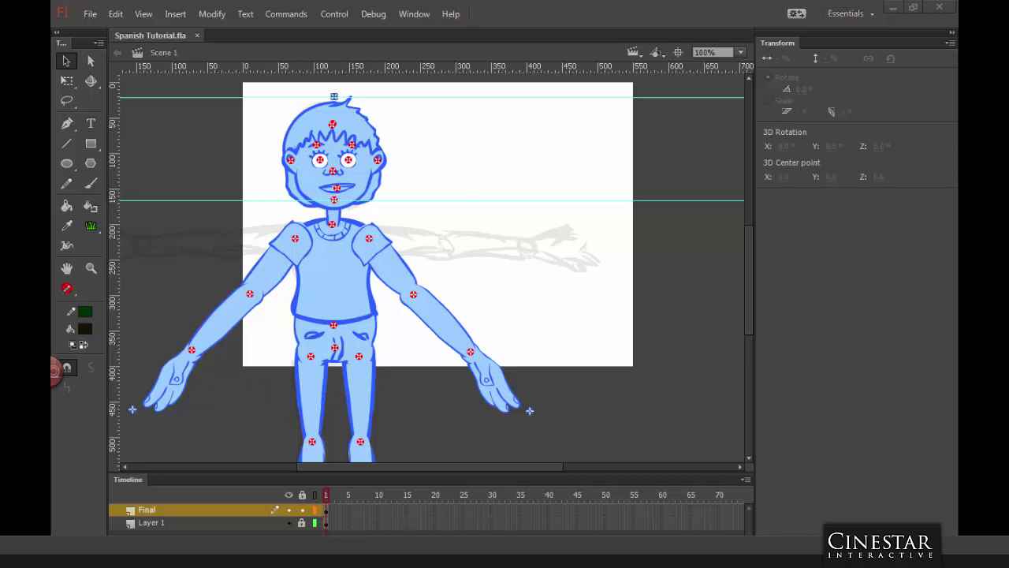
Step: Sketch a rough front-view stick figure with the Brush tool in the empty area beside the character
click(531, 132)
key(ctrl+minus)
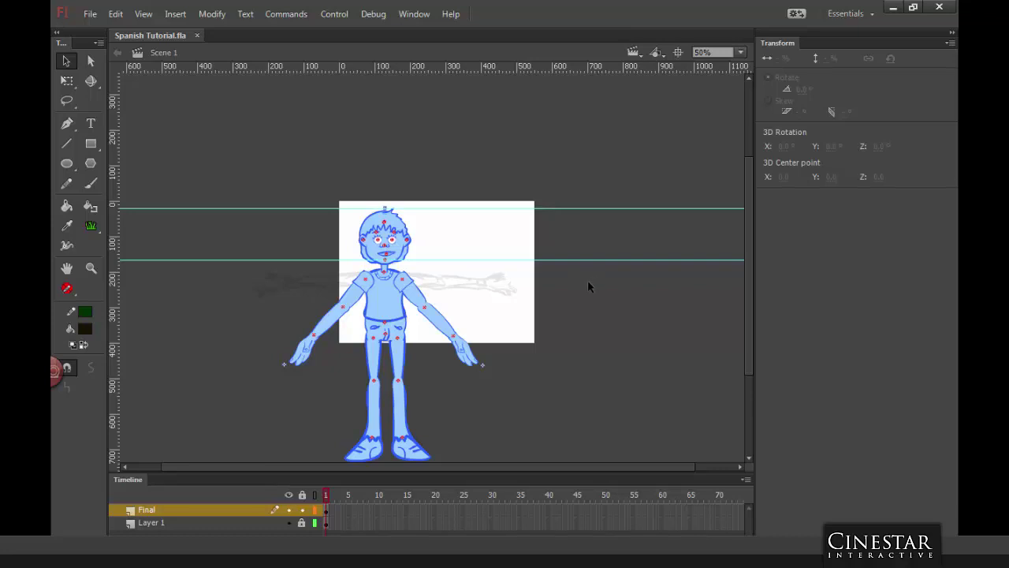
click(91, 183)
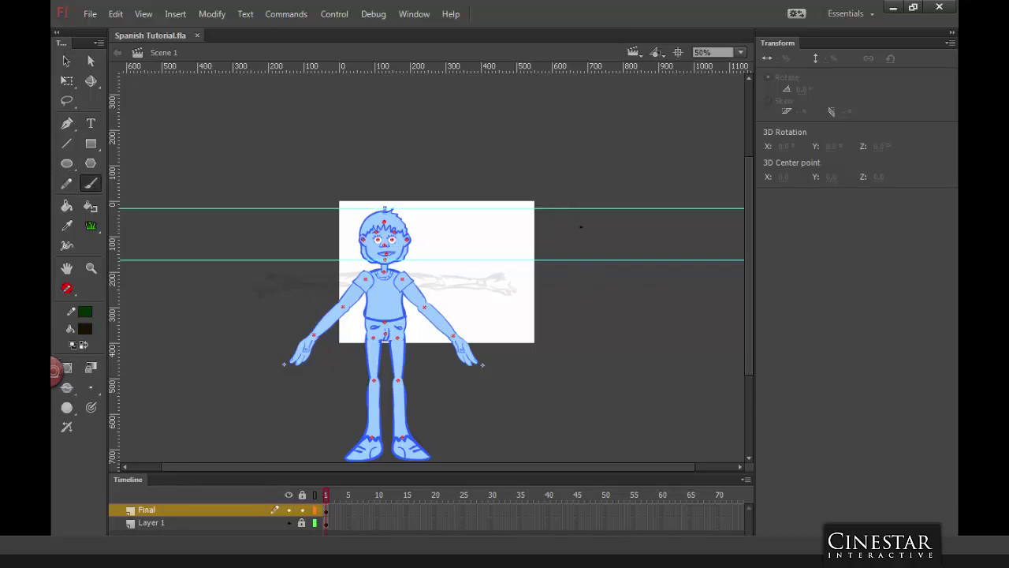
mouse_move(559, 216)
mouse_down()
mouse_move(583, 200)
mouse_move(607, 235)
mouse_move(579, 247)
mouse_move(575, 231)
mouse_move(569, 348)
mouse_up()
drag(573, 248, 565, 380)
mouse_move(566, 265)
mouse_down()
mouse_move(584, 322)
mouse_move(587, 261)
mouse_up()
mouse_move(584, 315)
mouse_down()
mouse_move(562, 350)
mouse_move(581, 347)
mouse_up()
mouse_move(567, 334)
mouse_down()
mouse_move(558, 451)
mouse_move(579, 342)
mouse_move(582, 425)
mouse_move(566, 439)
mouse_move(603, 451)
mouse_up()
mouse_move(562, 277)
mouse_down()
mouse_move(541, 269)
mouse_move(600, 280)
mouse_move(541, 370)
mouse_up()
drag(599, 282, 601, 377)
Step: Sketch a rough side-view figure with one leg and foot beside the front-view sketch
mouse_move(684, 199)
mouse_down()
mouse_move(675, 240)
mouse_move(667, 201)
mouse_up()
mouse_move(676, 276)
mouse_down()
mouse_move(678, 253)
mouse_move(662, 285)
mouse_move(680, 252)
mouse_up()
mouse_move(672, 314)
mouse_down()
mouse_move(696, 333)
mouse_move(685, 458)
mouse_move(714, 446)
mouse_up()
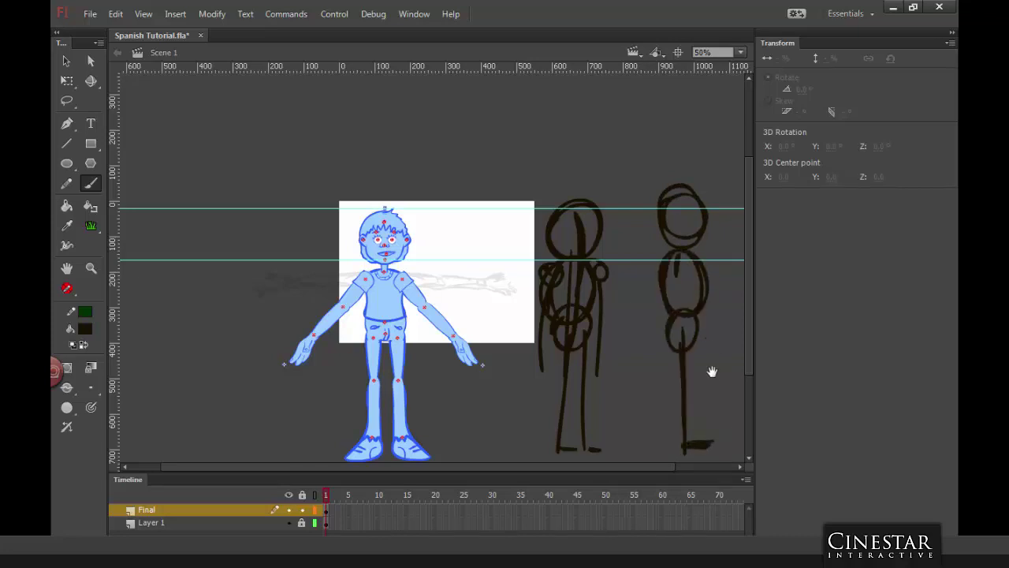
Step: Sketch a third rough figure in three-quarter view, with face guidelines, beside the side-view sketch
scroll(469, 363, right, 2)
scroll(562, 465, right, 1)
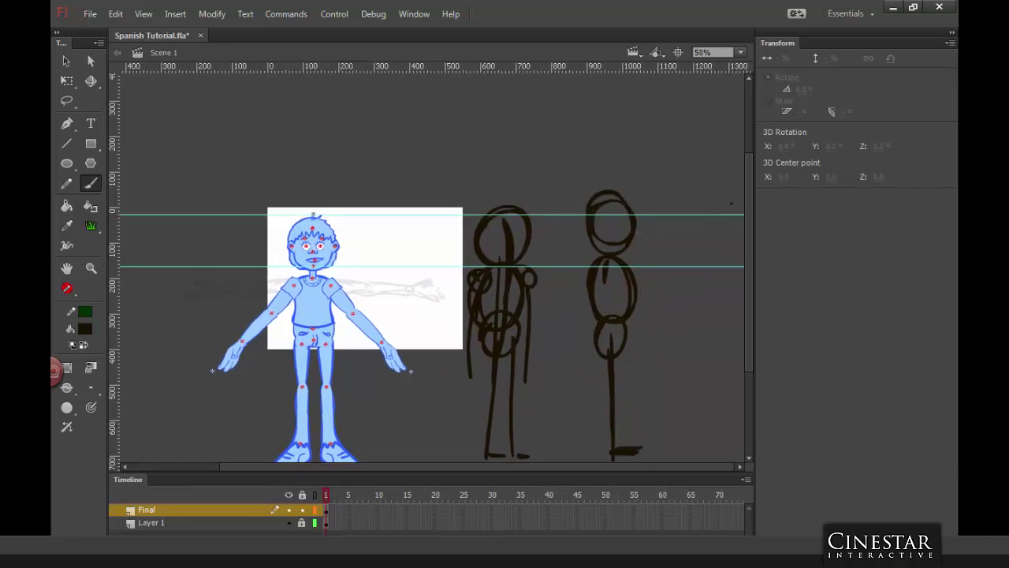
mouse_move(731, 203)
mouse_down()
mouse_move(698, 212)
mouse_move(739, 219)
mouse_move(718, 268)
mouse_move(698, 273)
mouse_move(719, 261)
mouse_move(734, 276)
mouse_move(686, 281)
mouse_up()
mouse_move(714, 318)
mouse_down()
mouse_move(717, 355)
mouse_move(703, 352)
mouse_move(726, 441)
mouse_move(700, 443)
mouse_move(739, 439)
mouse_move(715, 446)
mouse_up()
mouse_move(748, 308)
mouse_down()
mouse_move(750, 382)
mouse_move(749, 356)
mouse_up()
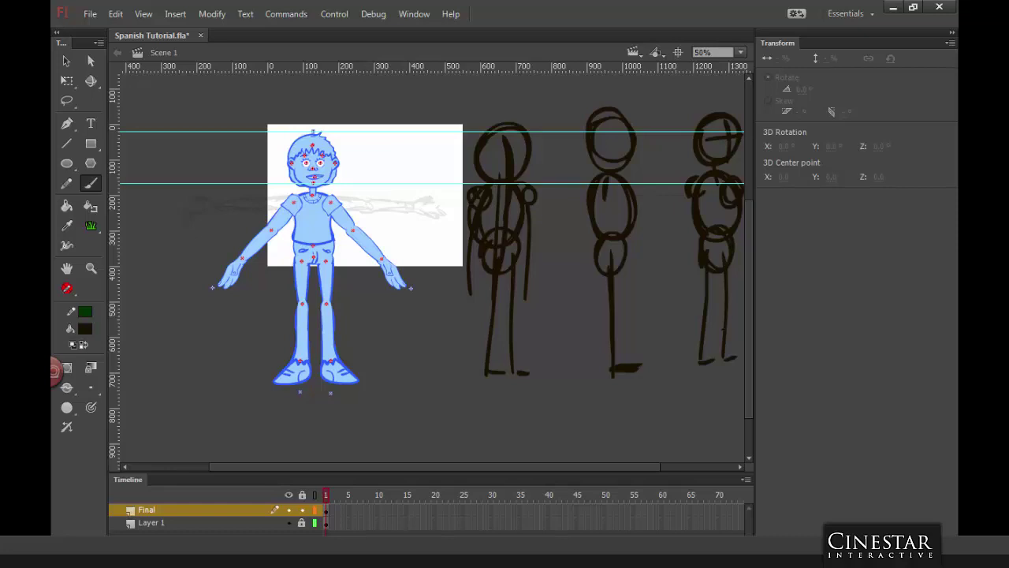
Step: Sketch two rough heads seen from steep vertical angles, with facial features, below the character
scroll(746, 286, down, 3)
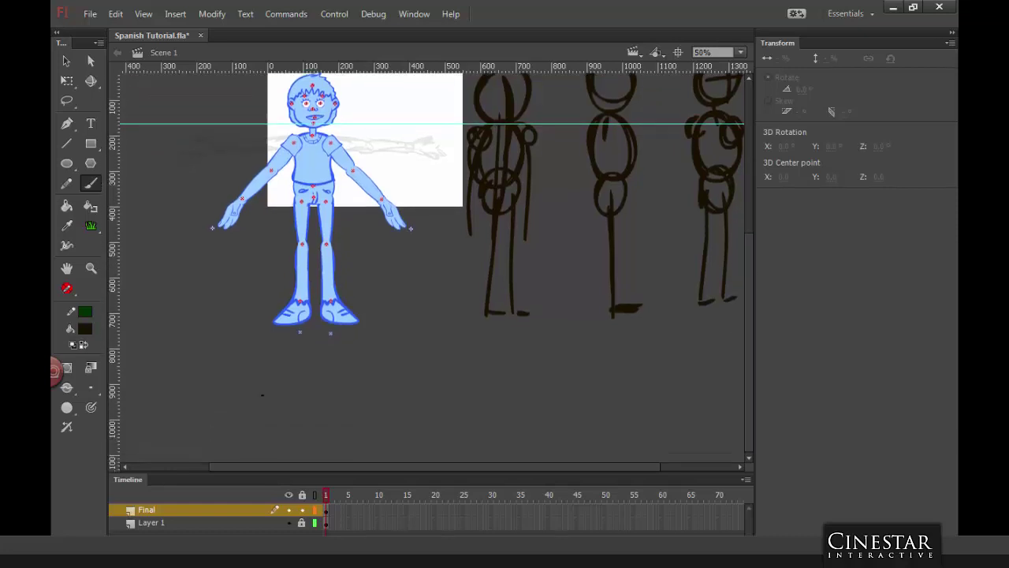
mouse_move(235, 430)
mouse_down()
mouse_move(290, 414)
mouse_move(233, 404)
mouse_up()
mouse_move(398, 372)
mouse_down()
mouse_move(401, 424)
mouse_move(360, 391)
mouse_up()
mouse_move(252, 418)
mouse_down()
mouse_move(282, 421)
mouse_move(289, 412)
mouse_up()
mouse_move(375, 383)
mouse_down()
mouse_move(407, 374)
mouse_move(391, 365)
mouse_up()
click(387, 397)
drag(269, 431, 275, 436)
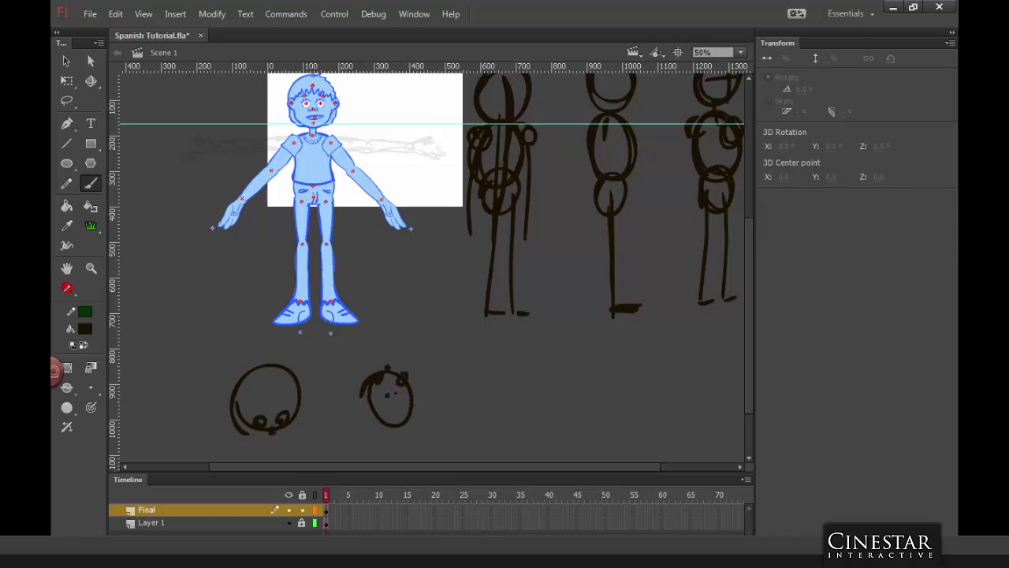
drag(392, 371, 398, 367)
Step: Delete the two head sketches below the character
click(66, 61)
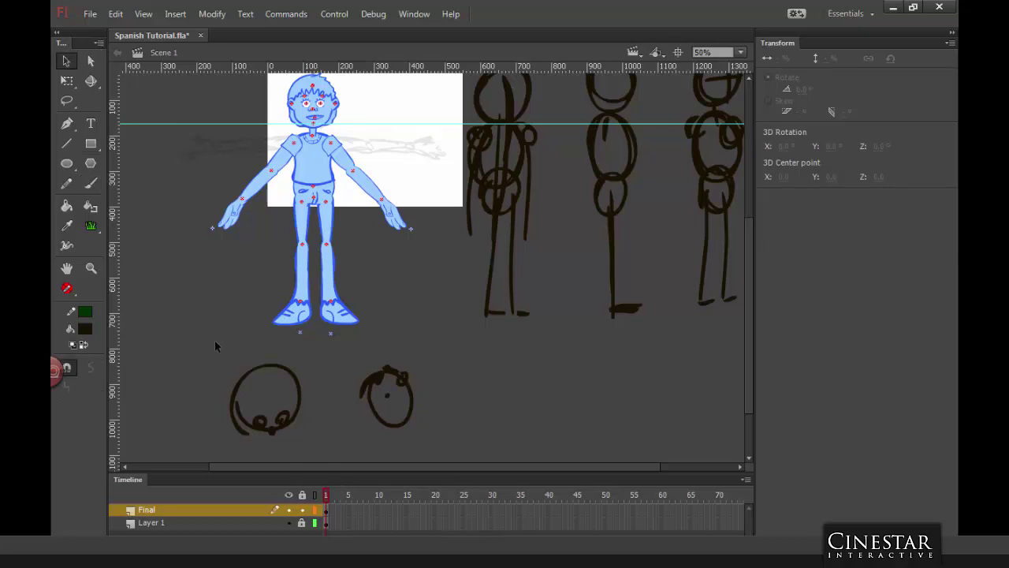
drag(214, 340, 446, 478)
key(Delete)
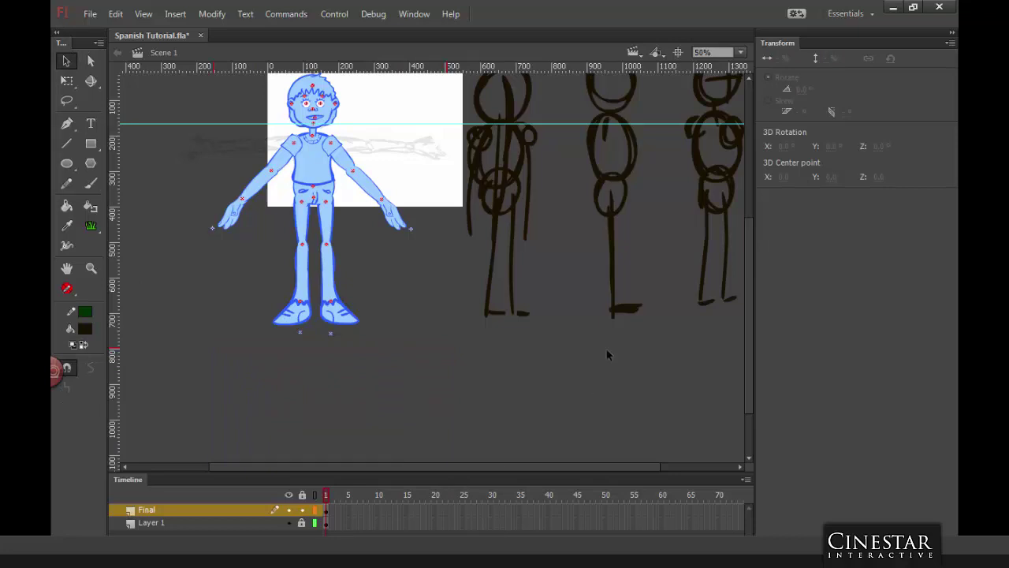
Step: Delete the three brush-drawn figures beside the character
scroll(610, 368, right, 3)
scroll(610, 367, up, 2)
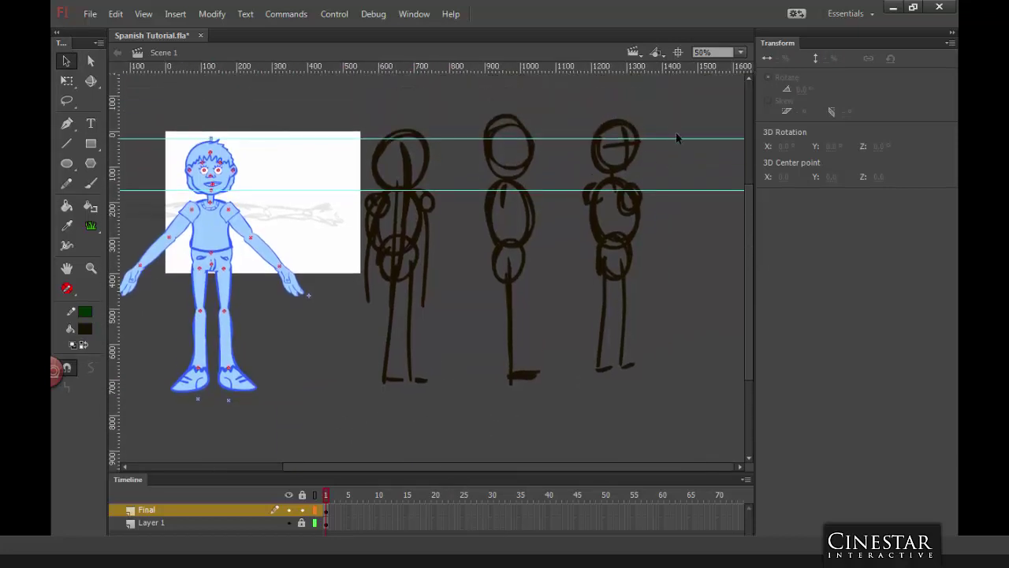
mouse_move(700, 103)
mouse_down()
mouse_move(436, 380)
mouse_move(349, 439)
mouse_up()
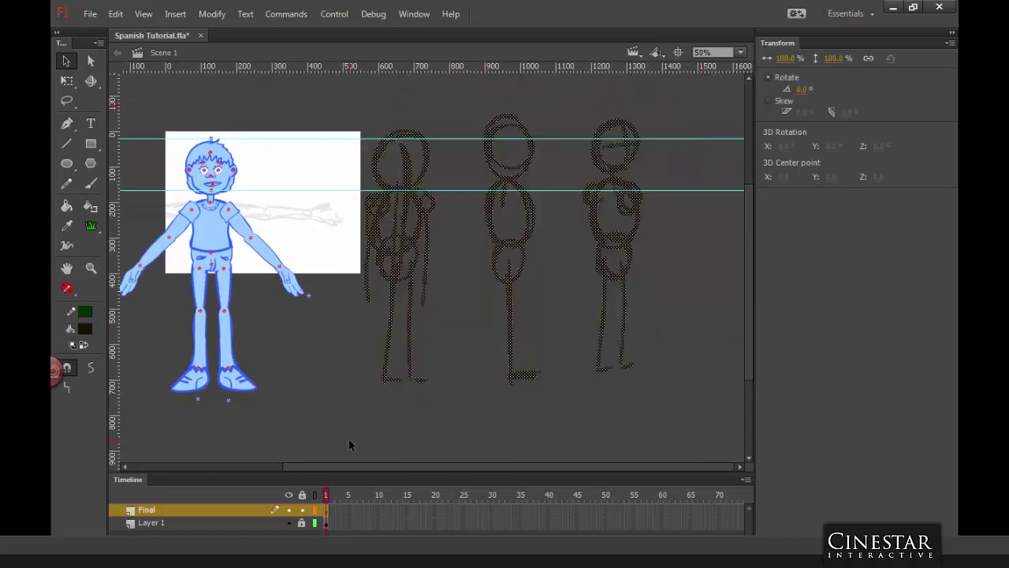
key(Delete)
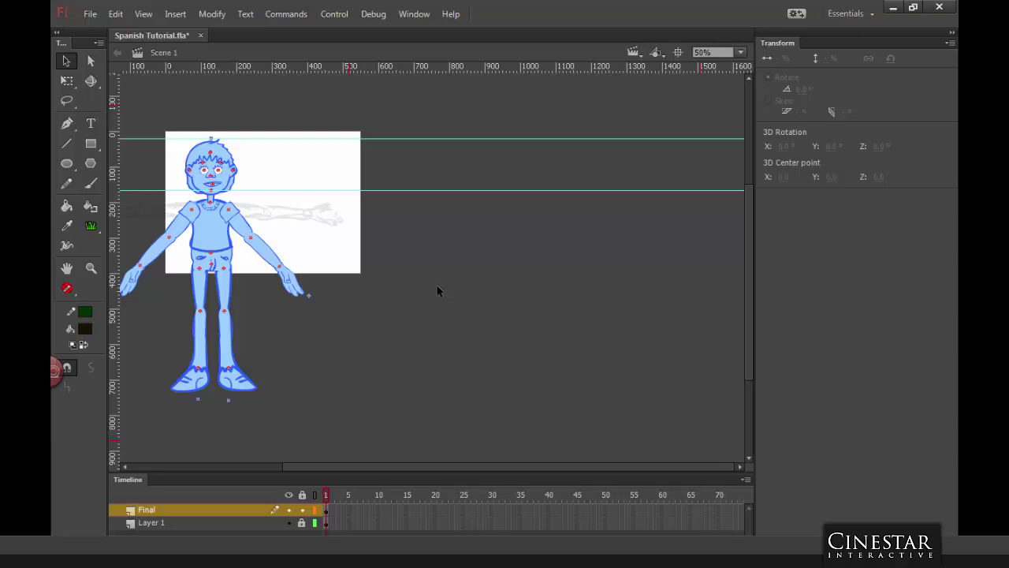
Step: Open the Puppet Producer extension and place its panel beside the character
click(414, 13)
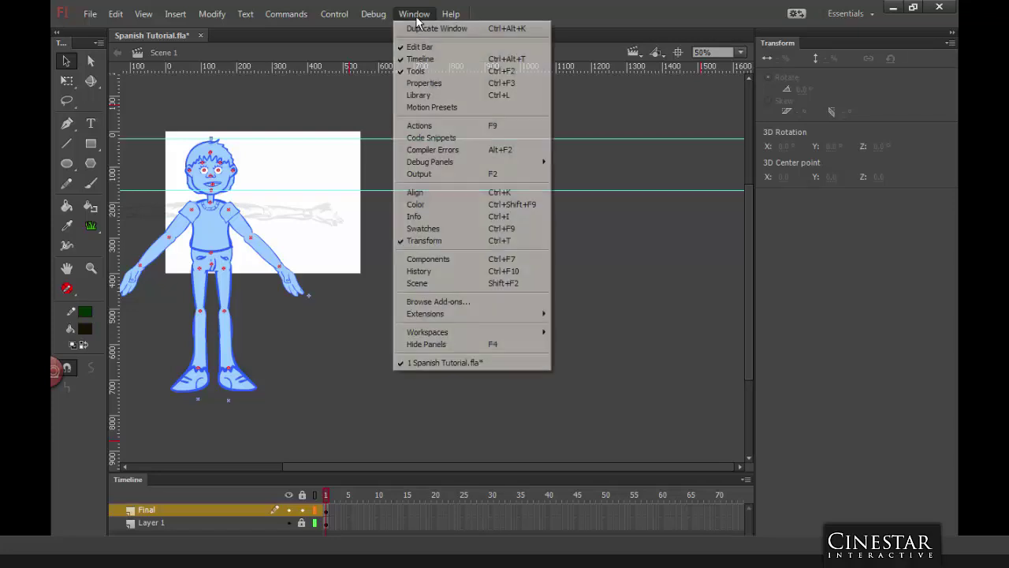
mouse_move(421, 315)
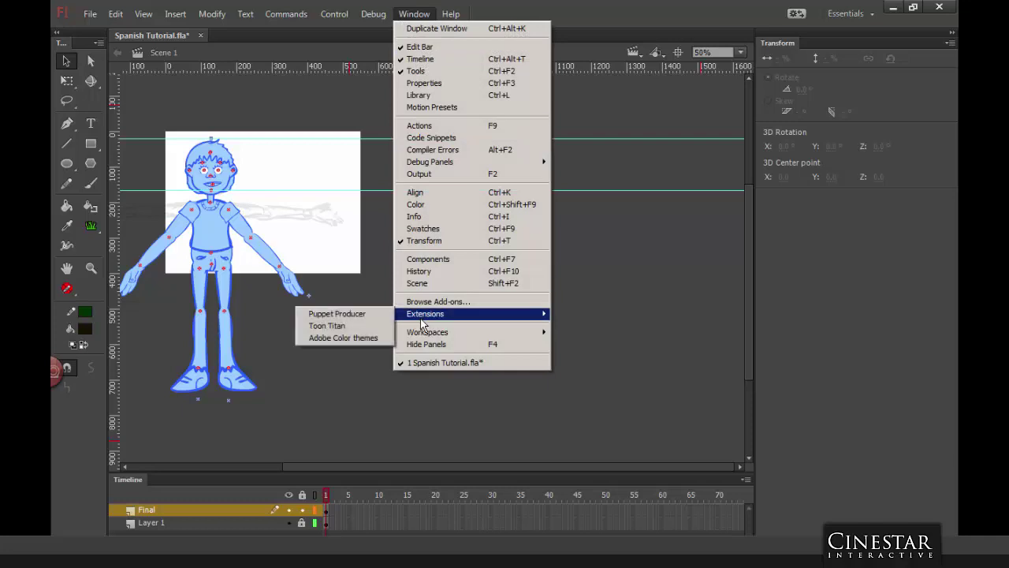
click(356, 315)
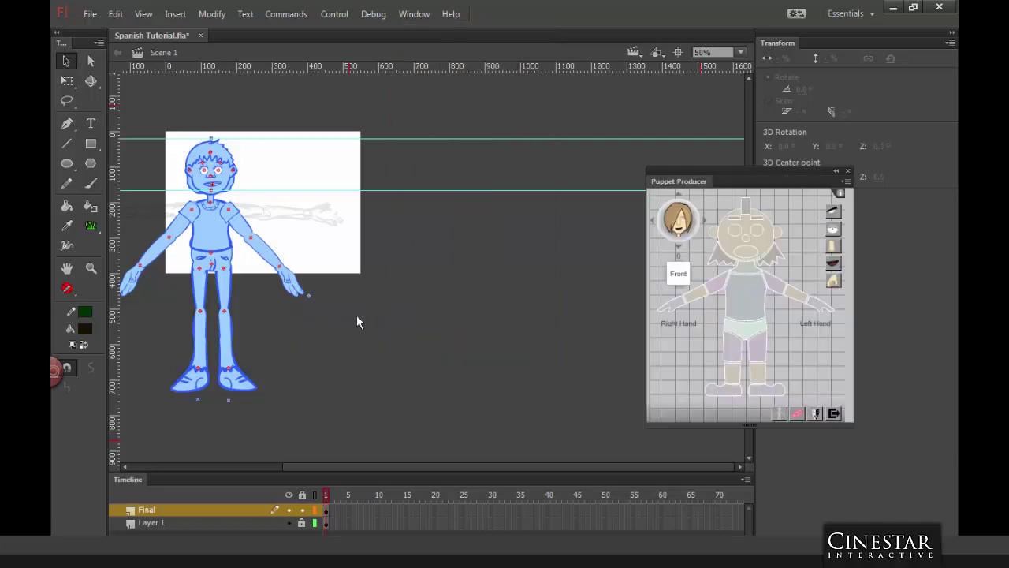
drag(671, 178, 526, 128)
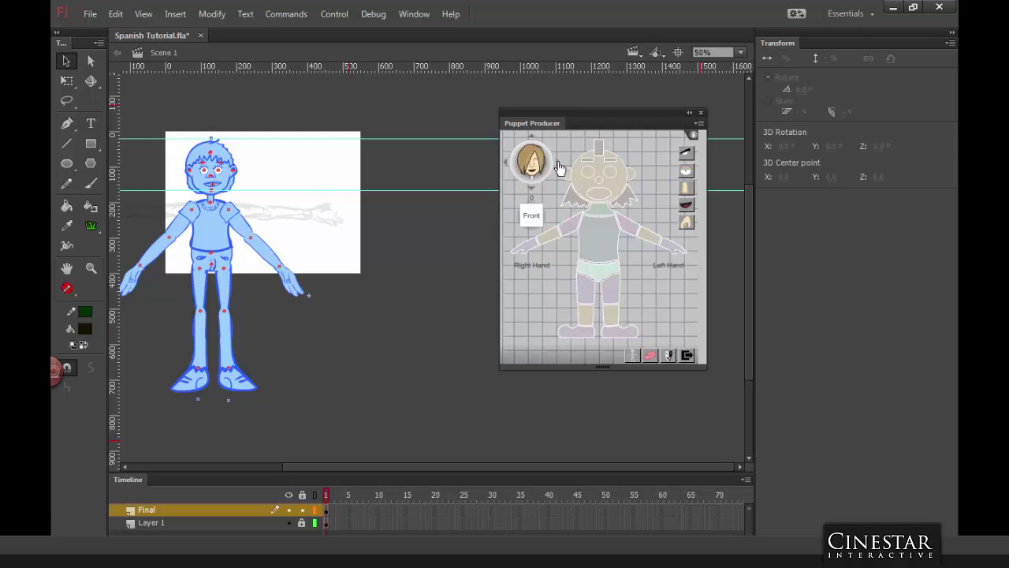
Step: Select the whole front-view character and auto-mirror it with the front -> back option
drag(330, 109, 93, 466)
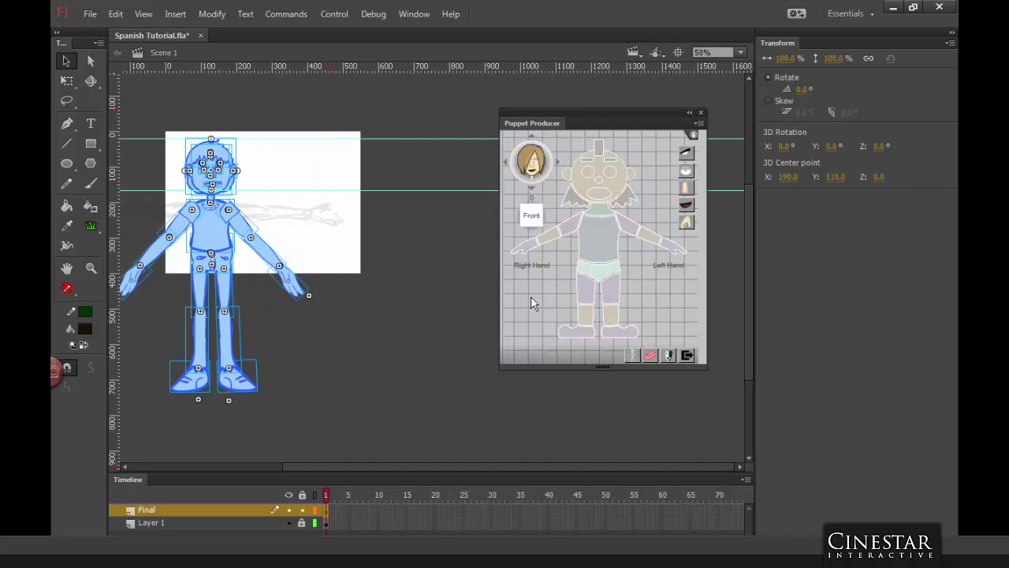
click(670, 358)
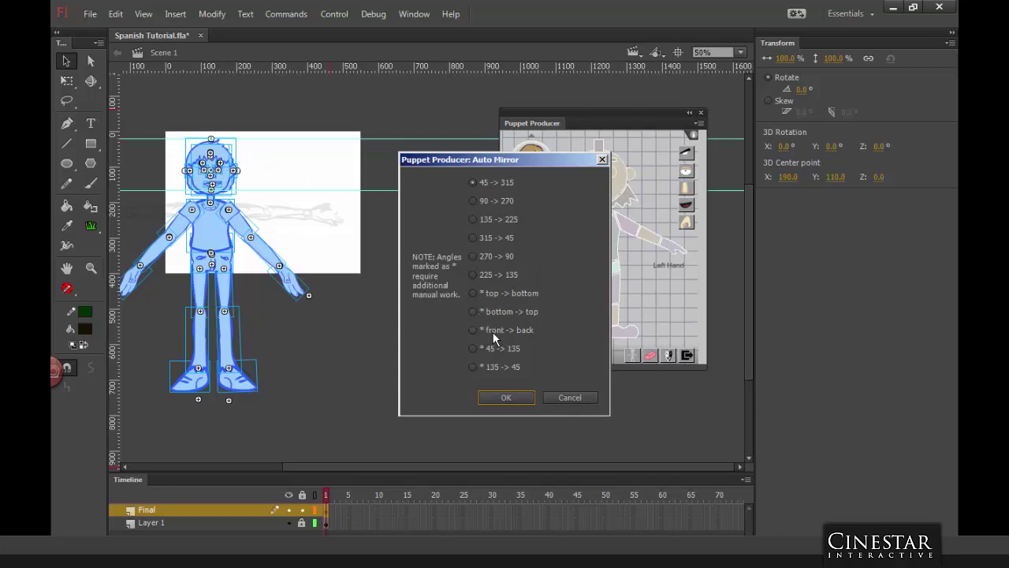
click(474, 330)
drag(490, 162, 563, 119)
drag(552, 110, 543, 110)
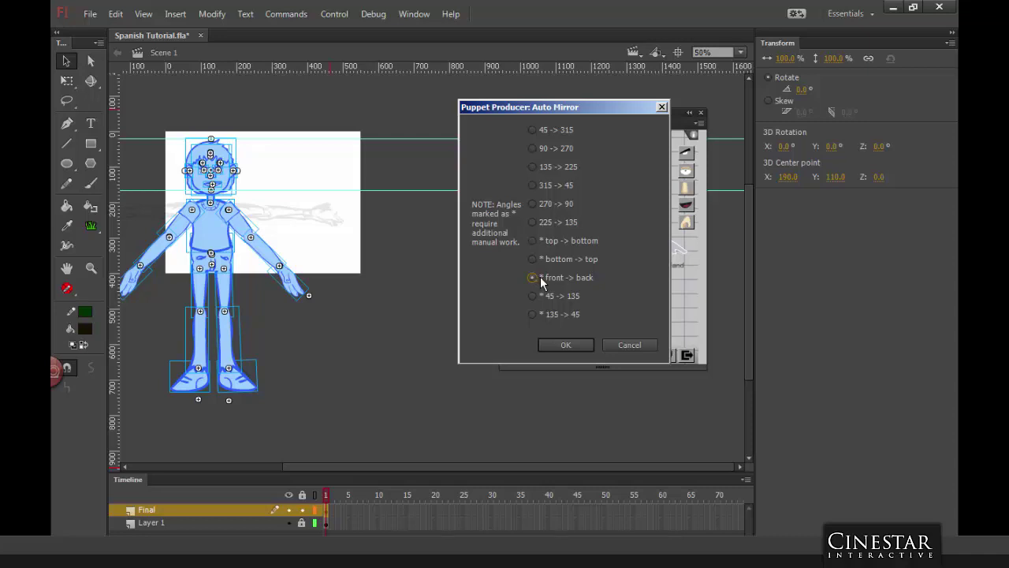
click(575, 342)
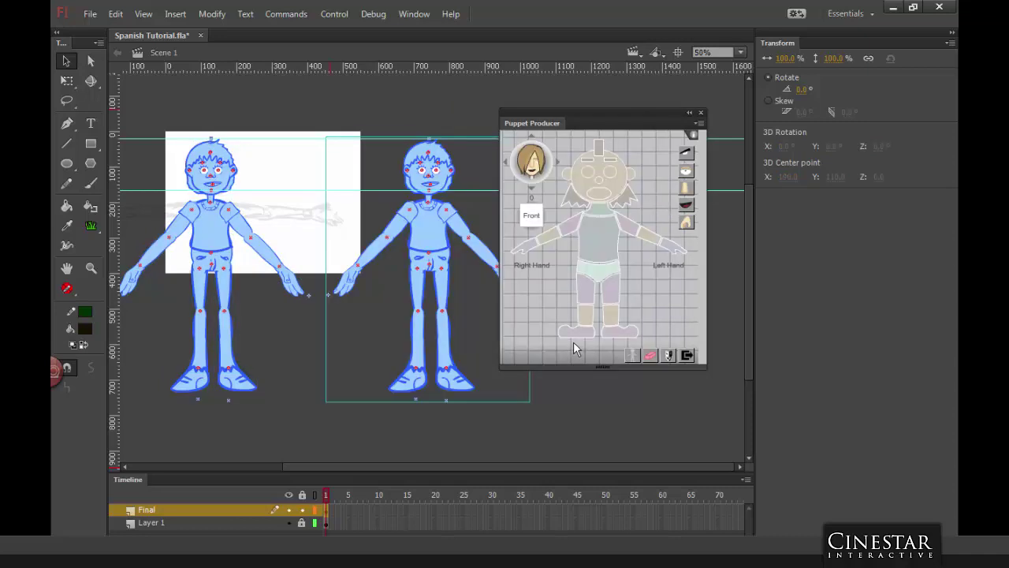
Step: Move the Puppet Producer panel off the mirrored character, then break that copy apart into its separate symbols and deselect them
drag(510, 127, 658, 150)
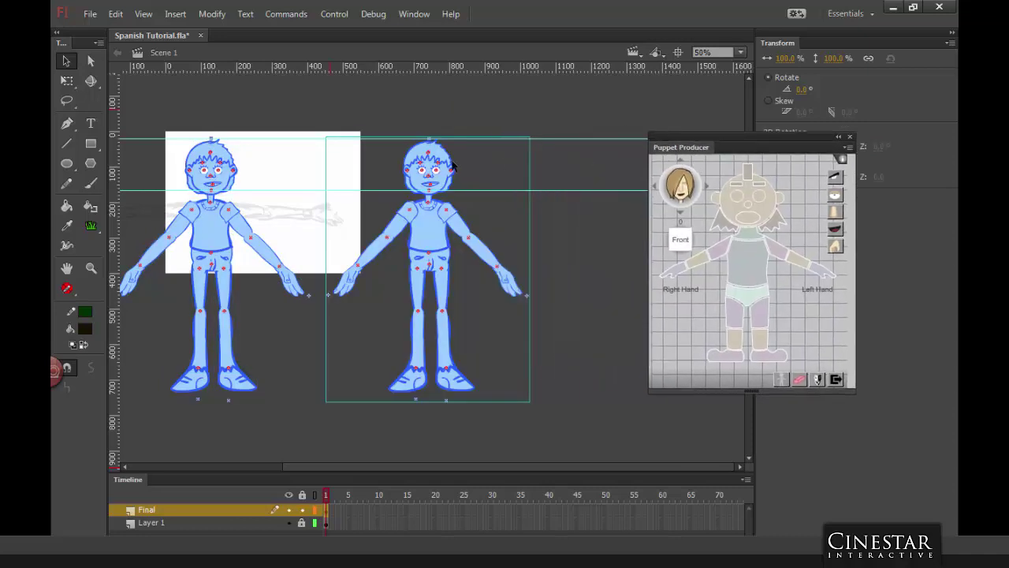
right_click(439, 226)
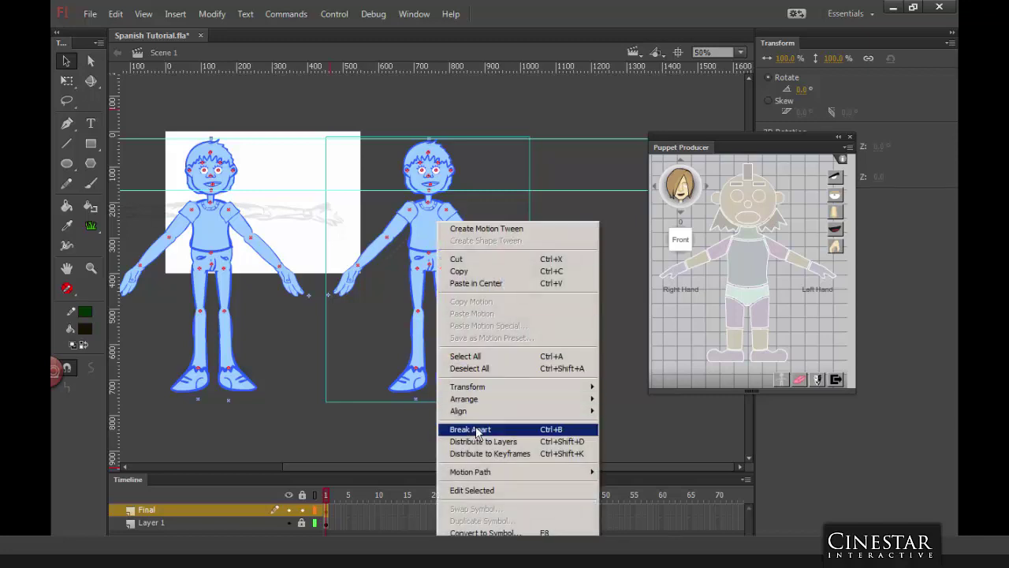
click(518, 432)
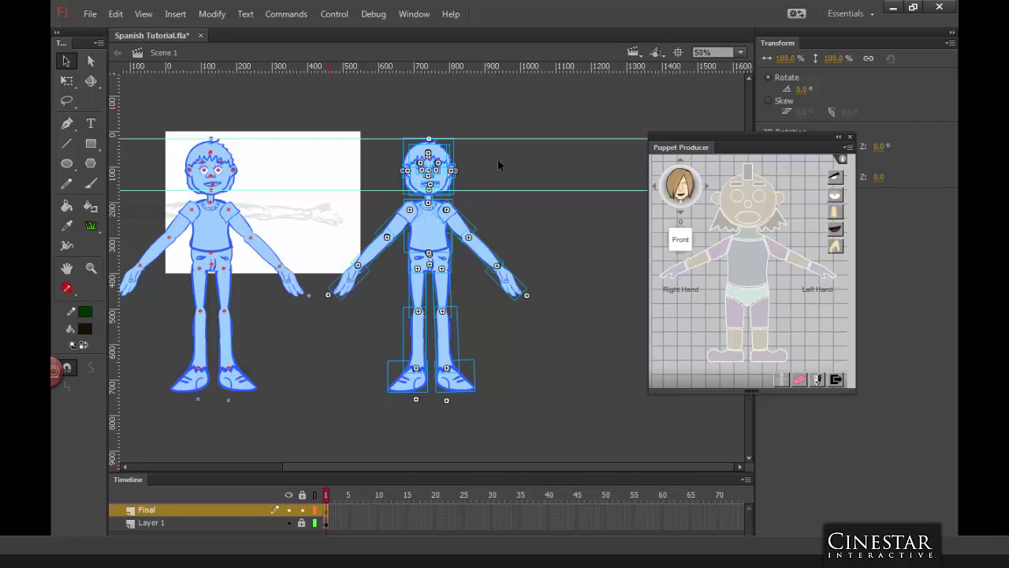
click(498, 164)
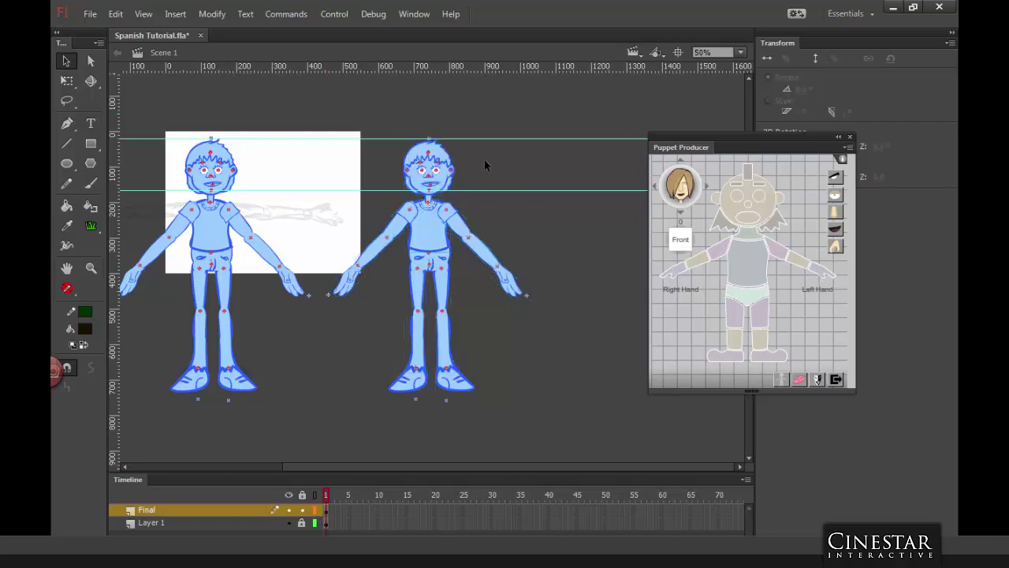
Step: Move Puppet Producer aside and display the properties of the mirrored character's front hair pivot, including its instance name
click(429, 158)
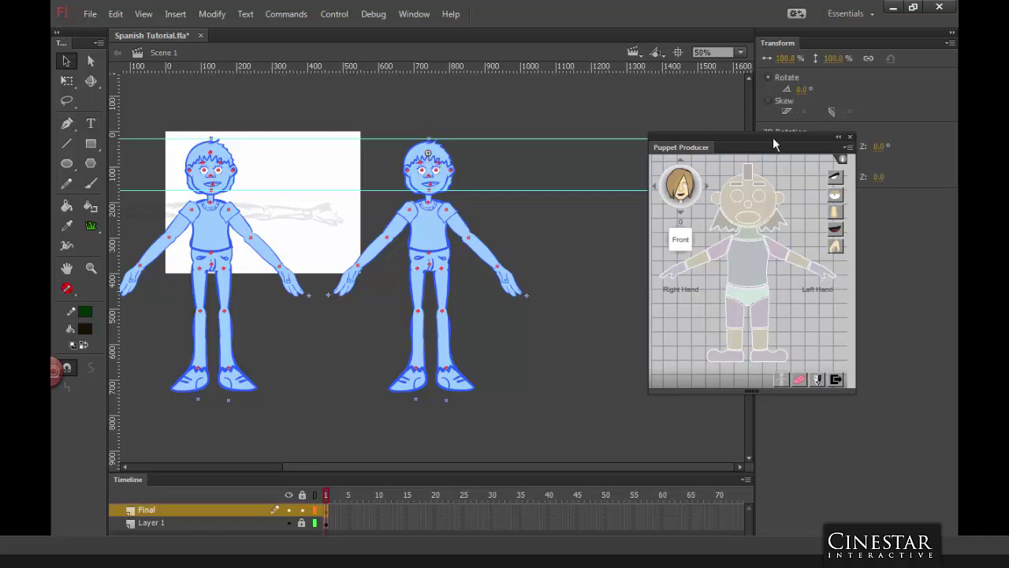
drag(764, 137, 780, 267)
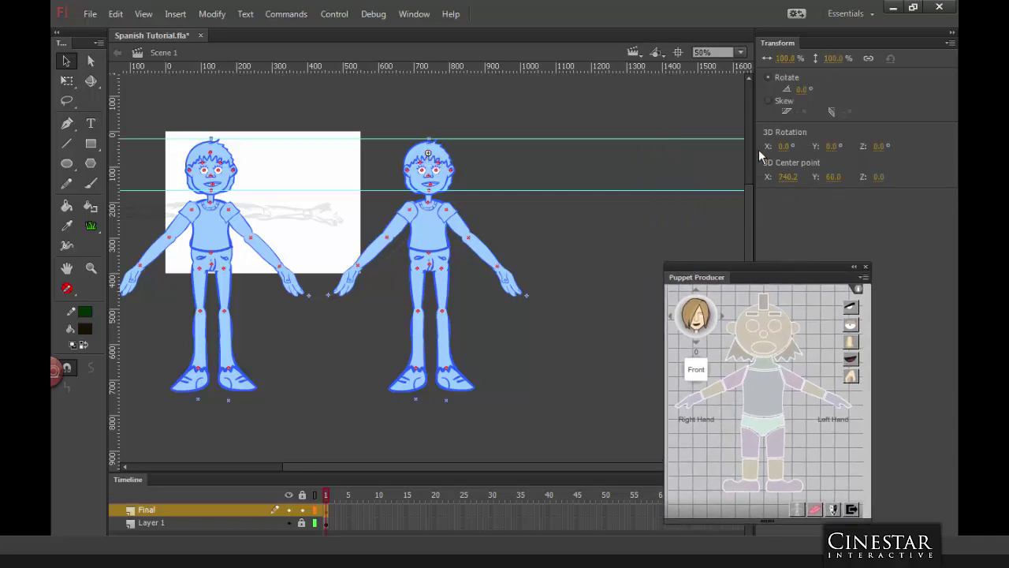
click(416, 14)
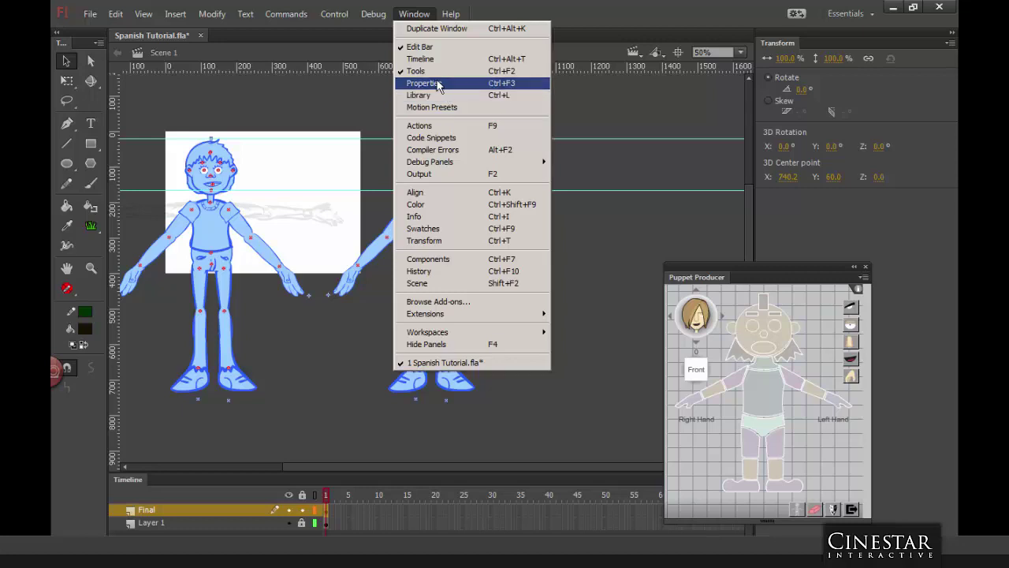
click(414, 15)
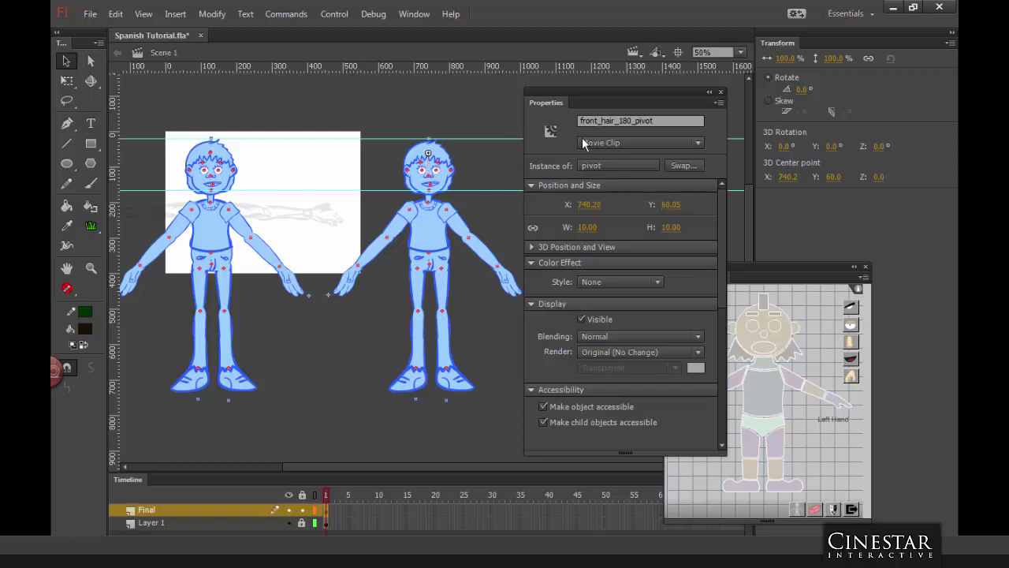
click(609, 120)
Step: Check the instance names of the mirrored character's face and shoulder pivot, and move the Properties panel clear of the figure
click(446, 184)
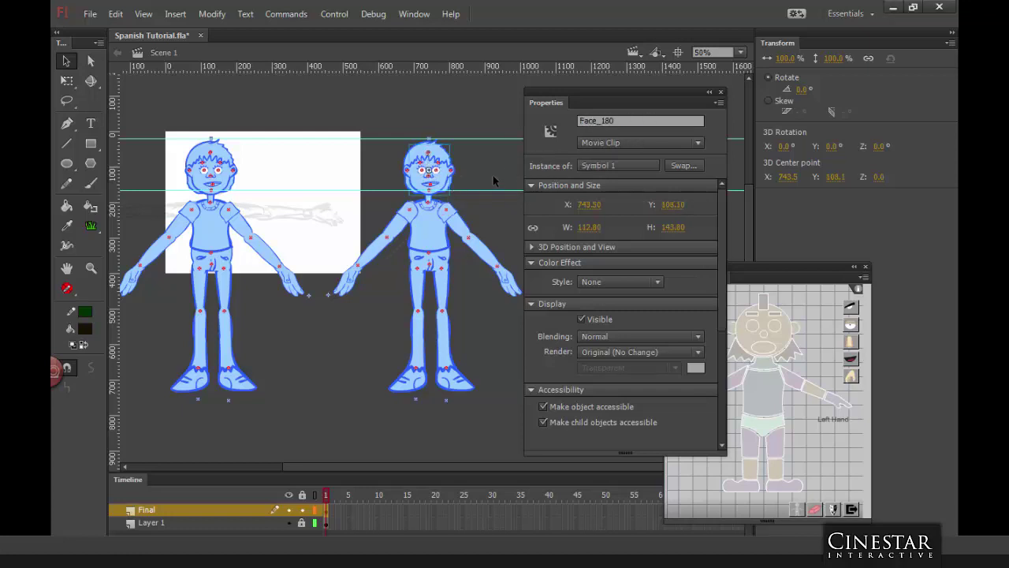
click(446, 210)
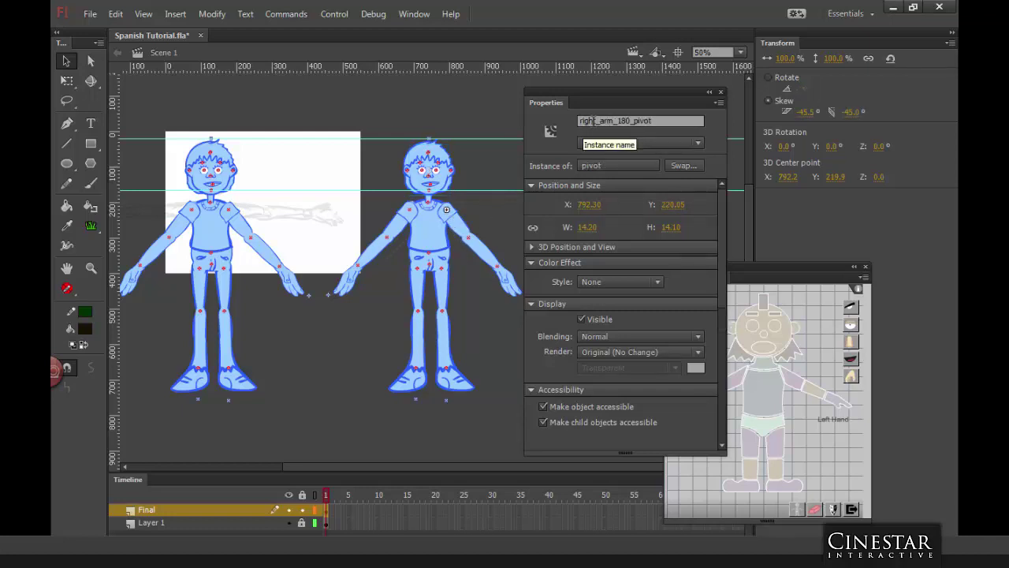
click(481, 174)
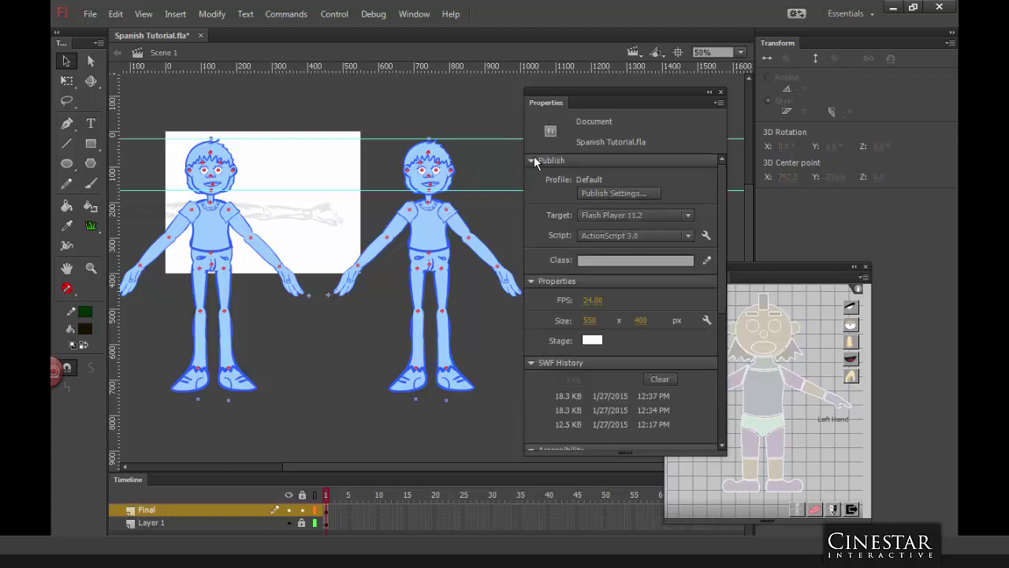
drag(550, 108, 616, 108)
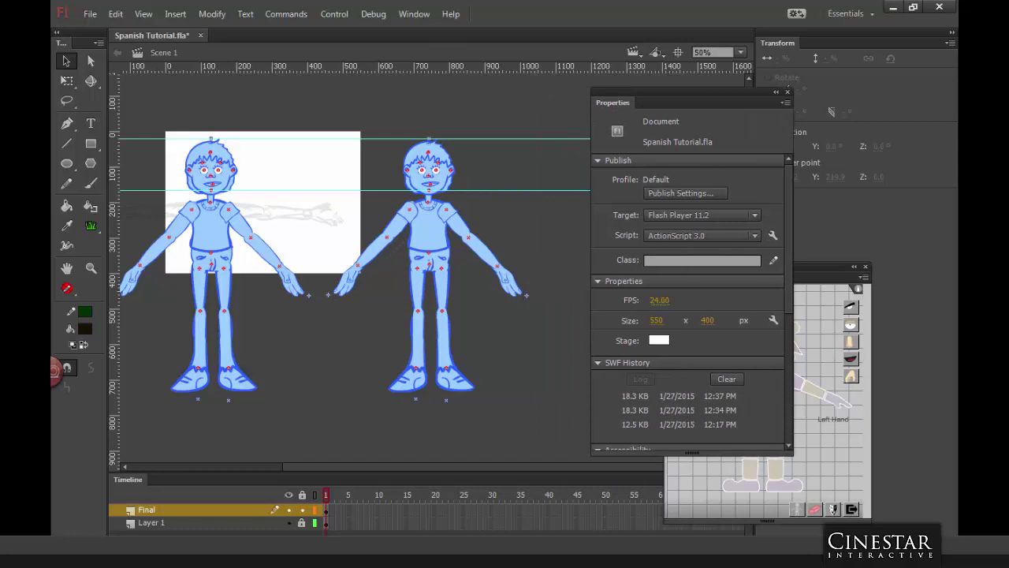
Step: Examine the mirrored character's face symbol and the surrounding head pivots up close
click(446, 186)
key(ctrl+equal)
key(ctrl+equal)
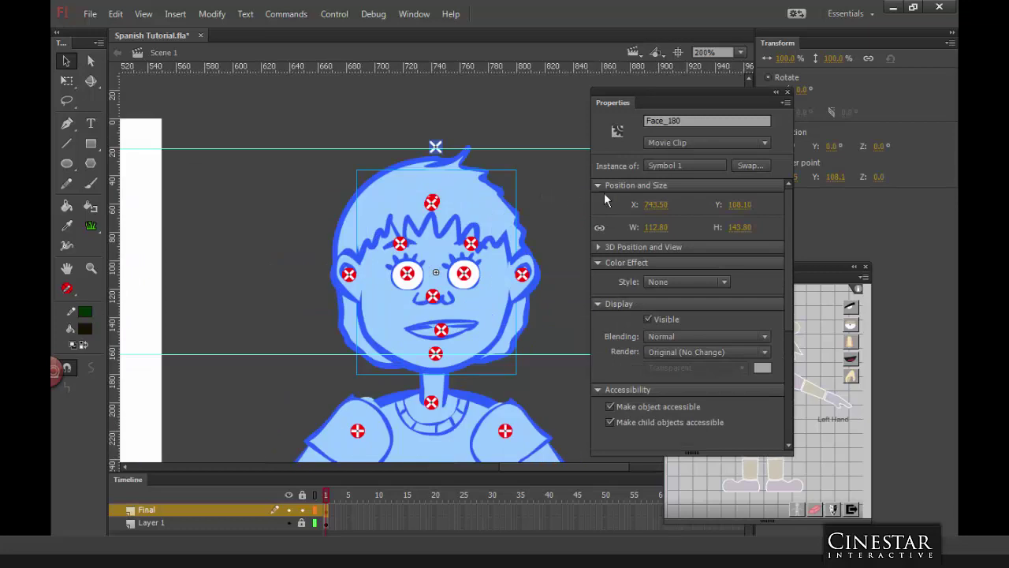
key(ctrl+minus)
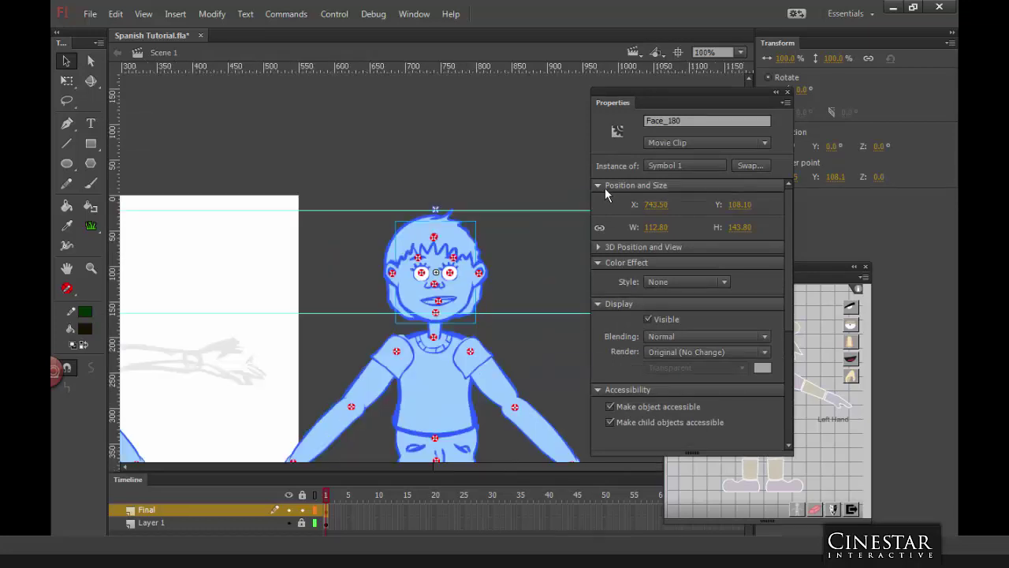
click(537, 262)
key(ctrl+minus)
key(ctrl+equal)
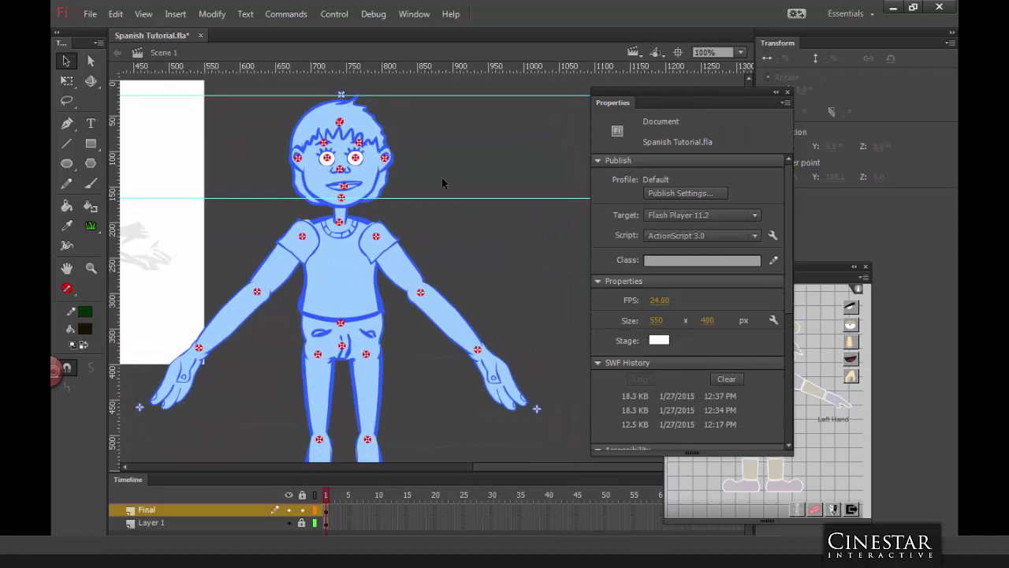
Step: Bring the mirrored character's back hair in front of the face and deselect it
click(379, 179)
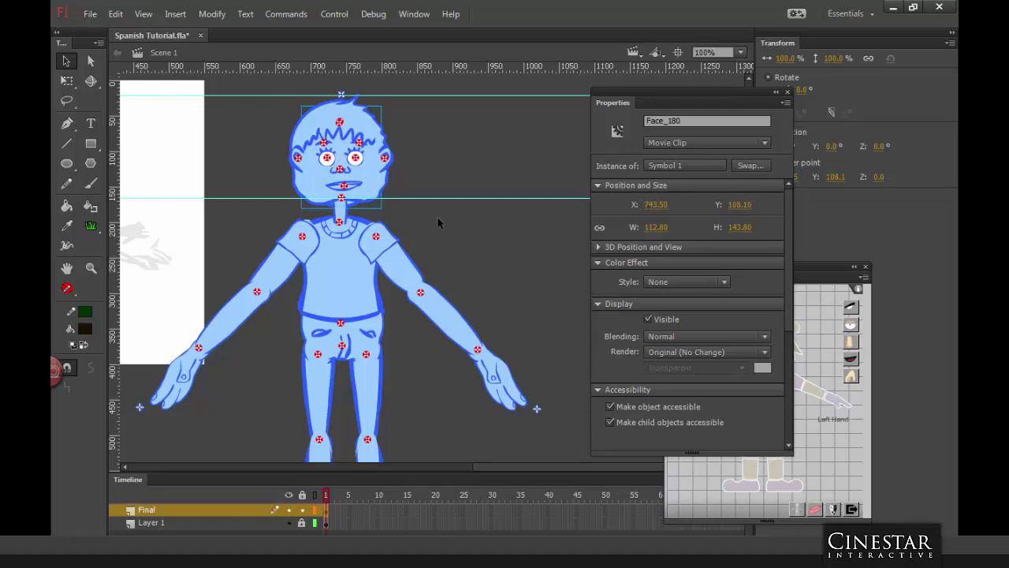
click(376, 186)
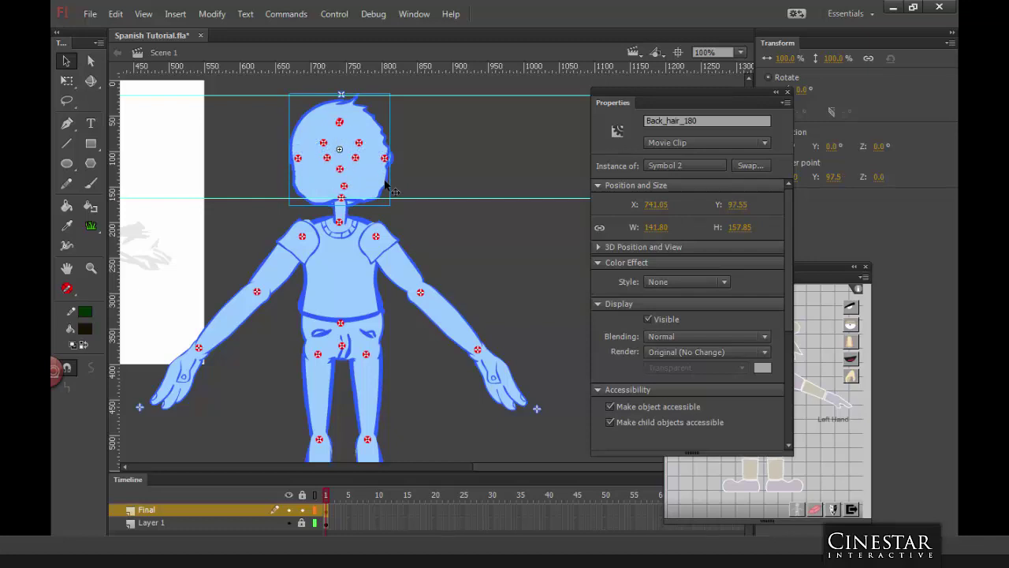
click(477, 207)
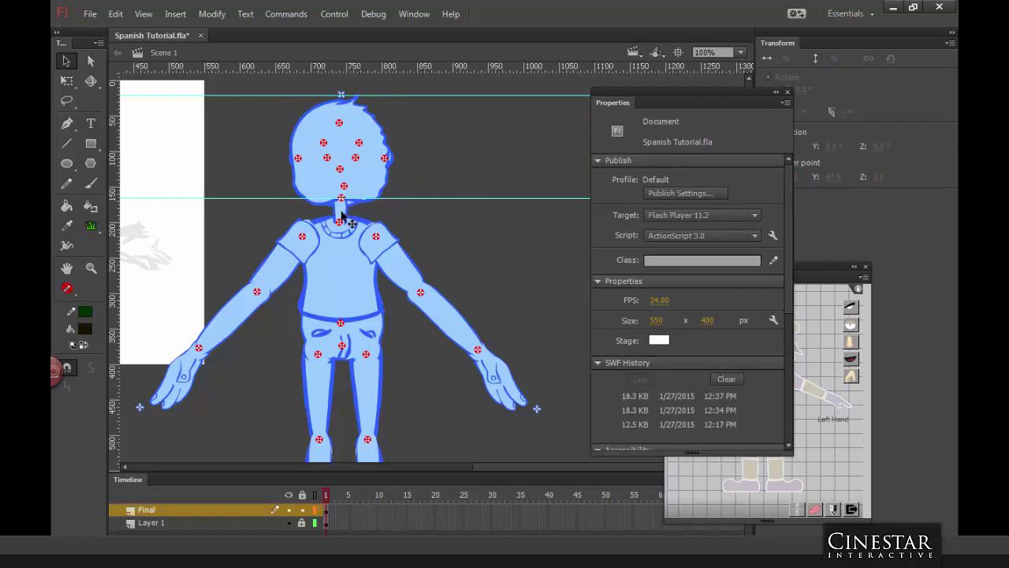
Step: Select both of the mirrored character's arms with their hands, send them behind the torso, and deselect them
click(288, 268)
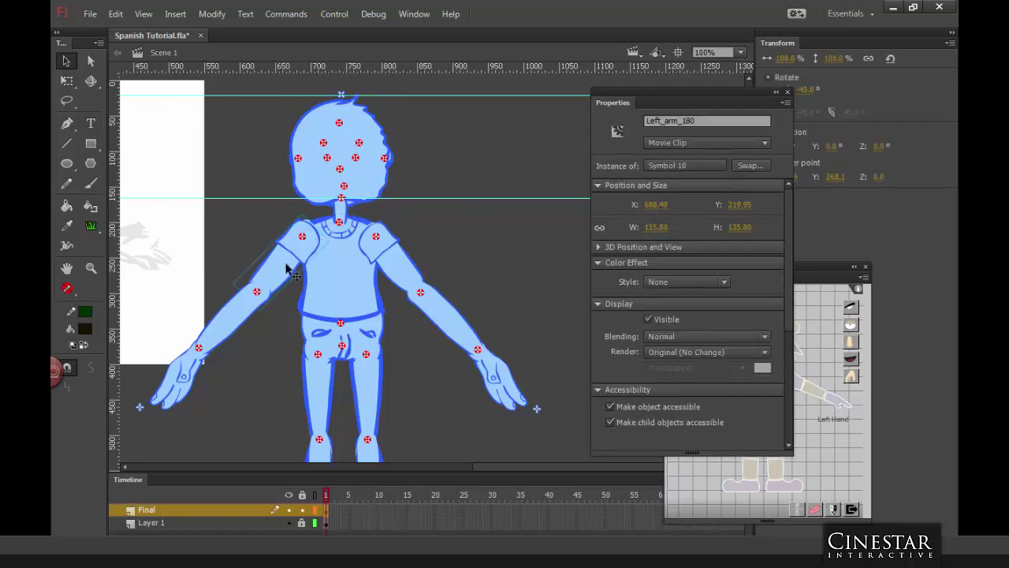
shift+click(236, 323)
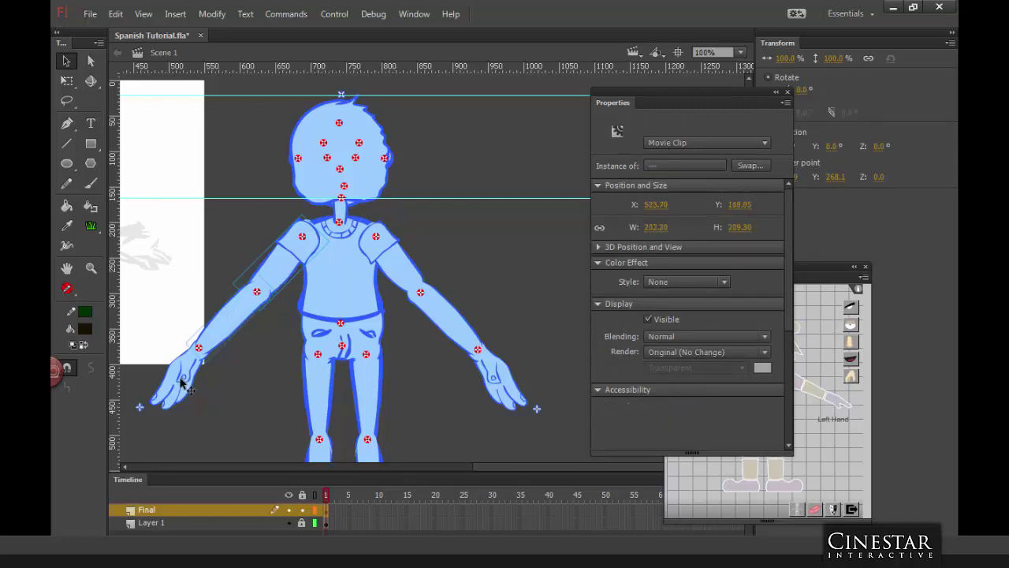
shift+click(396, 268)
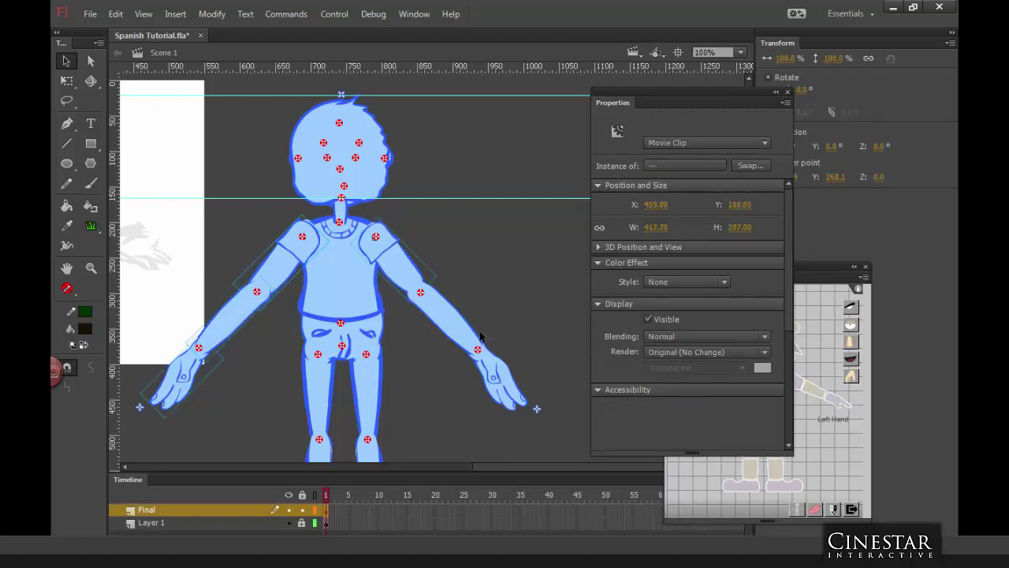
shift+click(505, 377)
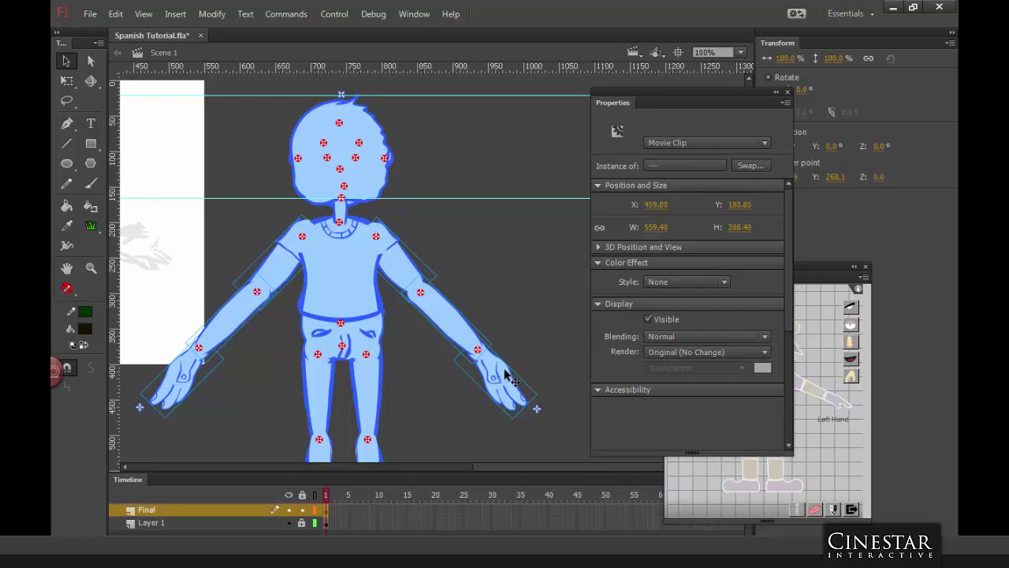
click(529, 250)
Step: Check the instance names of the mirrored character's thighs, shanks and feet
scroll(460, 280, down, 5)
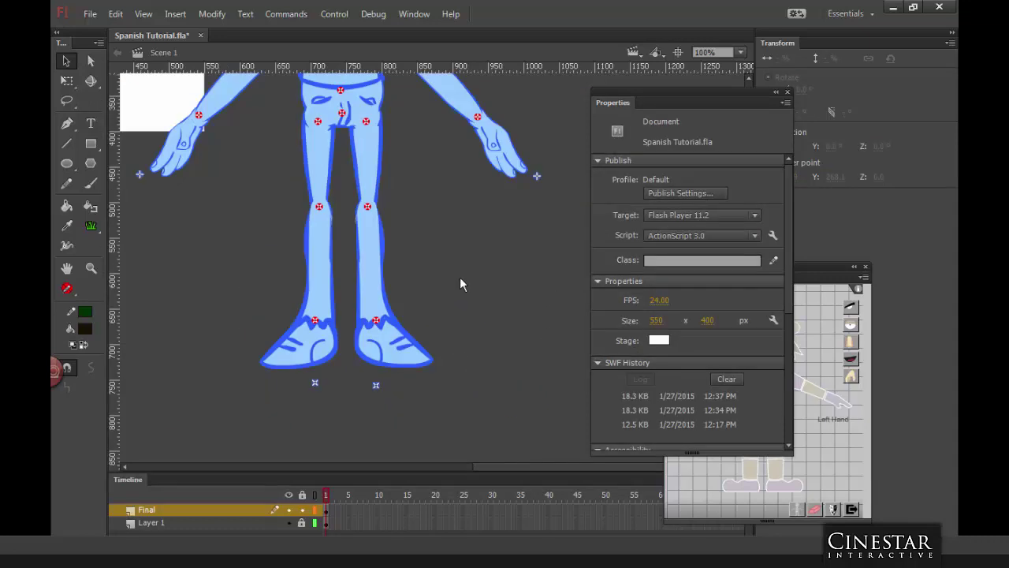
scroll(480, 249, up, 3)
click(323, 277)
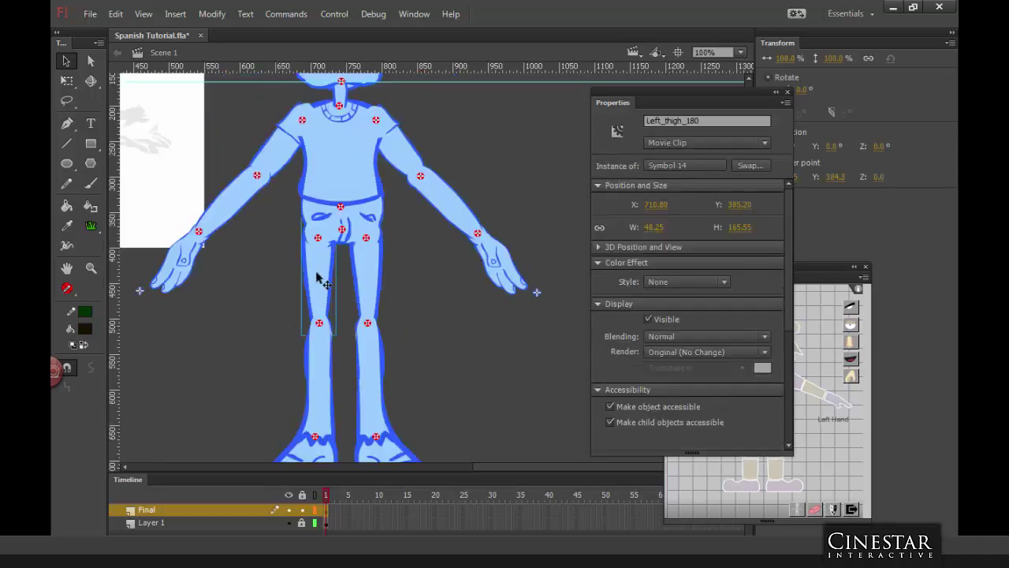
click(359, 278)
click(315, 372)
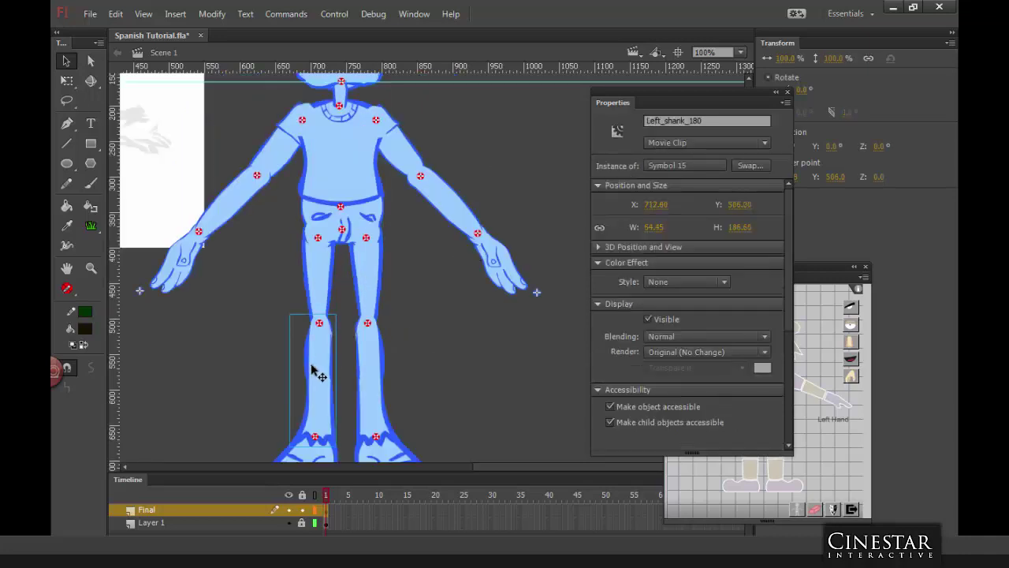
click(369, 389)
scroll(432, 367, down, 3)
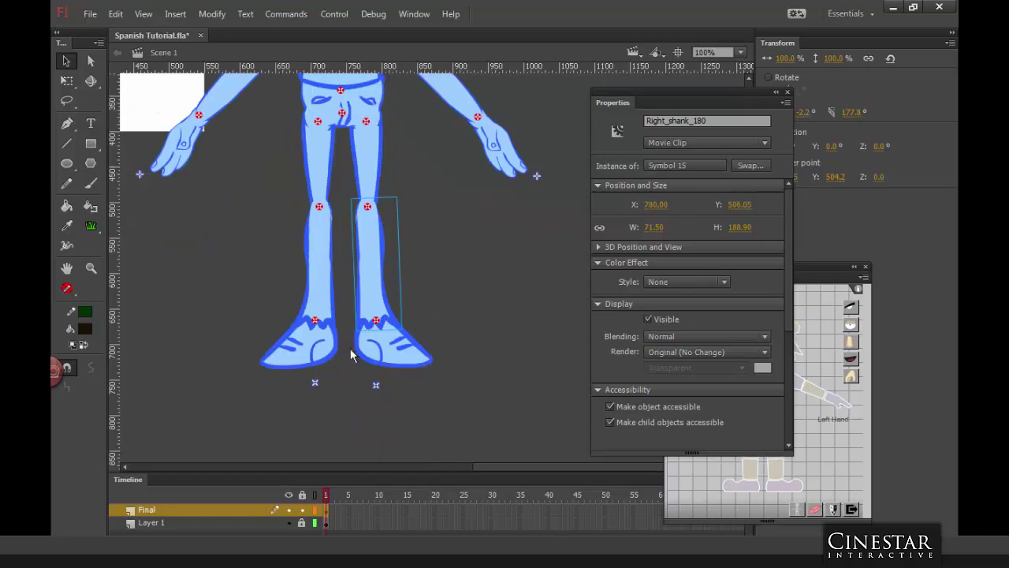
click(316, 347)
click(387, 349)
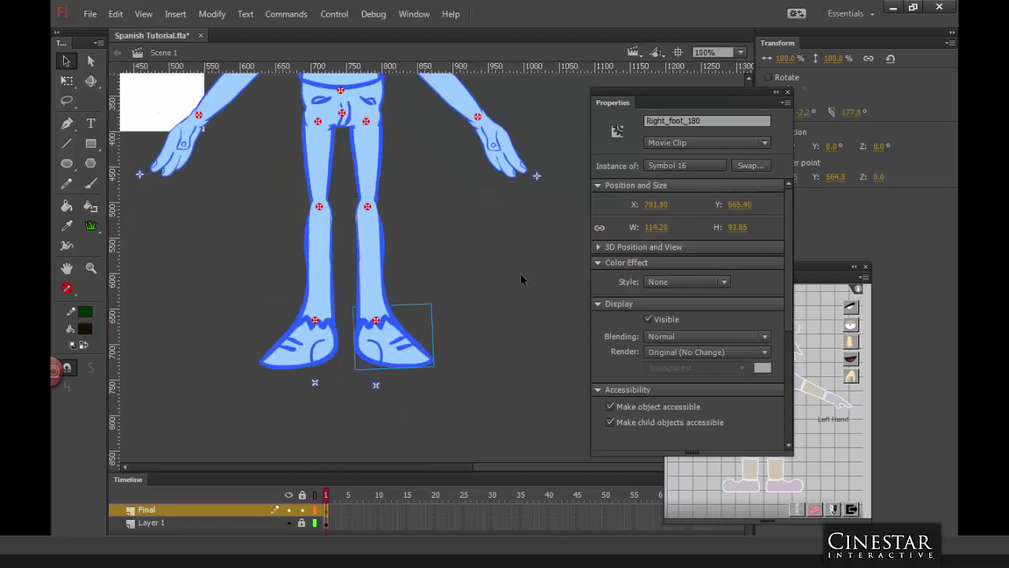
click(488, 278)
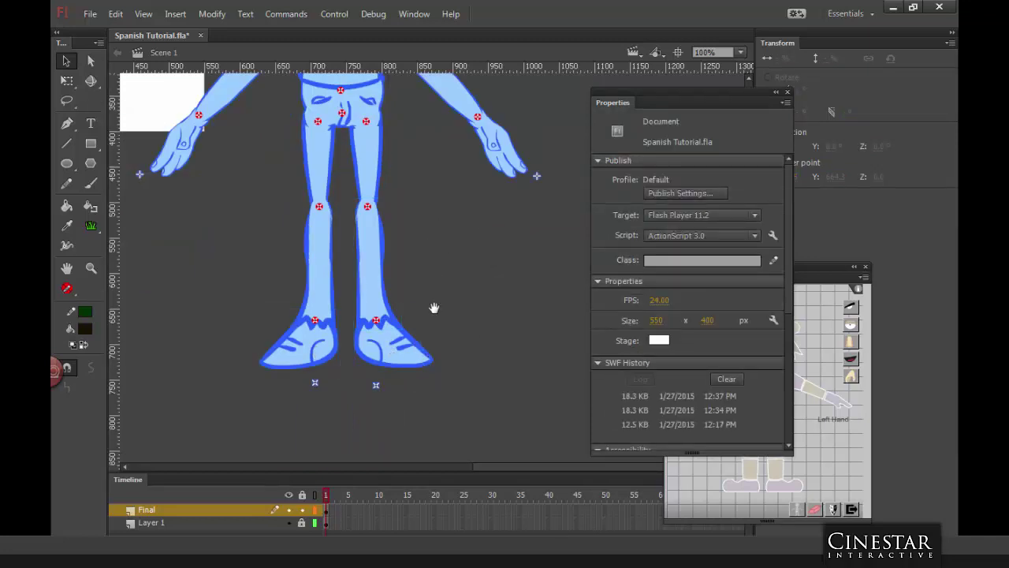
Step: Compare the mirrored character with the front view and check the instance names of its lower and upper torso
scroll(434, 308, up, 6)
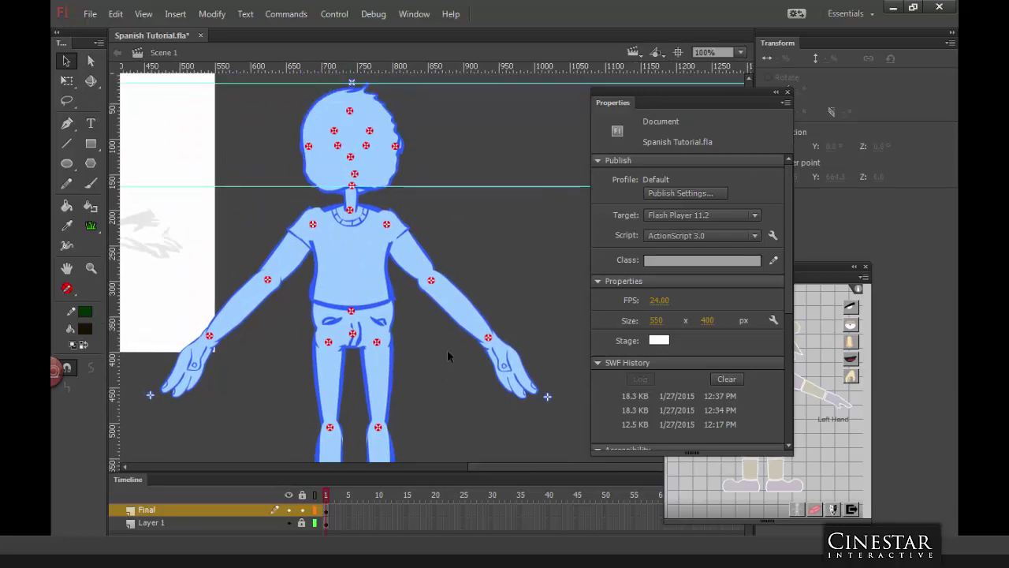
key(ctrl+3)
key(ctrl+1)
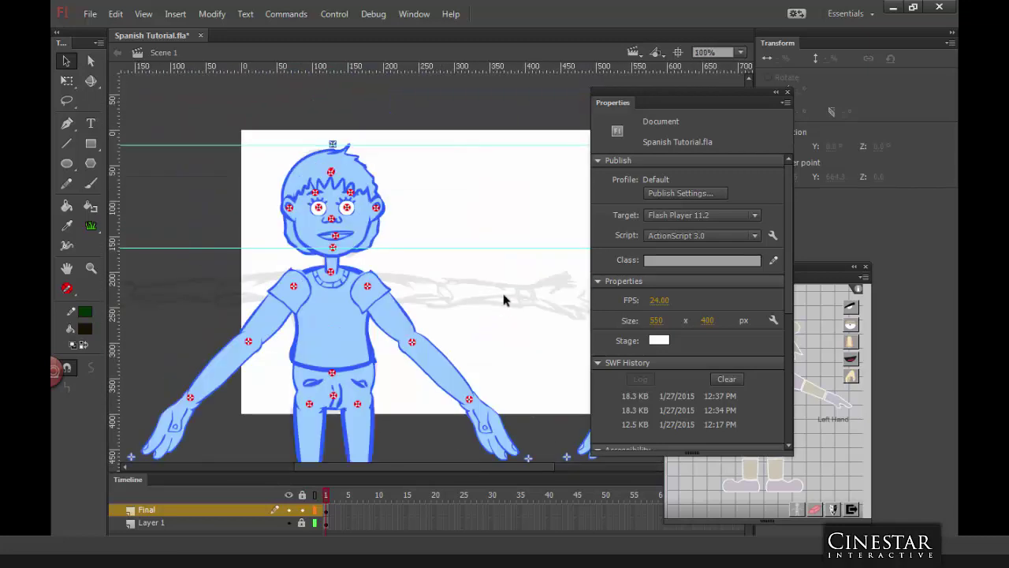
drag(520, 286, 276, 255)
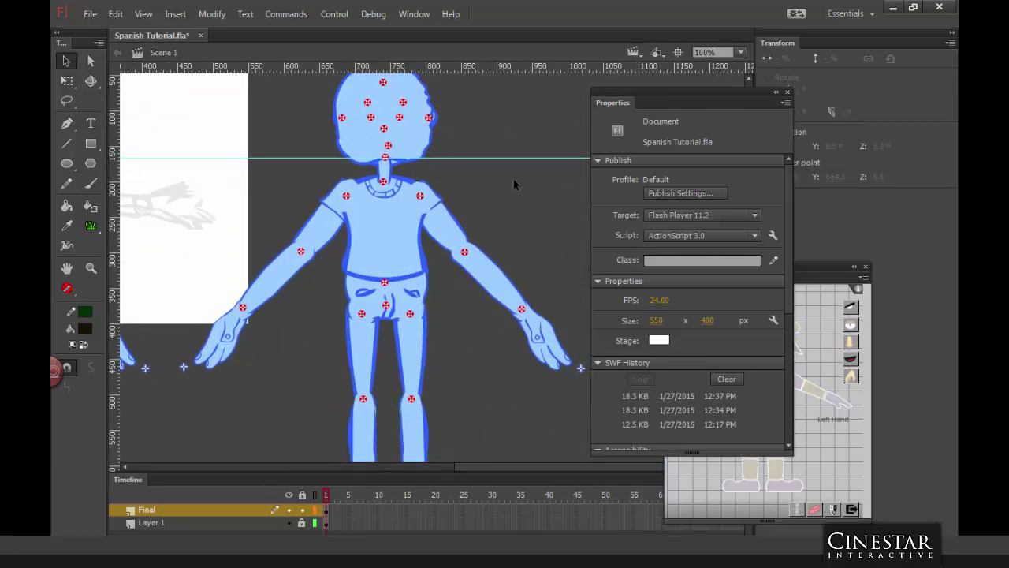
click(409, 289)
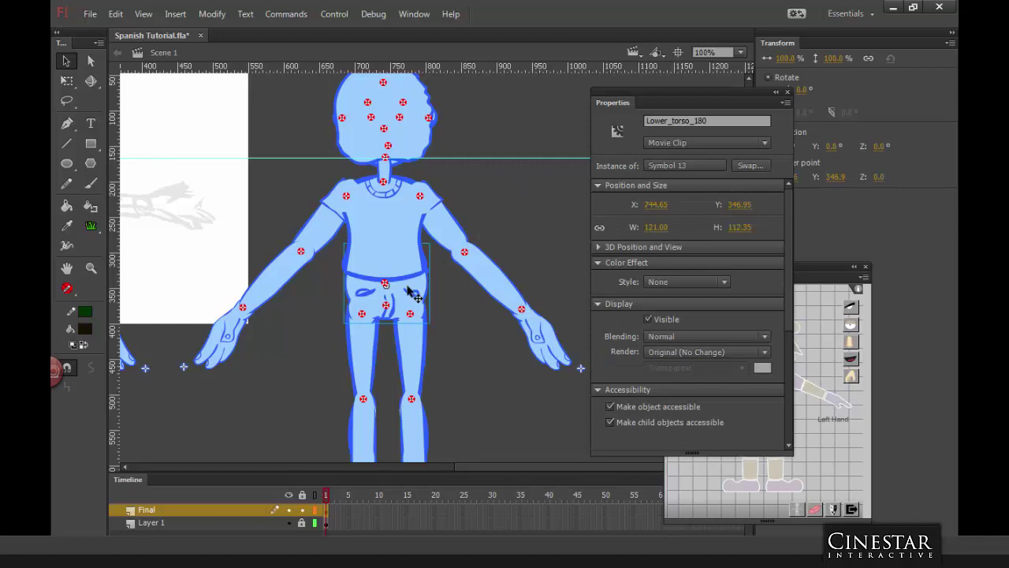
click(405, 240)
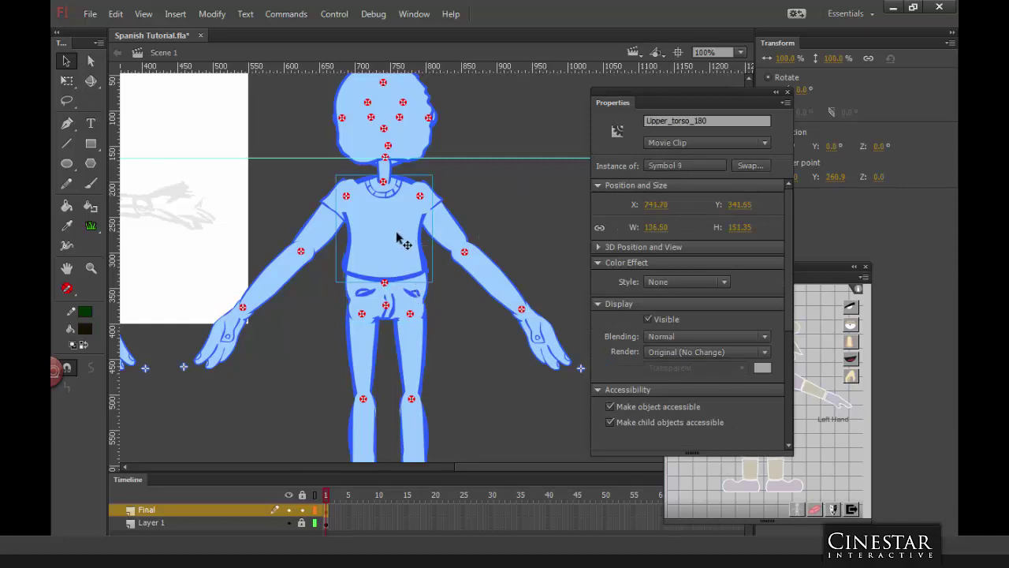
Step: Open the front character's upper torso symbol, paint a small black squiggle on the shirt with the Brush tool, and return to the main scene
key(ctrl+minus)
click(338, 262)
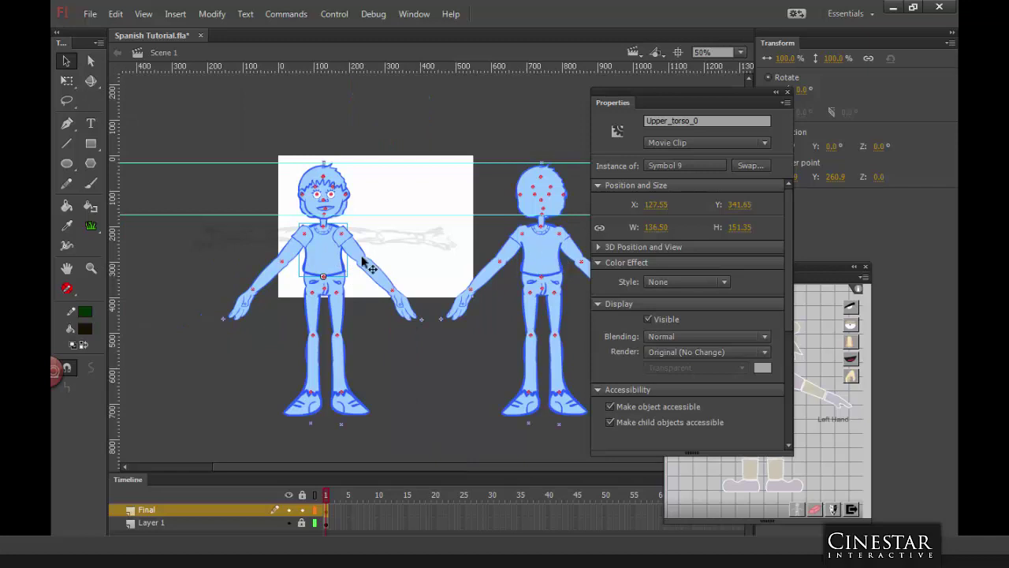
double_click(341, 262)
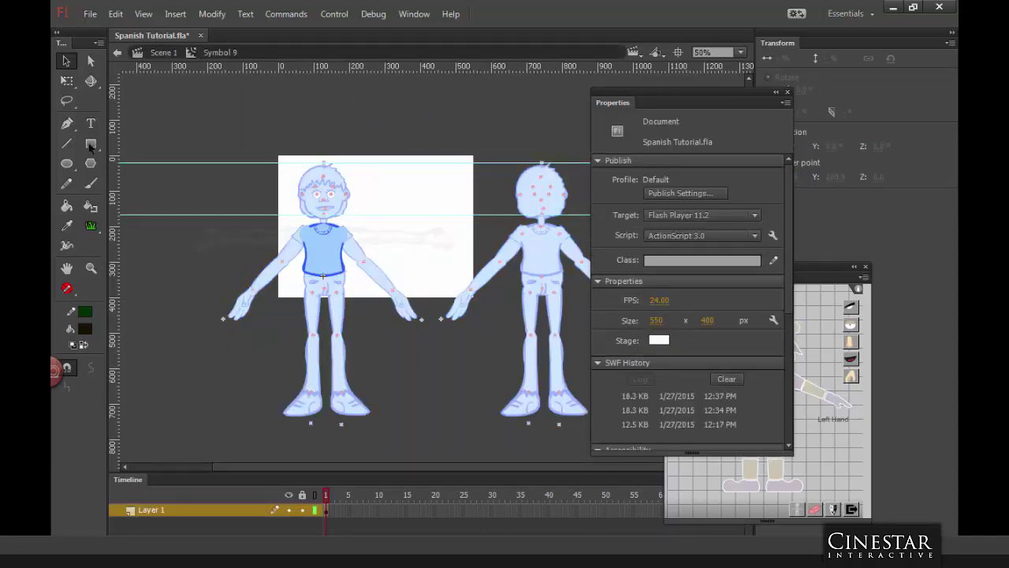
click(91, 183)
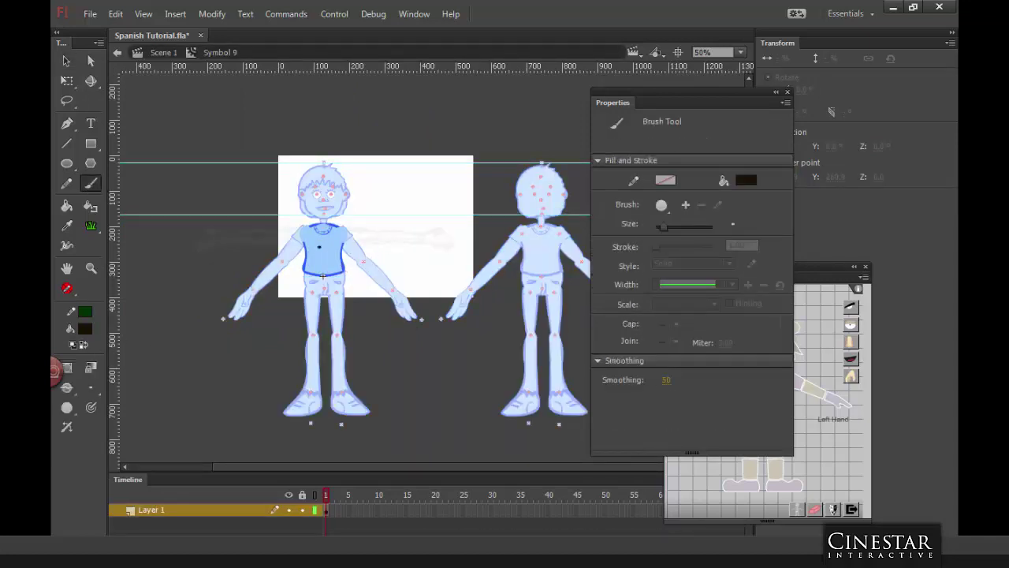
drag(316, 252, 337, 246)
key(v)
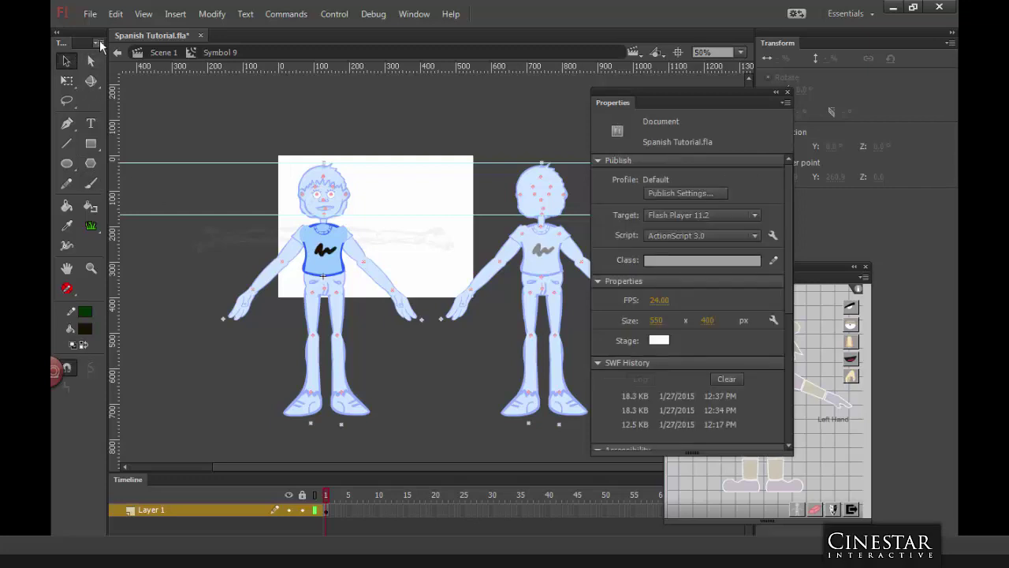
double_click(550, 264)
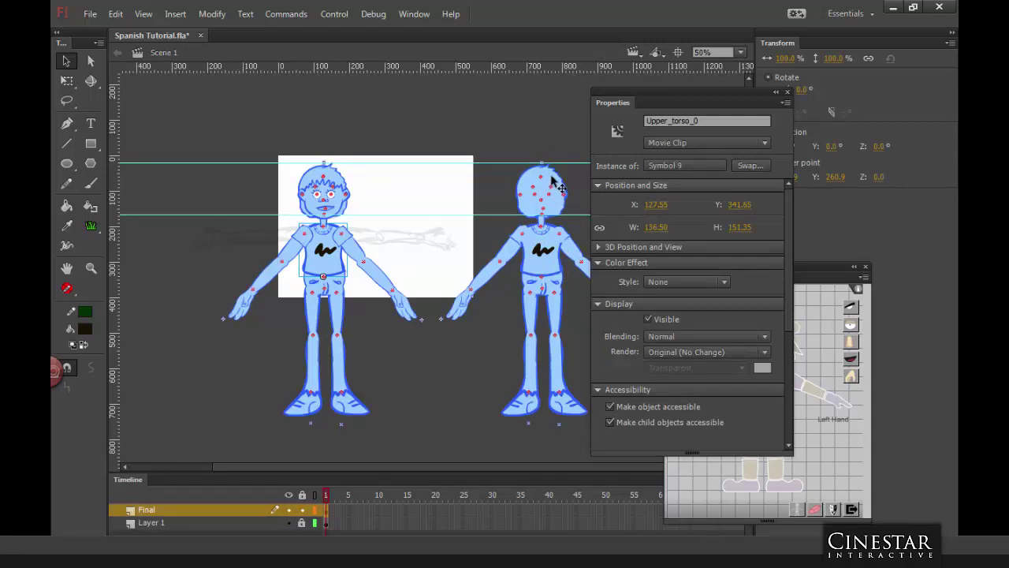
Step: Undo the brush squiggle on the shared upper torso symbol and return to the main scene
click(460, 357)
scroll(410, 275, down, 2)
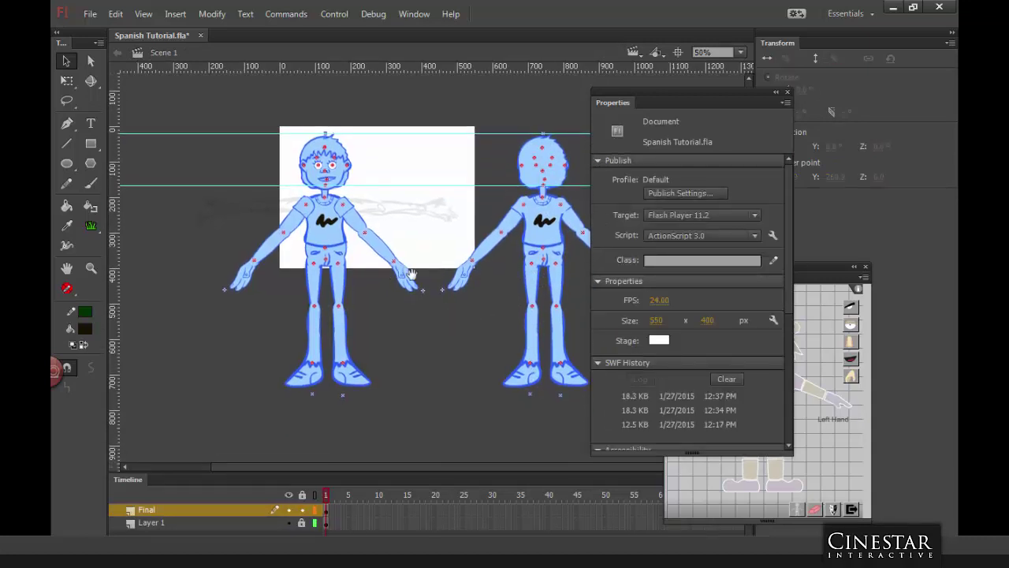
double_click(442, 284)
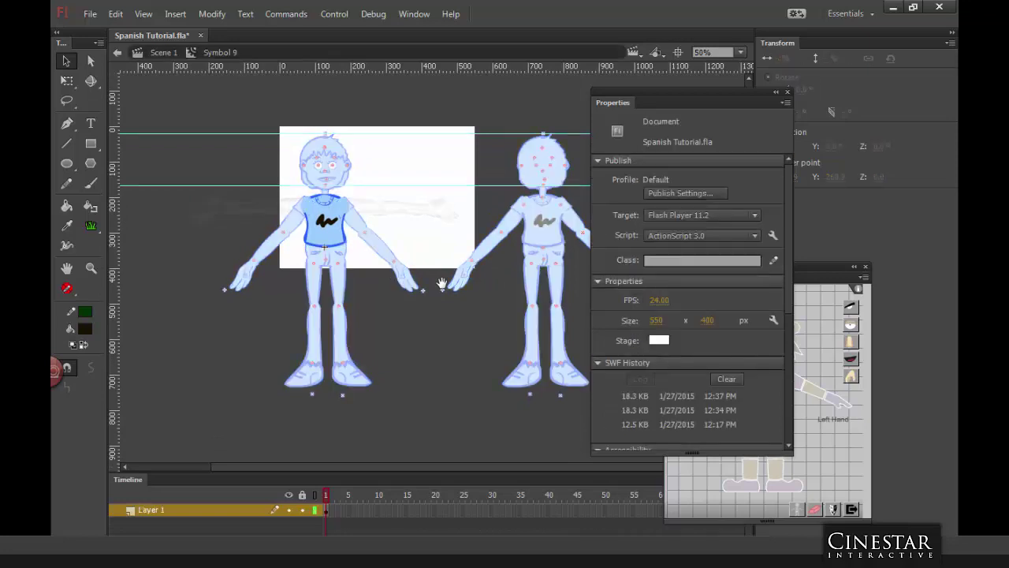
double_click(495, 327)
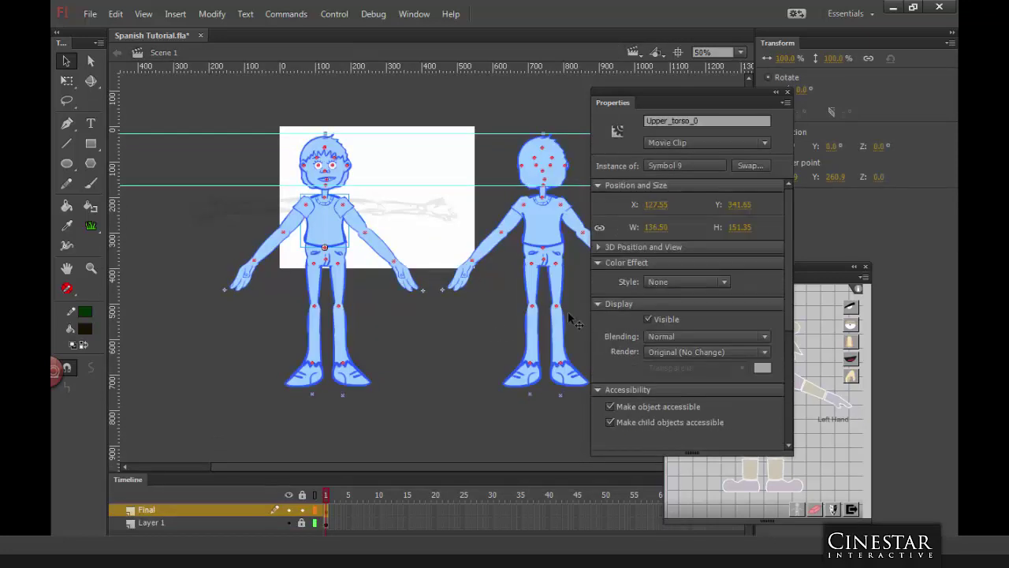
Step: Duplicate the symbol of the mirrored character's upper torso under the name Symbol 9 copy
click(549, 235)
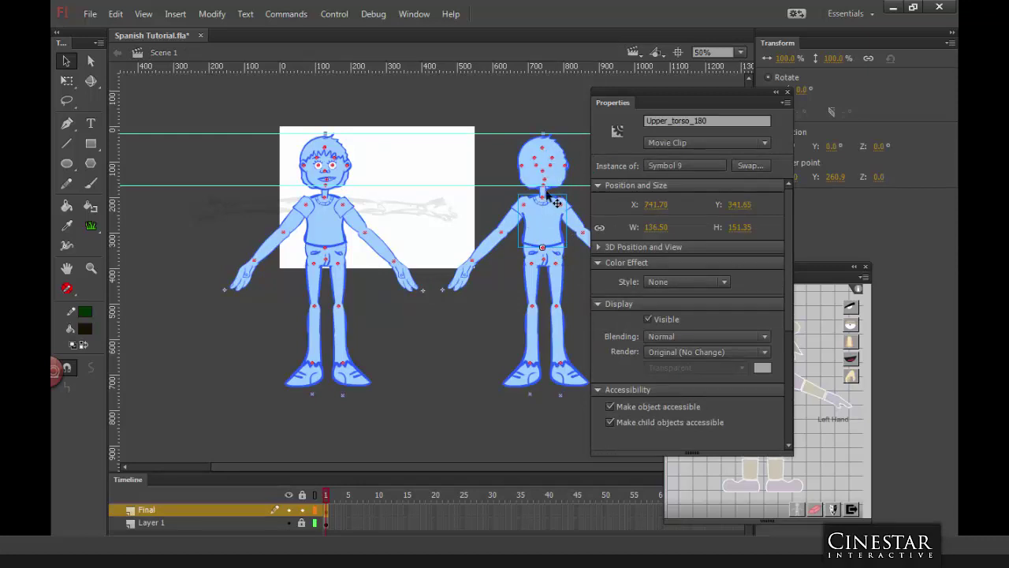
right_click(544, 221)
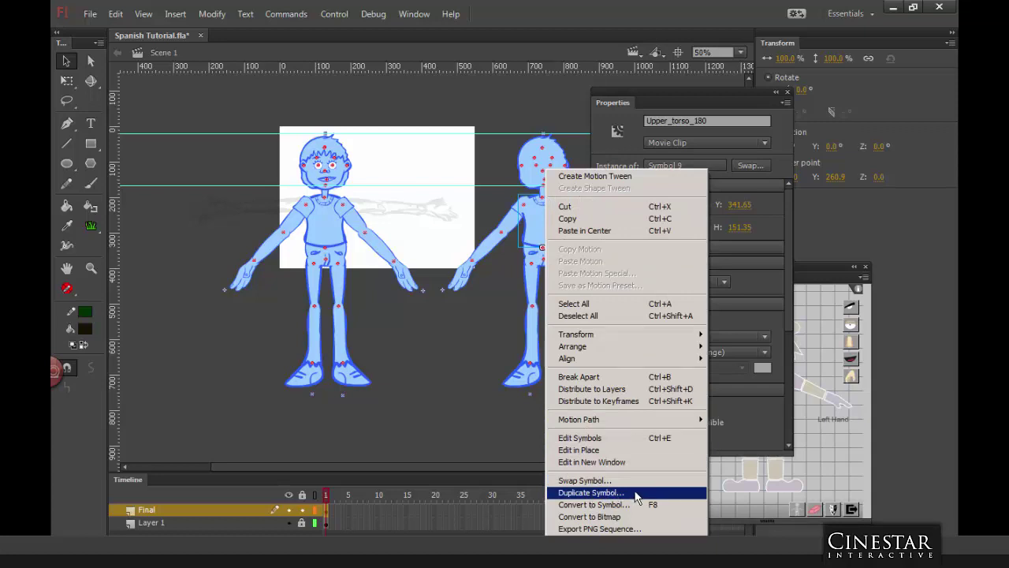
click(637, 496)
click(455, 278)
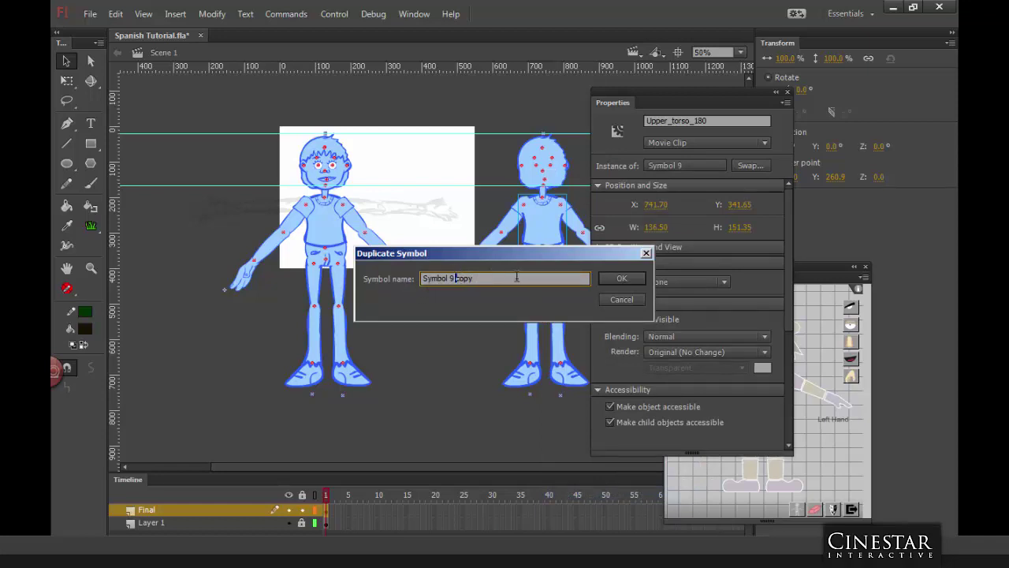
click(622, 278)
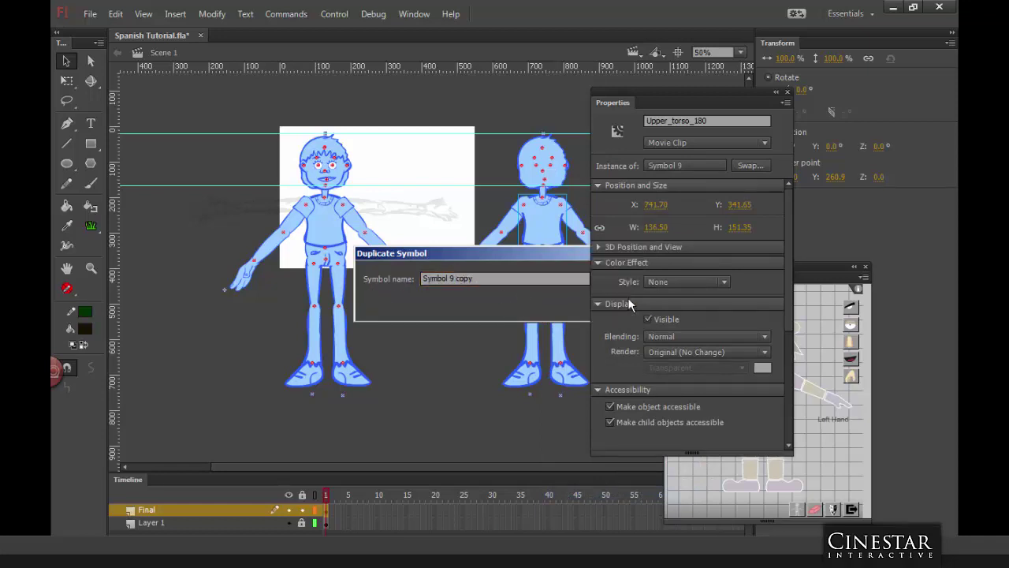
Step: Paint a black test squiggle about 58 by 38 px inside the front character's upper torso symbol, then return to the main scene
double_click(337, 231)
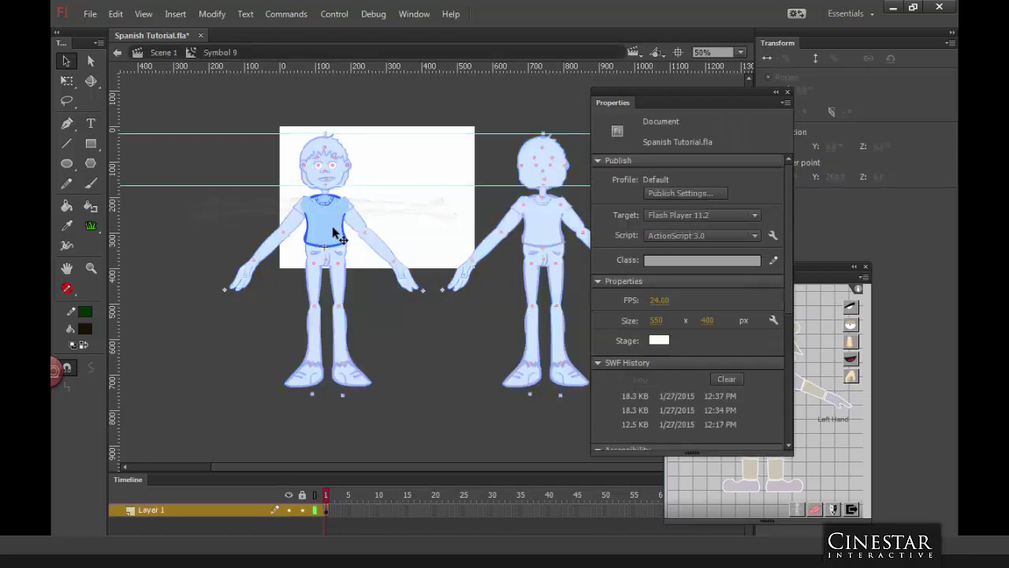
click(91, 183)
drag(315, 227, 336, 226)
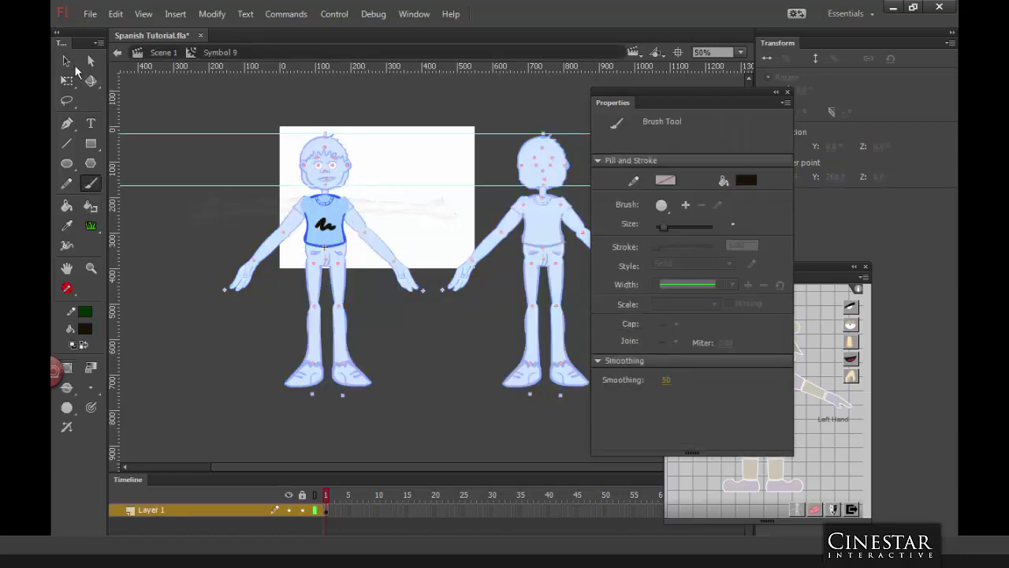
click(70, 63)
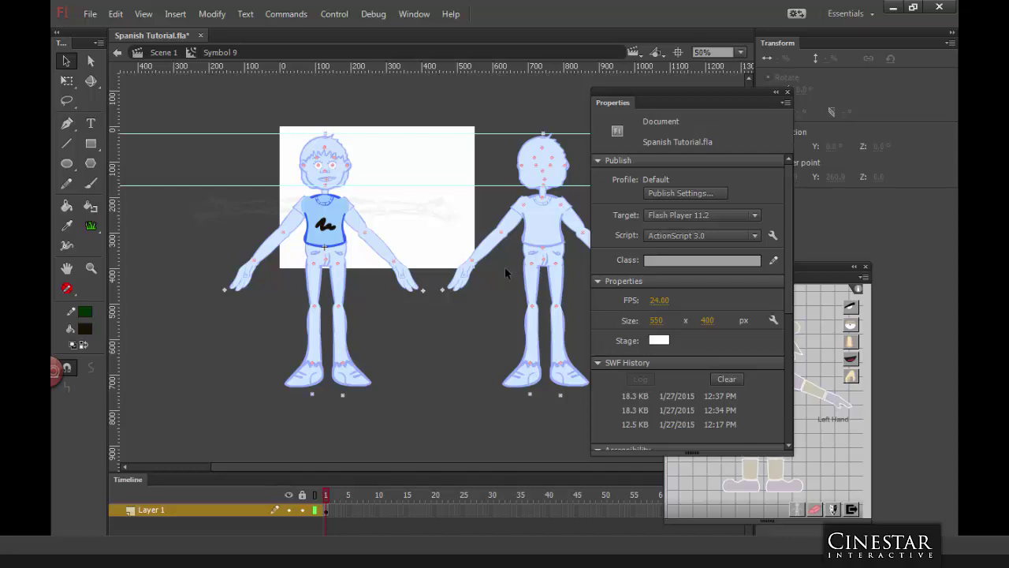
double_click(505, 266)
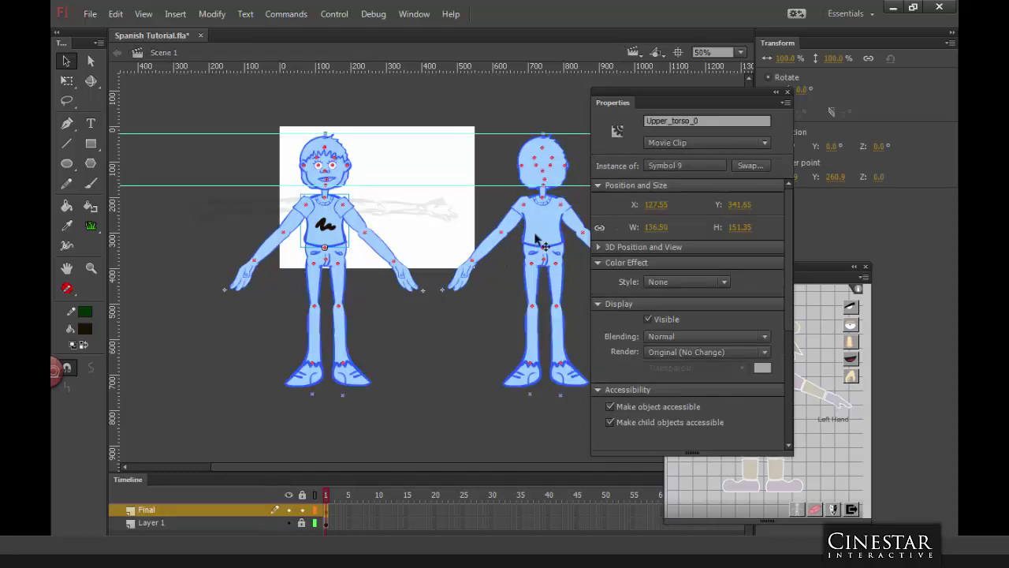
Step: Undo the black test squiggle in the front character's upper torso symbol and return to the main scene
double_click(328, 229)
click(336, 240)
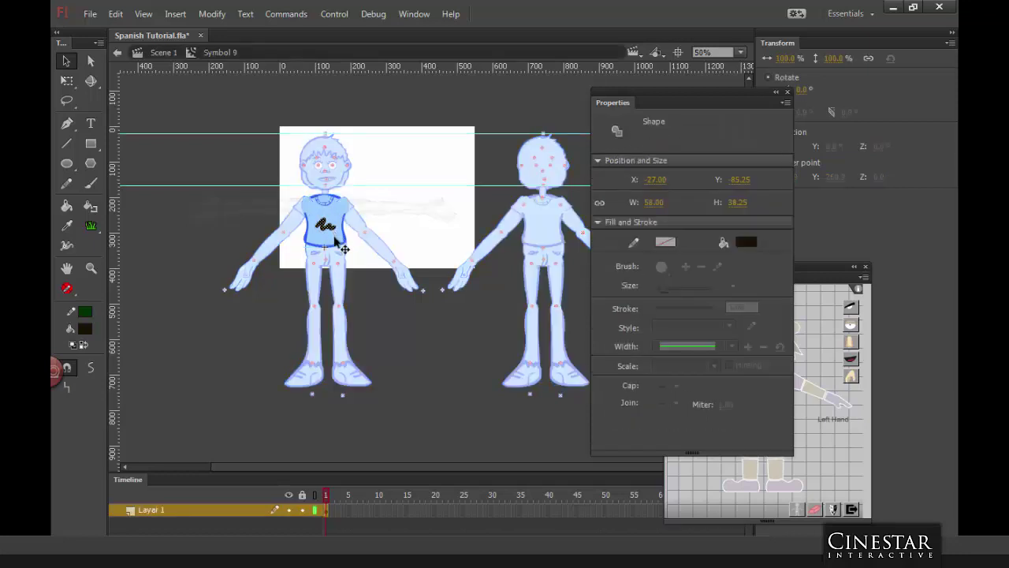
click(480, 332)
double_click(480, 332)
key(ctrl+z)
key(ctrl+z)
double_click(480, 331)
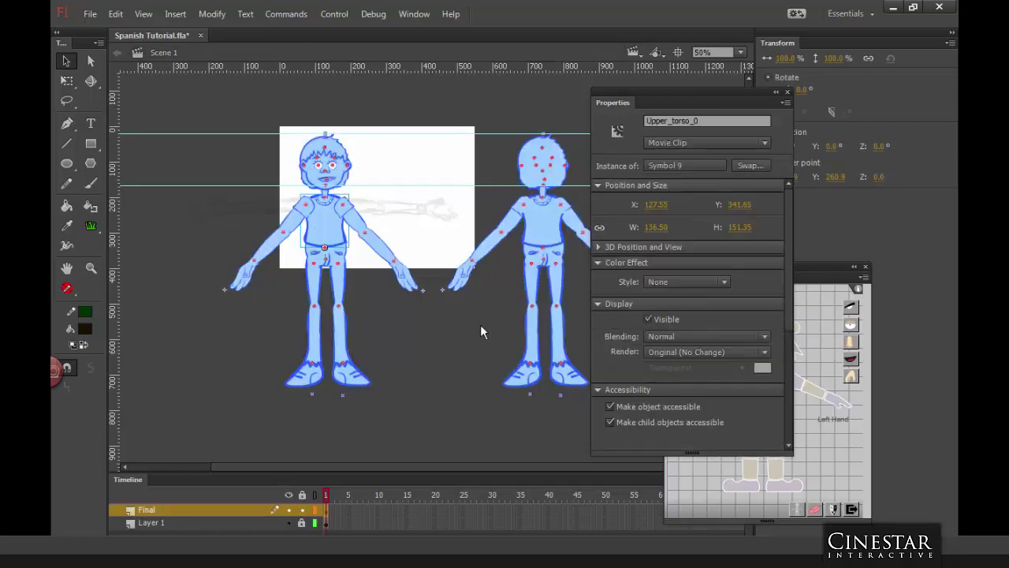
click(492, 326)
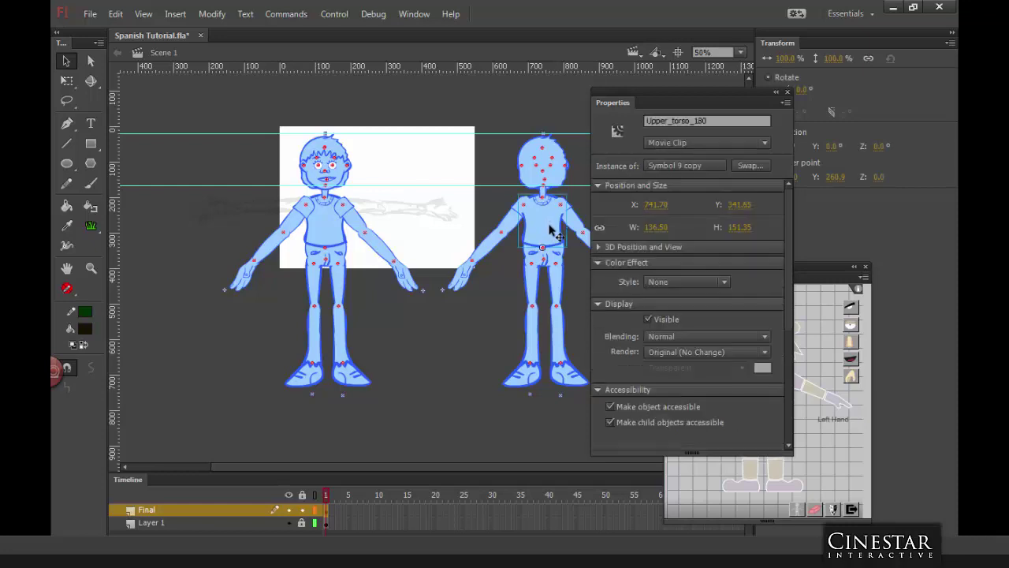
Step: Open the back-view character's upper torso symbol, check which shirt it edits, and return to the main scene
double_click(551, 225)
click(554, 227)
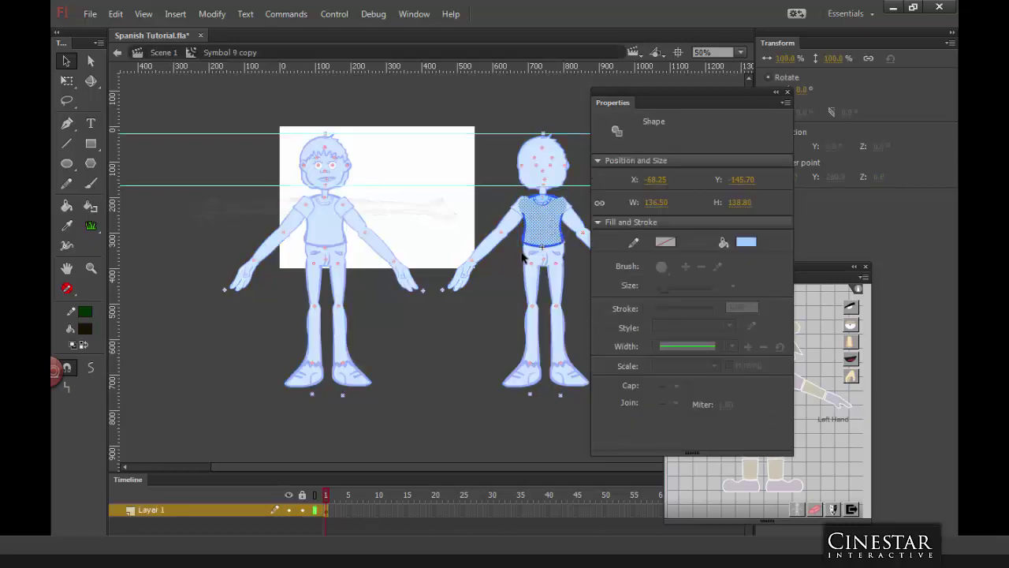
double_click(510, 277)
click(509, 277)
click(555, 231)
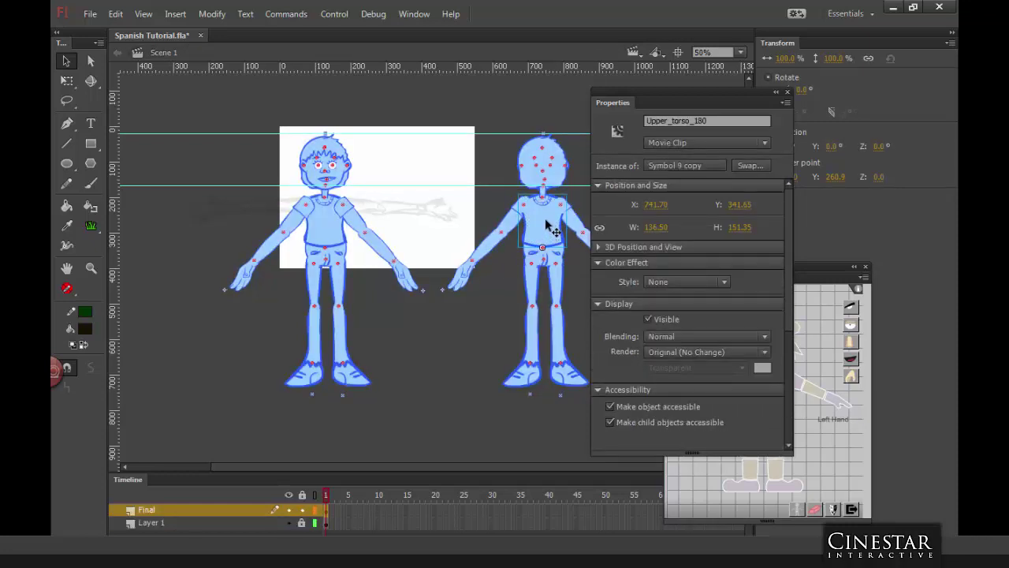
Step: Paint over the collar inside the back view's upper torso symbol with the Brush tool in the shirt's light blue
double_click(550, 225)
click(550, 223)
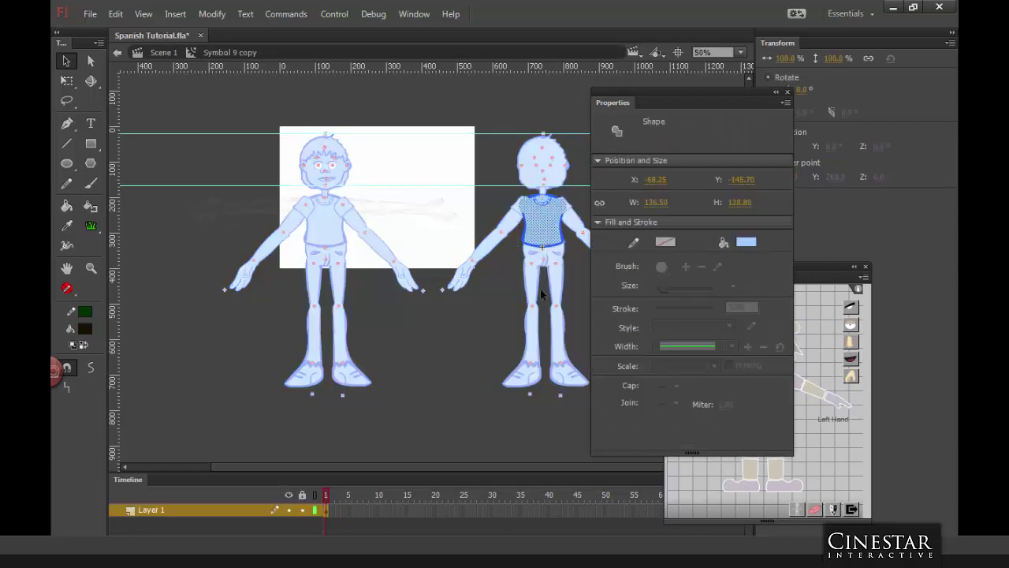
key(ctrl+equal)
key(ctrl+equal)
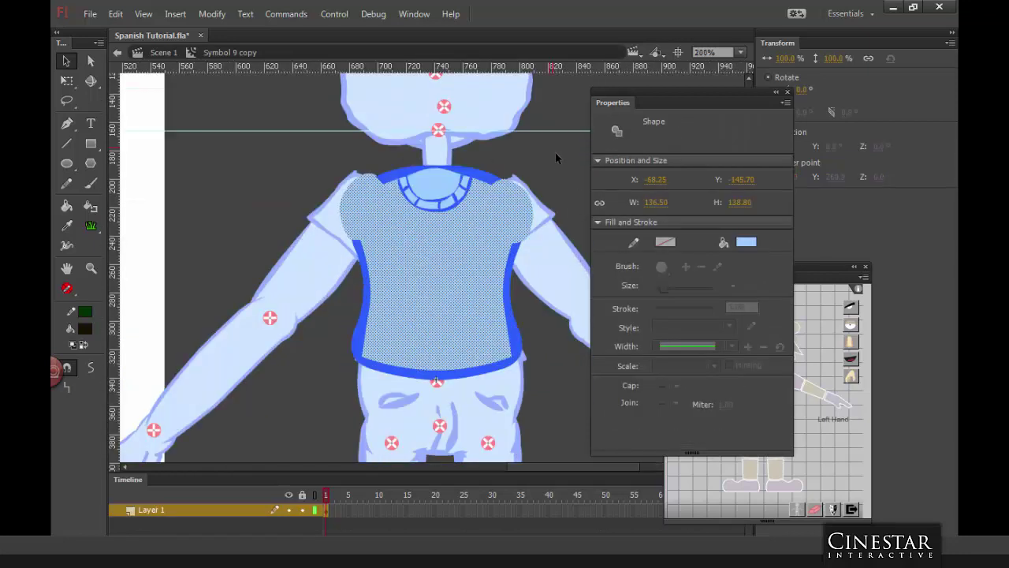
click(543, 153)
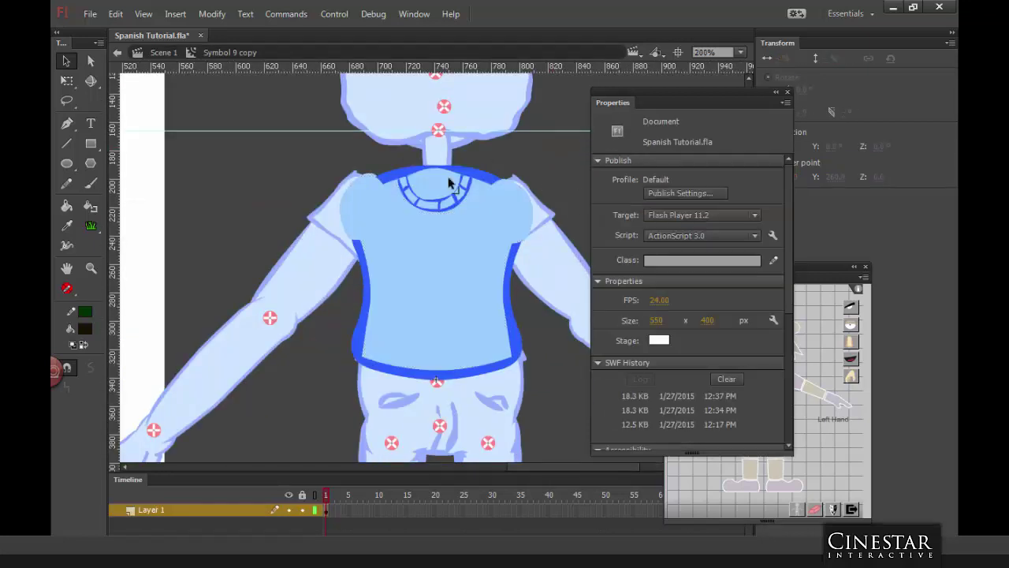
click(86, 329)
click(452, 261)
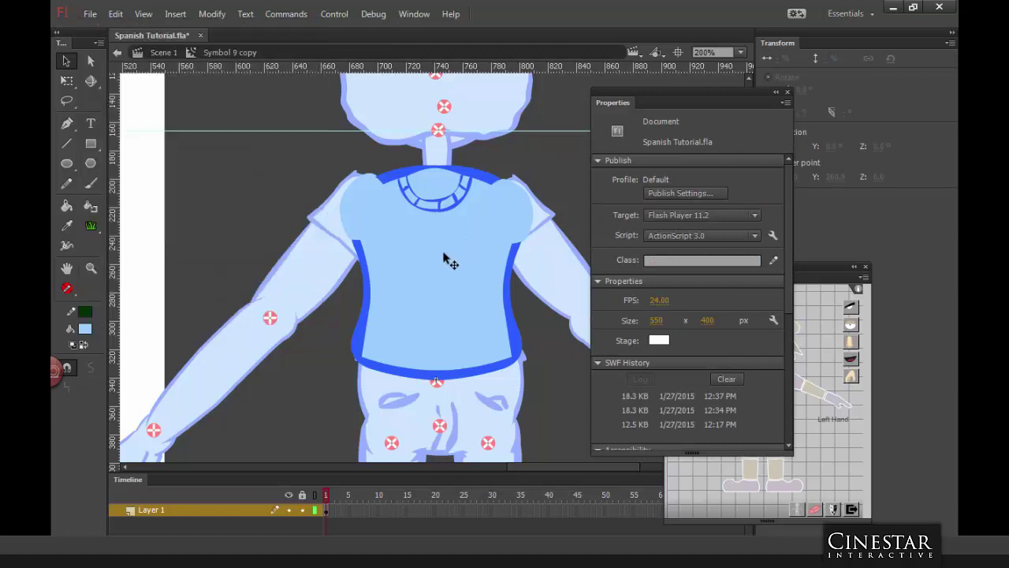
click(91, 183)
mouse_move(432, 213)
mouse_down()
mouse_move(460, 202)
mouse_move(465, 187)
mouse_up()
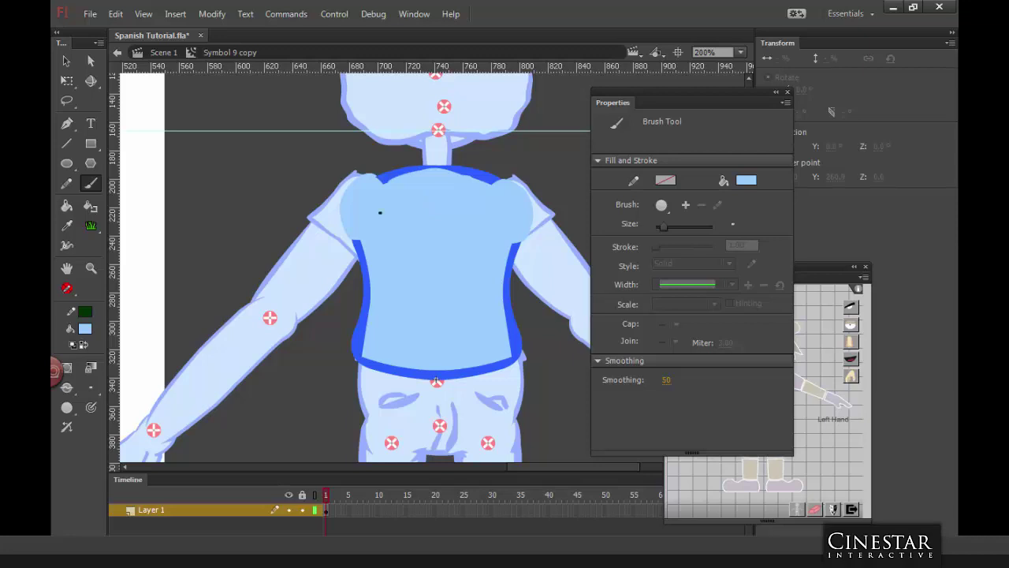
Step: Brush a vertical spine line in the outline's dark blue down the middle of the back view's shirt, then return to the main scene
click(85, 329)
click(490, 171)
drag(436, 209, 435, 279)
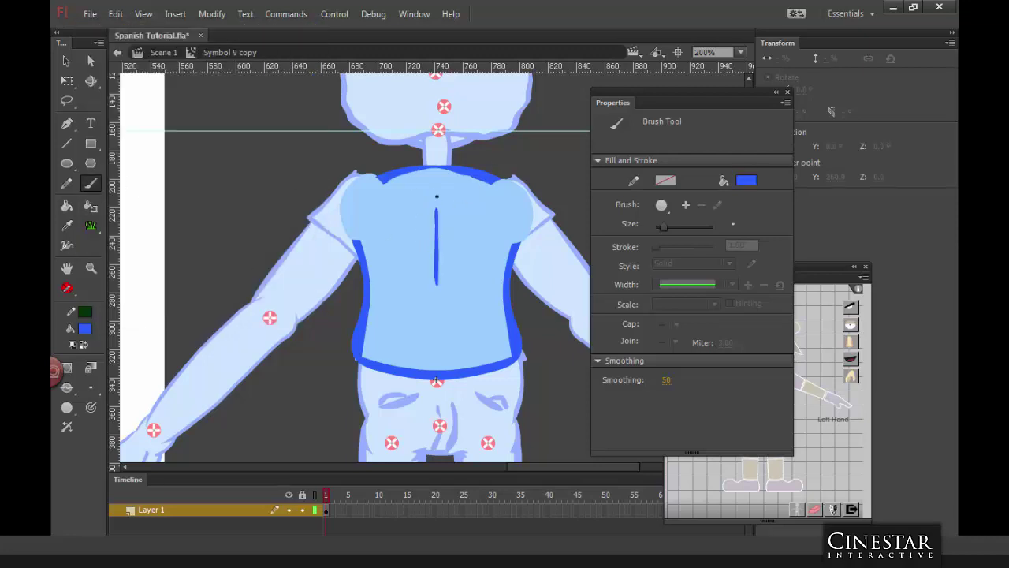
mouse_move(437, 201)
mouse_down()
mouse_move(431, 336)
mouse_move(437, 258)
mouse_move(437, 304)
mouse_up()
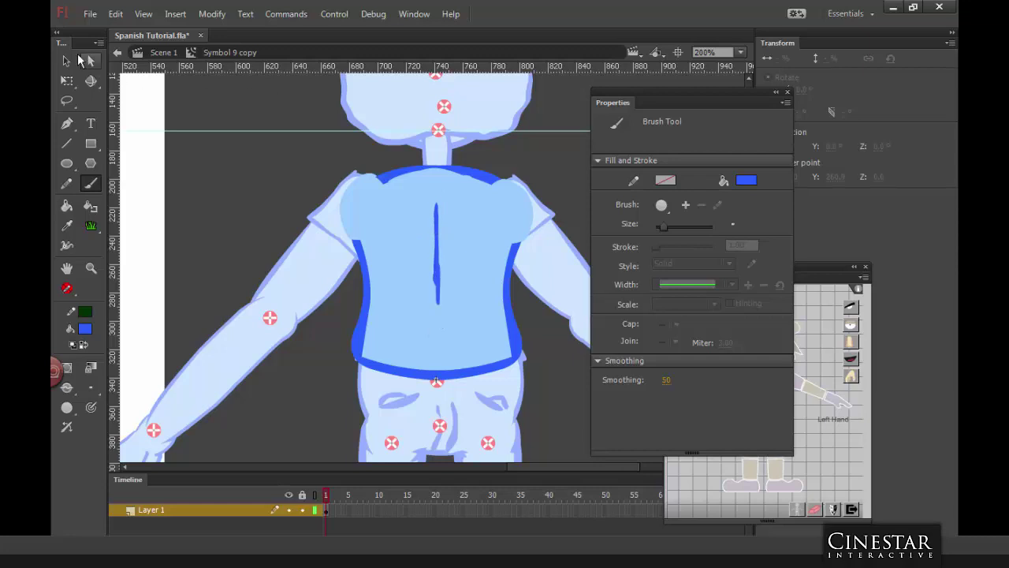
click(66, 61)
double_click(565, 172)
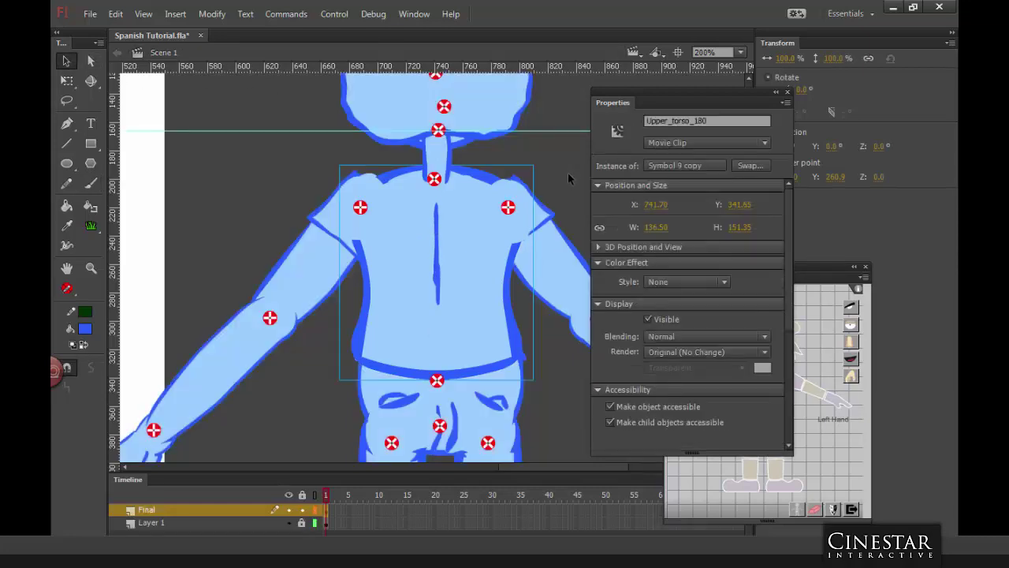
Step: Open the back-view character's lower torso symbol to examine its trouser details, then return to the main scene
key(ctrl+1)
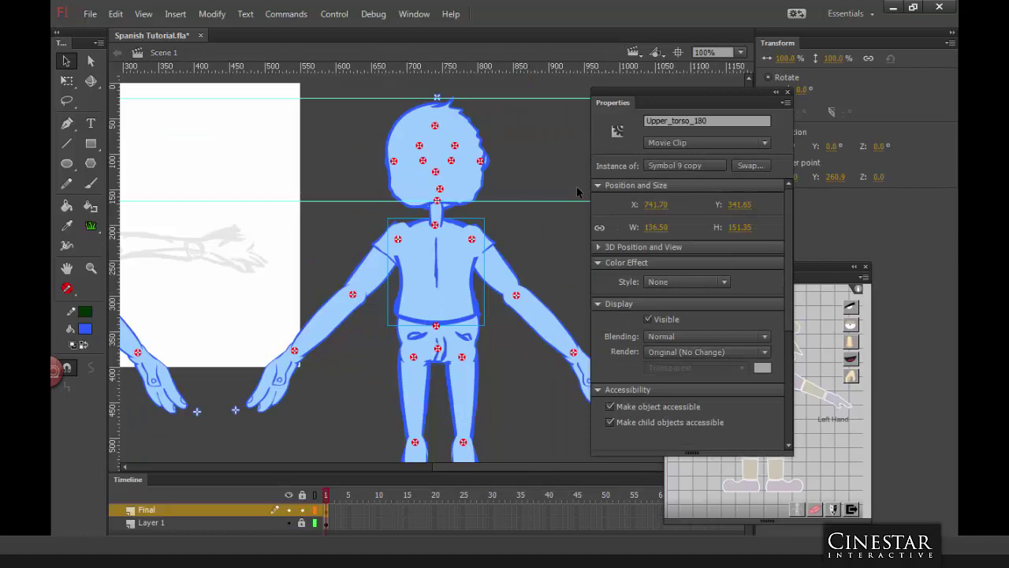
click(519, 346)
drag(514, 359, 478, 235)
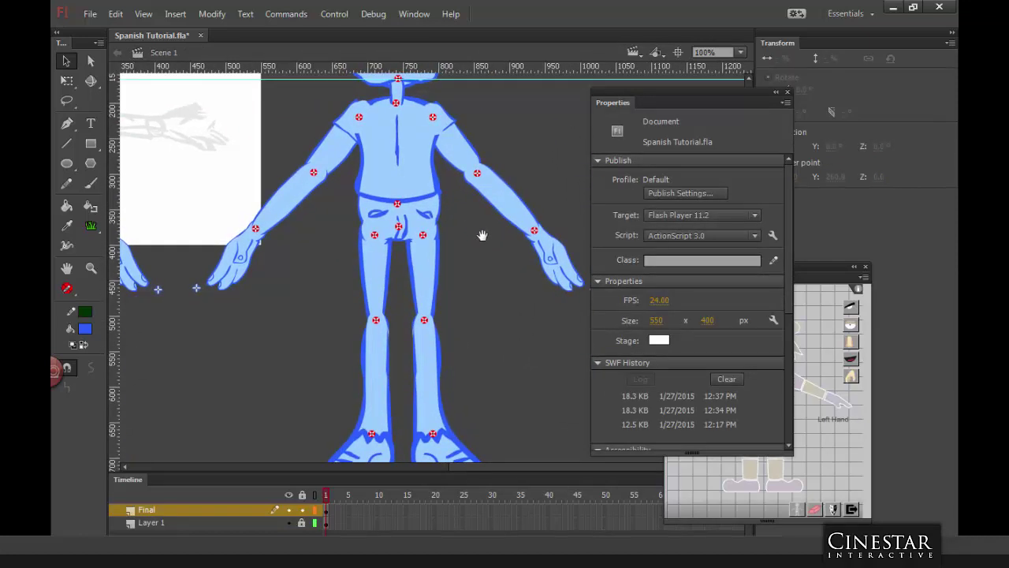
click(424, 212)
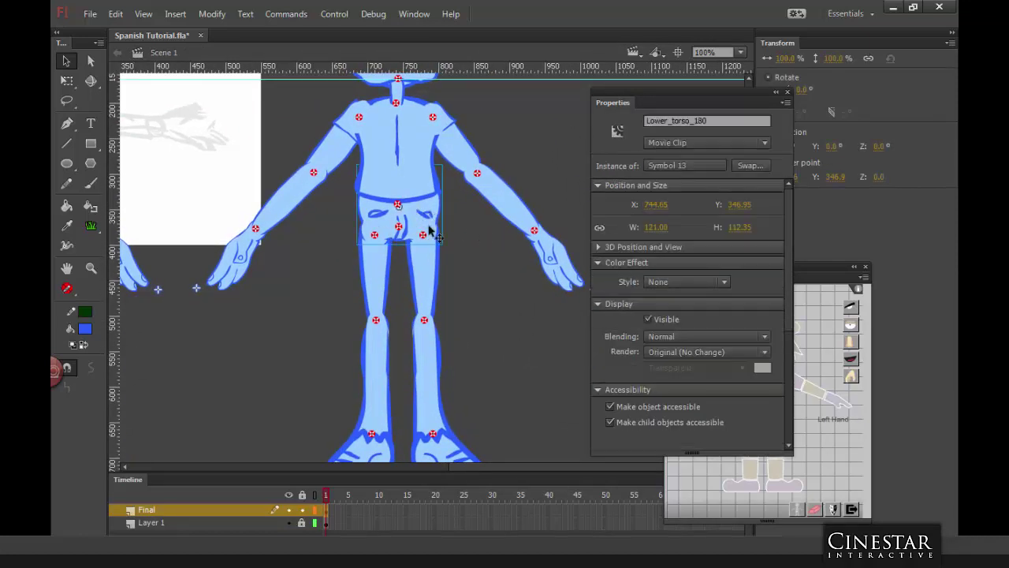
double_click(424, 217)
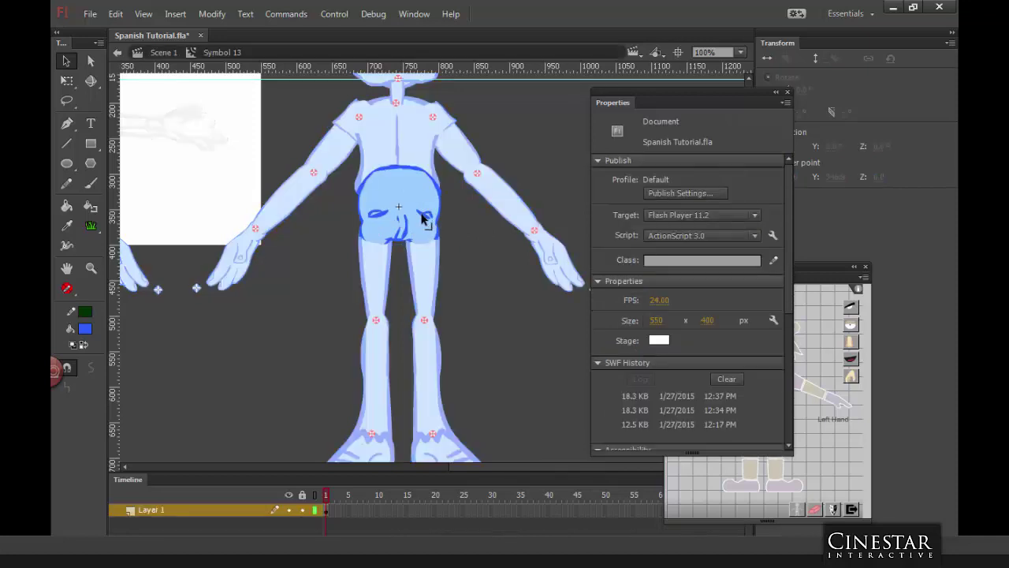
double_click(476, 271)
Step: Move the Properties panel off the characters and duplicate the back view's lower torso symbol under the name Symbol 13 copy
scroll(552, 222, left, 5)
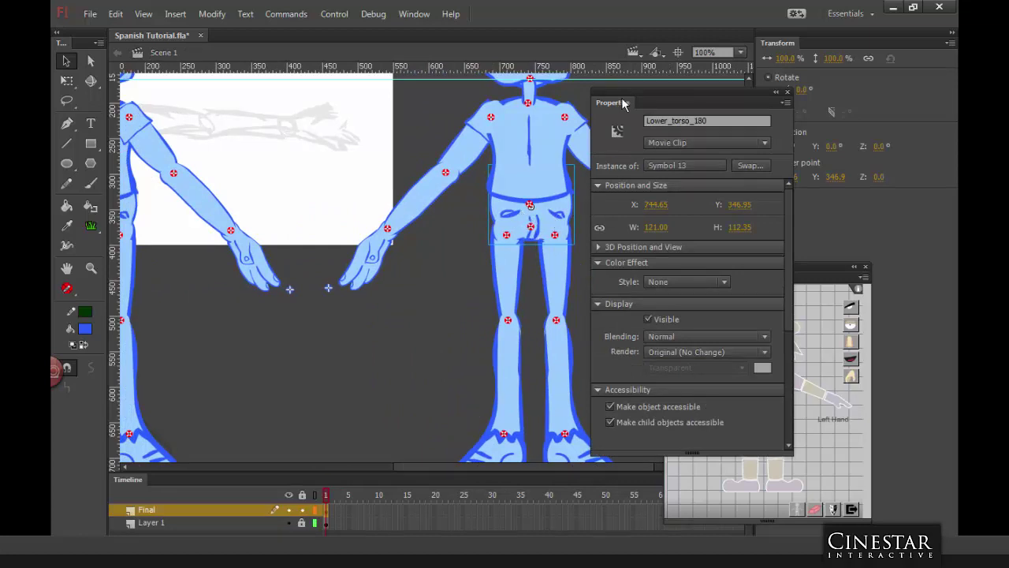
drag(629, 103, 788, 157)
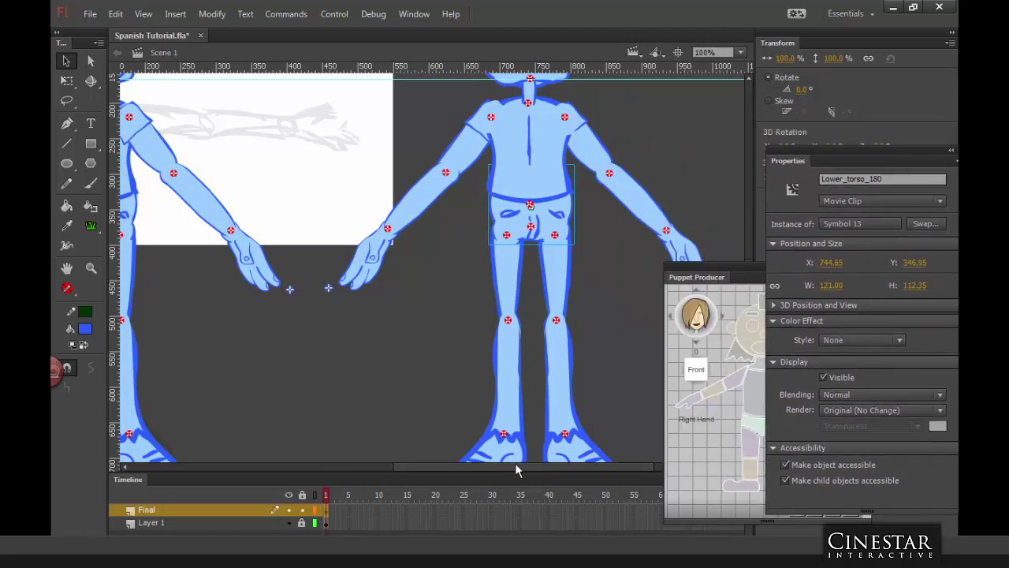
drag(505, 466, 454, 467)
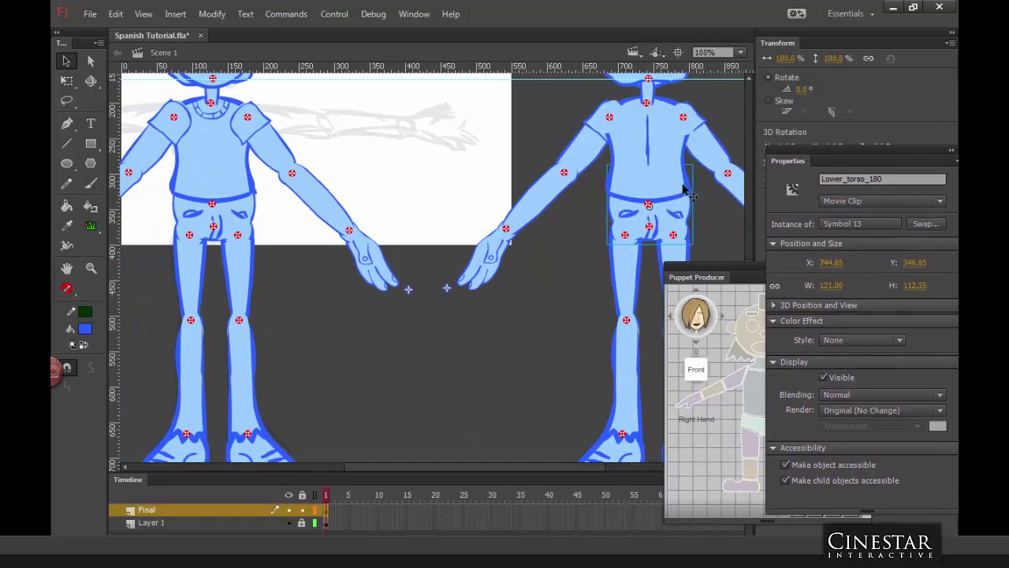
click(558, 266)
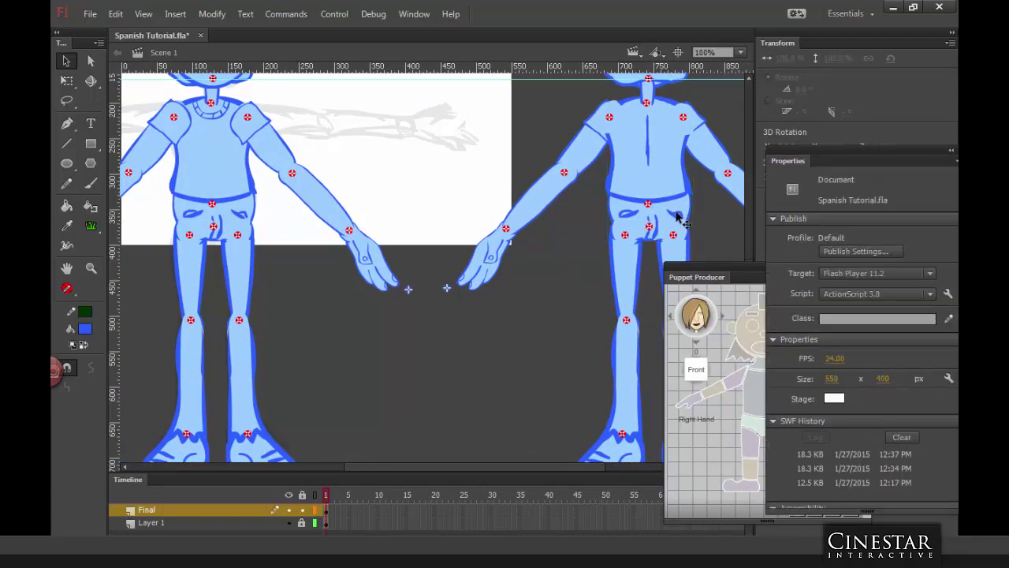
right_click(676, 215)
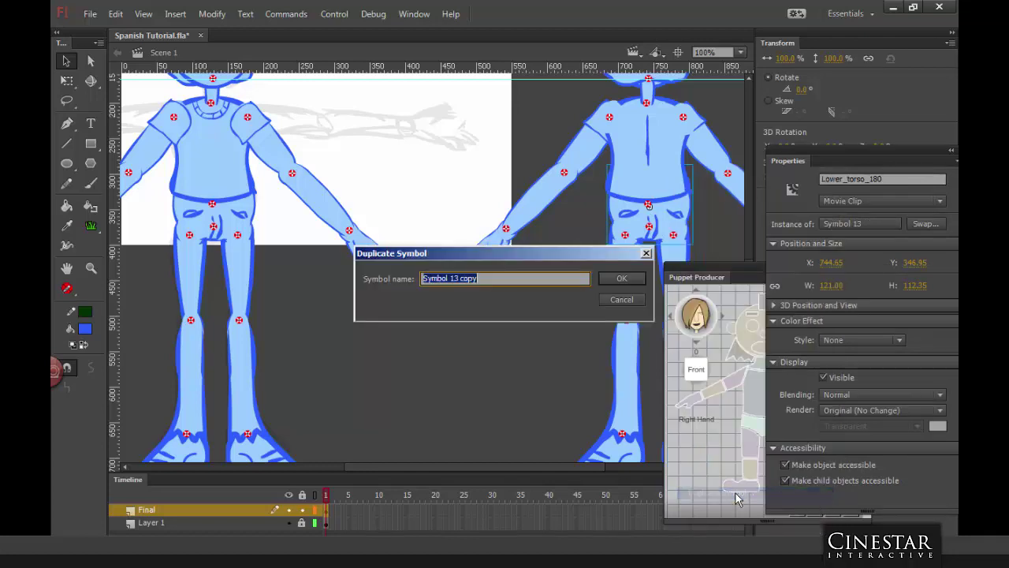
click(737, 493)
click(621, 280)
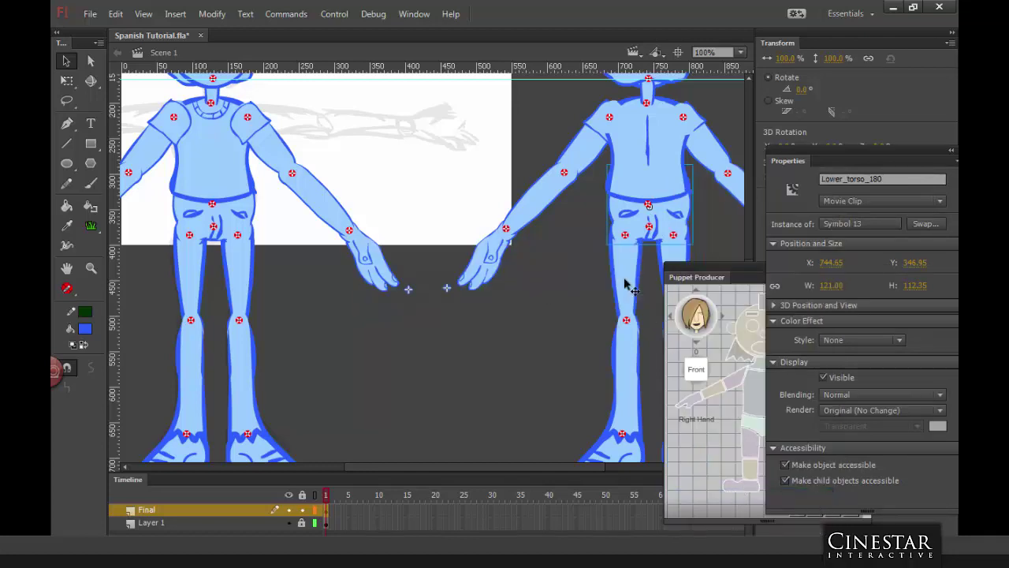
Step: Paint over the front pockets and fly inside the back view's lower torso symbol with a larger light blue brush
double_click(675, 218)
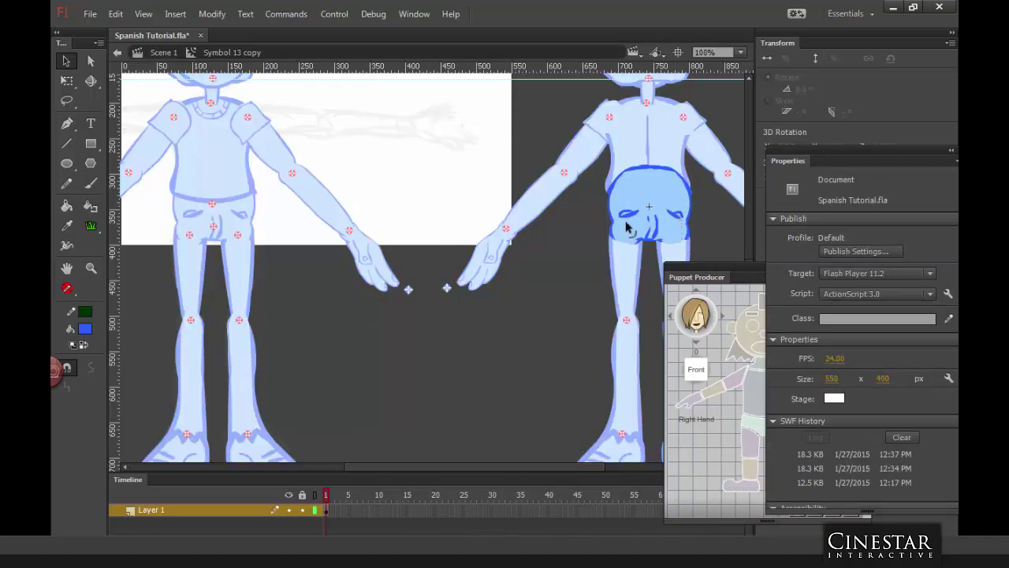
click(91, 183)
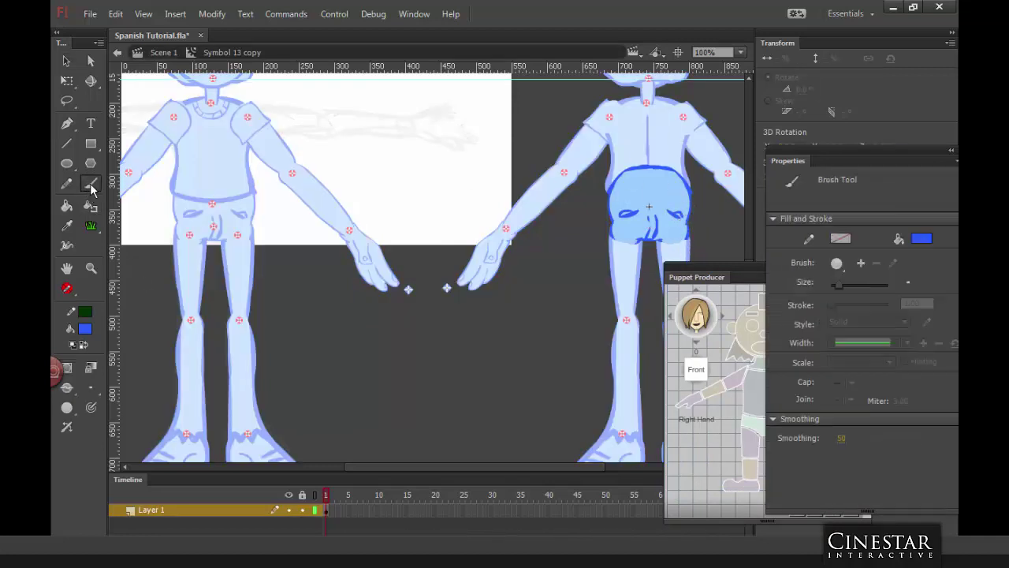
click(84, 345)
click(84, 330)
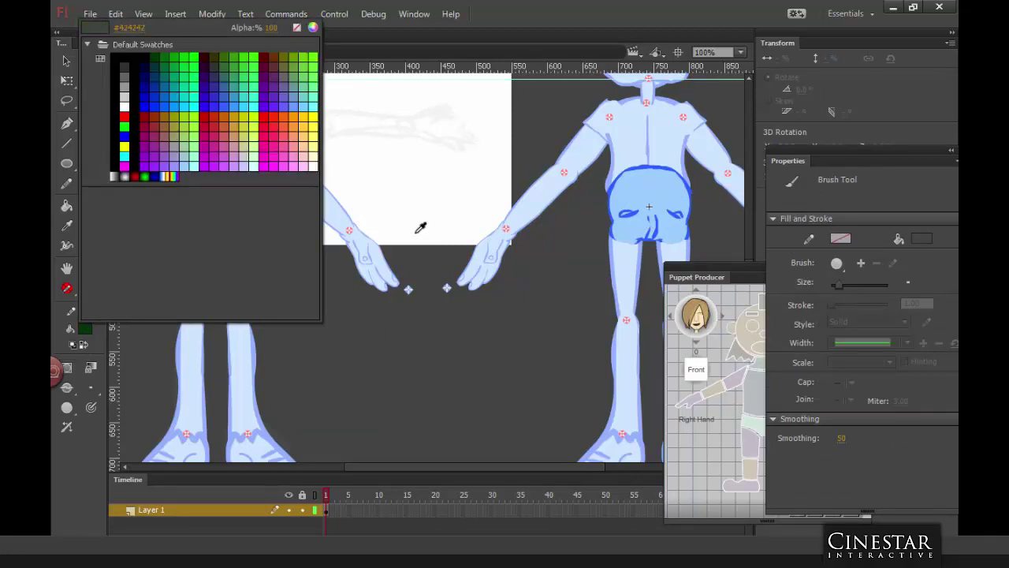
click(660, 179)
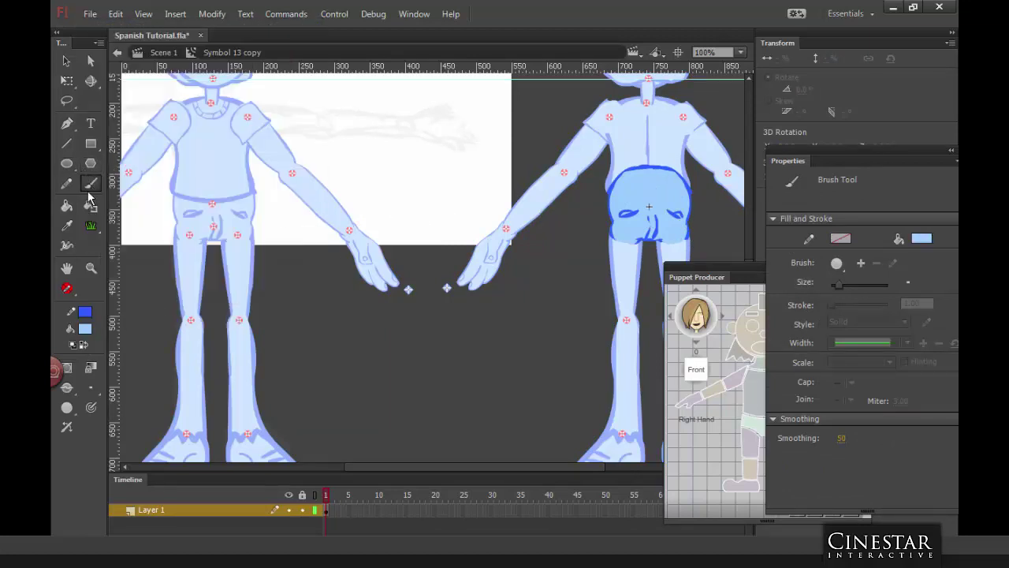
click(92, 386)
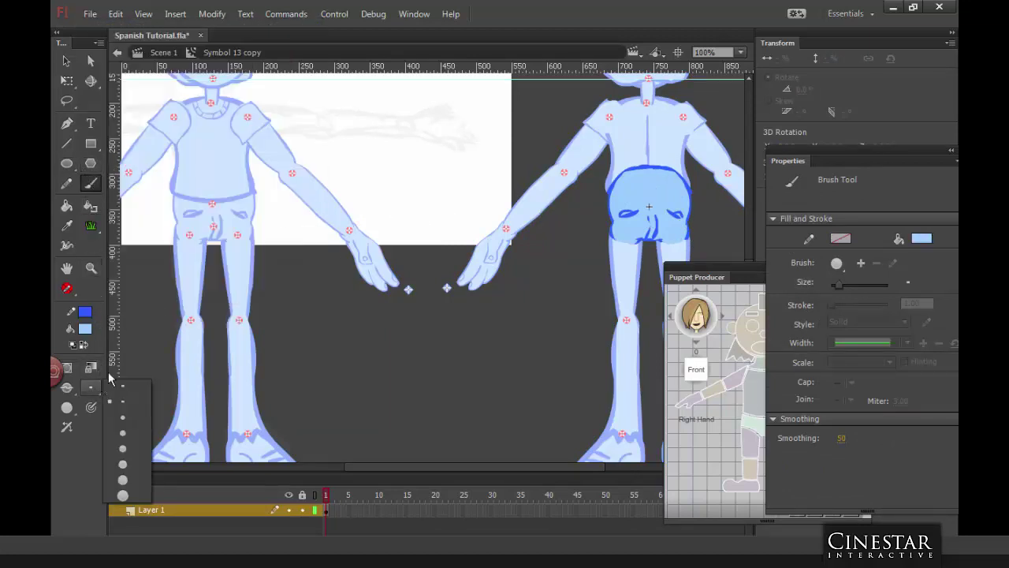
click(125, 430)
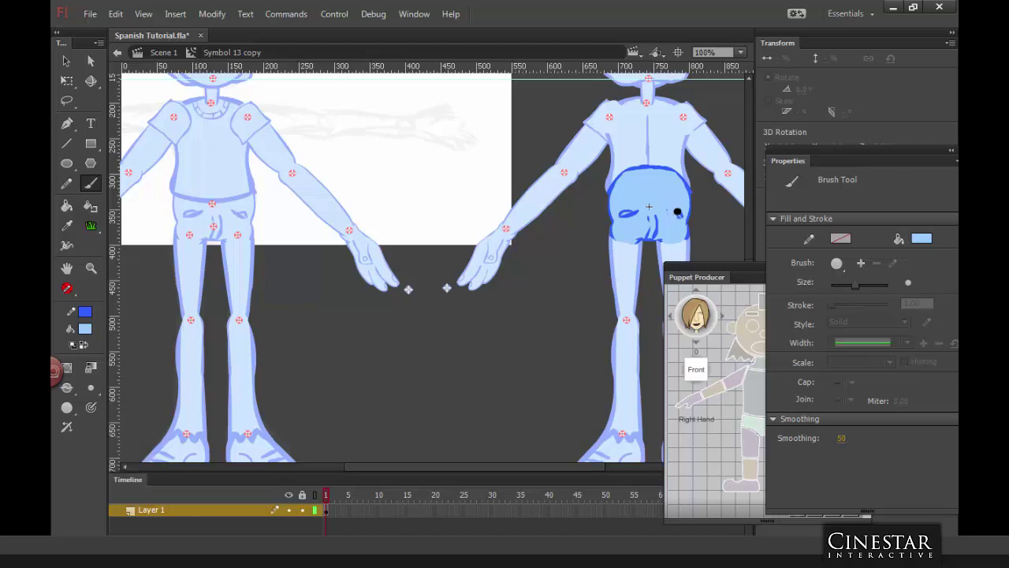
mouse_move(673, 221)
mouse_down()
mouse_move(622, 210)
mouse_move(661, 227)
mouse_up()
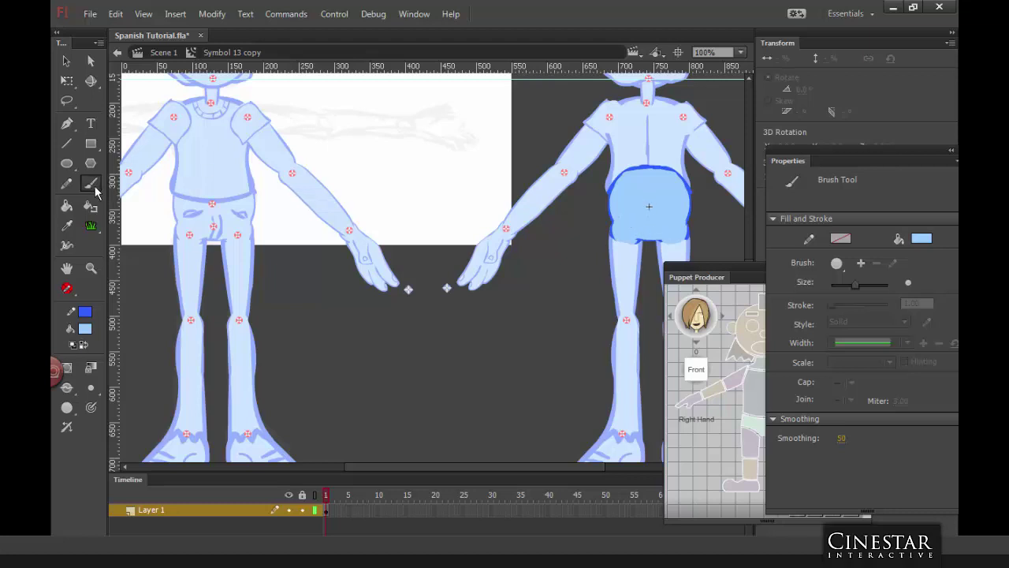
Step: Draw two bottom creases and a back pocket on the back view's lower torso with a smaller dark blue brush, then return to the main scene
click(83, 344)
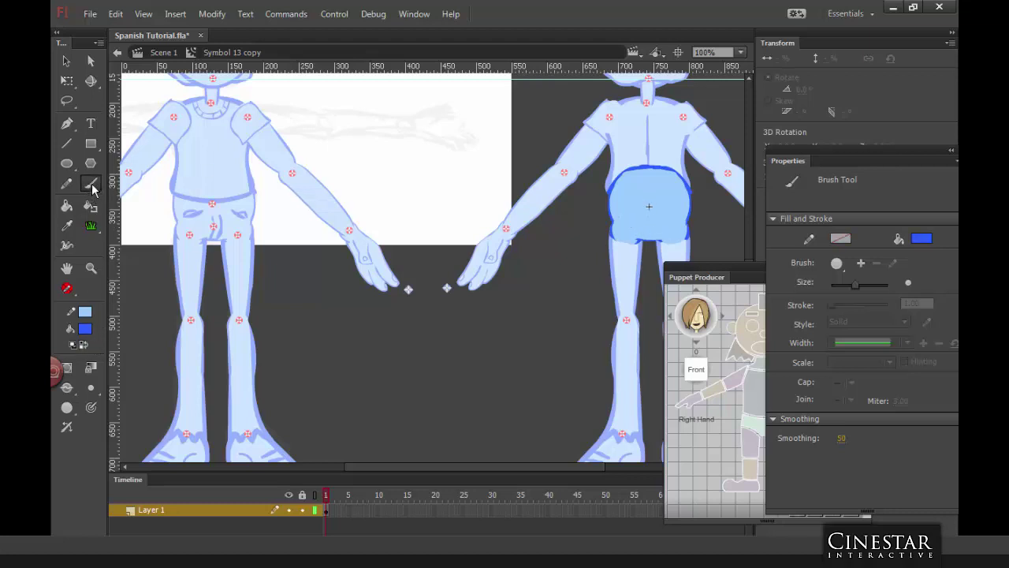
click(90, 387)
click(122, 401)
drag(625, 234, 670, 238)
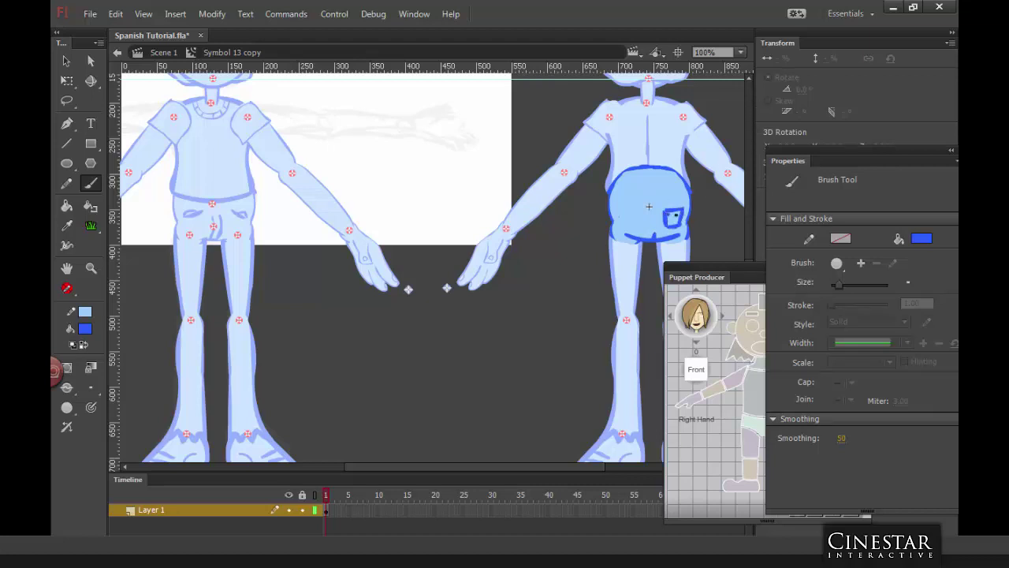
click(67, 60)
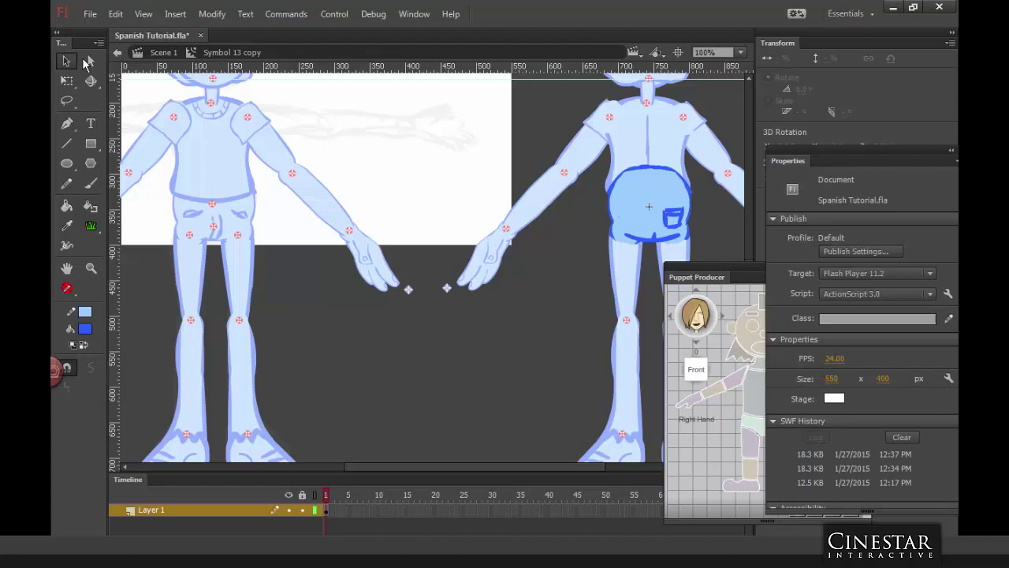
double_click(520, 314)
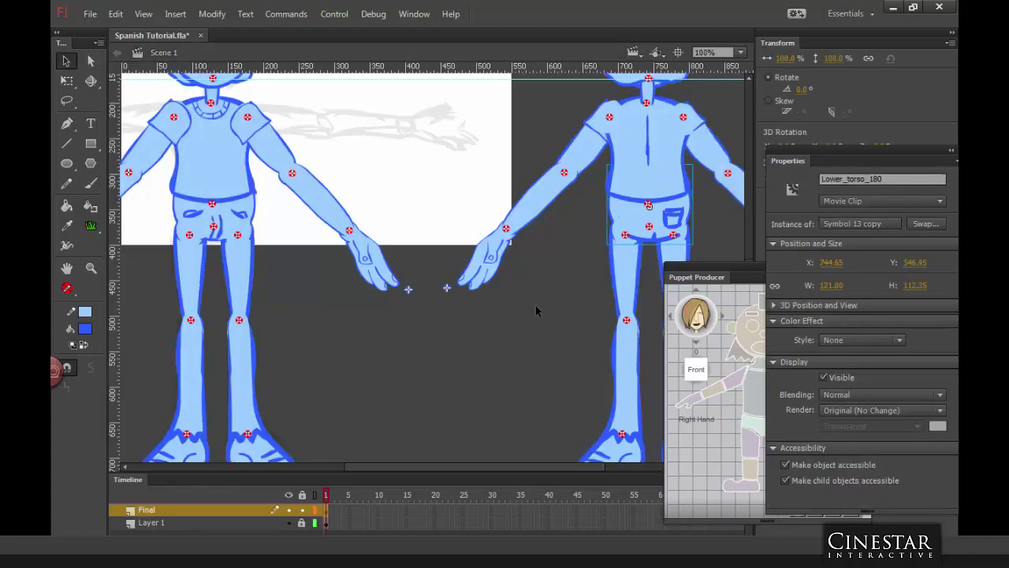
Step: Duplicate the back view's left foot symbol under the name Symbol 16 copy, check inside it and return to the main scene
click(627, 290)
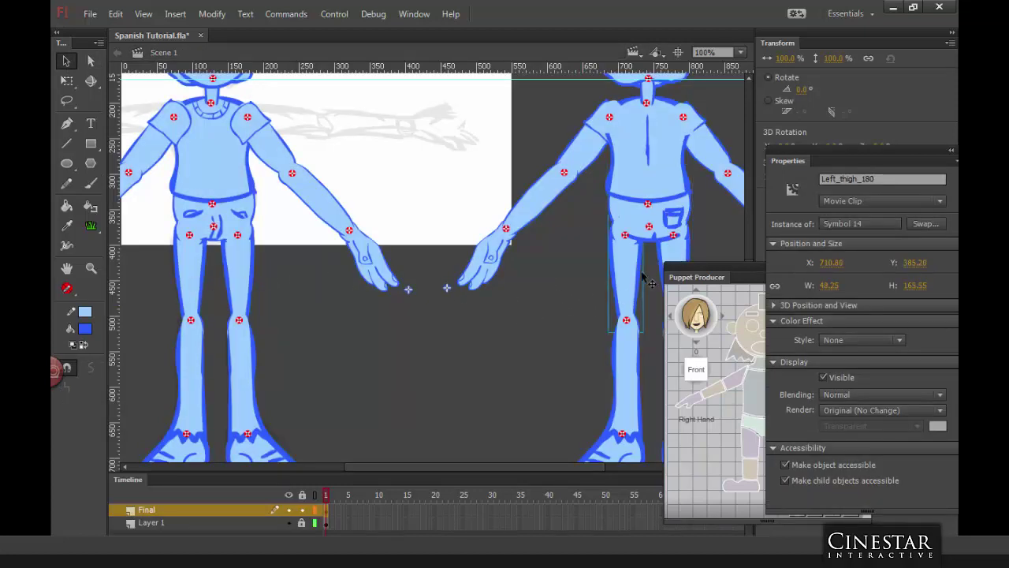
drag(568, 348, 475, 295)
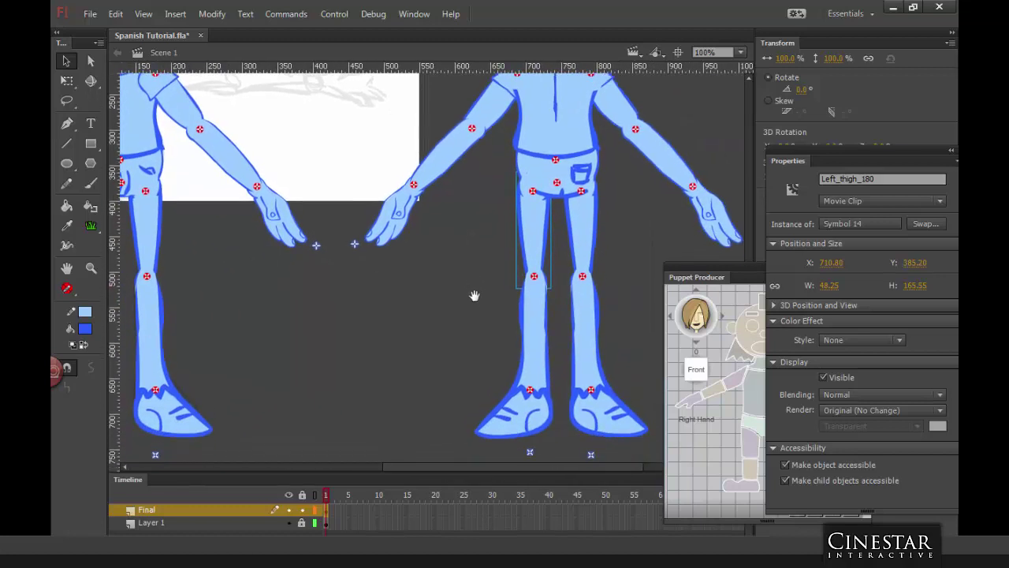
key(ctrl+minus)
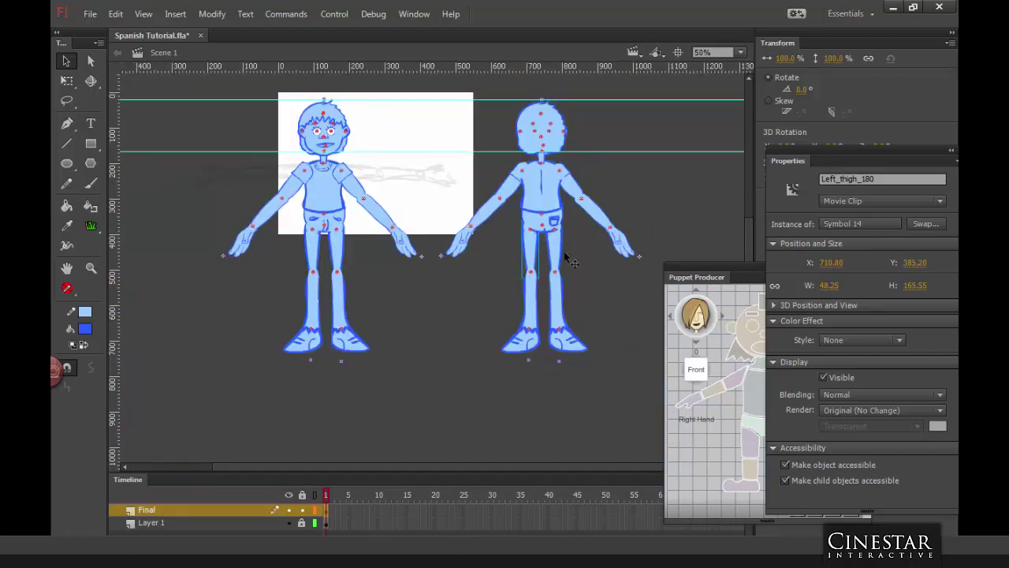
click(571, 340)
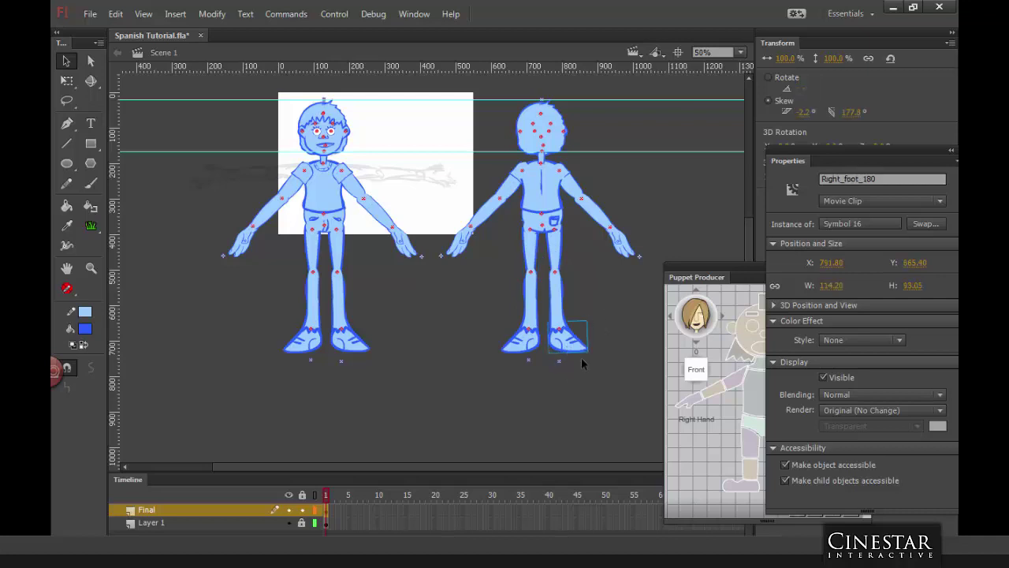
click(536, 344)
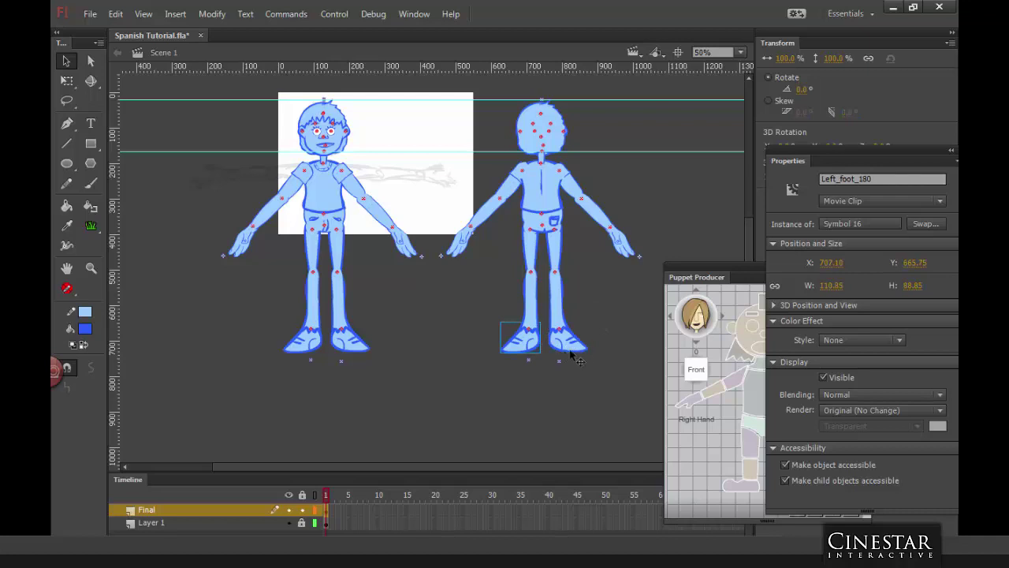
right_click(529, 346)
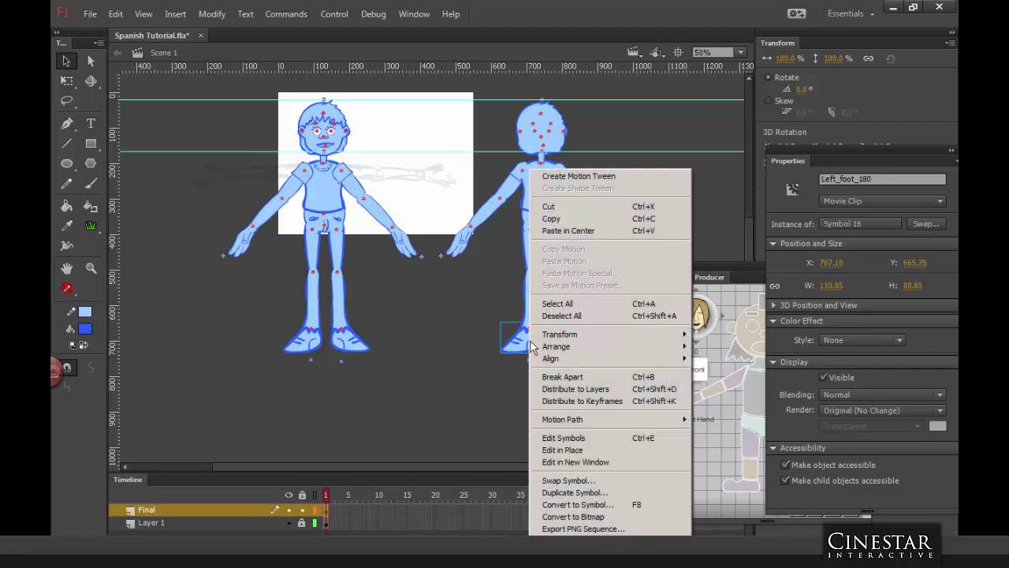
click(568, 494)
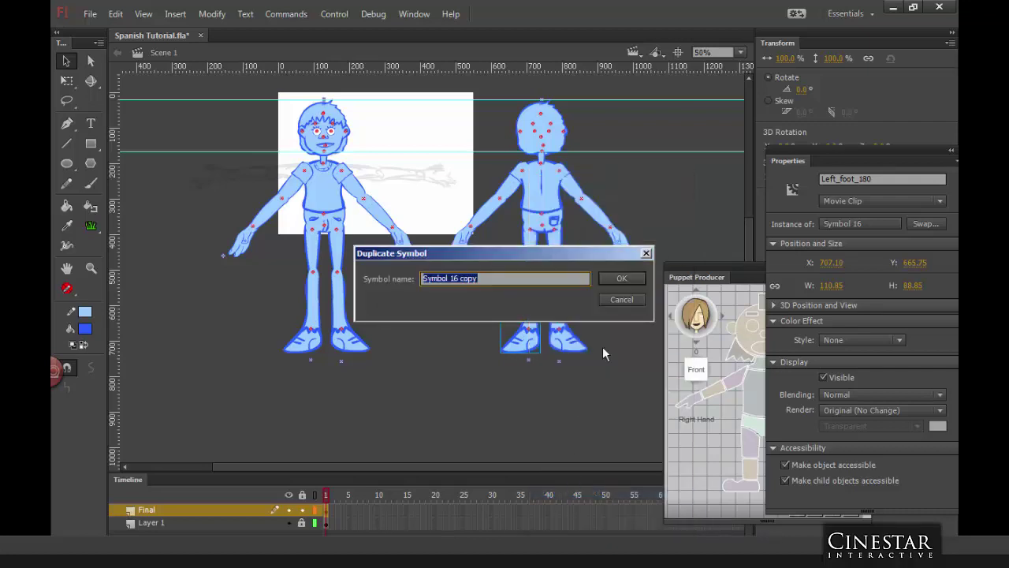
click(624, 279)
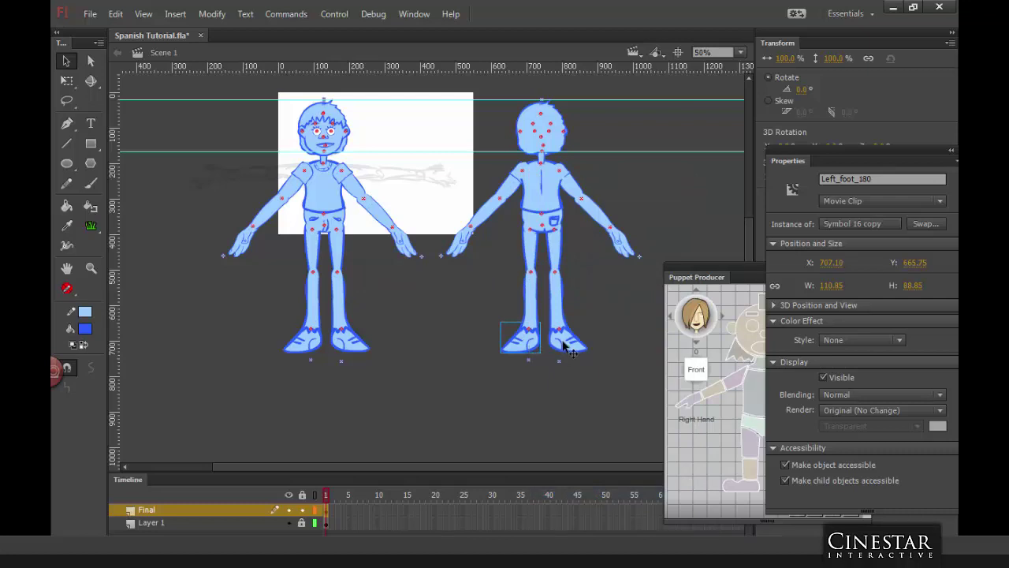
double_click(533, 352)
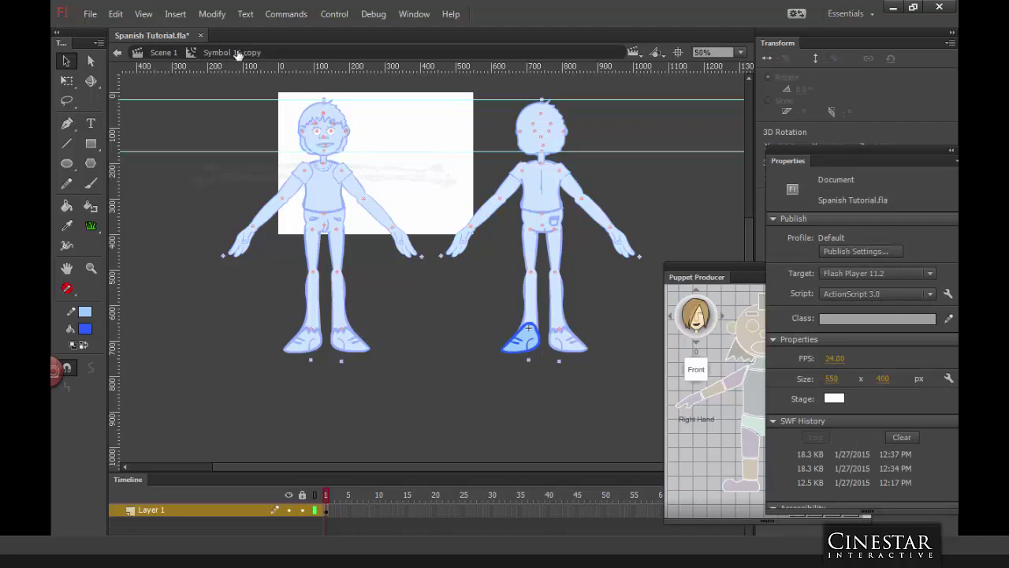
double_click(543, 375)
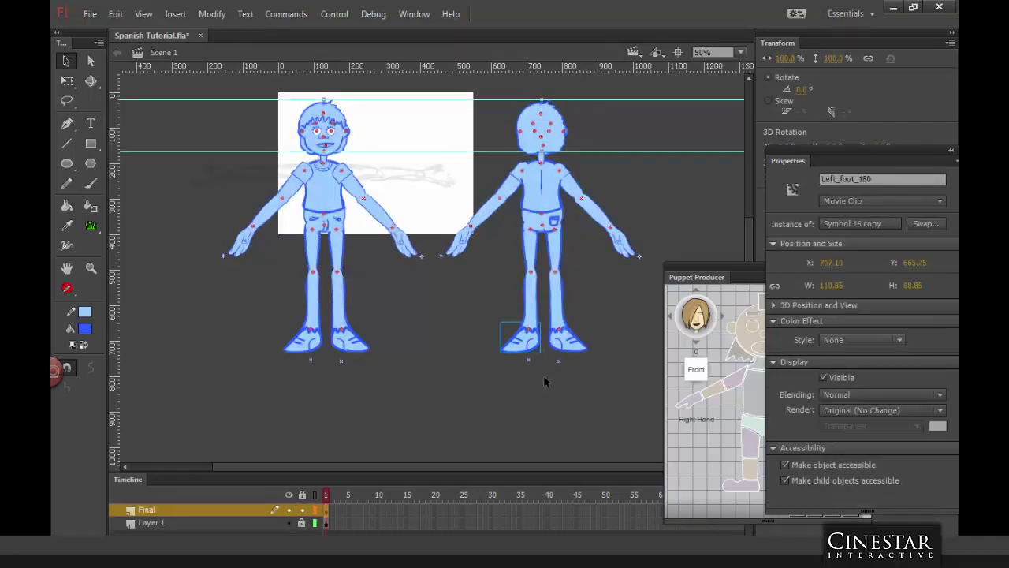
Step: Swap the back view's right foot to Symbol 16 copy
click(575, 347)
right_click(575, 345)
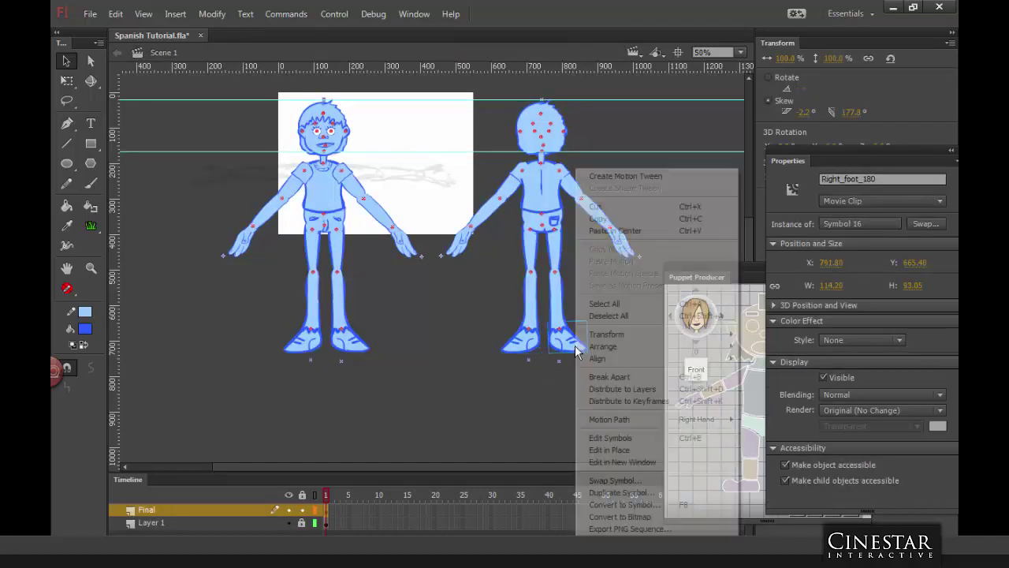
click(615, 481)
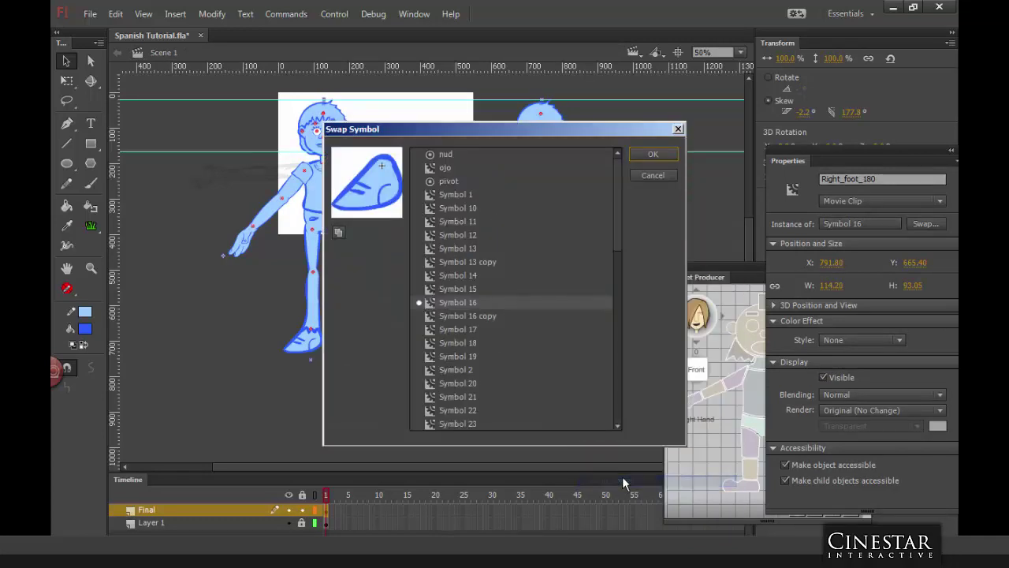
click(484, 315)
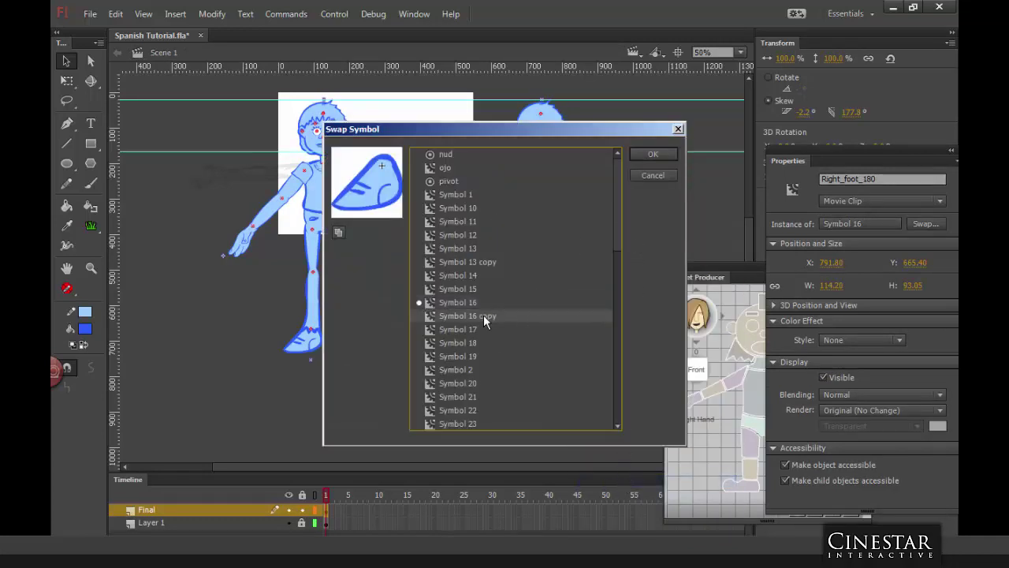
click(655, 155)
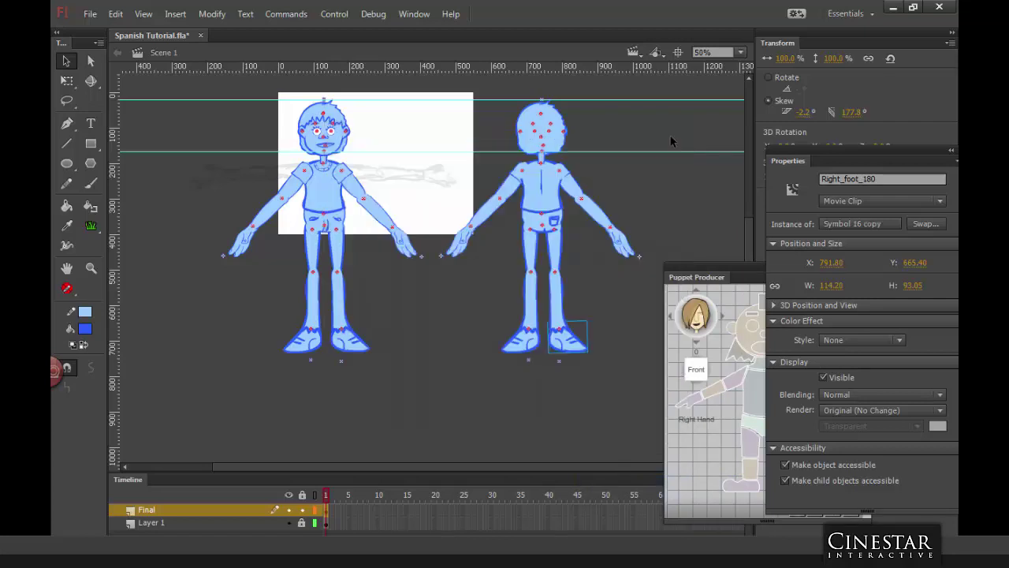
click(579, 341)
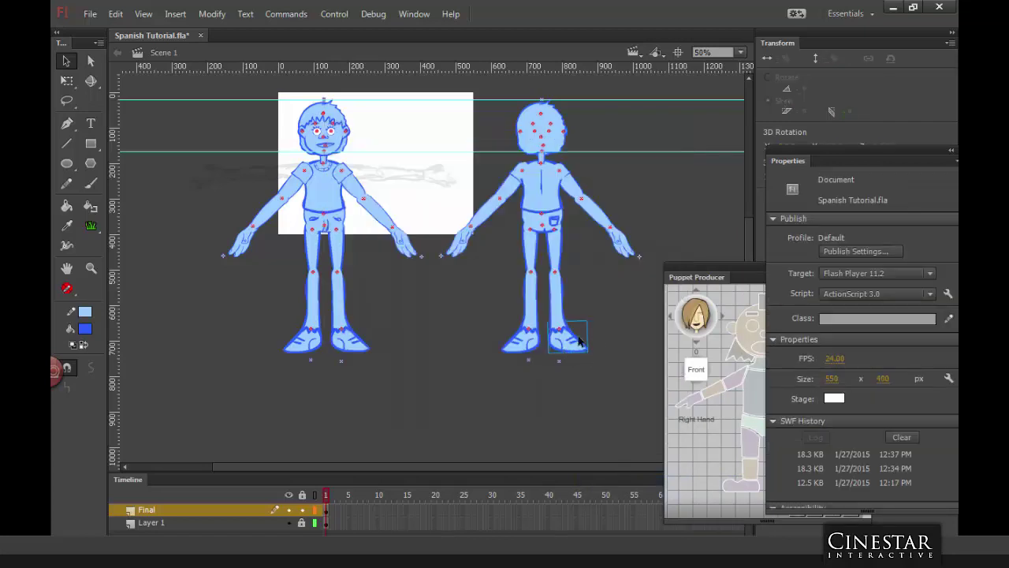
Step: Open each back-view foot in turn to examine which symbol it uses, undoing any accidental shift of the right foot
double_click(524, 345)
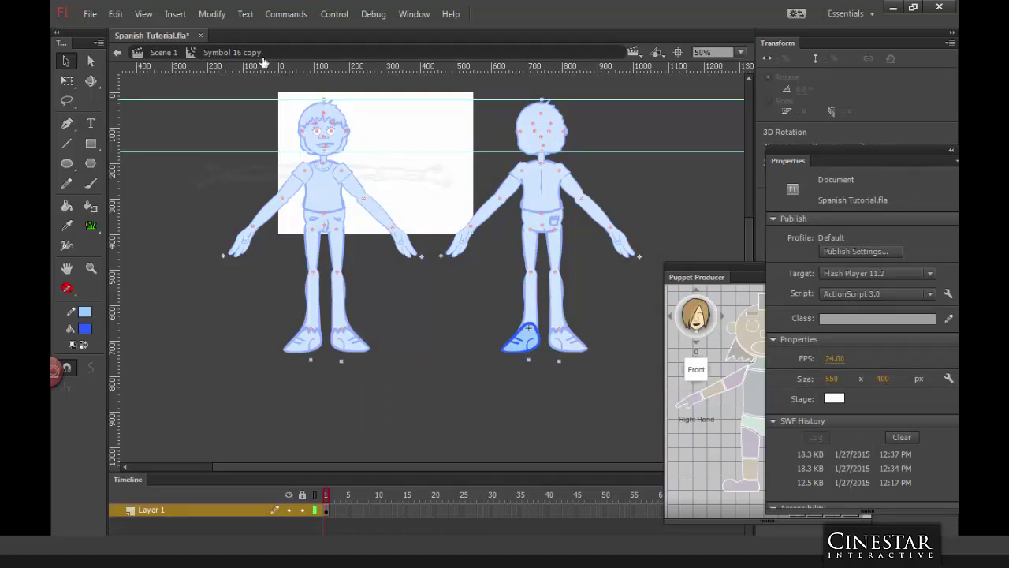
double_click(666, 231)
double_click(566, 341)
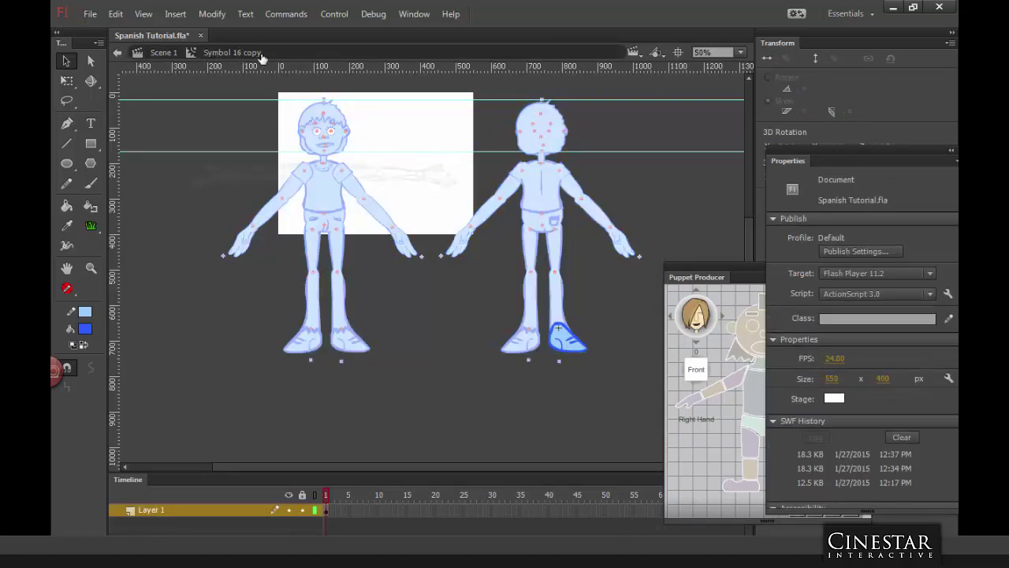
double_click(658, 227)
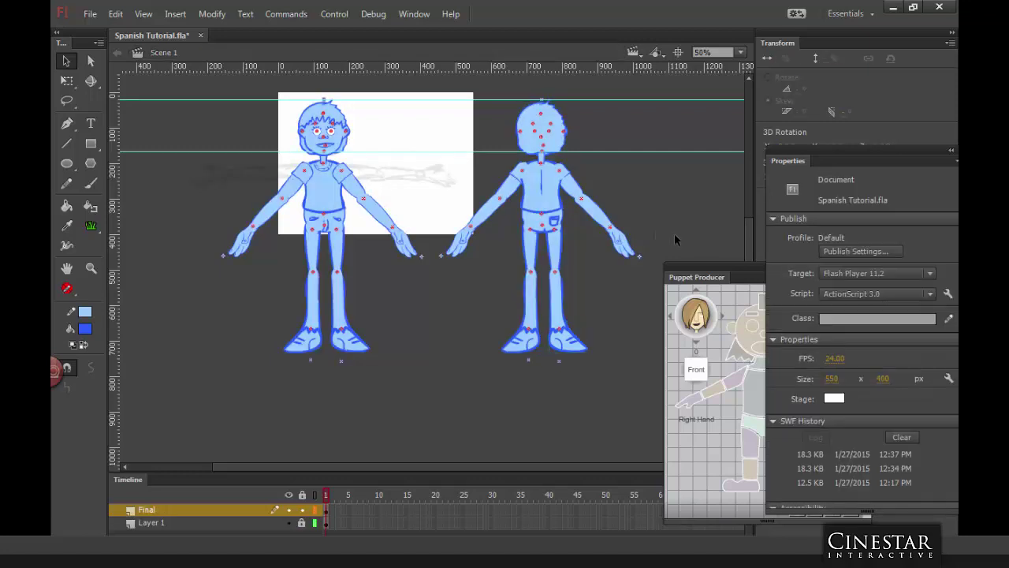
double_click(532, 345)
double_click(599, 329)
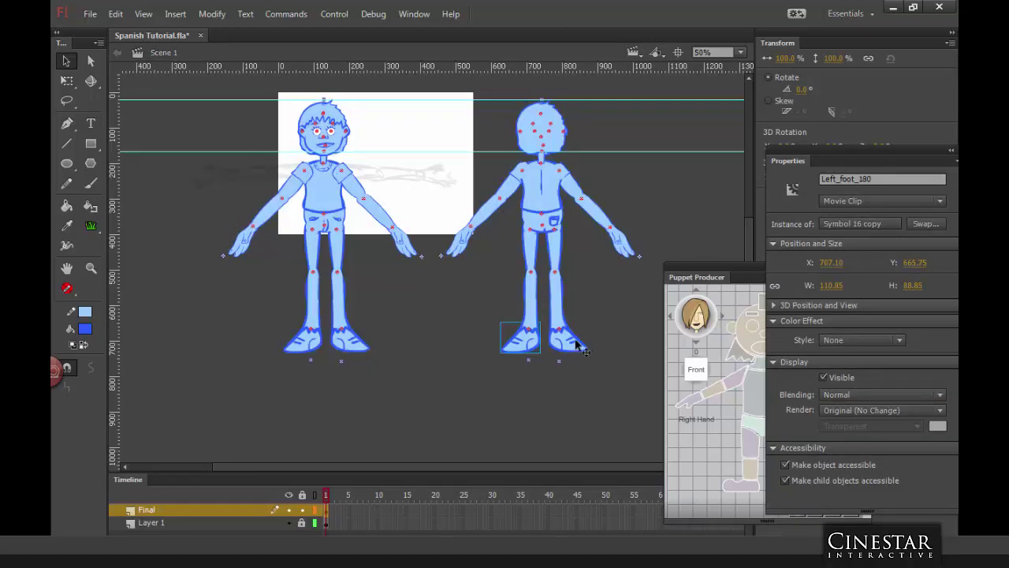
click(580, 344)
click(607, 326)
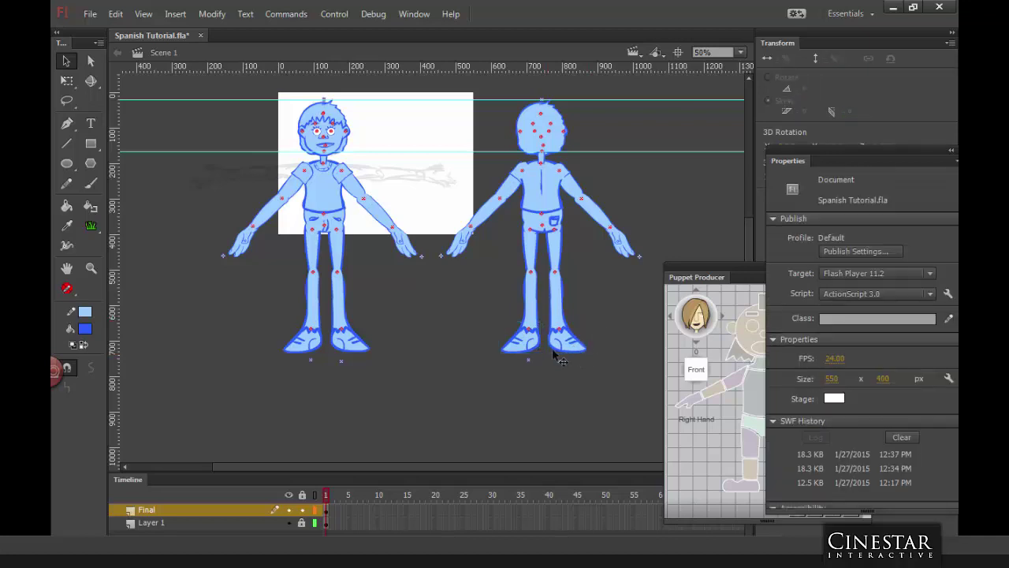
key(ctrl+z)
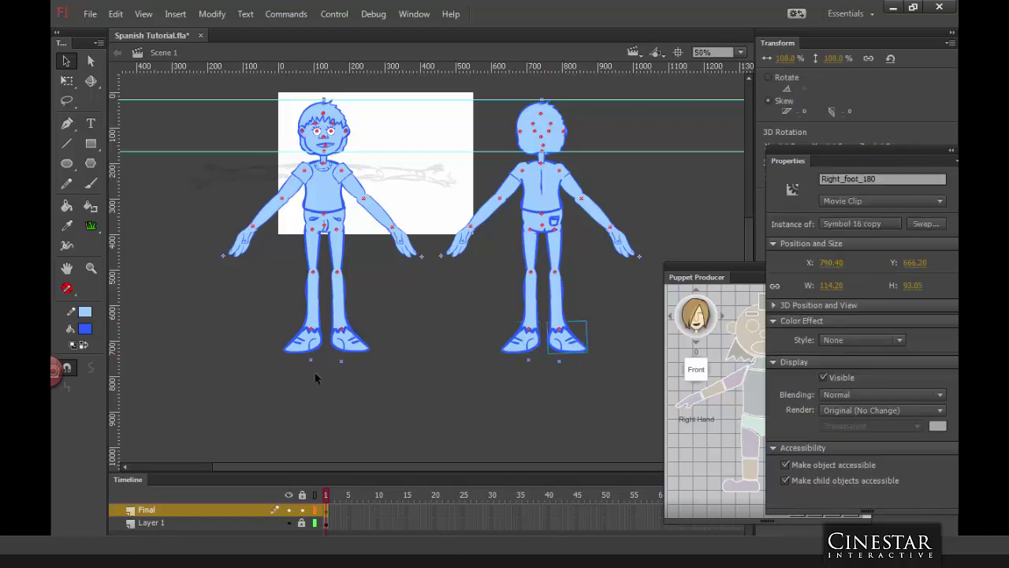
click(623, 324)
Step: Inside the back view's left foot symbol, brush a lower, rounded heel outline and a curved line cutting off the toe tip in dark blue
double_click(531, 344)
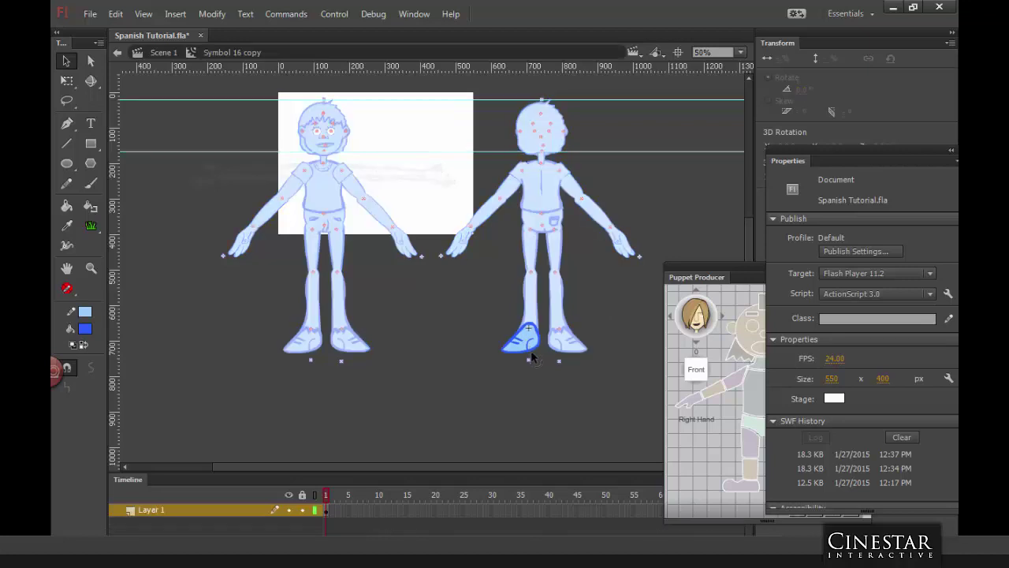
key(ctrl+equal)
key(ctrl+equal)
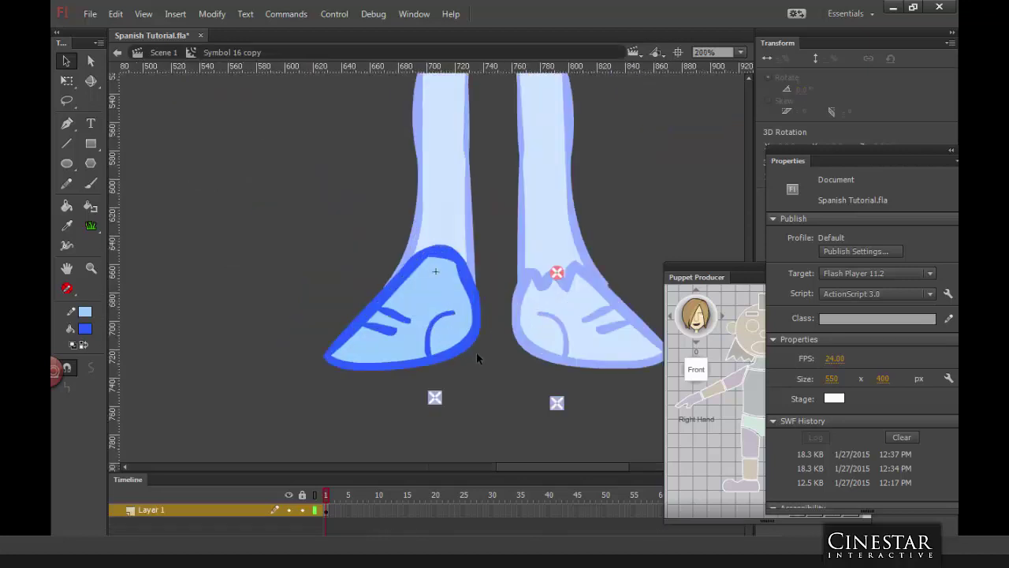
click(91, 183)
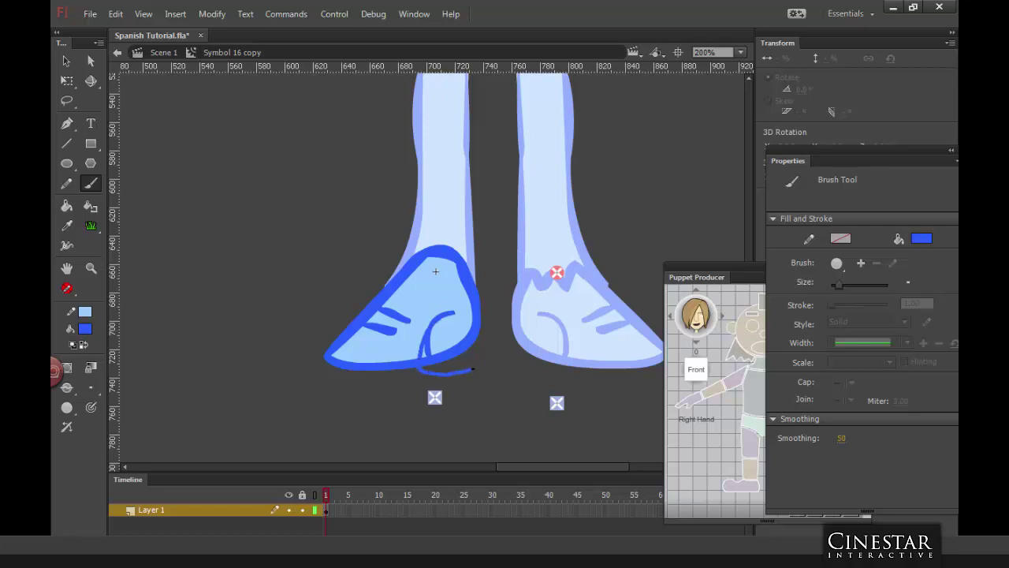
drag(480, 308, 426, 360)
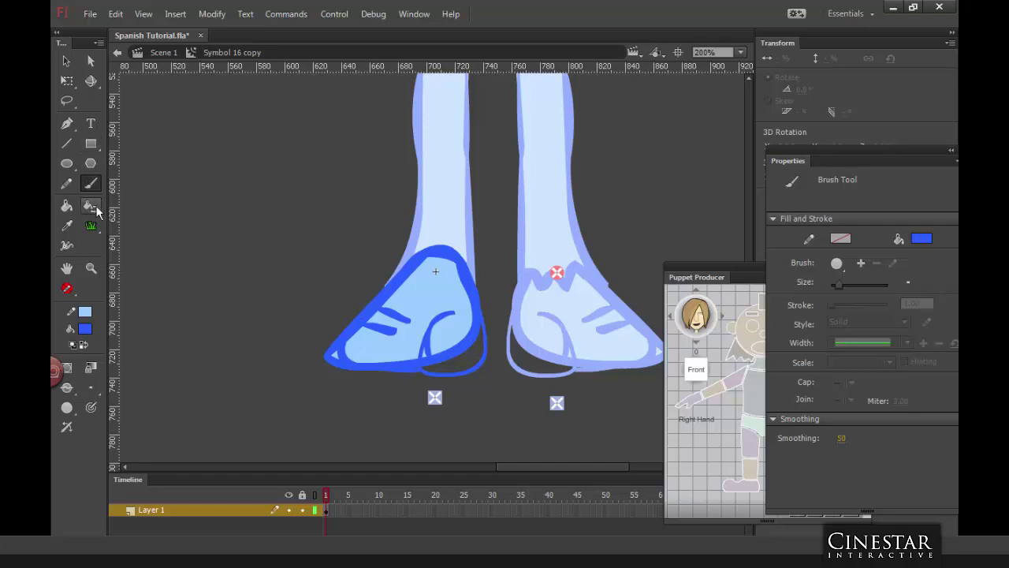
Step: Erase the pointed toe tip beyond the new line and the old outline inside the redrawn heel
drag(91, 225, 167, 237)
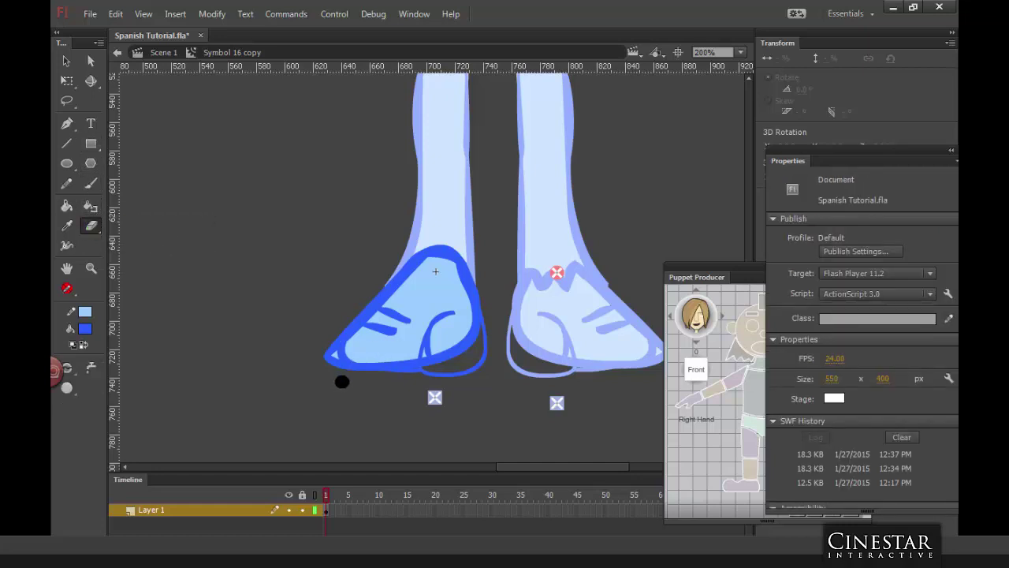
mouse_move(342, 382)
mouse_down()
mouse_move(331, 361)
mouse_move(342, 322)
mouse_move(331, 345)
mouse_move(363, 293)
mouse_move(332, 354)
mouse_move(362, 375)
mouse_move(400, 377)
mouse_up()
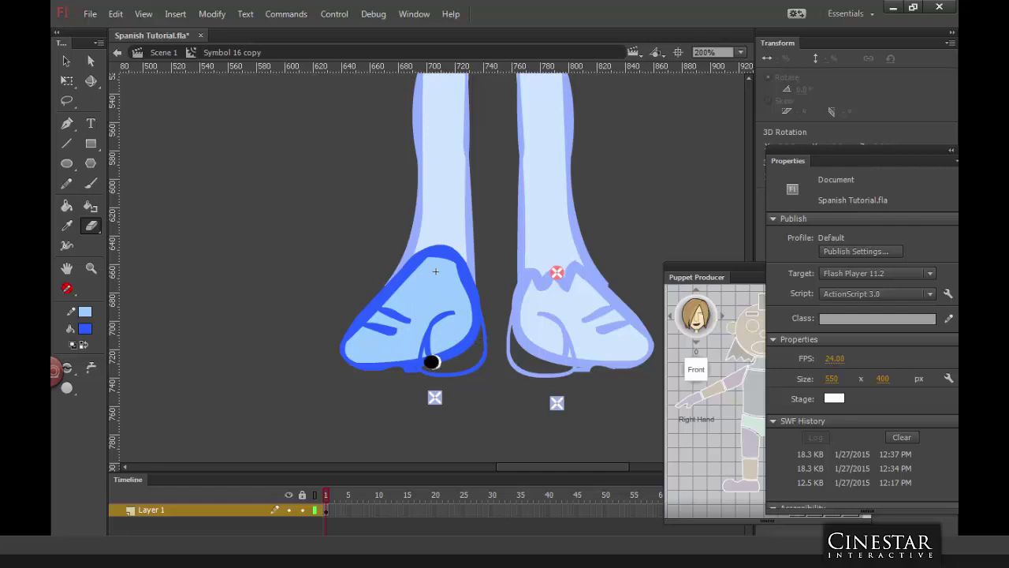
mouse_move(431, 362)
mouse_down()
mouse_move(455, 329)
mouse_move(435, 357)
mouse_move(453, 358)
mouse_move(475, 334)
mouse_move(453, 274)
mouse_move(467, 323)
mouse_move(434, 354)
mouse_up()
Step: Touch up the shoe's lower outline with the dark blue brush and fill the emptied heel area with light blue
click(87, 187)
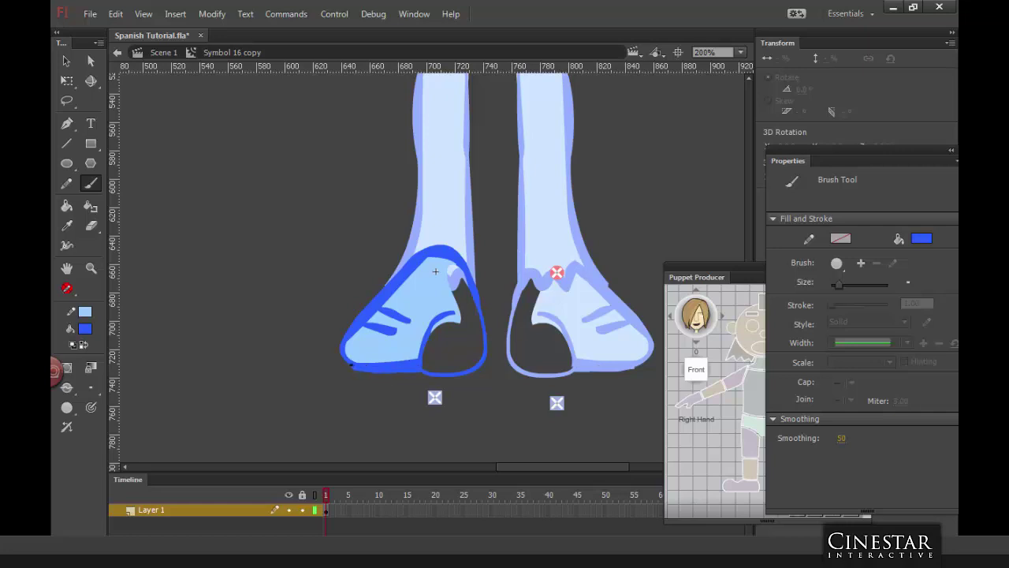
click(84, 345)
click(67, 206)
click(464, 323)
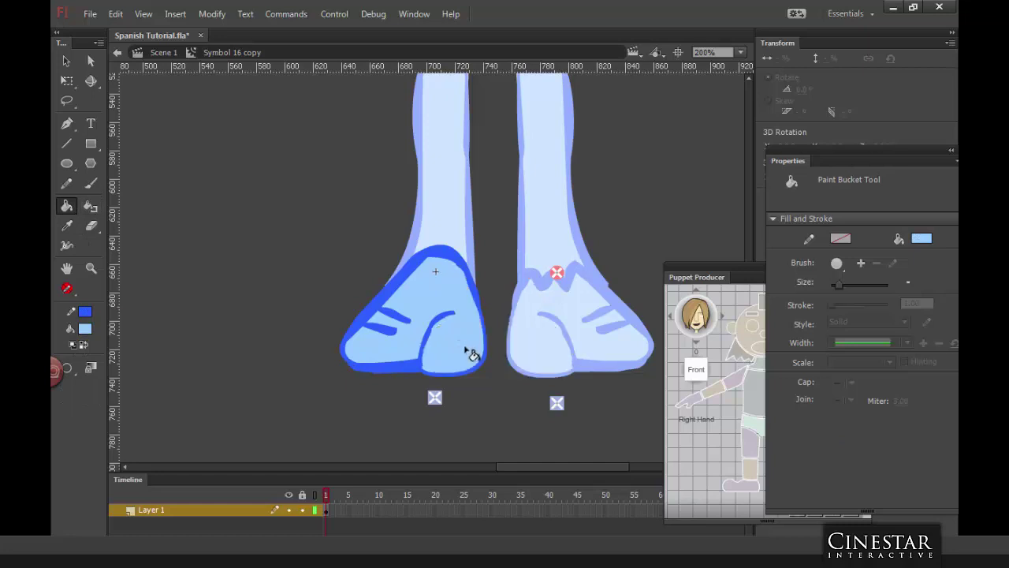
Step: Brush a dark blue sole line across the heel, paint over the heel curve's upper end in light blue, and return to the main scene
click(90, 185)
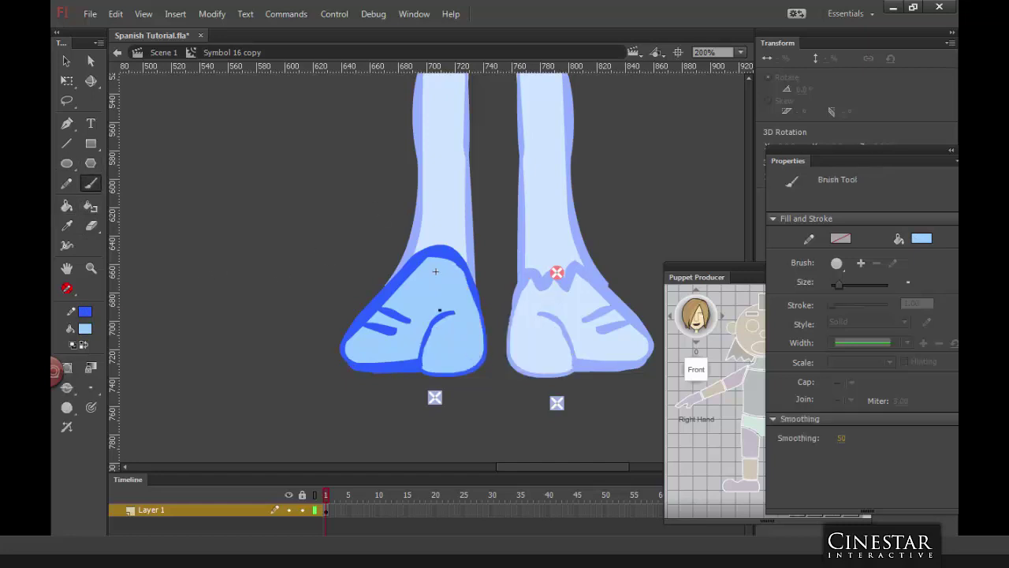
click(84, 344)
mouse_move(452, 364)
mouse_down()
mouse_move(482, 357)
mouse_move(470, 371)
mouse_up()
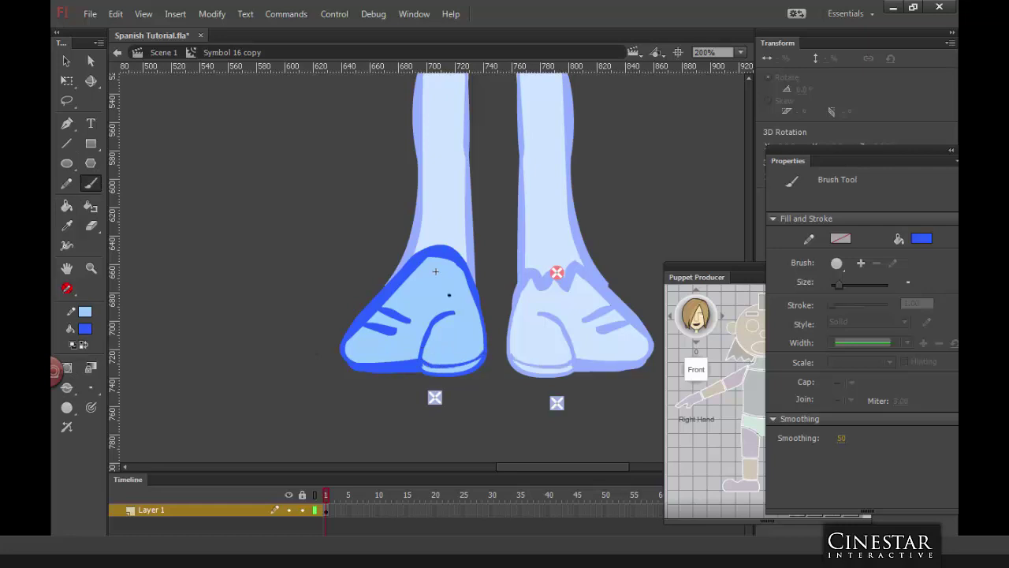
click(83, 345)
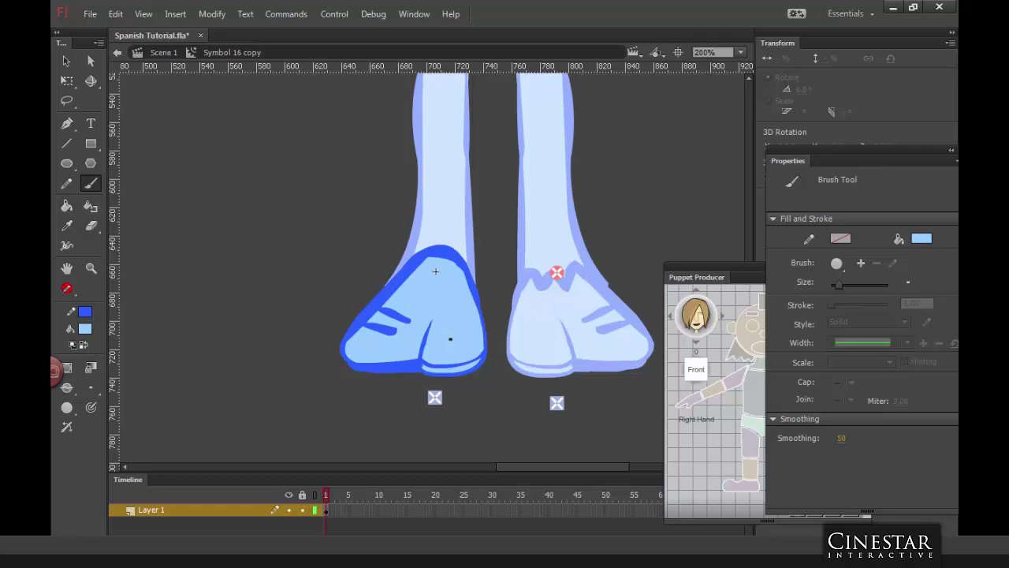
click(67, 61)
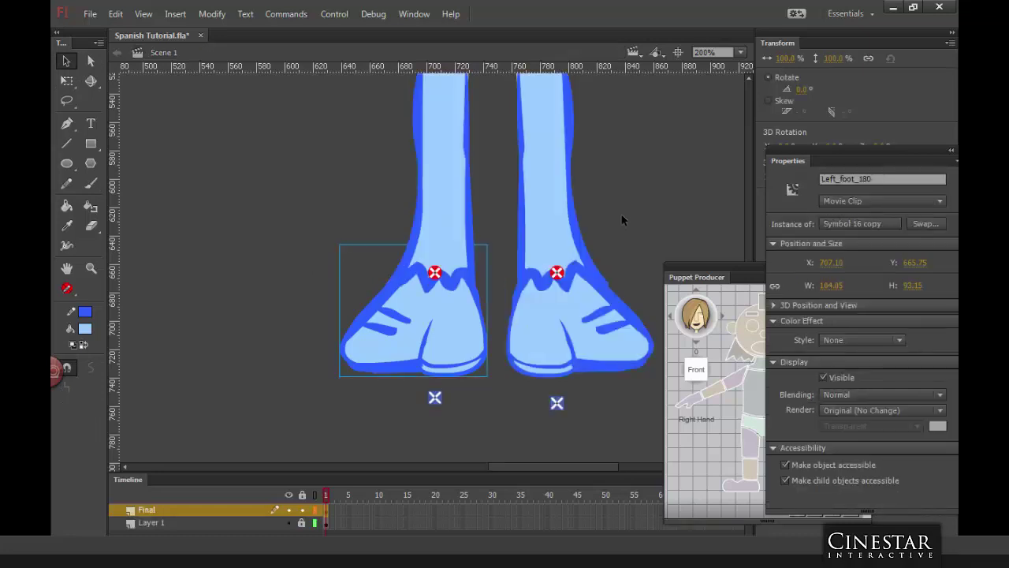
click(631, 210)
Step: Duplicate the back view's left hand symbol under the name Symbol 12 copy
key(ctrl+minus)
key(ctrl+minus)
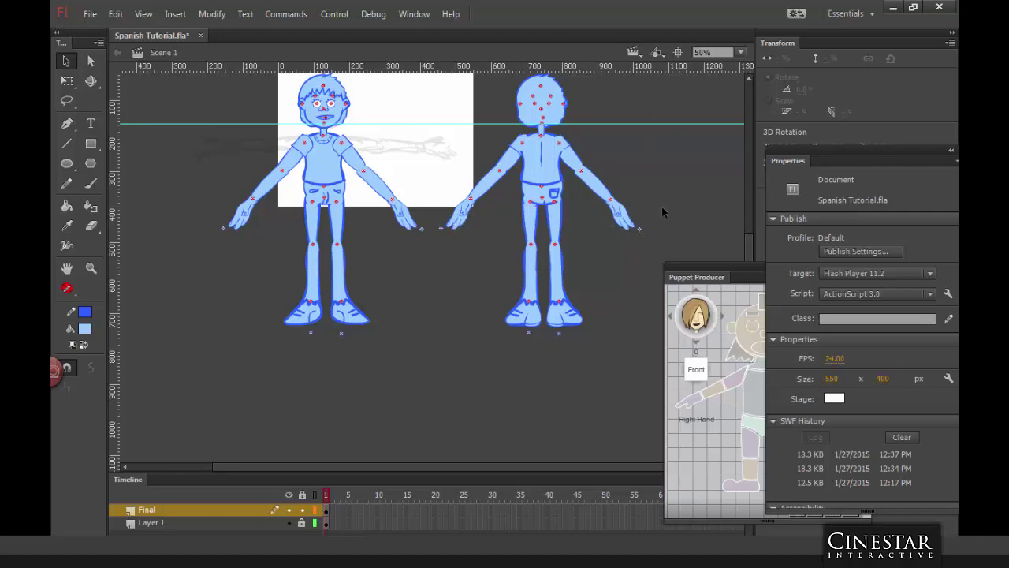
click(466, 223)
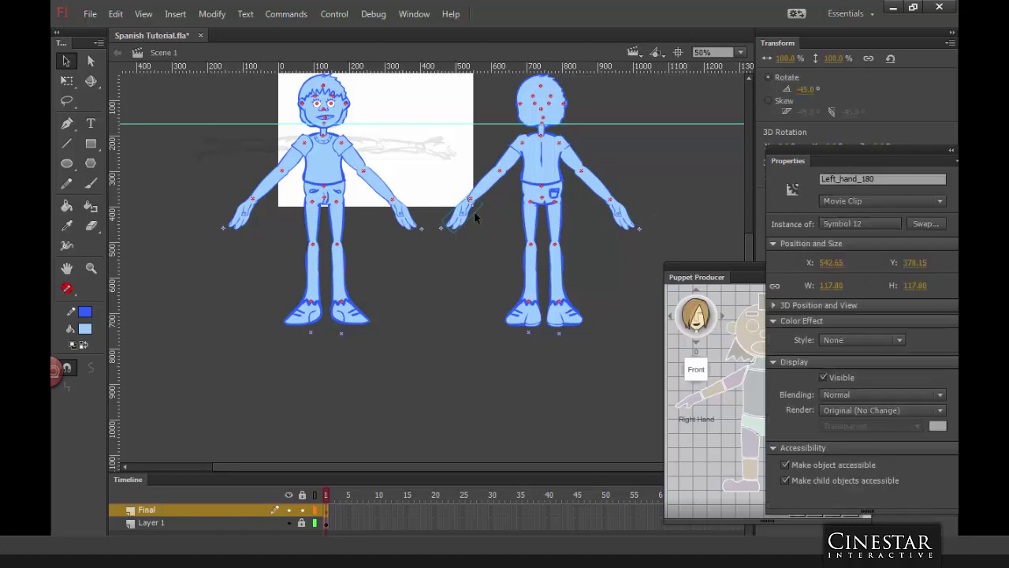
right_click(464, 218)
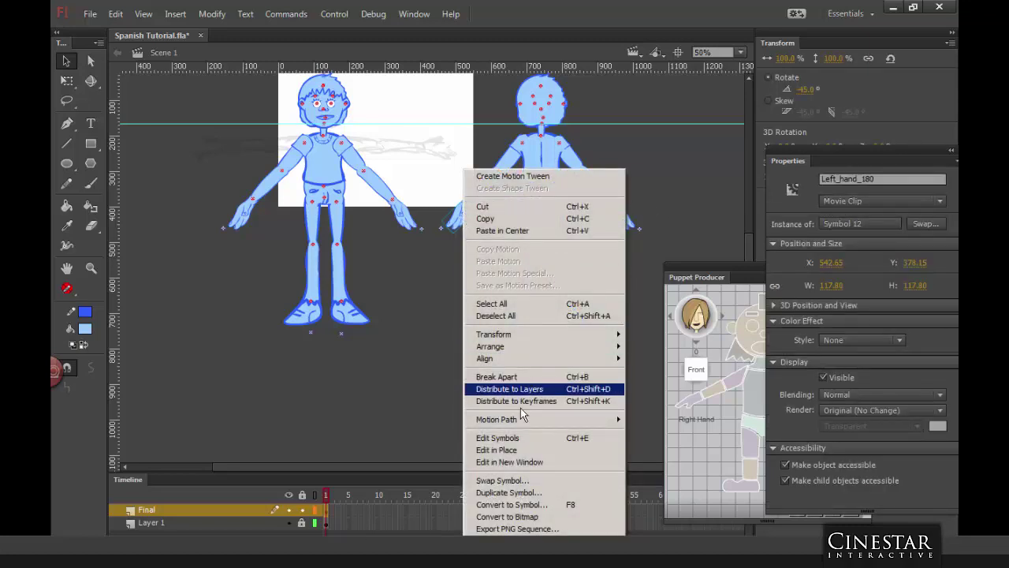
click(508, 492)
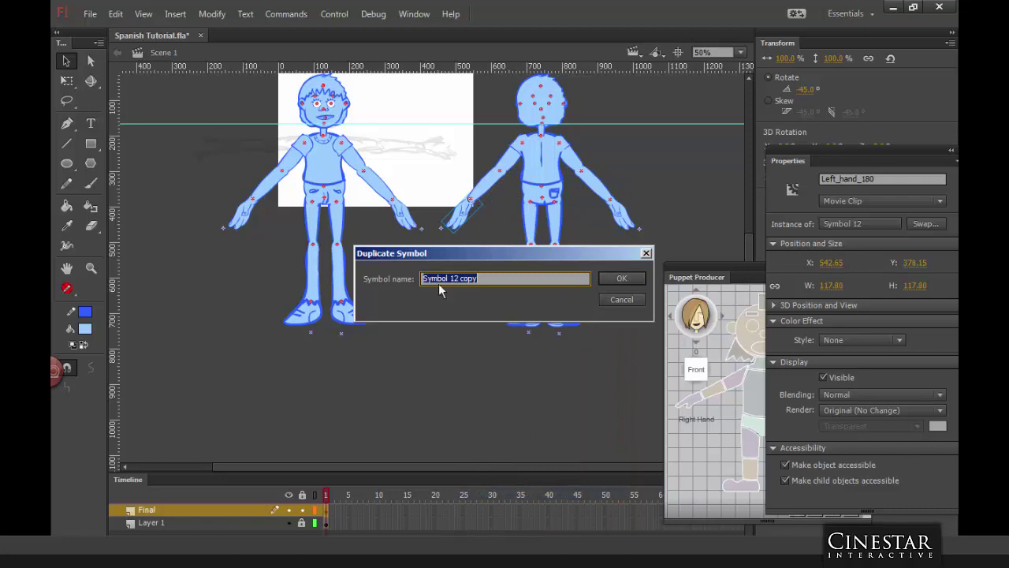
click(623, 280)
click(624, 280)
Step: Swap the back view's right hand symbol for Symbol 12 copy
click(628, 217)
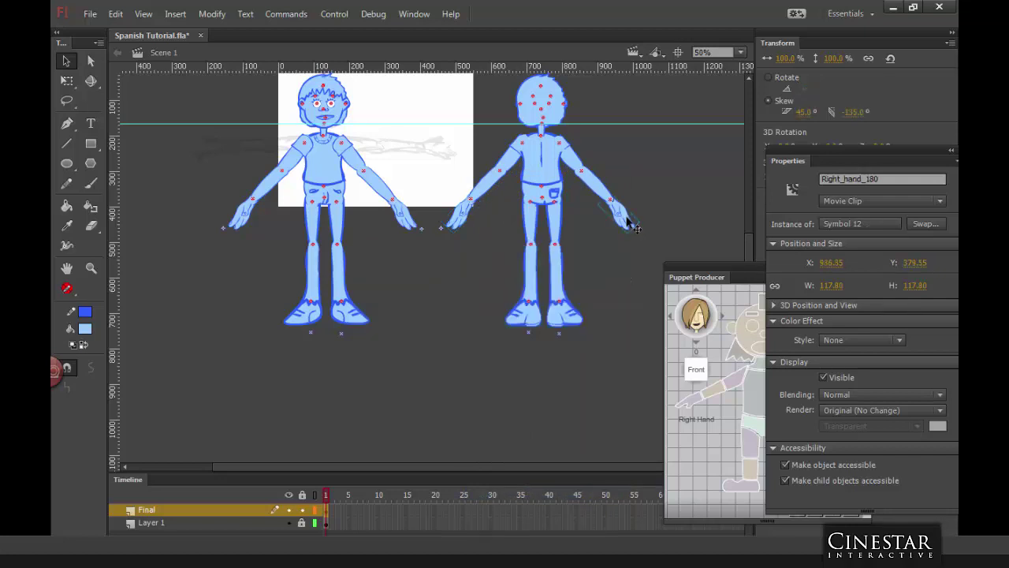
right_click(624, 217)
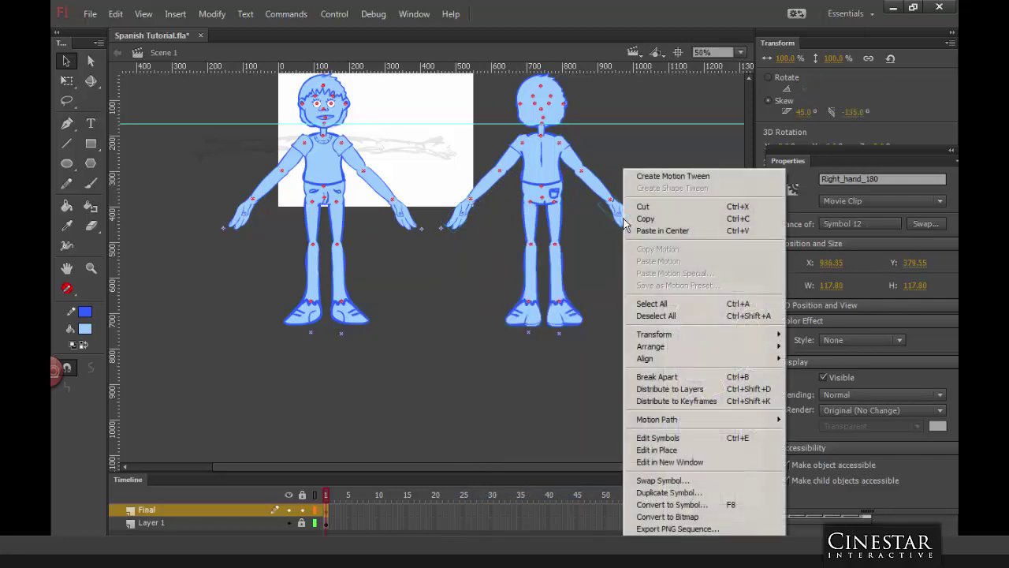
click(655, 481)
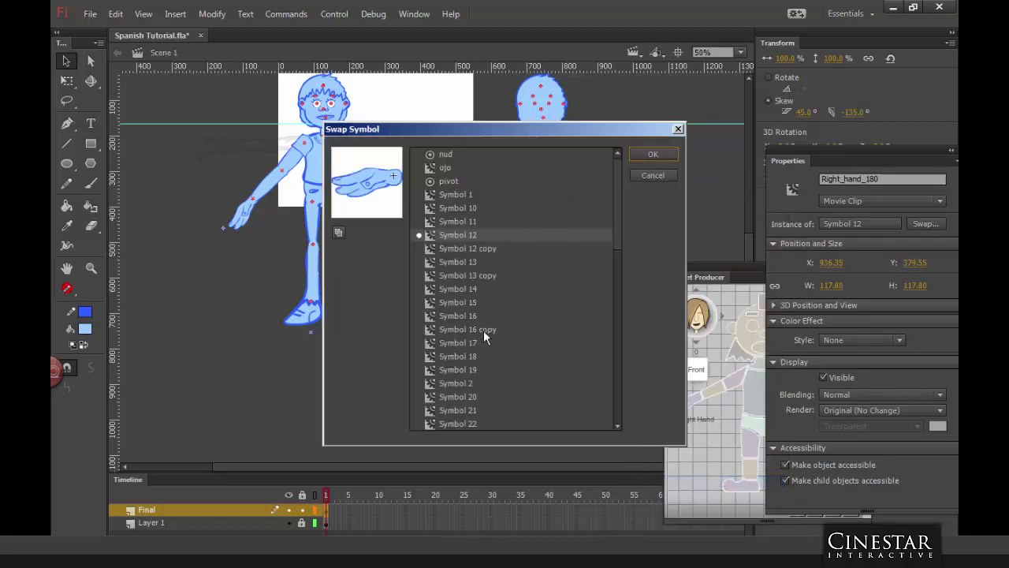
click(486, 328)
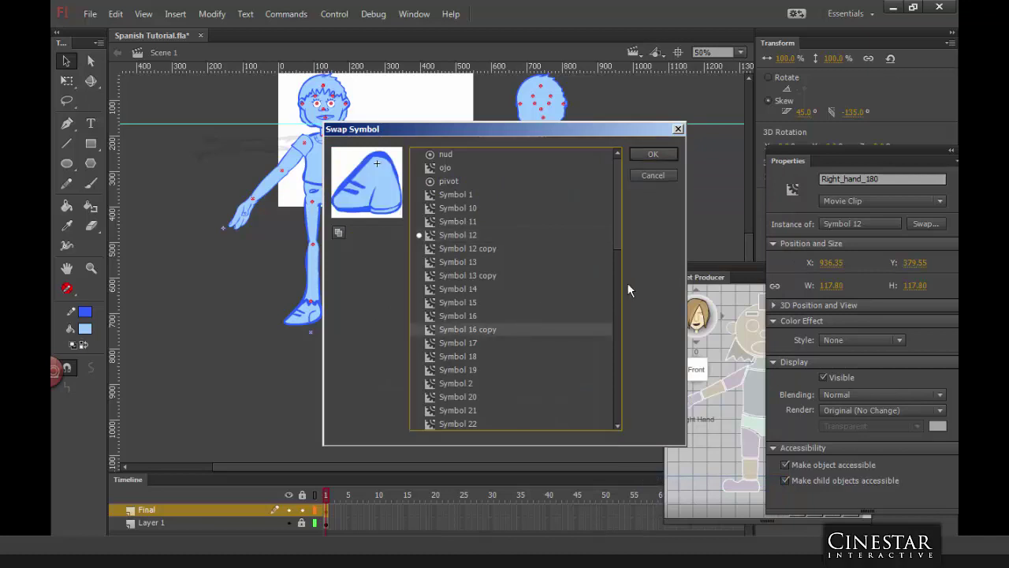
drag(615, 252, 603, 420)
click(484, 423)
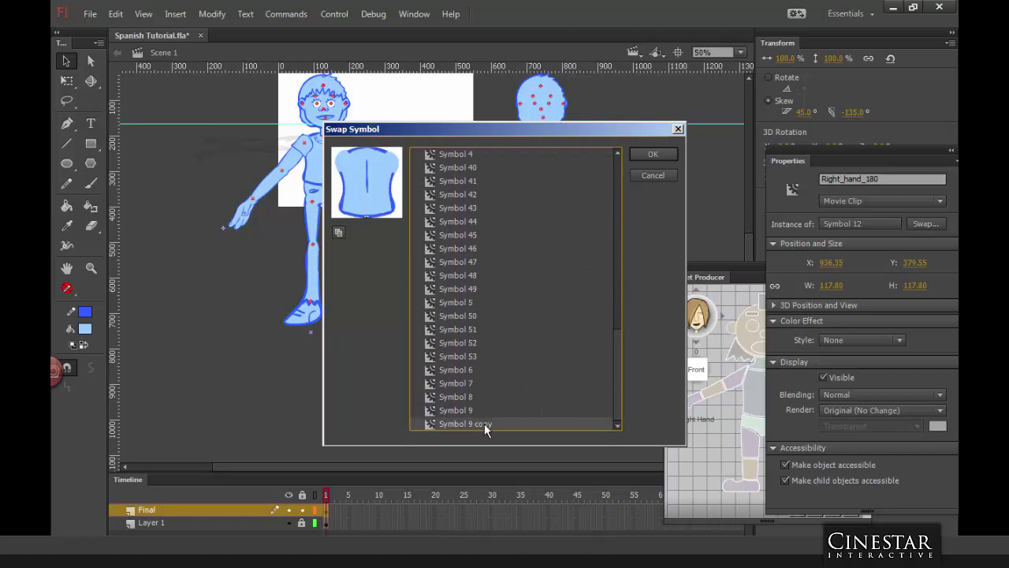
drag(615, 339, 624, 178)
click(487, 275)
click(487, 248)
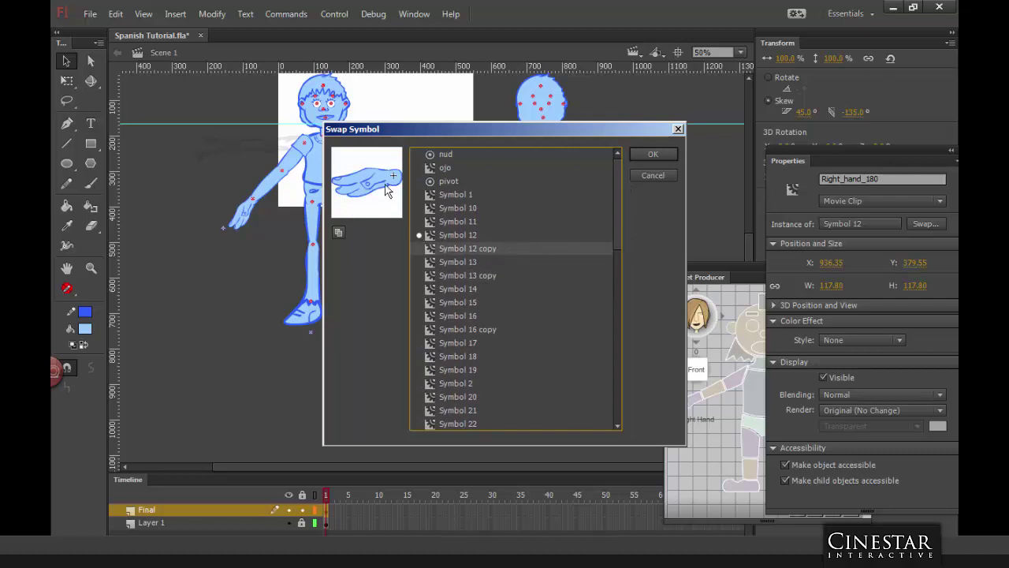
click(654, 155)
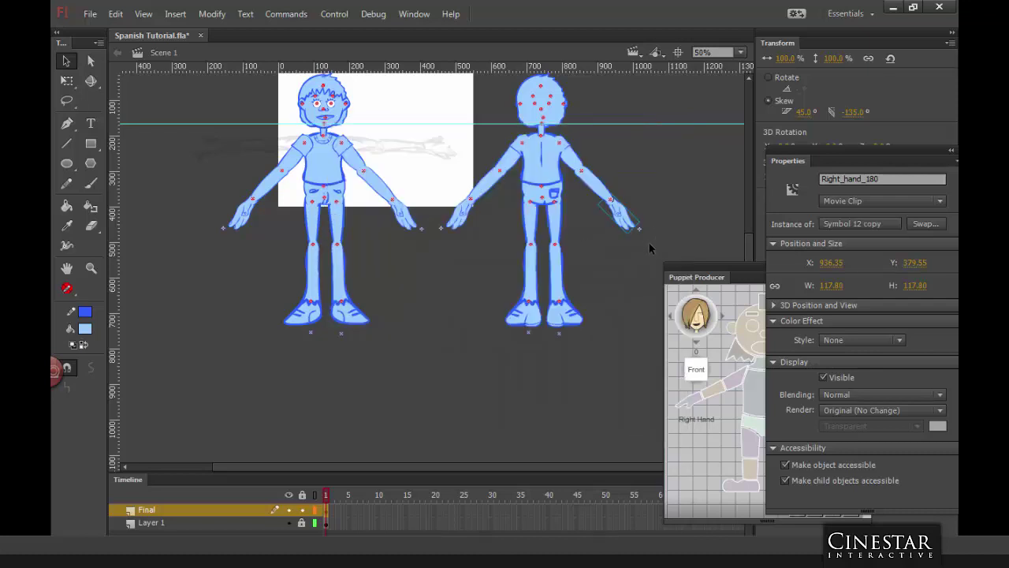
Step: Open the back view's left hand symbol for editing and check the hand poses in its first two frames
double_click(470, 219)
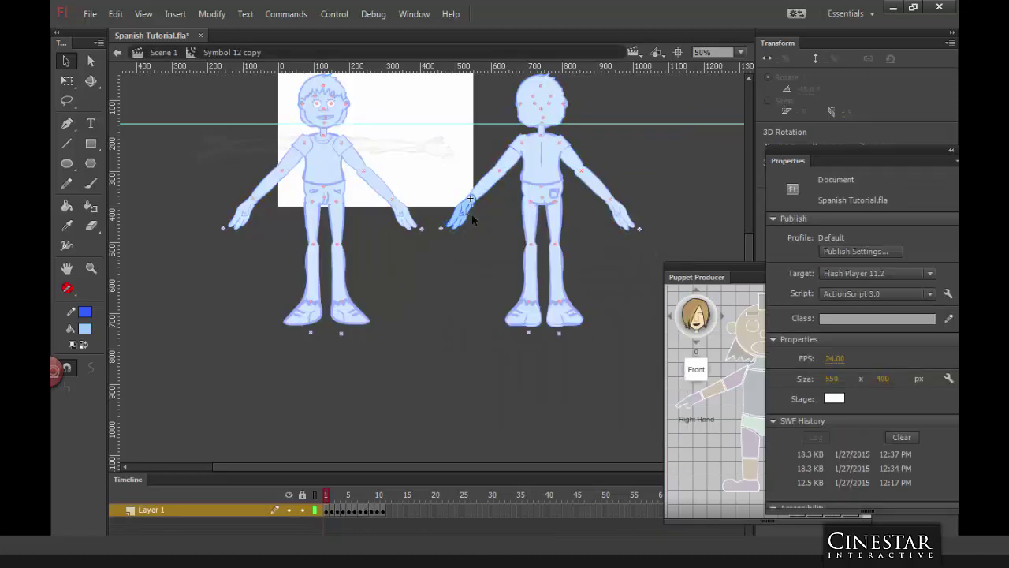
double_click(654, 201)
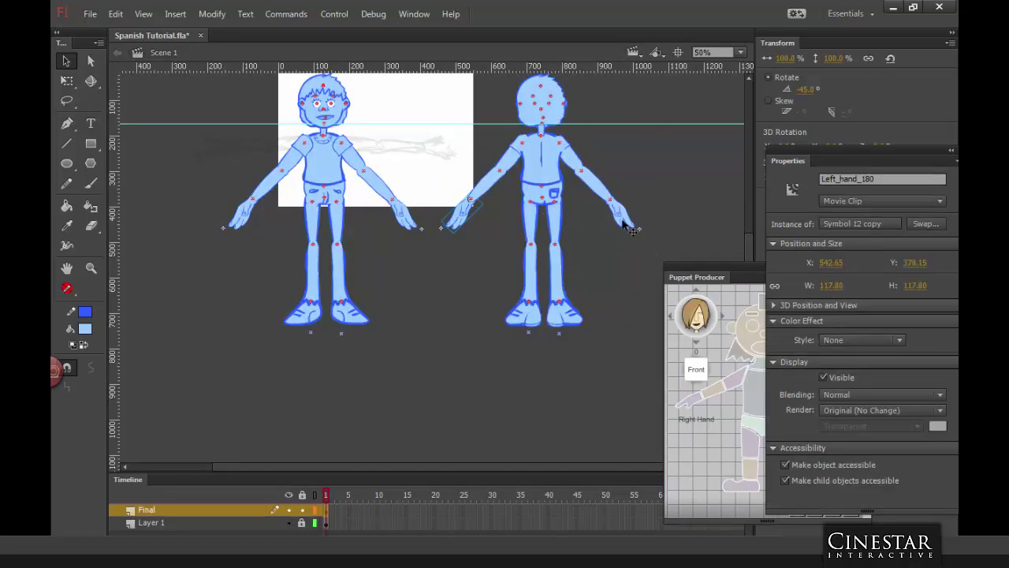
click(663, 177)
double_click(465, 222)
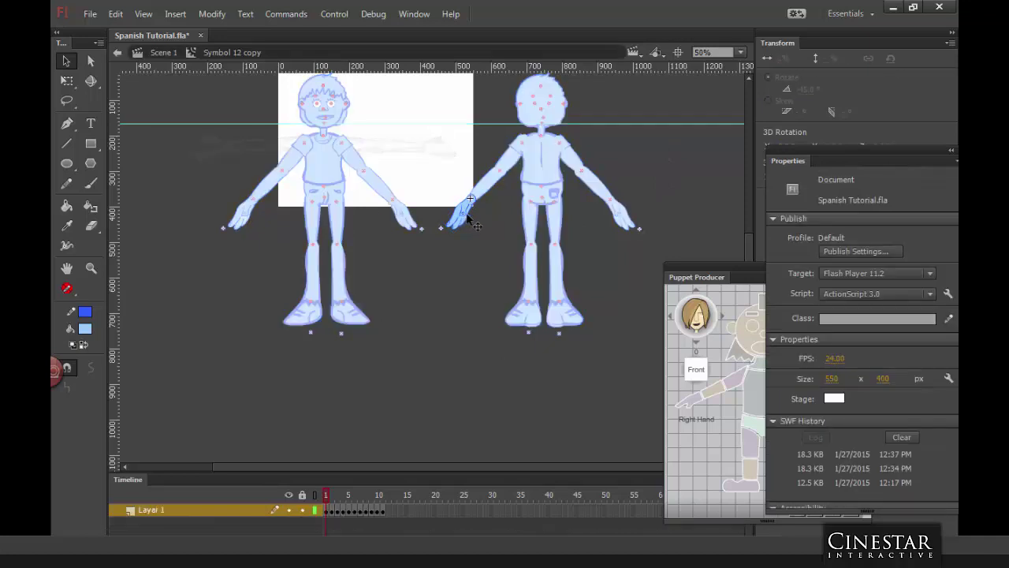
click(328, 510)
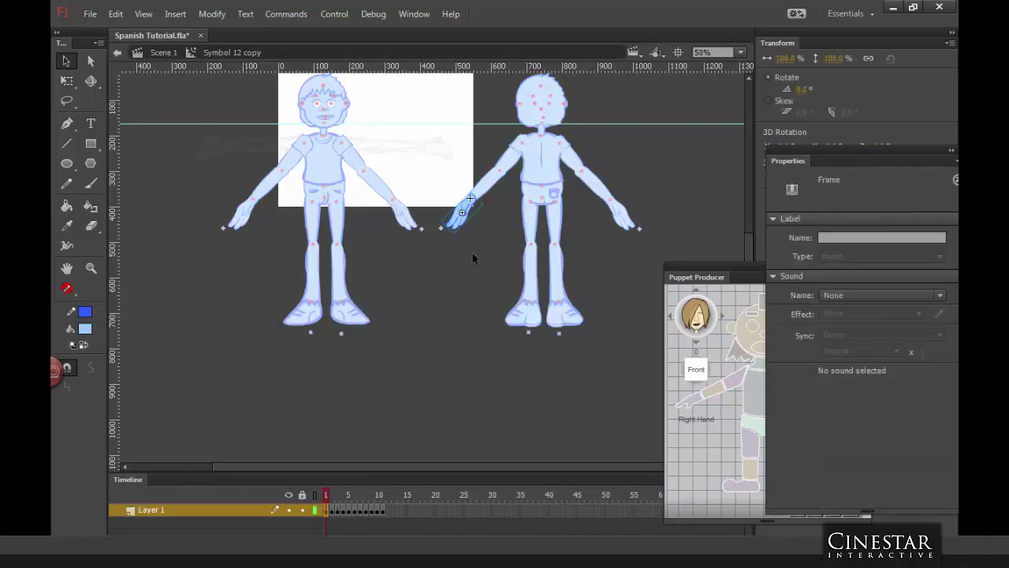
click(334, 510)
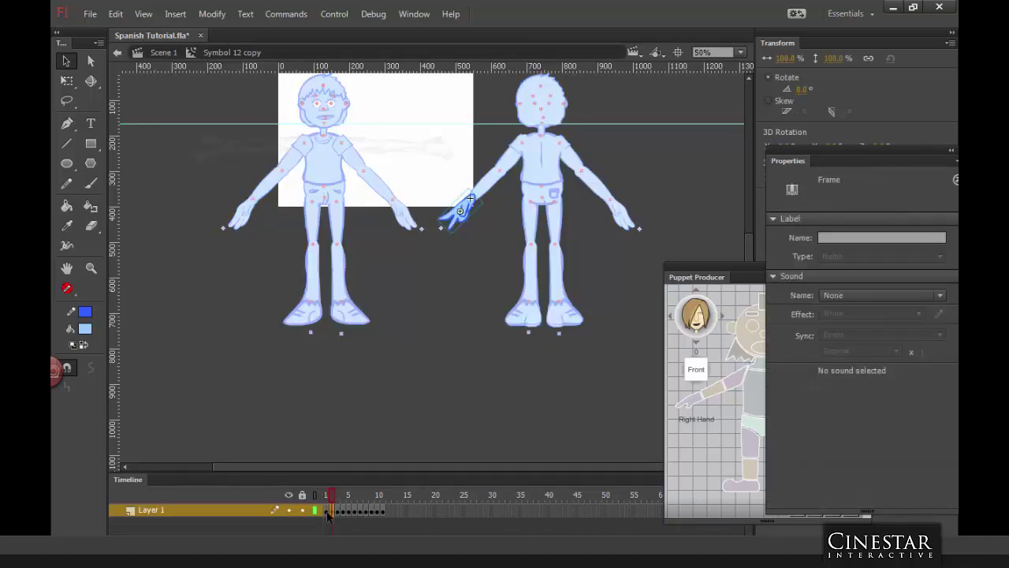
click(326, 510)
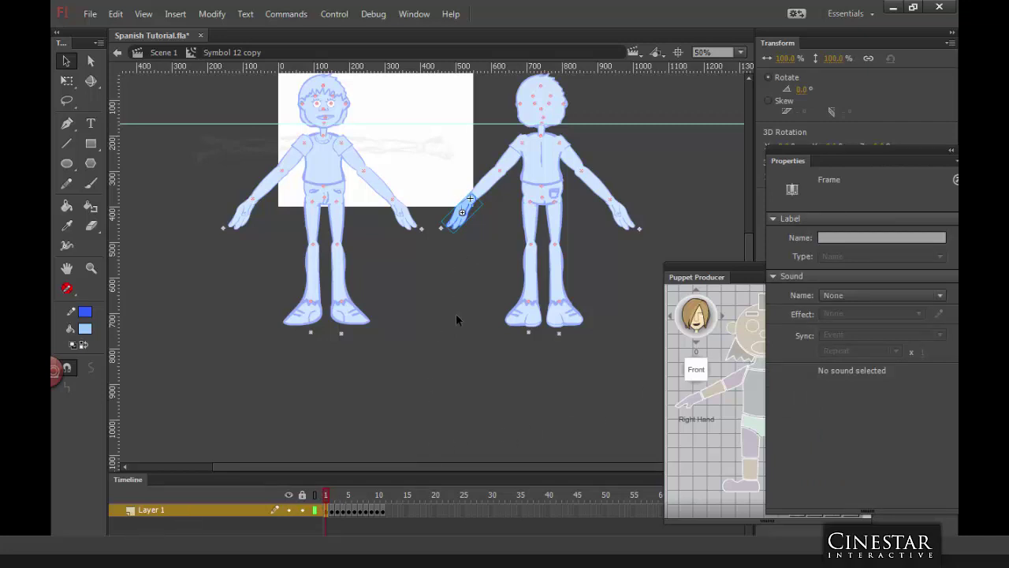
key(ctrl+equal)
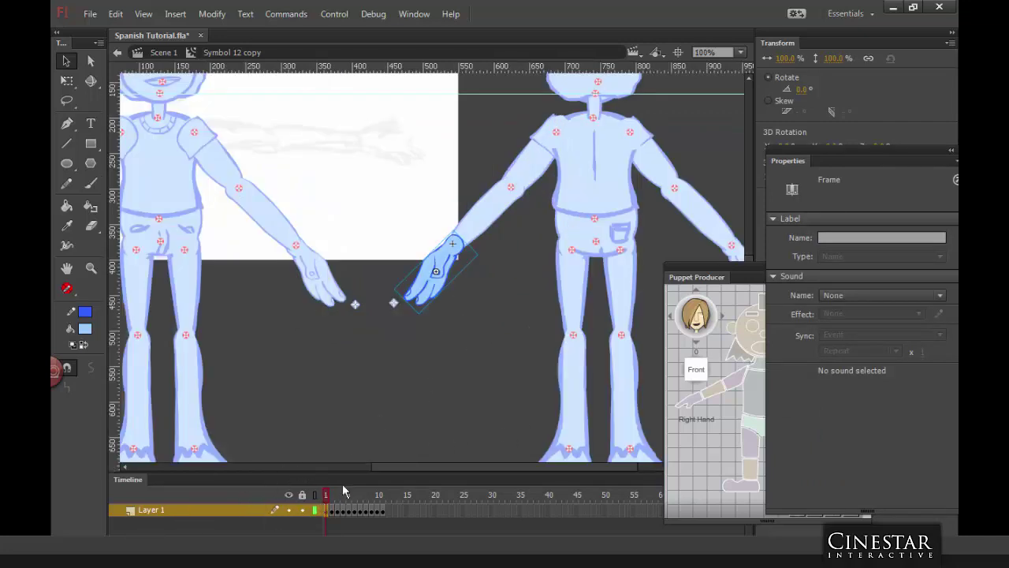
Step: Lock Layer 1, float the timeline and add Layer 2 with blank keyframes on frames 1 to 11
click(302, 510)
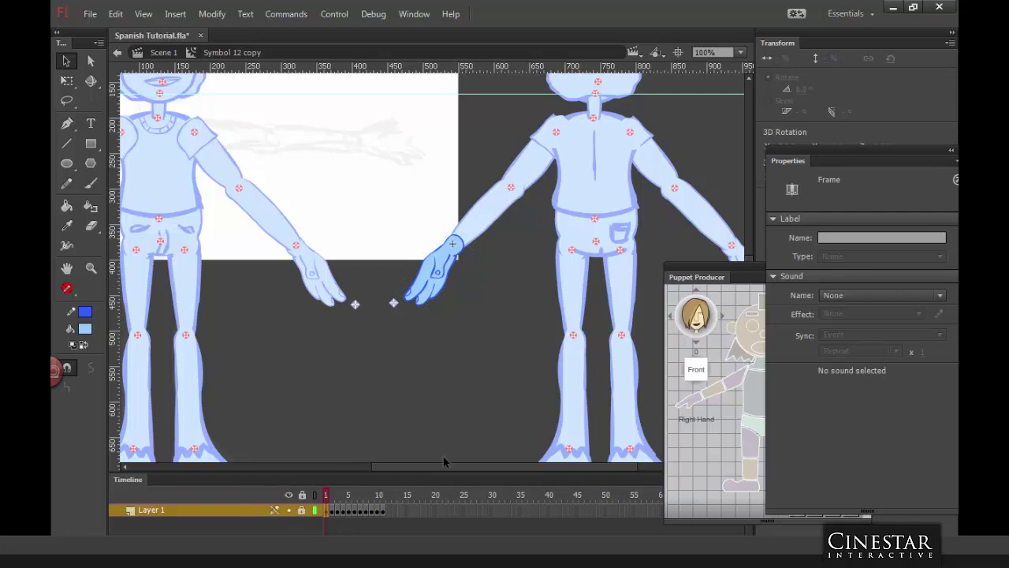
drag(268, 478, 271, 449)
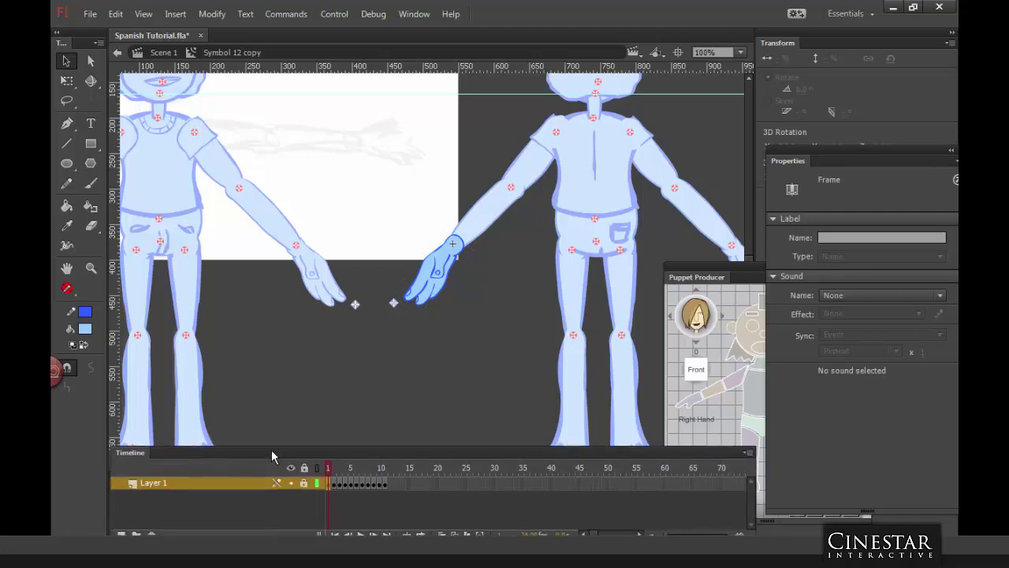
drag(140, 449, 163, 391)
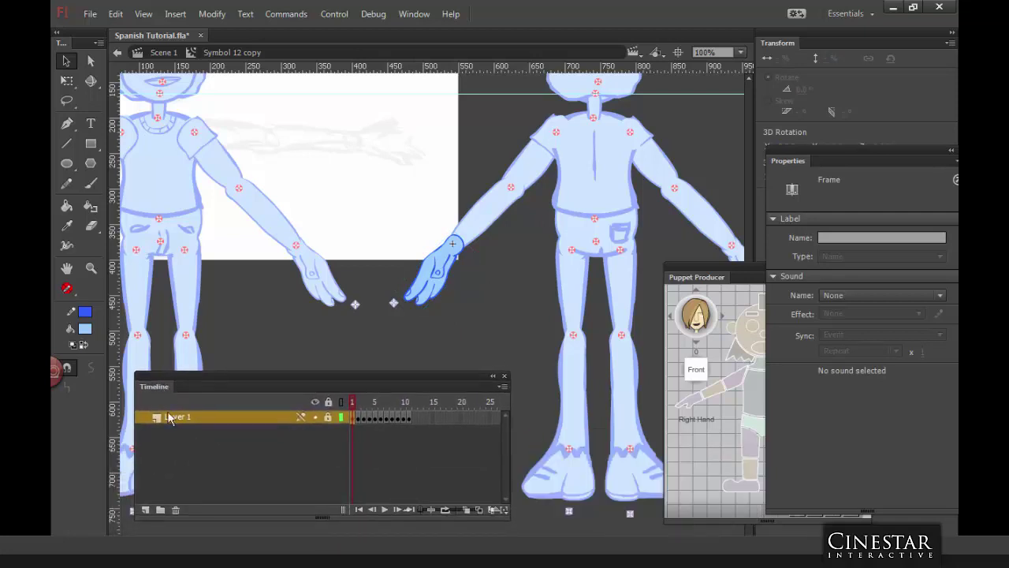
click(145, 511)
drag(353, 420, 410, 426)
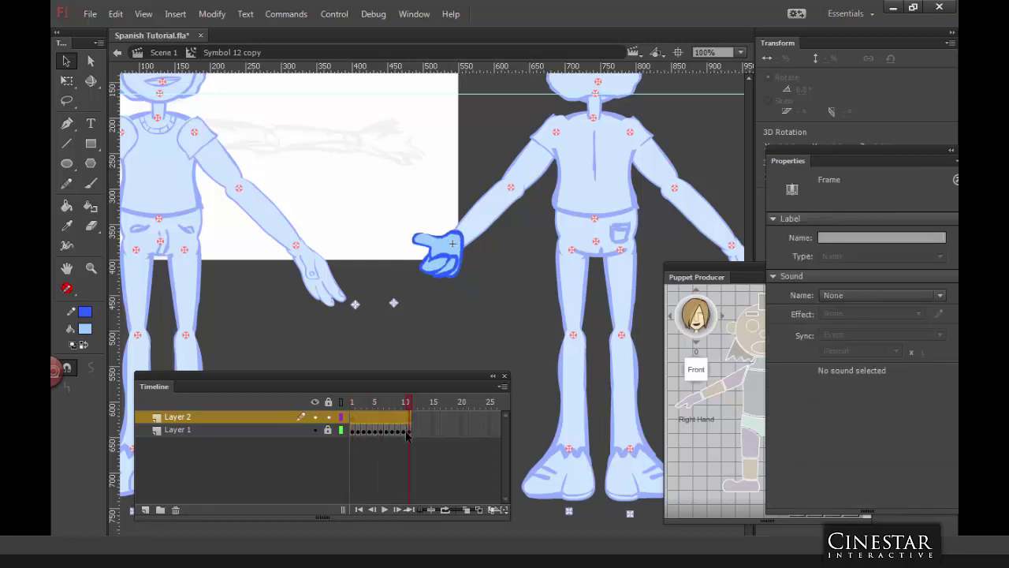
click(353, 417)
drag(322, 379, 262, 415)
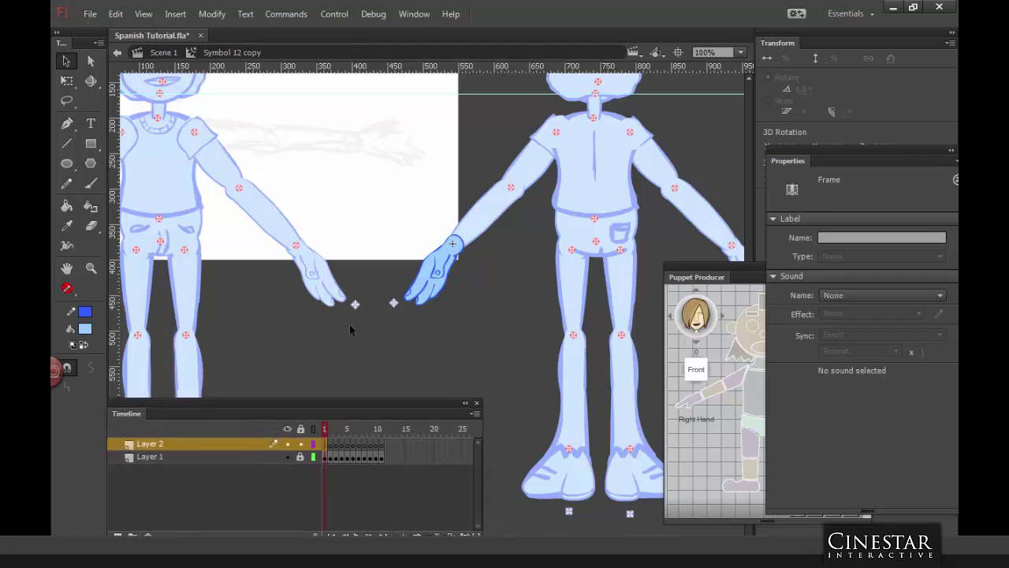
Step: Show Layer 1 as outlines and brush the back-of-hand contour, fingers and thumb in dark blue on frame 1 of Layer 2
key(b)
click(84, 344)
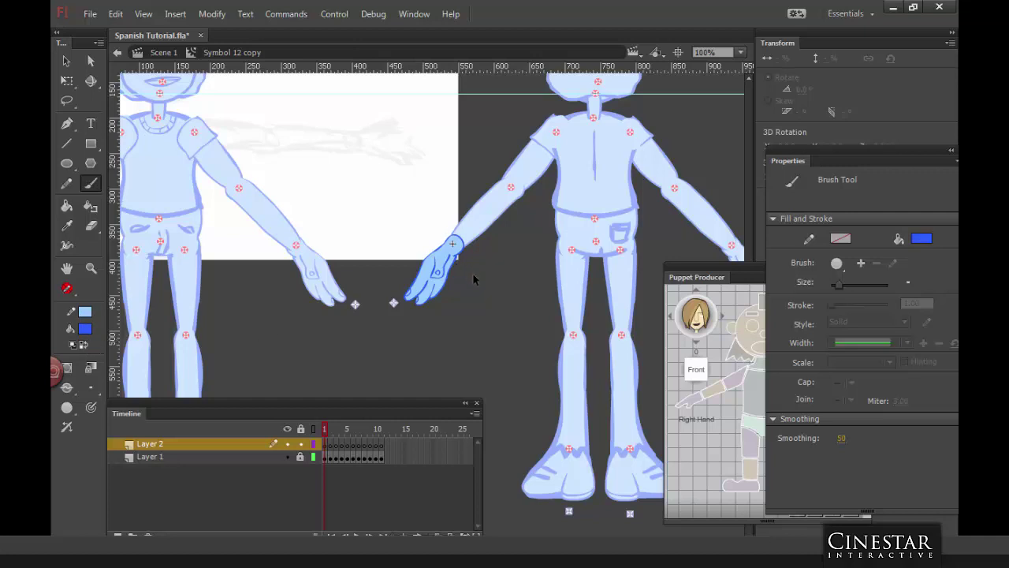
key(ctrl+=)
mouse_move(525, 342)
mouse_down()
mouse_move(547, 210)
mouse_move(526, 231)
mouse_up()
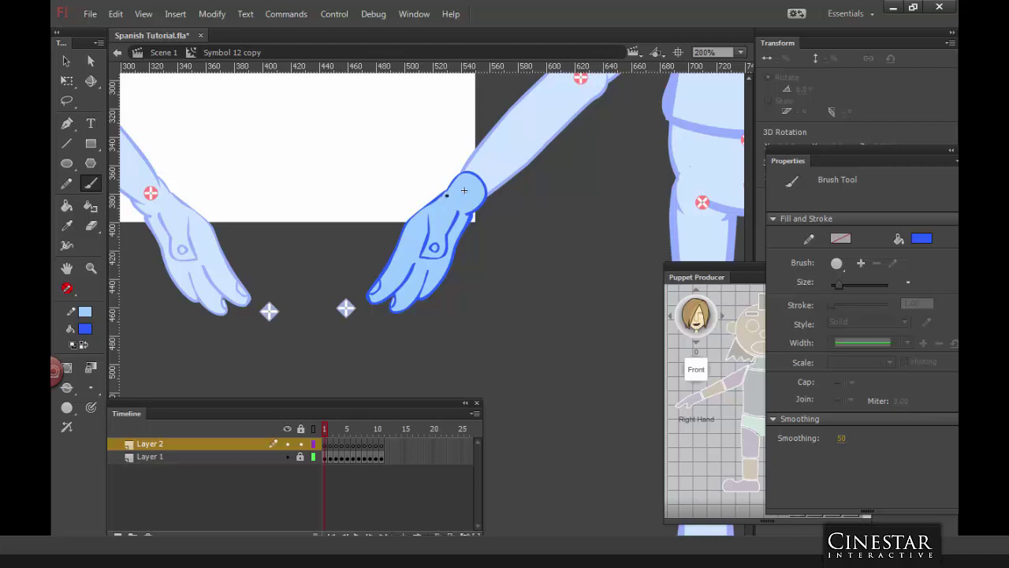
click(313, 456)
mouse_move(448, 190)
mouse_down()
mouse_move(405, 225)
mouse_move(368, 292)
mouse_move(383, 295)
mouse_move(418, 264)
mouse_up()
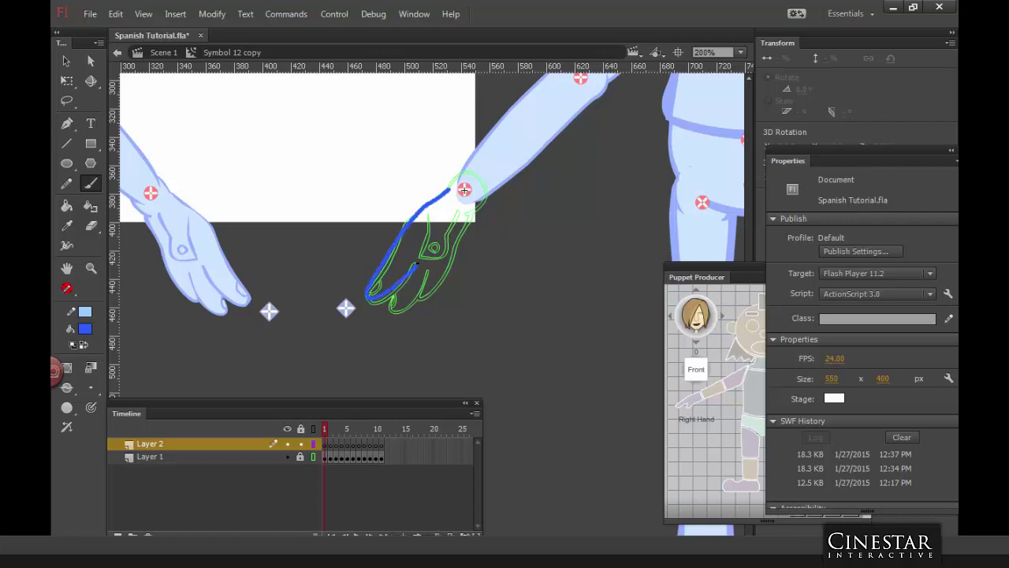
mouse_move(389, 308)
mouse_down()
mouse_move(413, 297)
mouse_move(432, 270)
mouse_move(414, 300)
mouse_move(443, 281)
mouse_up()
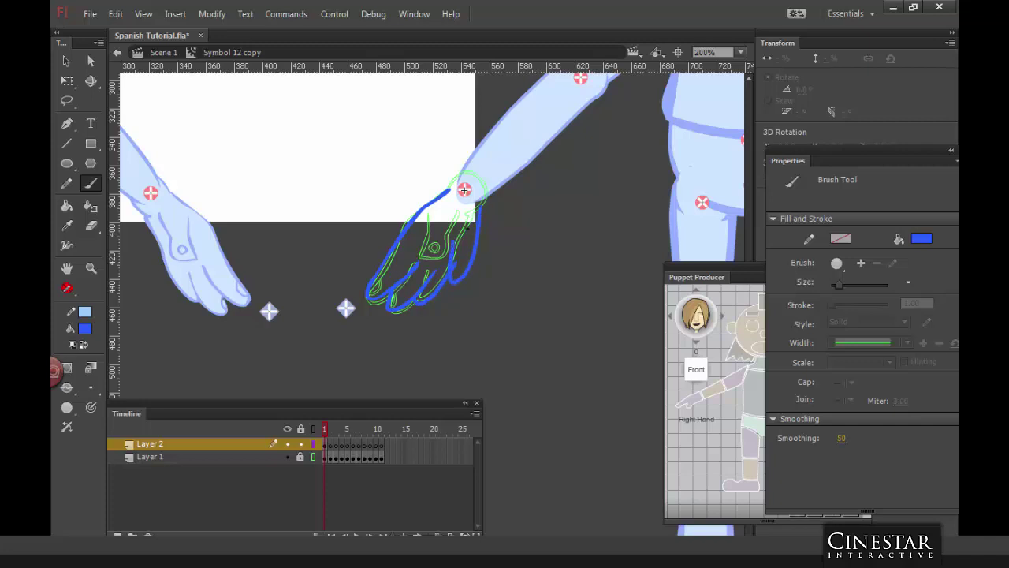
Step: Brush the rounded wrist outline in dark blue and remove the surplus part of the thumb's inner line
click(91, 225)
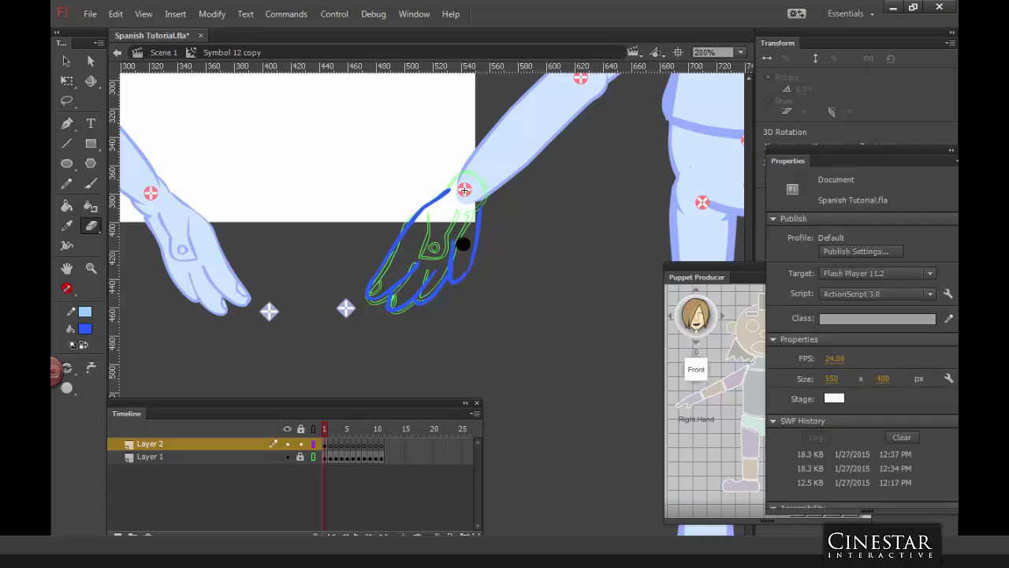
mouse_move(460, 270)
mouse_down()
mouse_move(472, 193)
mouse_move(449, 189)
mouse_move(459, 175)
mouse_move(485, 180)
mouse_up()
click(90, 183)
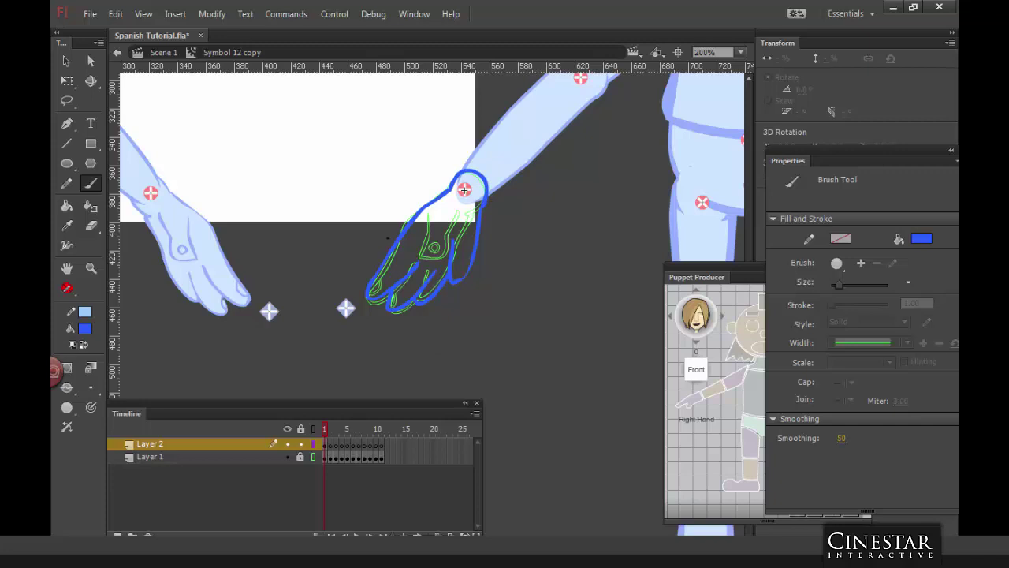
key(v)
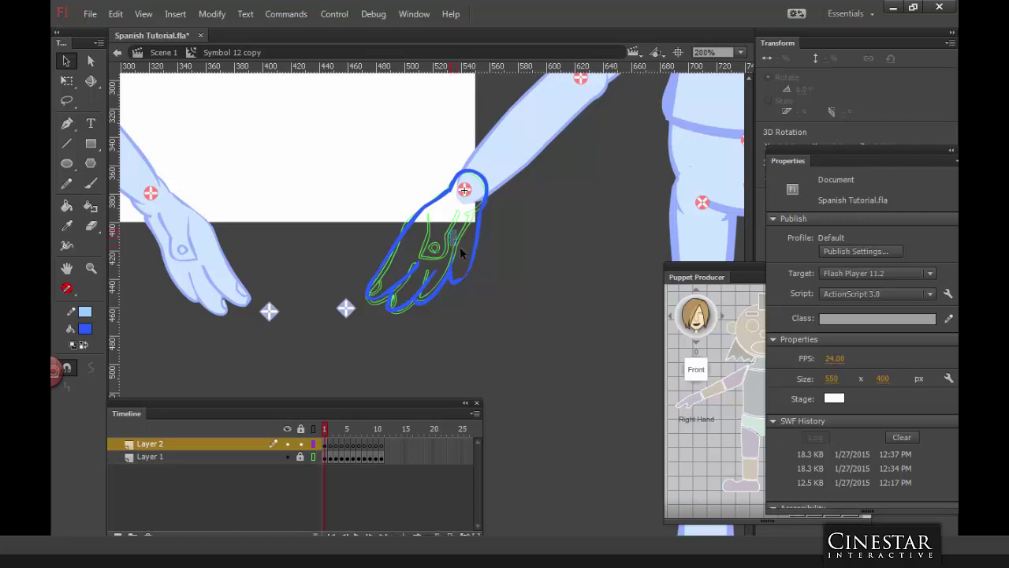
click(462, 253)
click(489, 246)
Step: Fill the redrawn hand on Layer 2 with light blue
click(83, 345)
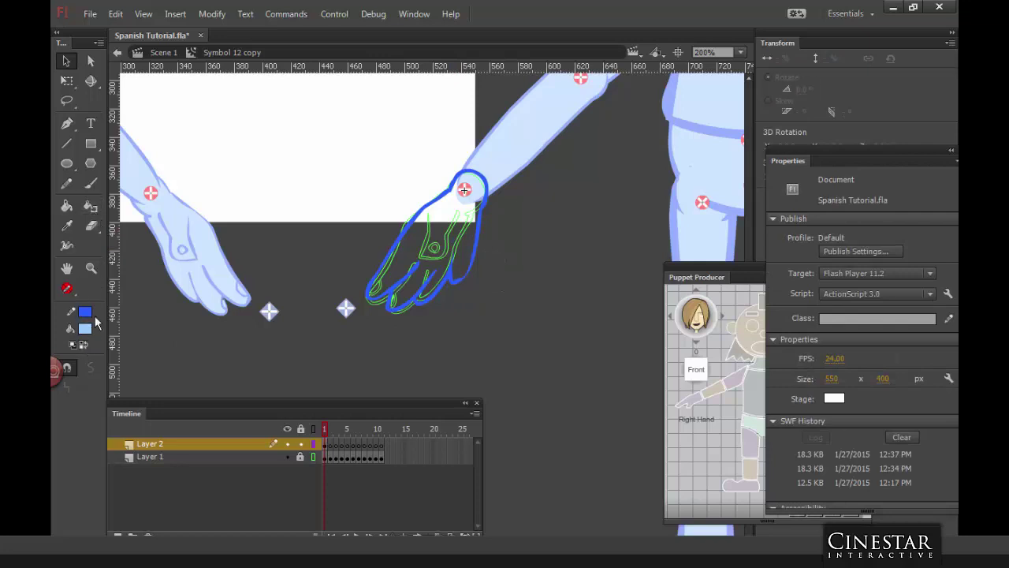
click(66, 205)
click(471, 240)
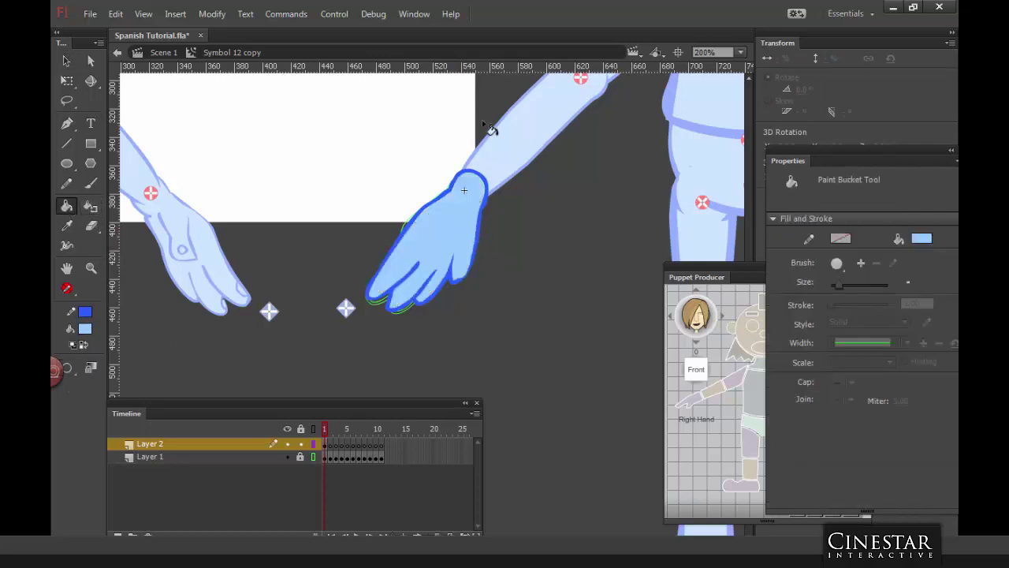
click(66, 60)
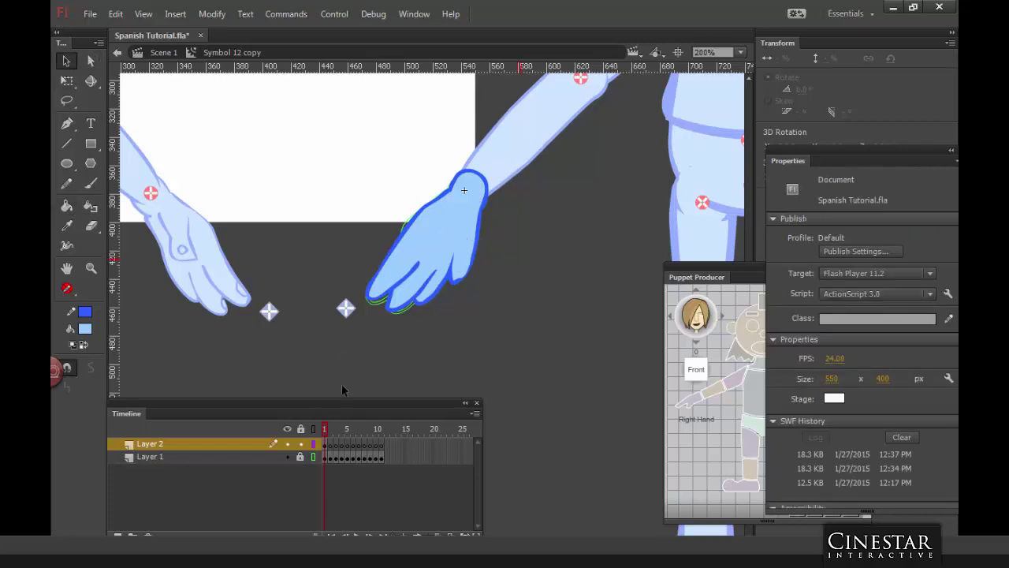
Step: Step through frames 2 to 11 of Layer 2 to examine the outlined hand pose on each frame
click(330, 444)
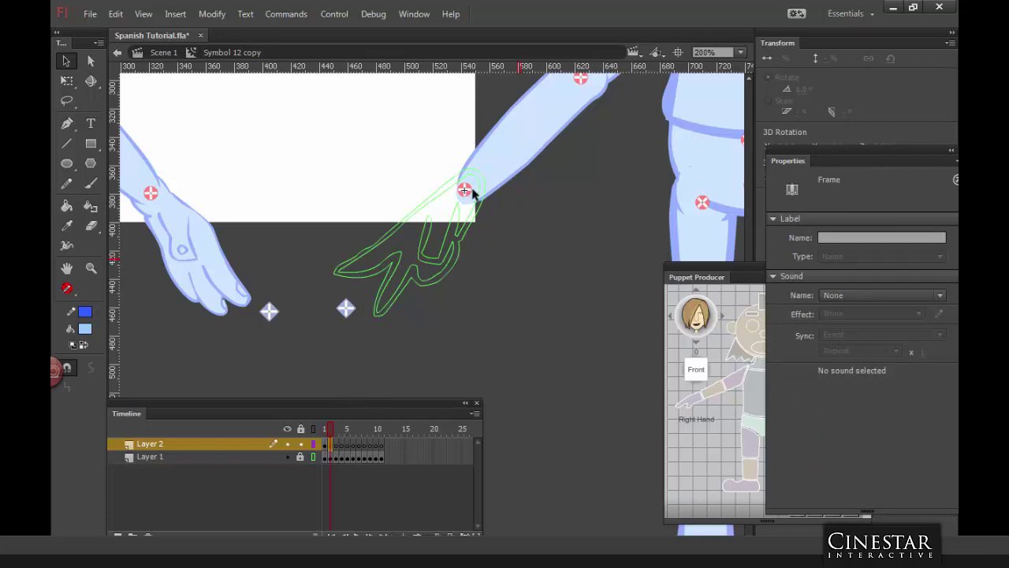
click(341, 445)
click(347, 446)
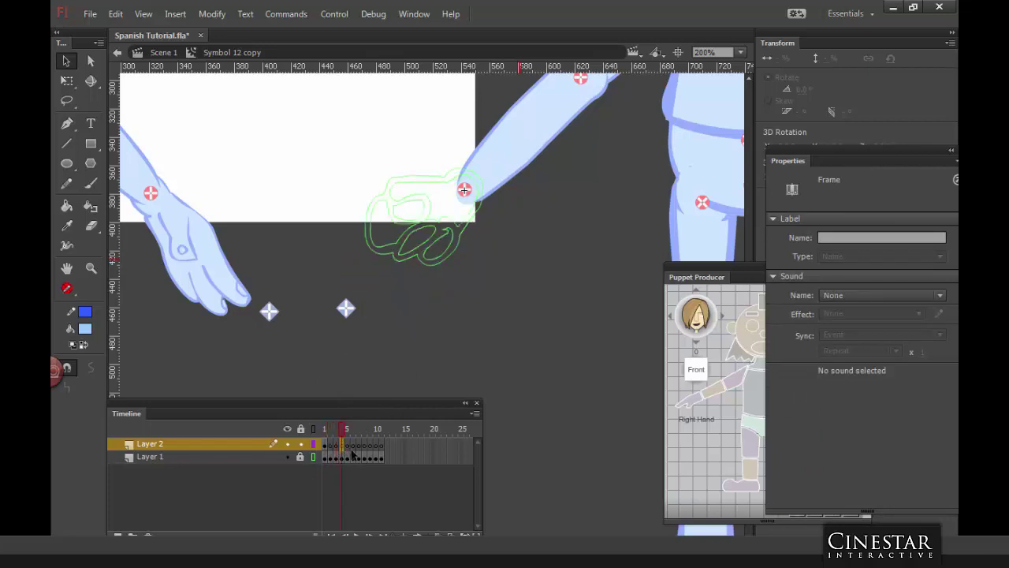
click(355, 448)
click(360, 448)
click(366, 448)
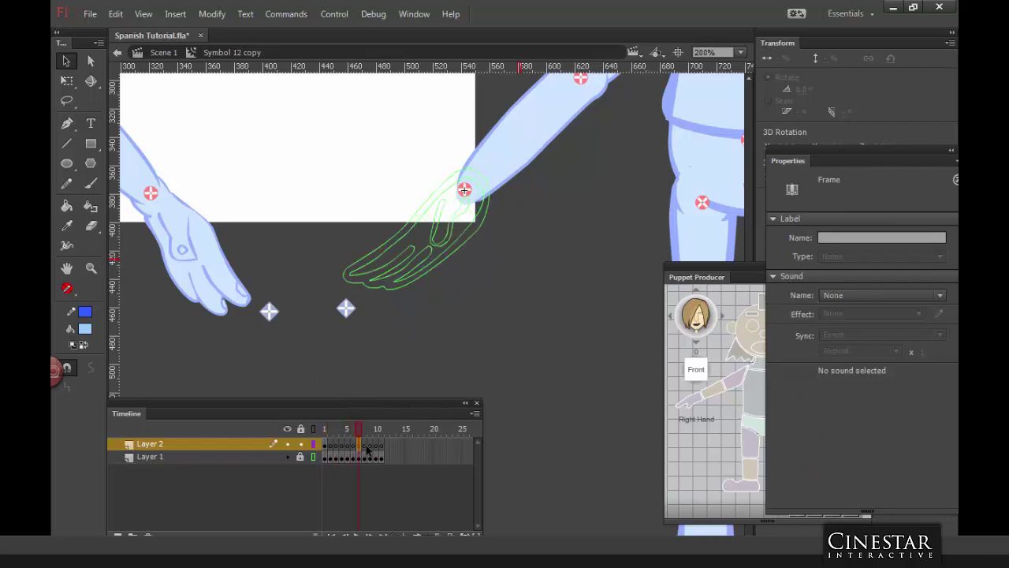
click(372, 450)
click(378, 450)
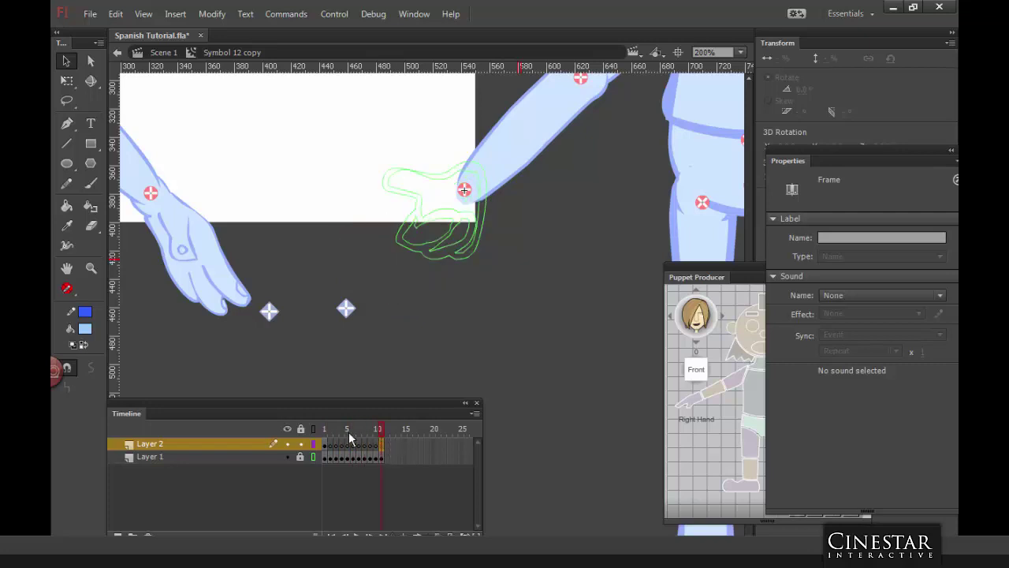
click(364, 433)
drag(324, 446, 382, 446)
click(329, 446)
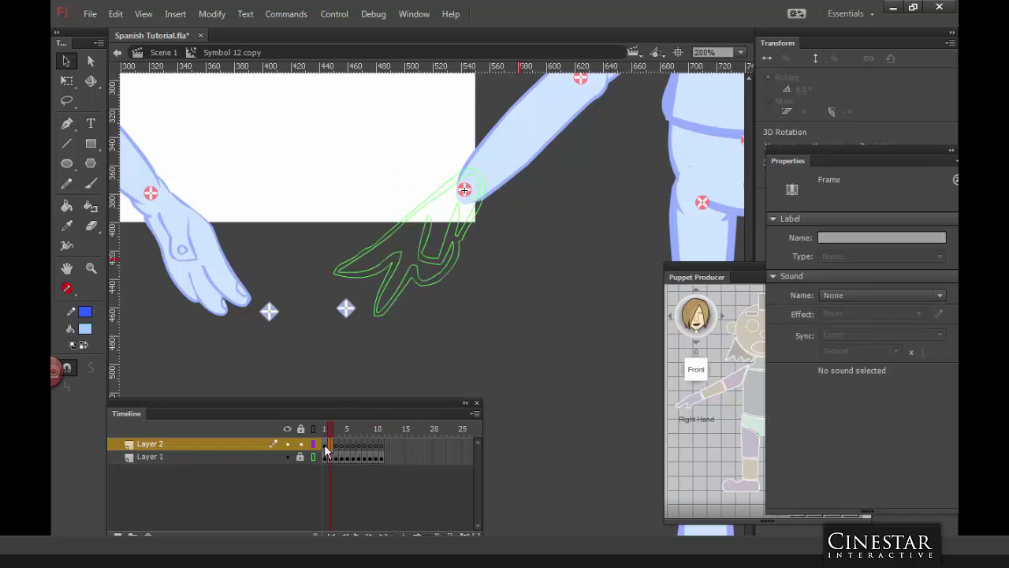
Step: Show Puppet Producer's list of hand poses beside the drawing and compare it with the hands on frames 1 and 2
click(325, 447)
drag(694, 287, 594, 178)
click(751, 267)
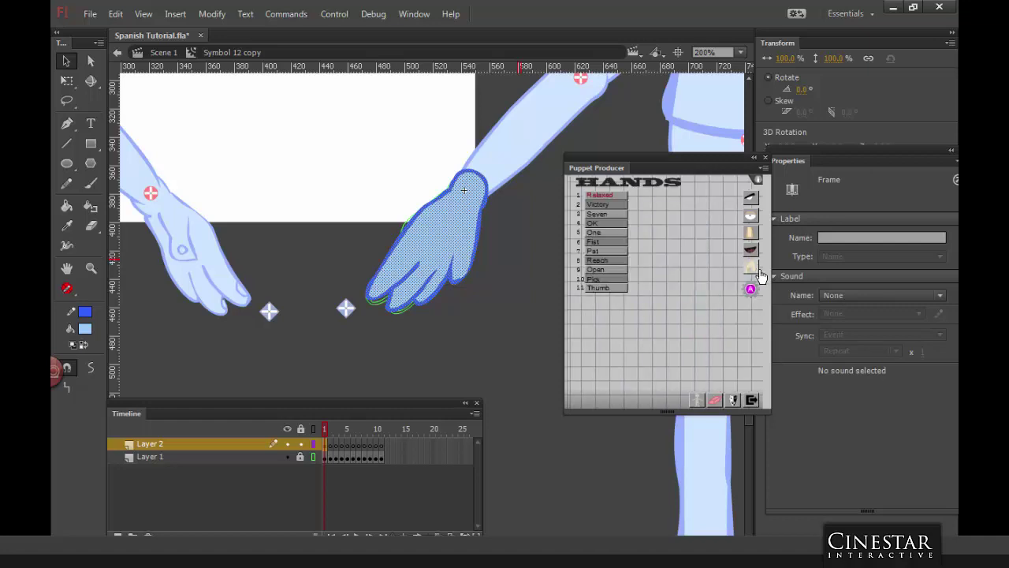
click(613, 199)
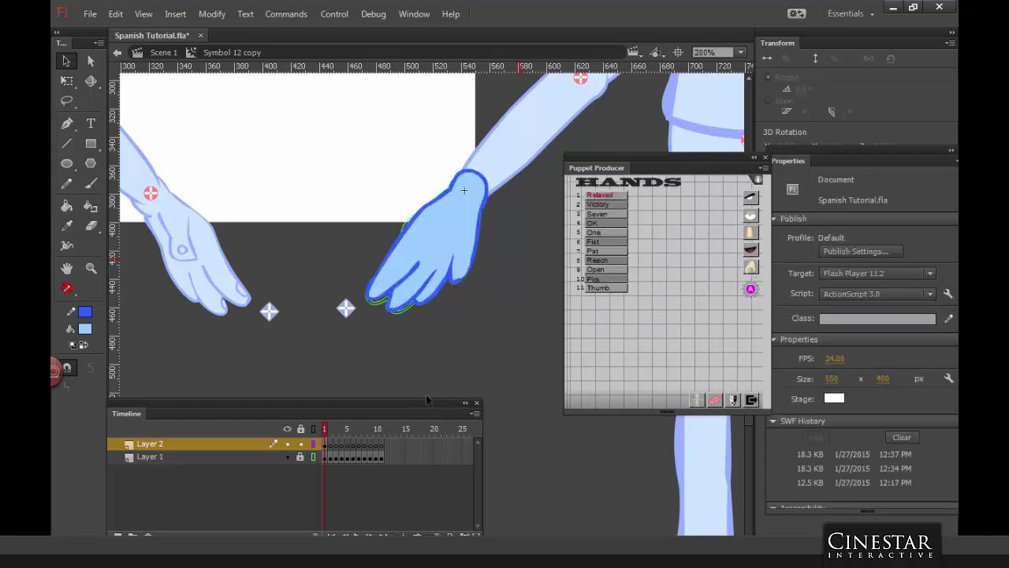
click(330, 445)
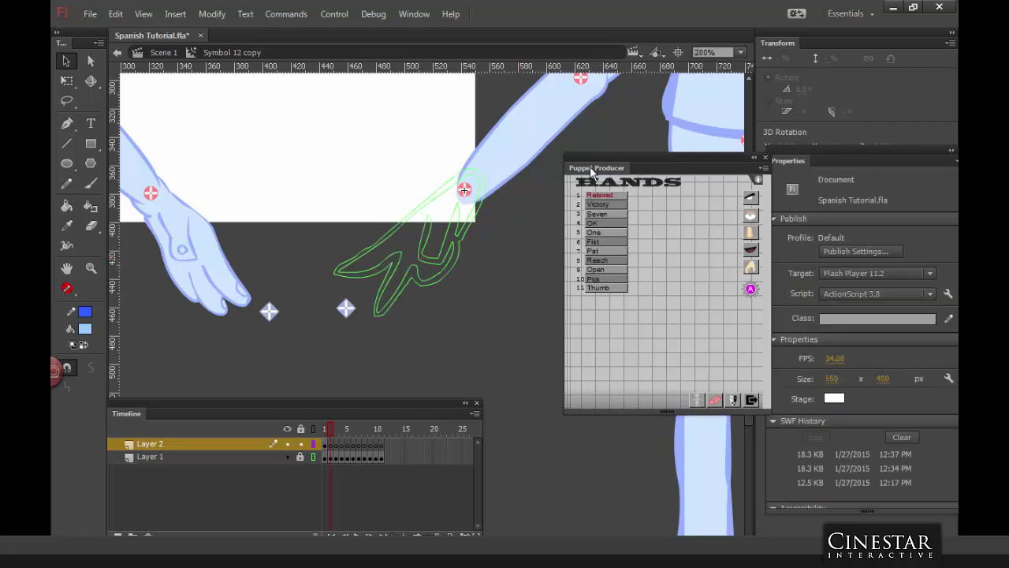
drag(595, 168, 597, 310)
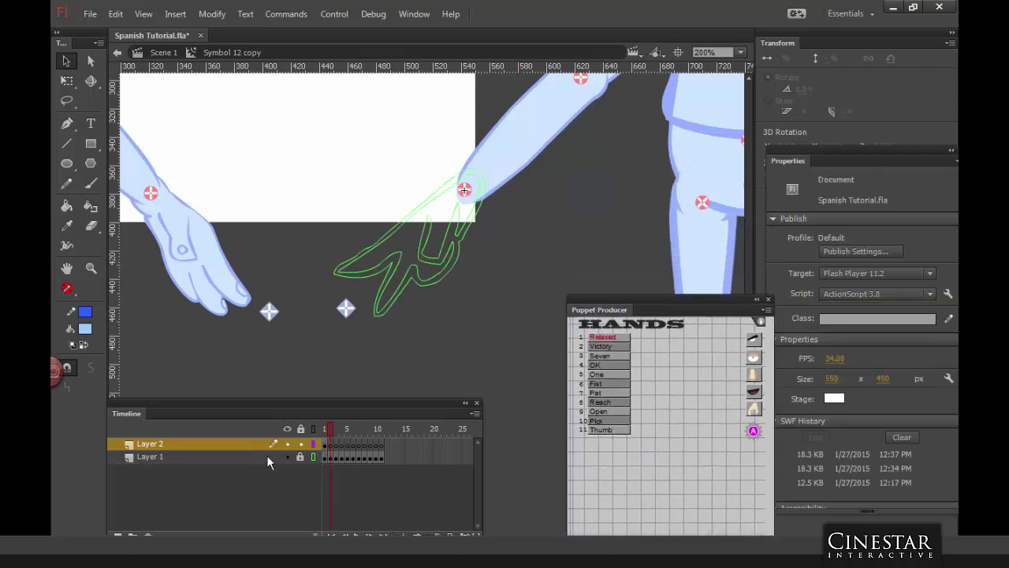
Step: Hide the original hand poses on Layer 1 of the hand symbol and return to Scene 1
drag(331, 459, 376, 463)
click(363, 445)
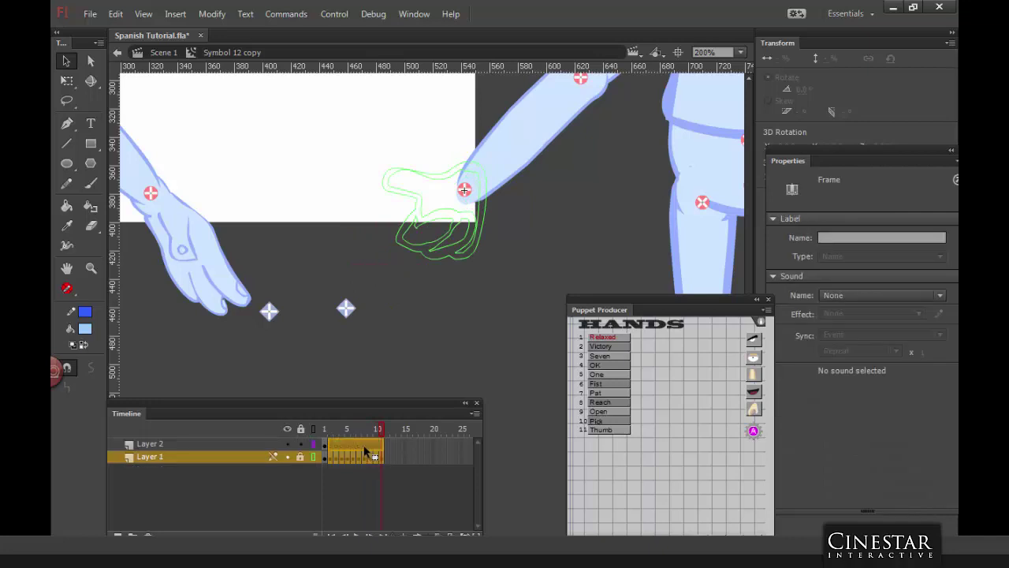
click(287, 458)
double_click(499, 318)
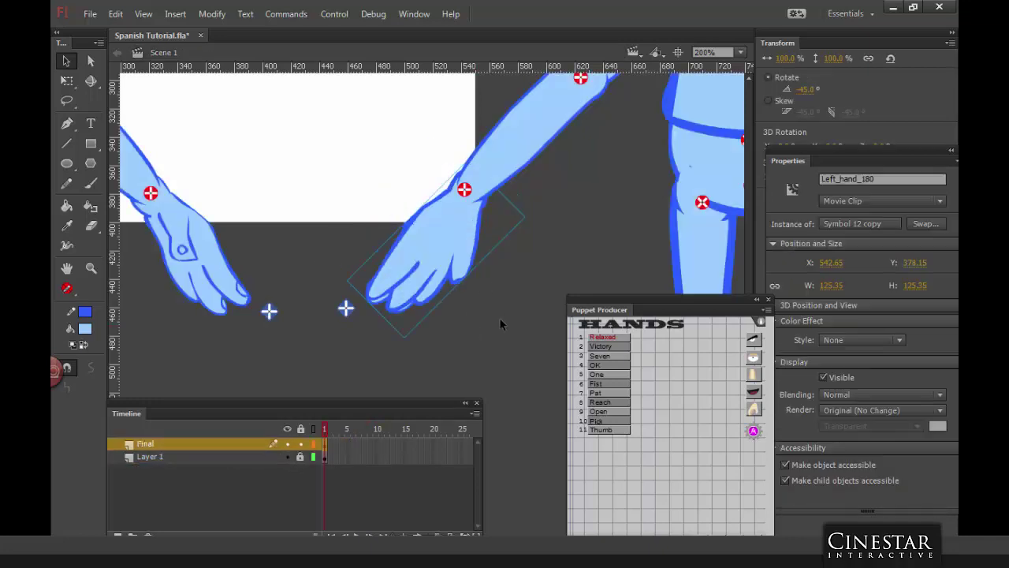
Step: Show the front and back puppets in full and move the Puppet Producer and timeline panels clear of them
key(ctrl+1)
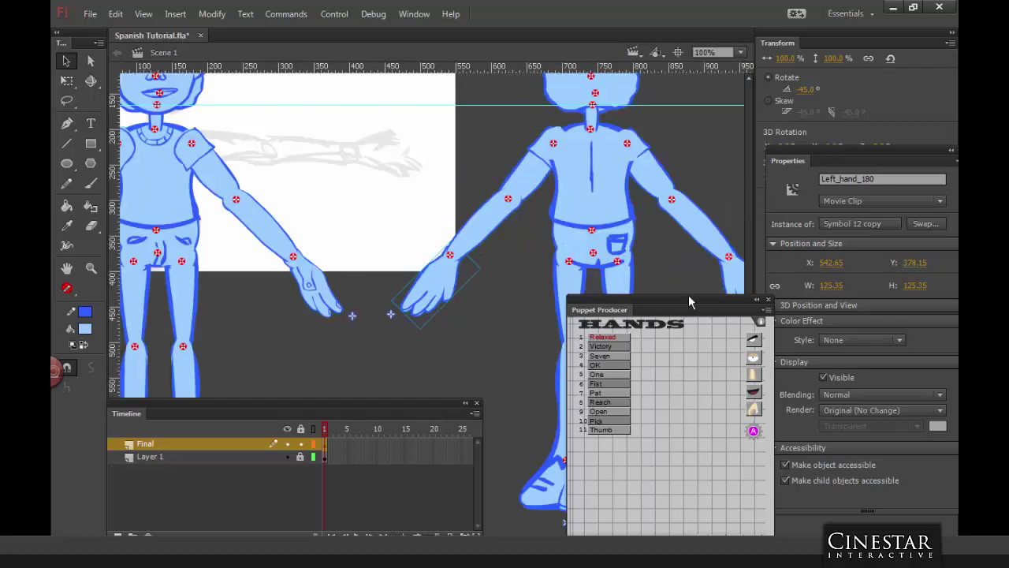
click(494, 330)
drag(572, 313, 390, 266)
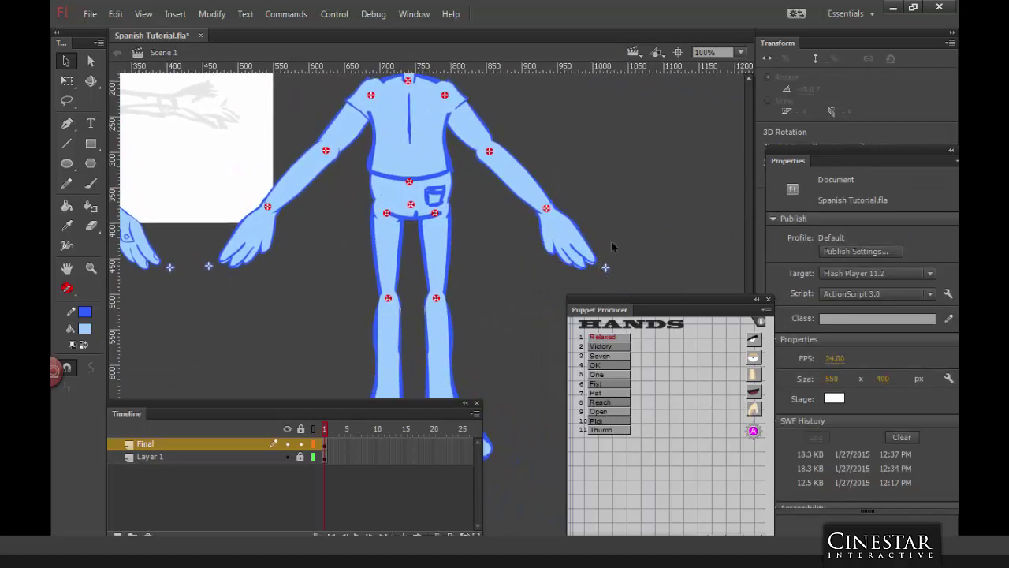
key(ctrl+minus)
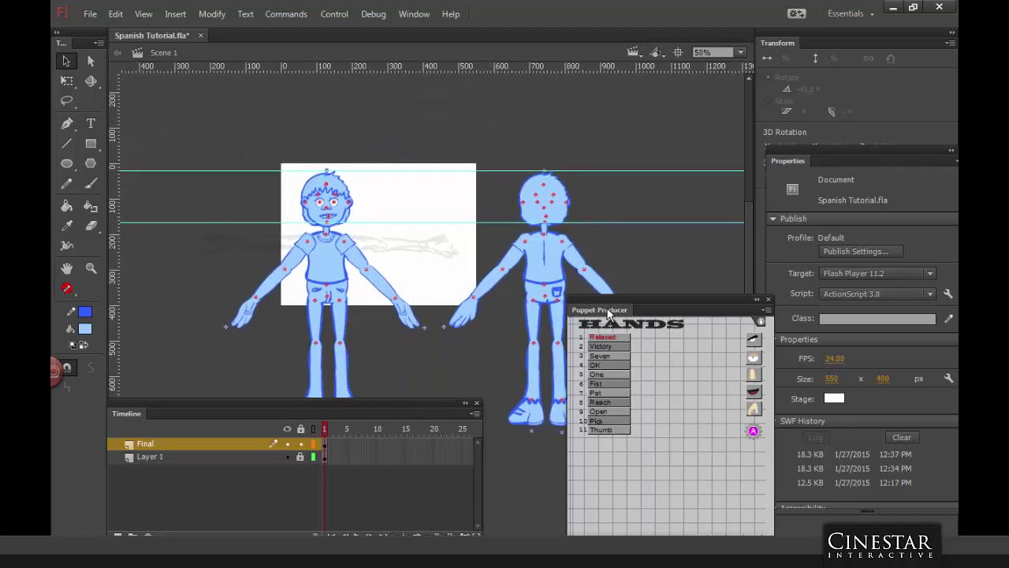
drag(618, 310, 716, 267)
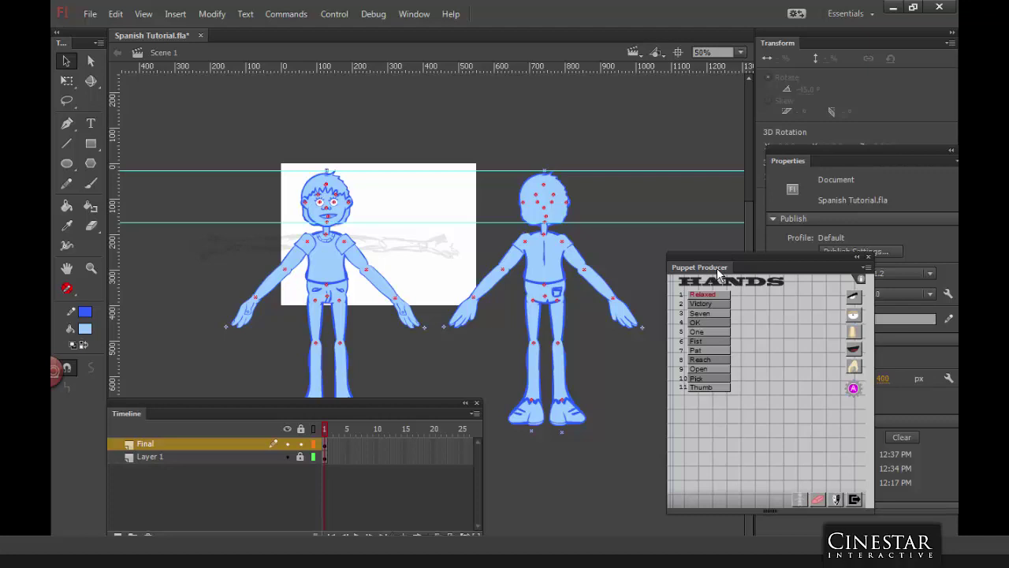
drag(371, 404, 334, 447)
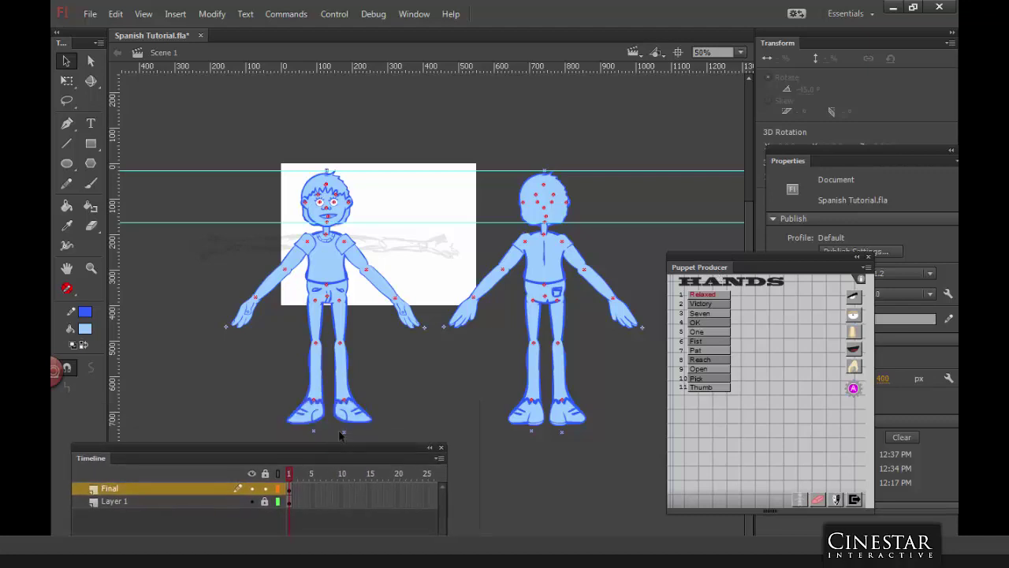
drag(730, 273, 832, 106)
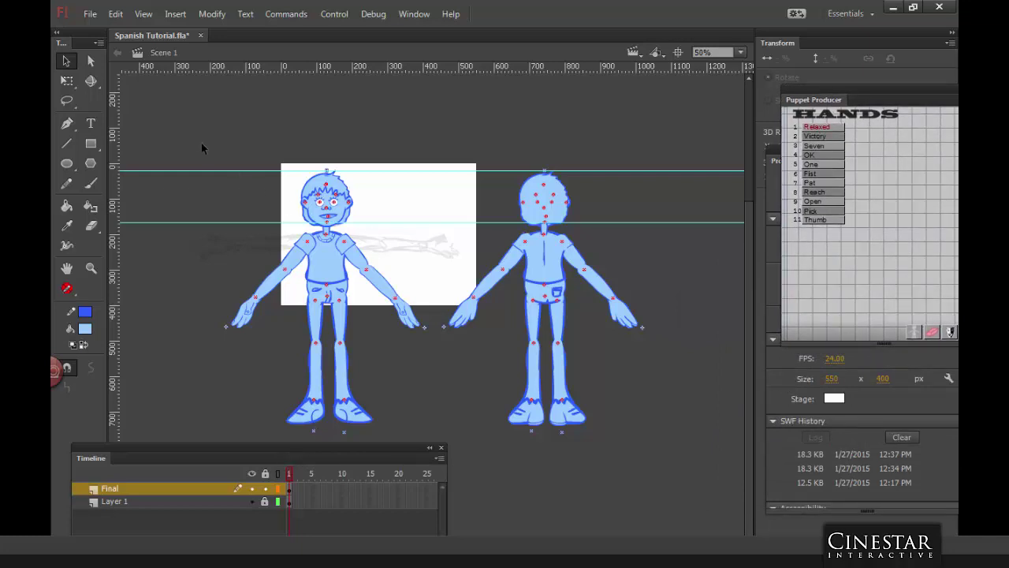
Step: Examine Puppet Producer's Auto Mirror options with the front-view puppet selected, dismiss them and close the Puppet Producer panel
drag(181, 130, 439, 425)
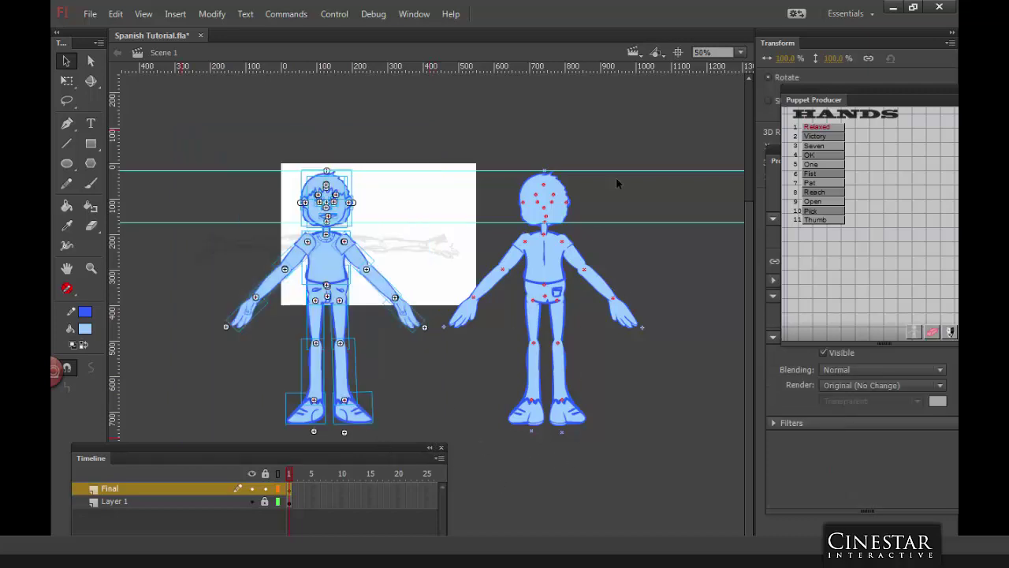
click(415, 14)
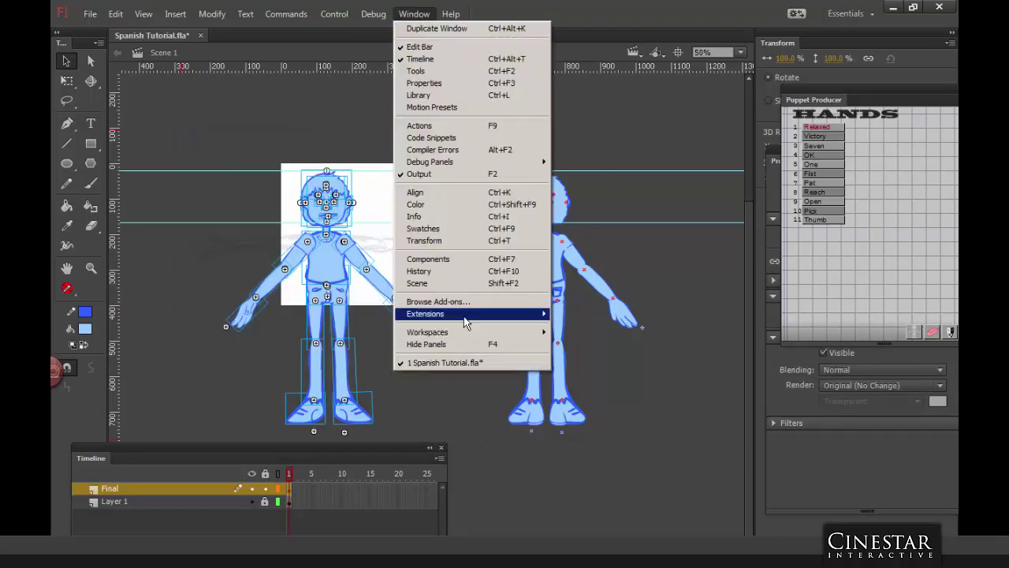
mouse_move(415, 332)
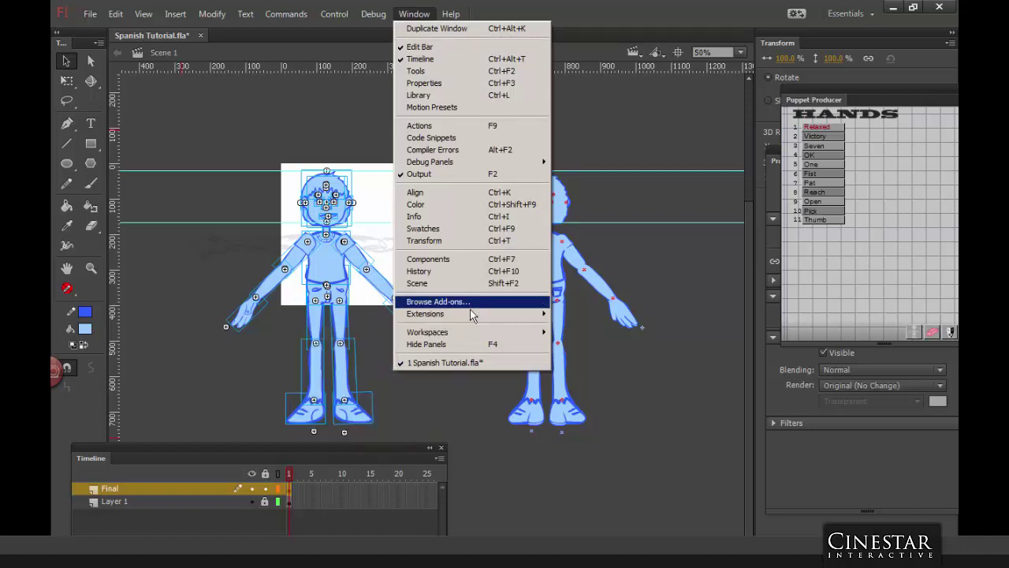
mouse_move(468, 319)
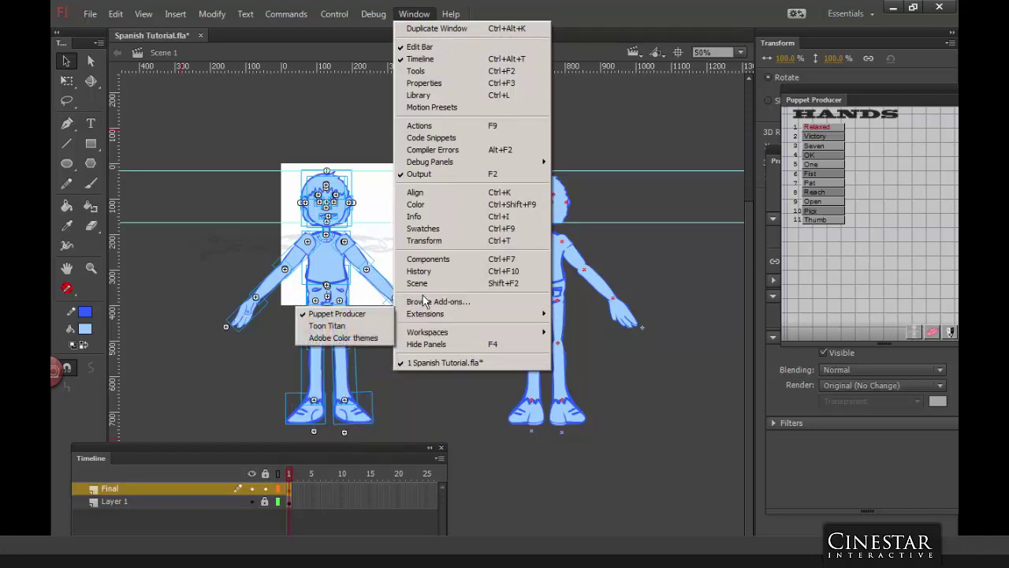
drag(844, 103, 691, 103)
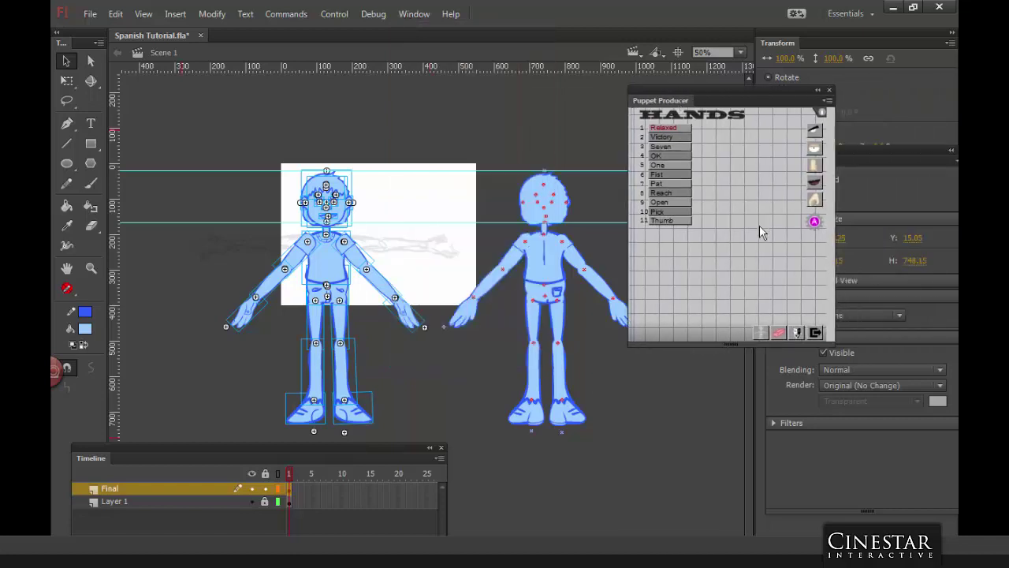
click(759, 334)
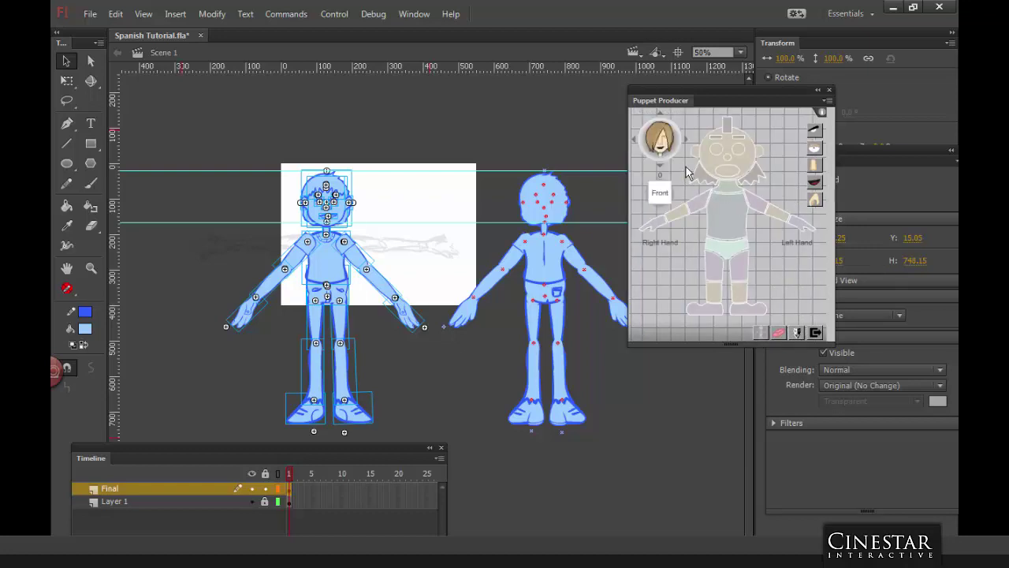
click(798, 333)
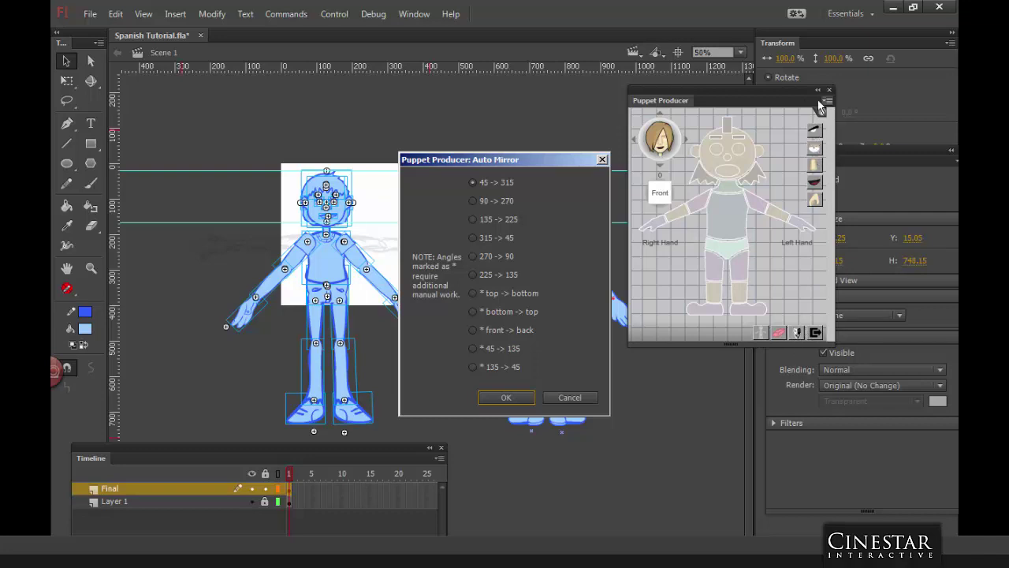
click(602, 160)
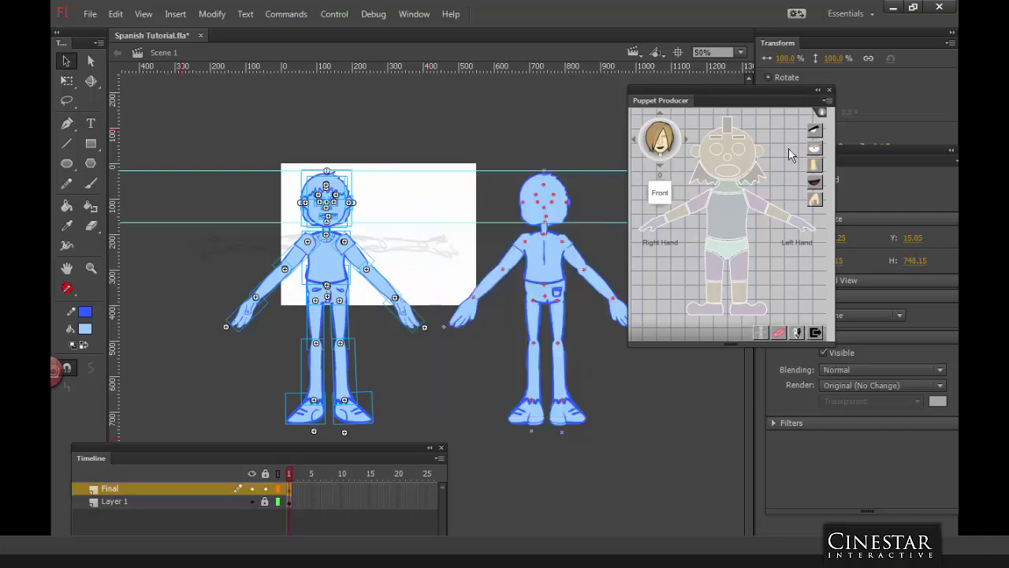
click(829, 90)
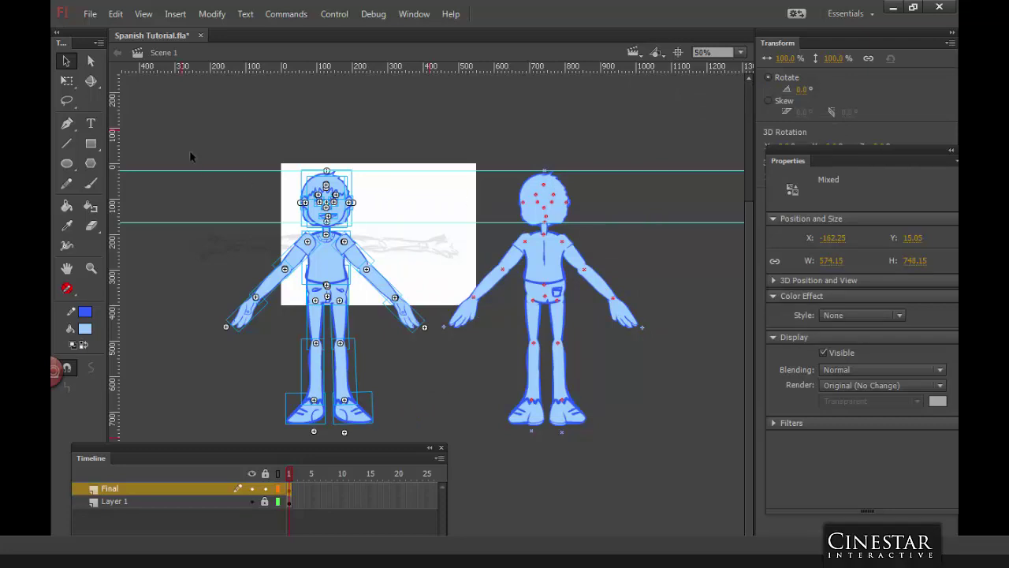
Step: Copy the whole front-view puppet, paste it in place and shift the copy horizontally past the back view to X 1077.75
drag(190, 137, 434, 440)
right_click(658, 196)
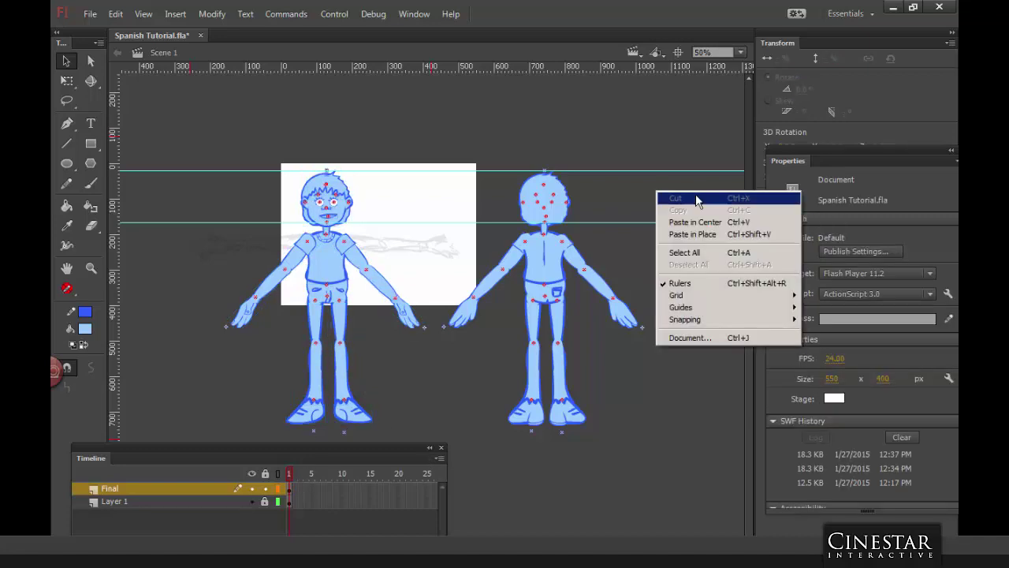
click(712, 234)
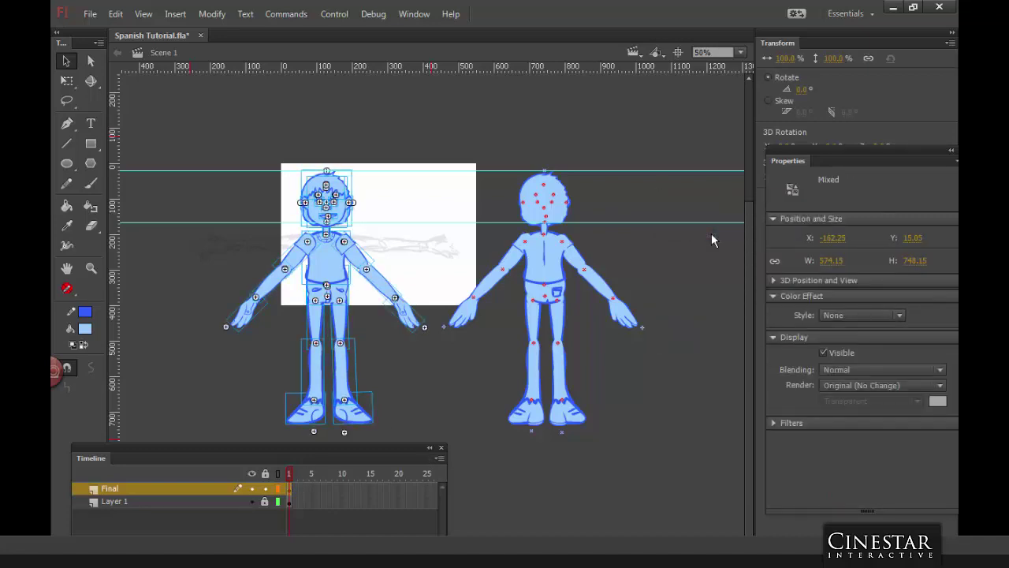
key(shift+Right)
key(shift+Right)
key(shift+Right)
key(shift+Right)
key(shift+Right)
key(shift+Right)
key(shift+Right)
key(shift+Right)
key(shift+Right)
key(shift+Right)
key(shift+Right)
key(shift+Right)
key(shift+Right)
key(shift+Right)
key(shift+Right)
key(shift+Right)
key(shift+Right)
key(shift+Right)
key(shift+Right)
key(shift+Right)
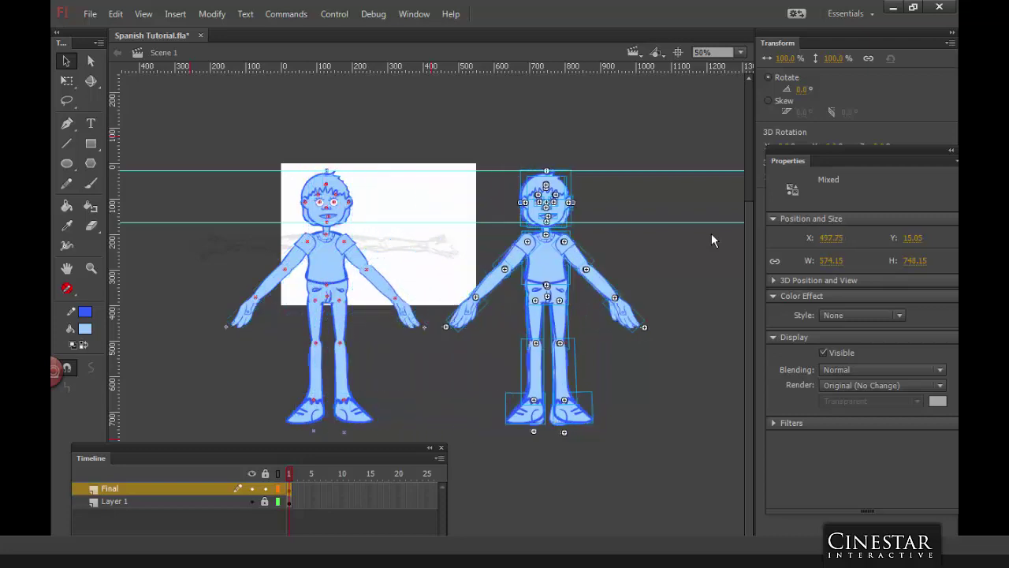
key(shift+Right)
key(shift+Right)
key(shift+Right)
key(shift+Right)
key(shift+Right)
key(shift+Right)
key(shift+Right)
key(shift+Right)
key(shift+Right)
key(shift+Right)
key(shift+Right)
key(shift+Right)
key(shift+Right)
key(shift+Right)
key(shift+Right)
key(shift+Right)
key(shift+Right)
key(shift+Right)
key(shift+Right)
key(shift+Right)
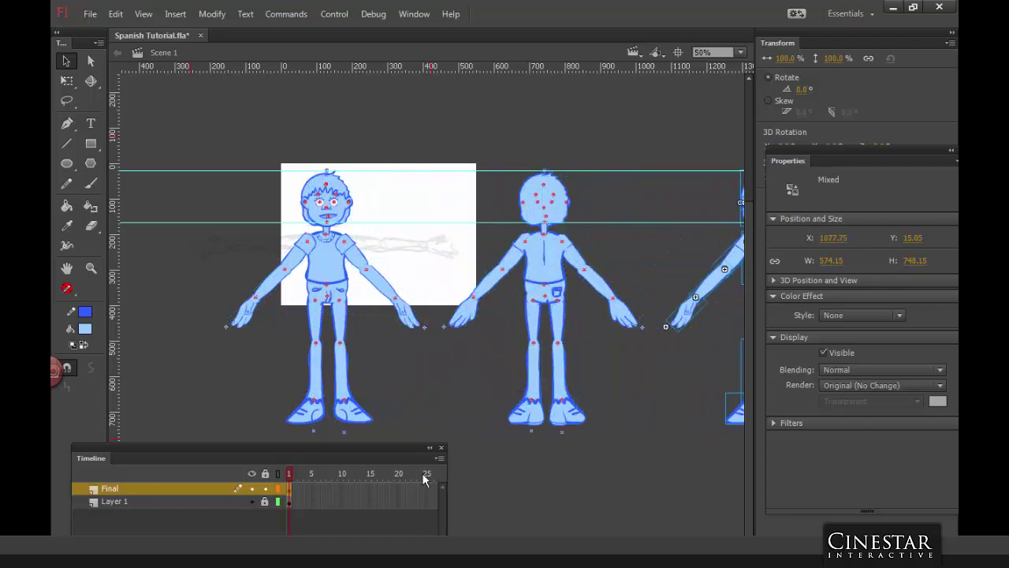
Step: Dock the floating timeline below the stage again
key(ctrl+alt+t)
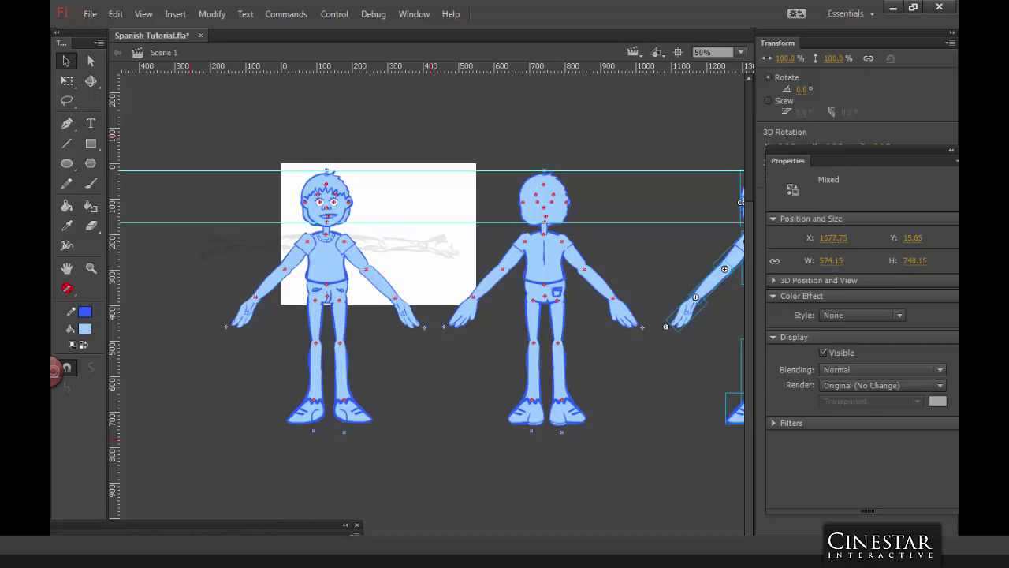
key(ctrl+alt+t)
key(ctrl+alt+t)
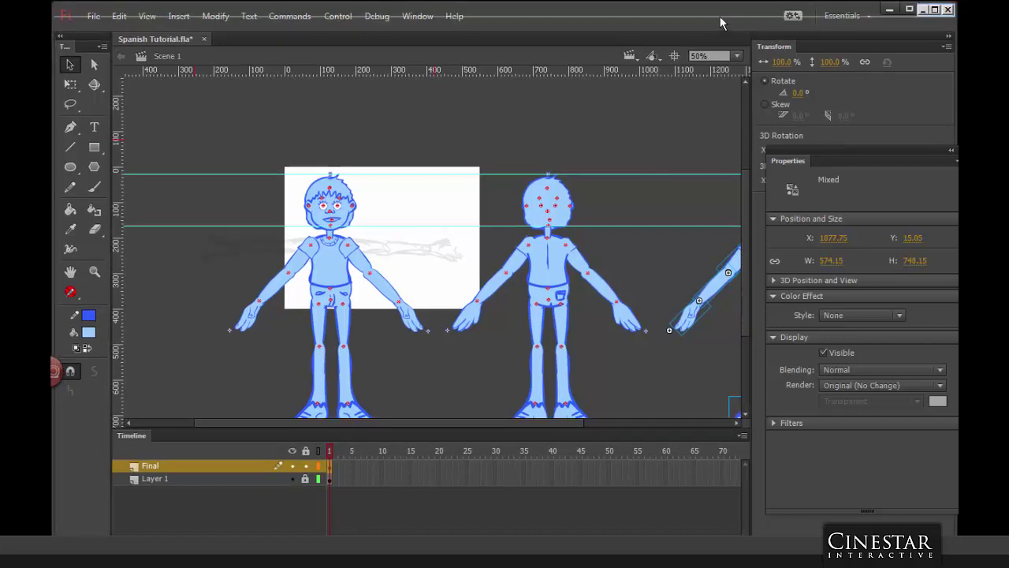
Step: Delete the pivot markers from the arms, torso, hips, legs and feet of the copied front-view puppet
click(664, 367)
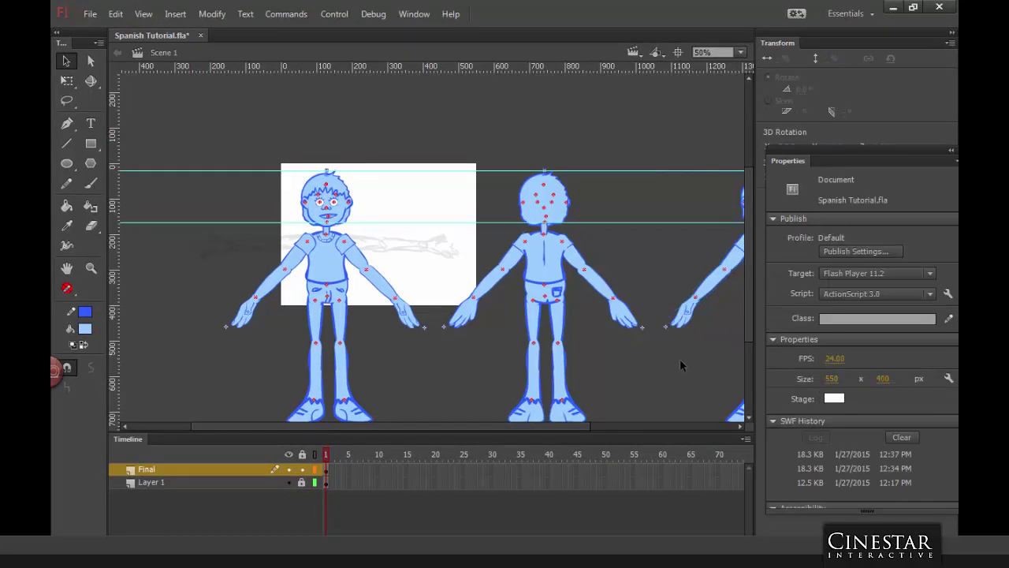
drag(678, 363, 298, 303)
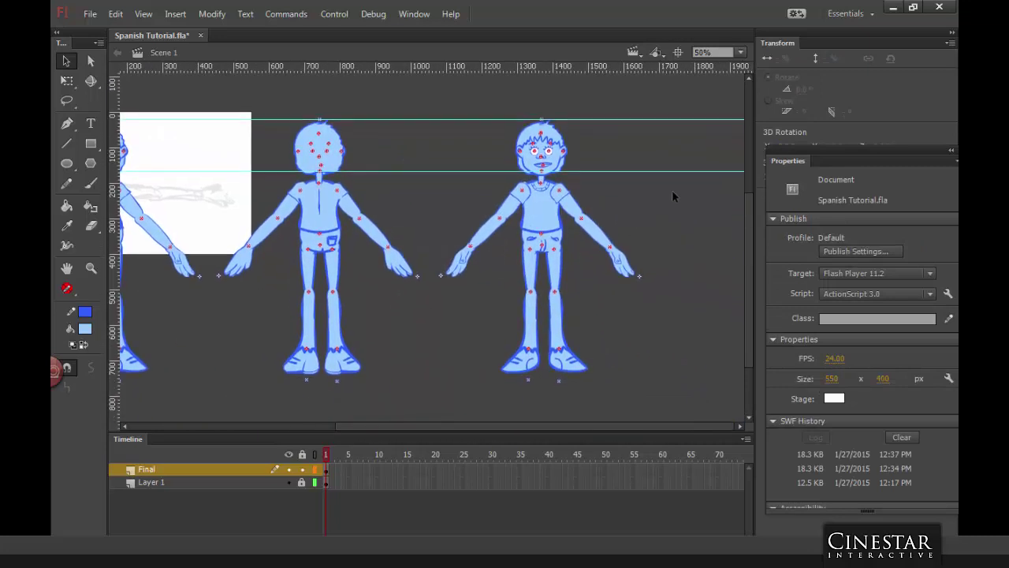
click(552, 215)
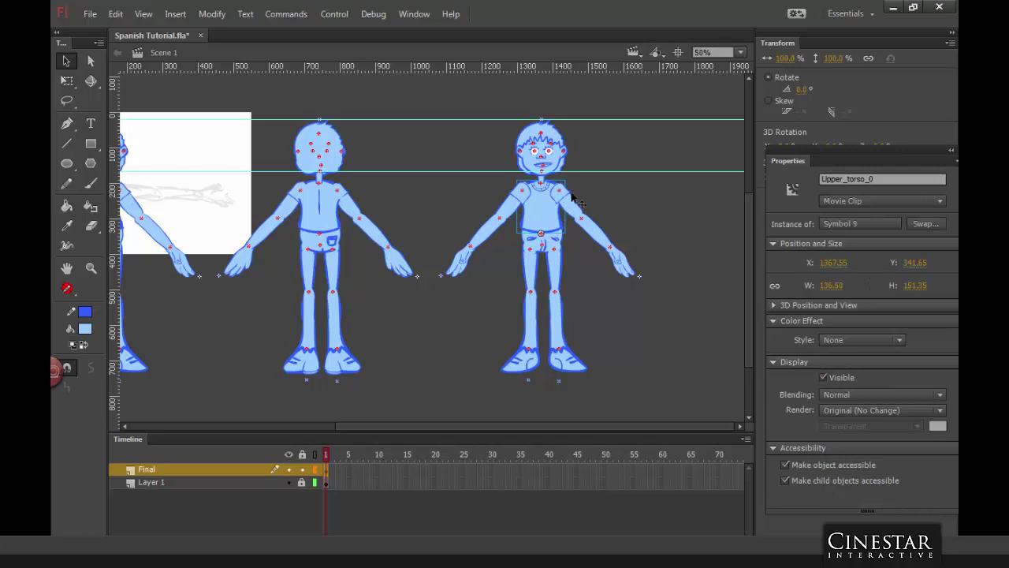
click(585, 210)
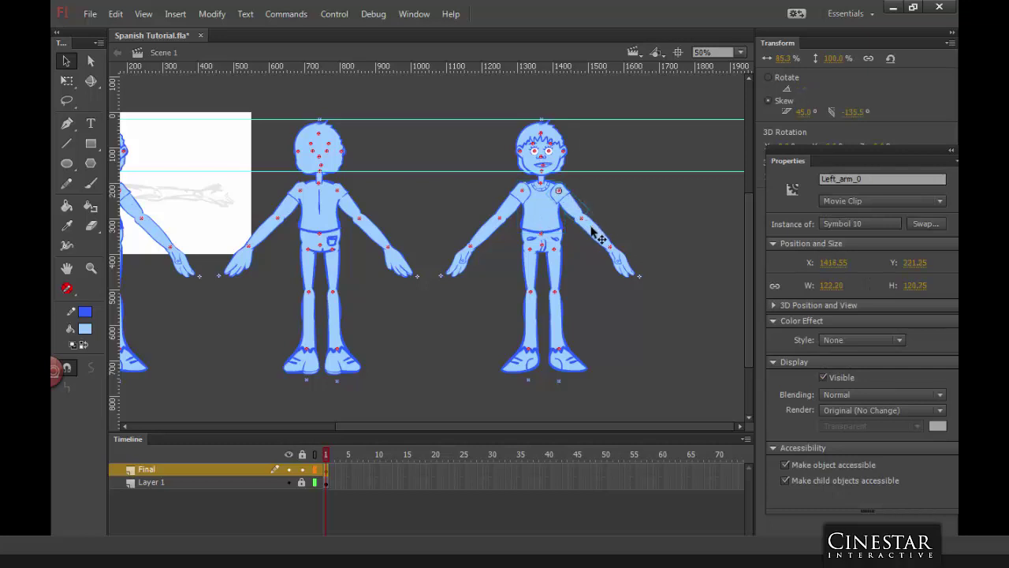
shift+click(604, 213)
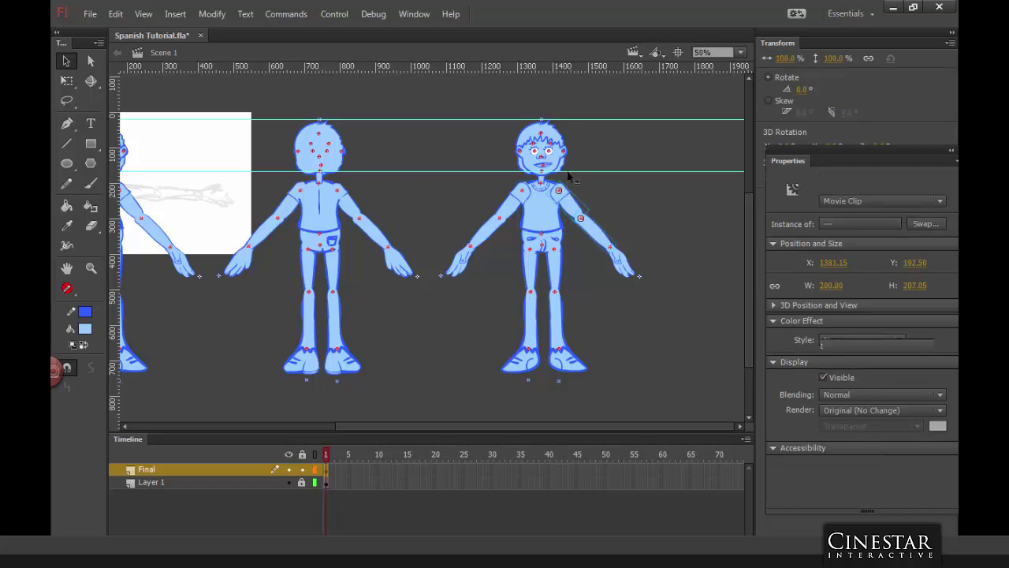
click(566, 174)
click(522, 191)
click(566, 200)
click(571, 202)
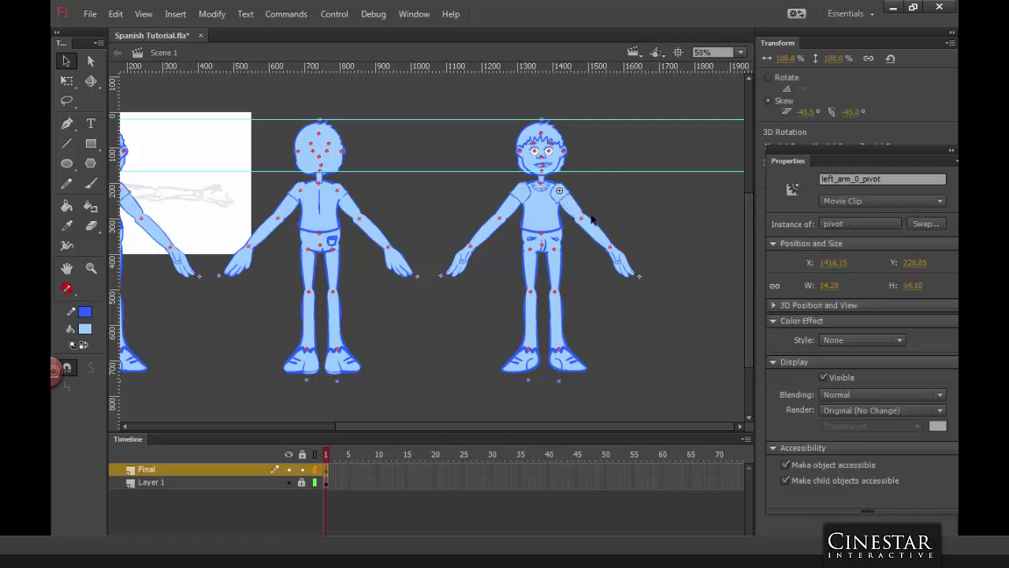
click(583, 219)
drag(639, 275, 649, 281)
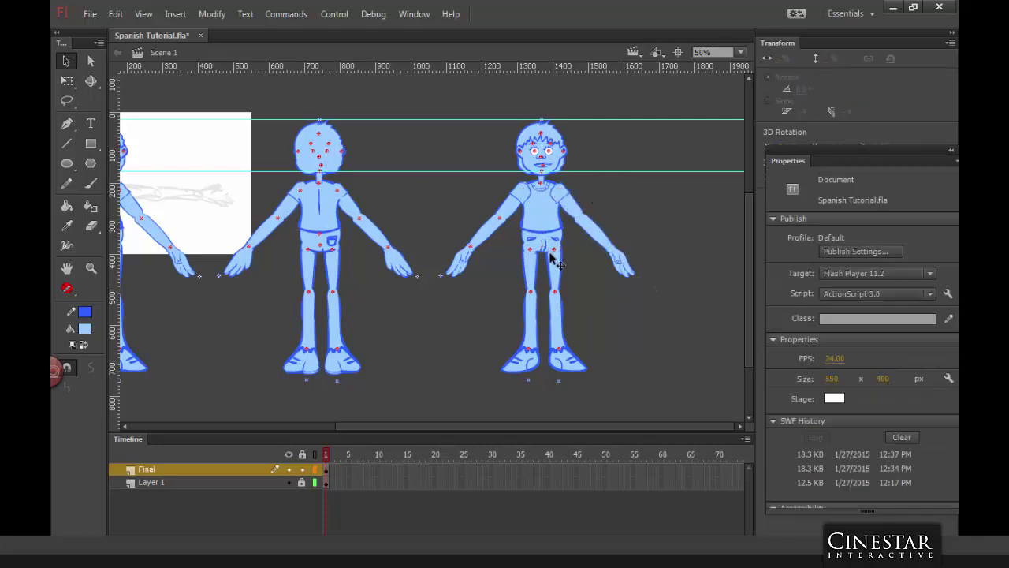
click(559, 355)
mouse_move(561, 384)
mouse_down()
mouse_move(556, 398)
mouse_move(513, 410)
mouse_move(572, 379)
mouse_up()
Step: Delete the mouth, left eye, chin, left ear, left eyebrow and forehead pivots from the copied puppet's head
click(554, 163)
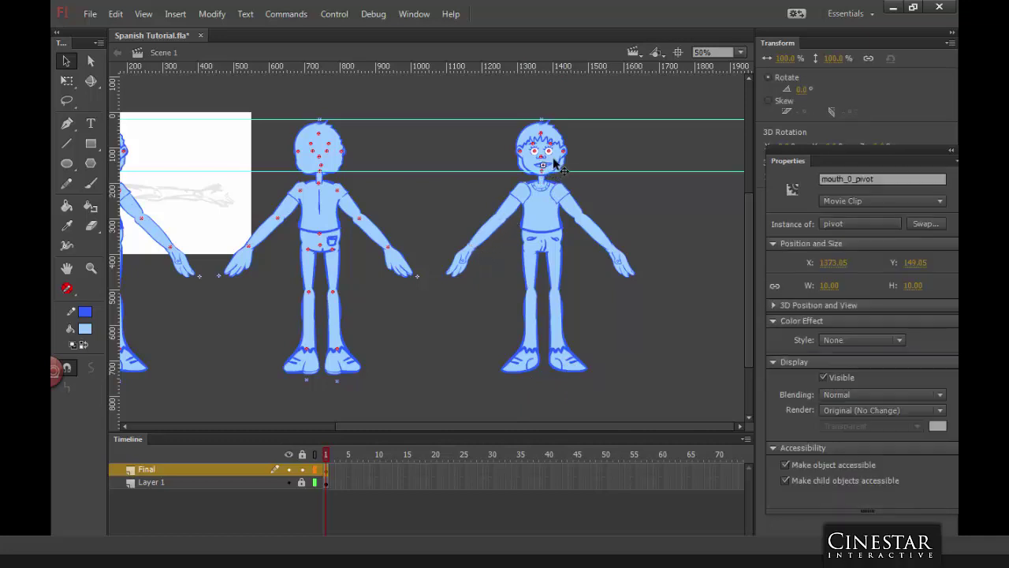
click(552, 160)
click(542, 154)
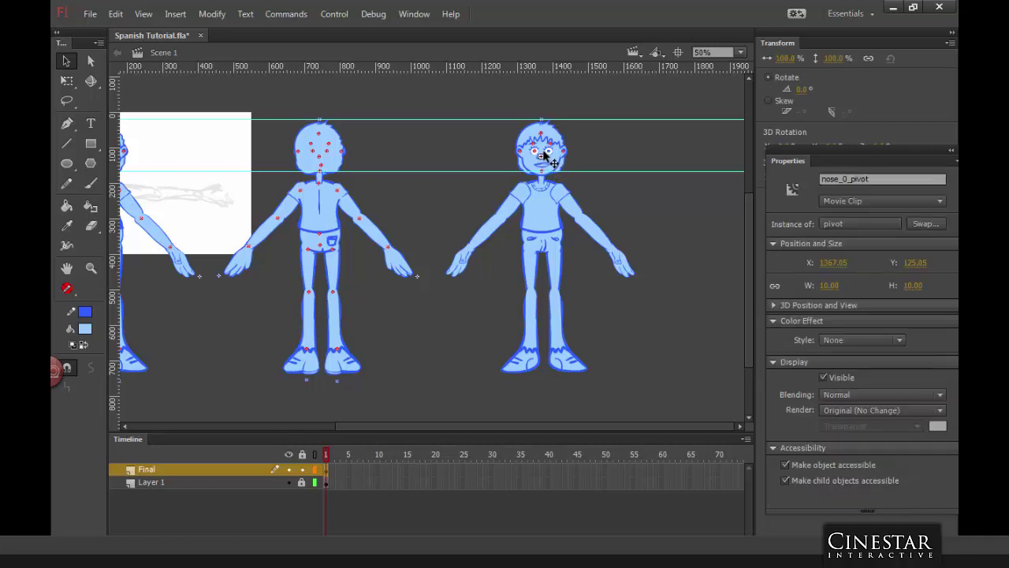
key(ctrl+equal)
key(ctrl+equal)
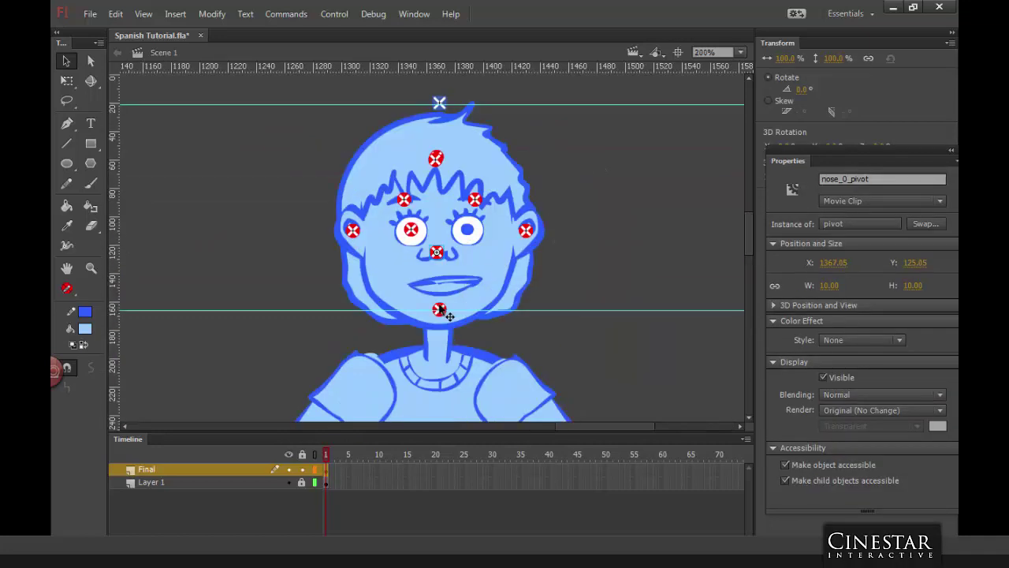
click(505, 252)
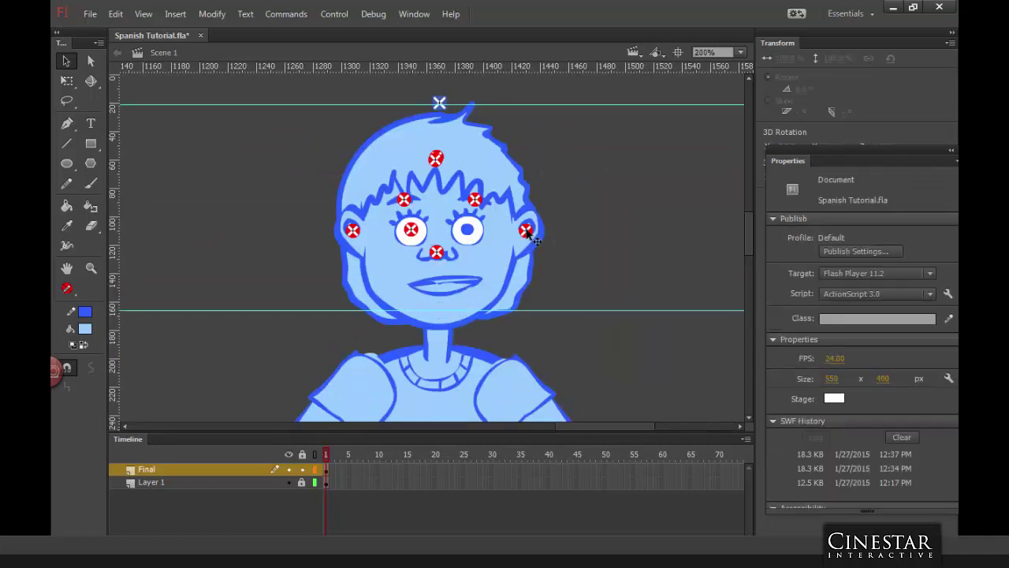
click(474, 200)
Step: Delete the pivot above the head and the right eyebrow, right eye, nose and right ear pivots of the copied puppet
click(440, 103)
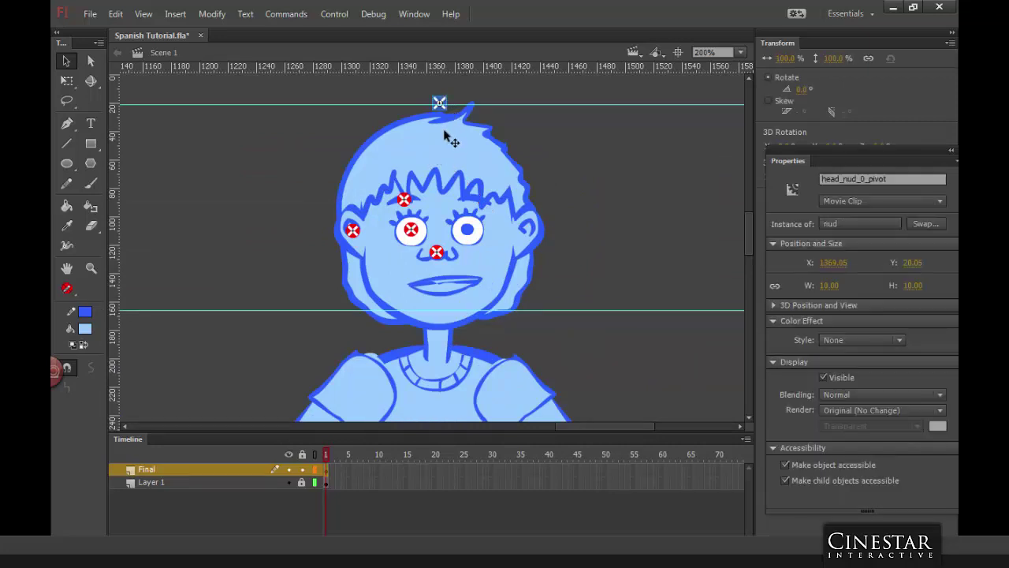
key(Delete)
click(403, 199)
key(Delete)
click(410, 229)
key(Delete)
click(436, 252)
key(Delete)
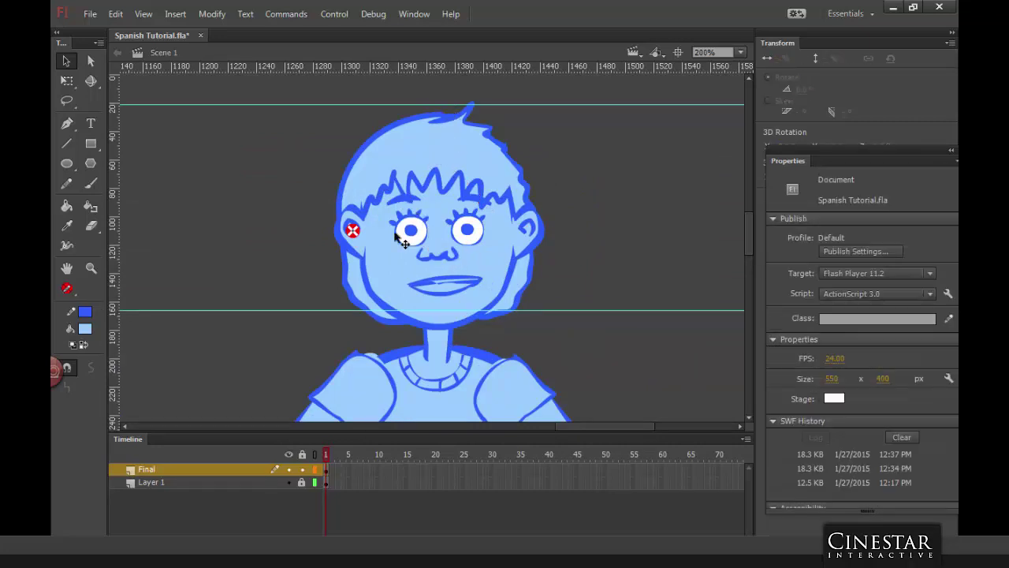
click(354, 230)
key(Delete)
Step: Select the copied puppet's left thigh, shin and foot together and shift them inward to X 1358.10
key(ctrl+minus)
drag(573, 320, 595, 84)
key(ctrl+minus)
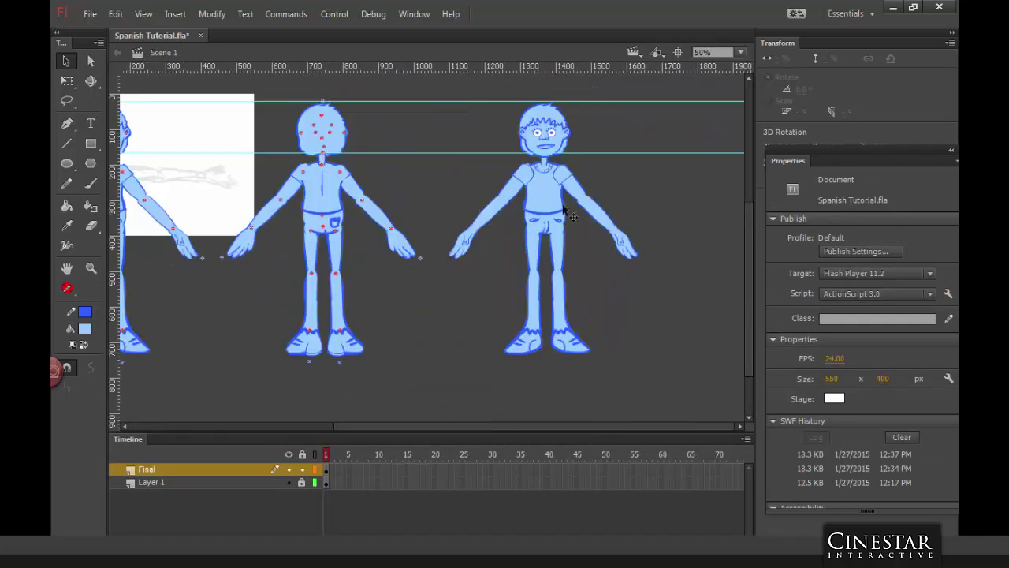
click(569, 254)
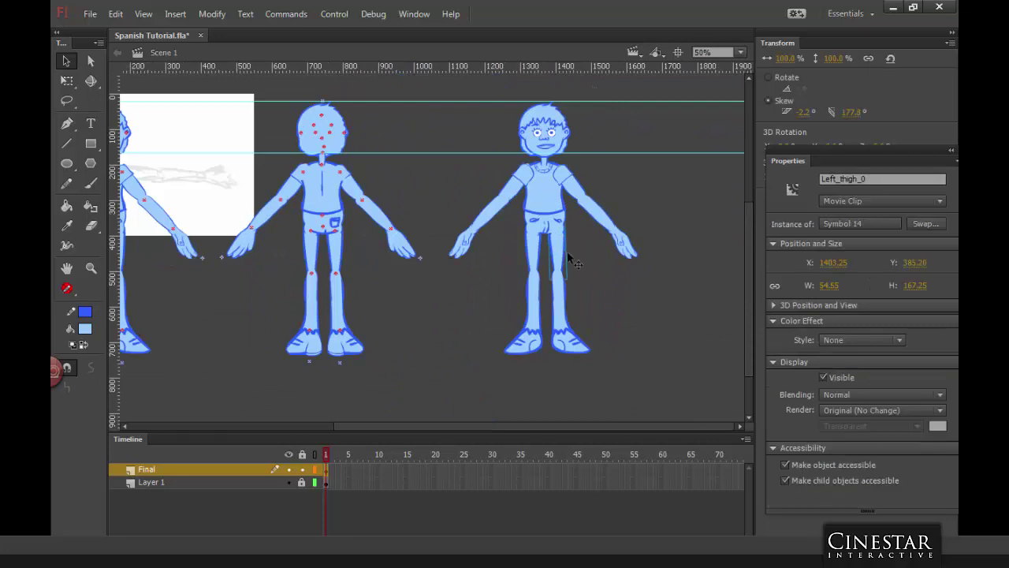
shift+click(562, 307)
shift+click(582, 342)
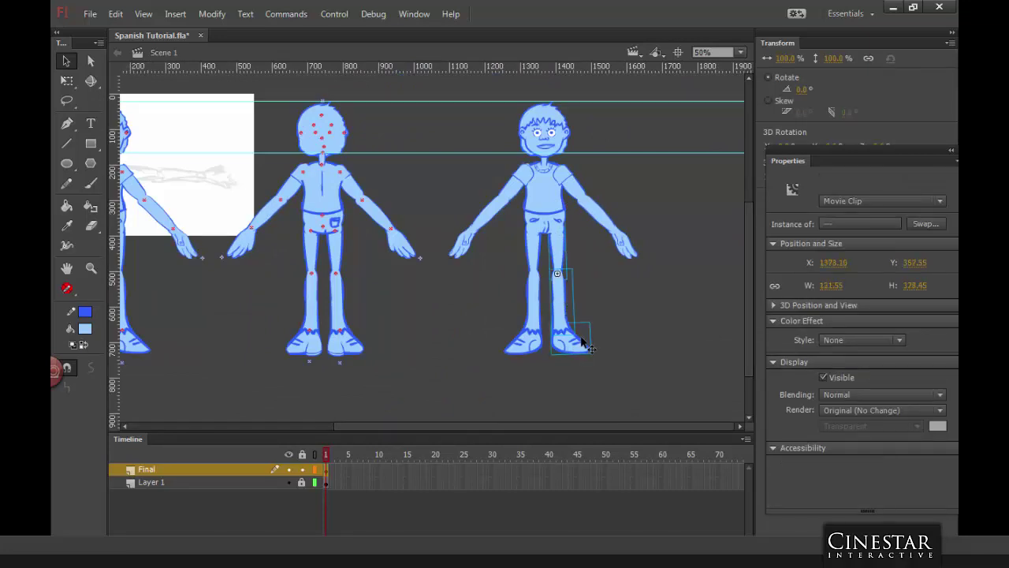
key(shift+Left)
key(shift+Left)
key(Right)
key(Right)
key(Right)
key(Right)
key(Right)
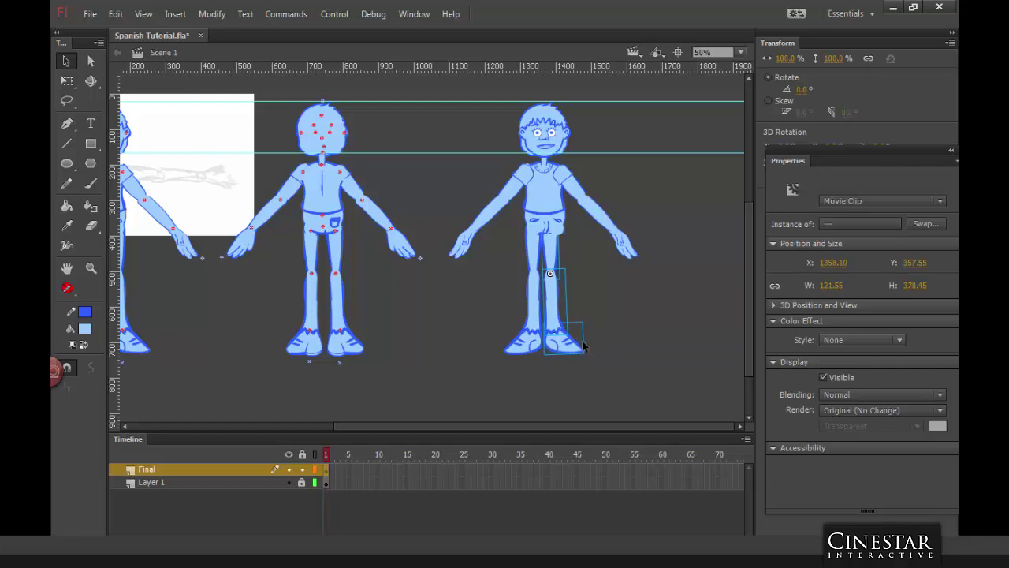
key(shift+Right)
key(shift+Right)
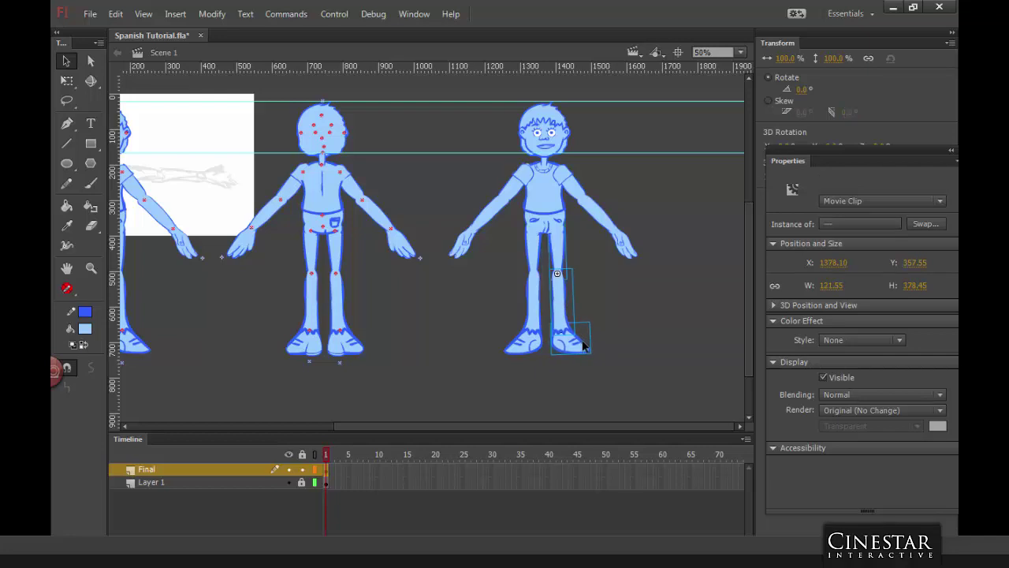
Step: Shift the copied puppet's right thigh, shin and foot inward to X 1265.55 and nudge the left leg slightly outward
click(544, 254)
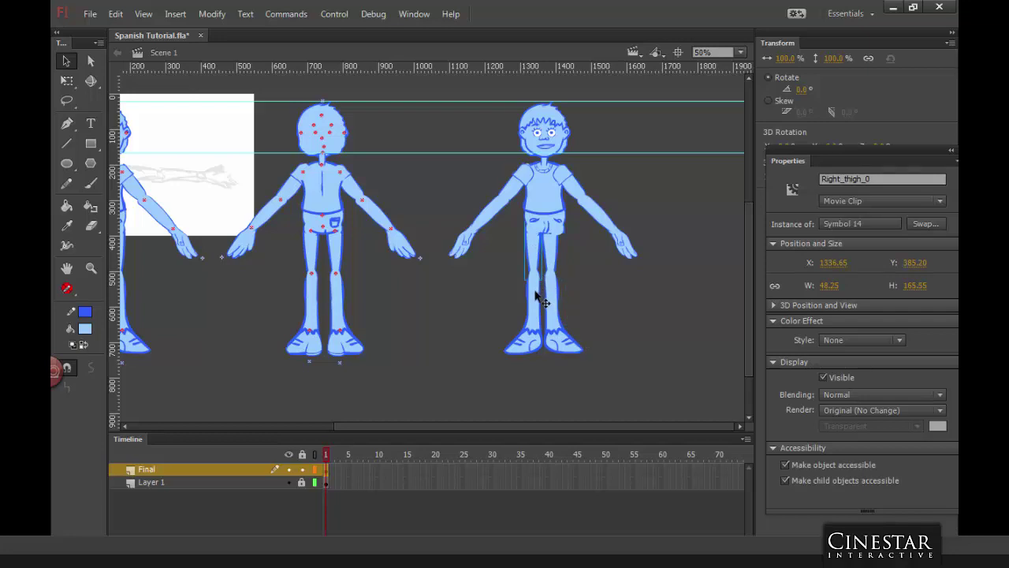
shift+click(541, 316)
shift+click(544, 341)
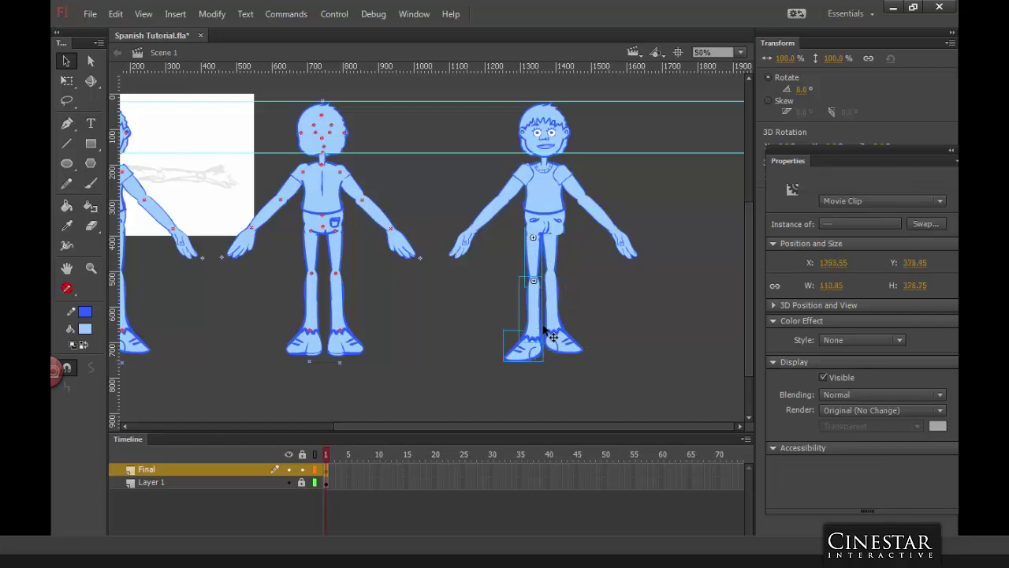
key(shift+Right)
key(shift+Right)
key(shift+Up)
key(shift+Up)
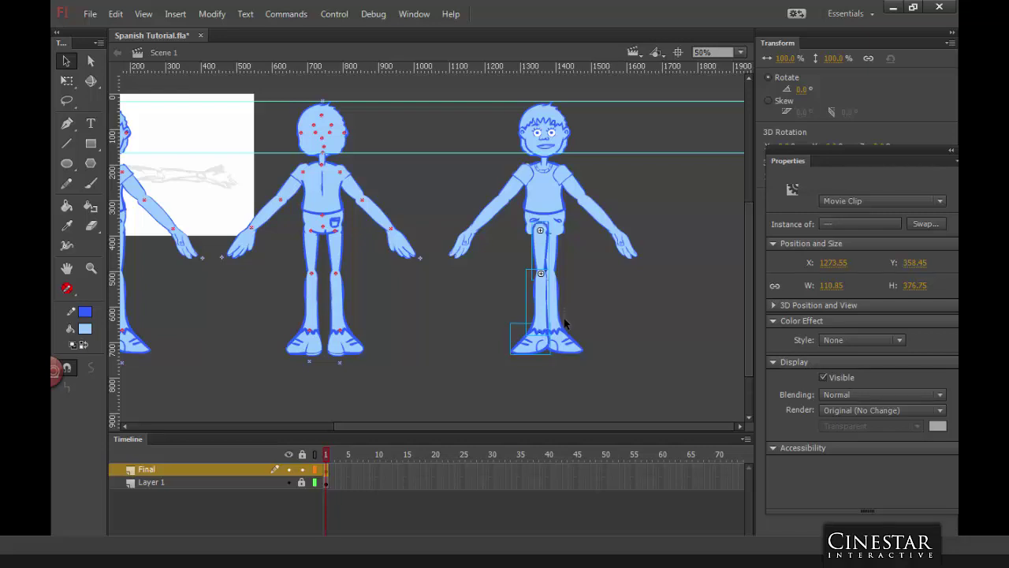
key(Left)
key(Left)
key(Left)
key(Left)
key(Left)
key(Left)
key(Left)
key(Left)
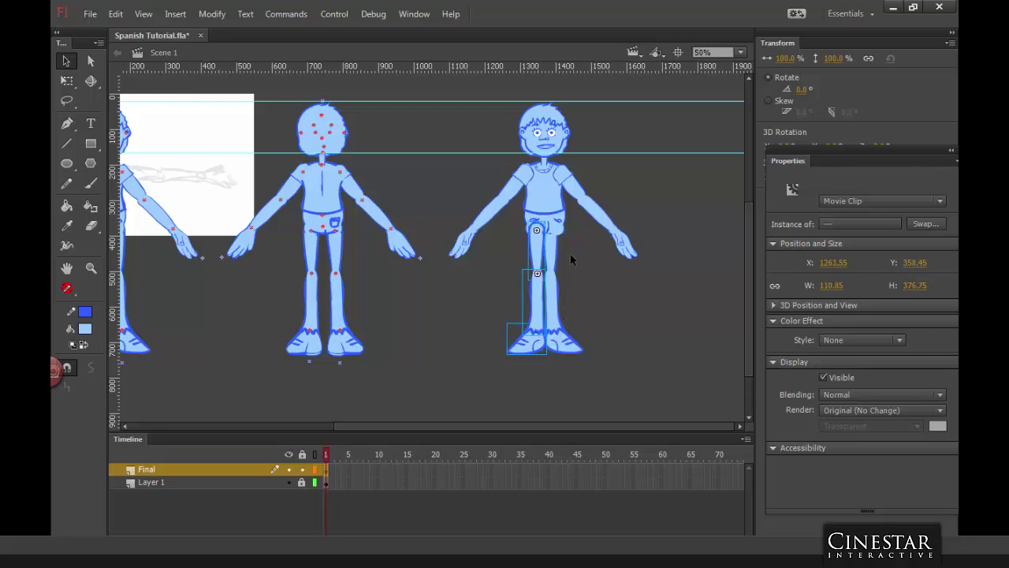
drag(569, 273, 573, 295)
click(491, 338)
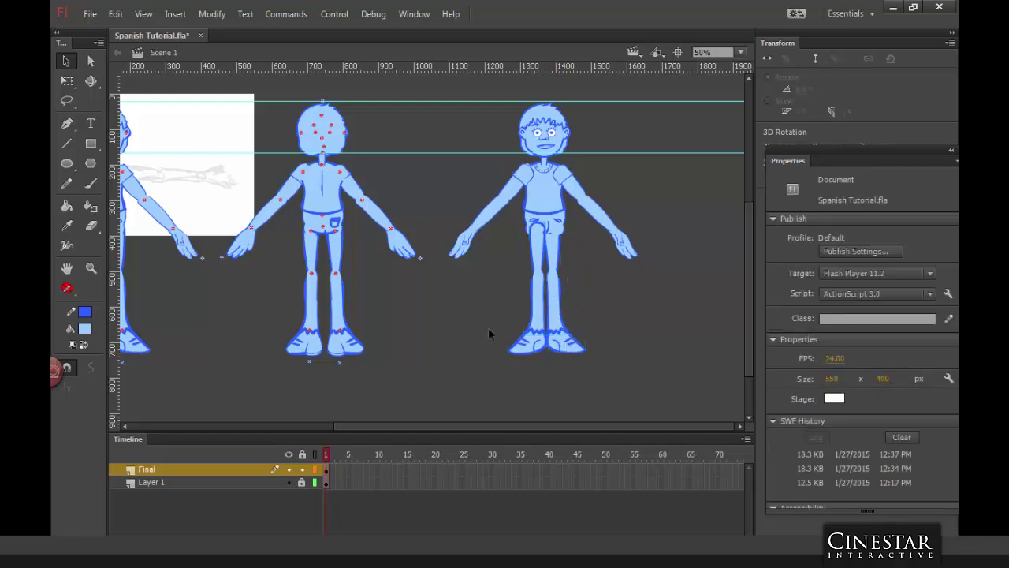
Step: Flip the copied puppet's whole right leg horizontally so its foot points the same way as the left one
drag(503, 250, 541, 365)
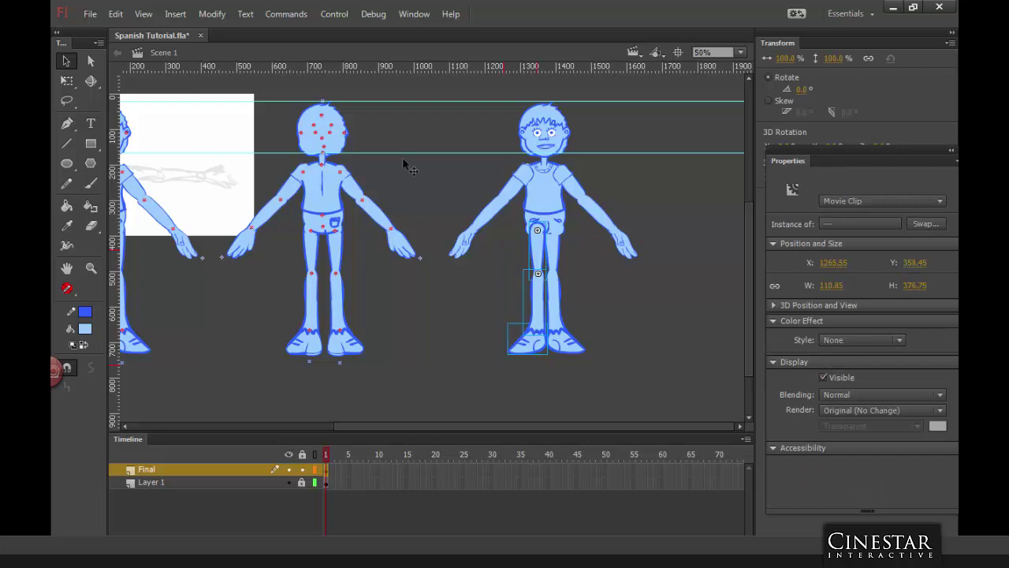
click(211, 14)
click(405, 283)
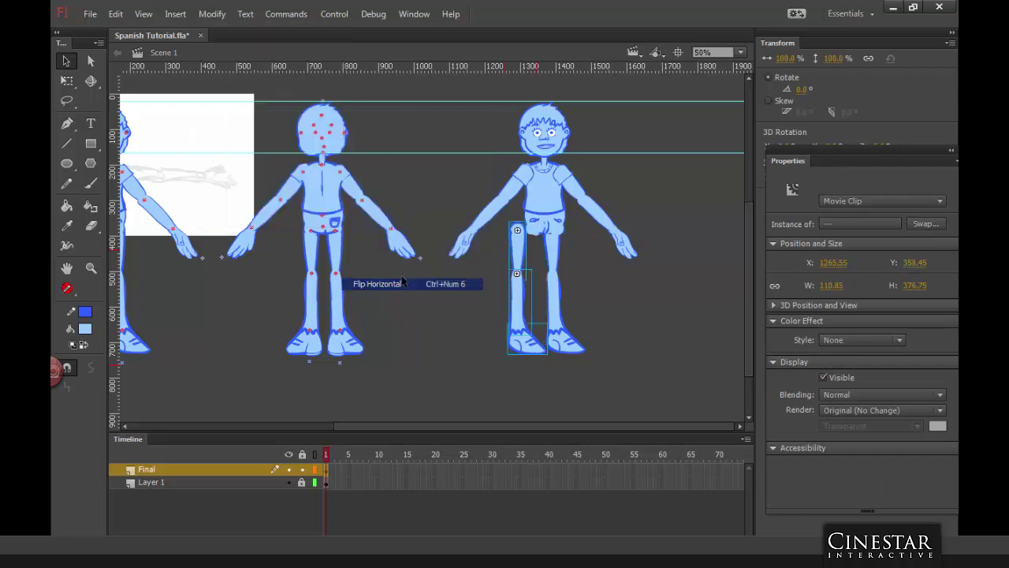
Step: Move the flipped right leg horizontally under the hips, close to the left leg, to X 1319.50
key(shift+Right)
key(shift+Right)
key(shift+Right)
key(shift+Right)
key(shift+Right)
key(shift+Right)
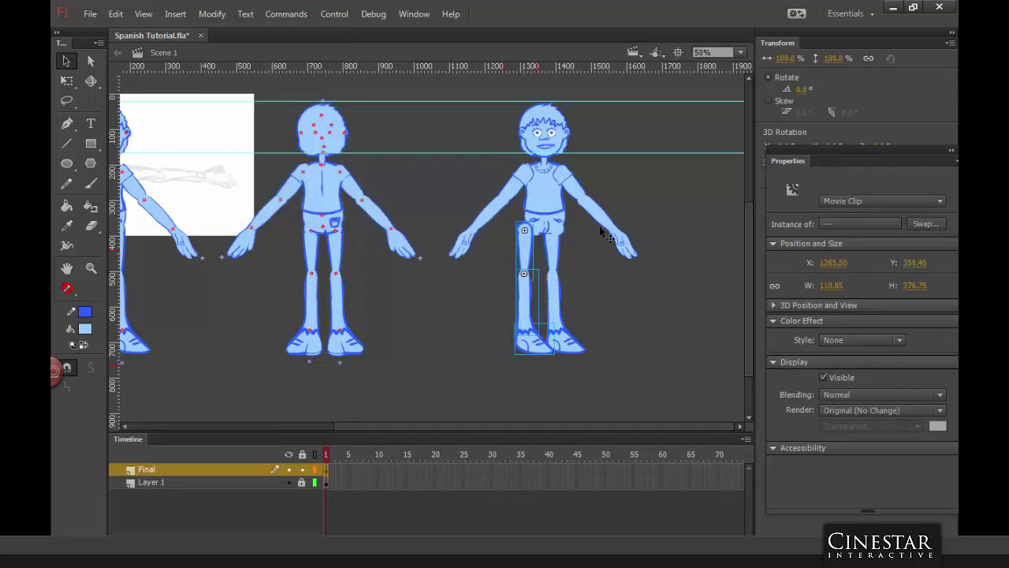
key(Left)
key(Left)
key(Left)
key(Left)
key(Left)
key(Left)
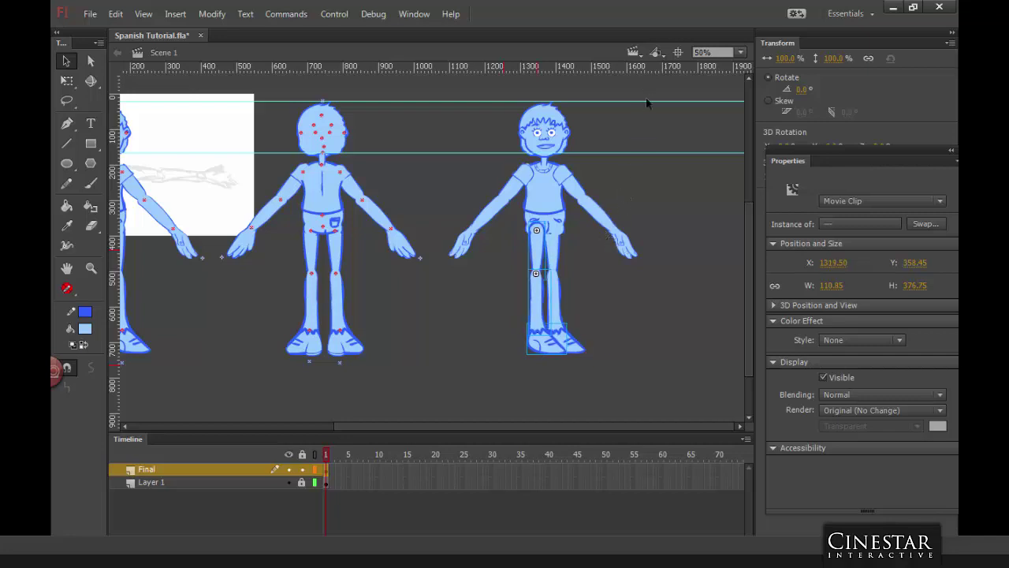
click(589, 278)
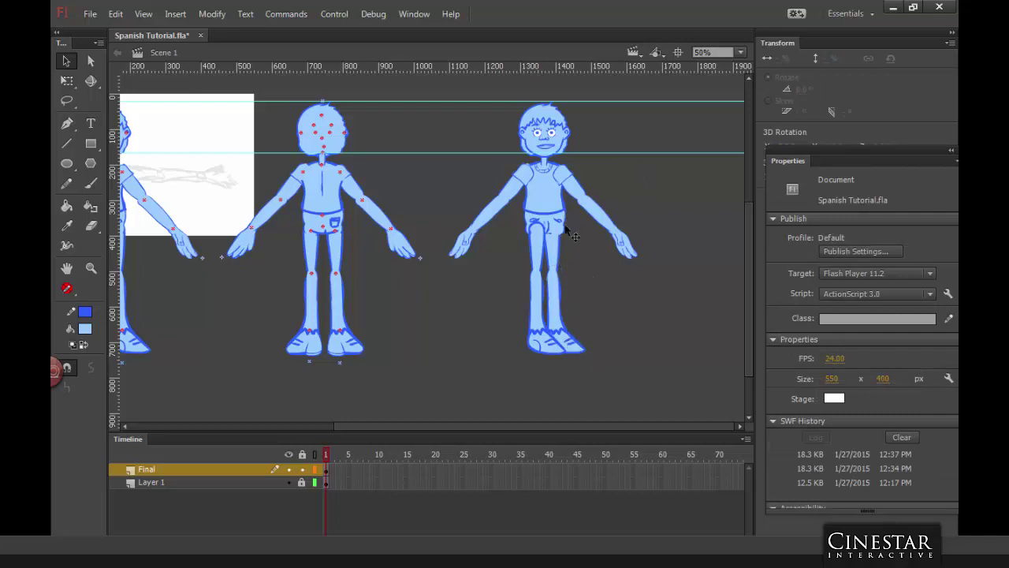
Step: Select the copied puppet's right upper arm, forearm and hand and shift them inward to X 1115.65
click(559, 222)
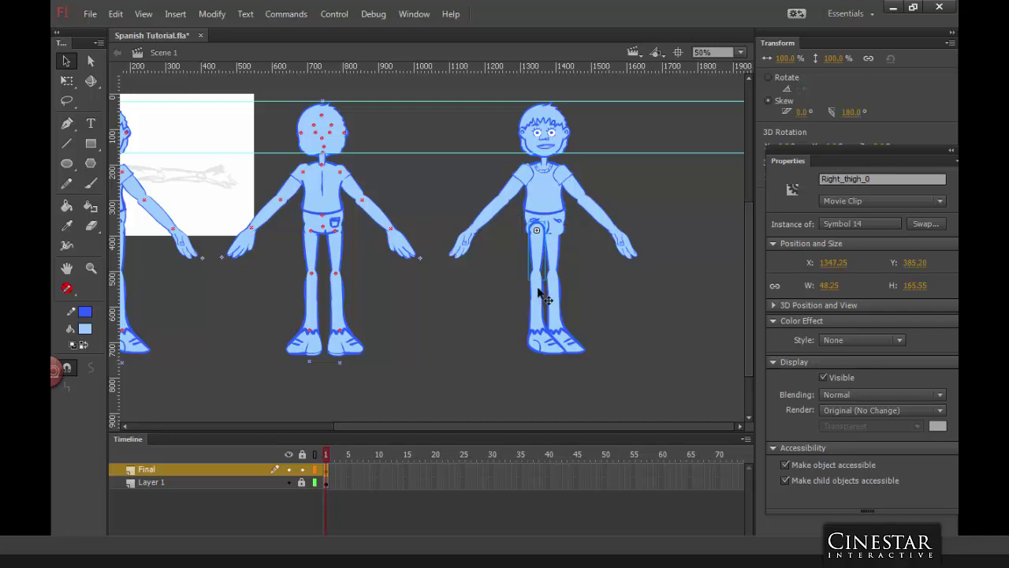
click(530, 204)
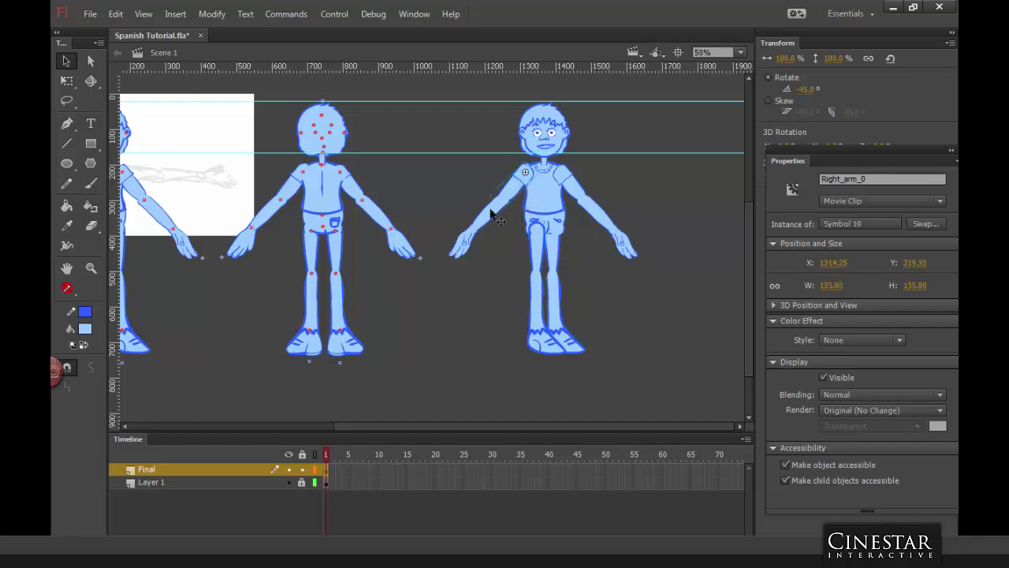
shift+click(467, 249)
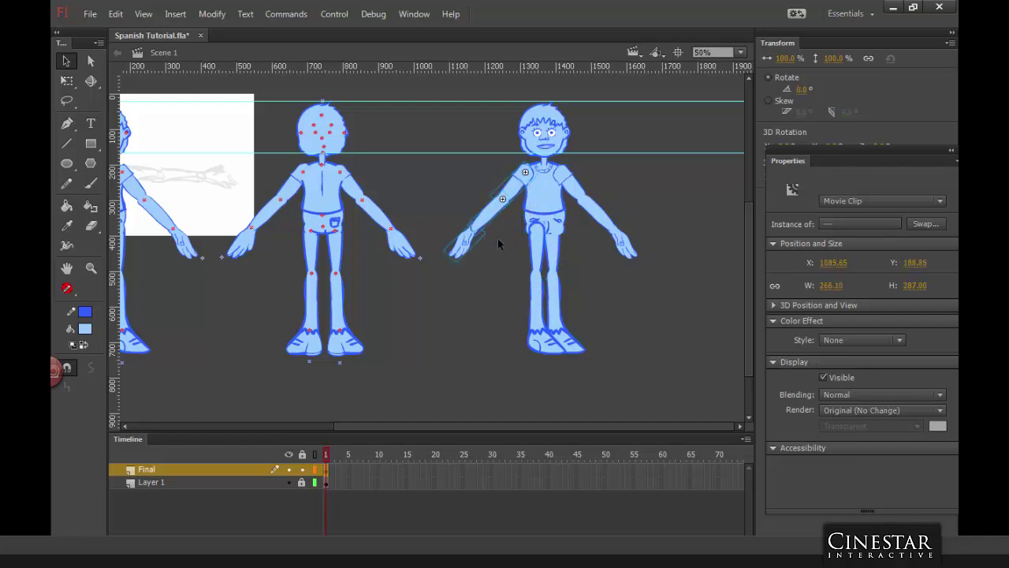
key(shift+Right)
key(shift+Right)
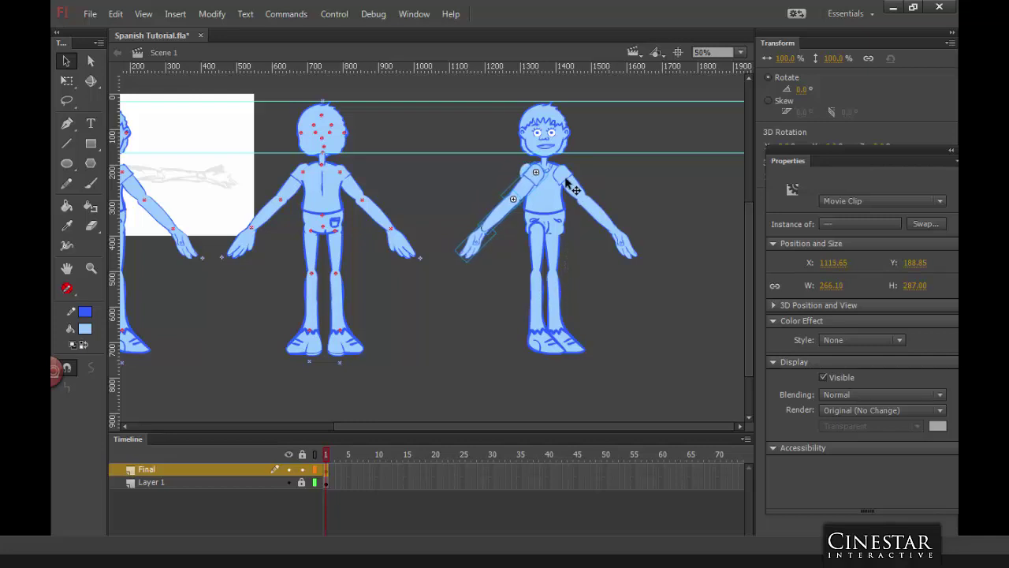
Step: Select the copied puppet's left upper arm, forearm and hand and shift them inward over the chest to X 1341.15
click(591, 200)
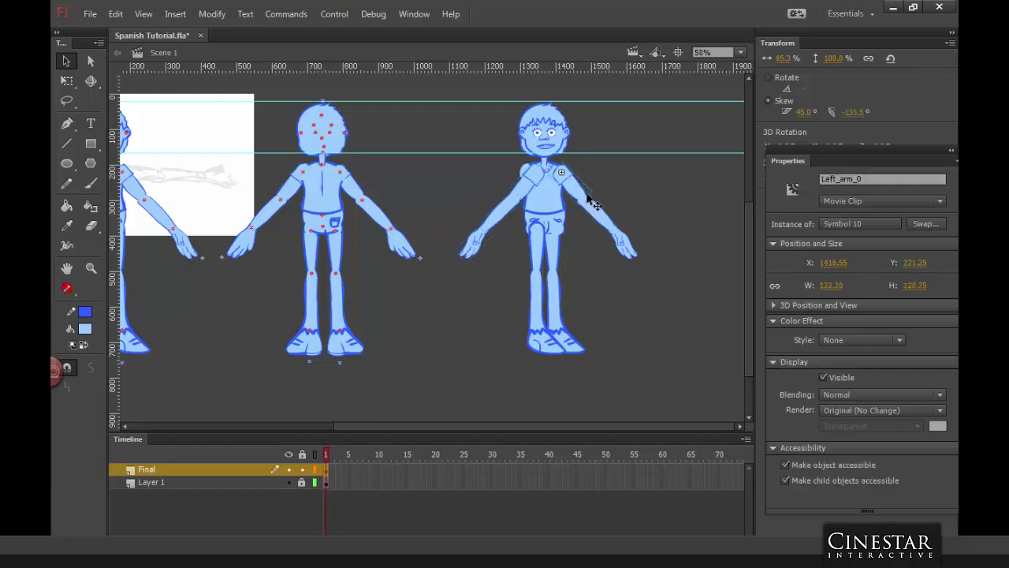
click(612, 227)
key(shift+Down)
shift+click(572, 187)
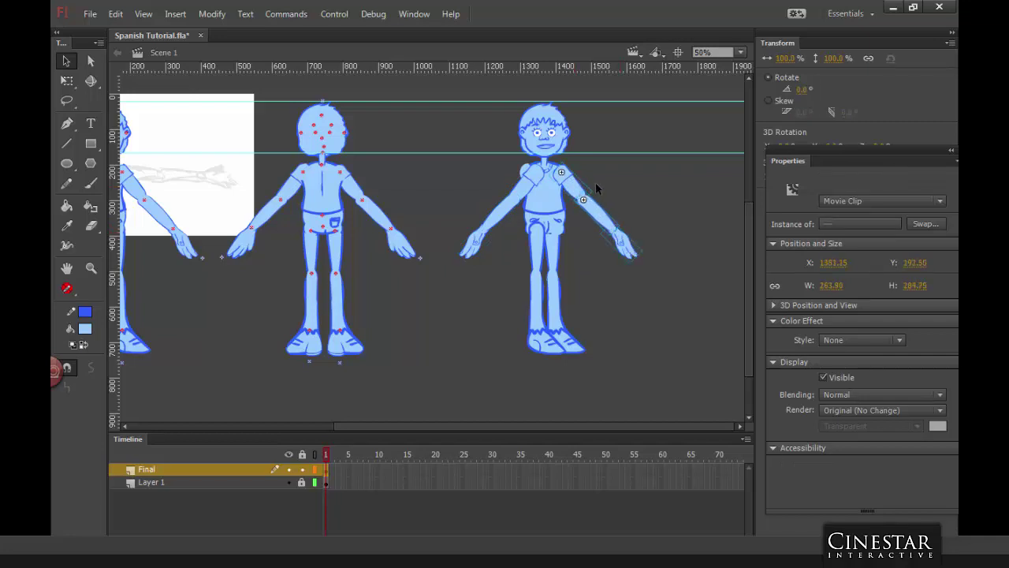
key(shift+Left)
key(shift+Left)
key(shift+Left)
key(shift+Left)
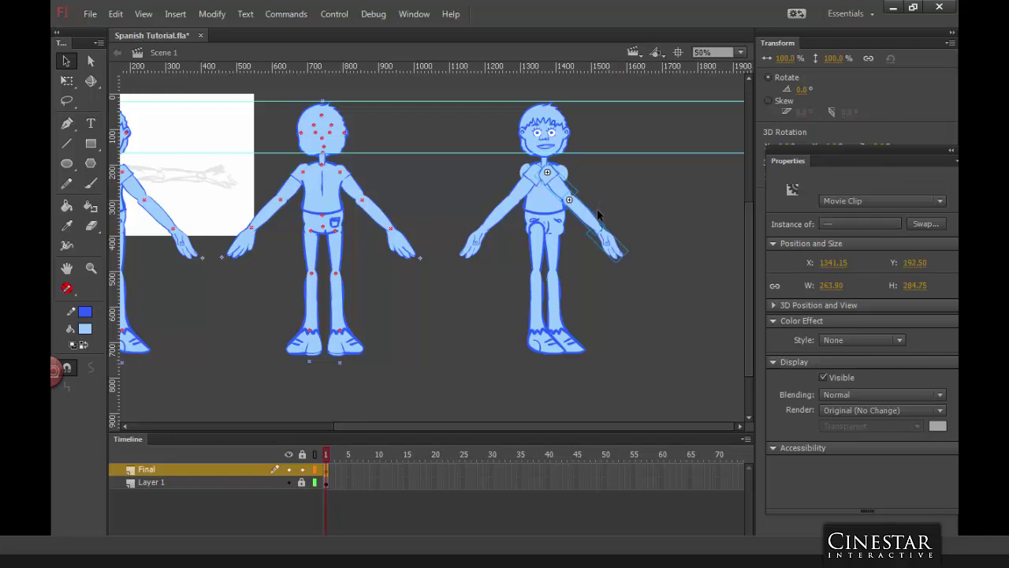
Step: Nudge the copied puppet's selected left arm back outward to X 1353.15 so its shoulder sits behind the shirt's edge
key(Right)
key(Right)
key(Right)
key(Right)
key(Right)
key(Right)
key(Right)
key(Right)
key(Right)
key(Right)
key(Right)
key(Right)
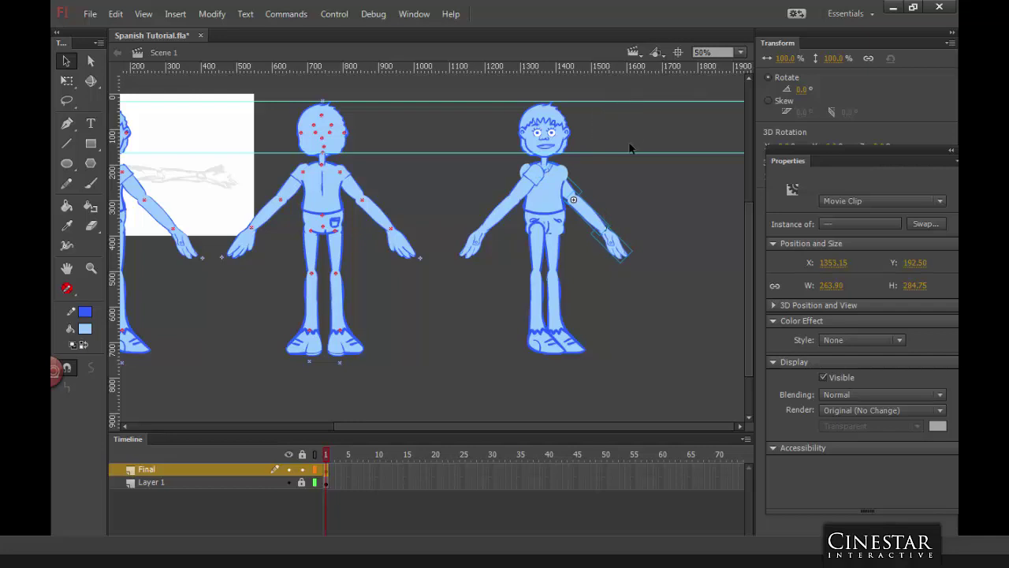
Step: Display the Final layer as outlines and move the copied puppet's left ear inward over the face to X 1399.80
click(562, 148)
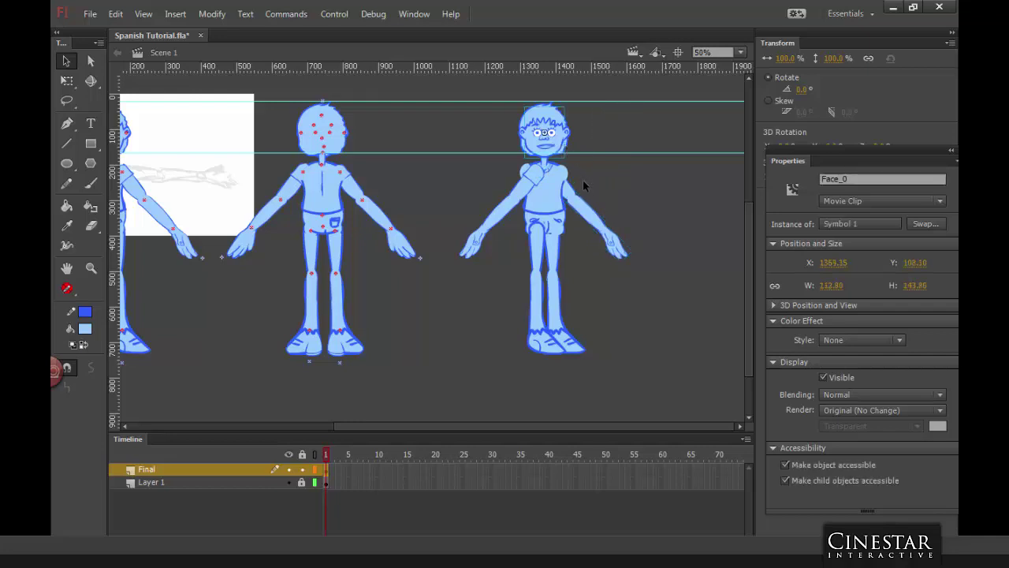
key(ctrl+=)
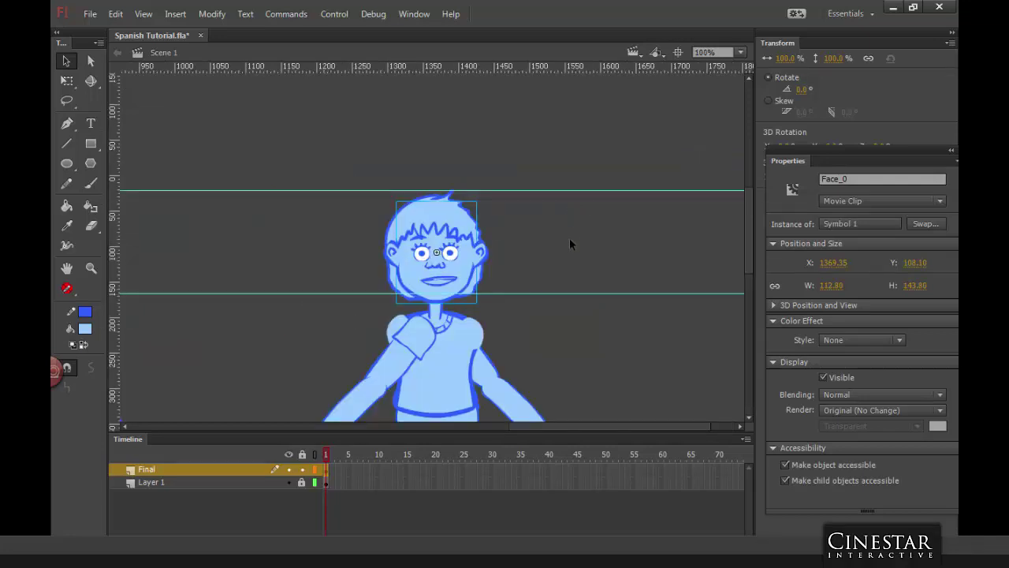
drag(570, 244, 568, 114)
key(ctrl+minus)
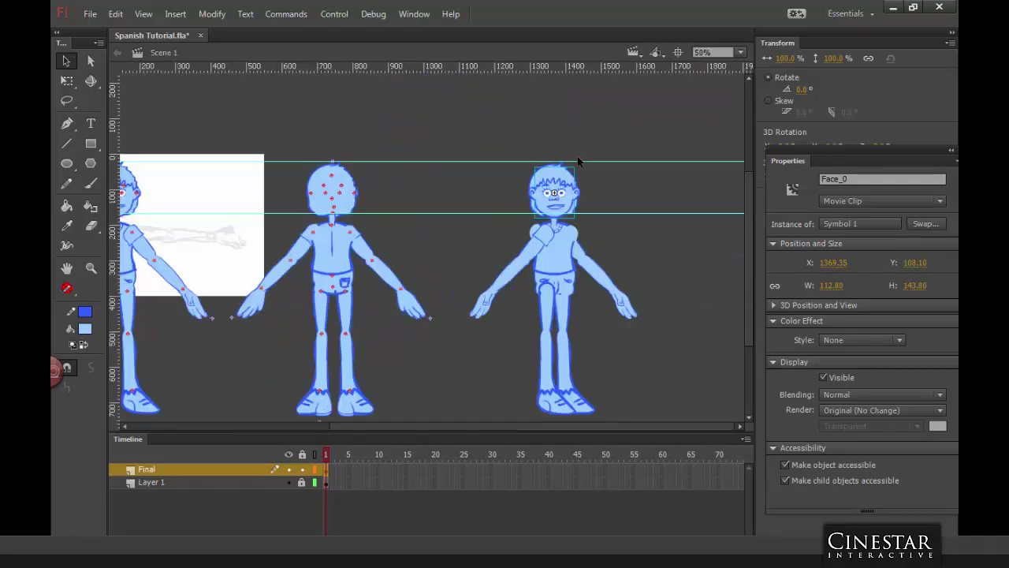
scroll(652, 247, down, 2)
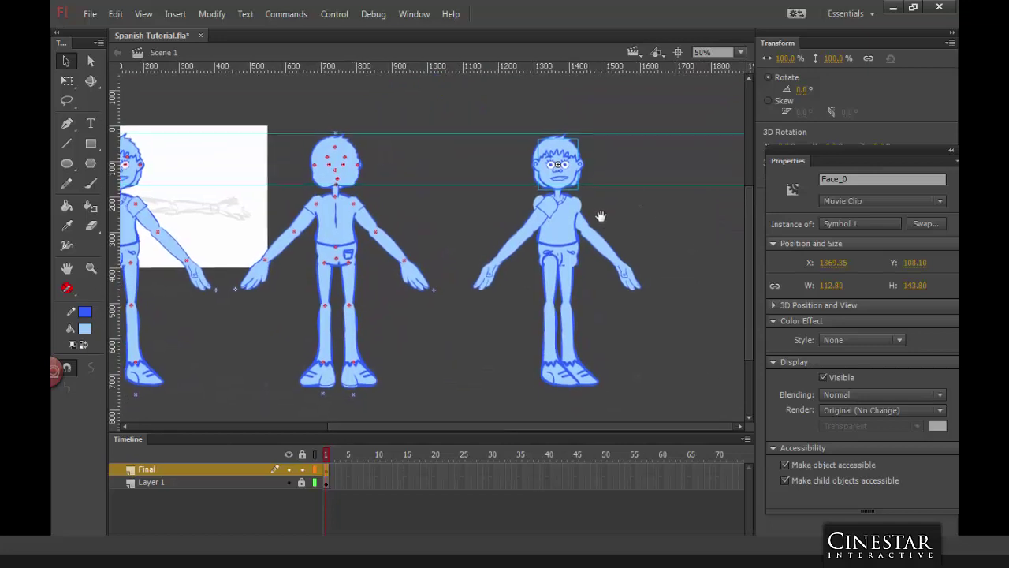
click(581, 167)
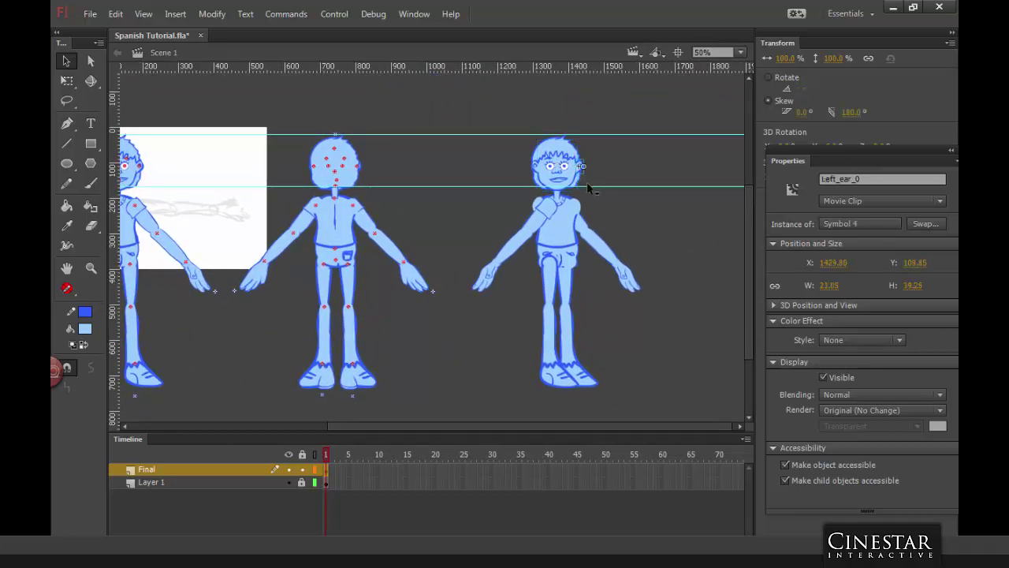
key(ctrl+equal)
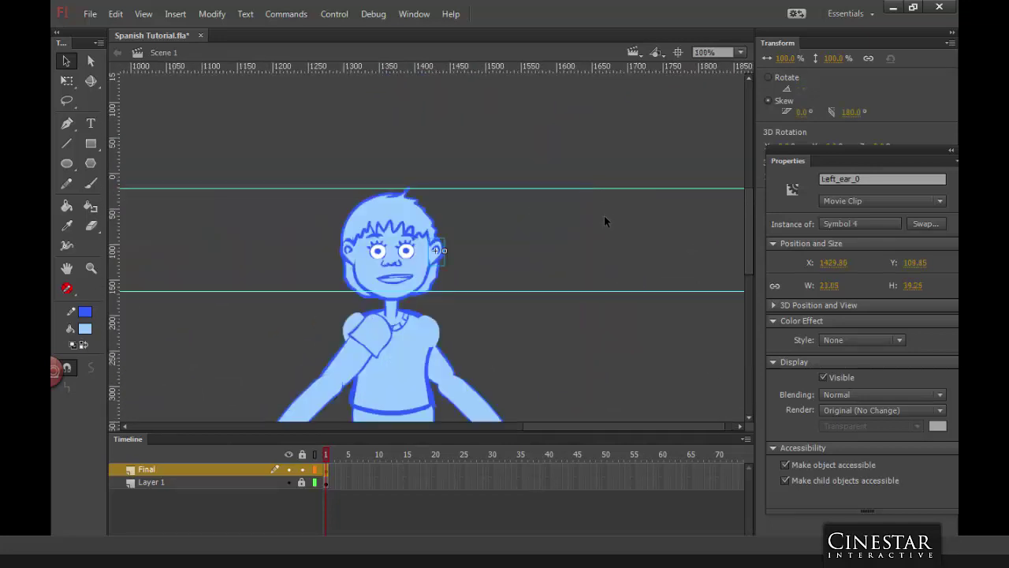
click(316, 470)
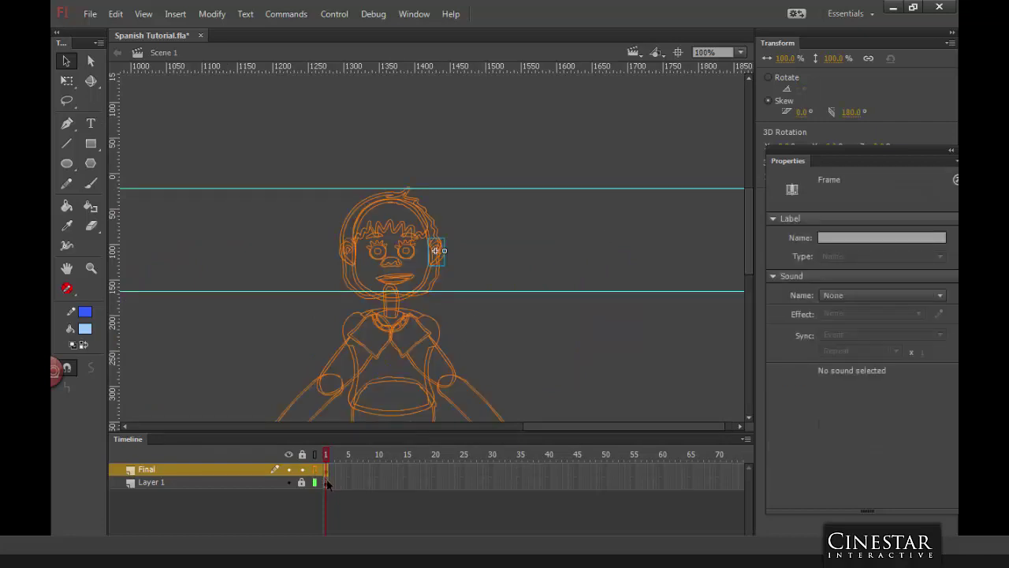
key(shift+Left)
key(shift+Left)
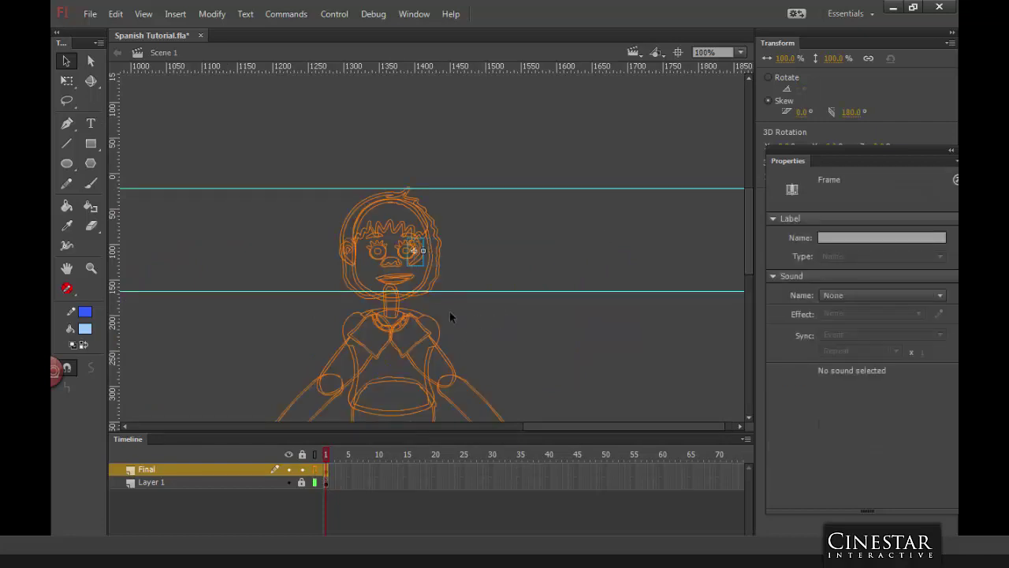
Step: Move the copied puppet's right ear inward onto the face to X 1328.00
click(350, 262)
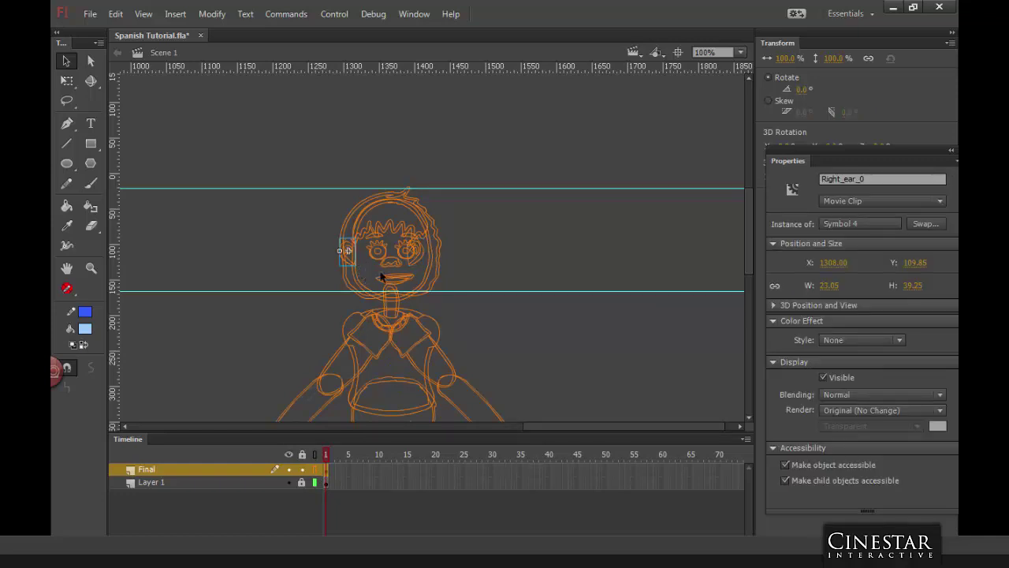
key(shift+Right)
key(shift+Right)
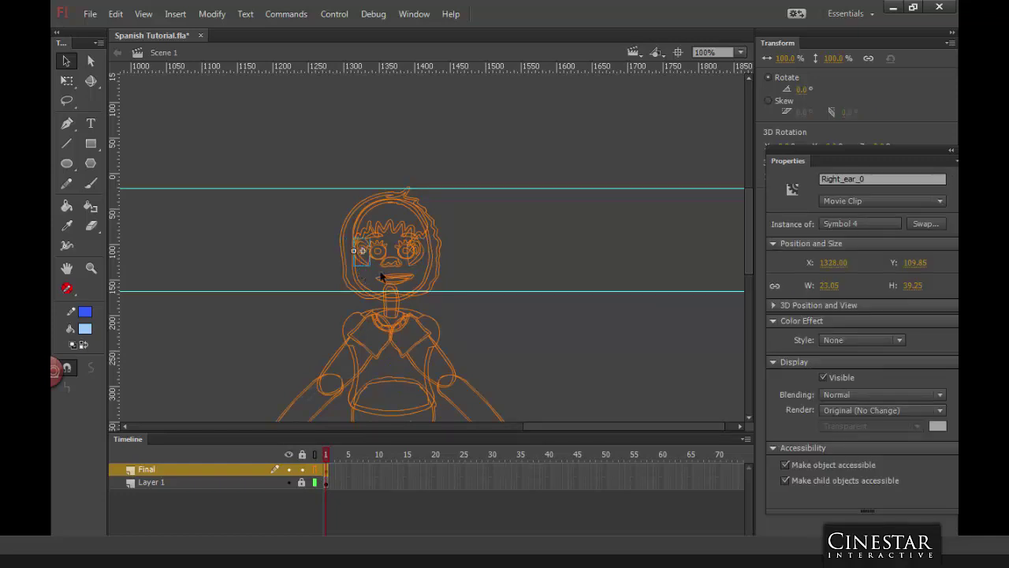
Step: Select the nose, mouth and both eyes and shift them together 10 pixels toward the side the head is turning to
click(394, 262)
shift+click(408, 280)
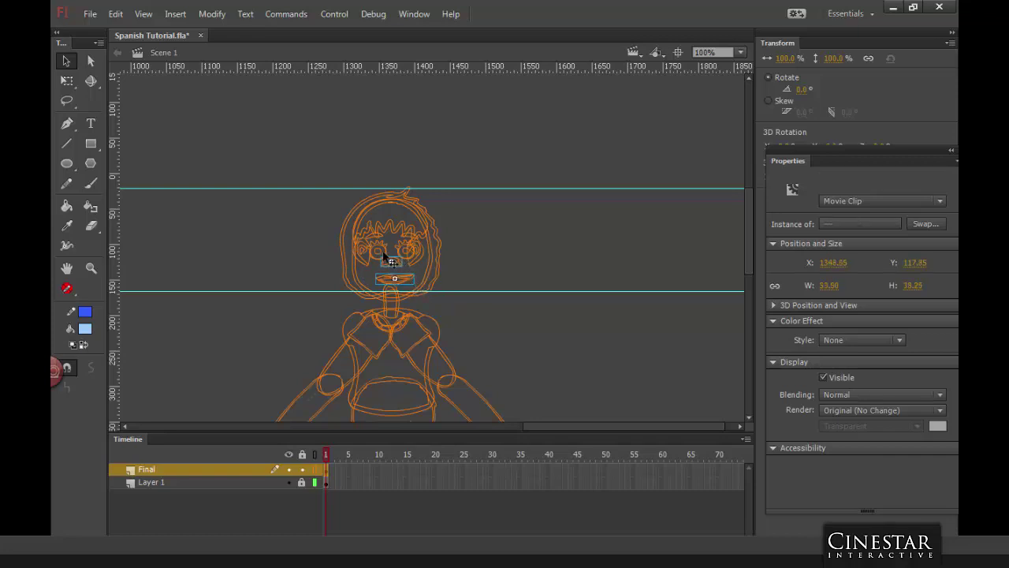
shift+click(378, 251)
shift+click(406, 253)
key(shift+Right)
click(425, 277)
Step: Shift the nose, eyes and mouth individually farther in the turning direction, with the nose at X 1395.50, and restore the Final layer's filled display
click(402, 261)
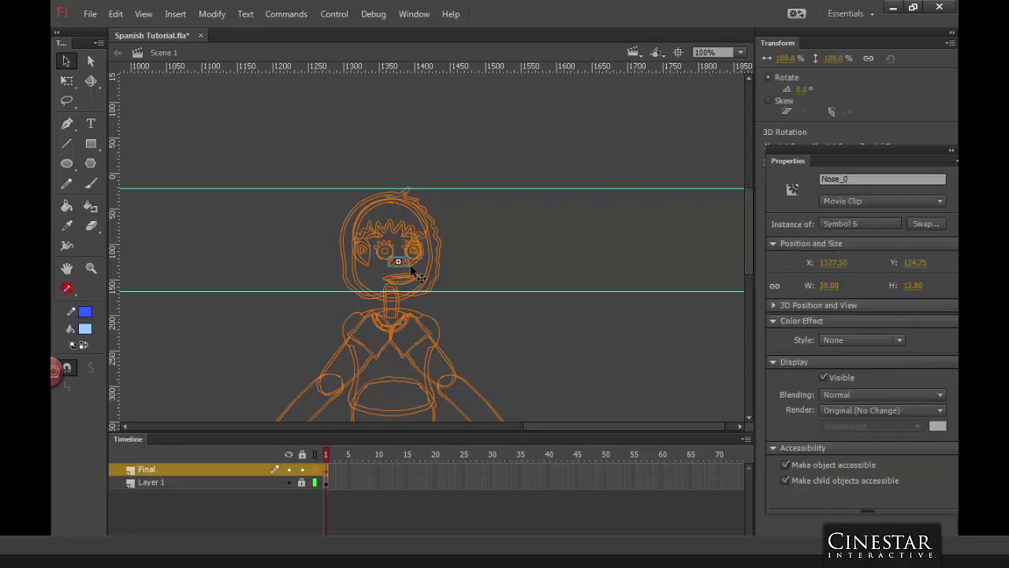
click(470, 235)
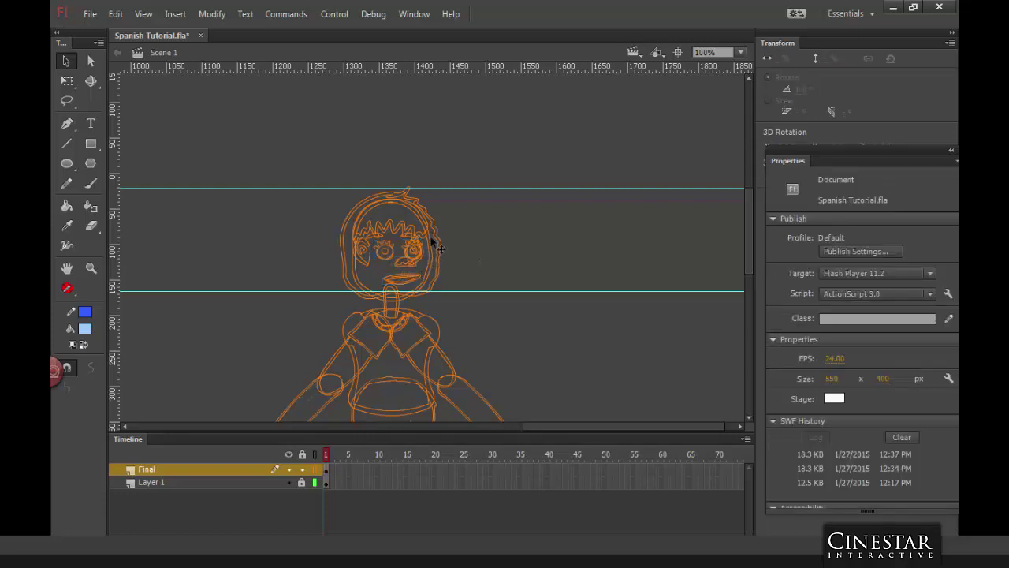
click(431, 252)
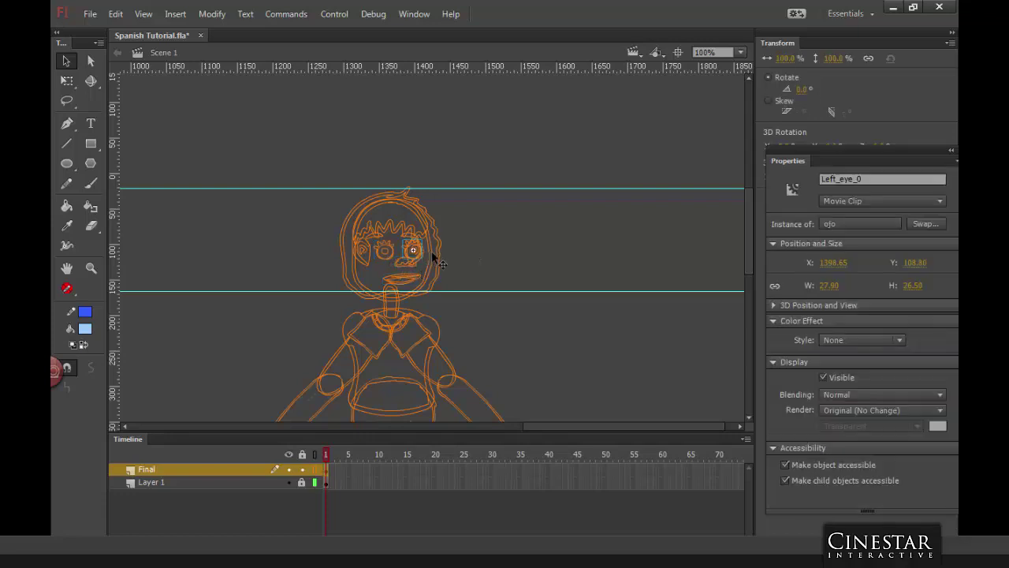
click(390, 252)
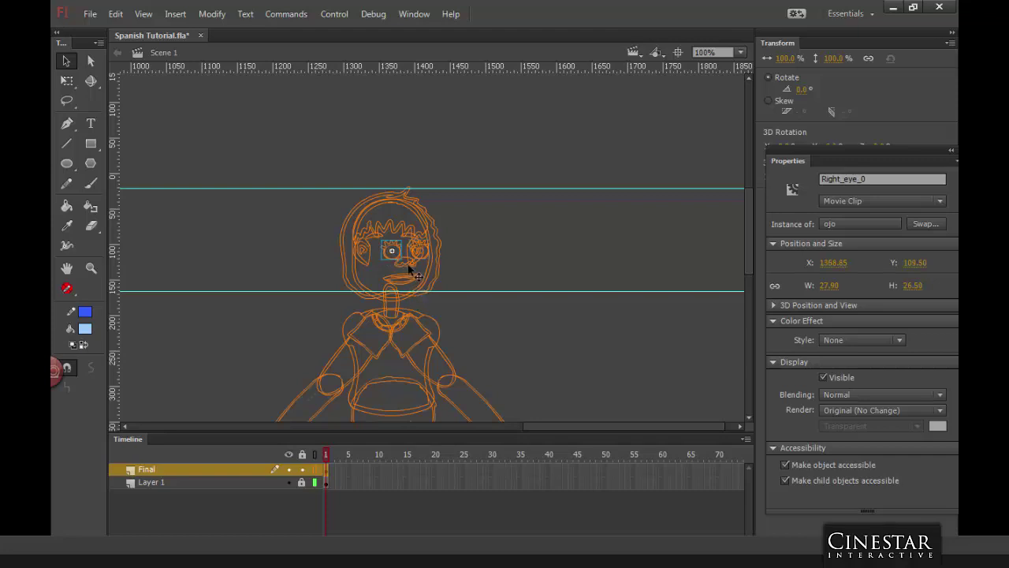
click(410, 265)
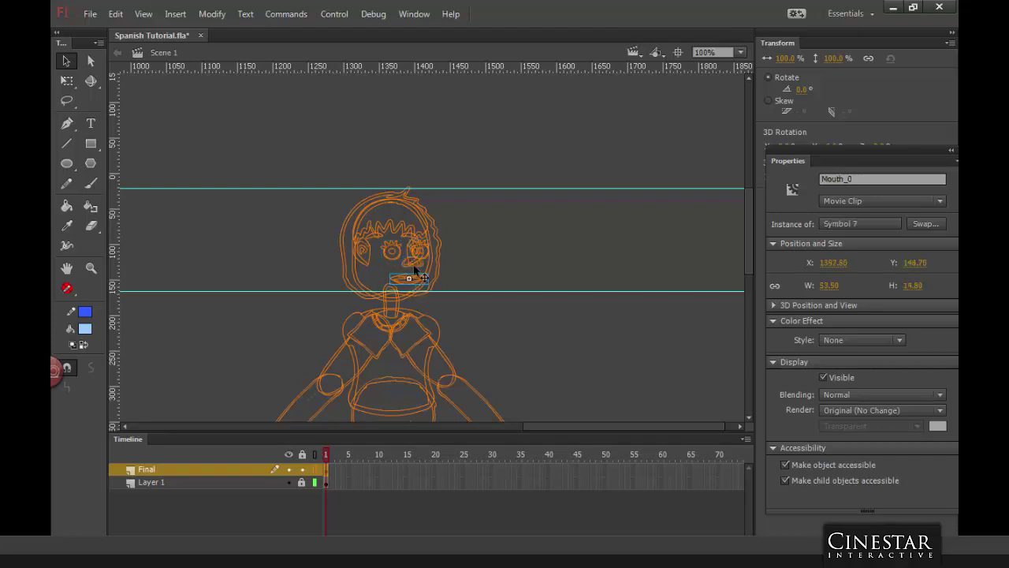
key(Left)
key(Left)
click(317, 471)
click(499, 228)
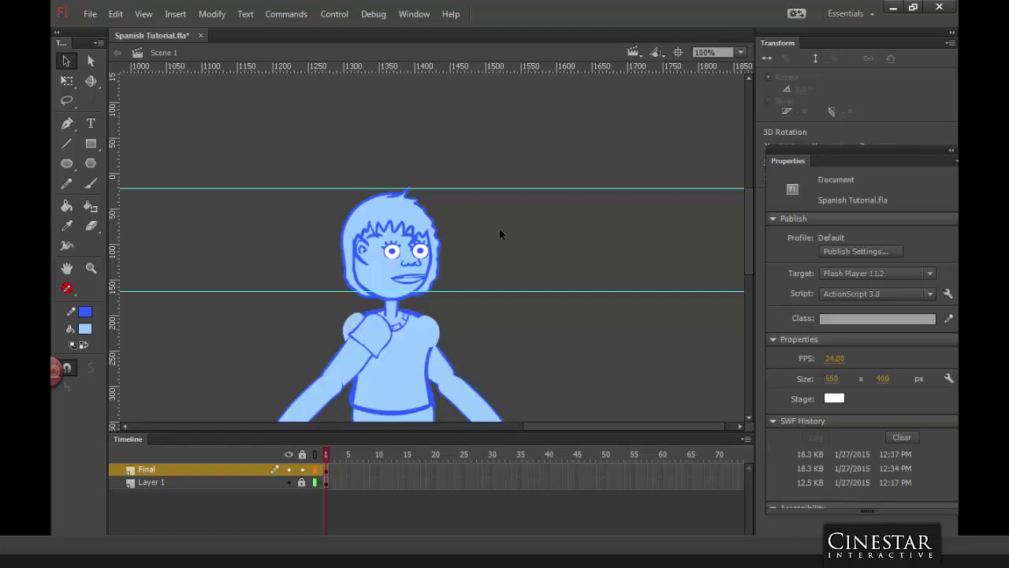
Step: Move the left eyebrow outward above the left eye to X 1405.75 and fine-tune the left eye's position
click(411, 241)
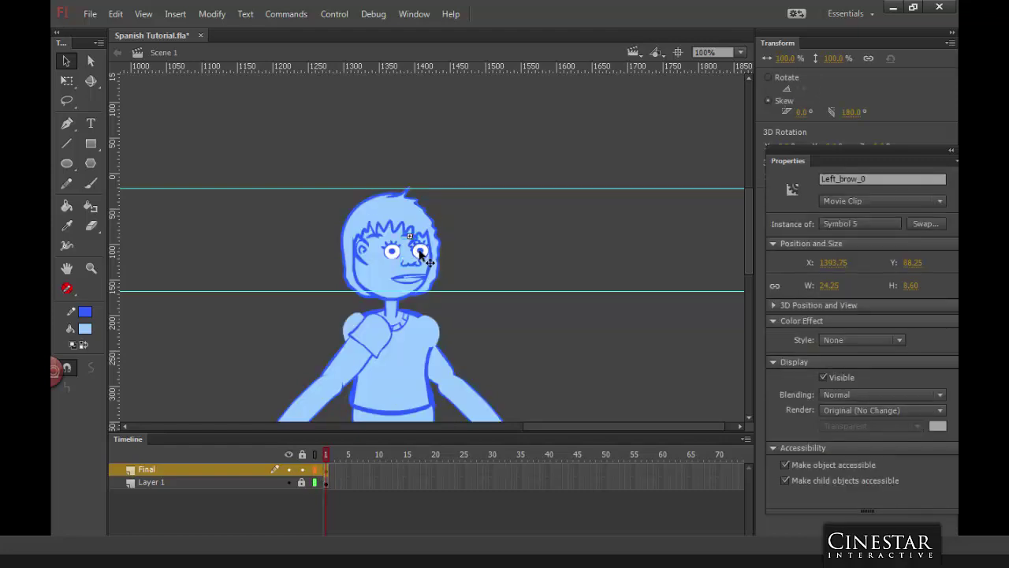
key(Right)
key(Right)
key(Right)
key(Right)
key(Right)
key(Right)
key(Right)
key(Right)
key(Right)
key(Right)
key(Right)
mouse_move(419, 251)
mouse_down()
mouse_move(440, 267)
mouse_move(418, 256)
mouse_up()
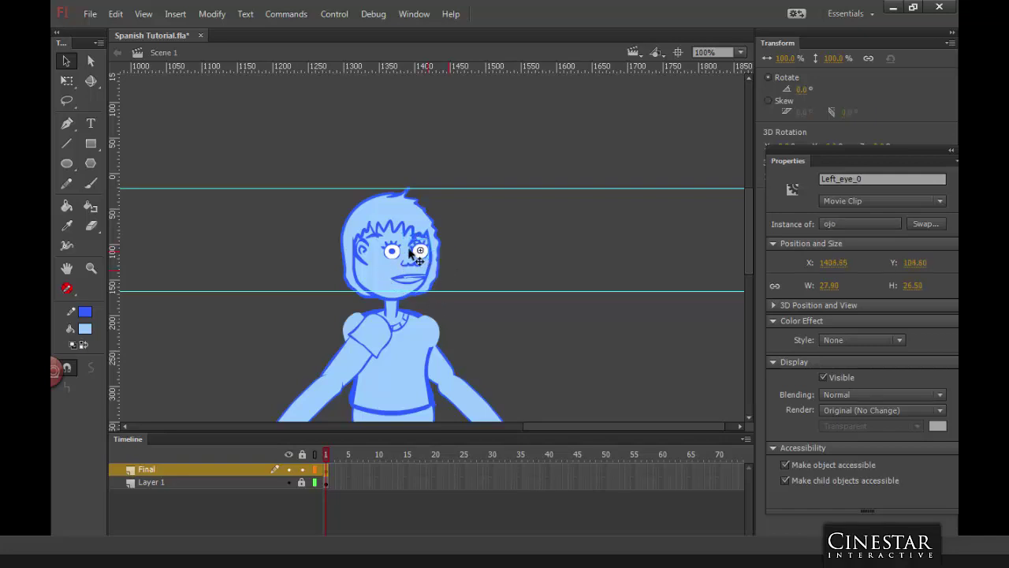
Step: Scale the left eye down proportionally with Free Transform so it is smaller than the right eye
click(427, 274)
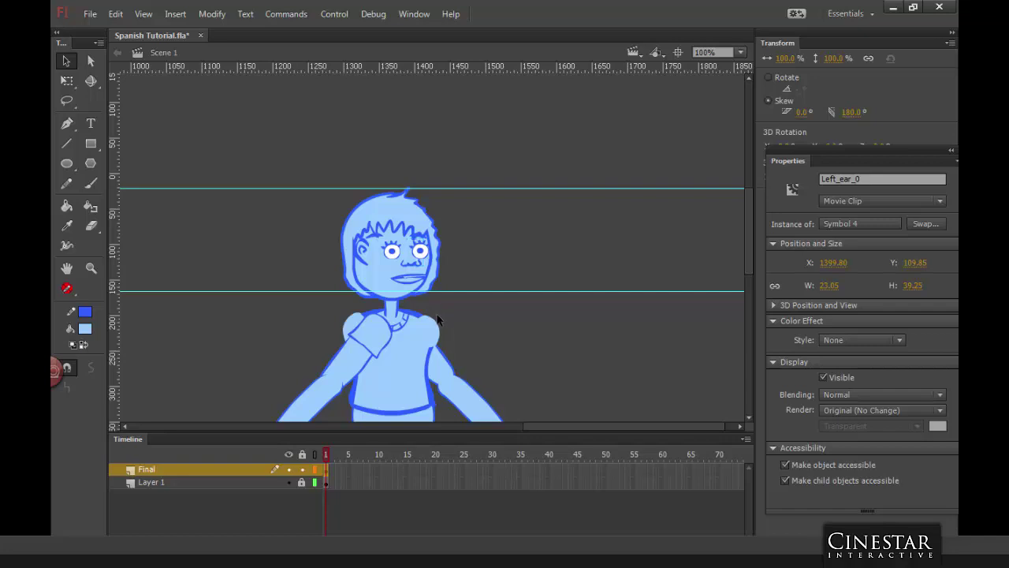
click(463, 241)
click(419, 267)
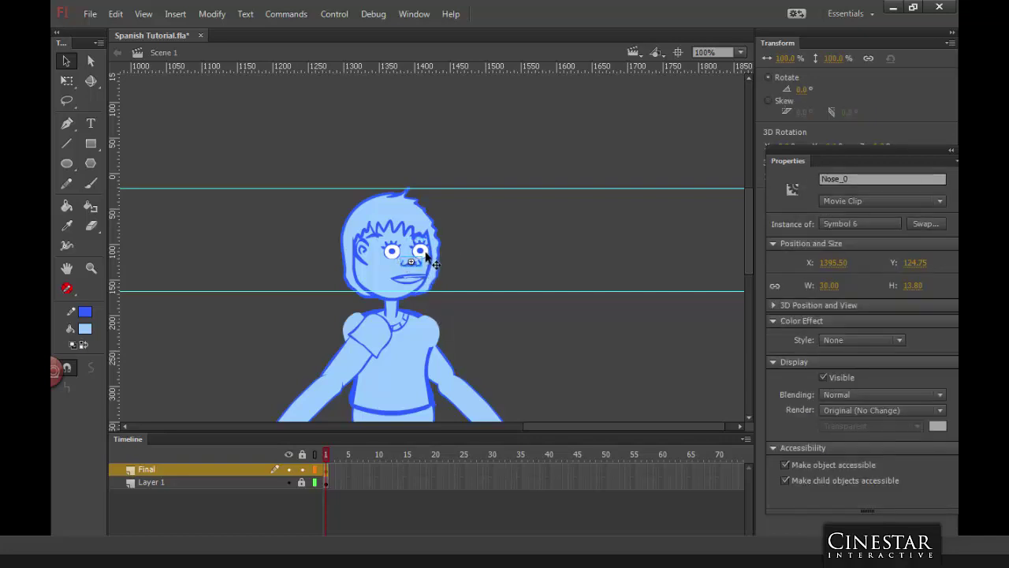
click(420, 251)
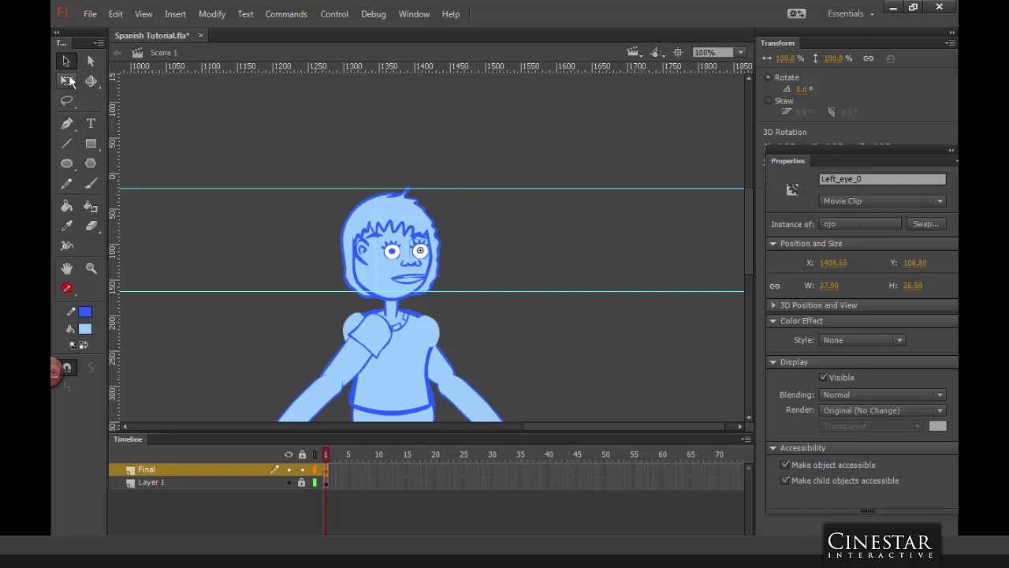
key(q)
drag(430, 238, 425, 236)
key(ctrl+equal)
key(ctrl+equal)
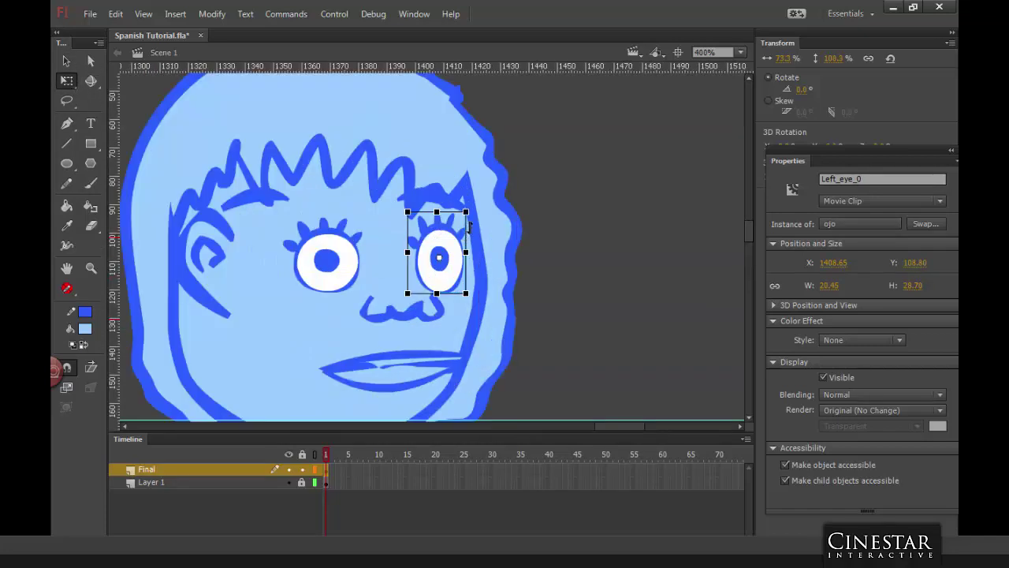
key(ctrl+z)
drag(471, 218, 445, 252)
Step: Nudge the right eye to about X 1369.80 and the nose to X 1395.25
click(354, 270)
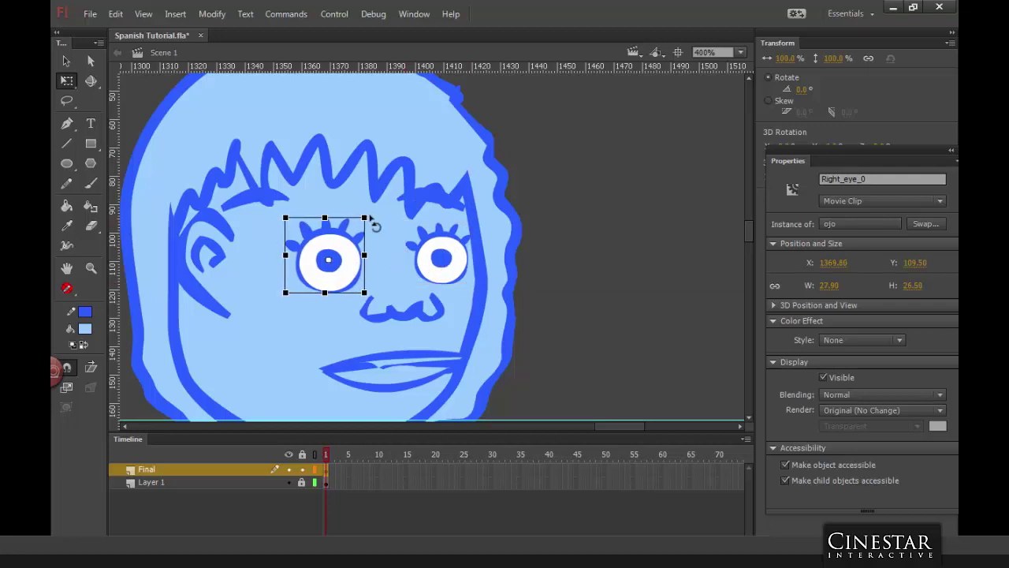
click(418, 314)
drag(432, 305, 431, 305)
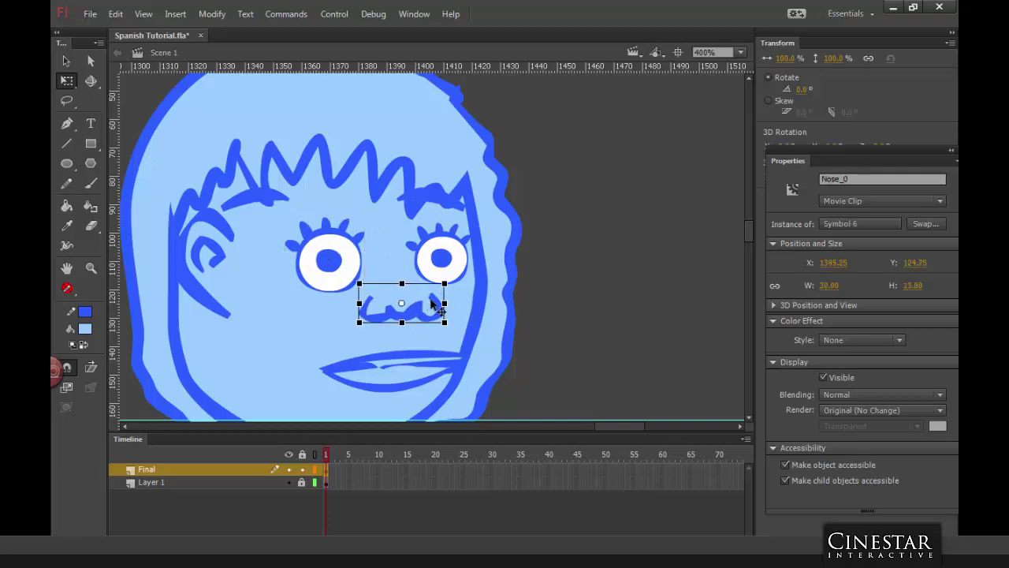
Step: Move the right eyebrow over the right eye to X 1363.25
click(446, 199)
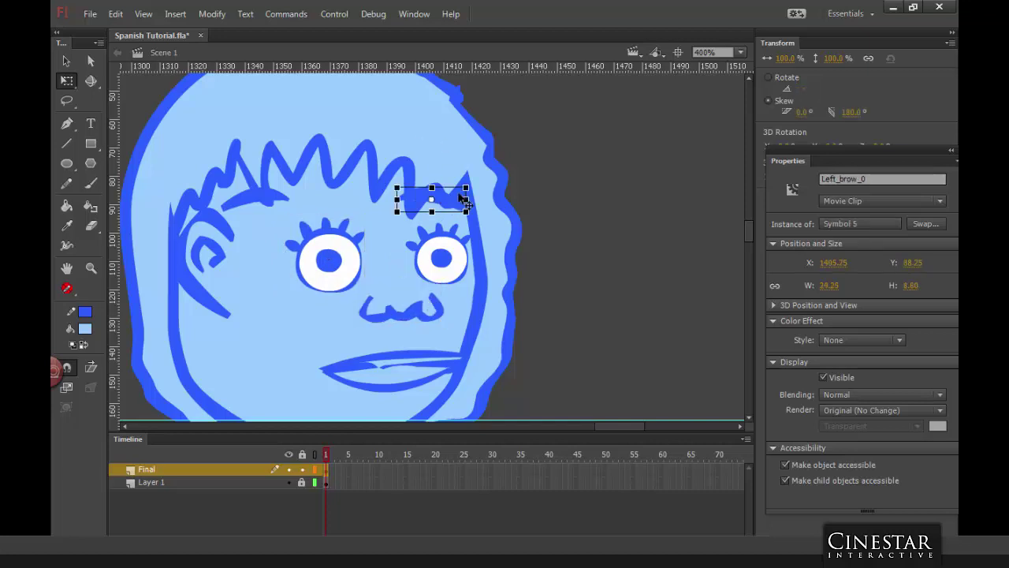
click(288, 198)
key(Right)
key(Right)
key(Right)
key(Right)
key(Right)
key(Right)
key(Right)
key(Right)
key(Right)
key(Right)
key(Right)
key(Right)
key(Right)
key(Right)
key(Right)
key(Right)
key(Right)
key(Right)
key(Right)
key(Right)
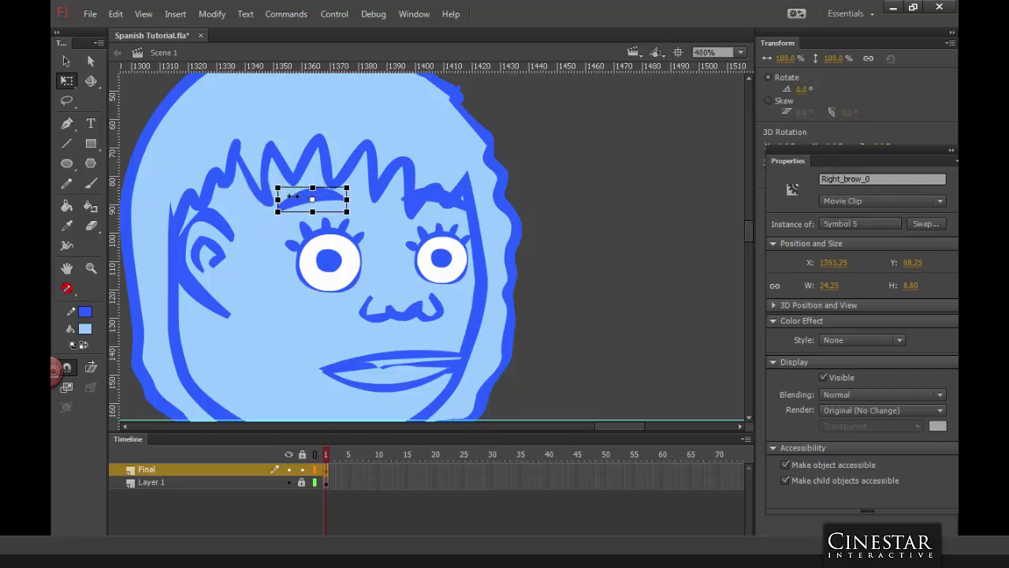
Step: Nudge the right ear slightly to X 1327.75 and check the turned head against the body
click(219, 309)
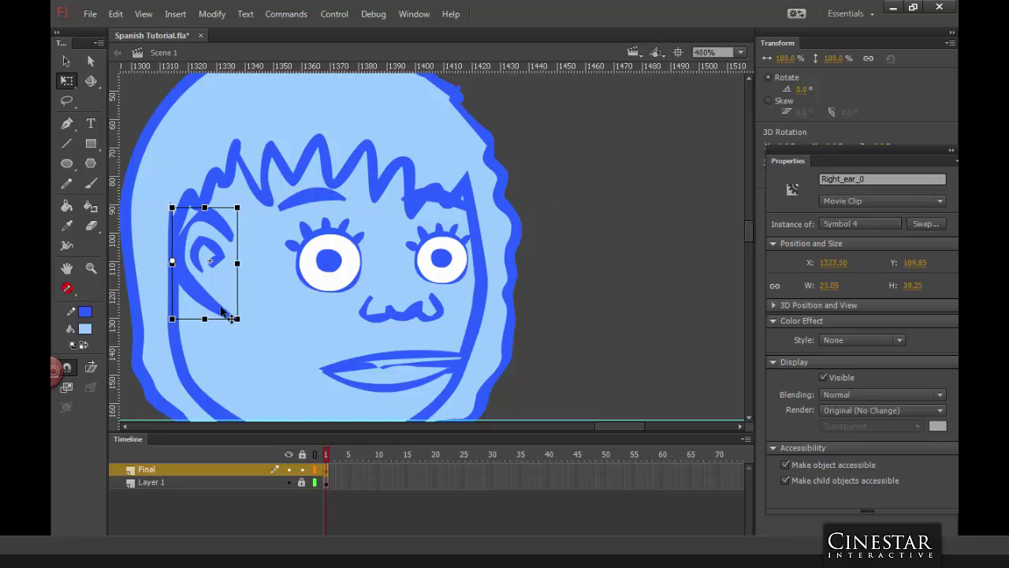
key(ctrl+minus)
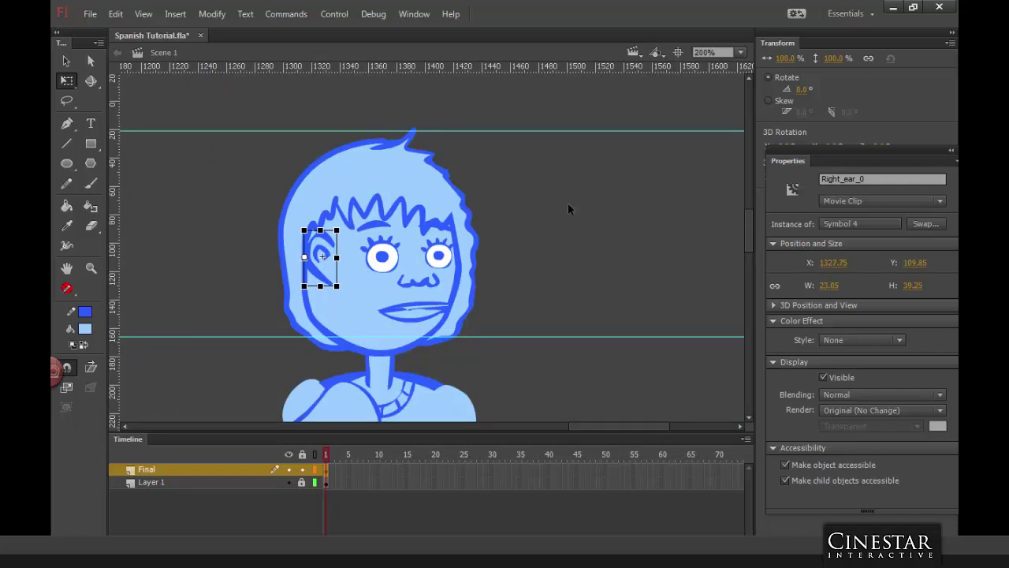
key(ctrl+minus)
drag(581, 329, 547, 263)
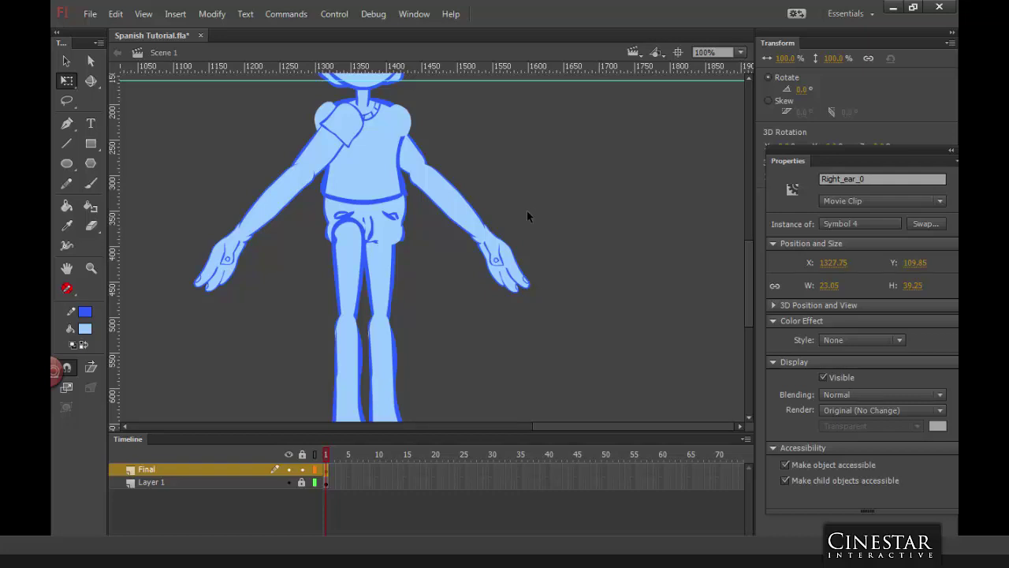
drag(541, 155, 531, 242)
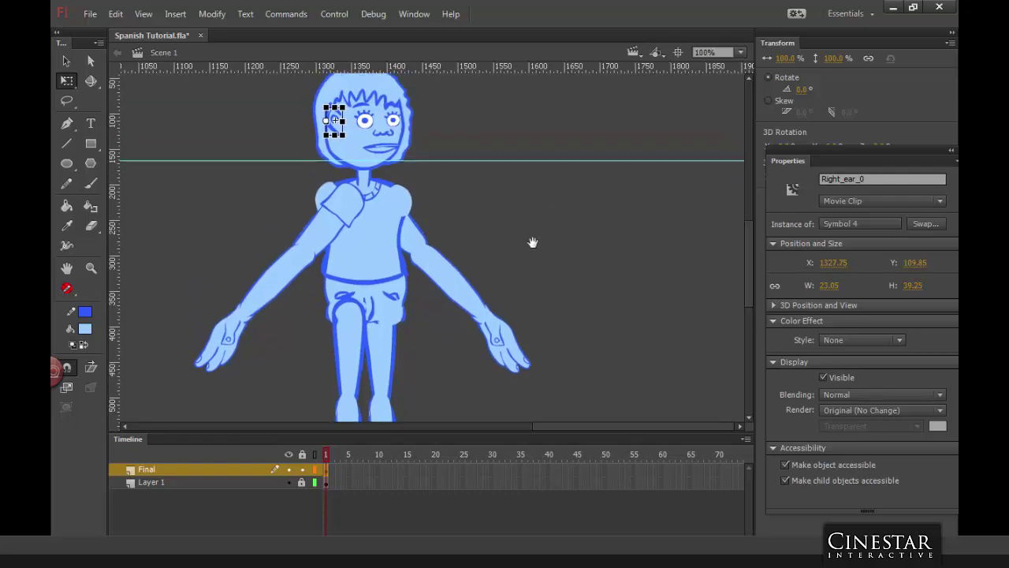
Step: Shift the back hair toward the rear of the turned head to X 1363.90
click(479, 134)
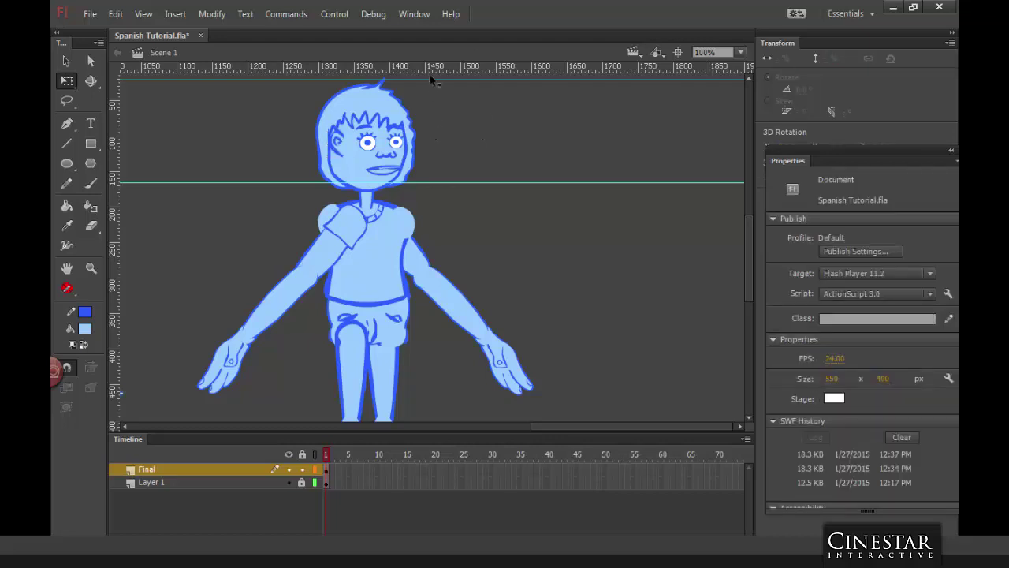
click(411, 164)
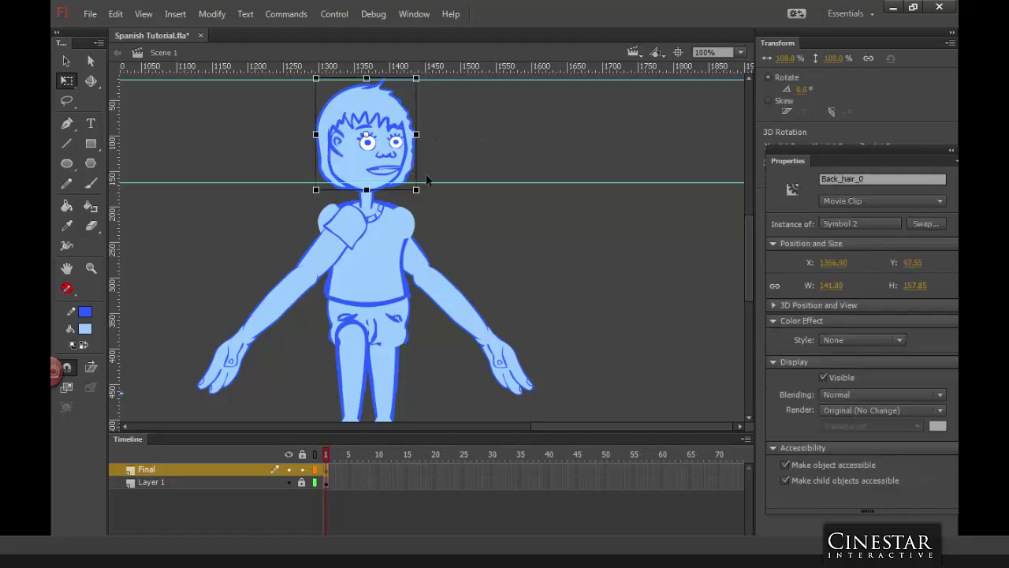
key(Left)
key(Left)
key(Left)
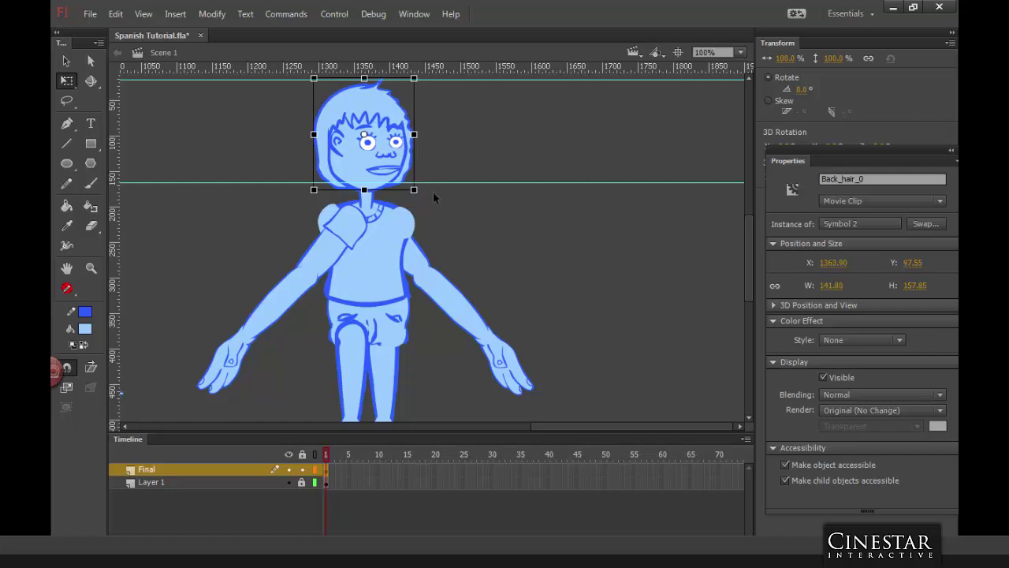
Step: Duplicate the turned view's back hair symbol under the default name and open the copy for editing
right_click(325, 175)
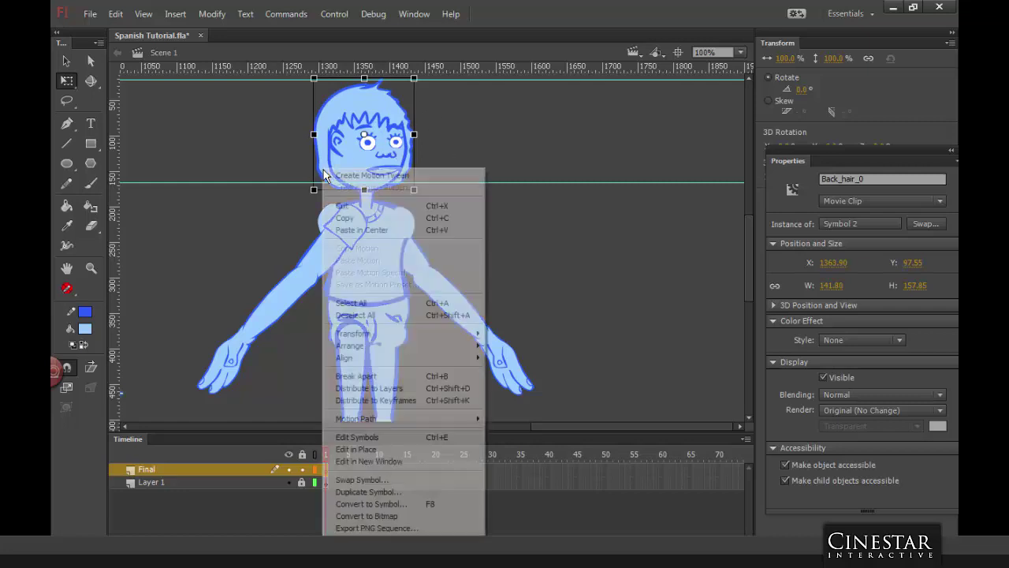
click(365, 495)
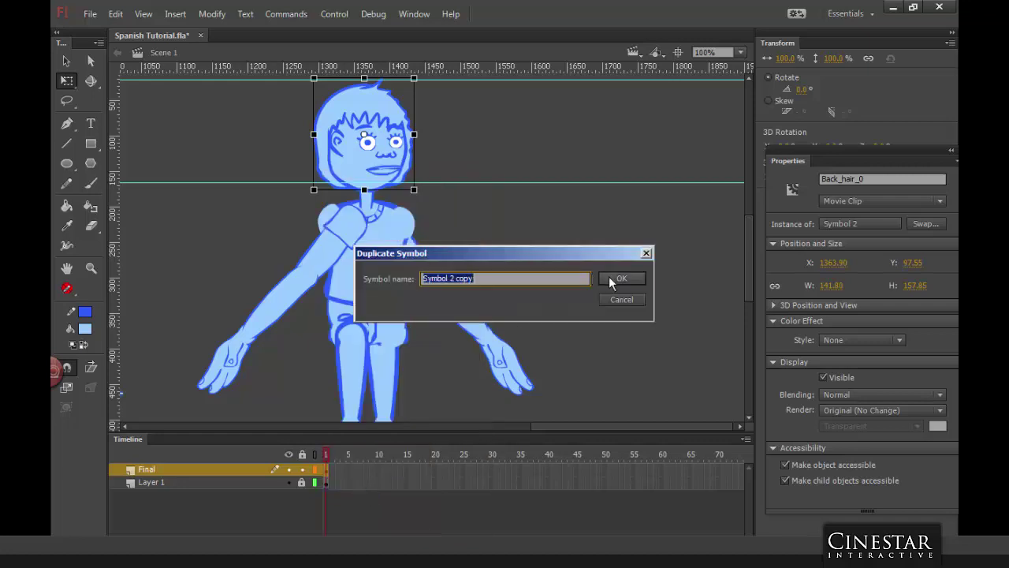
click(620, 278)
double_click(331, 173)
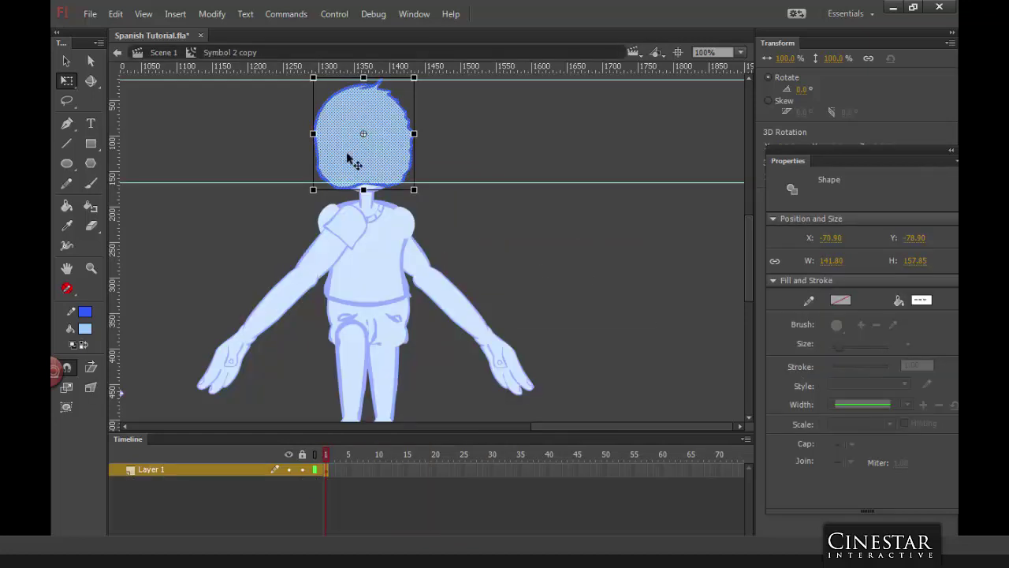
click(482, 137)
key(ctrl+minus)
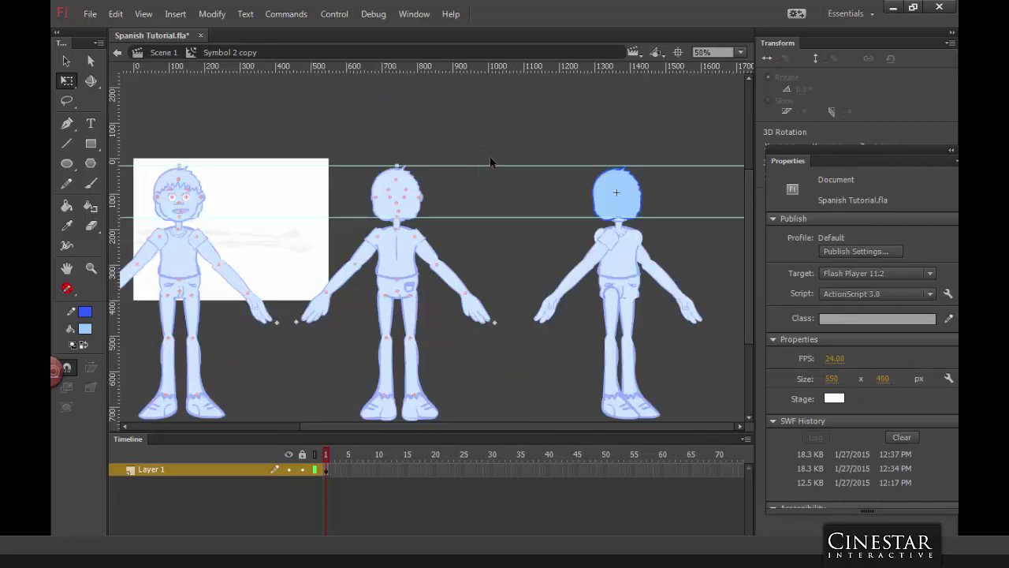
key(ctrl+equal)
scroll(585, 228, up, 1)
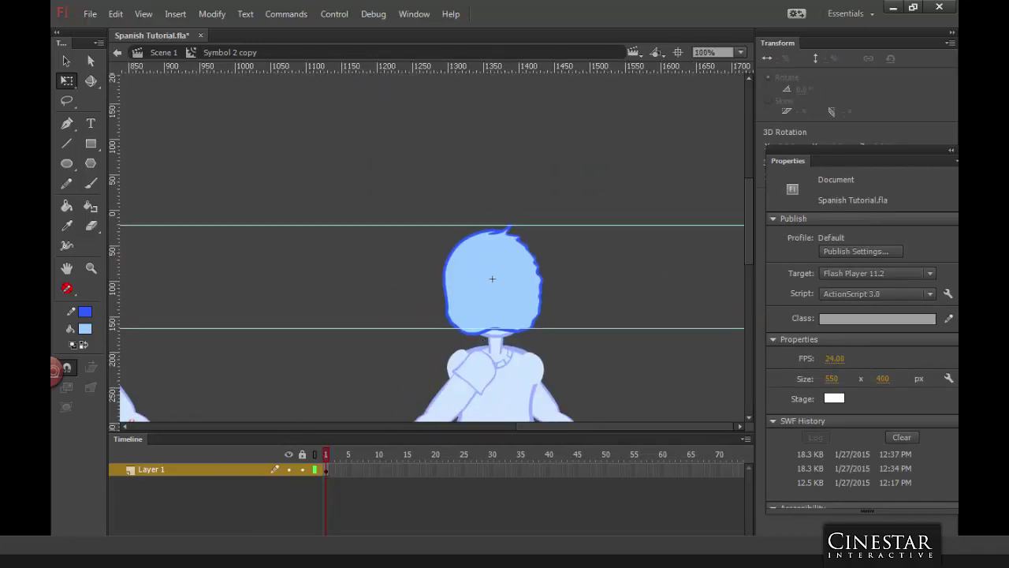
Step: Add a new layer above the old hair, set the Brush to dark blue, and show Layer 1 as outlines
click(117, 527)
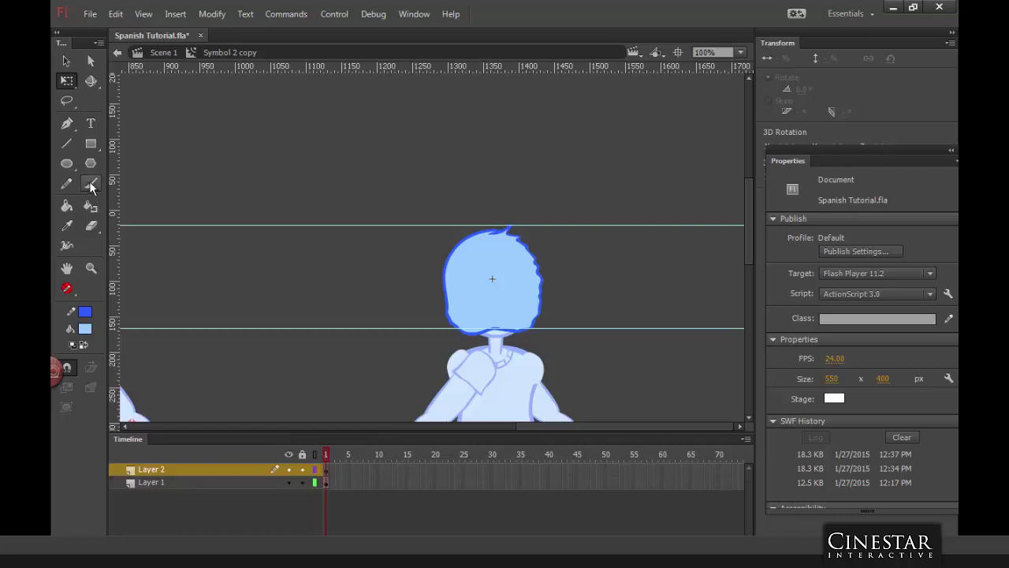
click(90, 183)
click(87, 344)
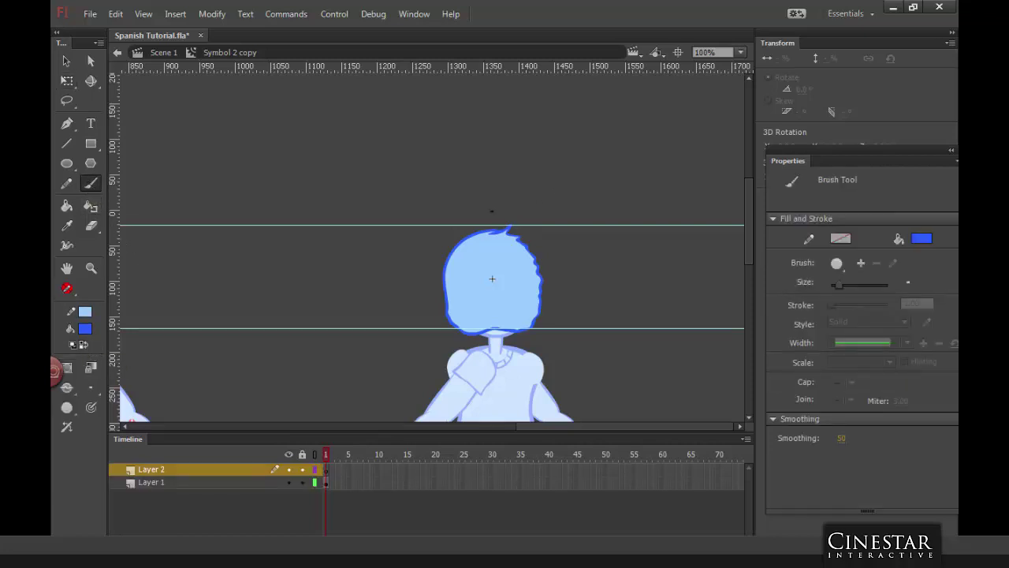
click(315, 476)
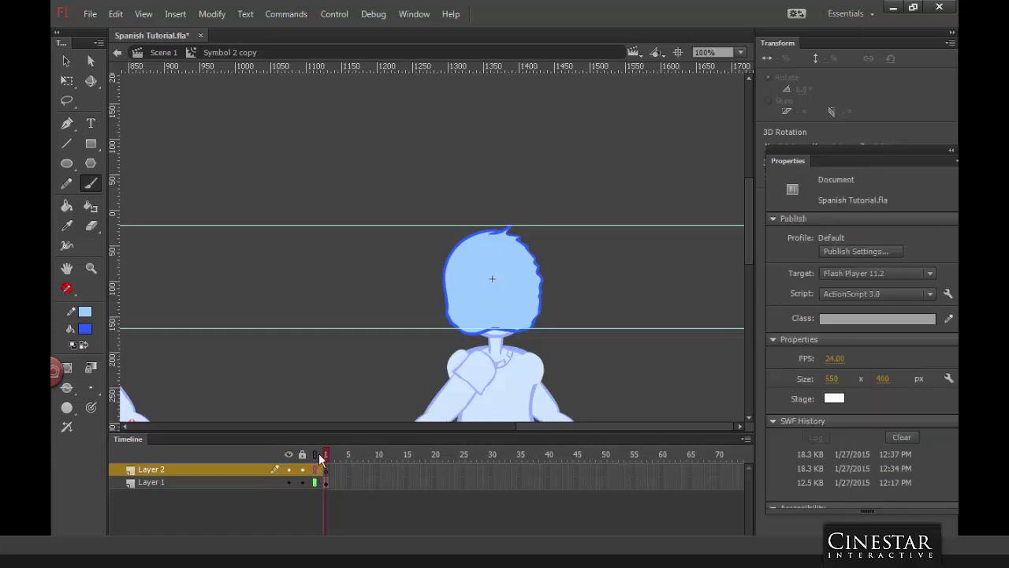
click(316, 482)
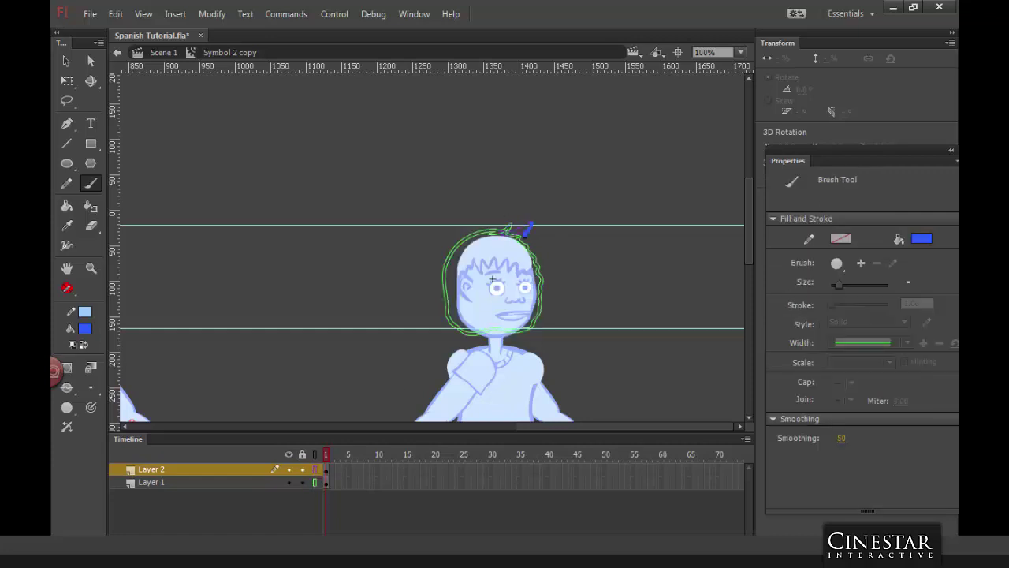
Step: Paint a new back hair contour around the turned head with a smaller brush, including a top tuft and flared rear ends
drag(527, 237, 536, 264)
click(91, 387)
click(132, 394)
drag(533, 272, 540, 303)
drag(455, 279, 443, 306)
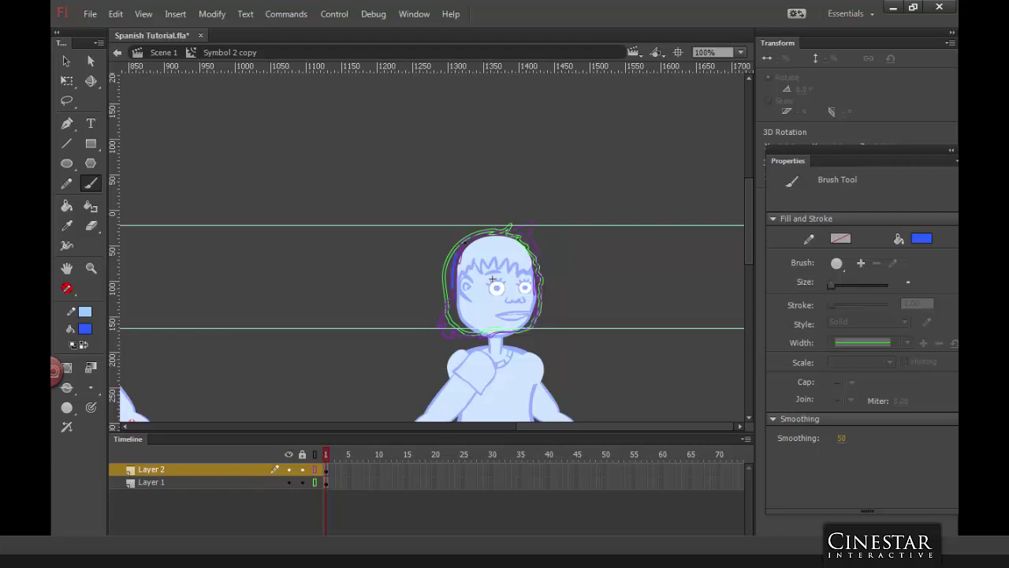
Step: Show Layer 2 in full colour and fill the new back hair contour with light blue, with gap closing enabled
click(319, 483)
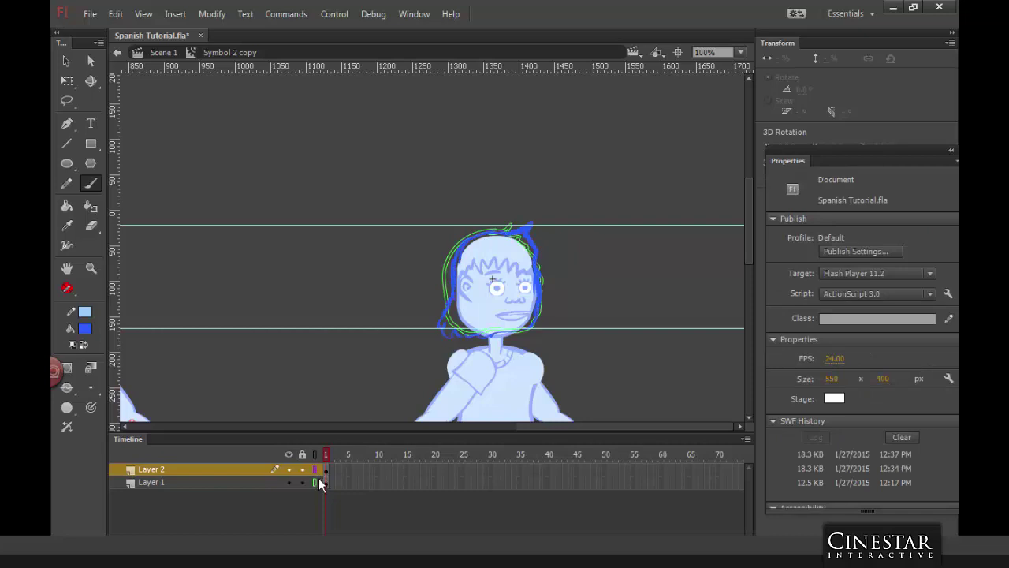
click(85, 344)
click(66, 205)
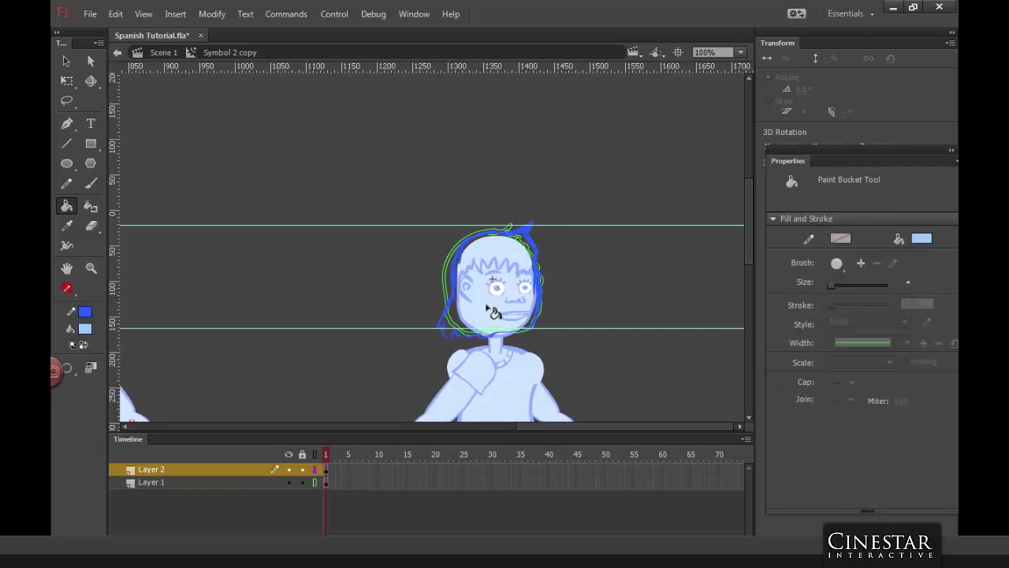
click(67, 367)
click(90, 397)
click(473, 276)
Step: Clean up the back hair's front and rear edges with light blue and dark blue brush strokes, and return to the main scene
click(91, 183)
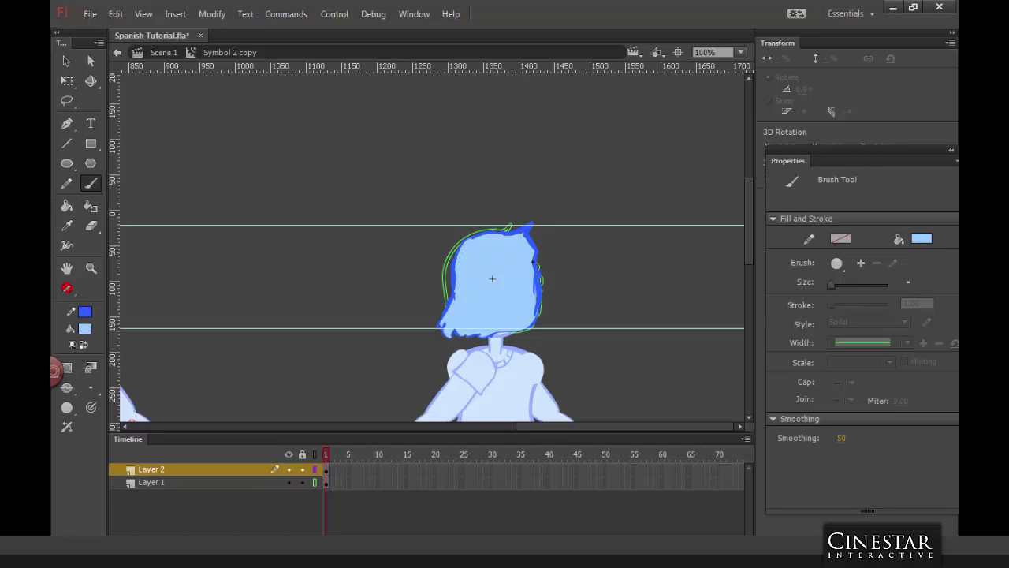
drag(533, 261, 533, 299)
key(x)
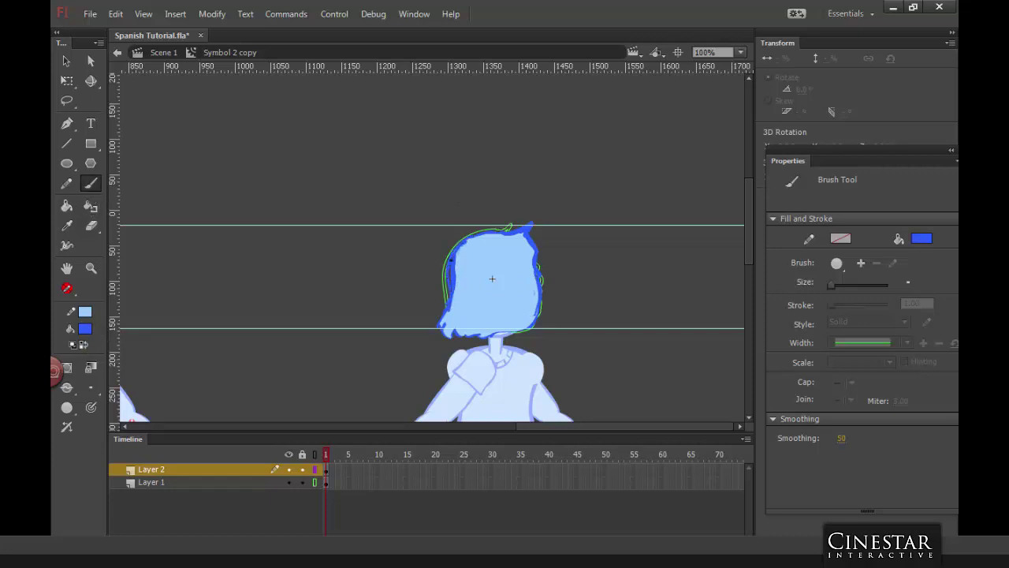
mouse_move(481, 234)
mouse_down()
mouse_move(460, 243)
mouse_move(454, 294)
mouse_move(454, 261)
mouse_up()
click(86, 344)
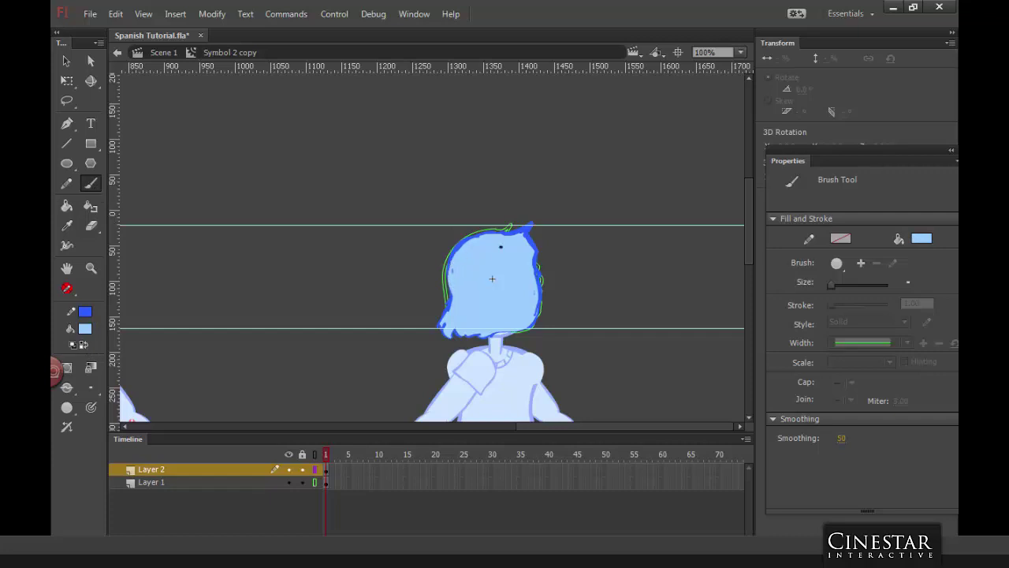
click(73, 345)
drag(451, 288, 450, 264)
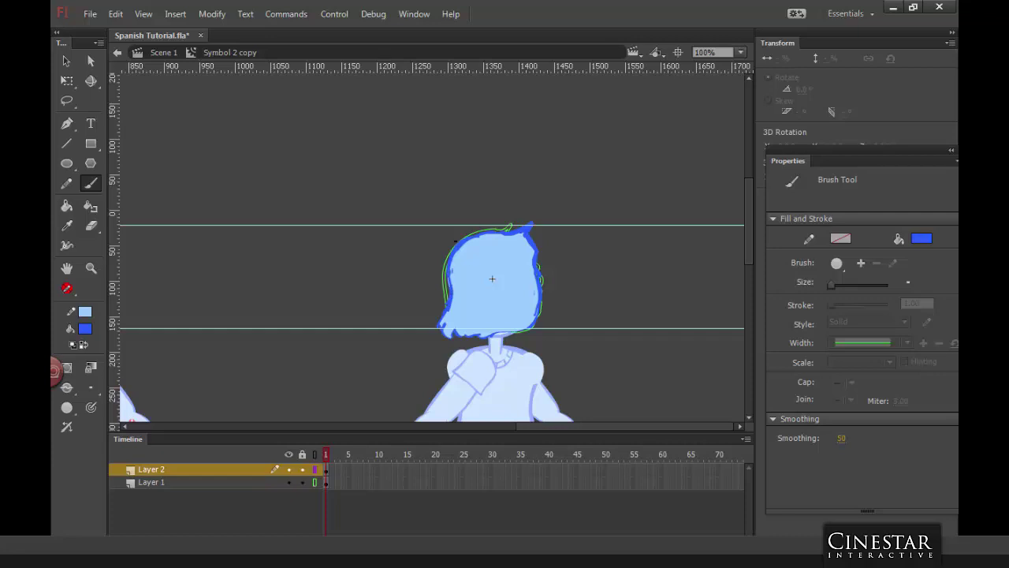
click(66, 61)
double_click(608, 263)
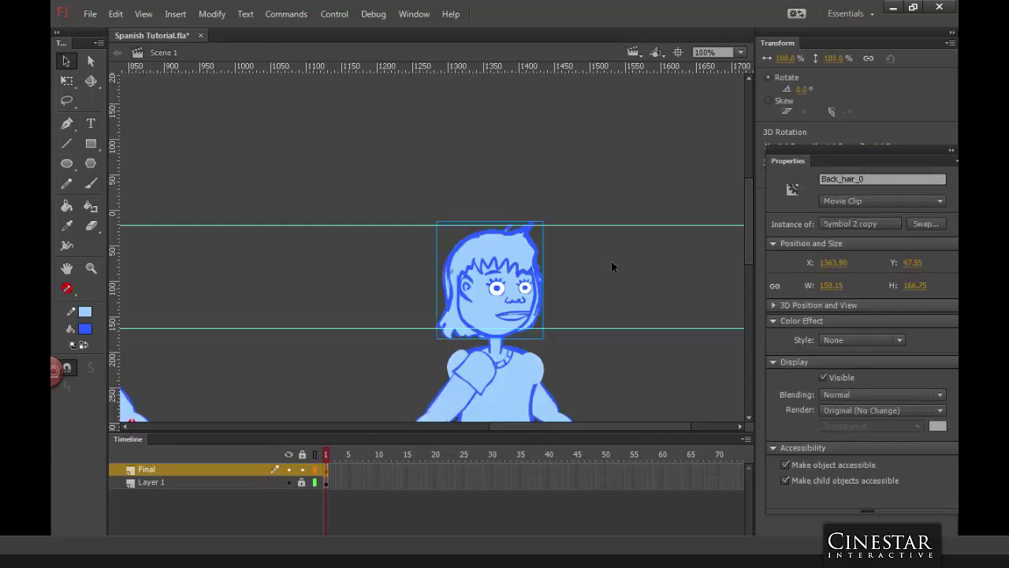
Step: Reopen the back hair symbol and turn its old artwork on Layer 1 into a locked, hidden guide layer
double_click(456, 324)
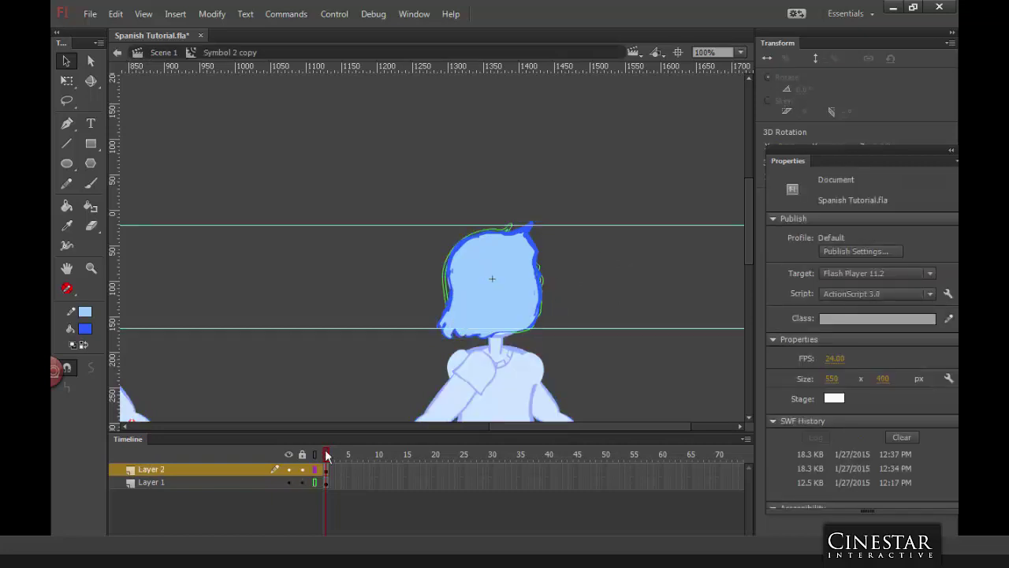
click(263, 482)
right_click(230, 483)
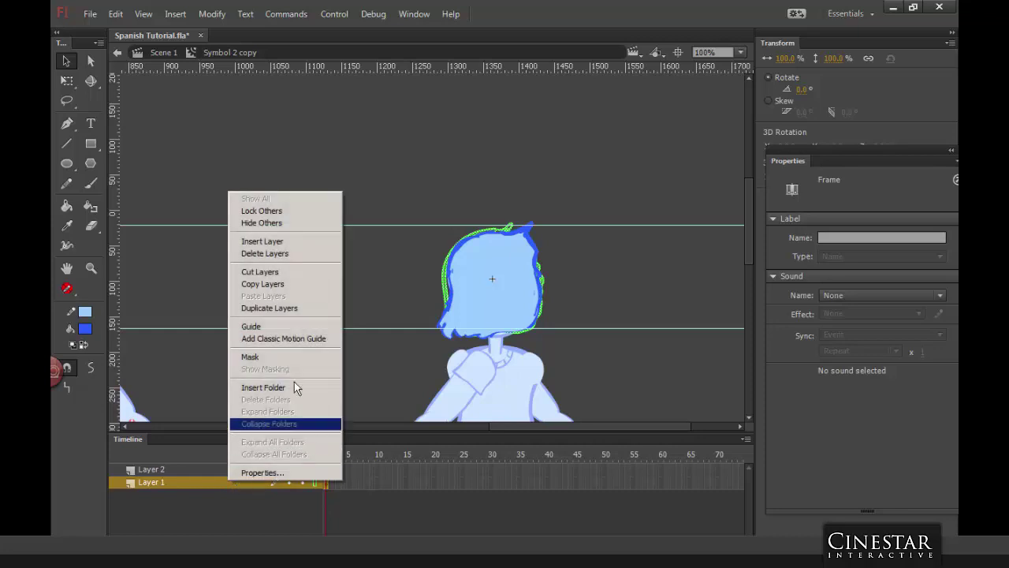
click(262, 325)
click(302, 482)
click(289, 482)
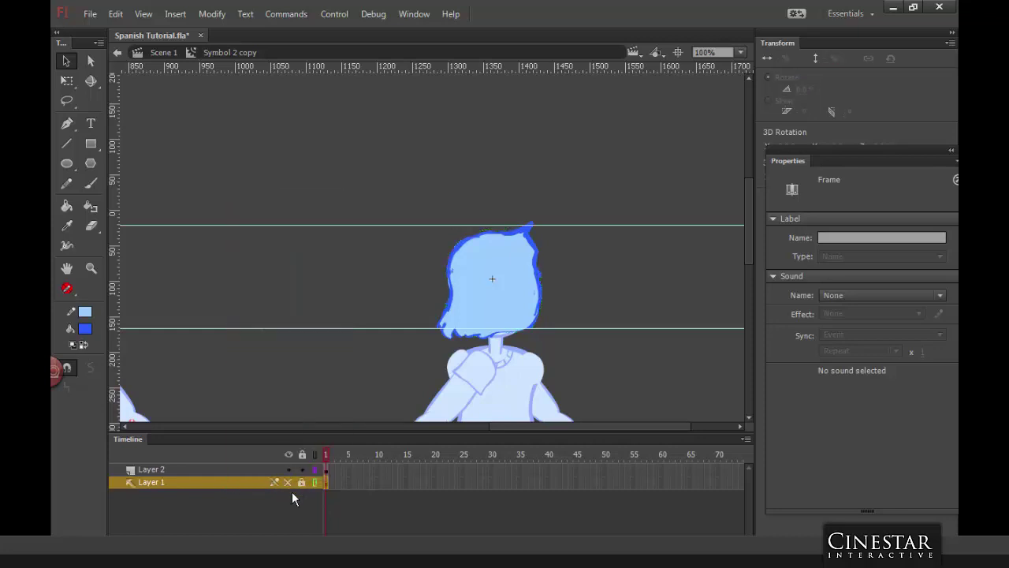
Step: Return to the main scene and nudge the back hair to X 1362.90
double_click(604, 272)
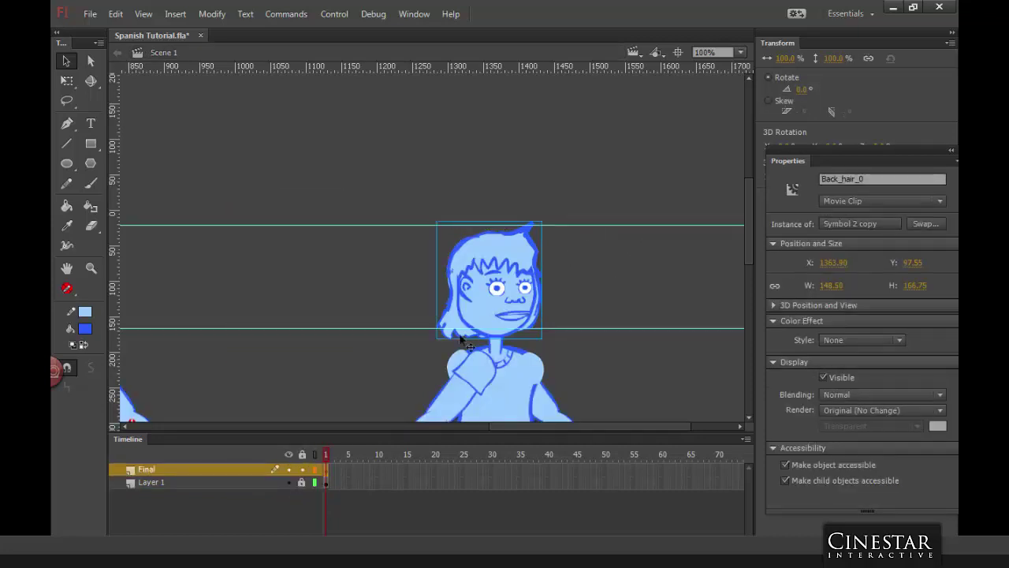
key(Left)
key(Left)
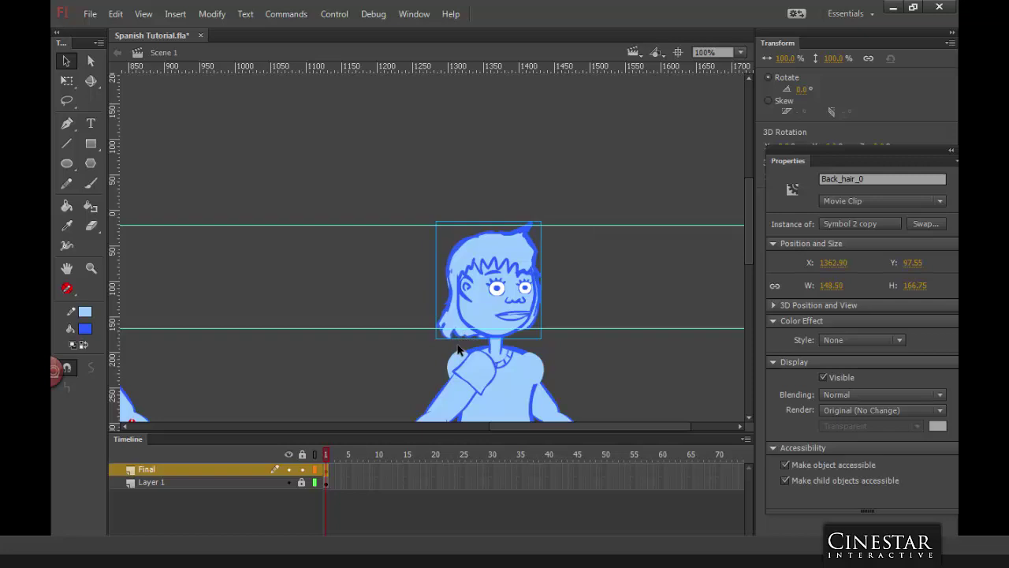
Step: Duplicate the front hair symbol under the default name and open the copy for editing
click(514, 273)
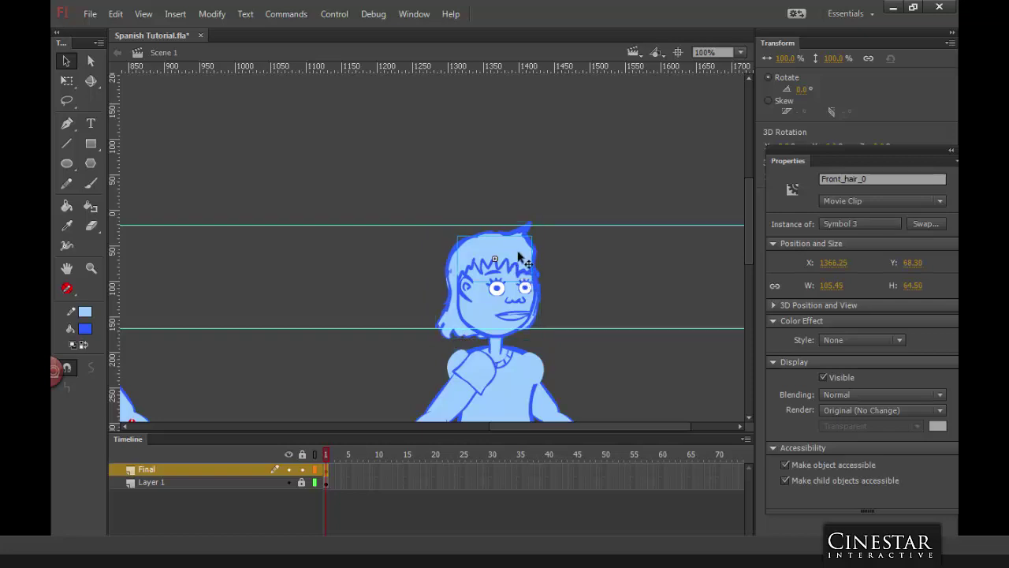
right_click(513, 254)
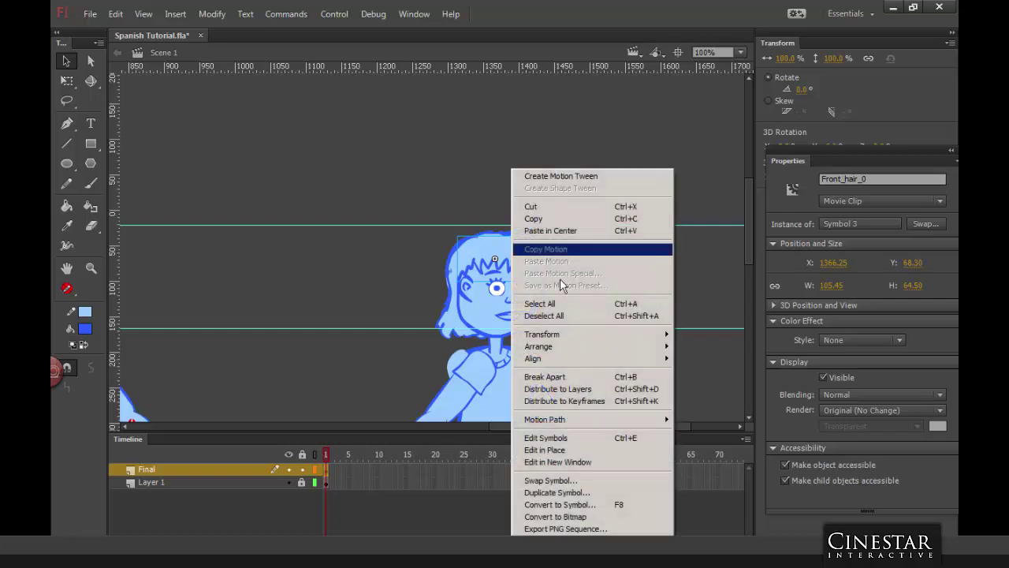
click(557, 492)
click(622, 280)
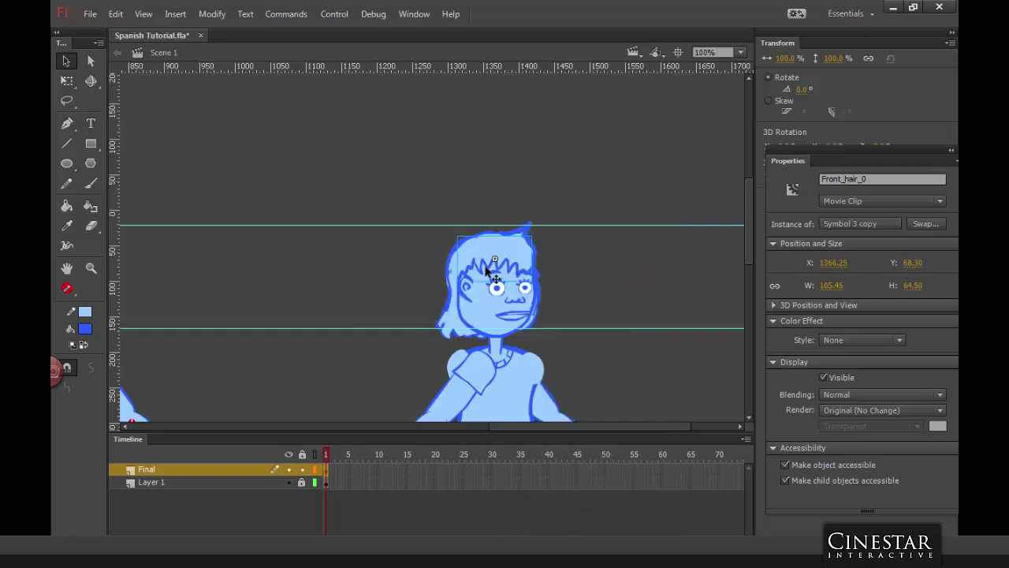
double_click(496, 272)
click(603, 292)
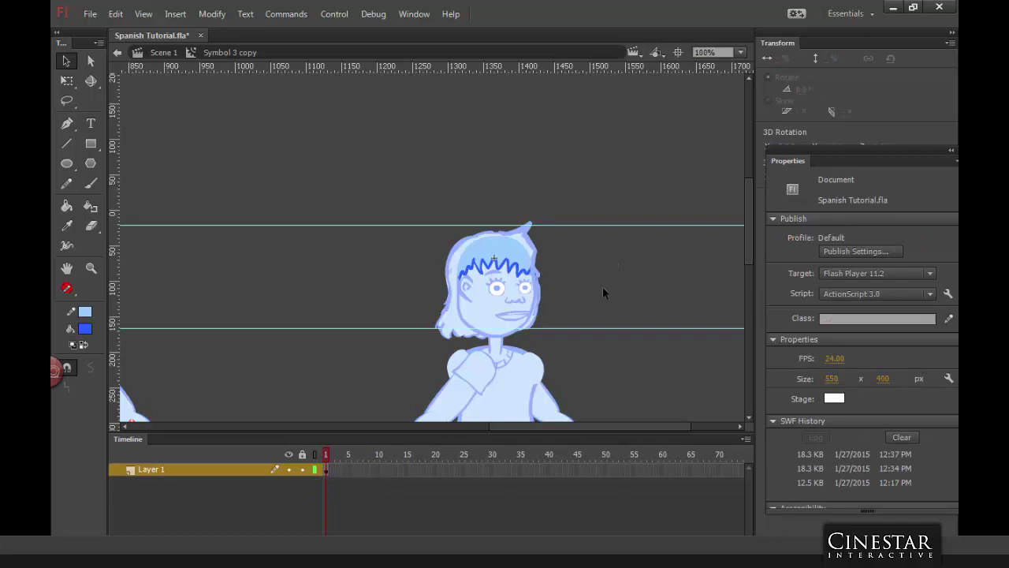
Step: Hide and lock the old fringe on Layer 1, and paint a swept fringe outline in dark blue on a new layer
click(288, 470)
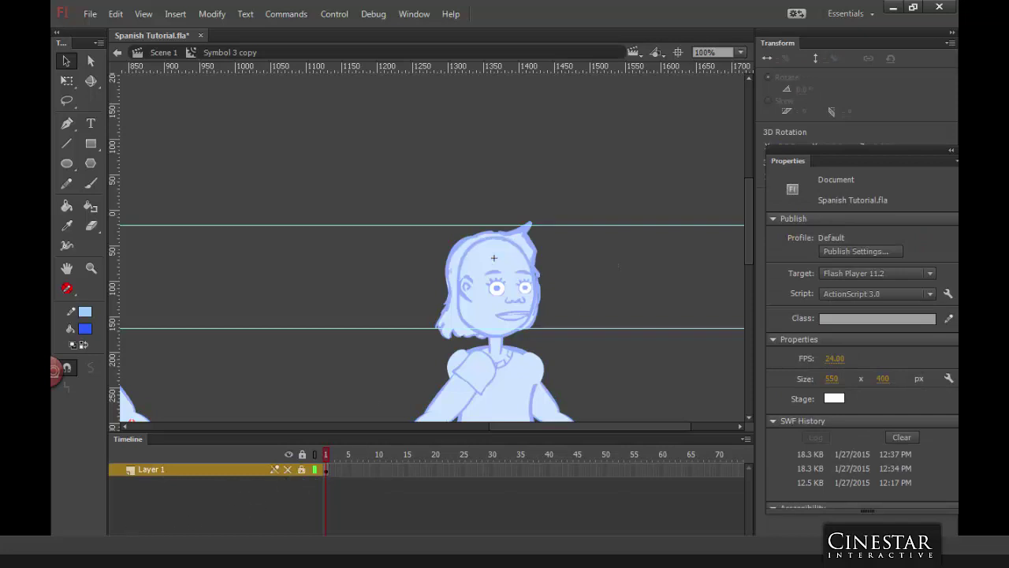
click(133, 527)
click(89, 183)
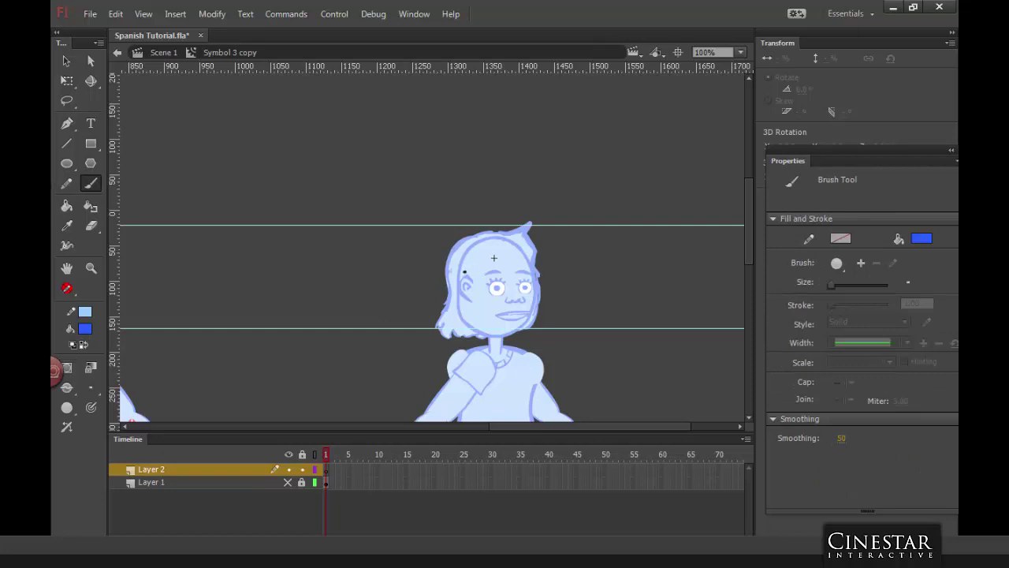
mouse_move(461, 277)
mouse_down()
mouse_move(475, 288)
mouse_move(485, 265)
mouse_move(522, 264)
mouse_up()
key(ctrl+z)
Step: Fill the new fringe outline with light blue and return to the main scene
click(84, 344)
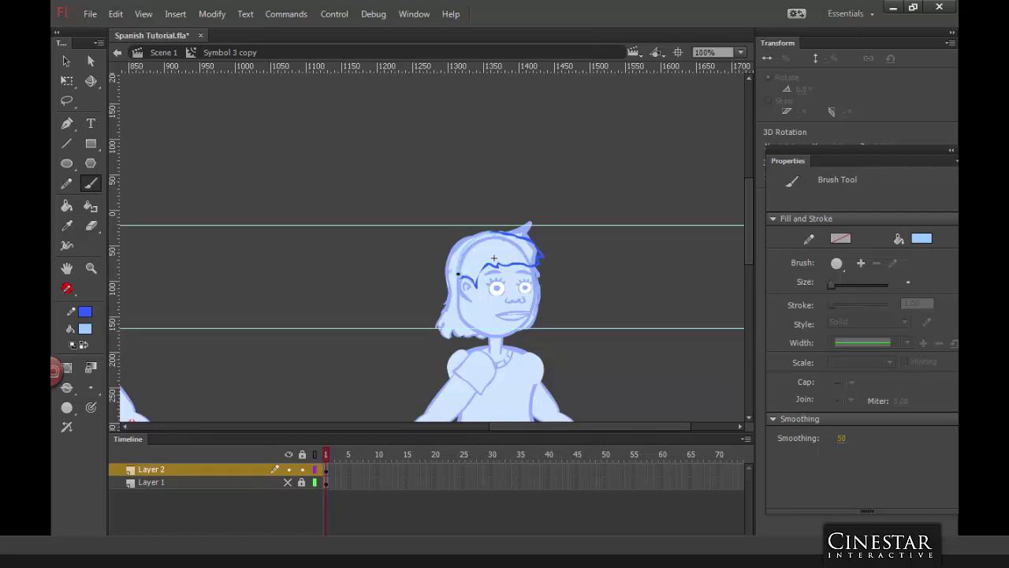
click(66, 205)
click(513, 251)
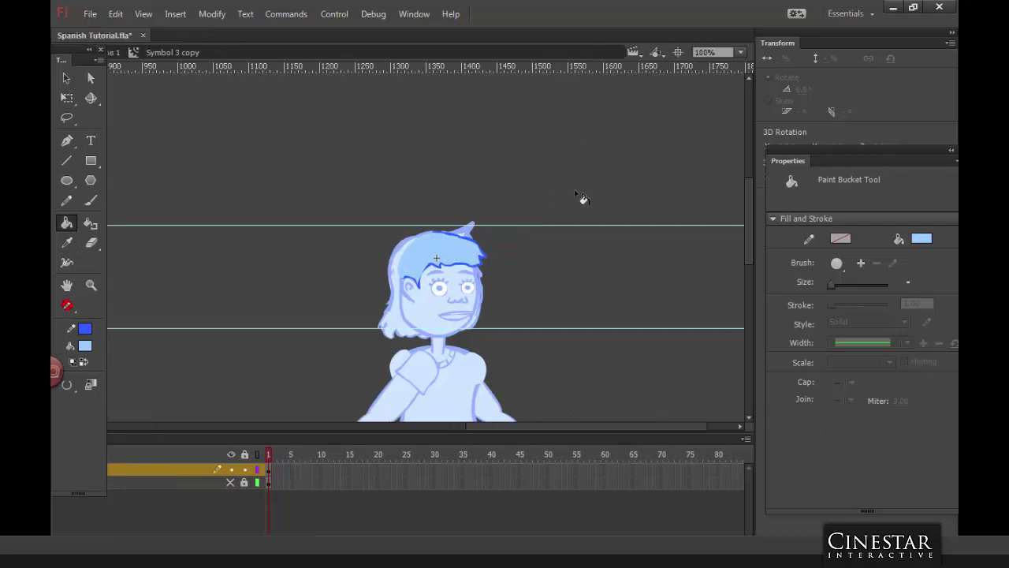
key(v)
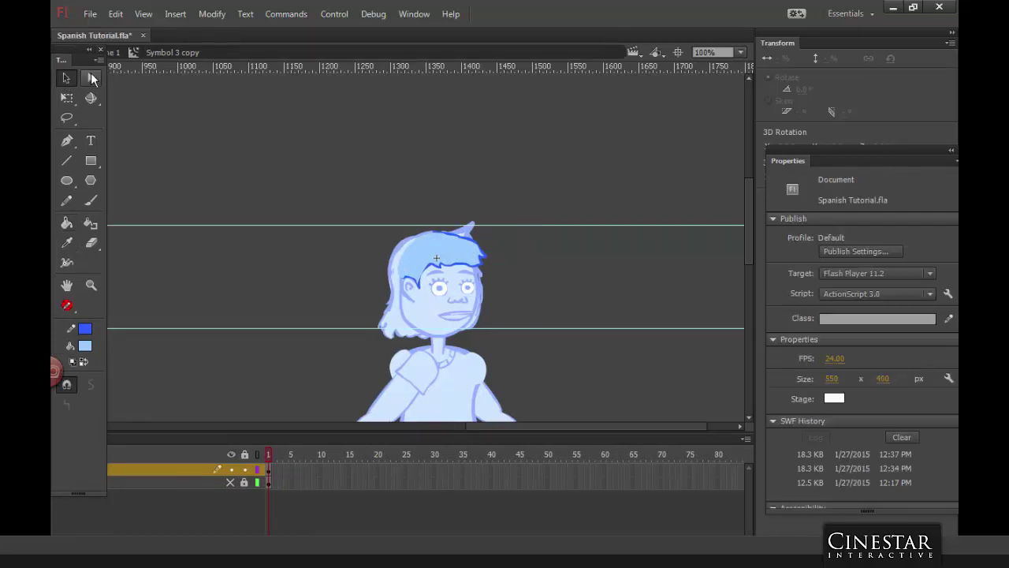
double_click(561, 183)
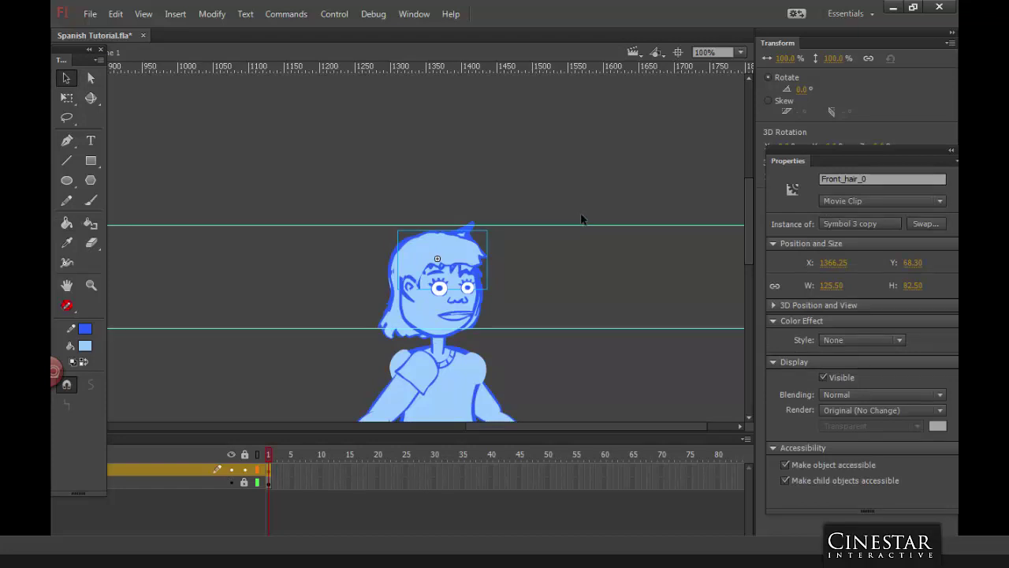
Step: Convert the hidden old-fringe layer inside the copied front hair symbol to a guide layer and return to the main scene
double_click(466, 272)
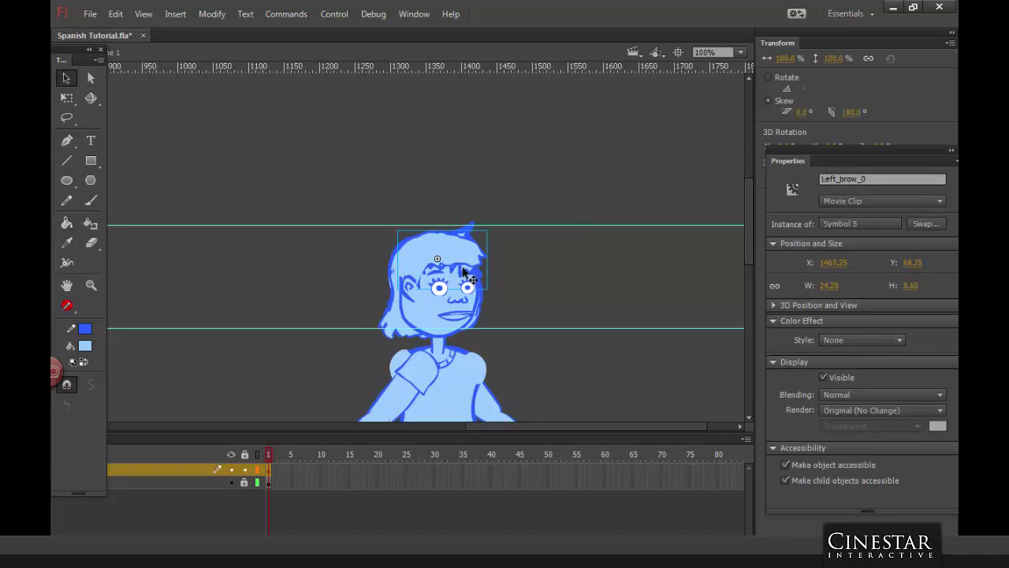
double_click(529, 270)
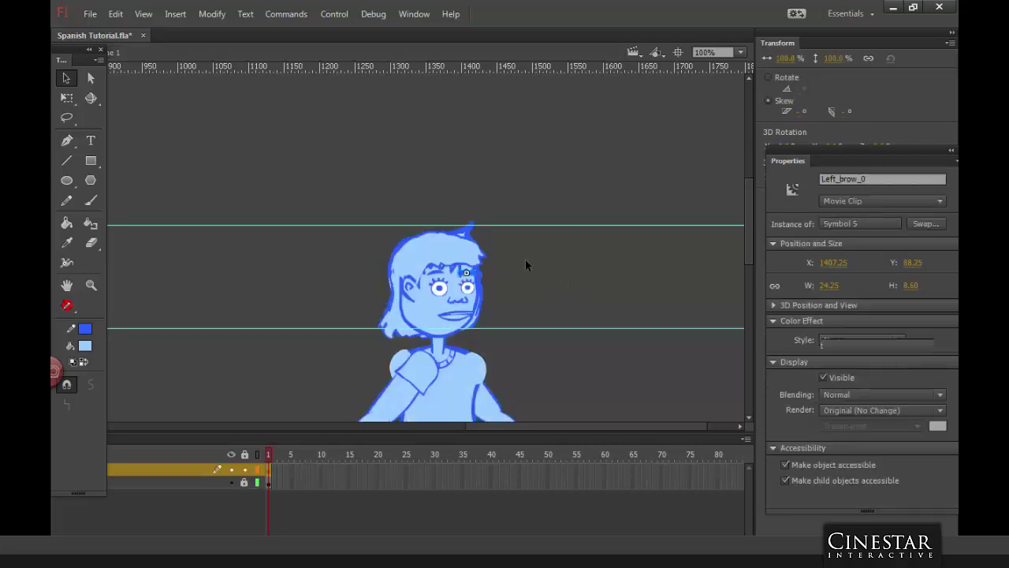
double_click(477, 251)
click(478, 265)
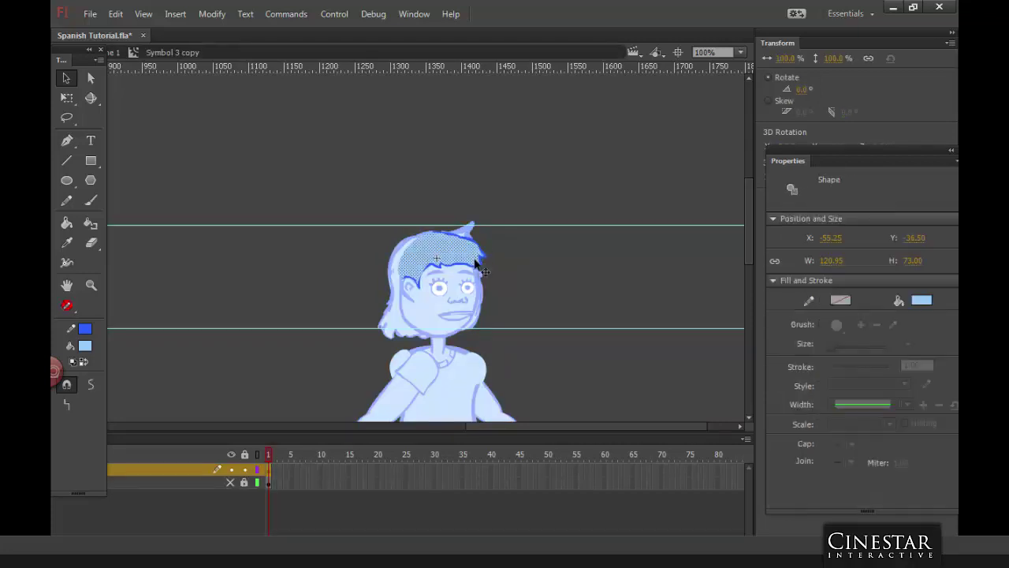
click(342, 349)
right_click(210, 483)
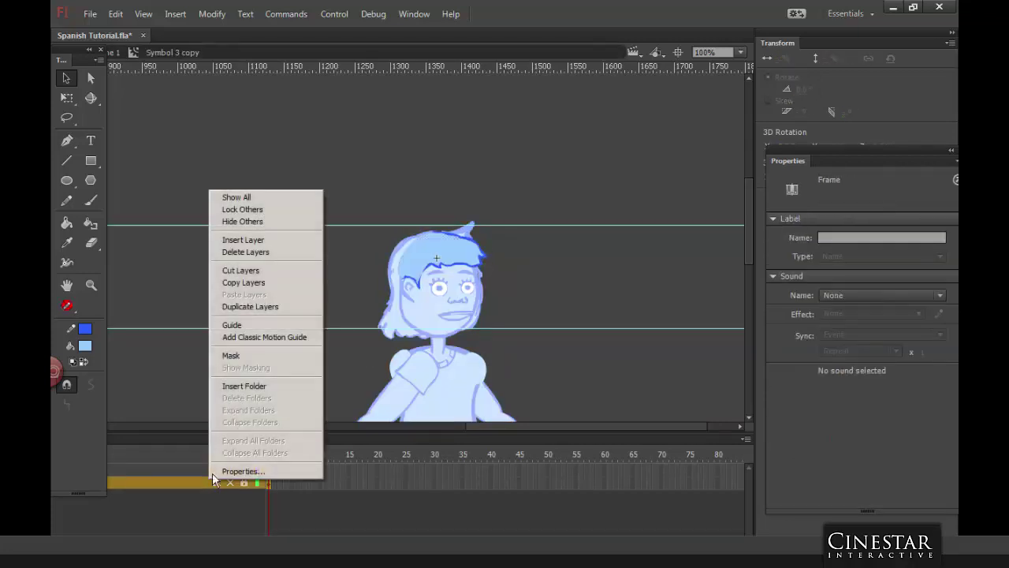
click(237, 324)
double_click(530, 262)
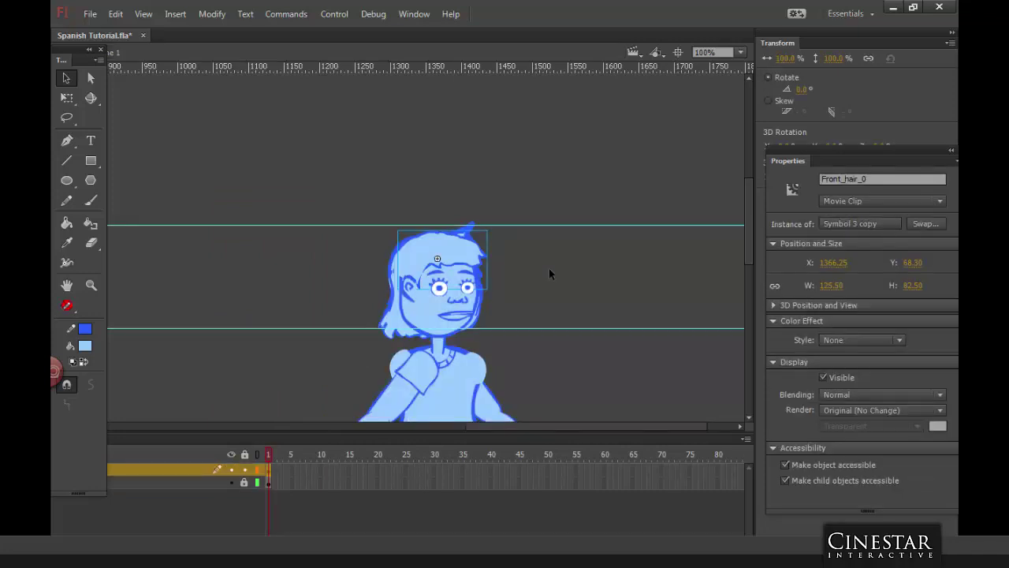
Step: Duplicate the turned view's face symbol under the default name and open the copy for editing
click(557, 267)
key(ctrl+minus)
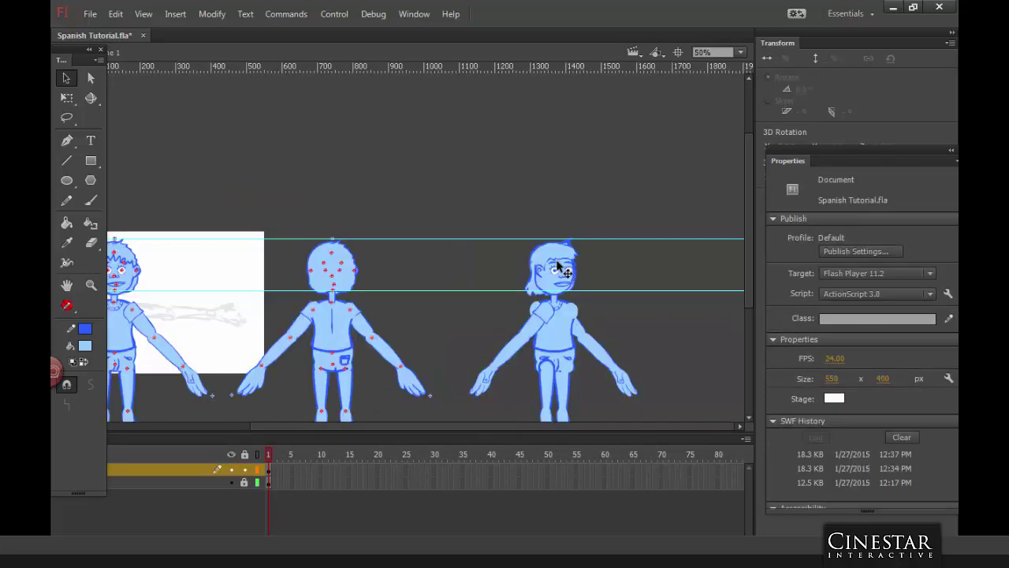
drag(630, 270, 644, 187)
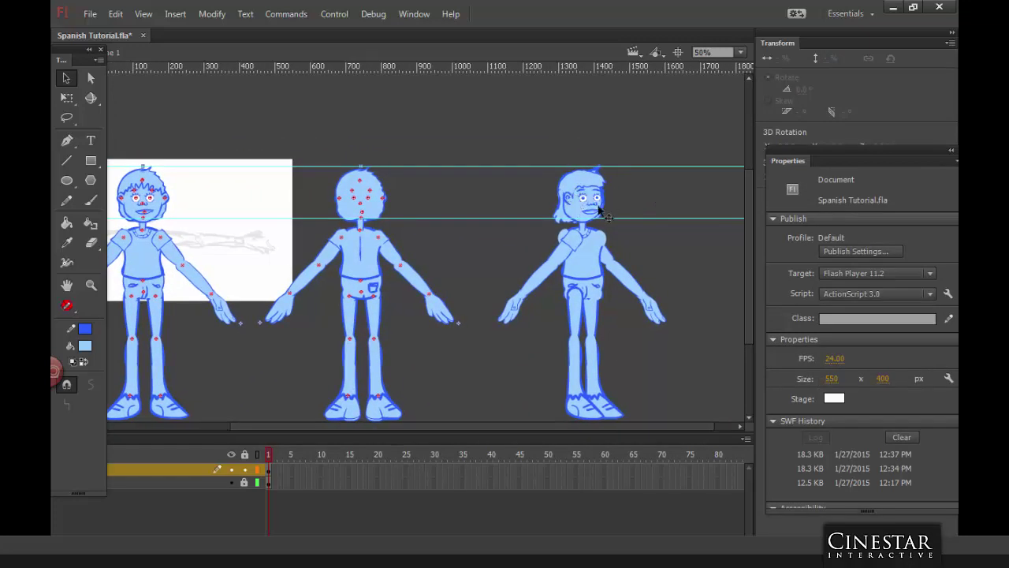
click(574, 214)
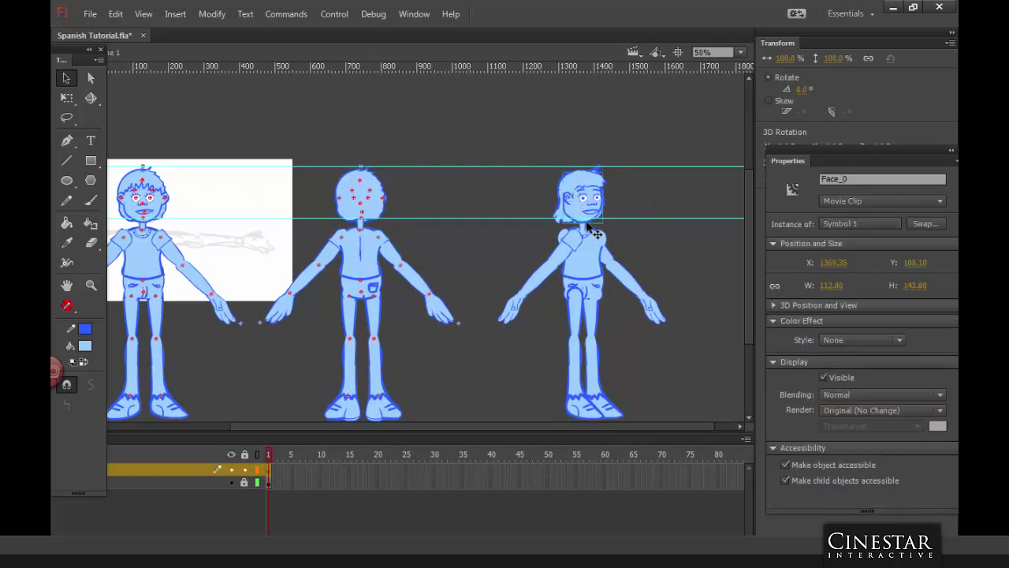
key(ctrl+=)
drag(622, 221, 575, 221)
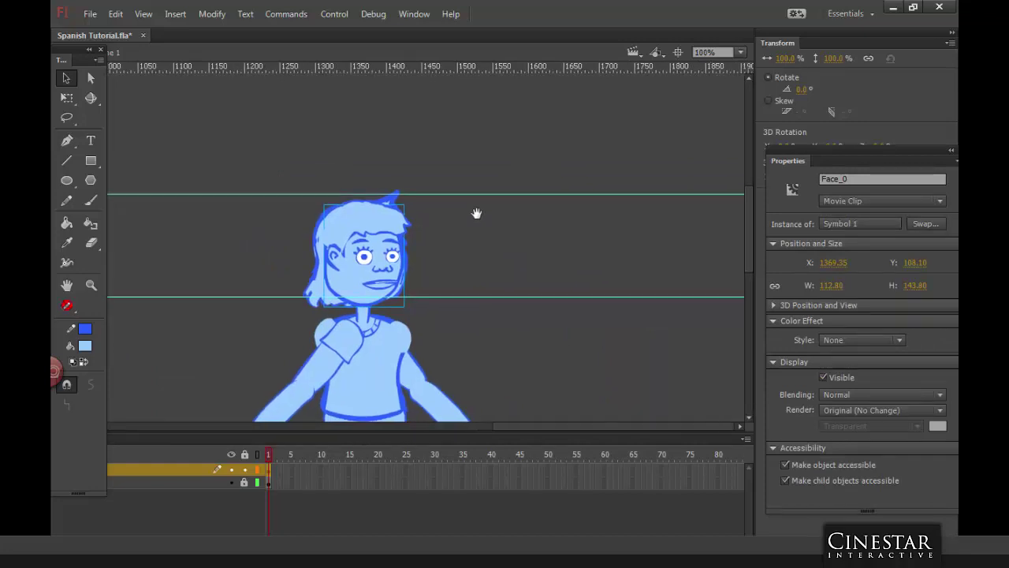
scroll(362, 216, down, 2)
right_click(352, 233)
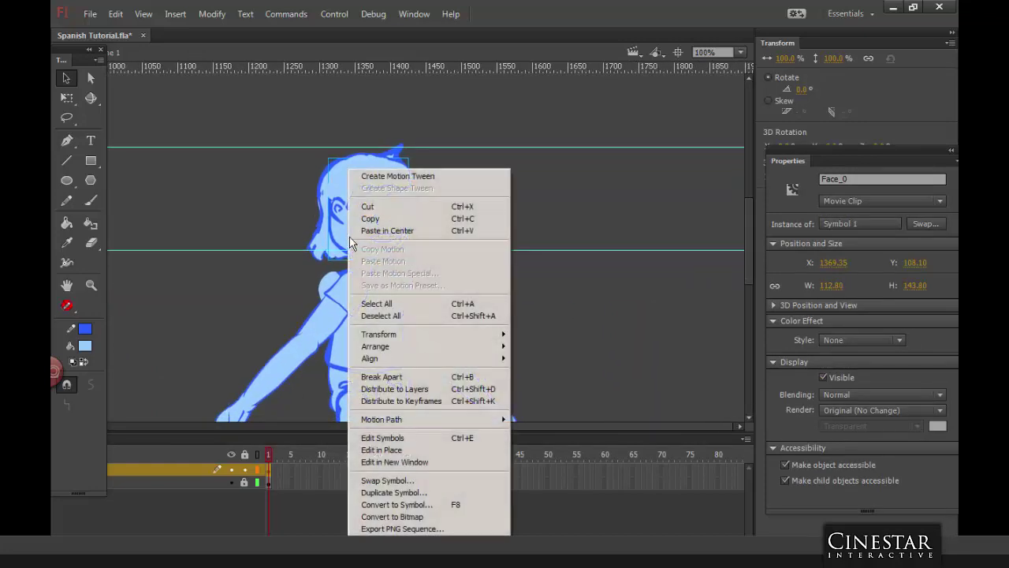
click(426, 494)
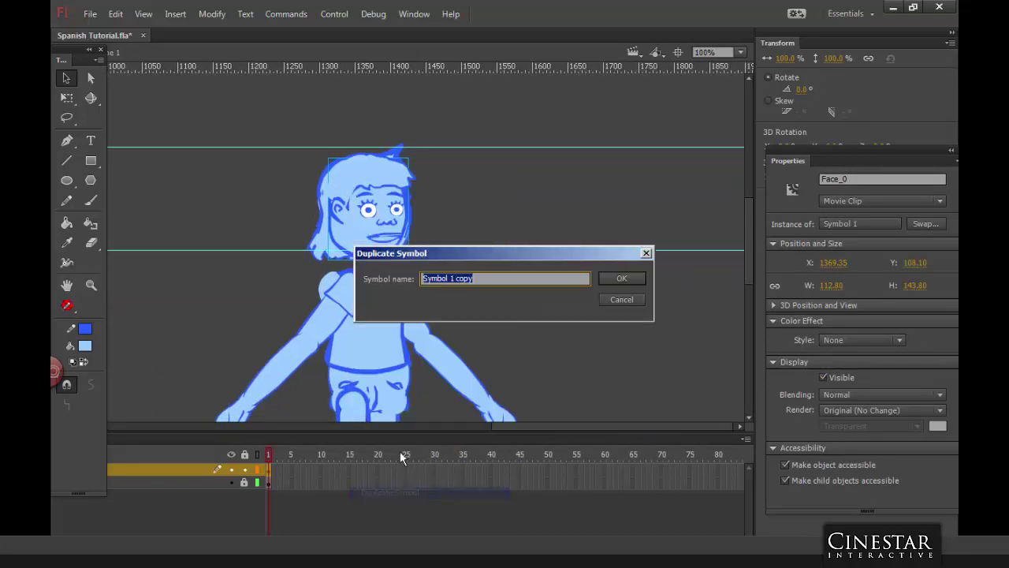
click(621, 278)
double_click(363, 230)
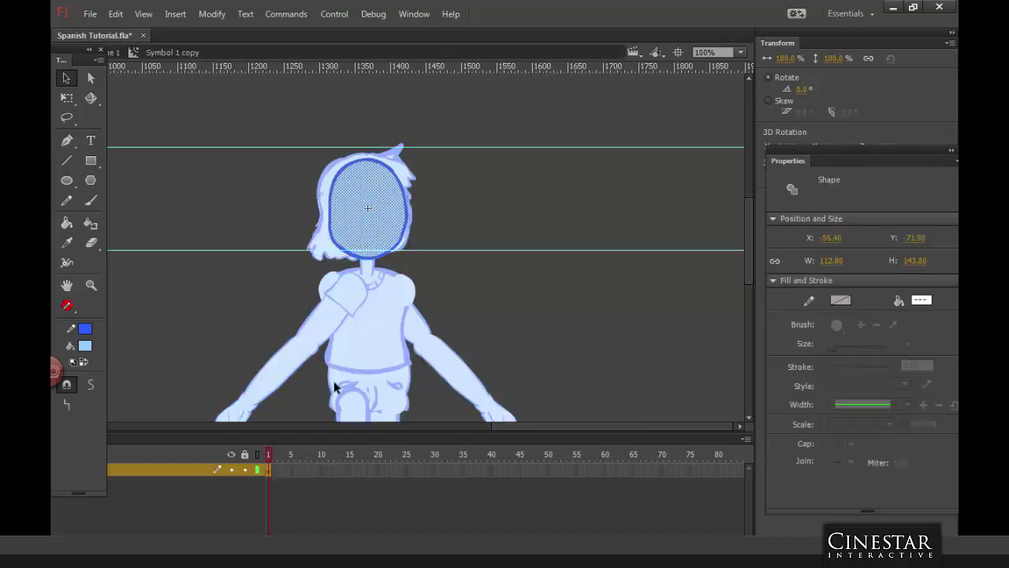
Step: Lock the old face shape's layer, display it as outlines, and add a new layer above it
click(244, 471)
click(257, 470)
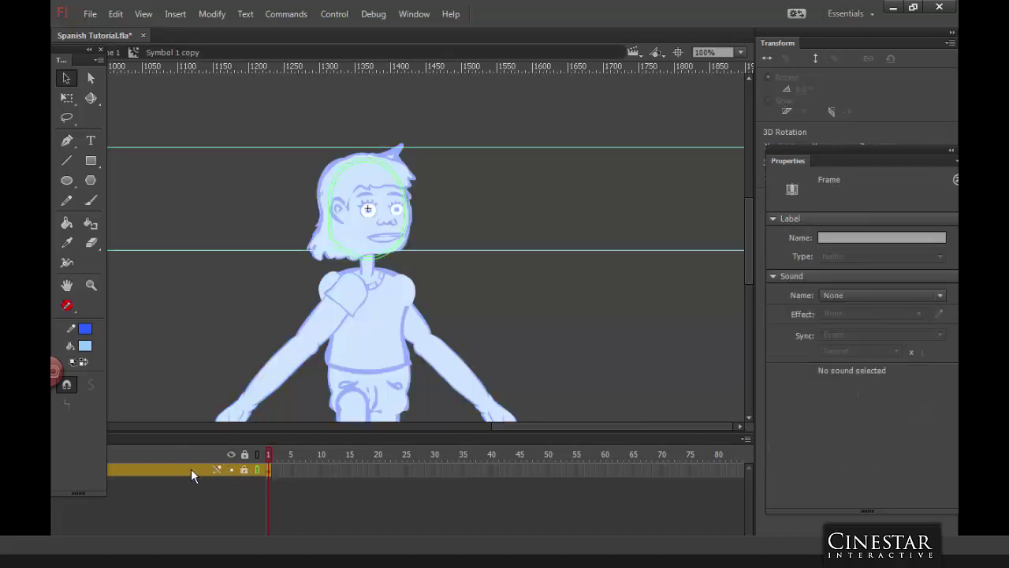
right_click(191, 469)
key(Escape)
drag(472, 197, 583, 202)
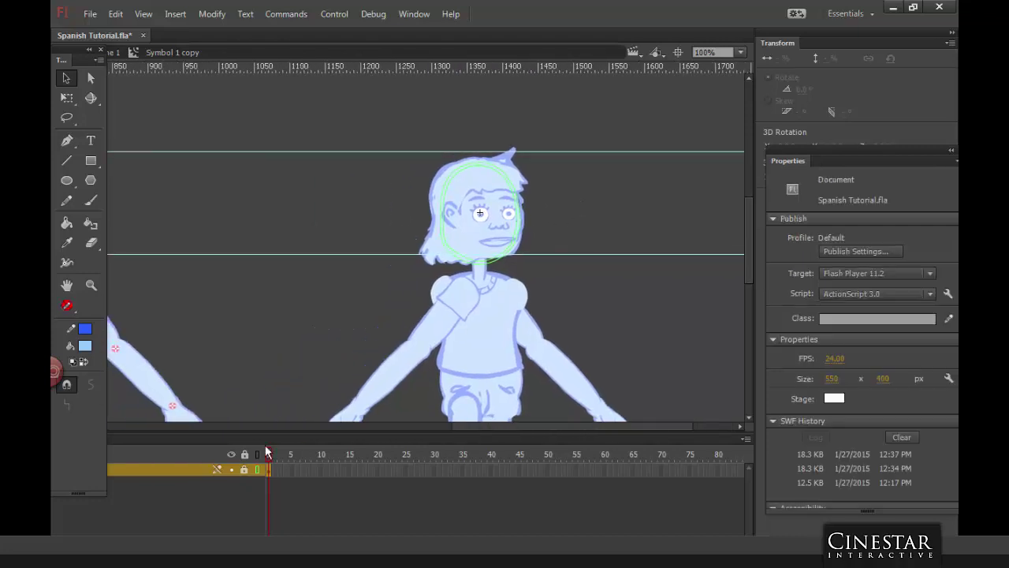
drag(327, 286, 398, 289)
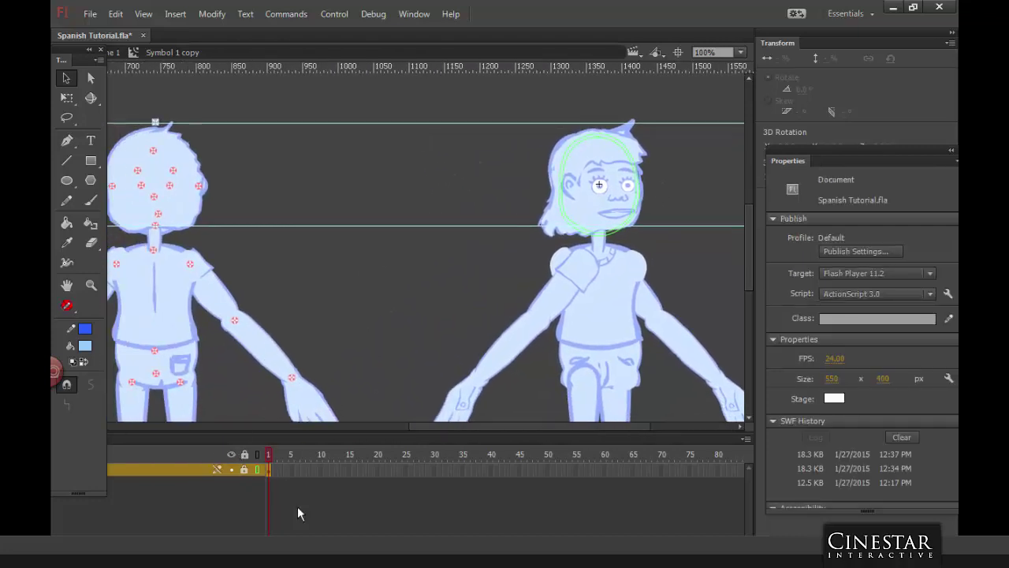
click(117, 524)
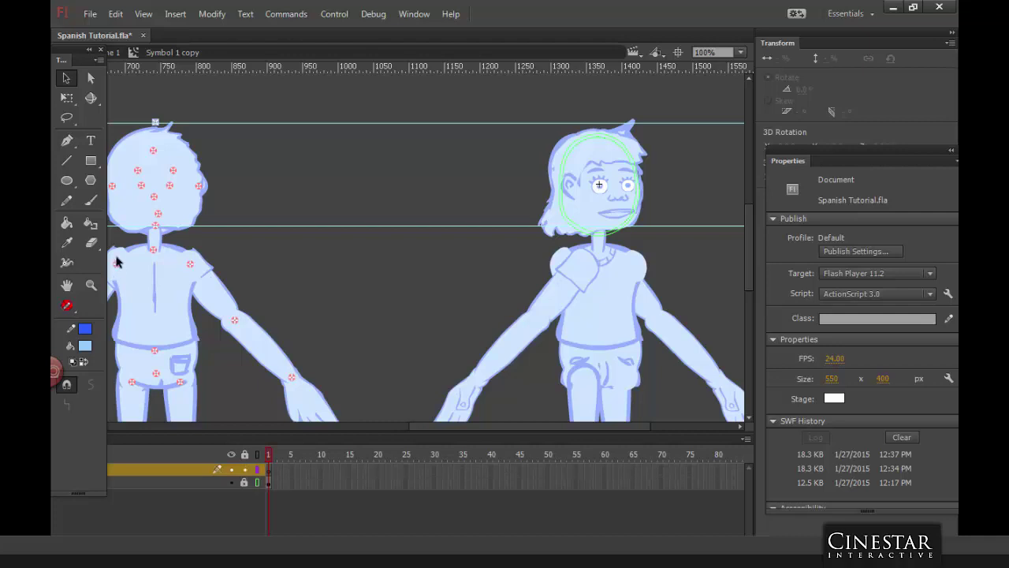
Step: Paint a thin dark blue outline of the turned face with a lower jaw on the new layer, using the Brush tool
click(89, 205)
click(84, 362)
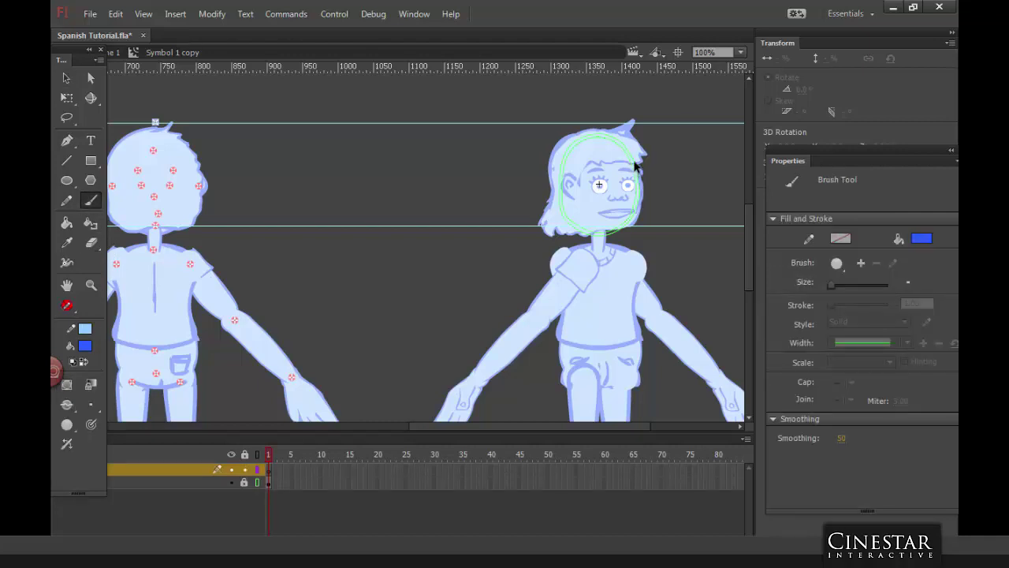
key(ctrl+=)
key(ctrl+minus)
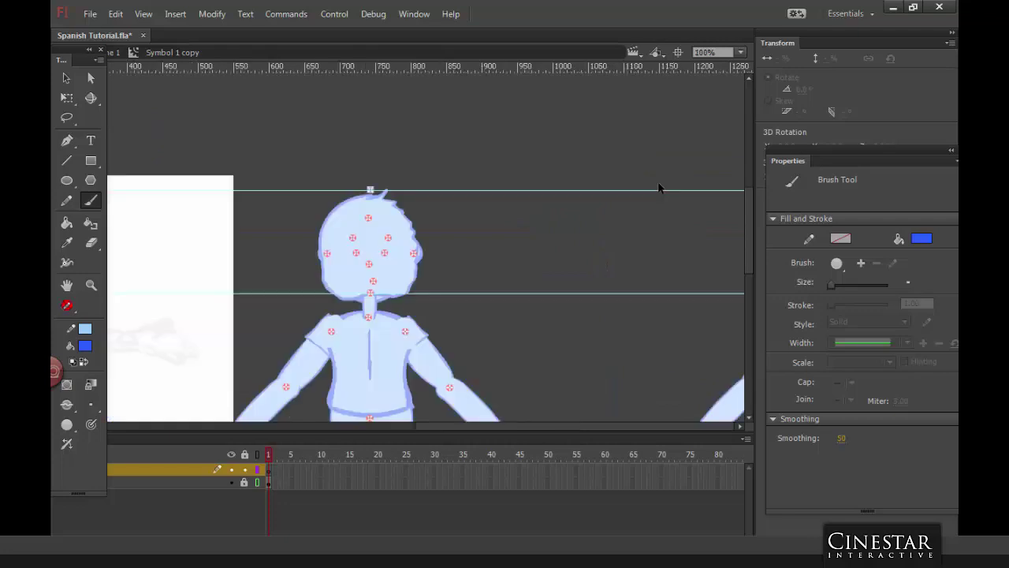
drag(350, 289, 247, 231)
scroll(596, 297, down, 1)
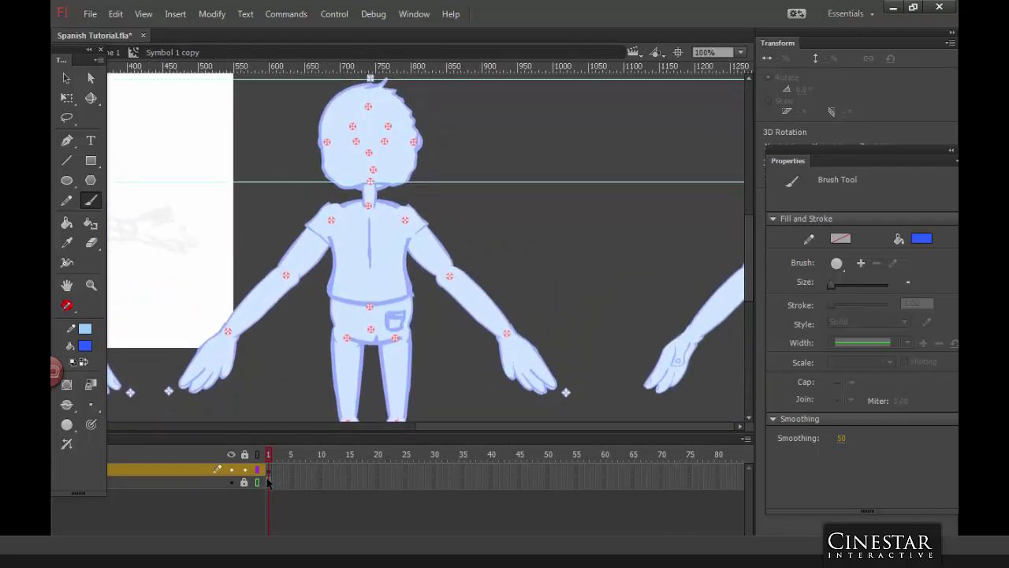
click(269, 483)
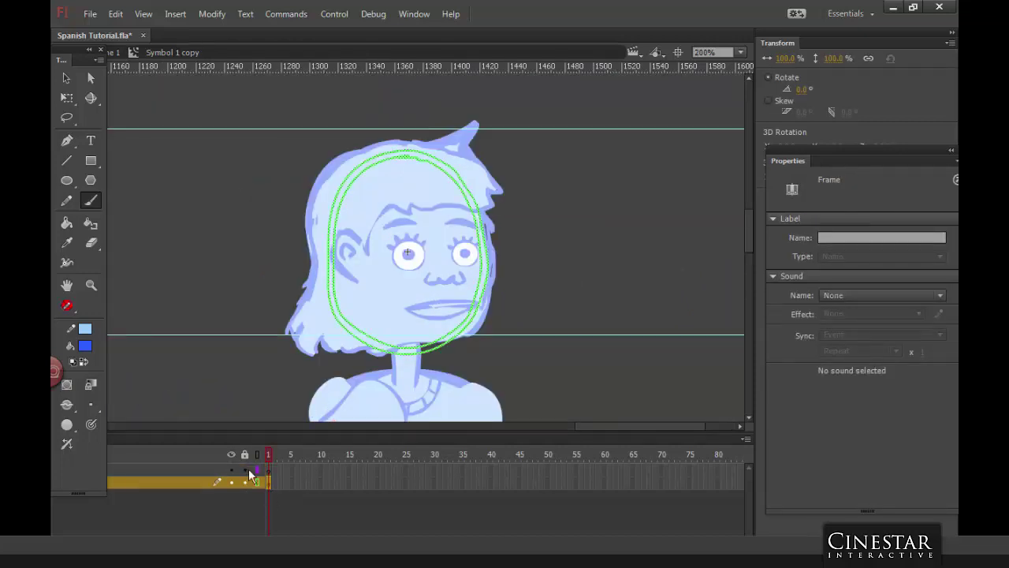
click(245, 482)
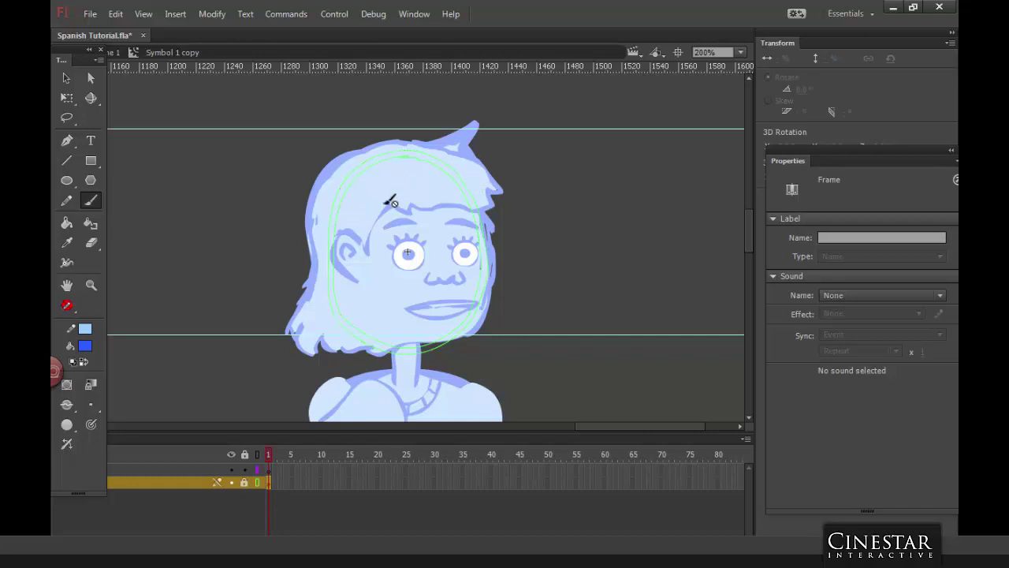
click(269, 470)
click(91, 201)
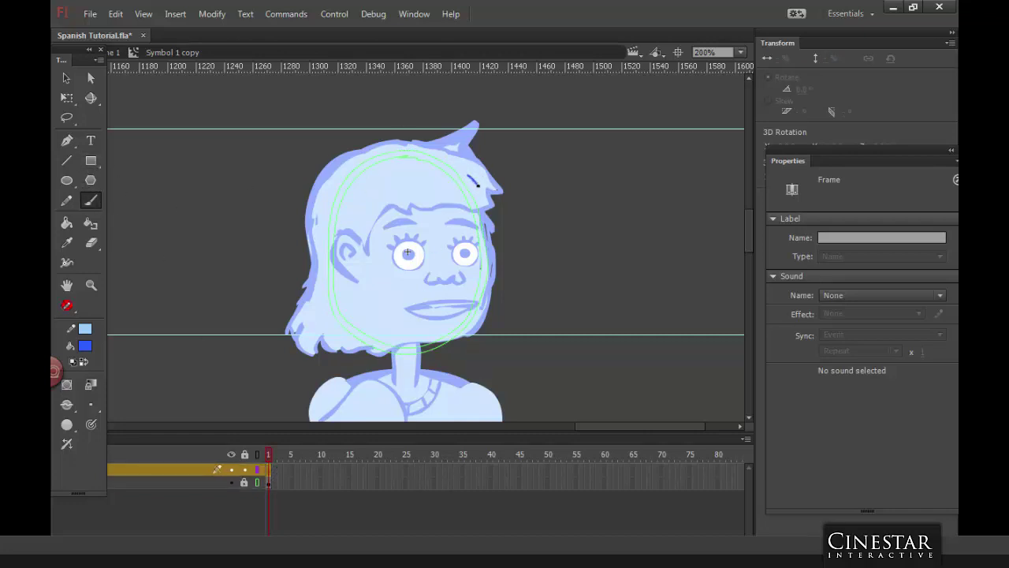
drag(489, 223, 492, 279)
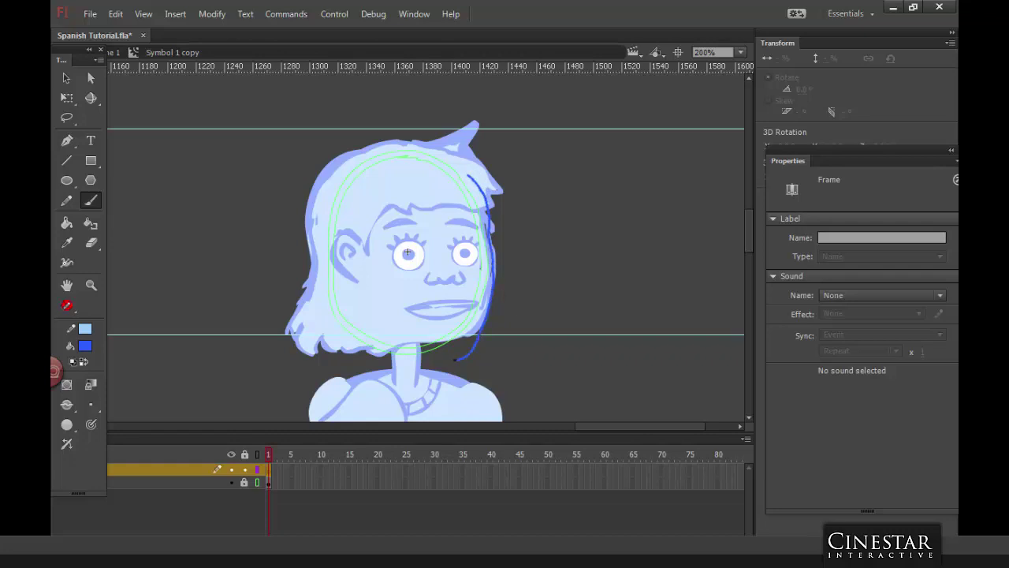
drag(423, 359, 381, 345)
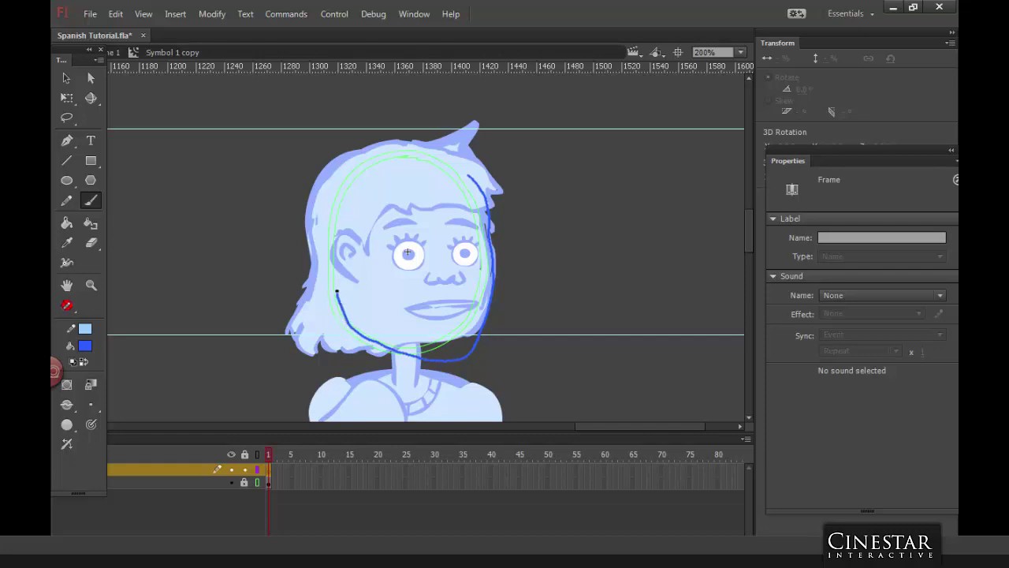
mouse_move(334, 275)
mouse_down()
mouse_move(363, 167)
mouse_move(389, 155)
mouse_move(463, 166)
mouse_up()
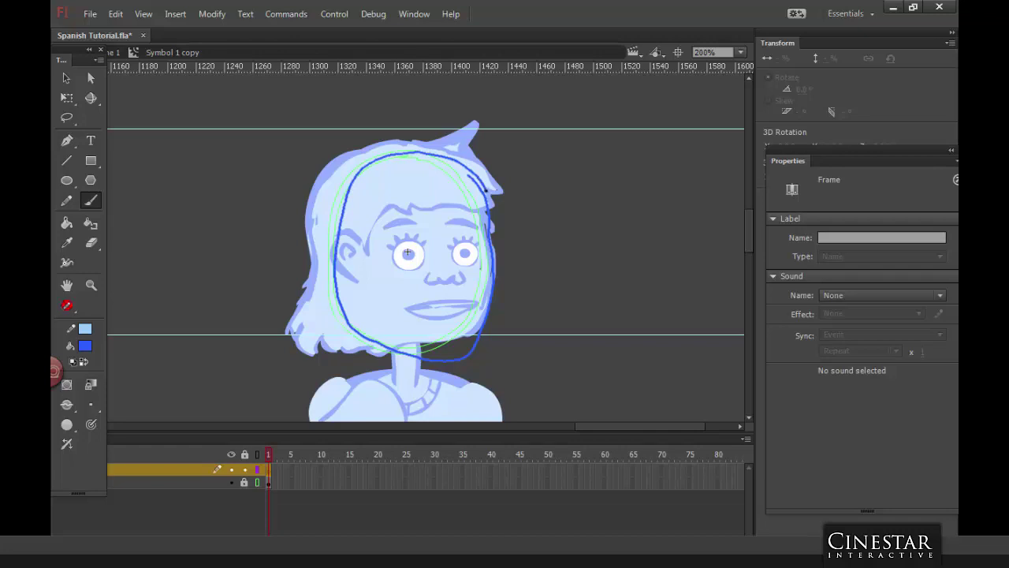
Step: Increase the brush size and thicken the new face outline by painting over it all the way around
click(91, 405)
click(127, 400)
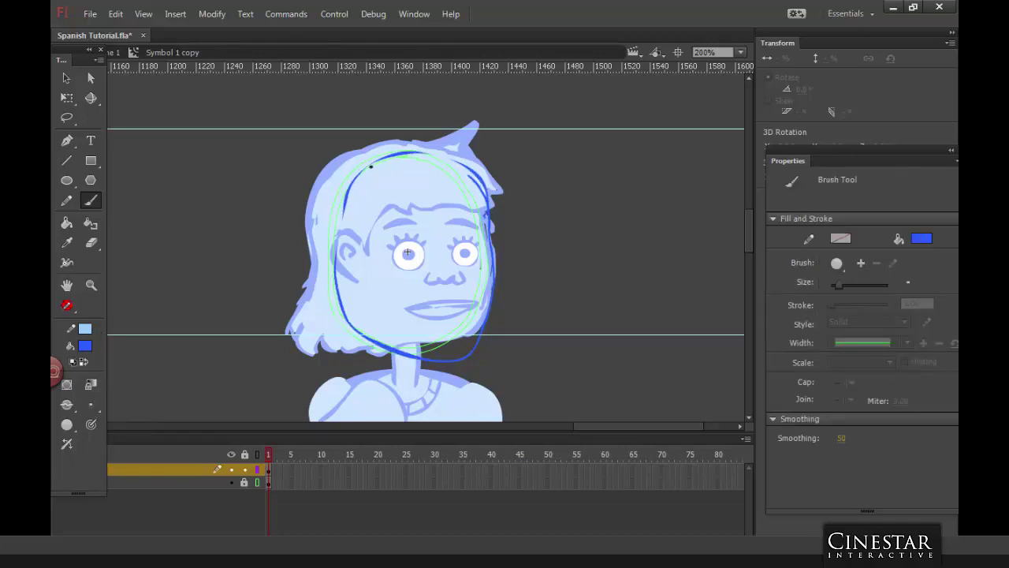
mouse_move(408, 153)
mouse_down()
mouse_move(352, 183)
mouse_move(336, 253)
mouse_move(347, 321)
mouse_move(386, 350)
mouse_up()
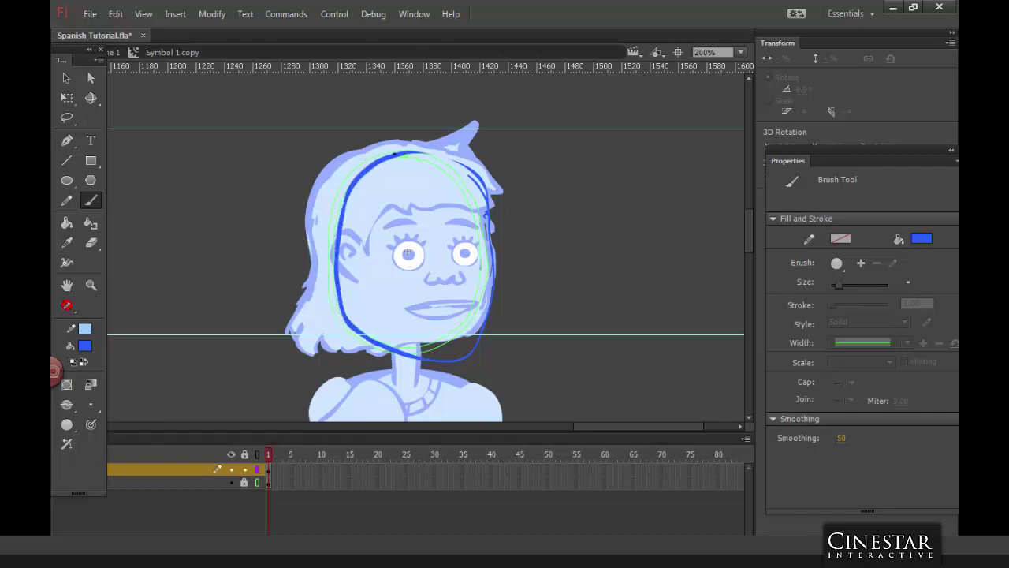
mouse_move(402, 154)
mouse_down()
mouse_move(455, 162)
mouse_move(487, 194)
mouse_move(491, 312)
mouse_move(474, 347)
mouse_up()
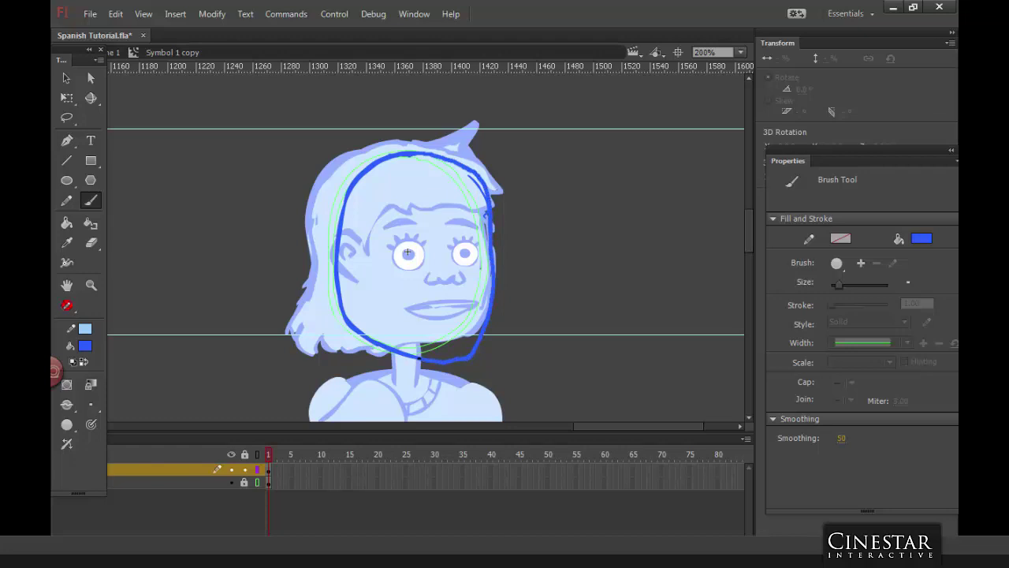
drag(403, 346, 404, 342)
Step: Fill the new face outline with light blue and return to the main scene
click(83, 361)
key(k)
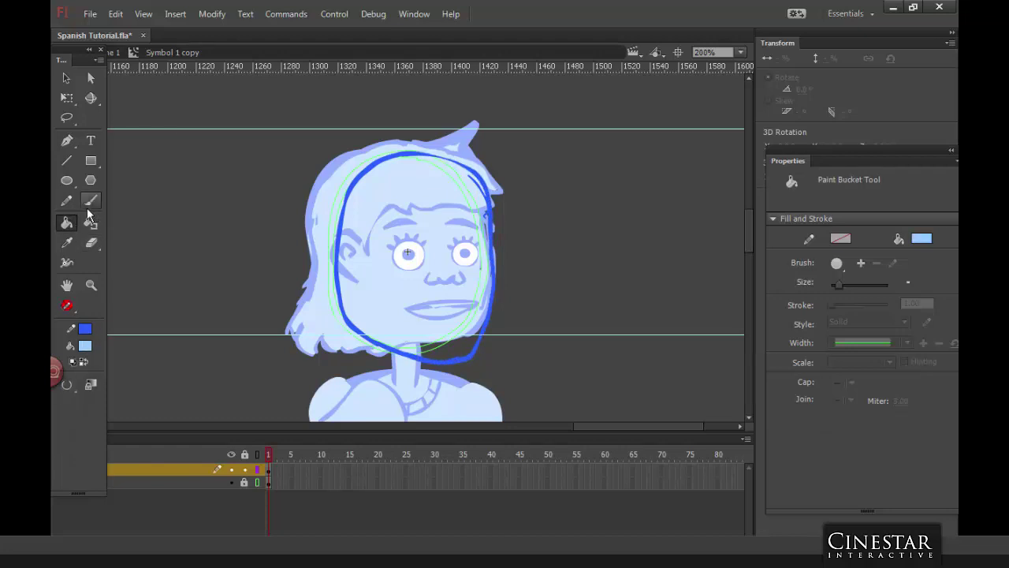
click(438, 238)
click(78, 76)
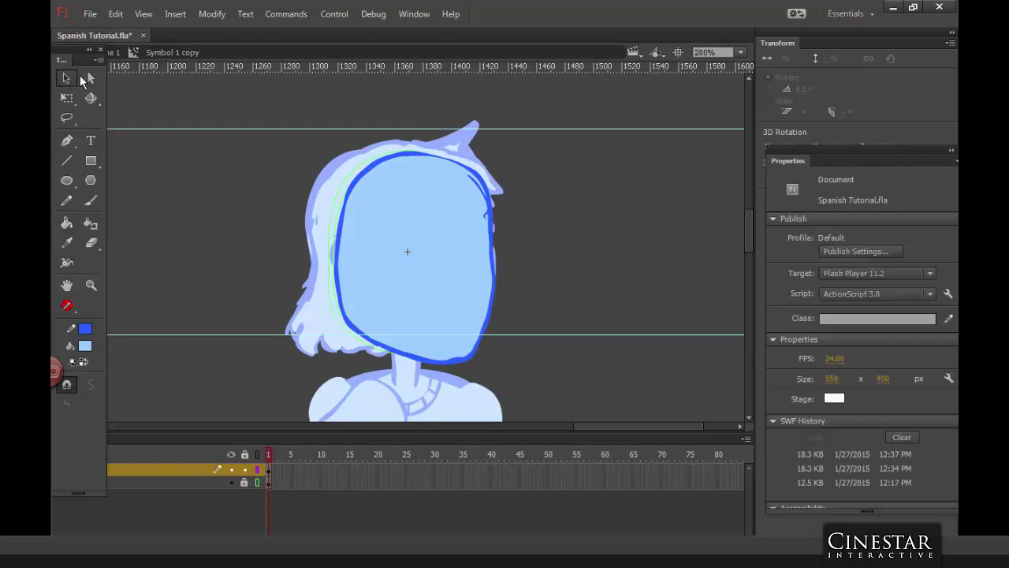
double_click(572, 240)
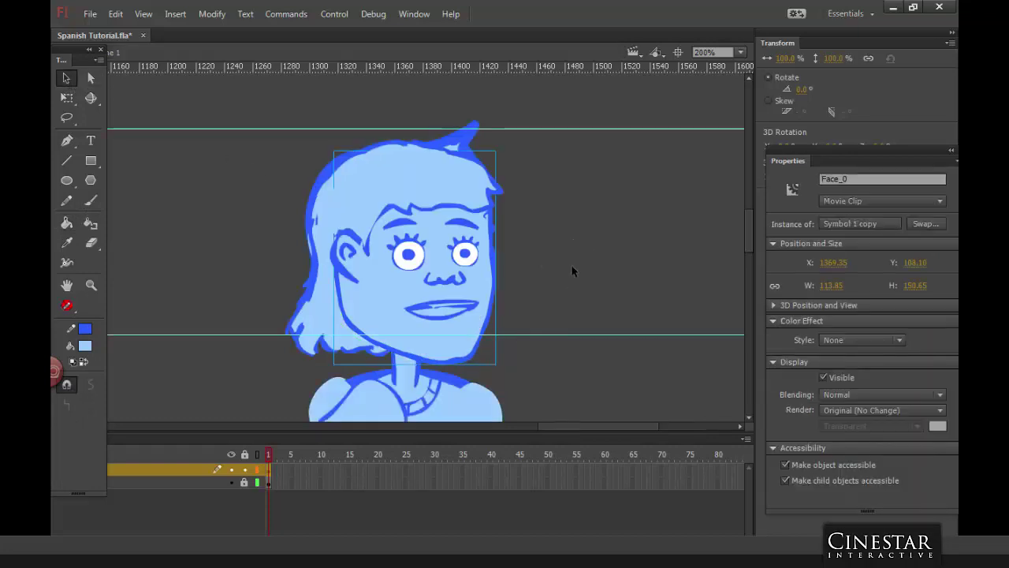
Step: Duplicate the turned view's upper torso symbol under the default name
key(ctrl+minus)
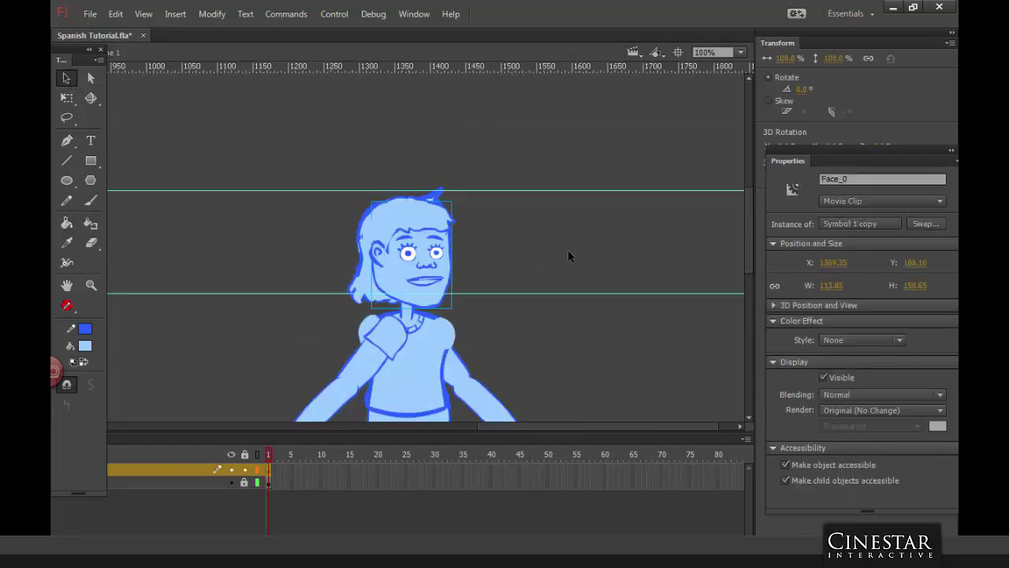
drag(558, 311, 514, 154)
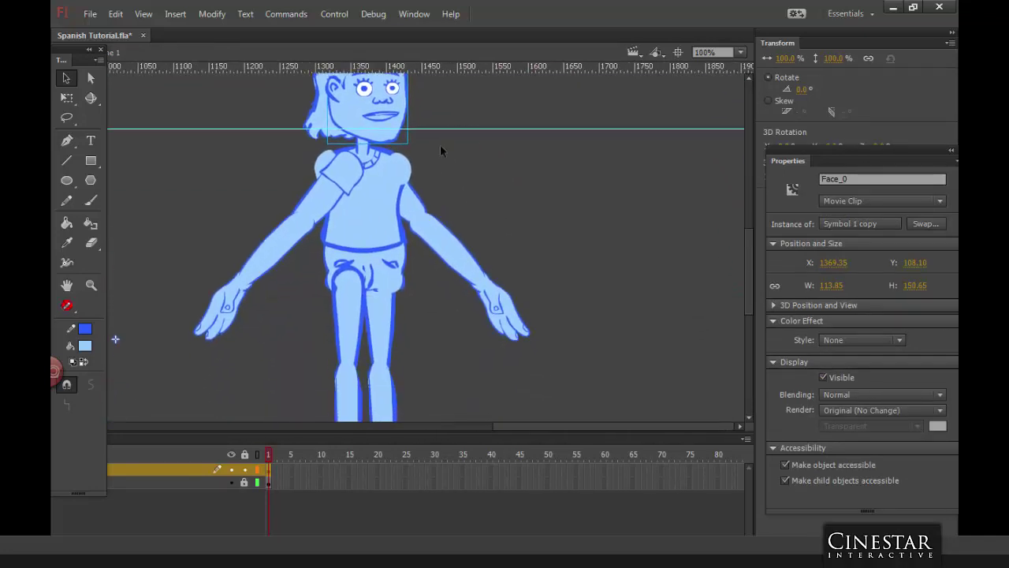
right_click(383, 209)
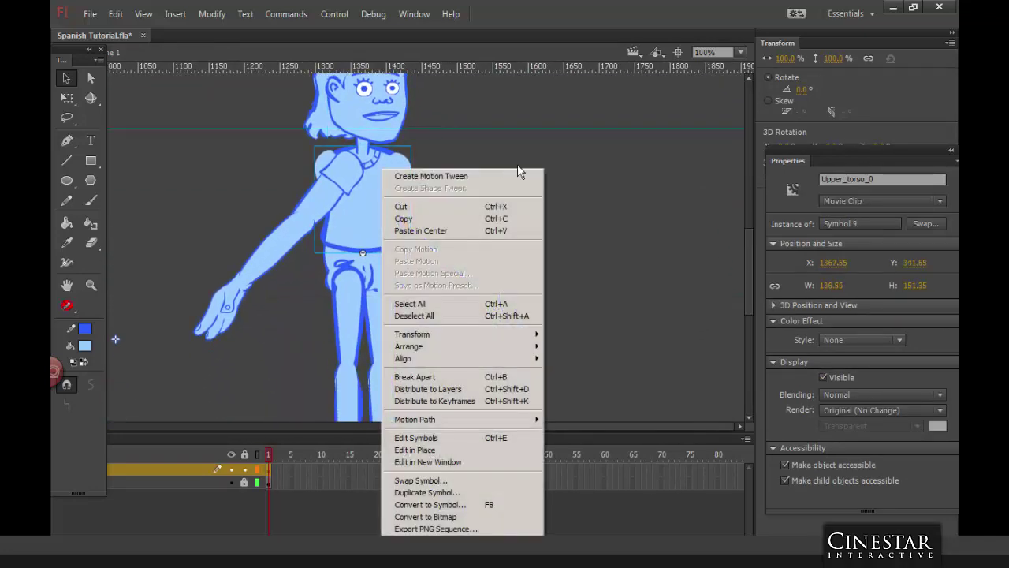
click(432, 493)
click(621, 278)
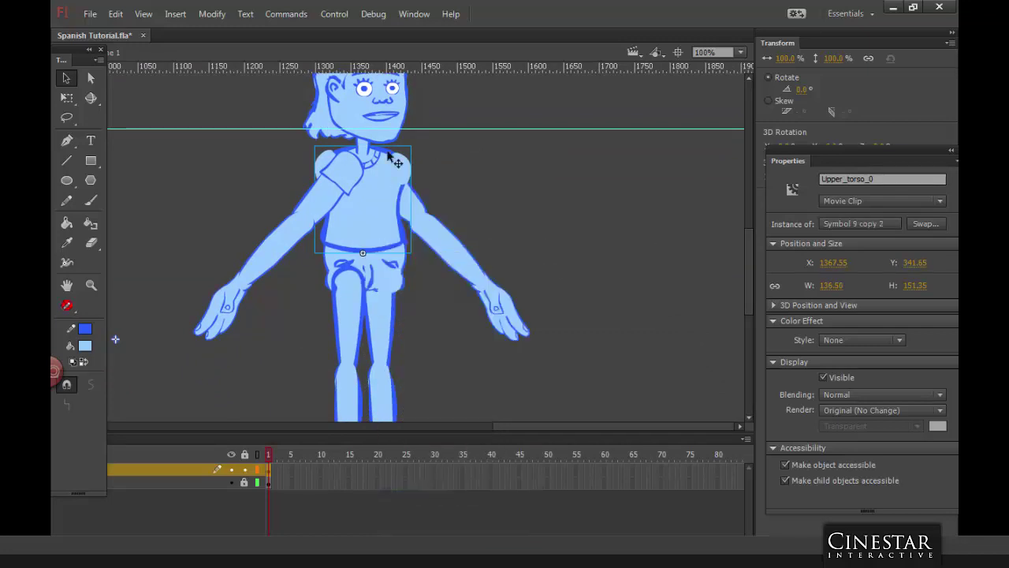
Step: Open the duplicated upper torso symbol of the turned view for editing and check its shape against the surrounding parts
double_click(392, 211)
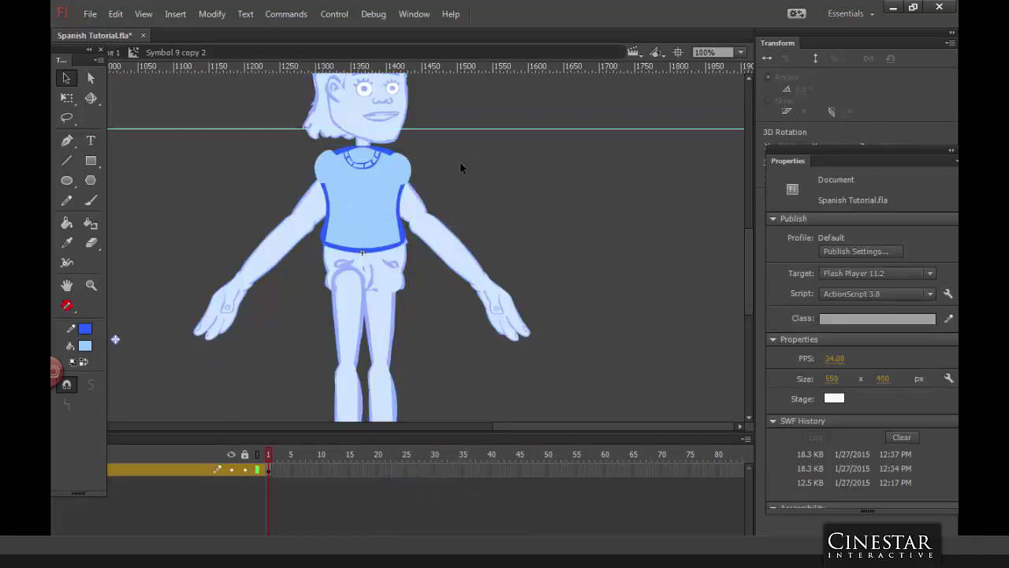
click(245, 470)
click(231, 470)
click(231, 470)
click(256, 470)
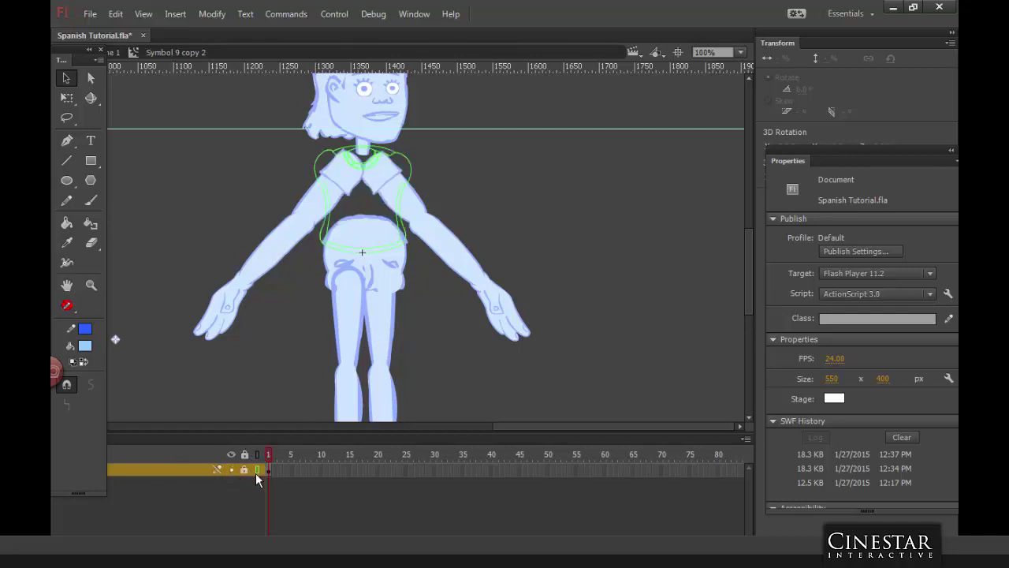
click(257, 471)
click(368, 247)
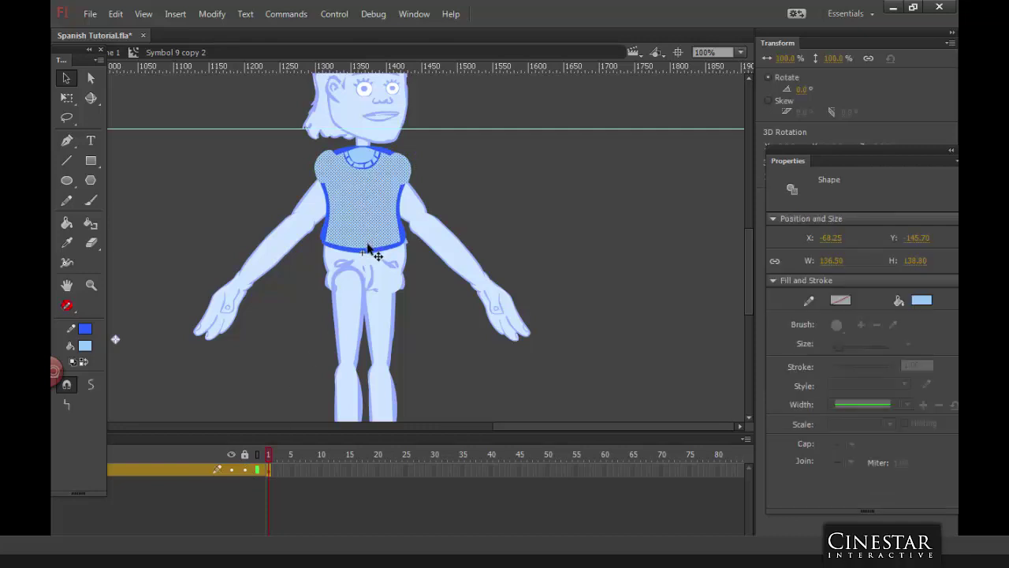
key(ctrl+=)
Step: Lock the torso artwork's layer, turn it into a guide shown as outlines, and add a new layer above it
click(218, 470)
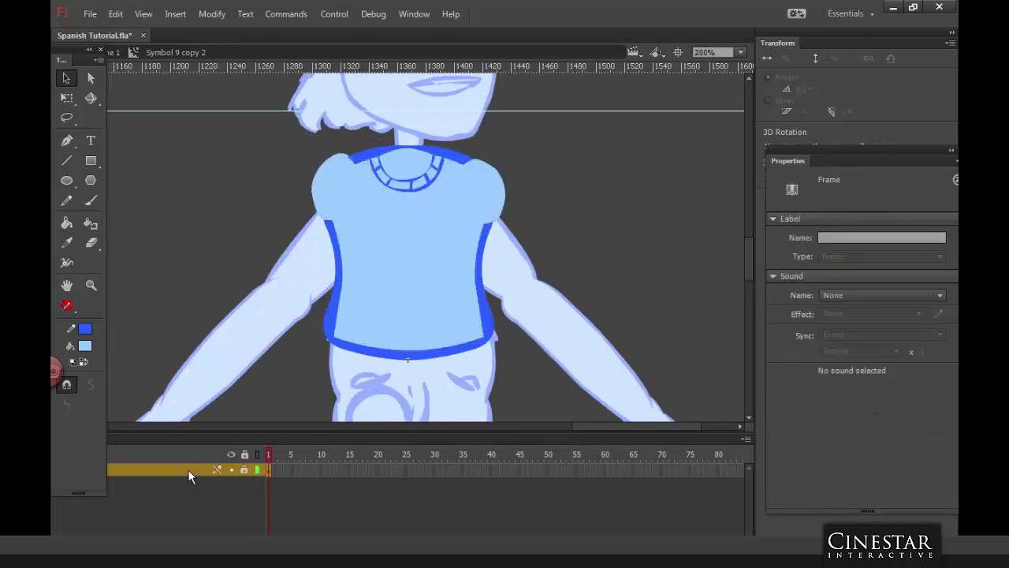
right_click(189, 471)
click(223, 314)
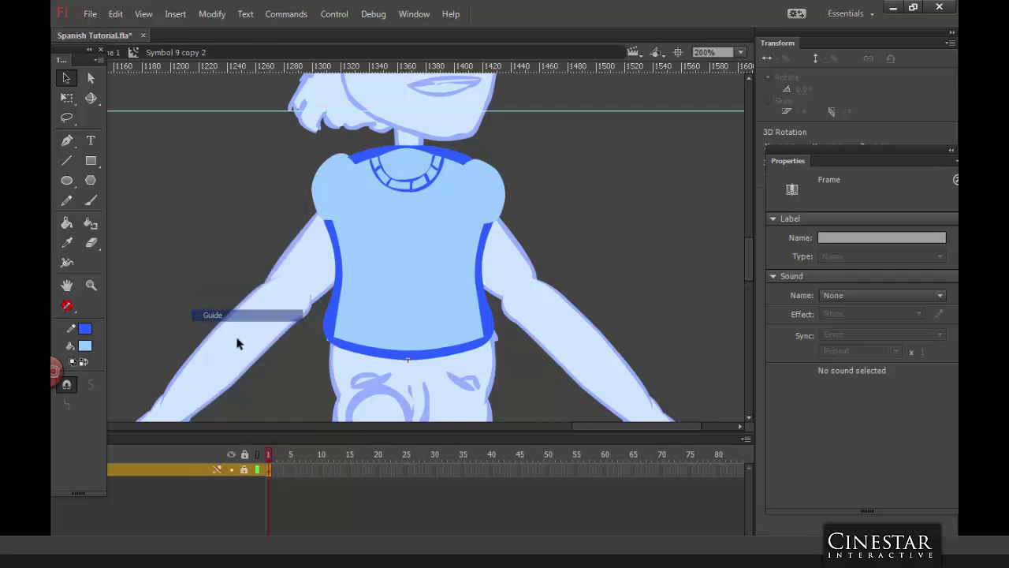
click(257, 471)
click(257, 471)
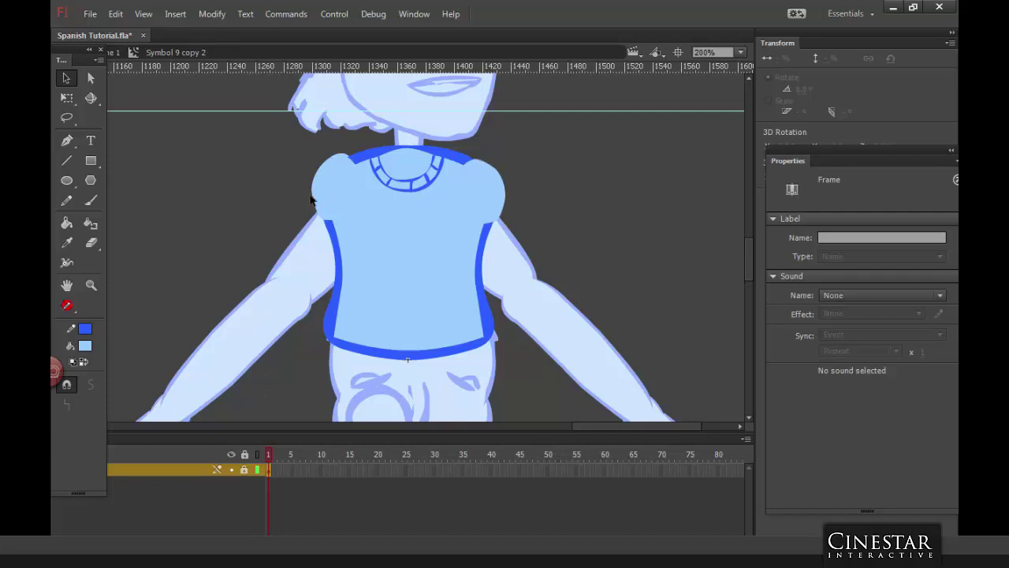
click(257, 470)
Step: Paint dark blue outlines for the neck edge, shoulders and both sides of the turned torso on the new layer, using the Brush tool
click(91, 201)
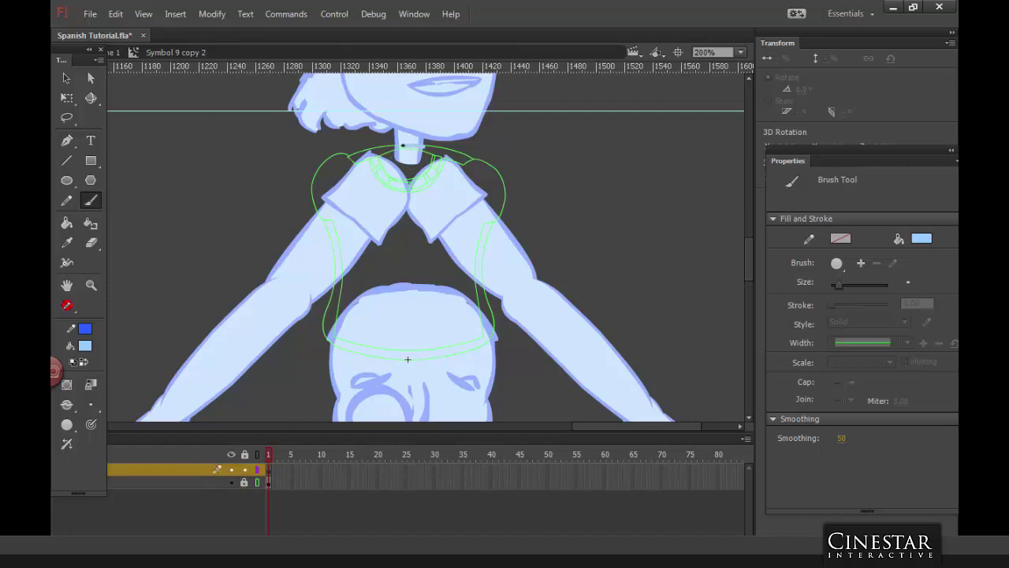
drag(403, 146, 432, 167)
click(79, 361)
mouse_move(427, 145)
mouse_down()
mouse_move(373, 150)
mouse_move(355, 166)
mouse_move(332, 220)
mouse_move(330, 339)
mouse_up()
mouse_move(426, 146)
mouse_down()
mouse_move(453, 159)
mouse_move(467, 186)
mouse_move(491, 337)
mouse_up()
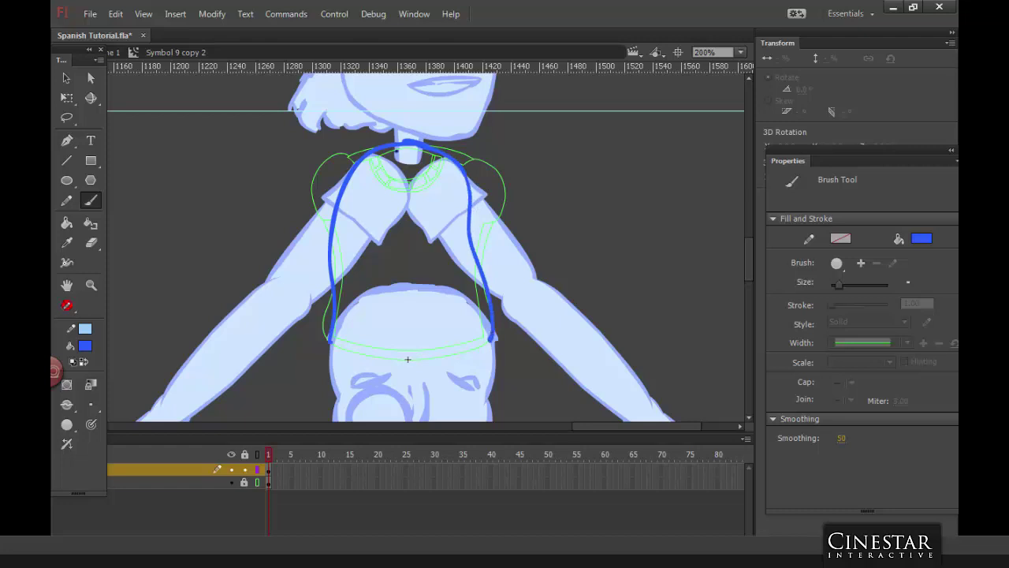
Step: Paint the ribbed collar and the curved bottom hem to complete the turned shirt outline
mouse_move(386, 158)
mouse_down()
mouse_move(434, 156)
mouse_move(375, 157)
mouse_move(387, 175)
mouse_move(441, 155)
mouse_up()
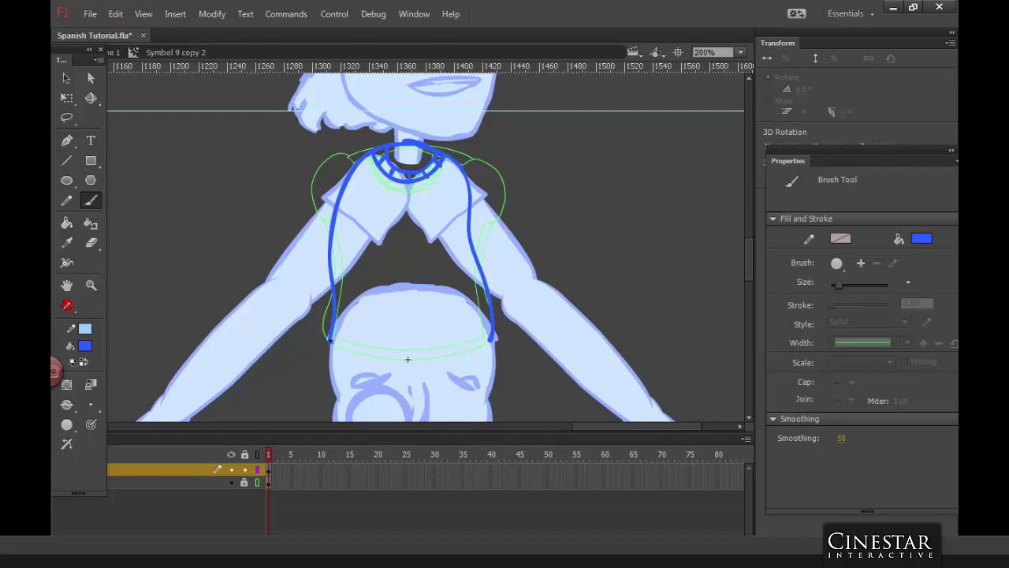
drag(336, 342, 363, 348)
drag(395, 356, 493, 337)
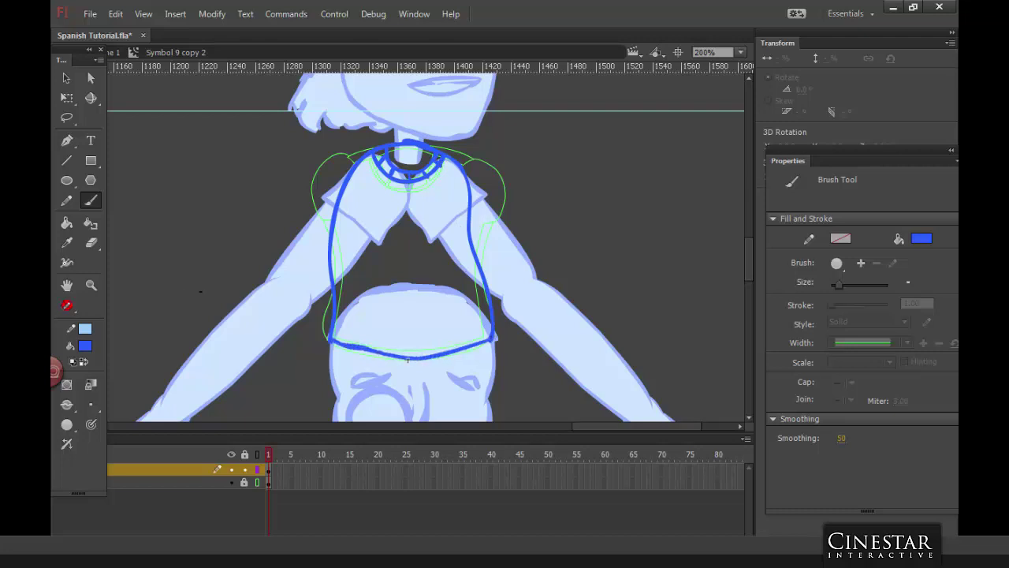
Step: Fill the turned shirt body, neck opening and collar segments with light blue and return to the main scene
click(66, 223)
click(82, 361)
click(393, 184)
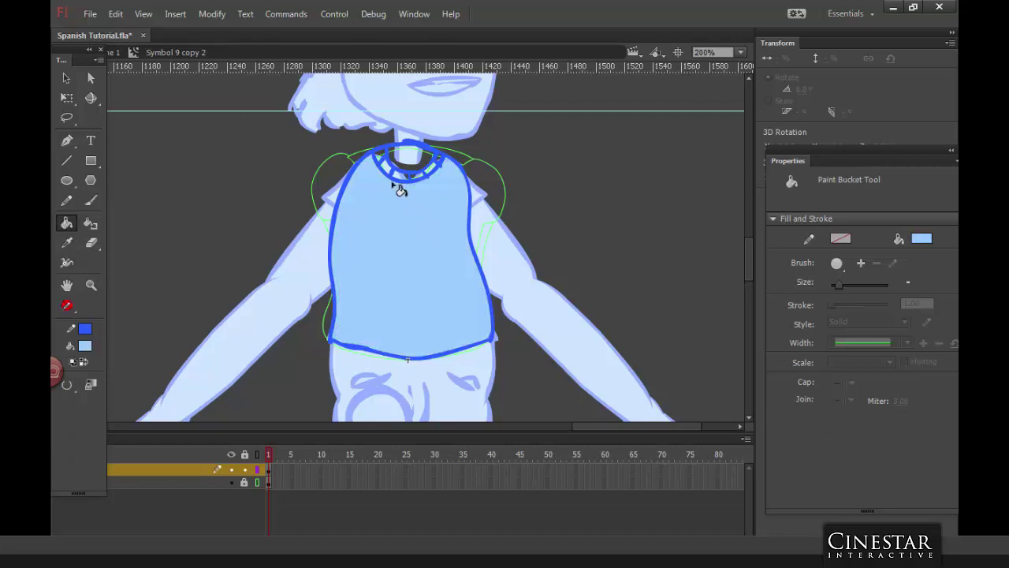
click(404, 174)
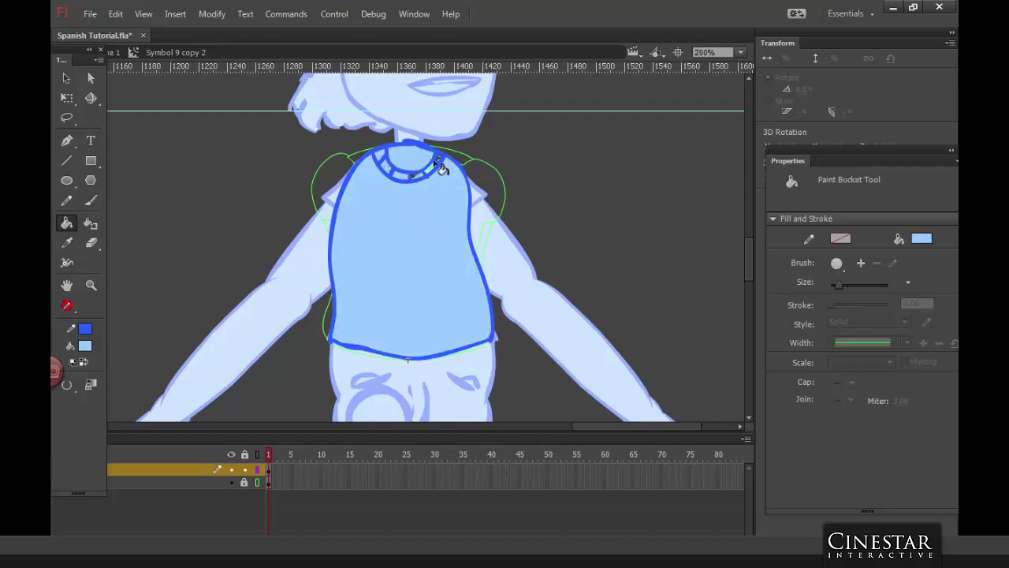
click(422, 176)
key(v)
double_click(623, 212)
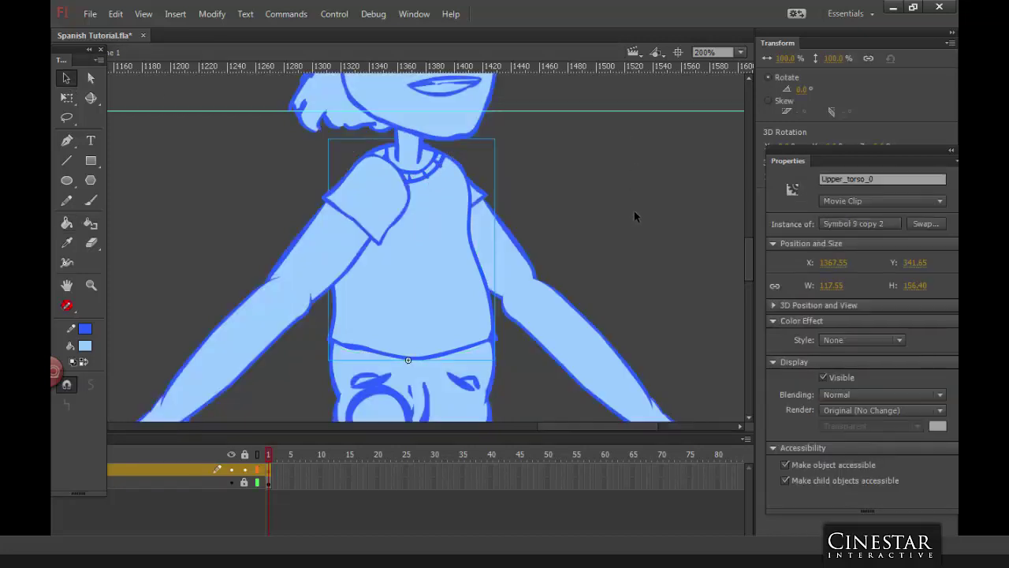
Step: Open the turned view's lower torso symbol, make its locked layer an outlined guide, and add a new layer
click(590, 291)
scroll(604, 144, down, 5)
double_click(473, 241)
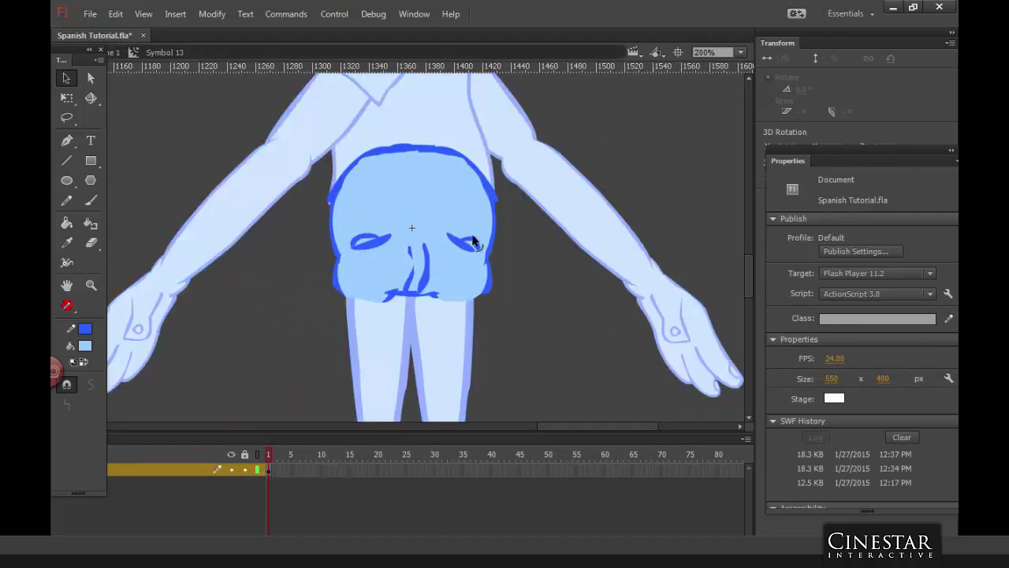
click(257, 470)
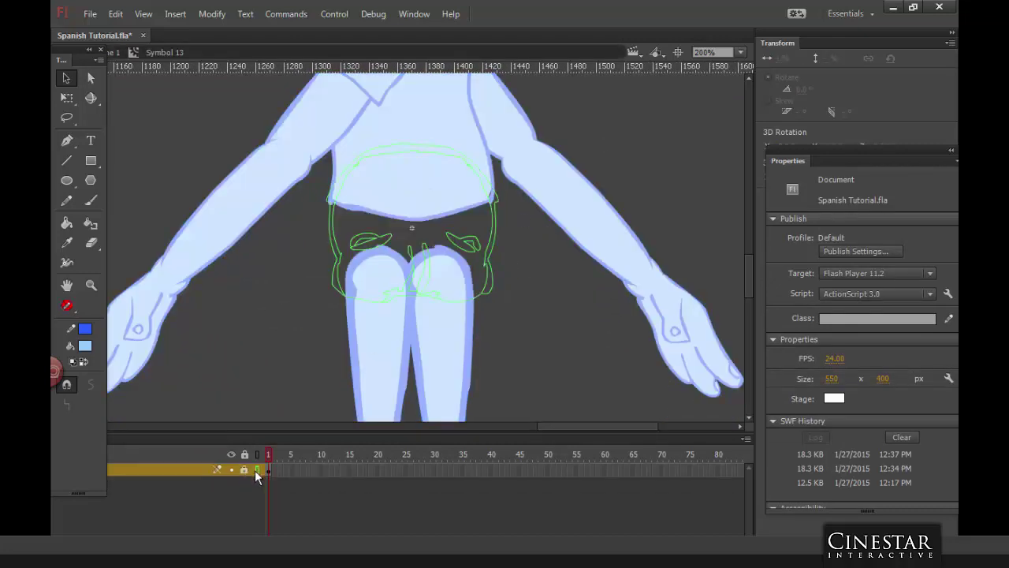
right_click(183, 470)
click(229, 319)
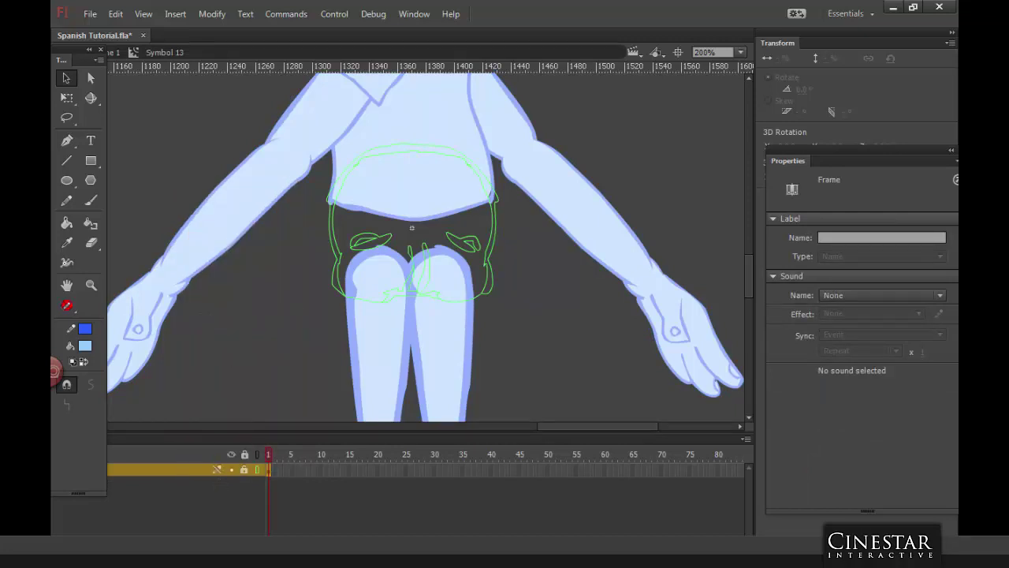
Step: Paint a dark blue outline of the turned hips with a diagonal crotch fold on the new layer
click(90, 200)
click(83, 361)
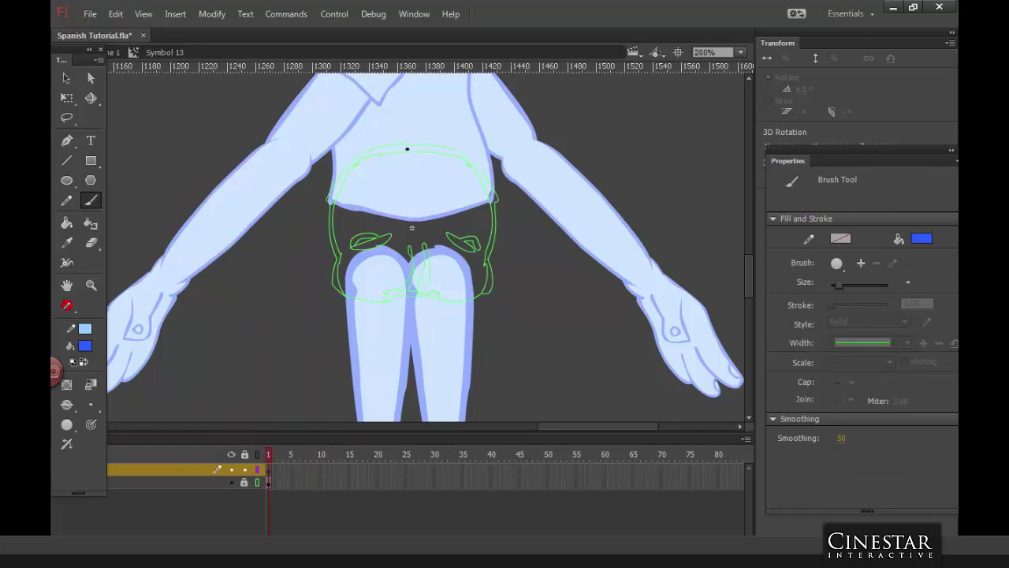
mouse_move(402, 147)
mouse_down()
mouse_move(362, 159)
mouse_move(335, 206)
mouse_up()
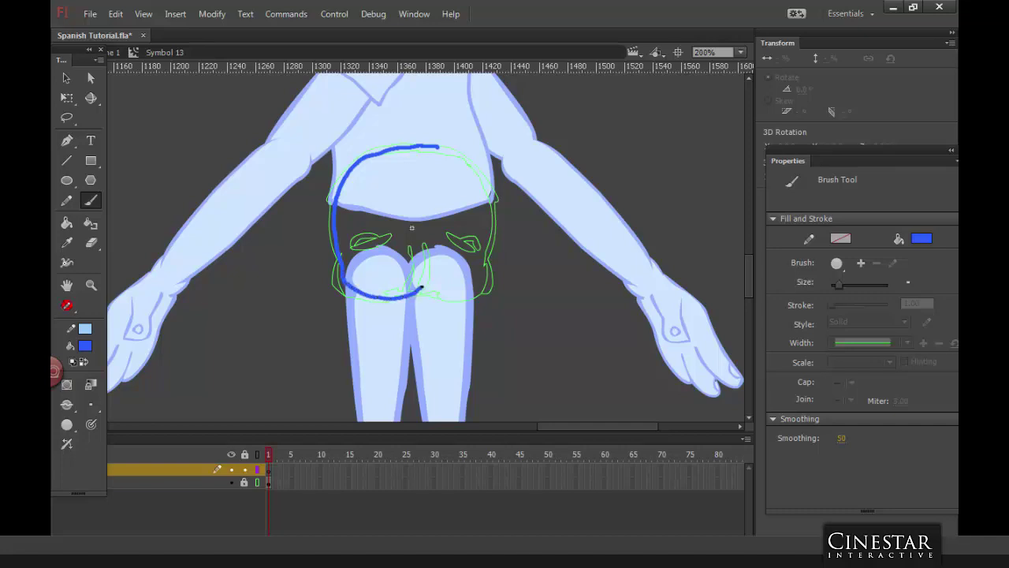
drag(432, 271, 478, 242)
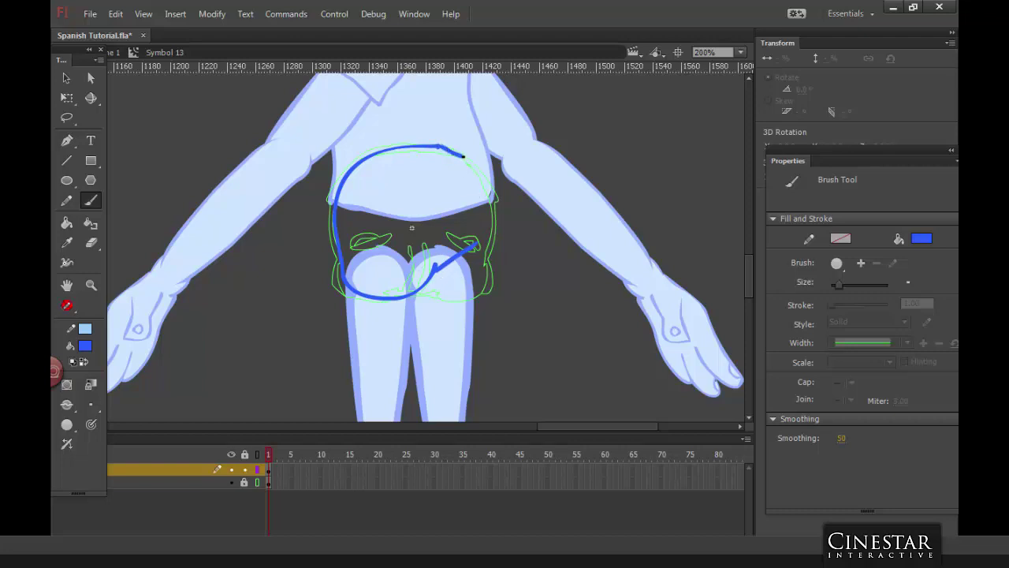
drag(464, 155, 483, 170)
drag(479, 275, 483, 280)
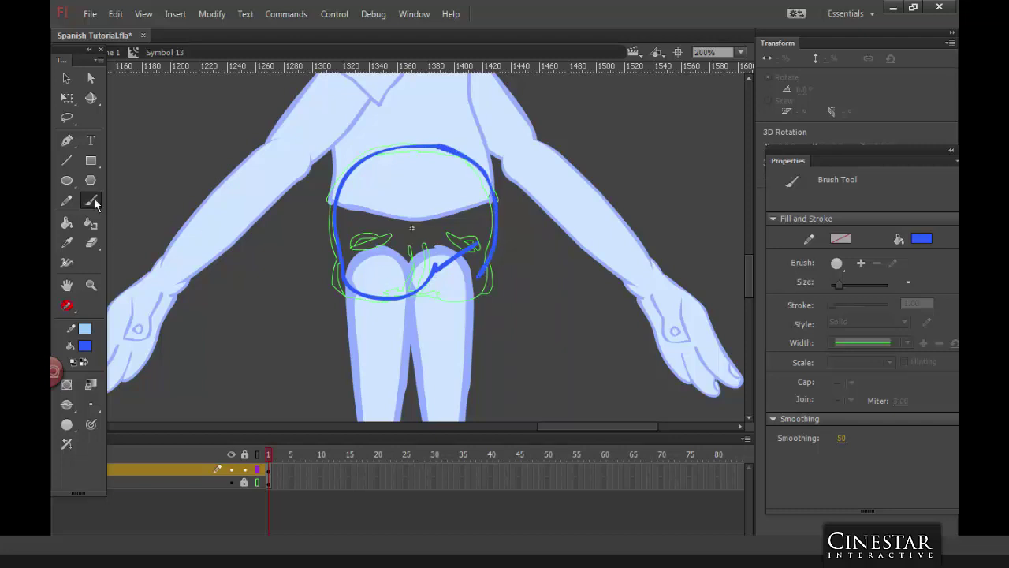
Step: Close the gap under the far hip with a light blue brush stroke and fill the hips with light blue
click(88, 363)
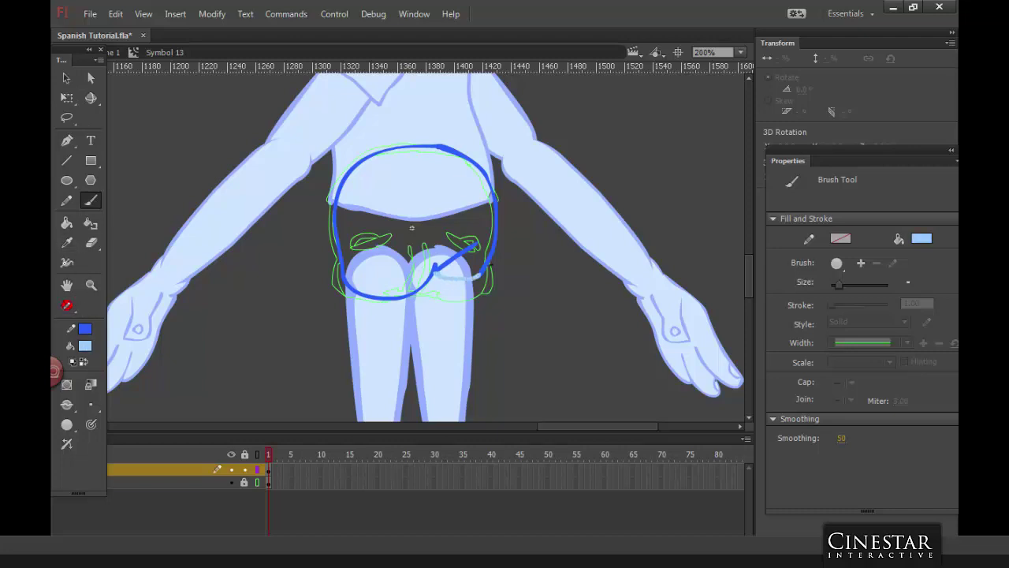
click(67, 223)
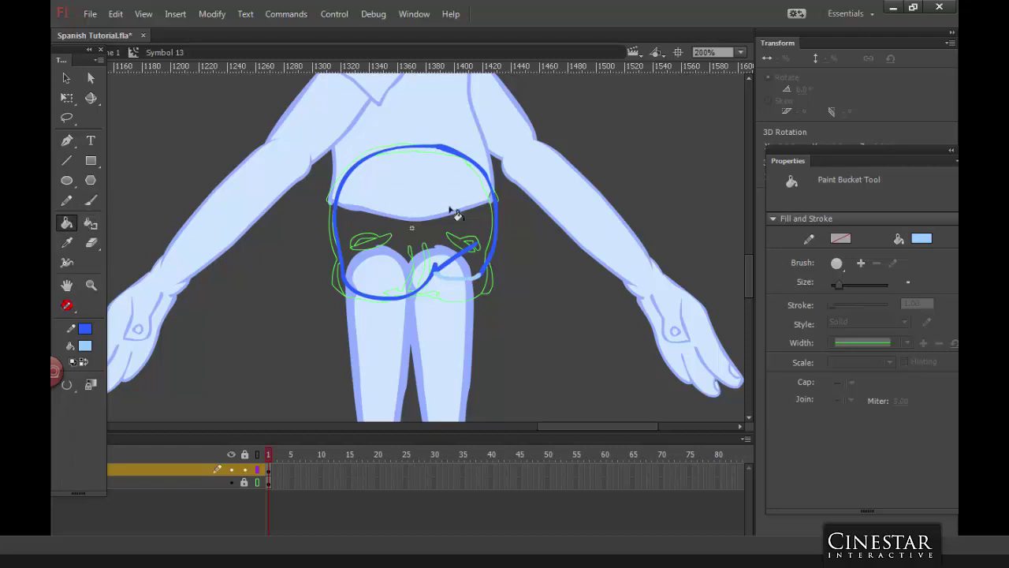
click(450, 212)
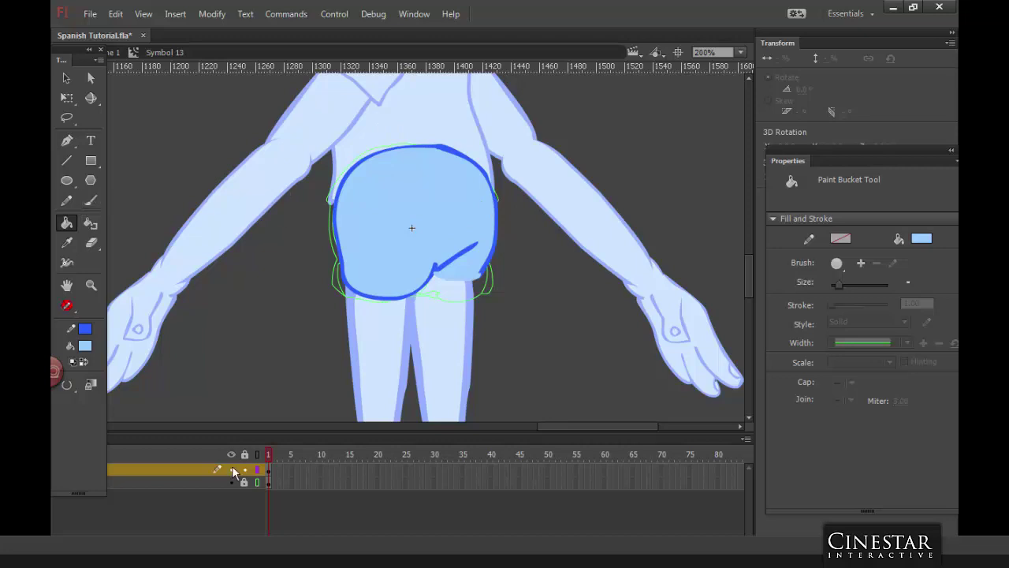
click(257, 471)
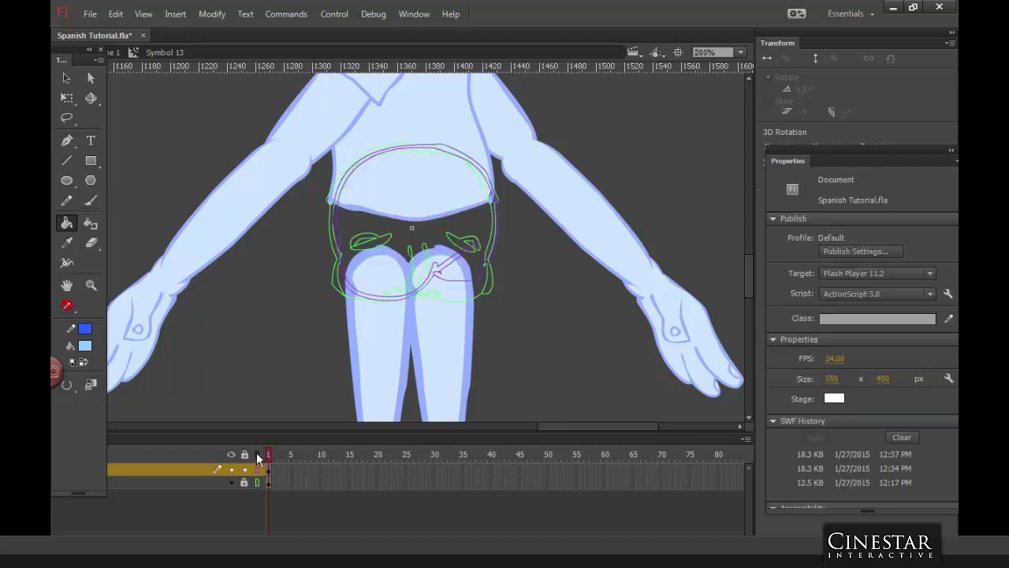
click(257, 471)
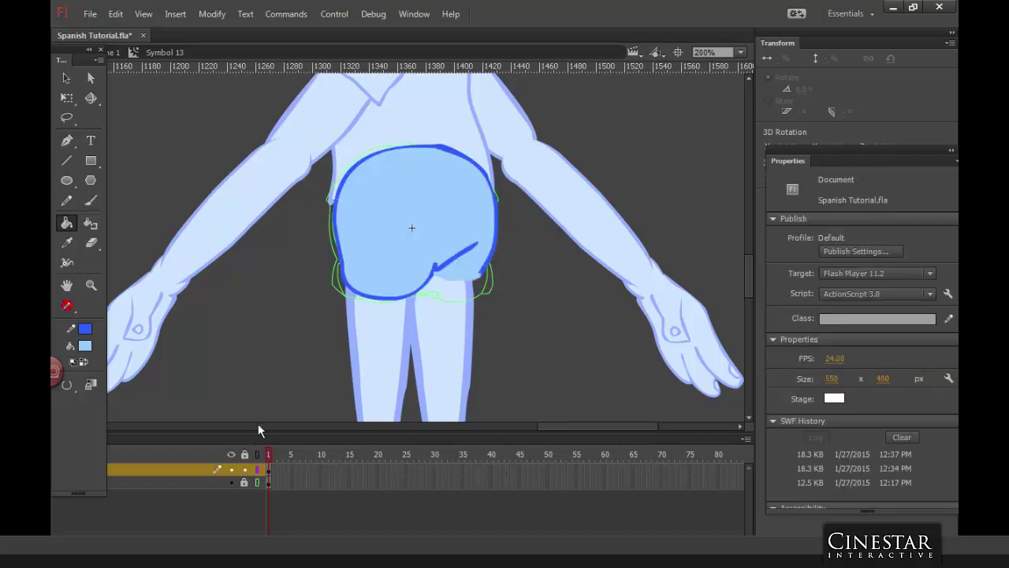
Step: Paint dark blue pocket details on the near hip and at the far edge of the hips
click(89, 198)
click(83, 363)
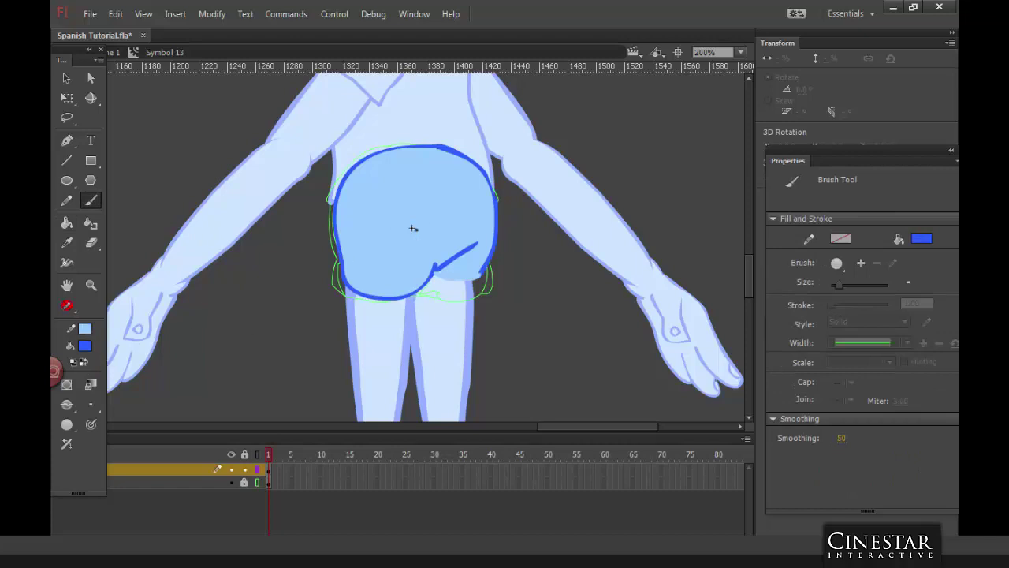
drag(395, 250, 411, 228)
mouse_move(385, 263)
mouse_down()
mouse_move(413, 249)
mouse_move(401, 263)
mouse_move(387, 254)
mouse_up()
Step: Delete the outline along the bottom of the near hip where the thigh attaches, and return to the main scene
click(66, 77)
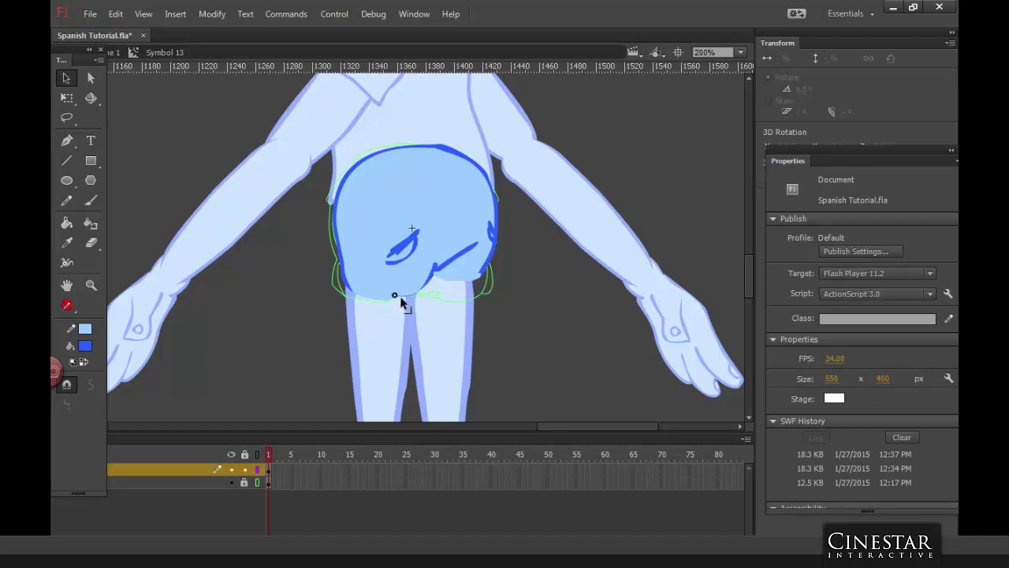
drag(351, 317, 424, 291)
key(Delete)
double_click(547, 276)
double_click(481, 277)
drag(446, 293, 487, 292)
key(ctrl+z)
double_click(514, 264)
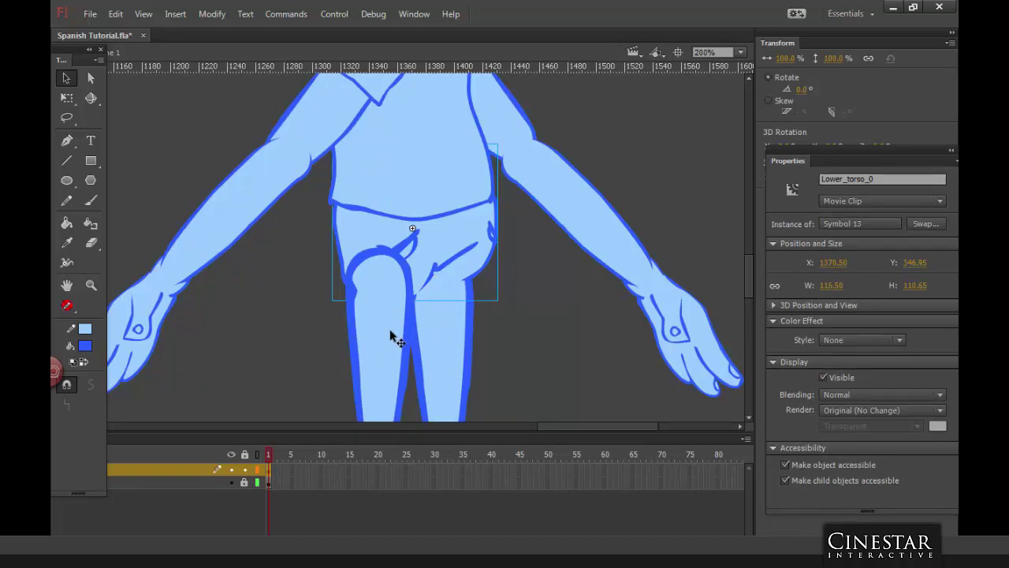
Step: Send the right thigh backward so that it sits behind the lower torso in the turned view
click(387, 357)
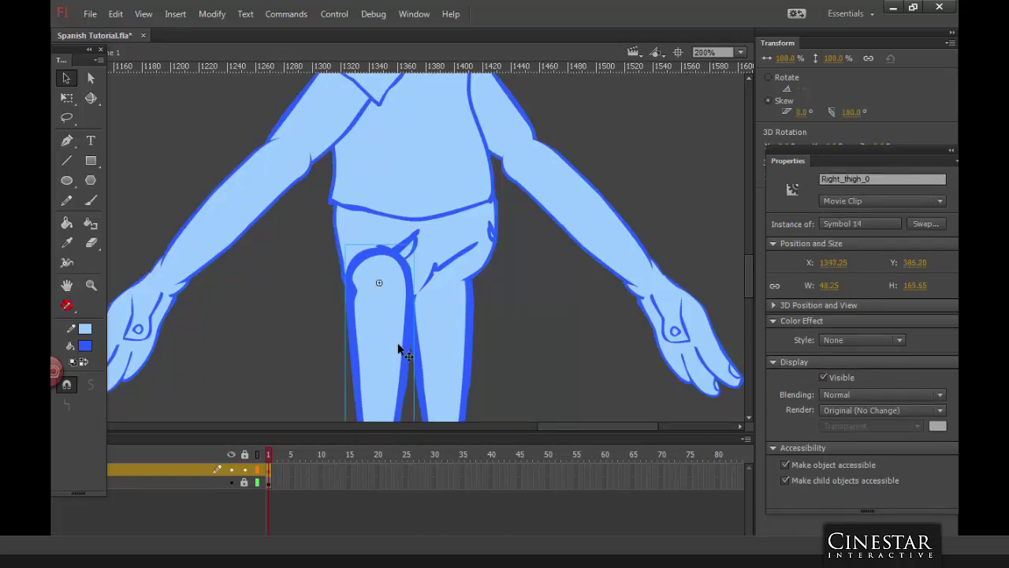
key(ctrl+minus)
key(ctrl+minus)
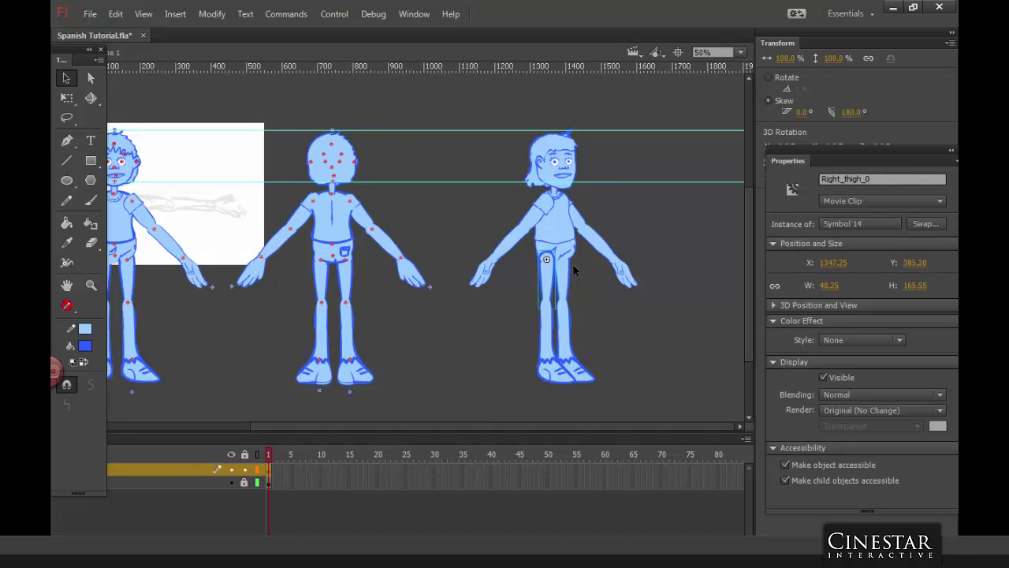
key(ctrl+equal)
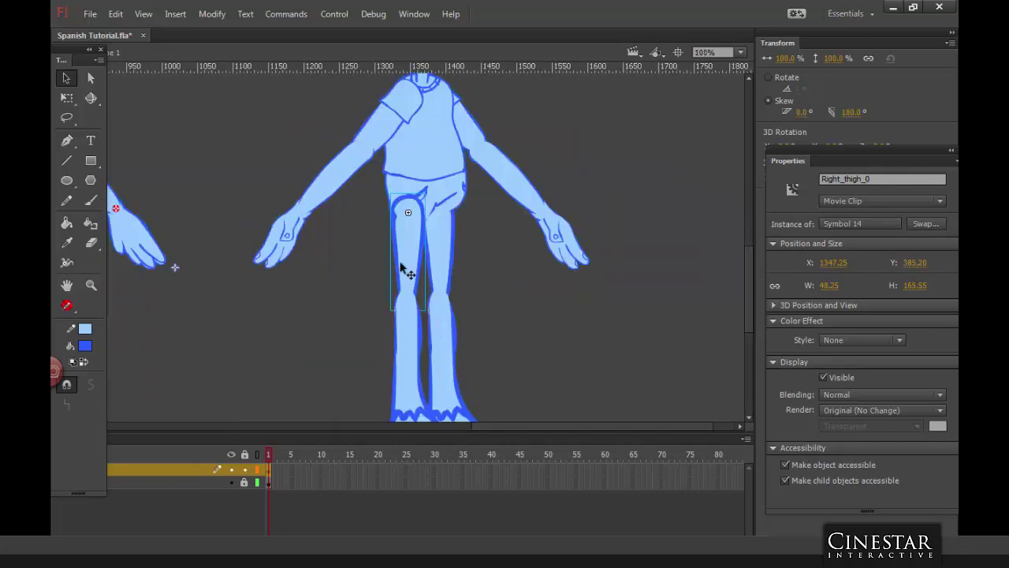
click(417, 253)
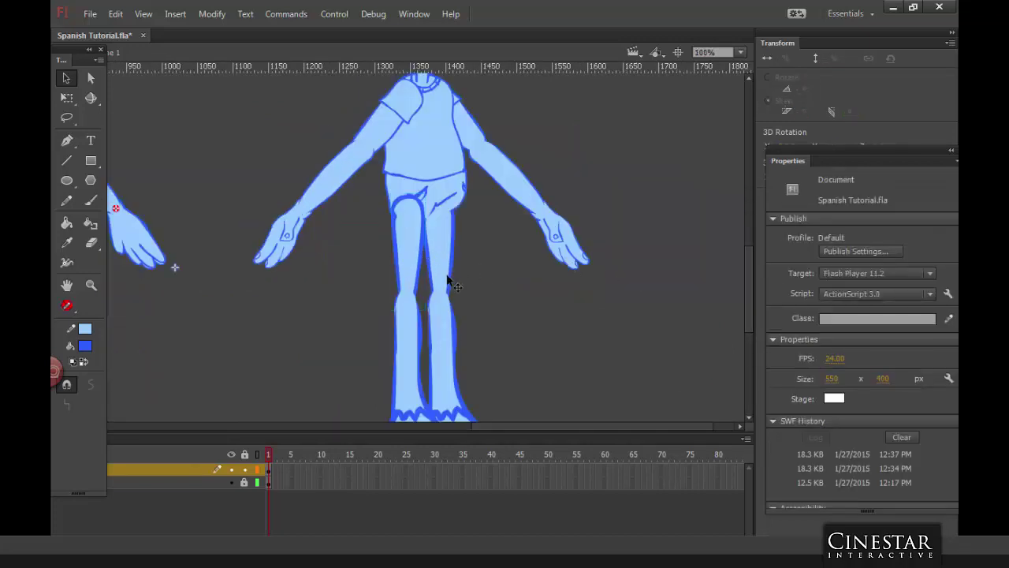
click(416, 251)
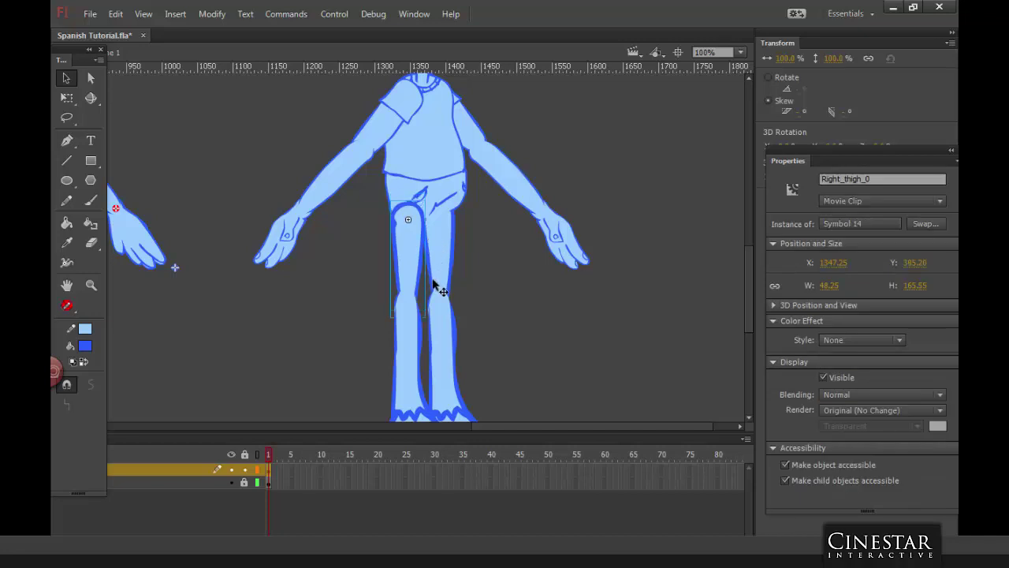
key(shift+Up)
key(ctrl+Down)
click(500, 276)
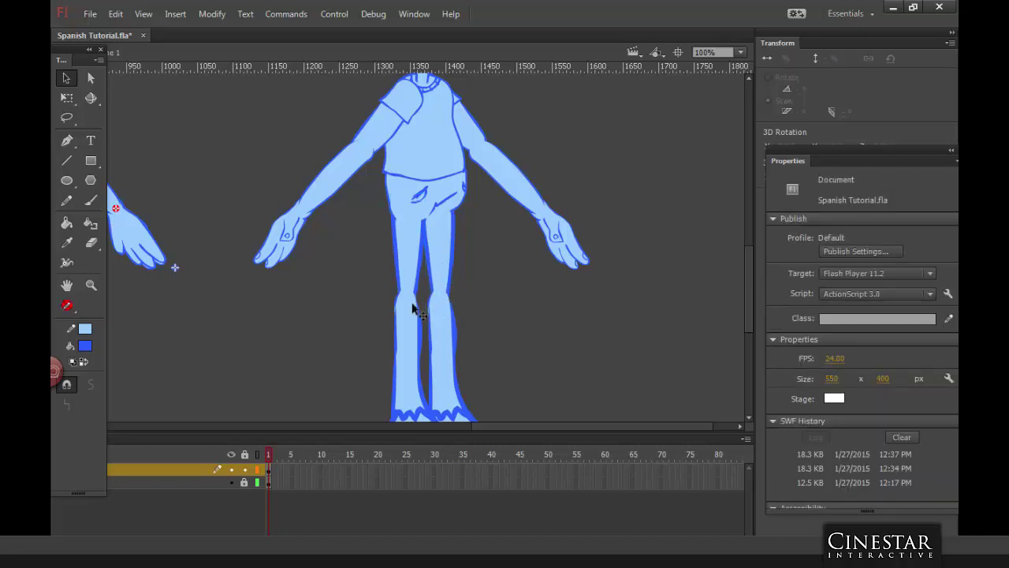
click(413, 309)
click(71, 96)
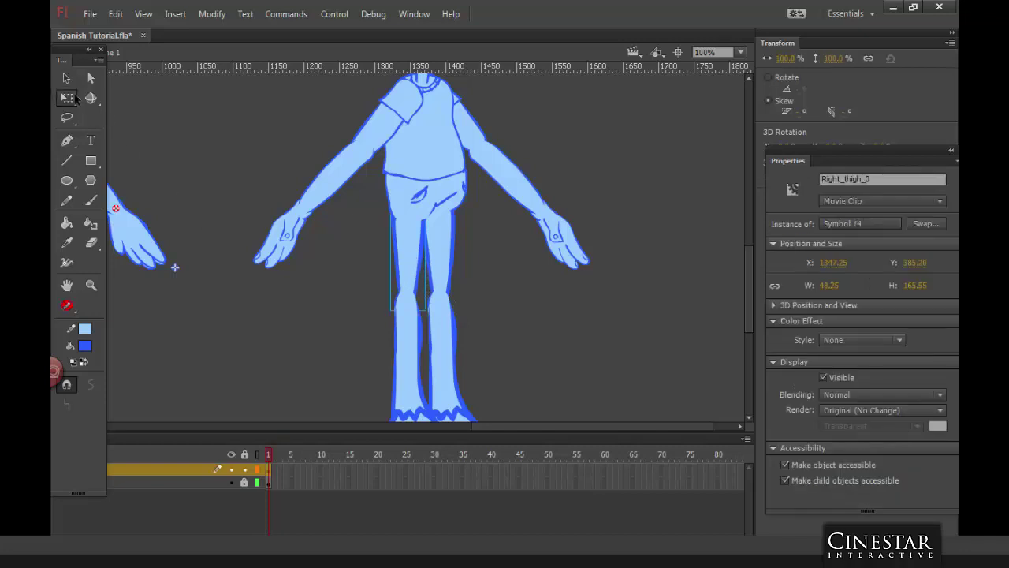
mouse_move(441, 315)
mouse_down()
mouse_move(511, 254)
mouse_move(406, 313)
mouse_move(339, 282)
mouse_move(499, 247)
mouse_move(418, 314)
mouse_move(434, 312)
mouse_up()
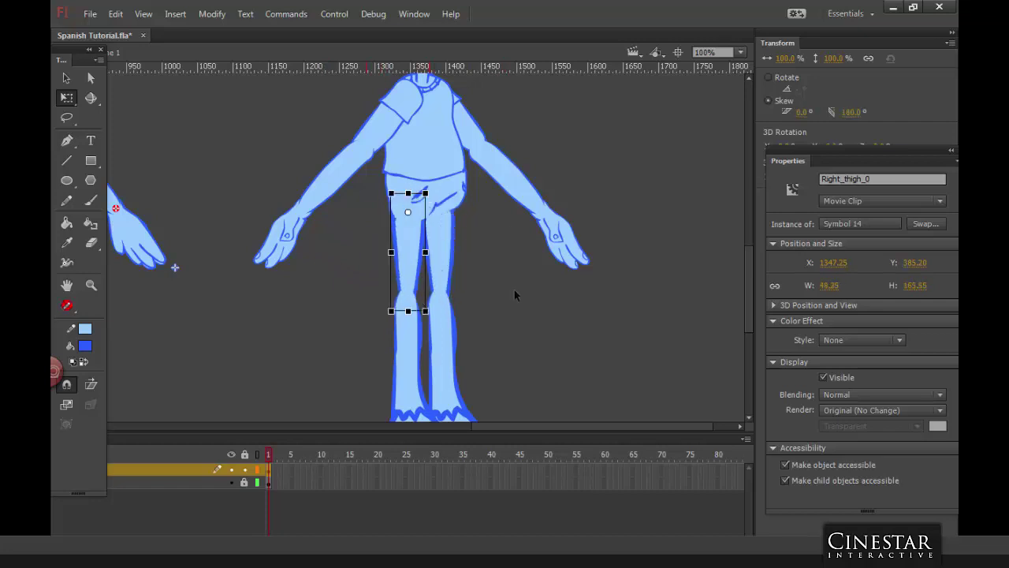
click(519, 308)
Step: Nudge the turned view's right arm, forearm and hand together slightly outward, away from the torso
key(ctrl+minus)
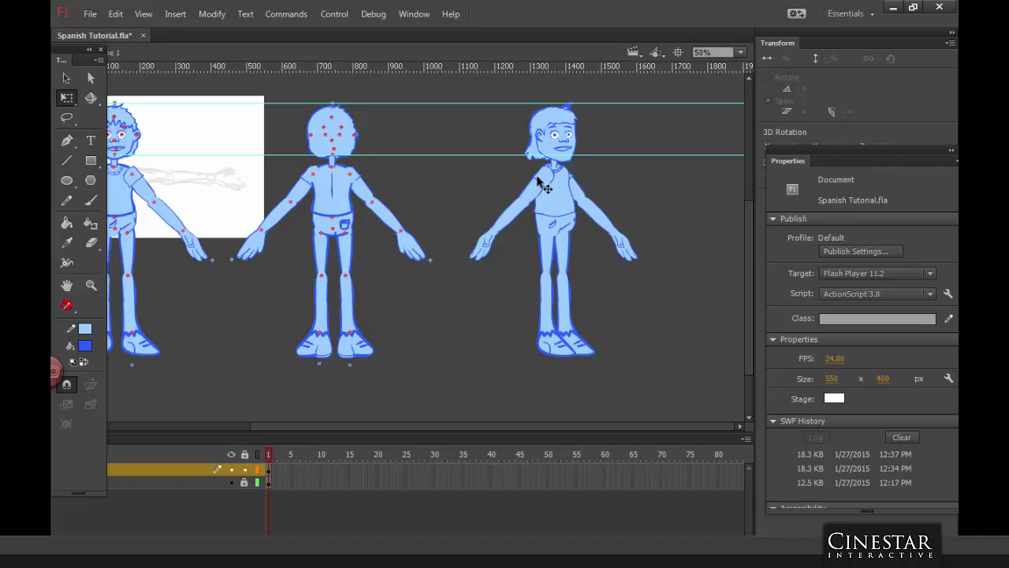
drag(466, 195, 522, 273)
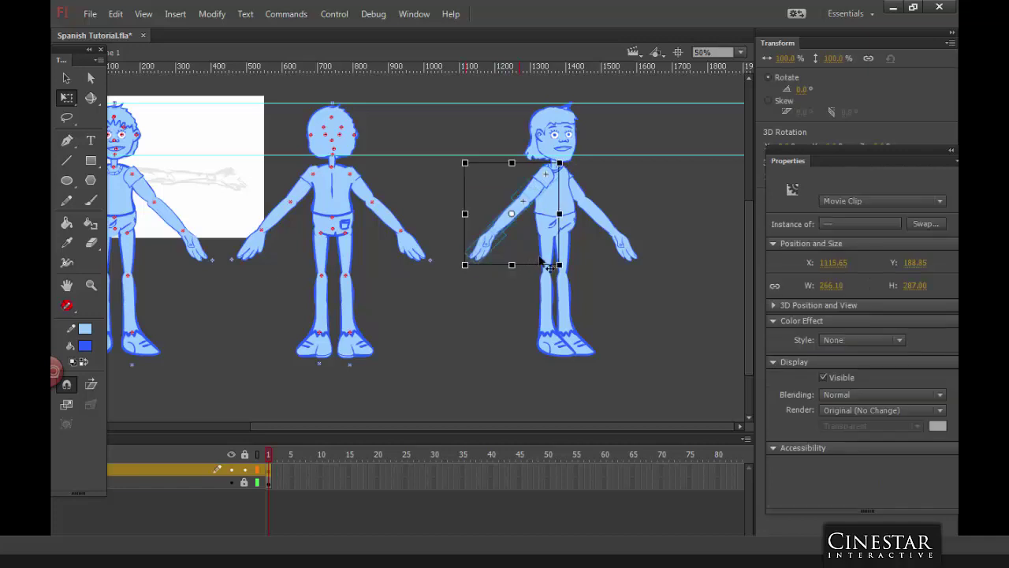
key(Left)
key(Left)
key(Left)
key(Left)
key(Left)
key(Left)
key(Left)
key(Left)
key(Left)
key(Left)
click(569, 183)
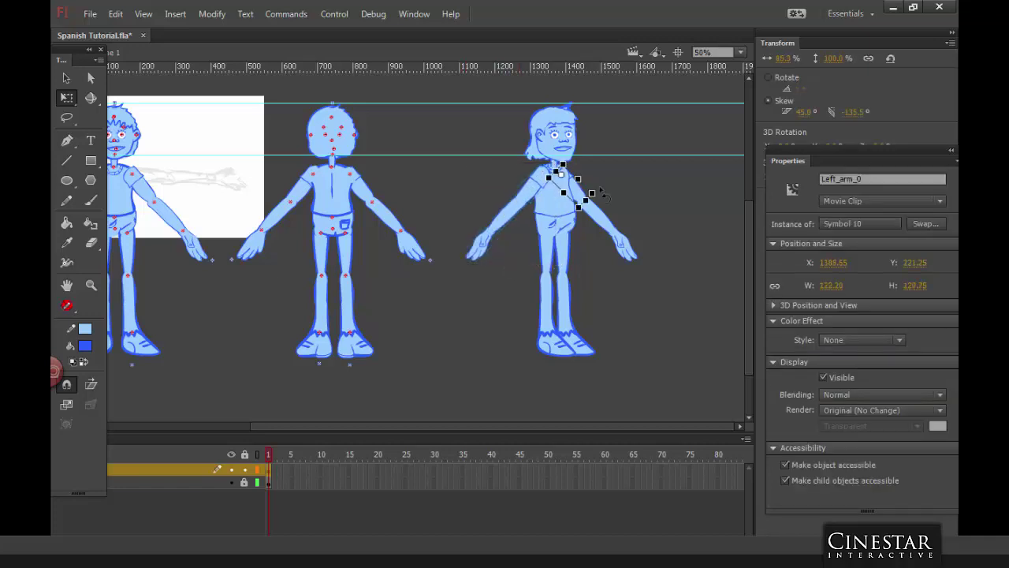
click(603, 217)
click(627, 248)
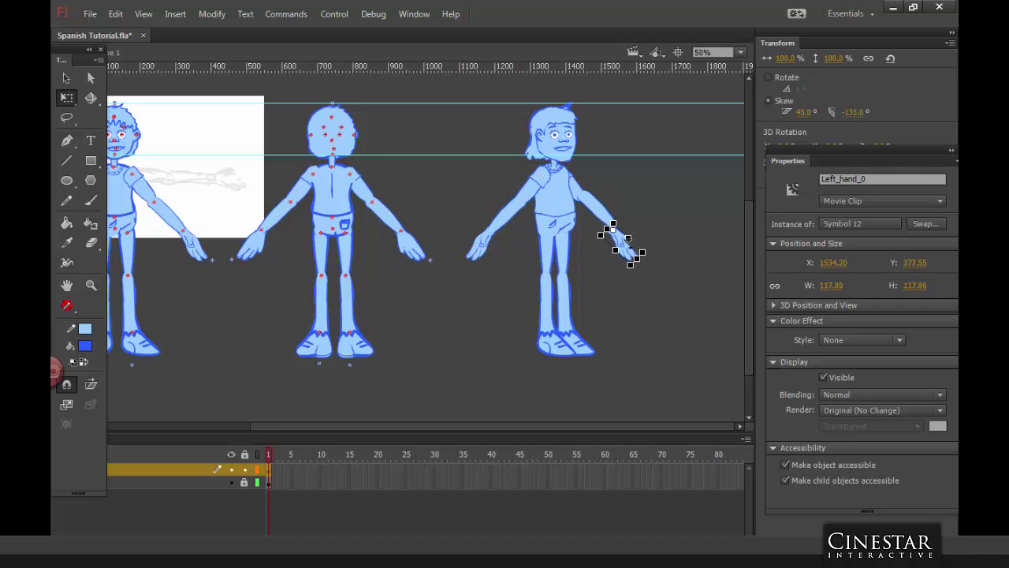
key(ctrl+z)
key(ctrl+z)
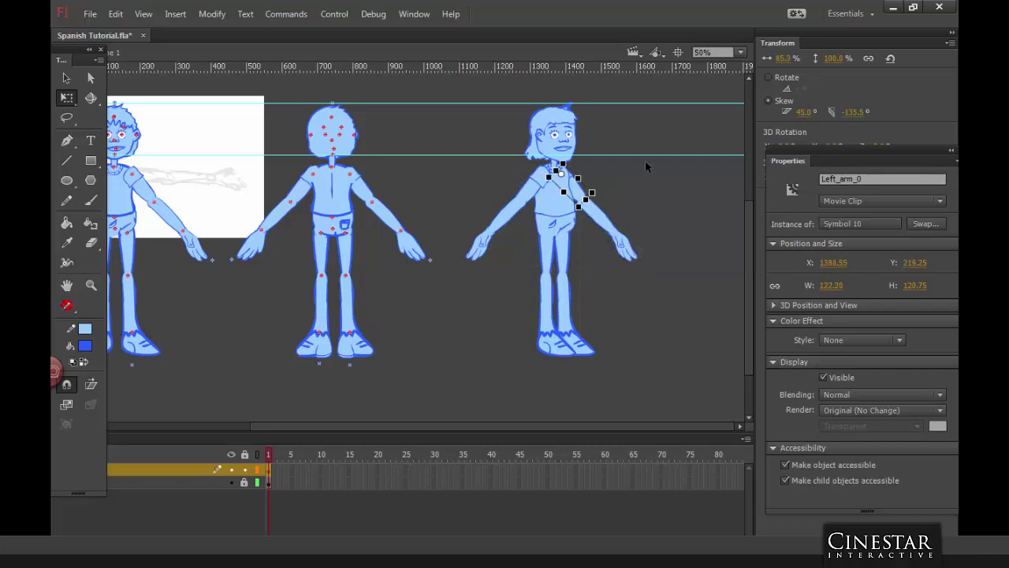
Step: Shift the turned view's left arm, forearm and hand together slightly outward and up
drag(645, 162, 598, 266)
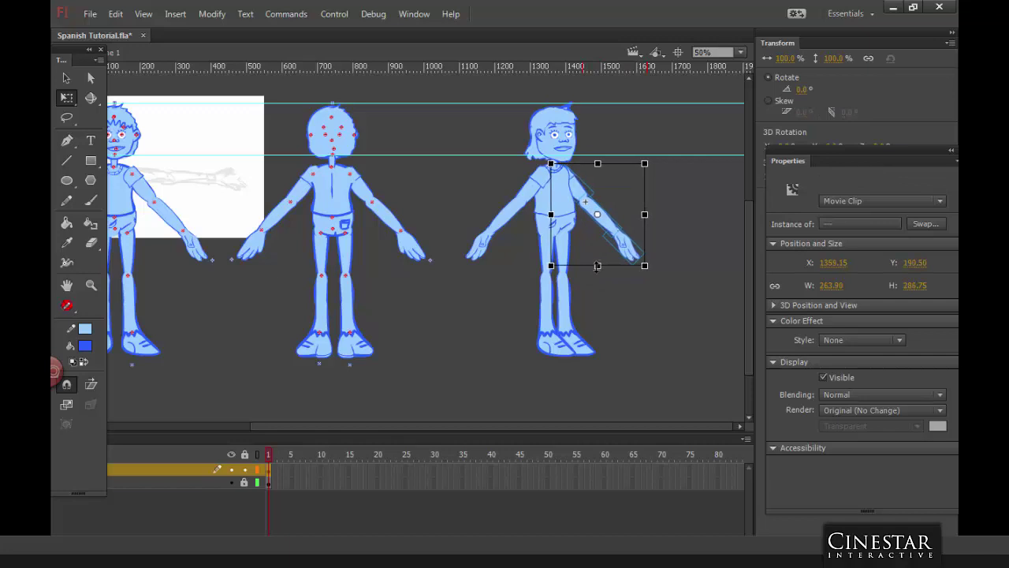
click(630, 198)
click(607, 219)
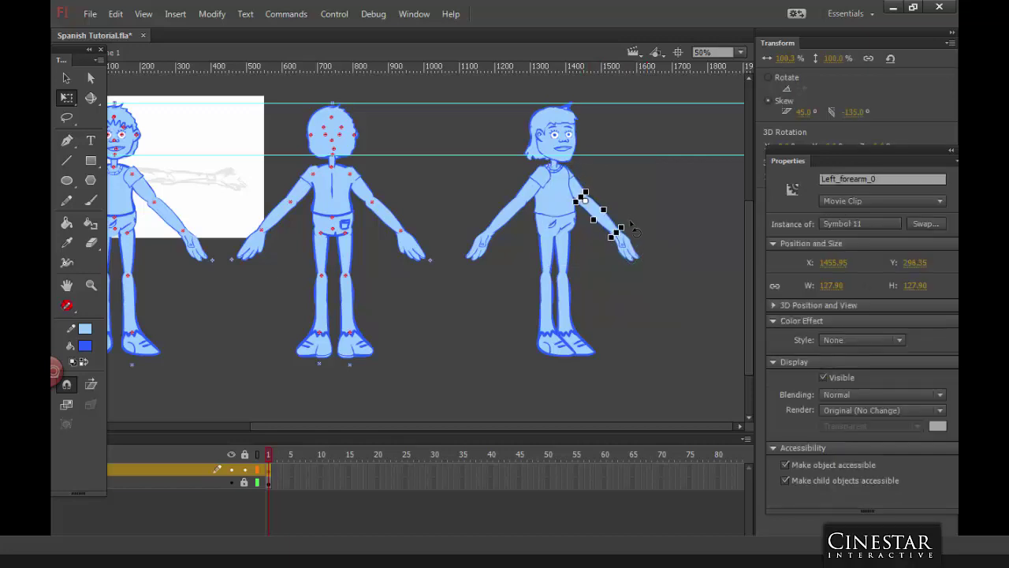
click(634, 251)
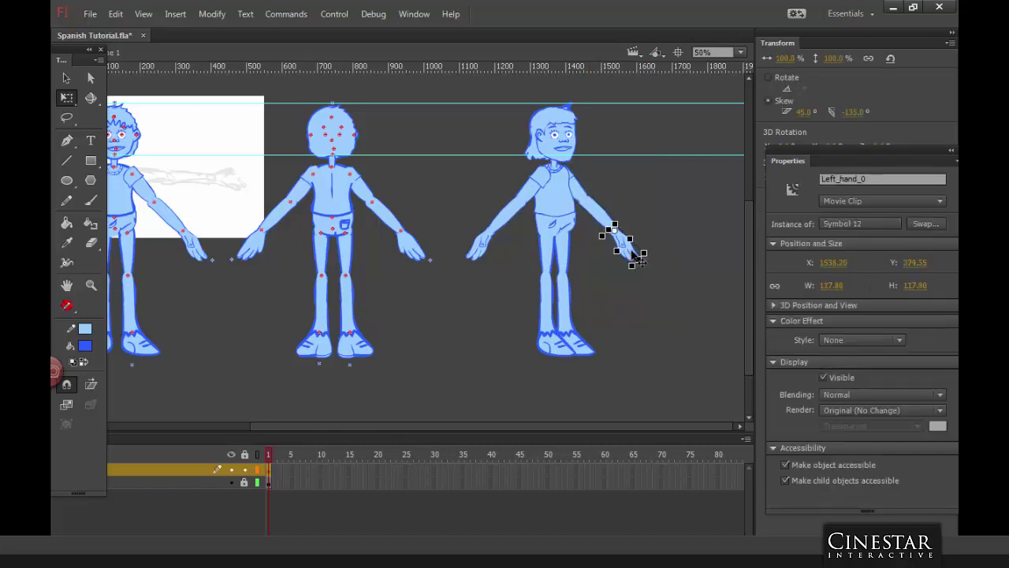
click(670, 220)
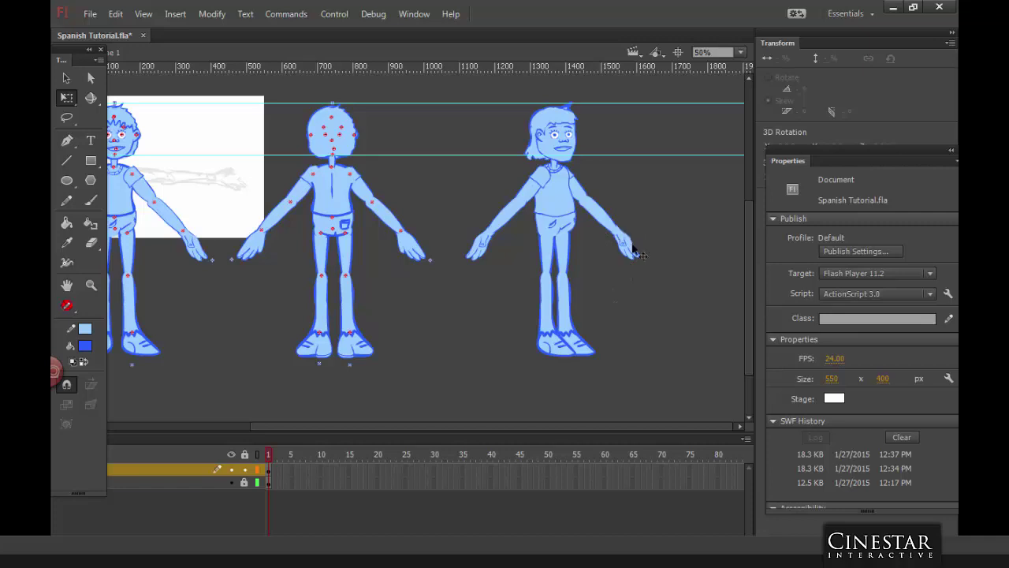
Step: Compare the lower torso of the front view with the lower torso of the turned view by selecting each one
drag(459, 289, 520, 300)
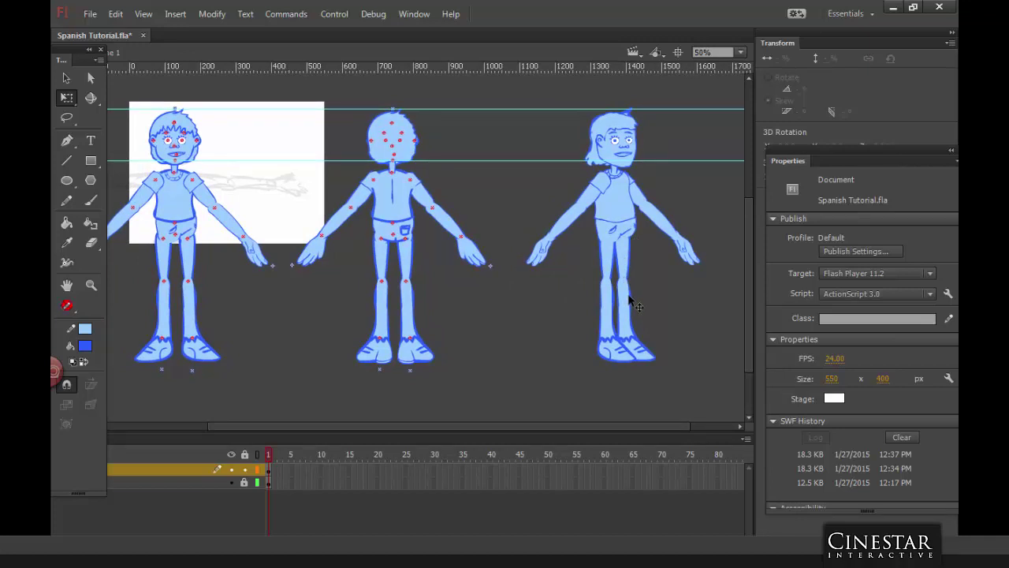
click(190, 229)
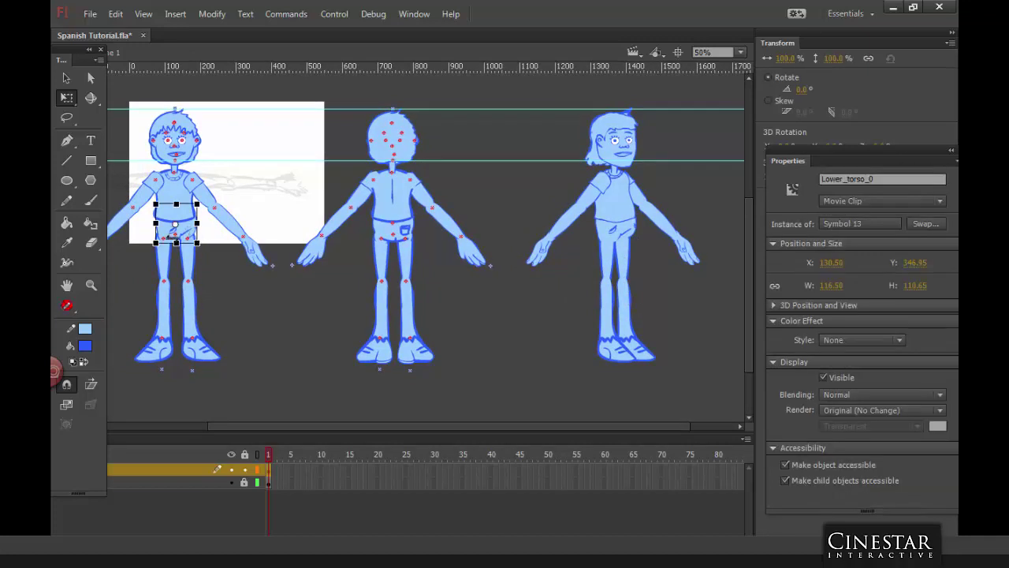
click(635, 238)
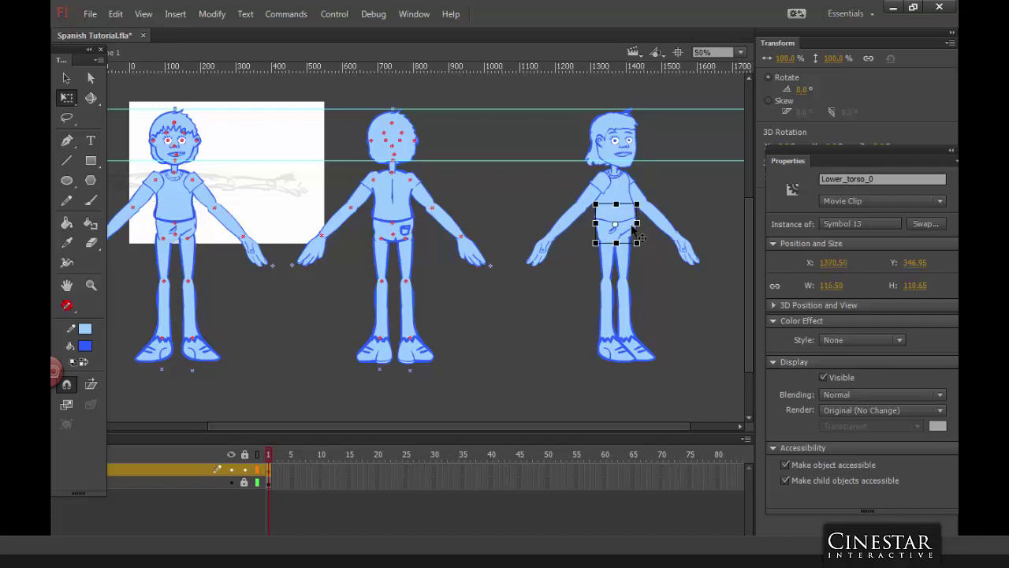
Step: Duplicate the three-quarter figure's lower torso symbol as Symbol 13 copy 2, separating it from the front figure's lower torso
double_click(634, 237)
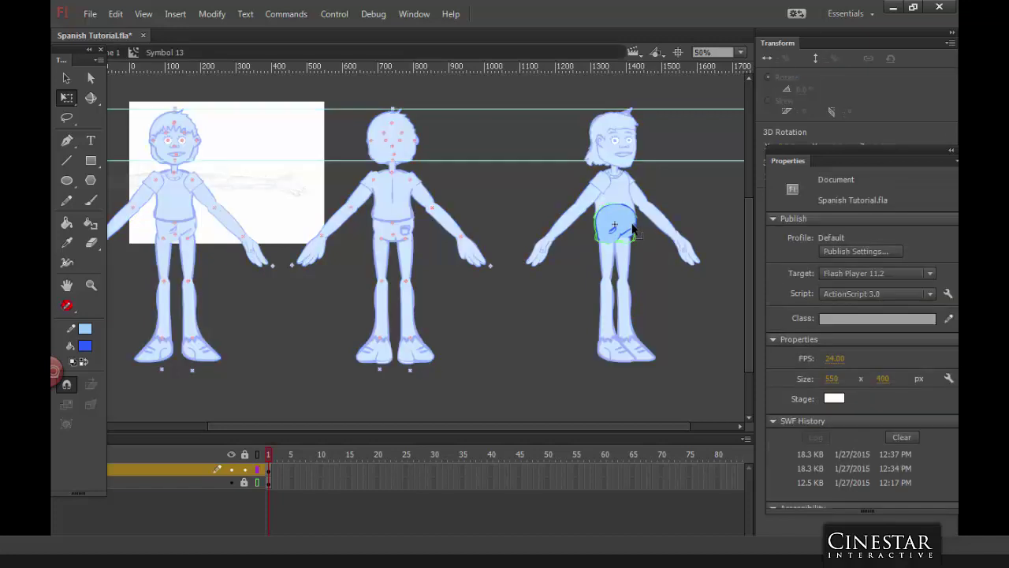
double_click(576, 261)
click(583, 264)
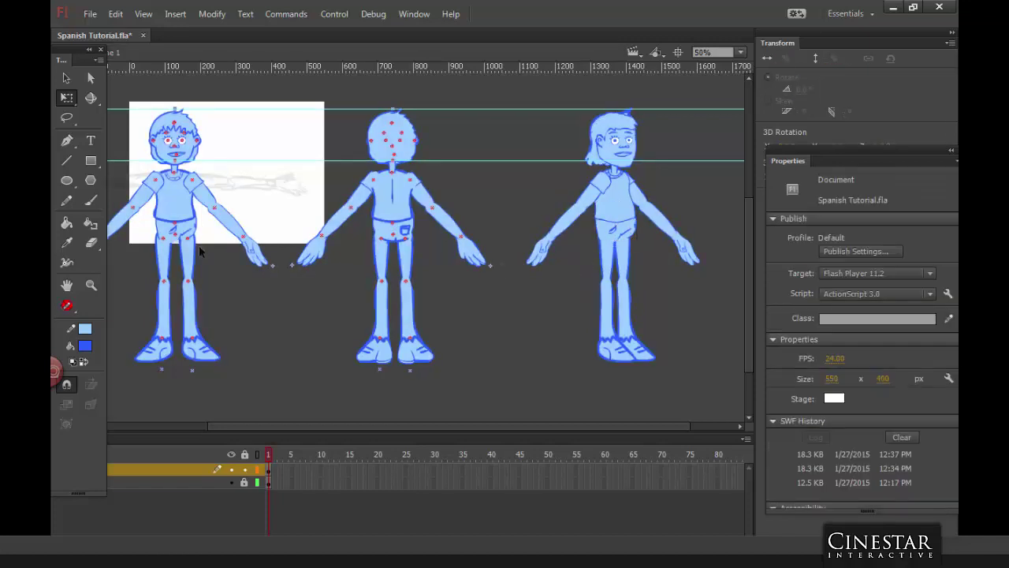
click(199, 233)
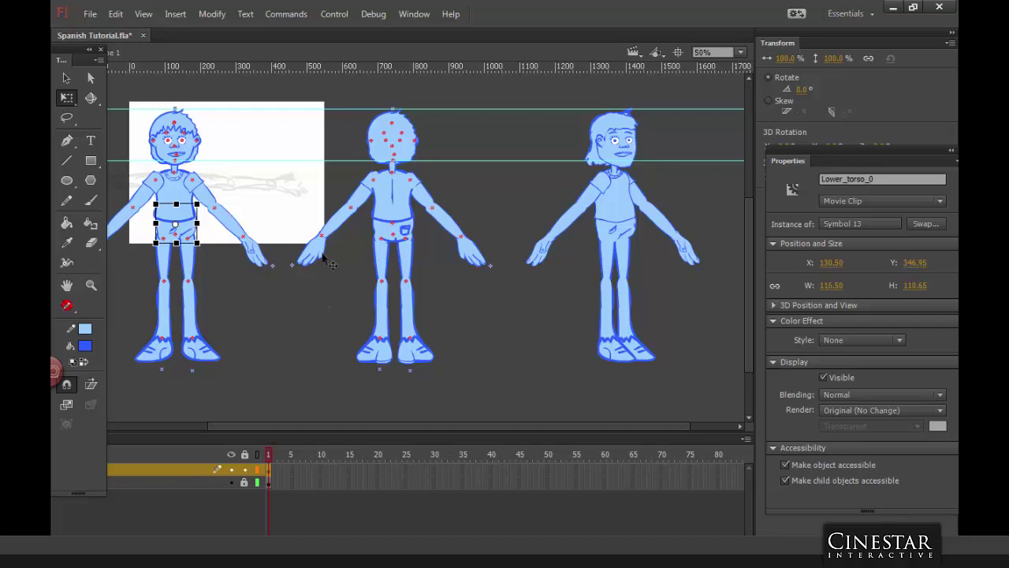
click(630, 238)
right_click(630, 238)
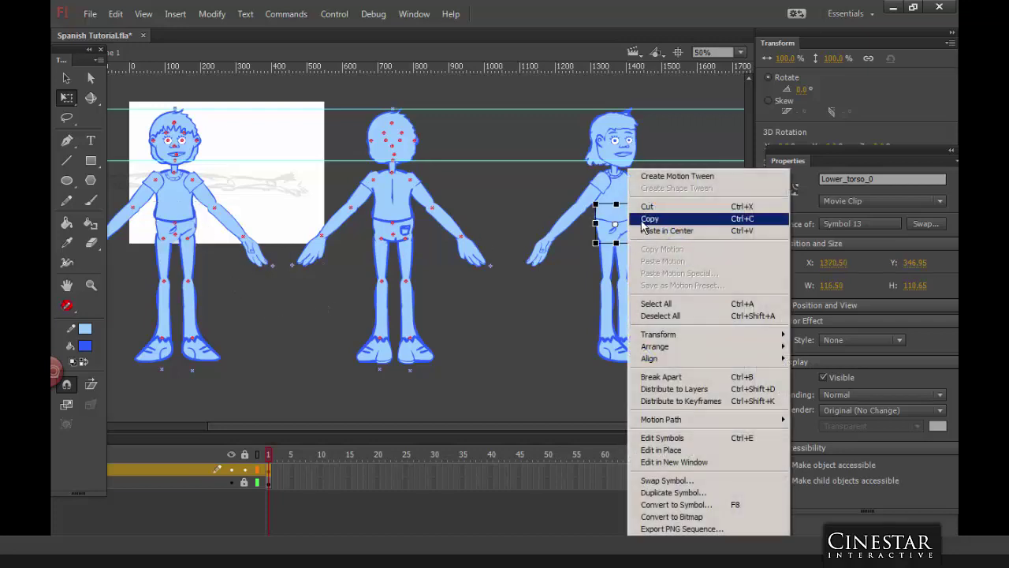
click(669, 492)
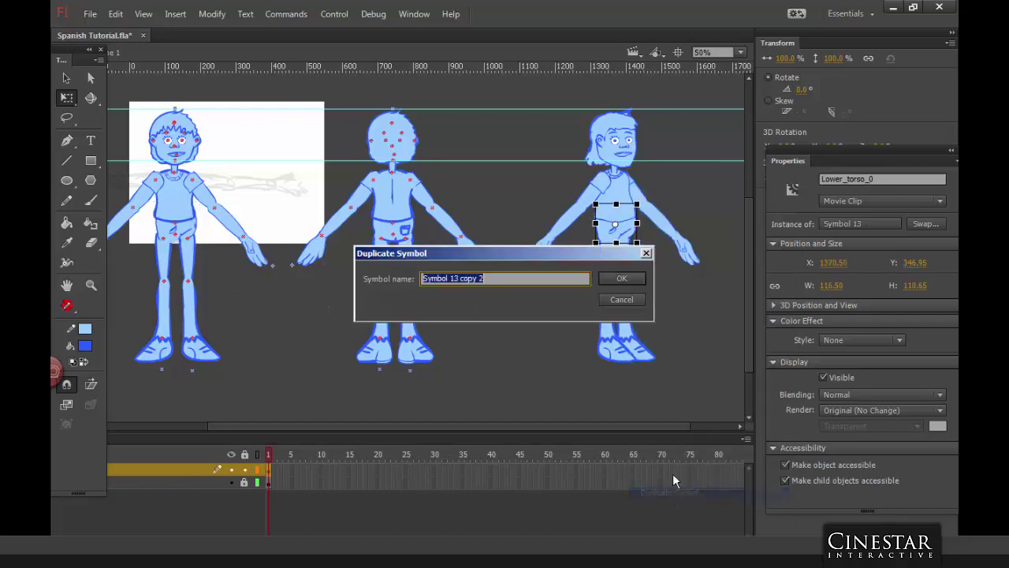
click(615, 278)
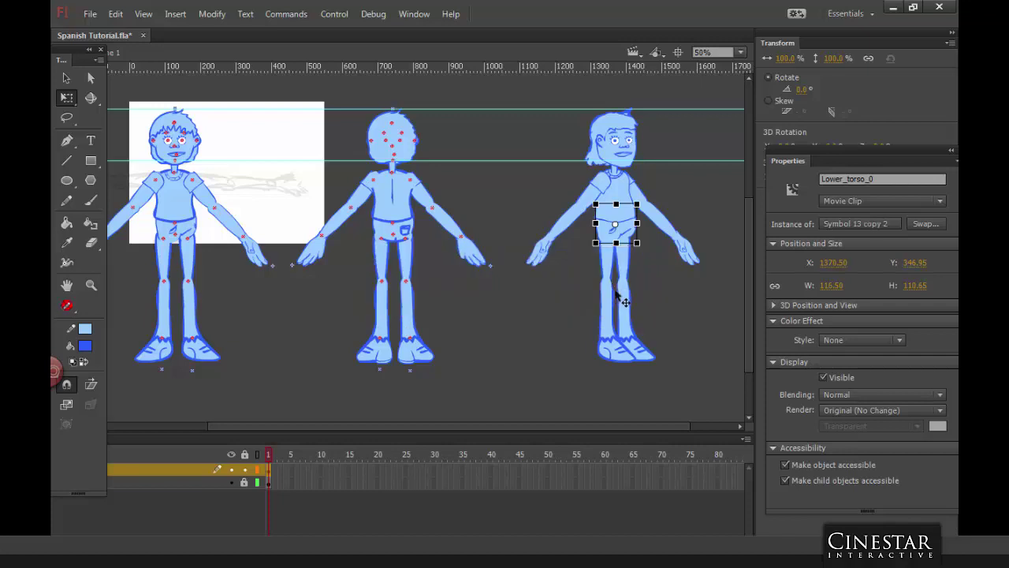
Step: In the front figure's lower torso symbol, hide and lock Layer 2 and switch Layer 1 from outlines to full display
click(192, 232)
double_click(192, 232)
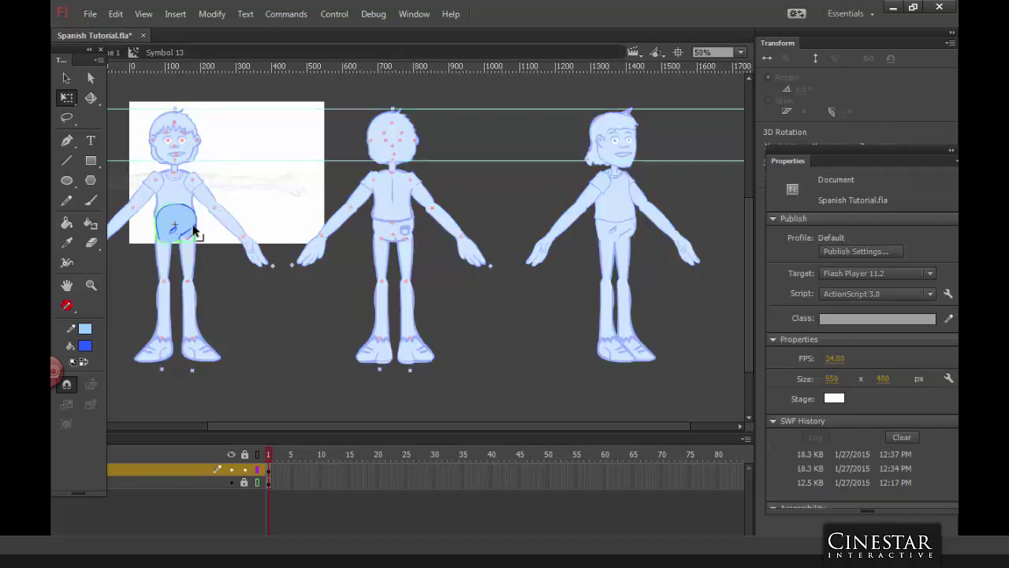
click(245, 470)
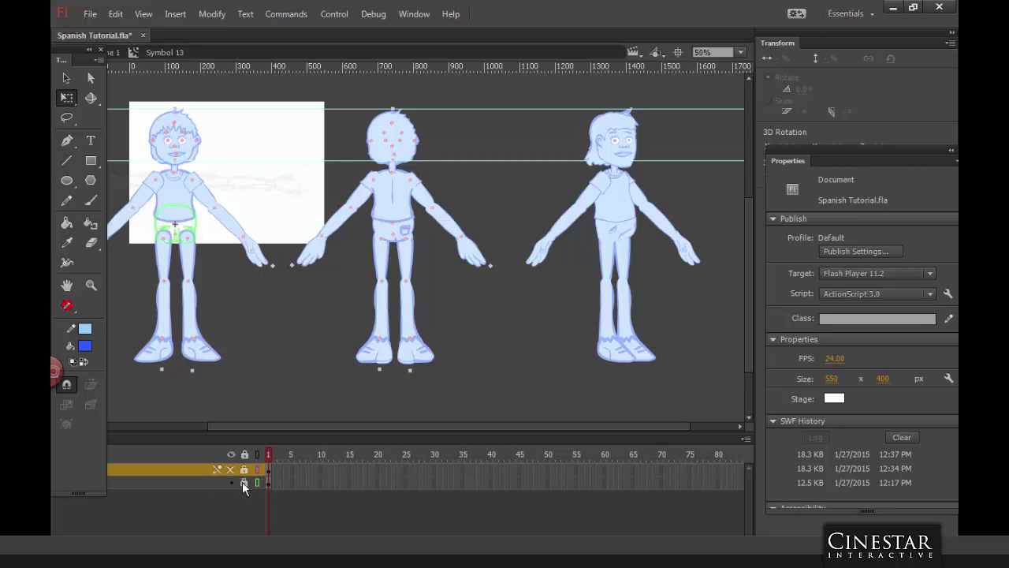
click(257, 482)
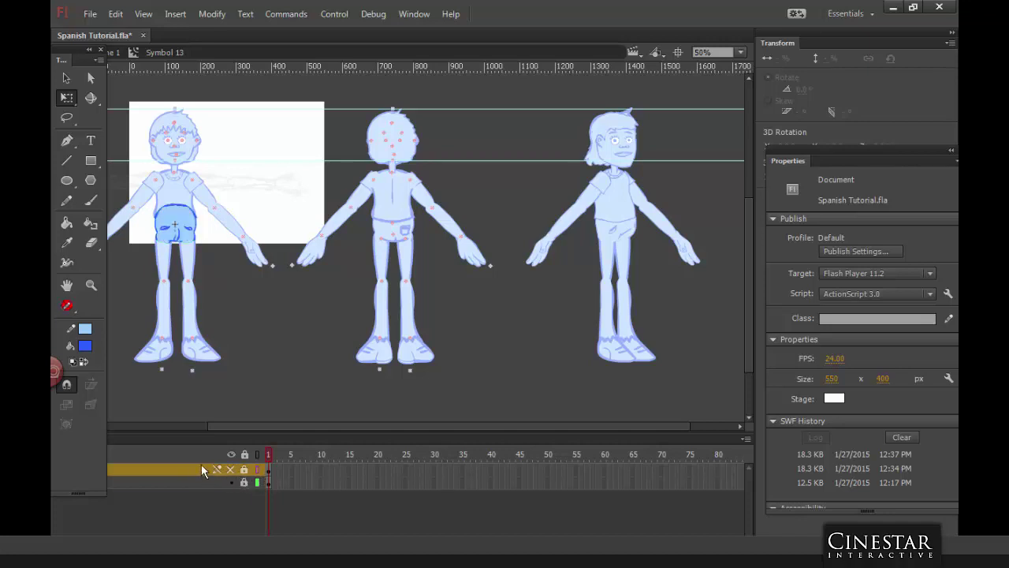
double_click(259, 313)
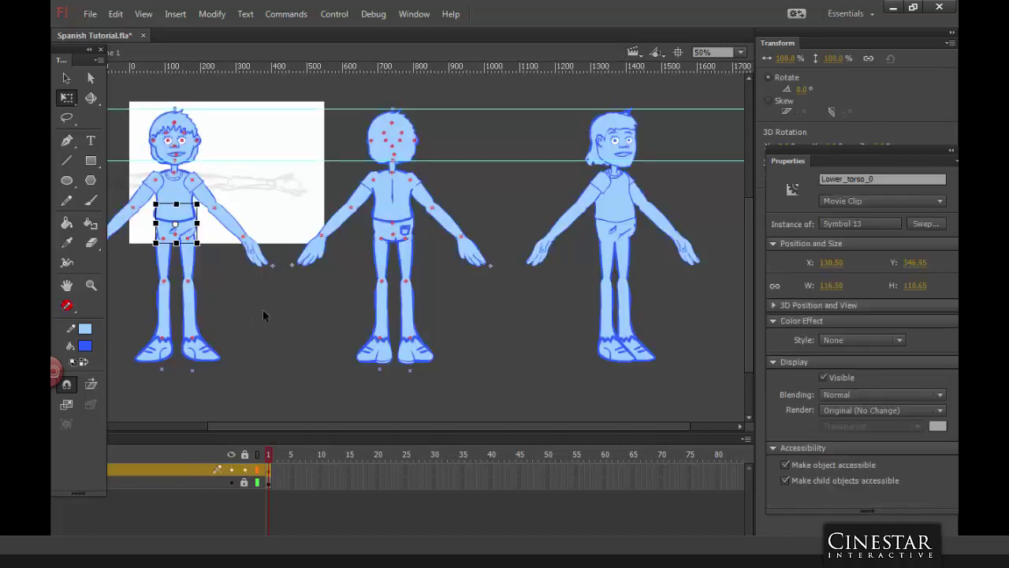
Step: Delete Layer 2, the three-quarter artwork, from the front figure's lower torso symbol and return to the main scene
double_click(191, 238)
double_click(219, 263)
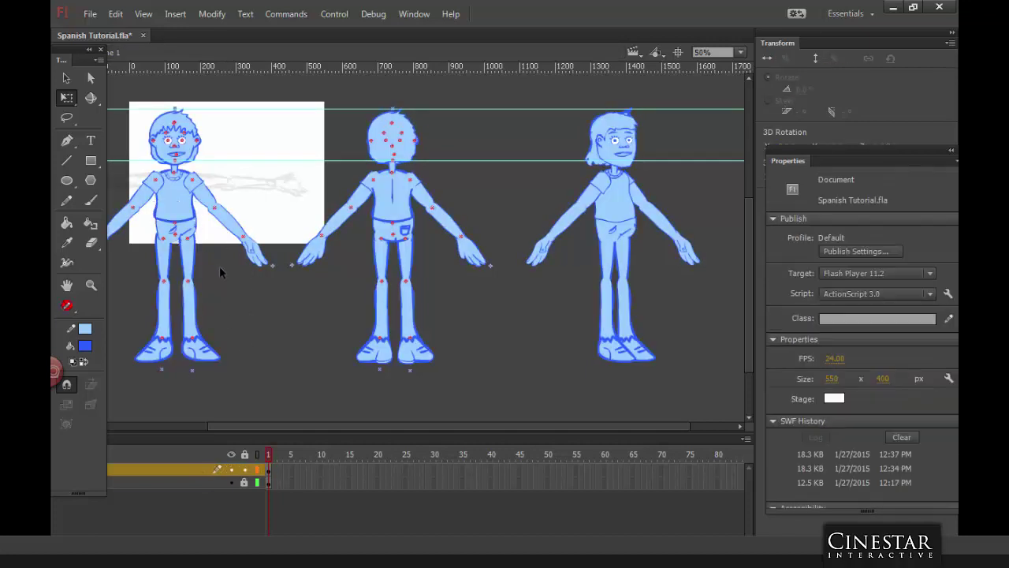
double_click(193, 227)
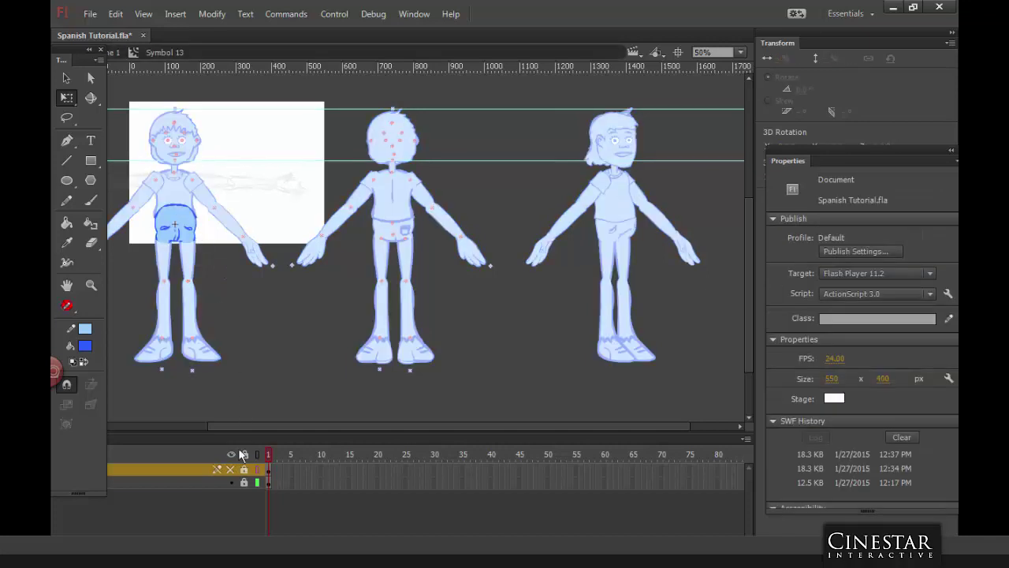
click(183, 468)
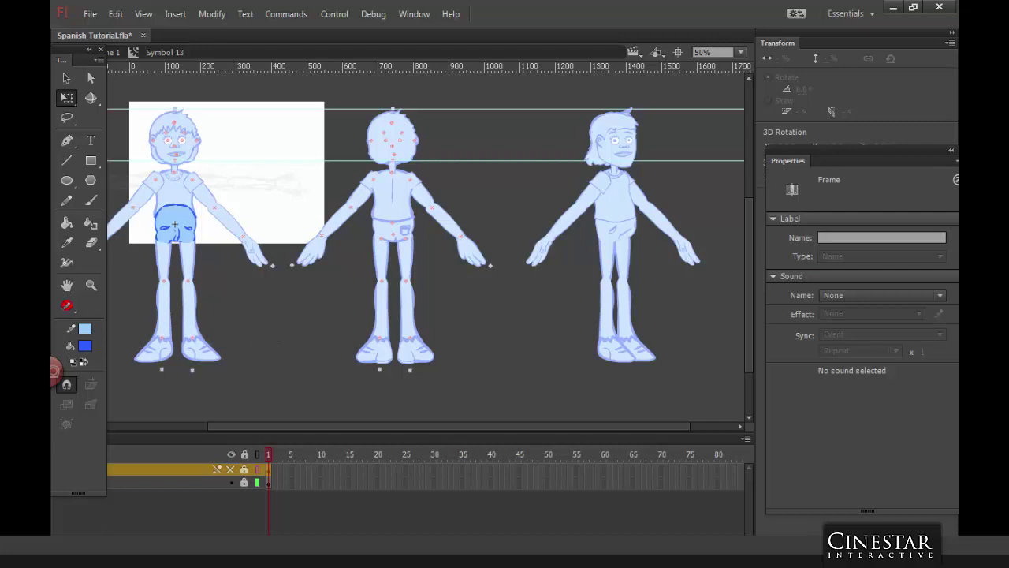
click(300, 342)
double_click(301, 338)
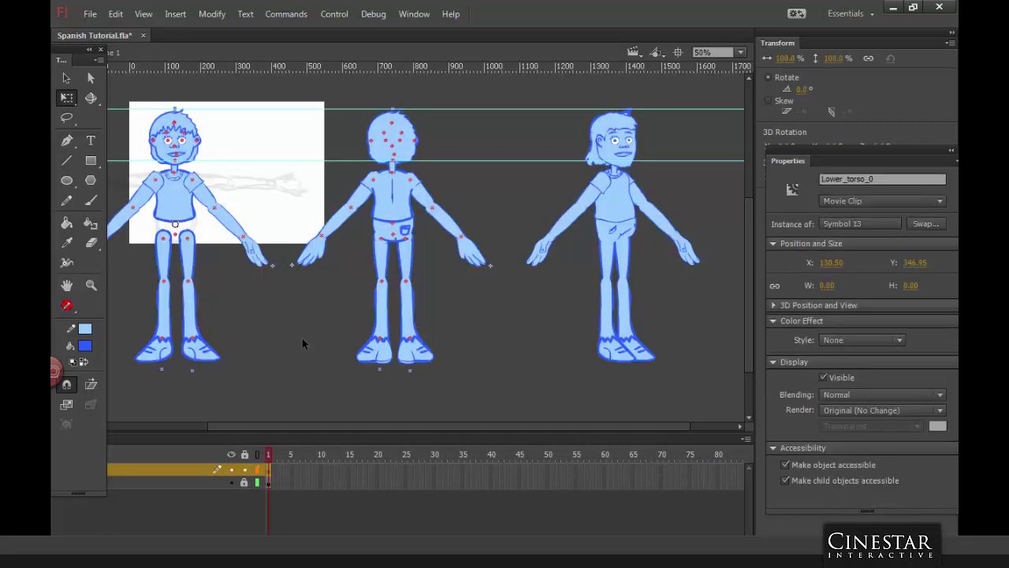
Step: Convert Layer 1 of the front figure's lower torso symbol from a guide to a normal layer and dock the Tools panel
double_click(237, 225)
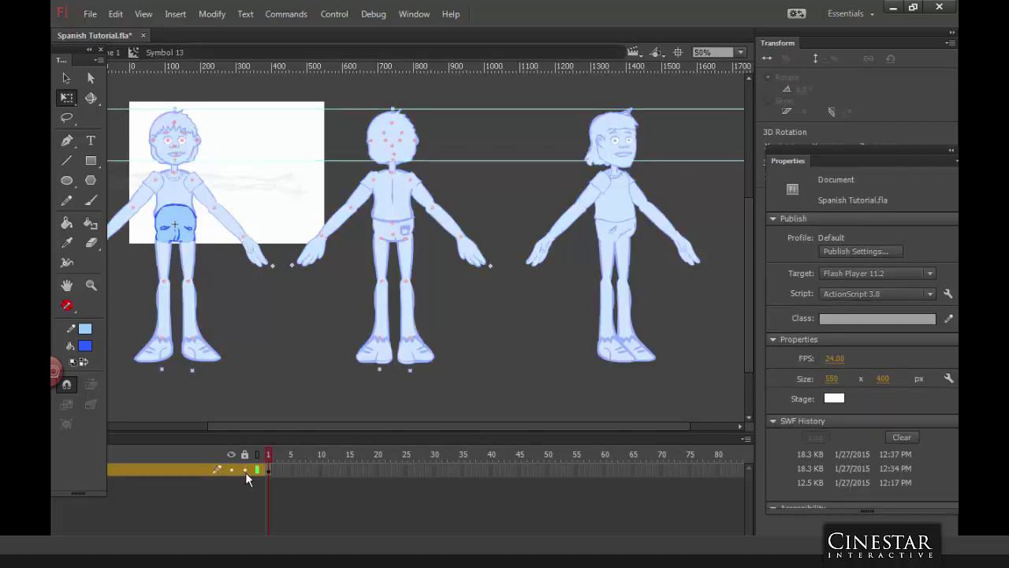
double_click(242, 291)
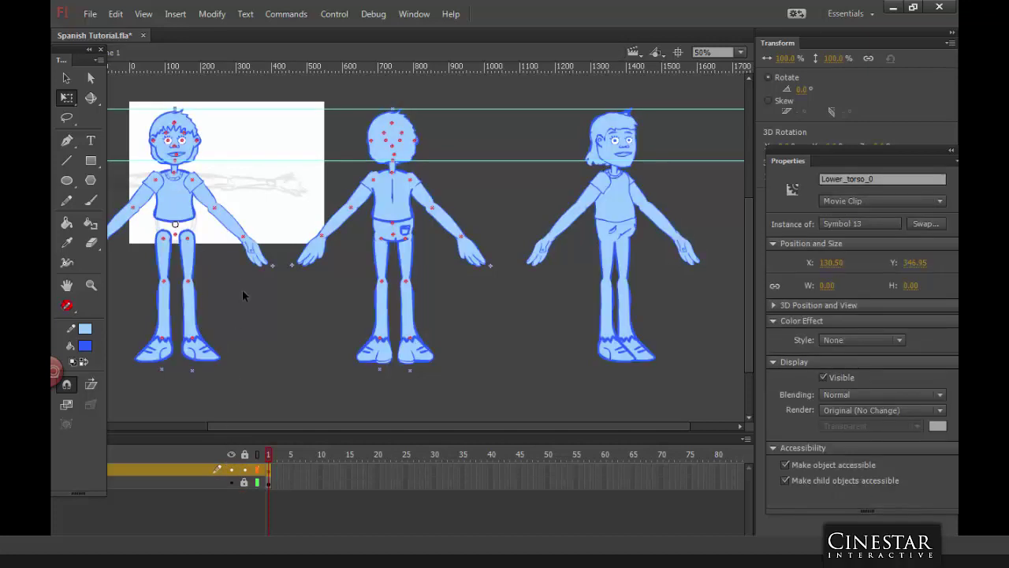
double_click(192, 214)
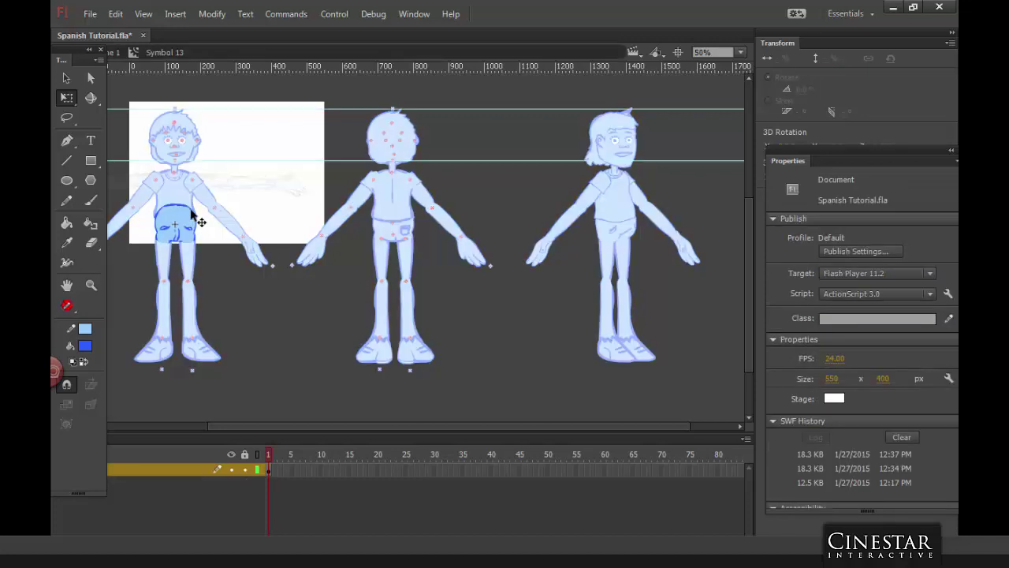
click(270, 469)
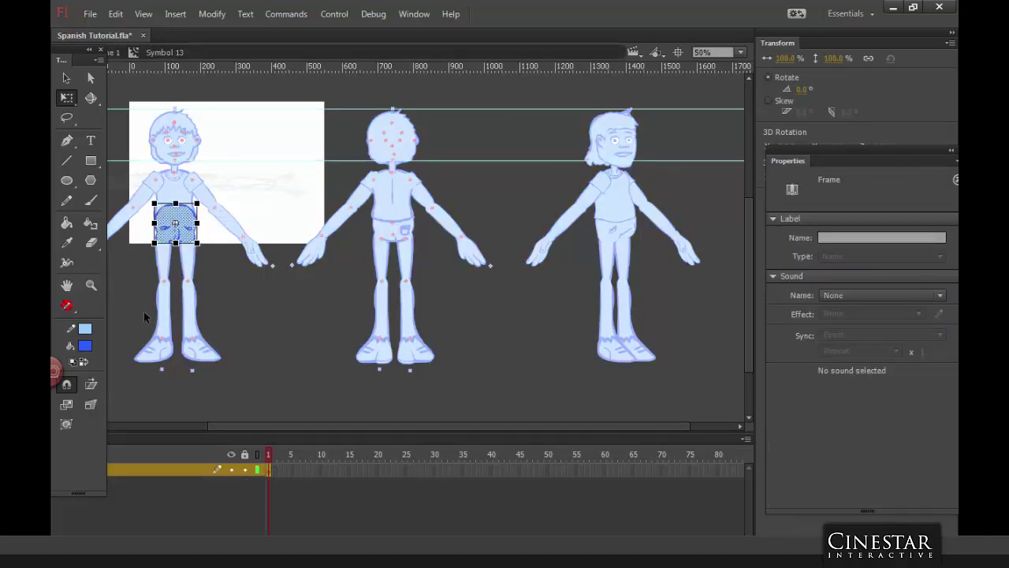
drag(67, 64, 466, 152)
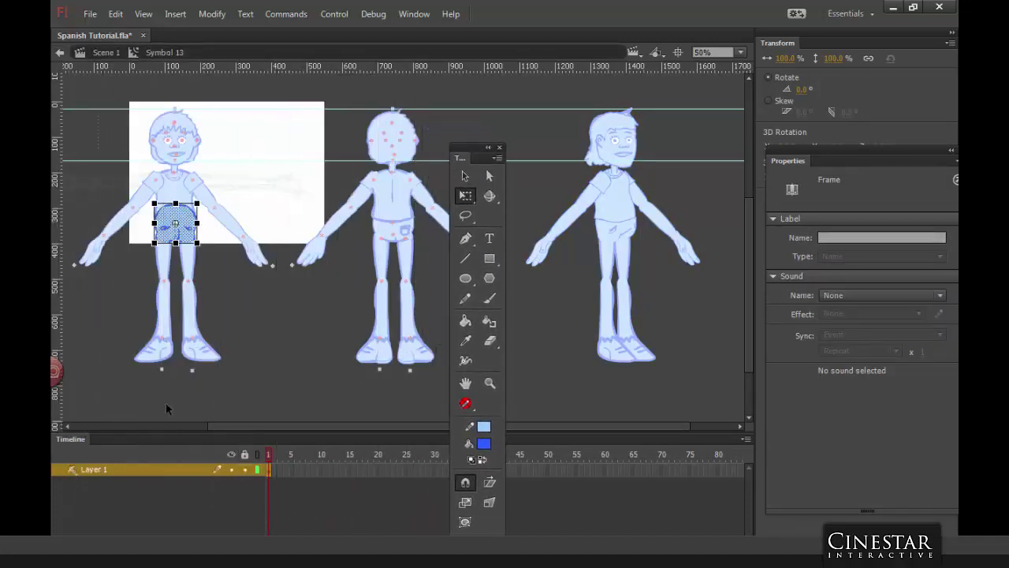
right_click(139, 473)
click(193, 320)
drag(468, 142, 49, 116)
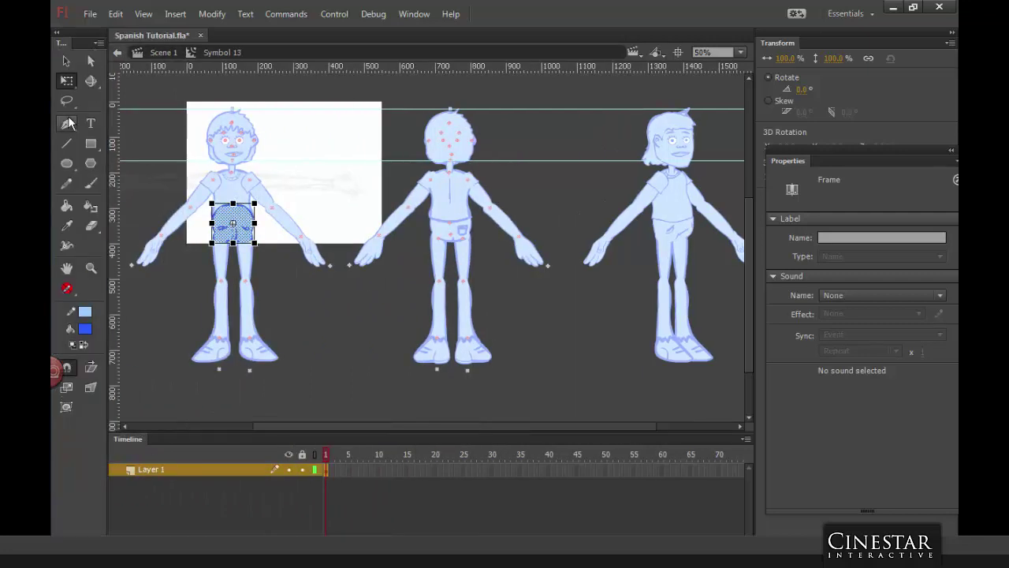
click(325, 309)
double_click(325, 302)
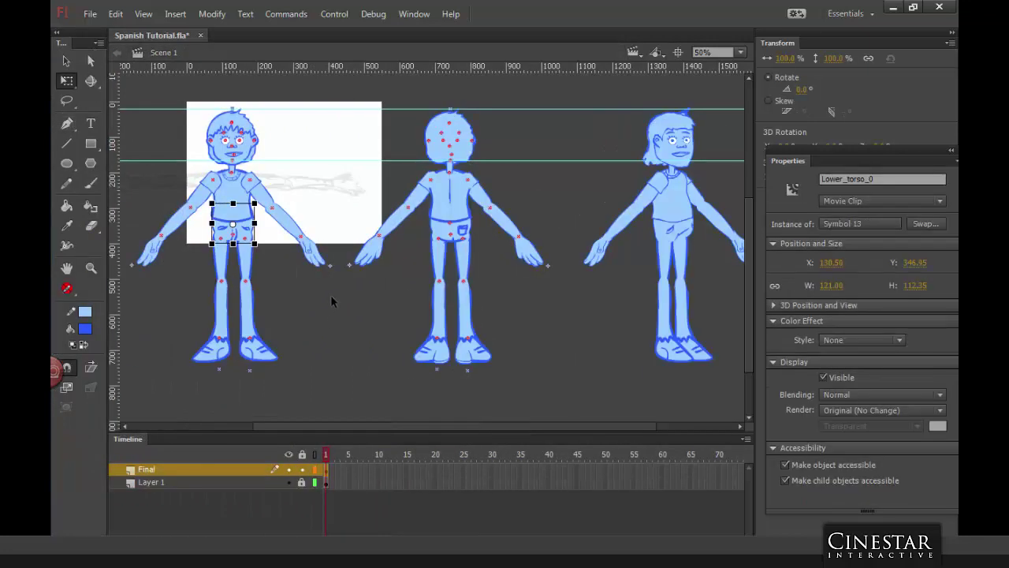
Step: Erase the rough outer hip edge inside the three-quarter figure's duplicated lower torso symbol
click(667, 233)
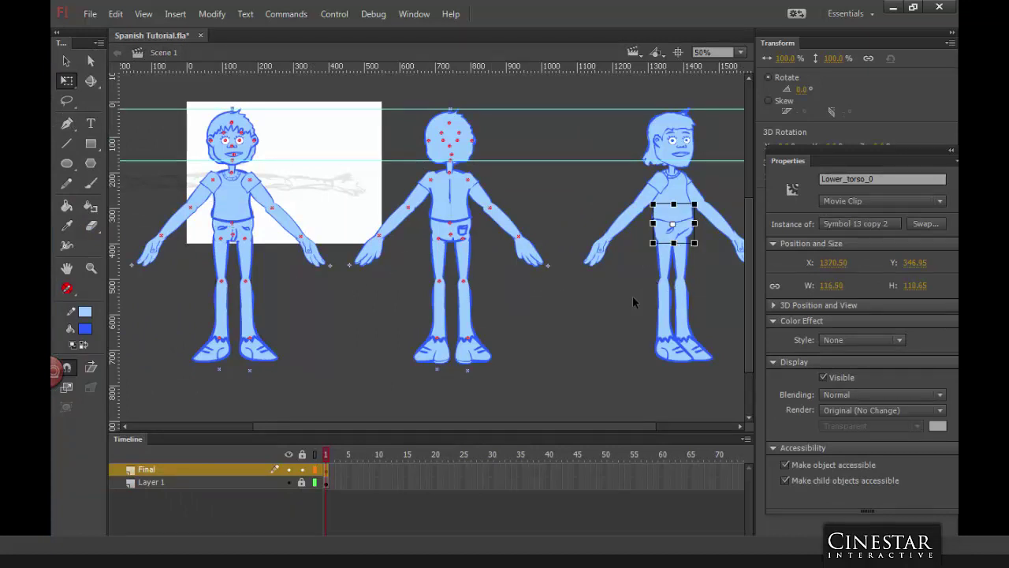
drag(616, 277, 567, 306)
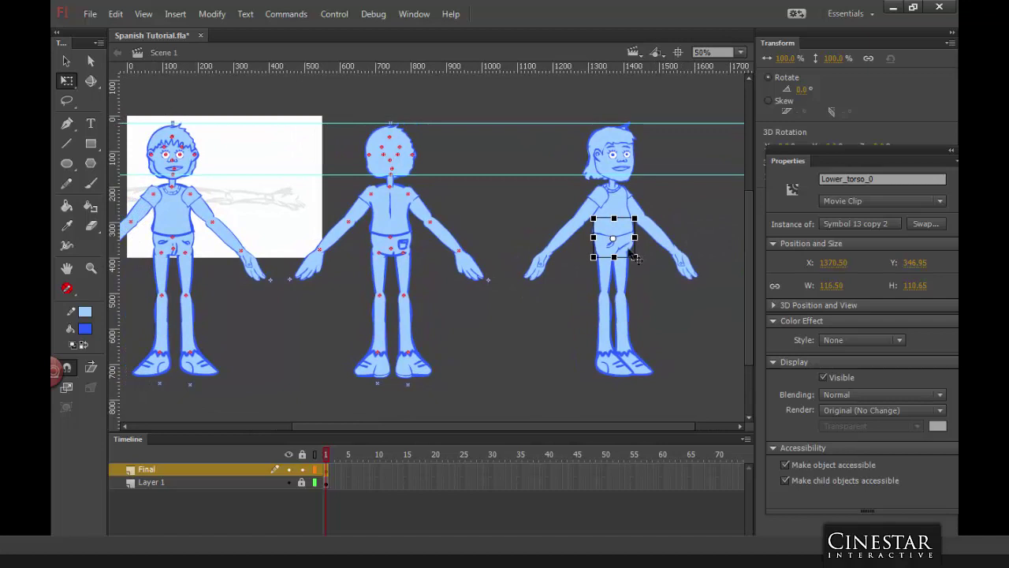
click(662, 288)
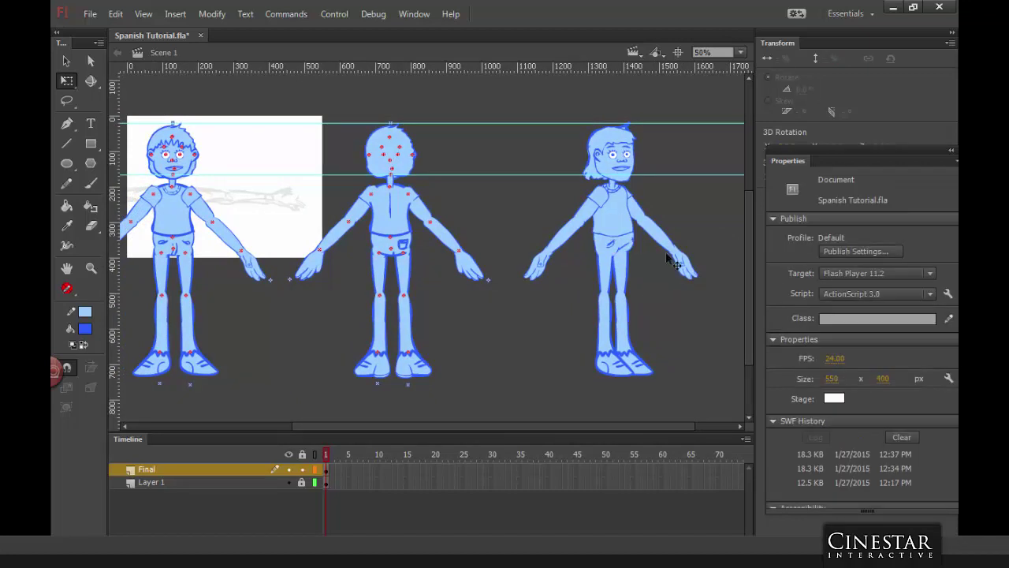
drag(658, 282, 512, 272)
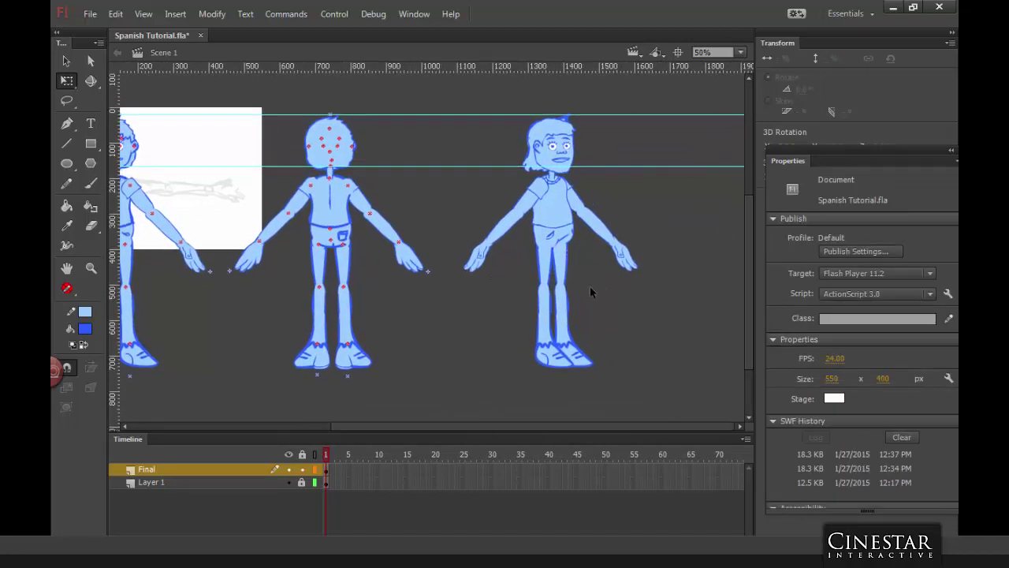
key(ctrl+equal)
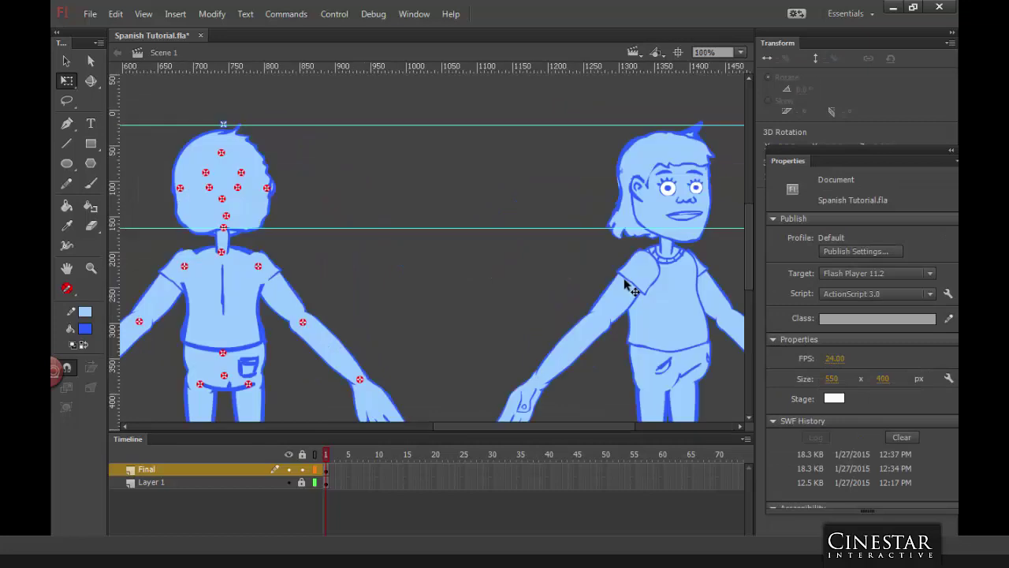
double_click(703, 378)
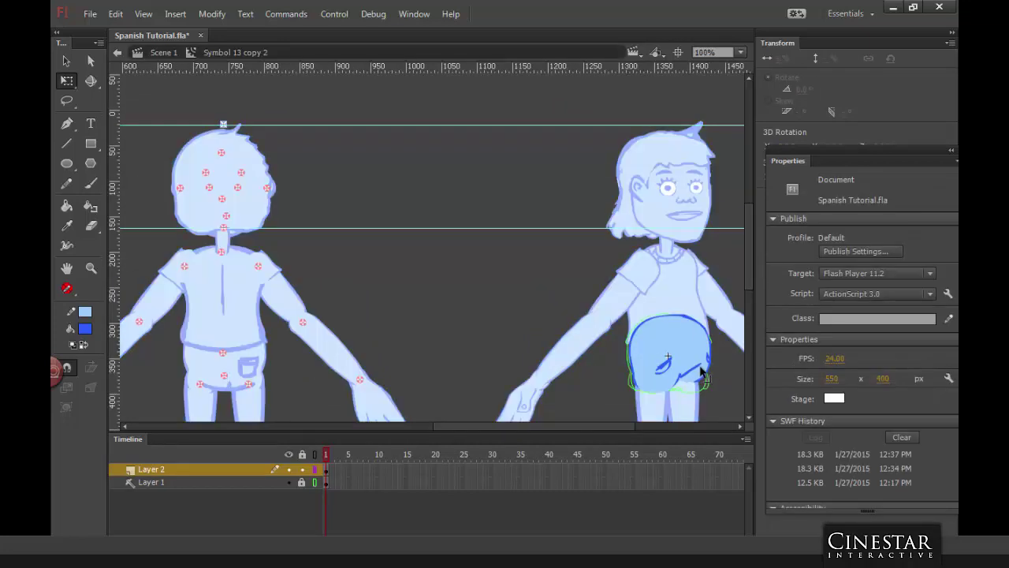
click(91, 226)
mouse_move(720, 336)
mouse_down()
mouse_move(701, 376)
mouse_move(712, 351)
mouse_move(677, 395)
mouse_up()
Step: Repaint the outer hip outline in dark blue with the Brush, thin it with the light blue fill, and return to the main scene
click(92, 184)
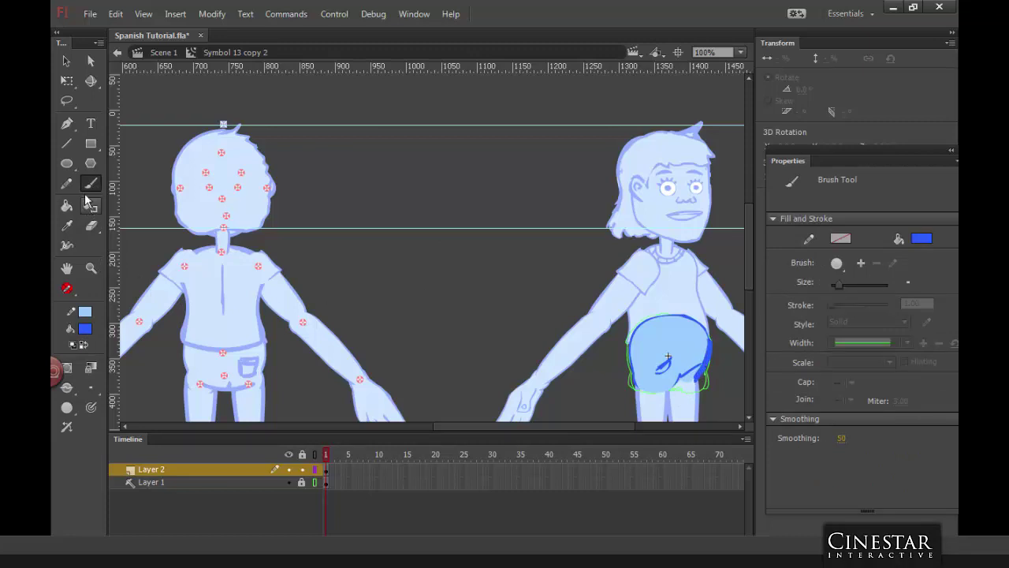
click(83, 344)
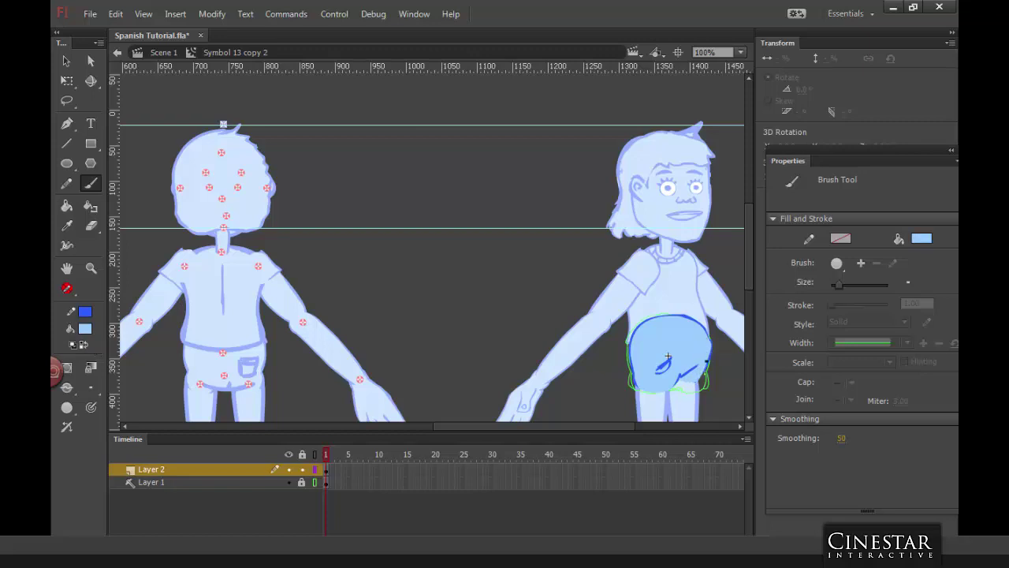
key(v)
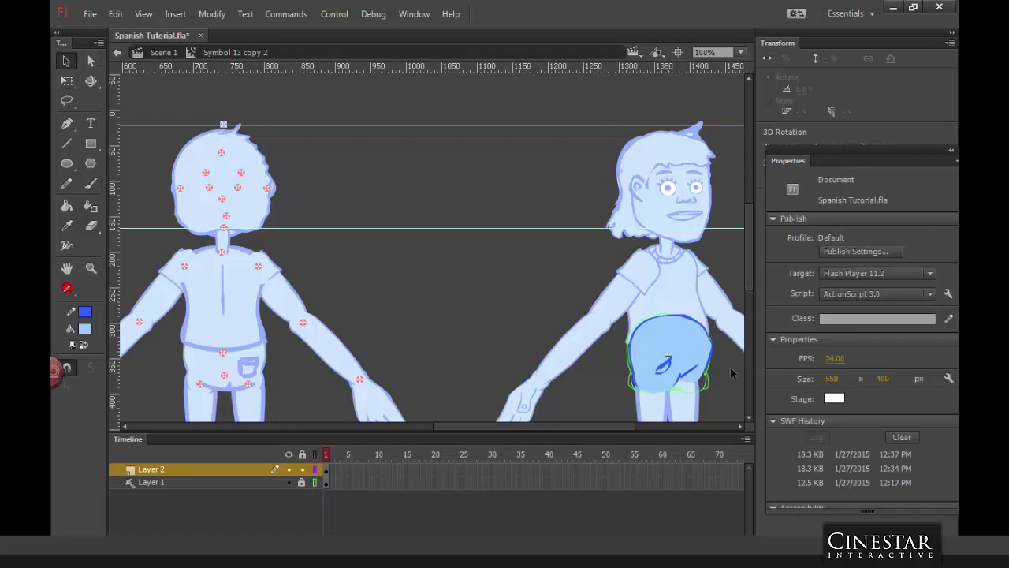
double_click(734, 375)
key(ctrl+minus)
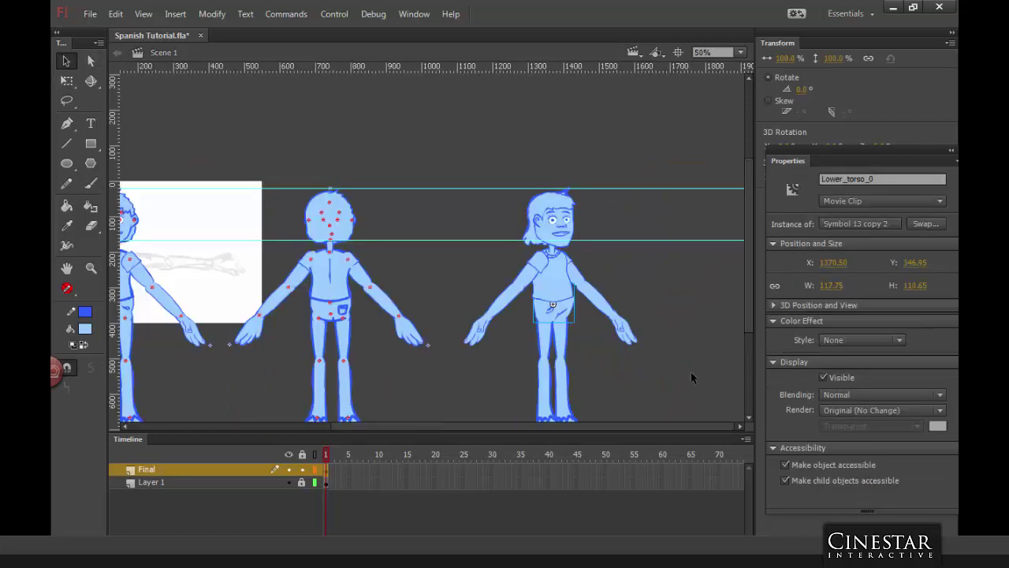
click(693, 335)
scroll(676, 295, down, 3)
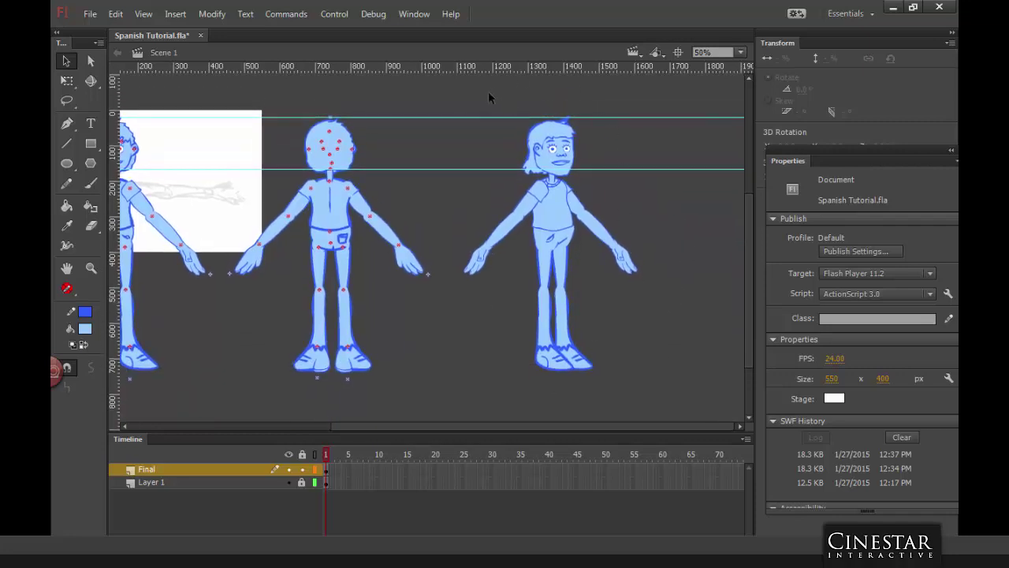
drag(465, 78, 659, 398)
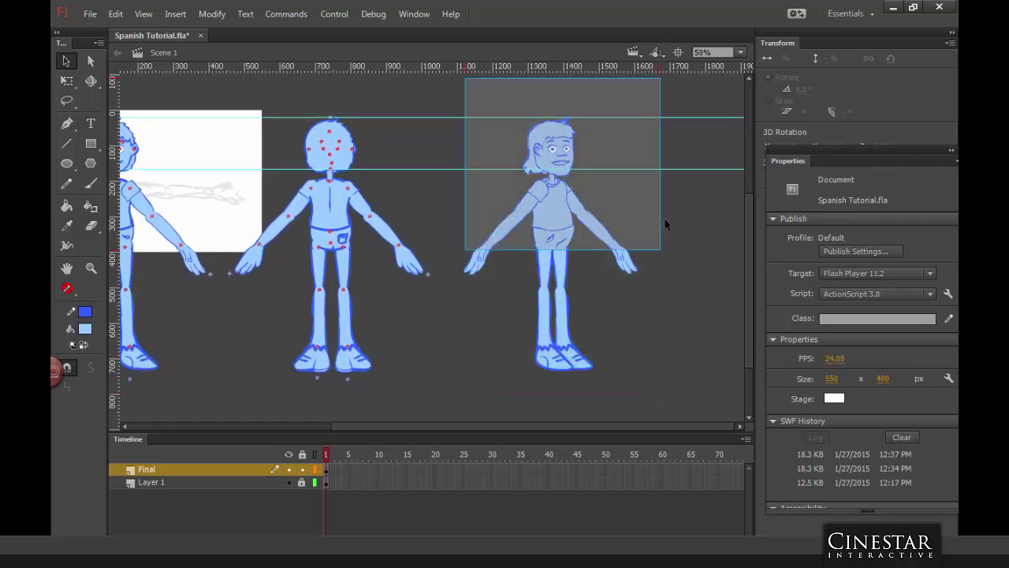
click(634, 264)
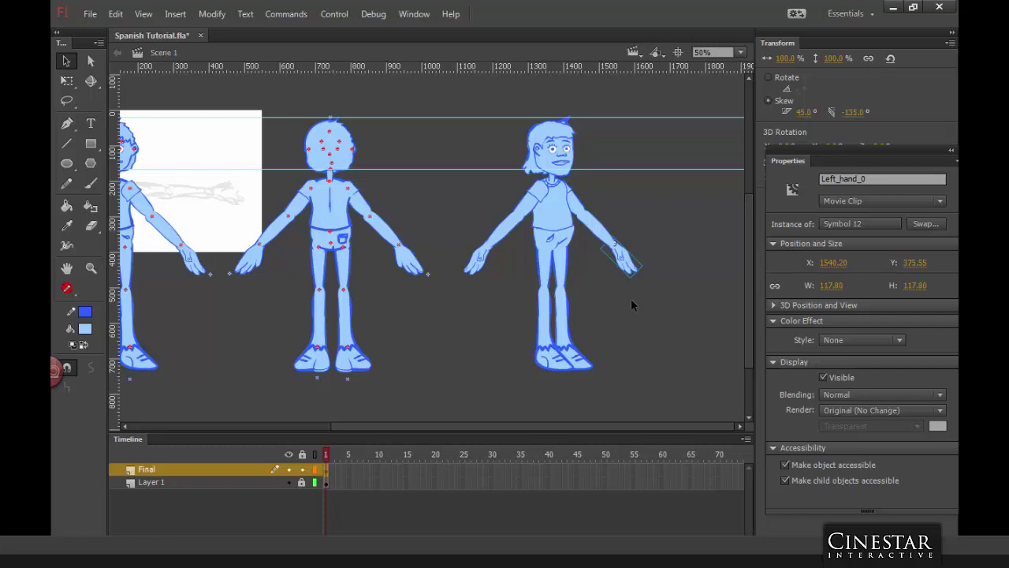
click(656, 214)
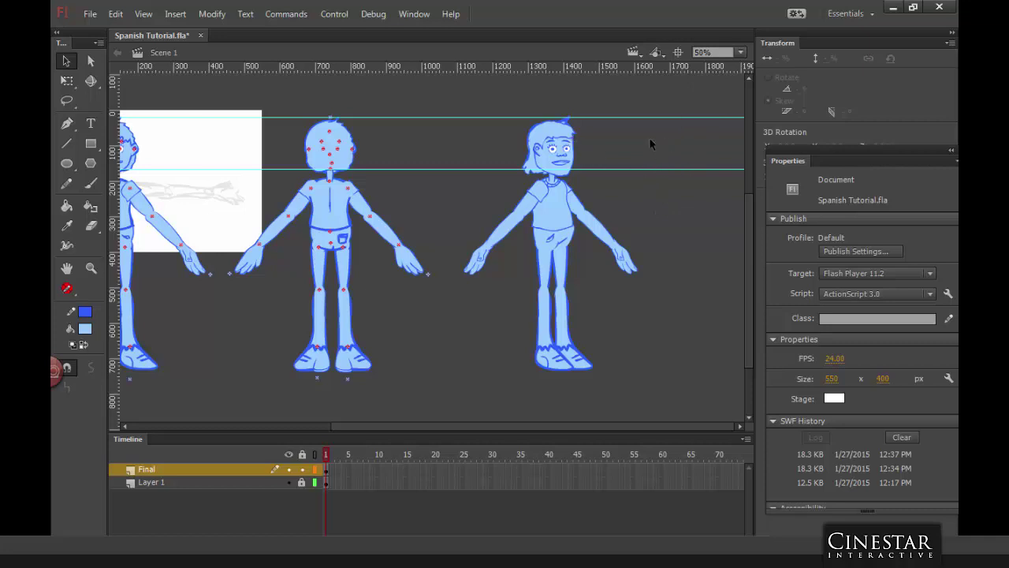
Step: Open the Puppet Producer extension and set its character view angle to 45
click(414, 14)
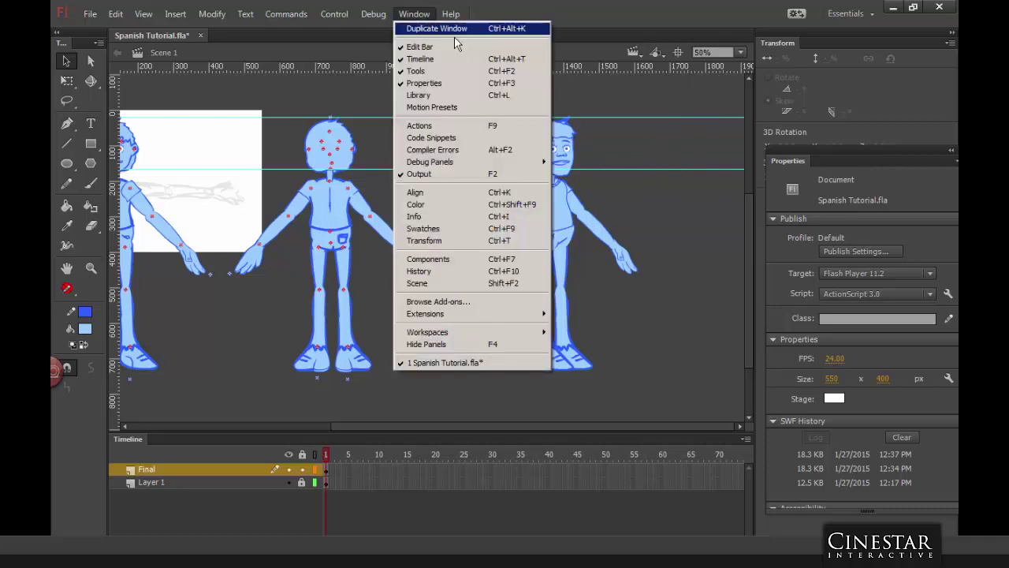
mouse_move(468, 319)
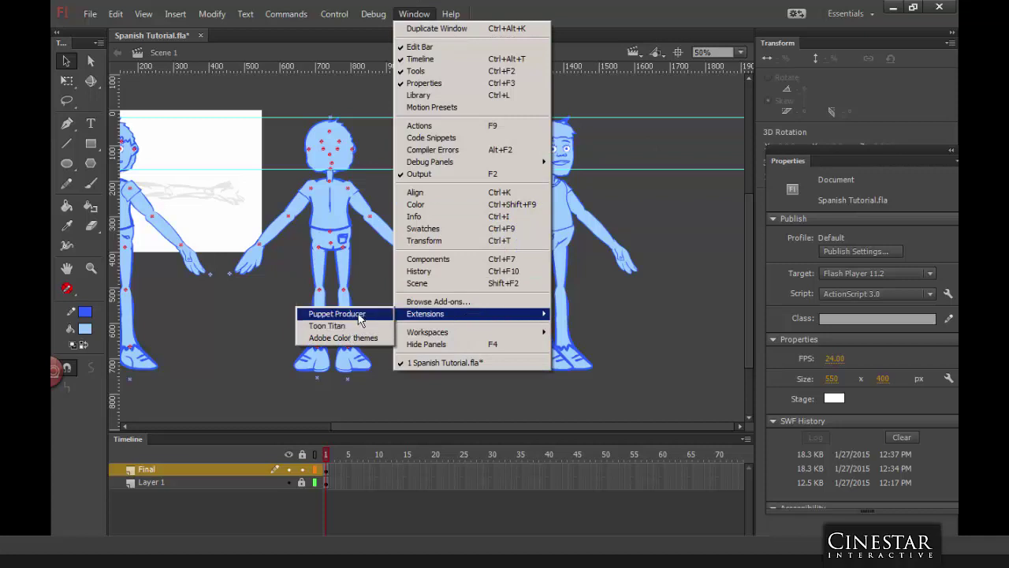
click(331, 313)
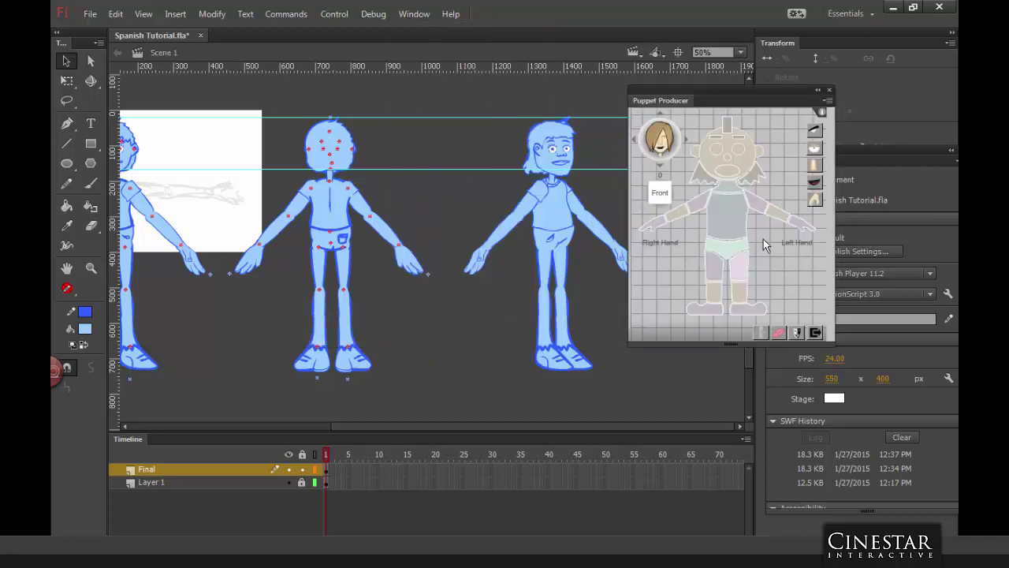
click(686, 142)
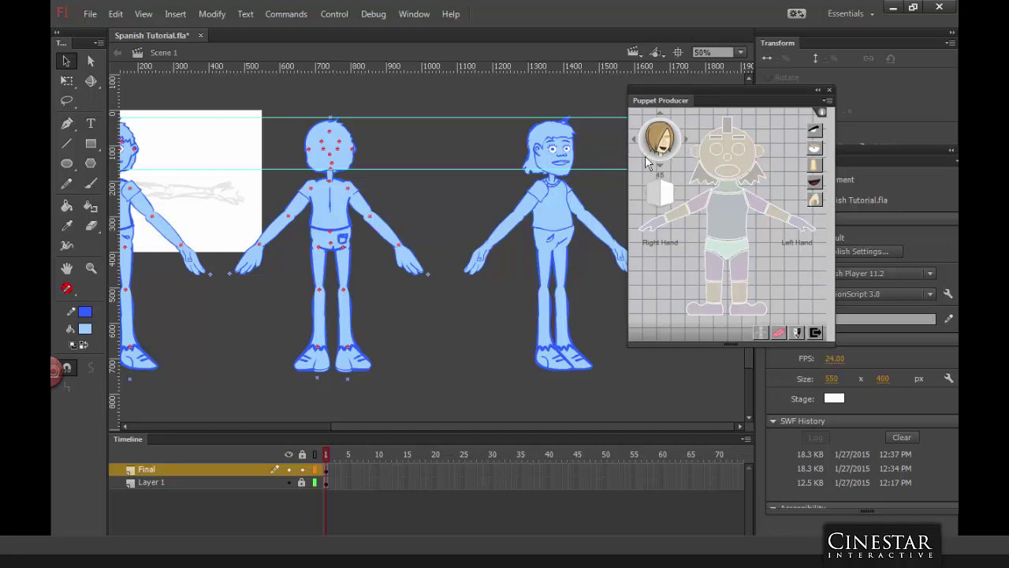
Step: Check the instance names that the three-quarter figure's front hair and upper torso symbols carry
drag(453, 95, 654, 399)
drag(659, 100, 674, 296)
click(564, 138)
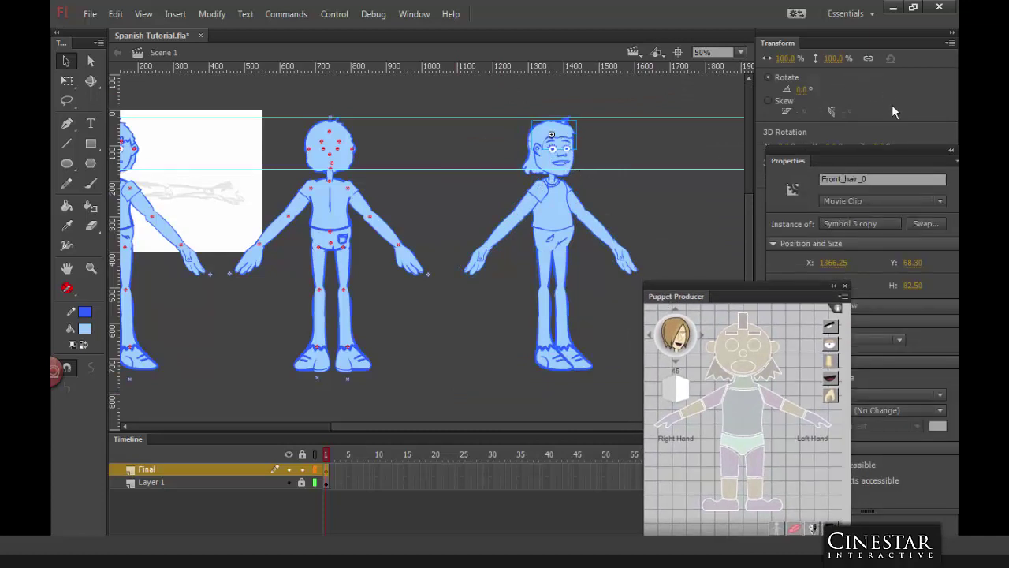
click(863, 179)
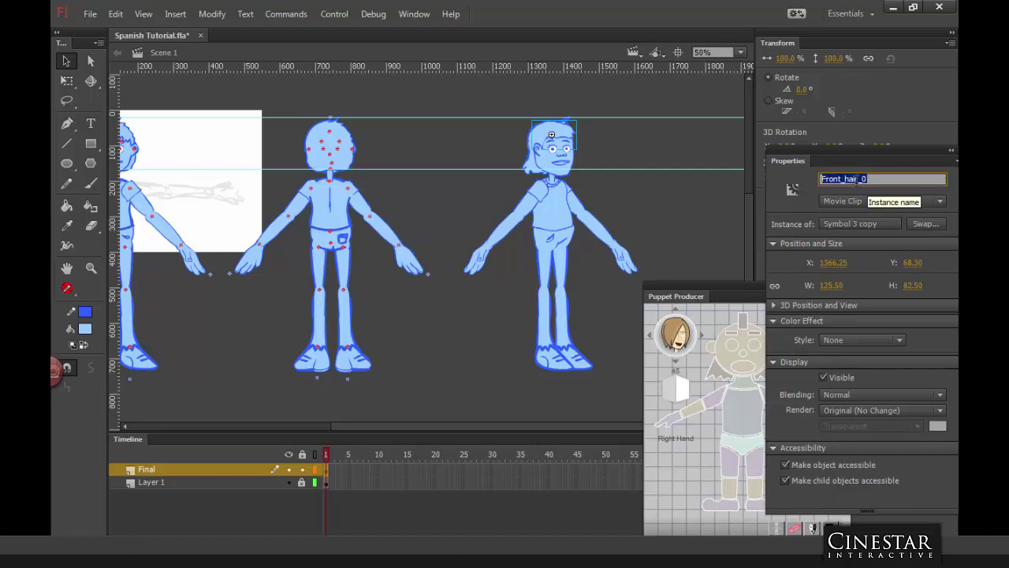
click(563, 205)
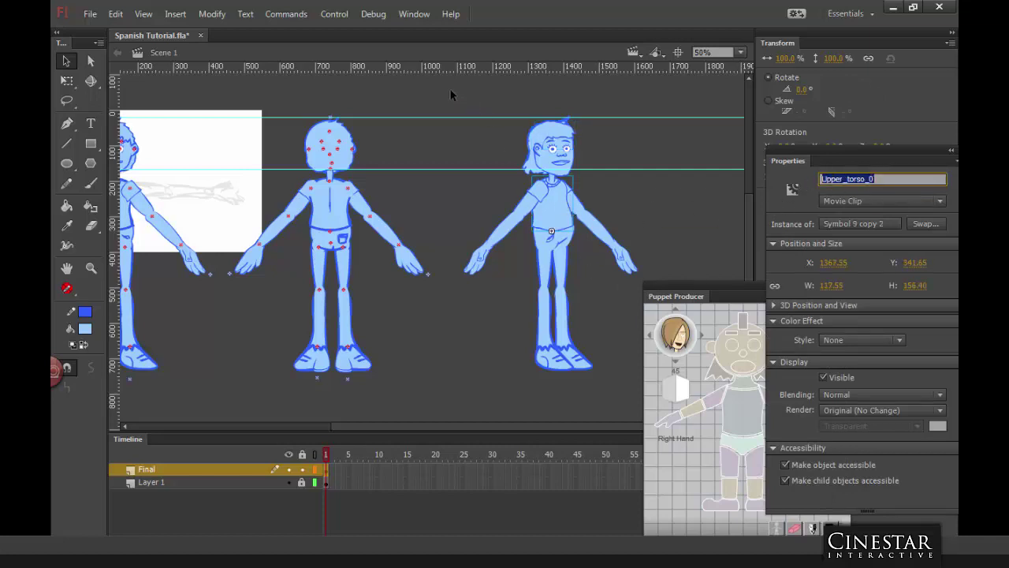
Step: Clear the Puppet Producer instance names from all body parts of the three-quarter figure
drag(451, 94, 660, 378)
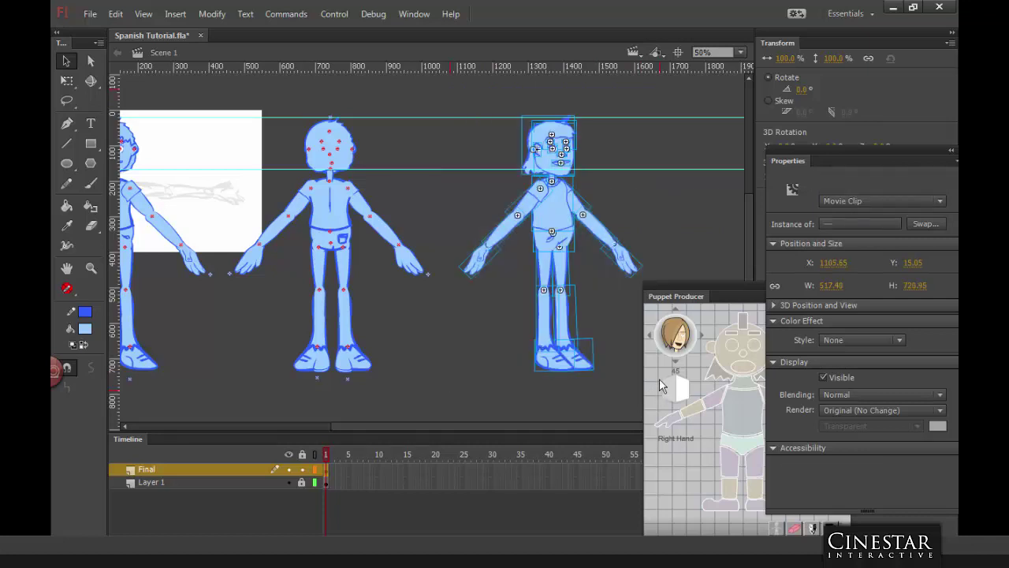
drag(696, 296, 677, 116)
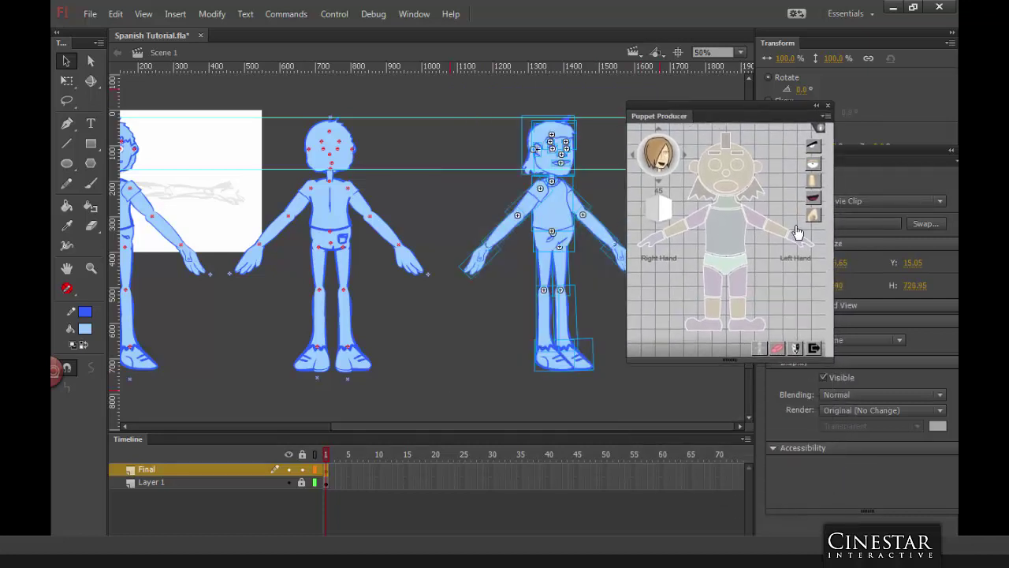
click(777, 349)
Step: Check the instance name of the three-quarter figure's front hair, upper torso and one lower leg
click(563, 136)
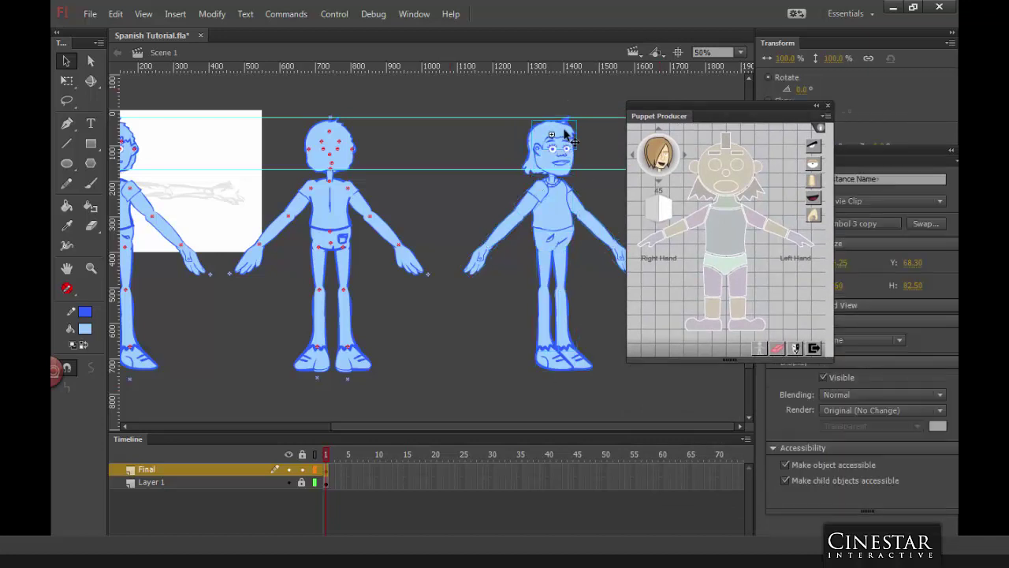
drag(706, 116, 488, 304)
drag(396, 344, 396, 347)
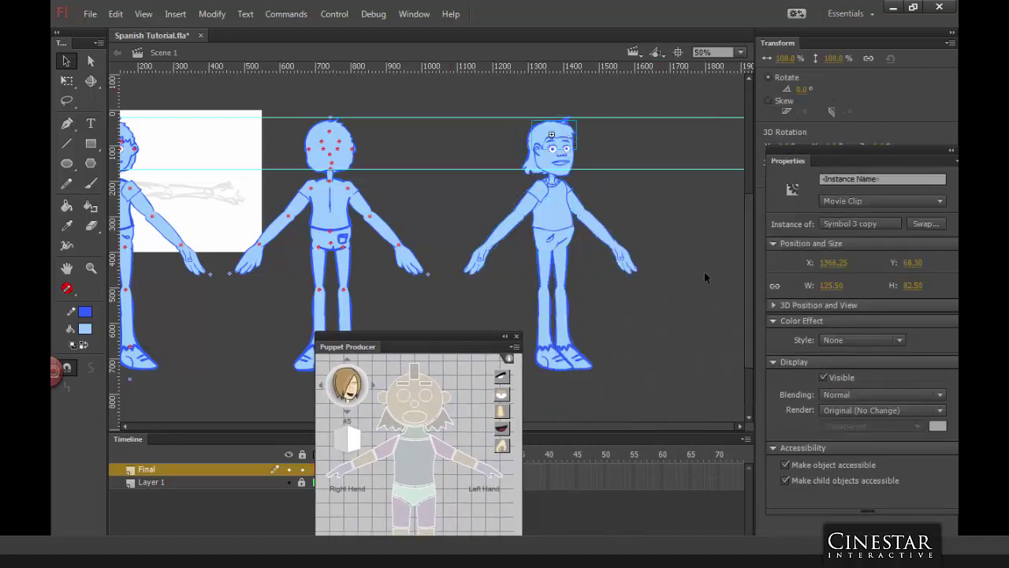
click(882, 179)
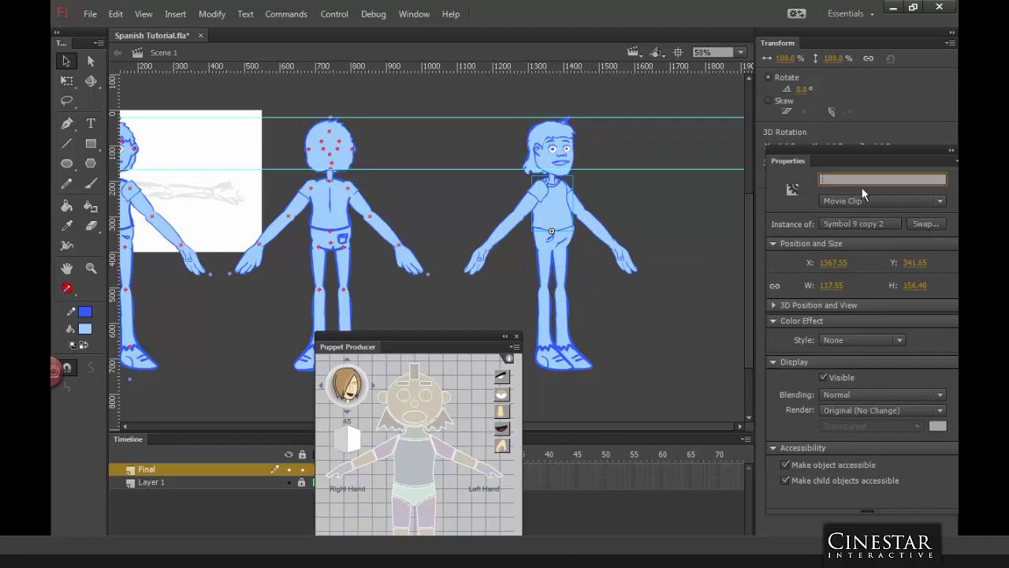
click(560, 291)
click(858, 178)
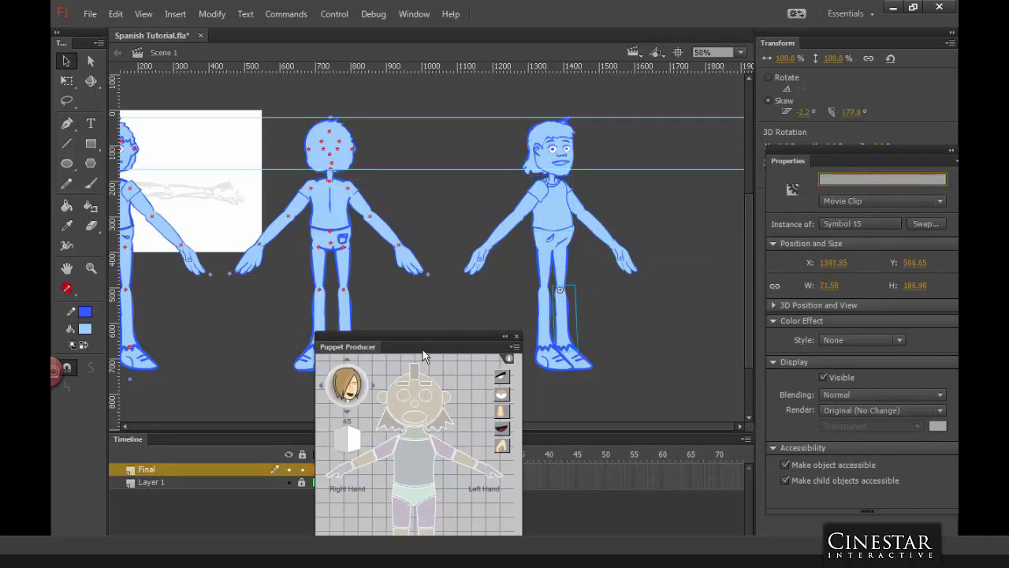
Step: Assign the three-quarter figure's front hair and both eyebrows to their matching Puppet Producer parts at view angle 45
drag(365, 349, 313, 118)
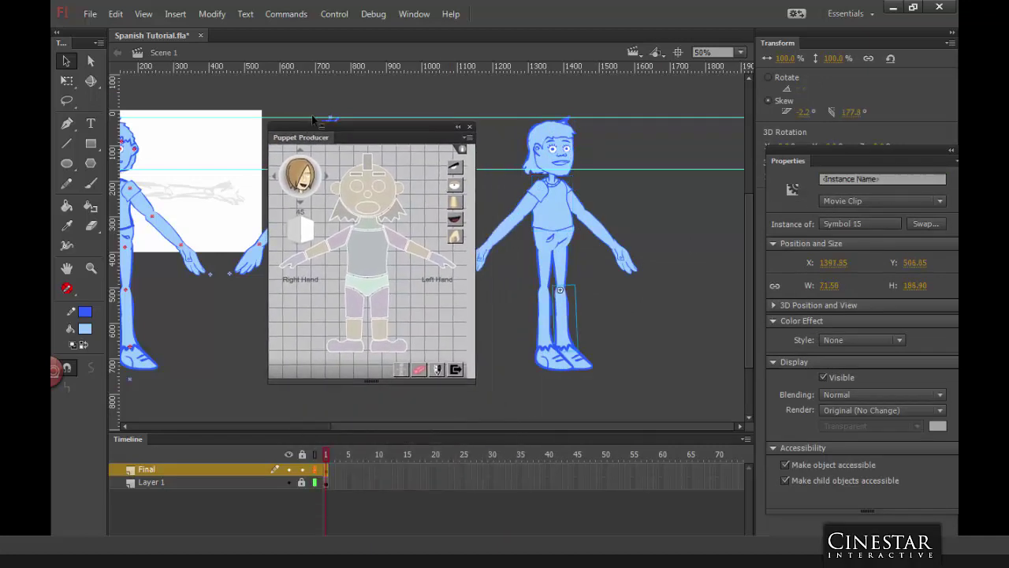
key(ctrl+equal)
drag(617, 118, 665, 327)
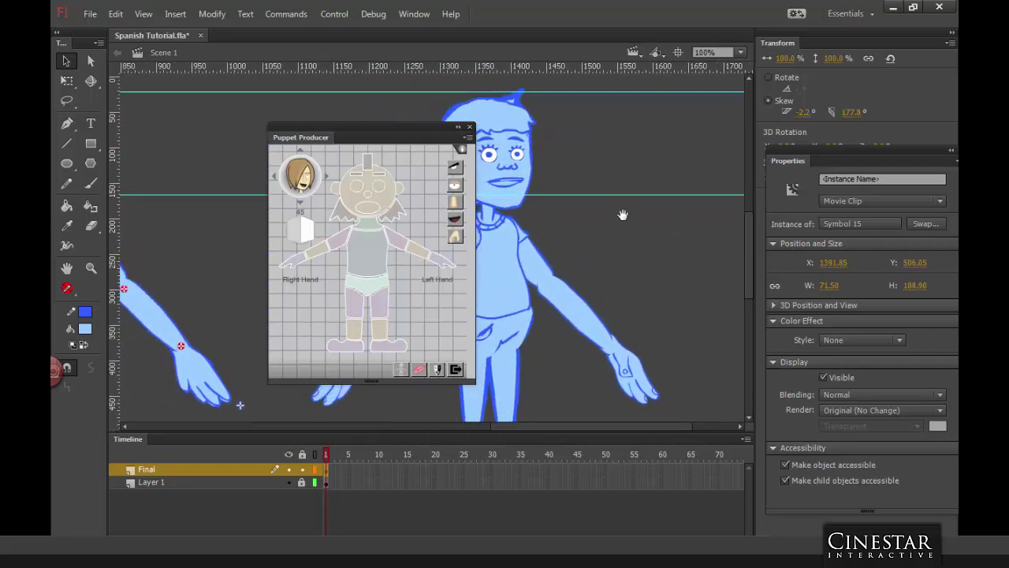
drag(624, 214, 655, 263)
click(552, 154)
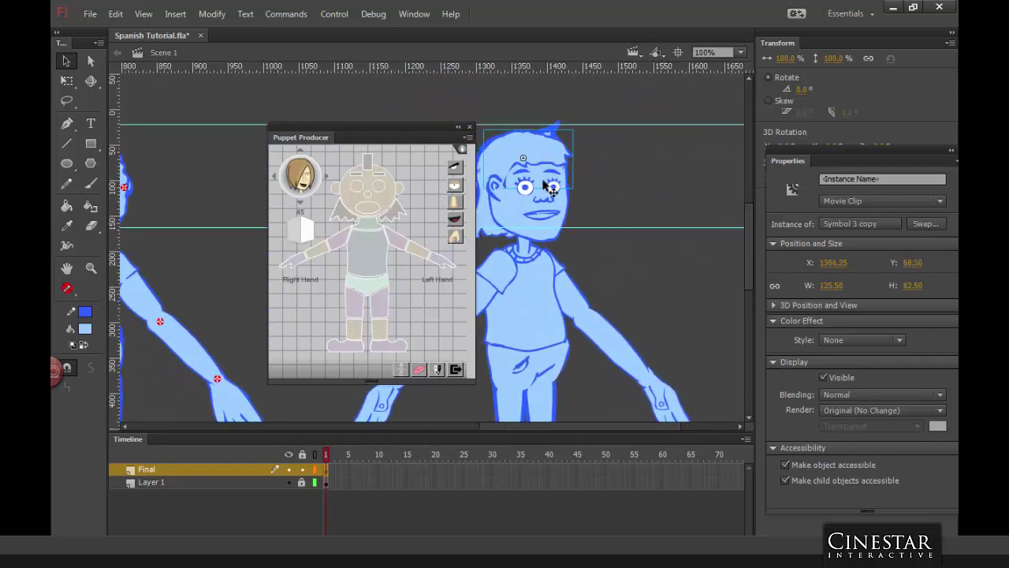
click(369, 168)
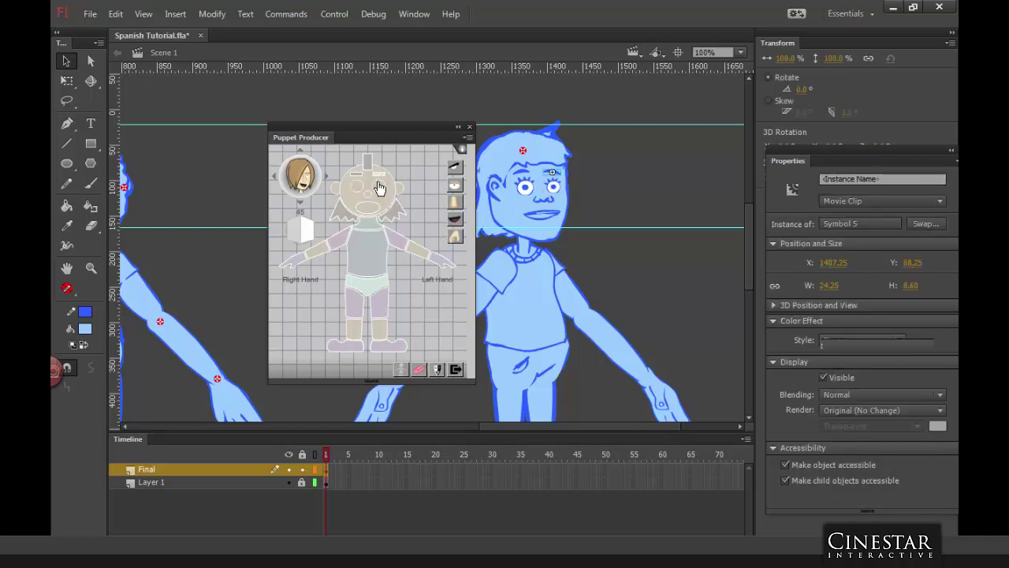
click(382, 187)
click(353, 178)
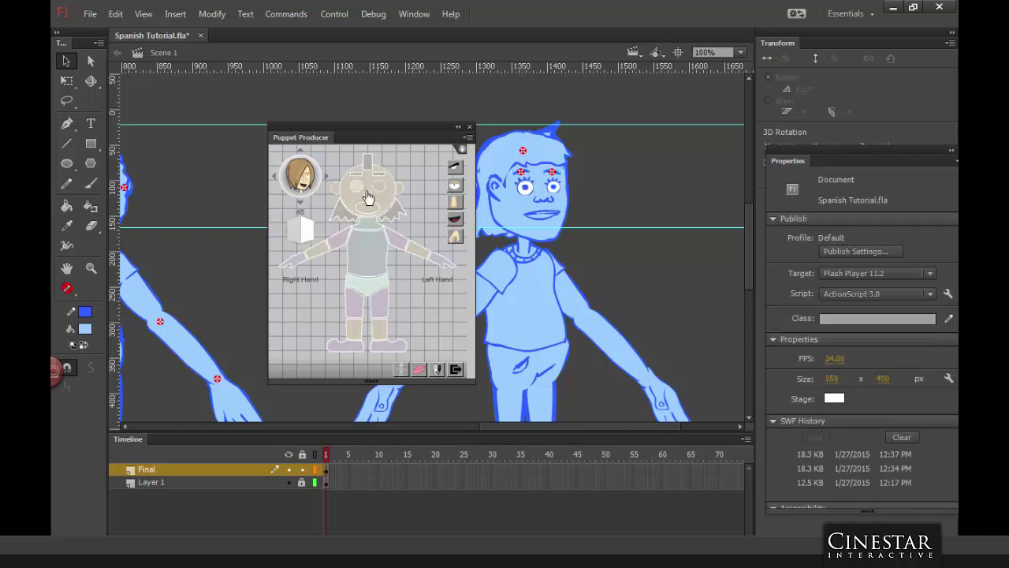
Step: Assign the three-quarter figure's eyes, nose, mouth and back hair to their matching Puppet Producer parts
click(380, 187)
click(357, 193)
click(372, 201)
click(372, 202)
click(493, 232)
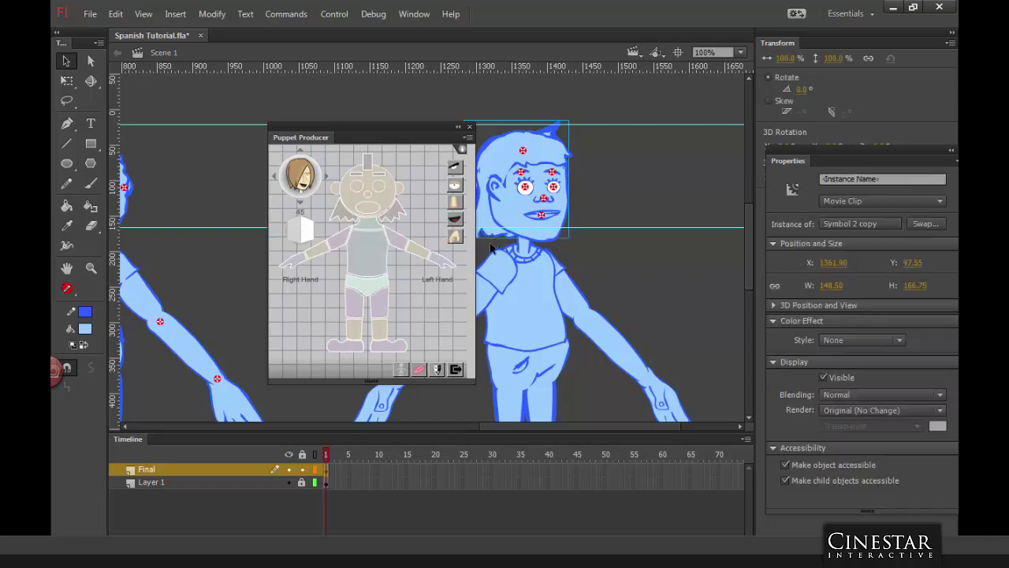
click(398, 253)
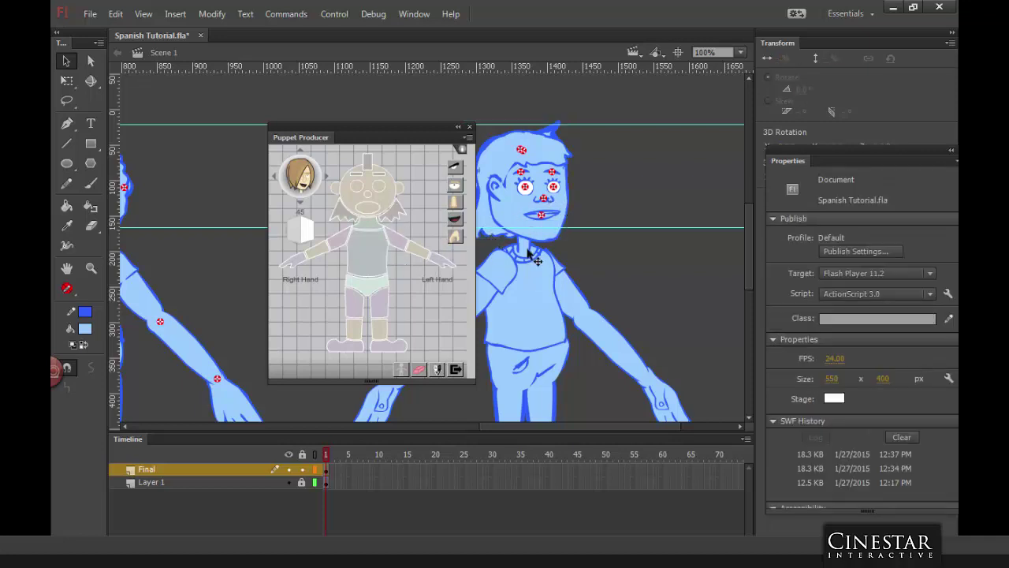
Step: Assign the three-quarter figure's neck, upper torso and lower torso to their matching Puppet Producer parts
click(526, 276)
click(372, 232)
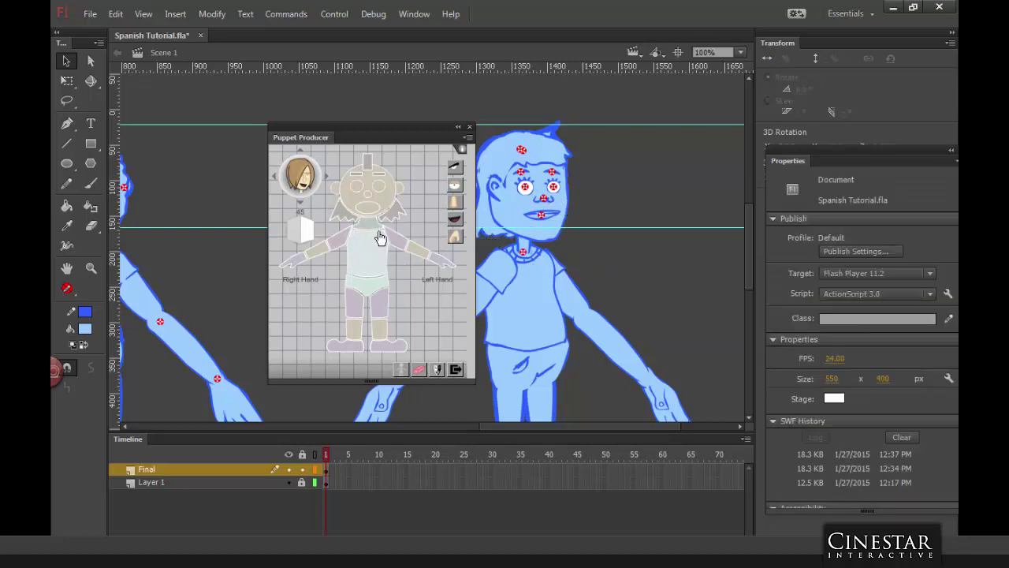
click(530, 300)
click(377, 262)
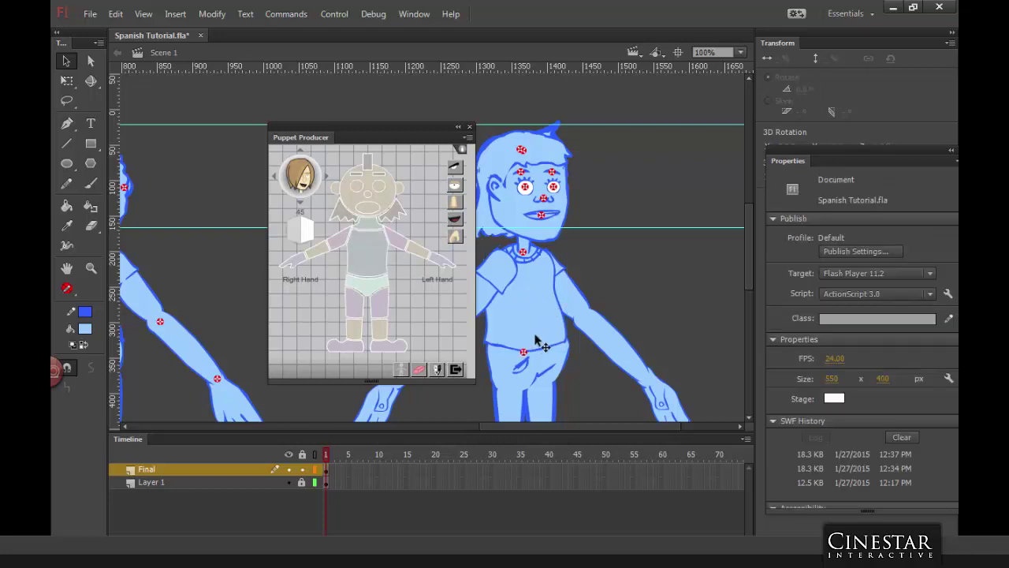
click(554, 372)
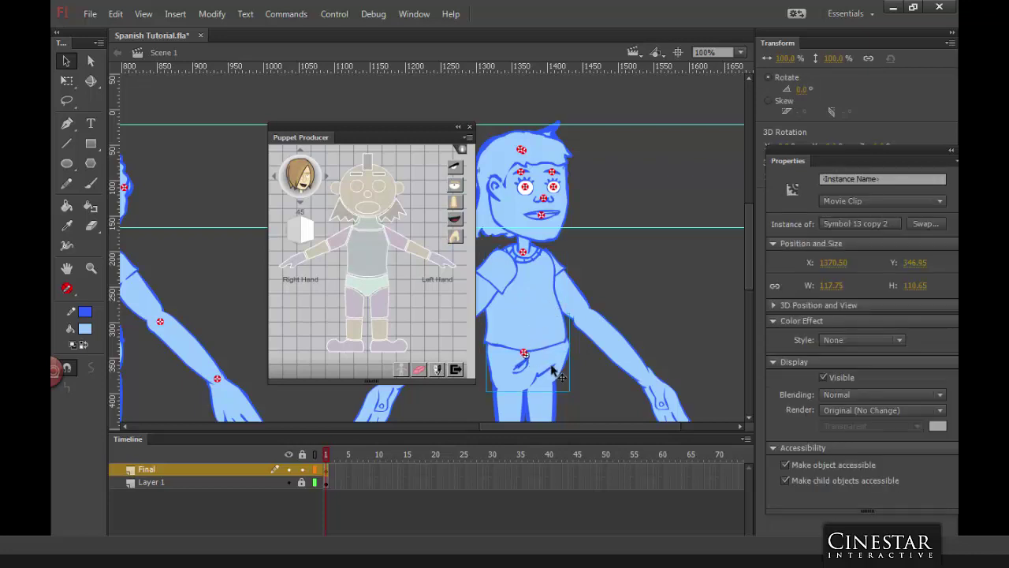
click(370, 295)
Step: Assign the three-quarter figure's left and right upper legs to their matching Puppet Producer parts
scroll(747, 297, down, 5)
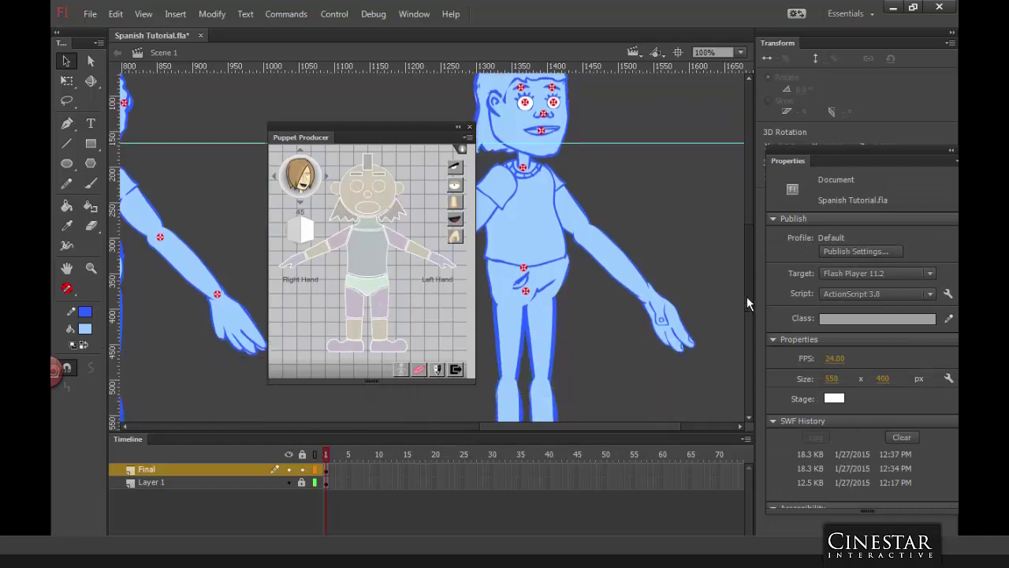
drag(500, 426, 473, 426)
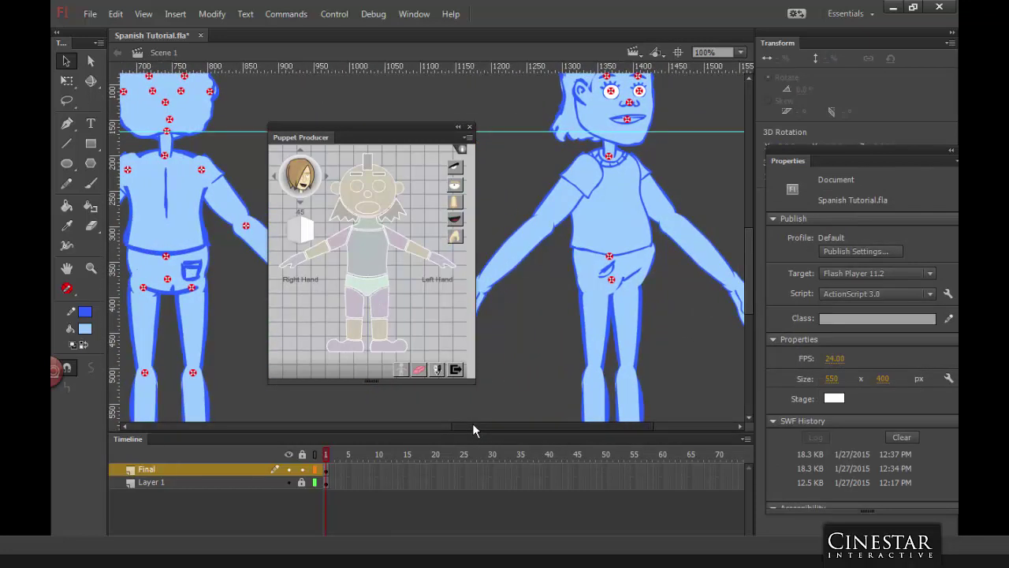
click(631, 315)
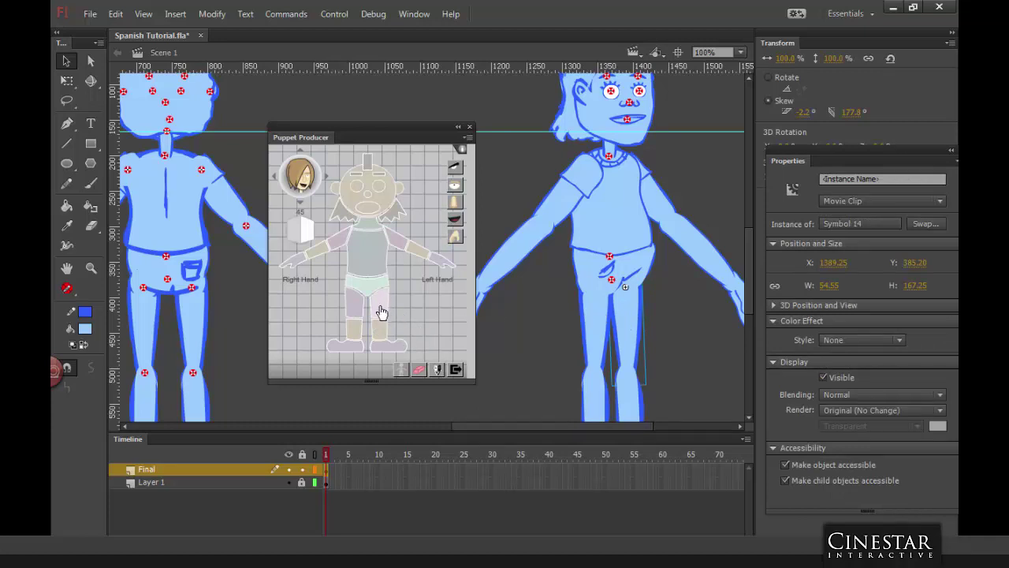
click(381, 311)
click(351, 308)
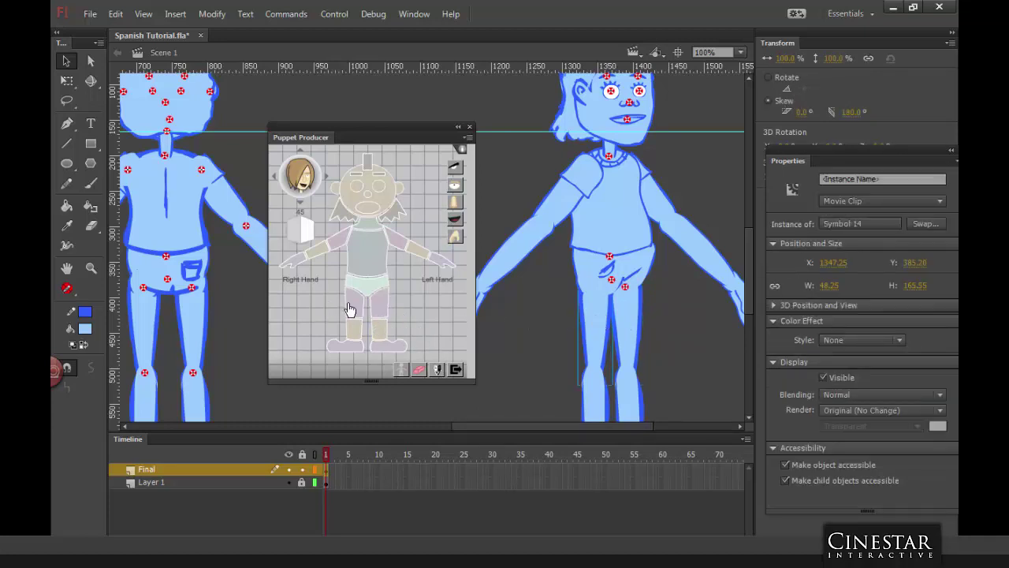
click(354, 316)
Step: Assign the three-quarter figure's left and right lower legs to their matching Puppet Producer parts
click(640, 397)
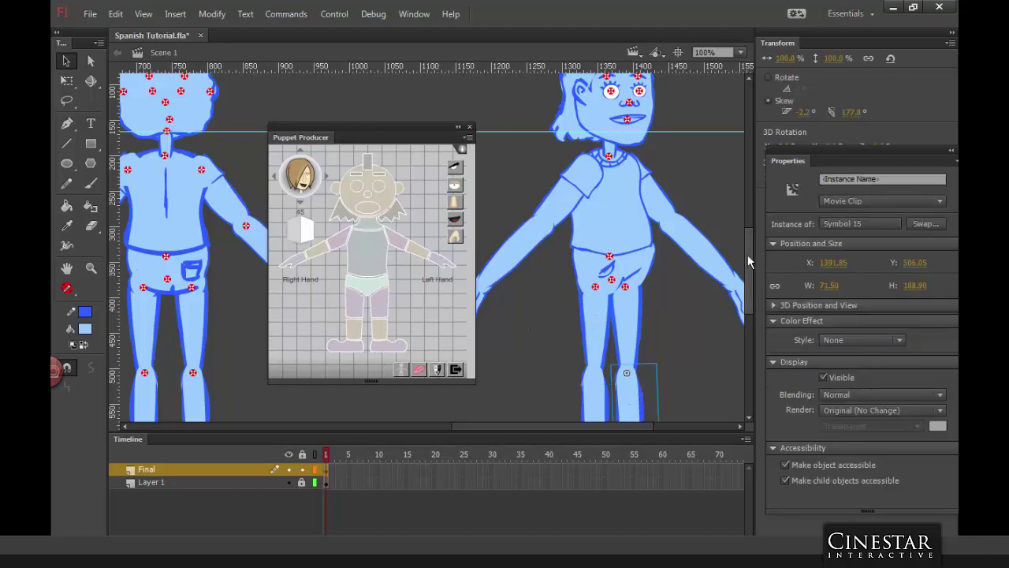
drag(749, 260, 746, 292)
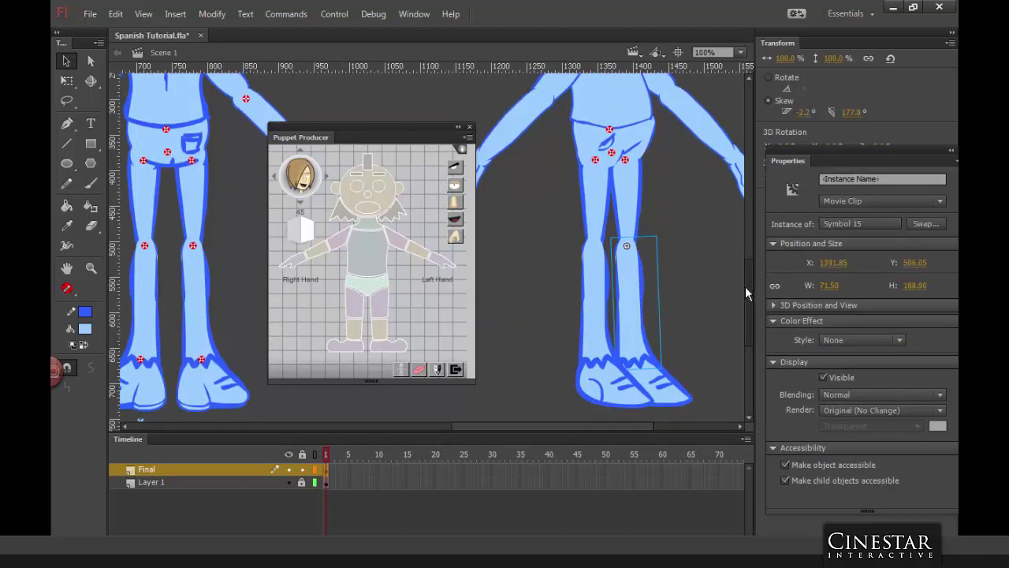
click(382, 339)
click(597, 288)
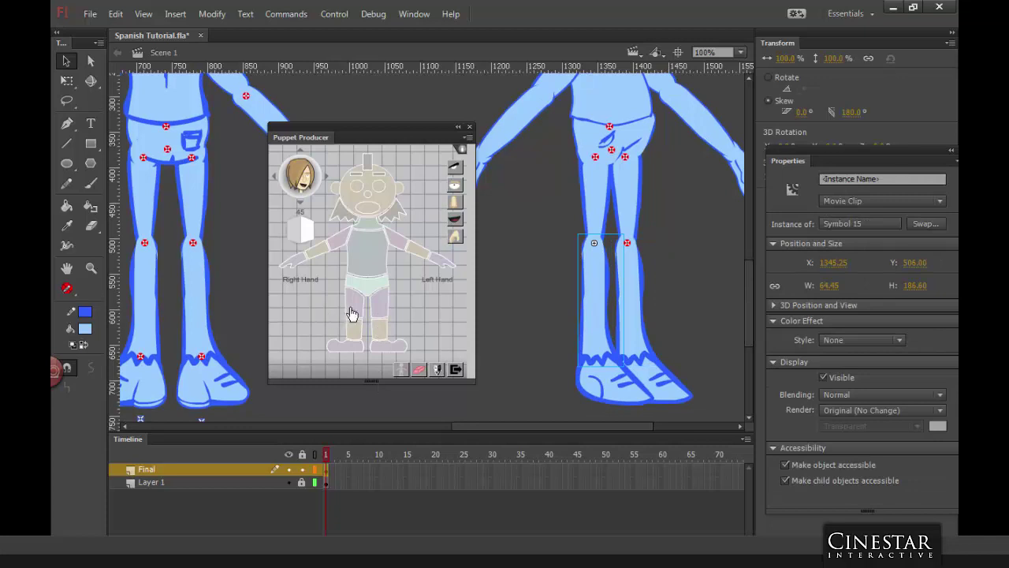
click(355, 347)
Step: Assign the three-quarter figure's left and right feet to their matching Puppet Producer parts
click(663, 384)
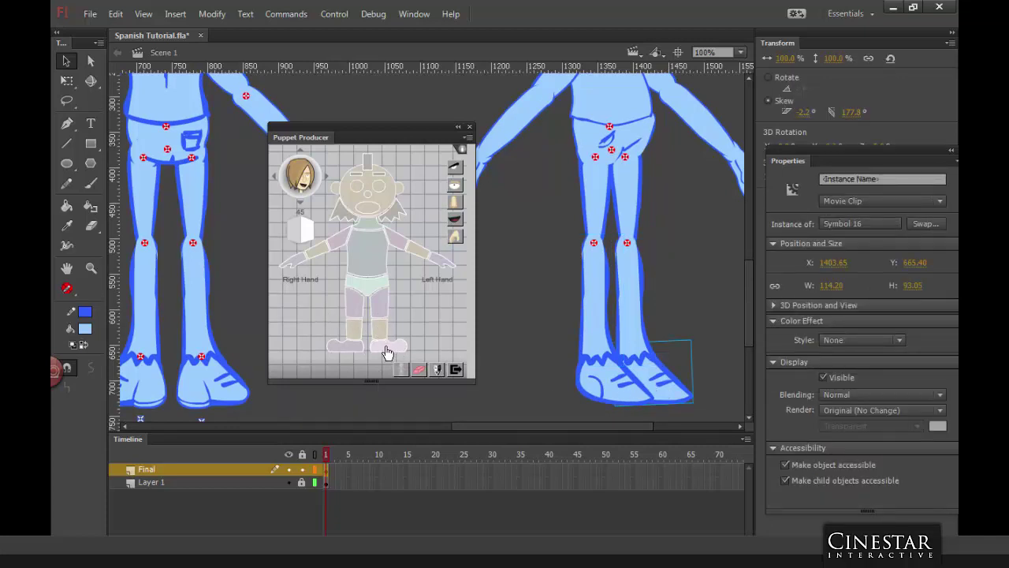
click(389, 348)
click(607, 392)
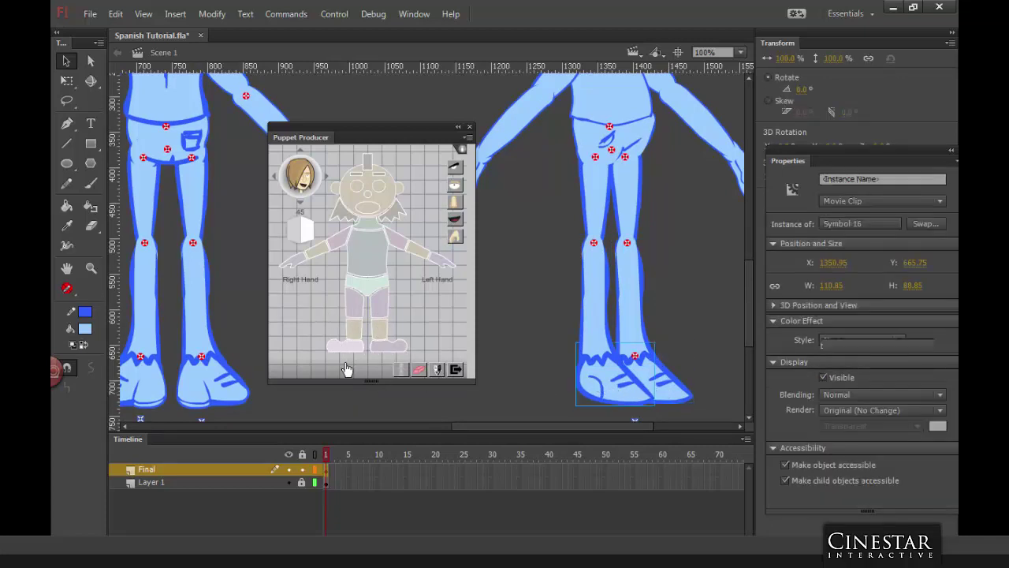
click(347, 346)
Step: Assign the three-quarter figure's right upper arm and right forearm to their matching Puppet Producer parts
drag(749, 331, 748, 245)
click(585, 188)
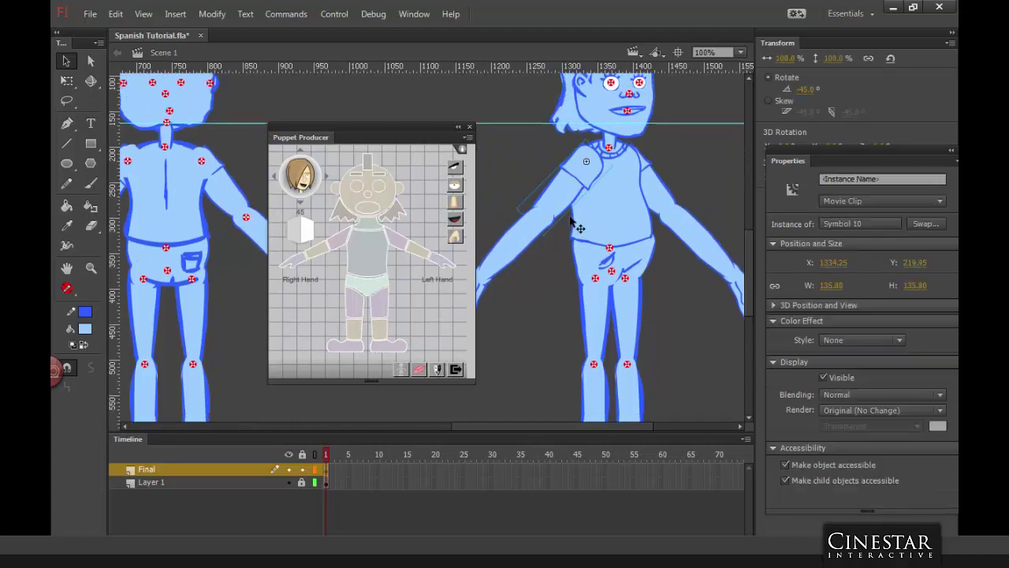
click(536, 241)
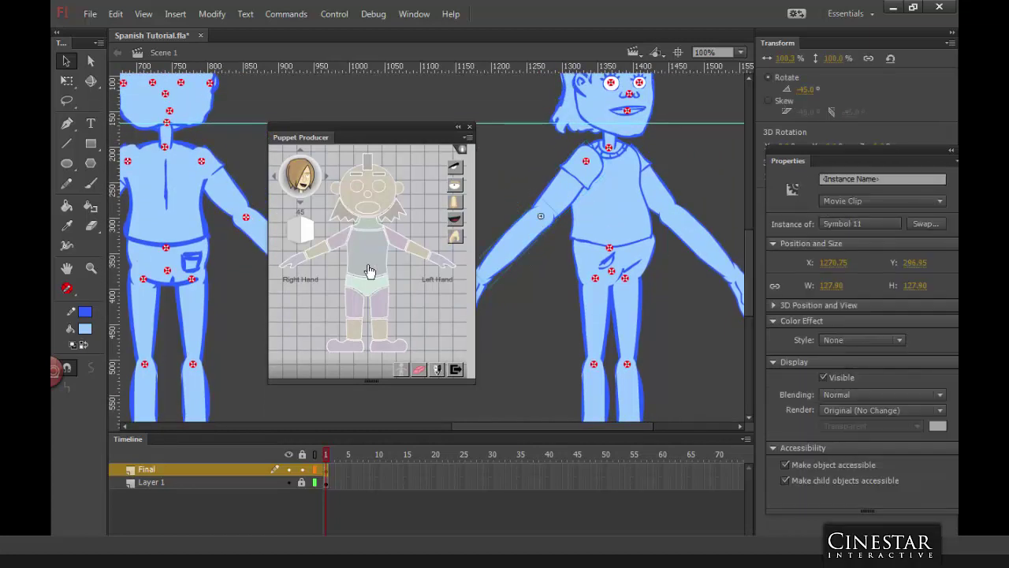
click(326, 276)
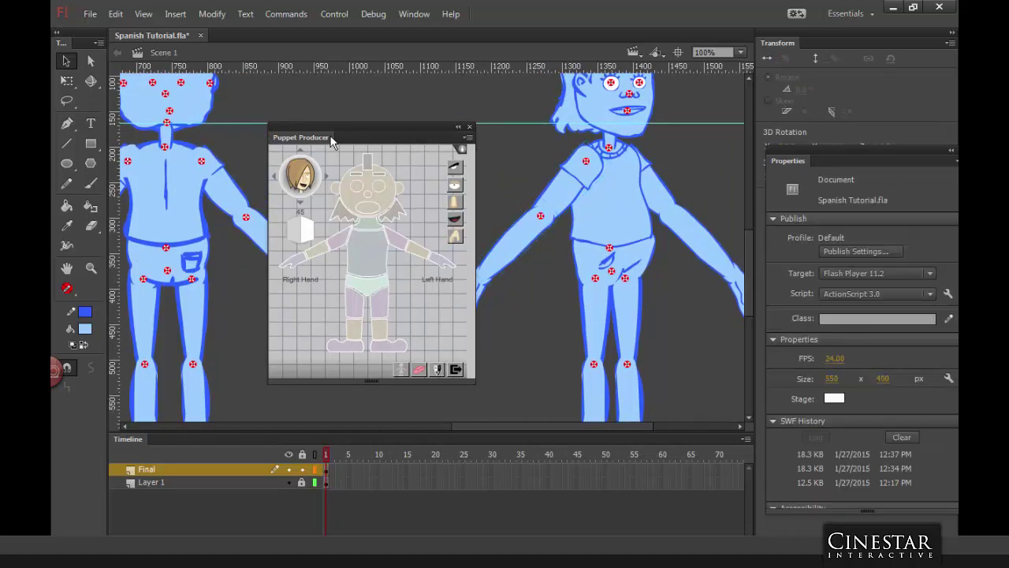
Step: Assign the three-quarter figure's right hand to the matching Puppet Producer part
drag(332, 141, 260, 158)
click(473, 307)
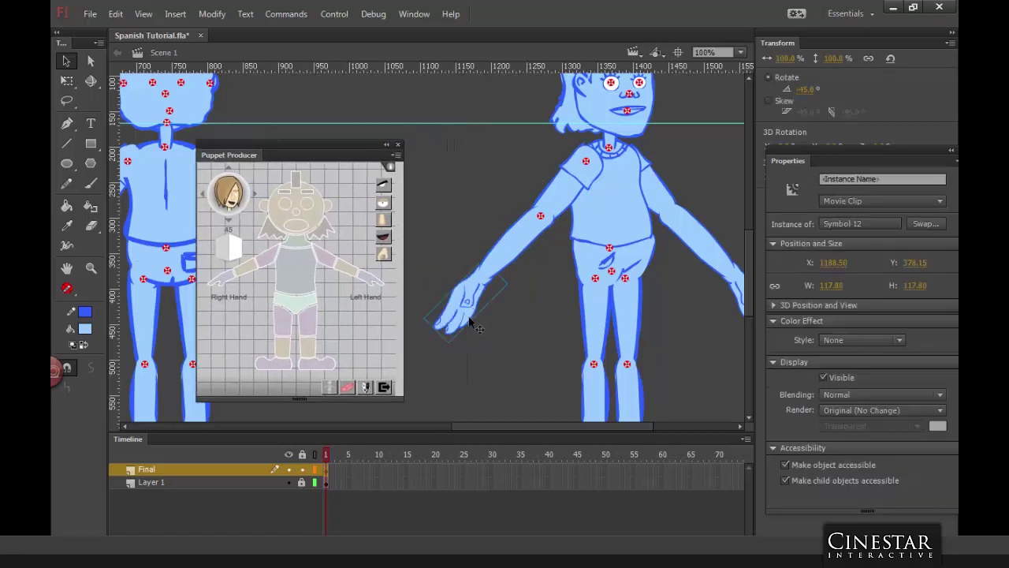
click(227, 289)
Step: Assign the three-quarter figure's left upper arm, left forearm and left hand to their matching Puppet Producer parts
click(664, 194)
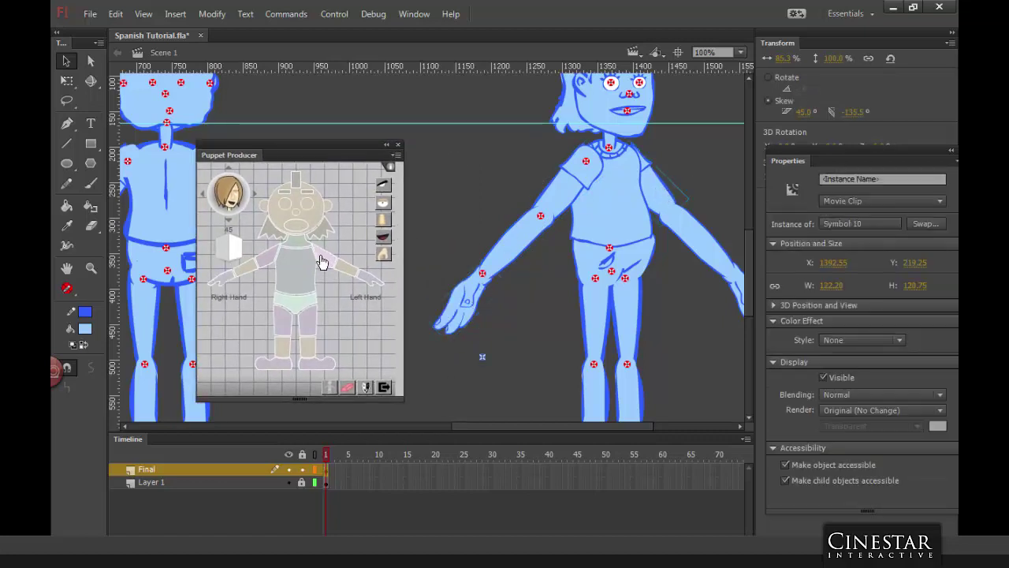
click(344, 268)
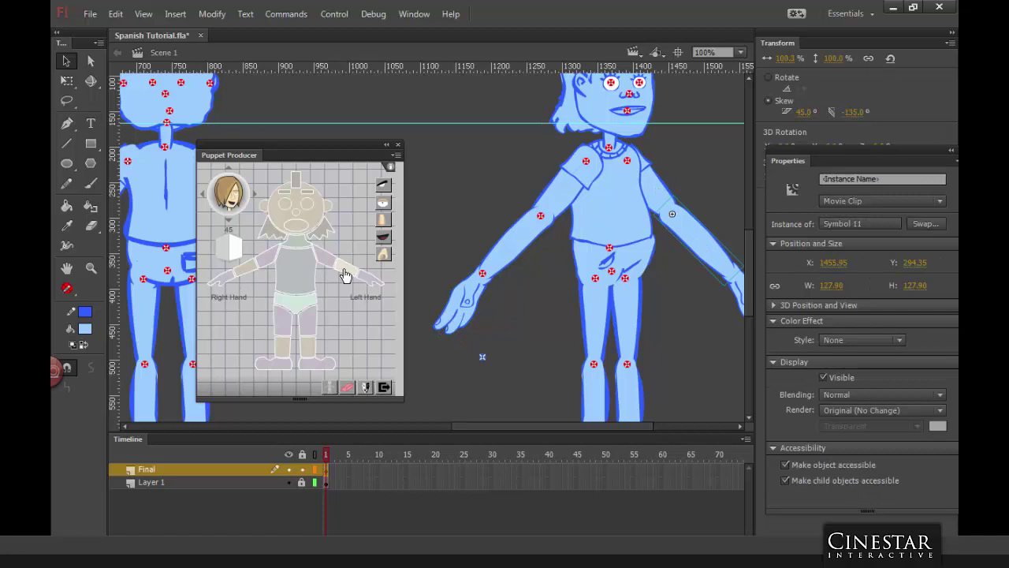
click(344, 275)
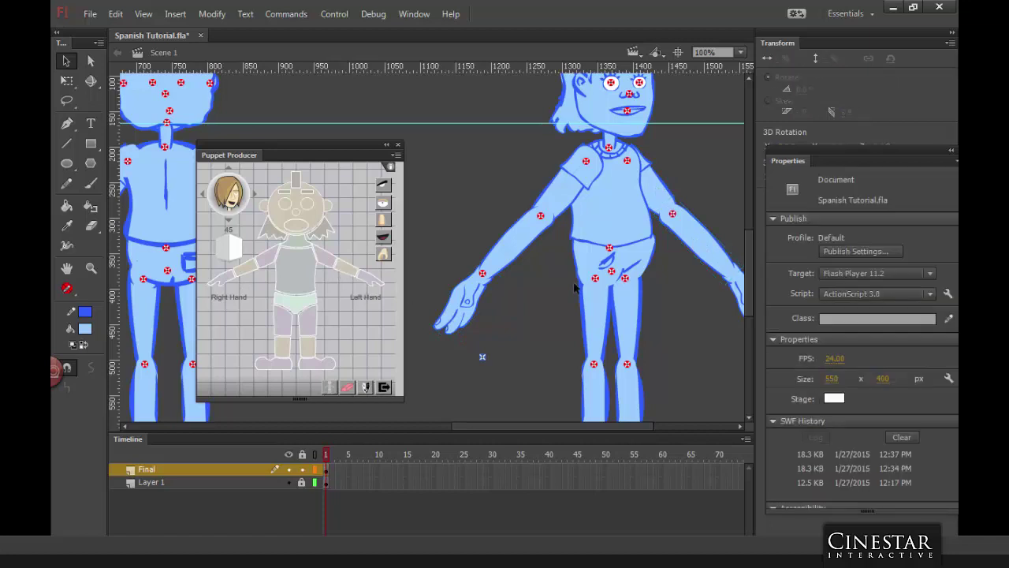
click(363, 284)
Step: Assign the three-quarter figure's face in Puppet Producer and move its head nud pivot up to the top guide at Y 21
drag(469, 425, 506, 429)
drag(746, 273, 547, 291)
click(529, 303)
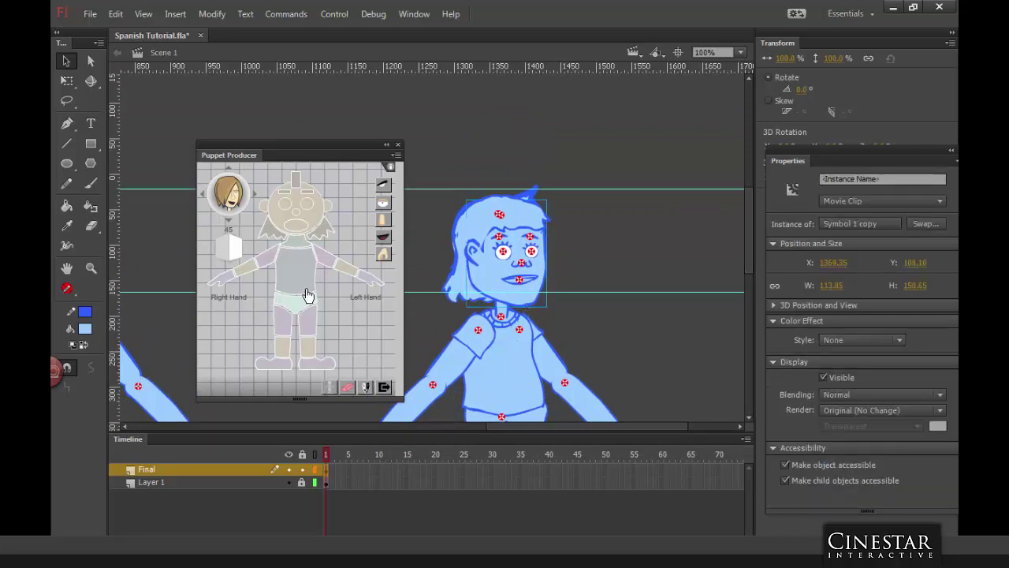
click(313, 248)
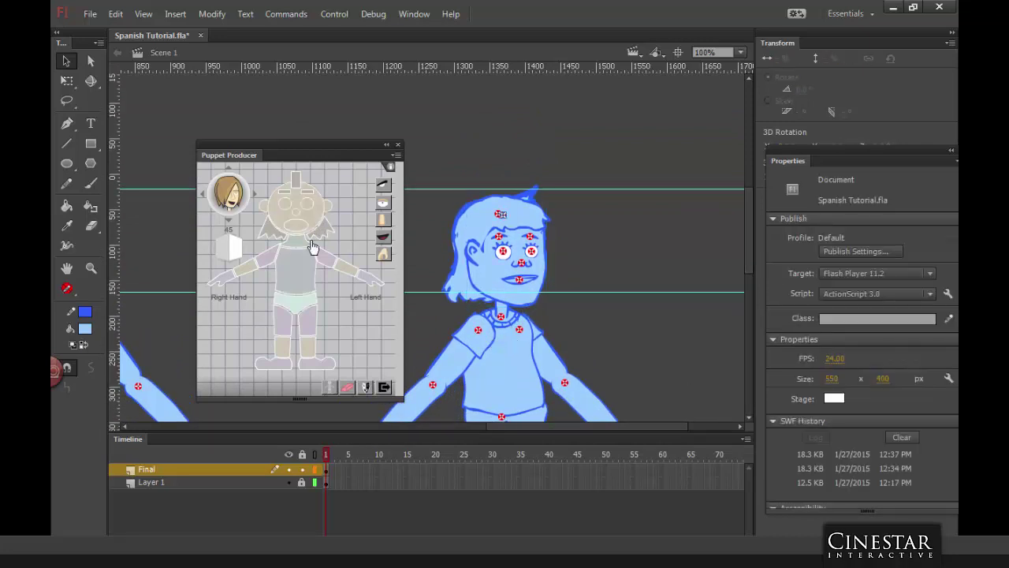
drag(489, 427, 470, 416)
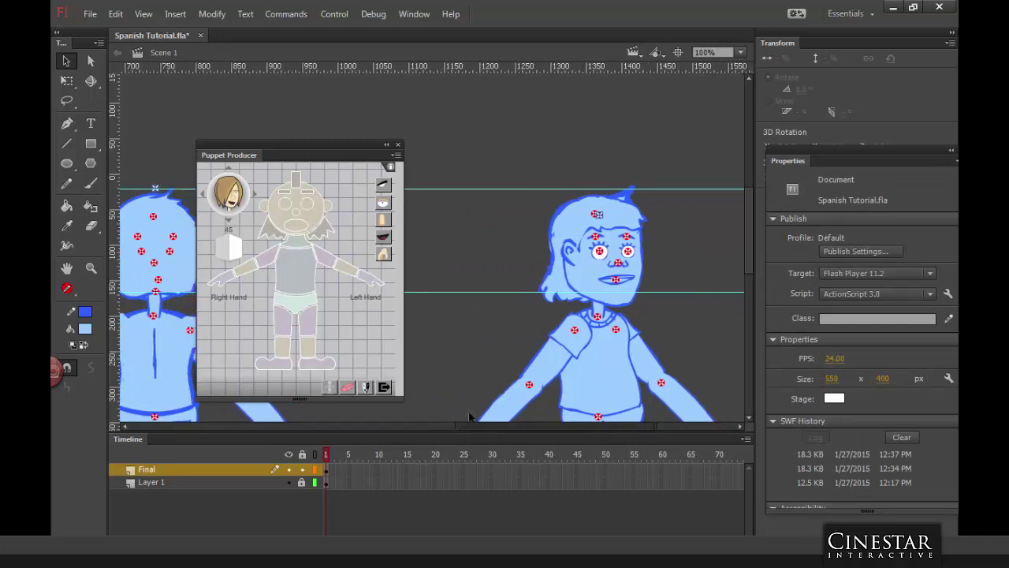
click(600, 218)
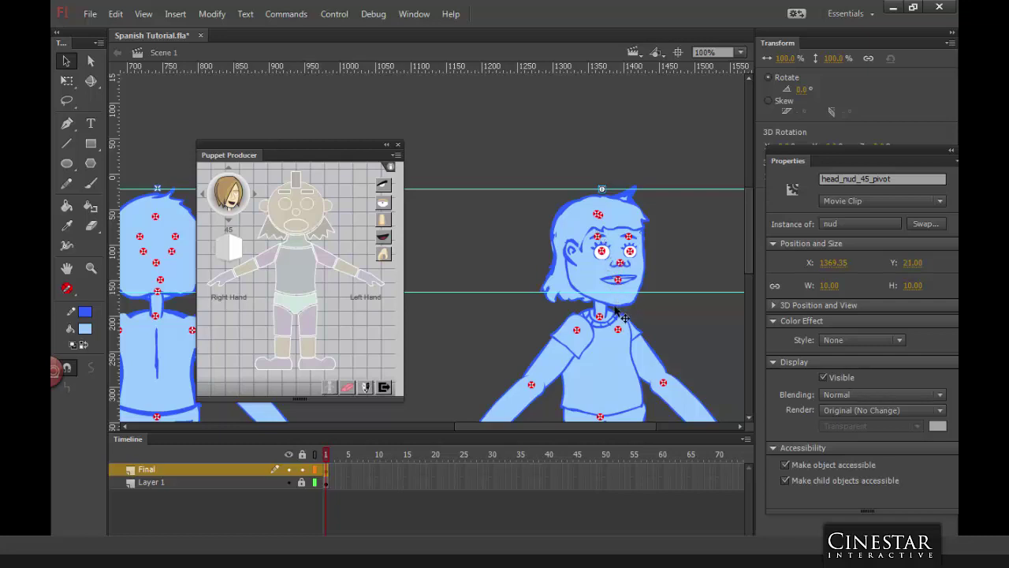
Step: Inspect the instance names of the back hair, front hair and mouth pivots on the three-quarter head
click(599, 214)
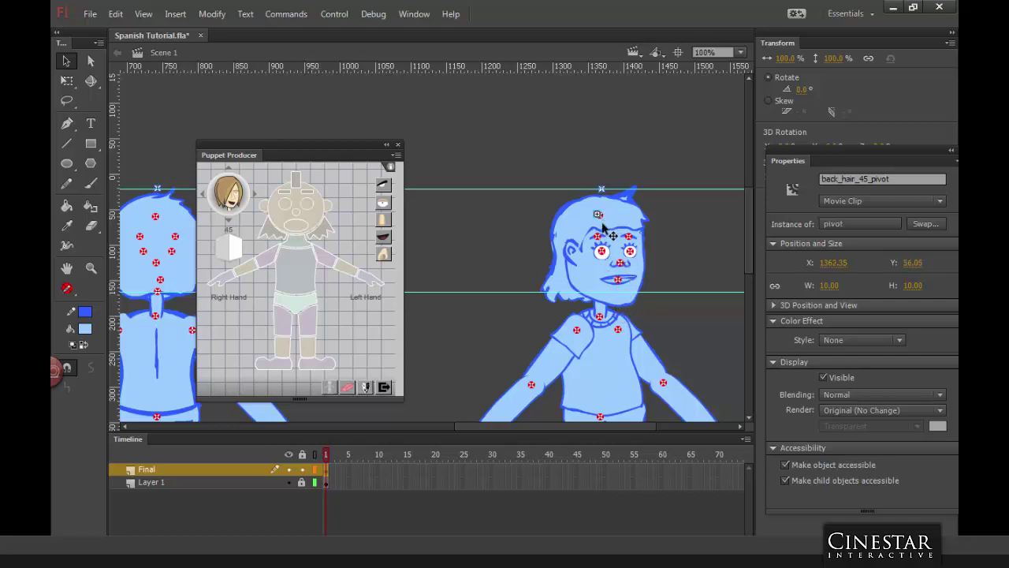
click(602, 214)
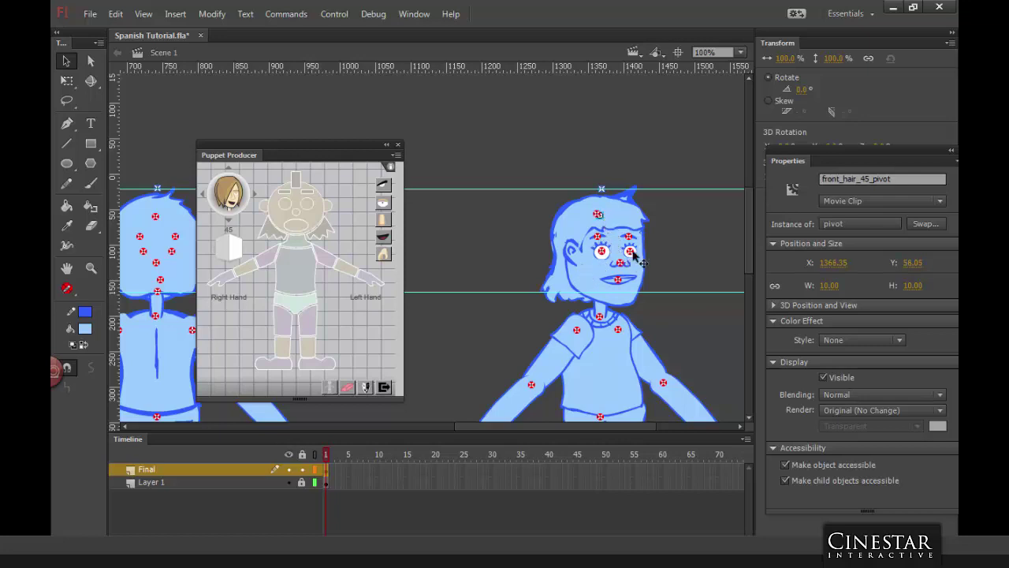
click(620, 279)
click(619, 280)
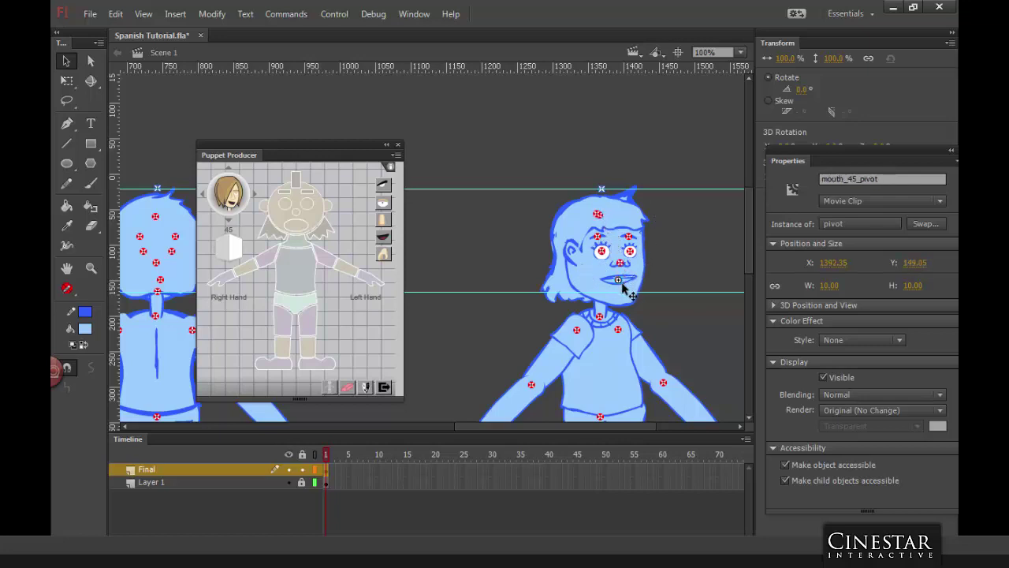
click(598, 216)
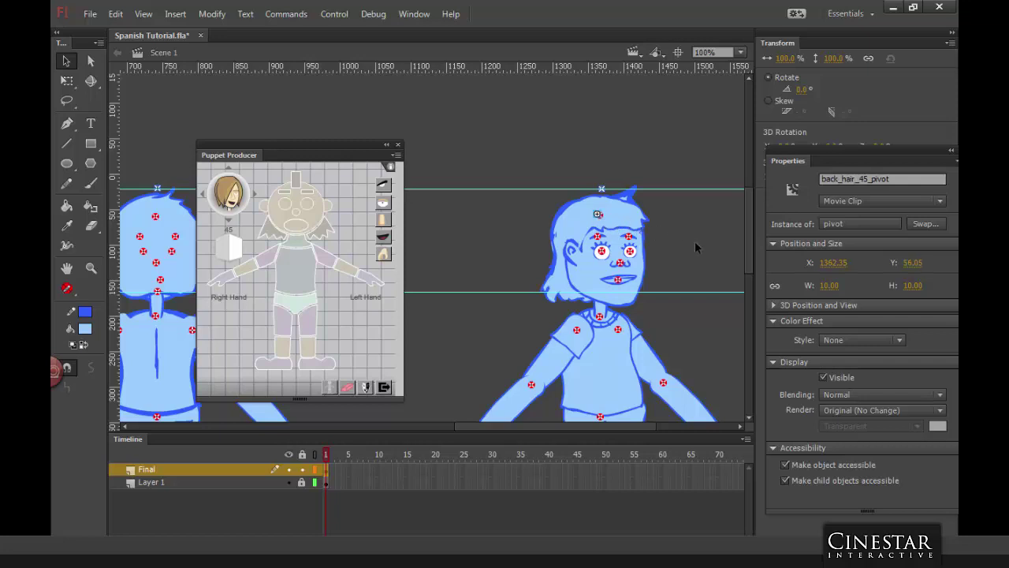
click(697, 239)
Step: Review all three figures and inspect the mouth and nose pivots on the back-view head
drag(749, 240, 749, 301)
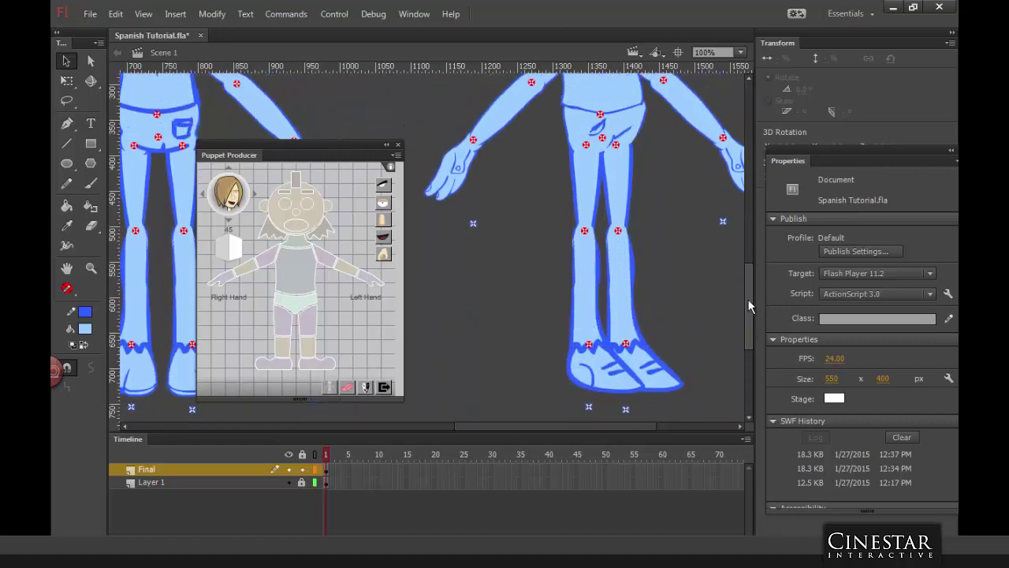
key(ctrl+minus)
key(ctrl+minus)
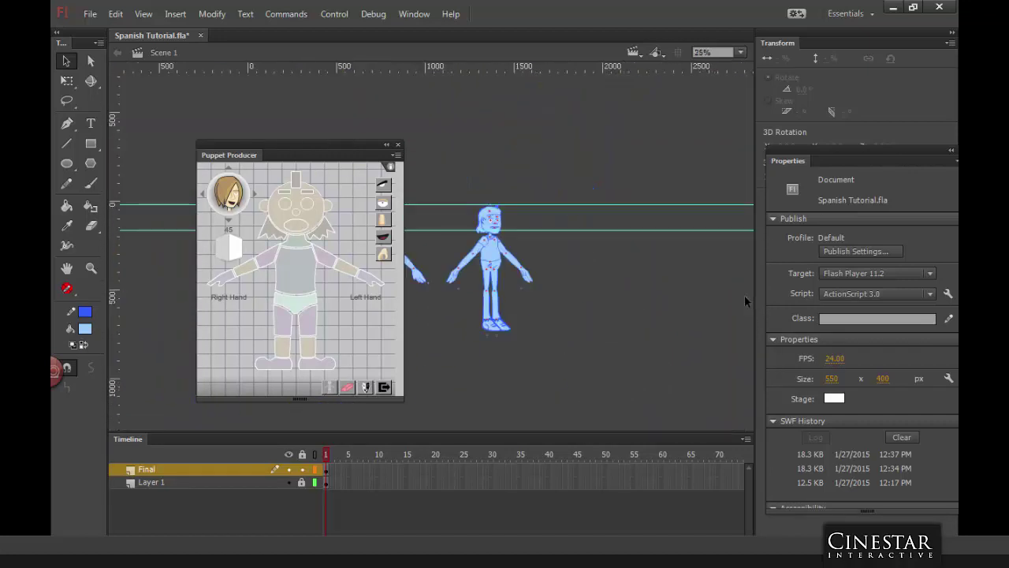
drag(310, 147, 265, 380)
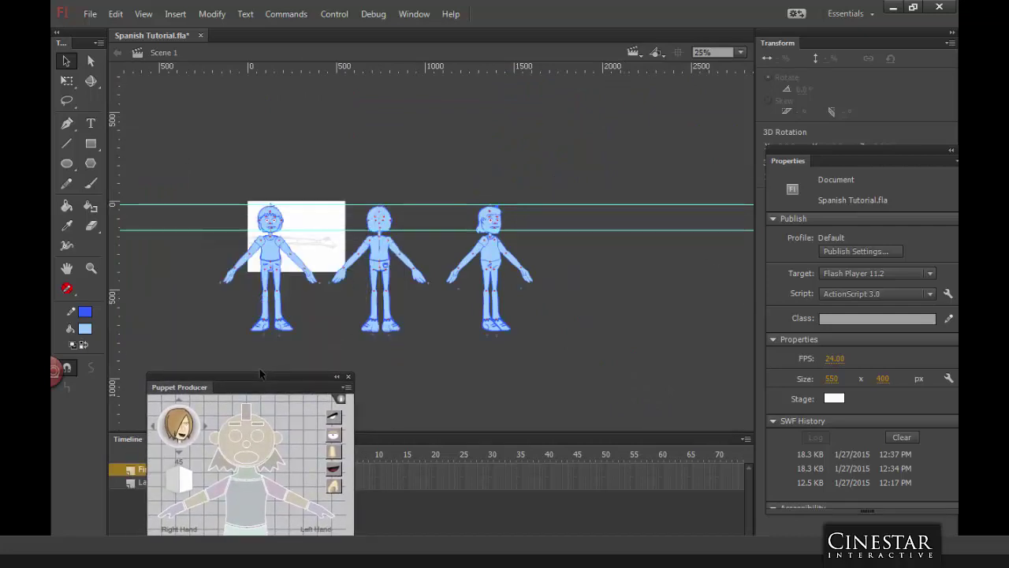
key(ctrl+equal)
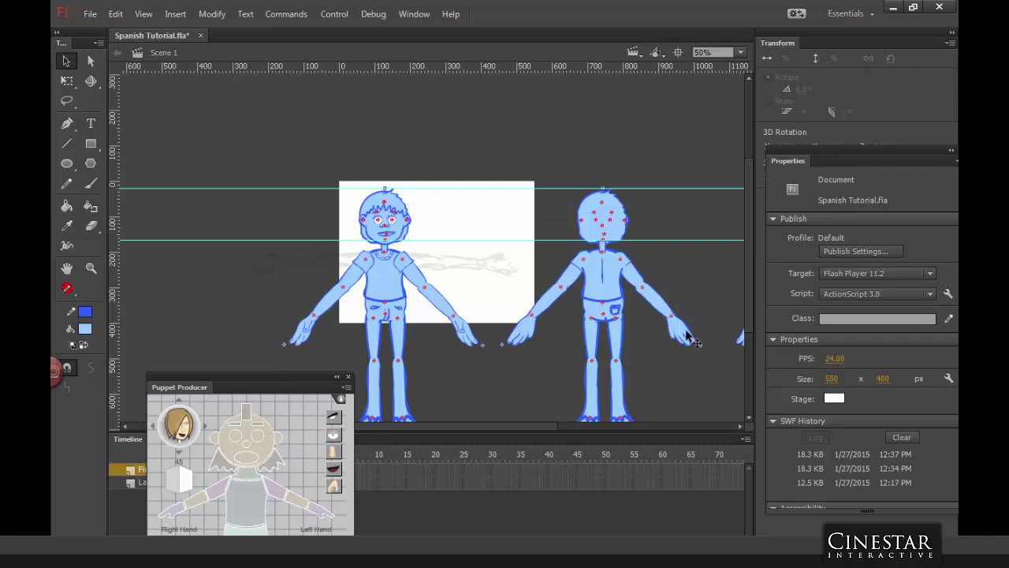
click(606, 238)
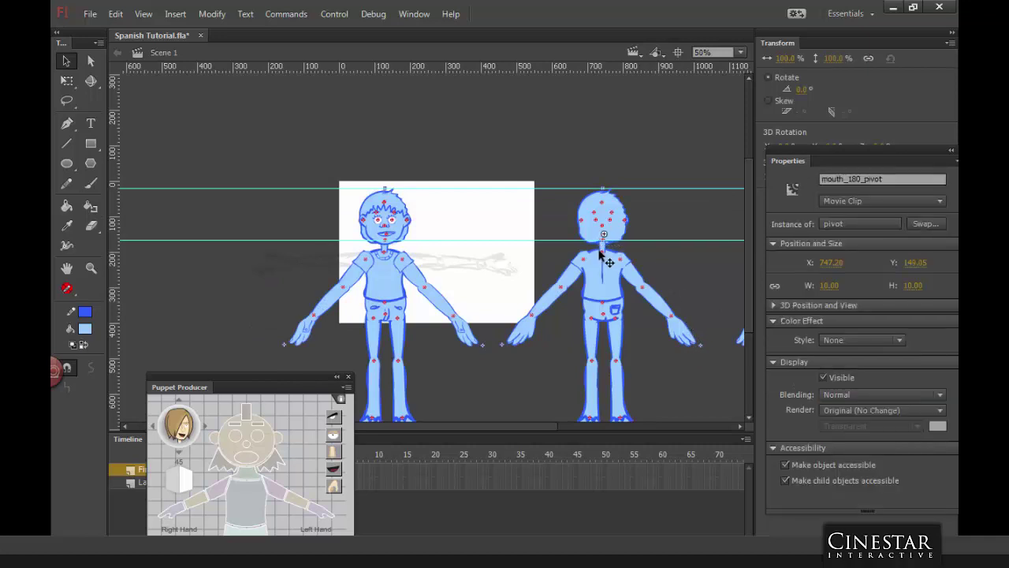
click(601, 226)
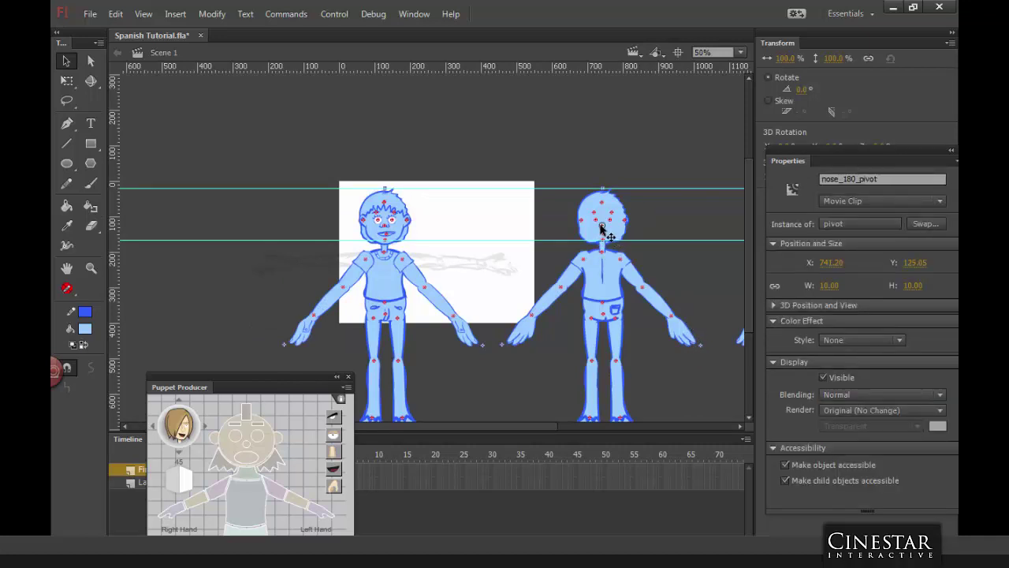
click(604, 243)
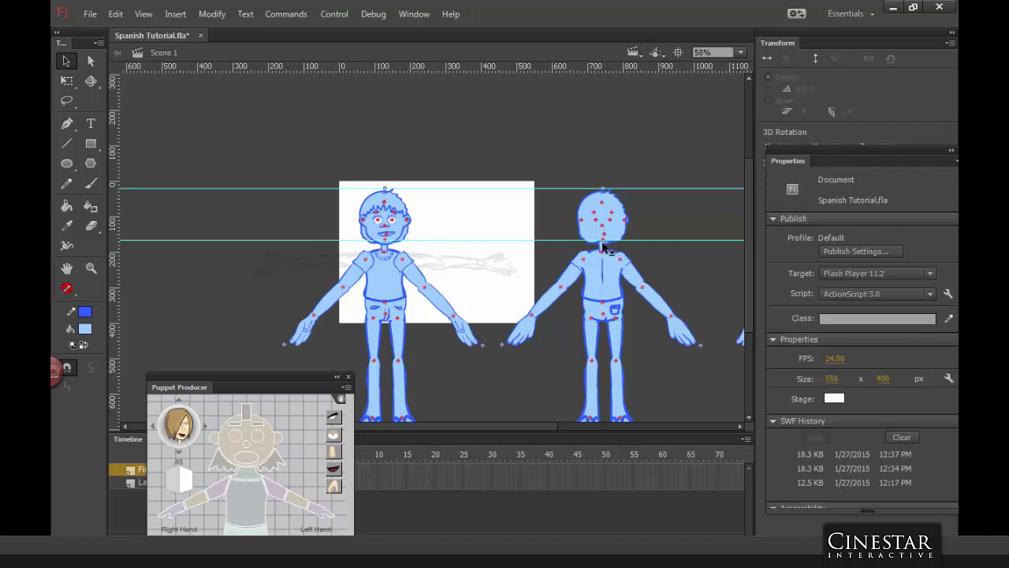
Step: Check the three-quarter face's instance name, then the mouth, eye, brow and front hair pivots on the back-view head
drag(456, 427, 636, 426)
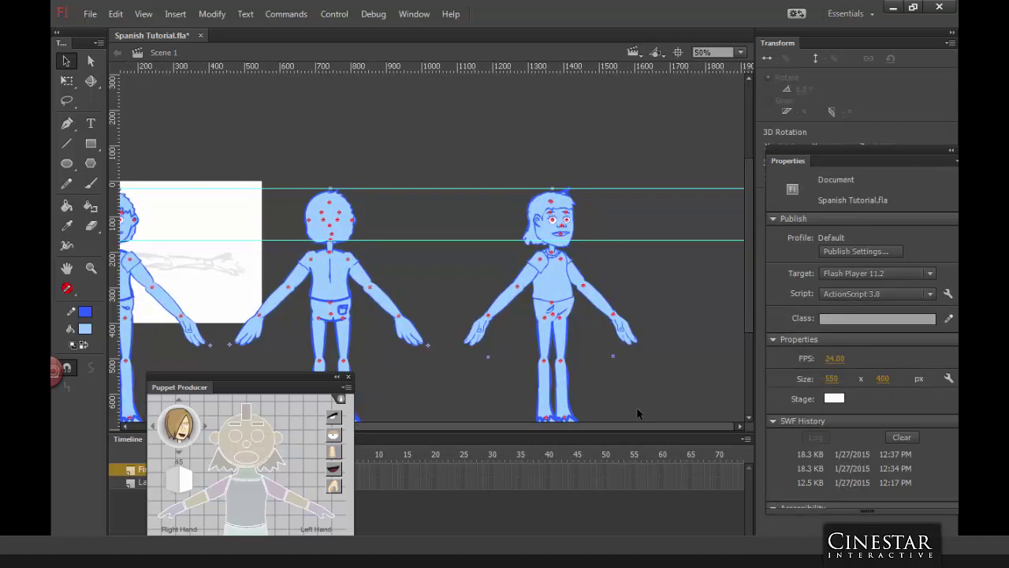
click(565, 246)
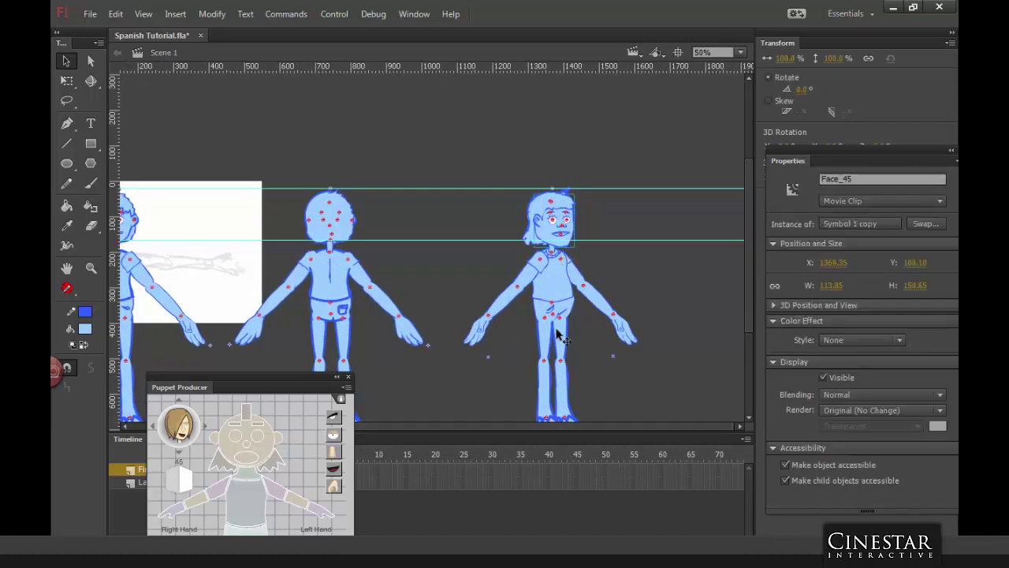
drag(278, 375, 735, 149)
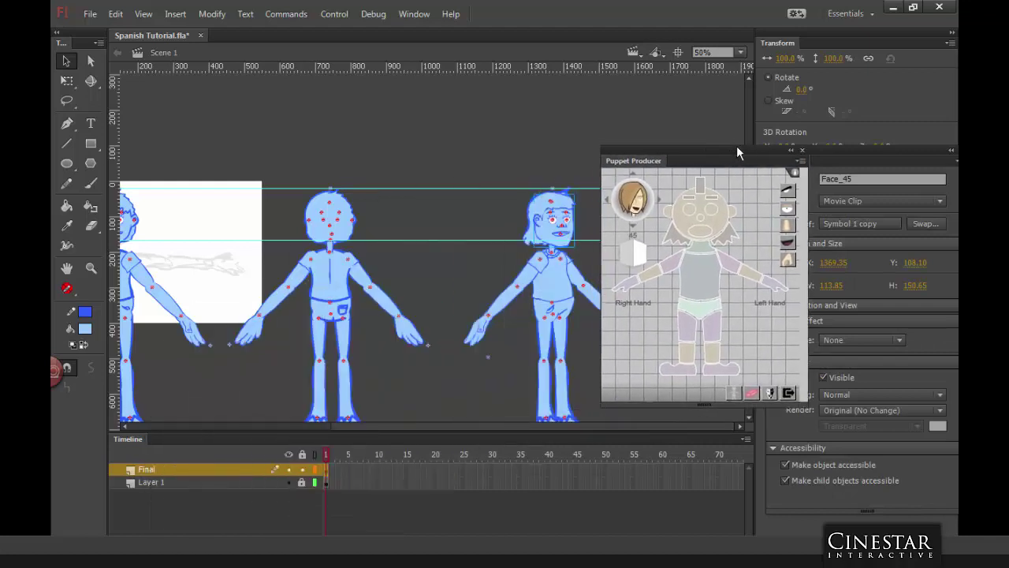
click(720, 230)
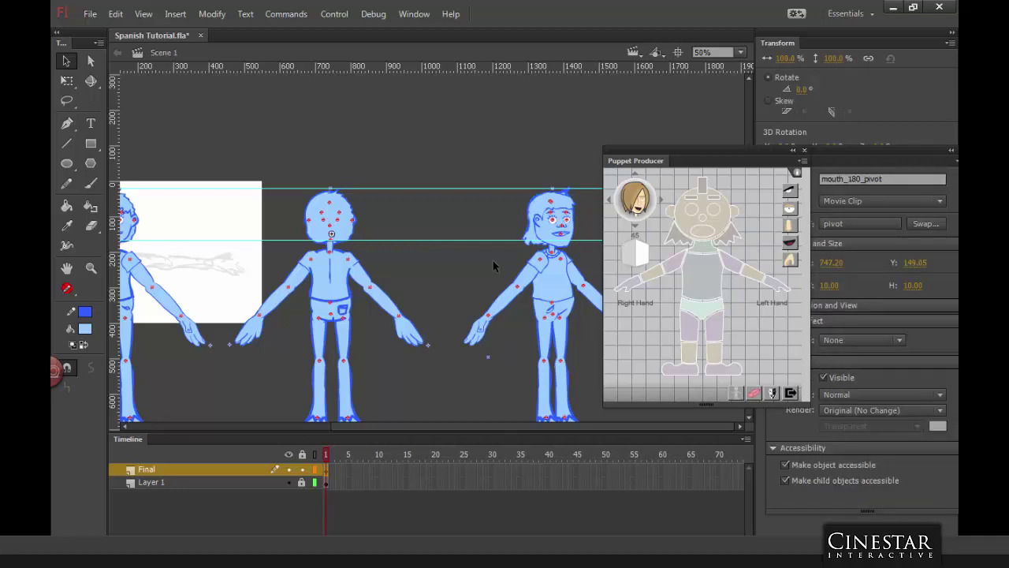
click(465, 297)
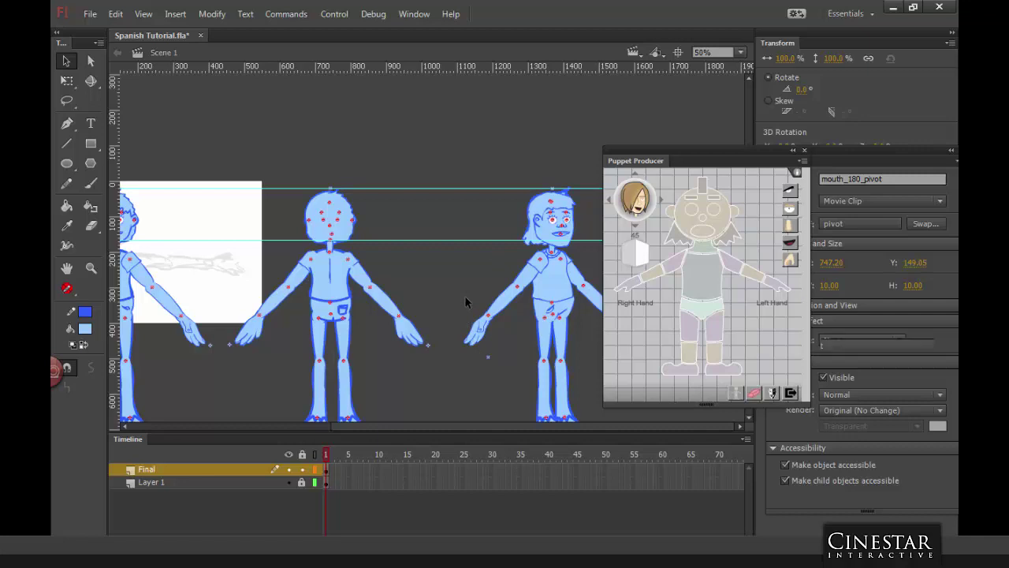
click(322, 220)
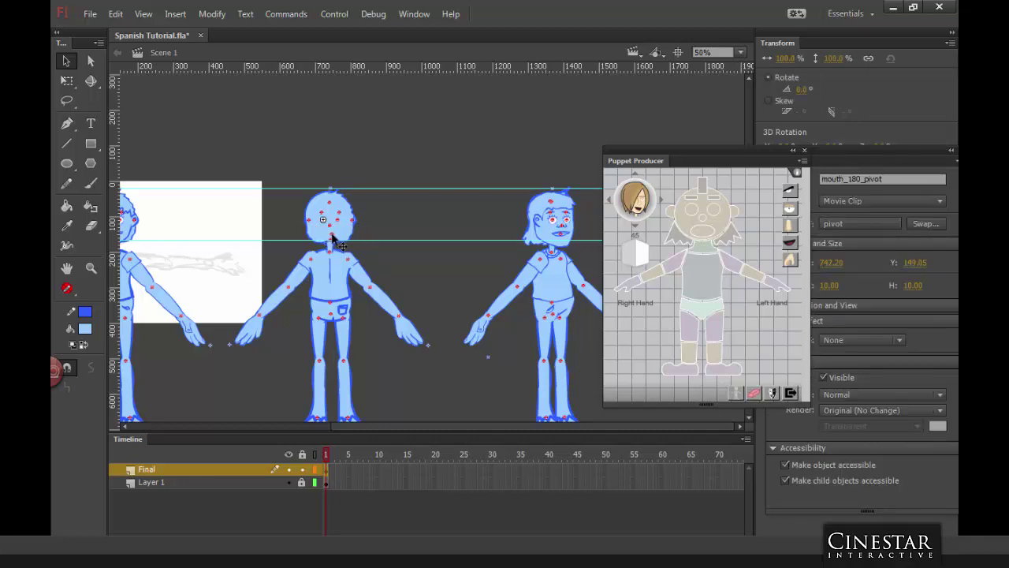
click(321, 215)
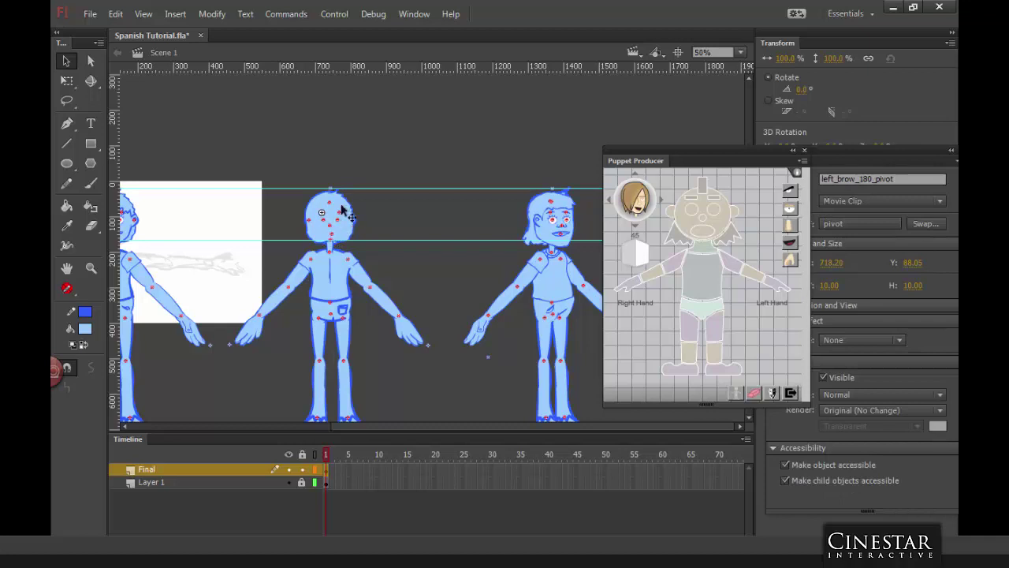
click(329, 202)
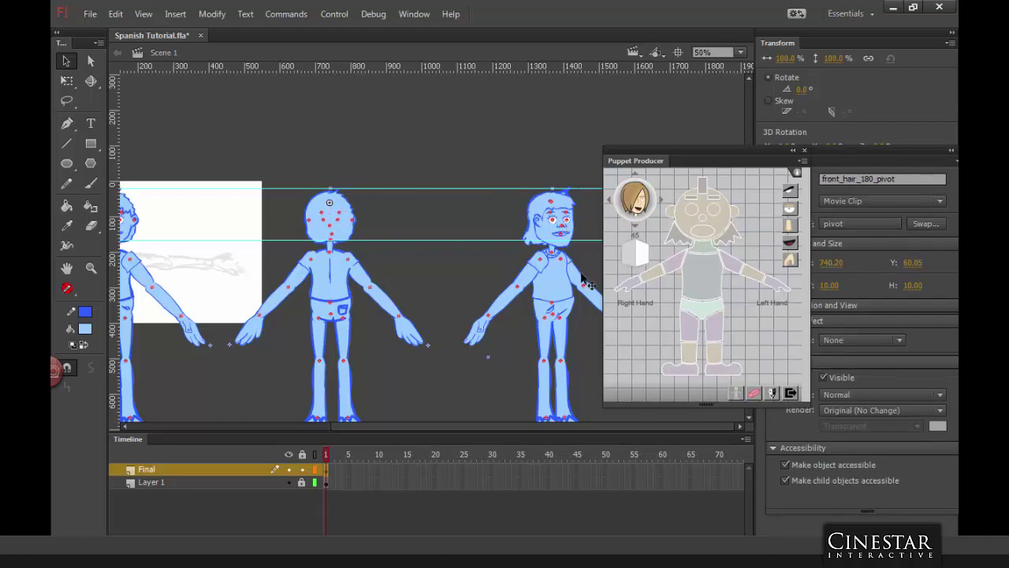
Step: Examine the three-quarter head's back hair, front hair and head nud pivots up close
click(550, 202)
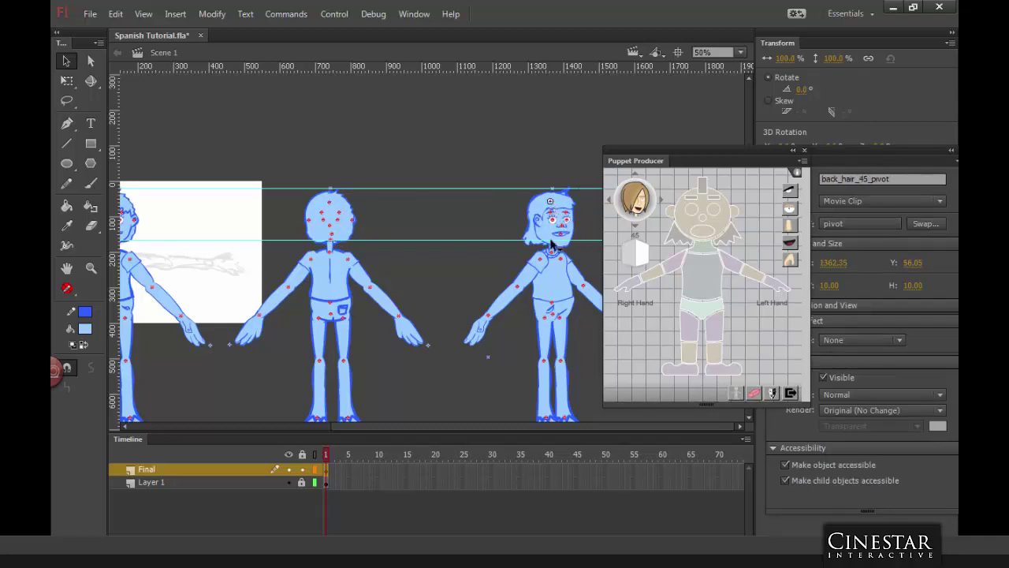
key(ctrl+=)
key(ctrl+=)
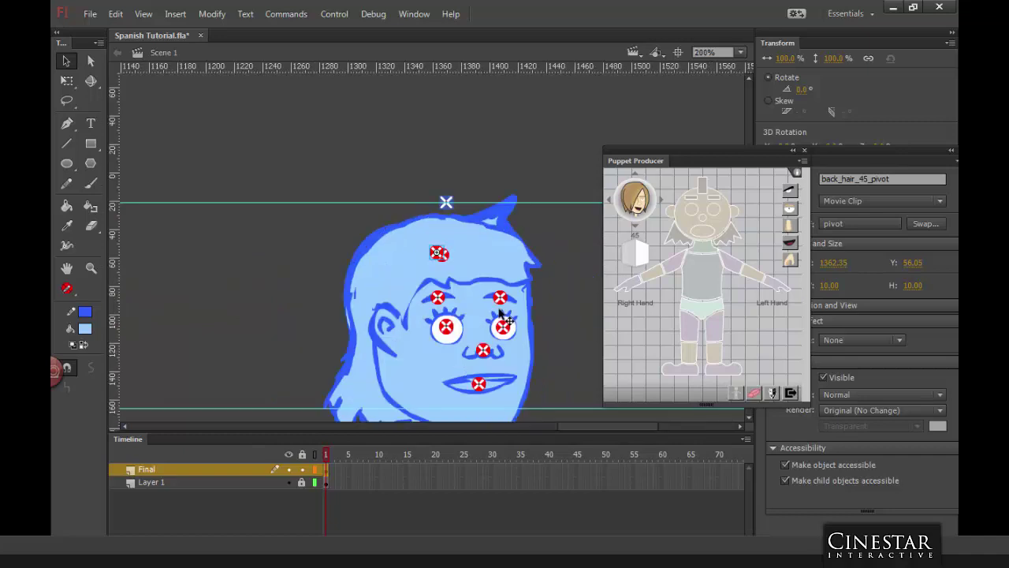
click(440, 253)
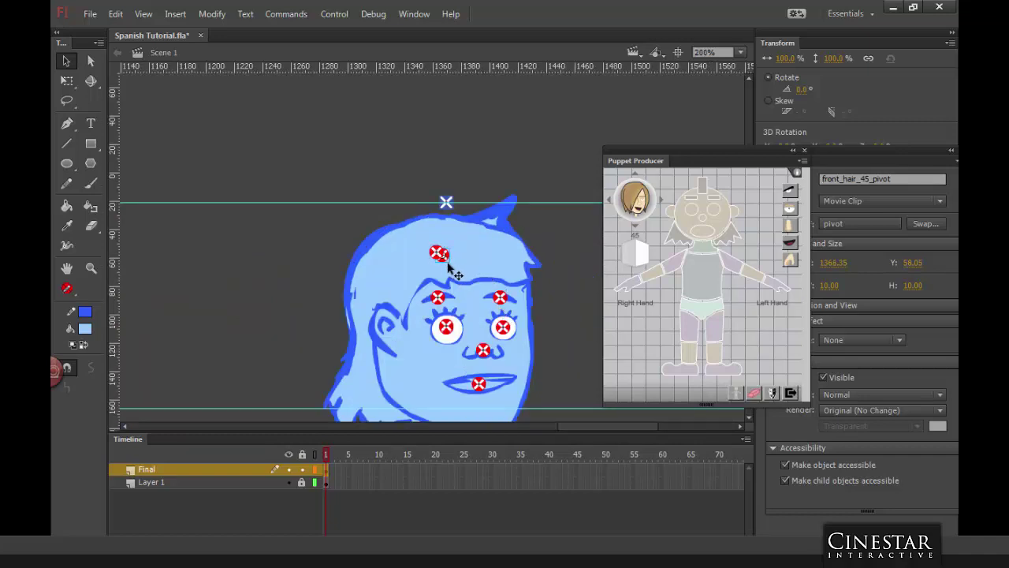
click(446, 202)
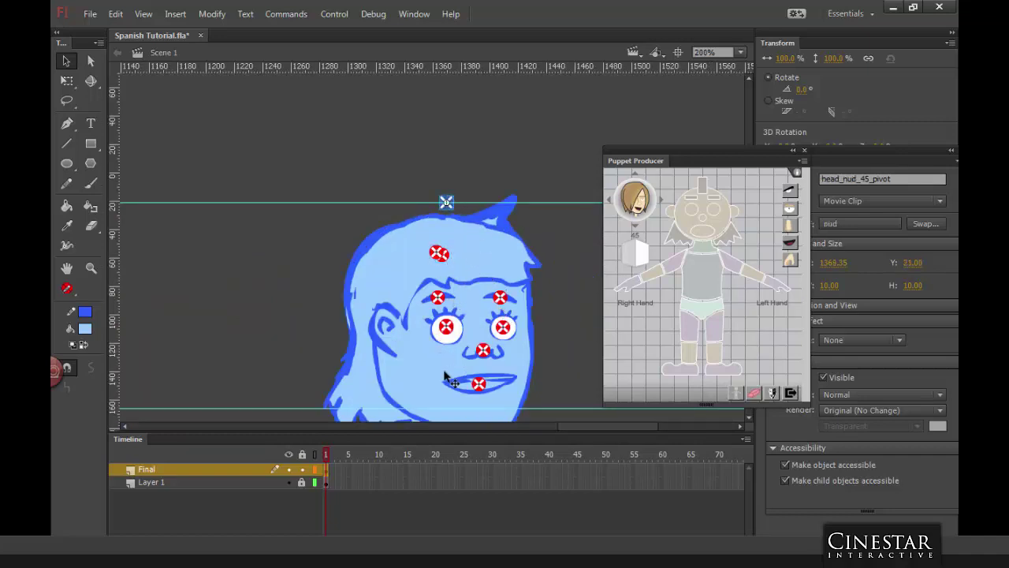
Step: Review the three-quarter figure's body and inspect the instance name of its lower torso pivot
key(ctrl+minus)
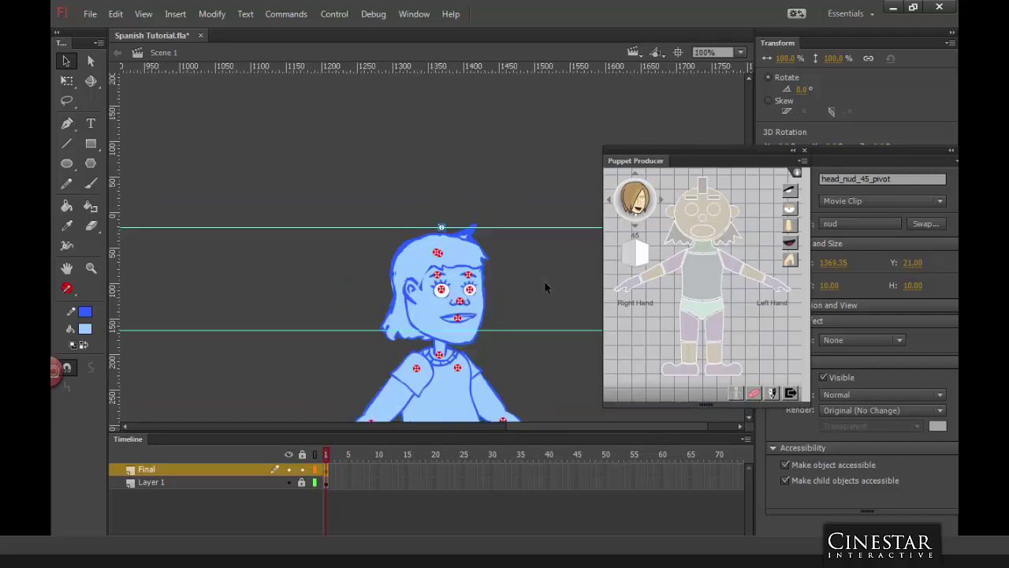
drag(544, 281, 475, 97)
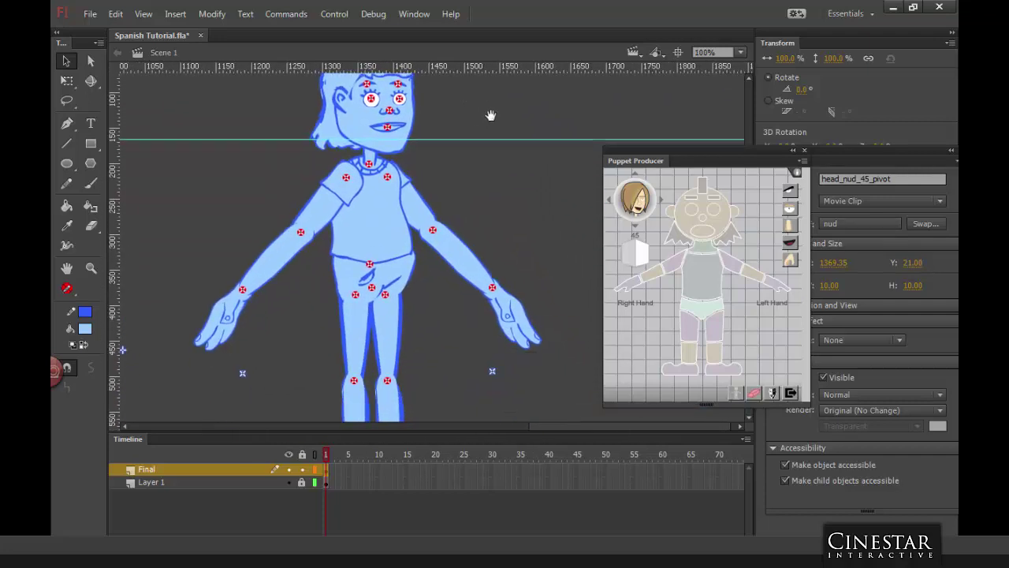
key(ctrl+minus)
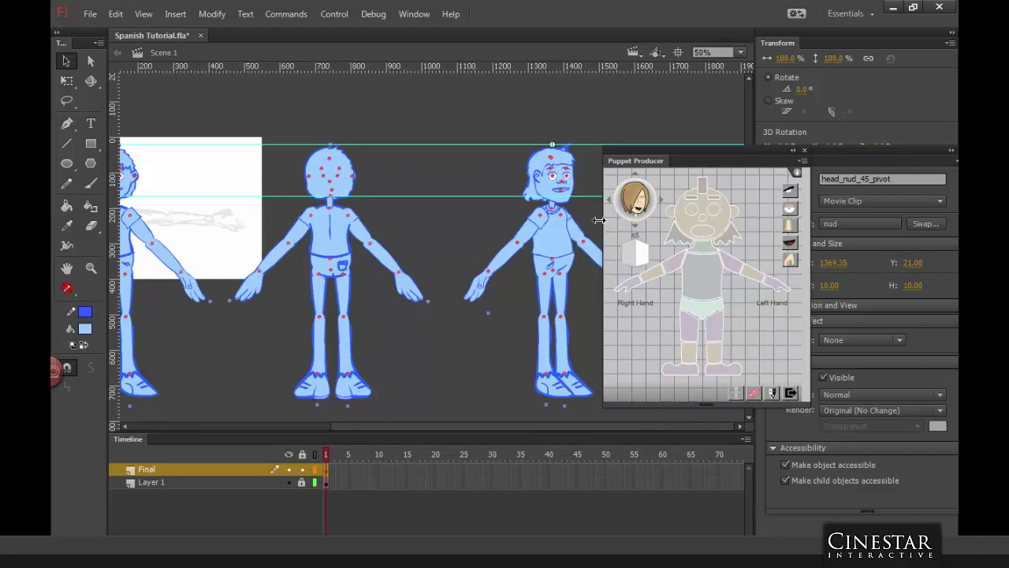
click(553, 271)
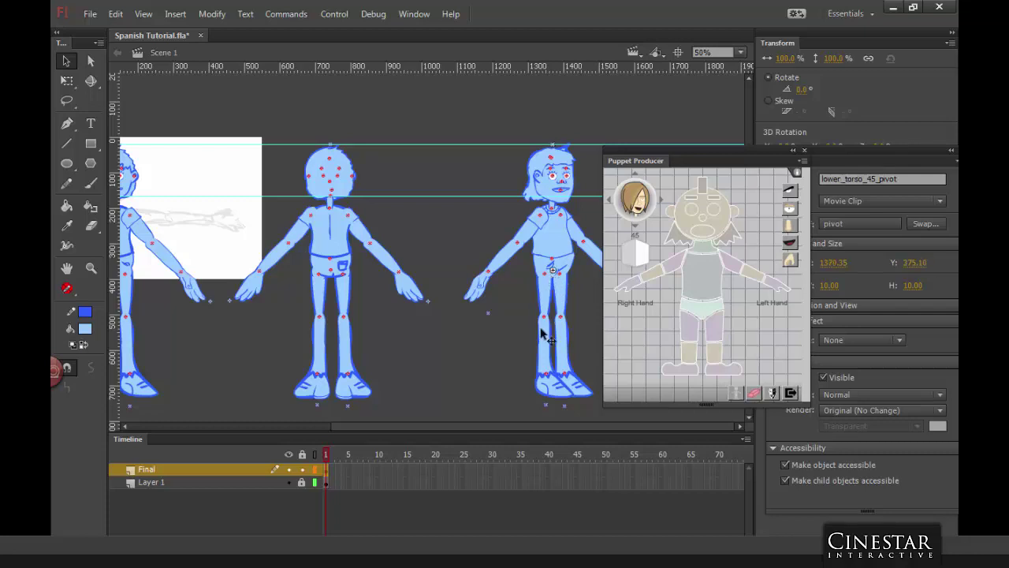
Step: Move the Puppet Producer panel clear of the three-quarter figure and display all layers as outlines
click(552, 261)
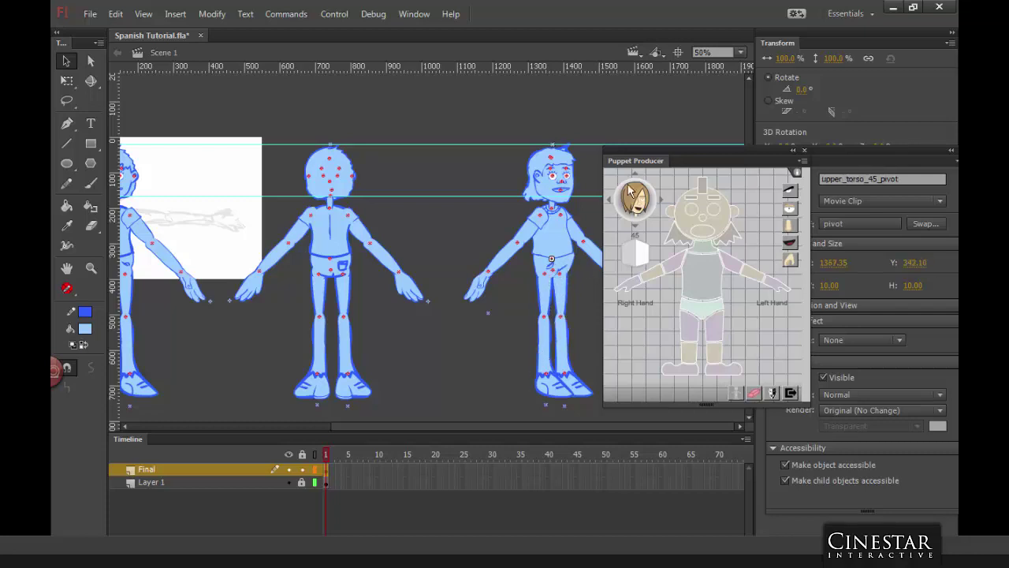
drag(654, 161, 716, 213)
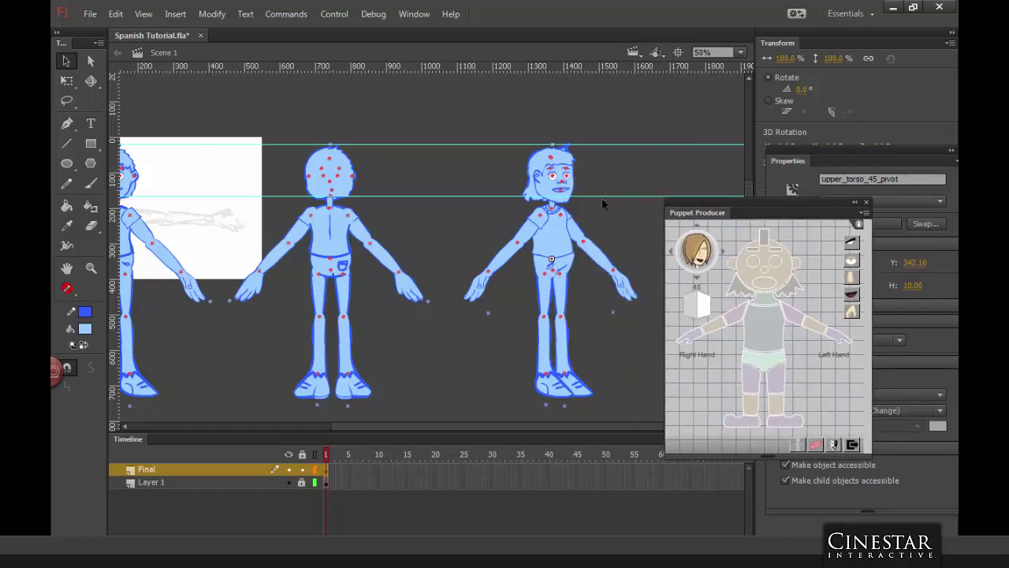
click(315, 455)
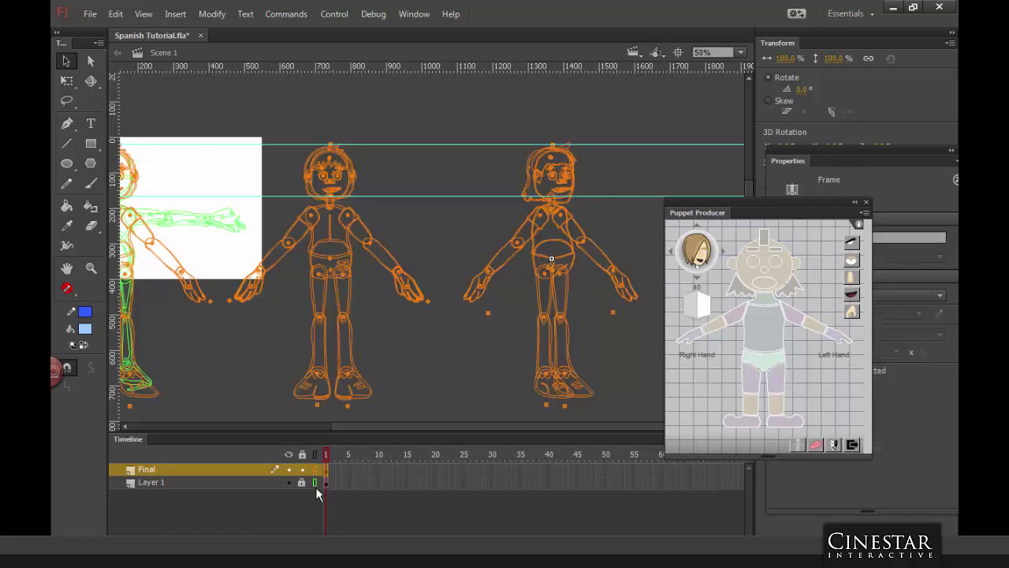
Step: Inspect the lower torso pivot on the outlined three-quarter figure and look over its head and torso
click(553, 271)
key(ctrl+equal)
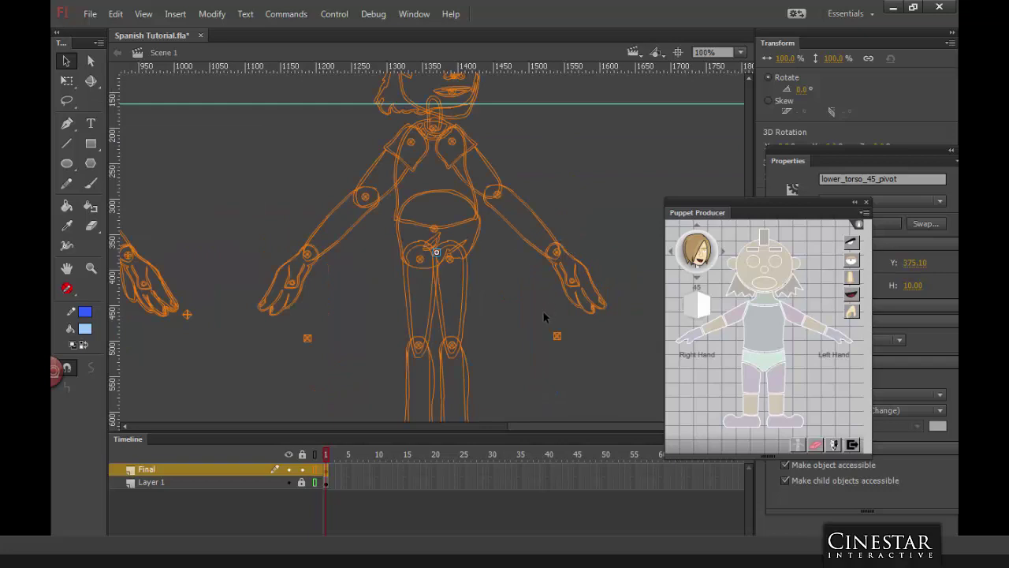
click(530, 277)
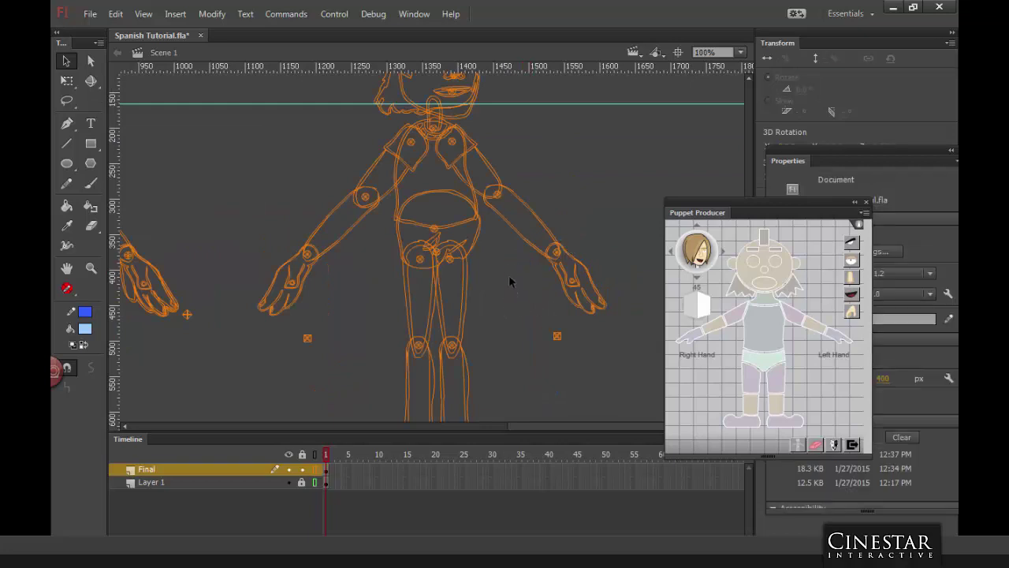
drag(562, 156, 552, 275)
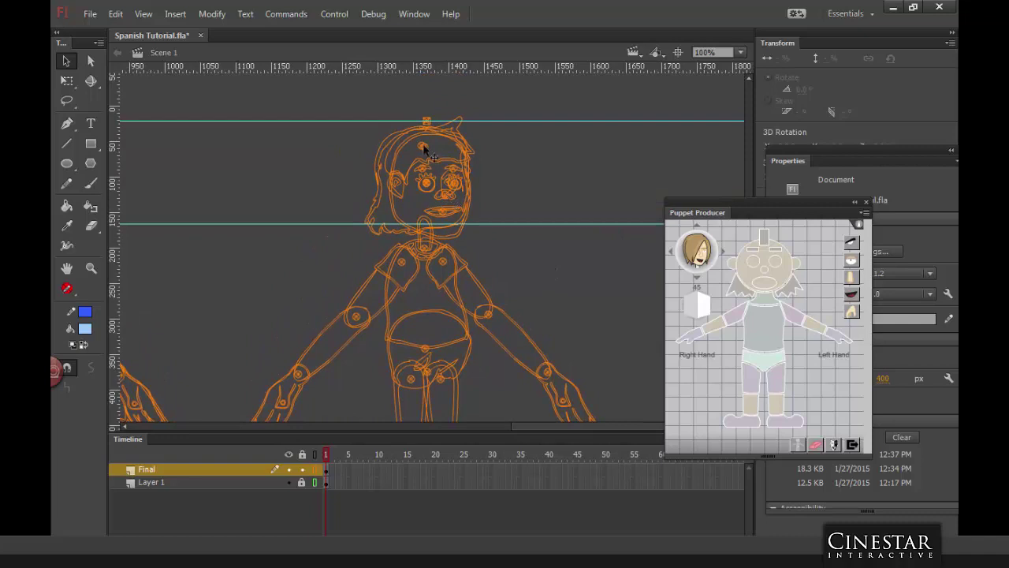
drag(523, 259, 597, 279)
drag(560, 313, 464, 136)
Step: Check the instance names of the head nud pivot, face and neck pivot on the three-quarter figure
click(458, 133)
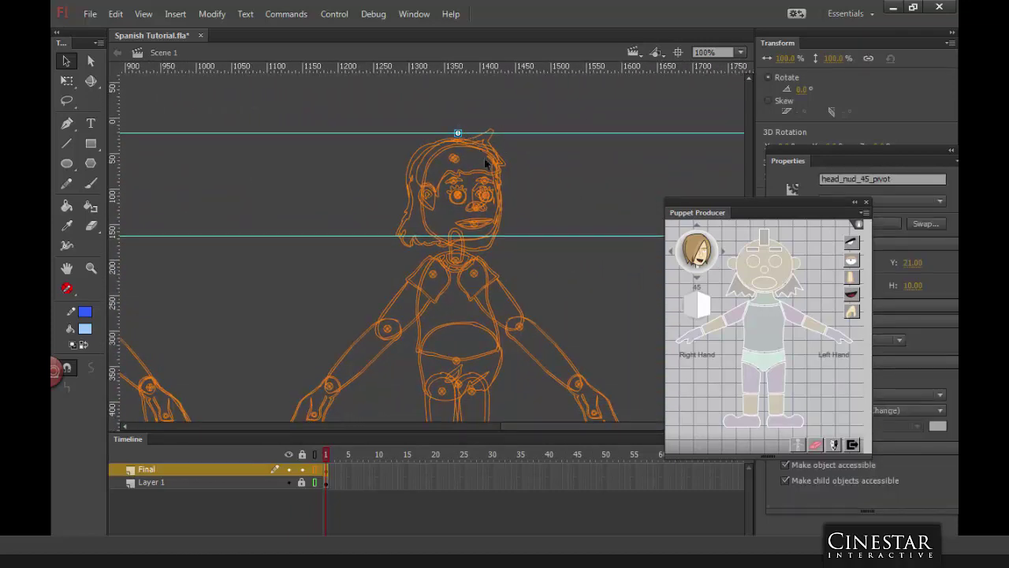
click(506, 210)
click(490, 264)
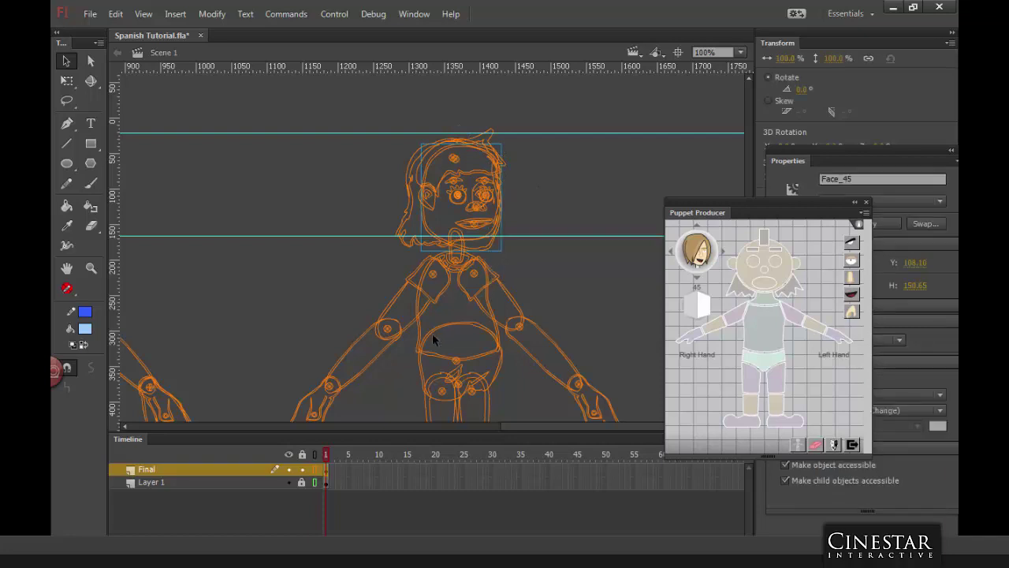
click(457, 261)
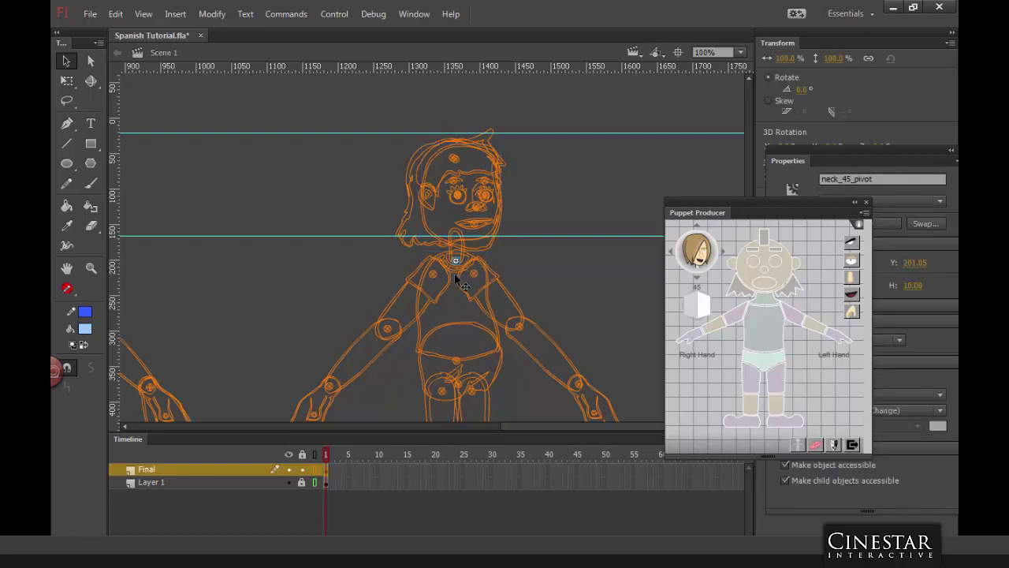
click(489, 250)
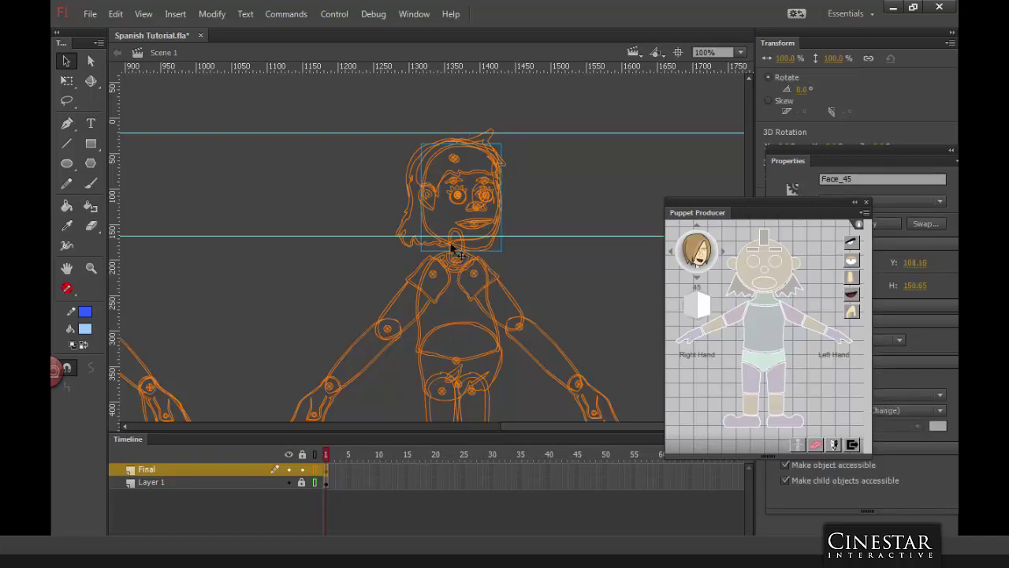
Step: Try the face pivot at a spot below the ear, and restore it to the lower guide at the neck
click(434, 211)
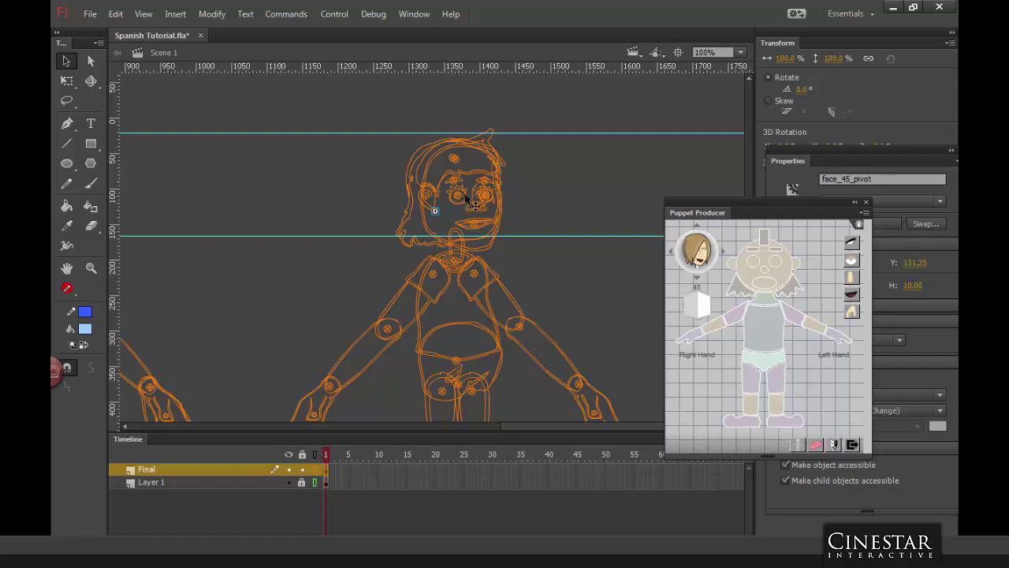
click(456, 328)
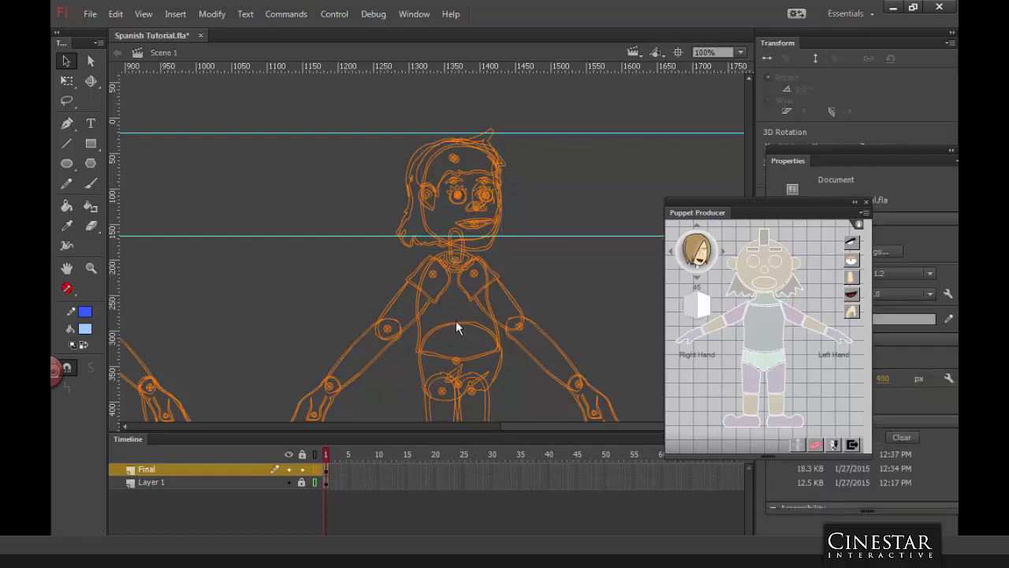
click(455, 198)
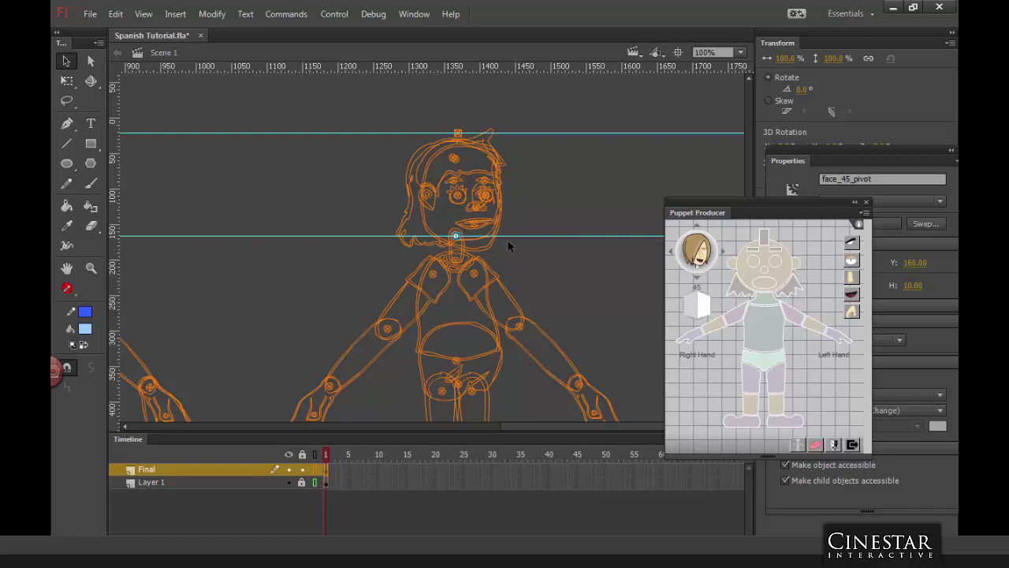
Step: Try the right eye pivot at a spot between the eyes, and restore it to the eye's centre
click(476, 193)
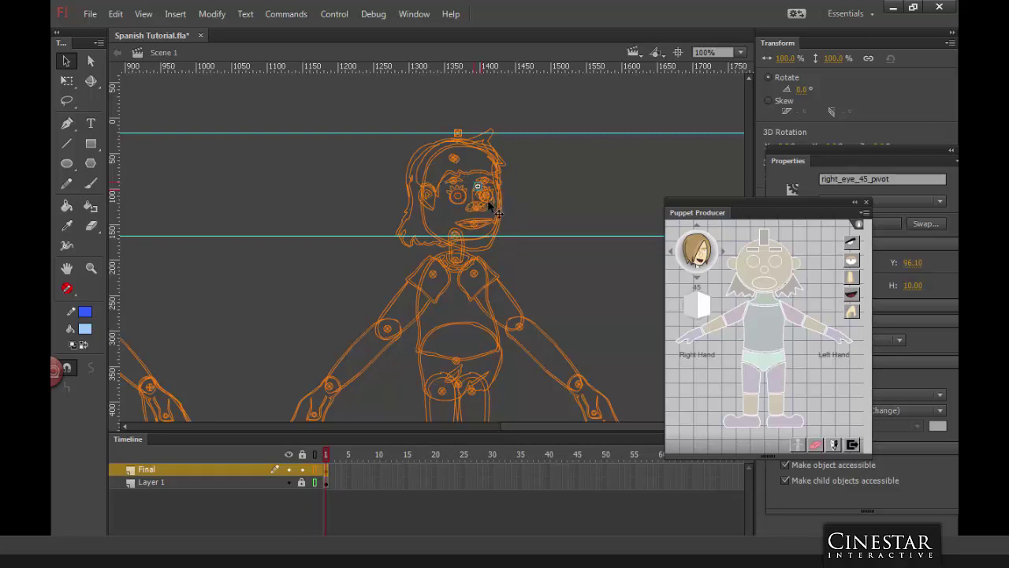
drag(489, 206, 507, 234)
key(ctrl+minus)
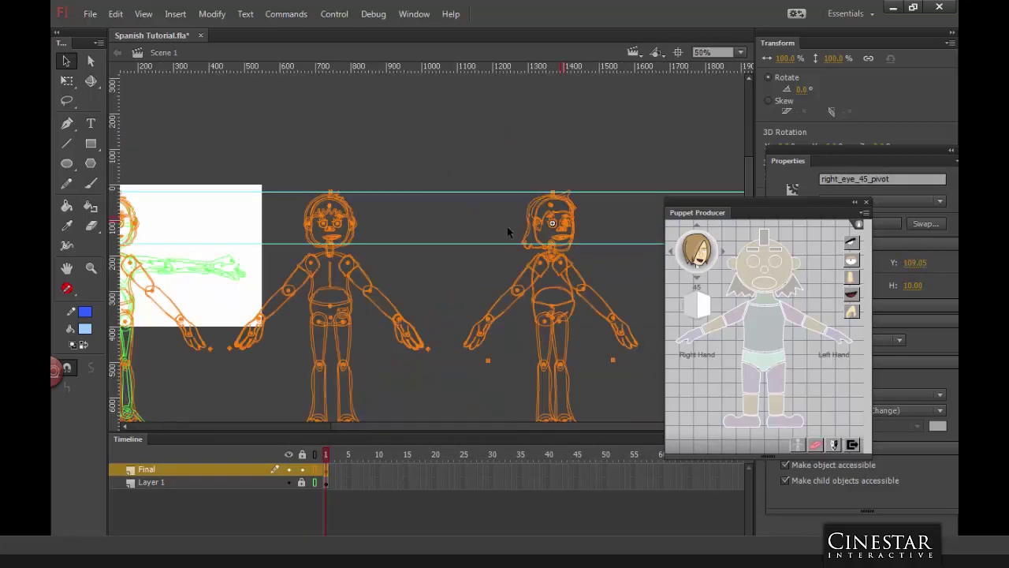
Step: Select the whole three-quarter figure with its pivots and auto-mirror it in Puppet Producer using the 45 -> 315 option
click(621, 161)
drag(591, 206, 567, 138)
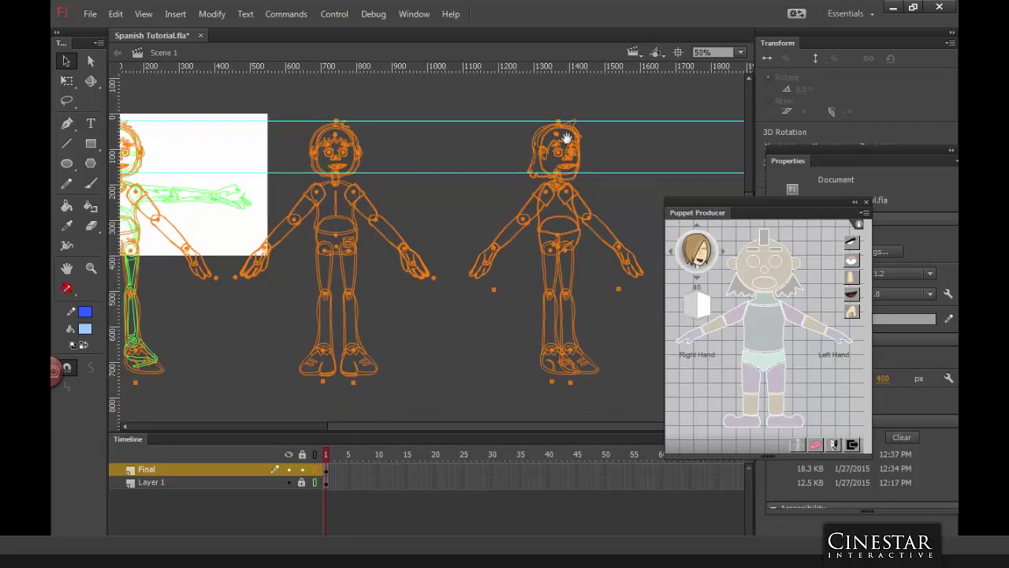
drag(475, 95, 474, 172)
drag(463, 90, 658, 391)
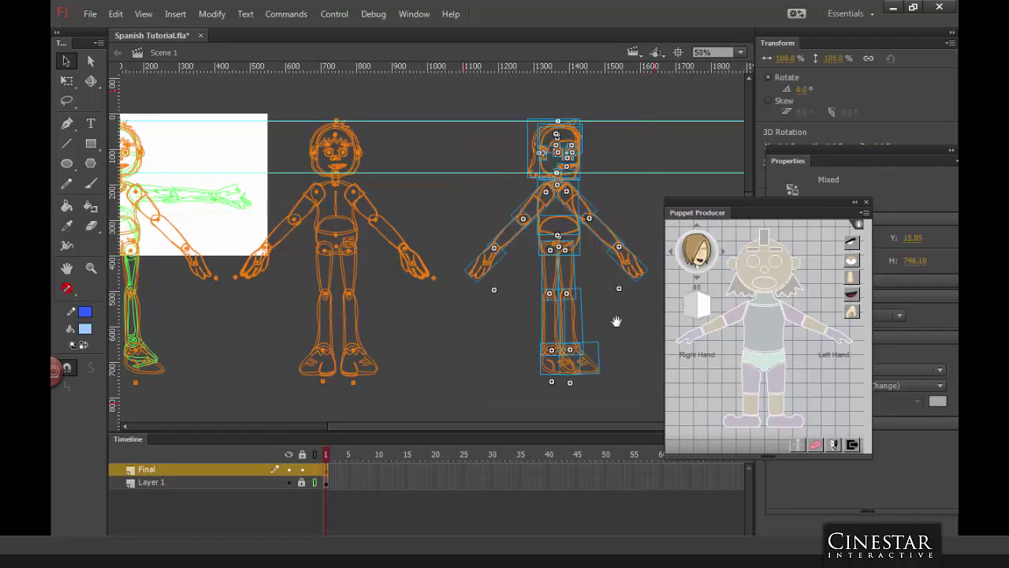
drag(616, 321, 446, 294)
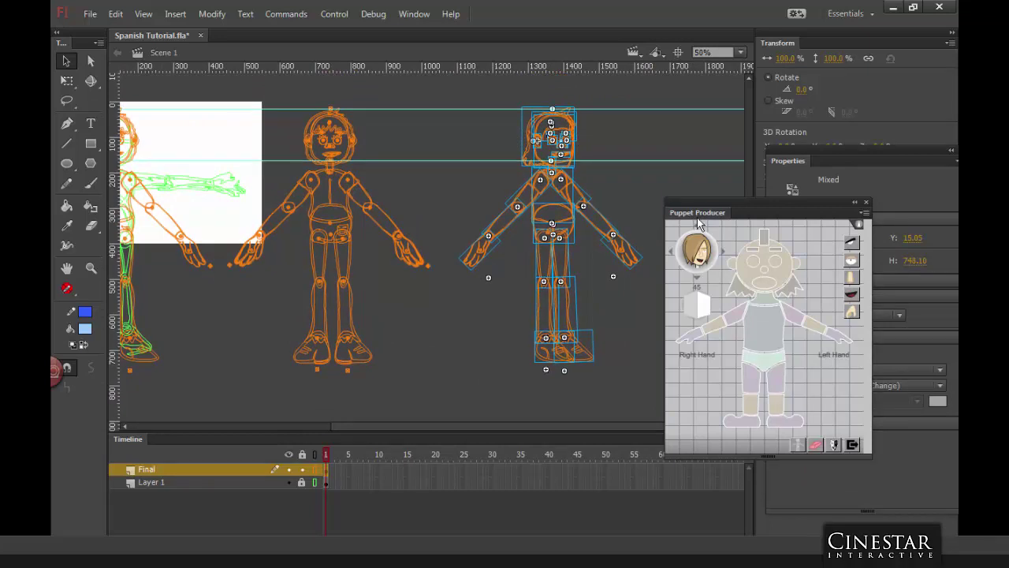
drag(698, 223, 836, 268)
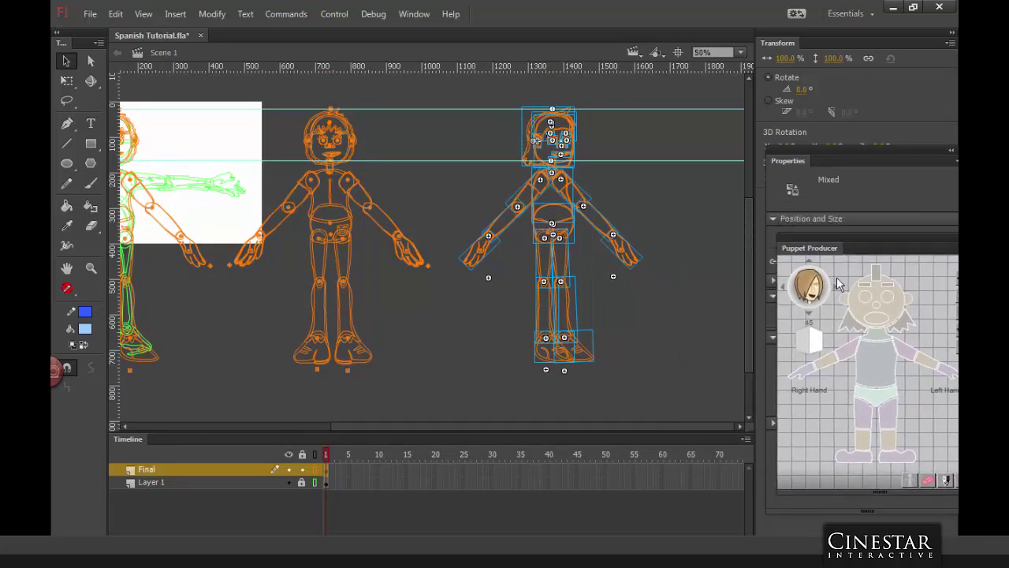
click(928, 478)
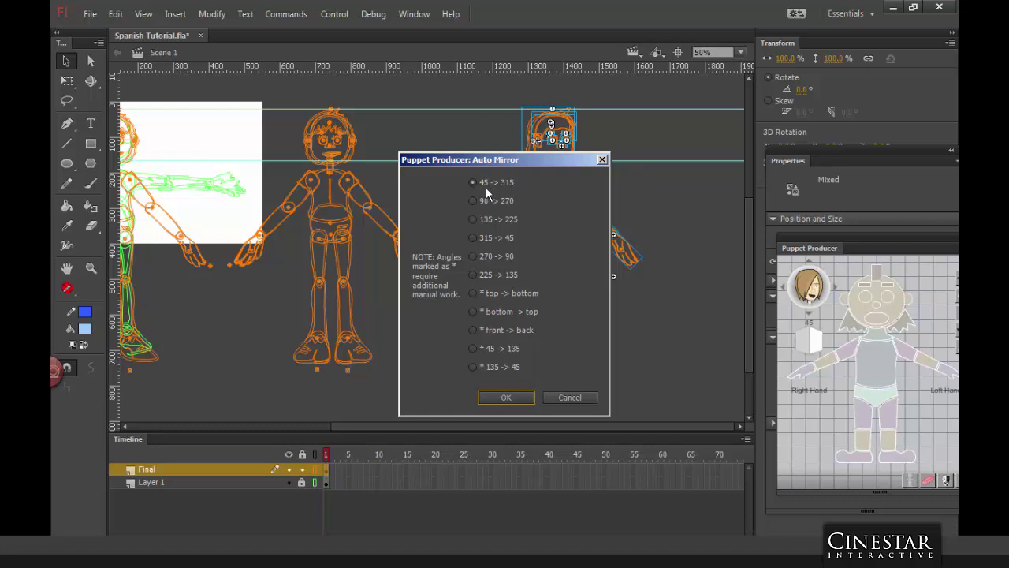
click(516, 399)
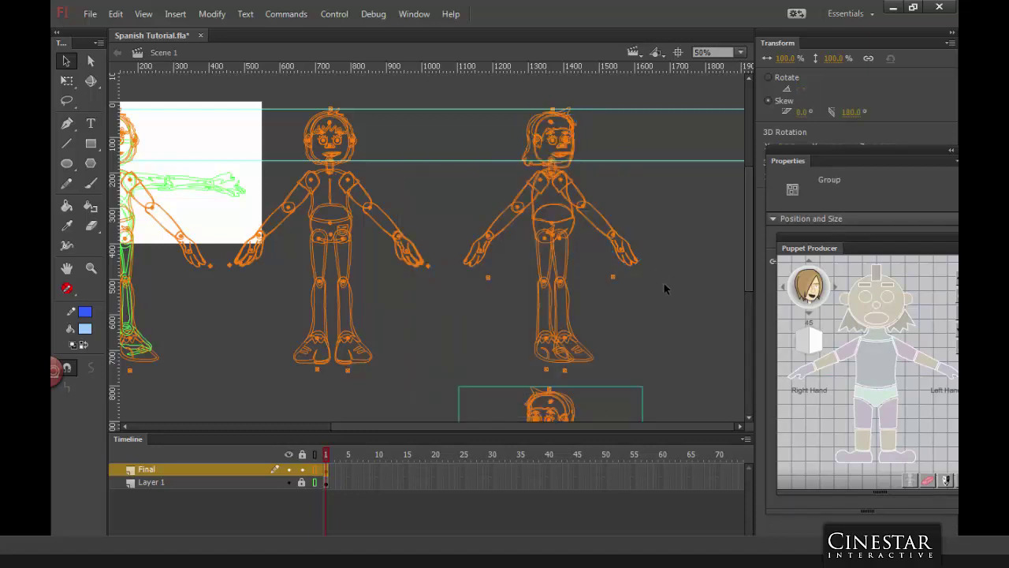
Step: Look over the mirrored figure and select all parts and pivots of the original three-quarter figure above it
drag(662, 258, 649, 106)
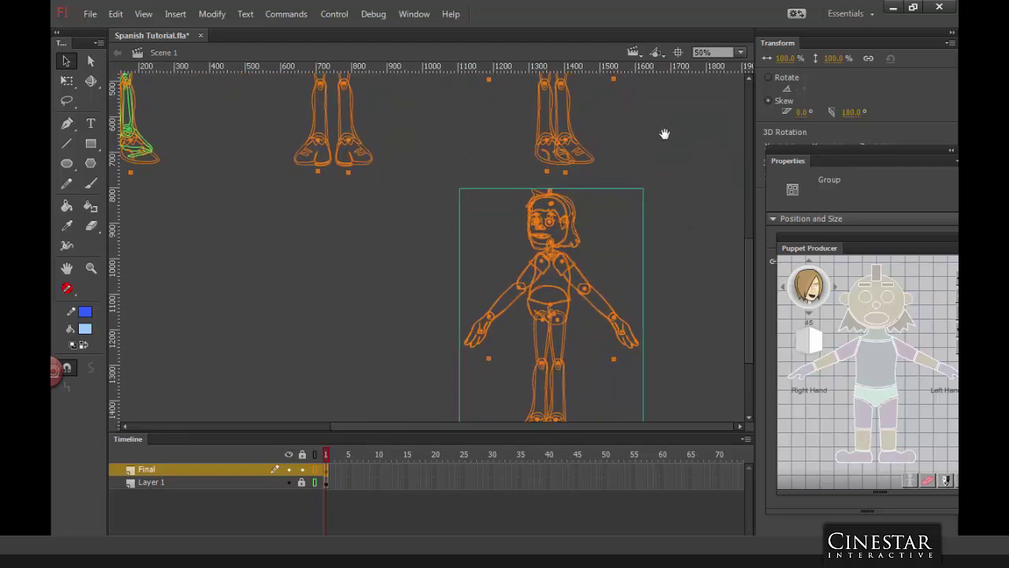
key(ctrl+minus)
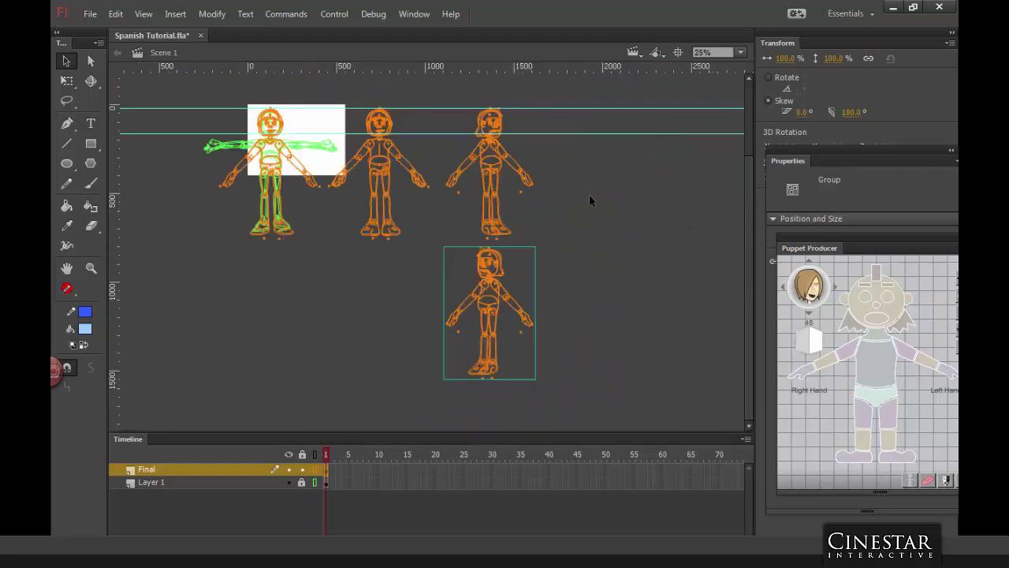
drag(583, 190, 583, 240)
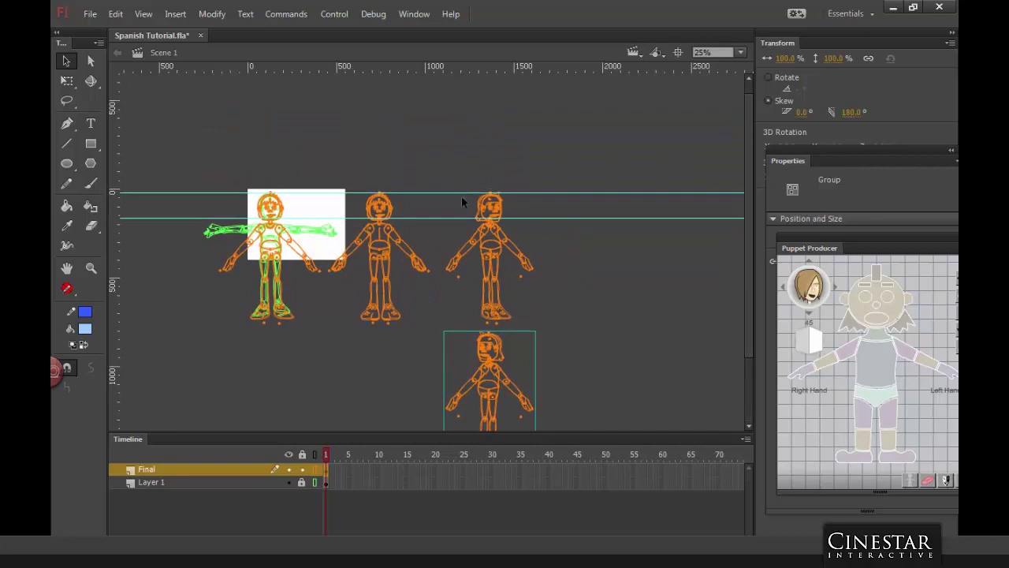
drag(461, 196, 538, 324)
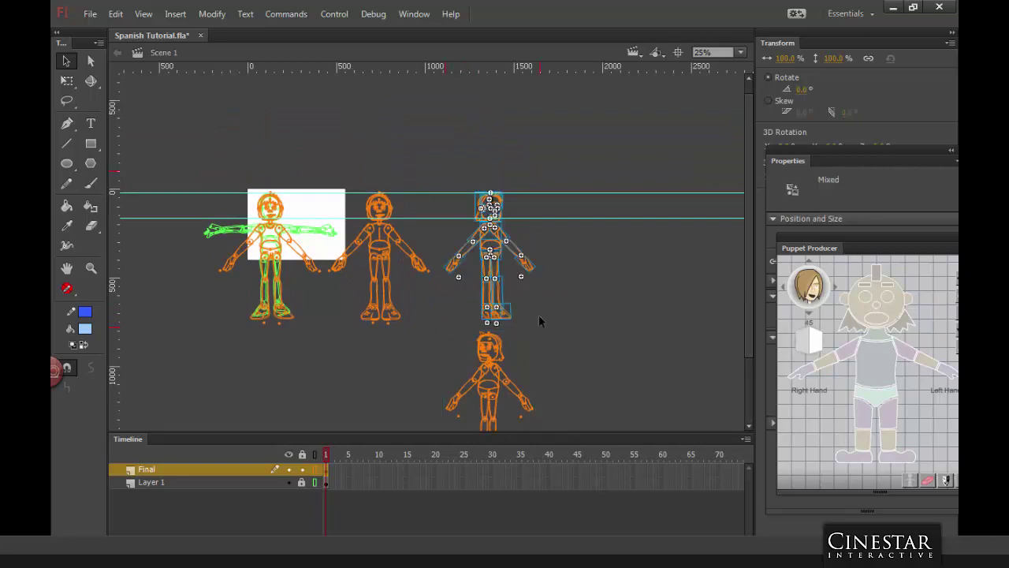
Step: Try shifting the selected three-quarter figure sideways, and bring it back to its original place
key(shift+Right)
key(shift+Right)
key(shift+Right)
key(shift+Right)
key(shift+Right)
key(shift+Right)
key(shift+Right)
key(shift+Right)
key(shift+Left)
key(shift+Left)
key(shift+Left)
key(shift+Left)
key(shift+Left)
key(shift+Left)
key(shift+Left)
Step: Paste a copy of the three-quarter figure in place and move it about 600 px to the right of the original
right_click(588, 238)
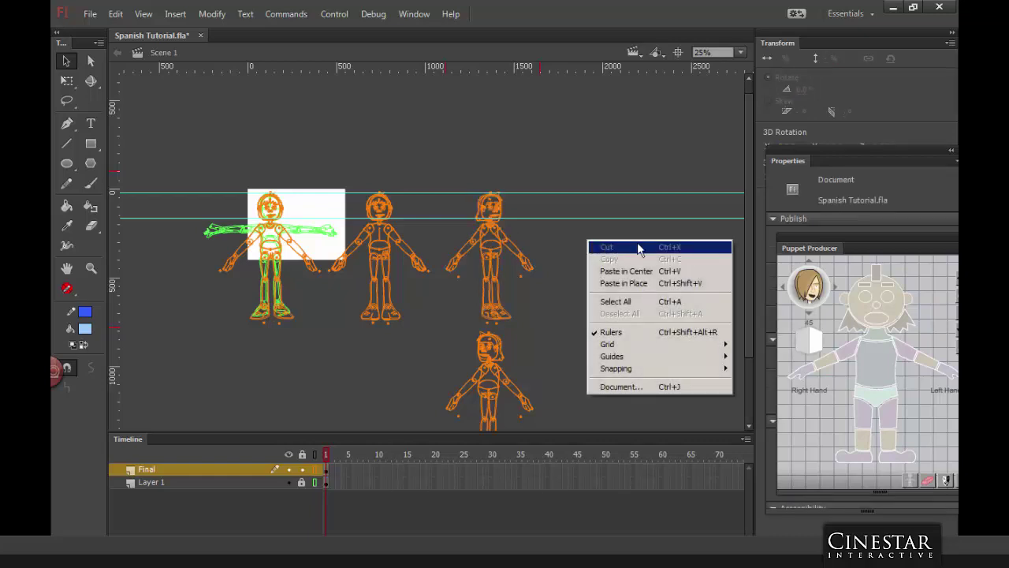
click(639, 284)
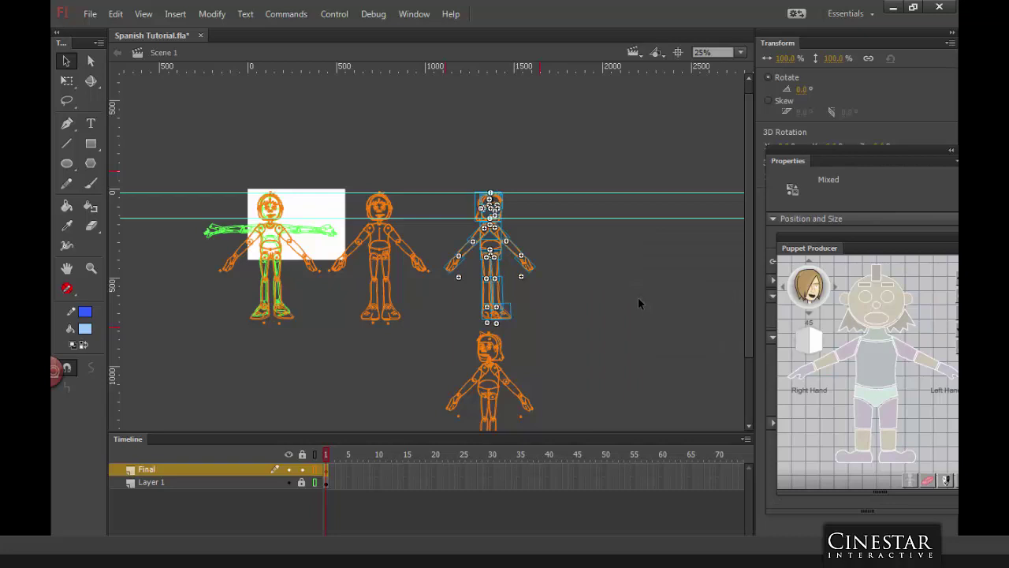
key(shift+Right)
key(shift+Right)
key(shift+Right)
key(shift+Right)
key(shift+Right)
key(shift+Right)
key(shift+Right)
key(shift+Right)
key(shift+Right)
key(shift+Right)
key(shift+Right)
key(shift+Right)
key(shift+Right)
key(shift+Right)
key(shift+Right)
key(shift+Right)
key(shift+Right)
key(shift+Right)
key(shift+Right)
key(shift+Right)
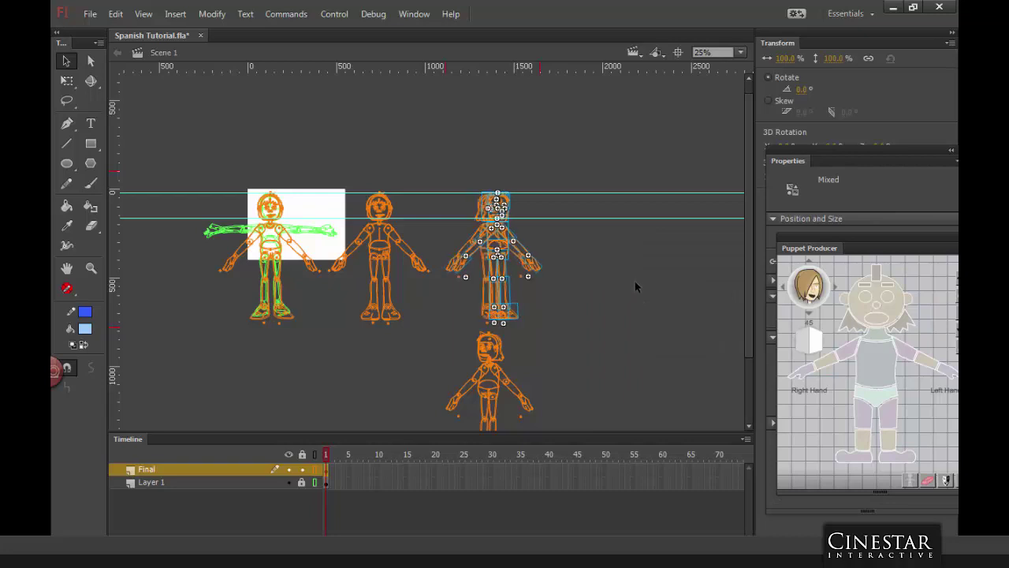
key(shift+Right)
key(shift+Right)
key(shift+Right)
key(shift+Right)
key(shift+Right)
key(shift+Right)
key(shift+Right)
key(shift+Right)
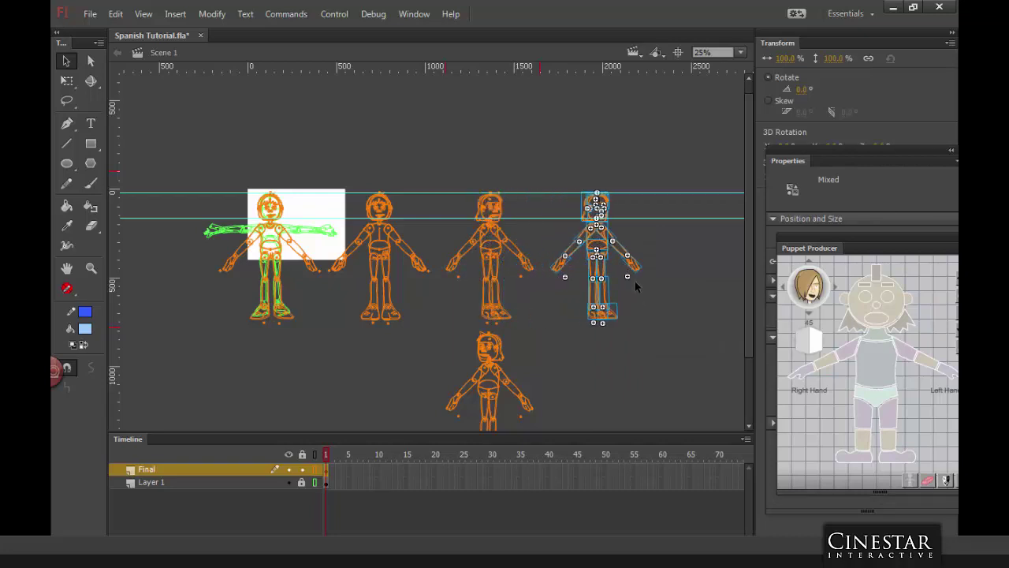
Step: Turn off the outline display and compare the copied three-quarter figure with the original up close
key(ctrl+=)
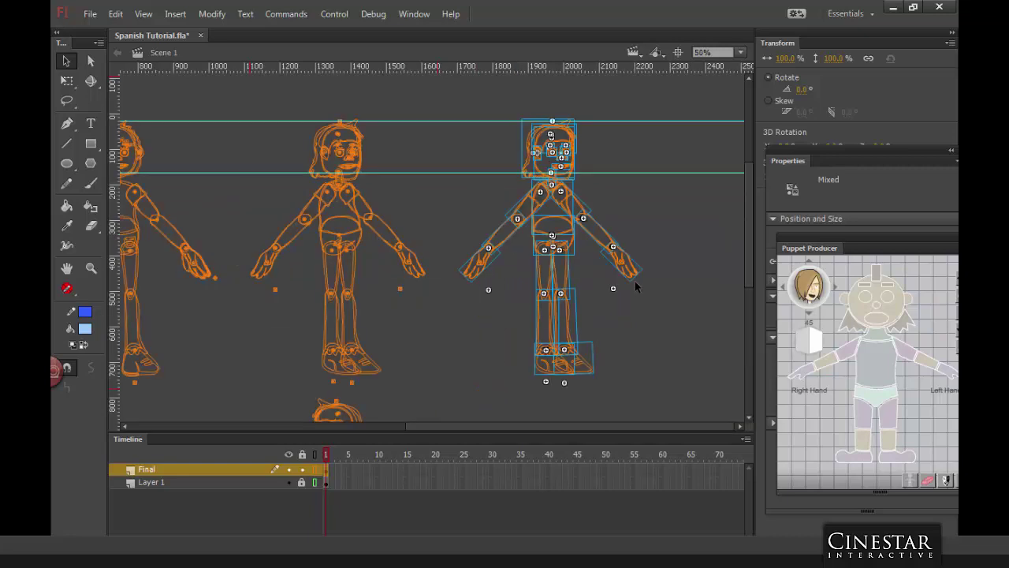
click(674, 217)
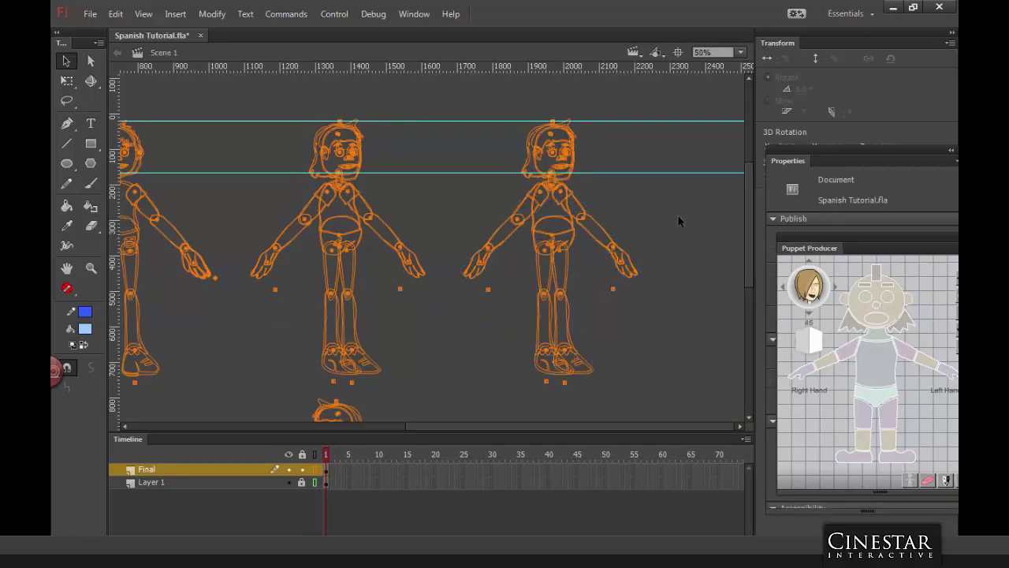
key(ctrl+=)
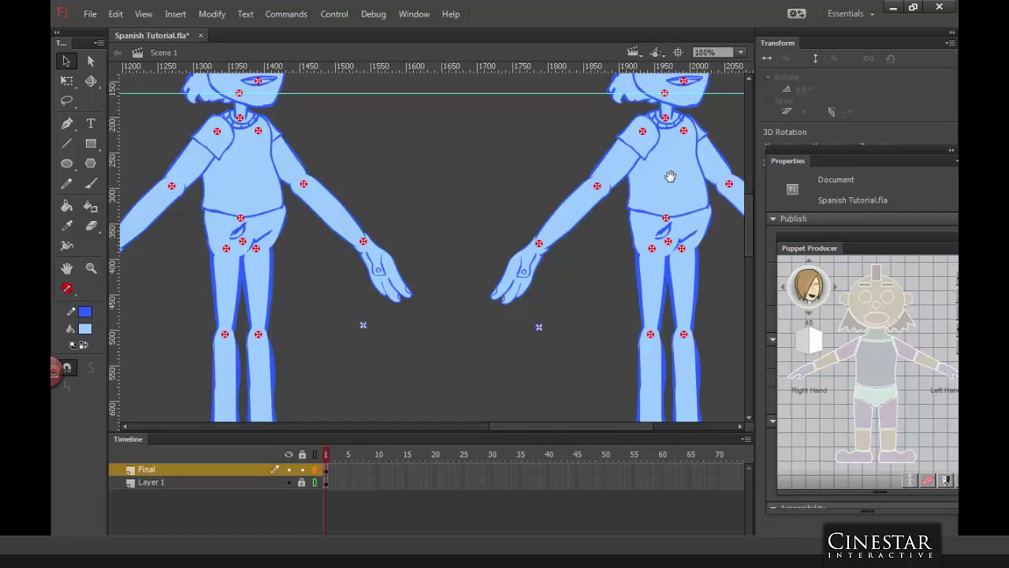
drag(671, 175, 479, 290)
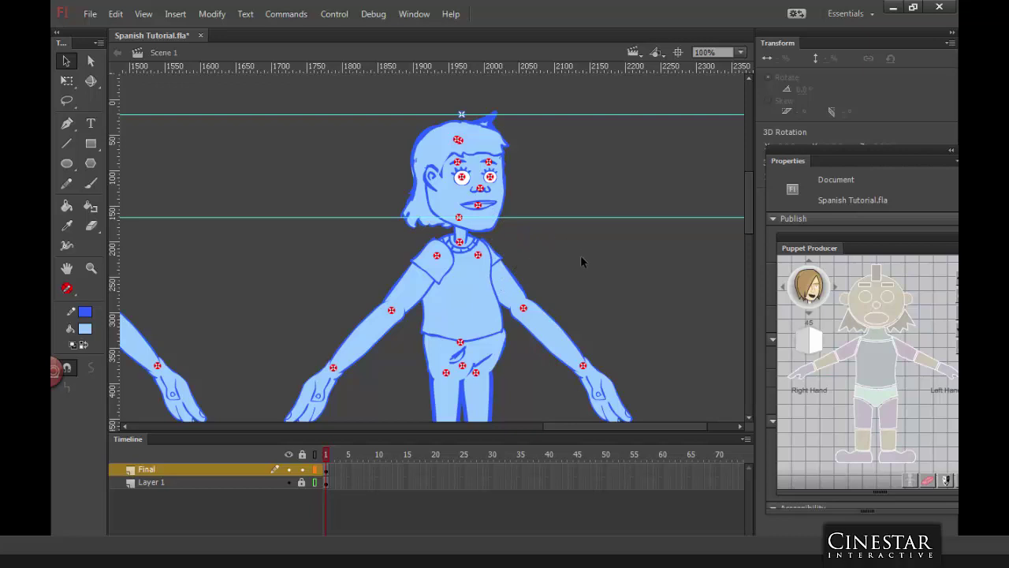
key(ctrl+minus)
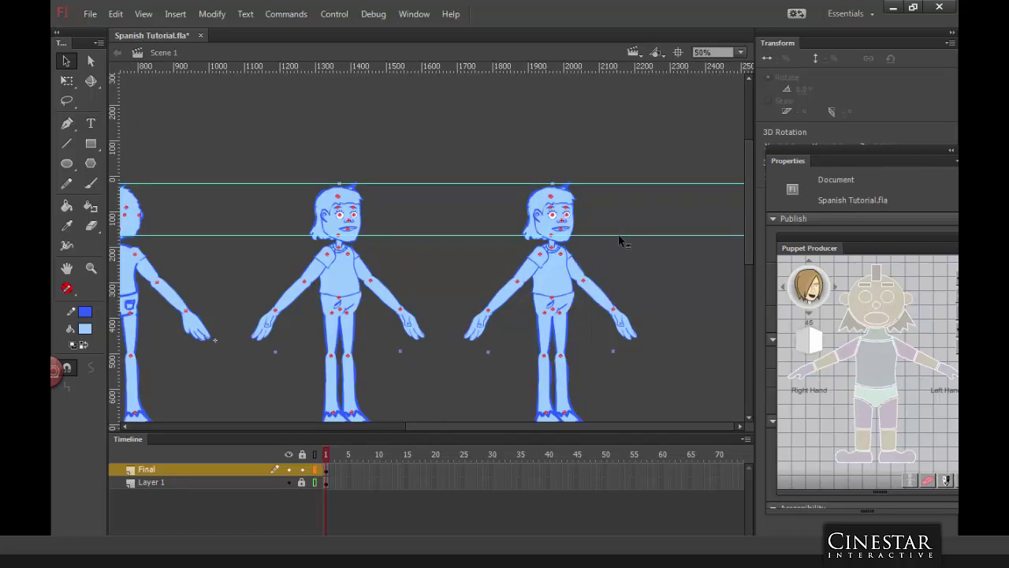
key(ctrl+equal)
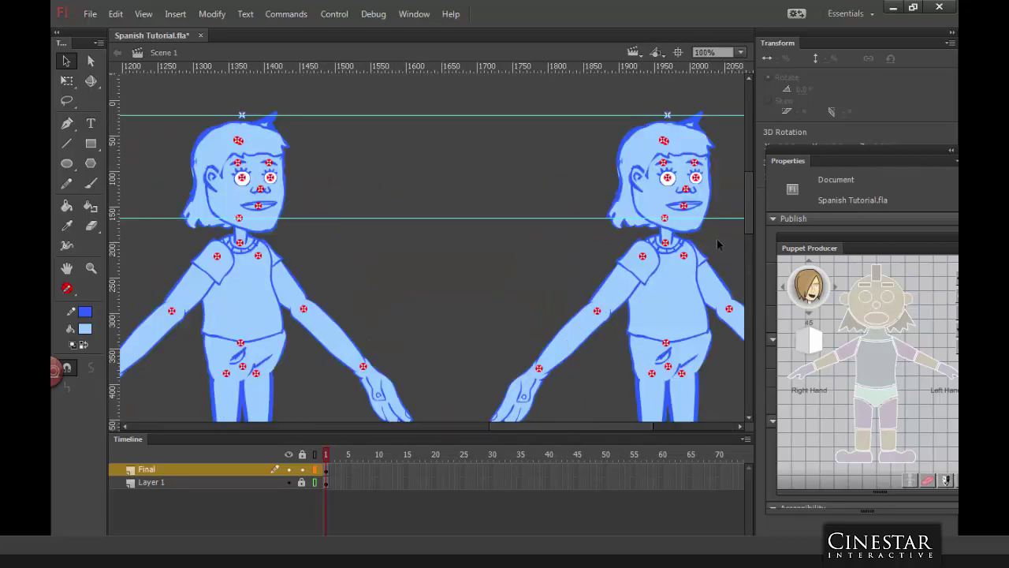
Step: Remove the facial, neck, shoulder, elbow and wrist pivots from the copied three-quarter figure
drag(714, 268, 537, 201)
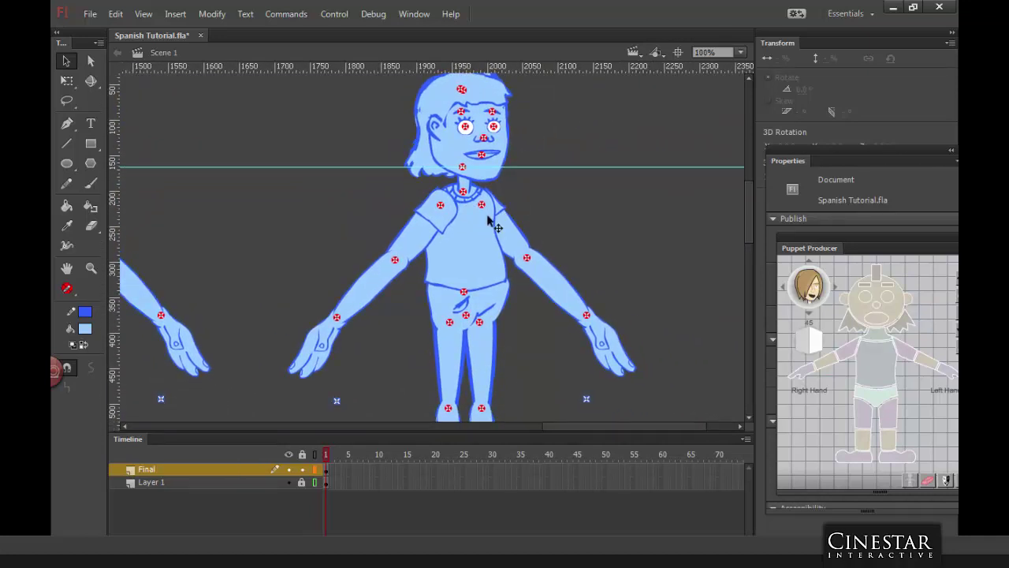
click(491, 252)
right_click(491, 252)
click(521, 313)
click(478, 93)
click(499, 132)
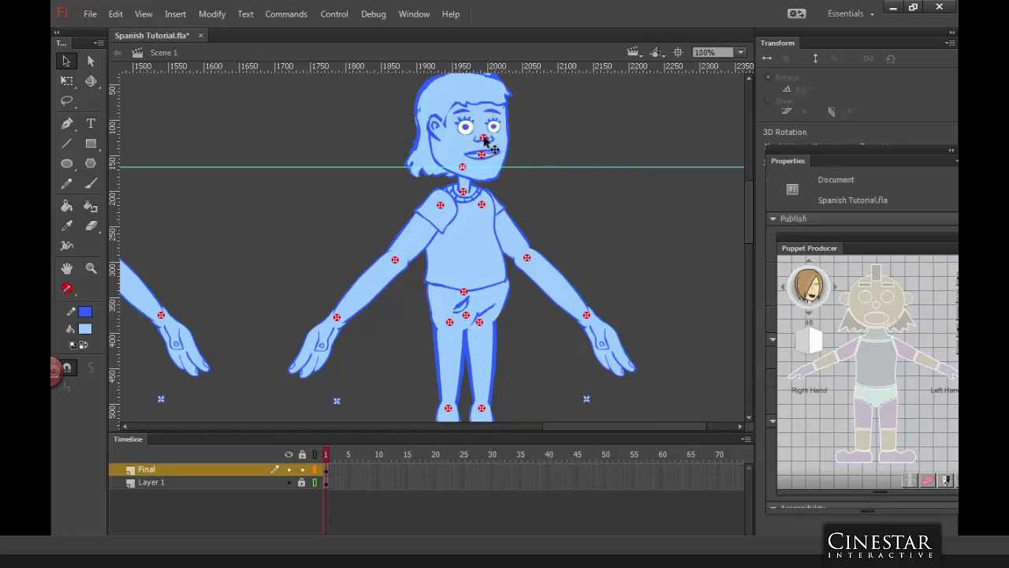
click(482, 205)
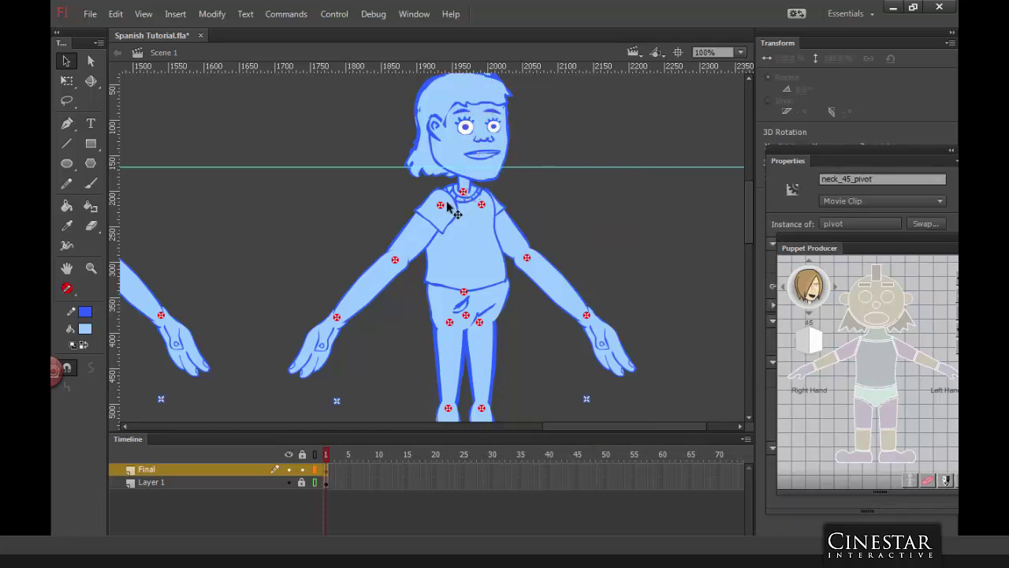
click(587, 318)
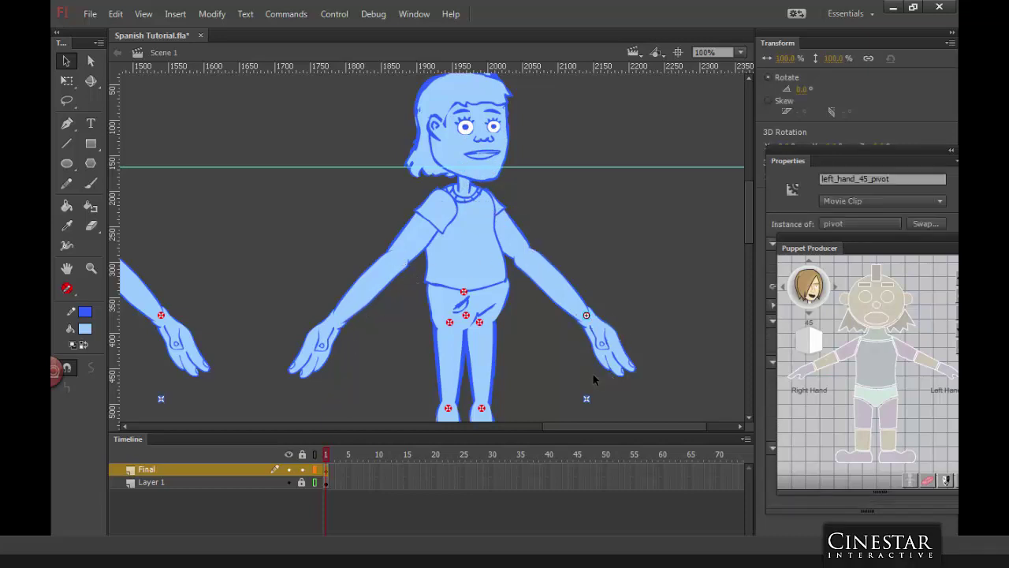
Step: Delete the copied figure's remaining waist, hip, knee, hand-tip, foot and head-top pivots
click(466, 335)
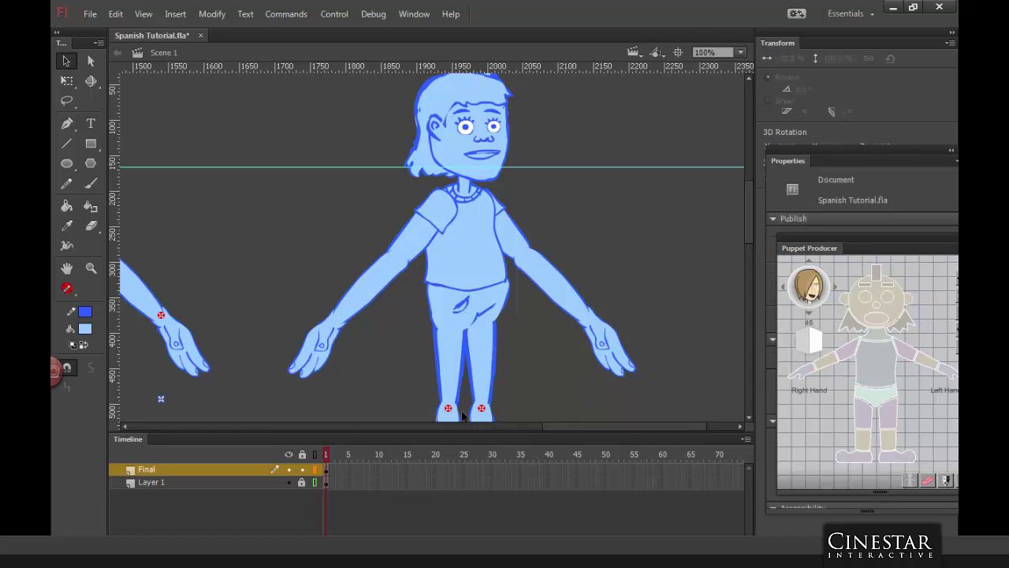
drag(748, 207, 746, 279)
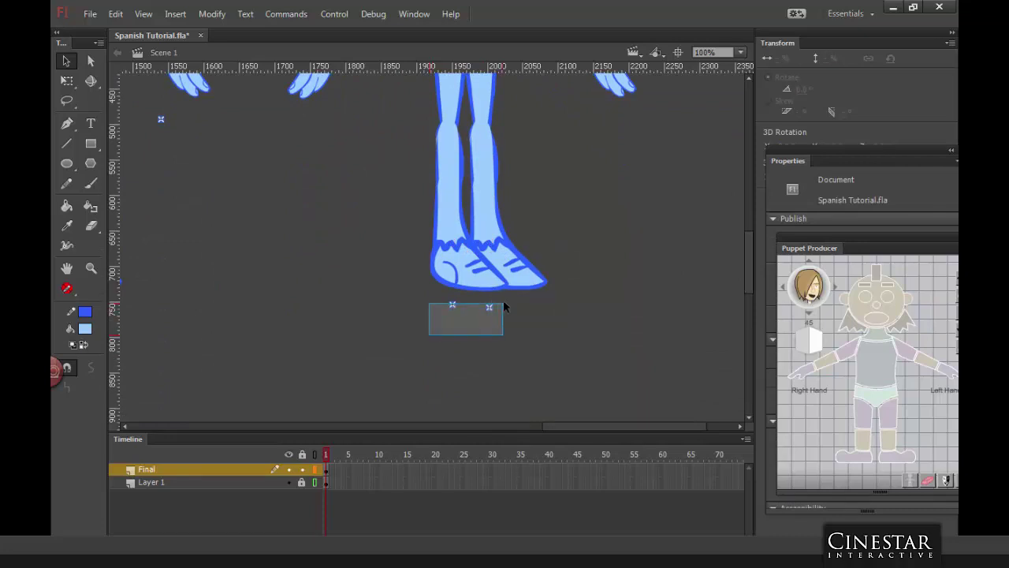
drag(751, 250, 658, 177)
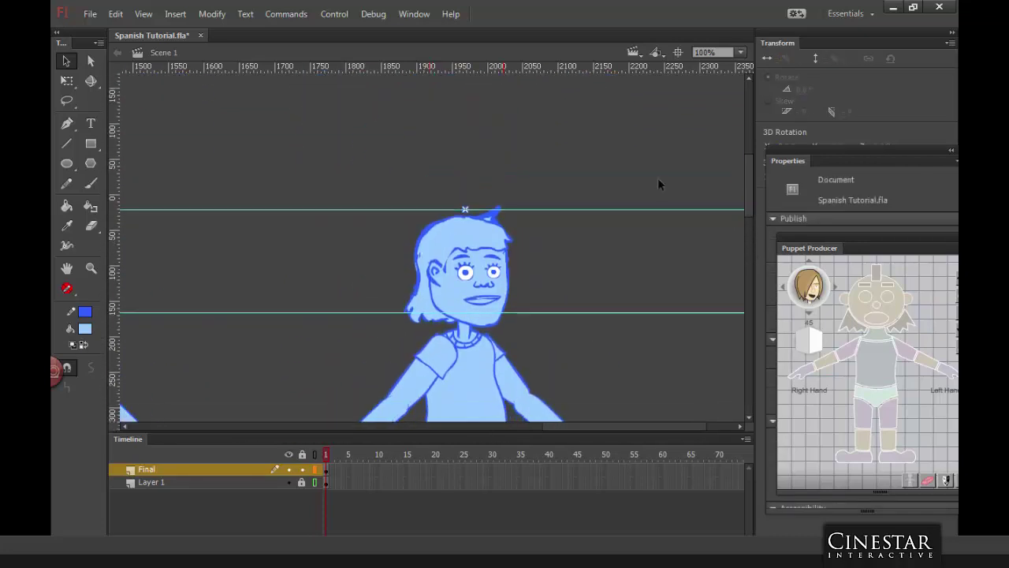
click(473, 210)
click(539, 212)
Step: Duplicate the copied figure's Face_45 symbol as Symbol 1 copy 2 and open the duplicate for editing in place
click(428, 304)
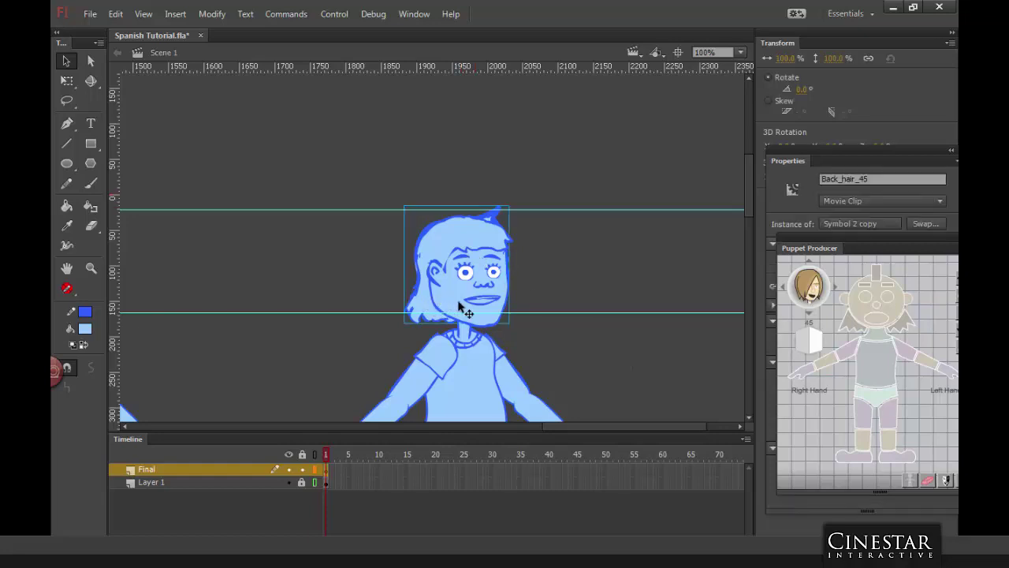
click(550, 268)
click(494, 322)
right_click(492, 318)
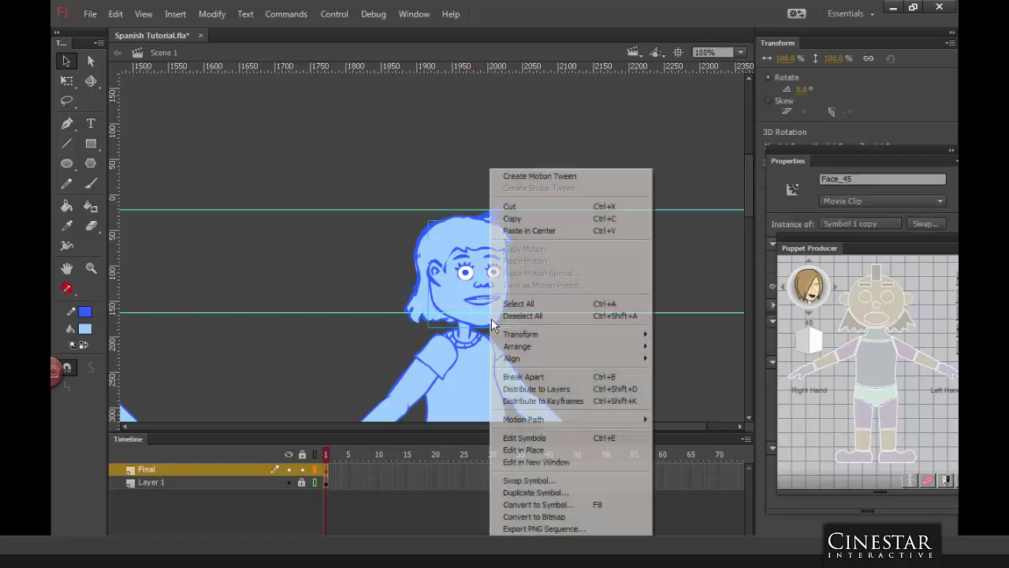
click(536, 493)
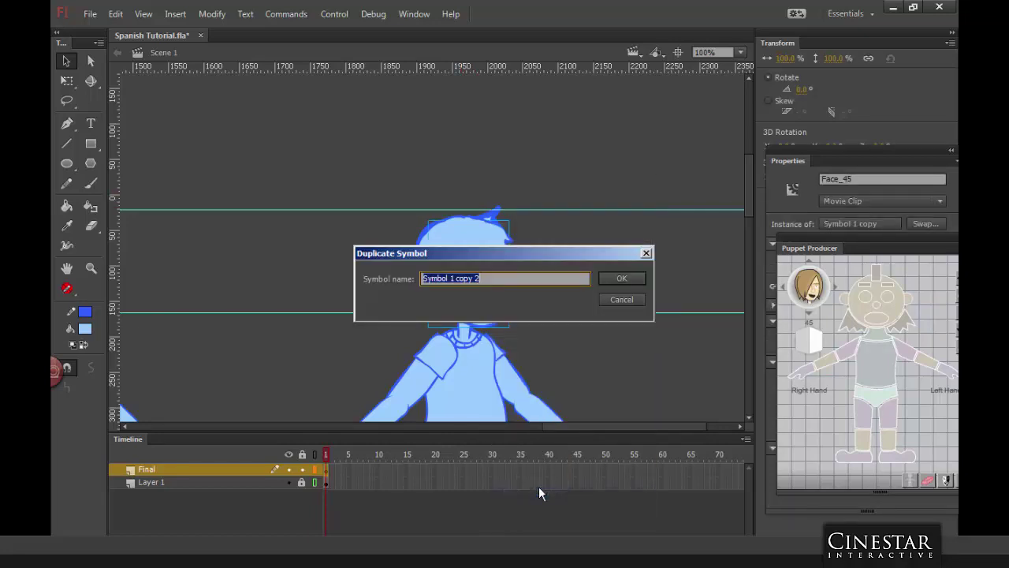
click(621, 279)
double_click(488, 323)
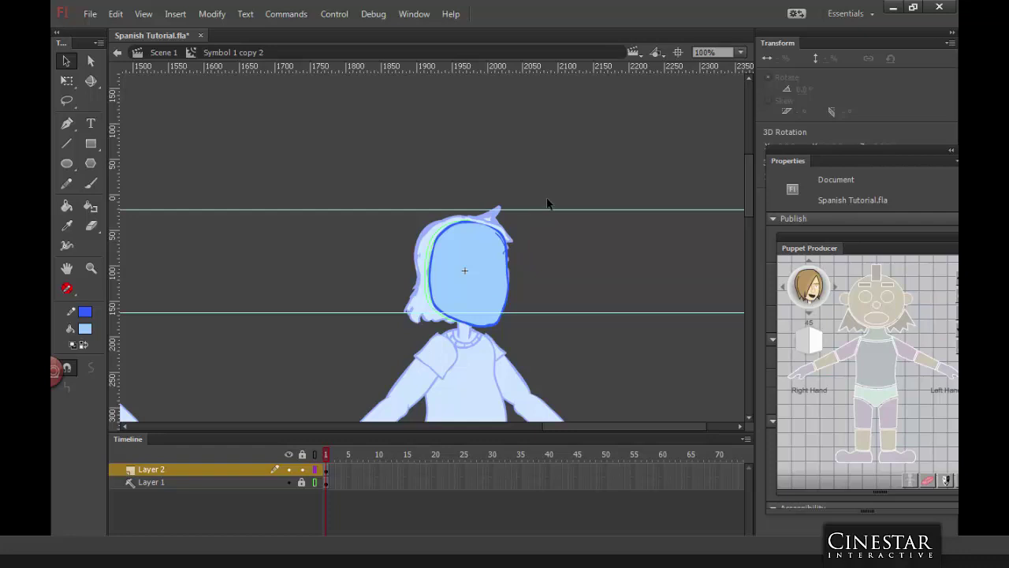
Step: Reshape the whole face with the Envelope modifier, widening the back of the head and pulling the chin forward, and return to the scene
drag(548, 201, 395, 349)
click(67, 81)
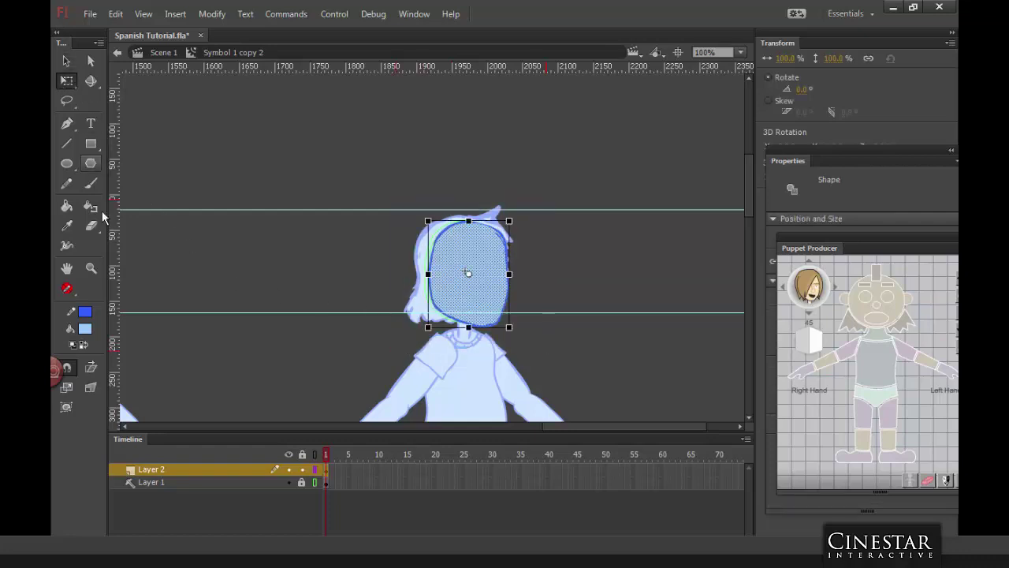
click(72, 407)
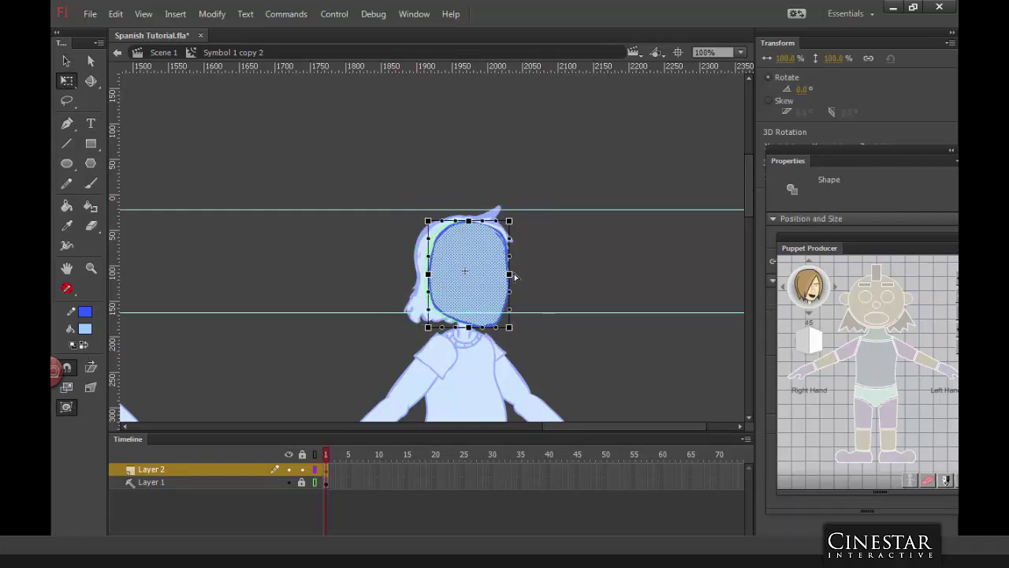
drag(515, 276, 518, 275)
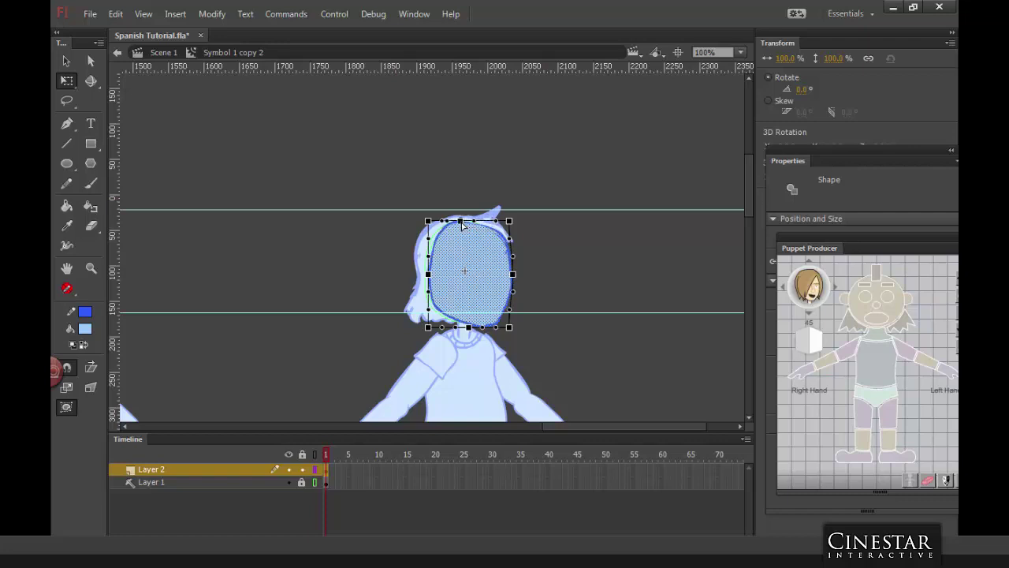
drag(428, 274, 423, 274)
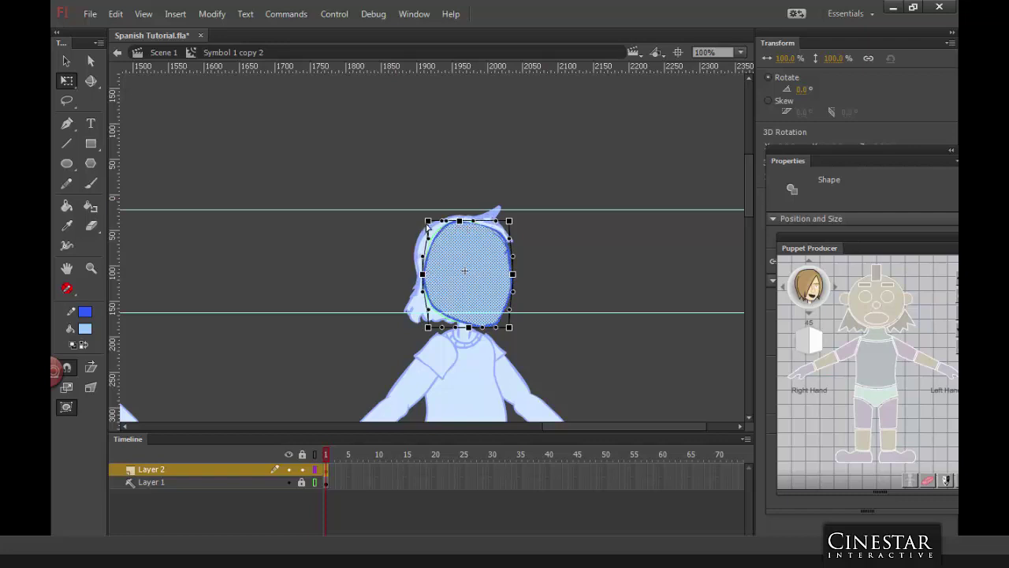
drag(427, 223, 422, 221)
mouse_move(509, 327)
mouse_down()
mouse_move(521, 328)
mouse_move(517, 318)
mouse_up()
drag(514, 274, 510, 275)
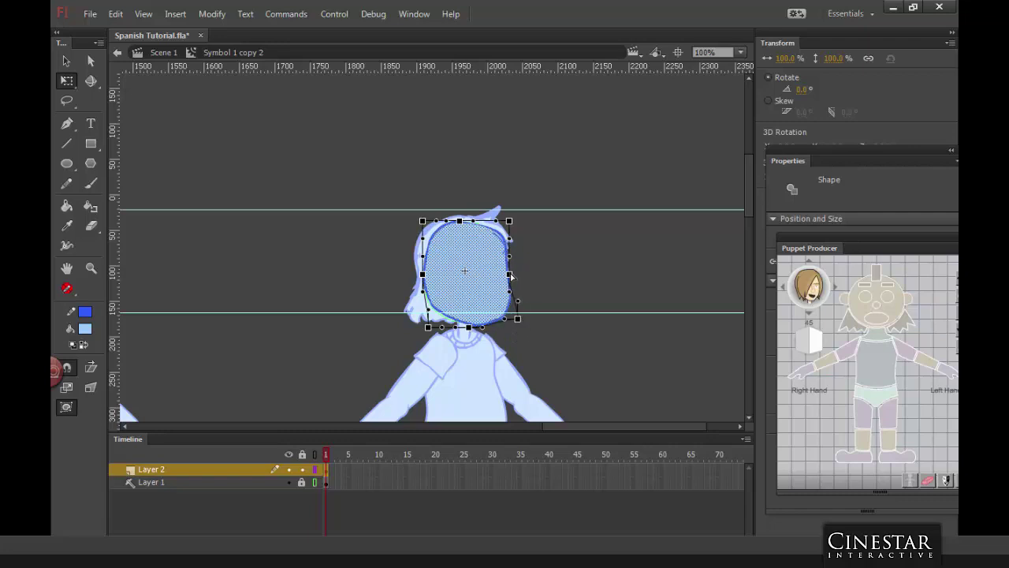
drag(519, 319, 524, 304)
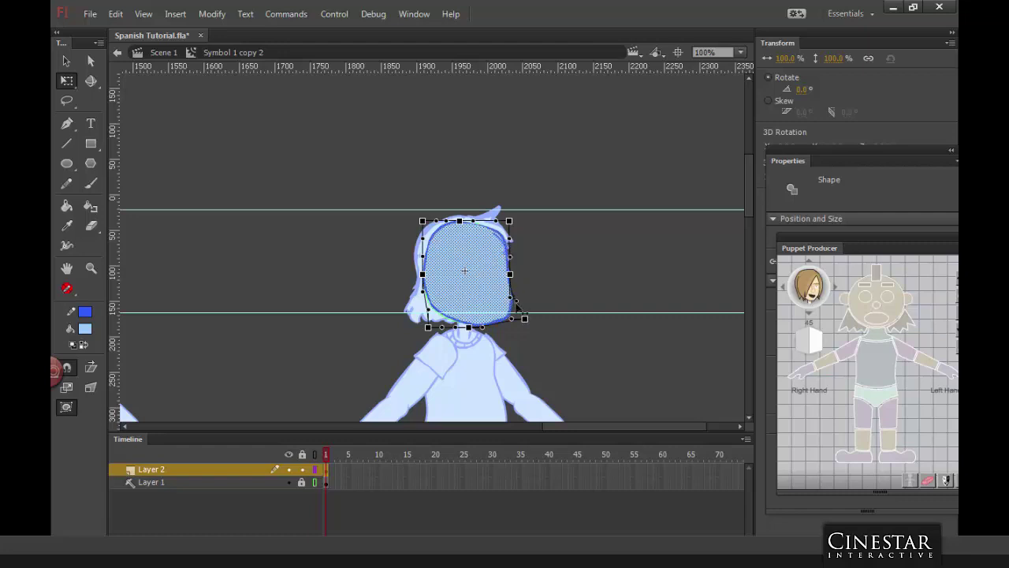
drag(471, 329, 483, 332)
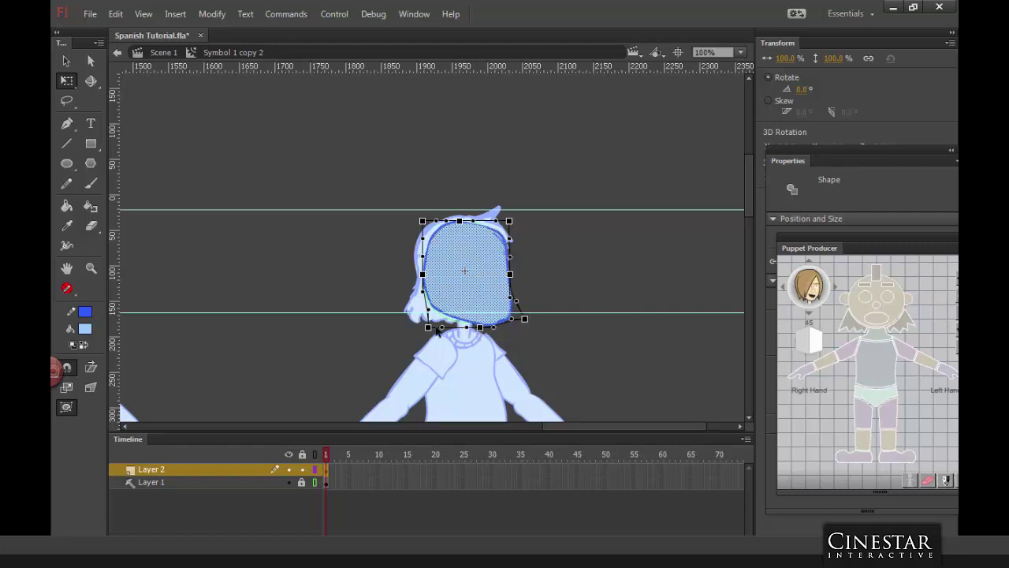
double_click(548, 261)
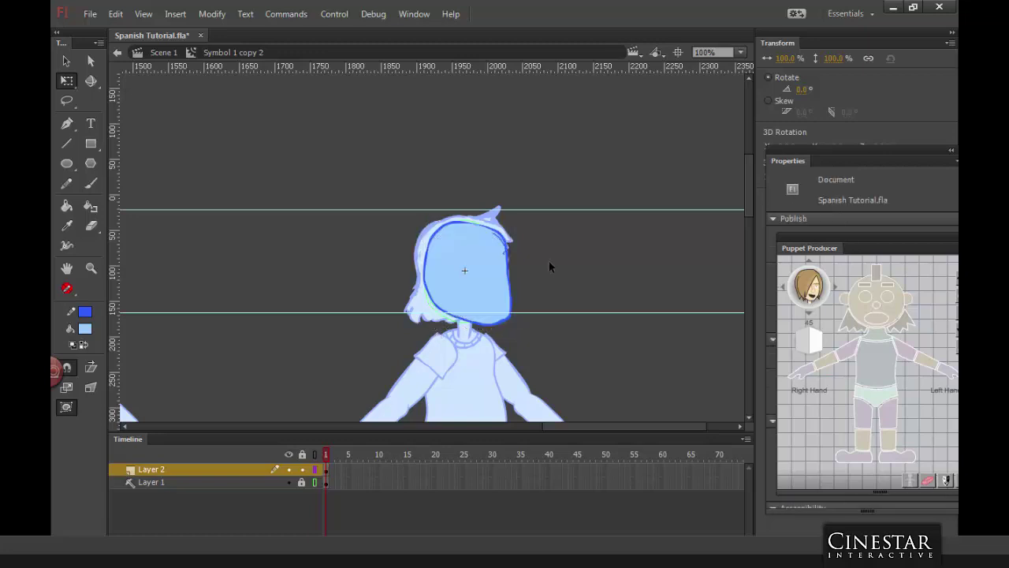
Step: Delete the copied figure's left eye and move the nose right so that it protrudes past the front edge of the face
click(490, 273)
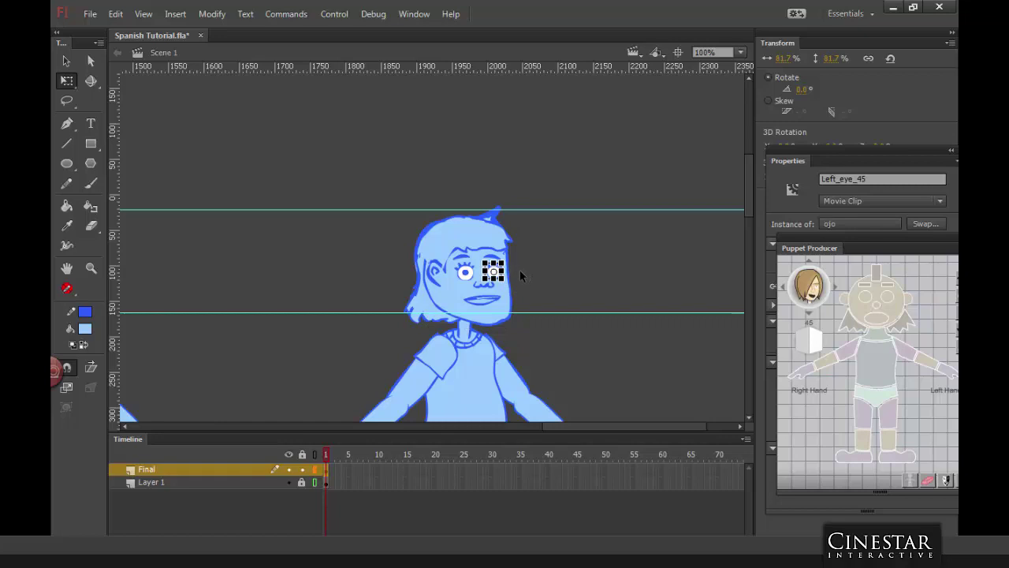
click(554, 255)
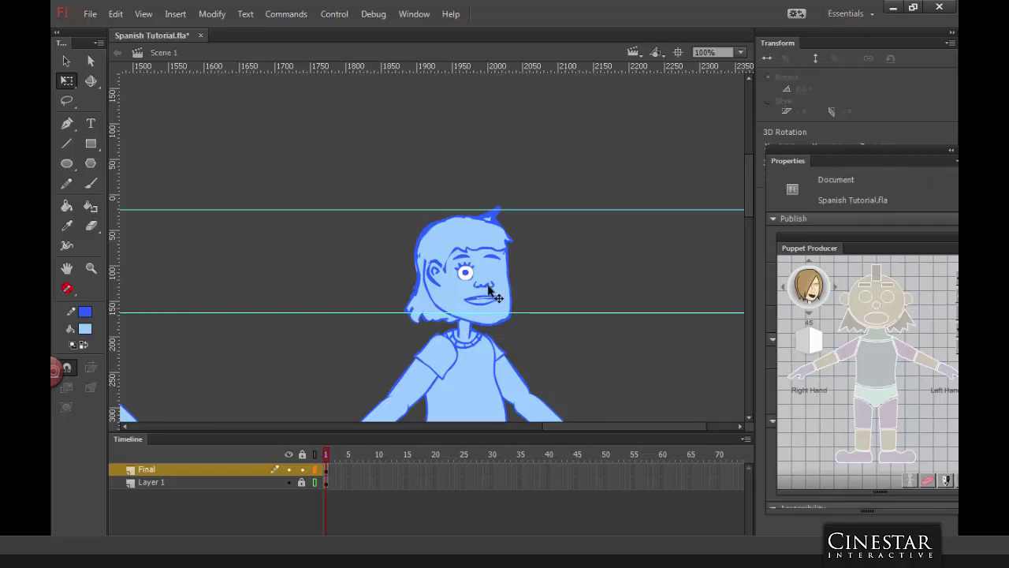
click(484, 282)
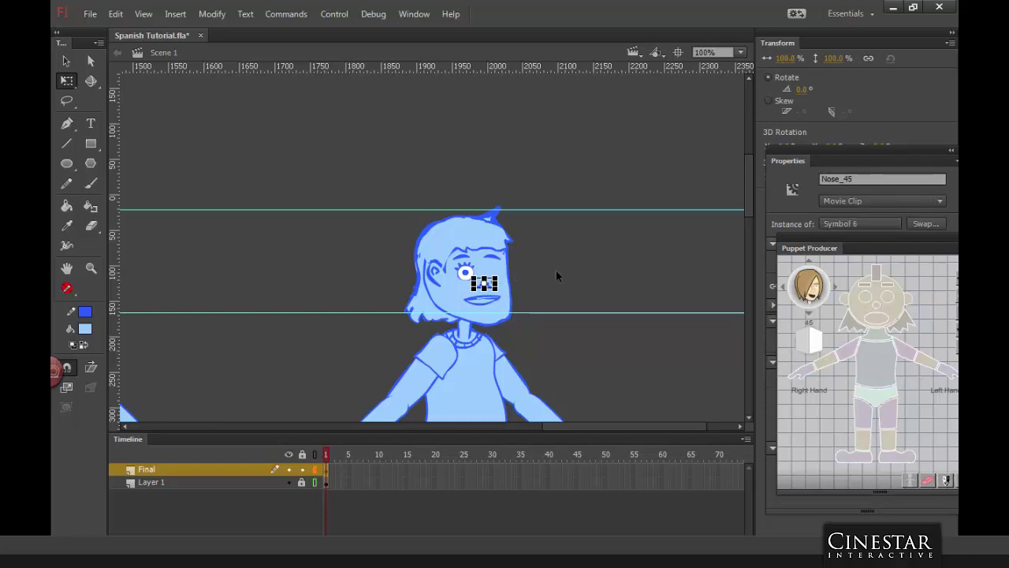
click(557, 260)
double_click(484, 283)
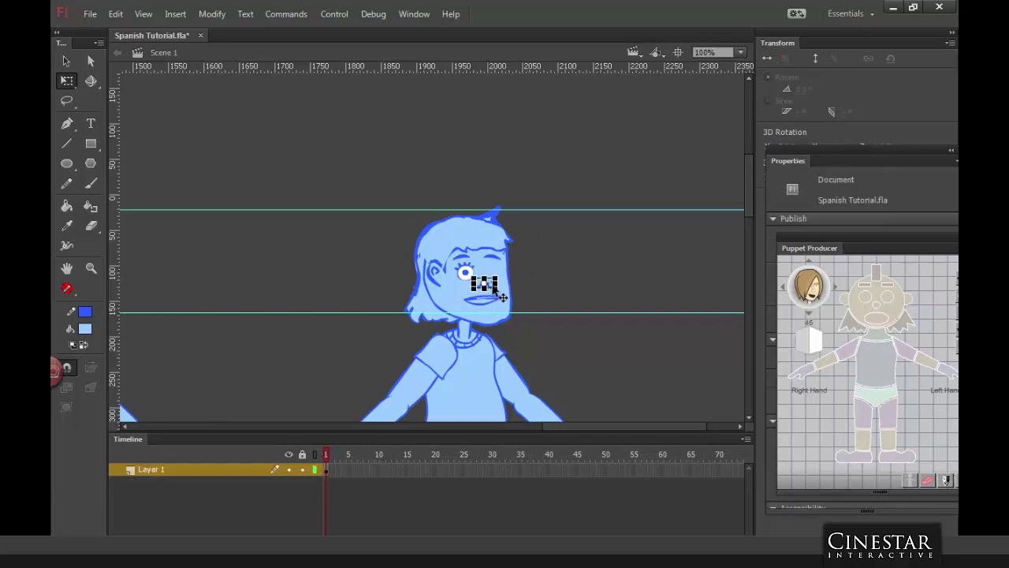
double_click(538, 268)
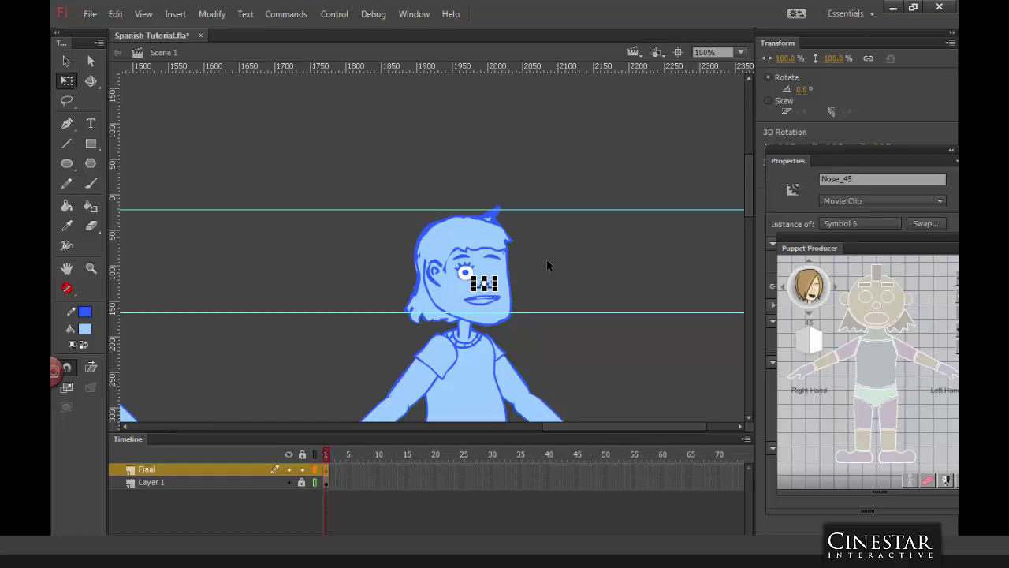
click(546, 258)
drag(488, 284, 502, 284)
click(553, 266)
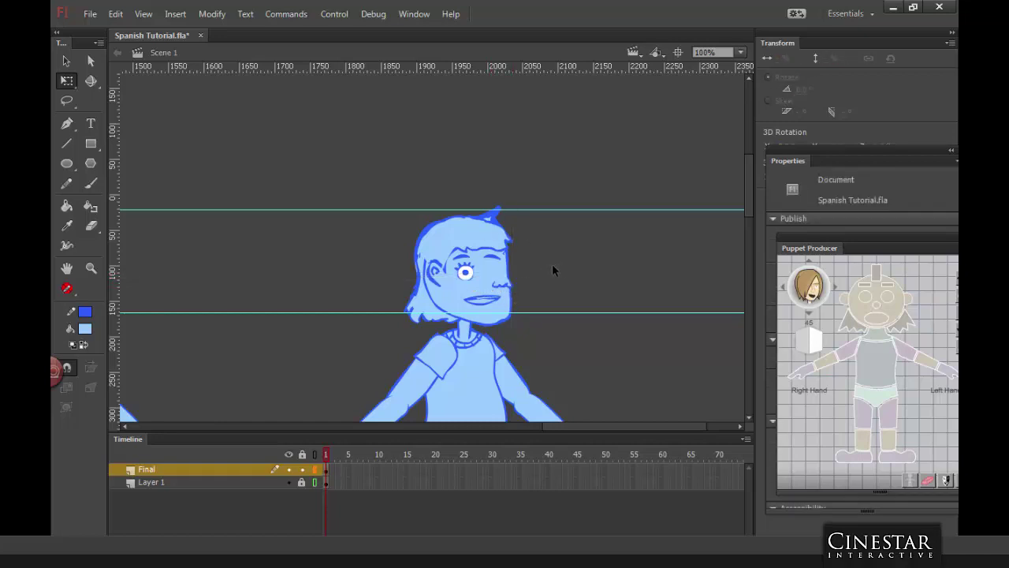
click(511, 286)
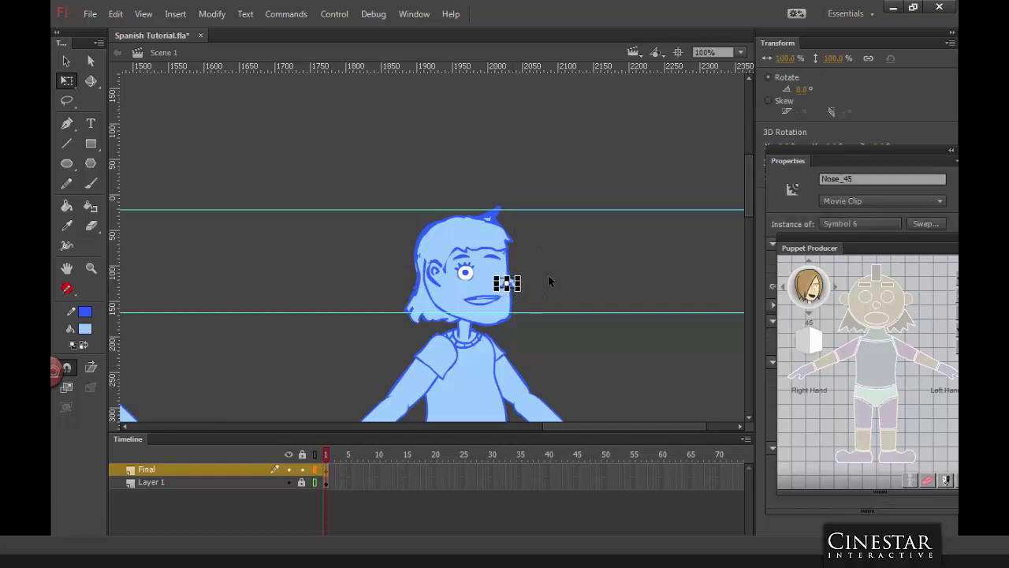
click(548, 278)
Step: Delete the left brow and shift the remaining eye and brow together about 30 px toward the front of the face
click(464, 272)
click(495, 258)
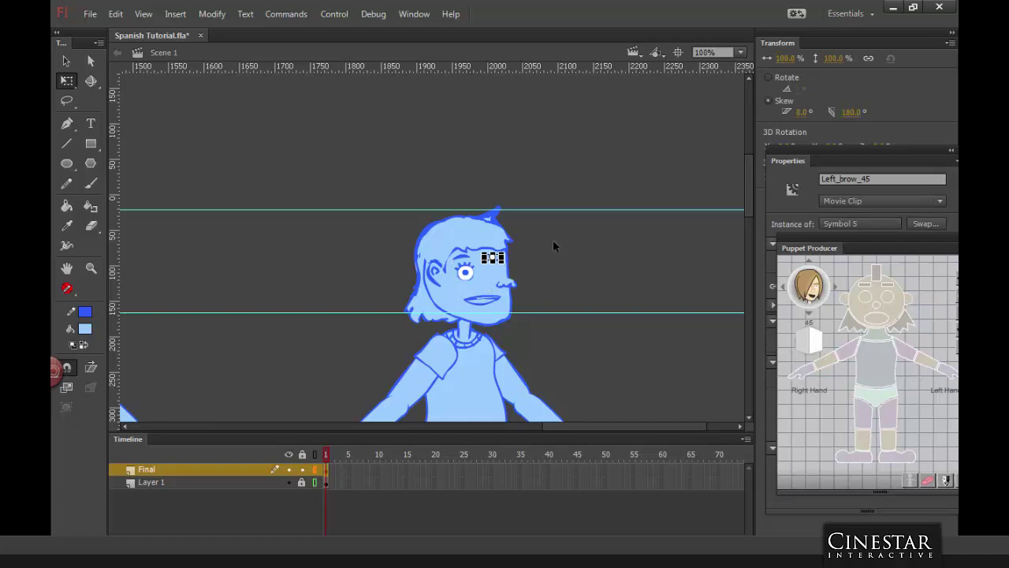
click(553, 239)
click(461, 258)
shift+click(466, 274)
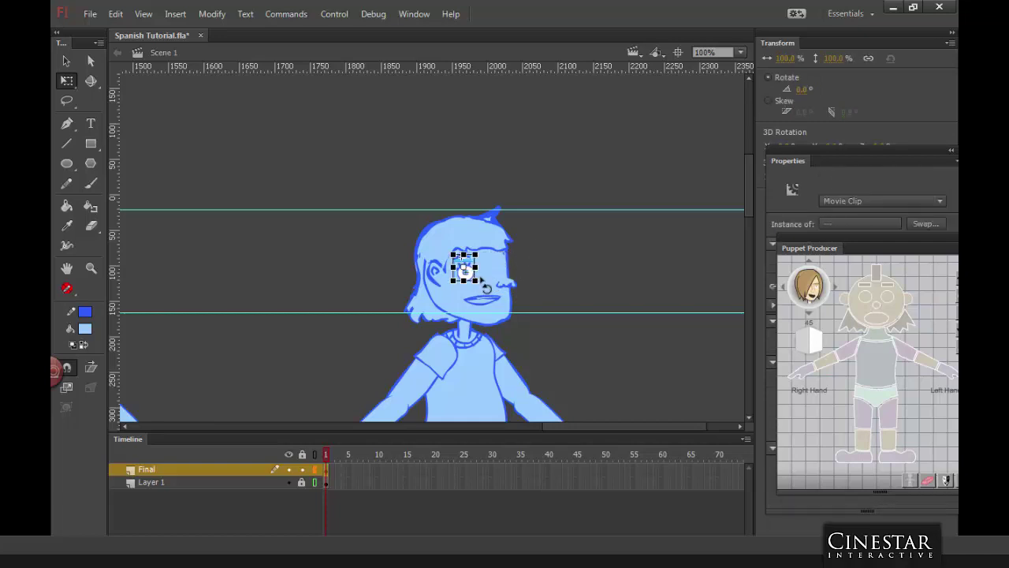
key(shift+Right)
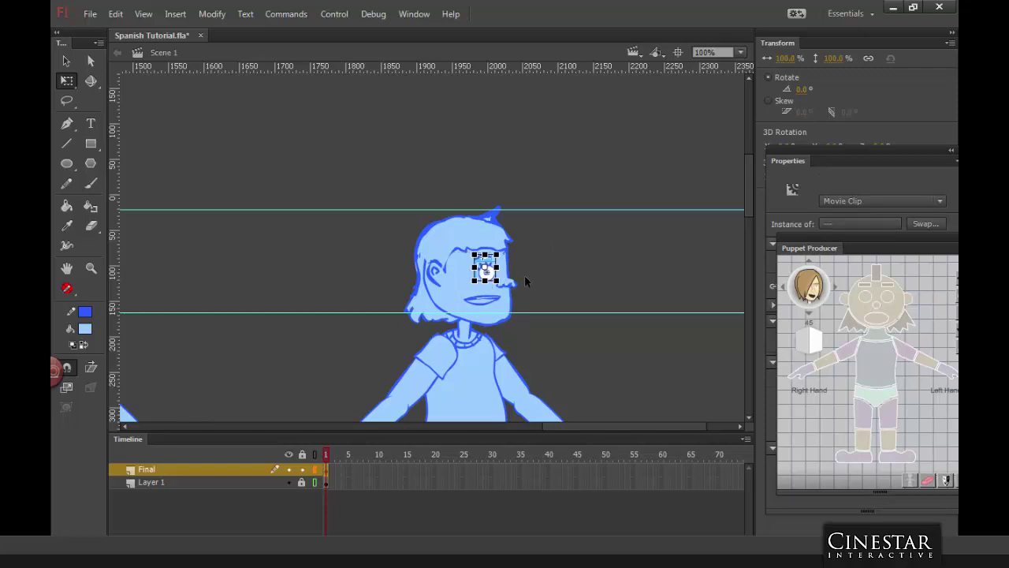
click(534, 268)
Step: Move the mouth 40 px to the right so that it extends past the front edge of the face
click(486, 300)
key(shift+Right)
key(shift+Right)
key(shift+Right)
key(shift+Right)
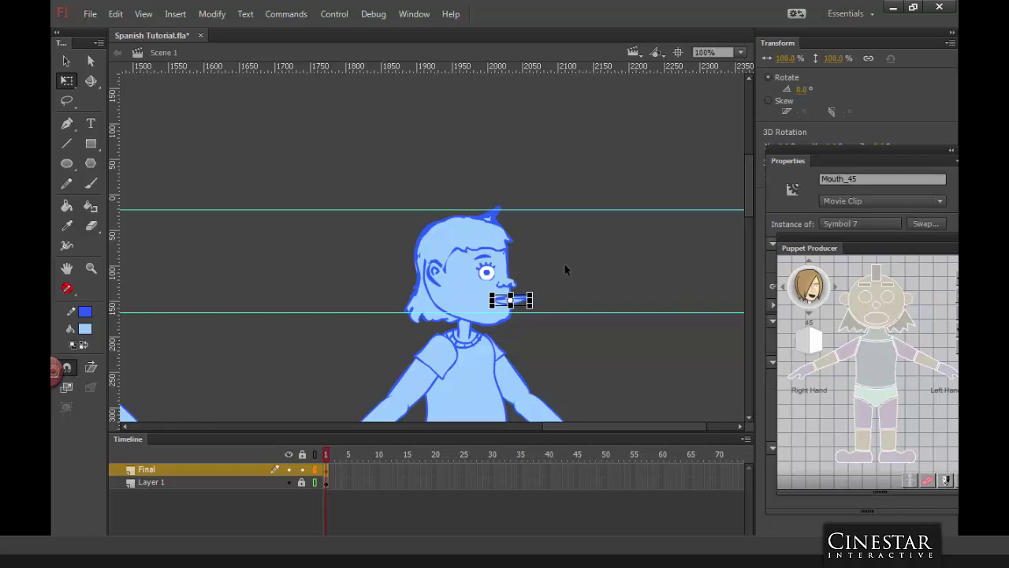
click(565, 168)
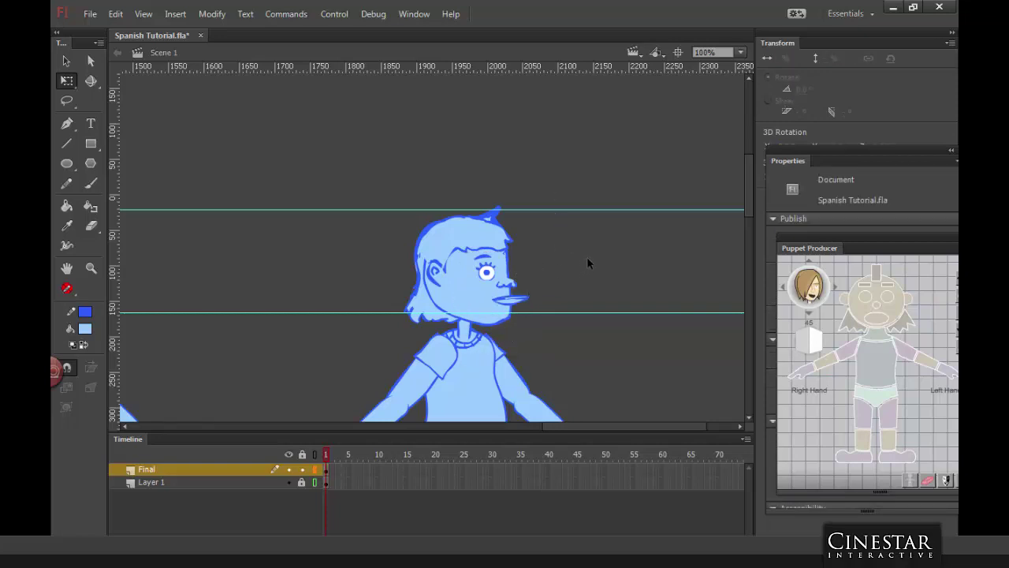
Step: Shift the ear 12 px to the right, toward the middle of the head
click(489, 250)
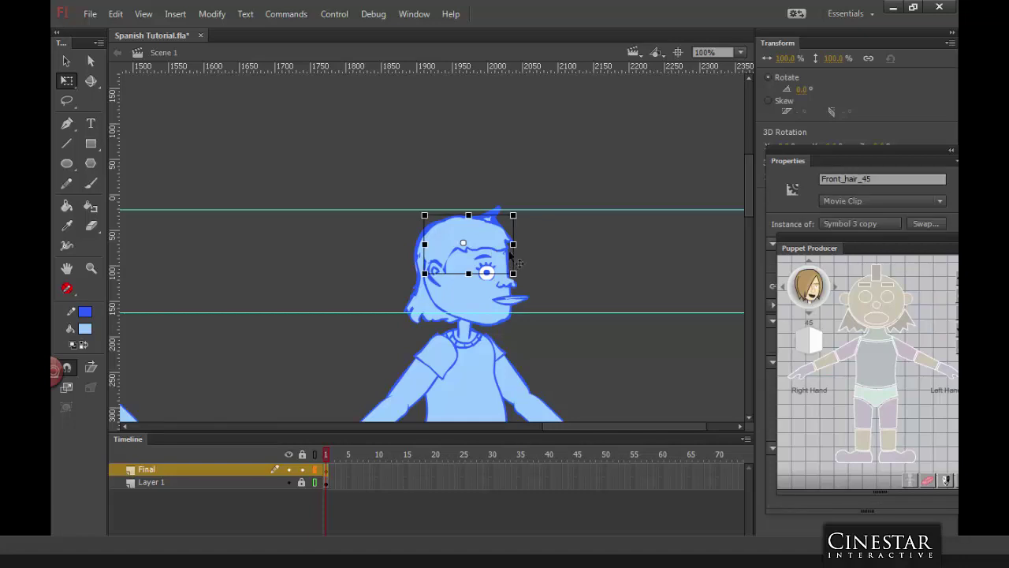
click(440, 286)
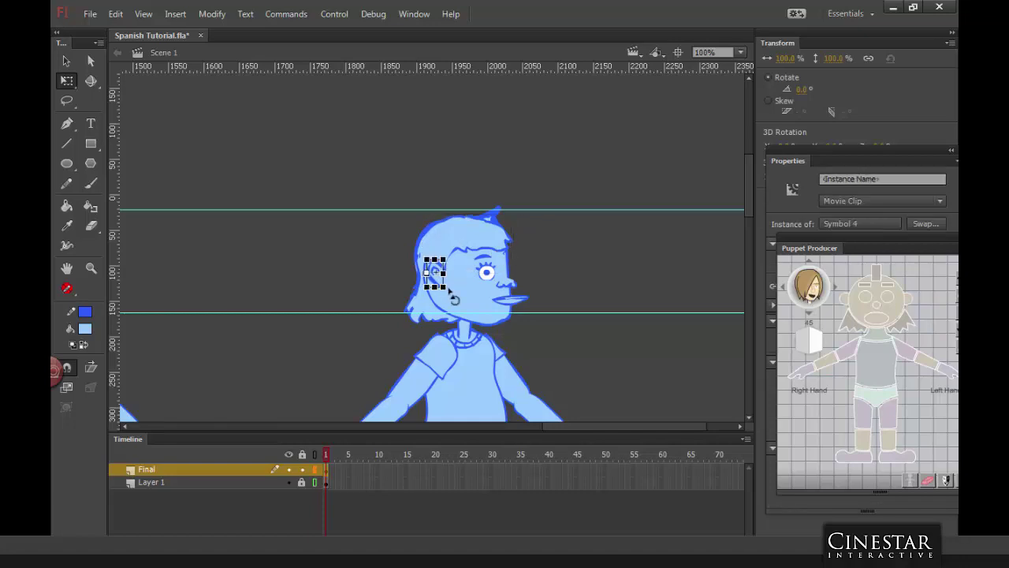
key(shift+Right)
key(Right)
key(Right)
Step: Duplicate the symbol of the side-view figure's back hair and open the duplicate for editing
click(424, 307)
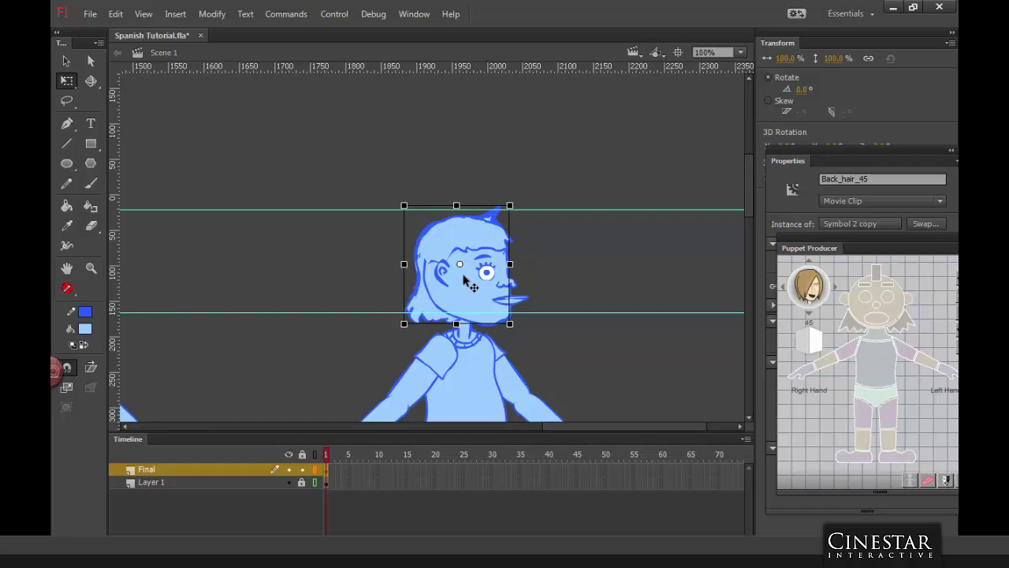
right_click(422, 306)
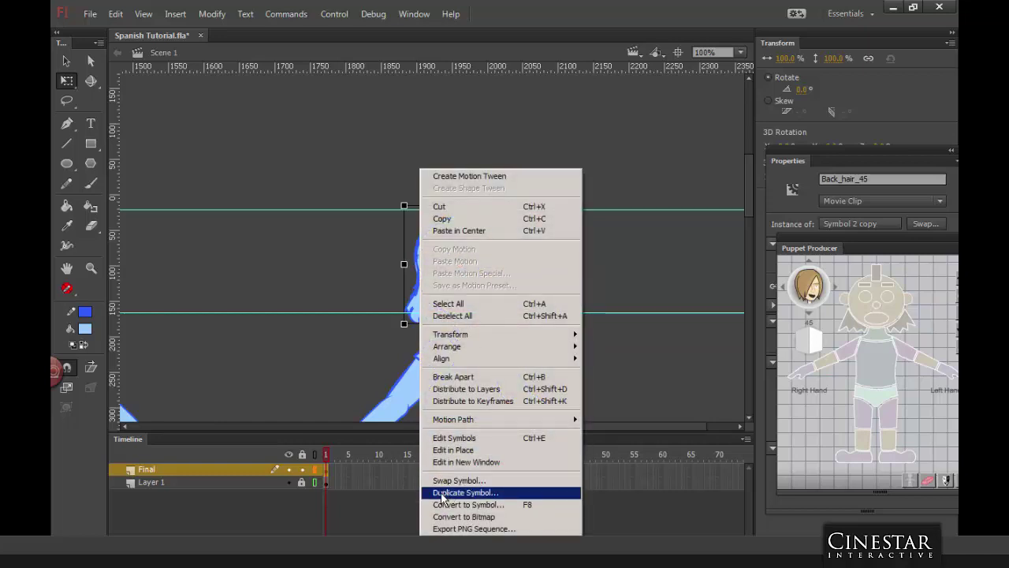
click(446, 494)
click(619, 277)
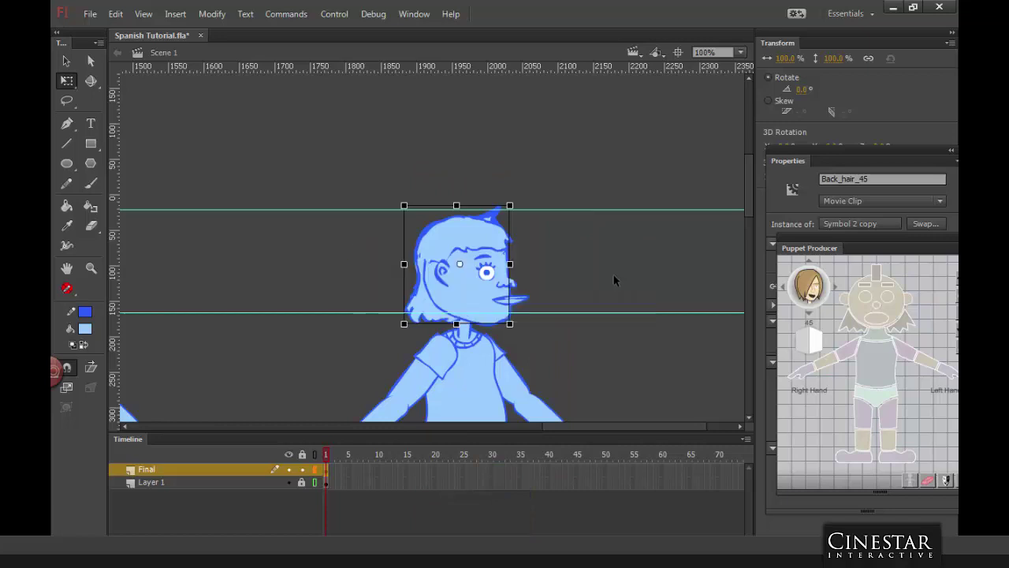
double_click(430, 308)
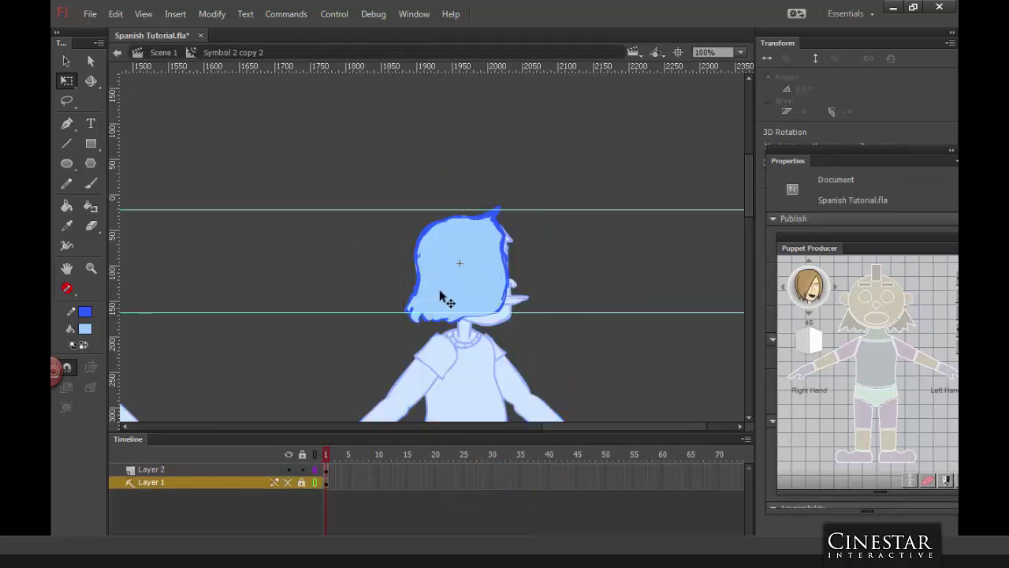
Step: Lock Layer 2 as an outline reference and add a layer above it for brushing in dark blue
click(300, 482)
click(314, 469)
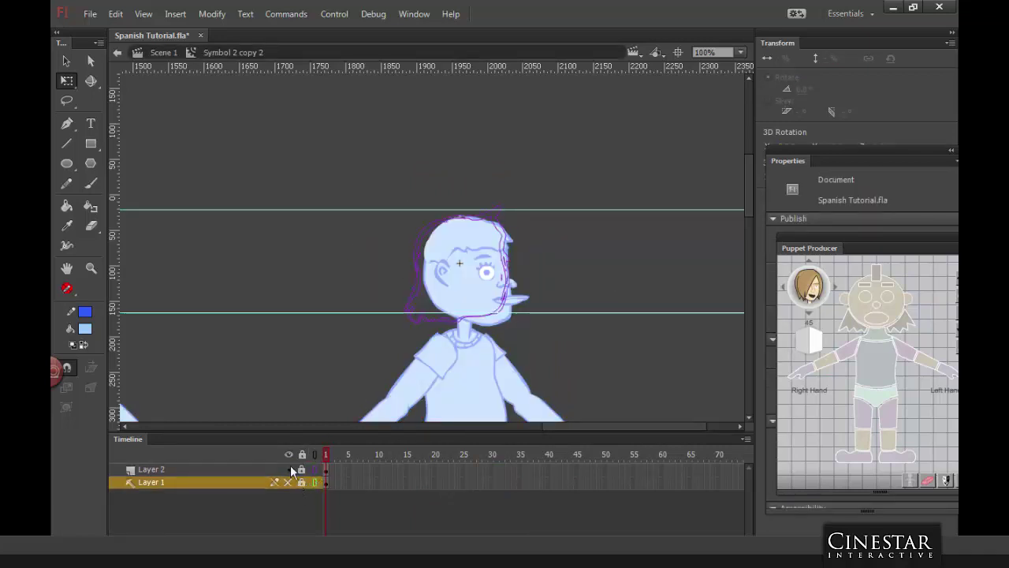
key(b)
click(84, 345)
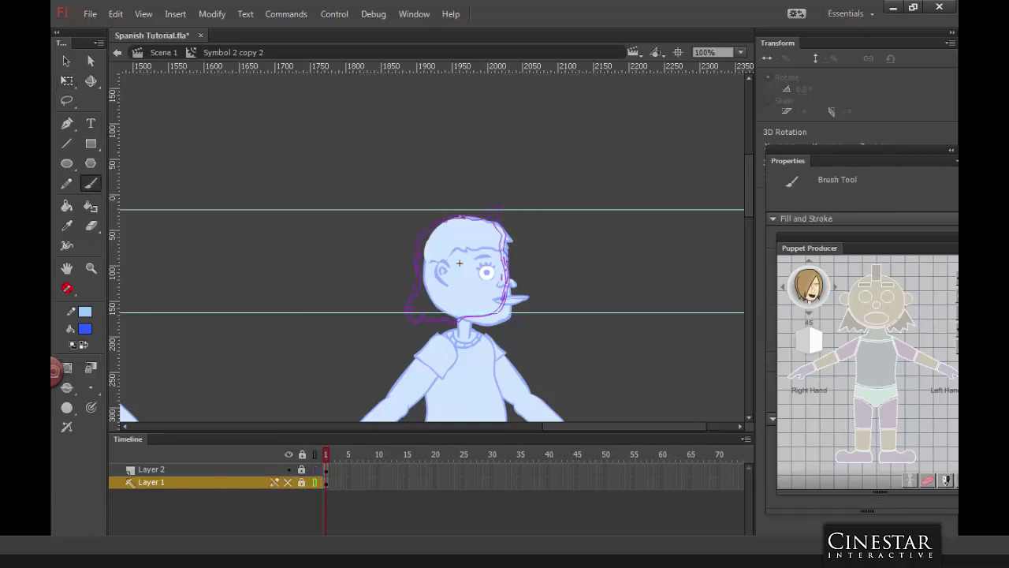
click(116, 526)
drag(248, 480, 226, 465)
Step: Paint a closed dark blue outline of the back hair around the head, with a pointed tip above the forehead and a ragged lower edge
mouse_move(461, 212)
mouse_down()
mouse_move(525, 207)
mouse_move(519, 237)
mouse_up()
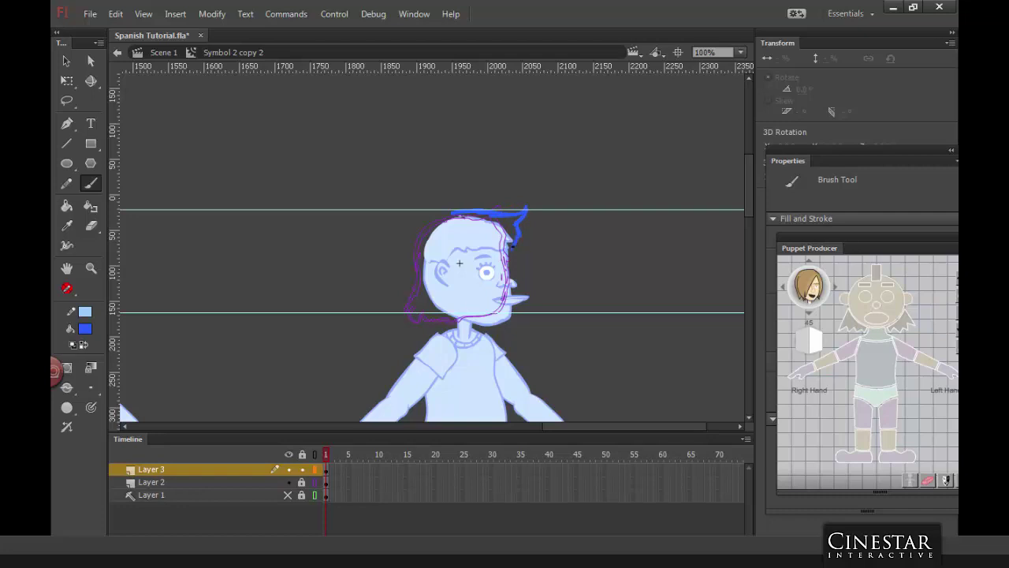
mouse_move(500, 278)
mouse_down()
mouse_move(488, 314)
mouse_move(491, 303)
mouse_move(507, 336)
mouse_move(440, 331)
mouse_up()
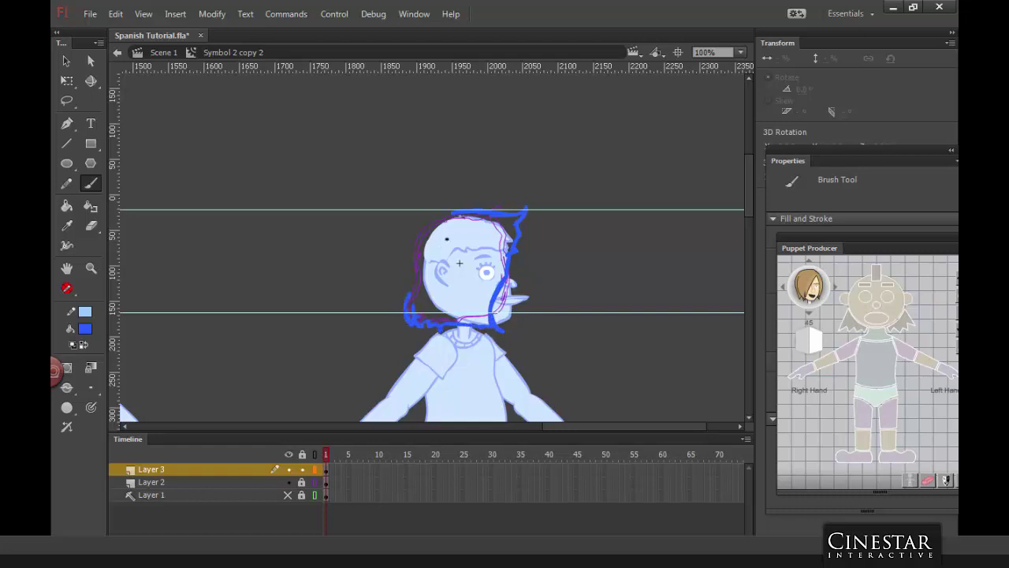
mouse_move(405, 299)
mouse_down()
mouse_move(419, 245)
mouse_move(463, 209)
mouse_move(431, 215)
mouse_move(479, 209)
mouse_up()
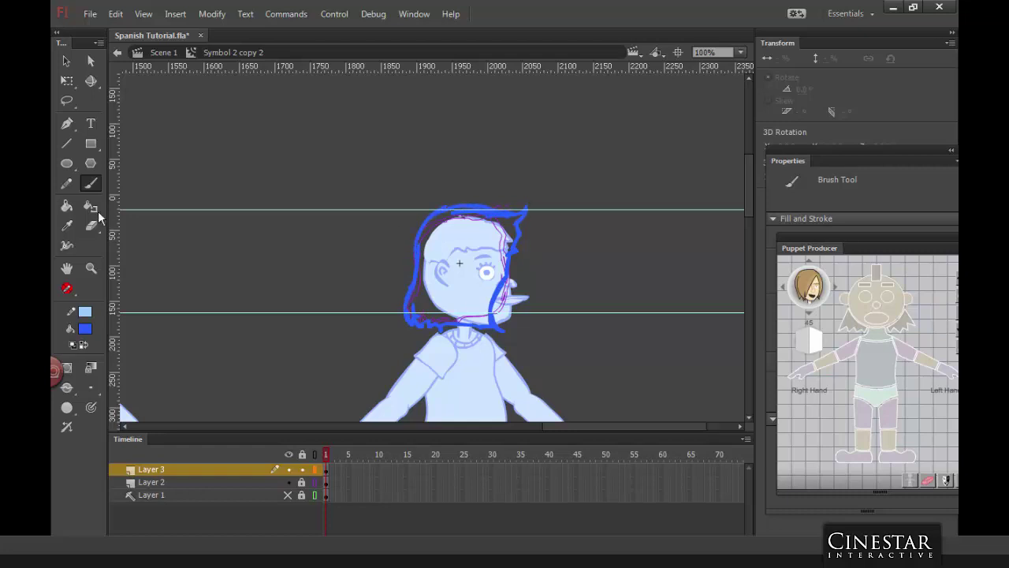
Step: Fill the back hair with light blue, brush light blue over part of its top outline, and return to Scene 1
click(66, 205)
click(84, 345)
click(483, 271)
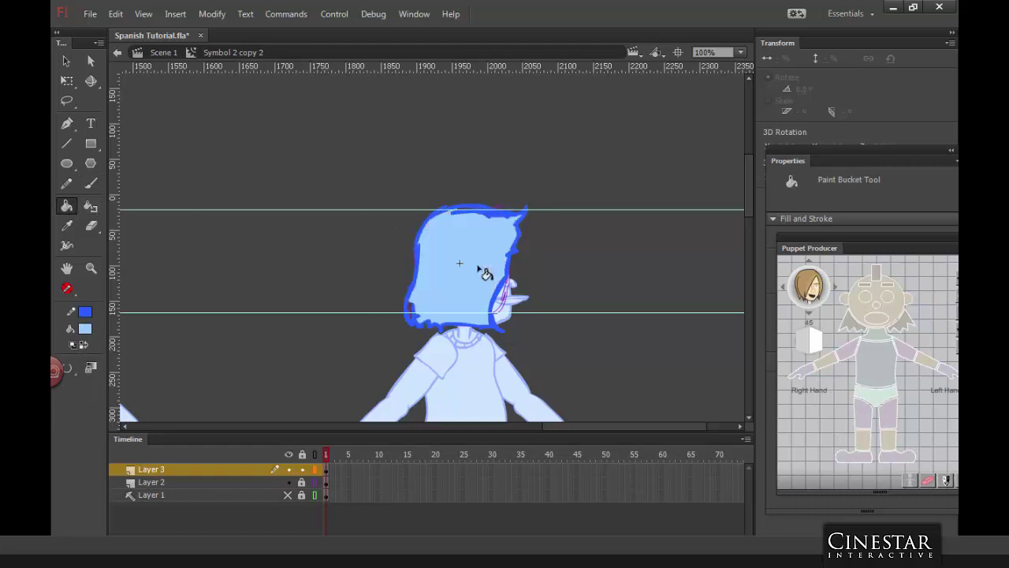
click(91, 183)
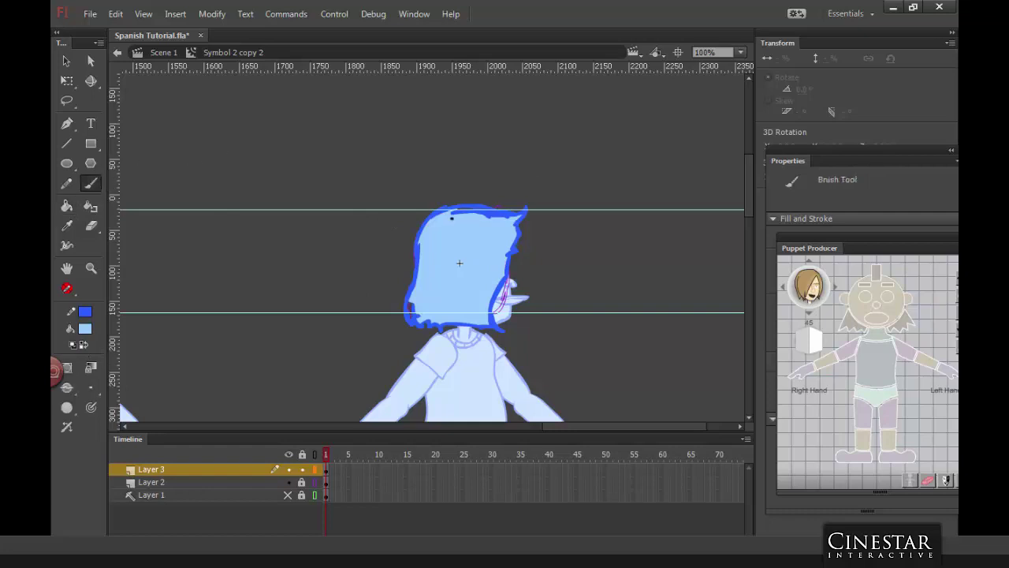
mouse_move(451, 217)
mouse_down()
mouse_move(485, 210)
mouse_move(452, 212)
mouse_up()
key(v)
double_click(581, 255)
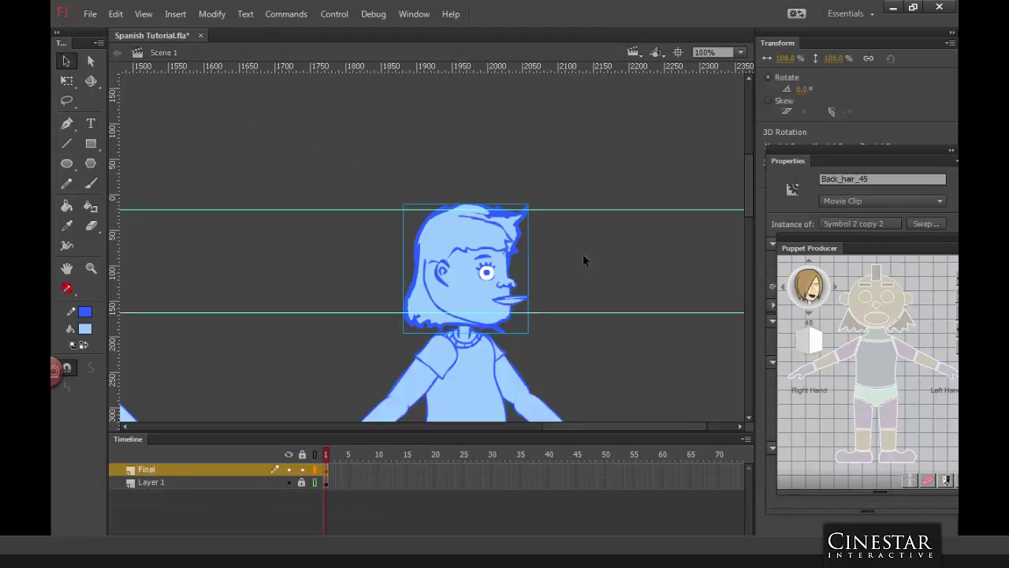
Step: Duplicate the symbol of the side-view figure's front hair and open the duplicate for editing
click(505, 254)
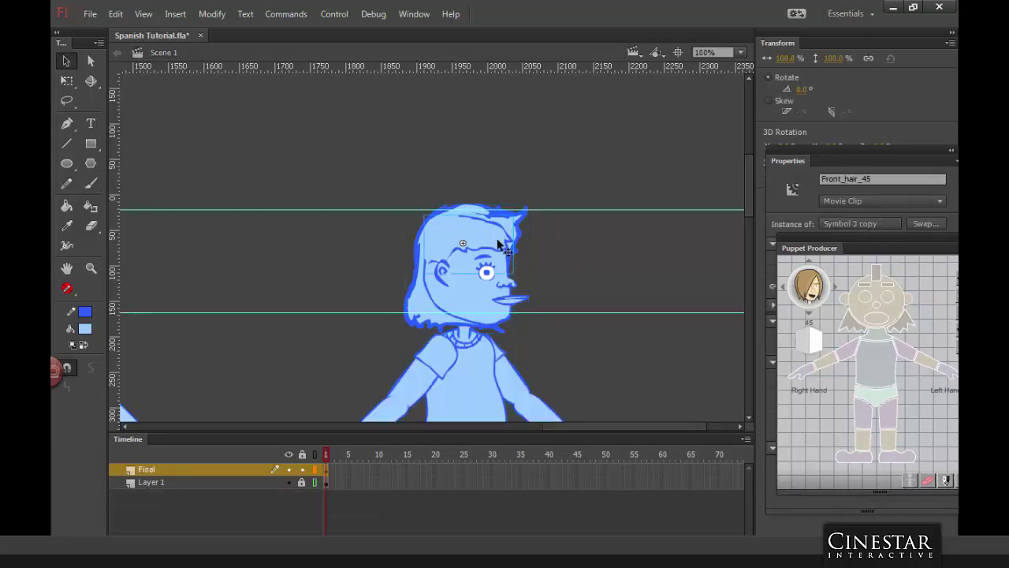
right_click(500, 252)
click(534, 493)
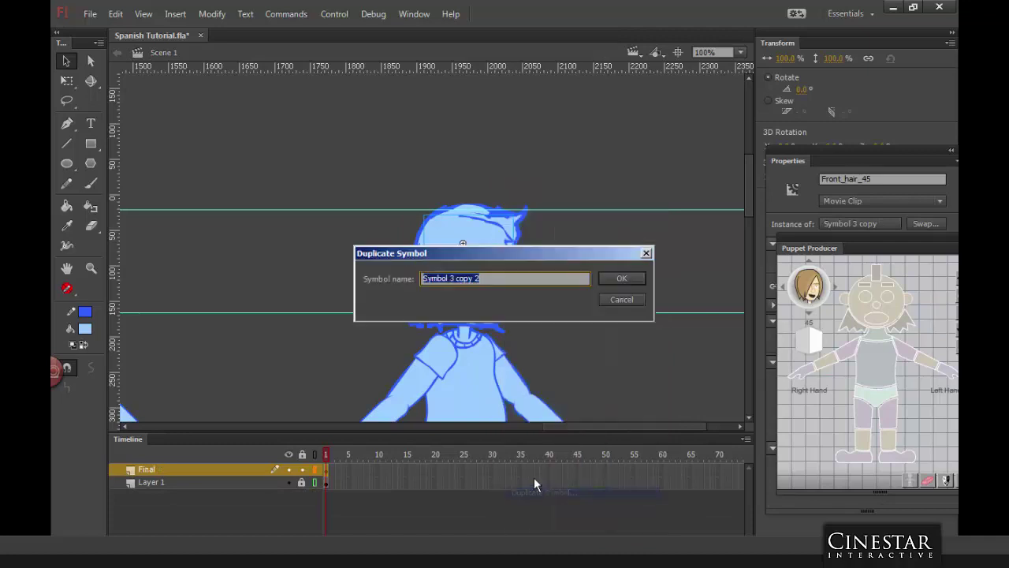
click(623, 280)
double_click(489, 251)
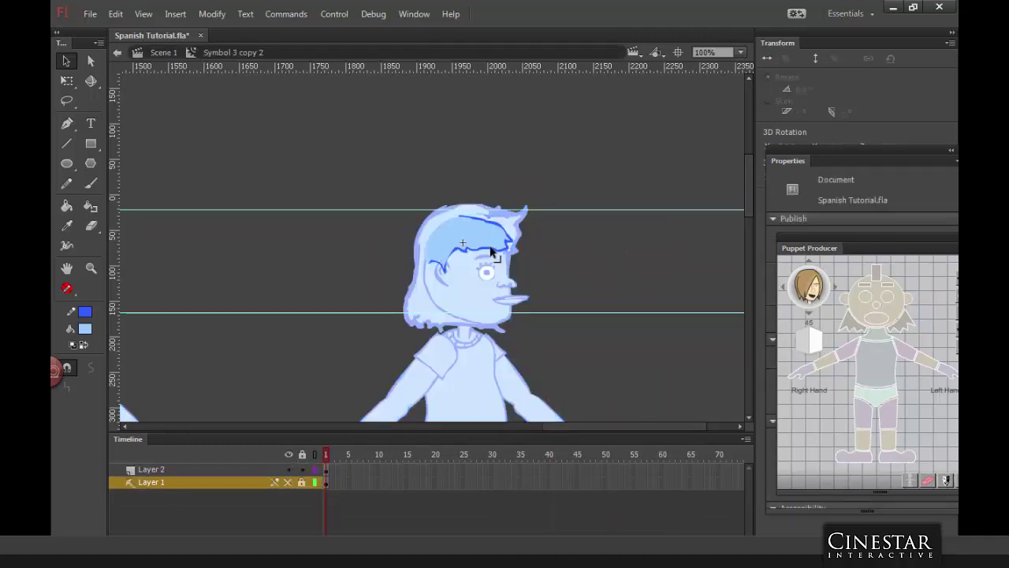
Step: On a new layer below the outlined Layer 2, paint a dark blue hairline from behind the ear to a spiky fringe past the forehead
click(315, 482)
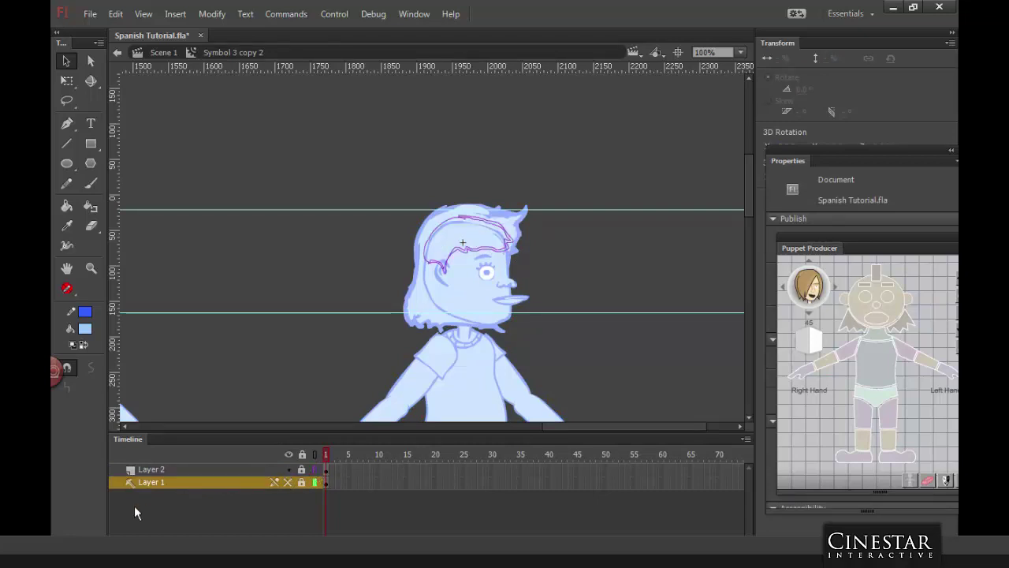
click(117, 526)
click(90, 183)
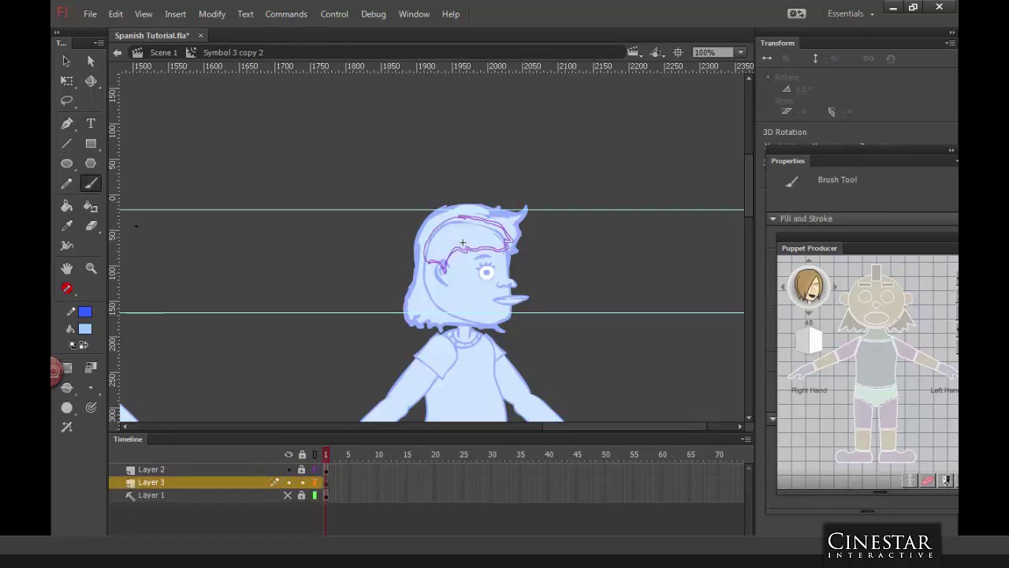
click(85, 346)
drag(447, 261, 429, 301)
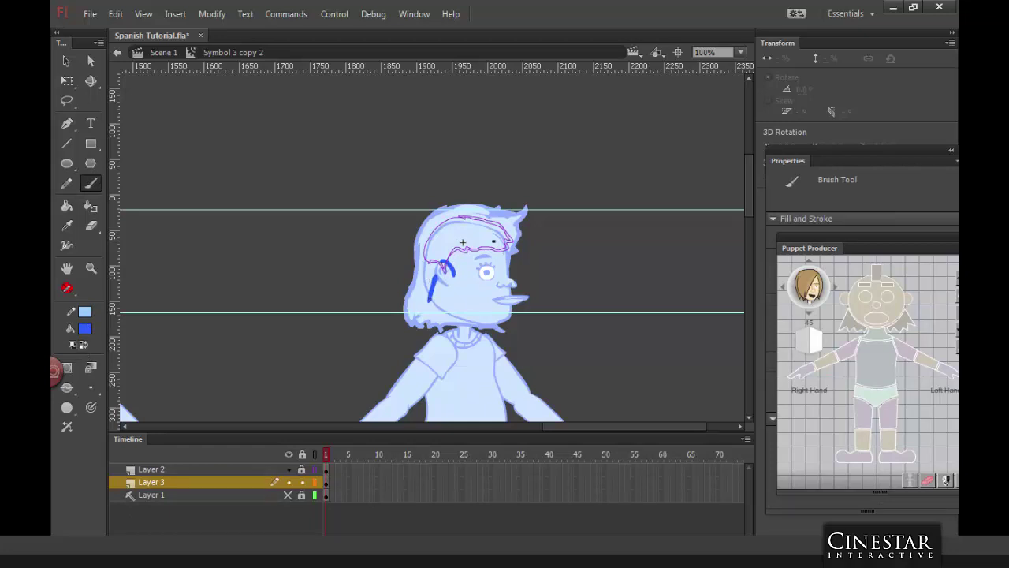
mouse_move(457, 256)
mouse_down()
mouse_move(511, 248)
mouse_move(529, 240)
mouse_move(503, 222)
mouse_up()
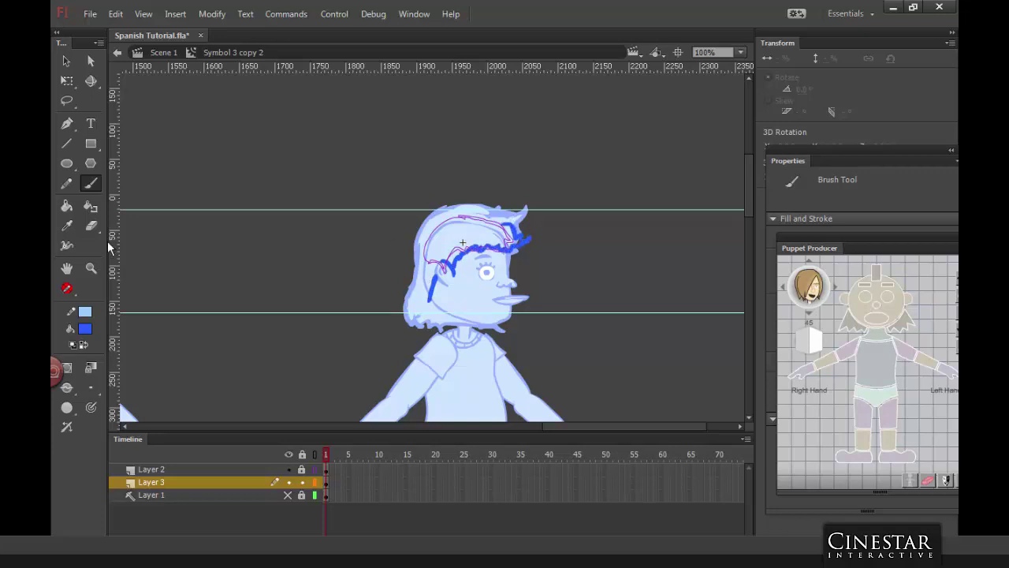
Step: Close the front hair shape along the crown and back in light blue and fill its interior with the same colour
click(84, 345)
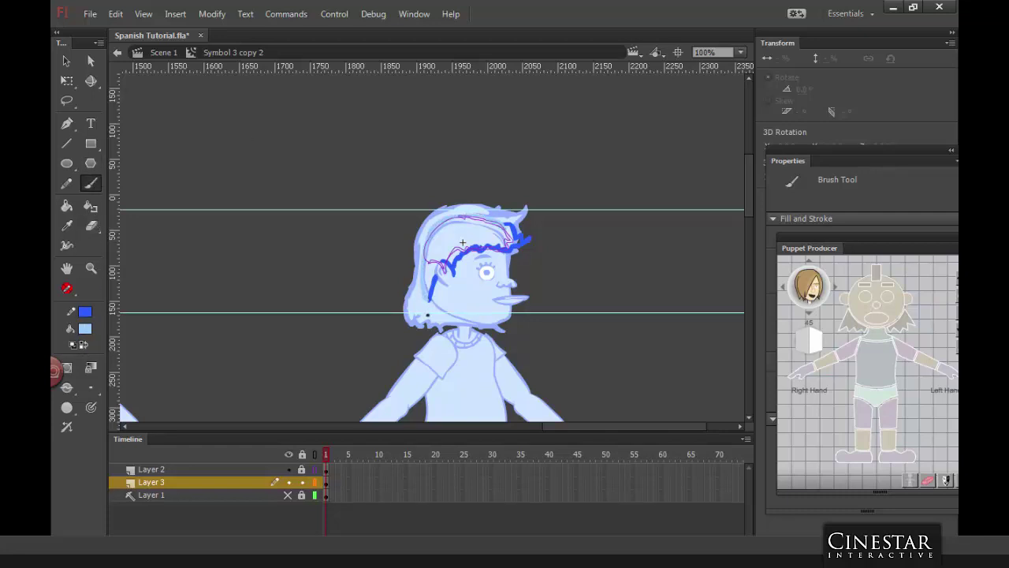
click(66, 206)
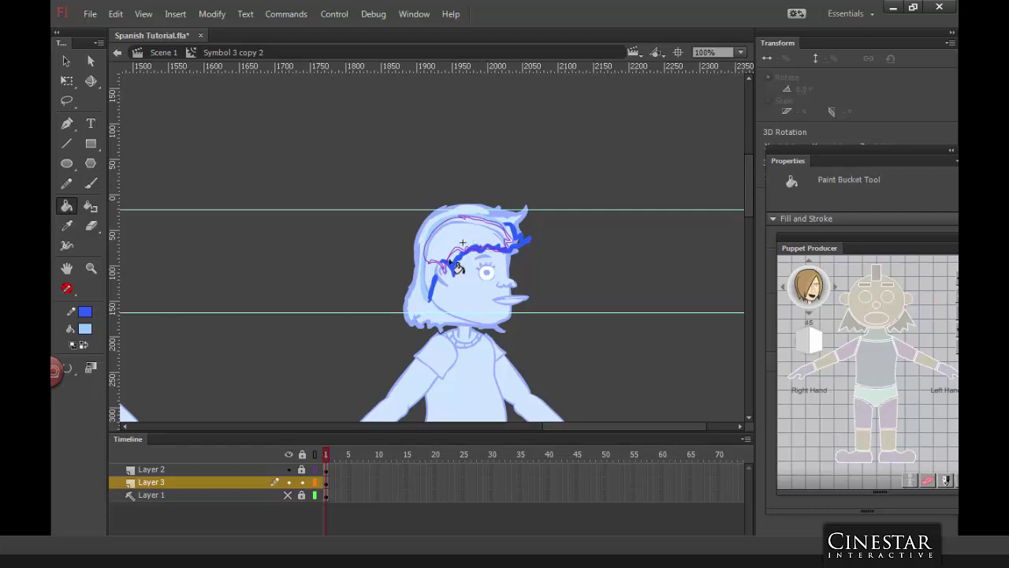
click(91, 183)
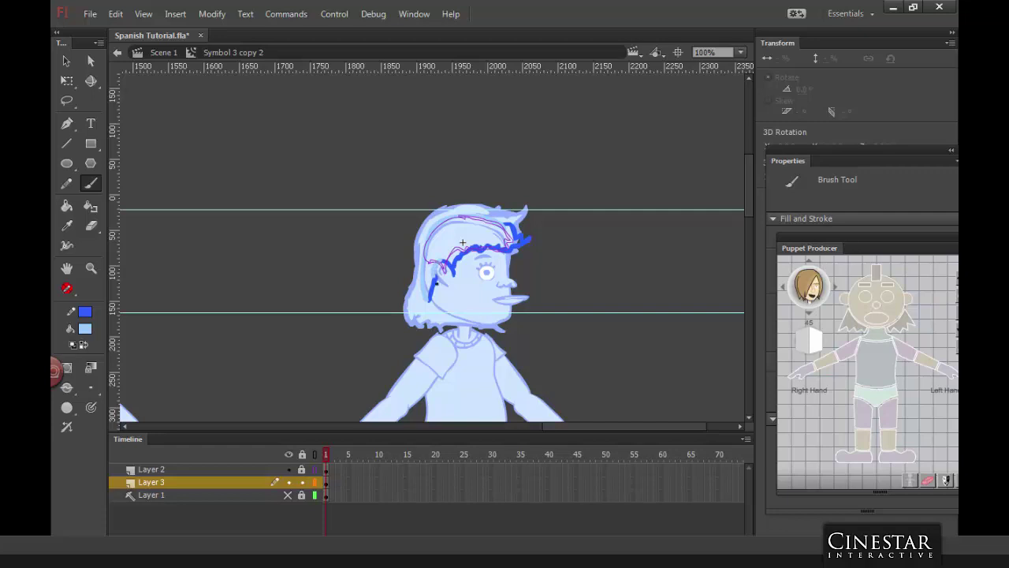
click(66, 205)
click(470, 235)
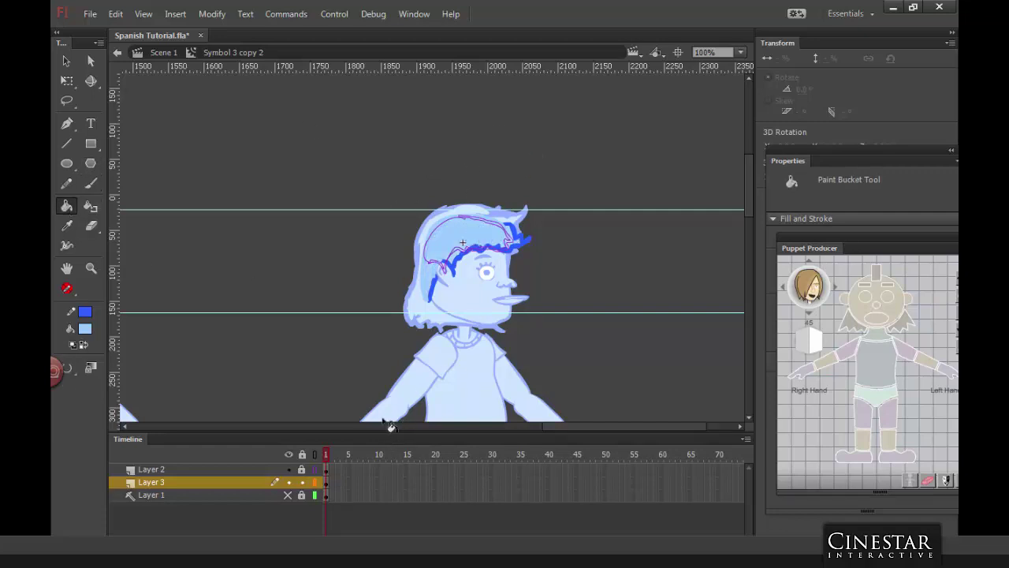
Step: Delete the old front hair on Layer 2 and return to Scene 1
click(211, 469)
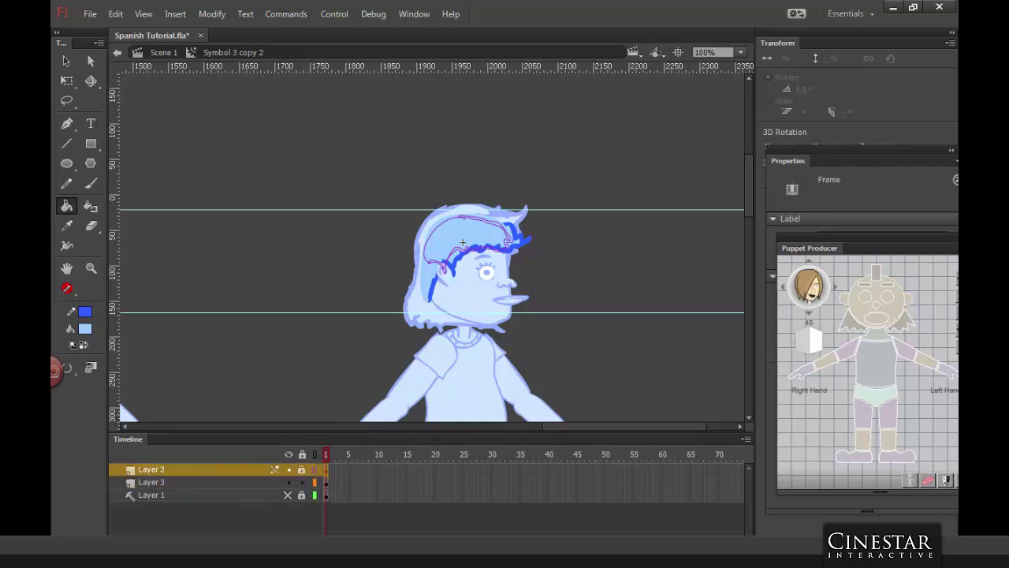
key(Delete)
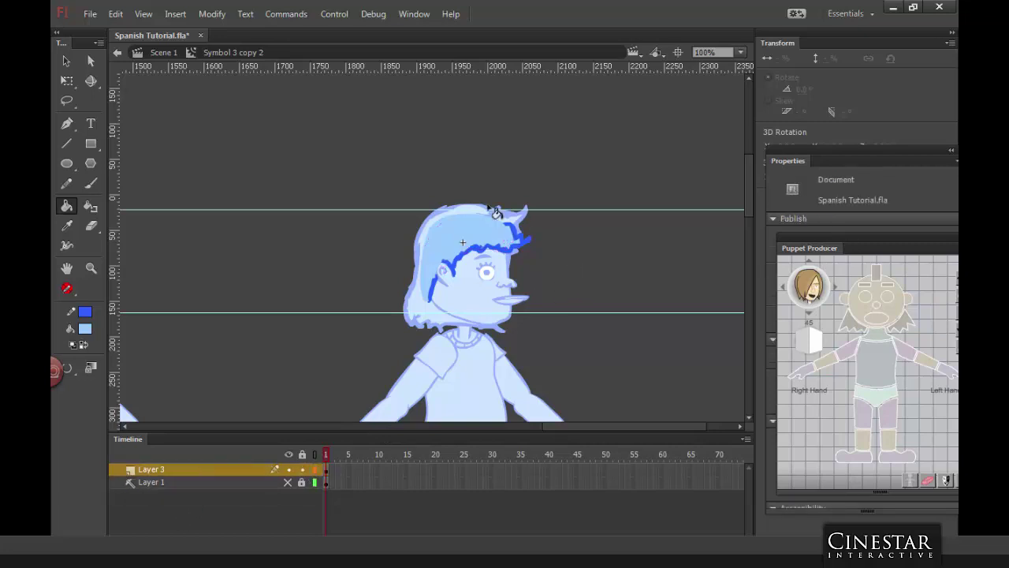
click(68, 61)
double_click(586, 235)
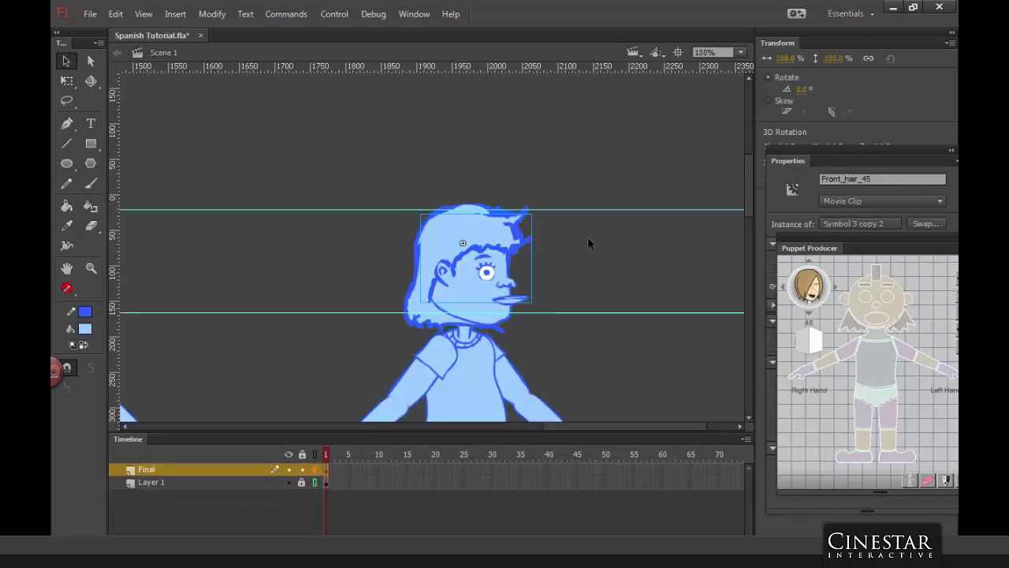
Step: Nudge the eye and the brow slightly toward the front of the face
click(489, 273)
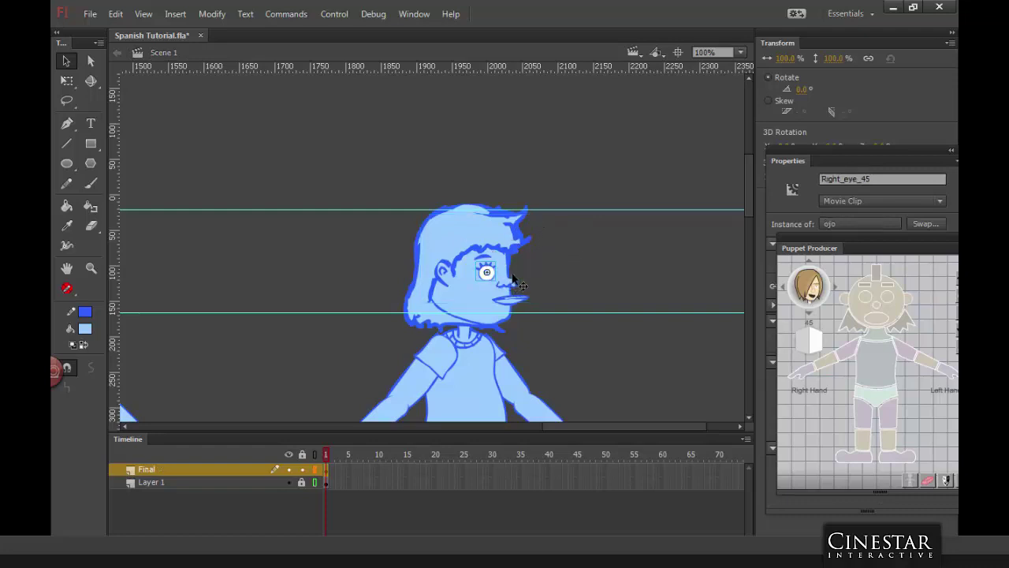
click(489, 257)
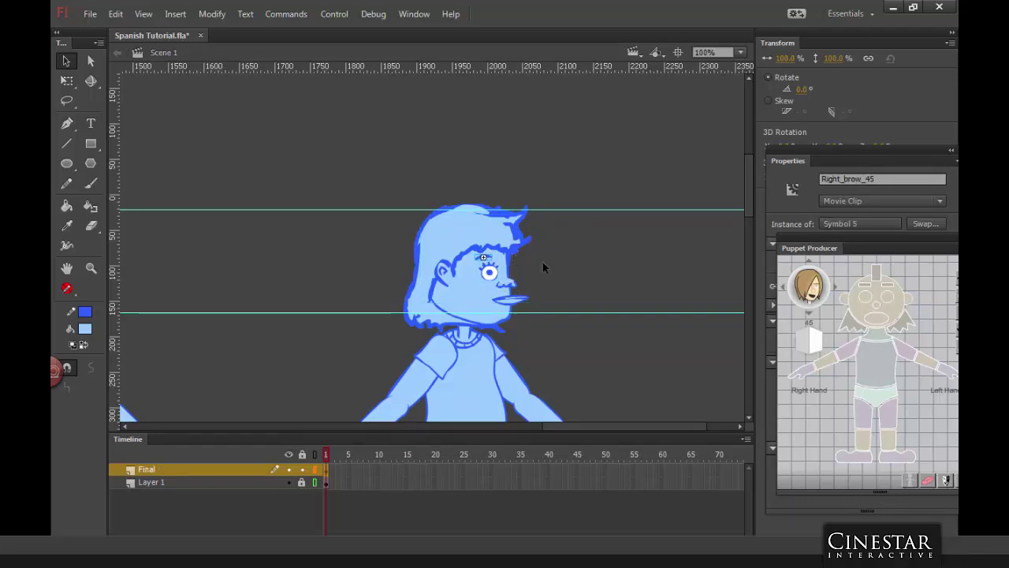
click(578, 272)
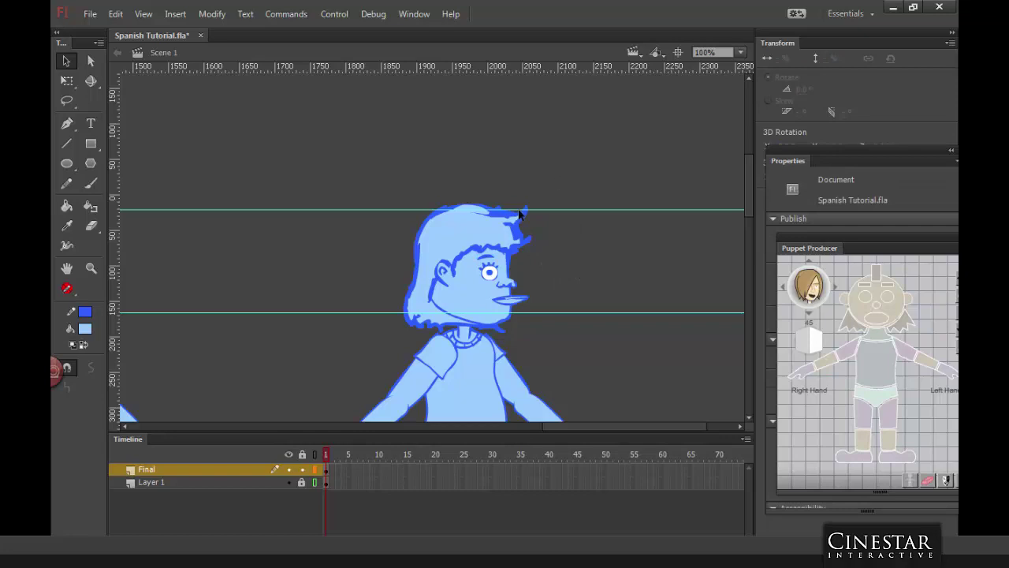
Step: Duplicate the upper torso symbol of the side-view figure and open the copy for editing
key(ctrl+minus)
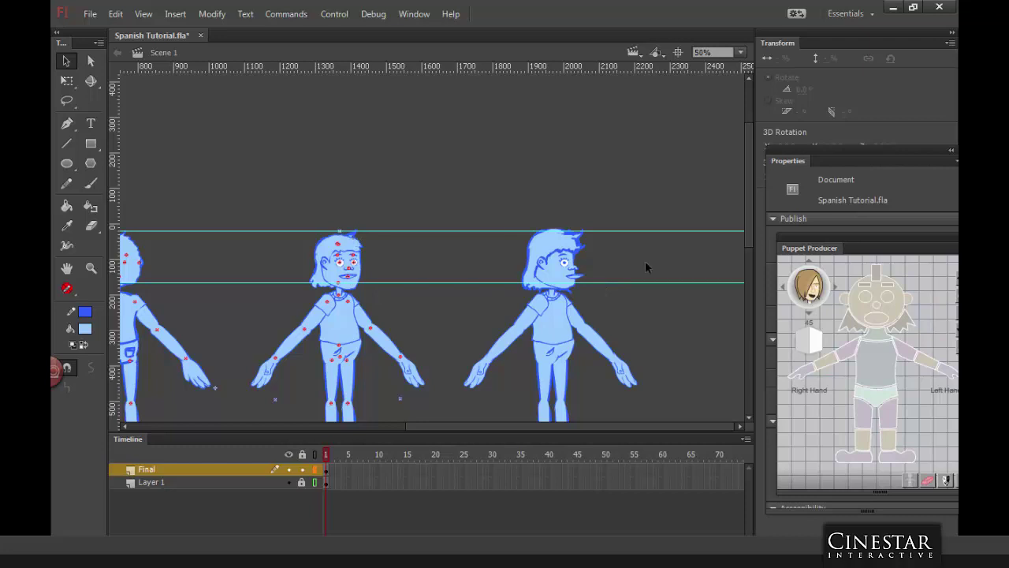
scroll(645, 237, down, 5)
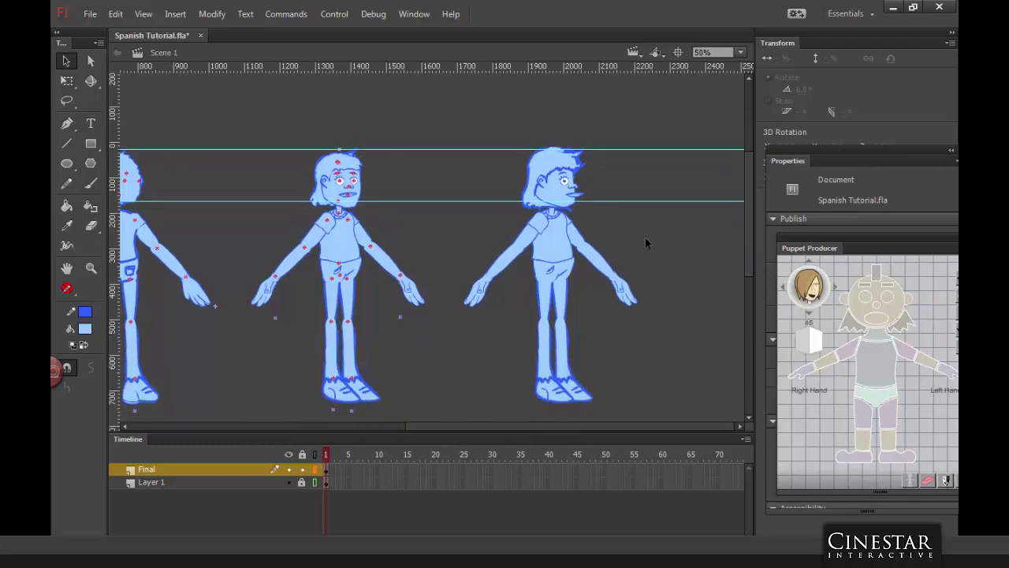
scroll(642, 242, up, 1)
scroll(643, 242, down, 1)
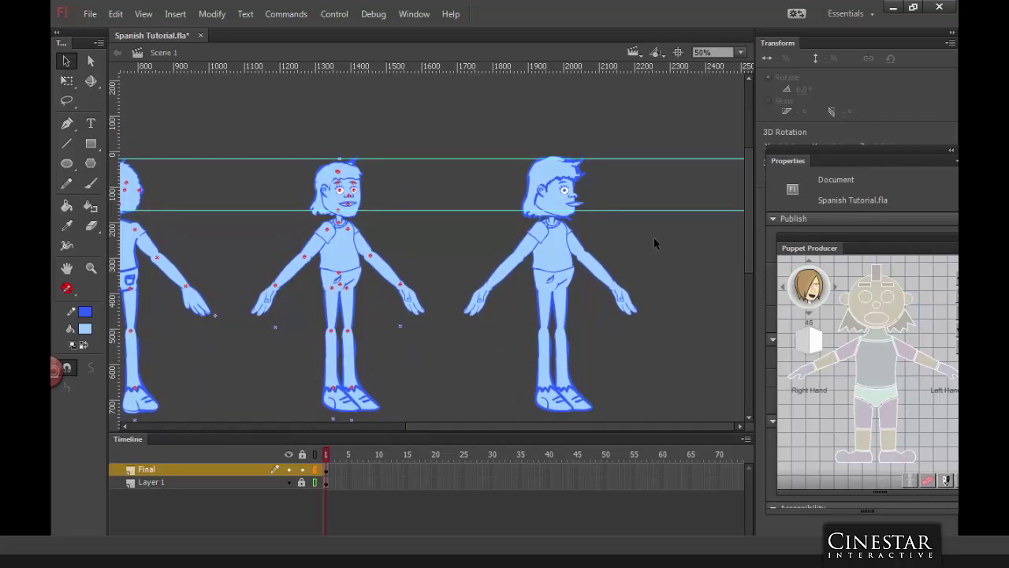
click(562, 260)
double_click(562, 259)
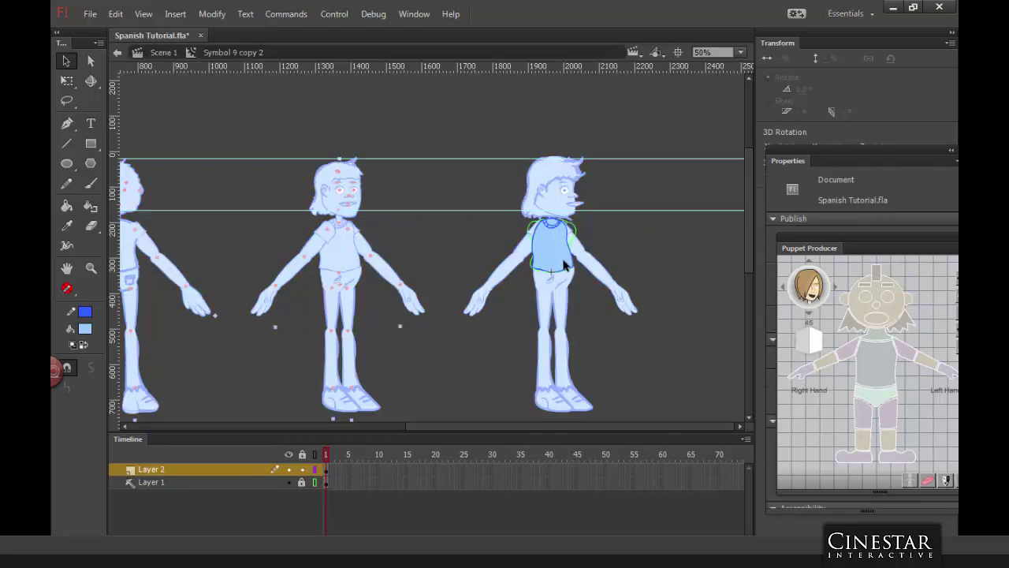
key(ctrl+equal)
double_click(616, 200)
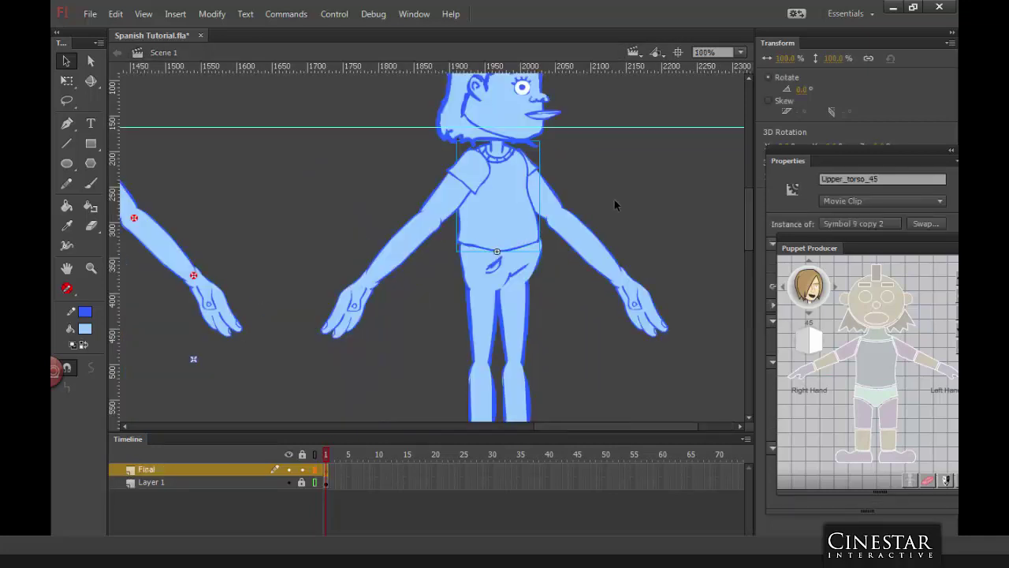
right_click(500, 209)
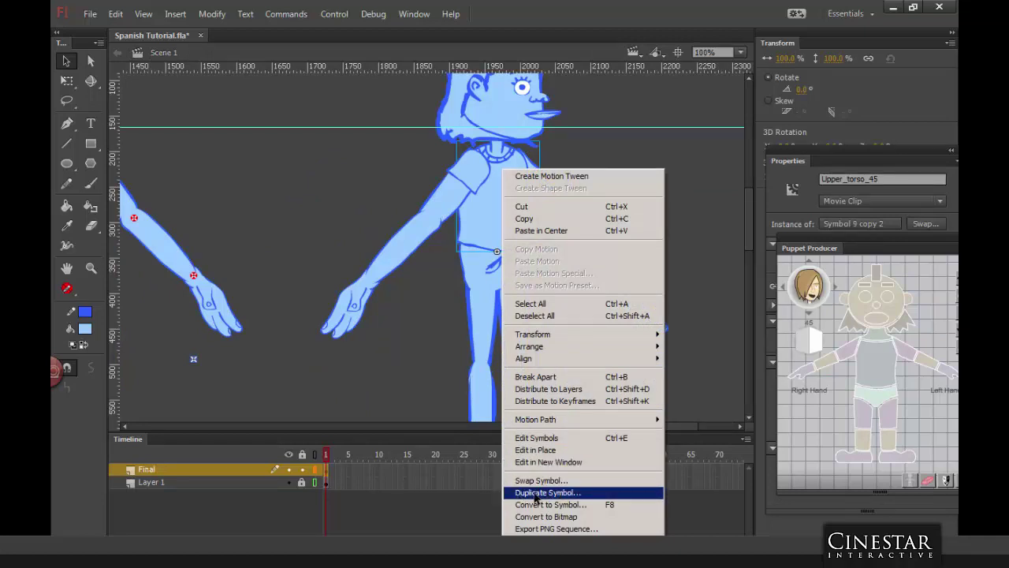
click(536, 495)
click(622, 278)
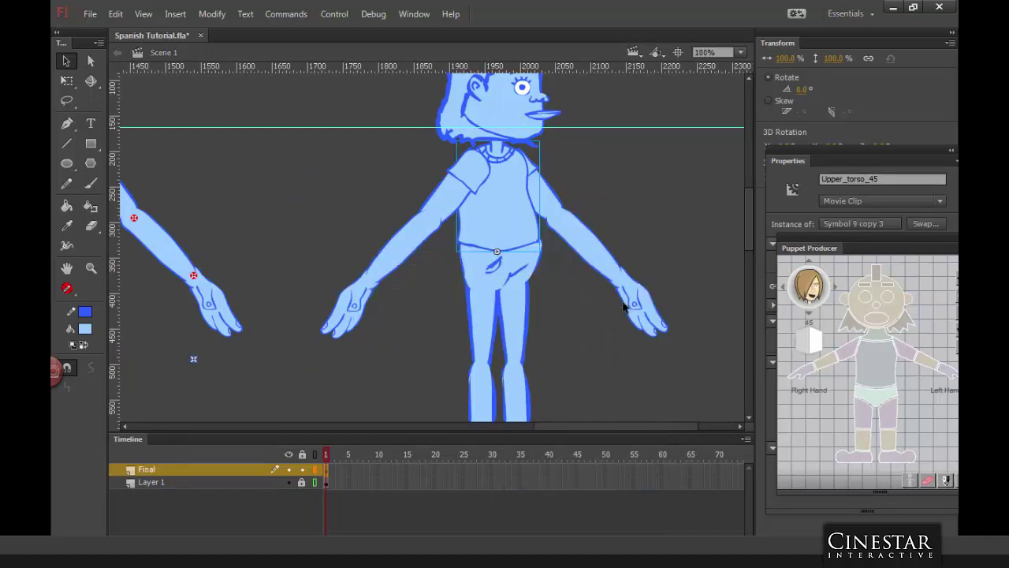
double_click(524, 213)
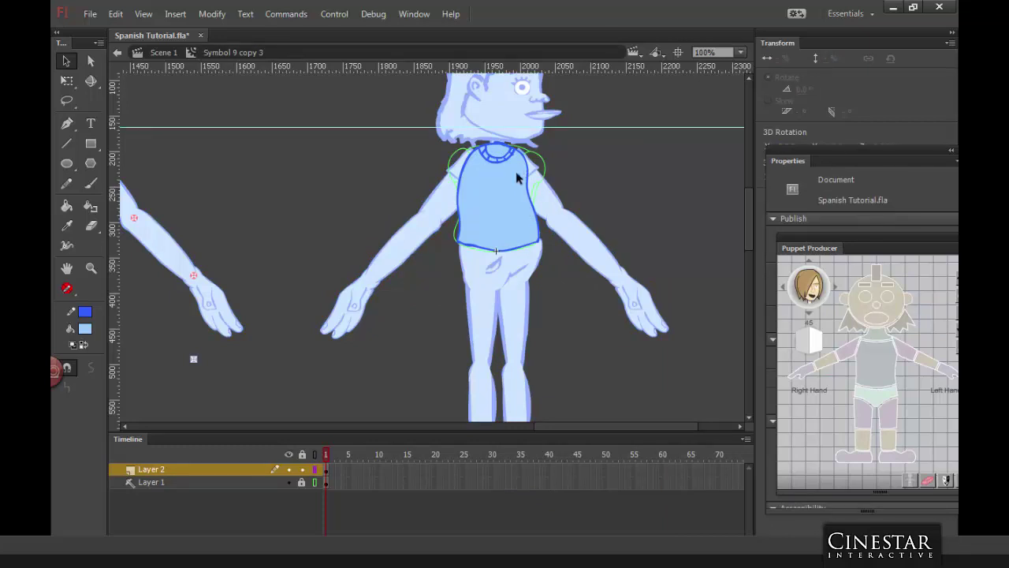
Step: Lock Layer 2 and, on a new layer above it, paint a dark blue side-view torso outline with a collar
click(301, 470)
click(117, 526)
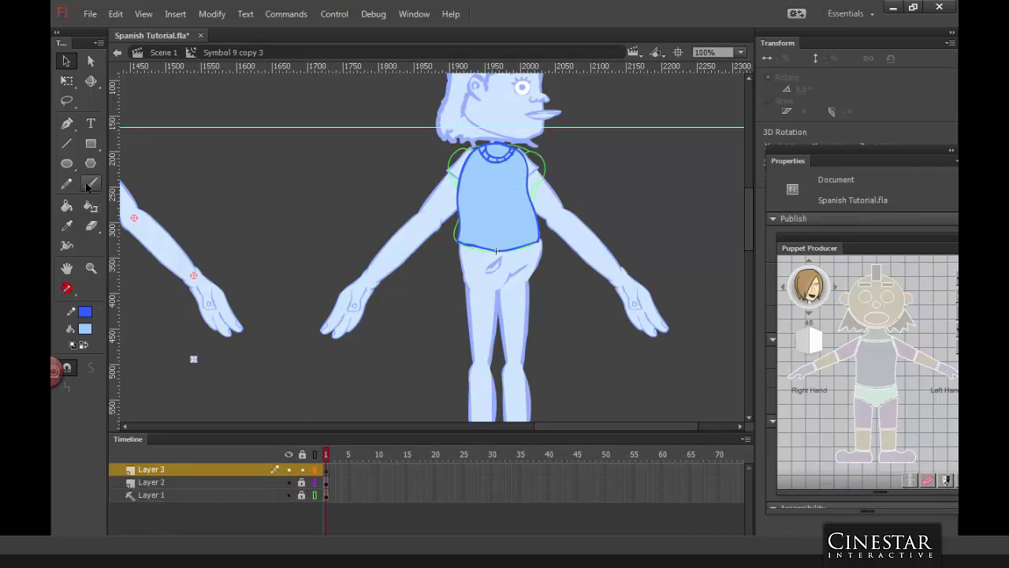
click(91, 183)
click(85, 345)
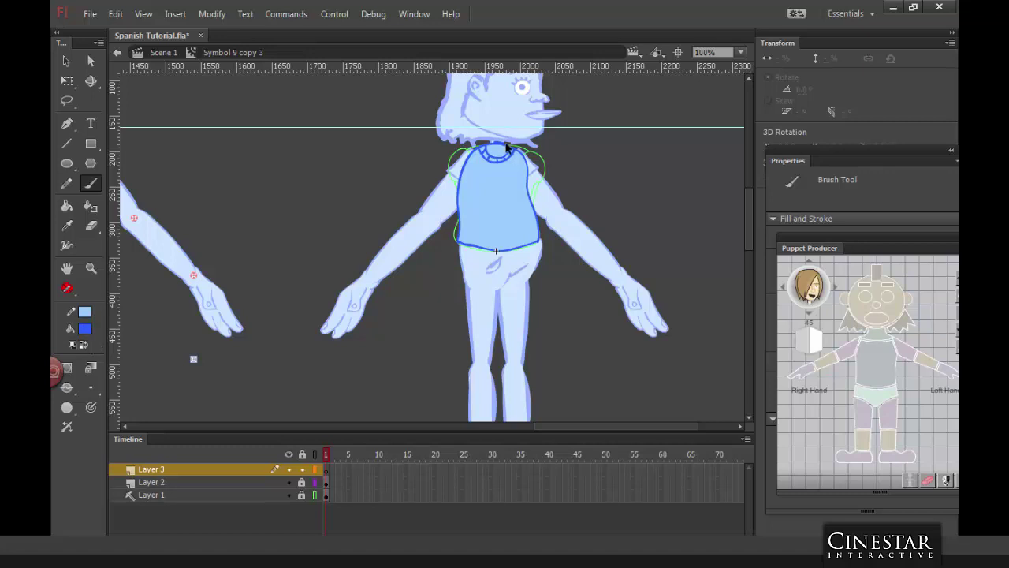
mouse_move(503, 147)
mouse_down()
mouse_move(466, 172)
mouse_move(456, 239)
mouse_move(467, 248)
mouse_move(541, 242)
mouse_move(543, 216)
mouse_move(516, 152)
mouse_move(500, 144)
mouse_move(489, 162)
mouse_move(481, 148)
mouse_move(495, 158)
mouse_move(515, 149)
mouse_move(490, 160)
mouse_move(481, 149)
mouse_move(500, 160)
mouse_move(515, 151)
mouse_move(486, 162)
mouse_up()
key(k)
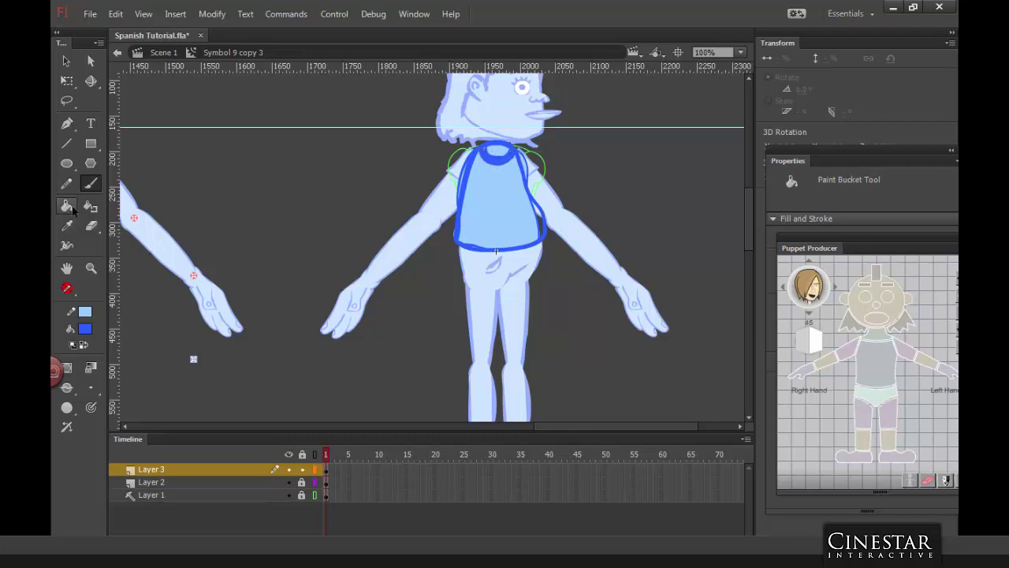
click(501, 154)
click(505, 188)
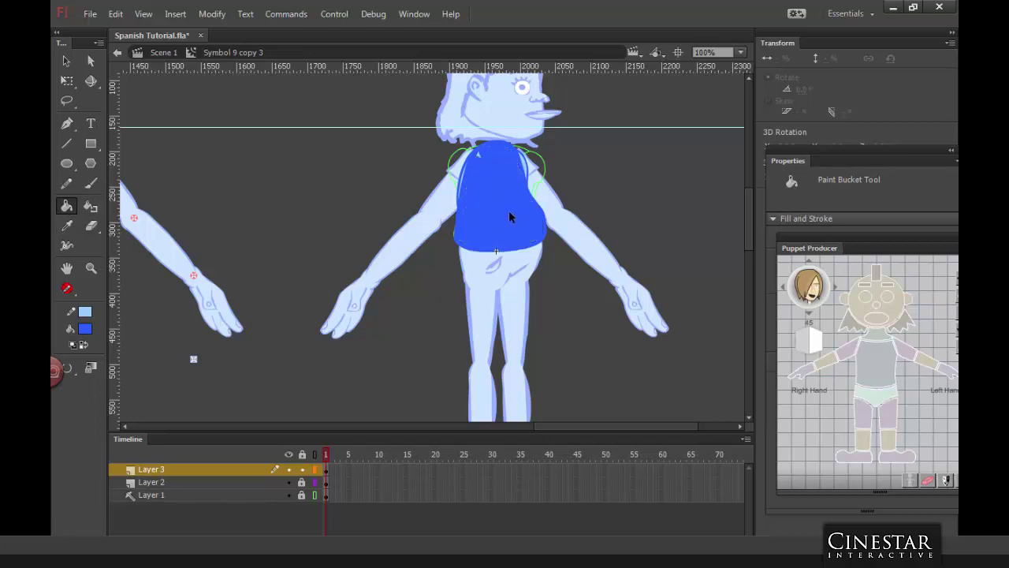
key(ctrl+z)
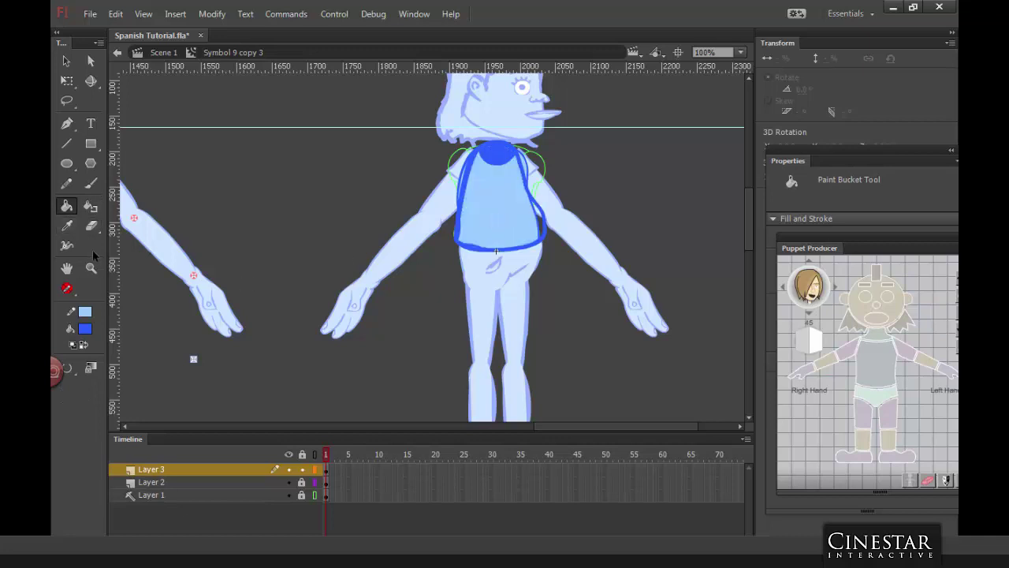
Step: Fill the neckline and shirt interior with light blue and dab light blue spots along the dark collar band
click(83, 345)
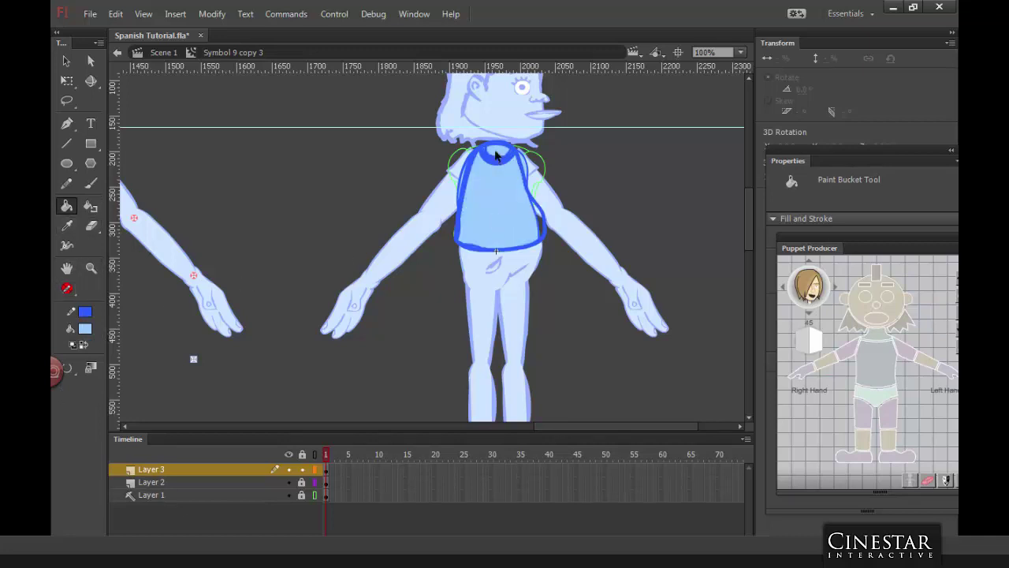
click(90, 184)
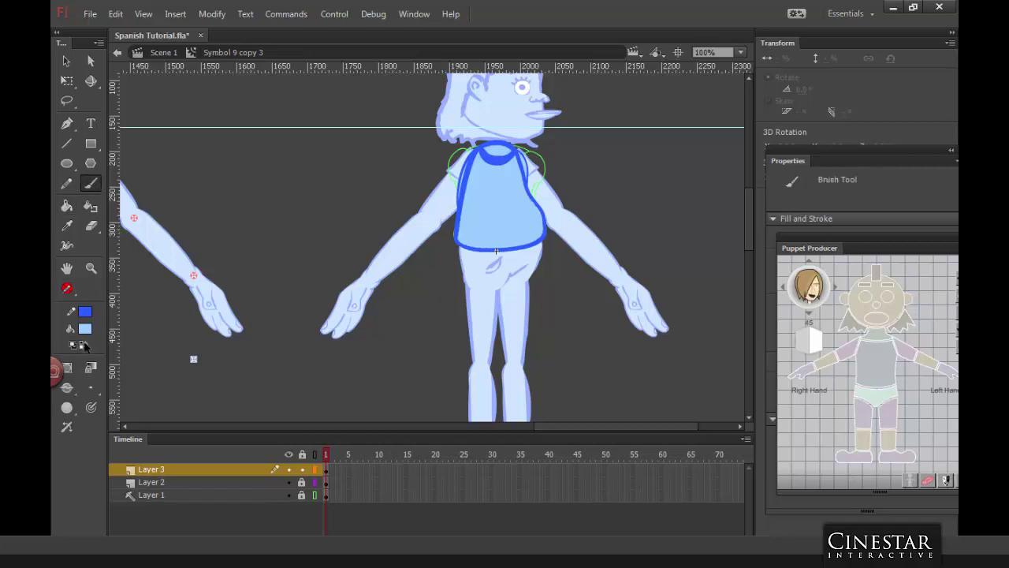
click(84, 344)
key(ctrl+equal)
scroll(485, 197, up, 3)
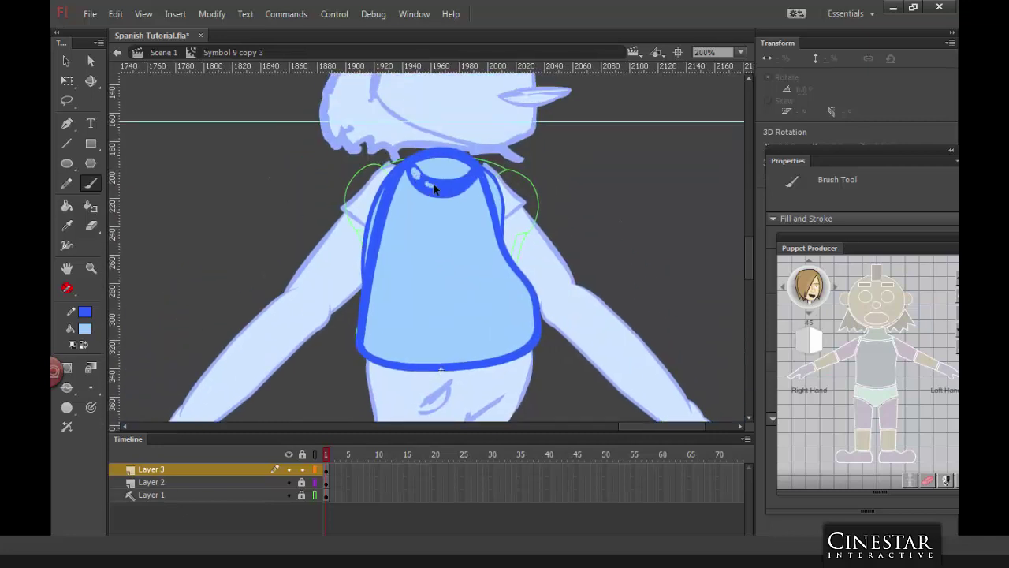
click(430, 187)
click(439, 188)
click(452, 187)
Step: Delete Layer 2 with the old torso drawing and return to Scene 1
click(66, 61)
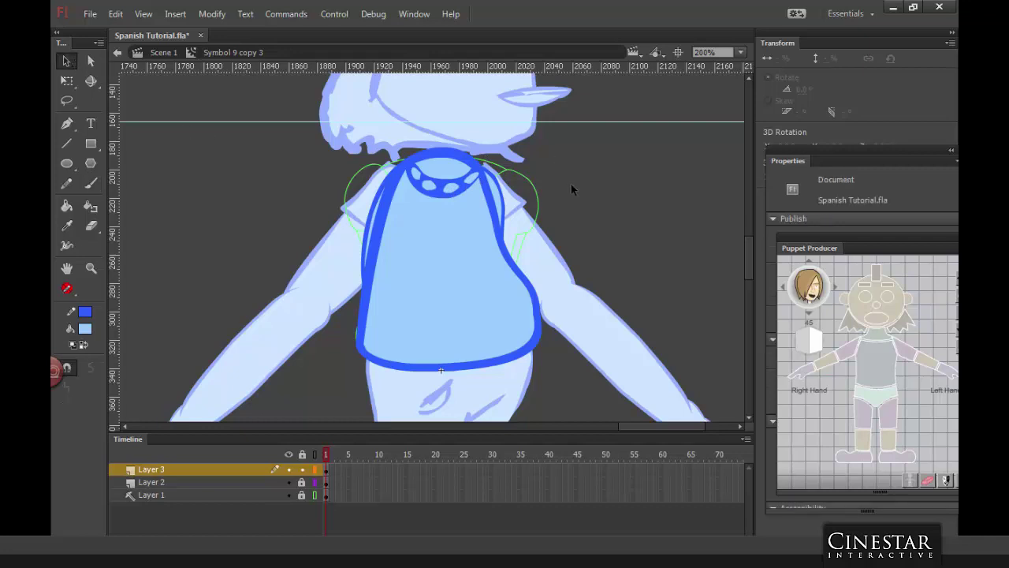
double_click(571, 190)
double_click(486, 234)
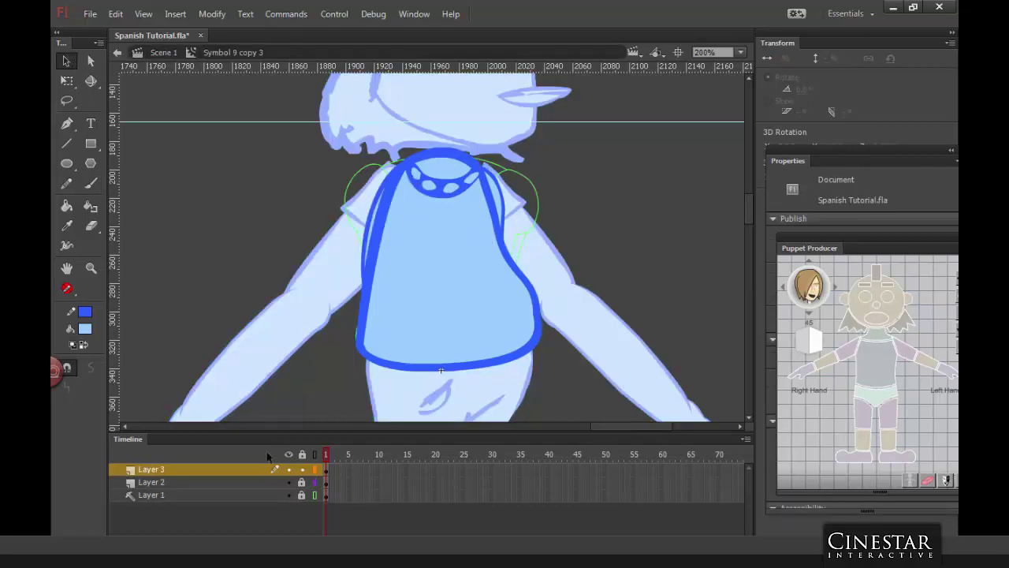
click(244, 481)
key(Delete)
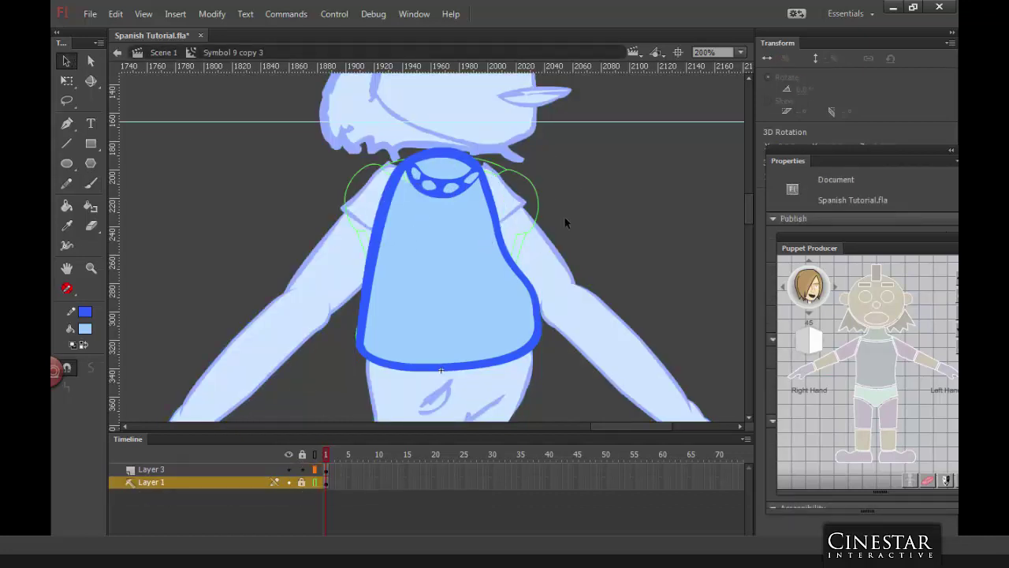
double_click(599, 190)
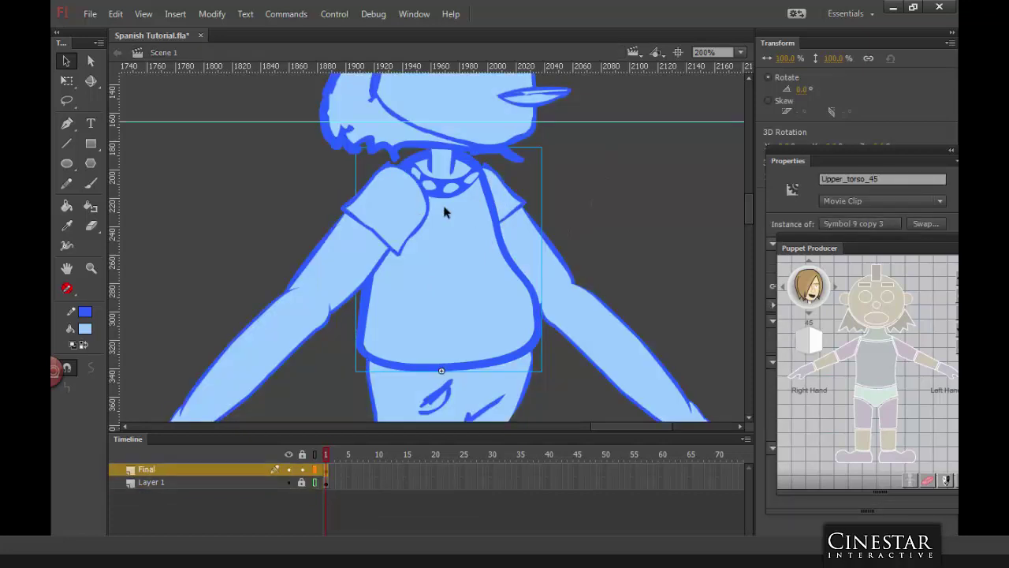
Step: Combine the upper arm, forearm and hand of each arm of the side-view figure into a separate group
key(ctrl+1)
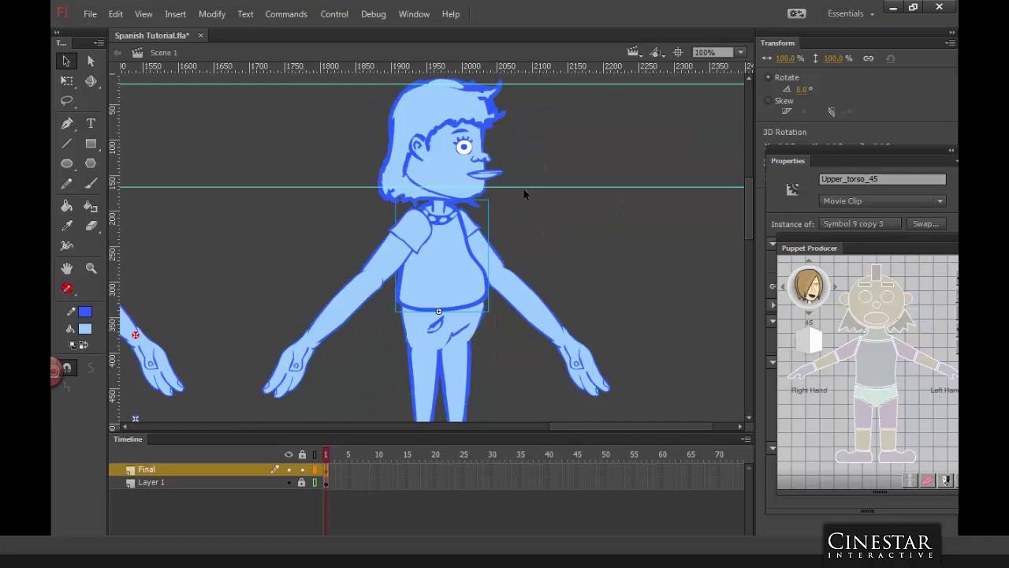
click(411, 238)
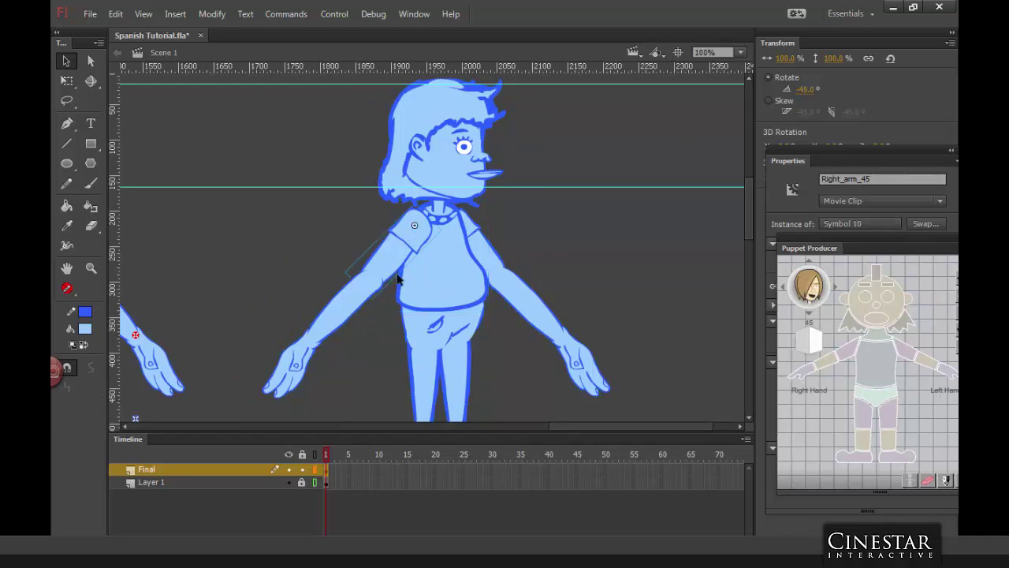
shift+click(348, 300)
shift+click(296, 372)
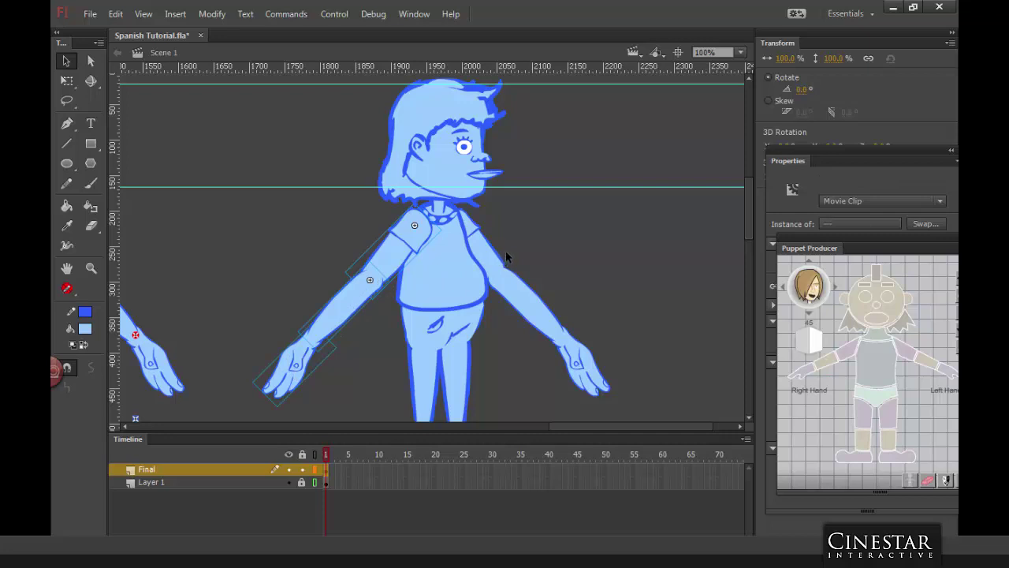
key(ctrl+g)
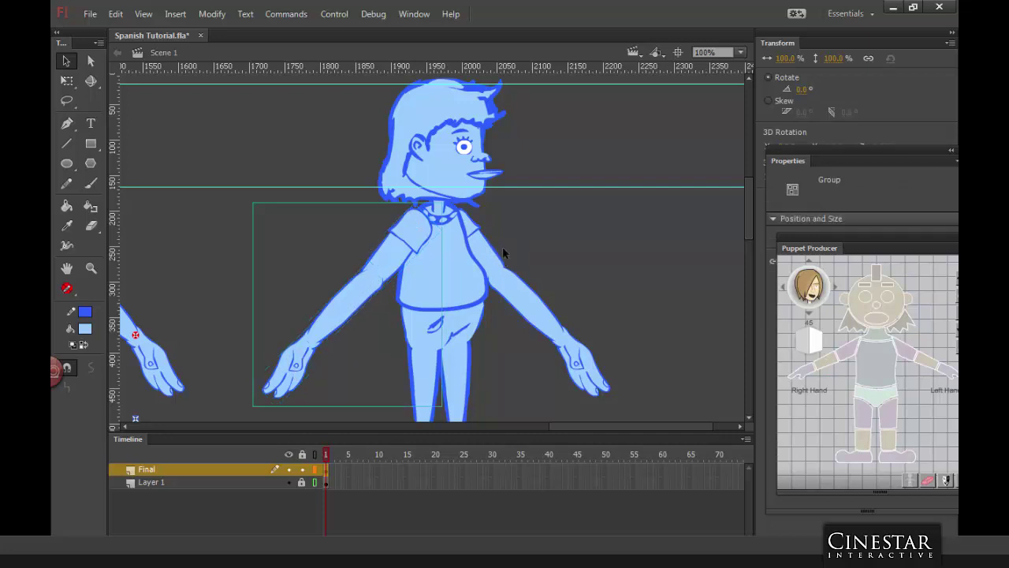
click(503, 247)
shift+click(579, 361)
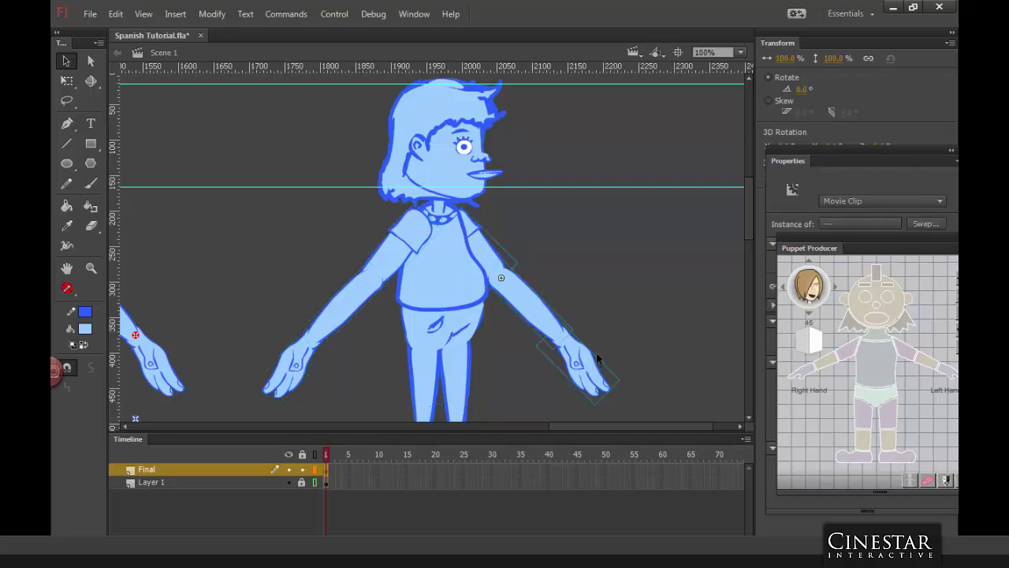
key(ctrl+g)
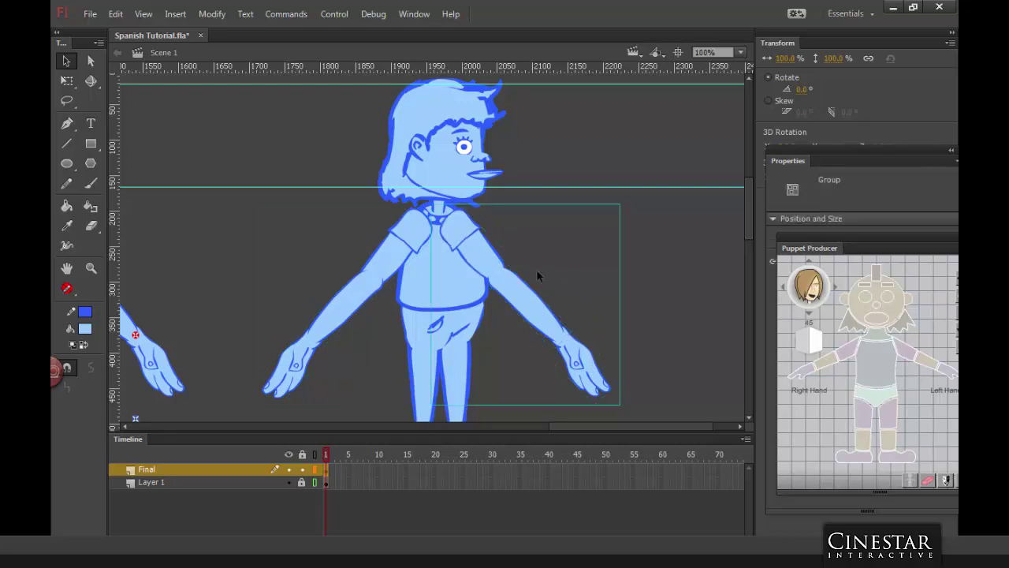
Step: Move the right arm group forward across the torso so its shoulder overlaps the other arm's shoulder
click(420, 235)
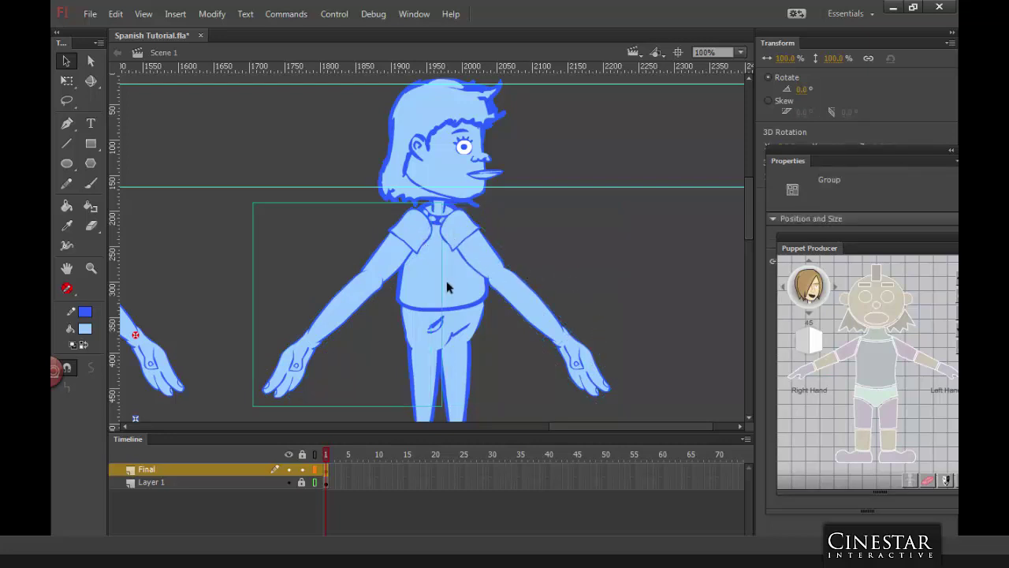
drag(418, 229, 461, 238)
click(458, 243)
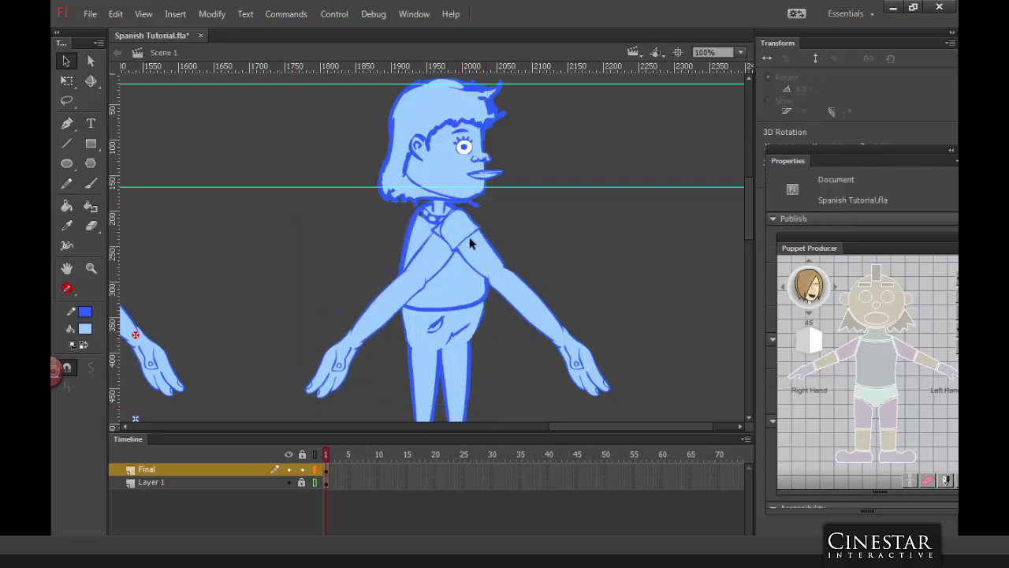
Step: Select both arm groups and shift them together back and slightly up so the shoulders sit centred below the neck
click(485, 256)
shift+click(424, 278)
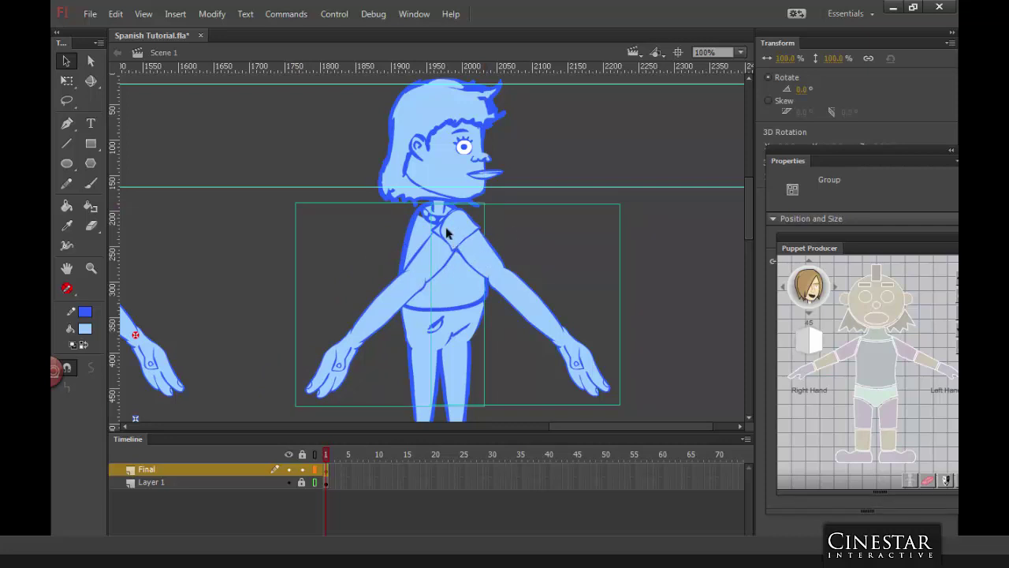
shift+click(417, 237)
shift+click(371, 325)
shift+click(417, 247)
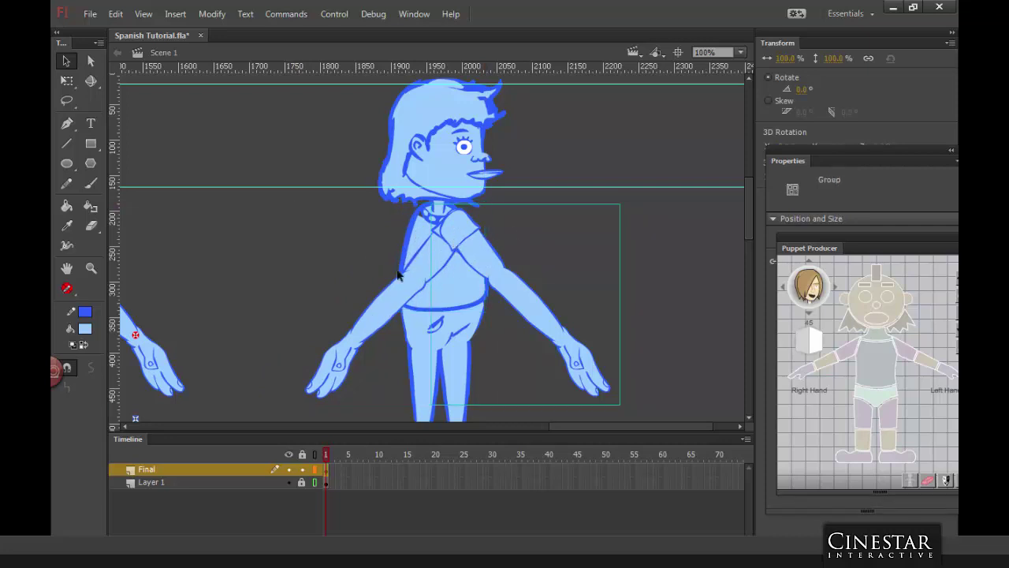
shift+click(372, 326)
drag(453, 228, 441, 229)
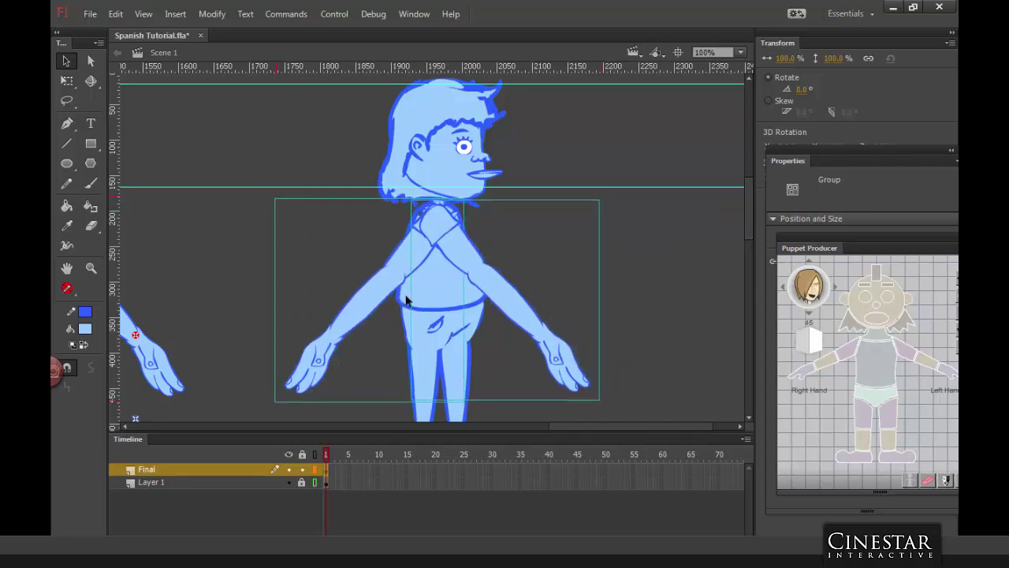
double_click(406, 296)
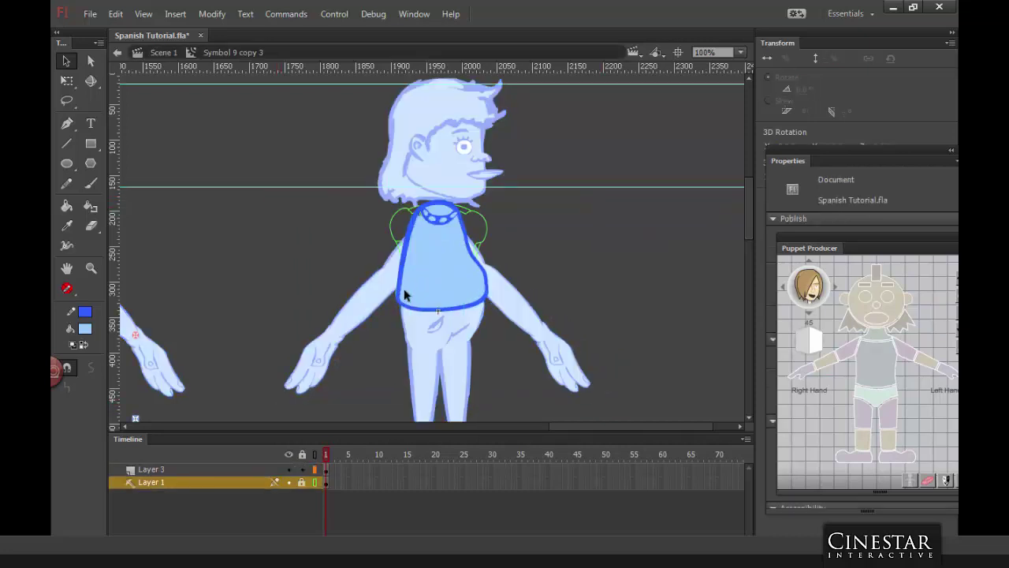
click(67, 205)
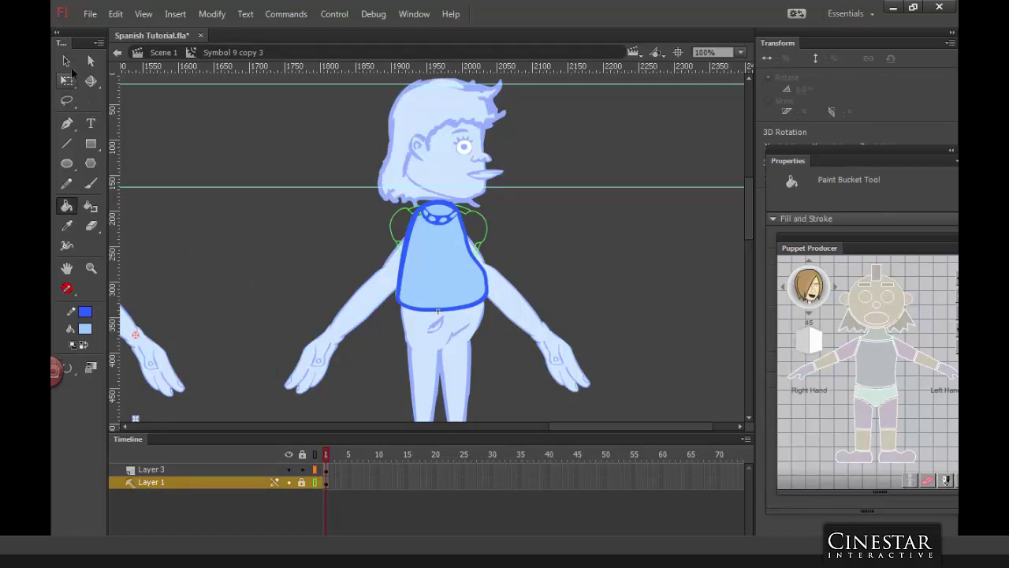
key(v)
click(427, 281)
click(191, 258)
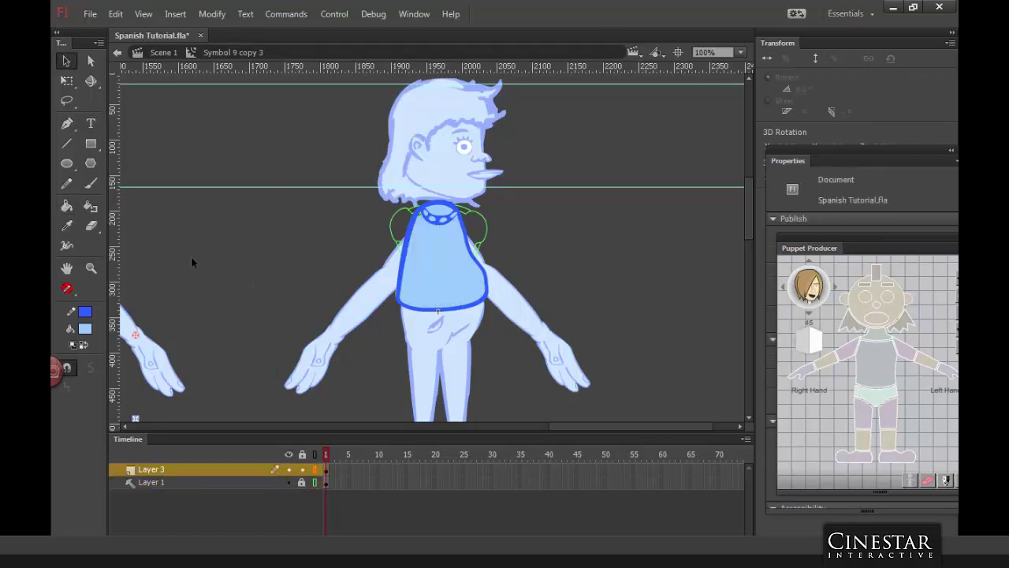
key(k)
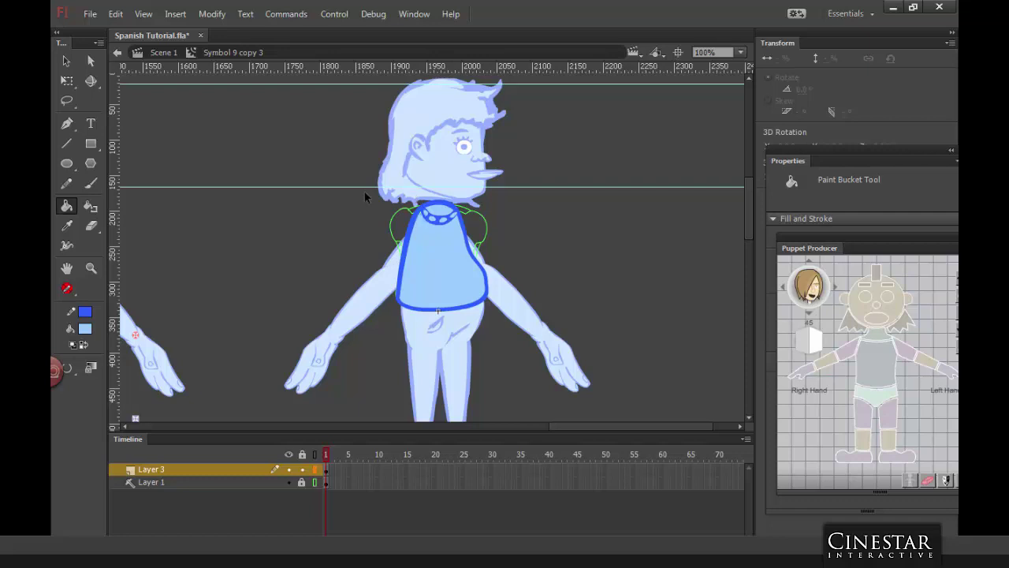
key(v)
double_click(543, 231)
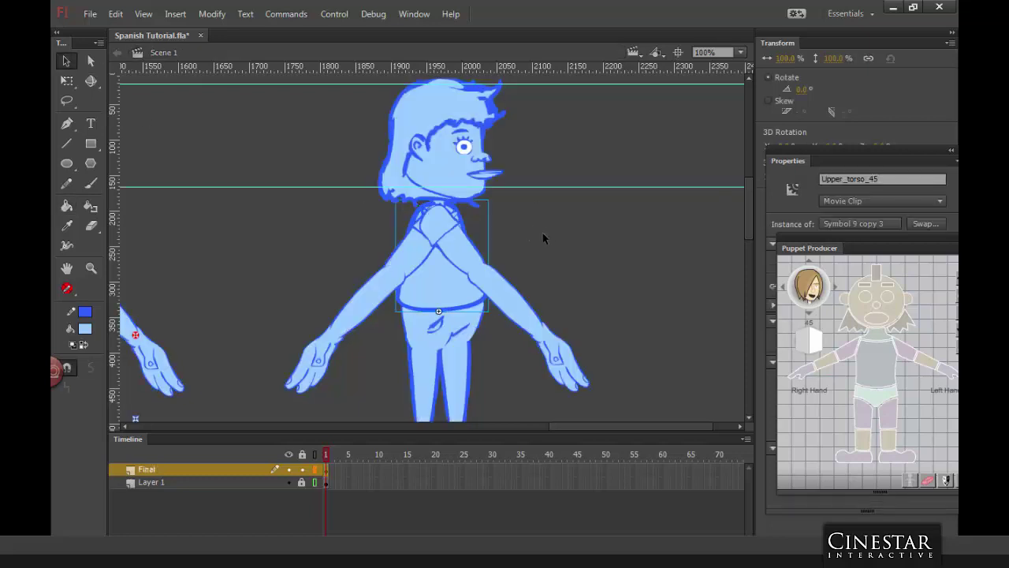
Step: Ungroup the side-view figure's left arm and send its parts behind the upper torso
click(464, 227)
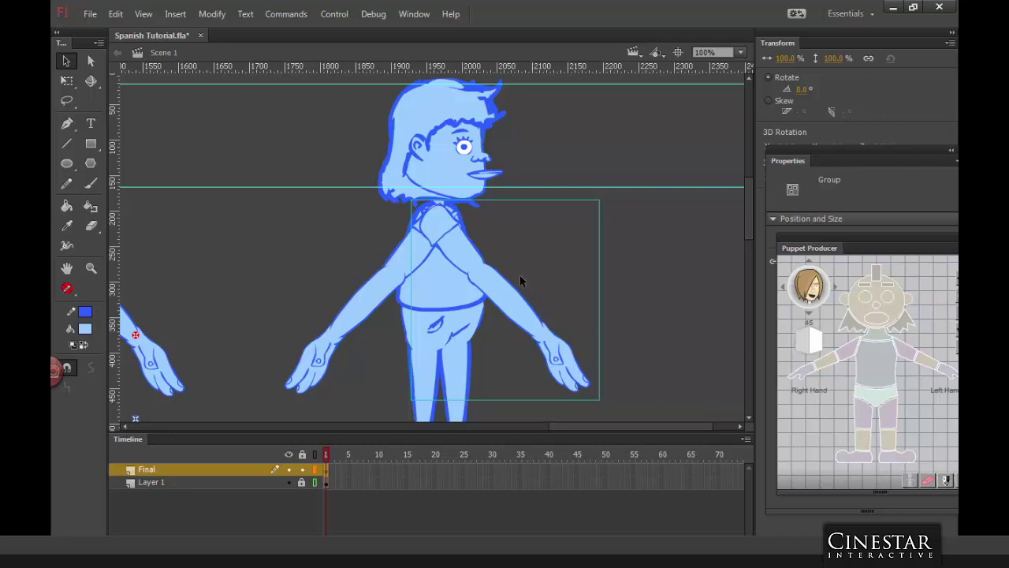
key(ctrl+shift+g)
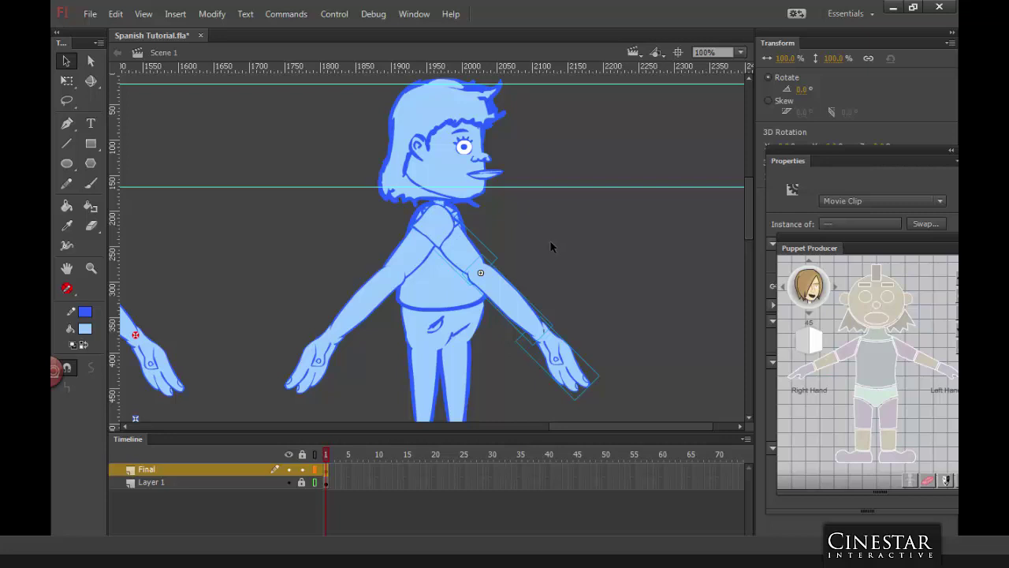
click(423, 225)
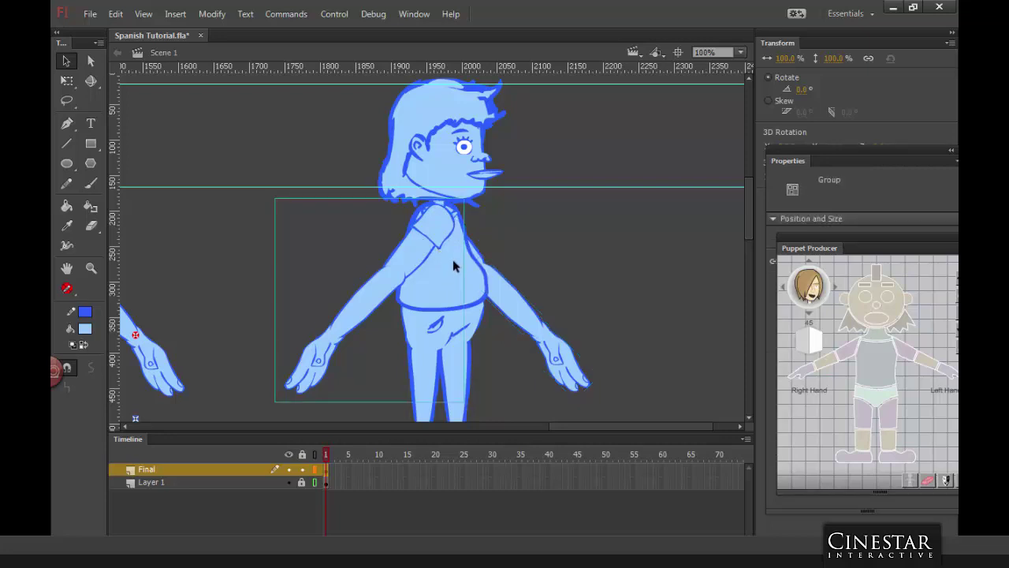
click(453, 260)
click(536, 232)
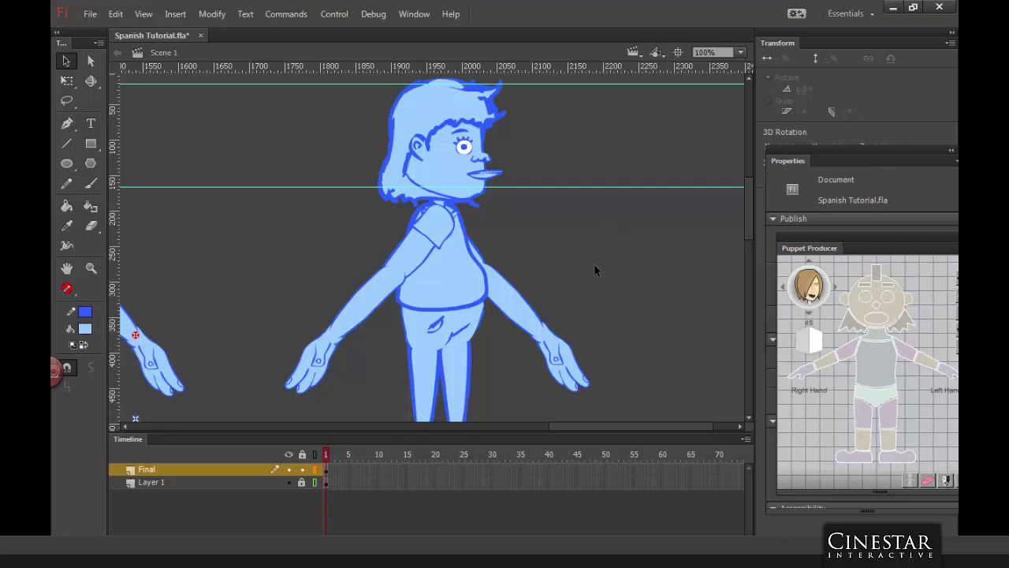
Step: Duplicate the symbol of the side-view figure's lower torso
scroll(594, 260, down, 3)
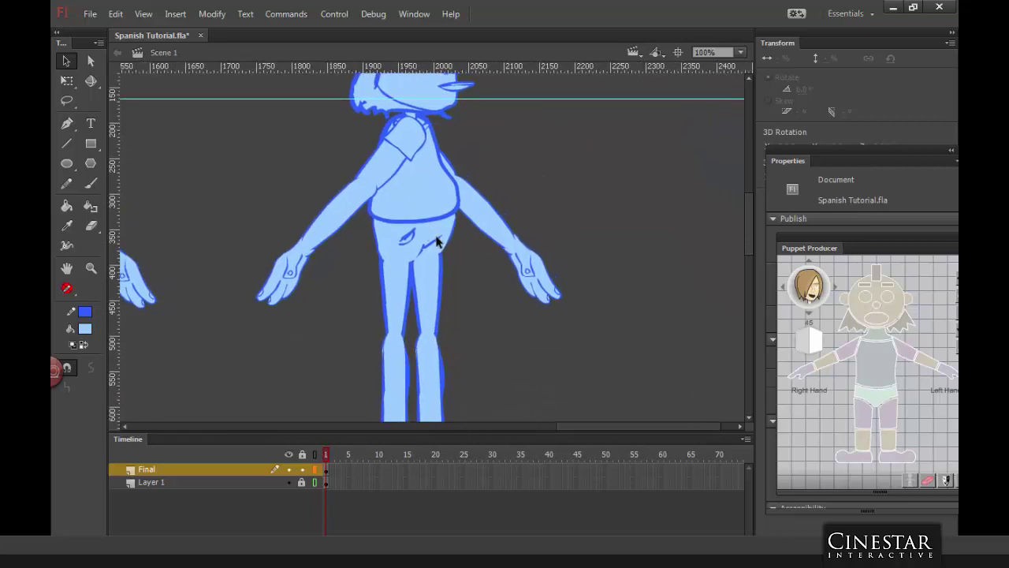
click(438, 243)
right_click(439, 243)
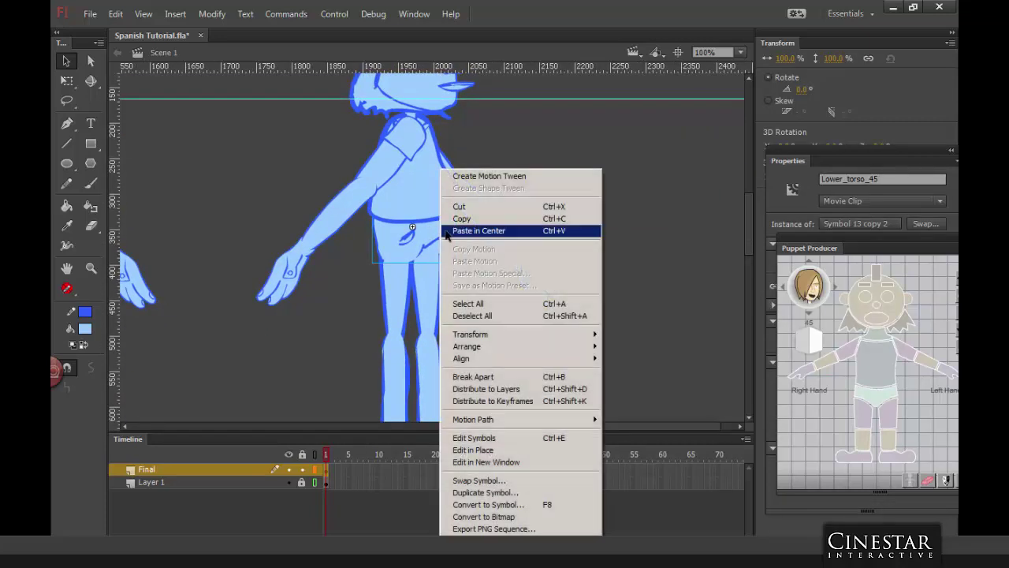
click(476, 493)
click(623, 277)
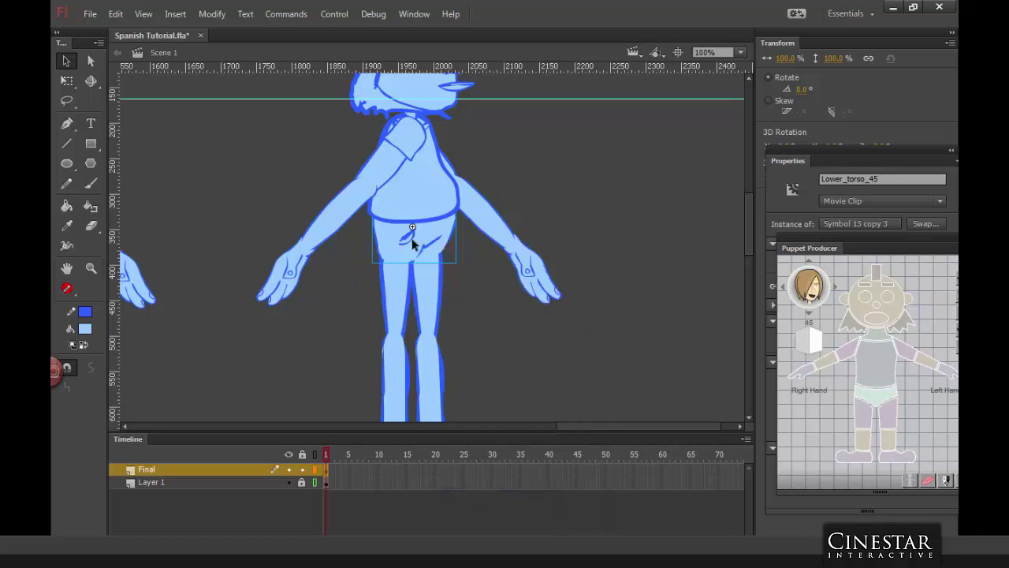
Step: Inside the duplicated lower torso symbol, make Layer 2 a locked, outlined guide and add a new layer above it for brushing in dark blue
double_click(418, 249)
right_click(218, 471)
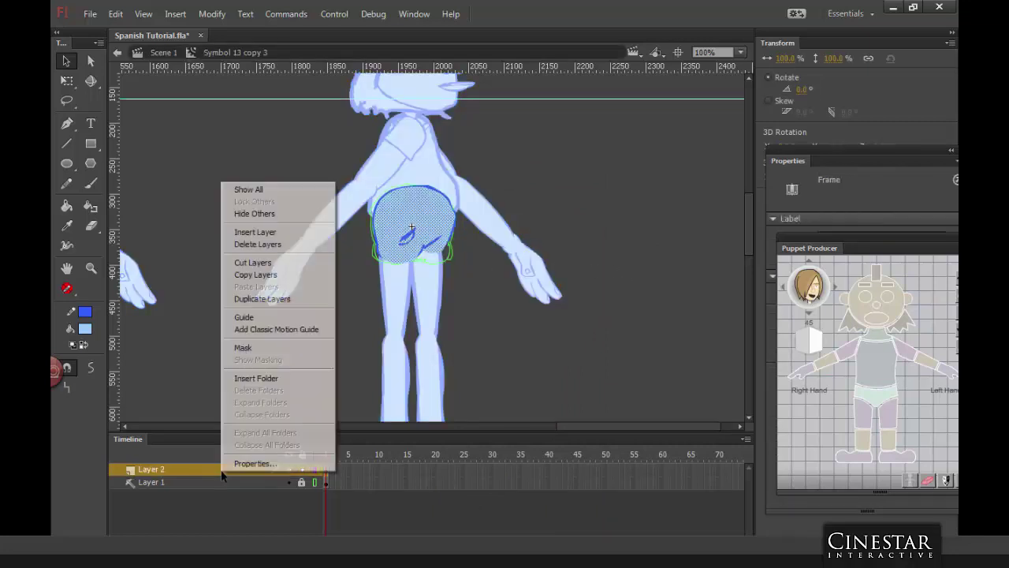
click(246, 318)
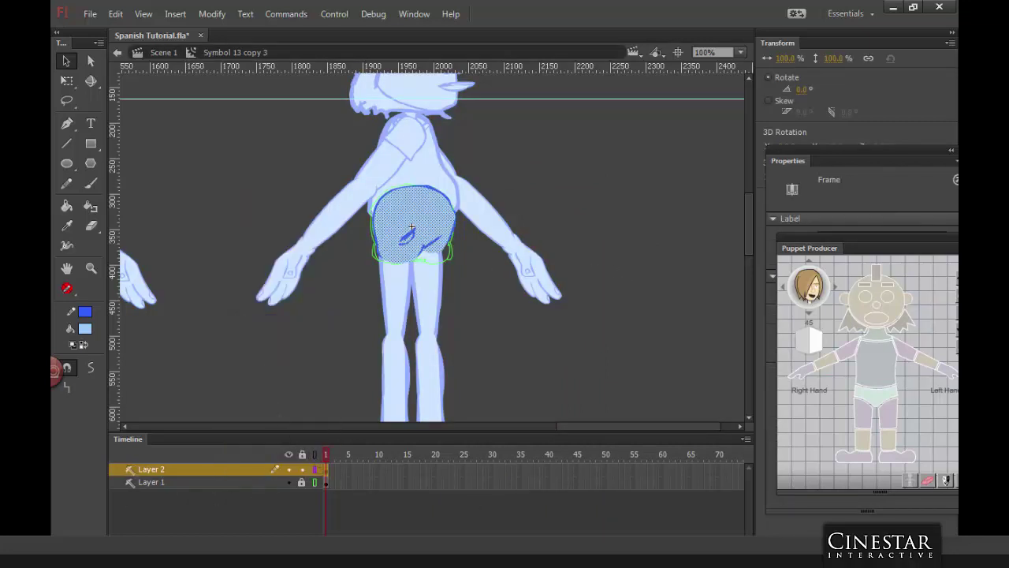
click(117, 526)
click(90, 183)
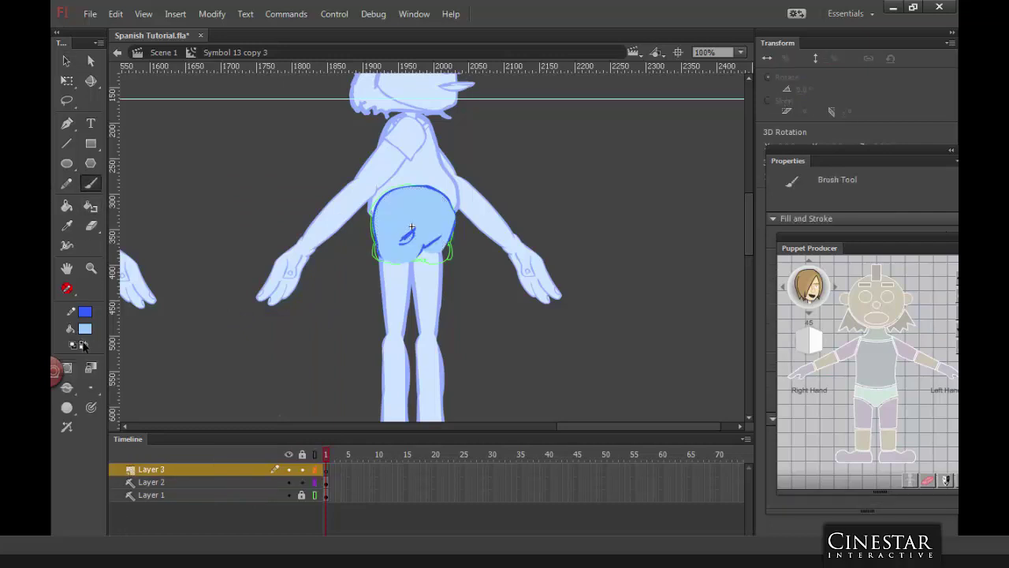
click(83, 345)
click(315, 482)
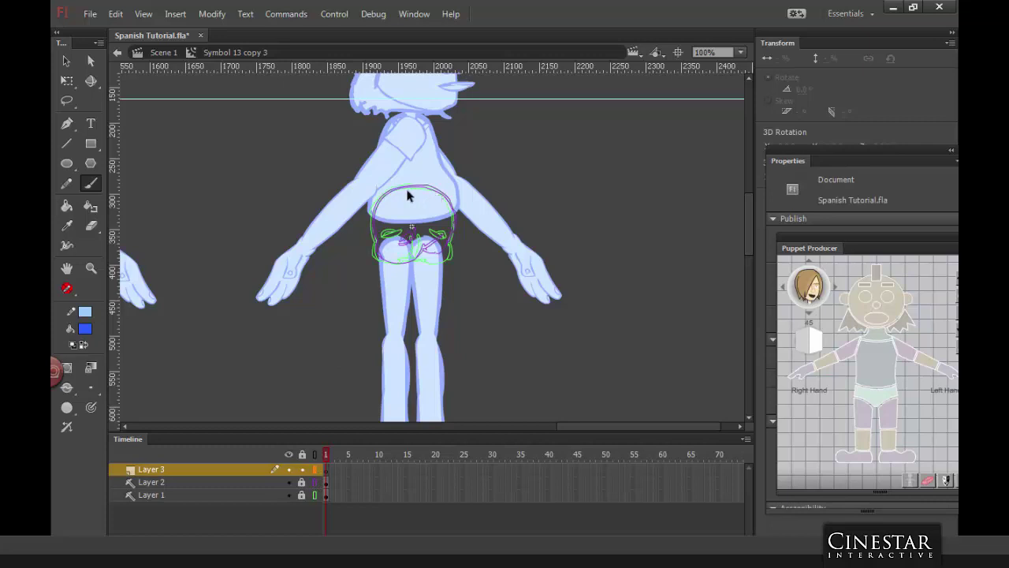
Step: Brush a rounded side-view hip outline in dark blue on Layer 3, close its lower edge with light blue and fill it light blue
mouse_move(377, 200)
mouse_down()
mouse_move(364, 236)
mouse_move(379, 263)
mouse_move(414, 266)
mouse_up()
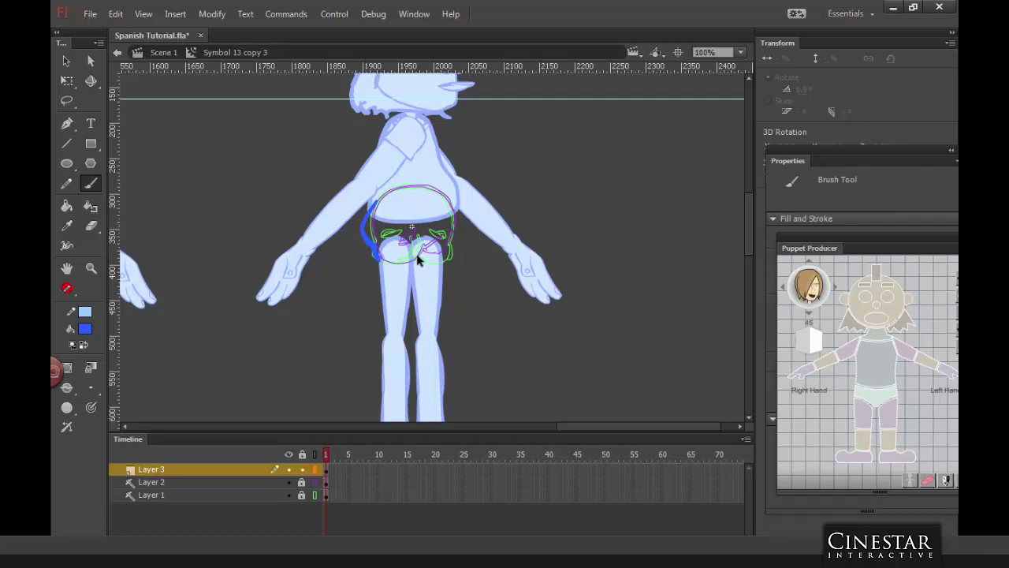
mouse_move(418, 259)
mouse_down()
mouse_move(453, 230)
mouse_move(440, 196)
mouse_move(420, 186)
mouse_move(375, 214)
mouse_up()
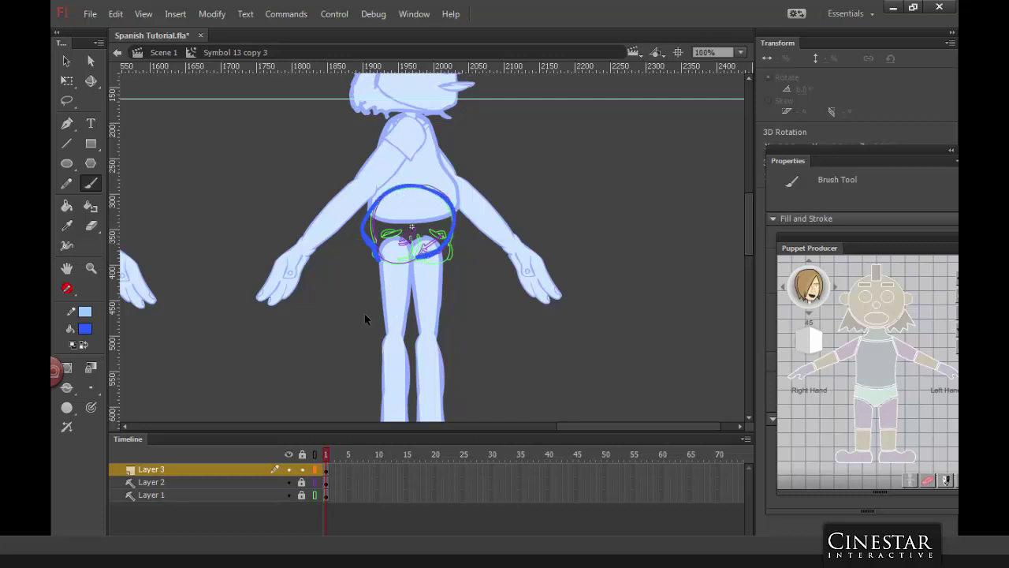
click(84, 344)
drag(387, 263, 417, 260)
key(k)
click(422, 226)
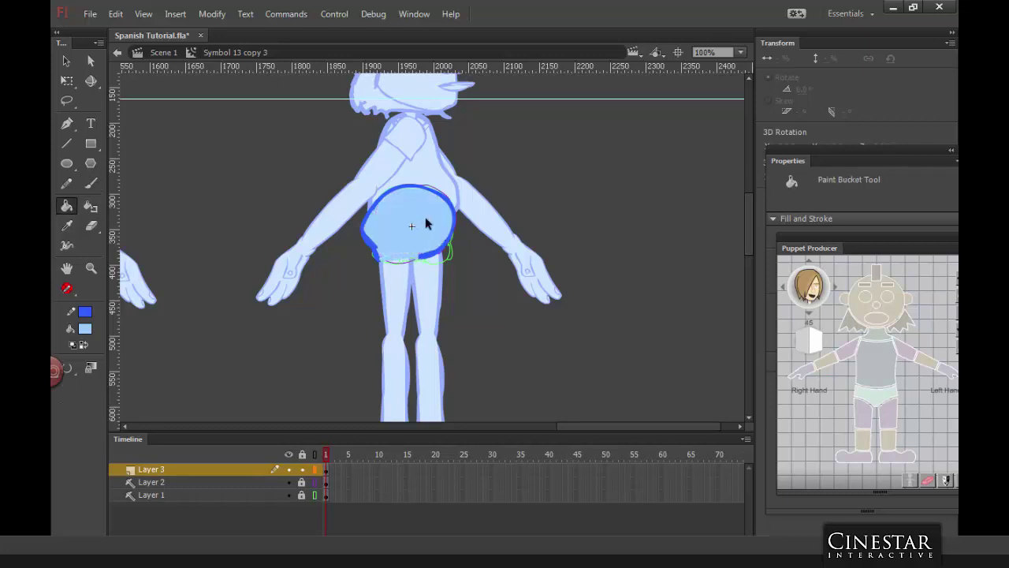
Step: Brush dark blue pocket details at the front and back of the hips, and return to Scene 1
click(91, 183)
click(91, 344)
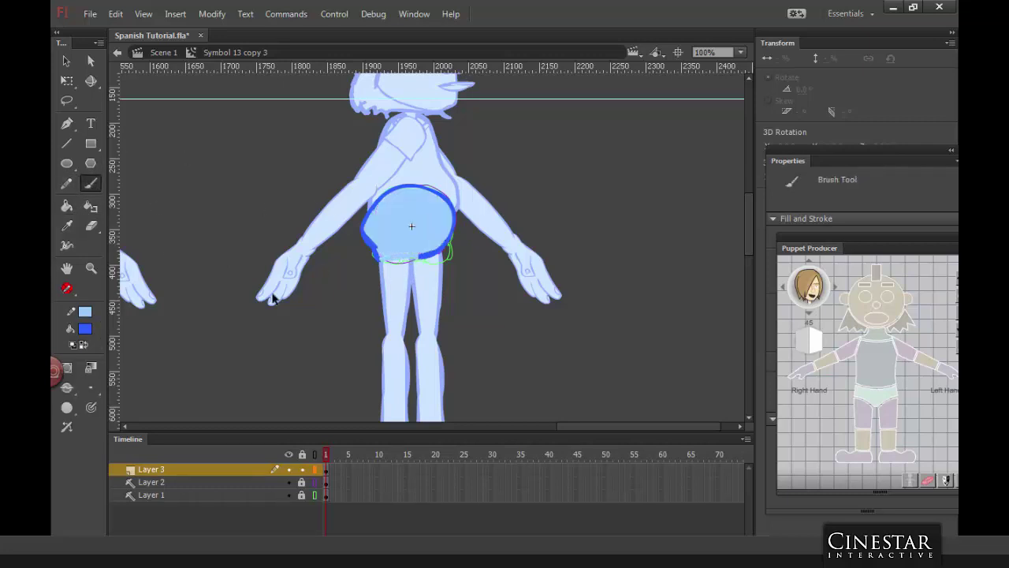
drag(424, 231, 440, 229)
drag(368, 229, 378, 237)
click(81, 344)
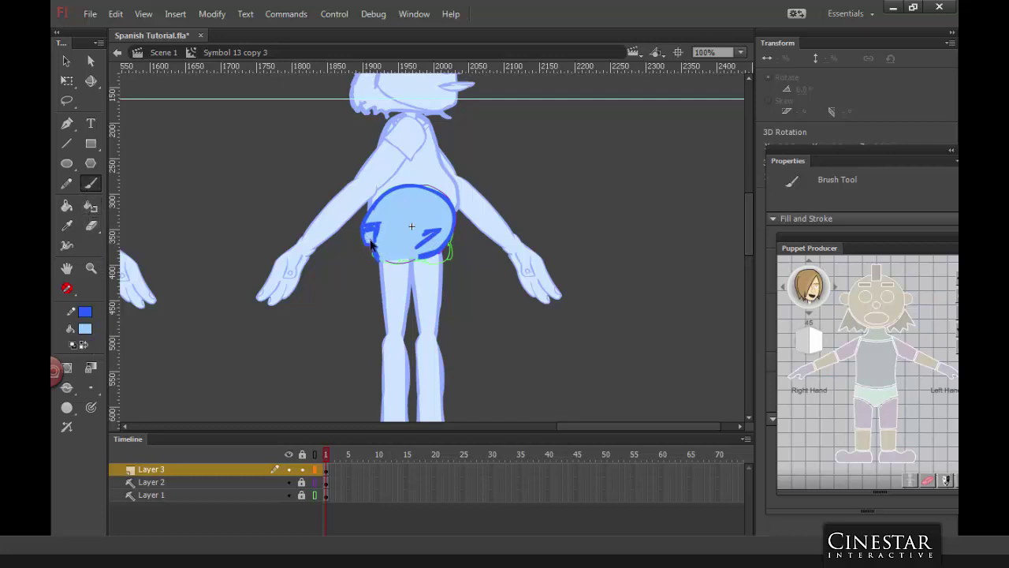
click(66, 60)
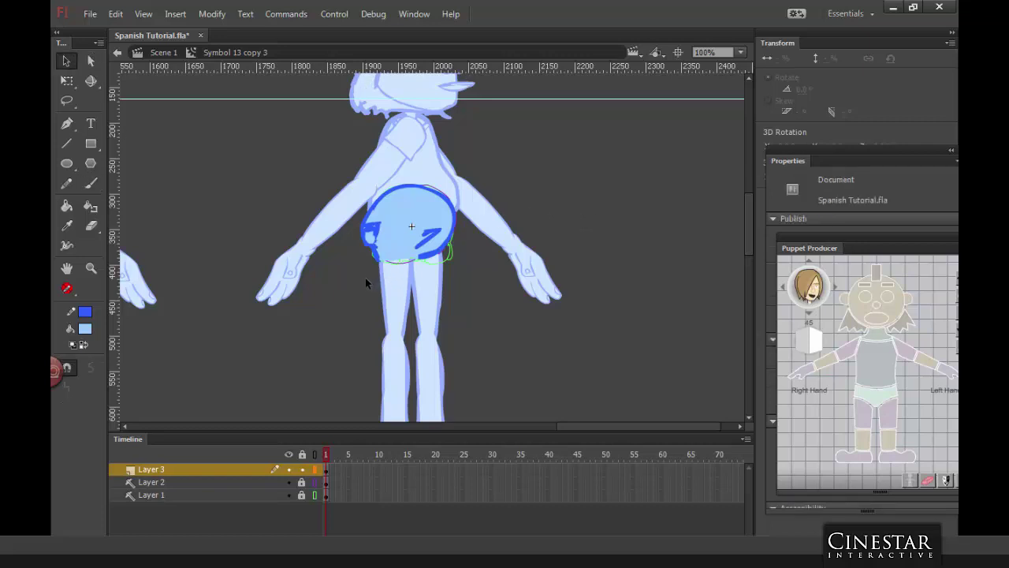
drag(368, 281, 440, 260)
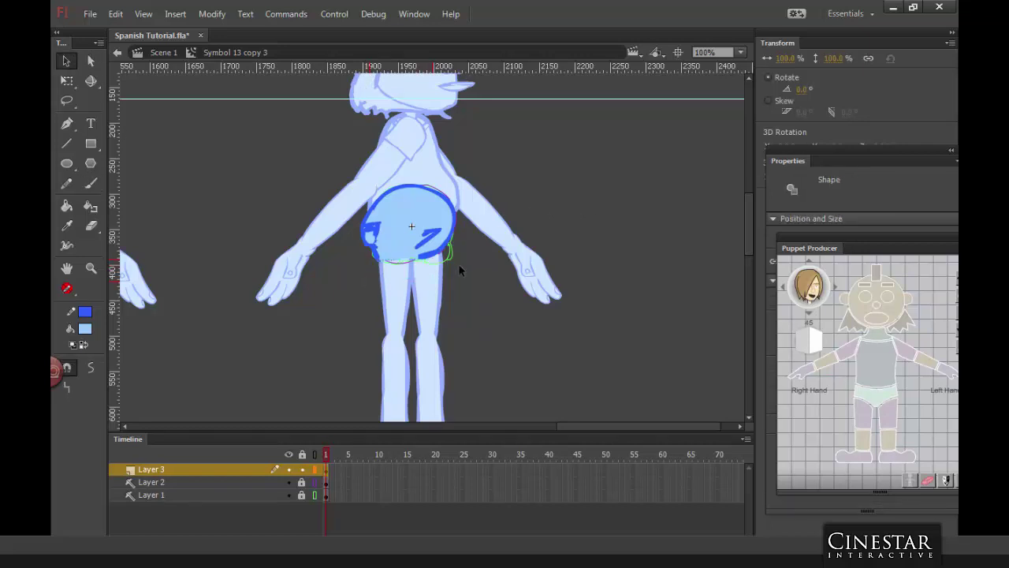
click(460, 270)
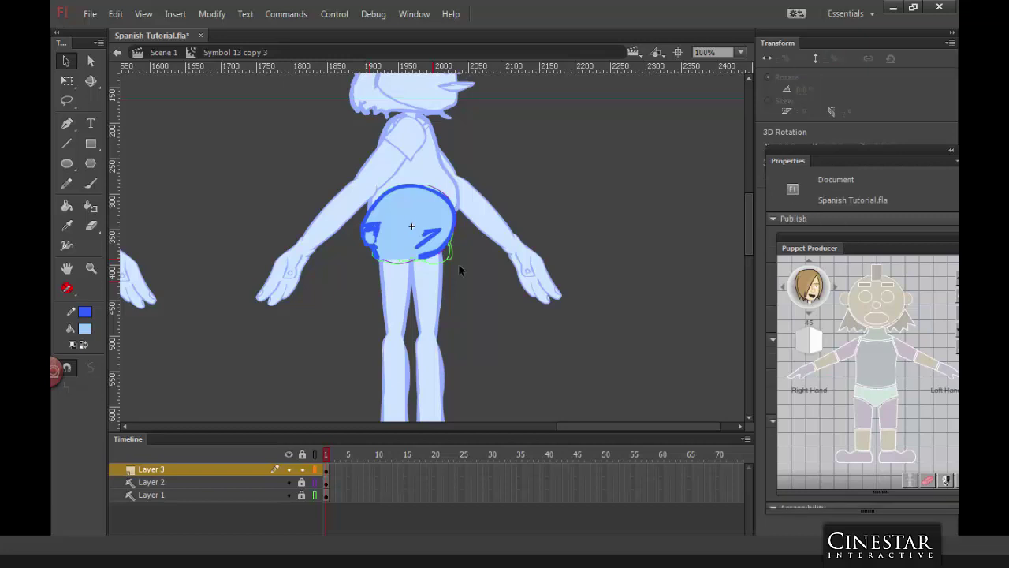
double_click(609, 219)
click(615, 230)
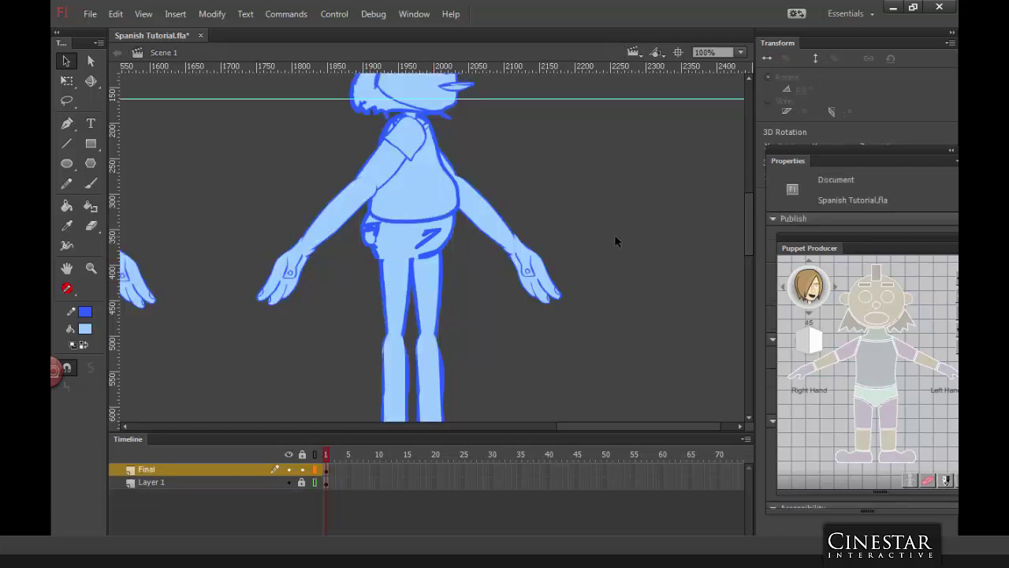
Step: Select the right thigh, shin and foot of the side-view figure and bring the whole leg in front of the hips
click(403, 284)
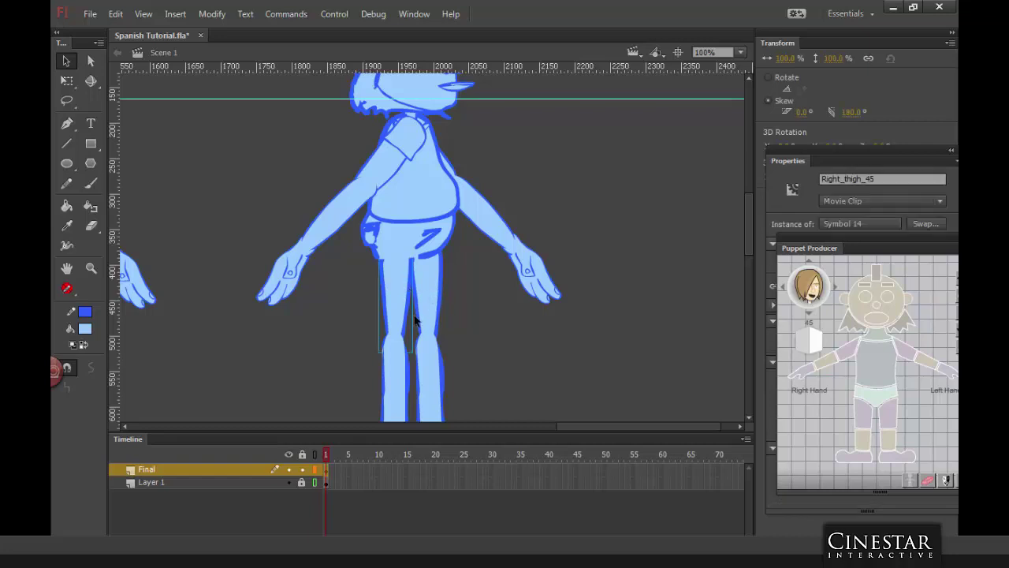
key(ctrl+minus)
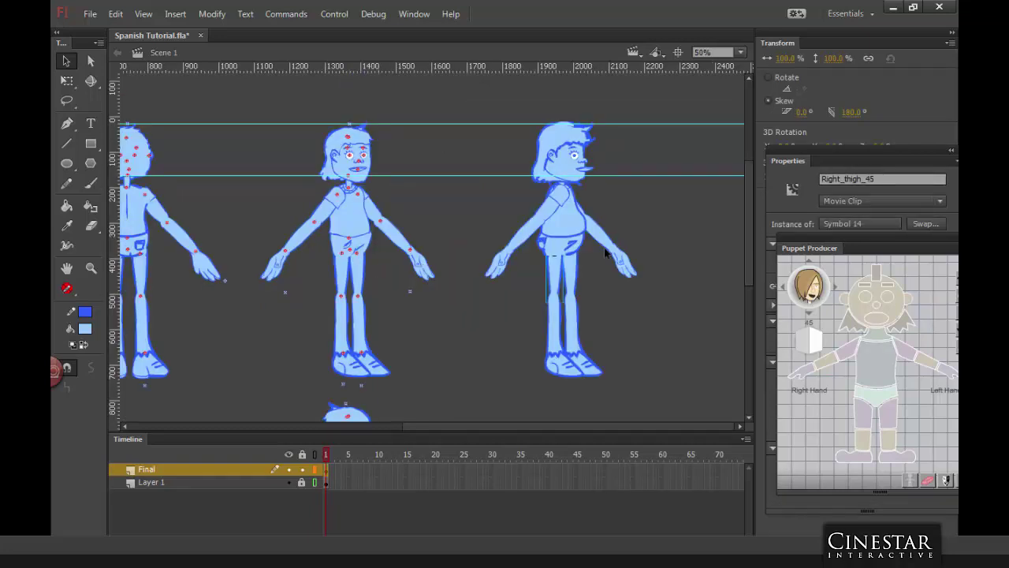
shift+click(560, 324)
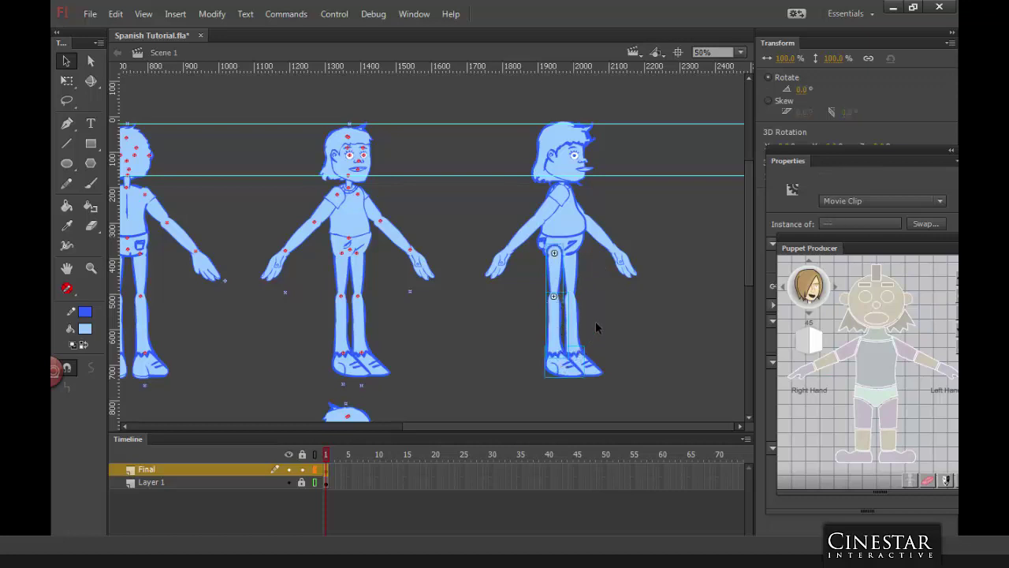
click(616, 306)
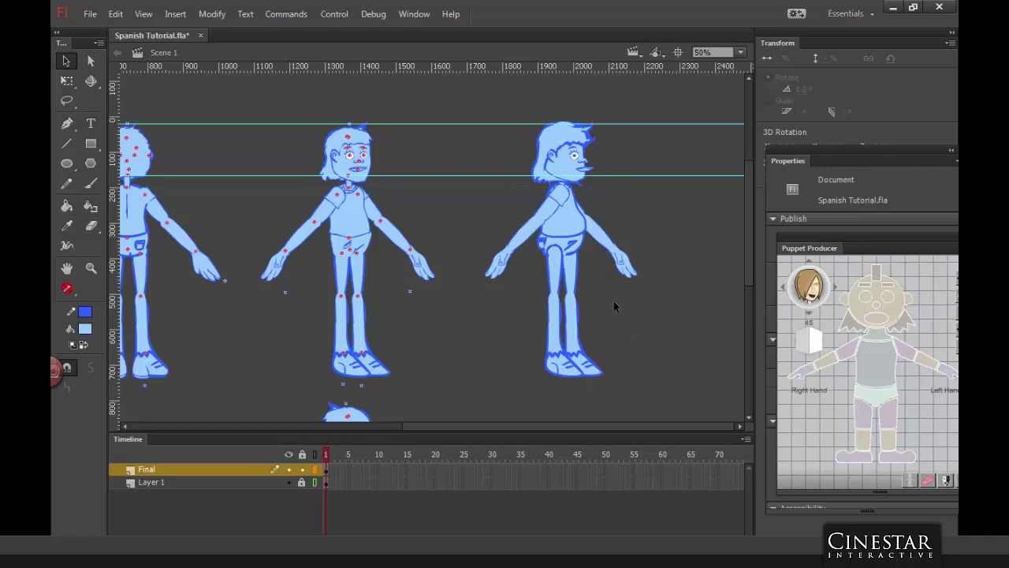
Step: Select the side-view figure's whole right leg and send it back behind the lower torso
key(ctrl+minus)
key(ctrl+equal)
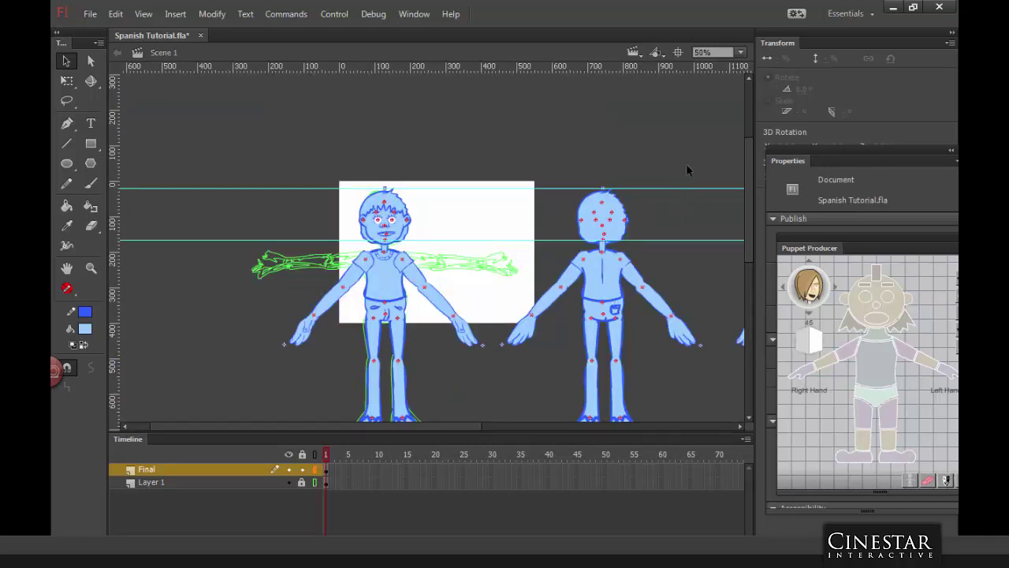
scroll(677, 253, down, 2)
scroll(678, 253, right, 10)
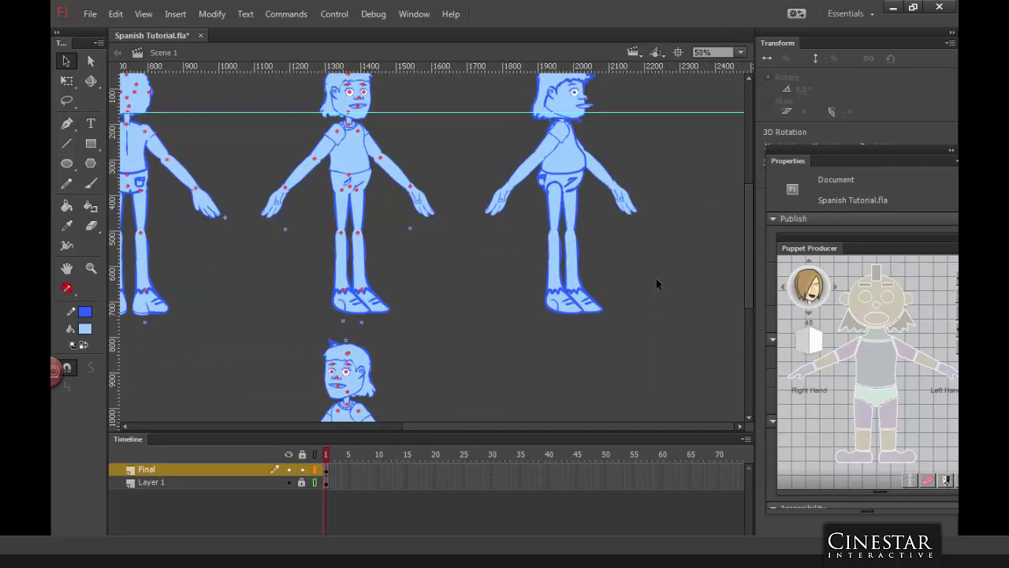
click(555, 314)
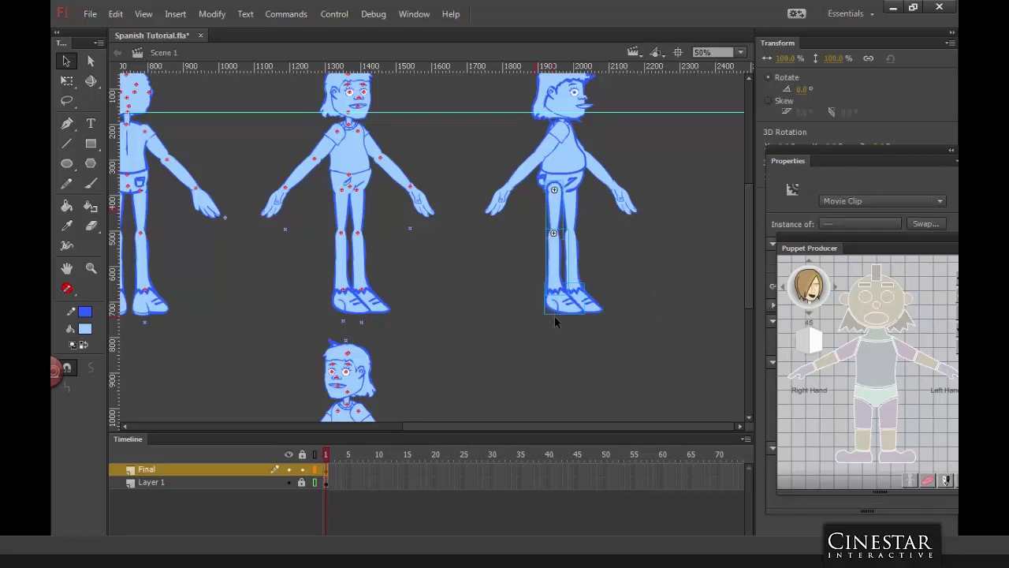
click(657, 209)
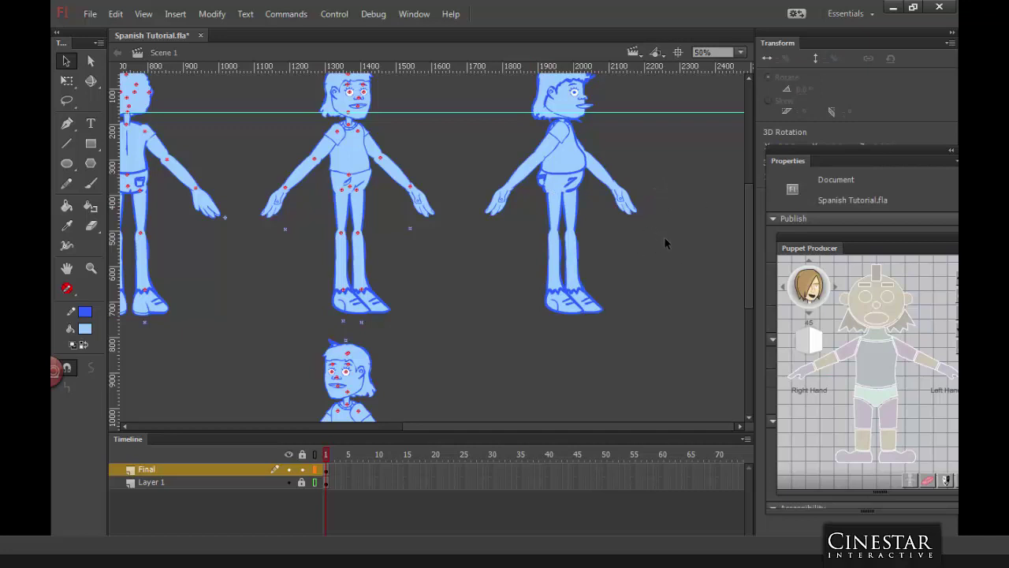
Step: Duplicate the side-view figure's left hand symbol as Symbol 12 copy 2
scroll(658, 201, up, 3)
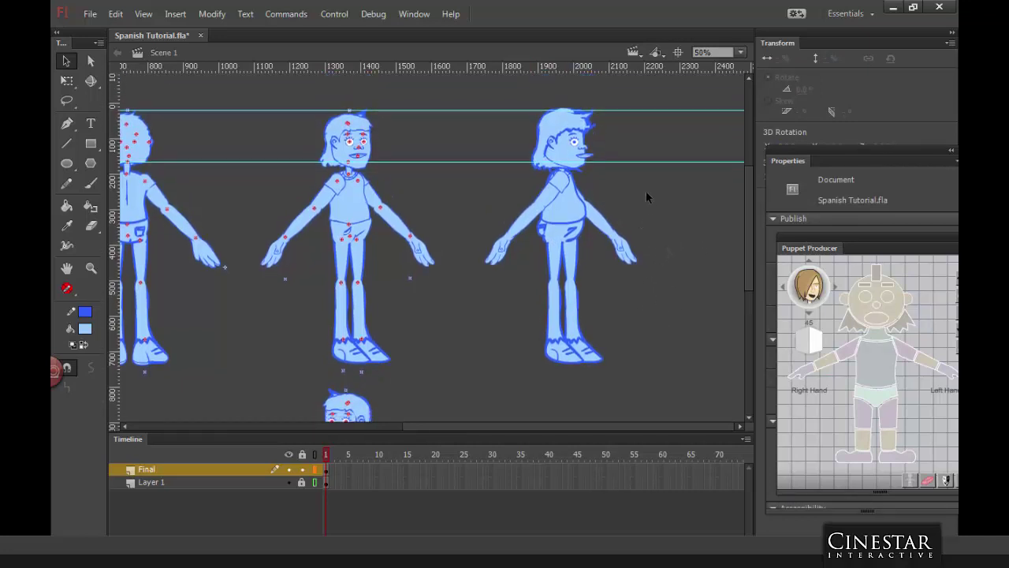
click(592, 189)
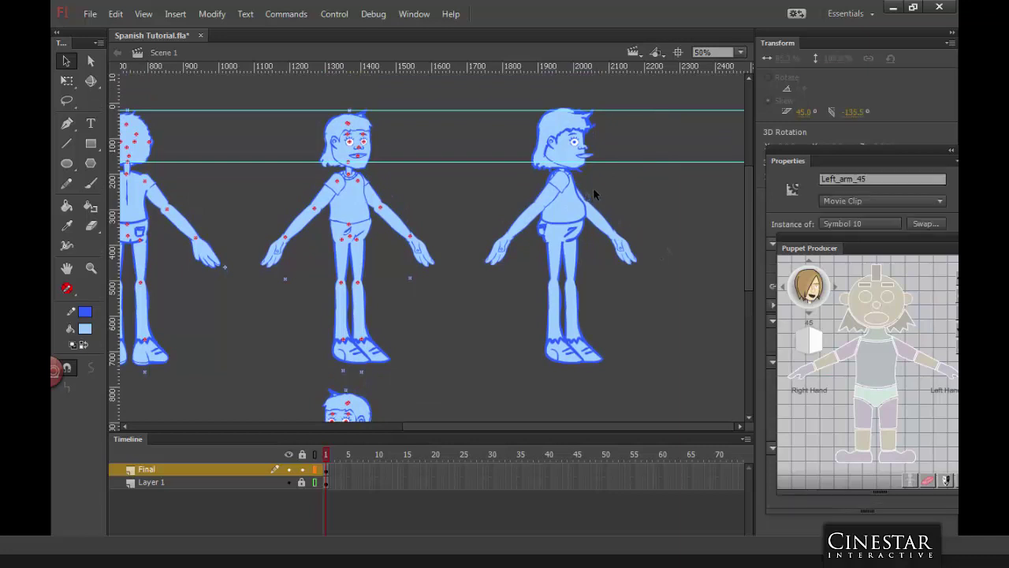
click(655, 205)
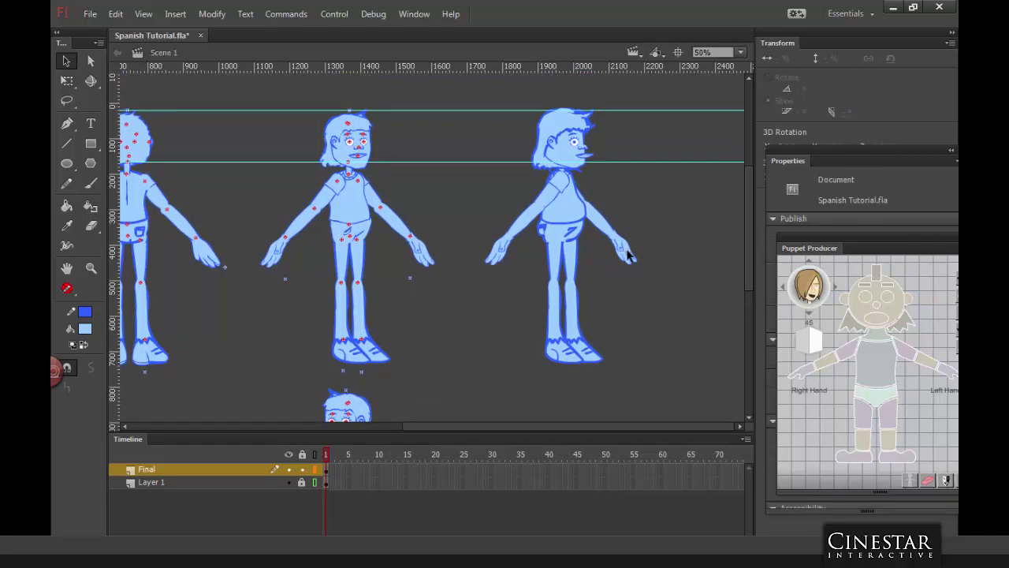
click(632, 263)
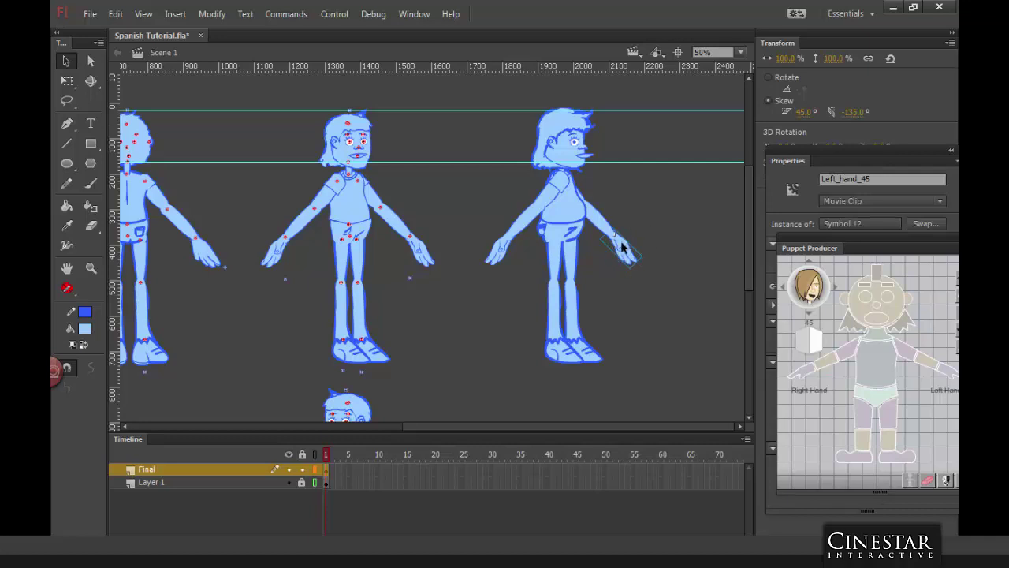
right_click(625, 260)
click(656, 490)
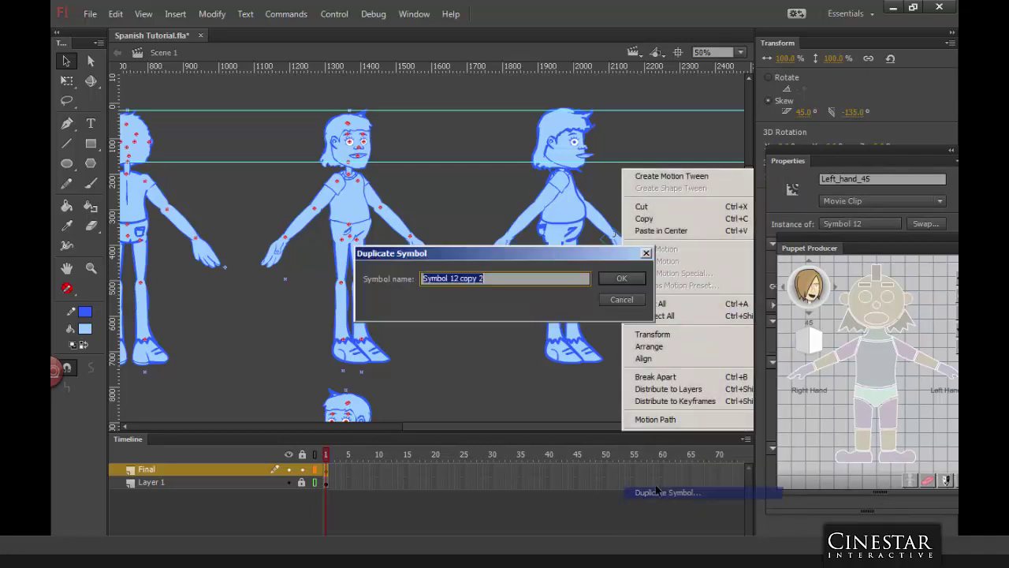
click(621, 277)
click(507, 252)
right_click(509, 251)
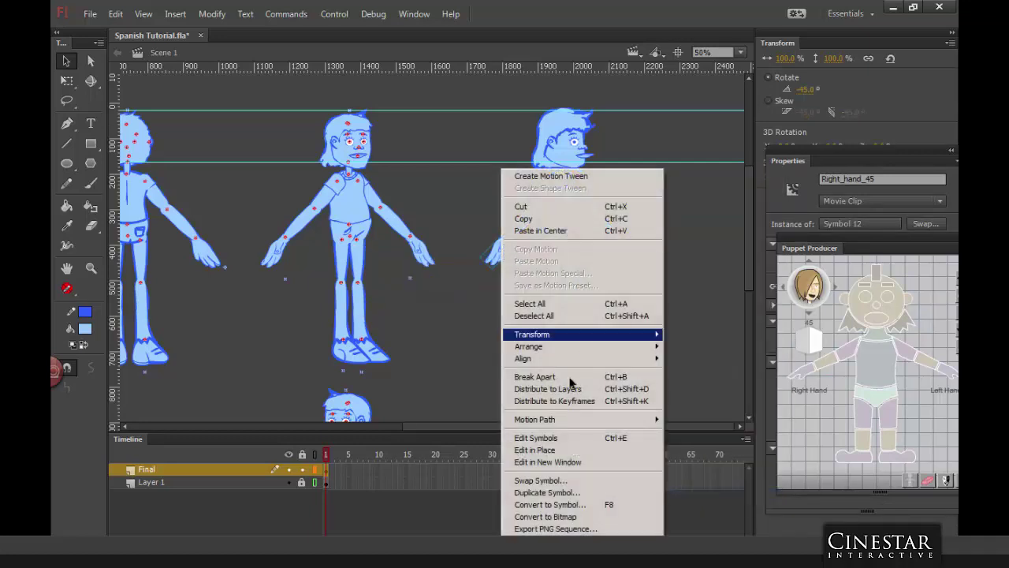
click(547, 481)
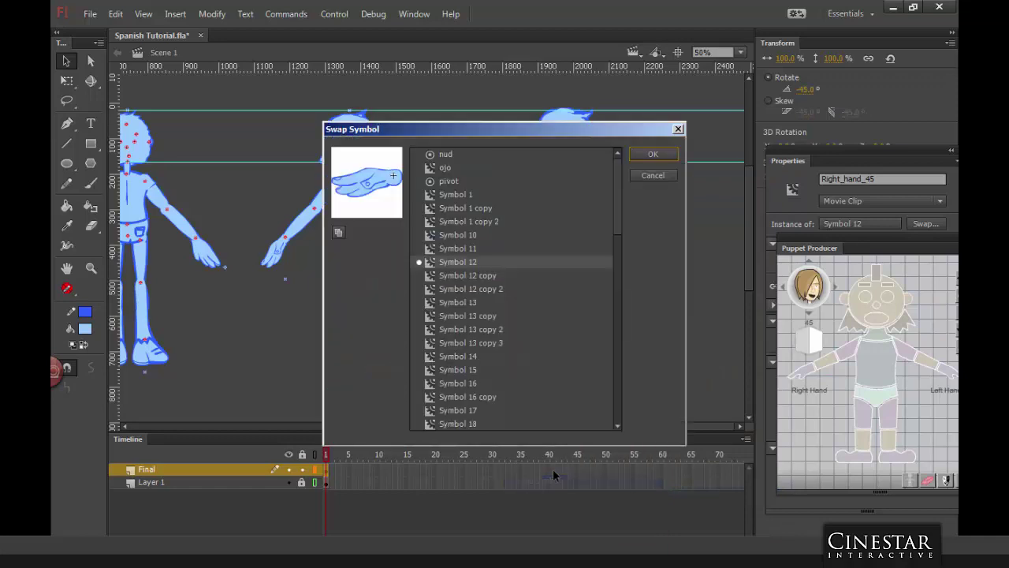
click(654, 173)
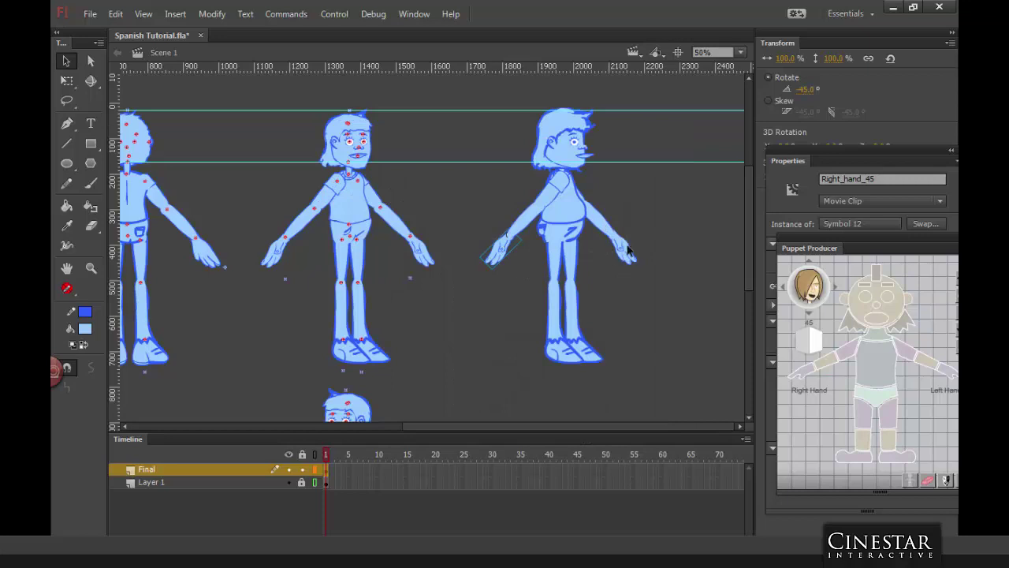
Step: Duplicate the side-view figure's right hand symbol as Symbol 12 copy 3
right_click(499, 251)
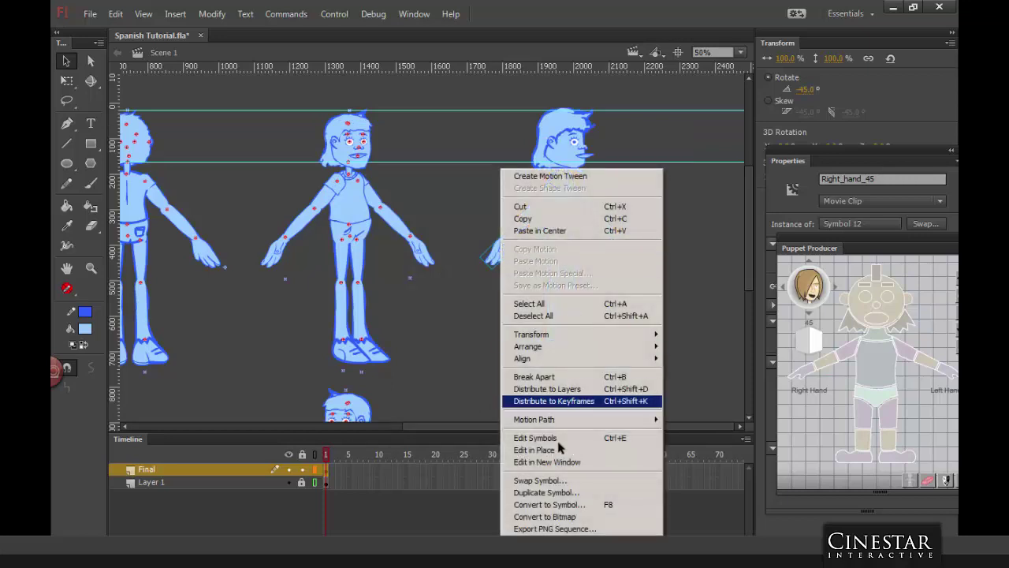
click(533, 495)
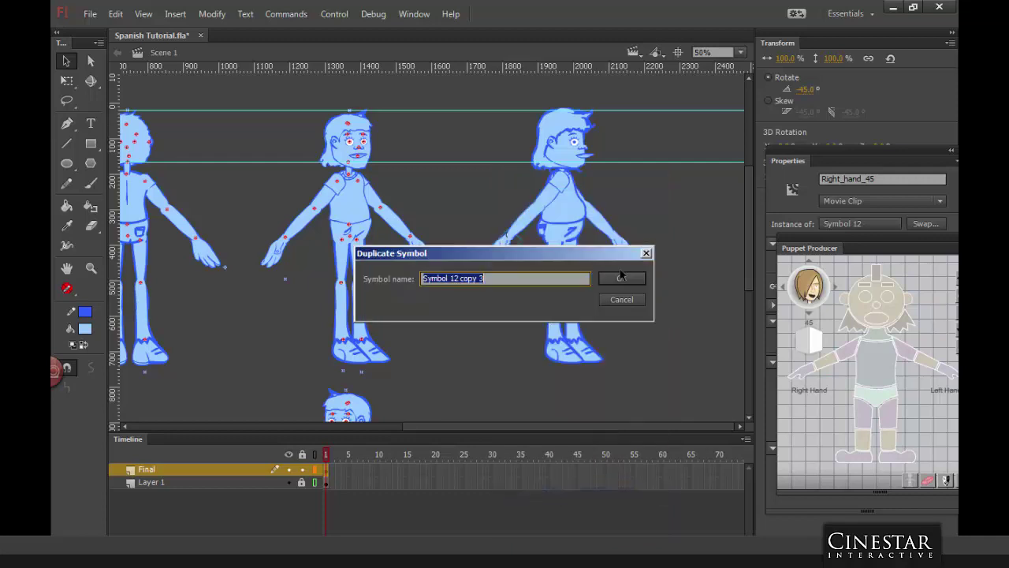
click(623, 277)
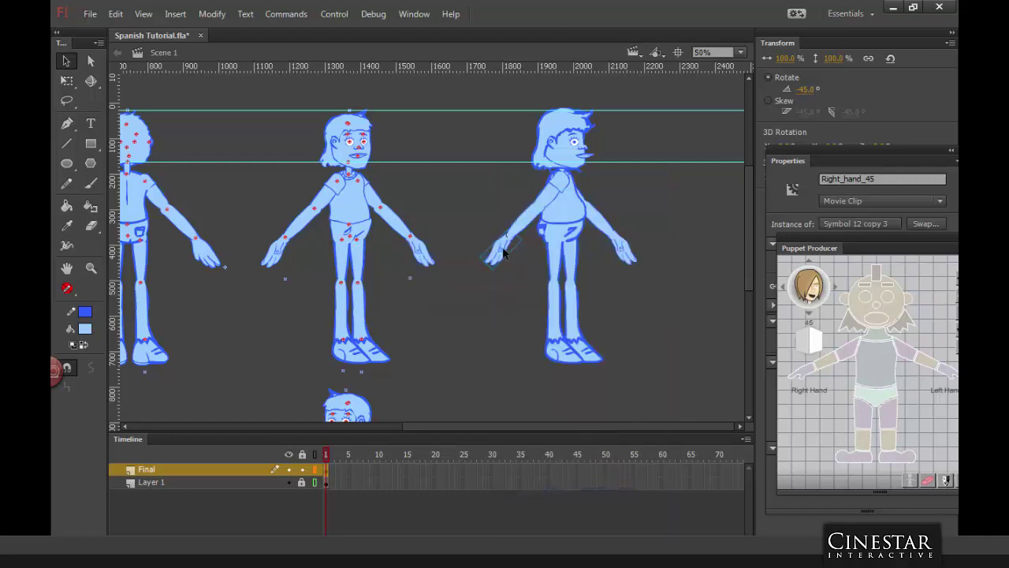
Step: Open the duplicated right hand, add Layer 2 for dark blue brushwork, and lock Layer 1 and show it as outlines
double_click(502, 249)
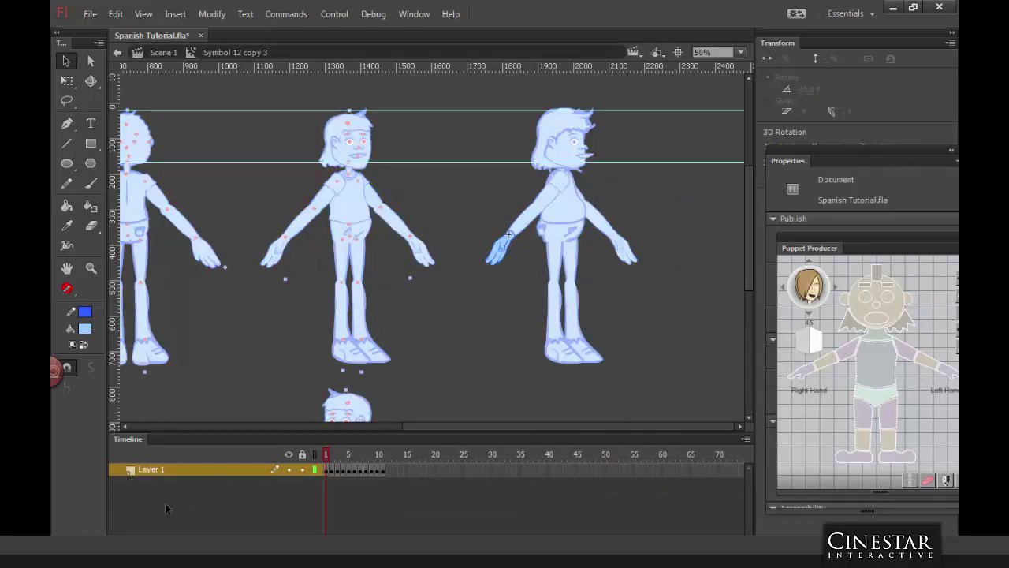
click(154, 525)
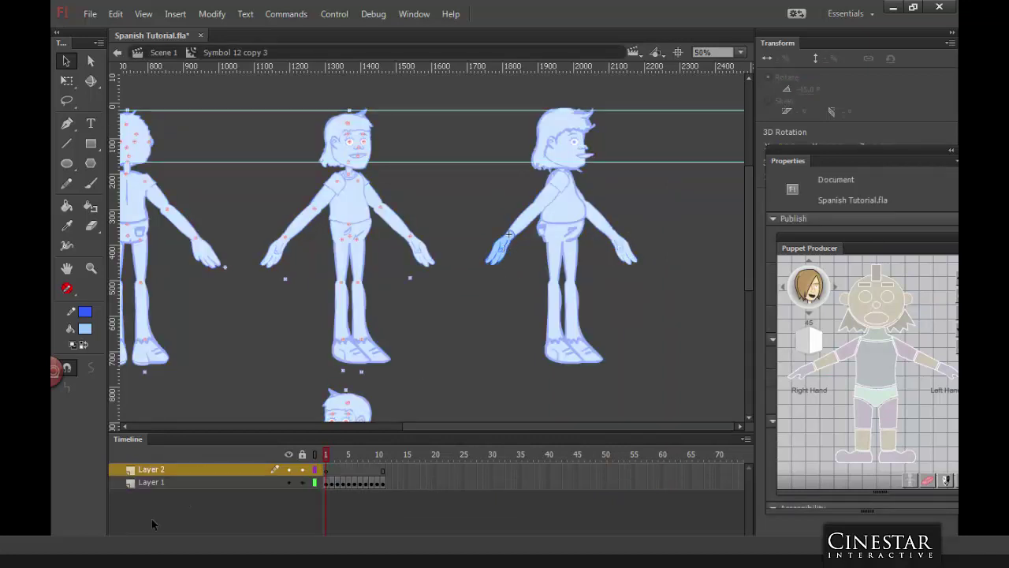
click(331, 471)
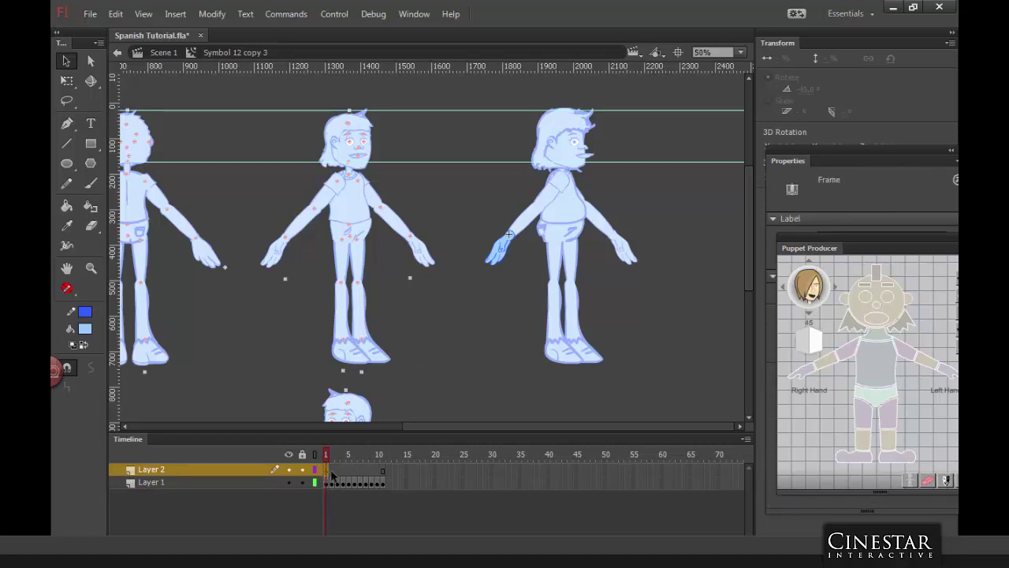
key(b)
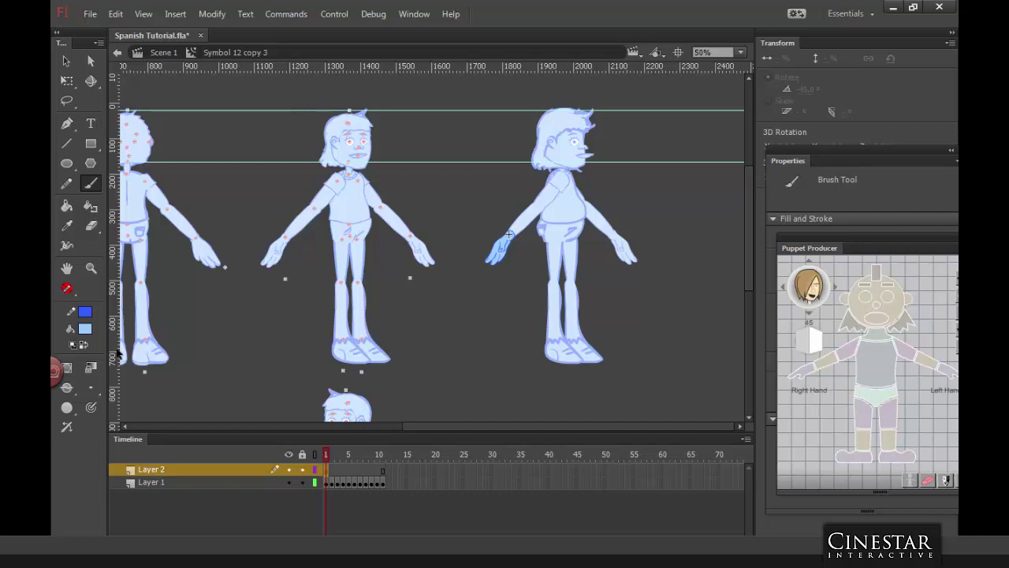
click(83, 345)
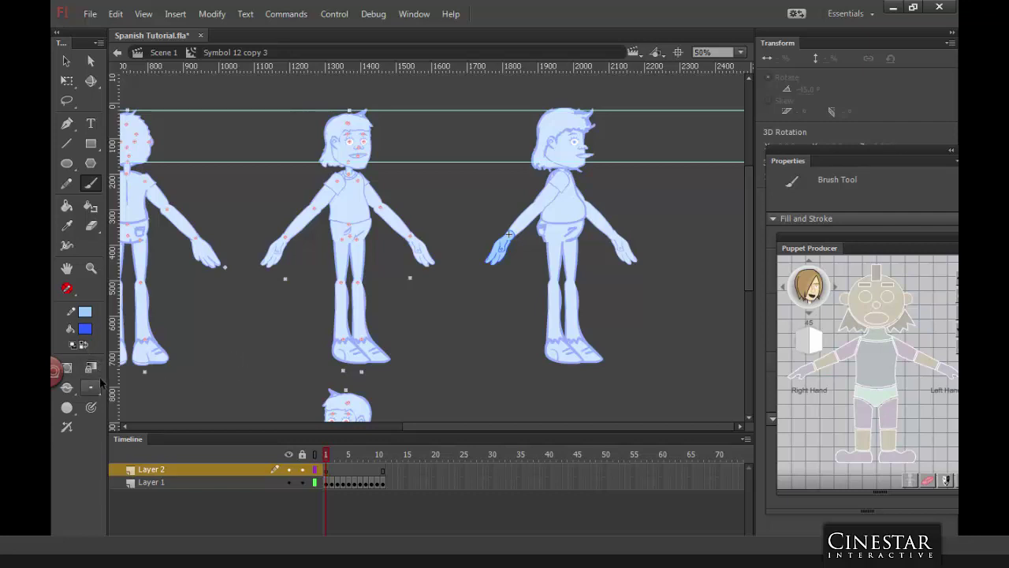
key(ctrl+equal)
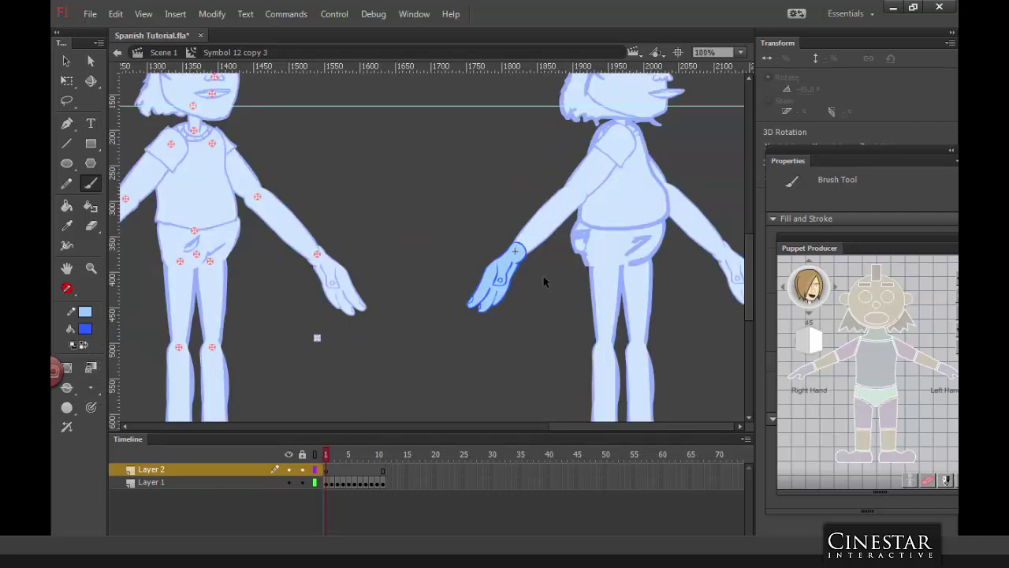
scroll(544, 280, up, 3)
click(340, 470)
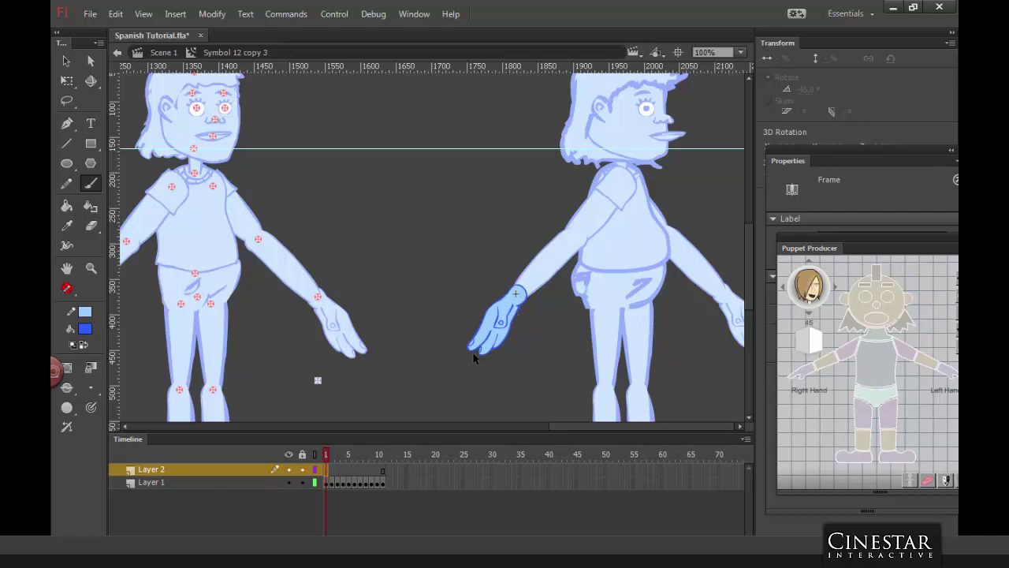
click(302, 482)
click(315, 482)
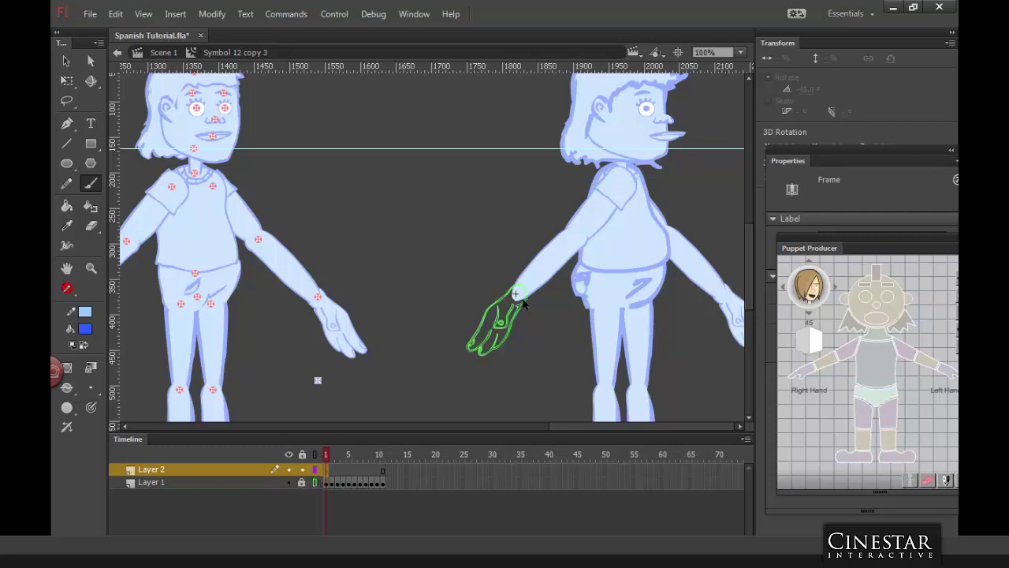
Step: Brush a new right hand outline with fingers in dark blue, close the wrist with light blue, fill it light blue and return to Scene 1
mouse_move(523, 302)
mouse_down()
mouse_move(500, 352)
mouse_move(518, 310)
mouse_move(502, 345)
mouse_move(511, 321)
mouse_move(492, 352)
mouse_move(509, 326)
mouse_move(481, 343)
mouse_move(504, 294)
mouse_move(459, 343)
mouse_move(478, 351)
mouse_move(508, 335)
mouse_up()
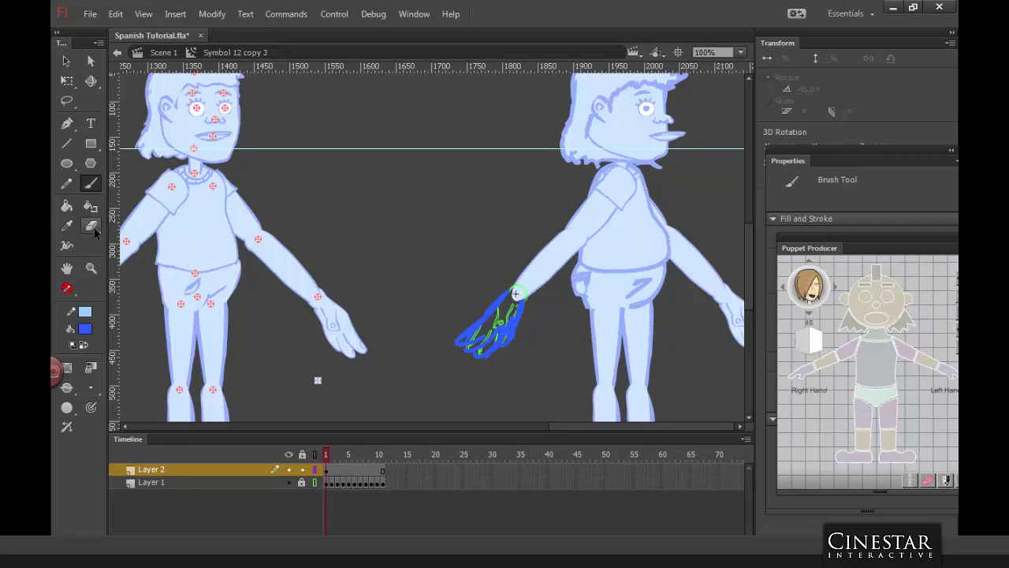
click(84, 344)
mouse_move(513, 321)
mouse_down()
mouse_move(506, 344)
mouse_move(519, 311)
mouse_move(507, 344)
mouse_move(518, 296)
mouse_up()
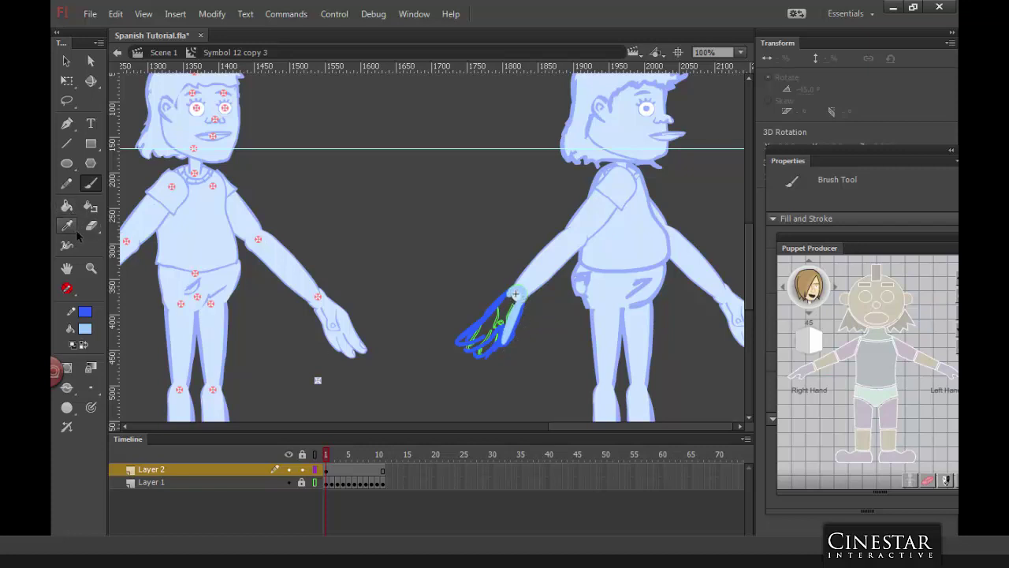
click(67, 205)
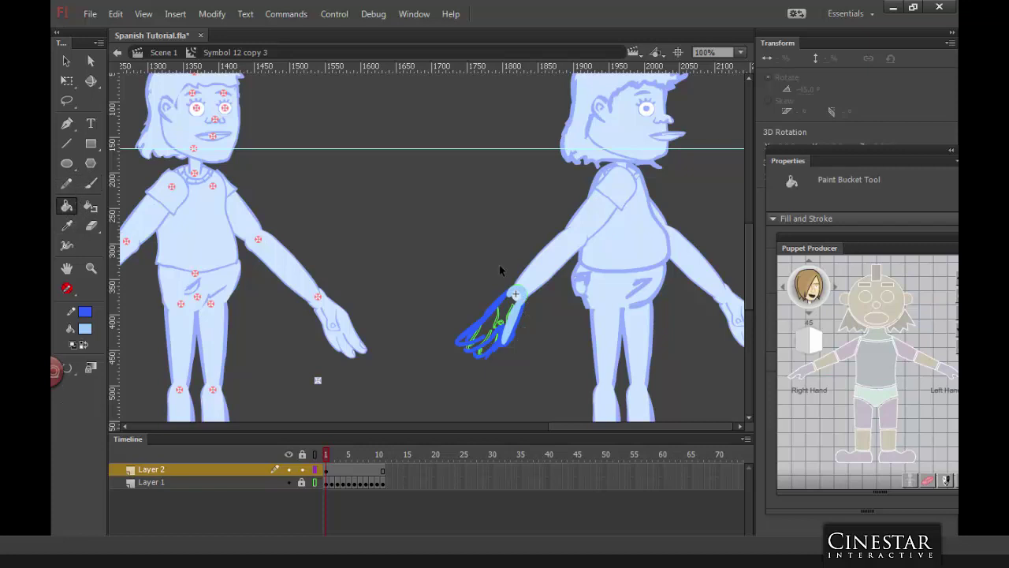
click(487, 339)
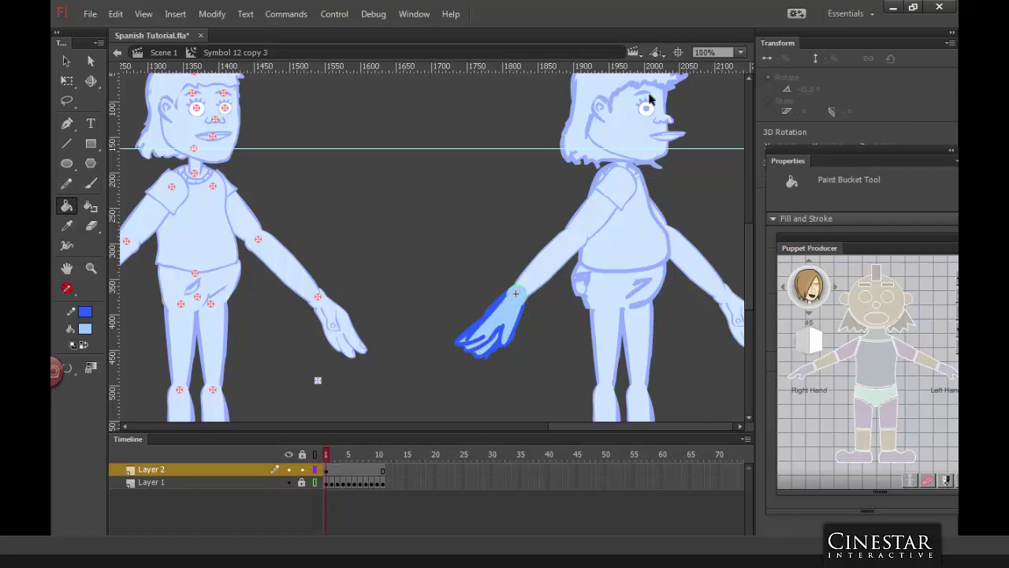
click(67, 61)
double_click(544, 344)
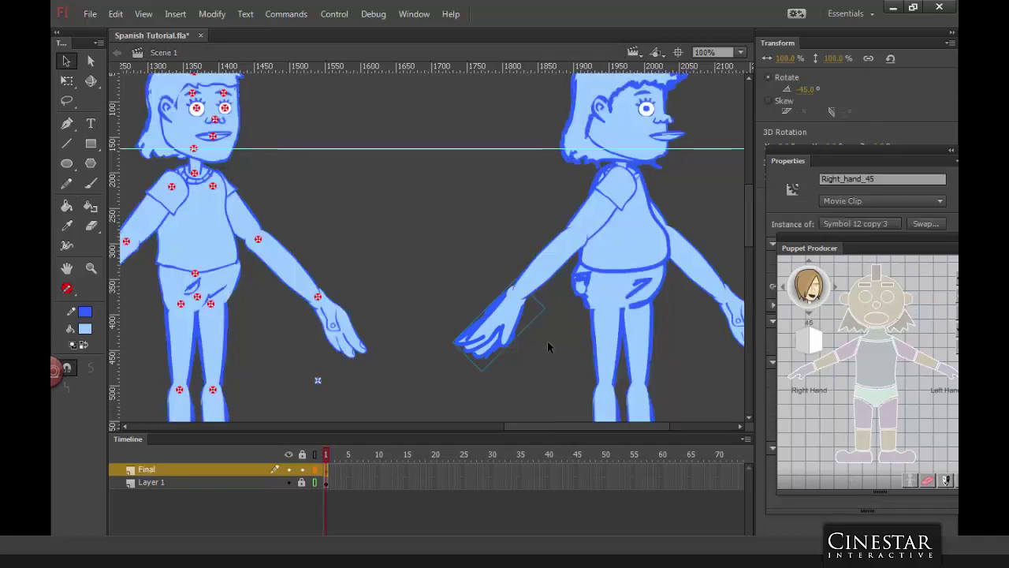
Step: Reopen the right hand, move the hand poses in frames 2 to 11 from Layer 1 to Layer 2, and return to Scene 1
double_click(484, 357)
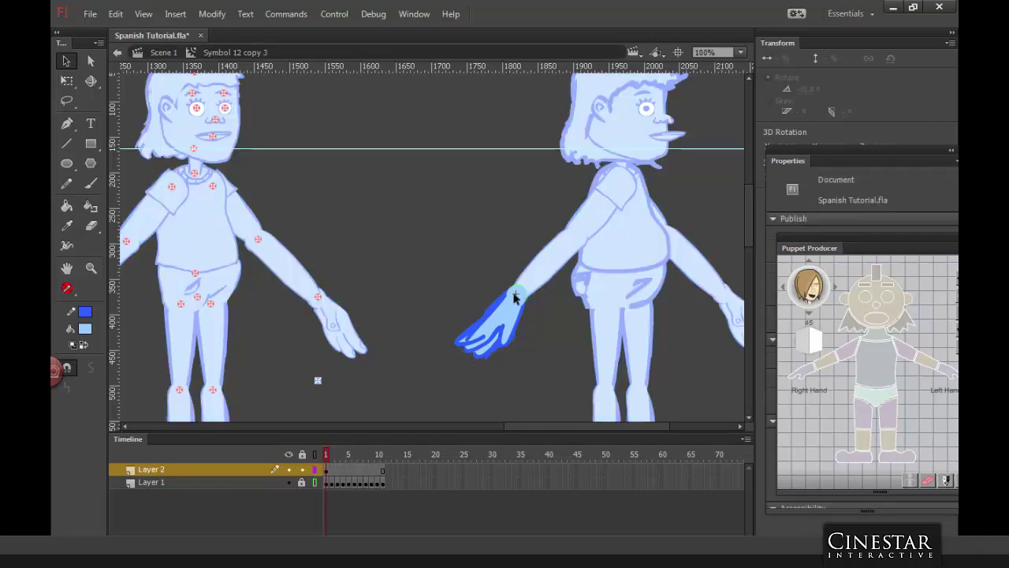
click(332, 483)
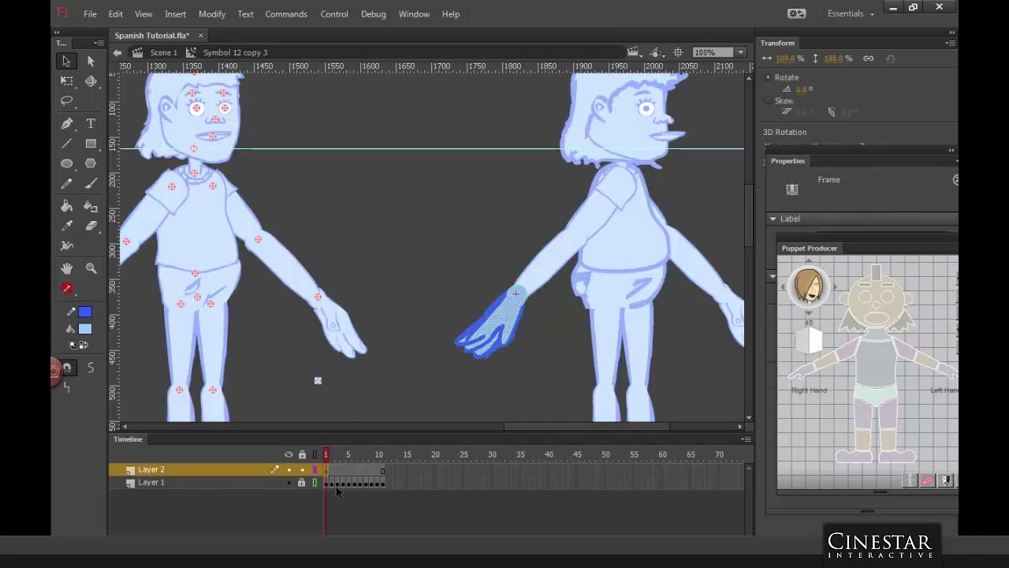
drag(795, 251, 733, 228)
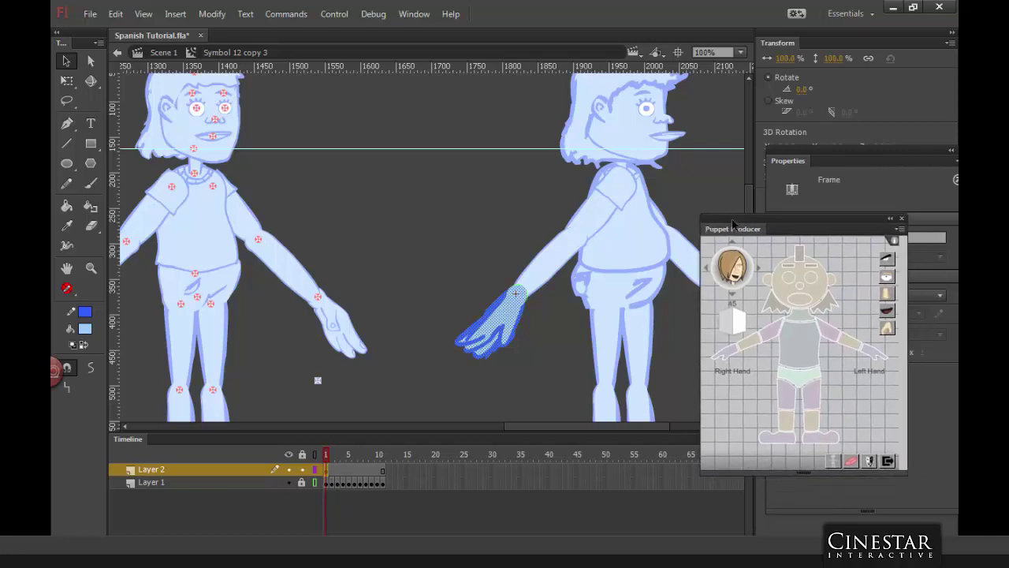
click(887, 330)
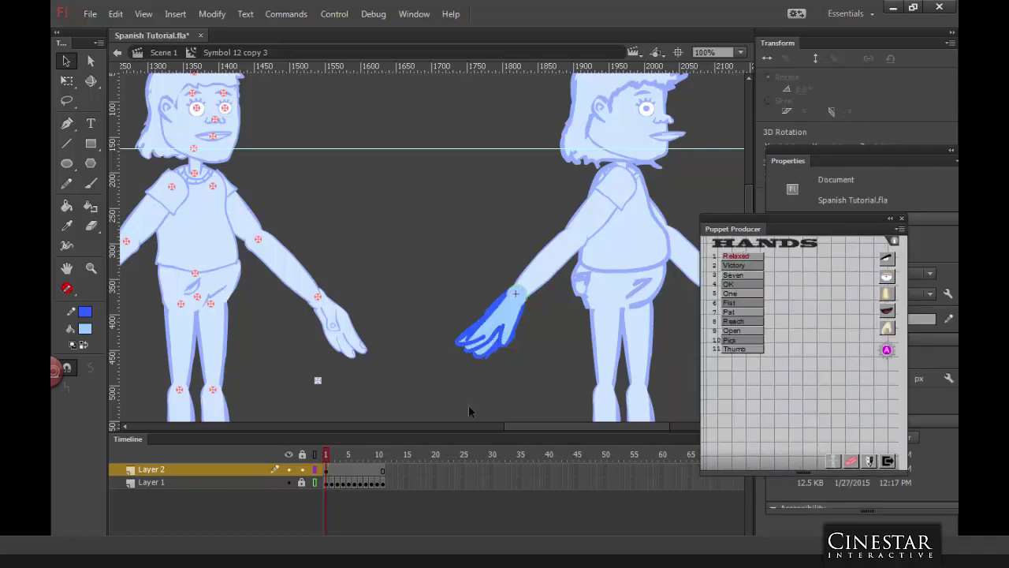
click(330, 473)
drag(333, 485, 381, 470)
click(338, 470)
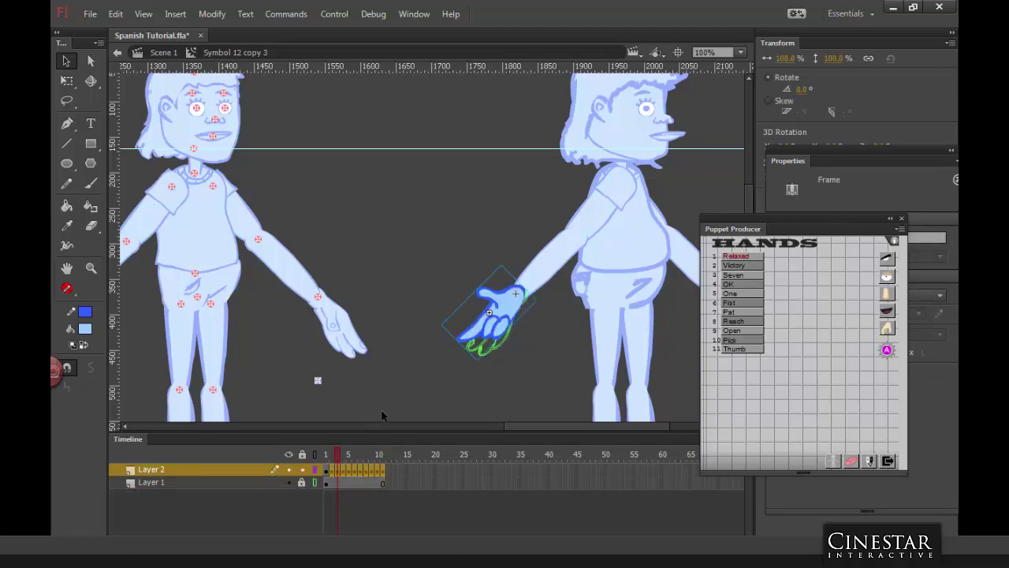
double_click(525, 364)
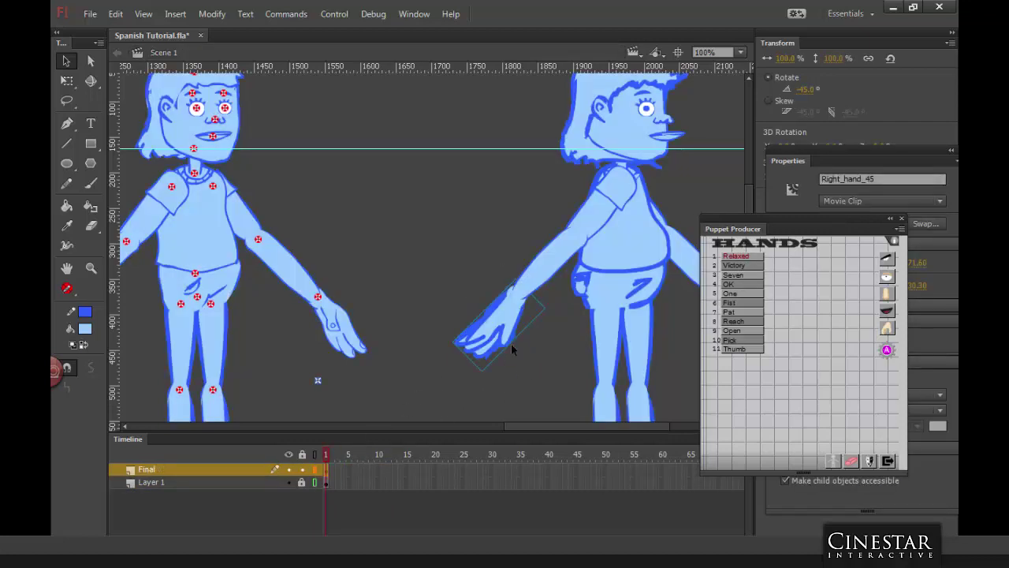
click(535, 374)
Step: Open the side-view figure's left hand symbol and brush a new open hand outline with thumb and fingers in dark blue on Layer 2
scroll(599, 334, right, 5)
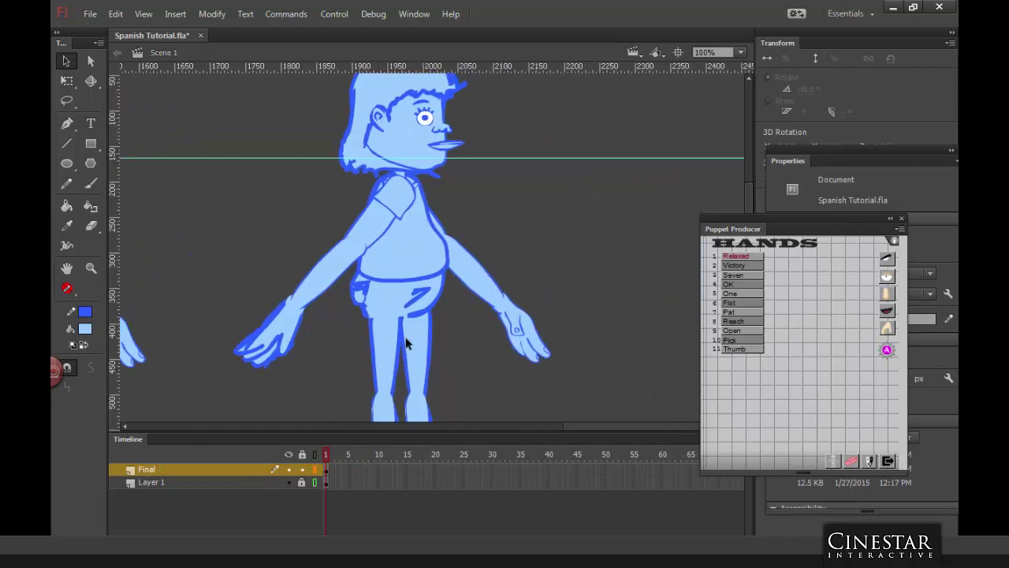
double_click(512, 337)
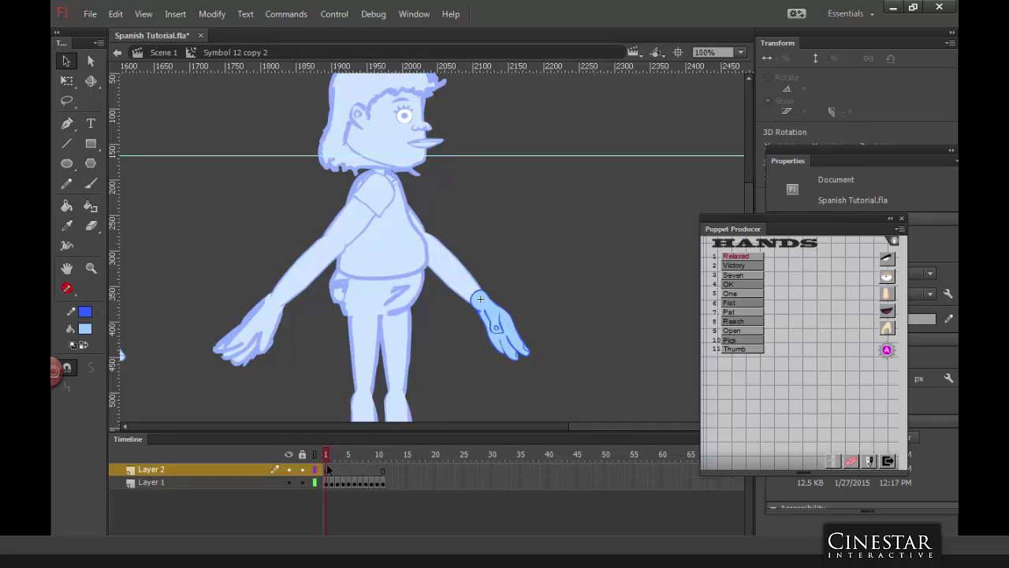
click(340, 463)
click(485, 369)
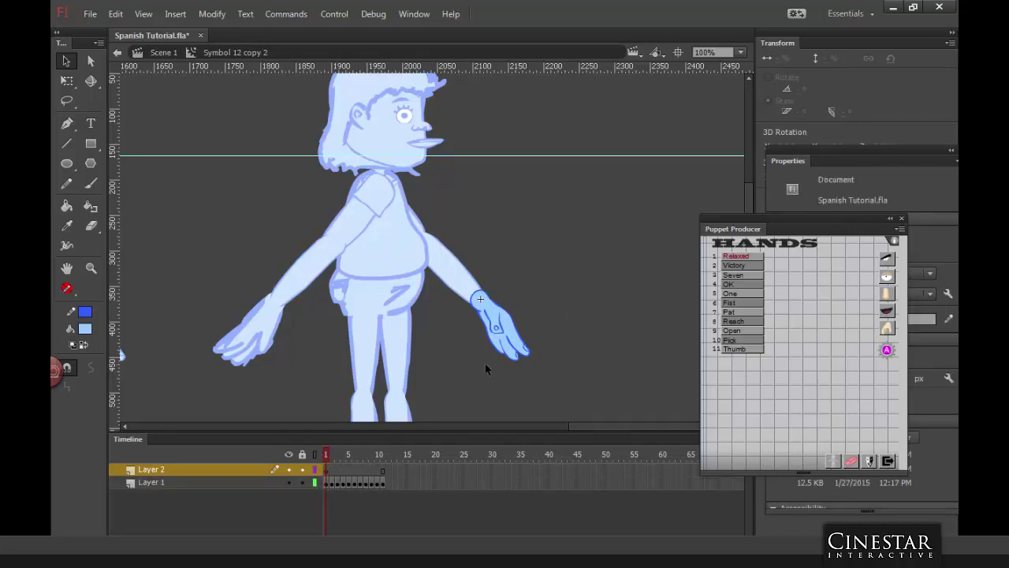
click(93, 187)
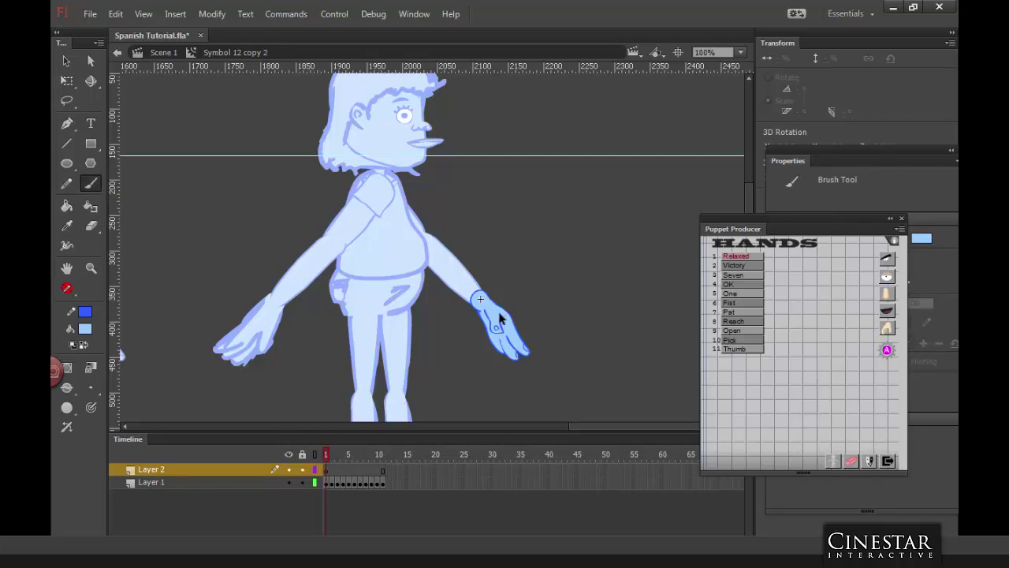
click(87, 380)
click(130, 392)
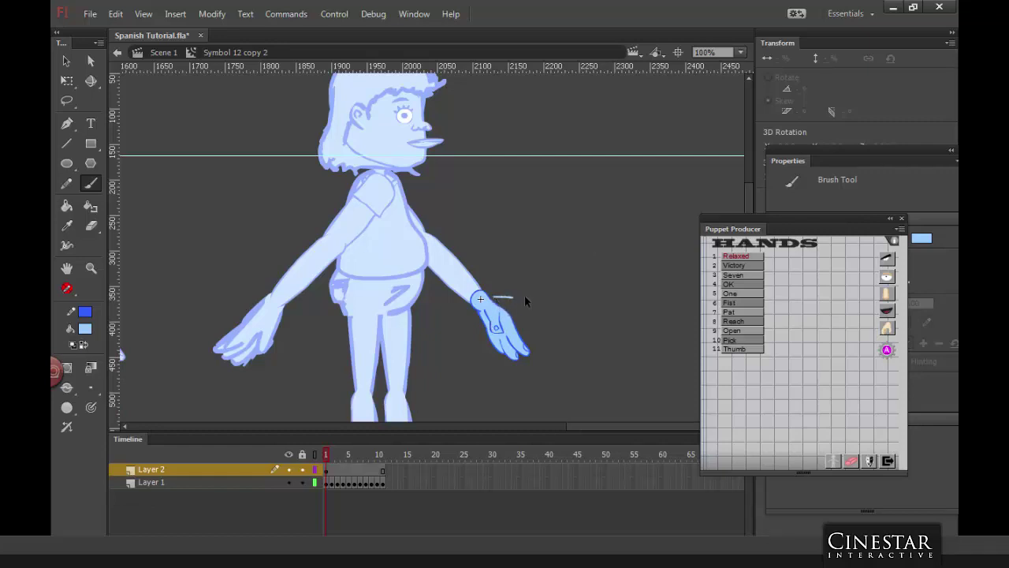
key(x)
mouse_move(497, 300)
mouse_down()
mouse_move(526, 299)
mouse_move(511, 308)
mouse_move(535, 345)
mouse_move(509, 331)
mouse_move(500, 332)
mouse_move(517, 350)
mouse_move(487, 338)
mouse_move(507, 358)
mouse_move(505, 345)
mouse_move(496, 353)
mouse_move(506, 341)
mouse_move(474, 306)
mouse_move(473, 317)
mouse_move(488, 341)
mouse_move(476, 301)
mouse_move(472, 309)
mouse_up()
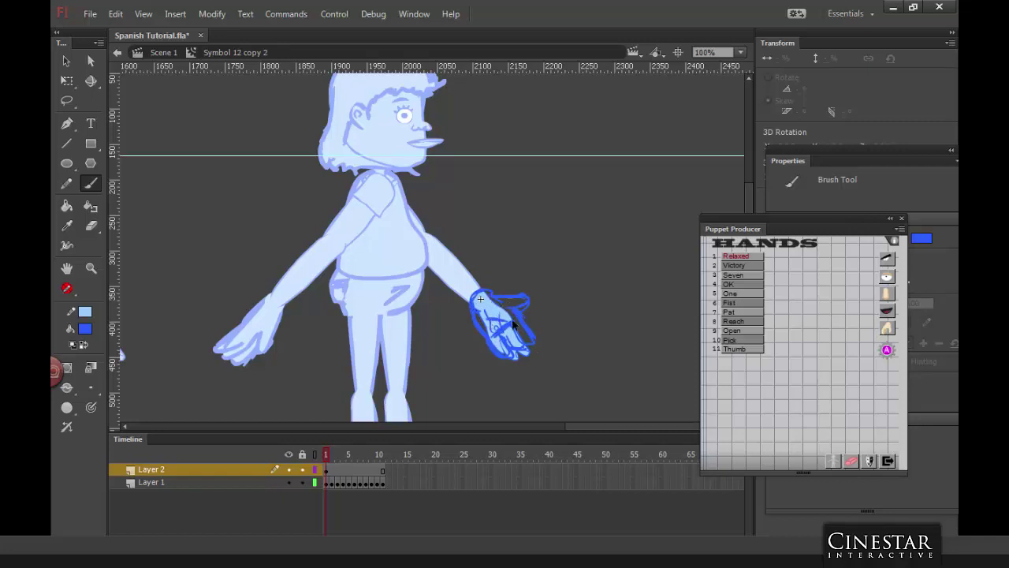
Step: Fill the palm, thumb and fingers of the new left hand with light blue using the Paint Bucket
click(67, 225)
click(90, 205)
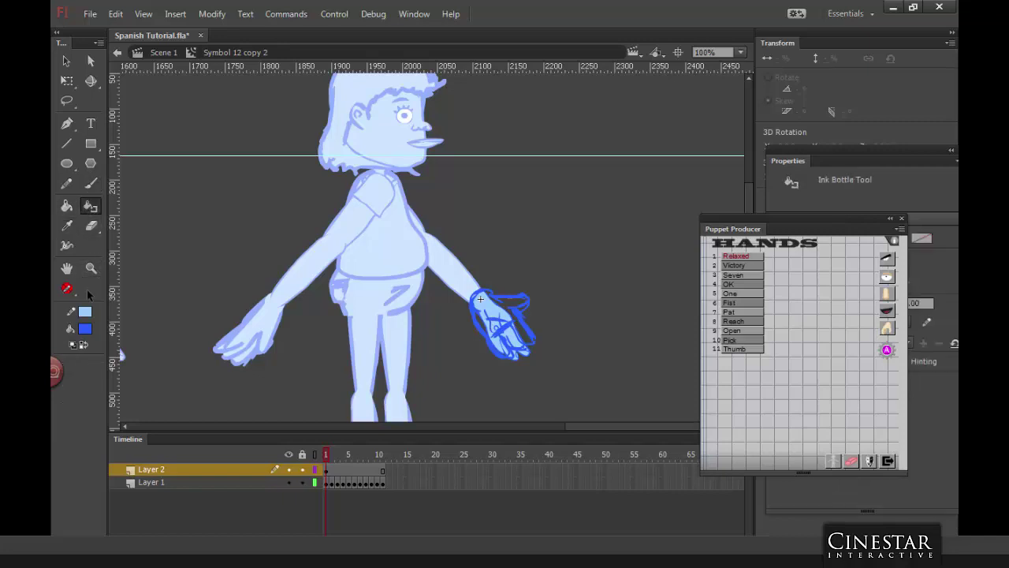
click(67, 205)
click(87, 343)
click(486, 309)
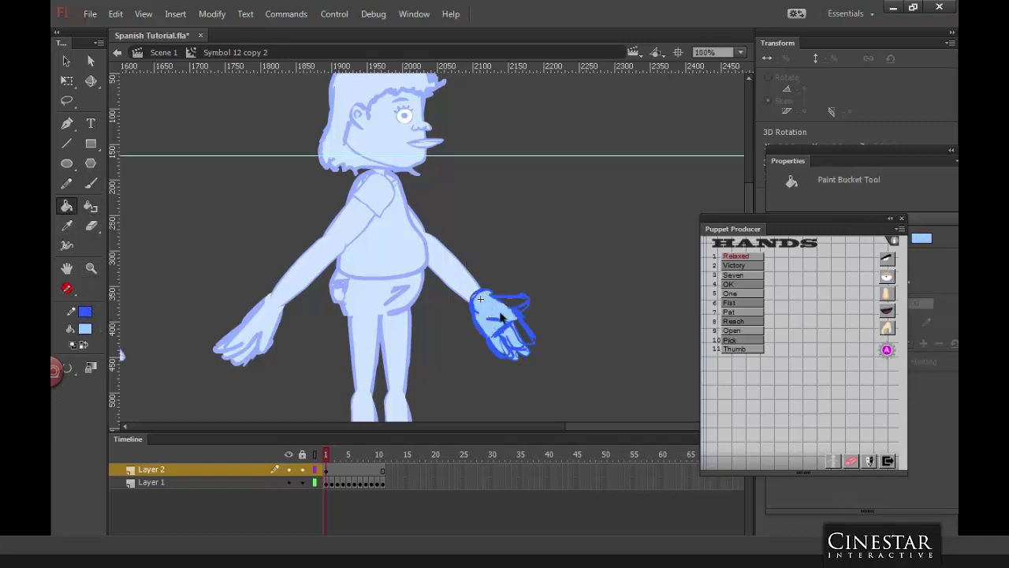
click(522, 332)
click(505, 350)
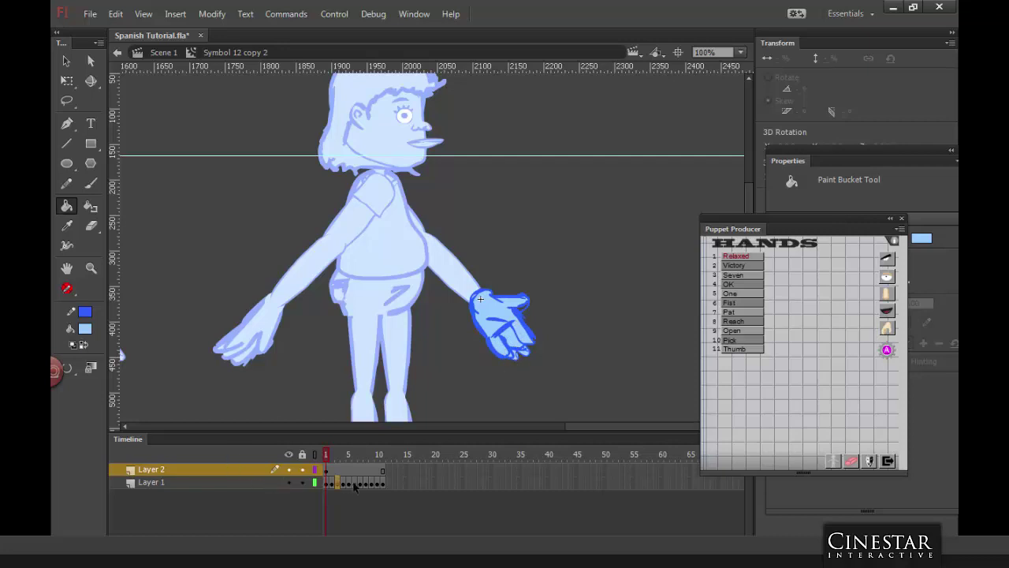
Step: Move the left hand poses in frames 2 to 11 to Layer 2, delete Layer 1 and return to Scene 1
mouse_move(338, 482)
mouse_down()
mouse_move(381, 482)
mouse_move(332, 473)
mouse_up()
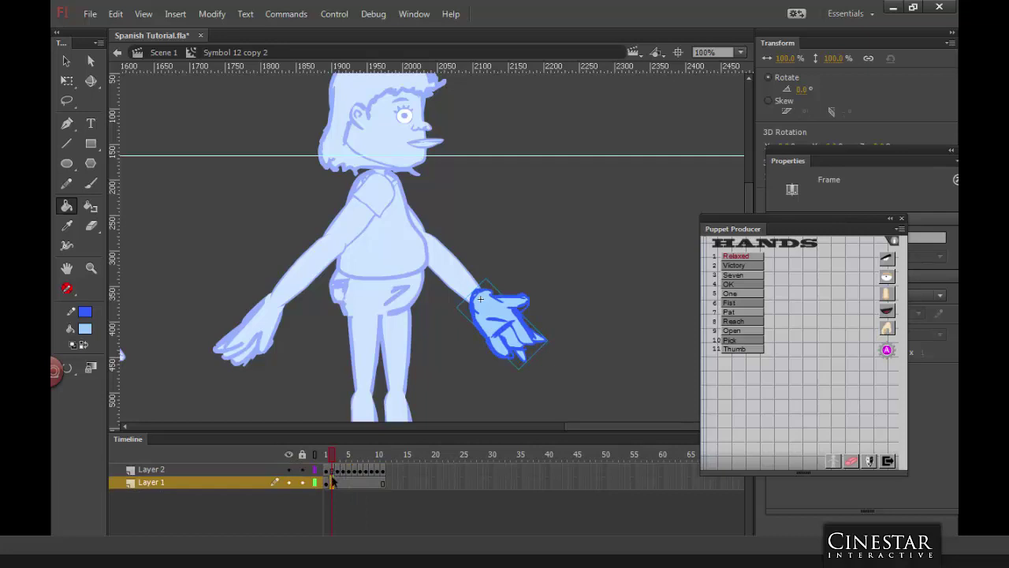
click(327, 470)
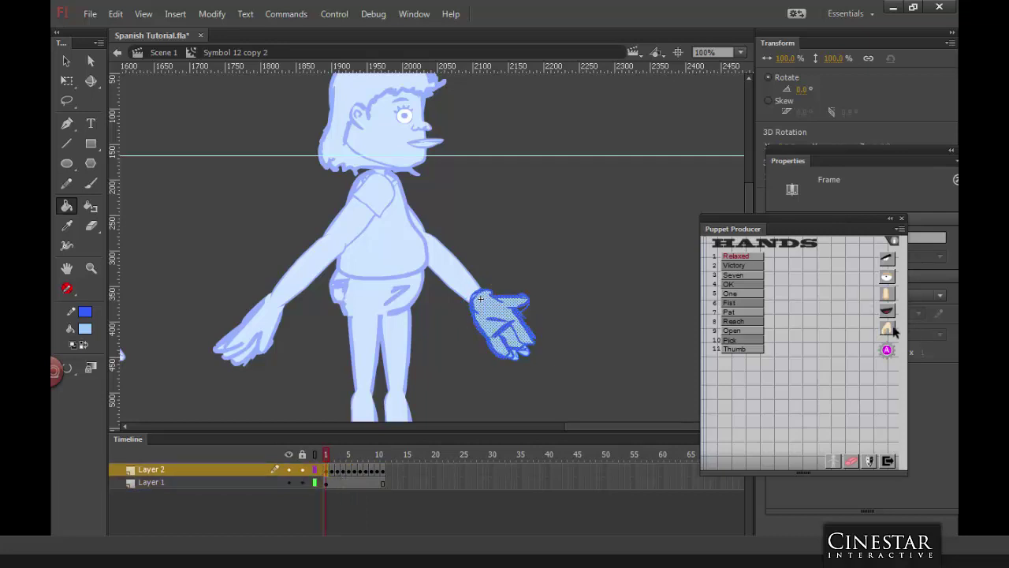
click(479, 387)
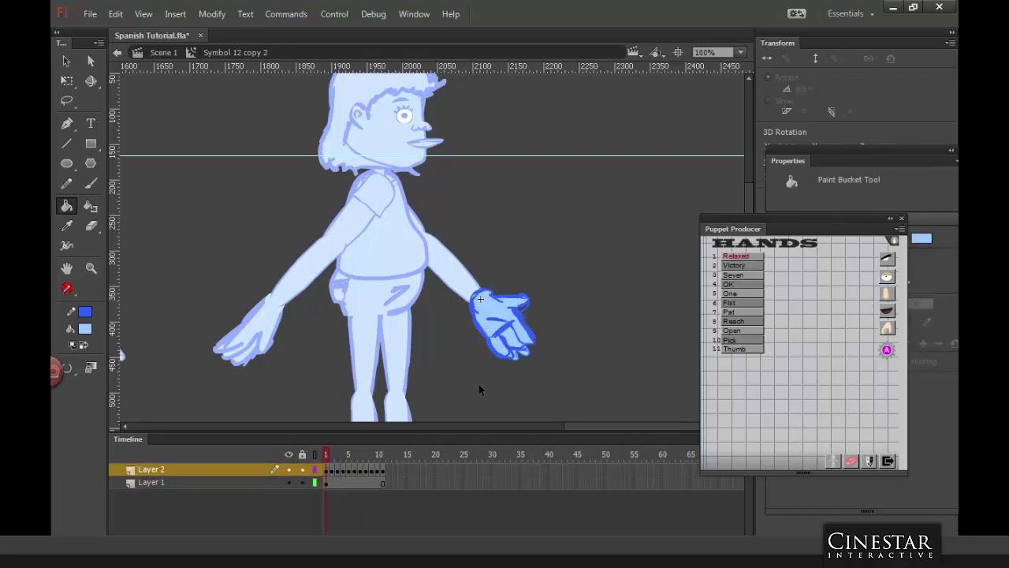
click(273, 485)
key(ctrl+z)
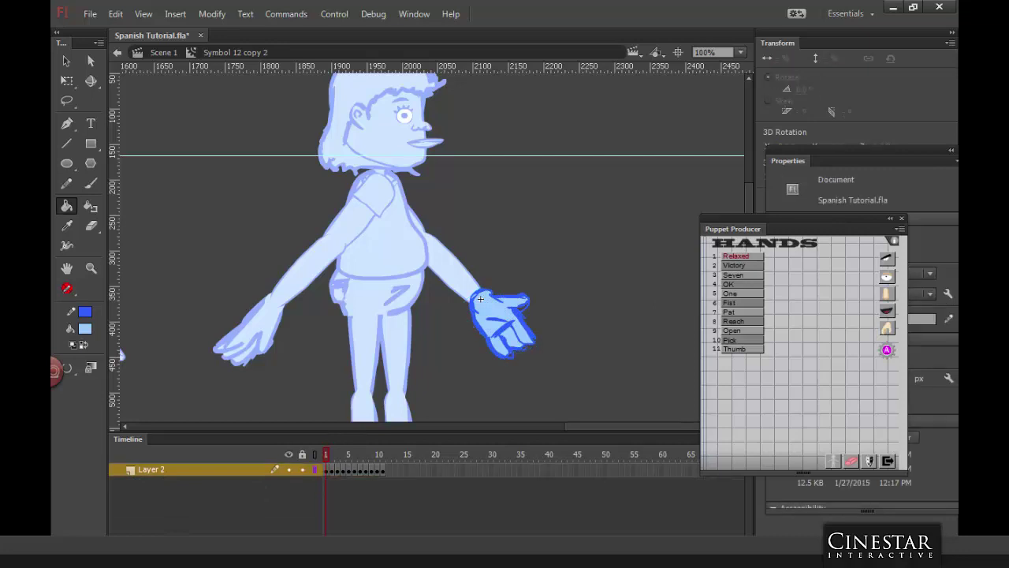
click(572, 336)
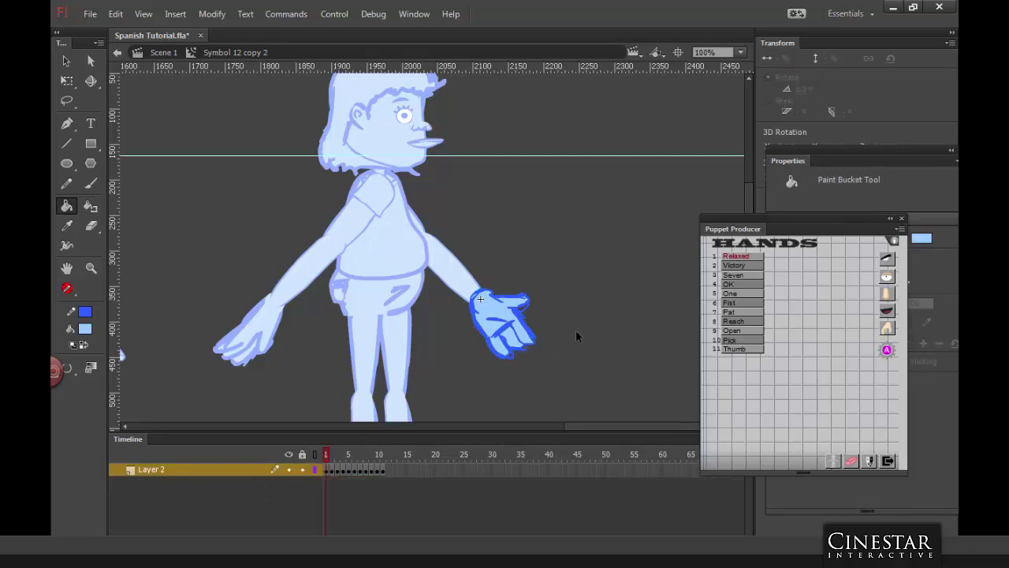
key(v)
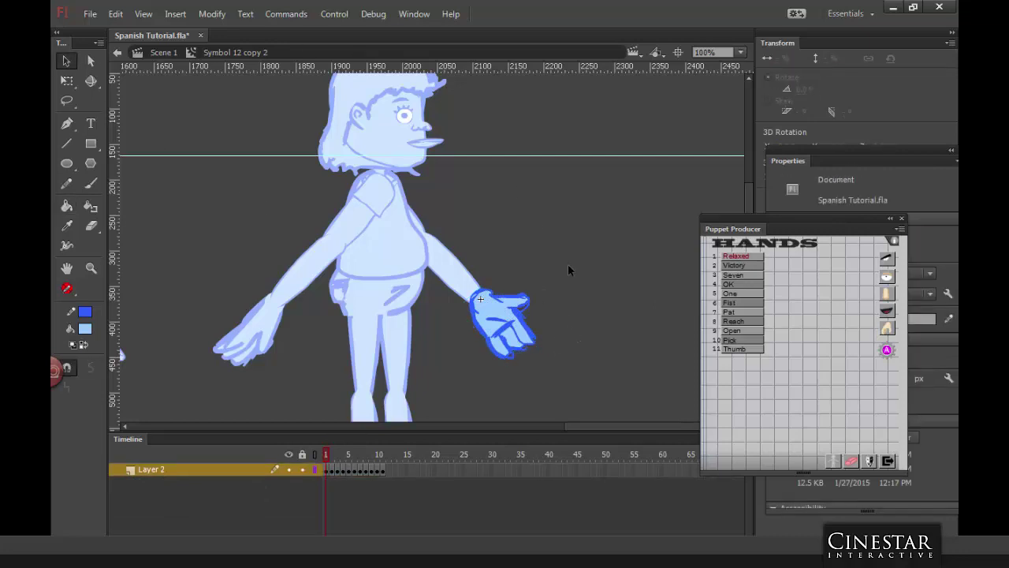
double_click(568, 264)
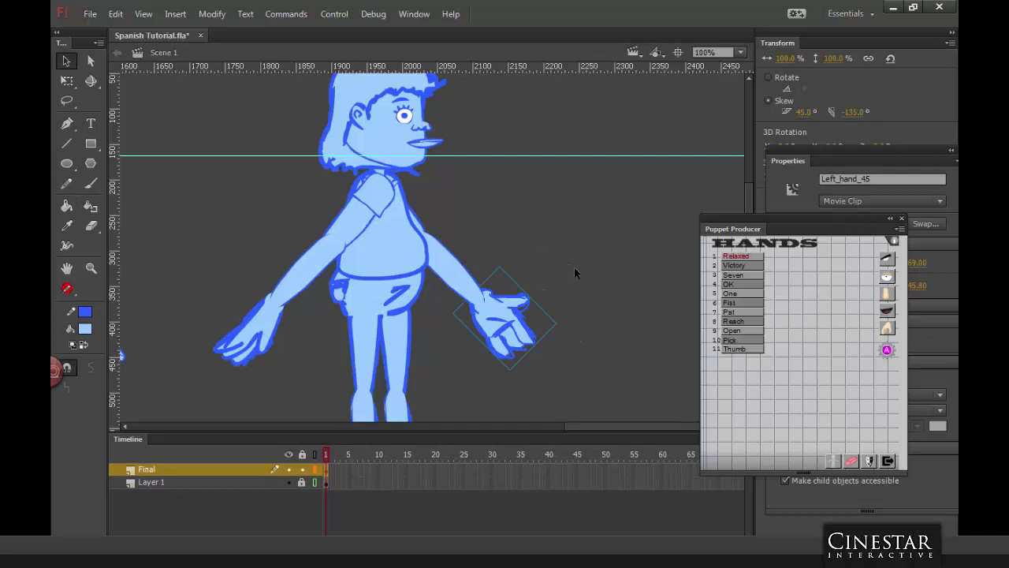
Step: Reopen the right hand symbol and delete the hand drawing from frame 1 of Layer 2
double_click(276, 343)
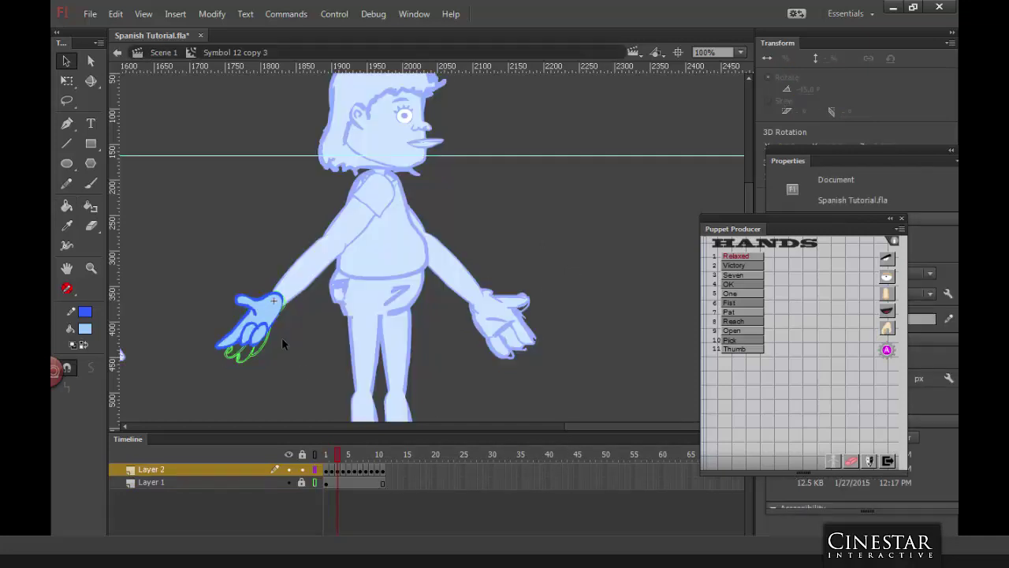
click(327, 471)
click(329, 470)
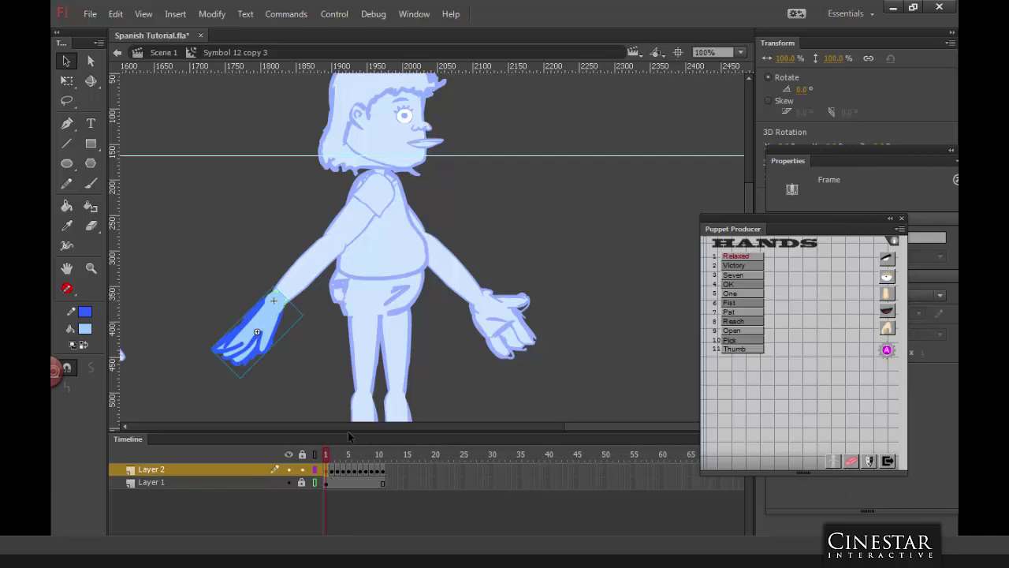
click(329, 468)
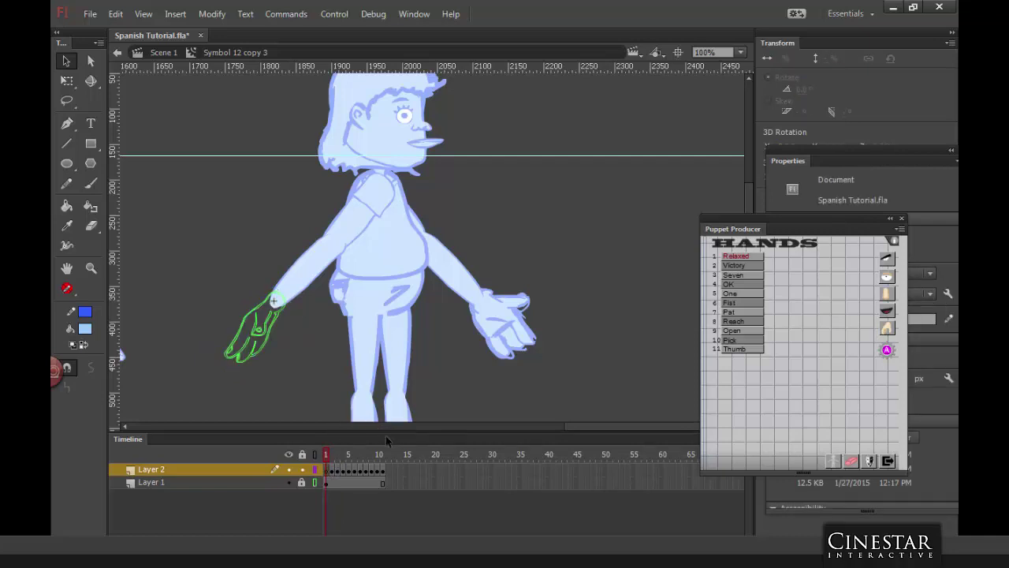
Step: Brush a new right hand outline with spread fingers and recolor its strokes dark blue with the Paint Bucket
click(91, 183)
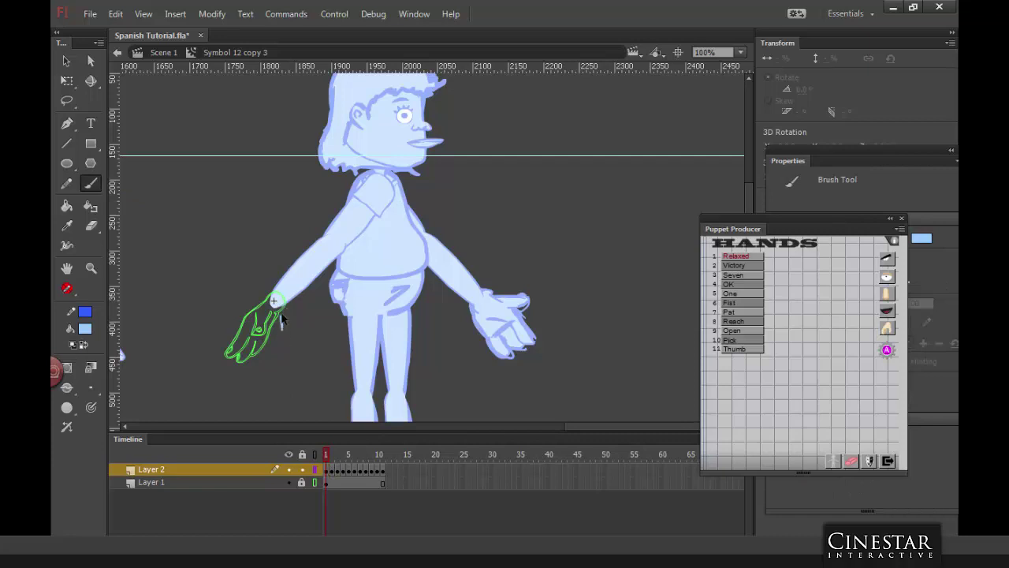
mouse_move(281, 318)
mouse_down()
mouse_move(274, 363)
mouse_move(269, 347)
mouse_move(281, 348)
mouse_move(266, 344)
mouse_move(241, 366)
mouse_move(247, 336)
mouse_move(240, 367)
mouse_move(235, 354)
mouse_move(249, 334)
mouse_move(214, 362)
mouse_move(241, 327)
mouse_move(200, 350)
mouse_move(255, 309)
mouse_up()
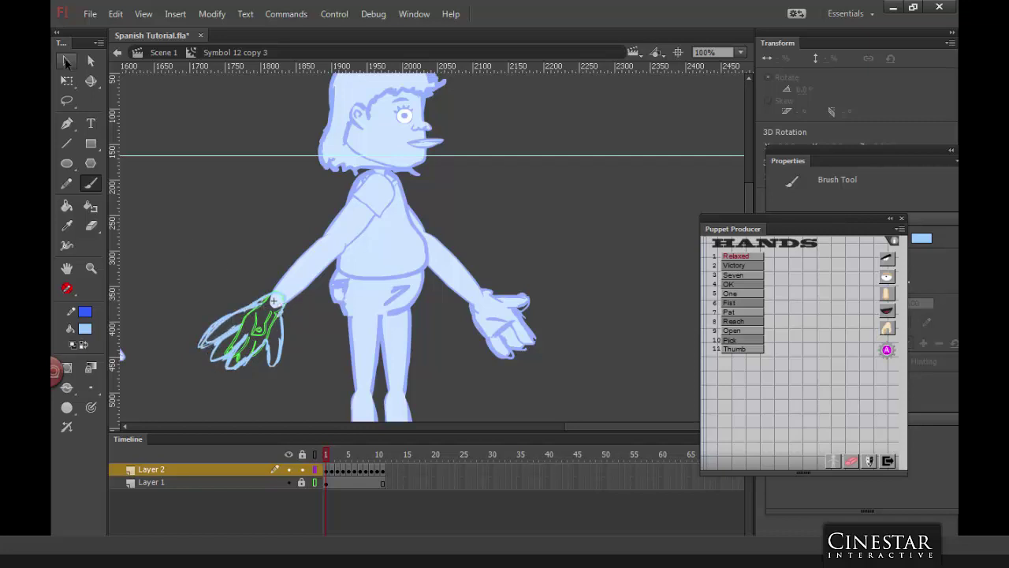
click(67, 62)
click(67, 207)
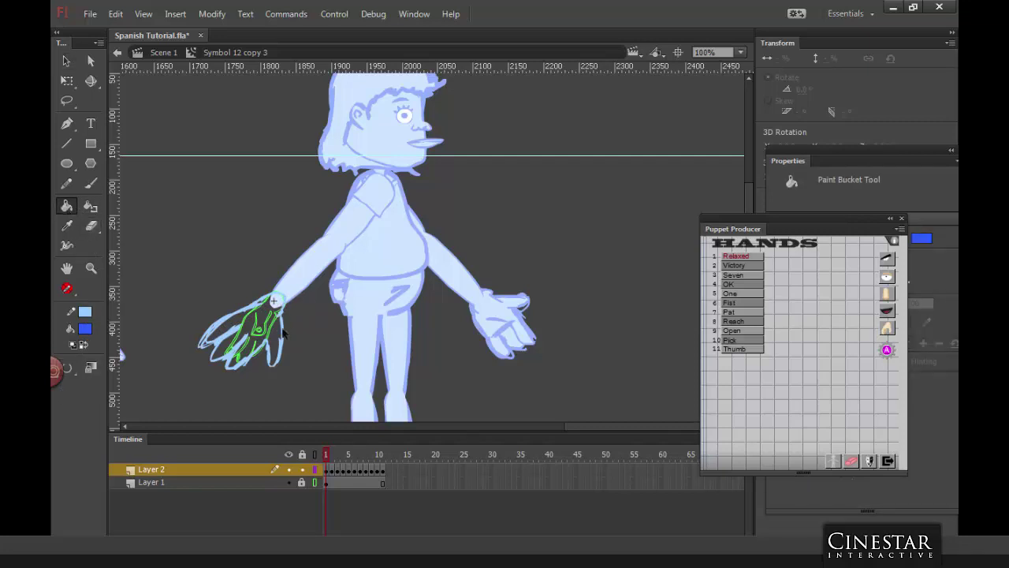
click(280, 335)
click(217, 336)
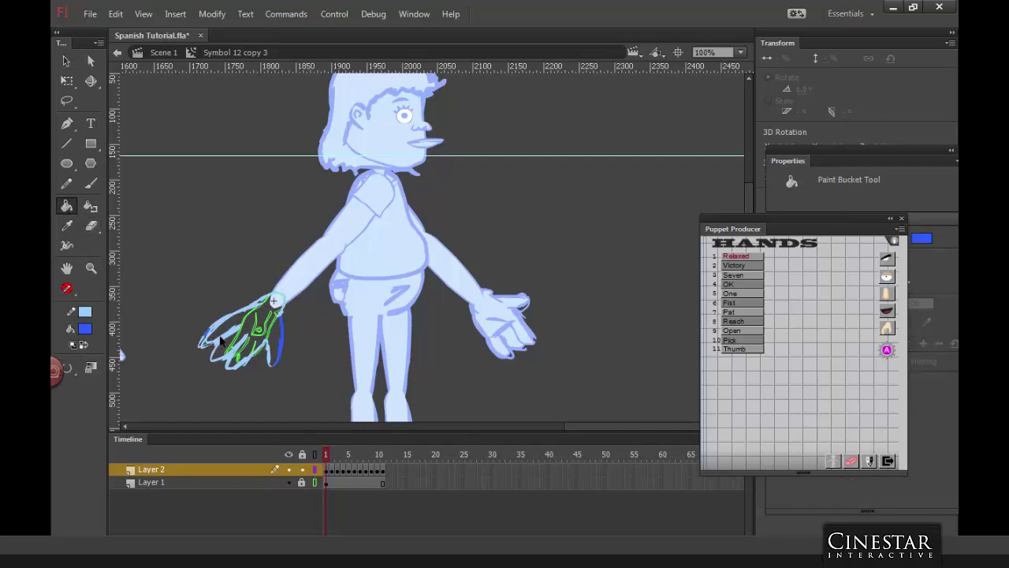
click(68, 367)
click(98, 397)
click(225, 363)
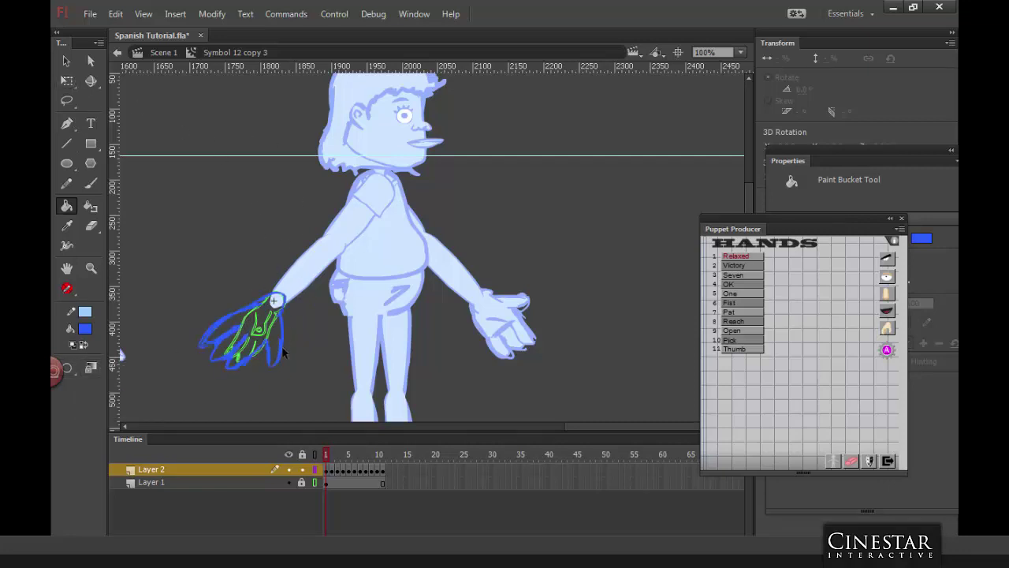
Step: Fill the inside of the spread right hand with light blue and return to Scene 1
click(83, 345)
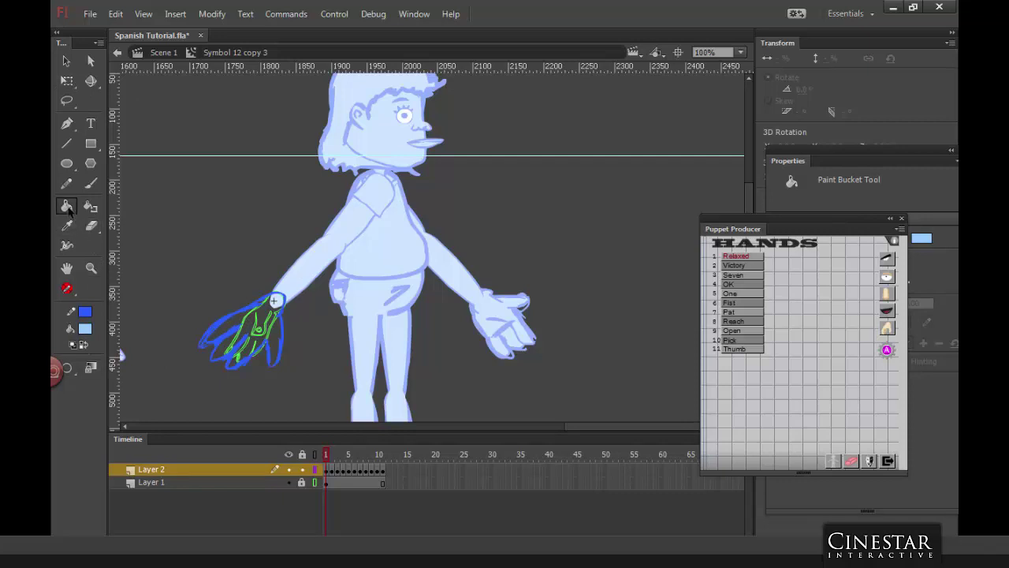
click(247, 356)
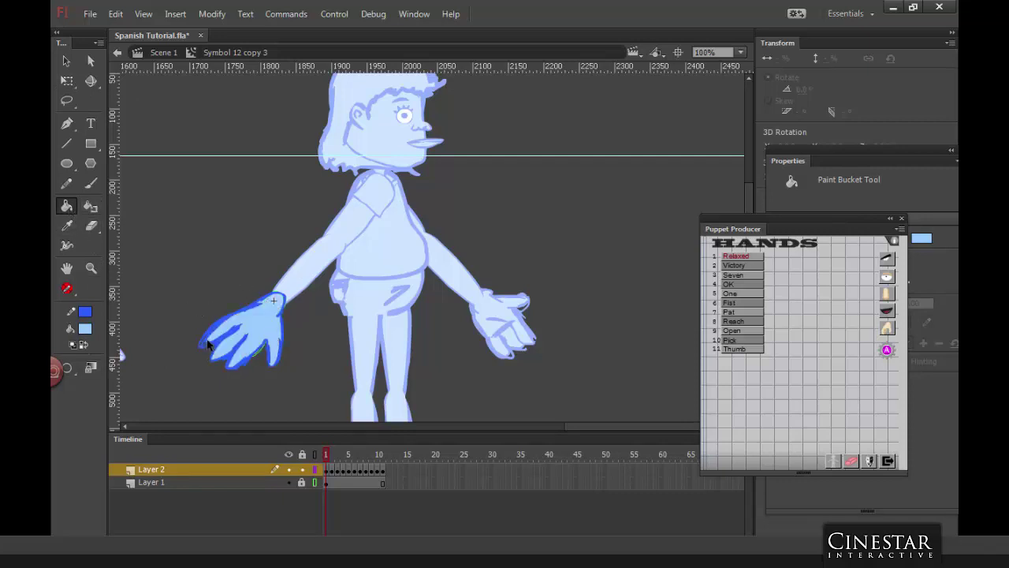
key(ctrl+z)
key(ctrl+y)
key(v)
double_click(316, 352)
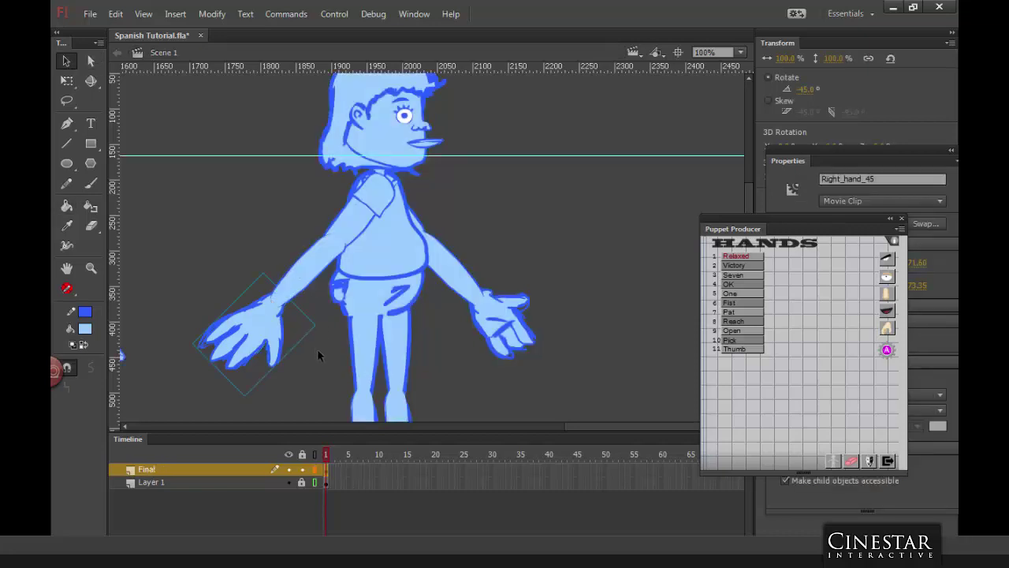
Step: Reopen the right hand, scale its new drawing down slightly with the pivot at the wrist, and return to Scene 1
key(ctrl+minus)
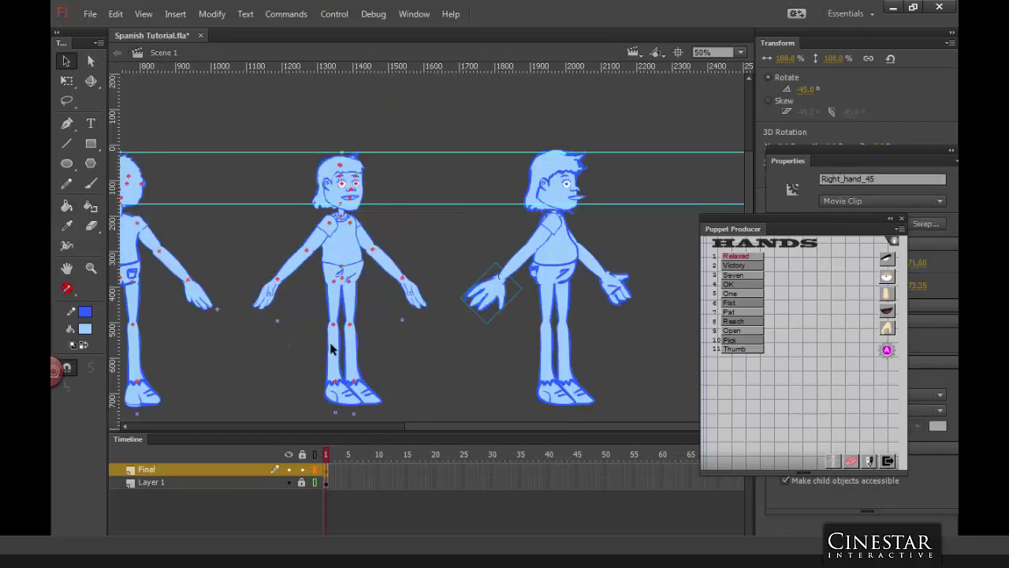
key(ctrl+equal)
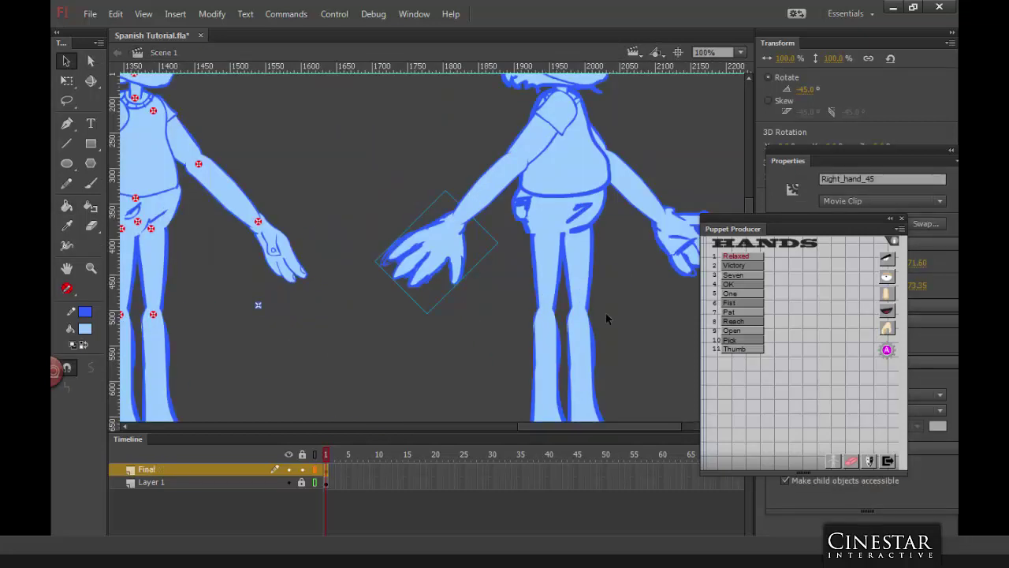
drag(590, 279, 460, 312)
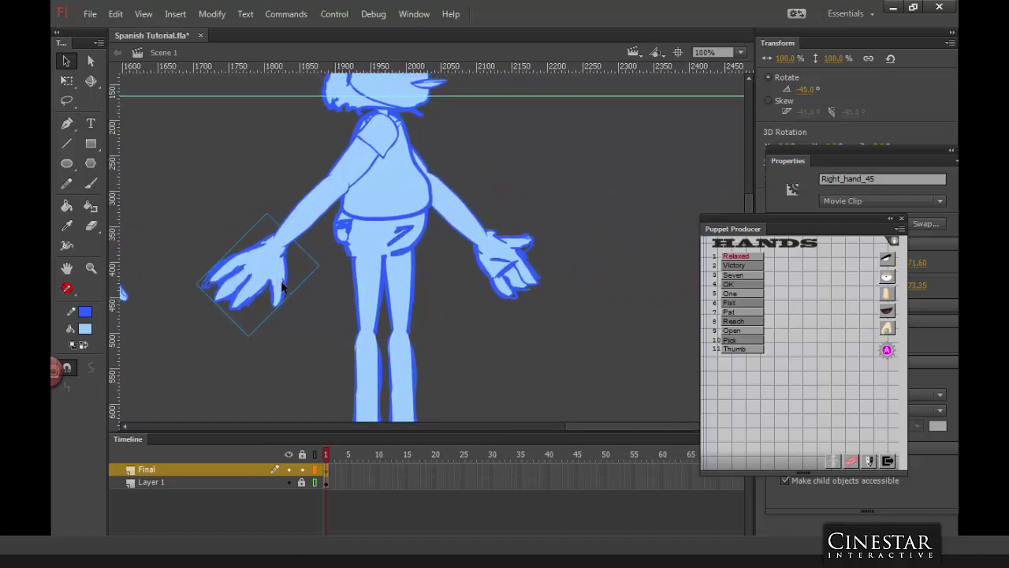
double_click(284, 288)
drag(310, 211, 175, 351)
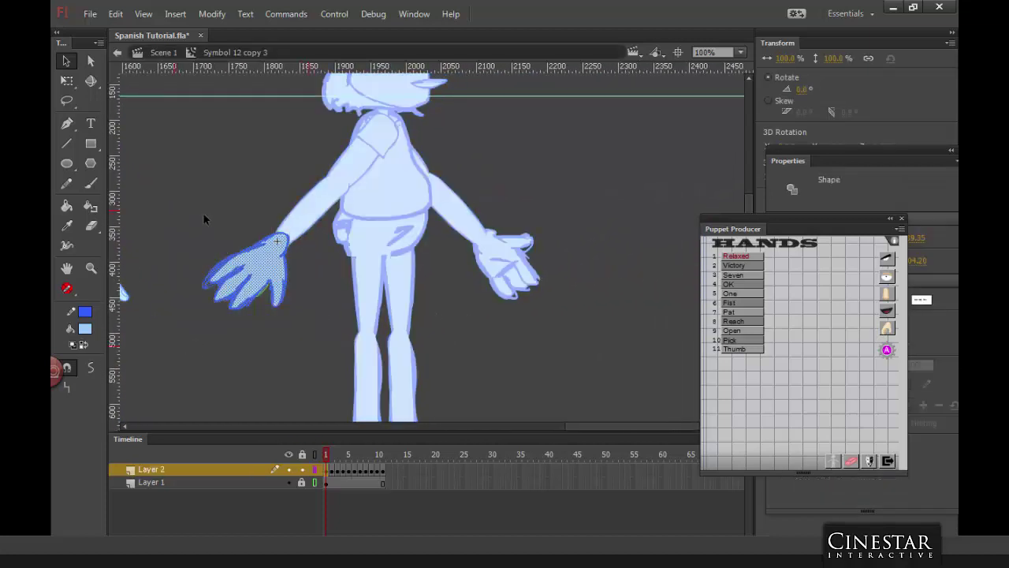
key(q)
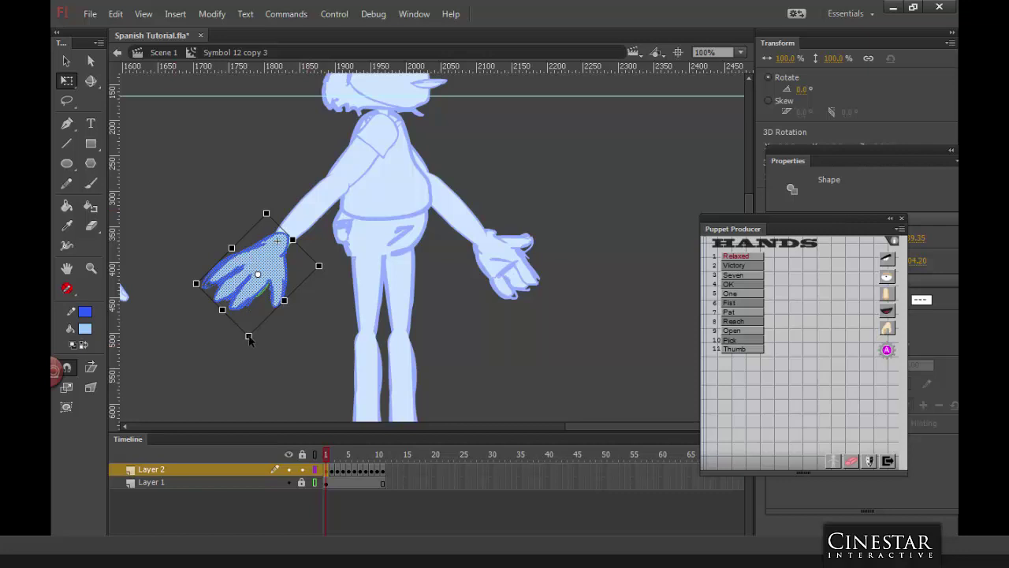
drag(258, 274, 277, 244)
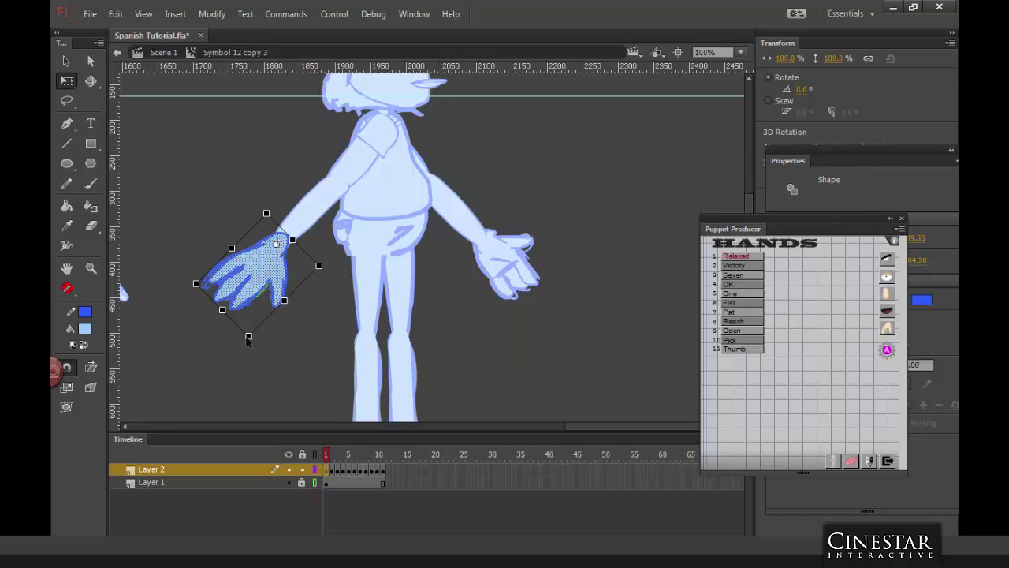
mouse_move(249, 339)
mouse_down()
mouse_move(250, 319)
mouse_move(254, 328)
mouse_up()
double_click(550, 205)
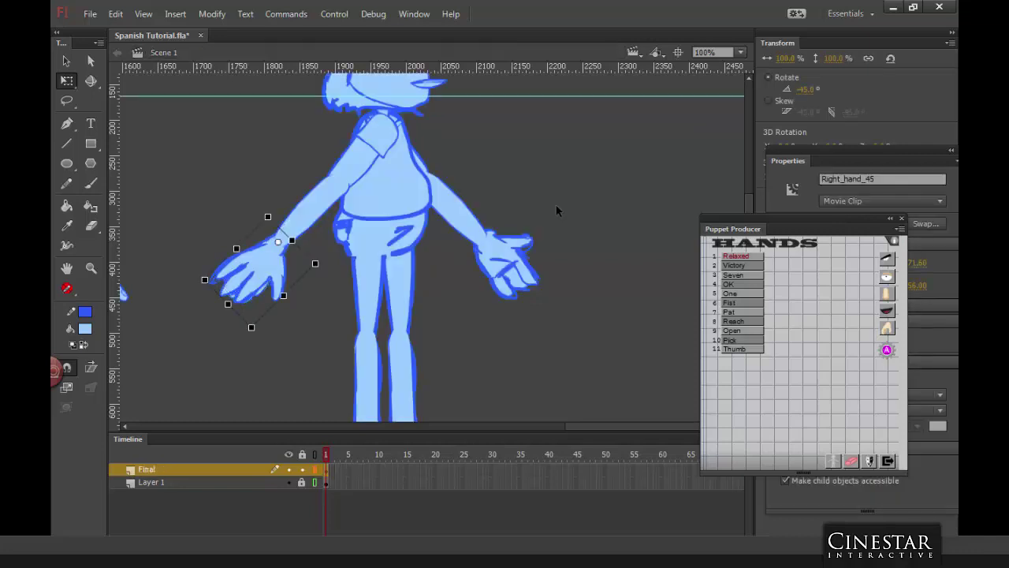
key(ctrl+minus)
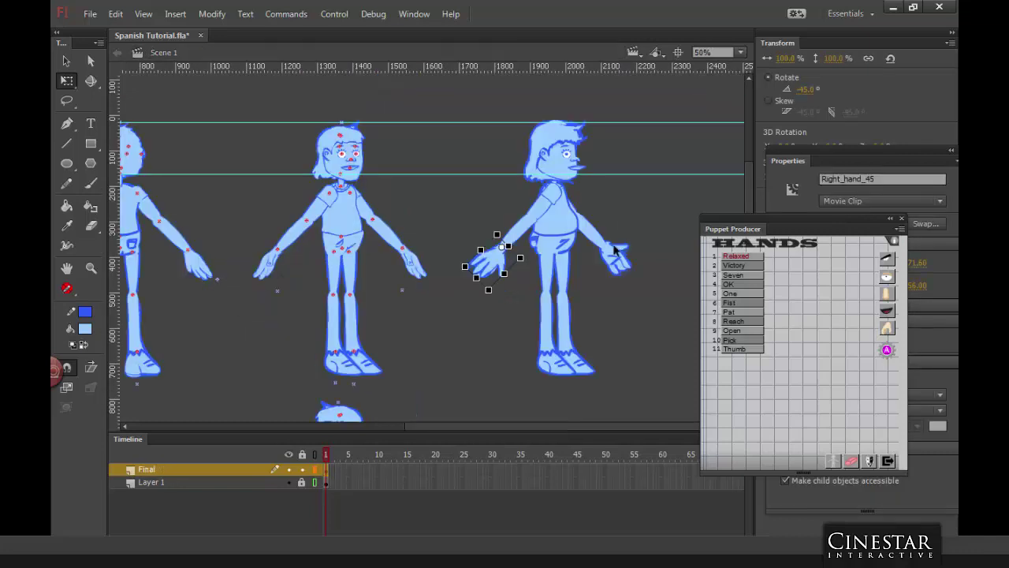
Step: Select the mouth symbol on the side-view figure
click(650, 203)
scroll(616, 203, up, 1)
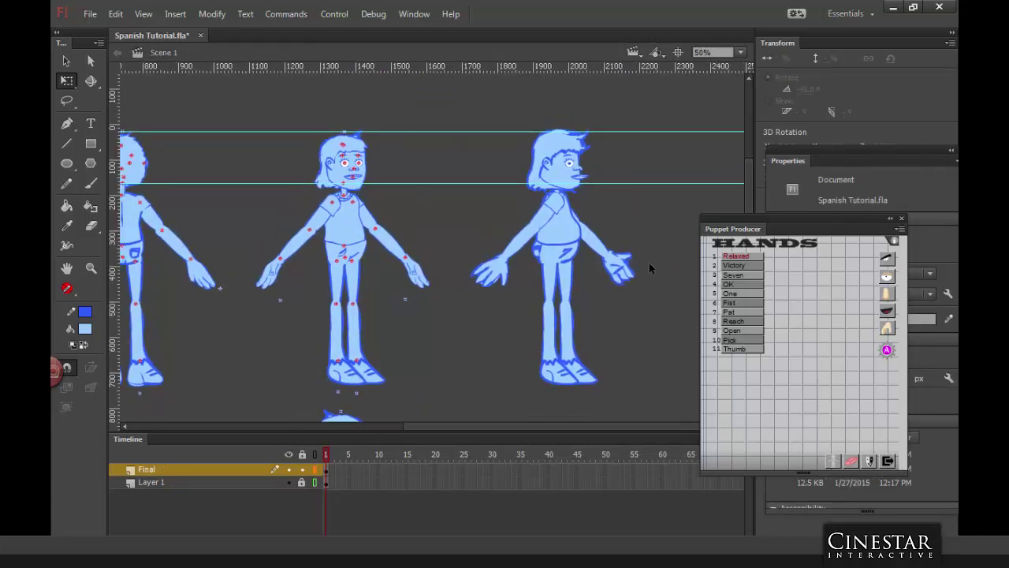
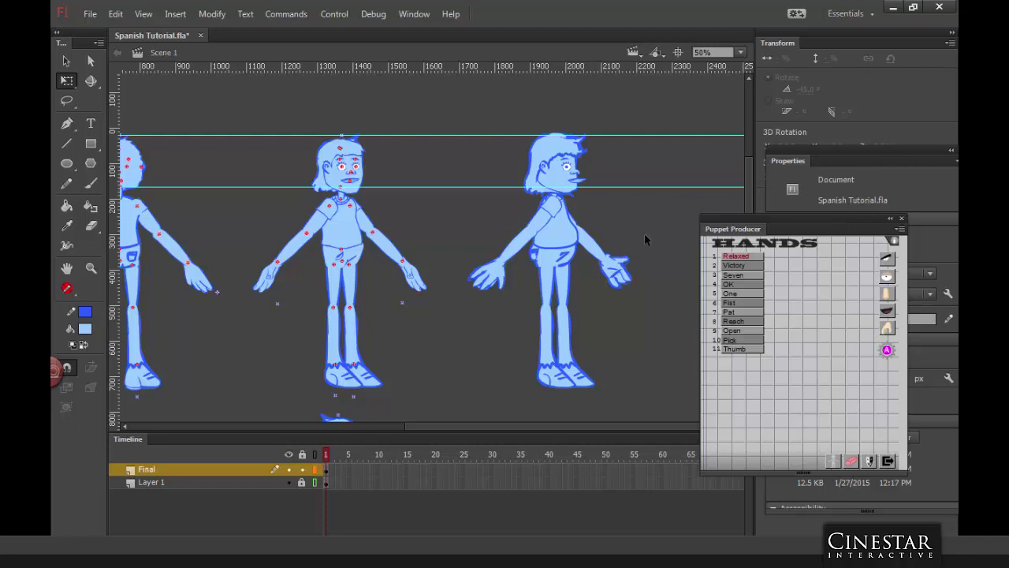
click(581, 183)
key(ctrl+=)
key(ctrl+=)
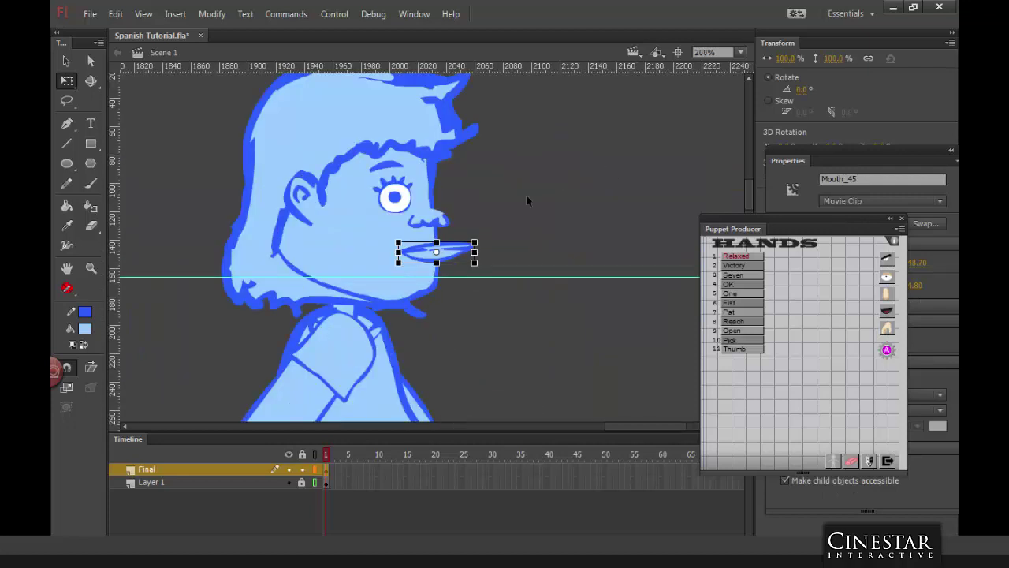
click(526, 194)
double_click(454, 254)
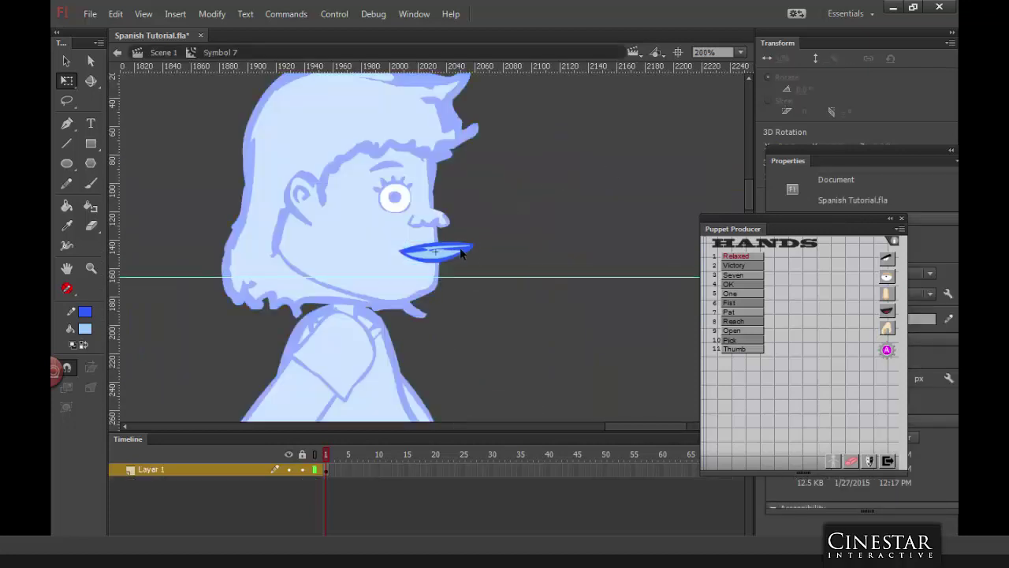
double_click(509, 222)
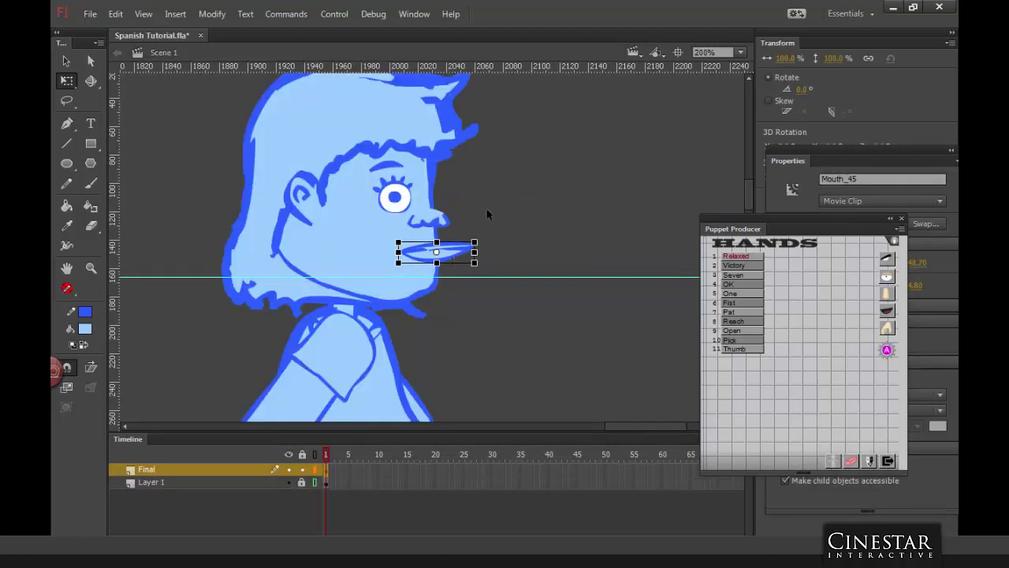
right_click(457, 253)
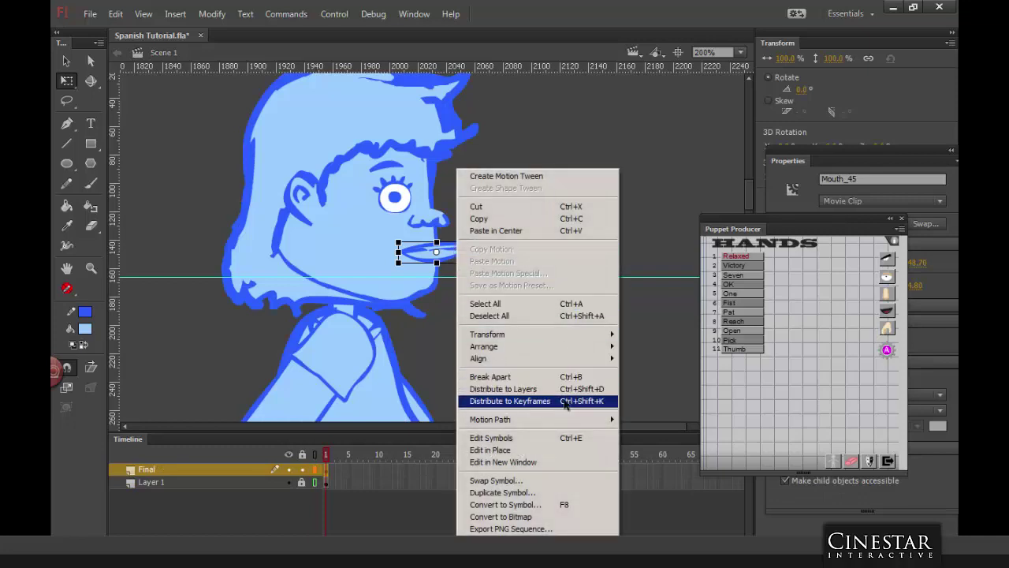
click(516, 437)
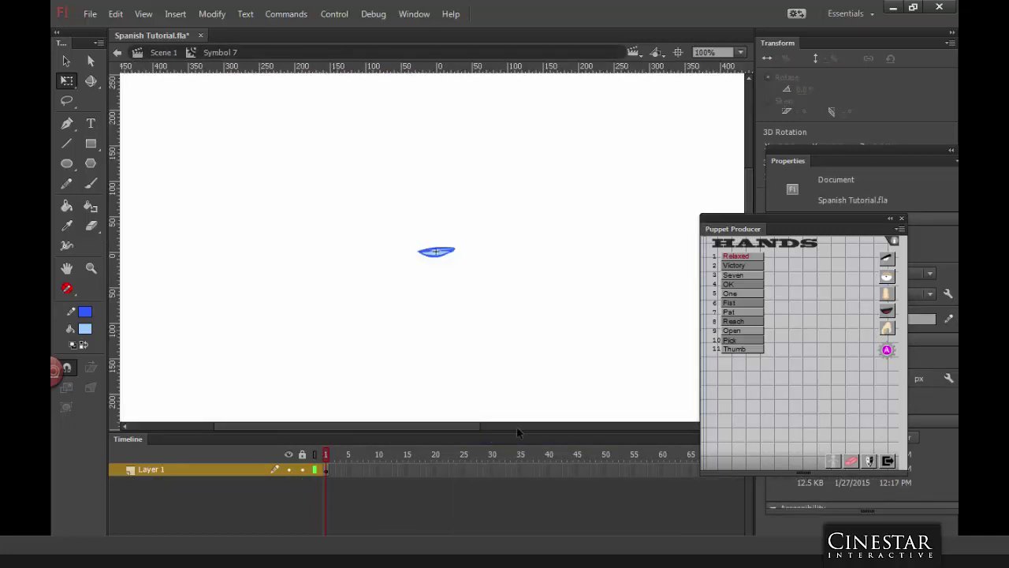
click(162, 52)
Step: Duplicate the side-view mouth symbol as Symbol 7 copy and open the copy for editing in place
right_click(456, 252)
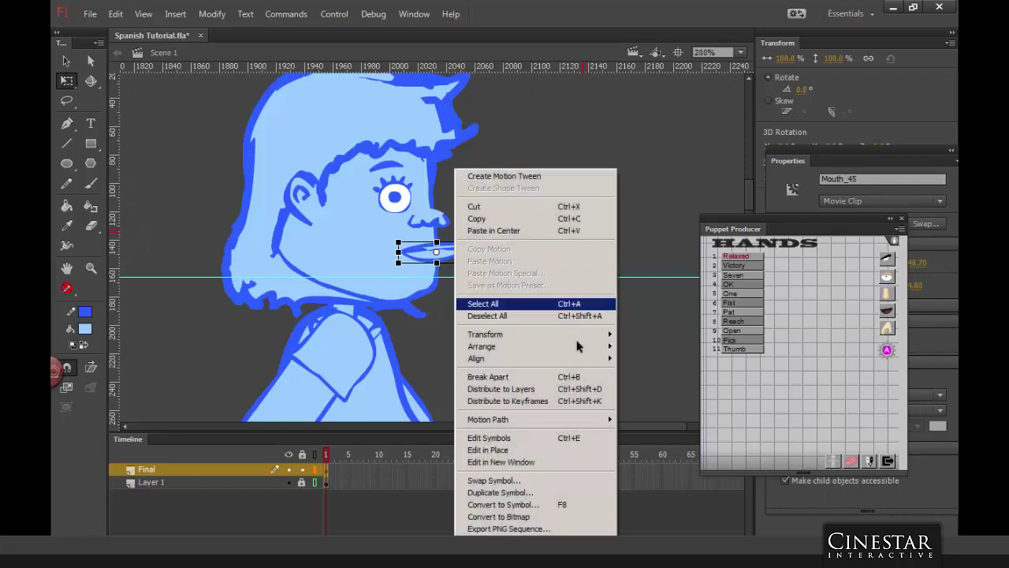
click(497, 493)
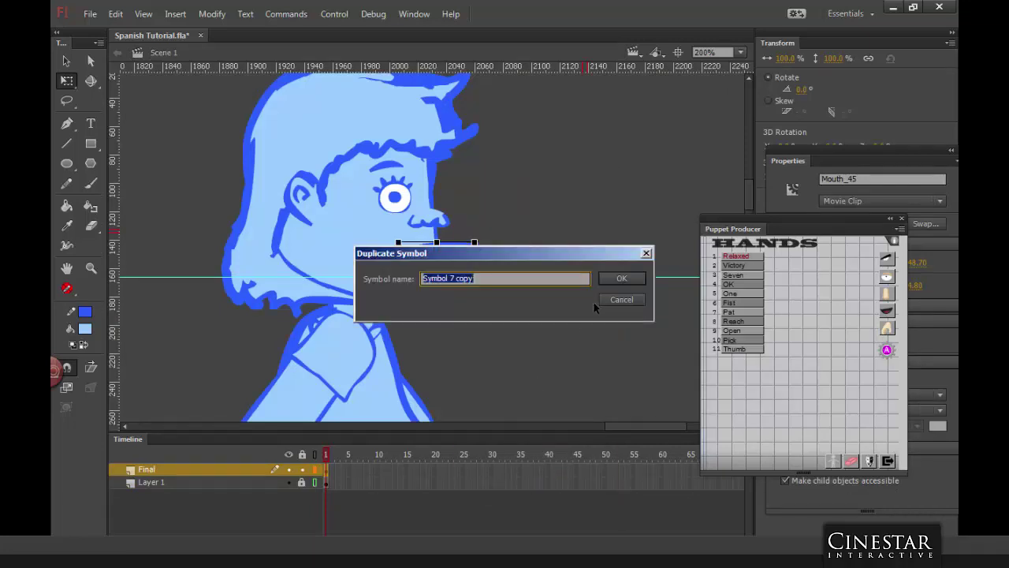
click(622, 279)
double_click(460, 252)
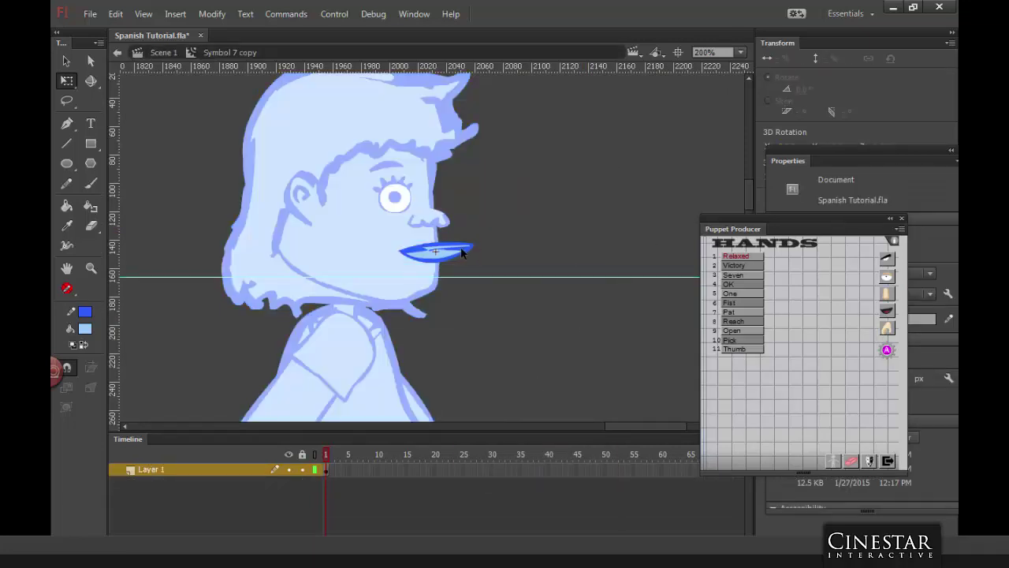
Step: Break apart the mouth drawing, erase the lips projecting beyond the face, and close the cut end with a dark blue brush outline
click(457, 254)
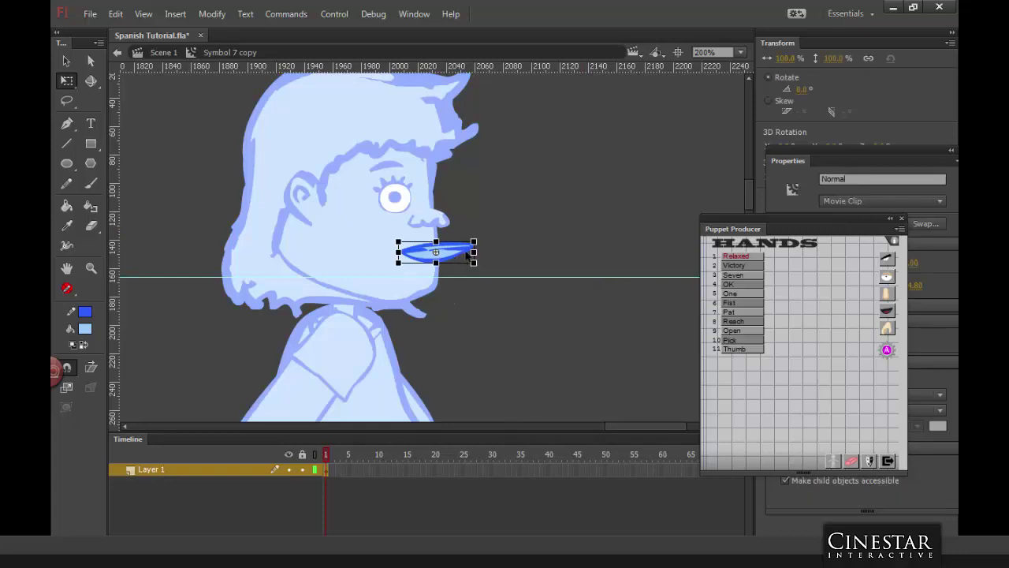
click(463, 294)
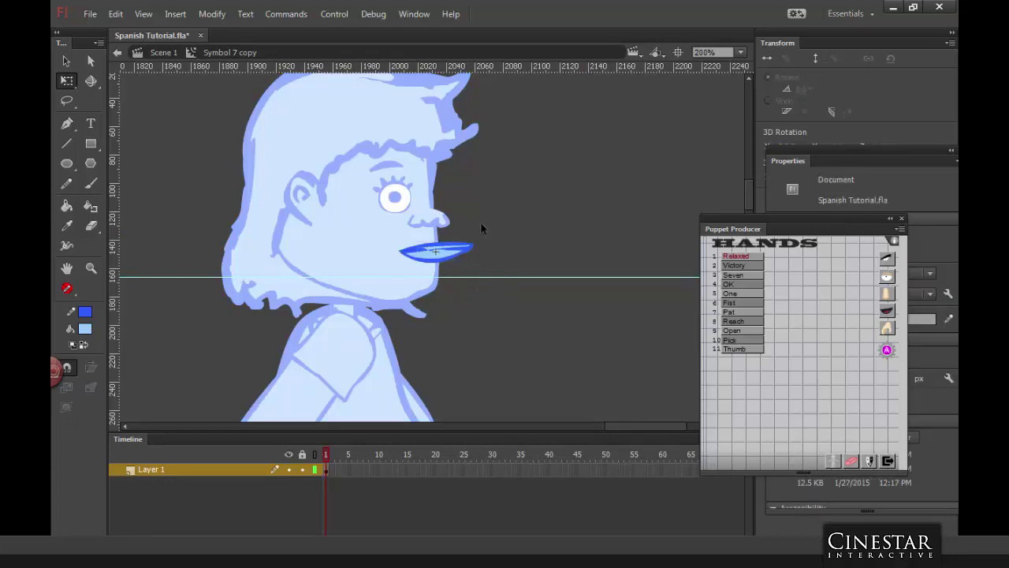
click(91, 225)
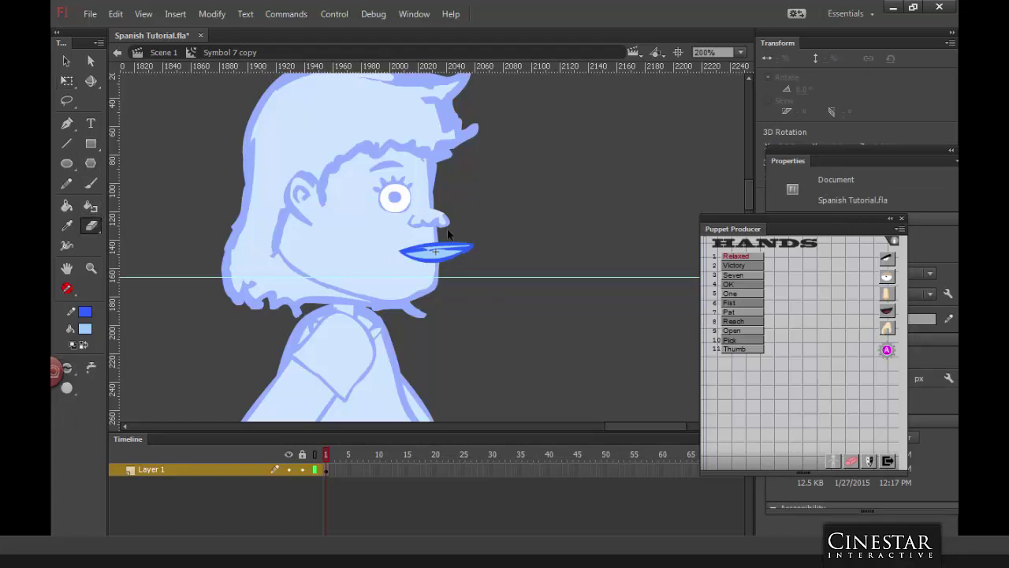
mouse_move(442, 240)
mouse_down()
mouse_move(448, 262)
mouse_move(455, 243)
mouse_move(483, 257)
mouse_up()
click(91, 183)
click(84, 345)
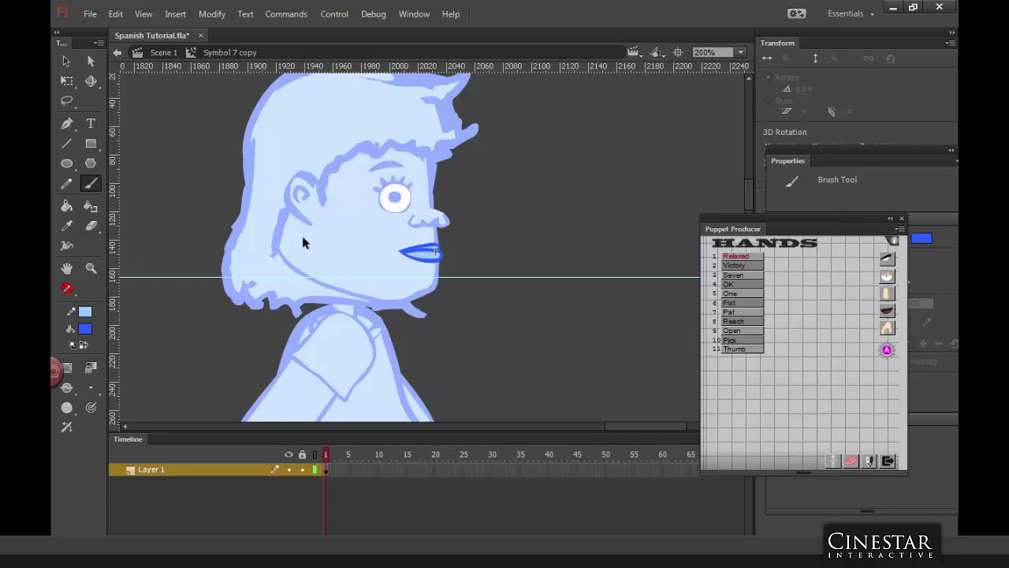
Step: Turn the trimmed mouth drawing into the Normal mouth movie clip with Puppet Producer and return to Scene 1
key(v)
drag(466, 237, 367, 278)
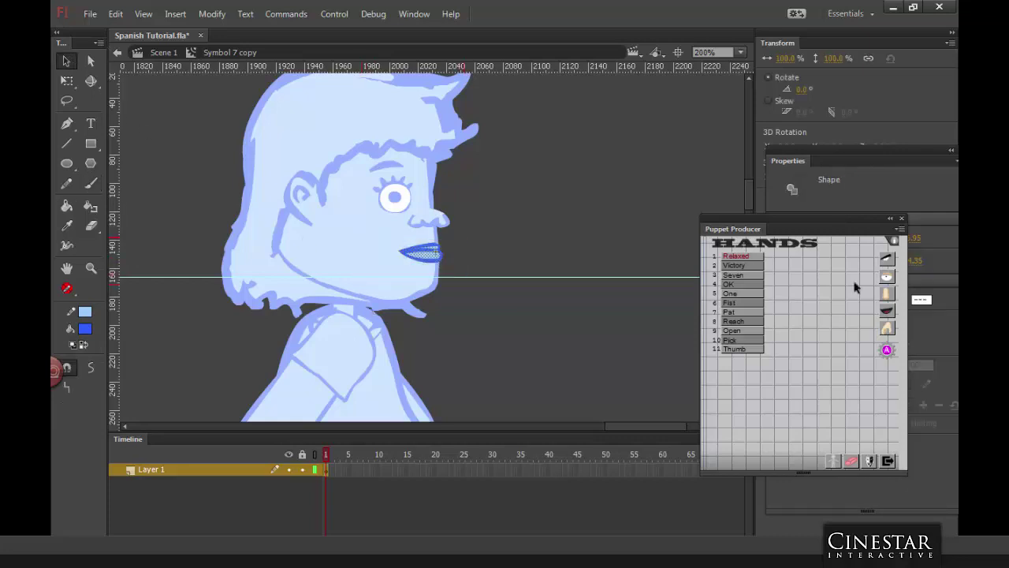
click(888, 312)
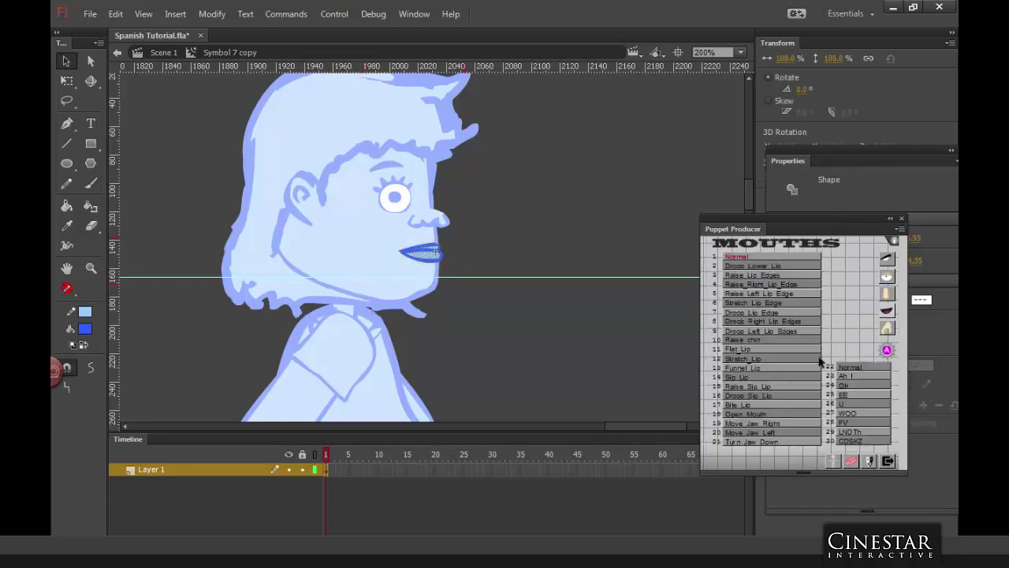
click(744, 260)
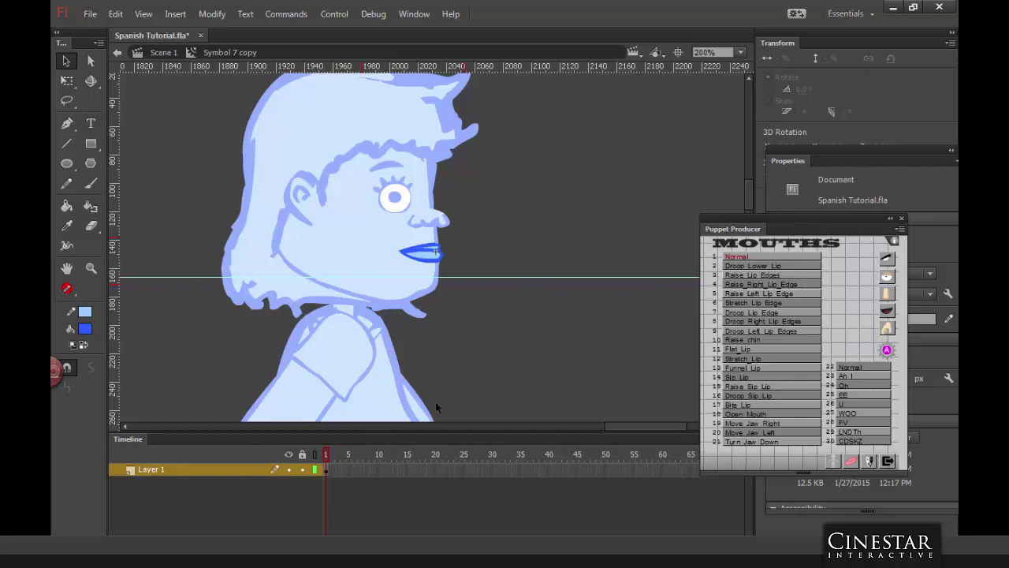
click(439, 260)
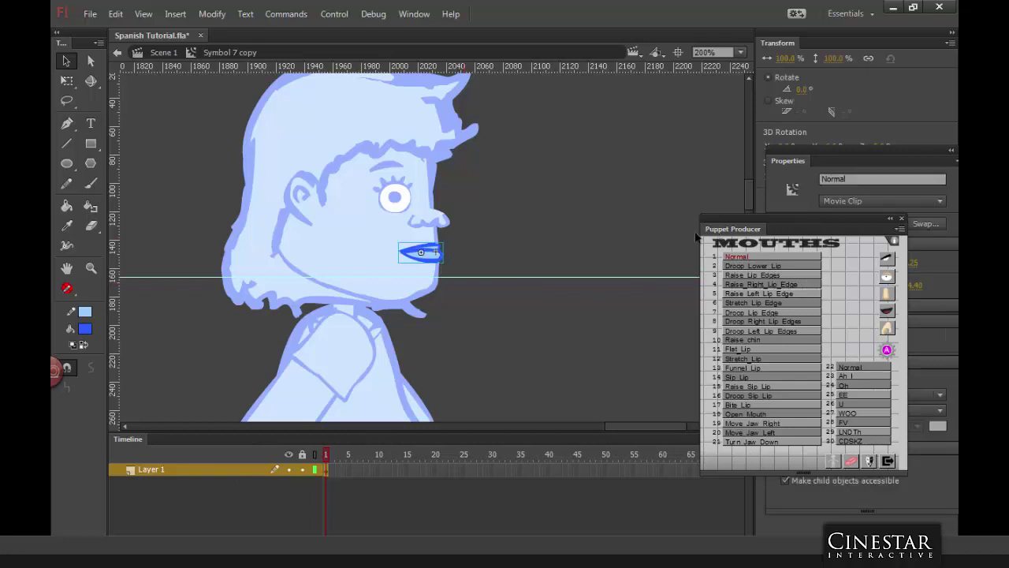
double_click(575, 223)
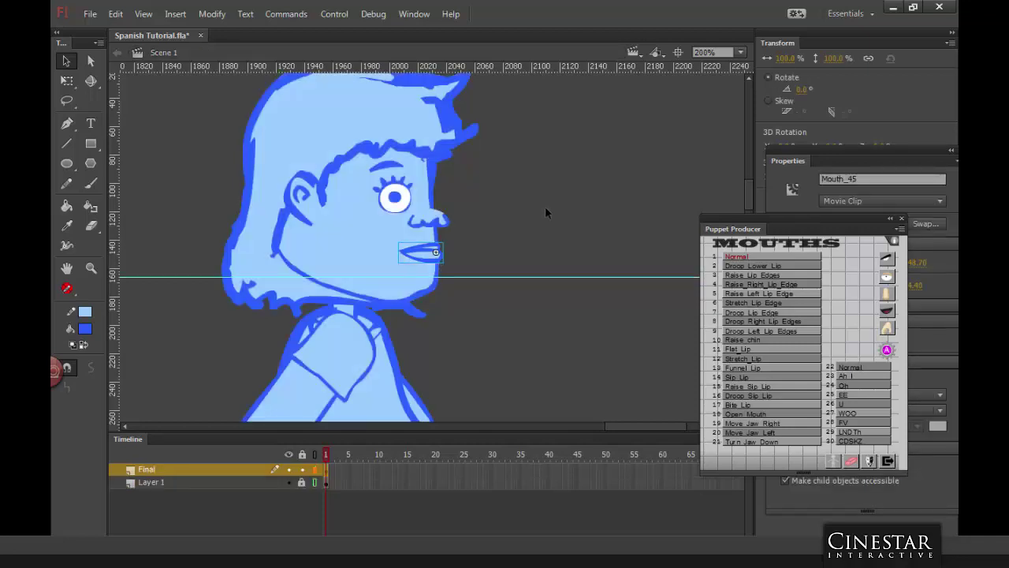
double_click(446, 222)
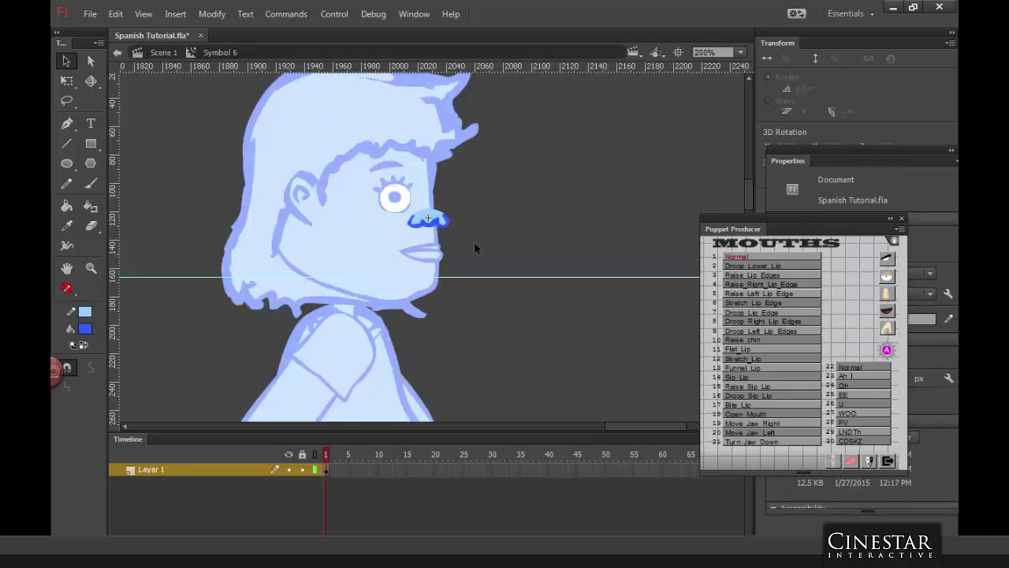
click(435, 223)
double_click(483, 219)
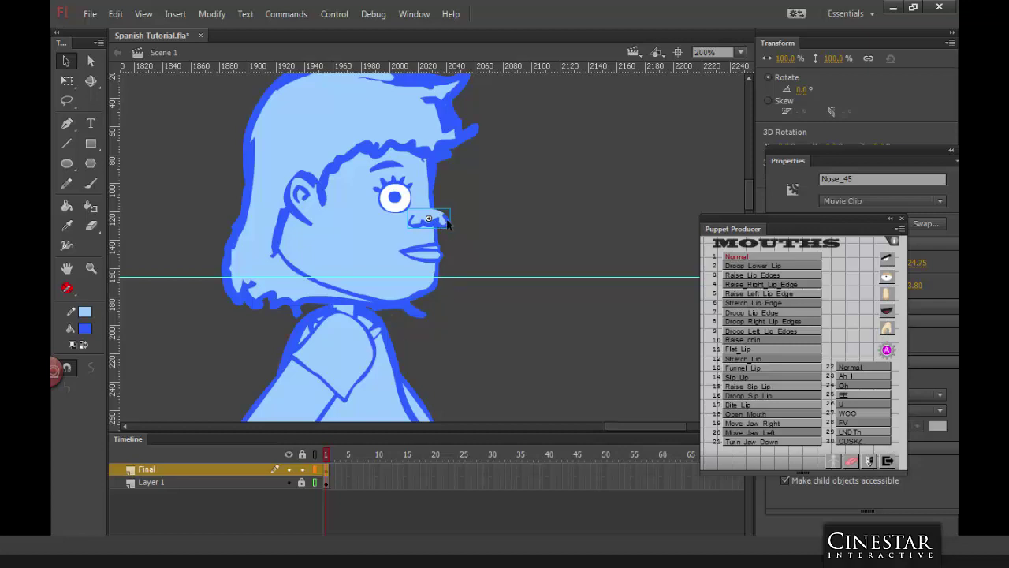
Step: Duplicate the nose symbol as Symbol 6 copy and delete the old nose drawing inside the copy
right_click(441, 220)
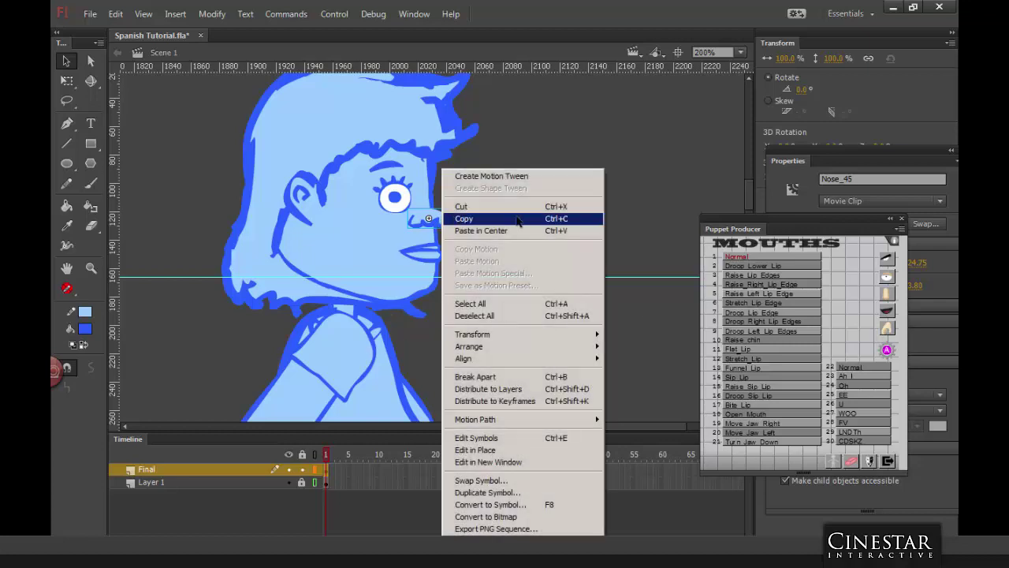
click(505, 479)
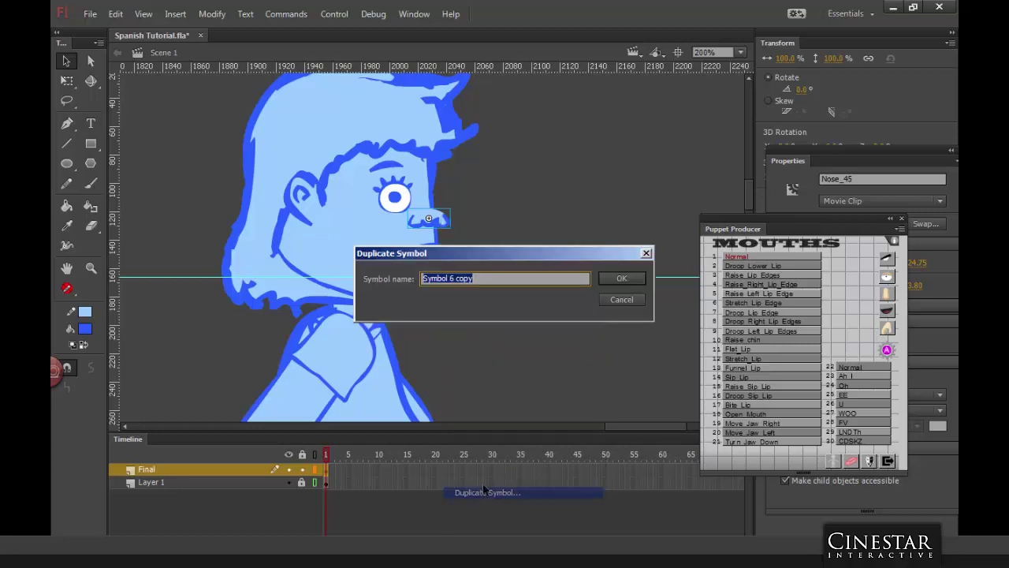
double_click(442, 223)
drag(464, 199, 392, 251)
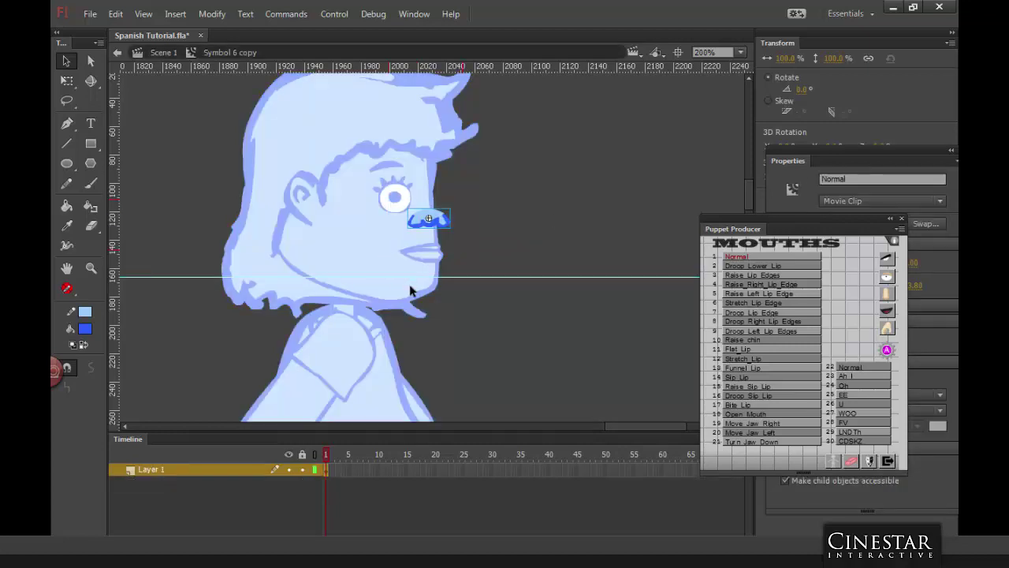
key(Delete)
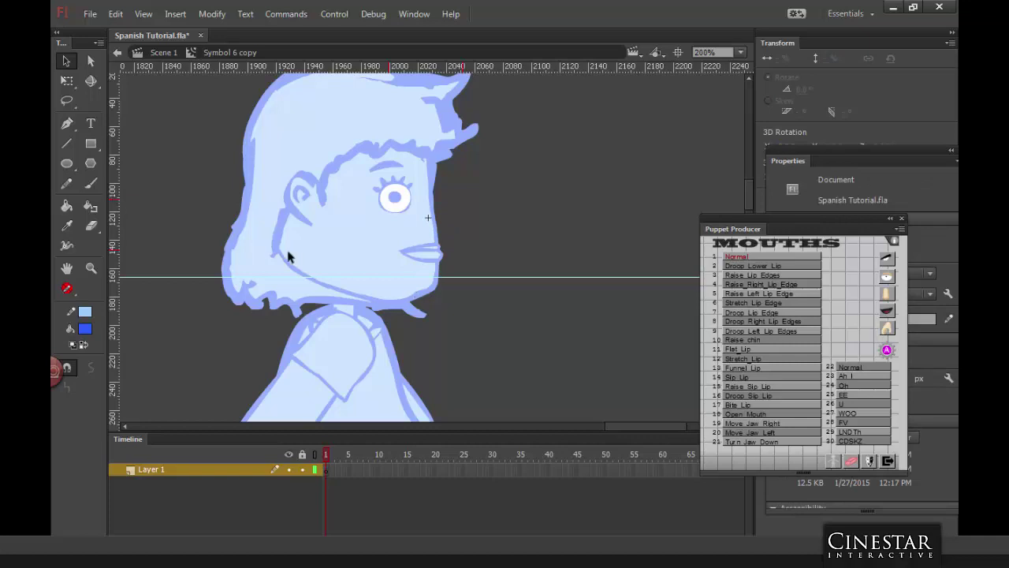
Step: Brush a pointed profile nose with a nostril in dark blue and close its inner edge with a light blue stroke
click(89, 185)
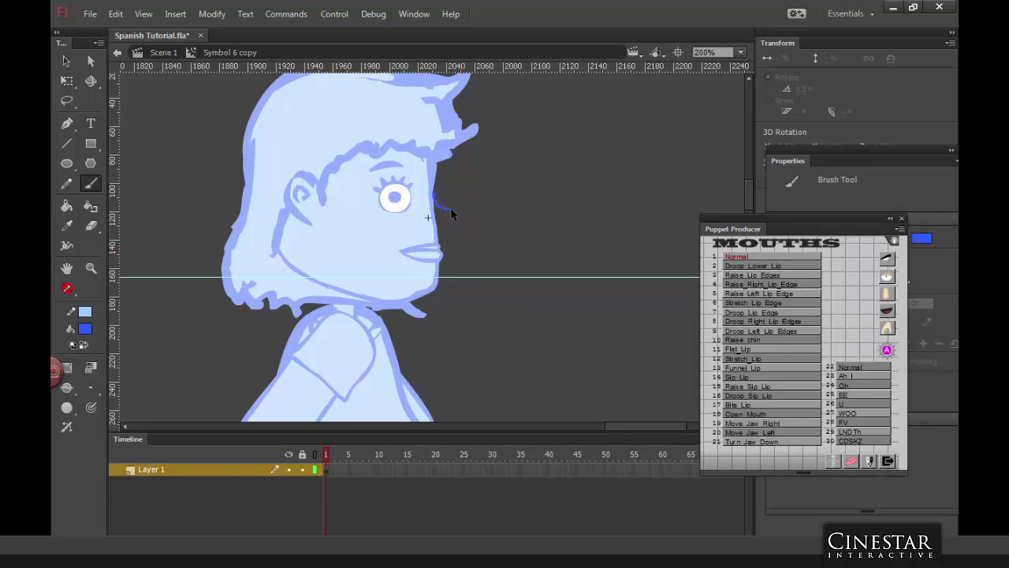
mouse_move(460, 218)
mouse_down()
mouse_move(419, 227)
mouse_move(434, 226)
mouse_up()
click(85, 344)
mouse_move(428, 197)
mouse_down()
mouse_move(422, 210)
mouse_move(435, 227)
mouse_up()
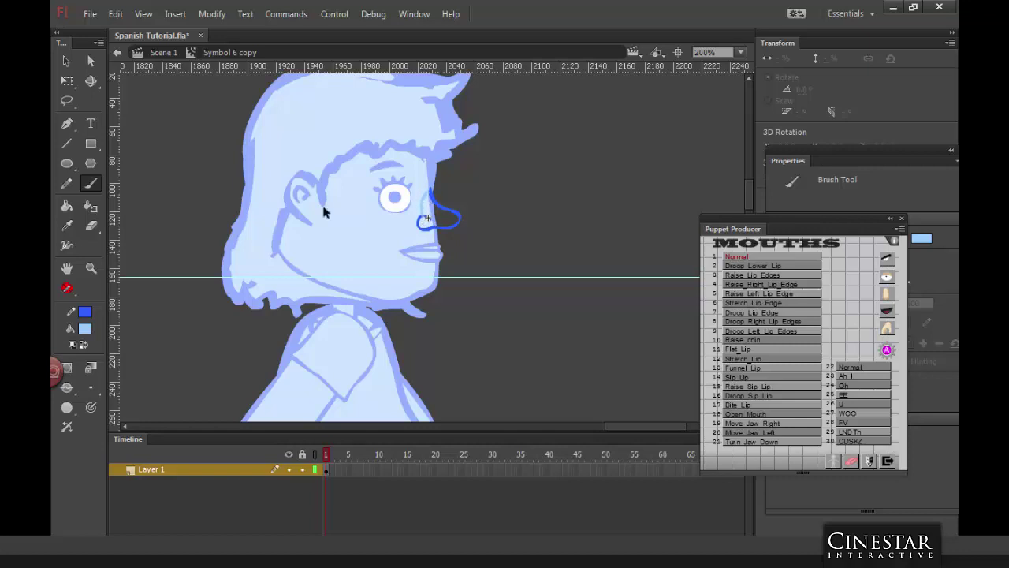
Step: Fill the inside of the new profile nose with light blue and return to Scene 1
click(67, 206)
click(450, 223)
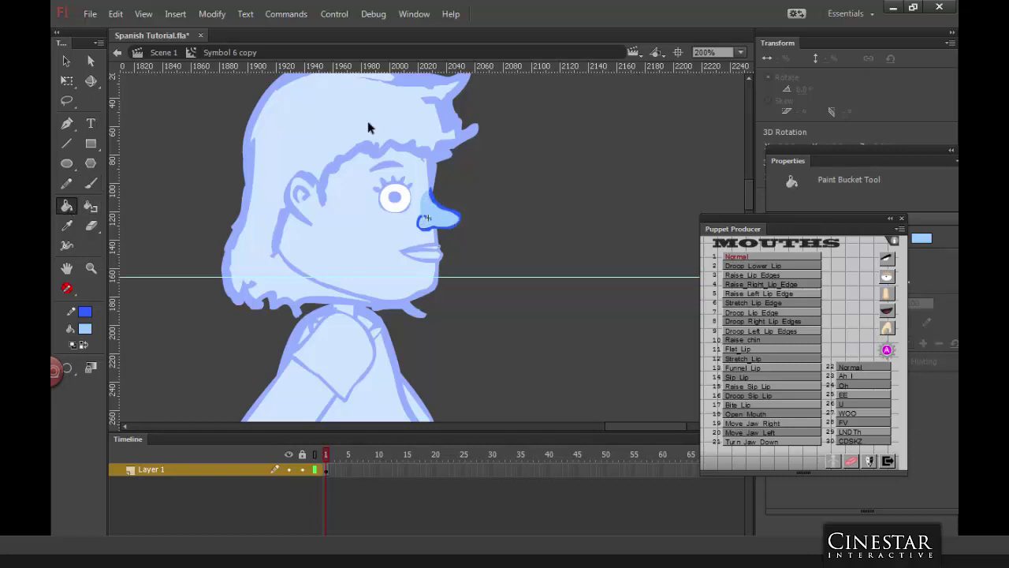
click(68, 62)
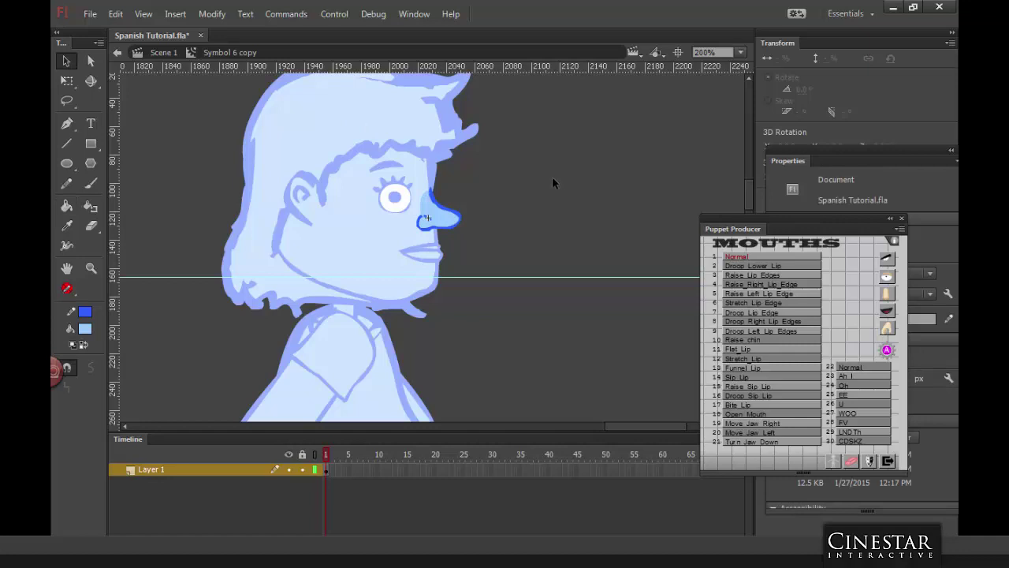
double_click(554, 179)
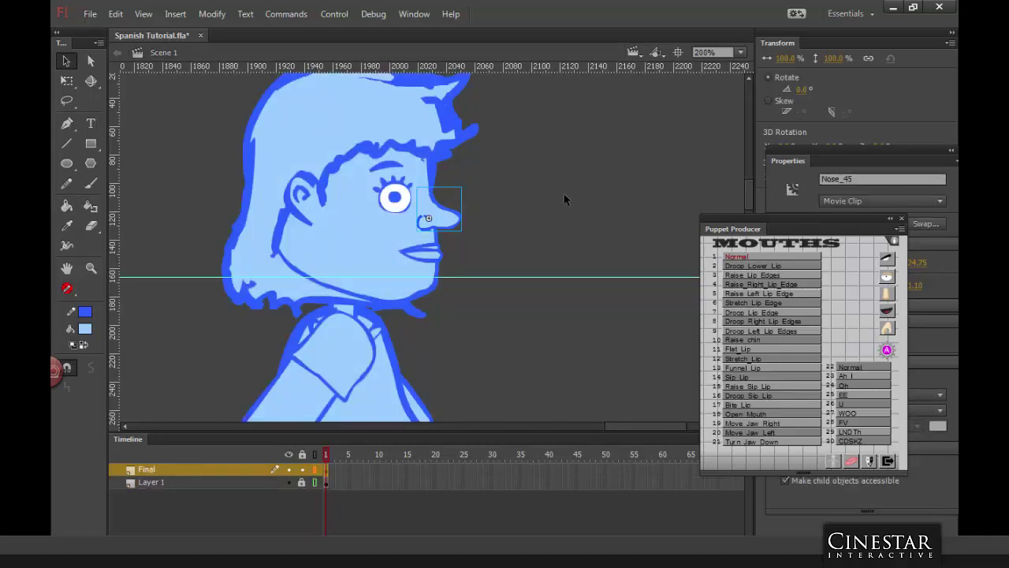
Step: Examine the whole side-view figure beside the other views, down to its legs and feet
key(ctrl+minus)
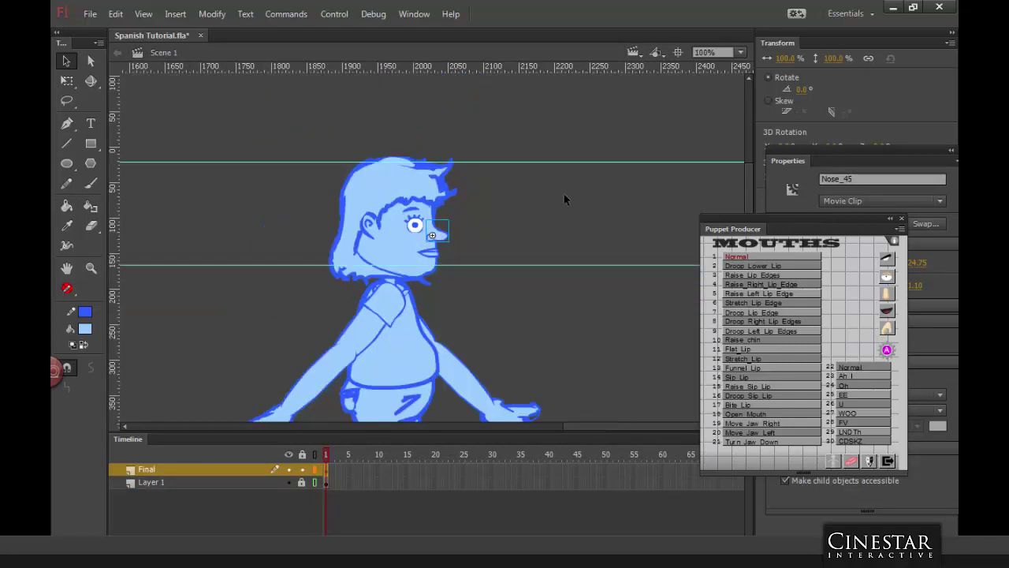
scroll(572, 199, down, 5)
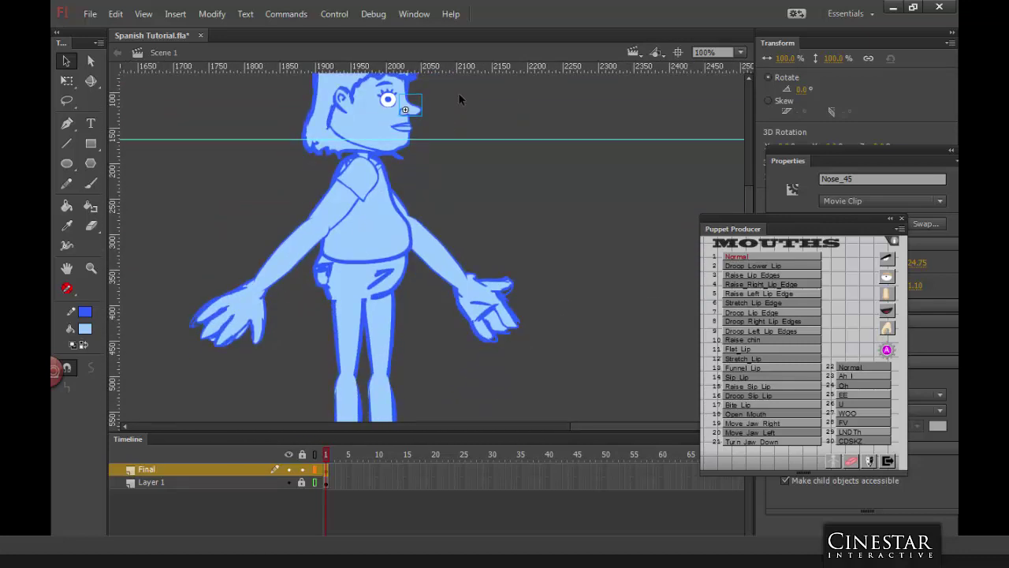
key(ctrl+minus)
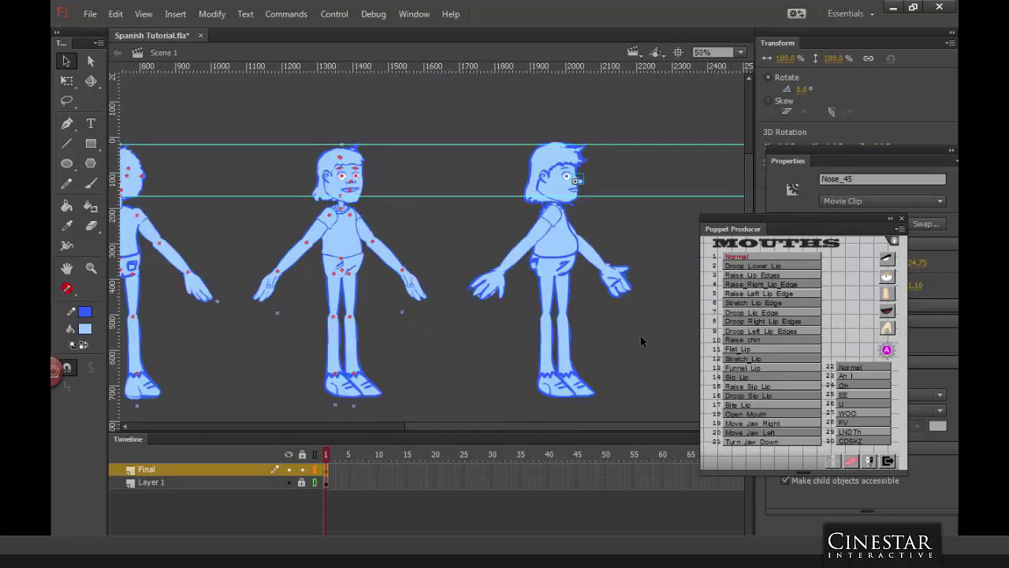
scroll(623, 319, down, 3)
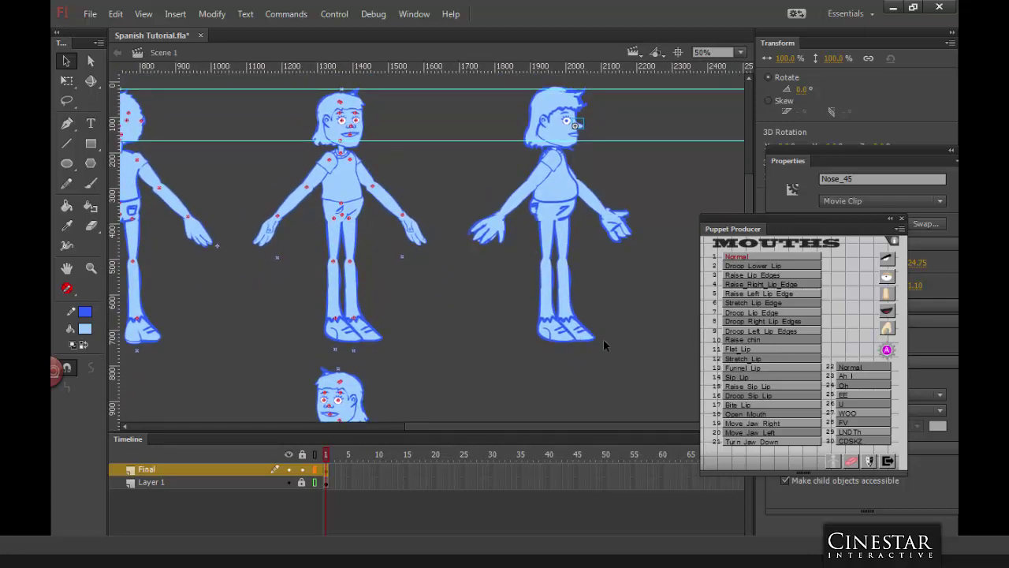
key(ctrl+equal)
scroll(580, 362, down, 8)
scroll(512, 189, down, 4)
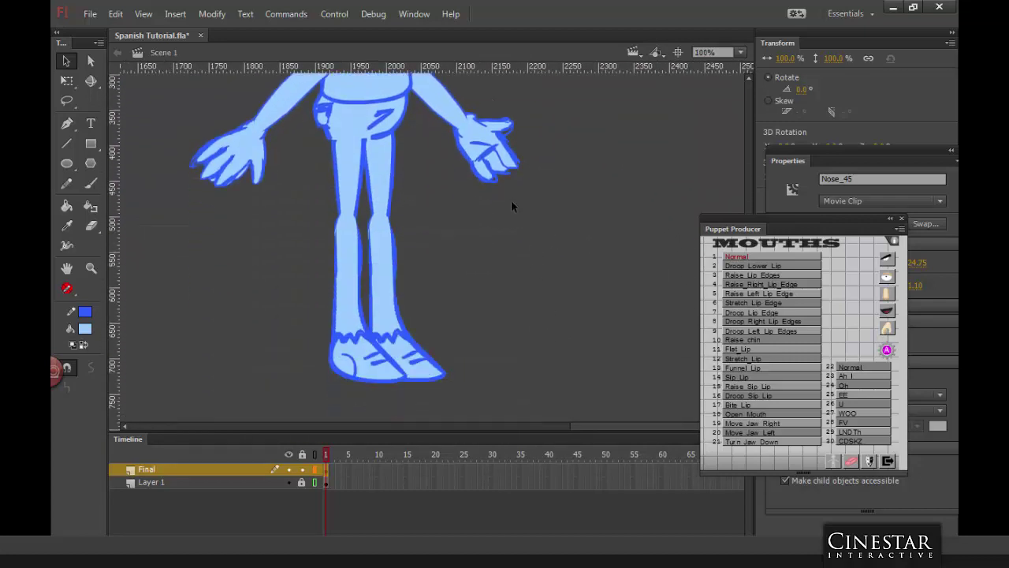
Step: Duplicate the symbol of the front foot (Right_foot_45) as _Symbol 16 copy 2
click(390, 313)
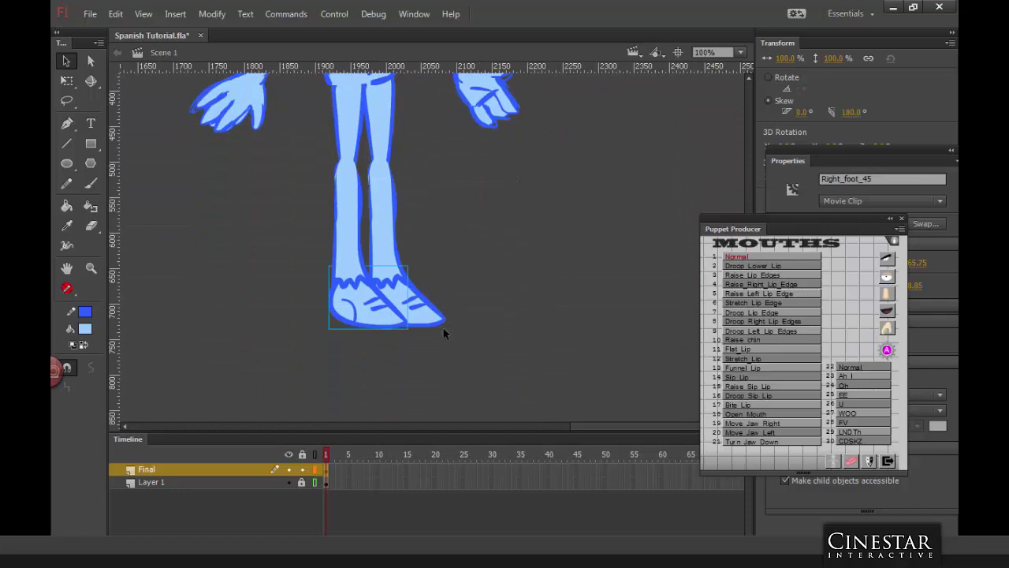
right_click(372, 314)
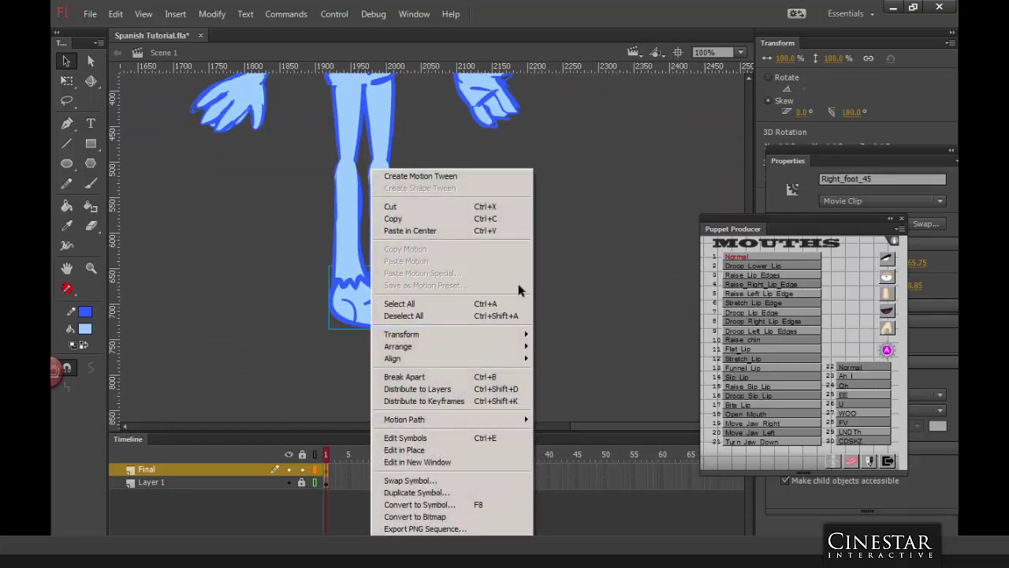
click(414, 494)
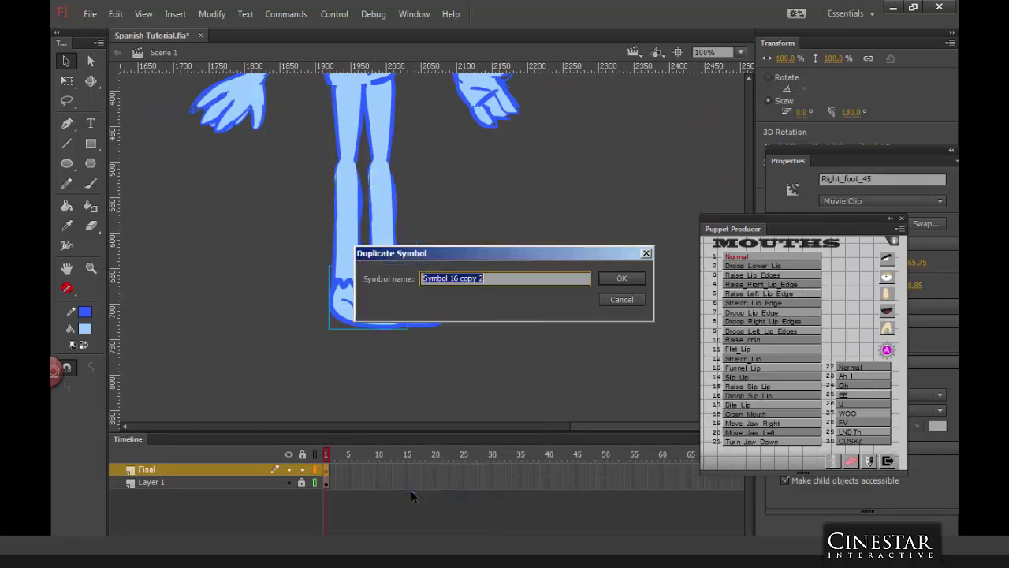
click(620, 278)
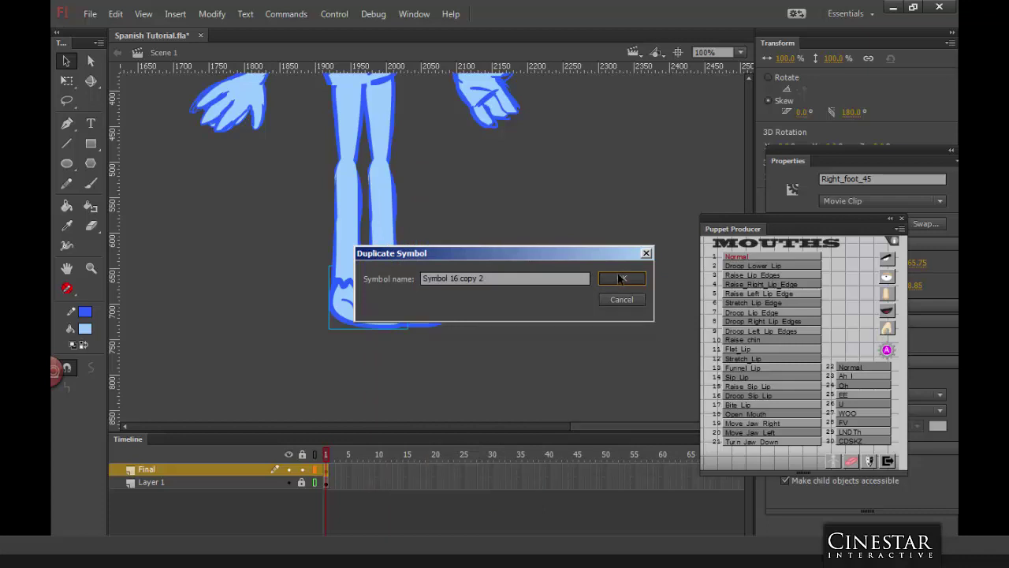
click(433, 280)
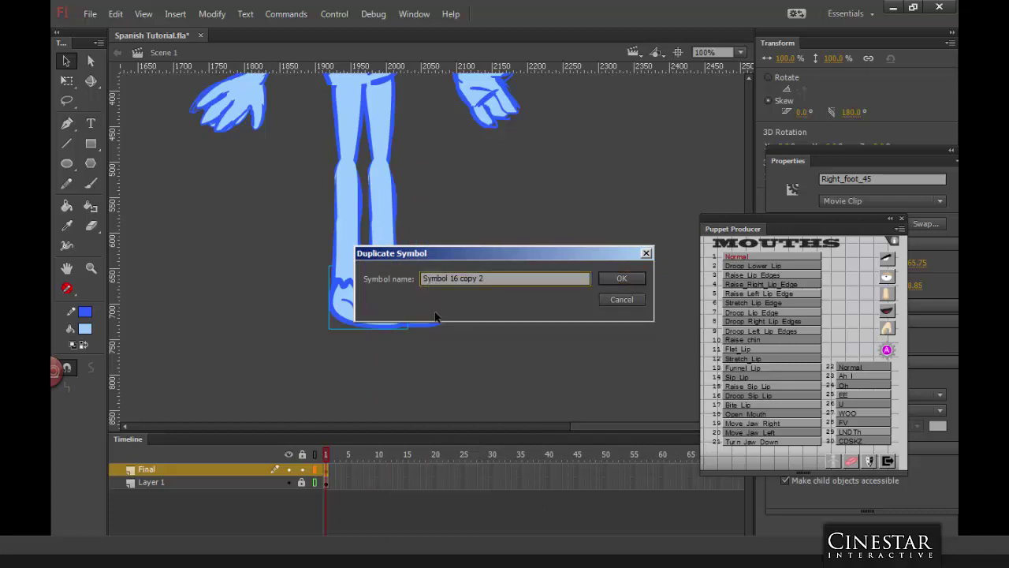
text(_)
click(625, 276)
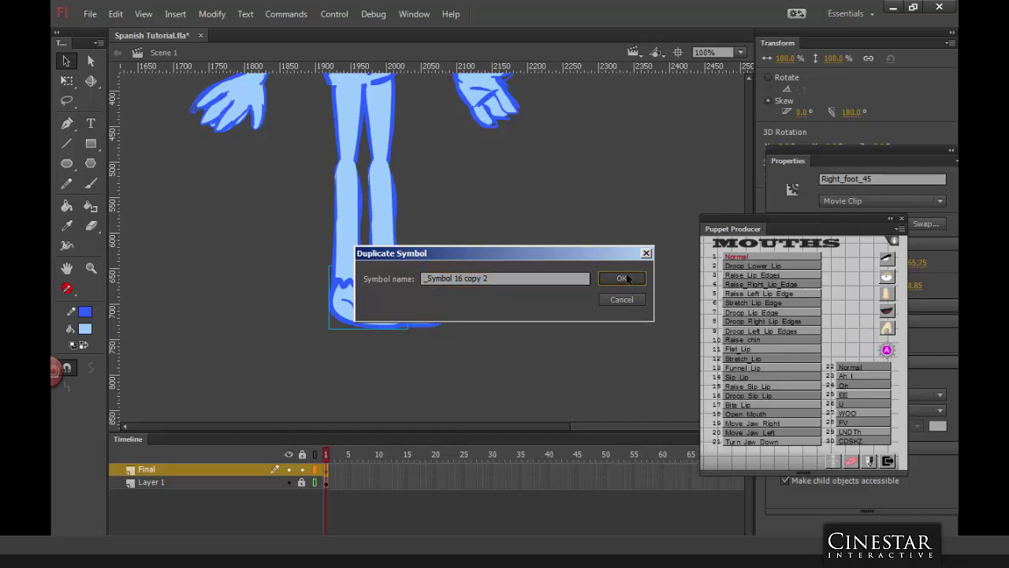
Step: Open the duplicated foot symbol for editing and delete the old three-quarter foot drawing inside it
double_click(364, 322)
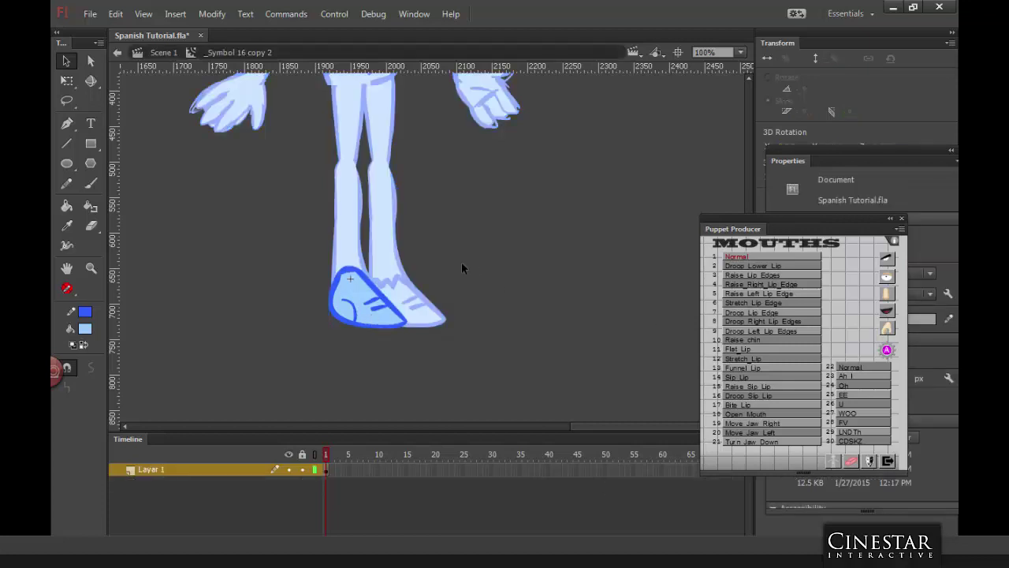
drag(308, 256, 431, 351)
key(Delete)
Step: Brush a side-view shoe outline in dark blue below the front leg's cuff, with a curved heel line, lace marks and a sole
click(91, 183)
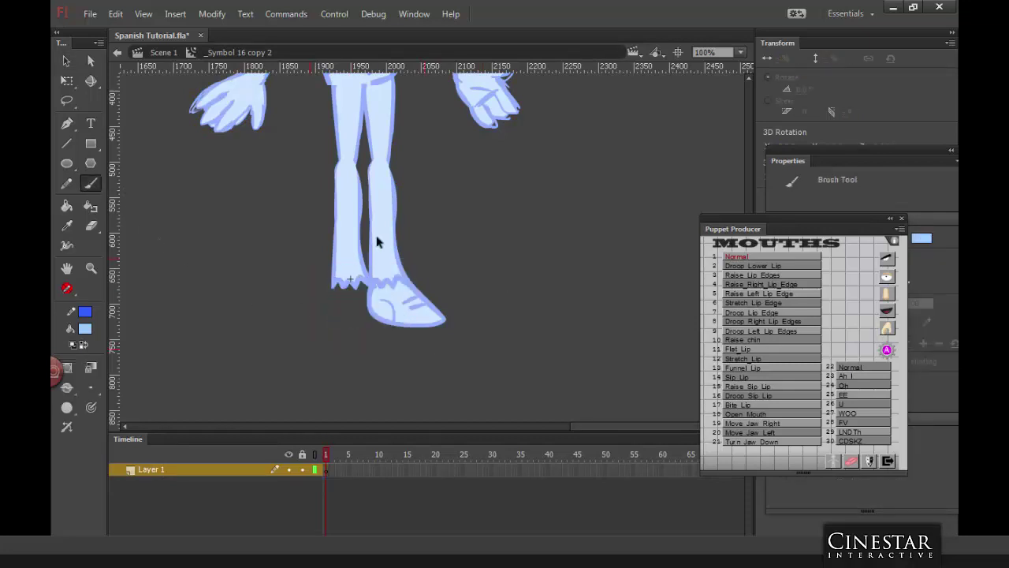
click(83, 345)
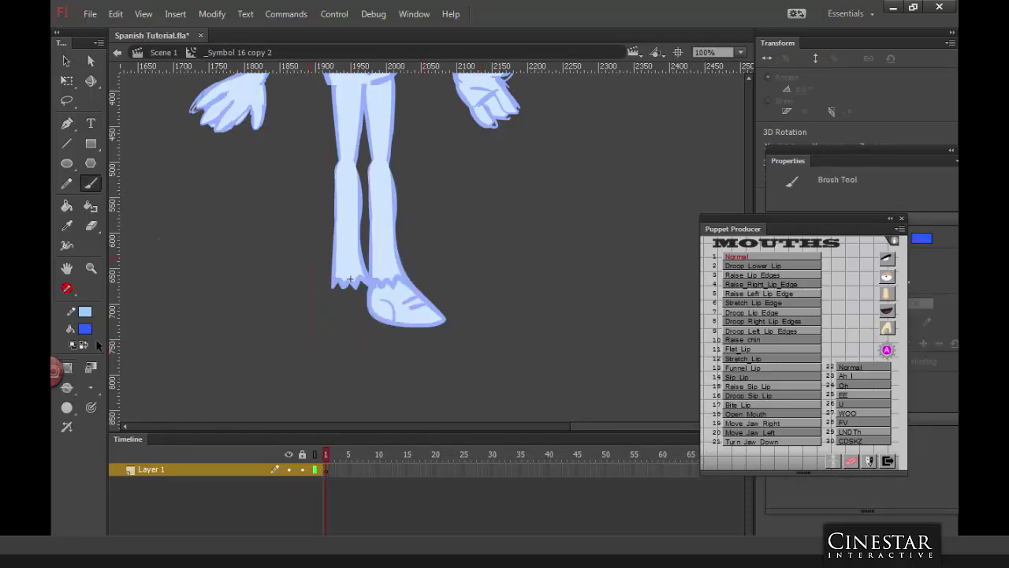
mouse_move(333, 281)
mouse_down()
mouse_move(322, 322)
mouse_move(347, 329)
mouse_move(350, 299)
mouse_up()
mouse_move(379, 330)
mouse_down()
mouse_move(422, 323)
mouse_move(413, 305)
mouse_move(352, 275)
mouse_move(333, 285)
mouse_move(341, 304)
mouse_up()
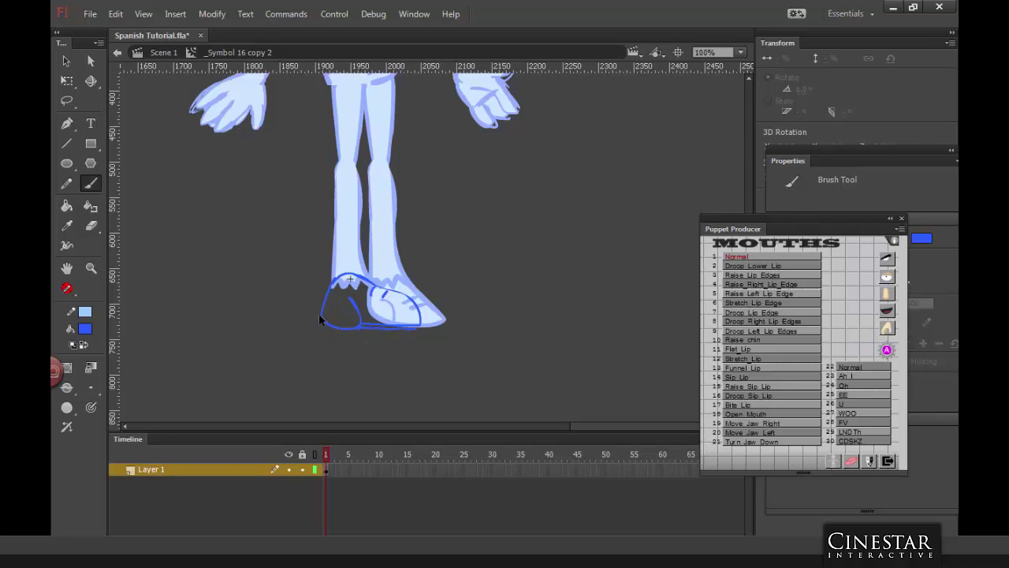
drag(324, 321, 326, 329)
Step: Fill the new side-view shoe and its thin sole with light blue and return to Scene 1
key(x)
key(k)
click(352, 284)
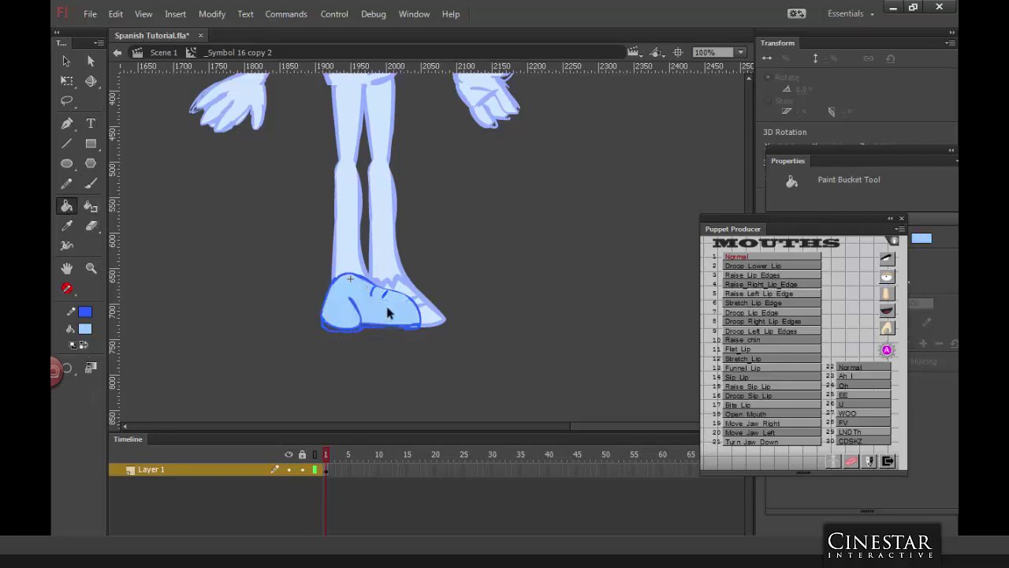
click(368, 324)
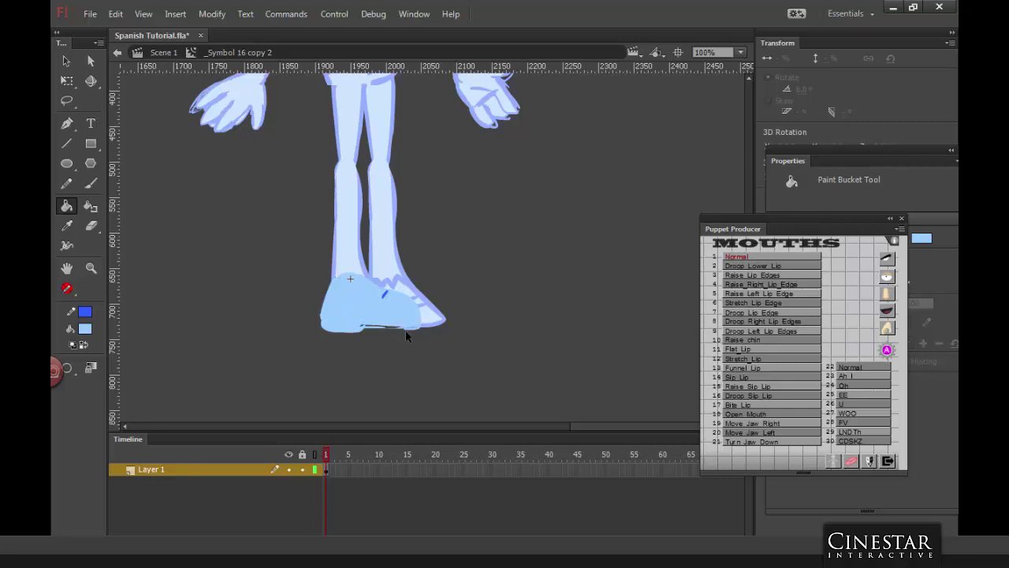
key(ctrl+z)
key(ctrl+equal)
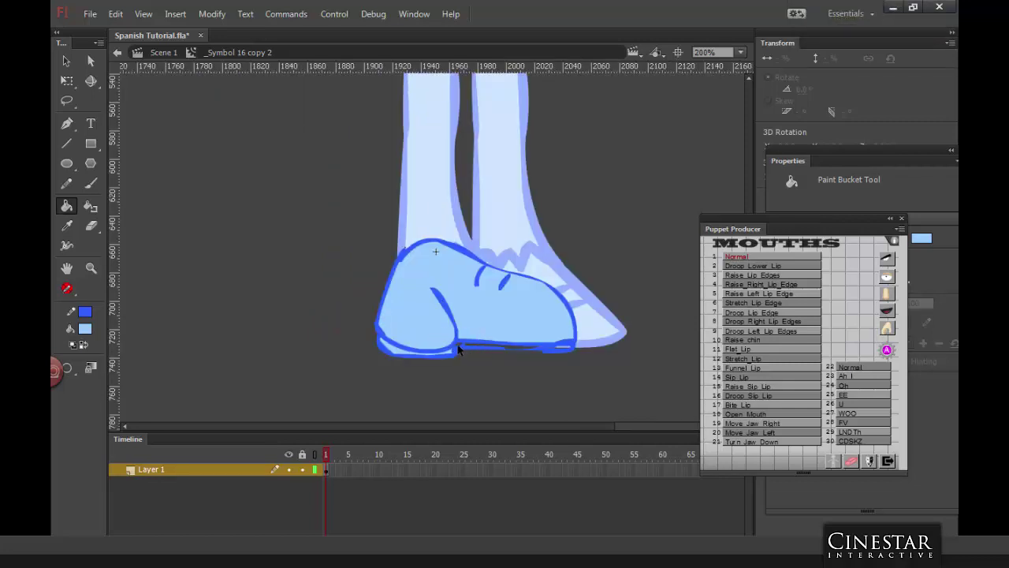
click(459, 350)
click(68, 63)
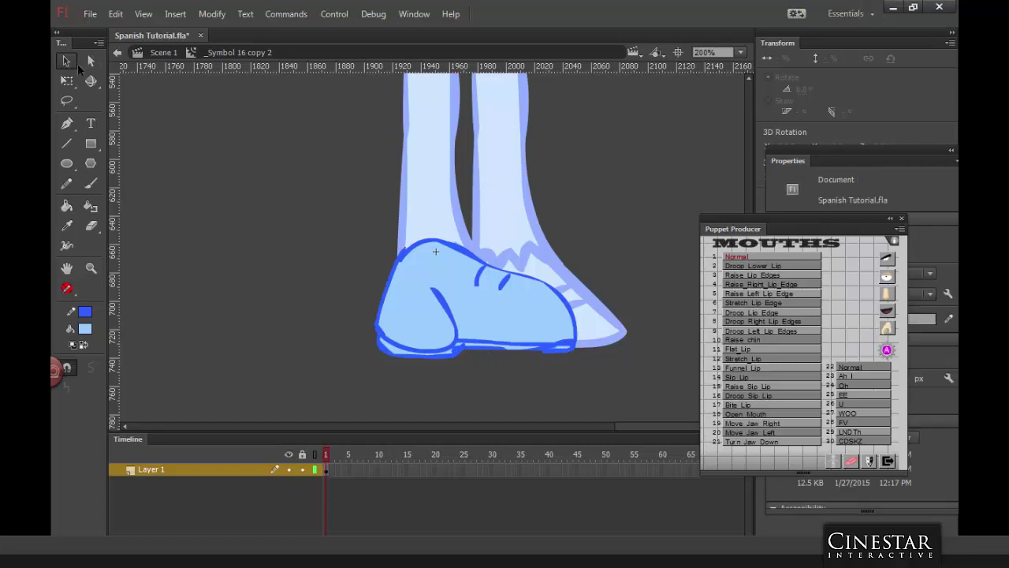
double_click(597, 240)
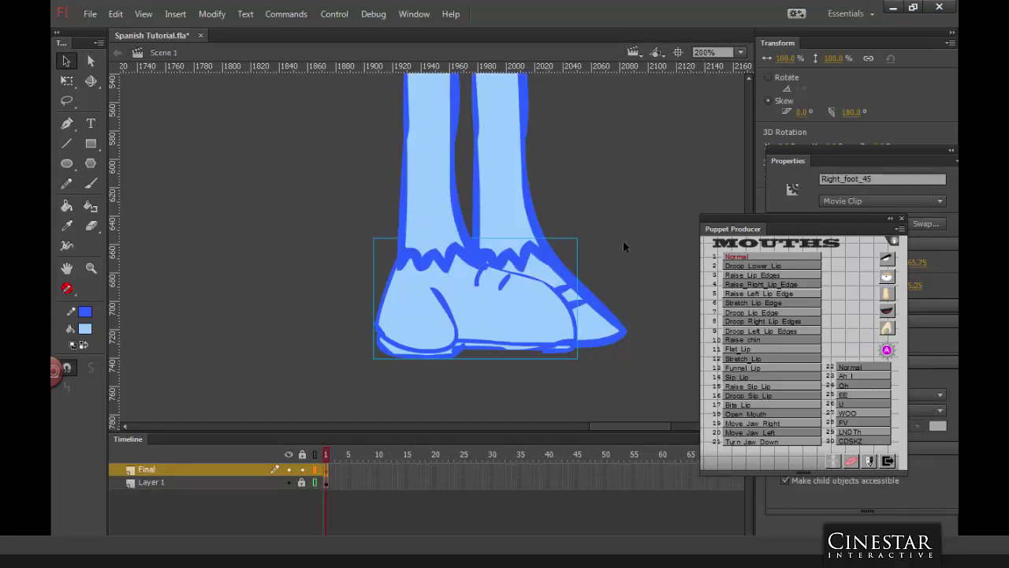
Step: Try shifting the front shank upward, then place its jagged cuff back over the top of the new shoe
scroll(631, 233, right, 5)
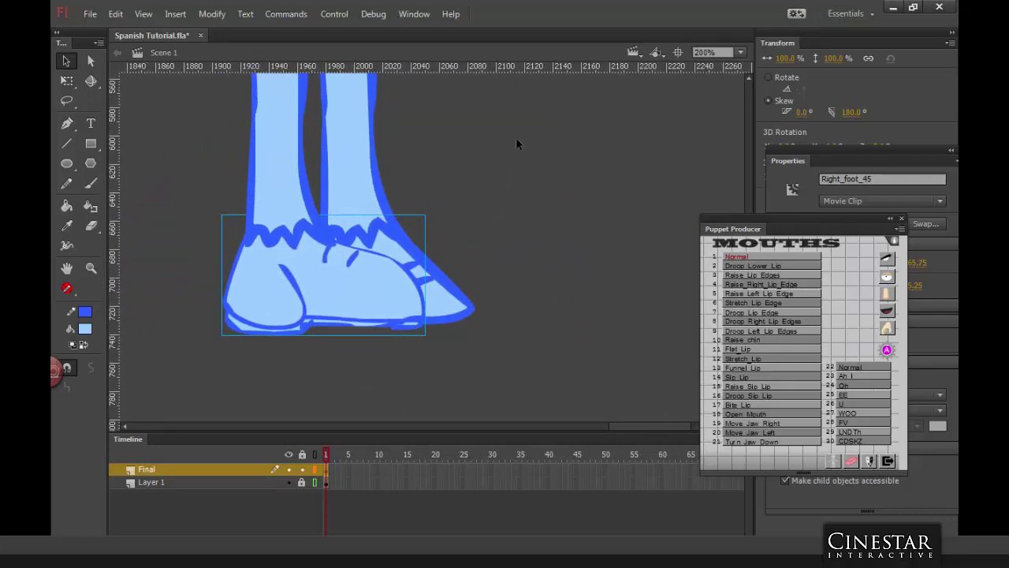
scroll(510, 191, down, 2)
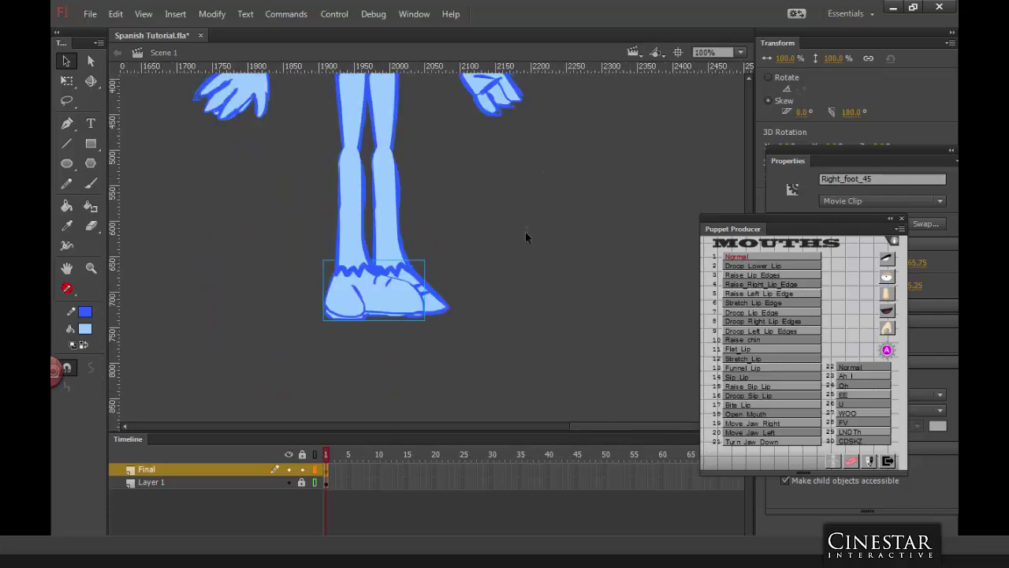
click(513, 205)
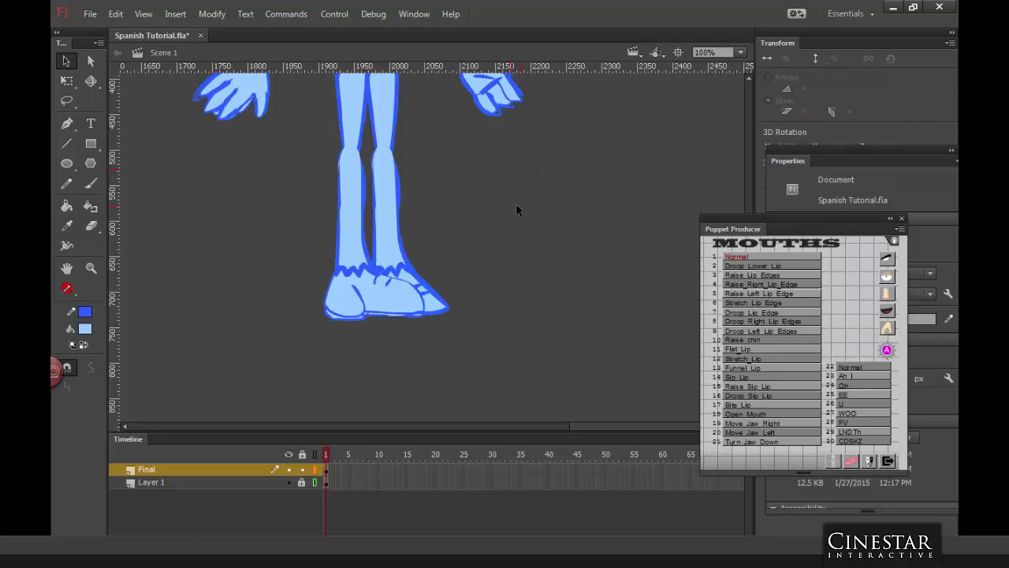
drag(526, 168, 524, 246)
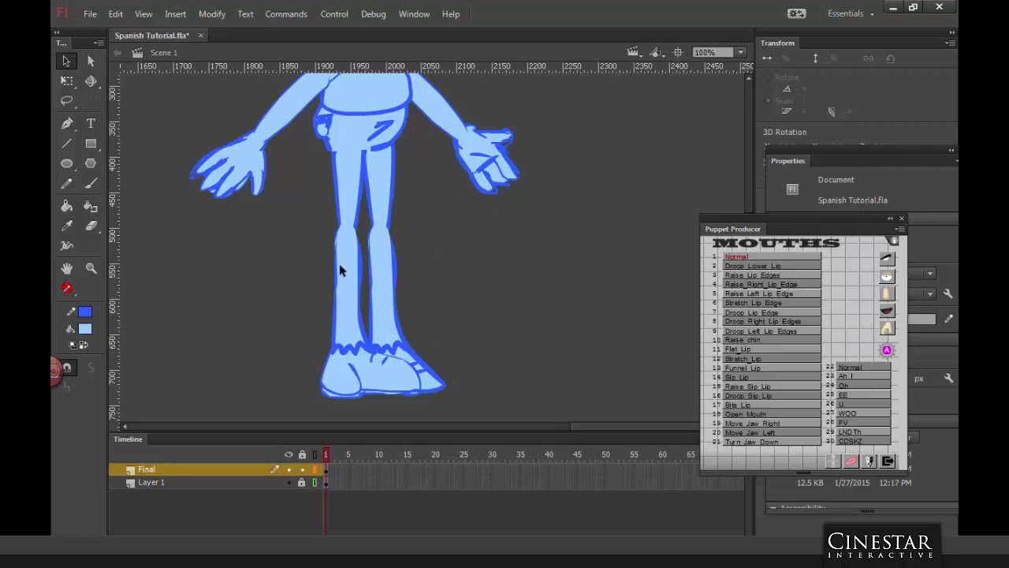
click(347, 353)
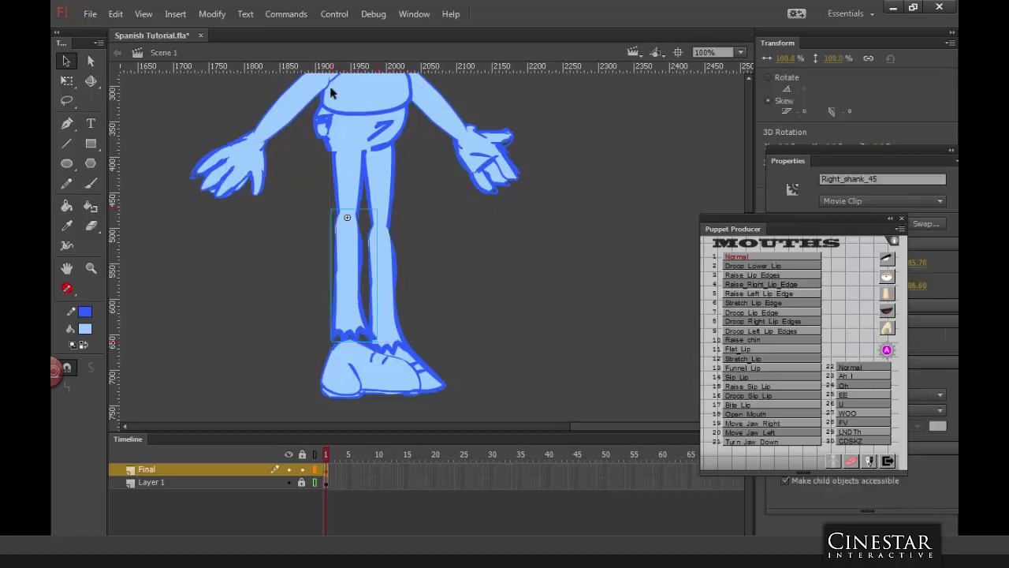
drag(375, 329, 375, 344)
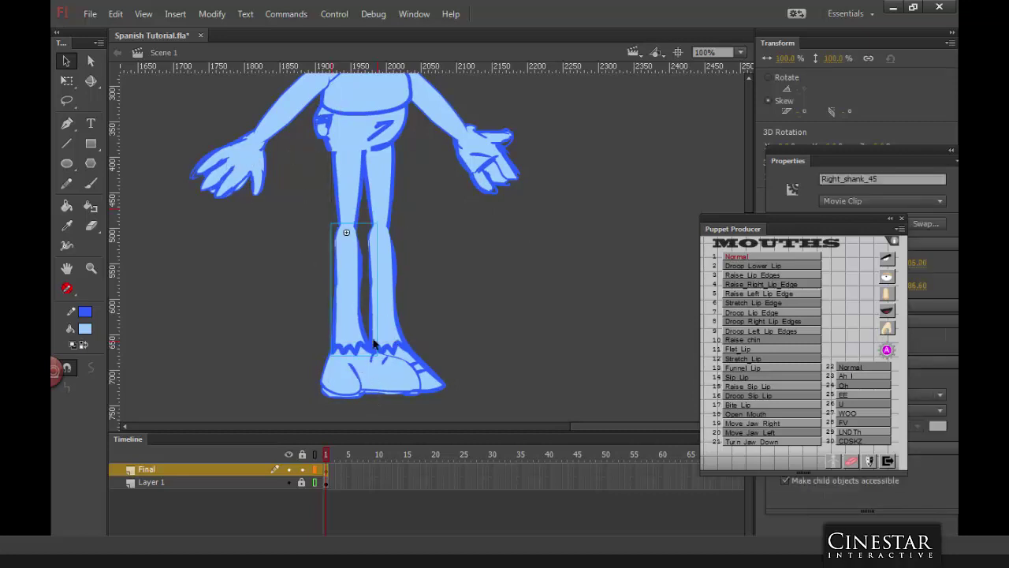
click(355, 386)
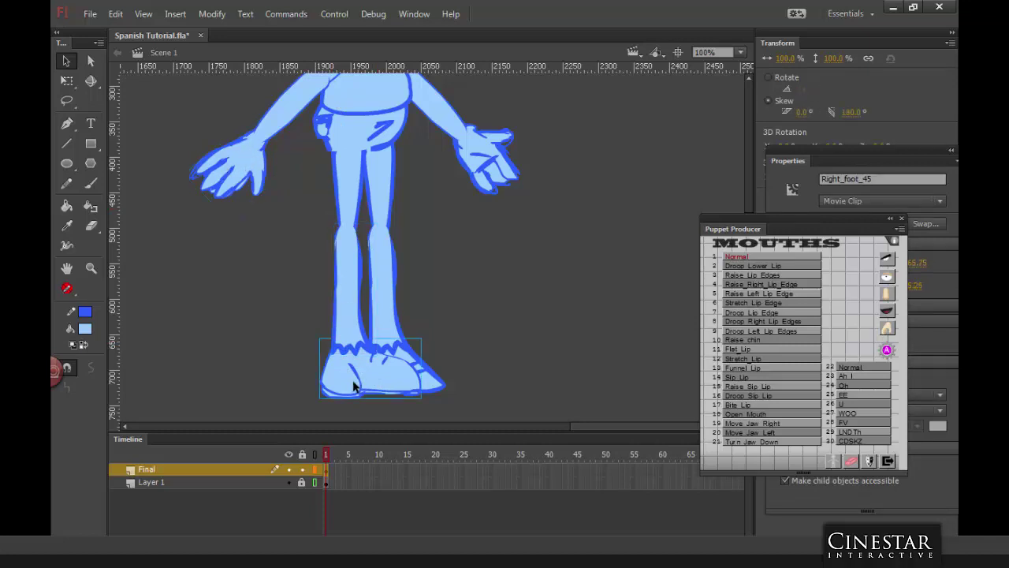
click(495, 164)
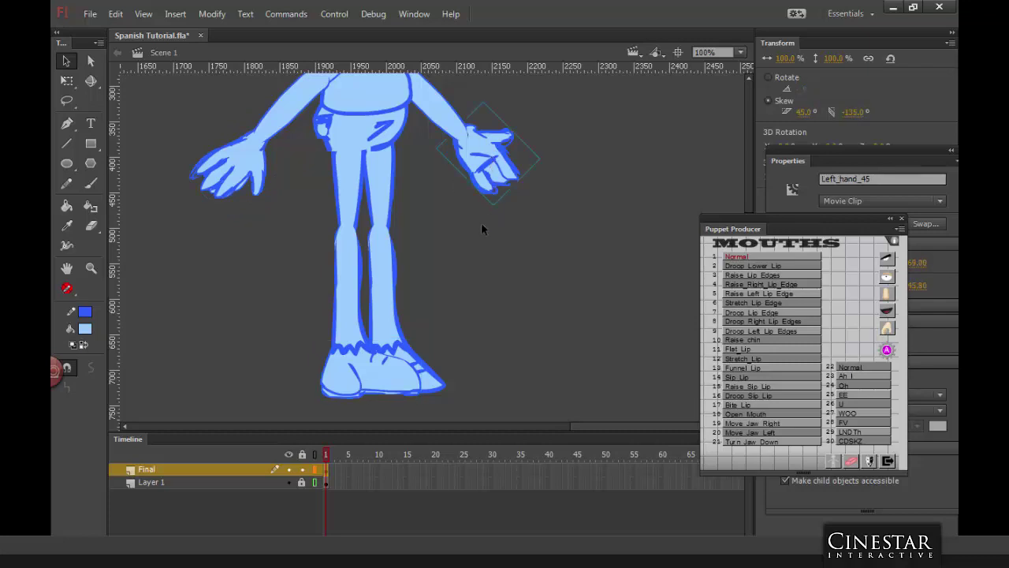
click(426, 380)
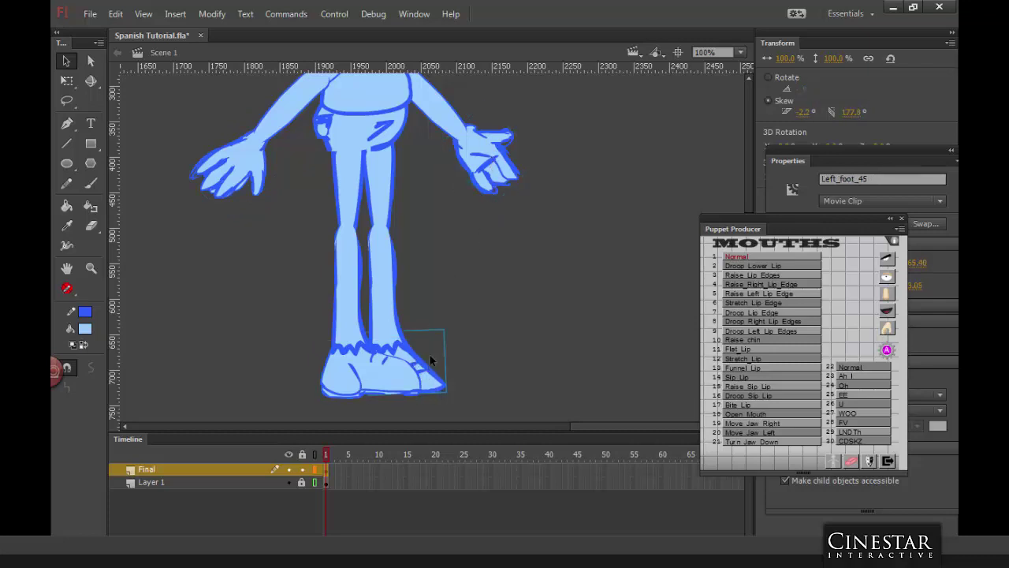
click(488, 173)
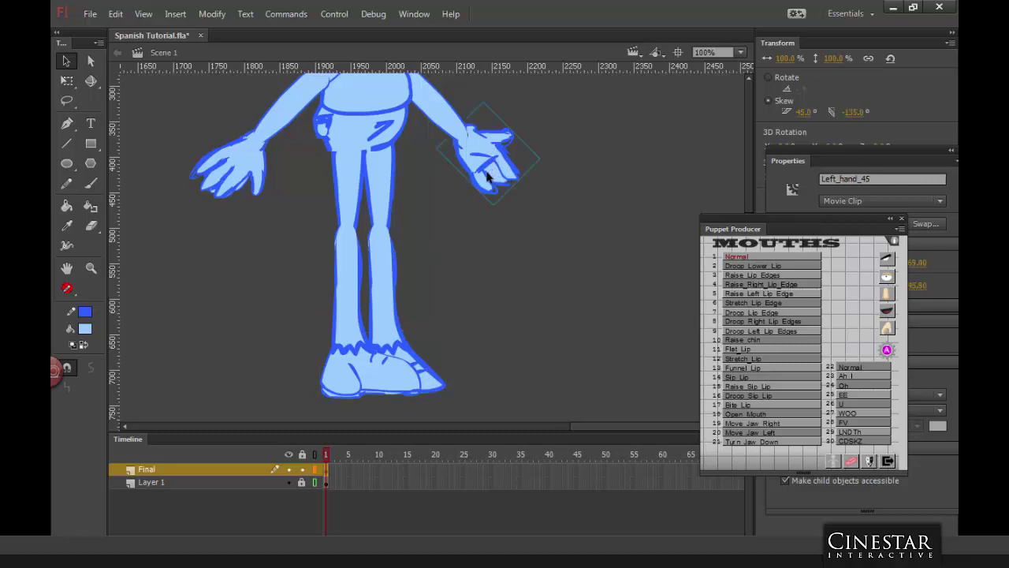
click(252, 169)
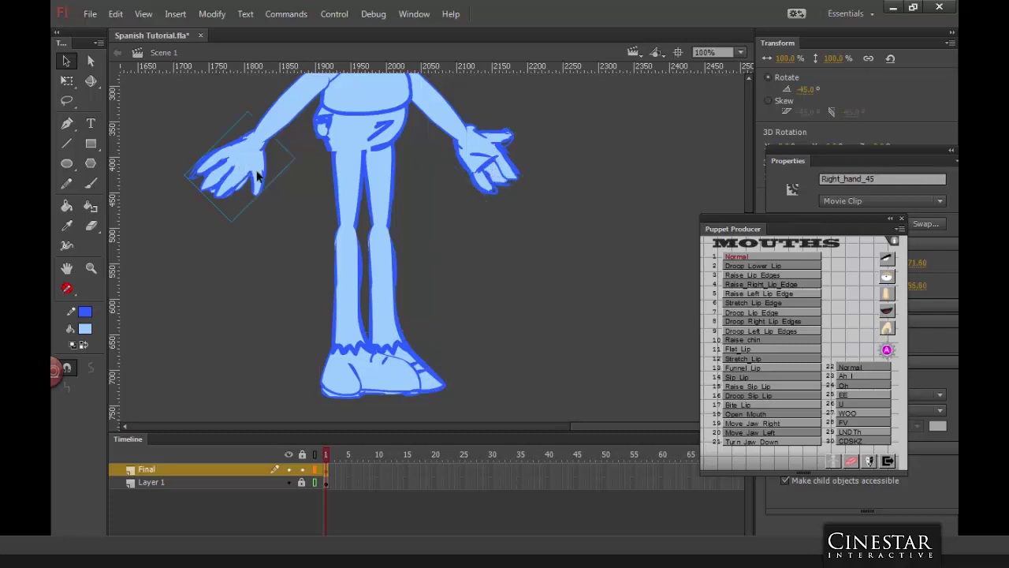
Step: Inside the right foot symbol of the side-view character, paint a small dark blue star on the shoe's ankle with the Brush tool
click(358, 382)
double_click(363, 380)
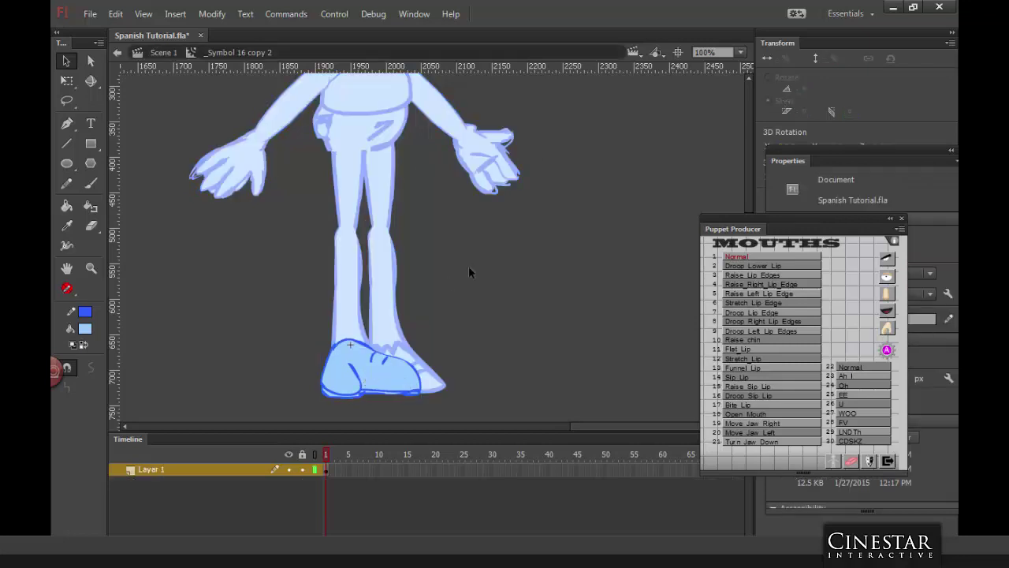
click(91, 184)
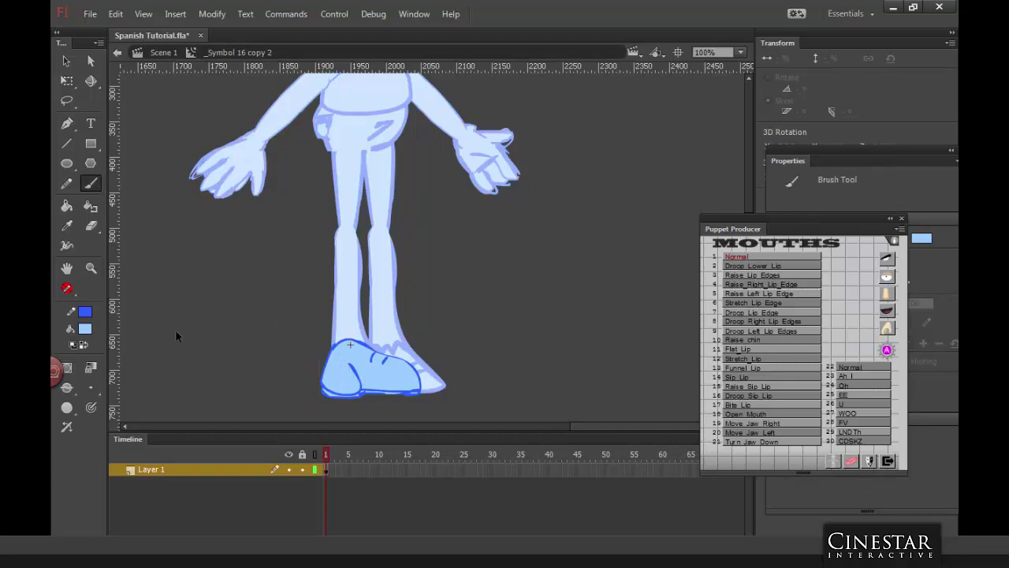
click(83, 344)
mouse_move(337, 365)
mouse_down()
mouse_move(342, 384)
mouse_move(345, 366)
mouse_up()
click(66, 61)
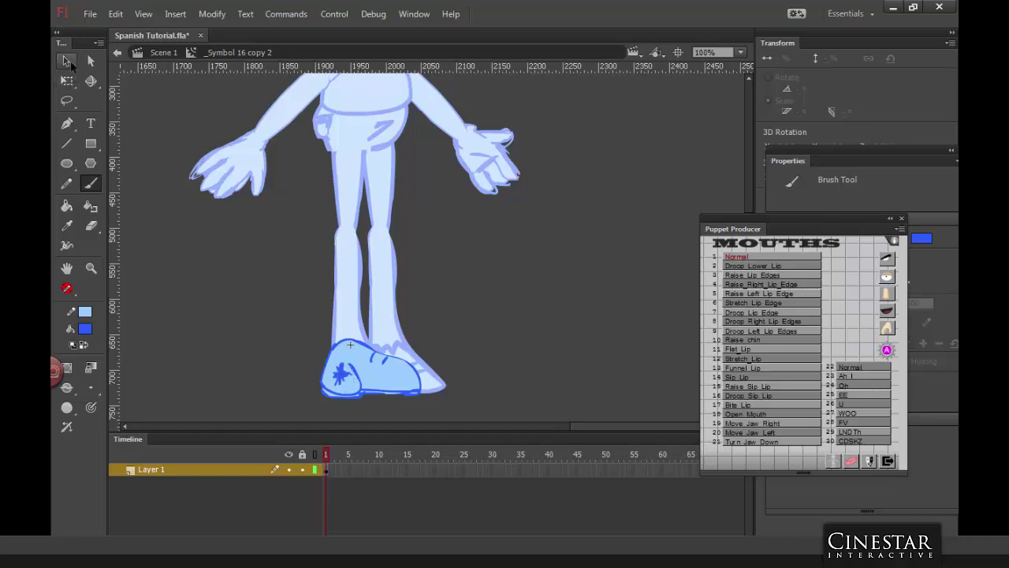
double_click(464, 320)
Step: Duplicate the side-view left foot's symbol as "Symbol 16 copy 2"
double_click(430, 383)
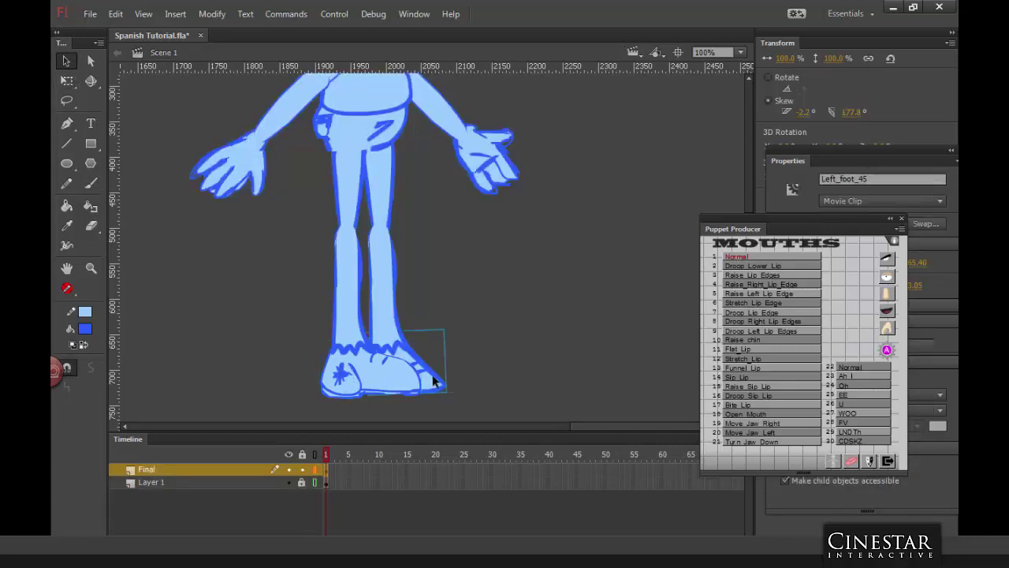
double_click(466, 341)
right_click(429, 378)
click(477, 492)
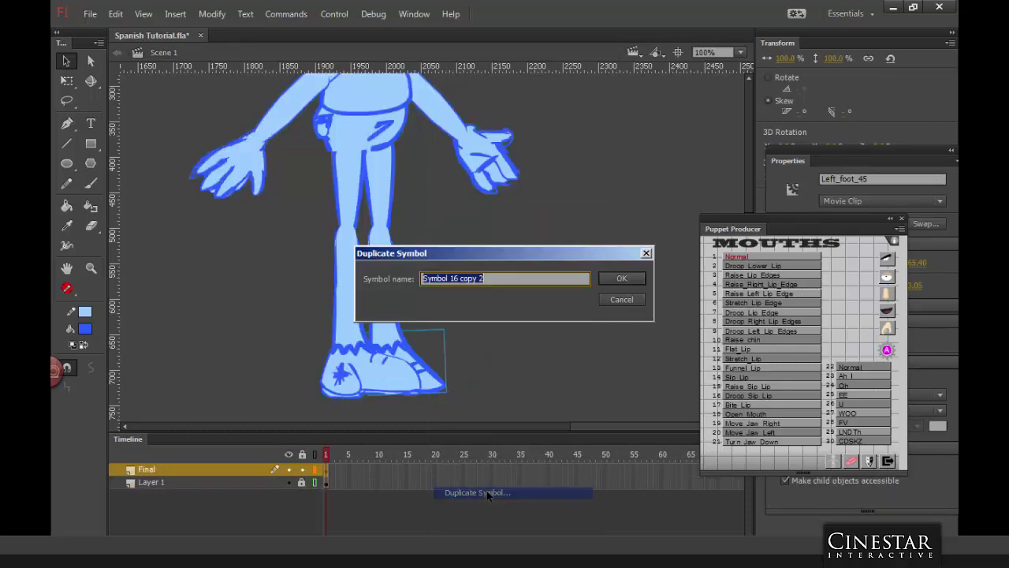
click(624, 279)
Step: Inside the duplicated left foot symbol, add a new empty layer and delete Layer 1 with the old foot artwork
double_click(430, 374)
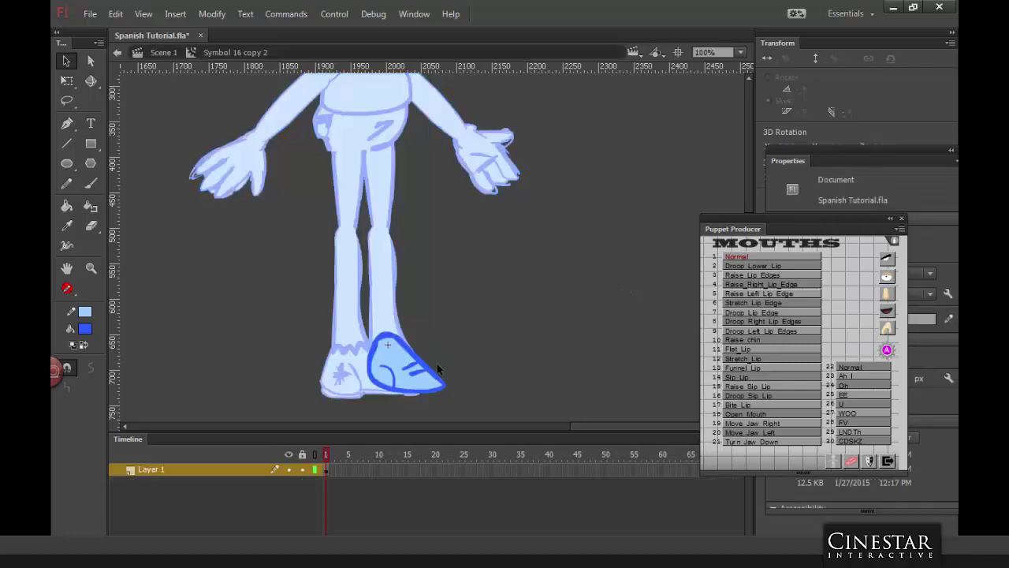
click(91, 183)
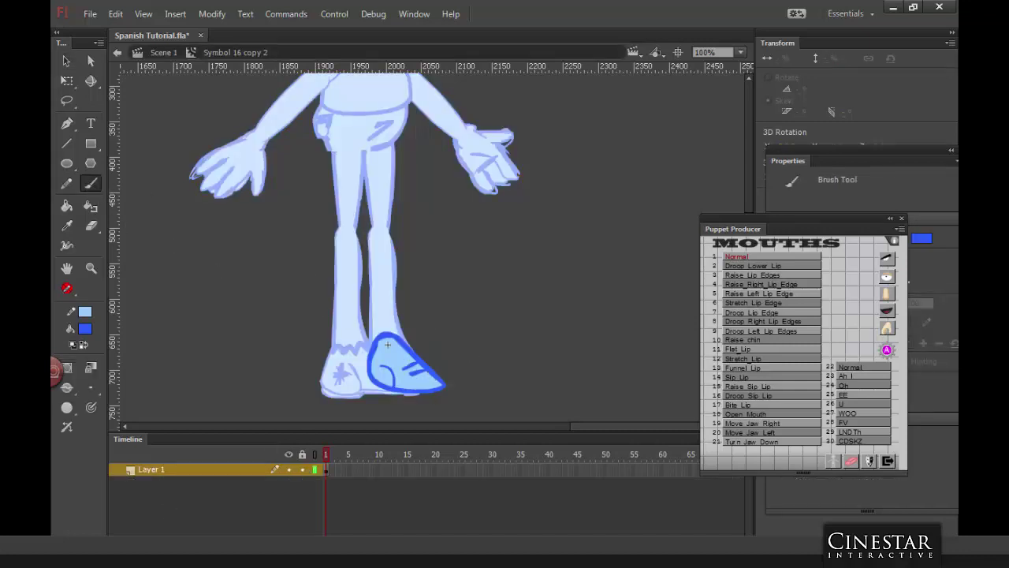
click(189, 481)
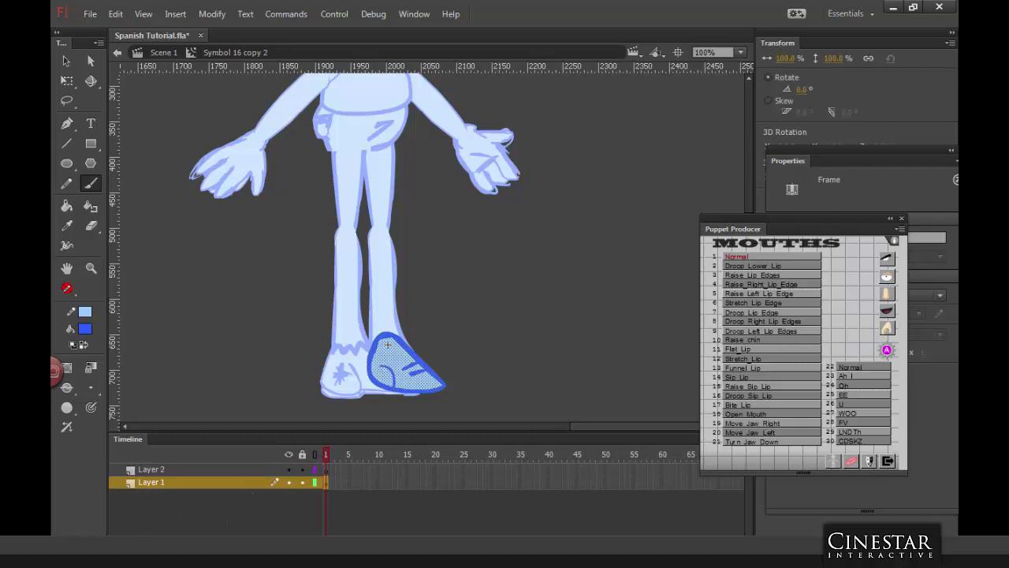
key(Delete)
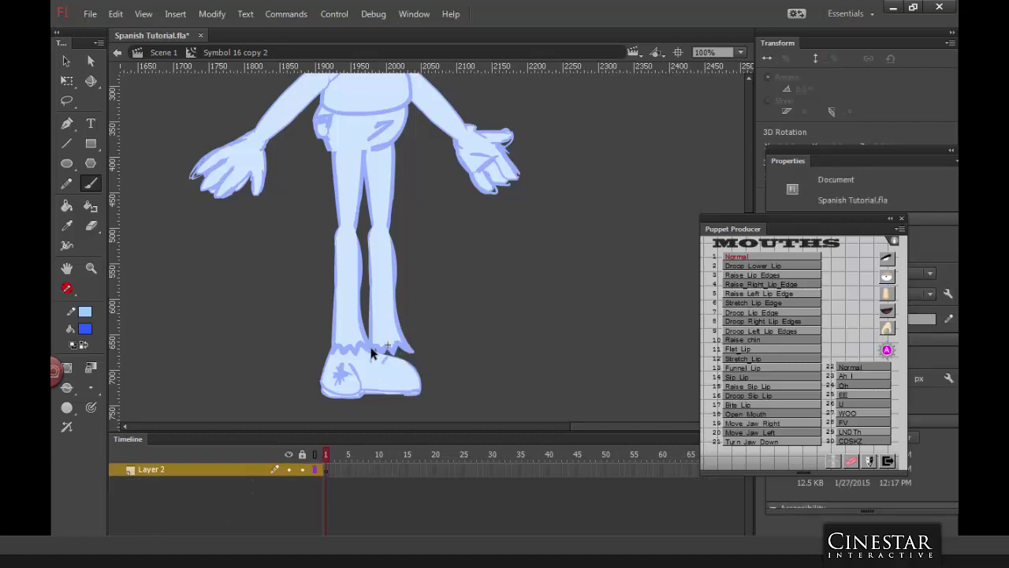
Step: Draw a side-view shoe outline with heel and sole in dark blue brush strokes and fill it with light blue
mouse_move(368, 348)
mouse_down()
mouse_move(370, 385)
mouse_move(361, 386)
mouse_move(380, 387)
mouse_move(364, 390)
mouse_move(382, 386)
mouse_move(361, 389)
mouse_move(396, 391)
mouse_move(397, 368)
mouse_move(396, 391)
mouse_move(365, 388)
mouse_move(373, 341)
mouse_move(363, 364)
mouse_move(374, 343)
mouse_move(415, 347)
mouse_up()
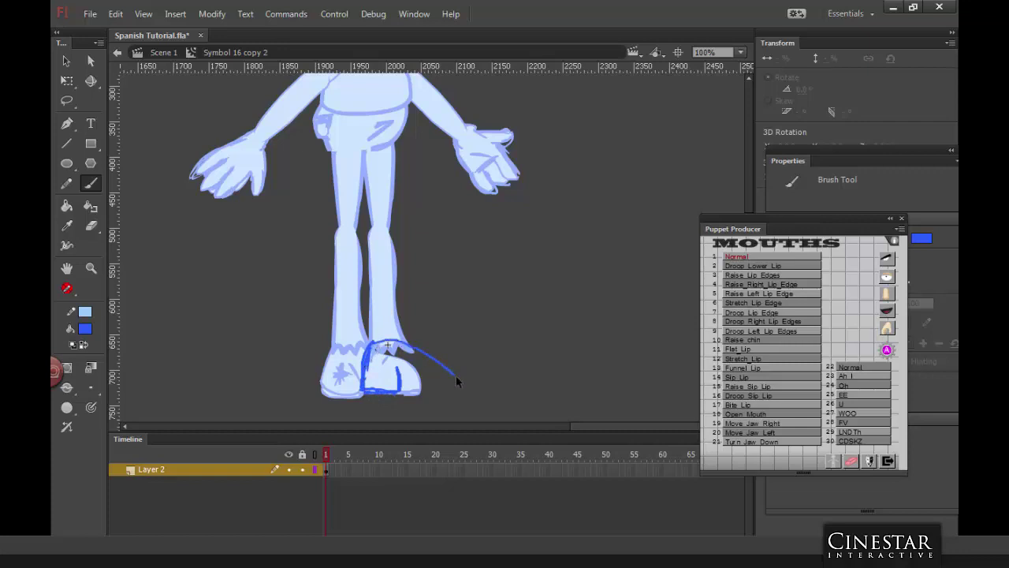
mouse_move(431, 396)
mouse_down()
mouse_move(397, 390)
mouse_move(456, 392)
mouse_up()
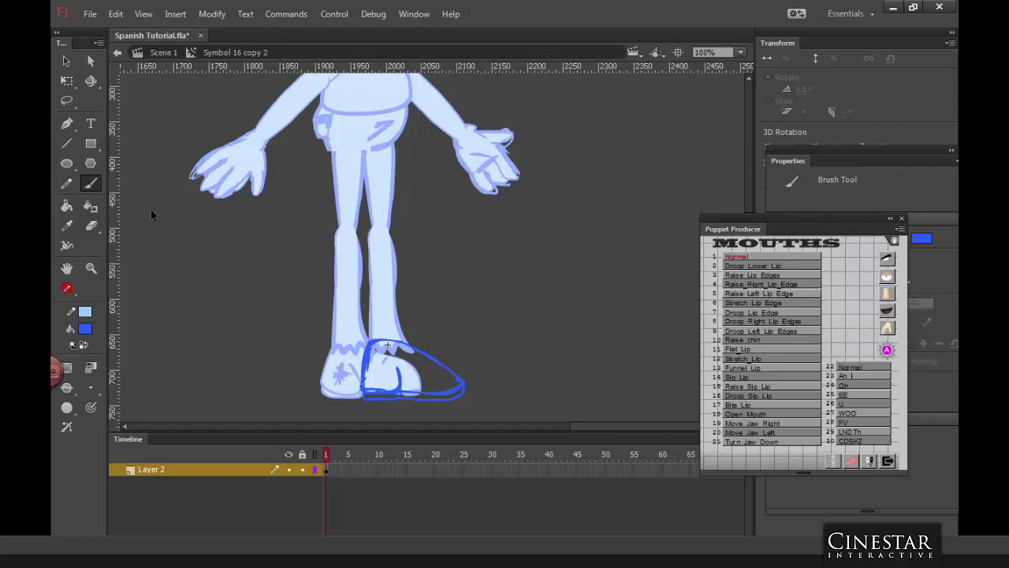
click(66, 205)
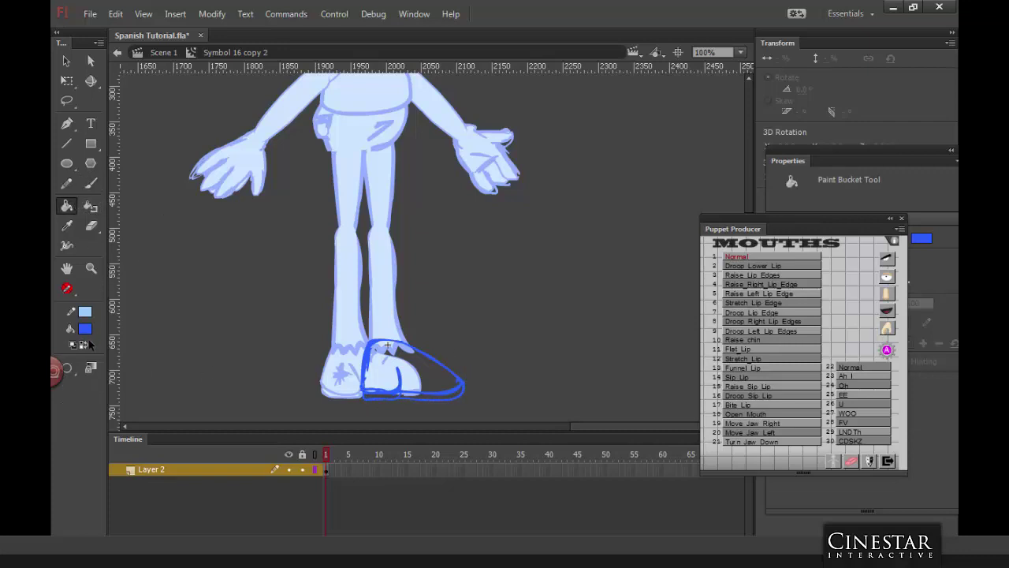
click(84, 345)
click(385, 343)
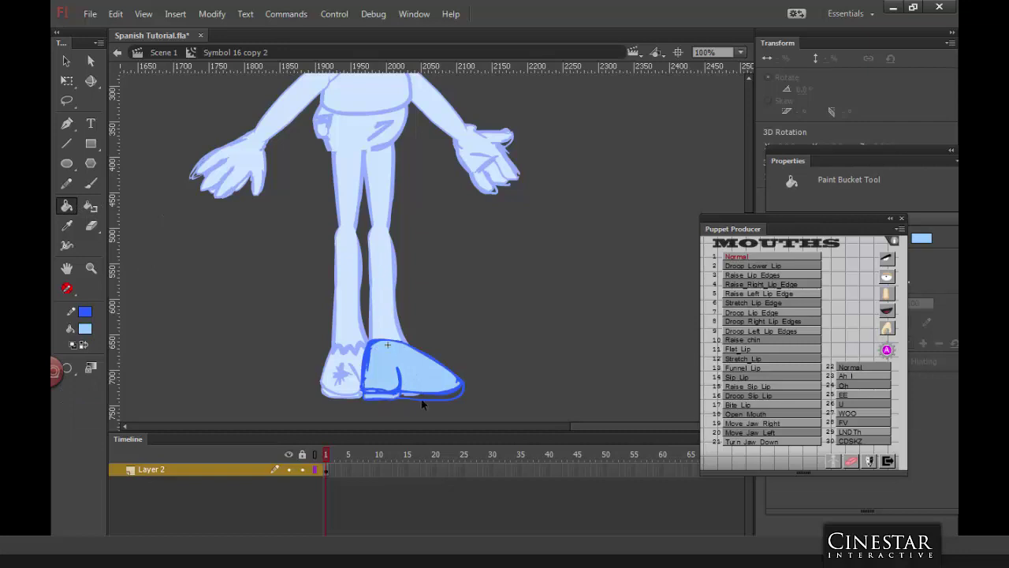
Step: Paint dark blue curved detail lines across the upper of the left shoe and return to the main scene
click(91, 183)
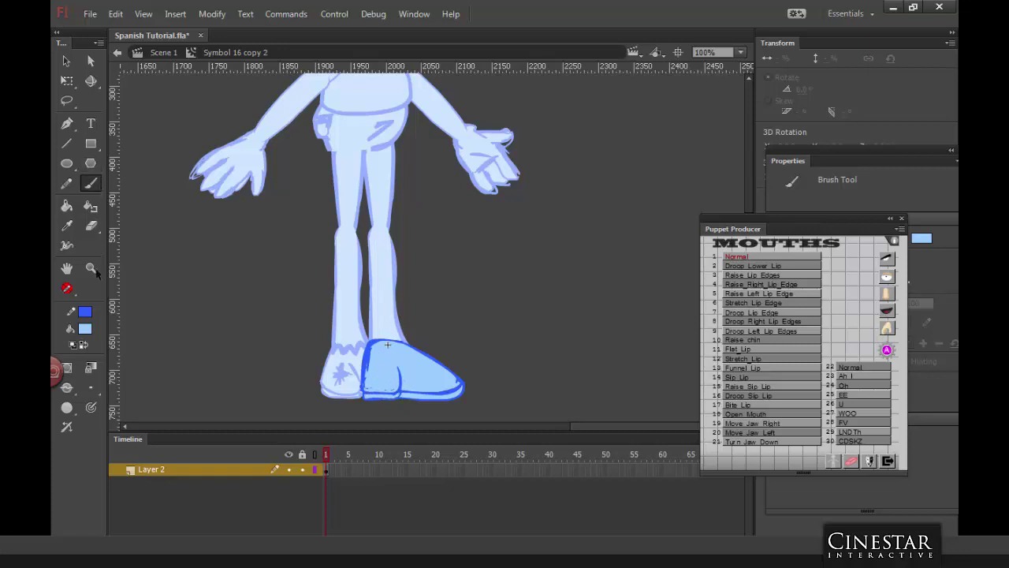
click(85, 346)
mouse_move(411, 385)
mouse_down()
mouse_move(440, 369)
mouse_move(432, 386)
mouse_move(417, 374)
mouse_move(372, 377)
mouse_up()
key(v)
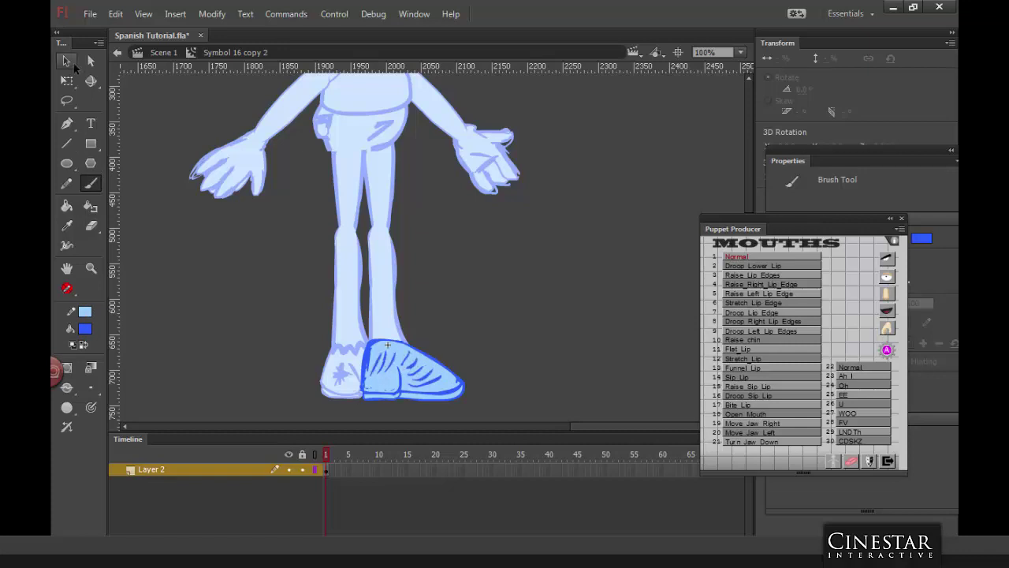
double_click(516, 274)
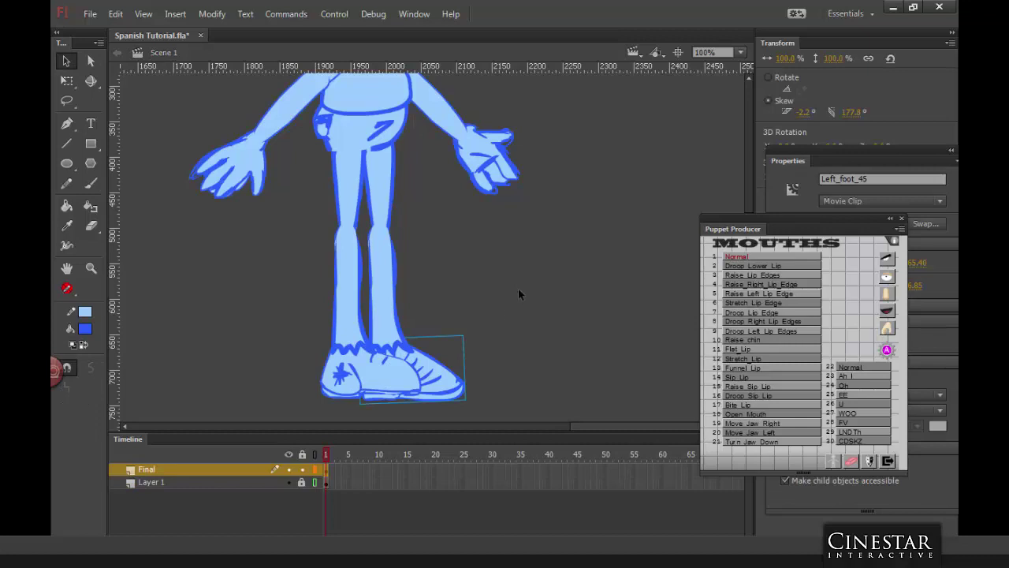
Step: Scale the left foot down proportionally to about 90.6% with Free Transform
key(q)
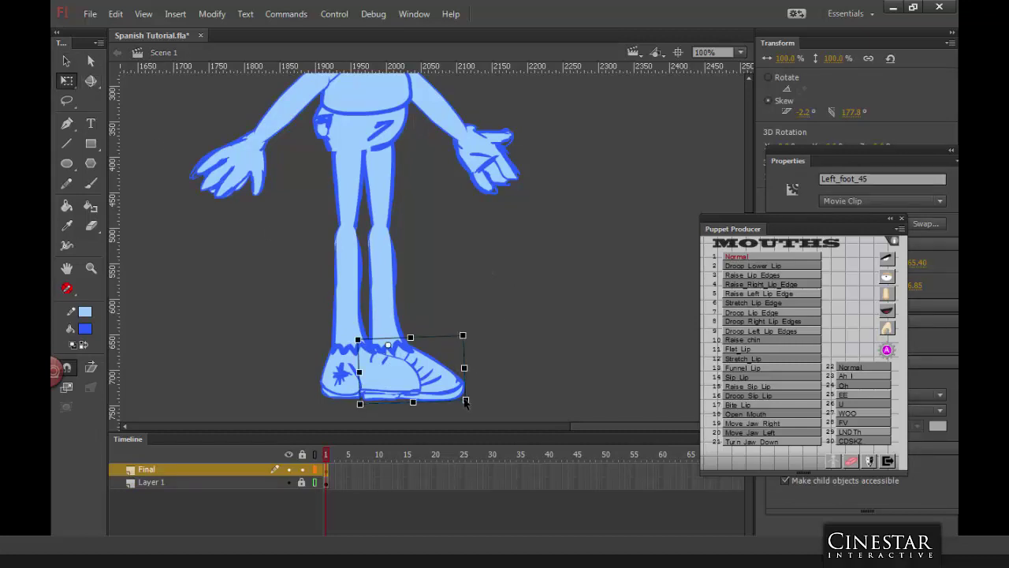
drag(466, 401, 458, 394)
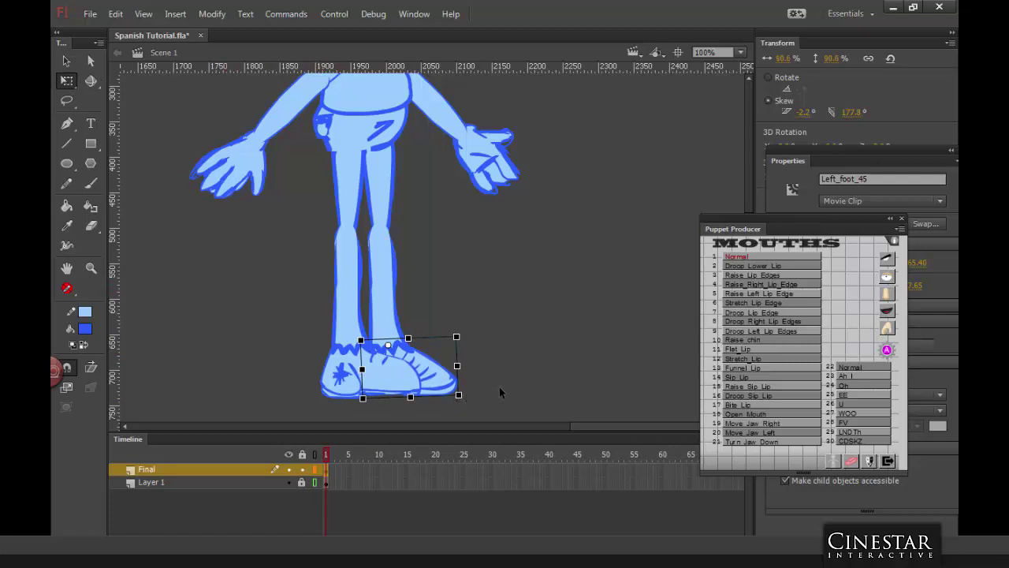
click(499, 386)
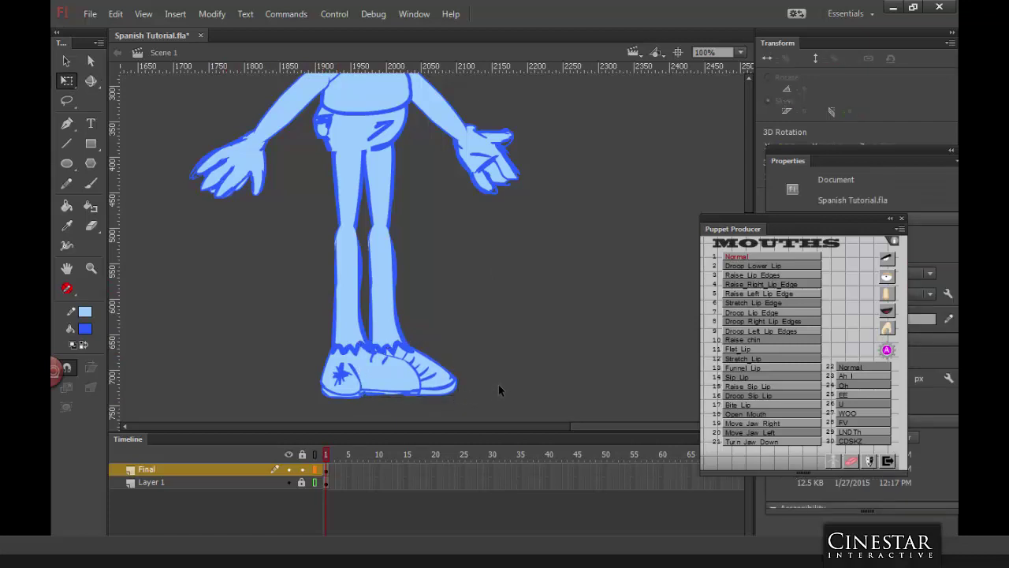
Step: Group the side-view character's right thigh, shank and foot into one right leg
key(ctrl+minus)
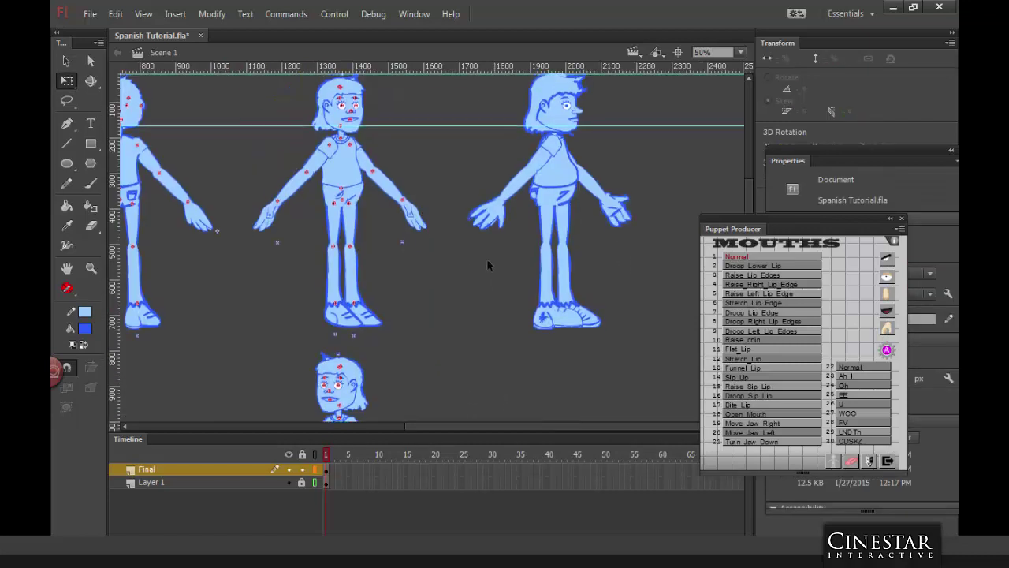
click(557, 235)
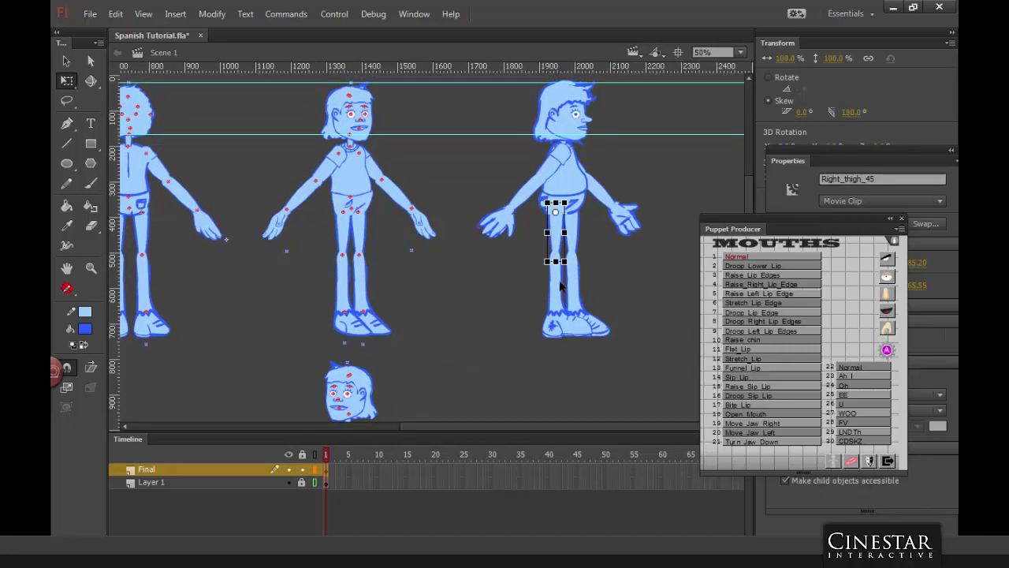
shift+click(557, 297)
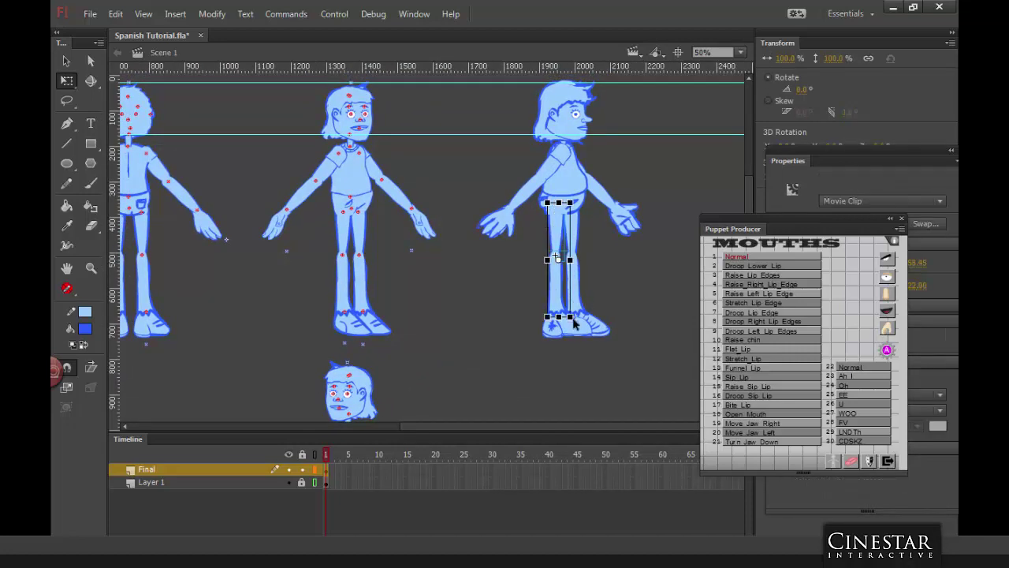
shift+click(569, 336)
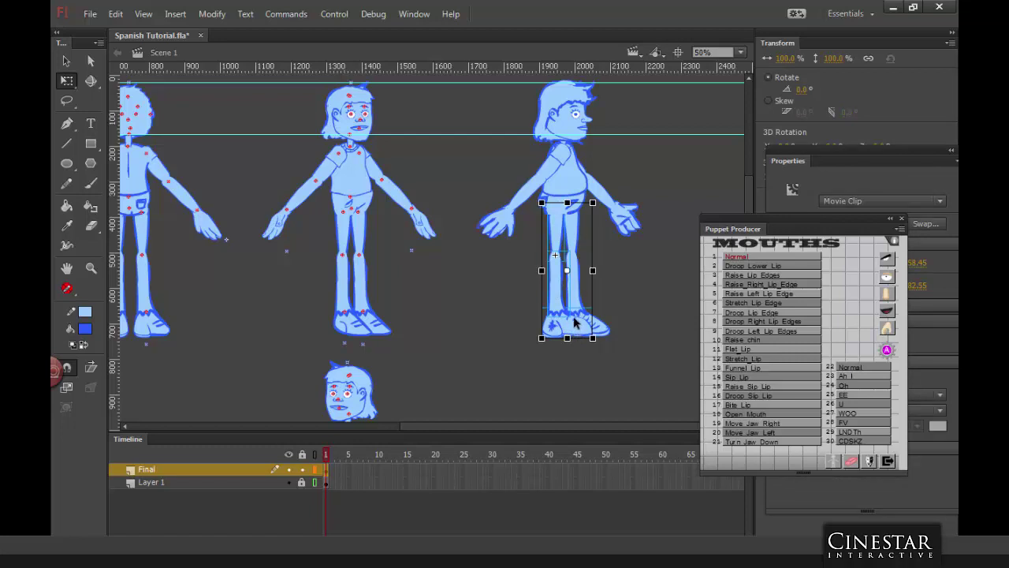
key(ctrl+g)
click(632, 250)
Step: Group the side-view character's left thigh, shank and foot into one left leg
click(582, 236)
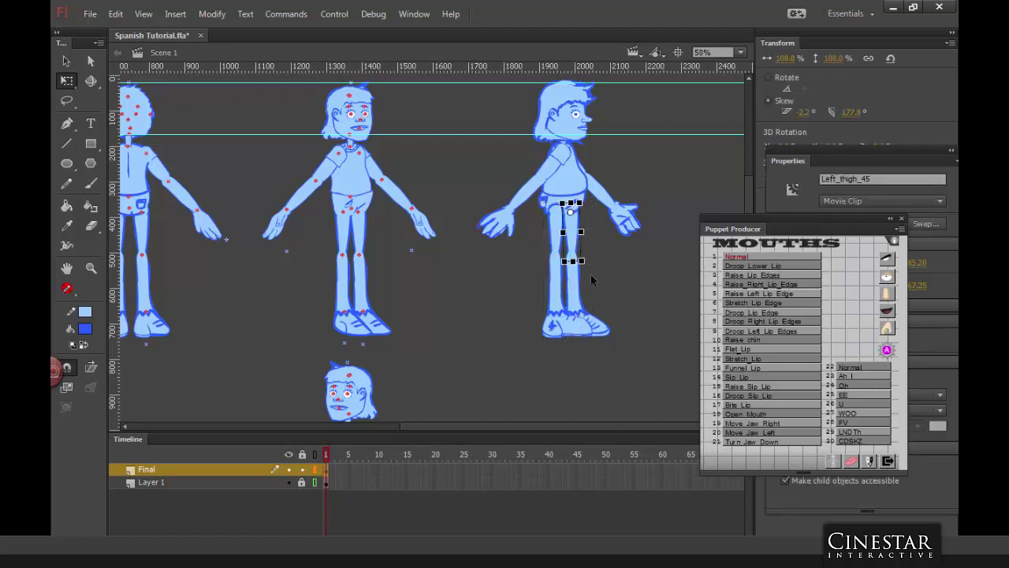
drag(606, 328, 611, 332)
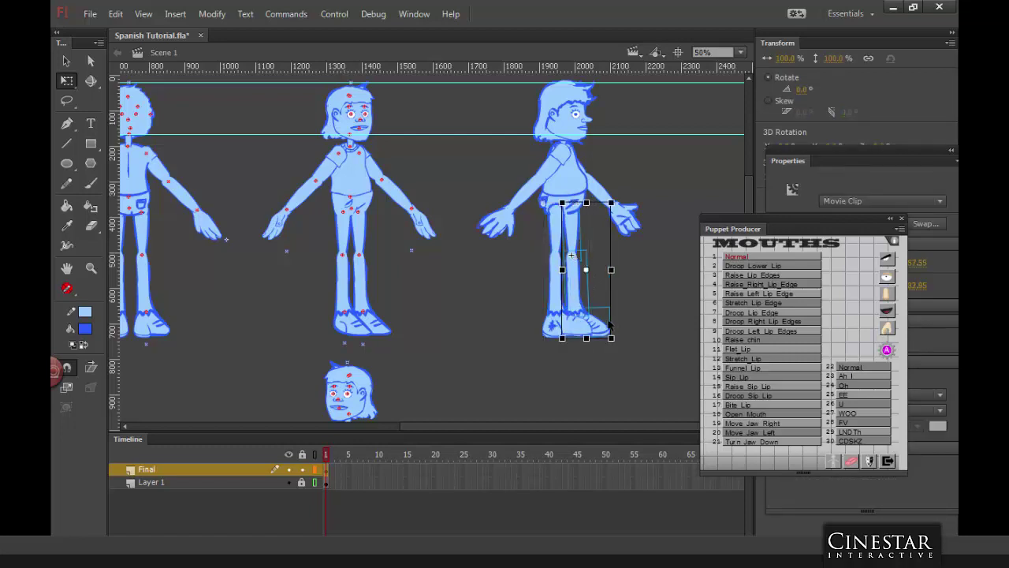
key(ctrl+g)
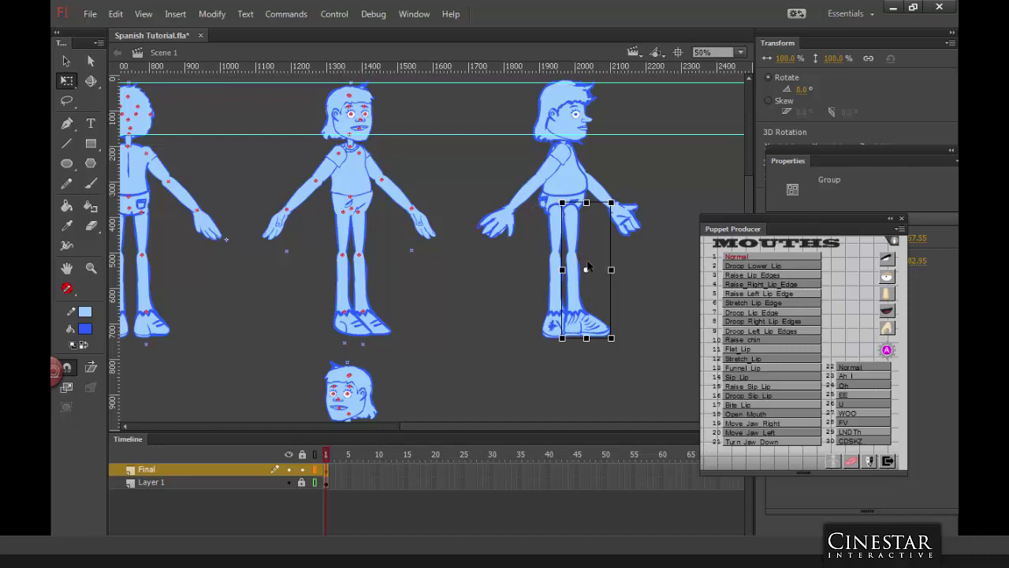
Step: Shift the left leg group about 40 px toward the character's back to overlap the right leg, and send it to the back
key(shift+Left)
key(shift+Left)
key(shift+Left)
key(shift+Left)
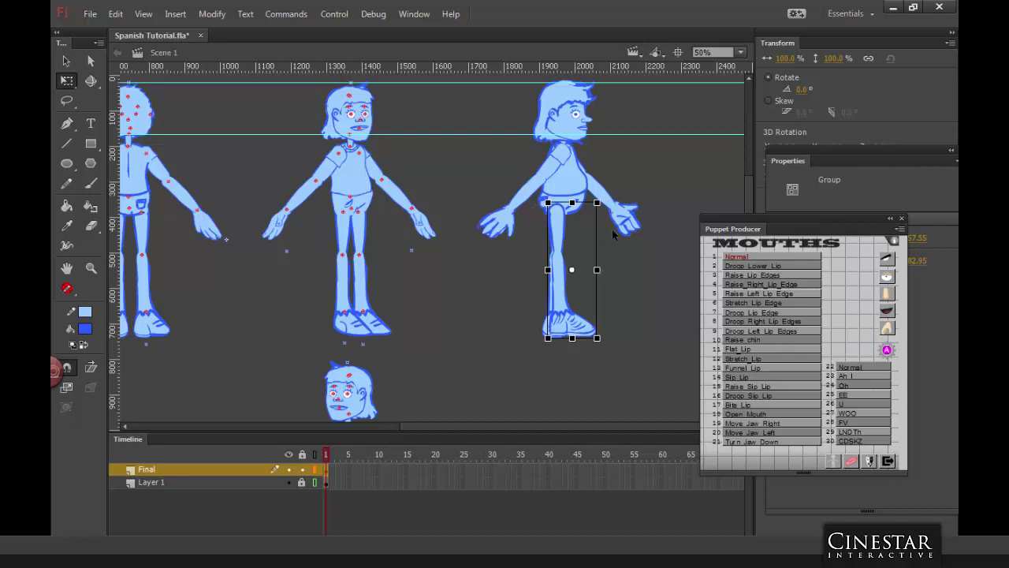
right_click(566, 304)
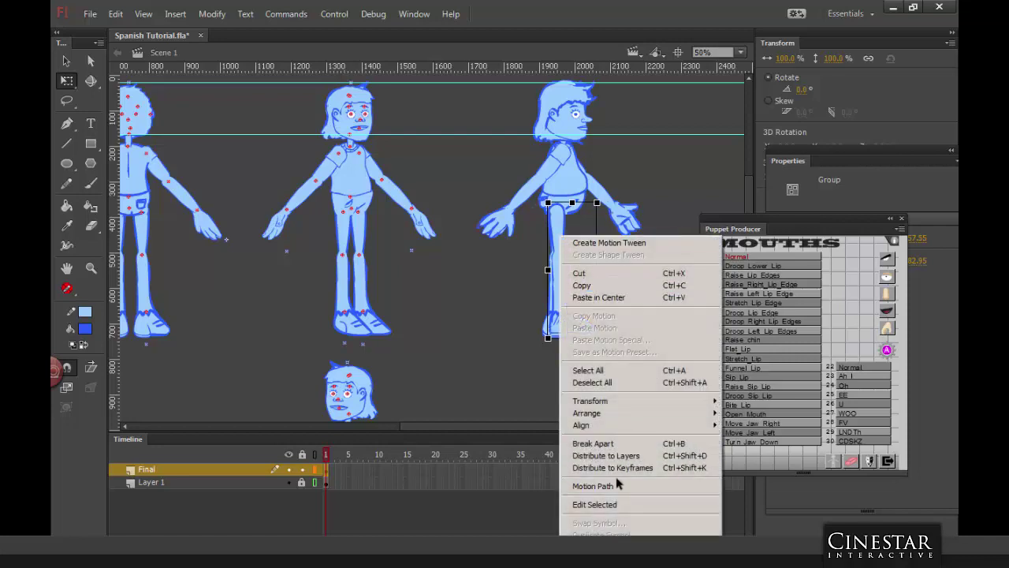
mouse_move(604, 414)
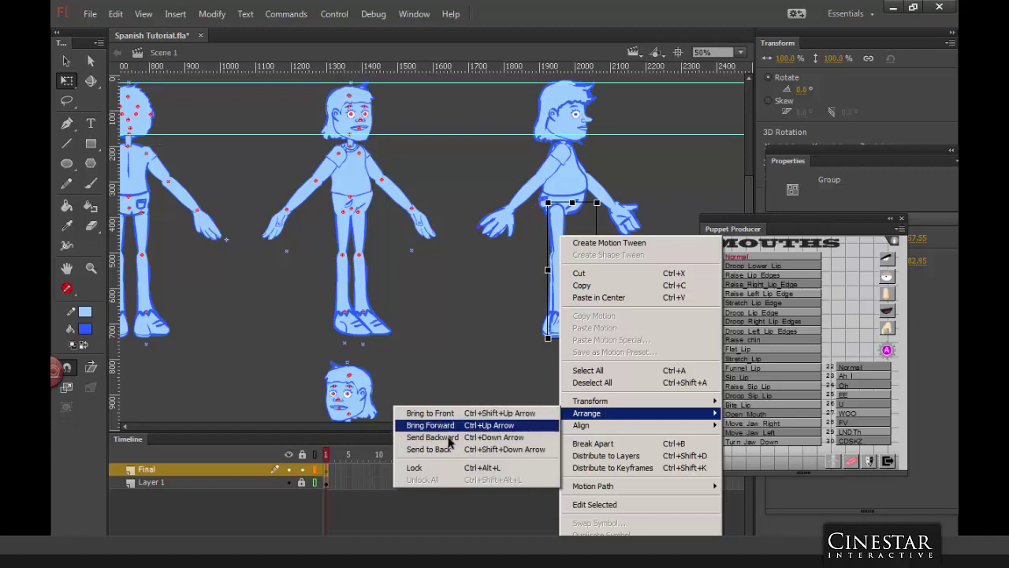
click(447, 449)
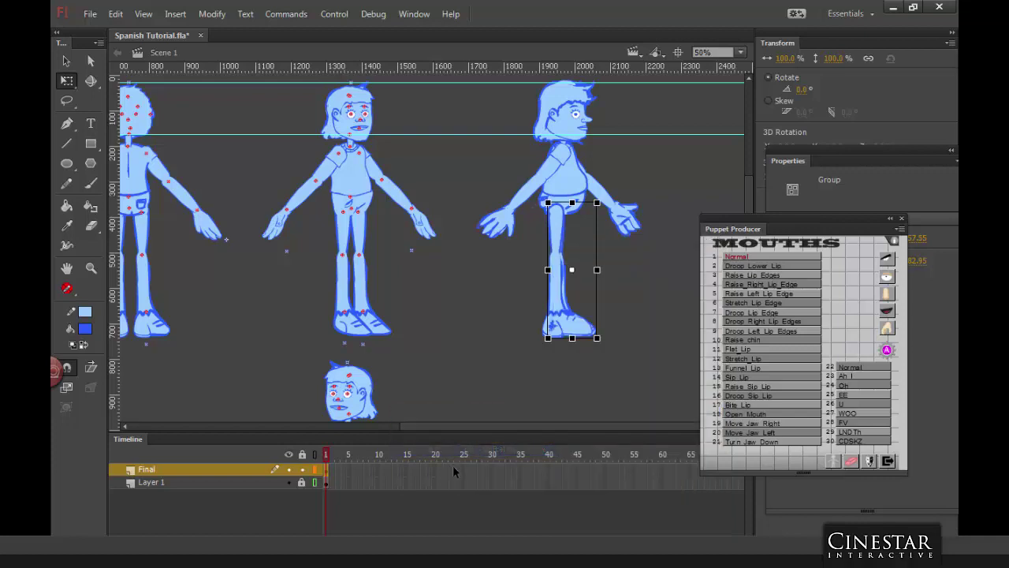
key(F8)
key(Return)
key(ctrl+z)
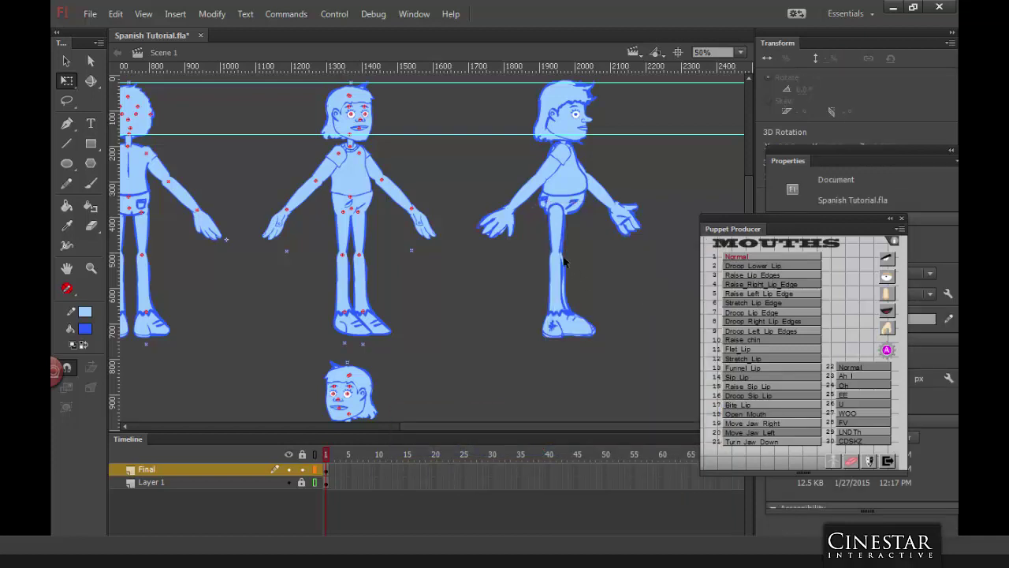
Step: Nudge the side-view character's front leg group about 5 px toward the front so it covers the leg behind
key(ctrl+=)
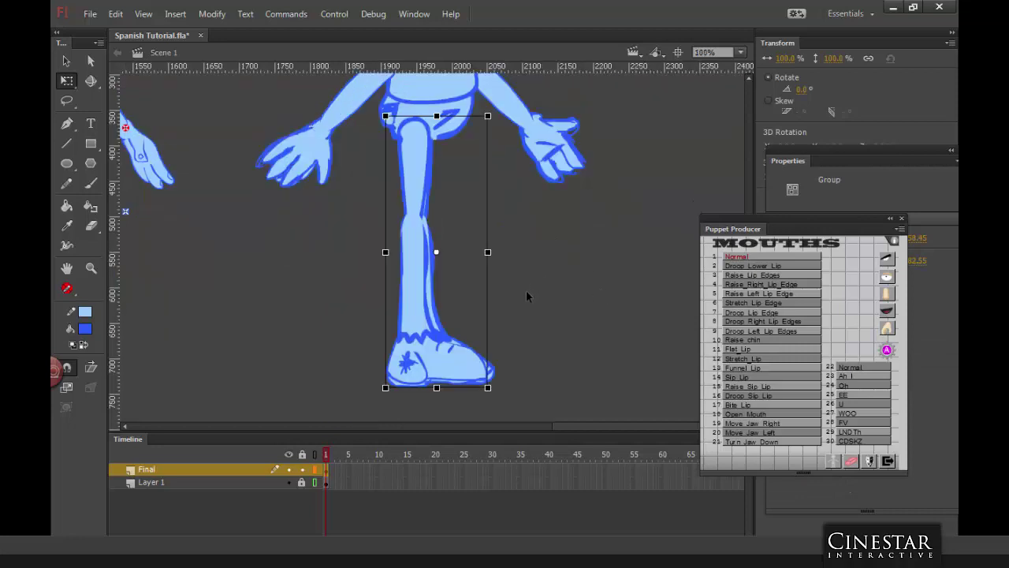
key(Right)
key(Right)
key(Right)
key(Right)
key(Right)
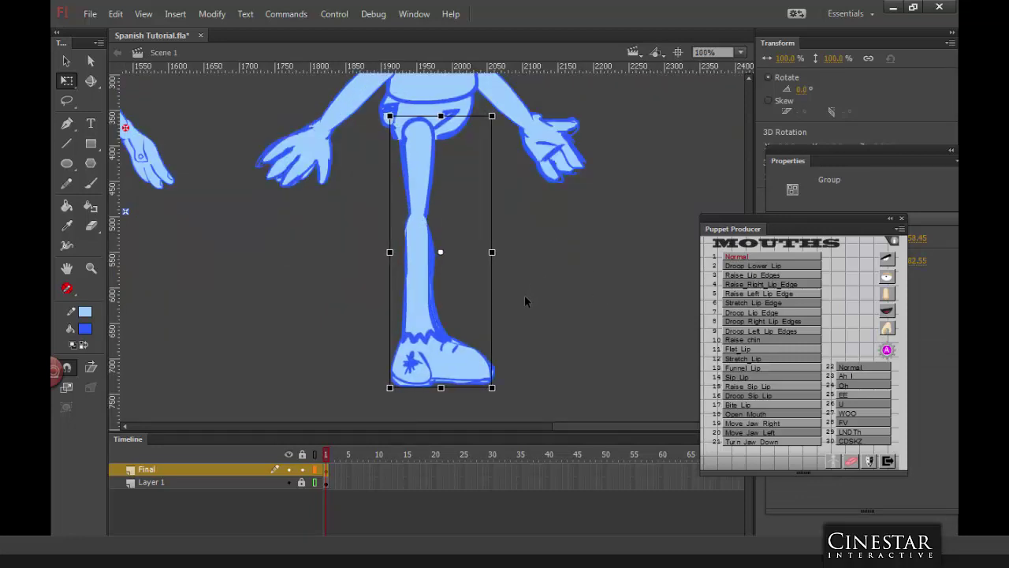
click(563, 276)
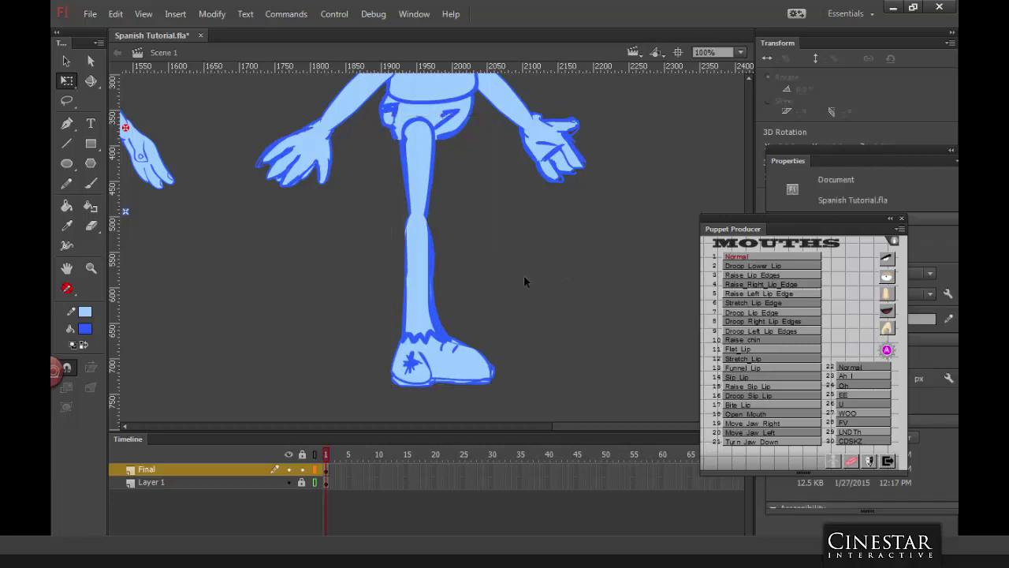
click(456, 369)
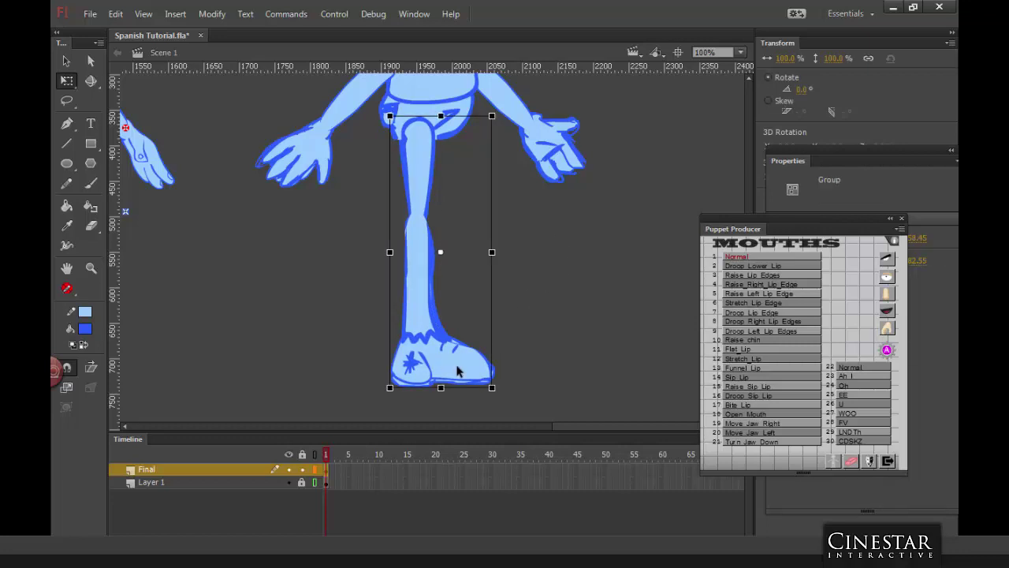
click(556, 300)
key(ctrl+minus)
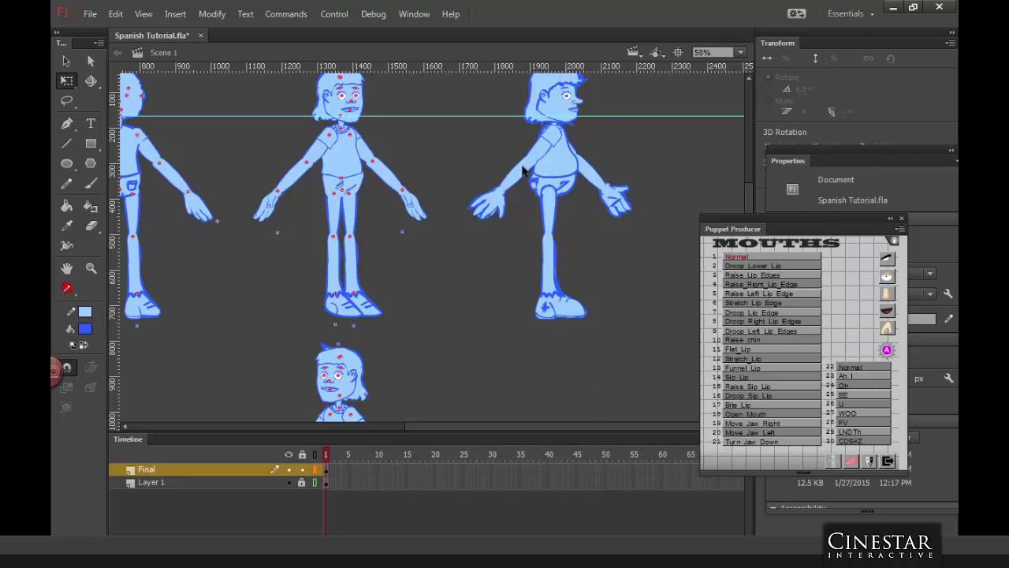
Step: Select every part of the side-view character and erase the parts' existing Puppet Producer instance names
scroll(620, 262, up, 1)
scroll(619, 262, up, 3)
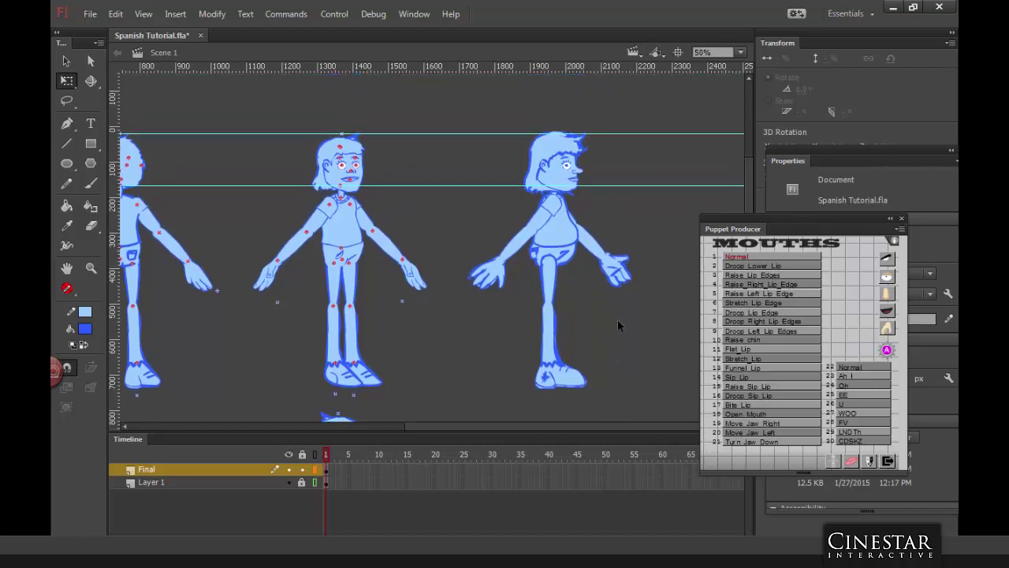
scroll(618, 319, down, 2)
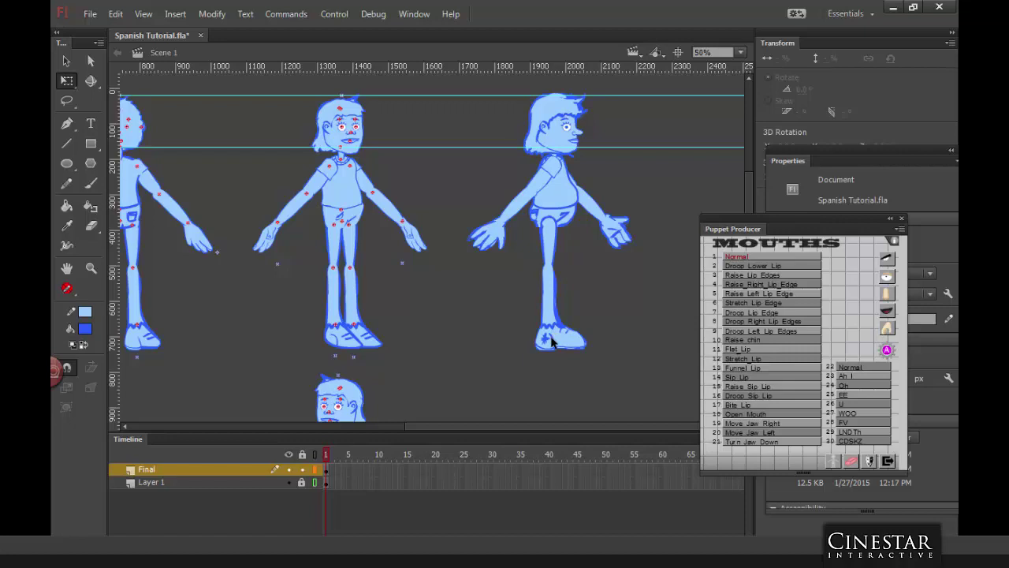
click(576, 132)
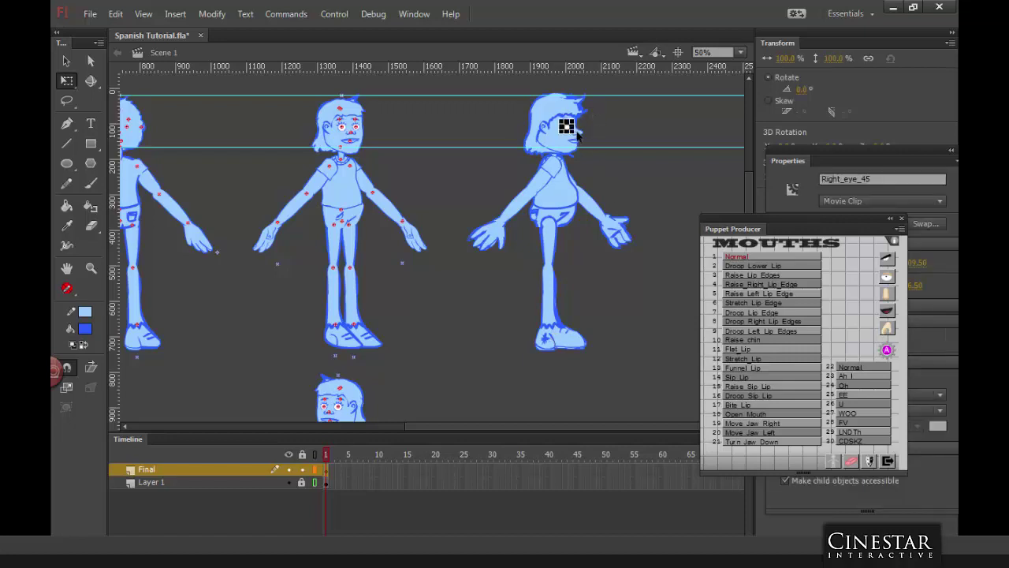
drag(470, 78, 655, 381)
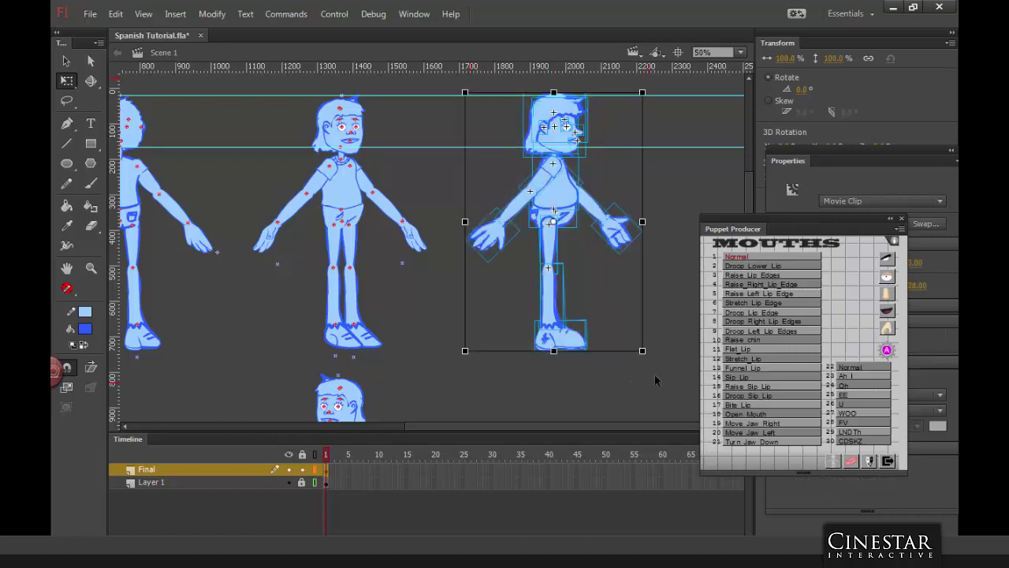
click(851, 464)
click(669, 164)
Step: Set Puppet Producer to the 90 Right head view and tag the side-view eyebrow as the right eyebrow
scroll(675, 168, up, 2)
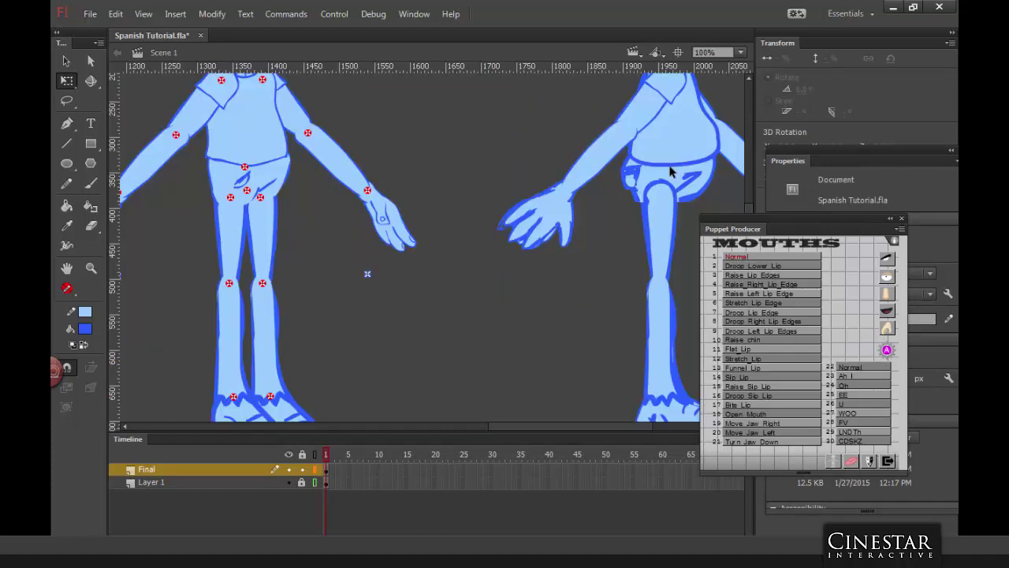
scroll(312, 285, up, 3)
scroll(439, 177, up, 3)
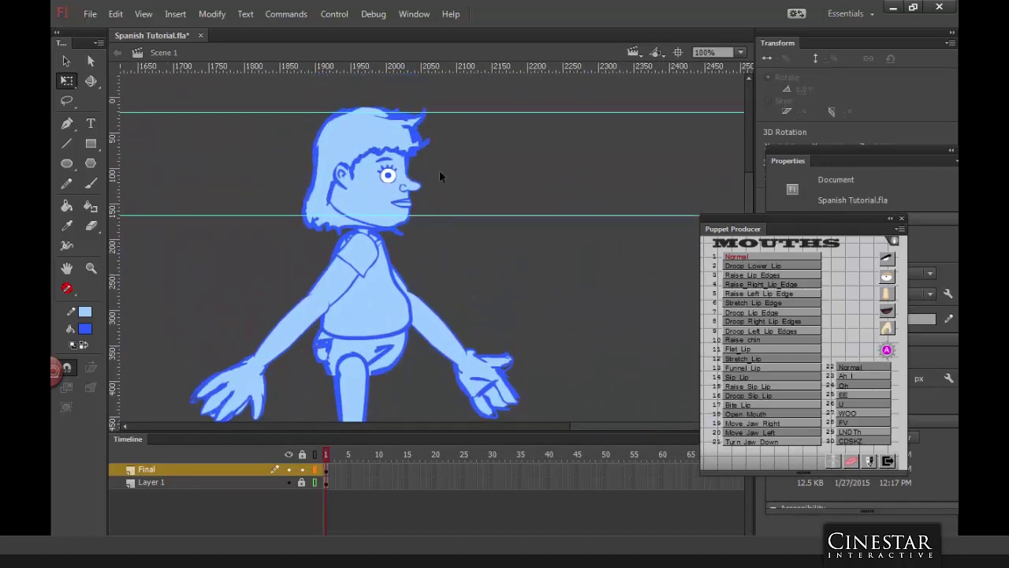
click(391, 163)
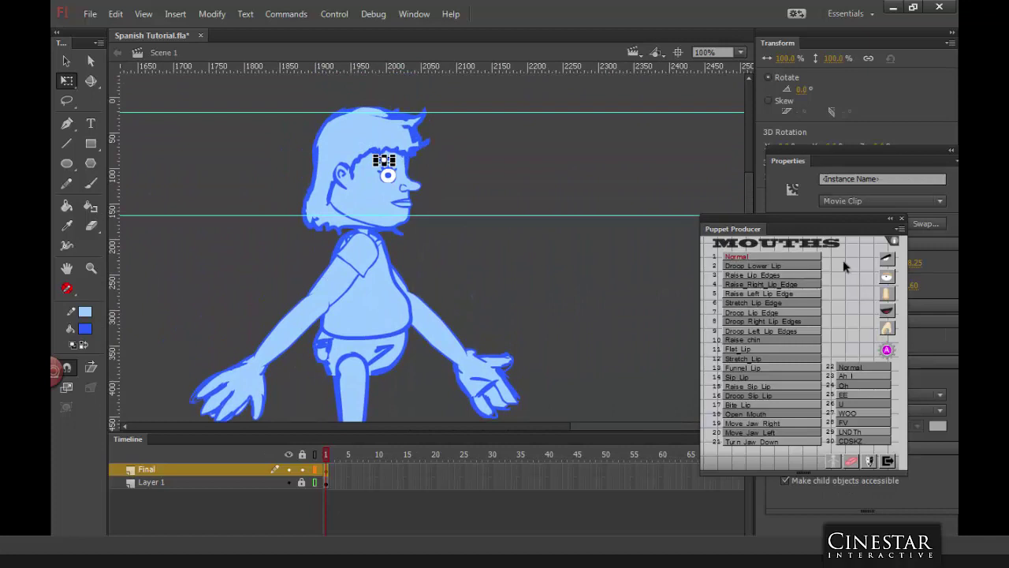
click(832, 462)
click(761, 269)
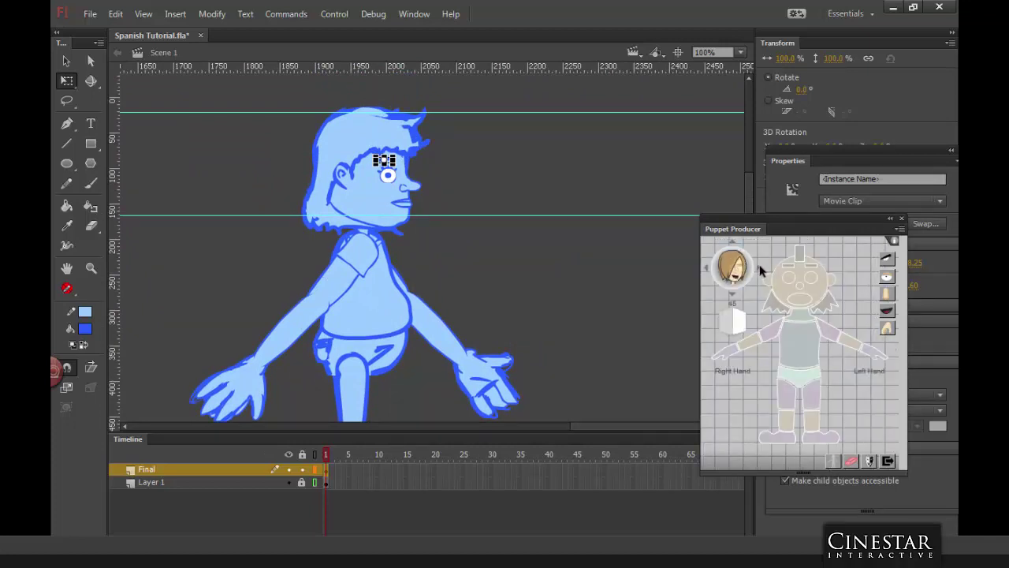
click(761, 269)
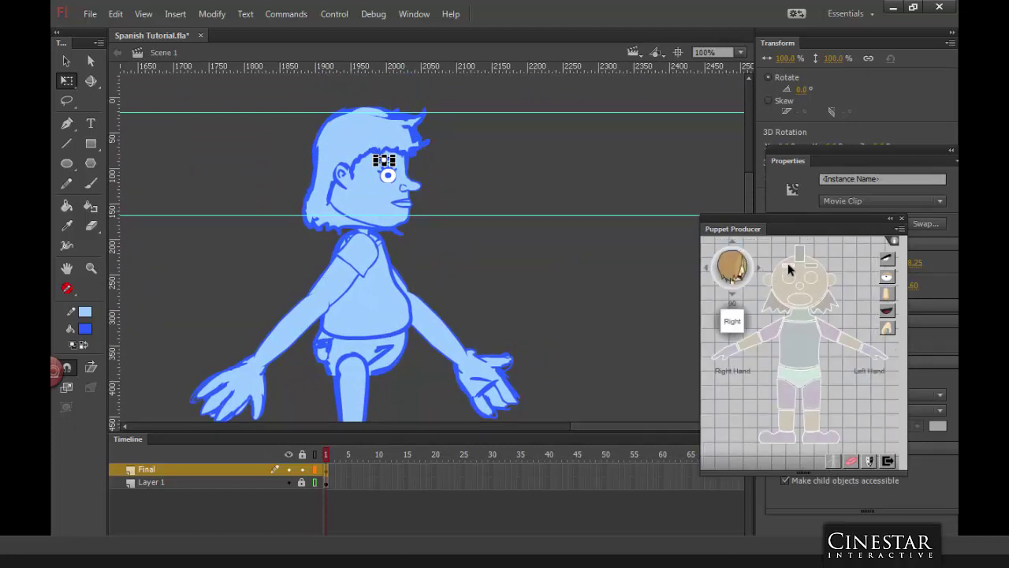
click(788, 270)
Step: Tag the side-view character's eye as the right eye, and its nose and mouth as the matching face parts
click(392, 177)
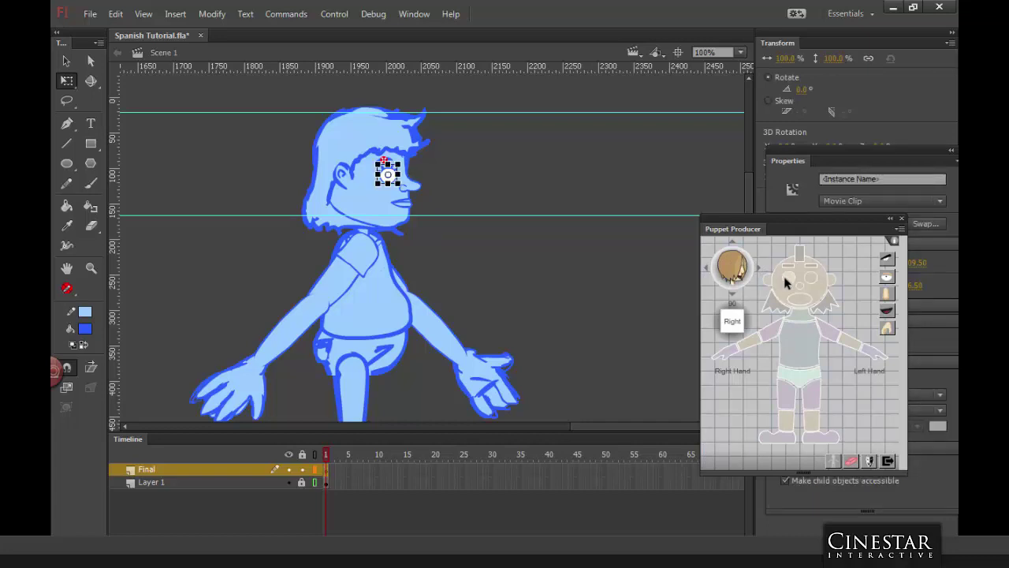
click(785, 282)
click(816, 292)
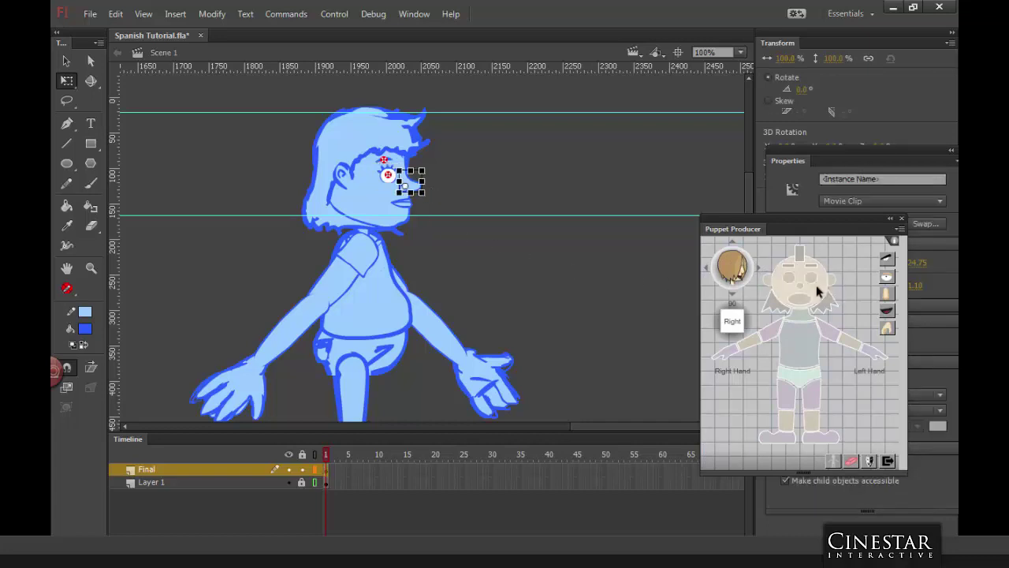
click(778, 293)
click(408, 205)
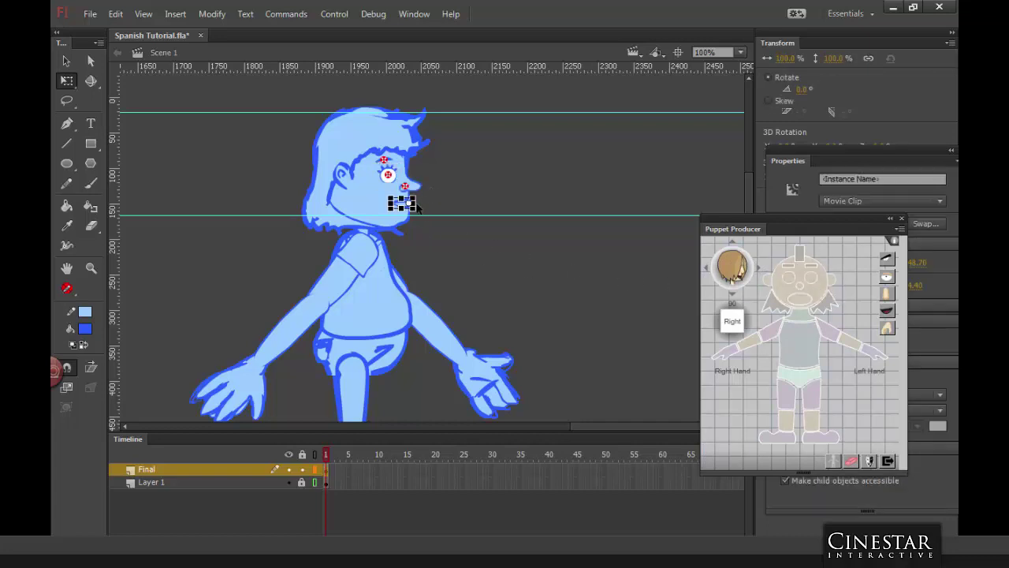
click(799, 302)
Step: Tag the side-view head, placing face_90_pivot on the chin guide and head_nud_90_pivot on the guide at the top of the head
click(397, 212)
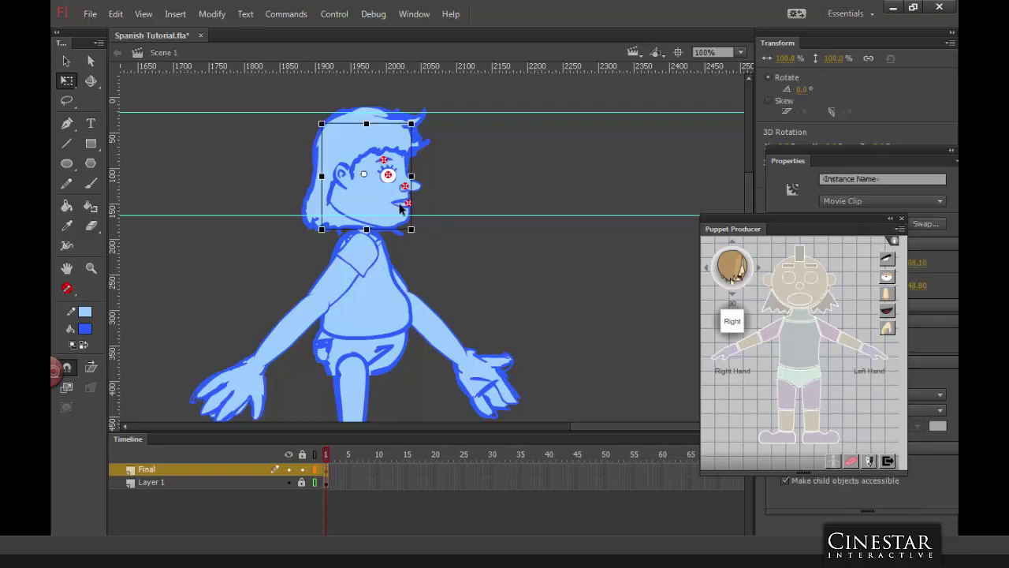
click(814, 291)
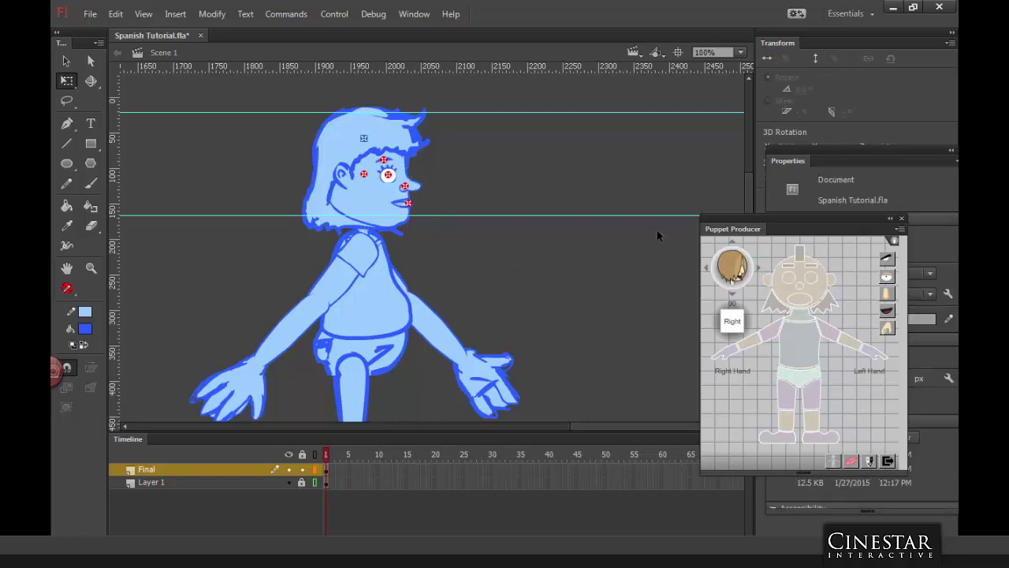
click(364, 198)
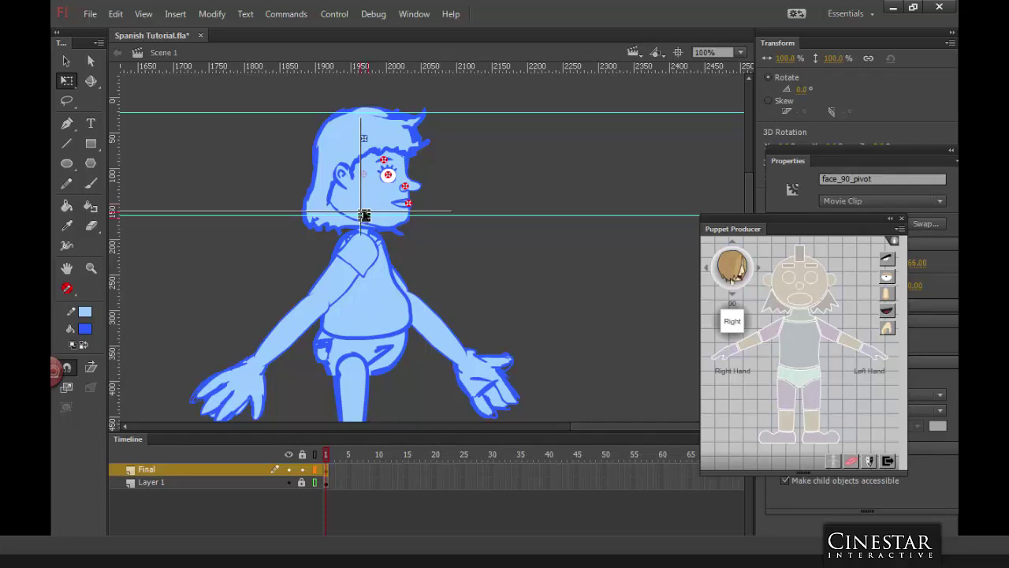
drag(364, 215, 363, 112)
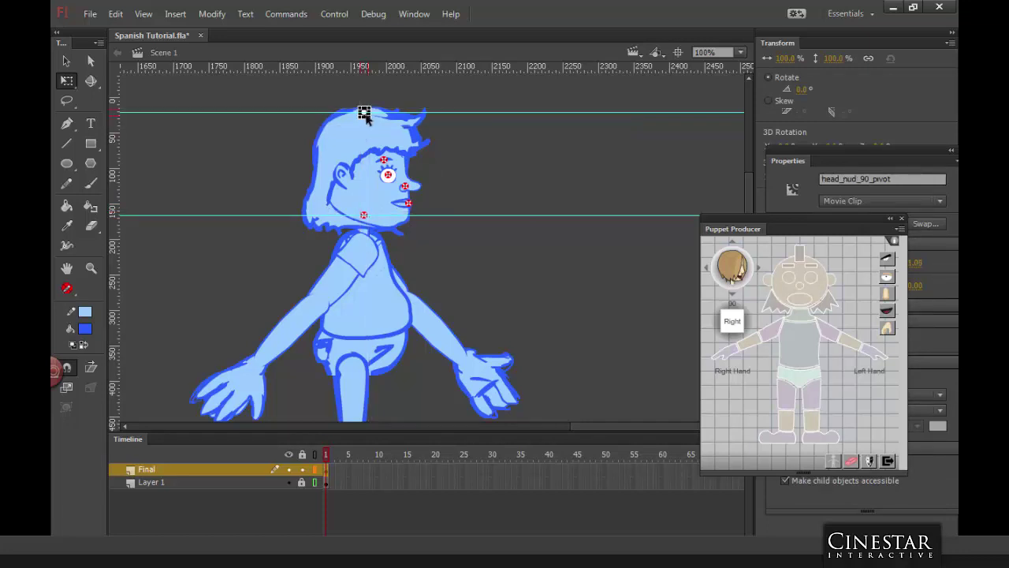
Step: Tag the side-view character's right ear, front hair and back hair as their matching puppet parts
click(345, 185)
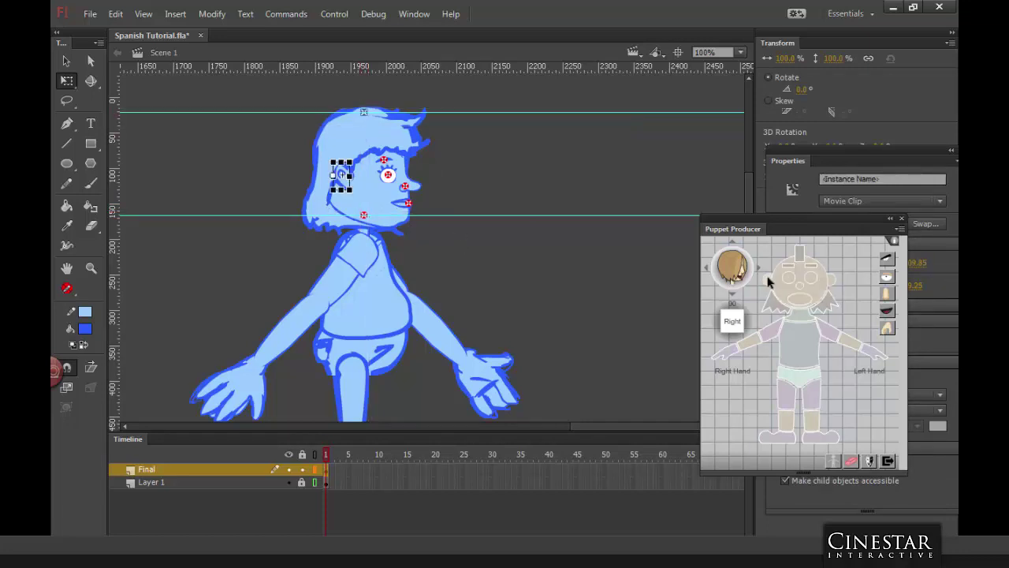
key(ctrl+shift+a)
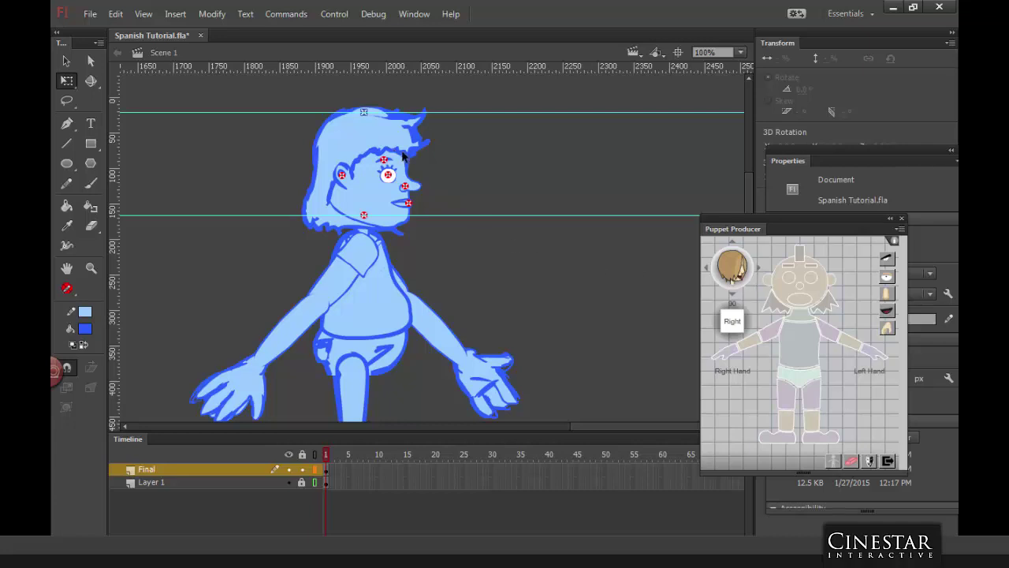
click(408, 156)
click(800, 259)
click(323, 229)
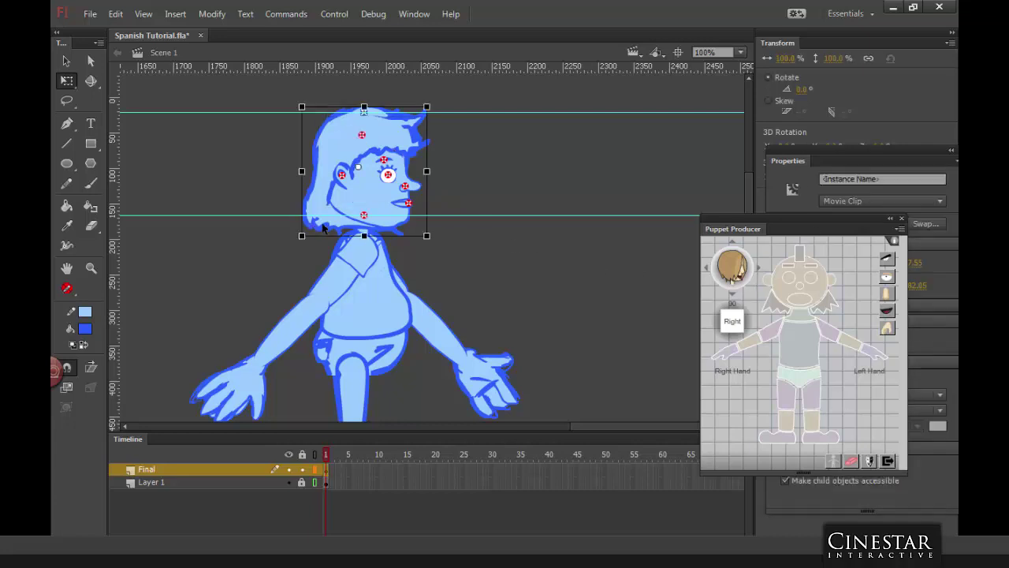
click(773, 304)
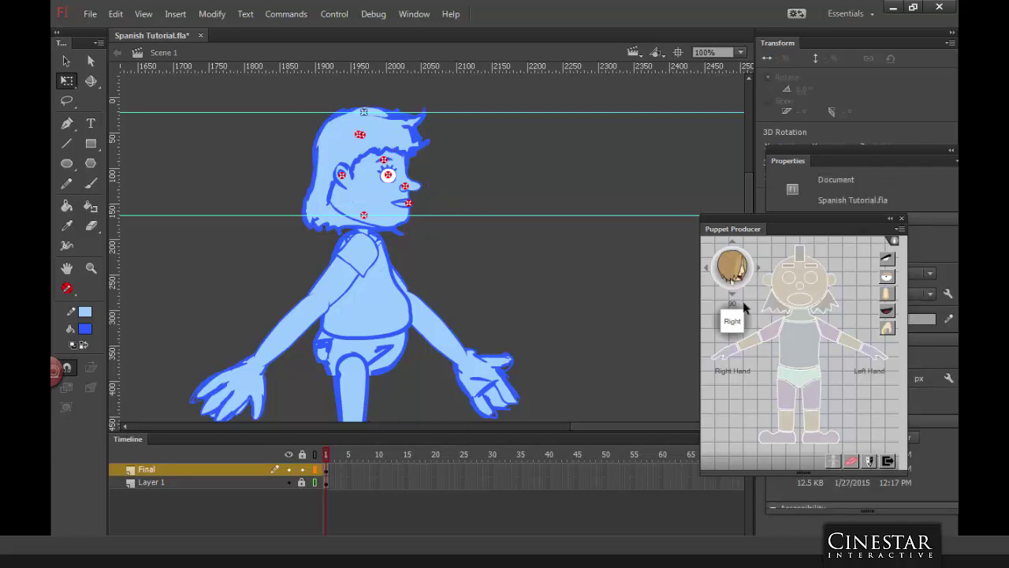
Step: Tag the side-view character's right upper arm, forearm and hand as the puppet's right arm parts
click(363, 264)
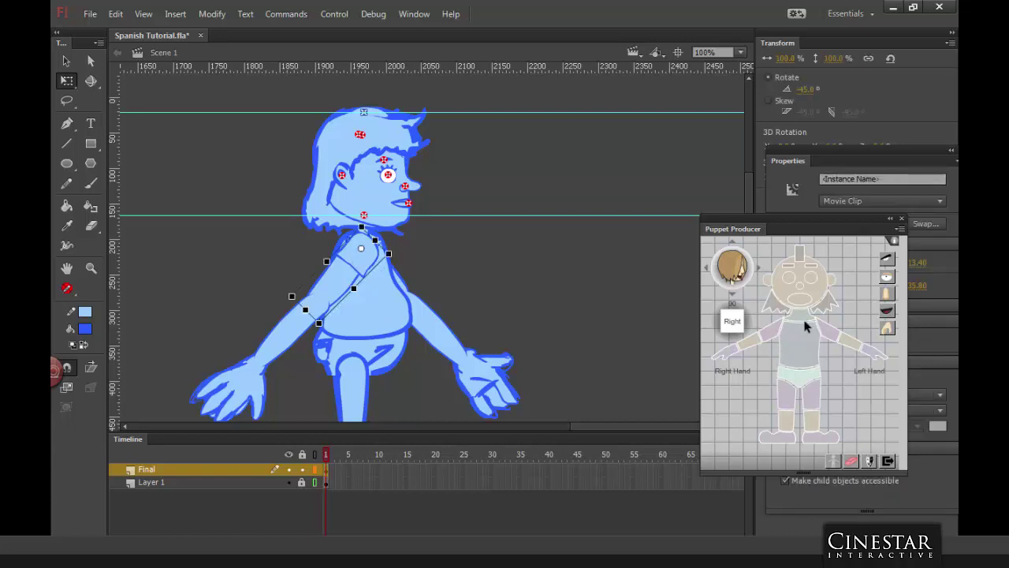
click(769, 338)
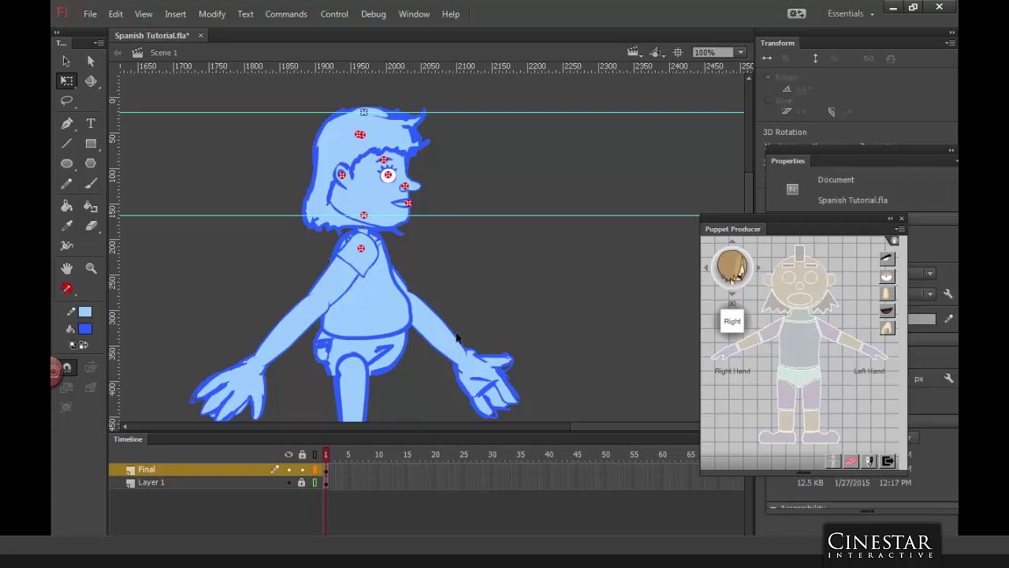
click(301, 342)
click(750, 345)
click(255, 396)
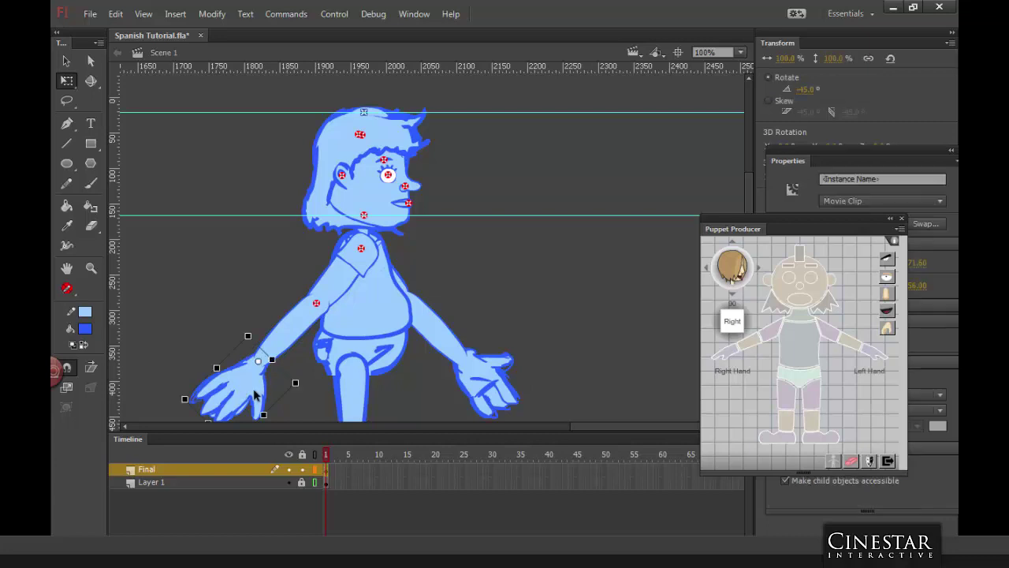
click(727, 357)
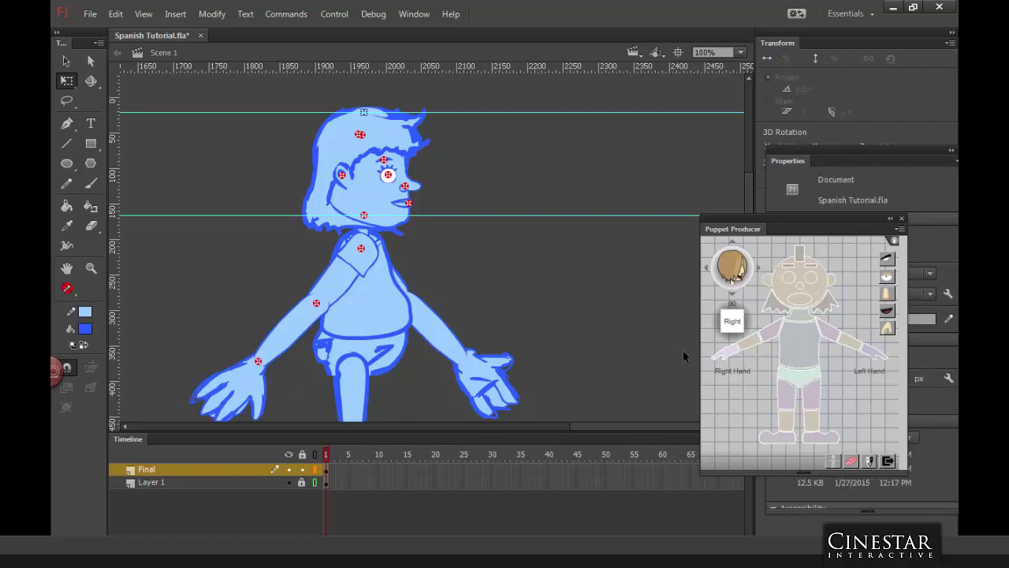
Step: Tag the side-view character's left upper arm, forearm and hand as the puppet's left arm parts
click(407, 286)
click(835, 330)
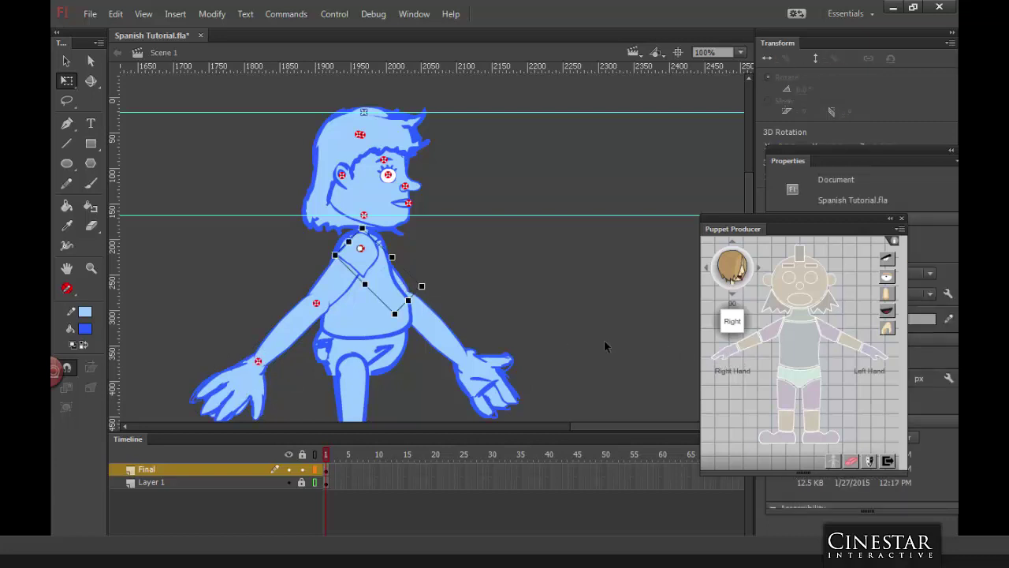
click(453, 345)
click(851, 342)
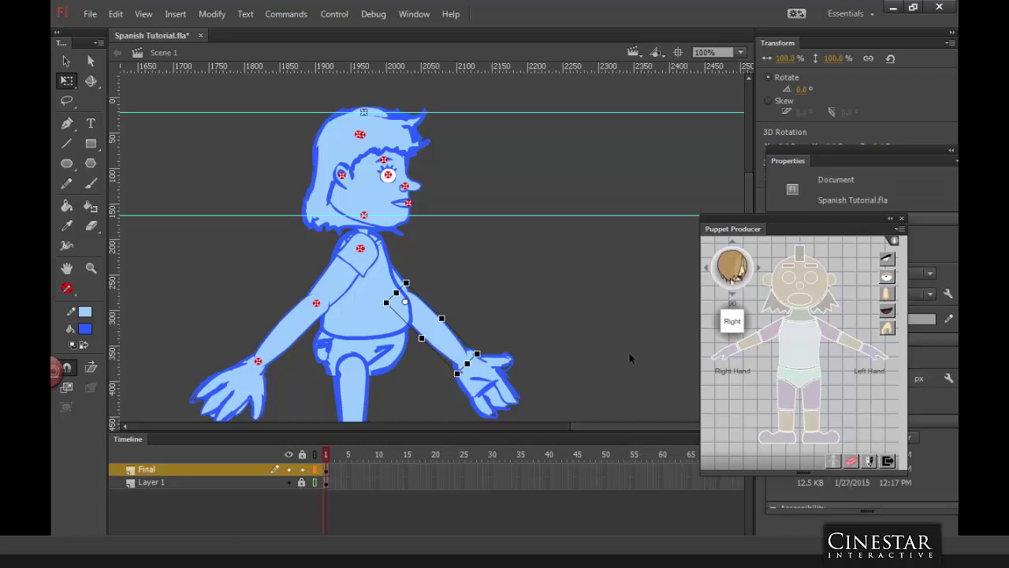
click(868, 356)
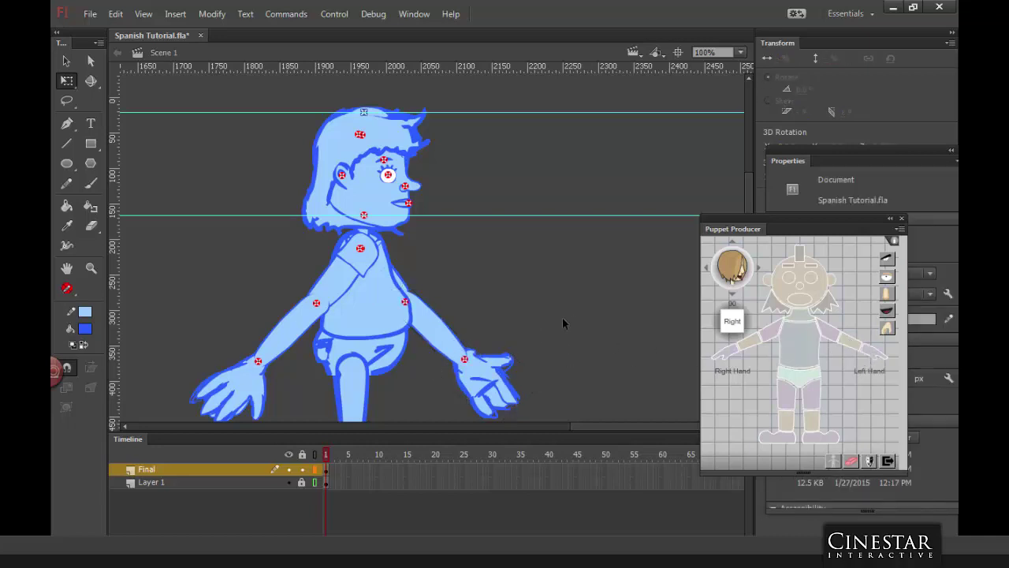
Step: Tag the side-view character's torso and hips as their matching puppet parts
scroll(543, 234, down, 3)
click(840, 344)
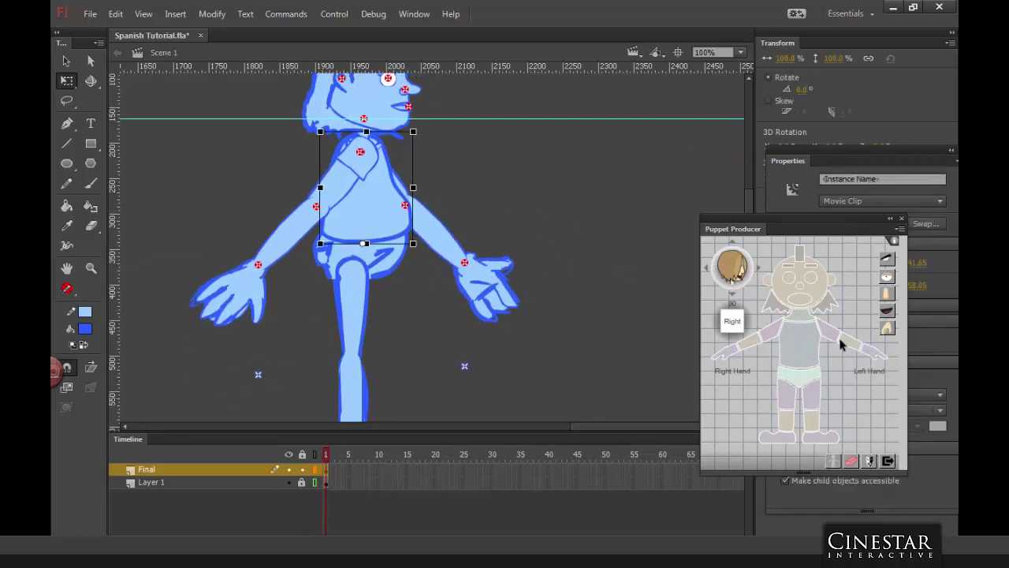
click(394, 275)
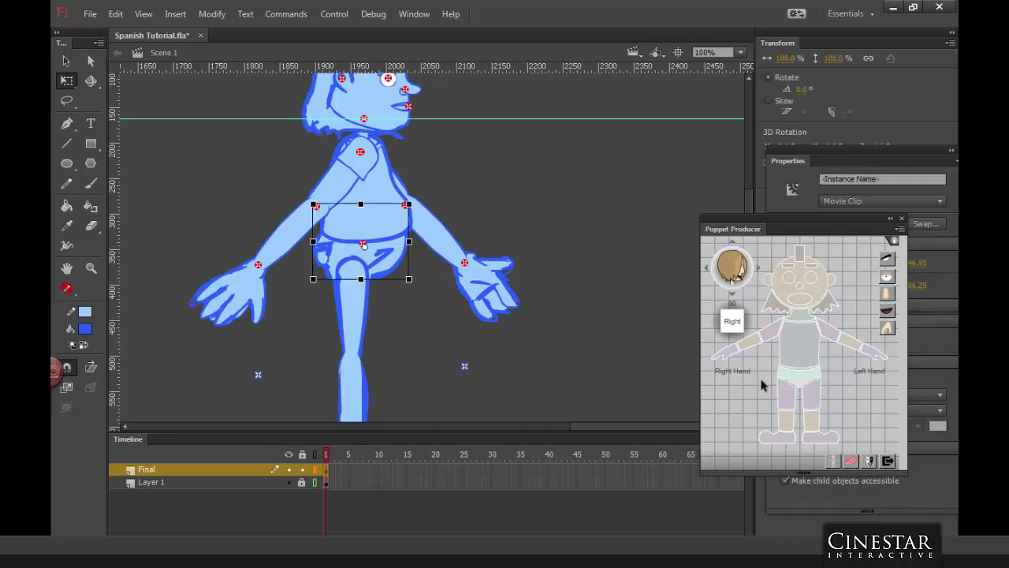
click(801, 384)
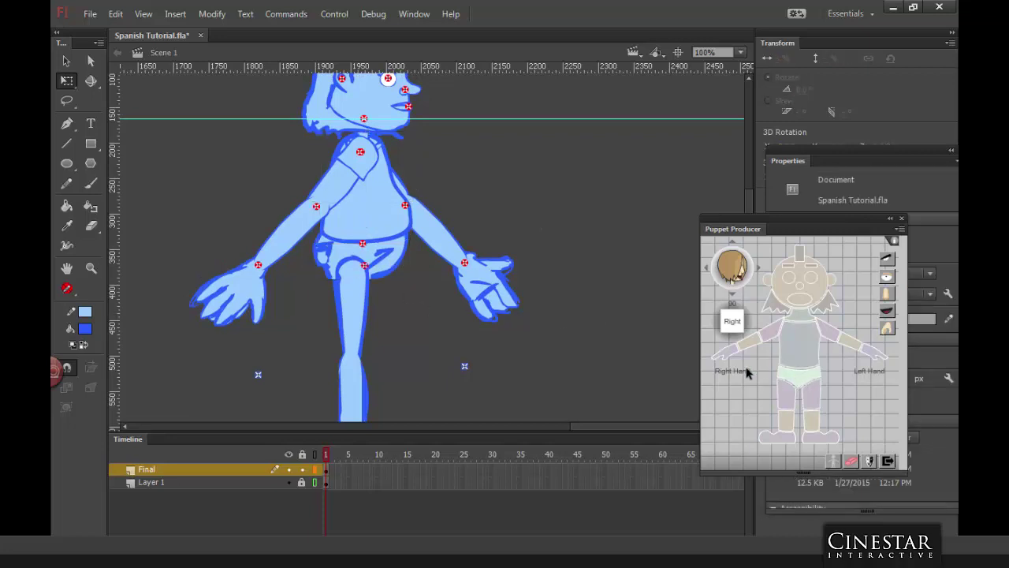
Step: Shift the side-view character's right thigh, shin and foot toward the back of the figure to expose the left leg
click(359, 310)
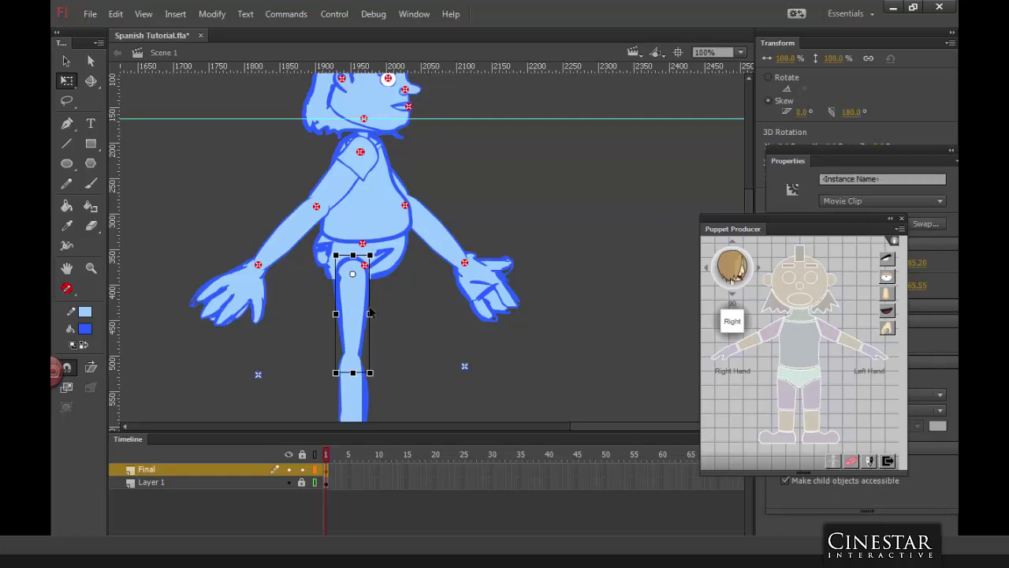
drag(371, 313, 350, 314)
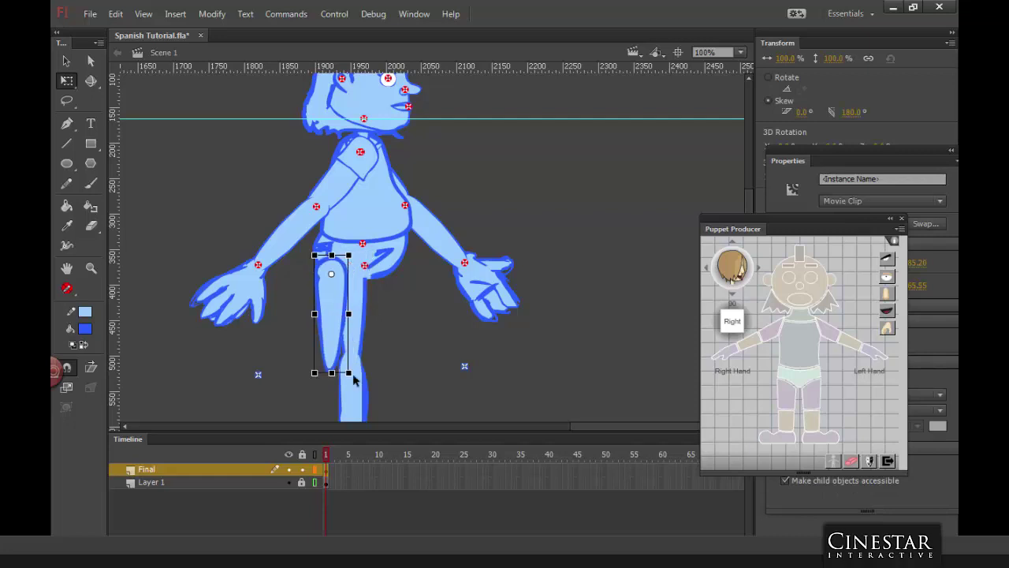
click(361, 406)
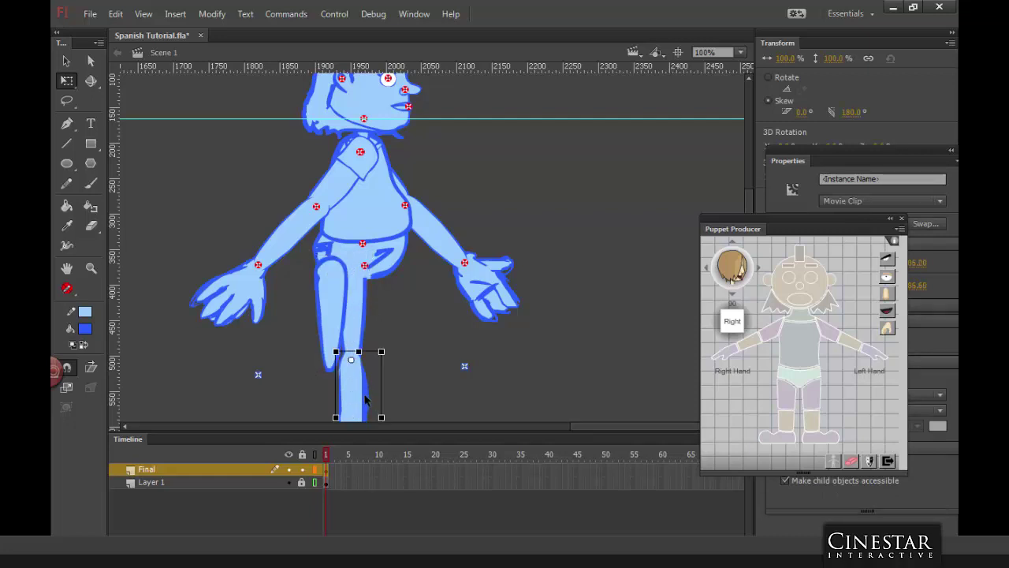
key(Left)
key(Left)
key(Left)
key(Left)
key(Left)
key(Left)
key(Left)
key(Left)
key(Left)
key(Left)
key(Left)
key(Left)
key(Left)
key(Left)
key(Left)
key(Left)
key(Left)
key(Left)
key(Left)
key(Left)
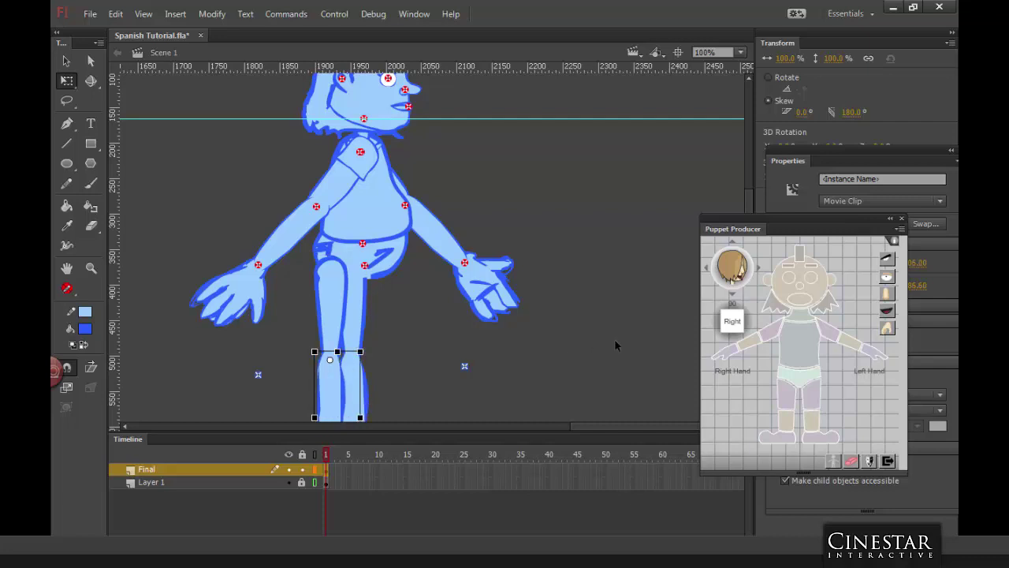
scroll(444, 331, down, 5)
click(355, 371)
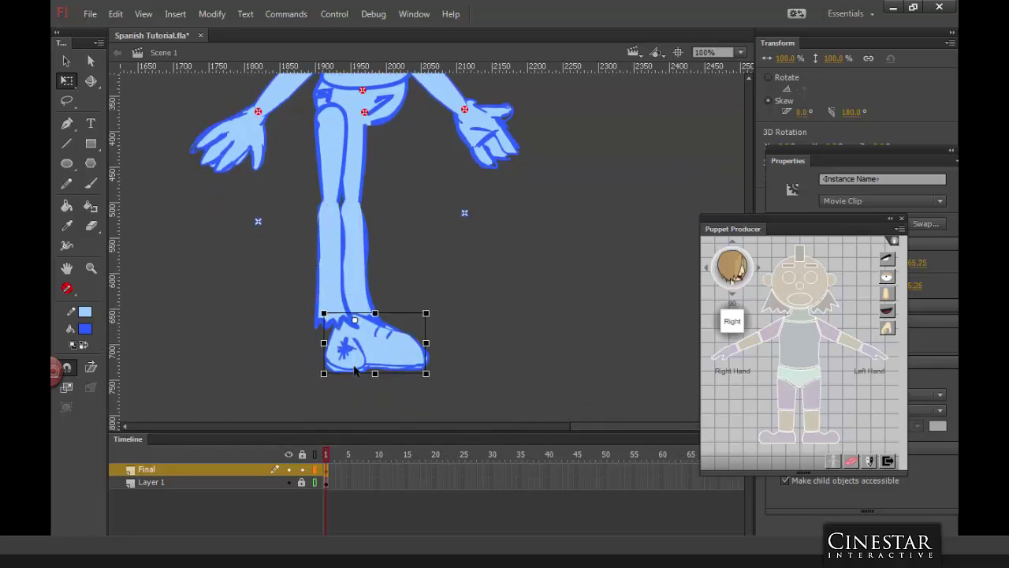
key(Left)
key(Left)
key(Left)
key(Left)
key(Left)
key(Left)
key(Left)
key(Left)
key(Left)
key(Left)
key(Left)
key(Left)
key(Left)
key(Left)
key(Left)
key(Left)
key(Left)
key(Left)
key(Left)
key(Left)
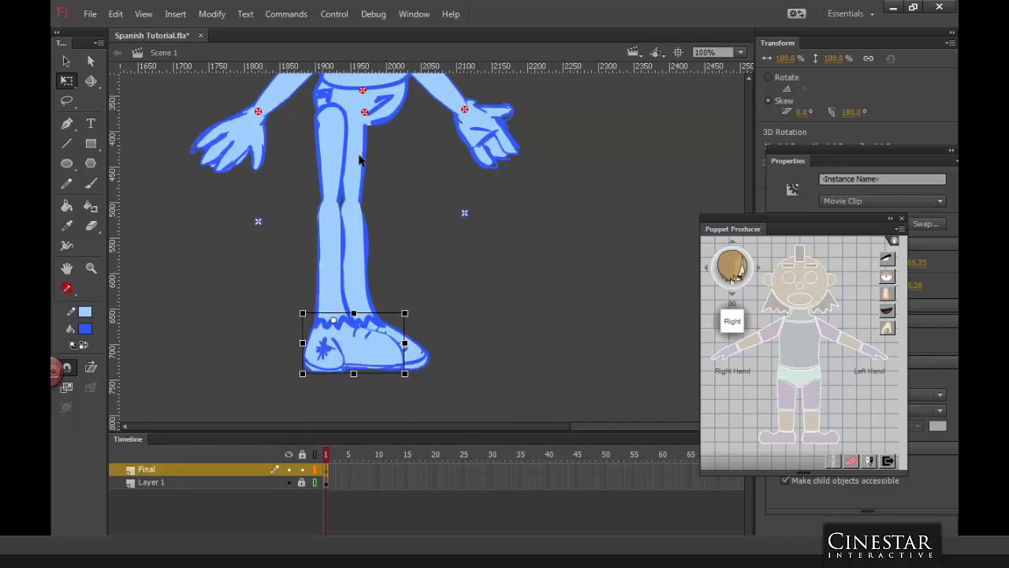
Step: Tag the side-view character's left thigh, shin and foot as the puppet's left leg parts
click(368, 159)
click(495, 334)
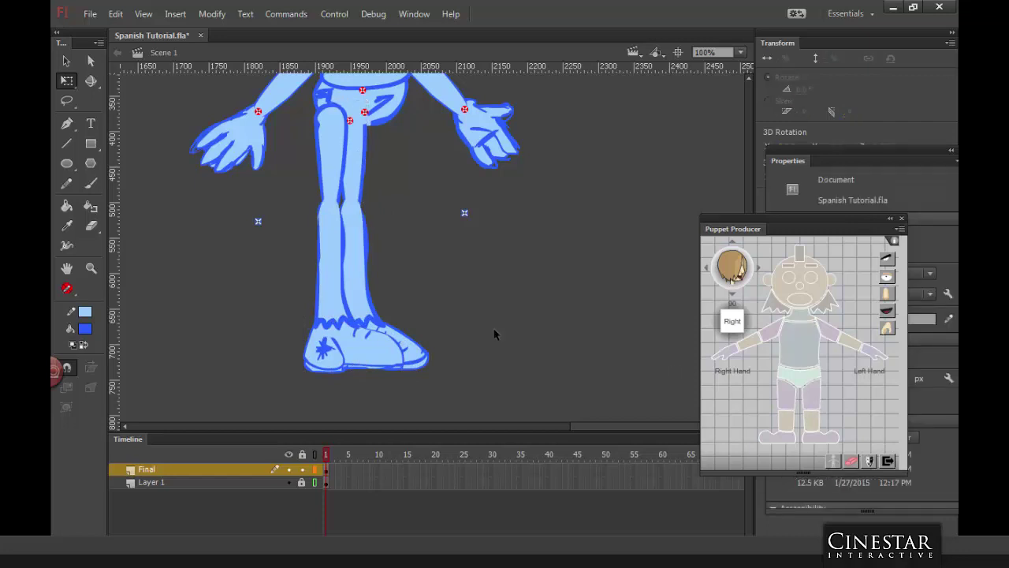
click(366, 271)
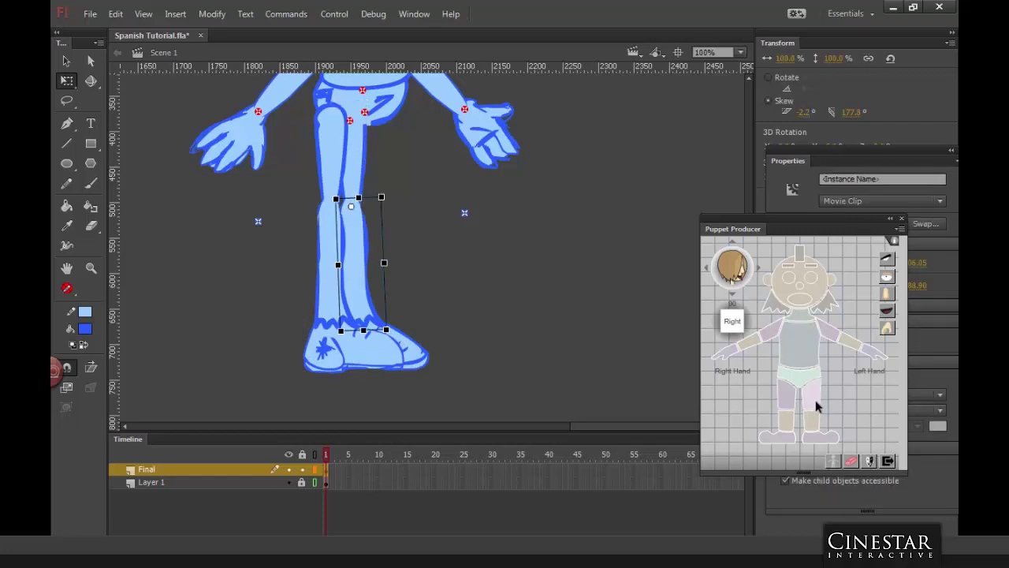
click(817, 422)
click(420, 360)
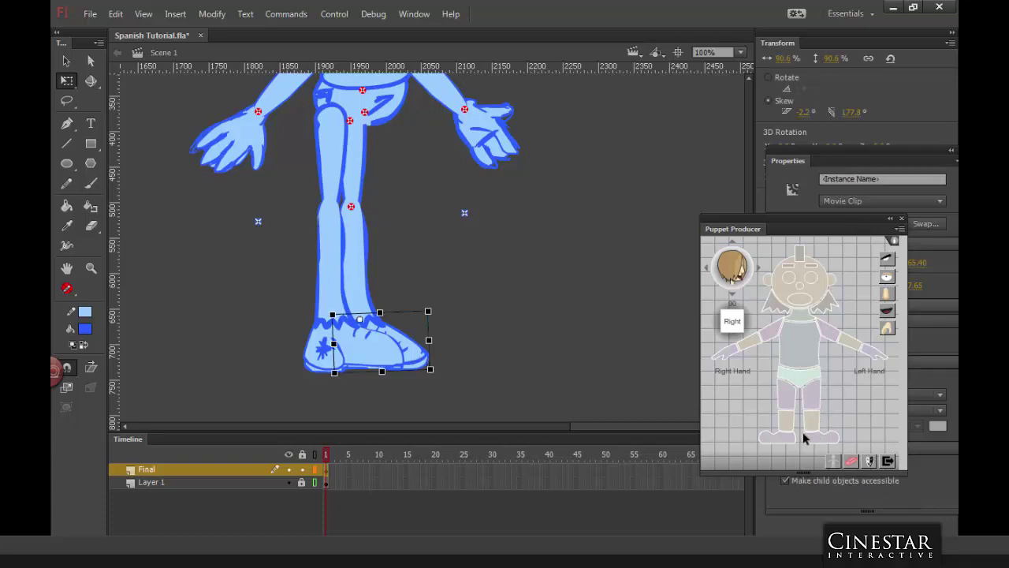
click(820, 438)
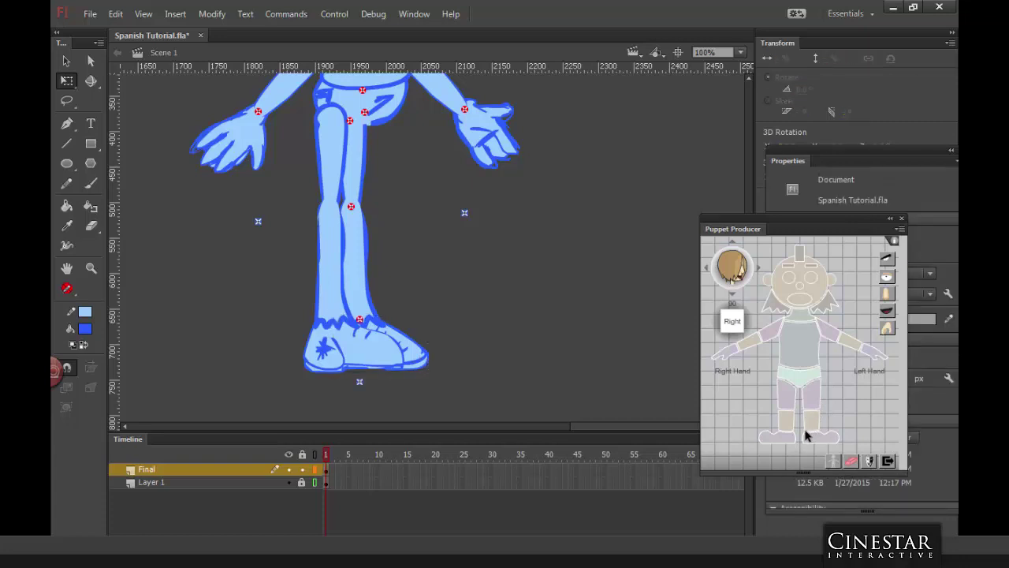
Step: Move the right foot, shin and thigh back into place over the left leg
click(354, 361)
key(shift+Down)
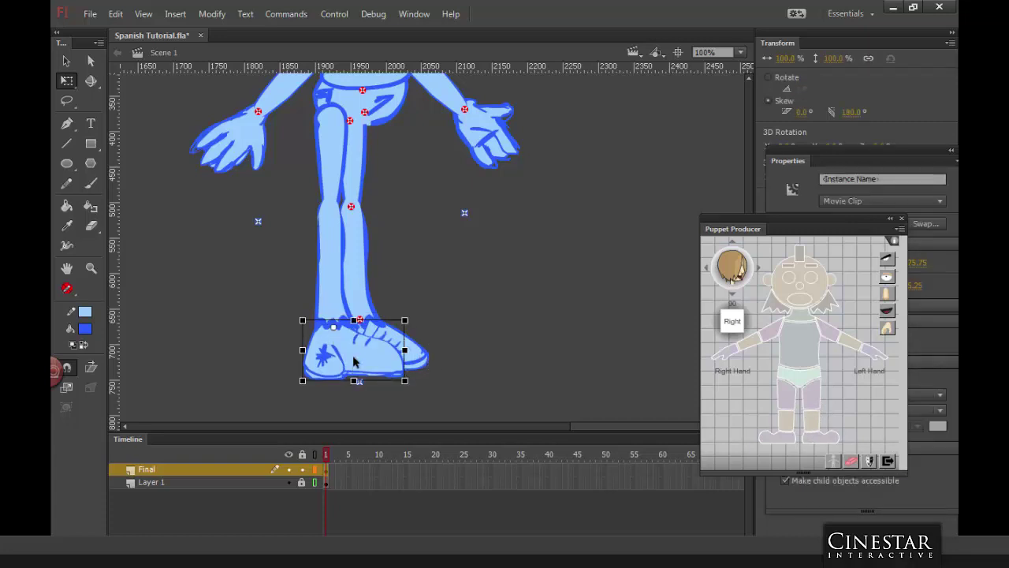
mouse_move(354, 361)
mouse_down()
mouse_move(350, 351)
mouse_move(355, 359)
mouse_up()
click(339, 283)
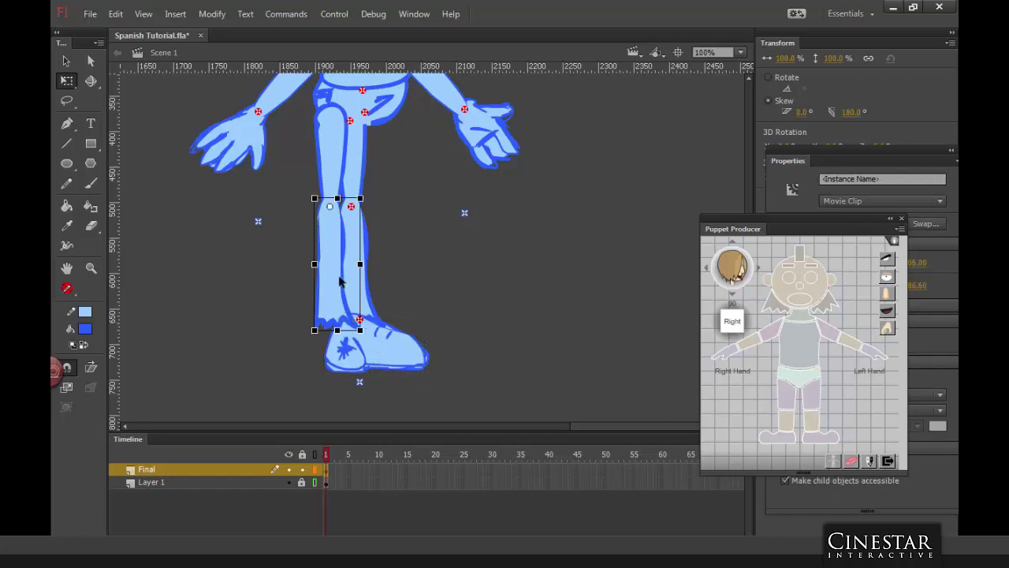
drag(340, 282, 346, 280)
click(347, 164)
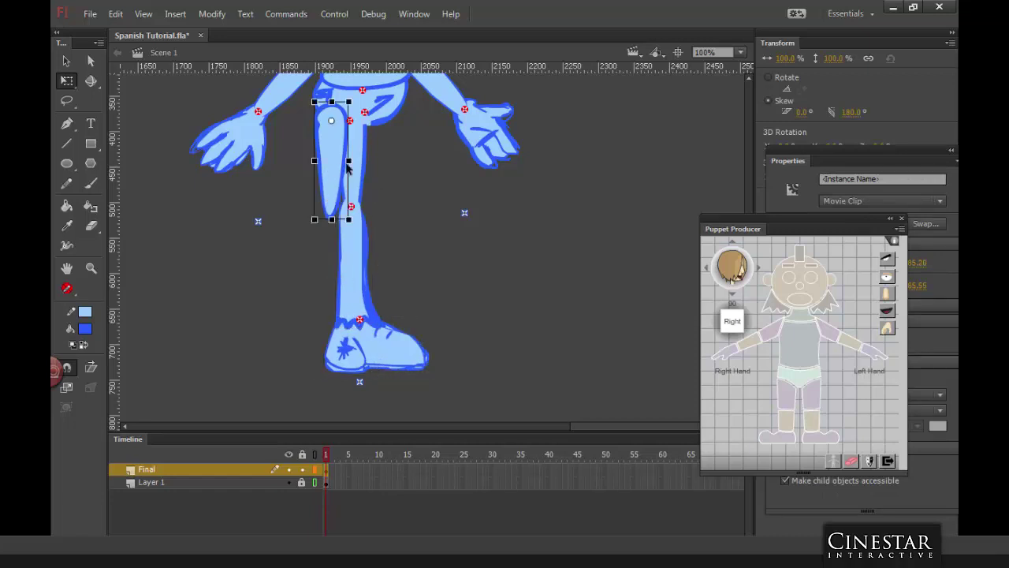
Step: Tag the side-view character's right thigh, shin and foot as the puppet's right leg parts
click(423, 325)
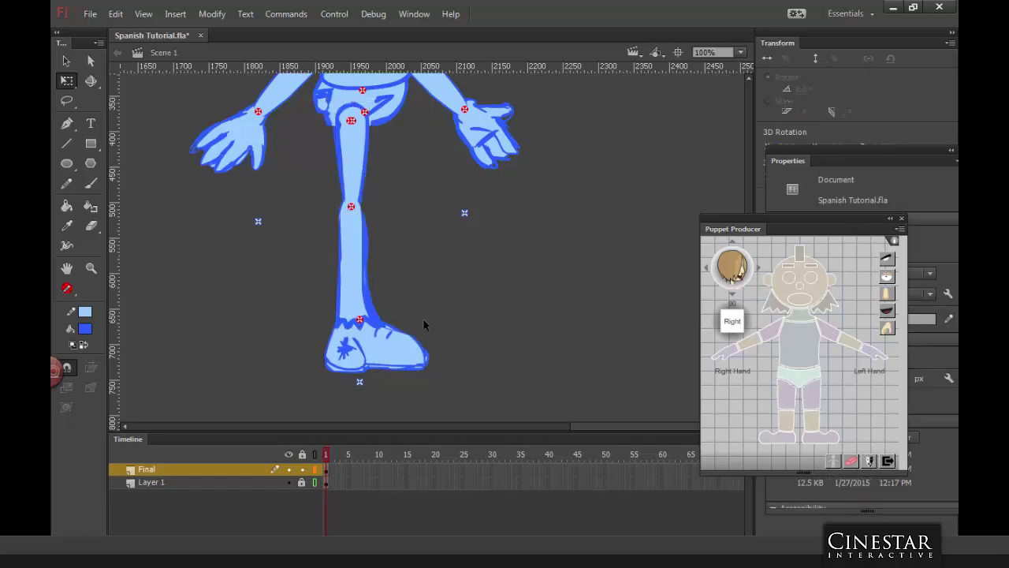
click(359, 276)
click(525, 399)
click(353, 358)
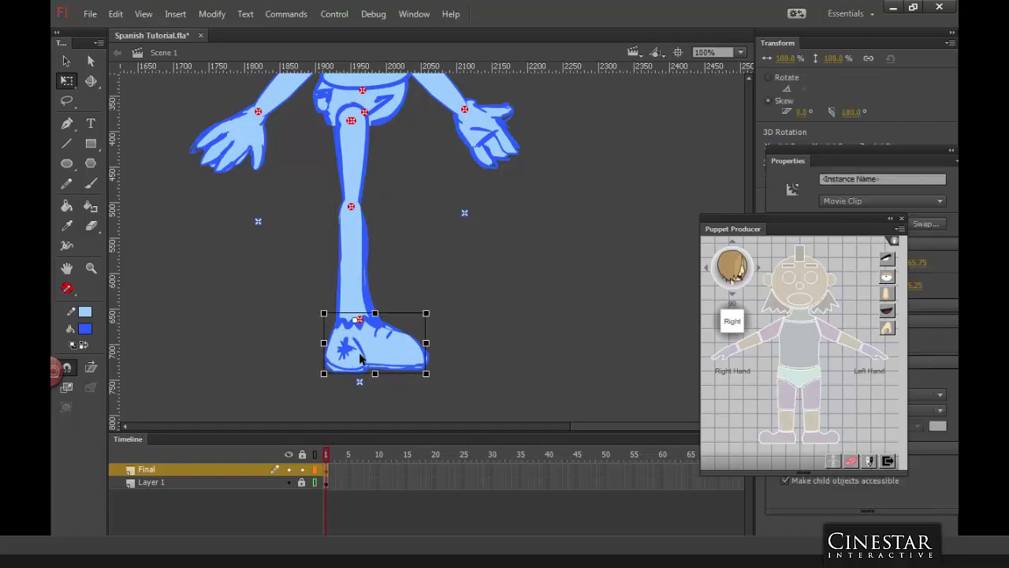
click(774, 447)
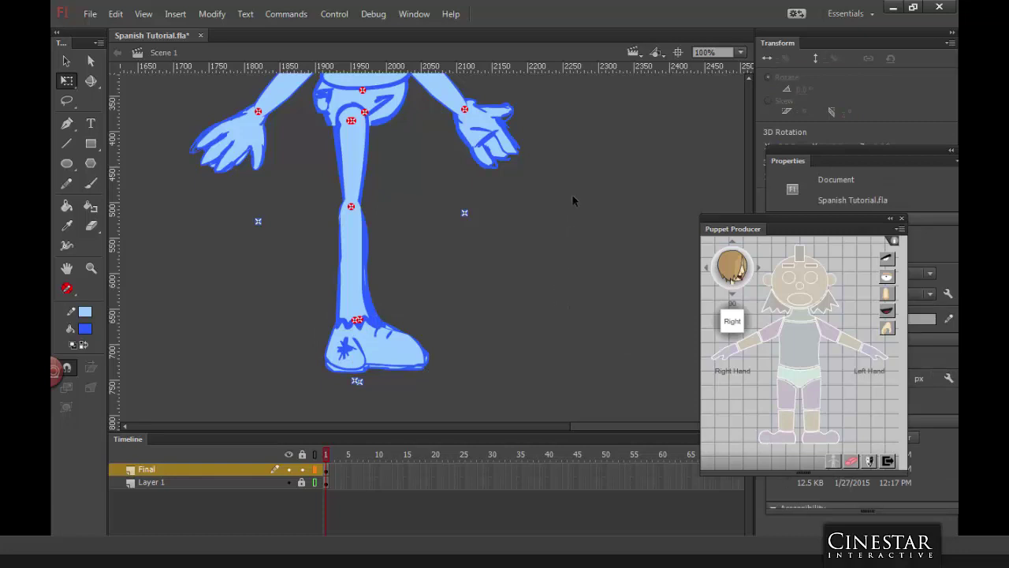
Step: Tag the side-view character's neck, between the head and torso, as the puppet's neck
scroll(547, 209, up, 5)
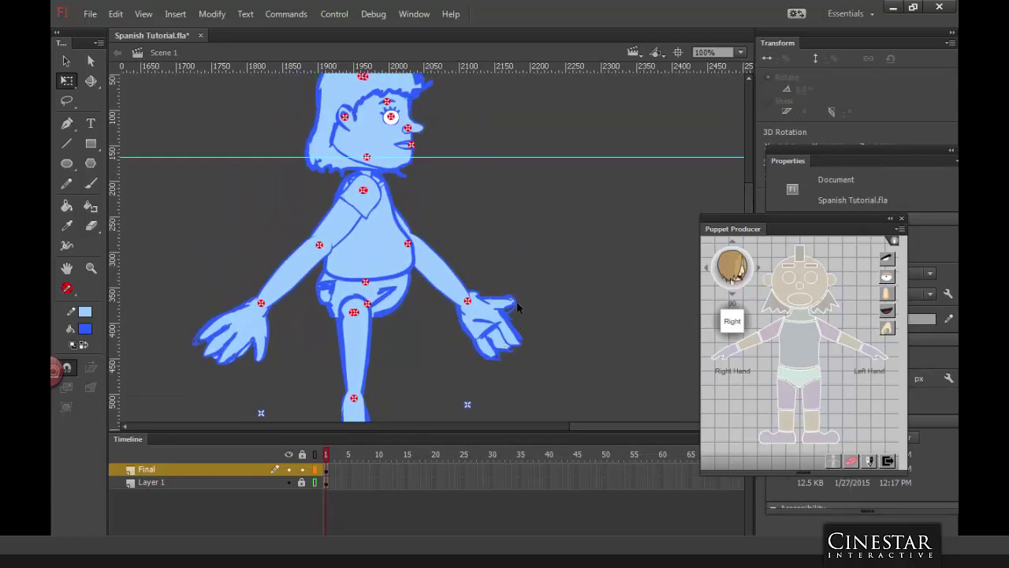
click(371, 178)
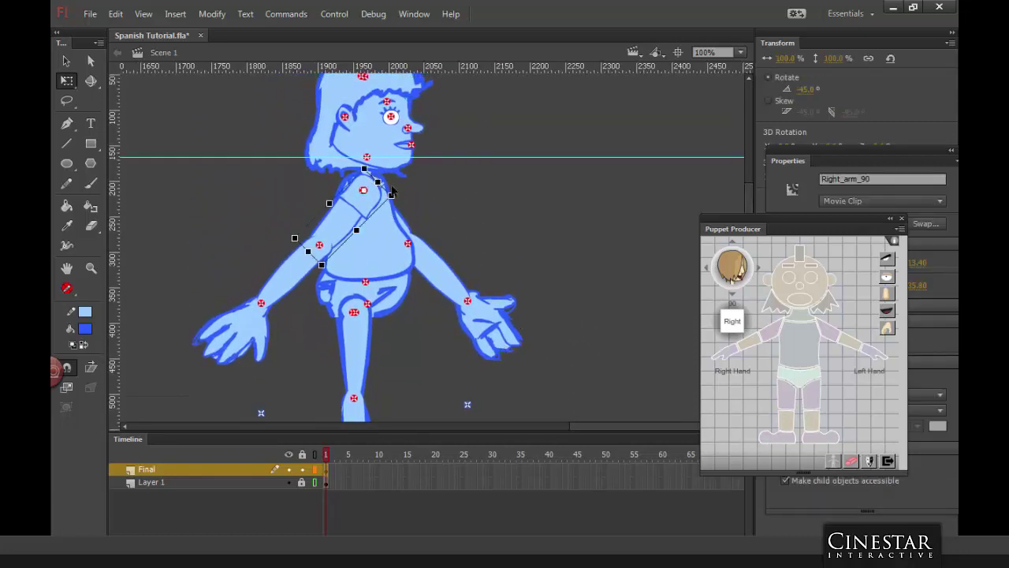
key(ctrl+equal)
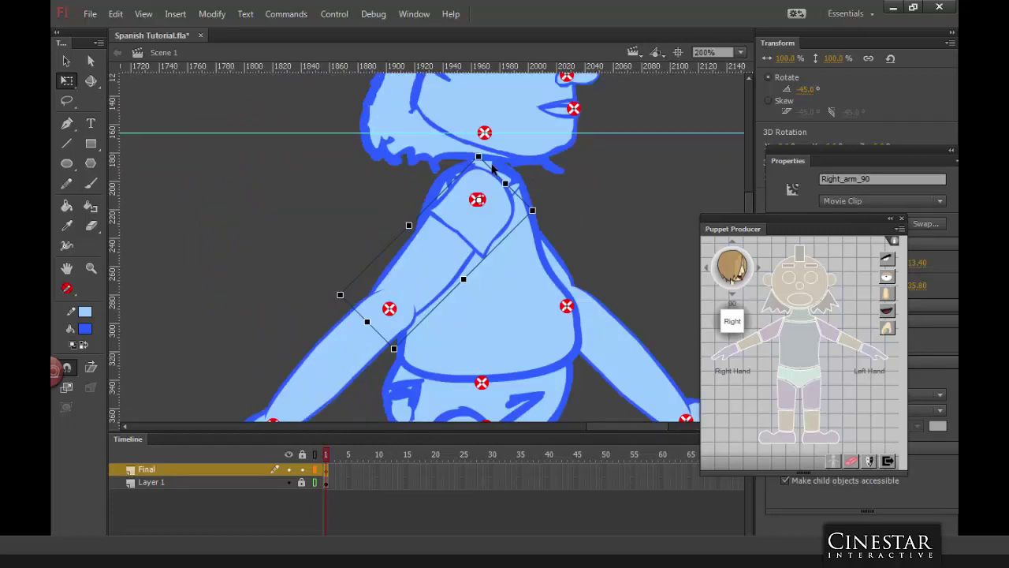
click(598, 172)
click(490, 167)
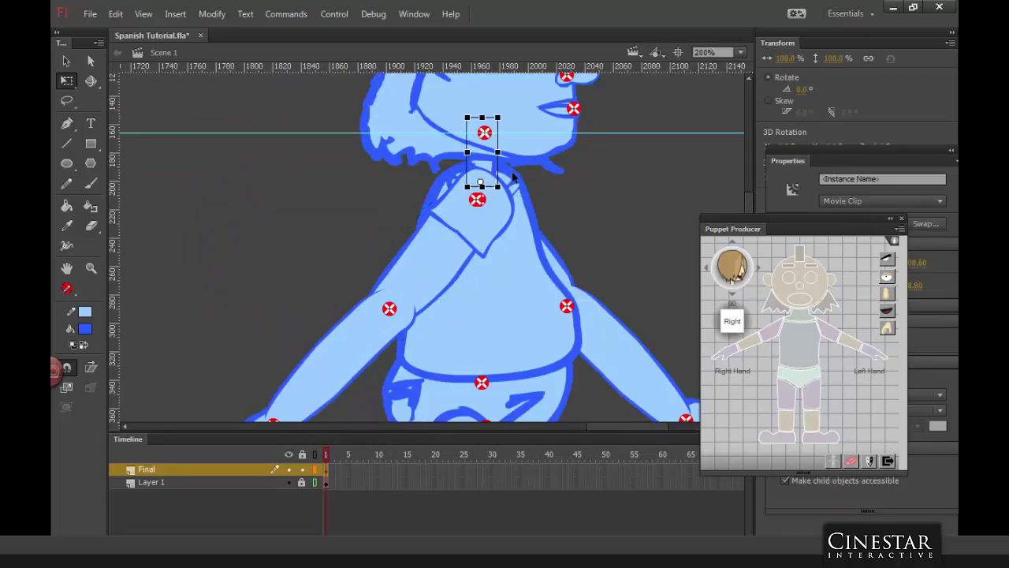
click(801, 318)
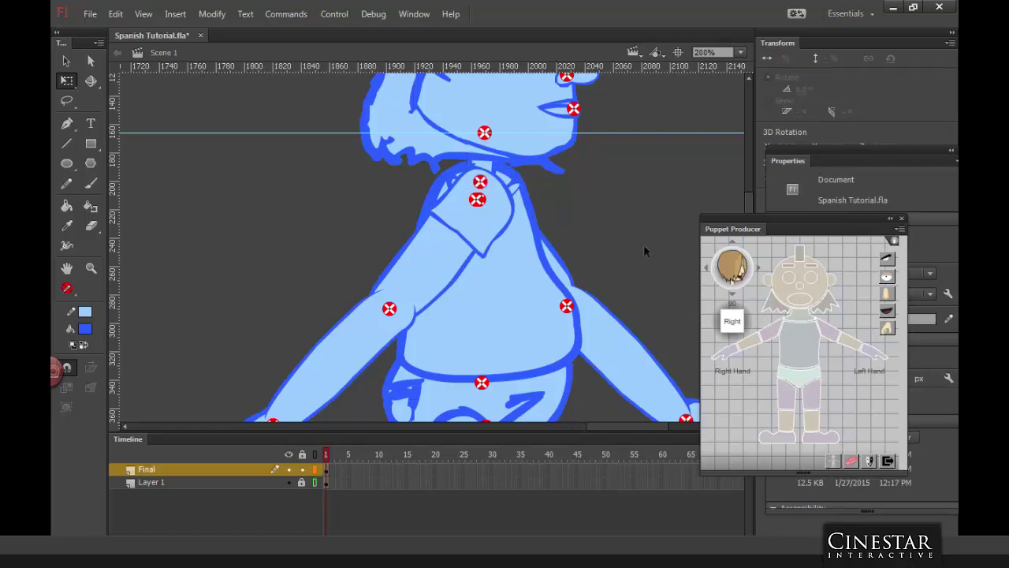
Step: Move the right and left hand nud pivots of the 45° and 90° characters out to the fingertips
key(ctrl+minus)
key(ctrl+minus)
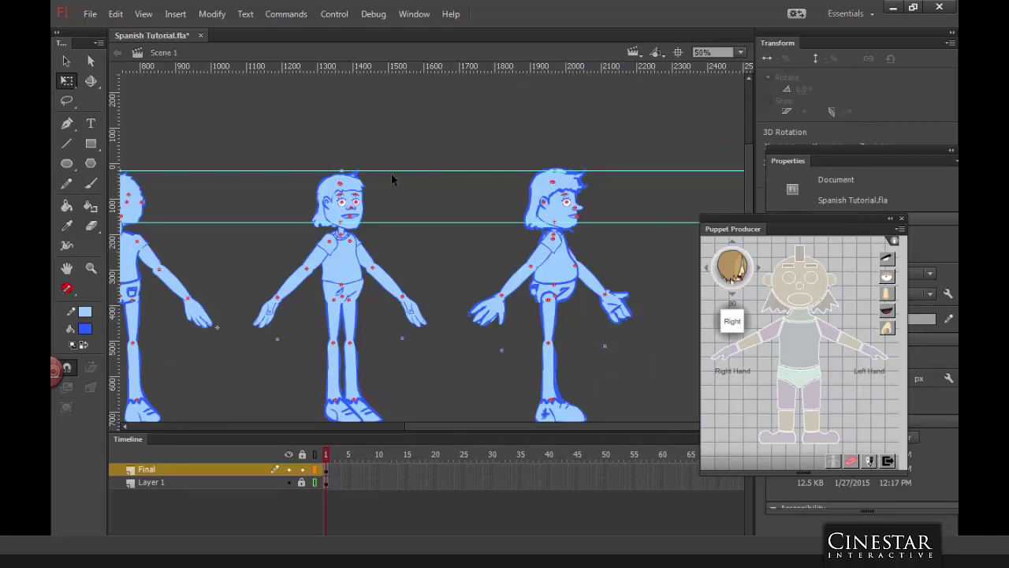
scroll(392, 180, down, 2)
scroll(618, 118, left, 5)
scroll(473, 197, right, 4)
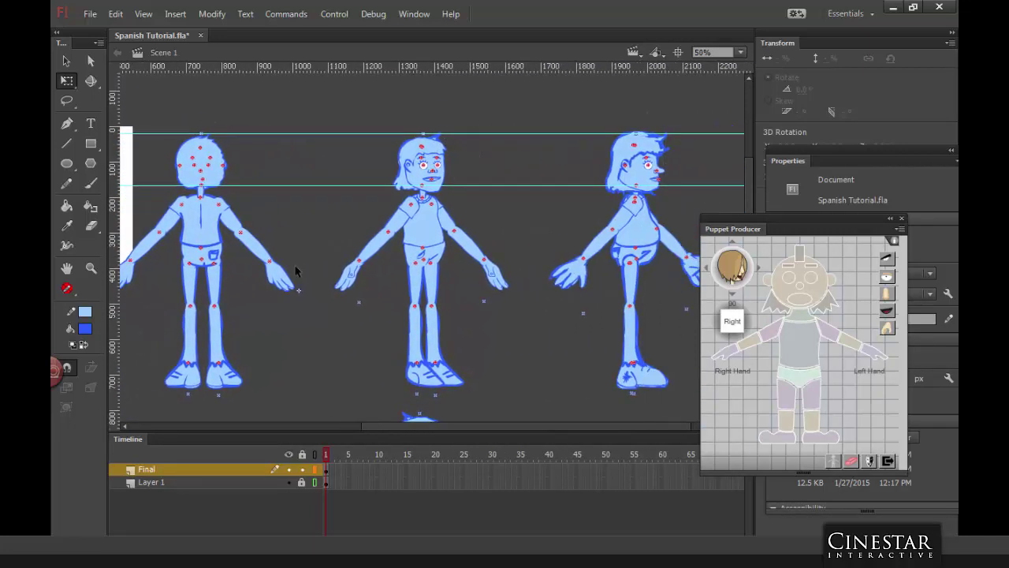
drag(352, 306, 334, 294)
drag(483, 300, 515, 294)
drag(582, 314, 556, 294)
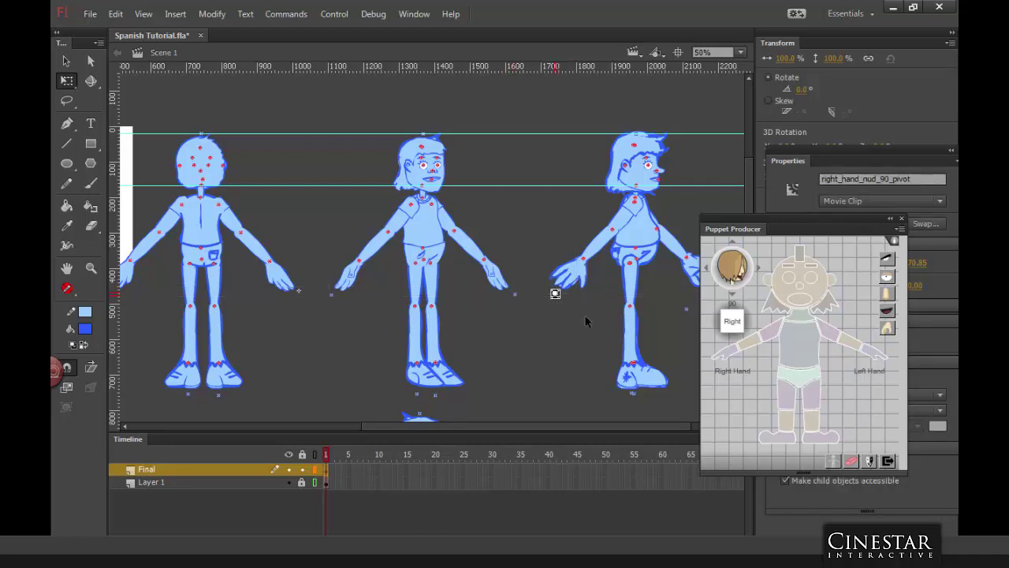
drag(478, 428, 578, 435)
drag(605, 308, 637, 285)
click(514, 351)
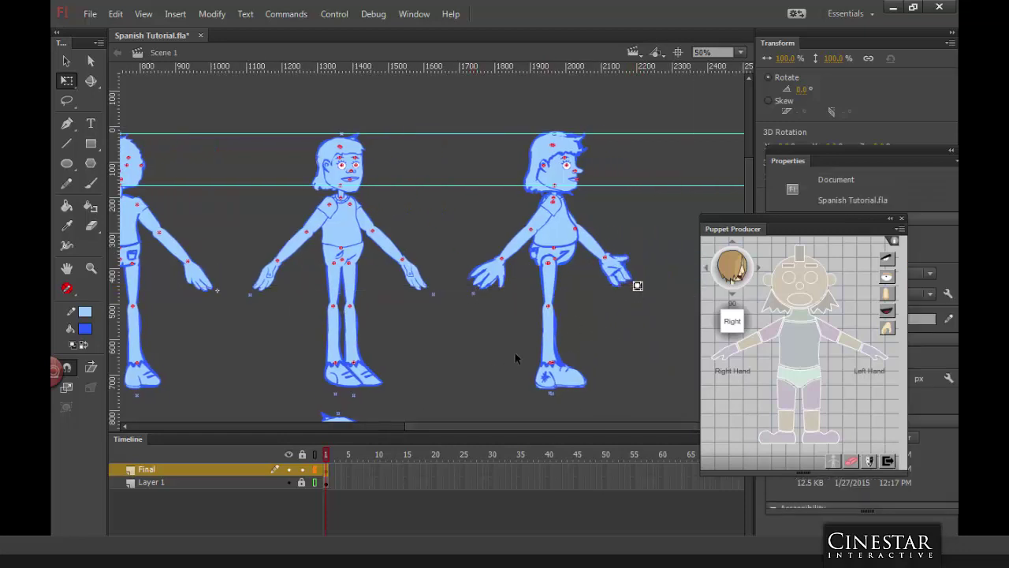
Step: Inside the lower 315° character's group, move both hand nud pivots out to the fingertips and leave the group
drag(506, 371, 514, 157)
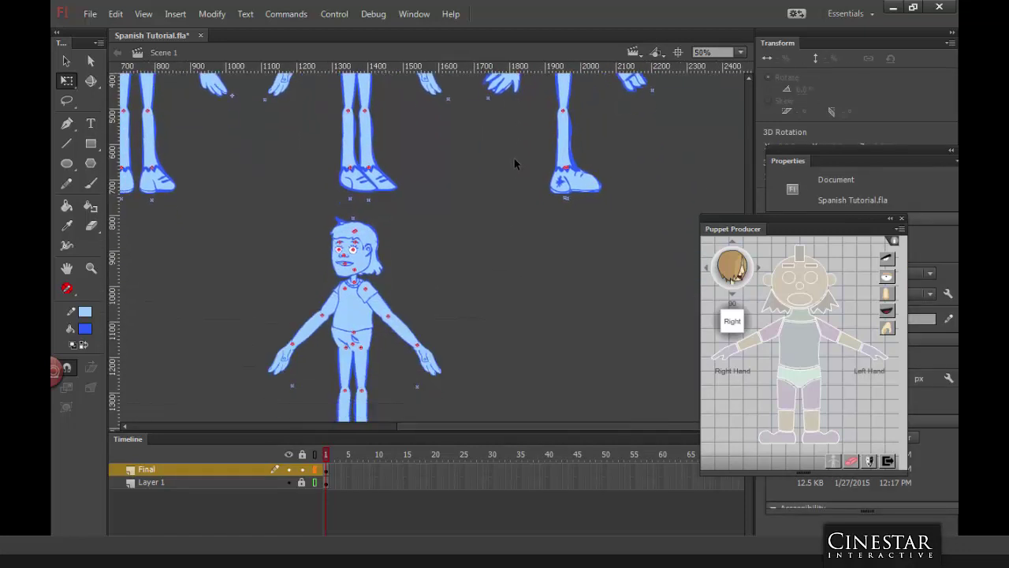
double_click(298, 344)
click(276, 341)
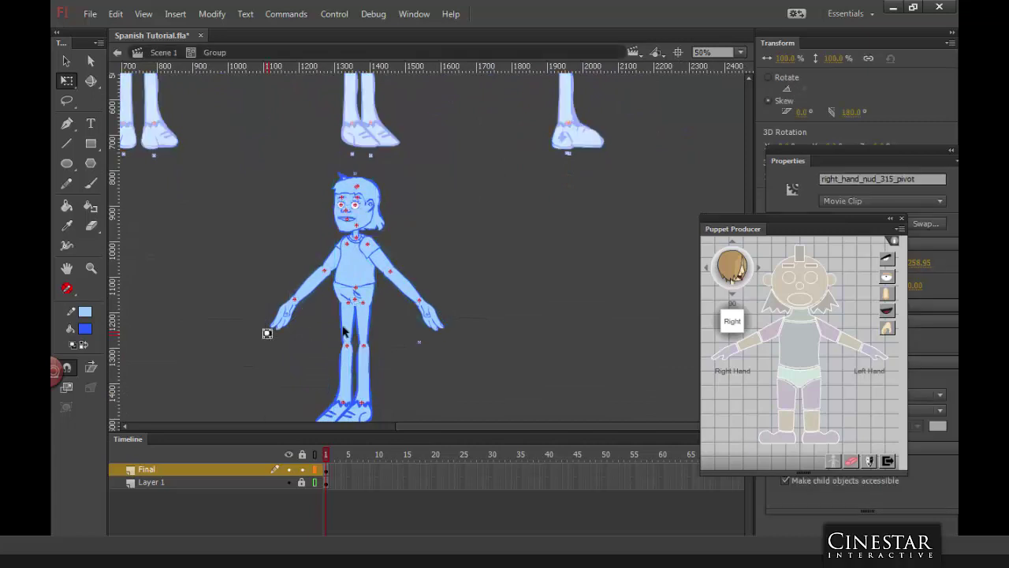
click(450, 336)
double_click(486, 310)
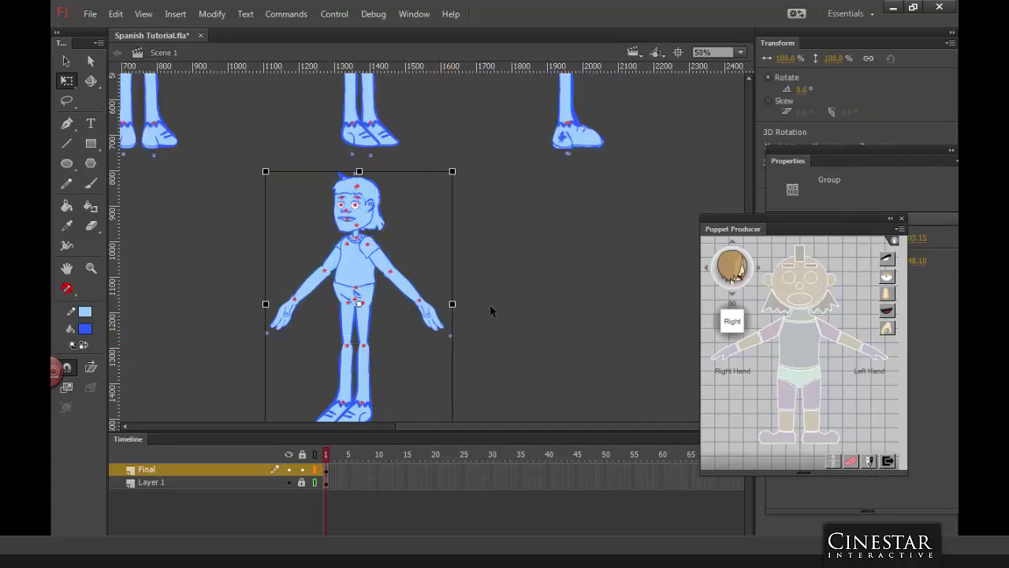
Step: Auto-mirror the whole 90° side-view character with the 90 -> 270 option
scroll(487, 389, up, 5)
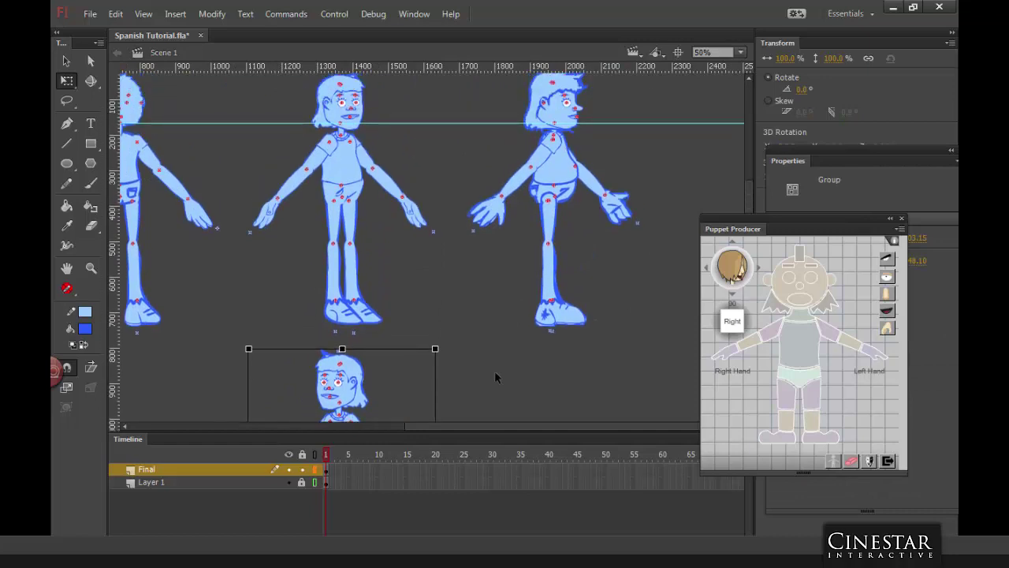
key(ctrl+minus)
drag(669, 129, 565, 299)
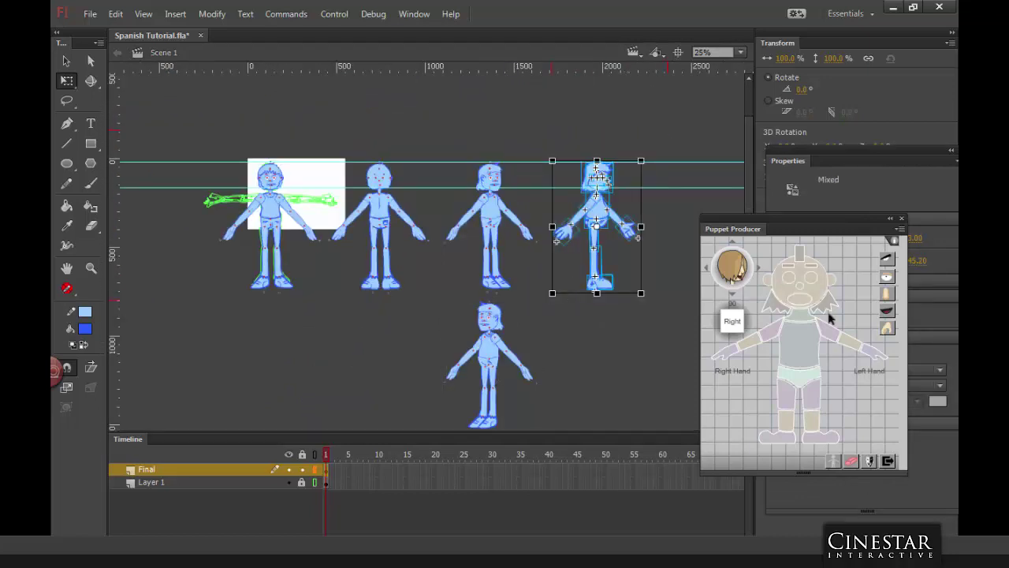
click(870, 462)
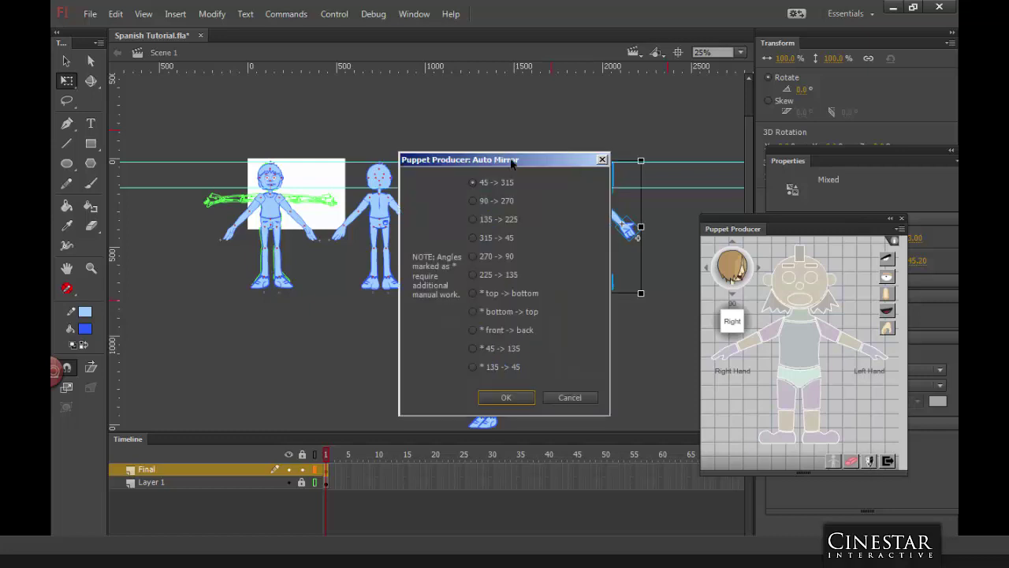
drag(495, 166, 309, 182)
click(298, 218)
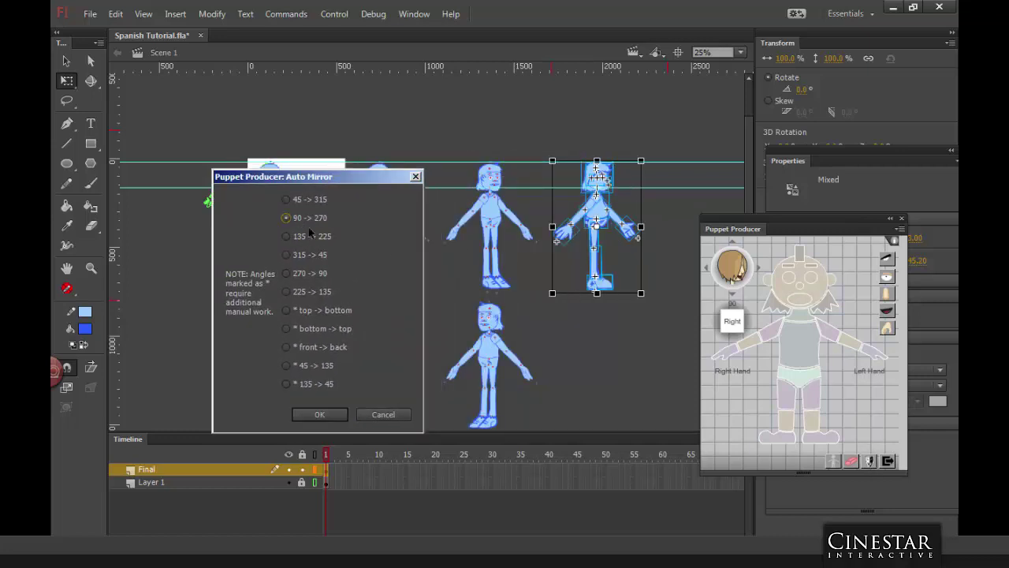
click(330, 416)
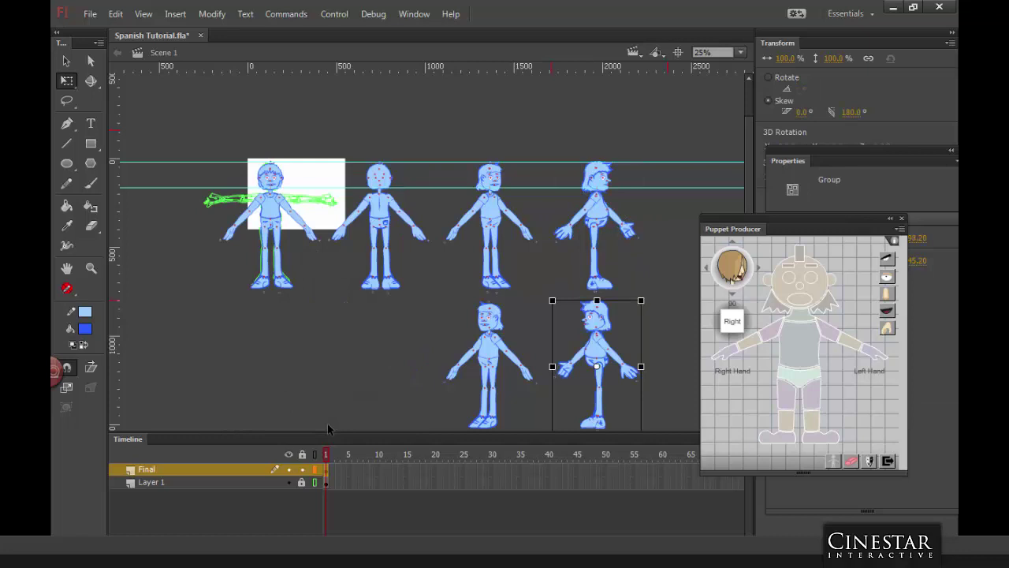
click(672, 229)
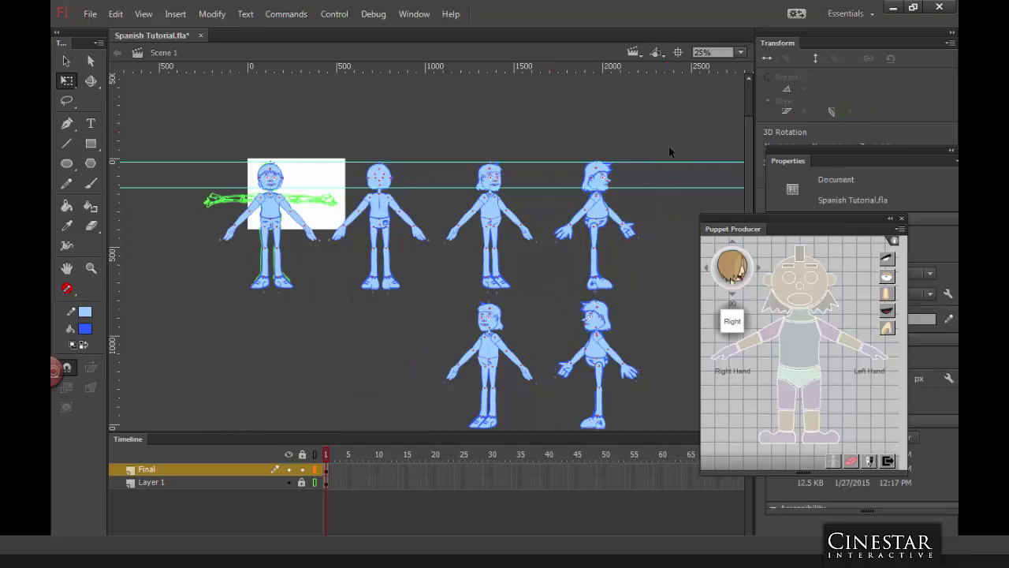
Step: Auto-mirror the 45° character with the 45 -> 135 option and move the copy to the far side of the 90° character
scroll(668, 151, down, 2)
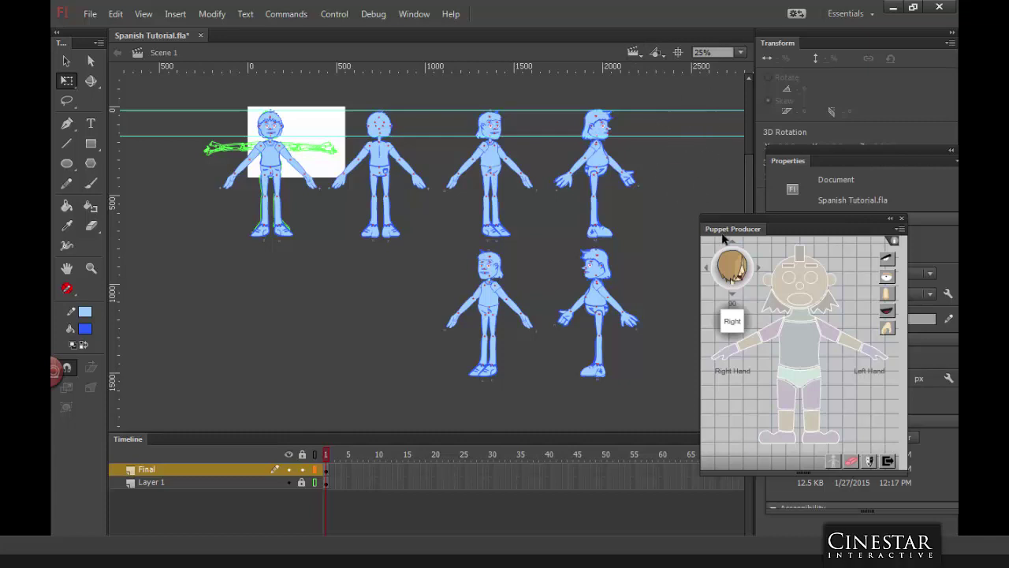
drag(722, 235, 716, 289)
drag(443, 88, 544, 244)
click(865, 515)
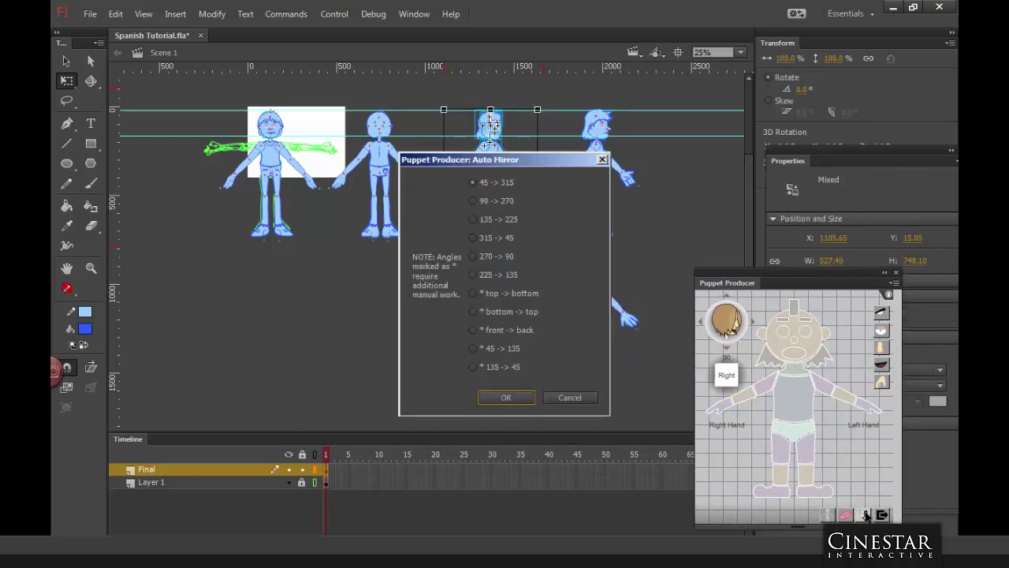
click(474, 349)
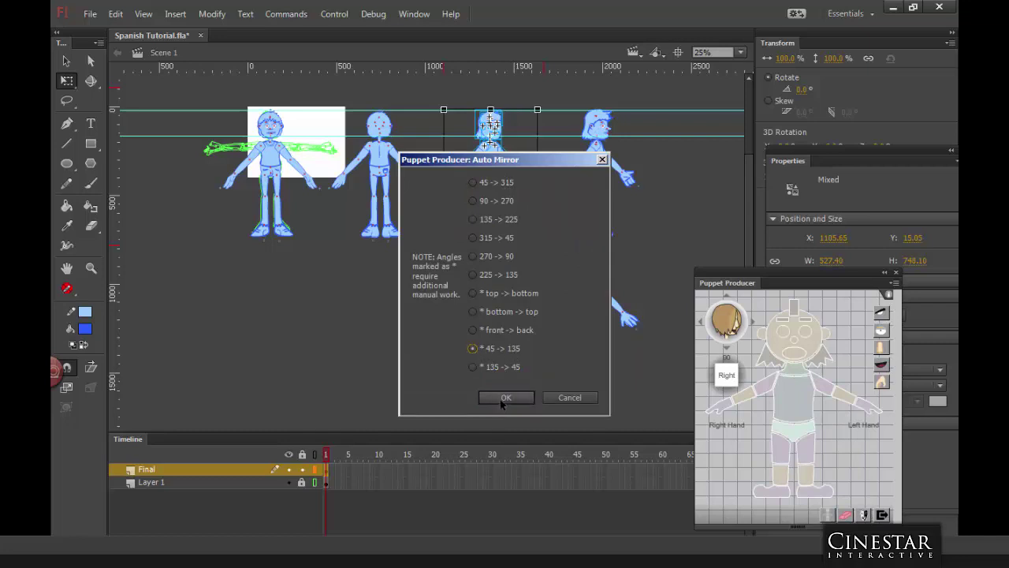
click(505, 398)
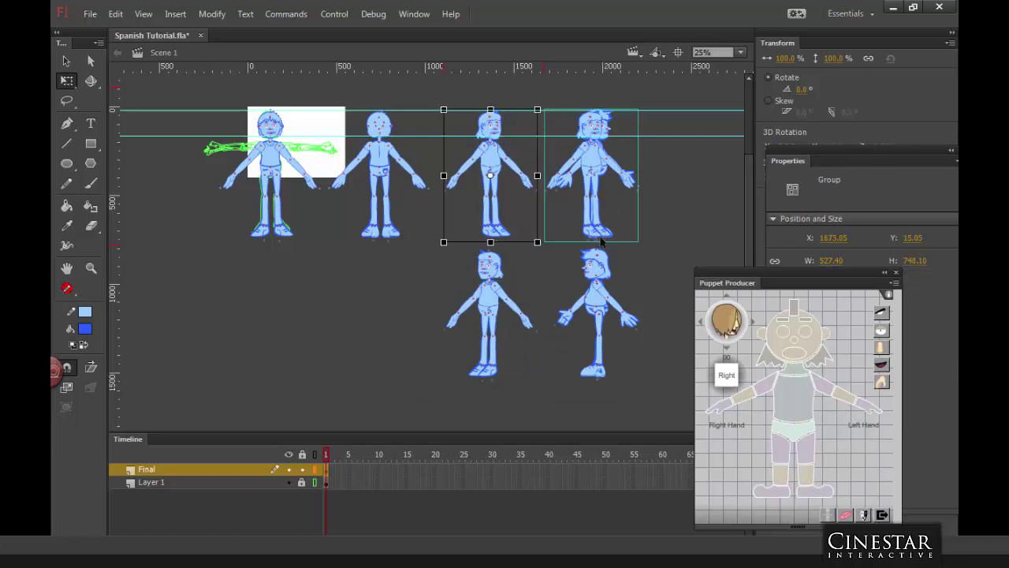
click(601, 167)
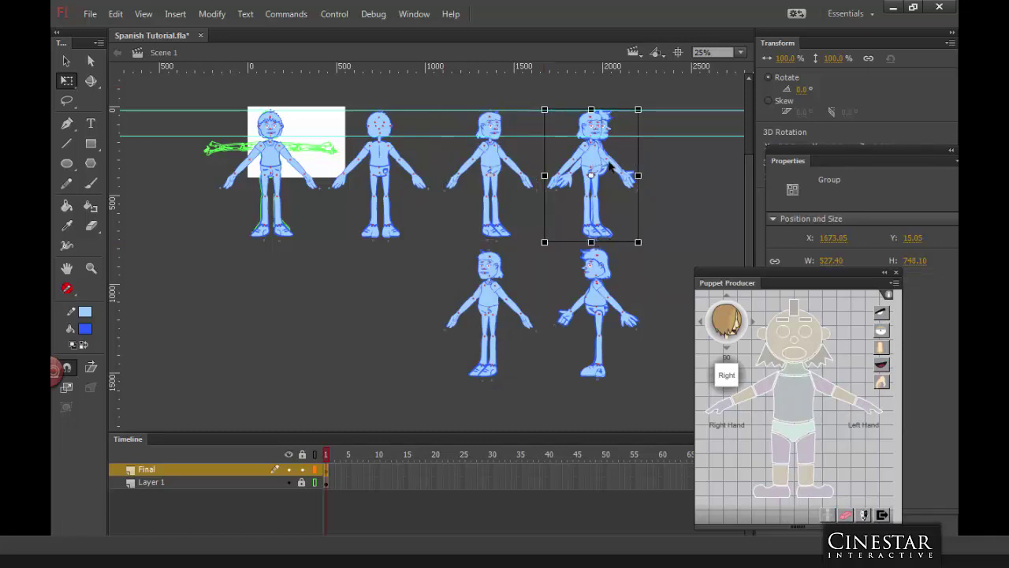
drag(603, 167, 723, 168)
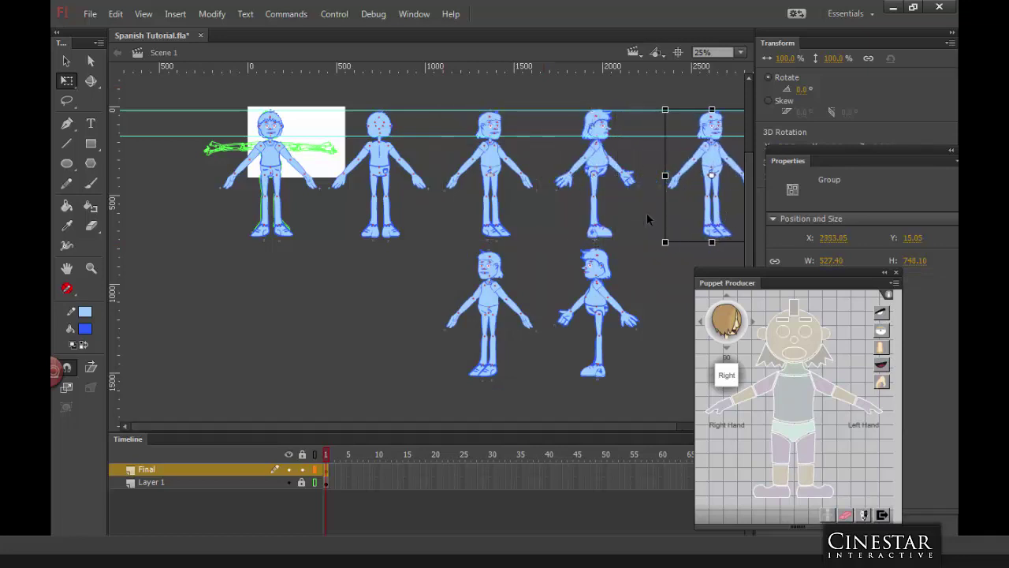
Step: Using the Final layer's outline view, tag the hidden second eyebrow on the 90° head as the puppet's left eyebrow
click(606, 135)
key(ctrl+=)
key(ctrl+=)
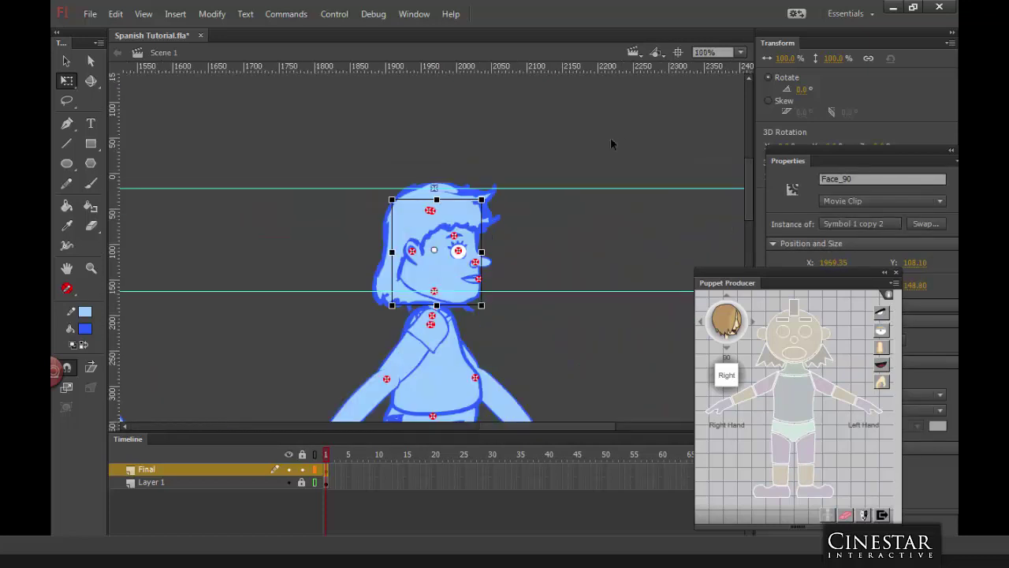
click(316, 469)
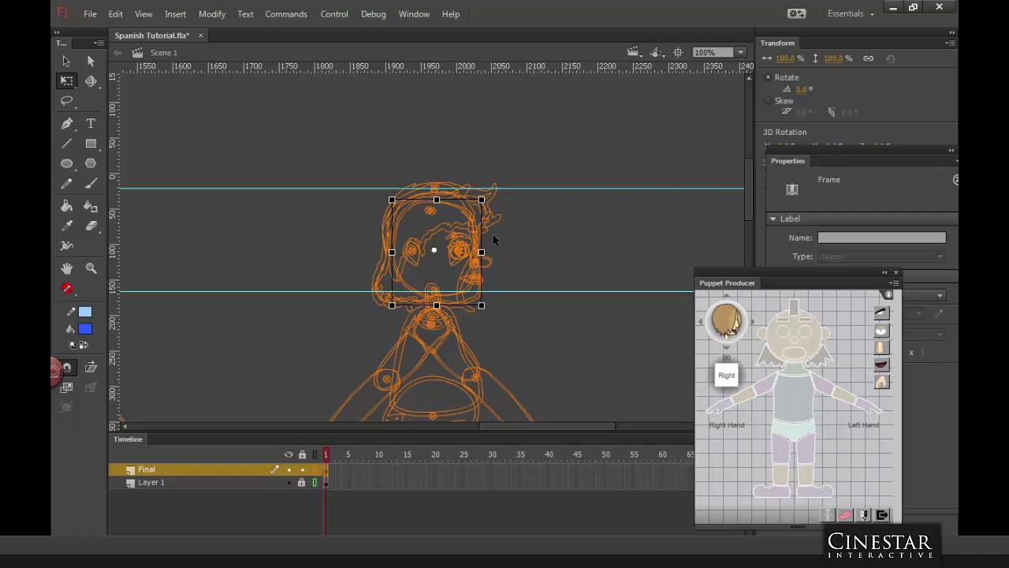
click(541, 234)
click(466, 241)
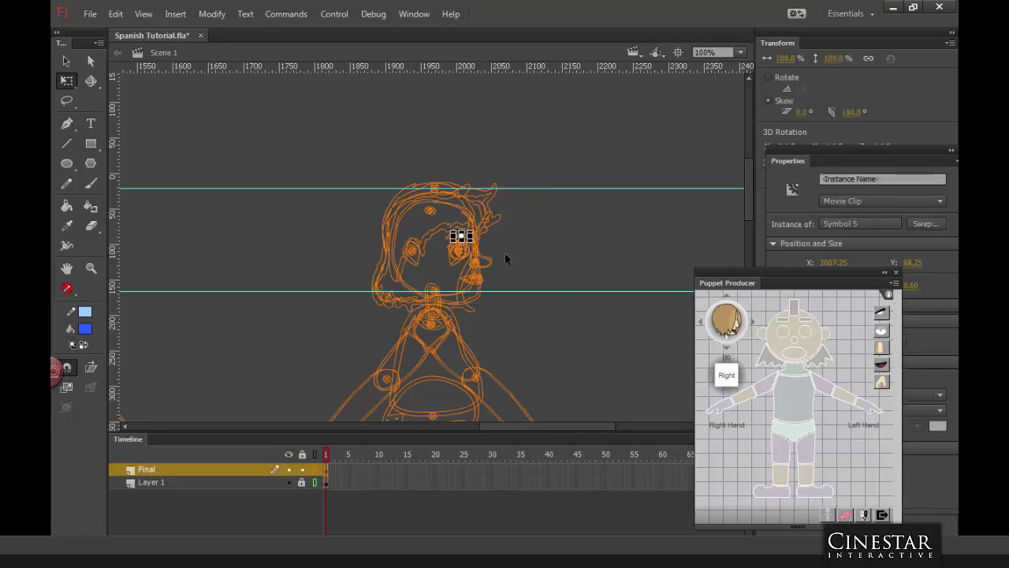
click(806, 324)
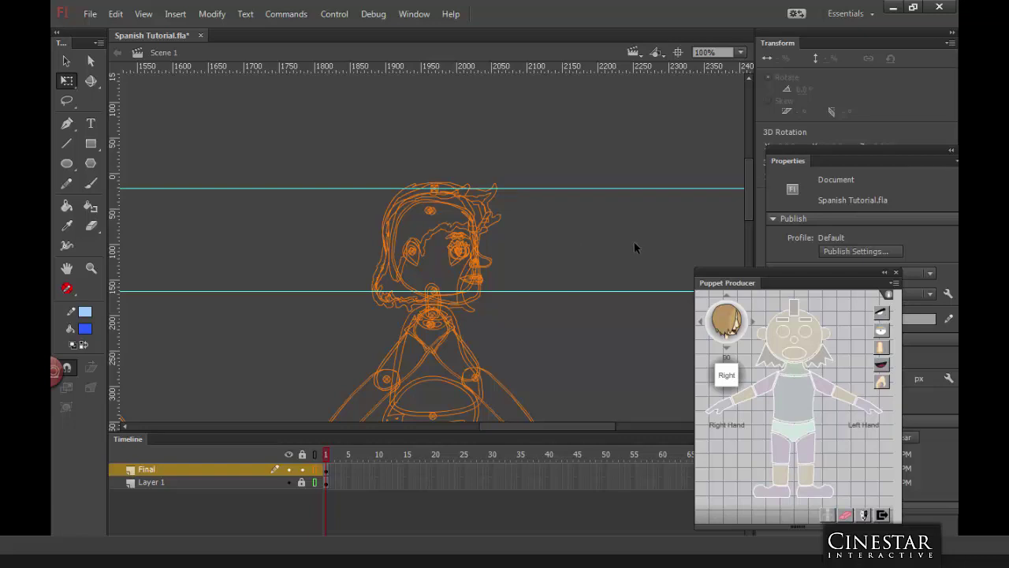
click(326, 470)
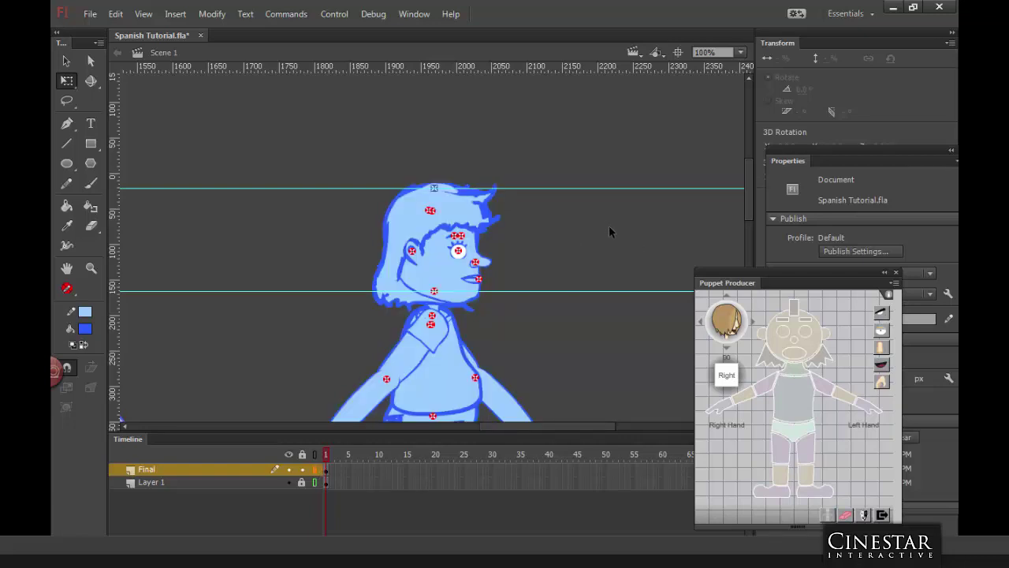
Step: In outline view, tag the hidden second eye on the 90° head as the puppet's left eye and restore the normal display
click(315, 469)
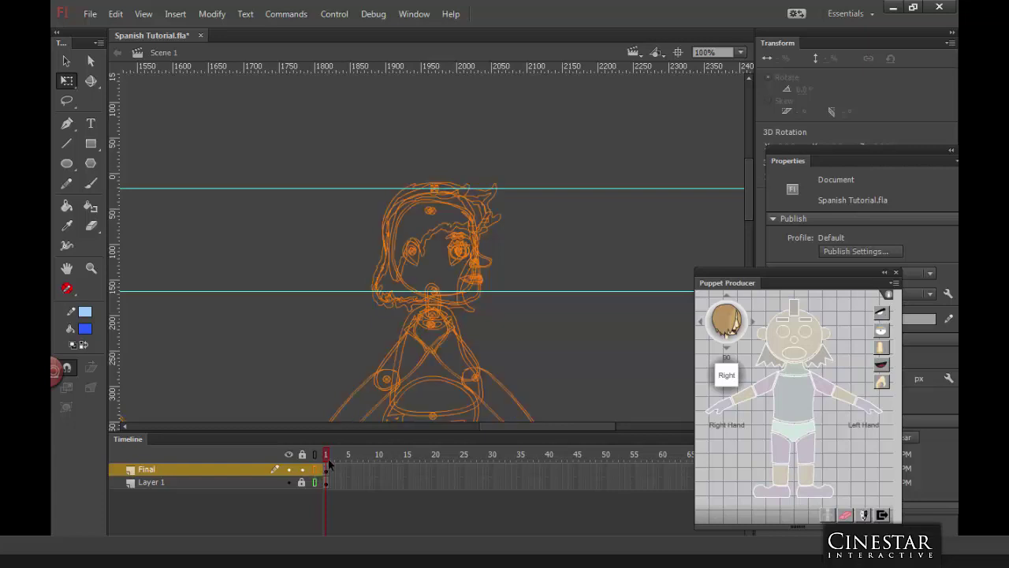
click(472, 253)
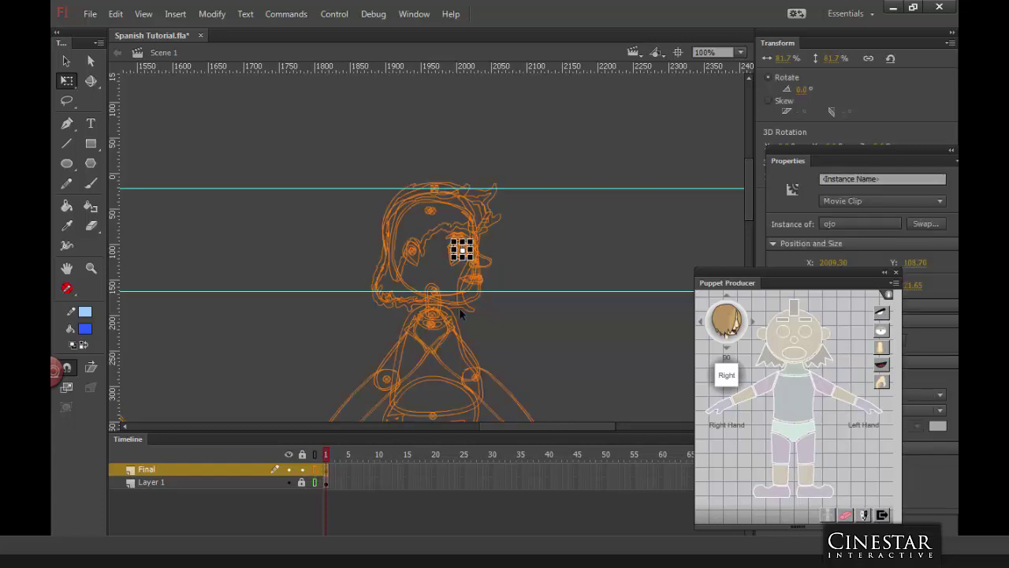
click(808, 338)
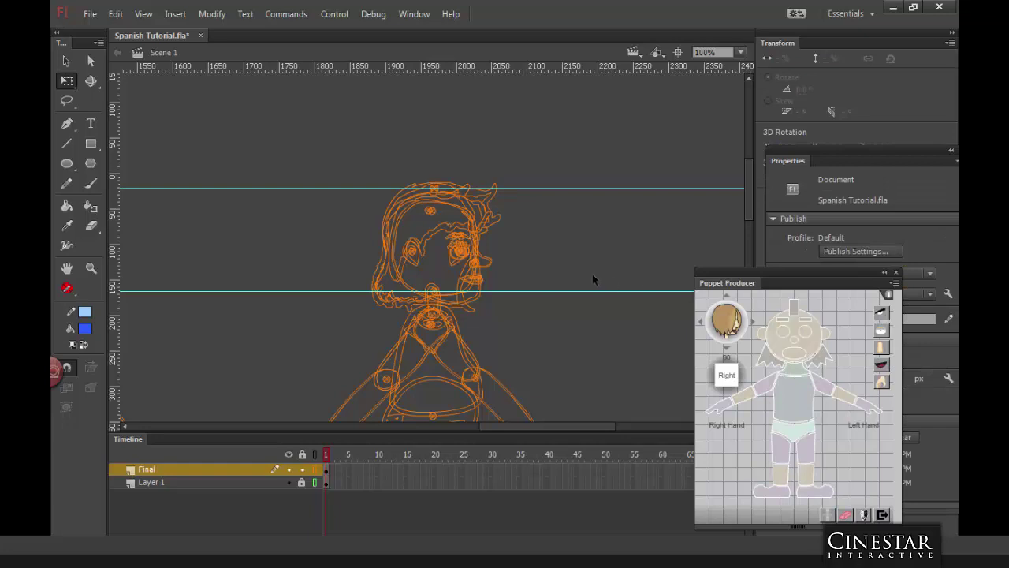
click(315, 469)
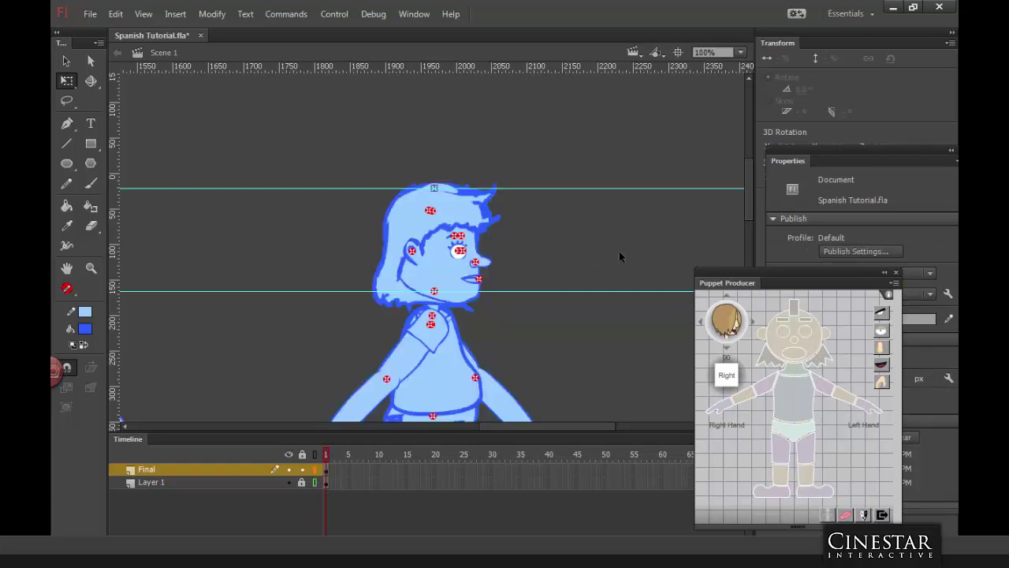
Step: Ungroup the copied 135° character into its separate tagged body parts
key(ctrl+minus)
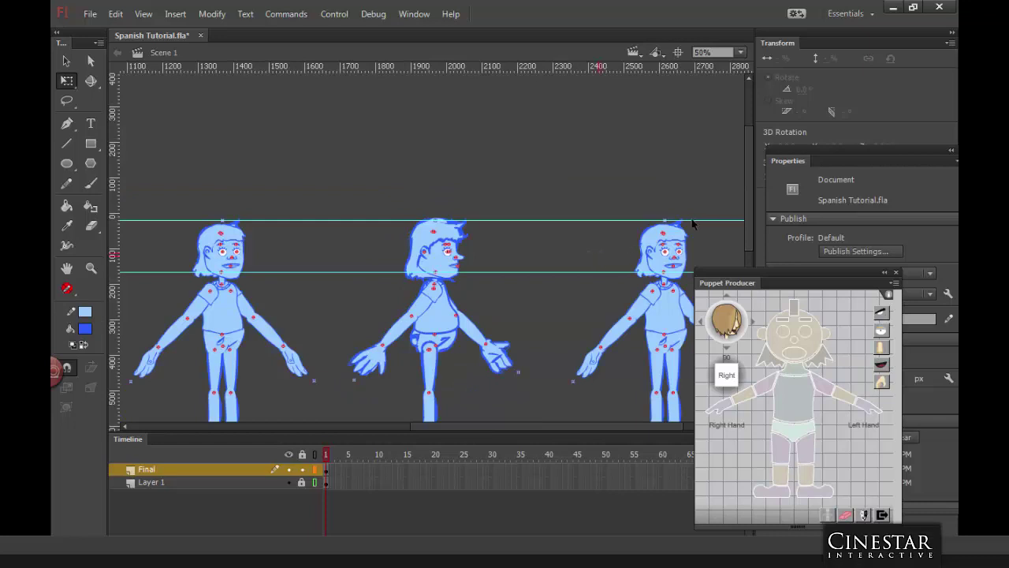
scroll(594, 123, right, 3)
scroll(594, 123, down, 2)
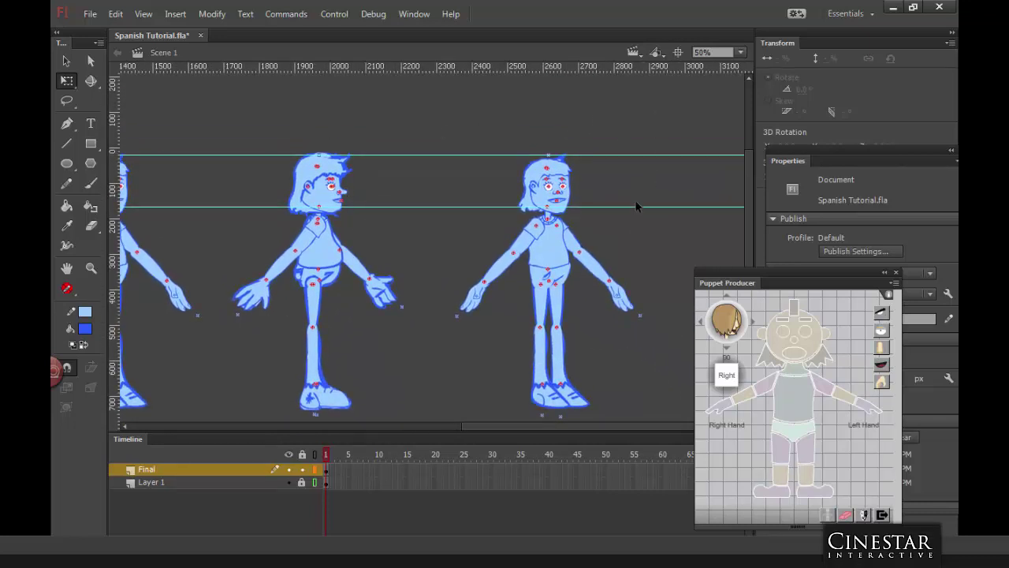
click(563, 249)
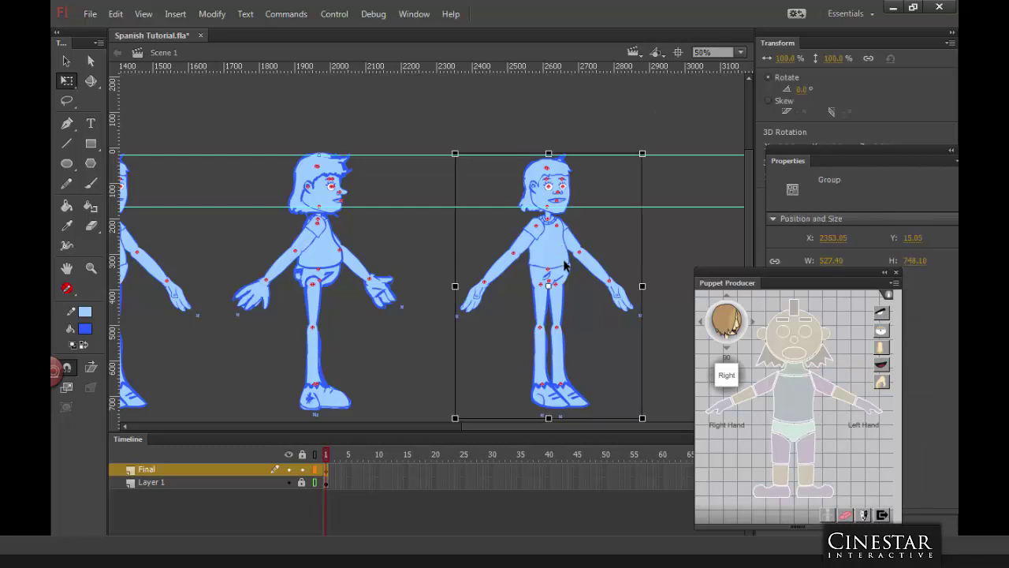
click(649, 219)
click(550, 248)
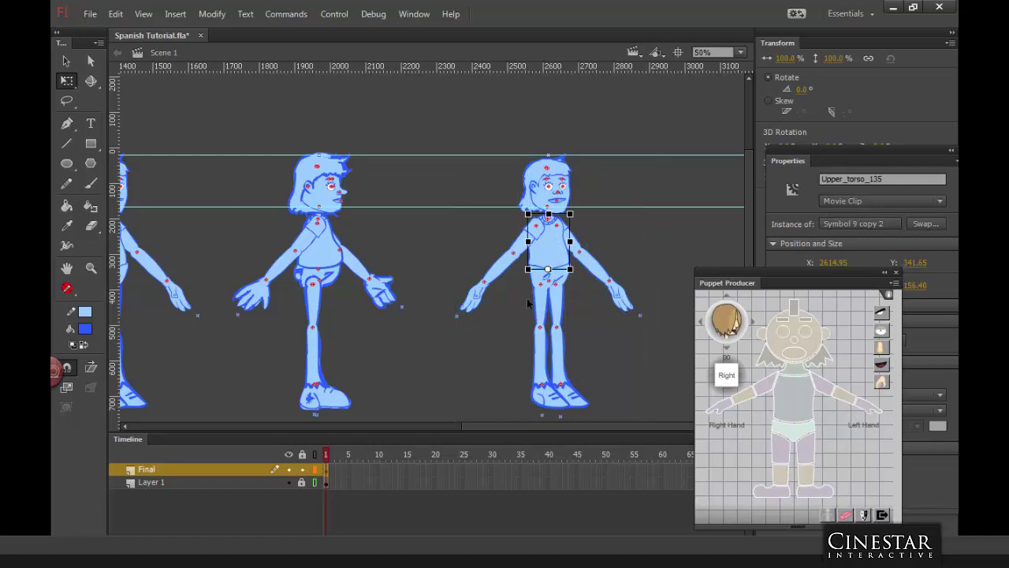
click(483, 339)
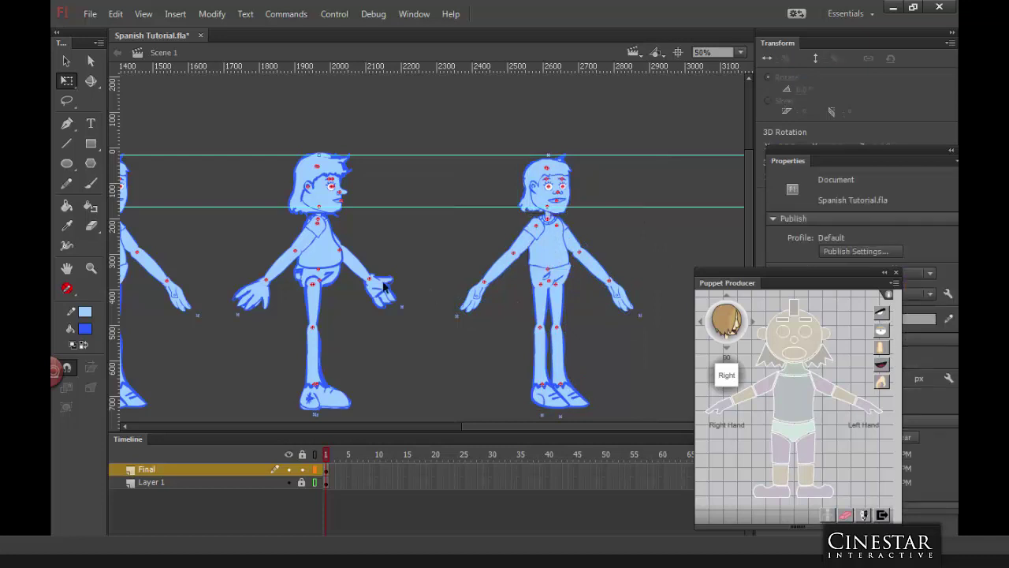
Step: Try removing the arm, hand and leg pivots from the 135° character
drag(245, 229, 311, 231)
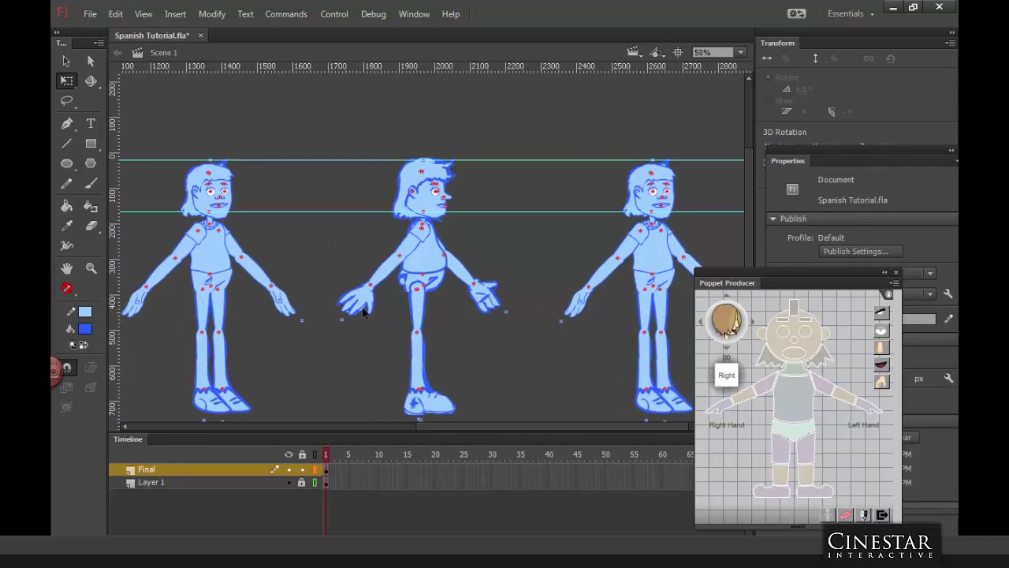
drag(582, 197, 477, 148)
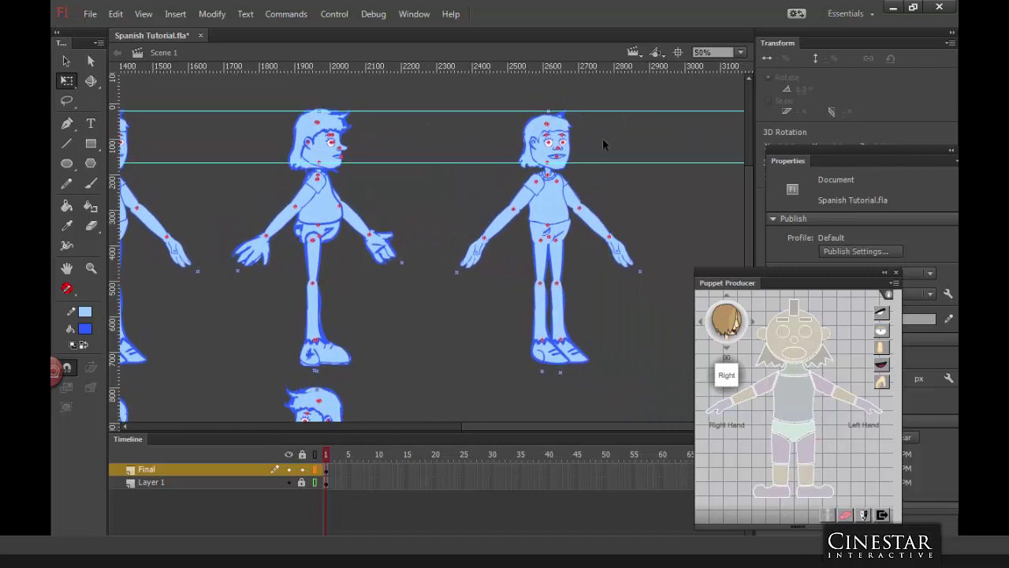
click(457, 272)
click(478, 270)
click(513, 208)
click(539, 191)
click(638, 270)
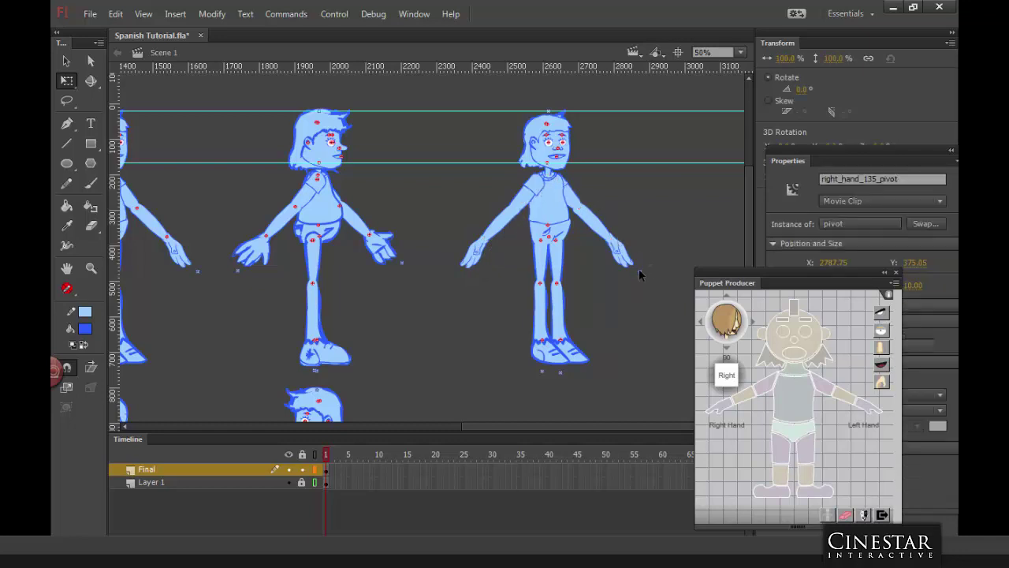
click(566, 246)
click(552, 237)
click(544, 245)
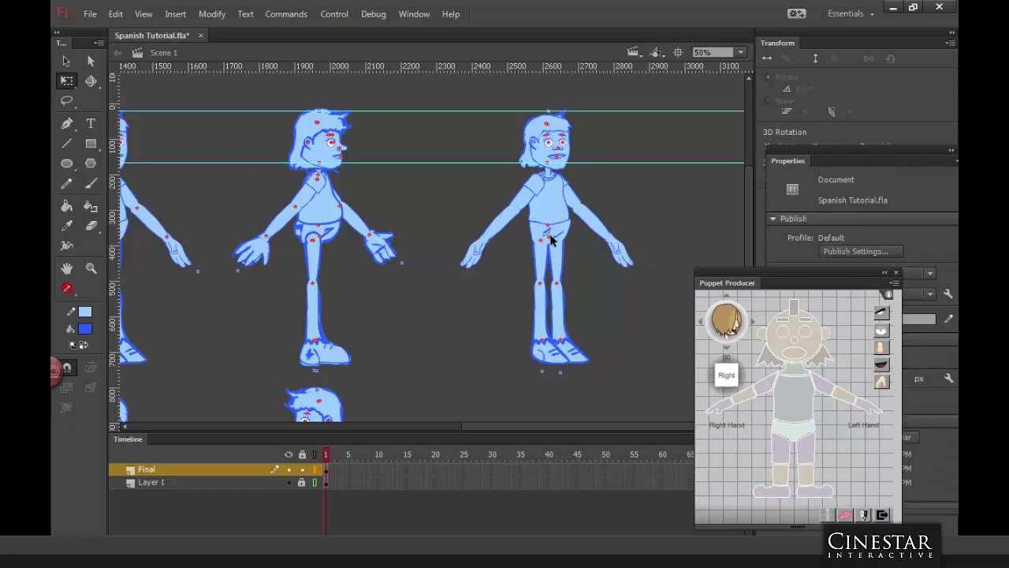
click(557, 284)
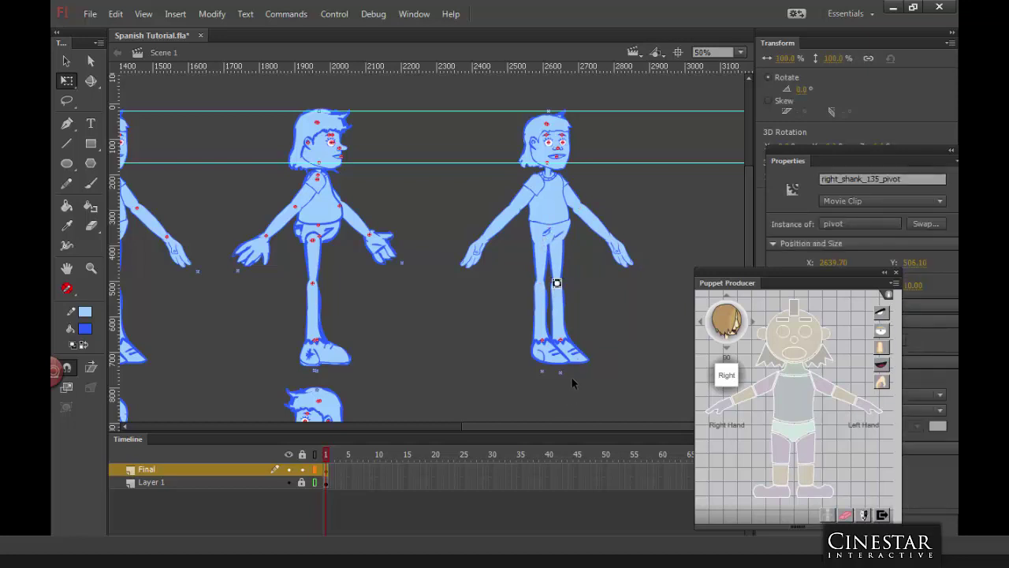
click(544, 253)
click(549, 237)
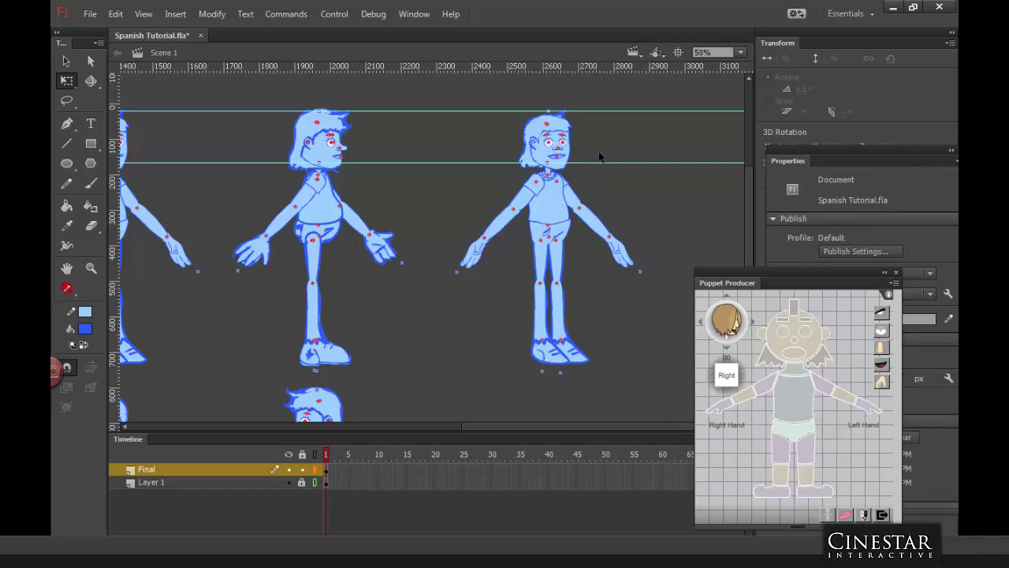
Step: Bring the 135° character's right upper arm, forearm and hand in front of the torso
drag(552, 427, 290, 427)
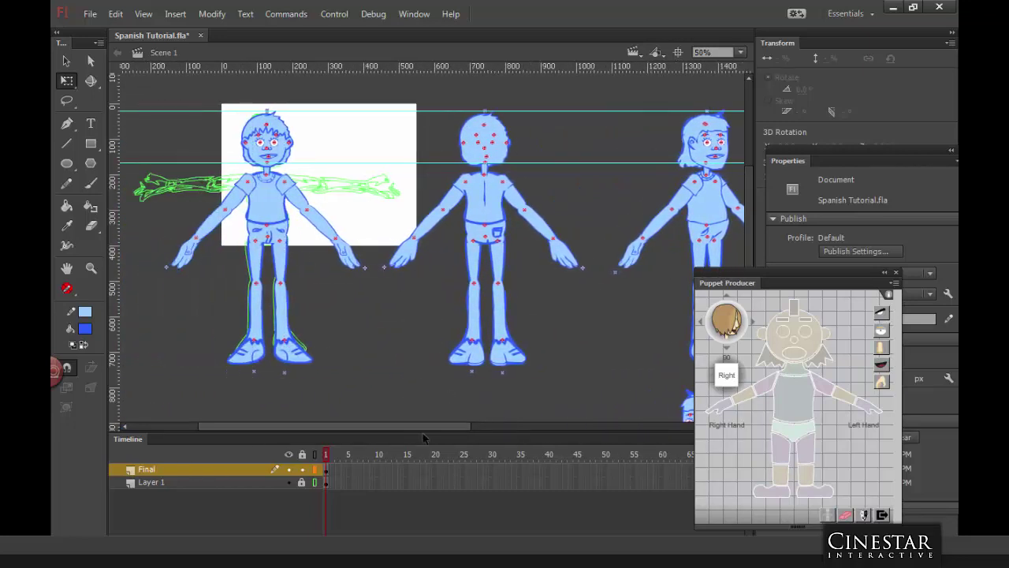
drag(433, 426, 712, 435)
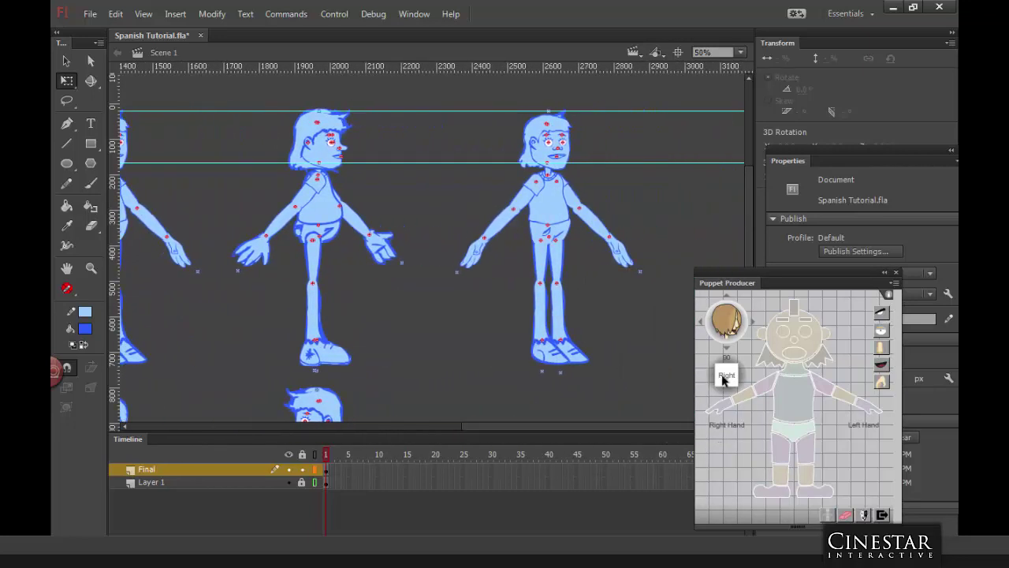
click(578, 203)
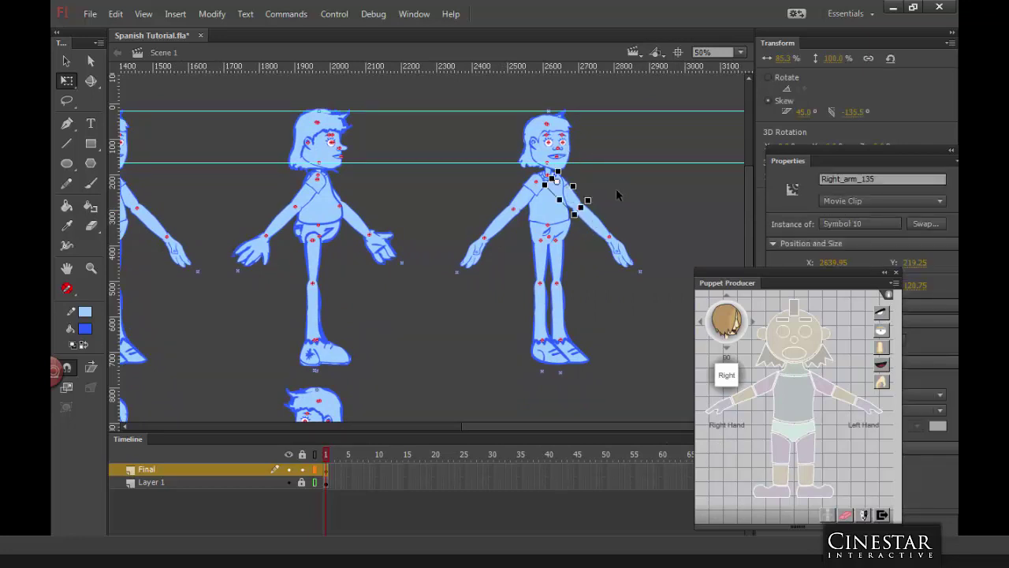
click(616, 189)
click(582, 208)
shift+click(597, 229)
shift+click(627, 259)
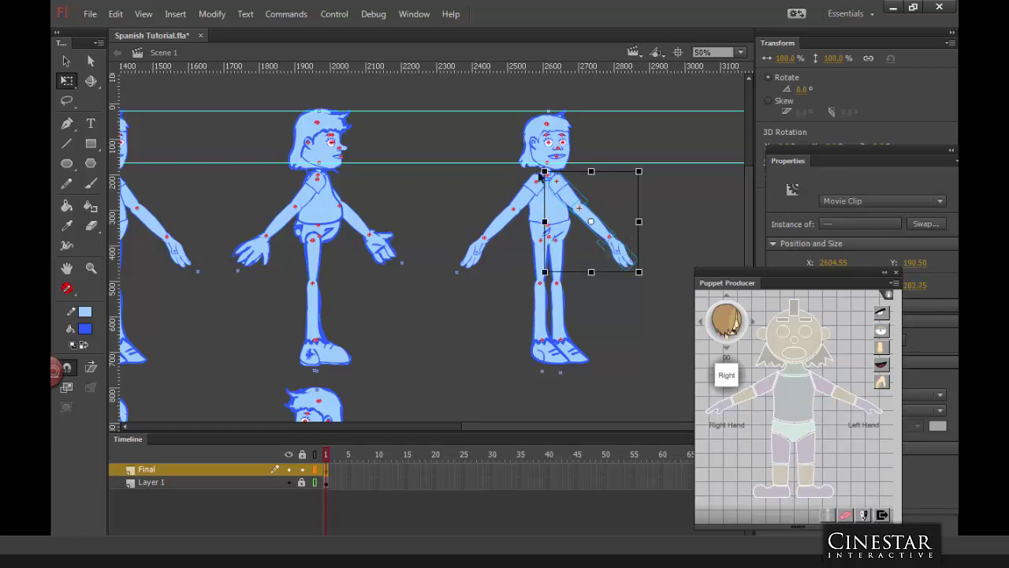
Step: Send the 135° character's left upper arm, forearm and hand behind the torso
click(525, 203)
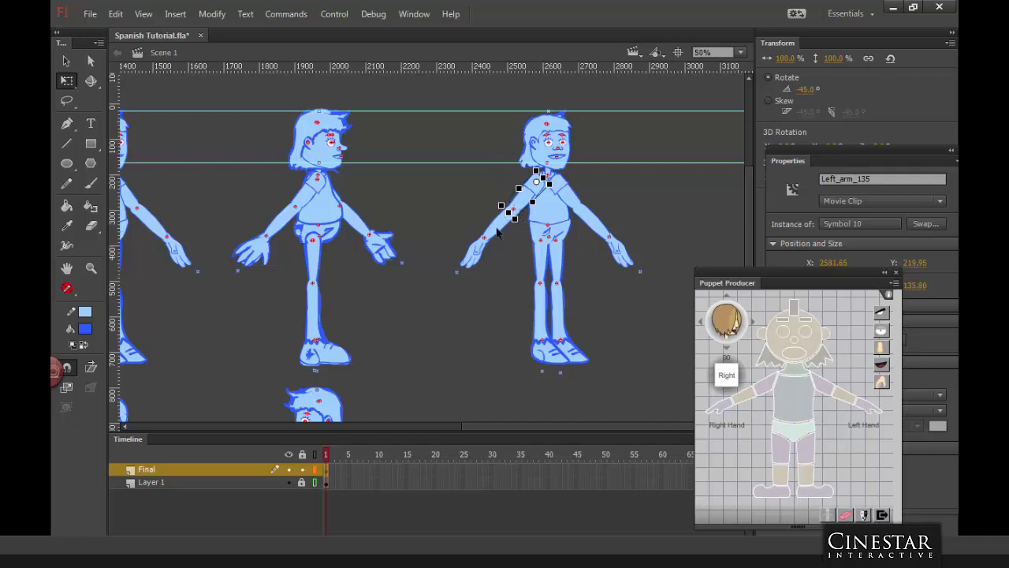
shift+click(499, 232)
shift+click(472, 266)
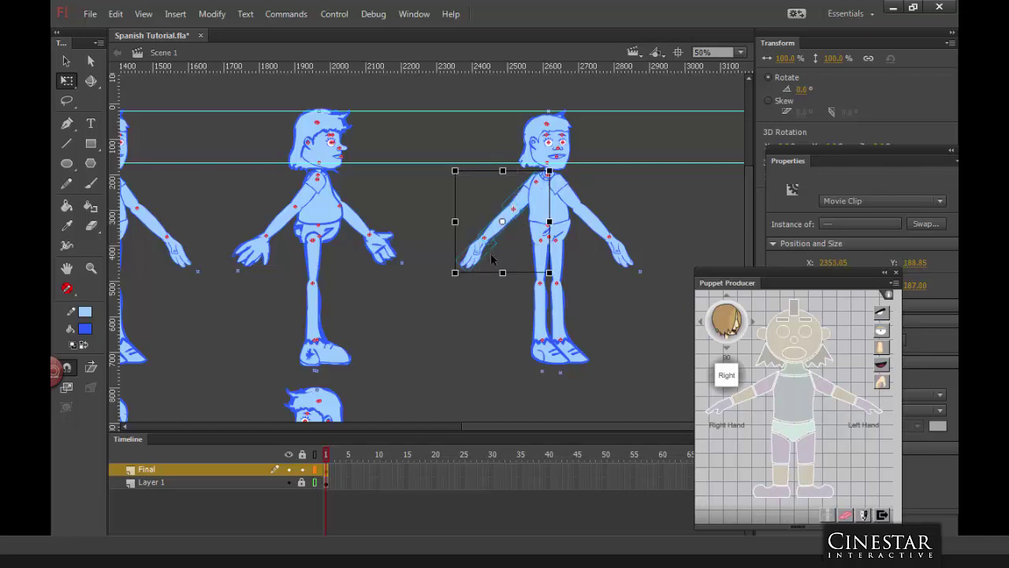
click(622, 138)
Step: Bring the 135° character's back hair to the front so it covers the face and its features
click(563, 167)
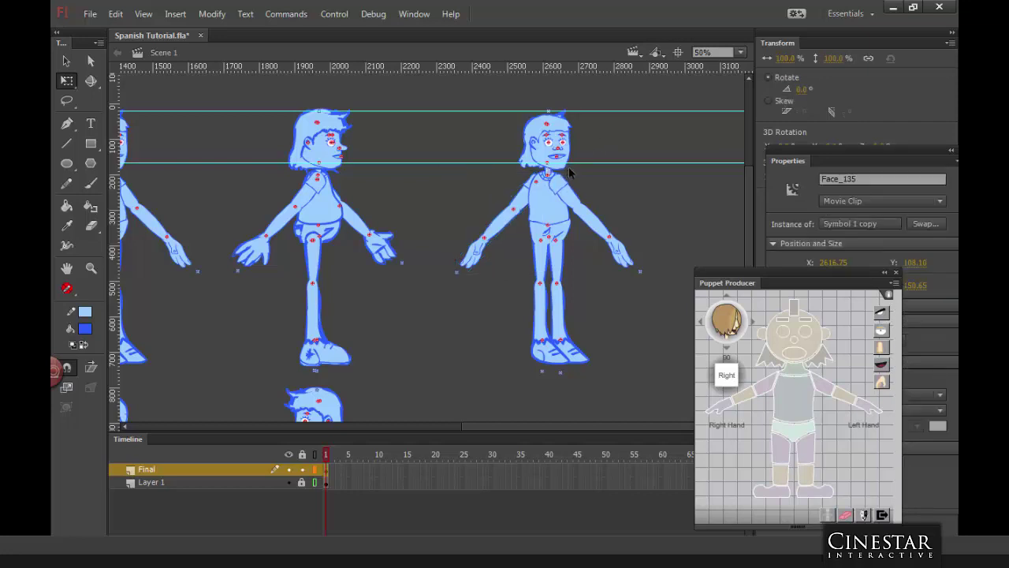
click(522, 158)
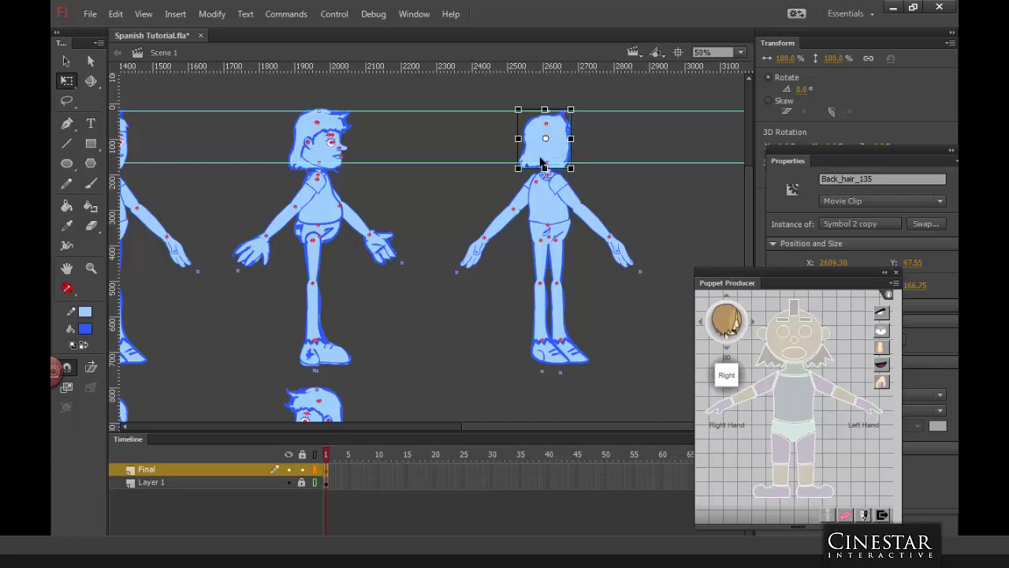
click(621, 135)
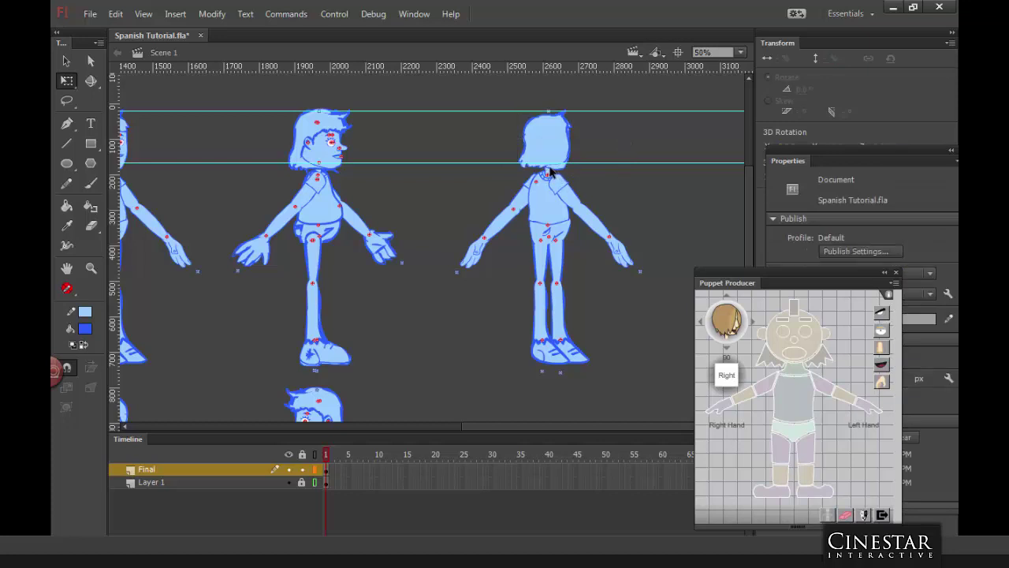
Step: Rearrange the 135° head's stacking so the neck sits in front of the face but behind the back hair
click(551, 168)
key(ctrl+equal)
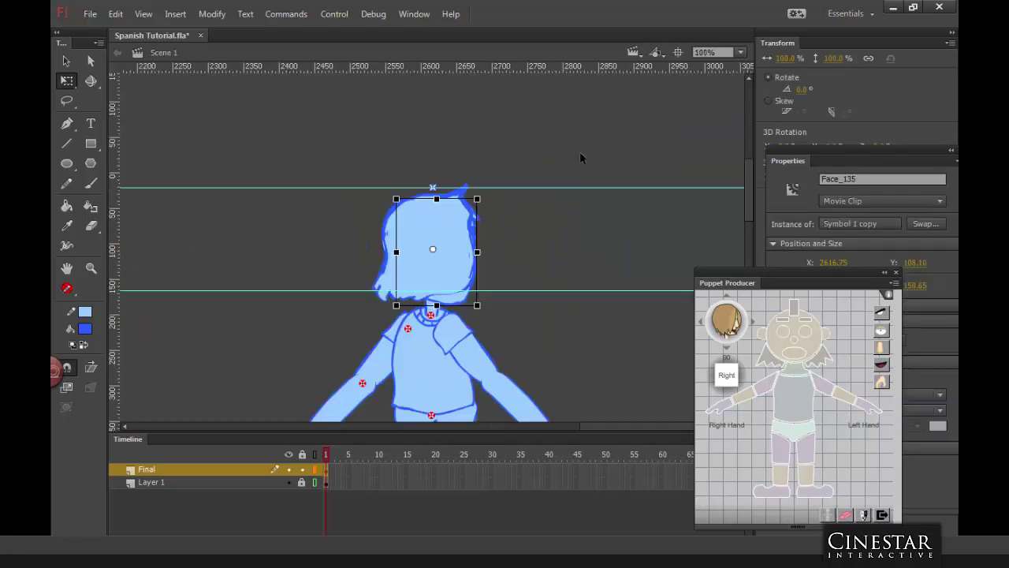
key(ctrl+equal)
click(574, 245)
click(427, 360)
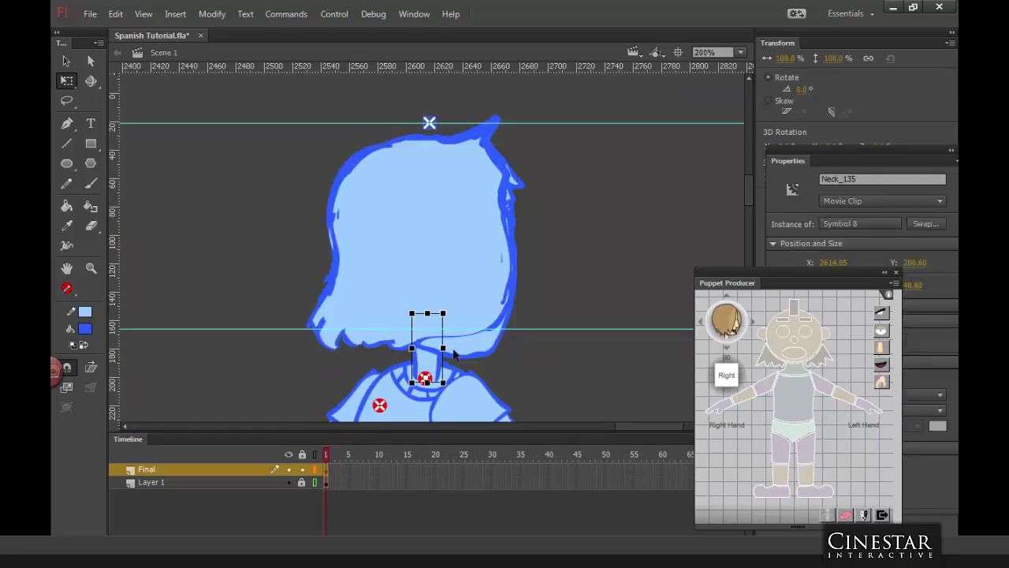
click(568, 268)
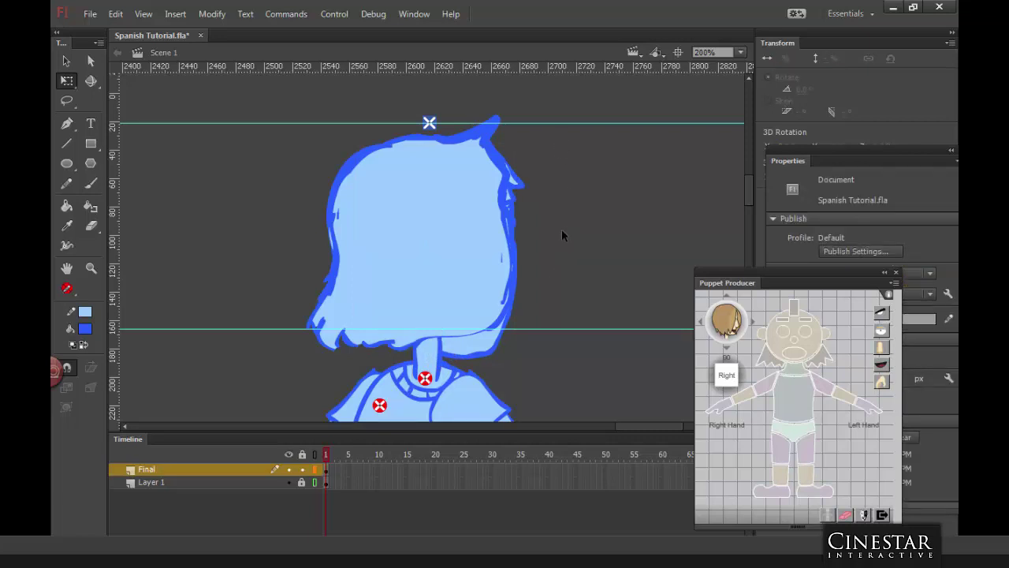
Step: Rearrange the 135° character's thighs, shins and feet so the left leg sits behind the right leg
key(ctrl+minus)
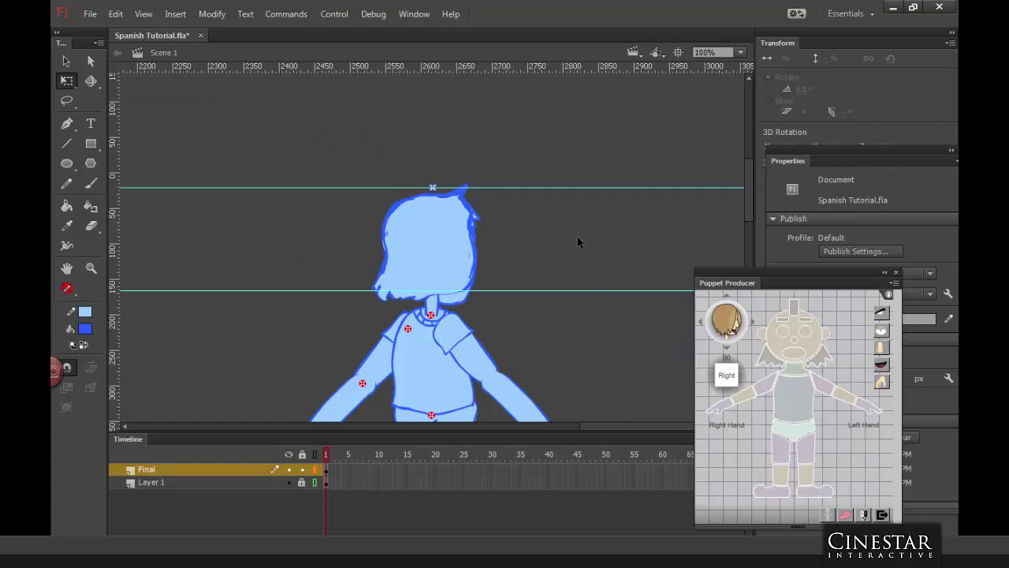
drag(575, 242, 554, 150)
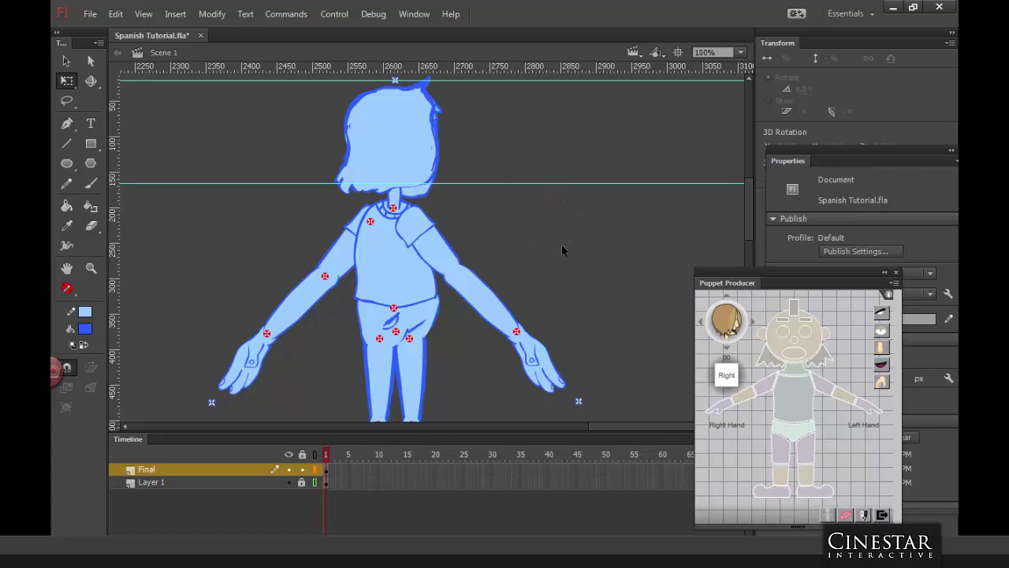
click(416, 278)
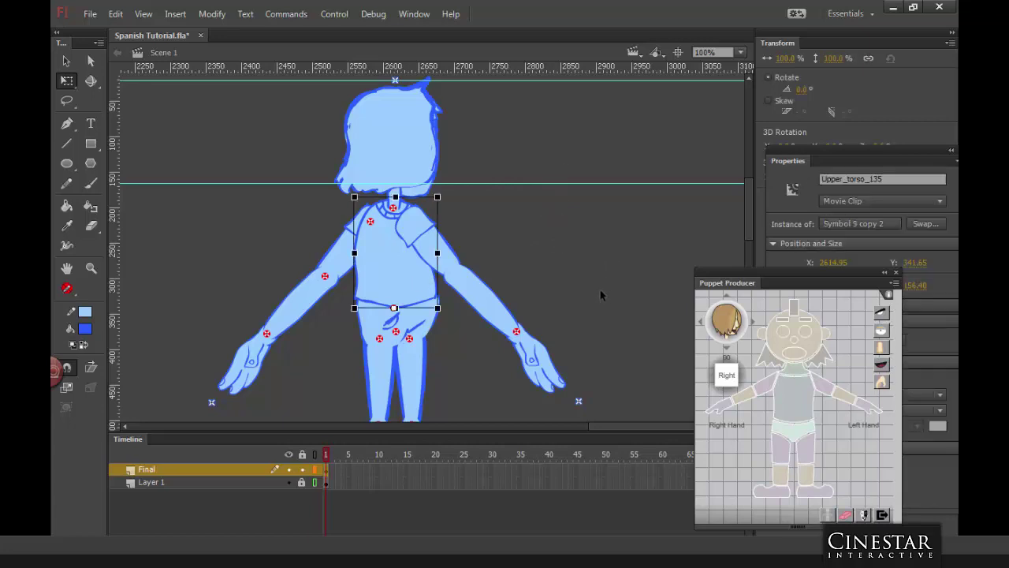
scroll(605, 271, down, 5)
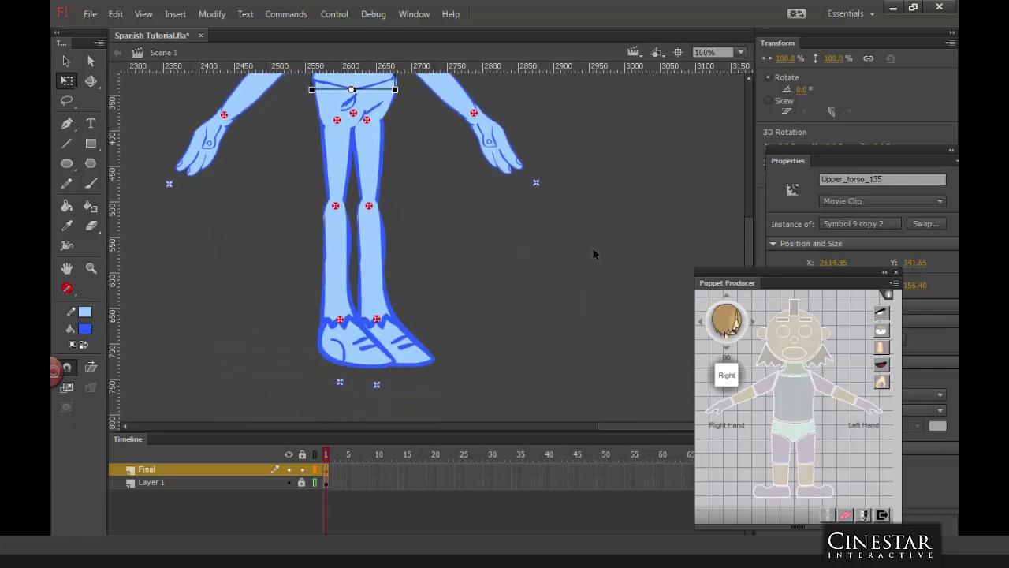
scroll(478, 236, up, 5)
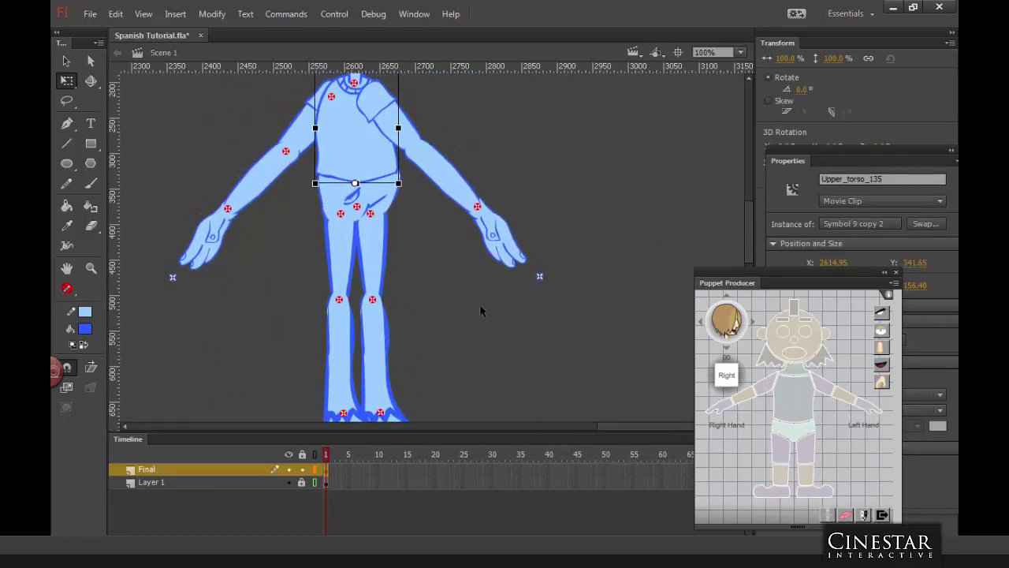
click(345, 256)
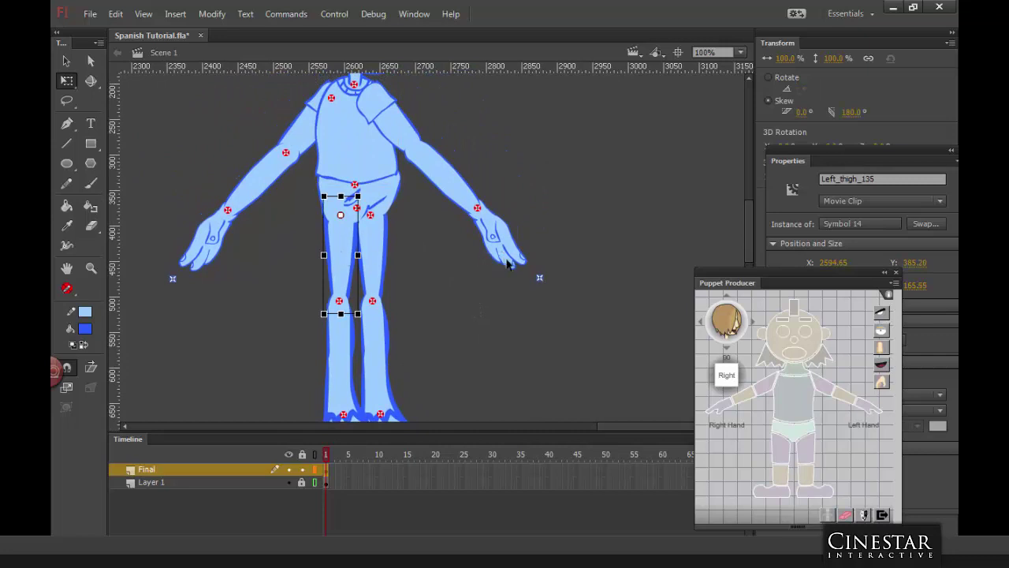
key(ctrl+minus)
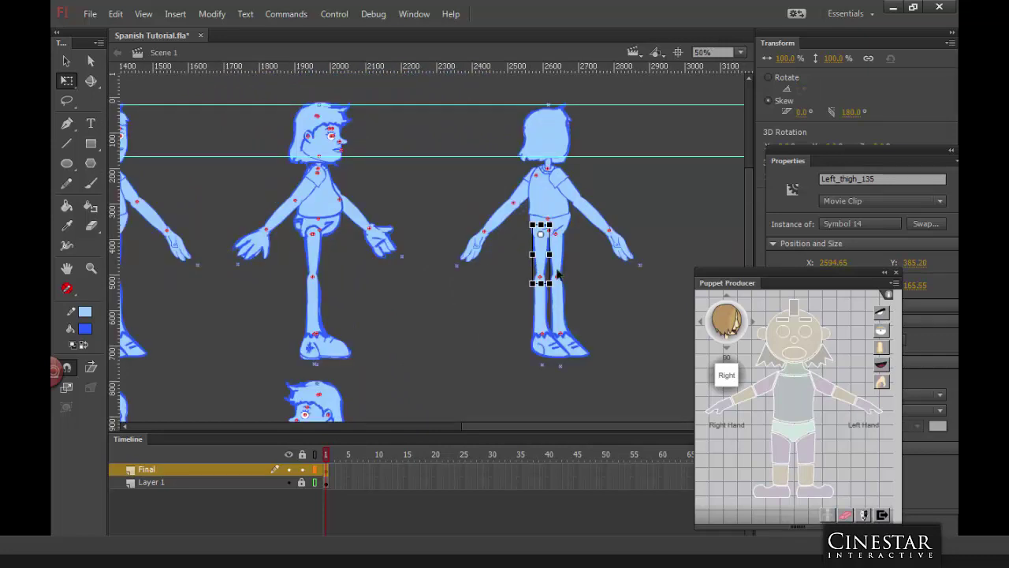
shift+click(543, 314)
shift+click(557, 355)
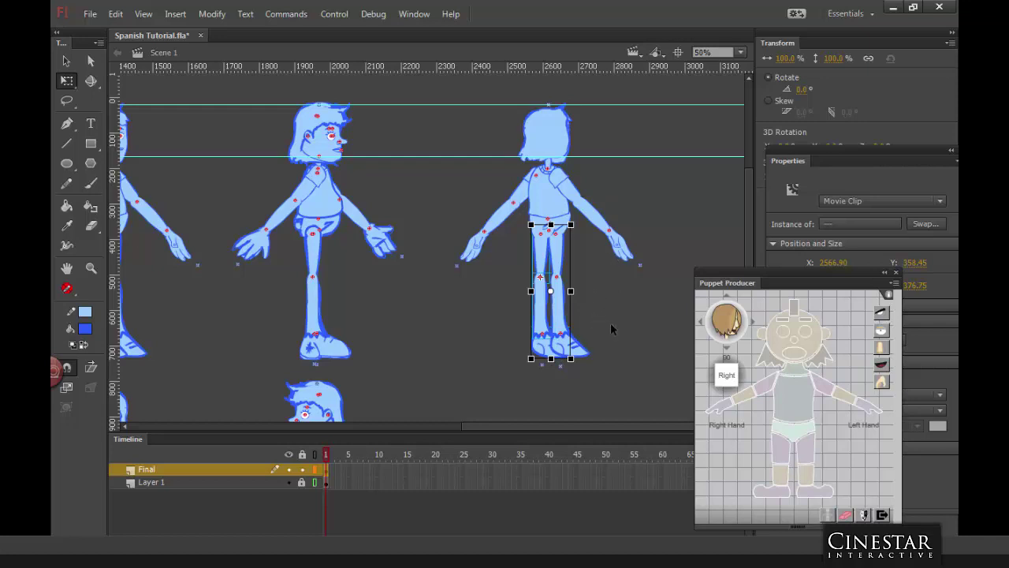
click(587, 349)
click(561, 254)
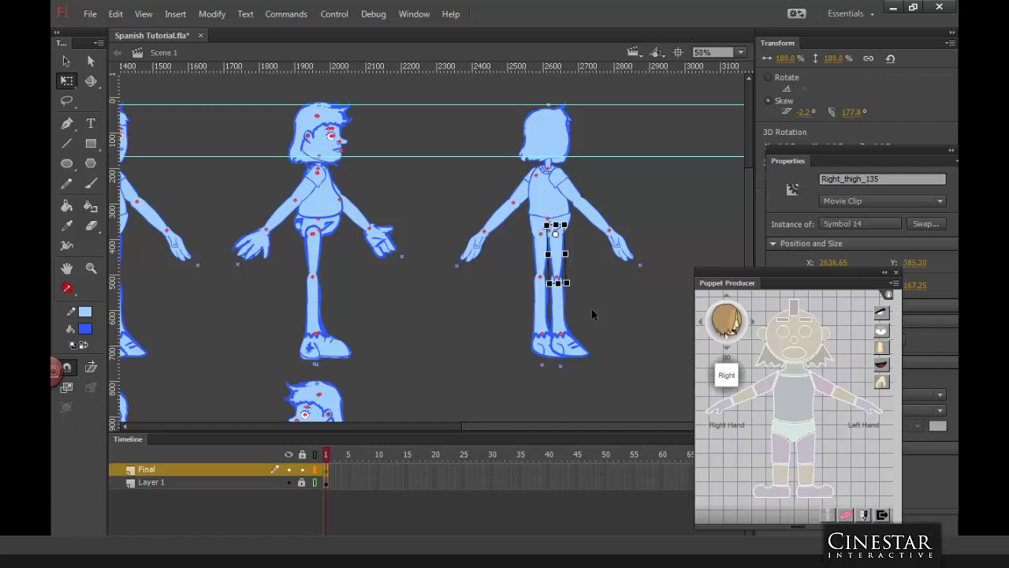
click(659, 194)
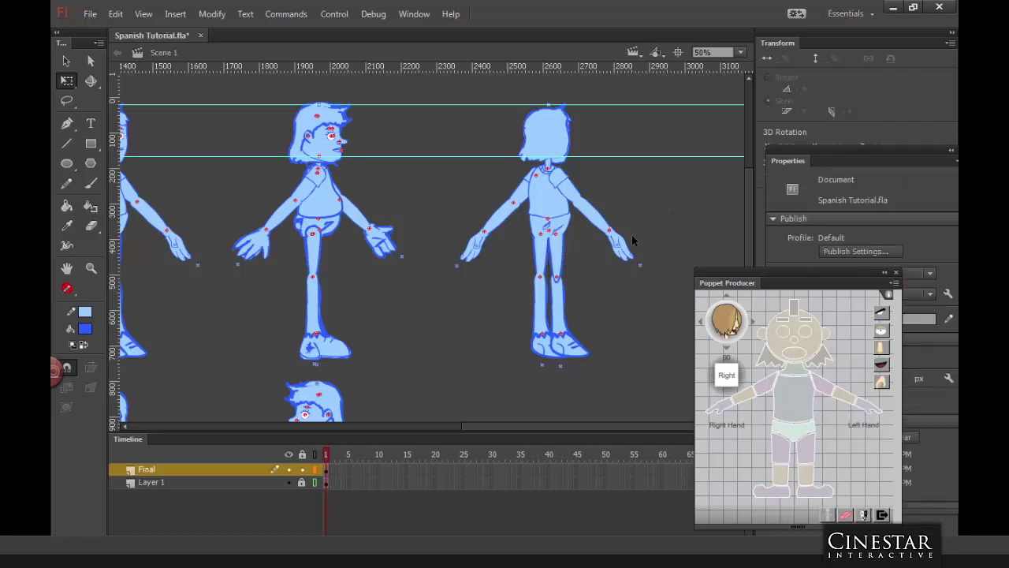
Step: Duplicate the 135° lower torso's symbol and open the copy for editing in place
click(568, 225)
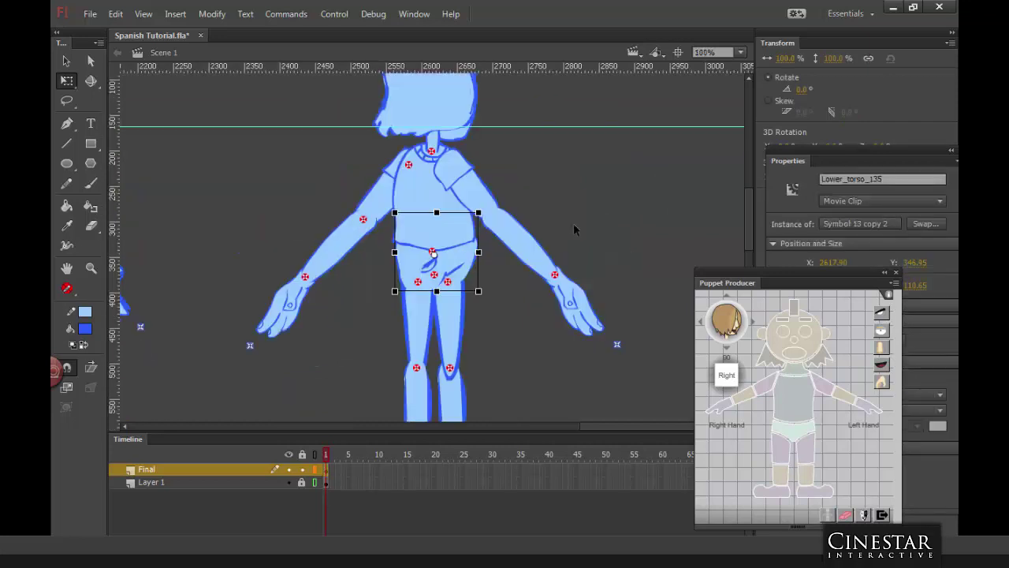
key(ctrl+=)
key(ctrl+=)
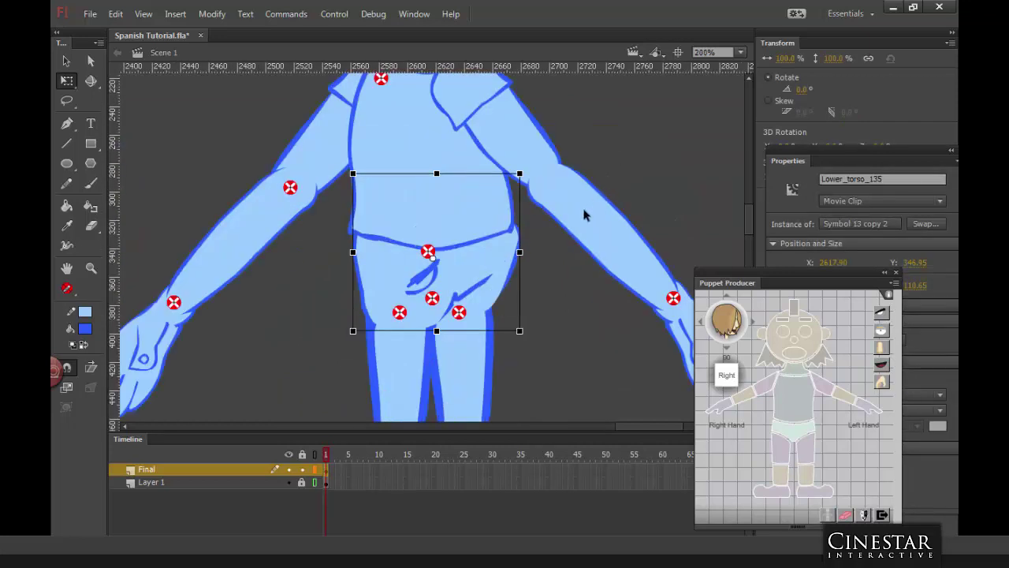
right_click(491, 274)
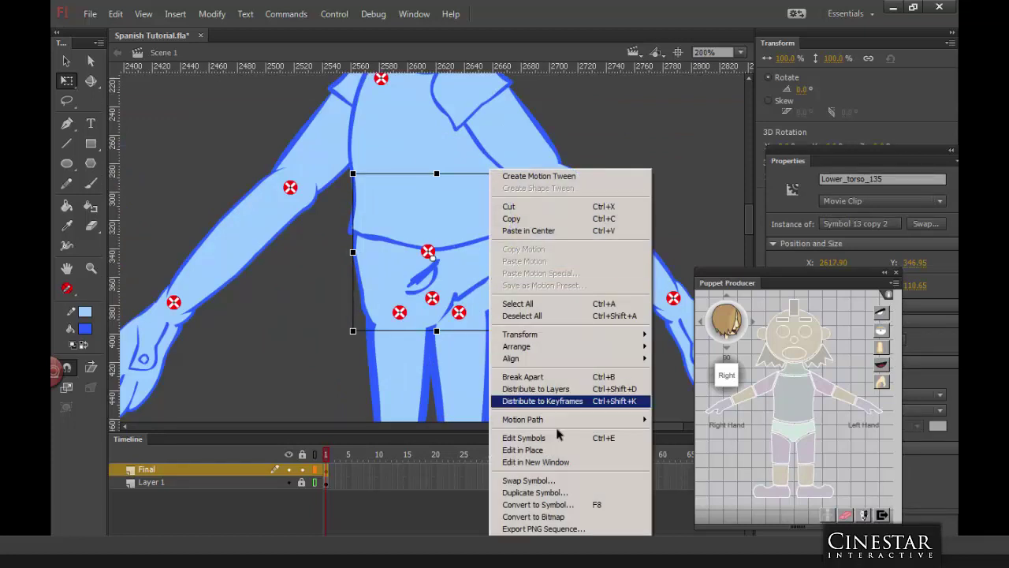
click(521, 493)
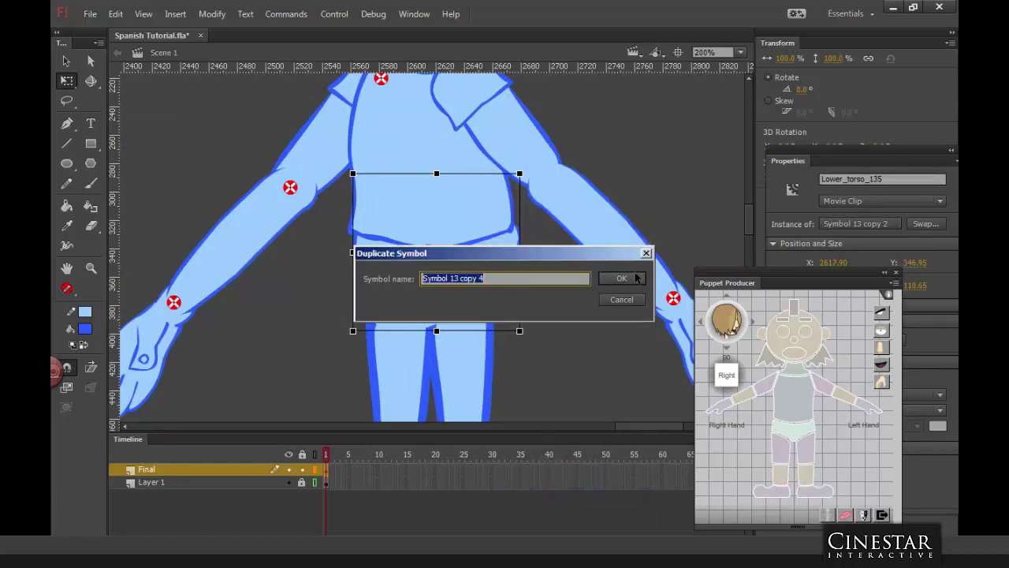
click(622, 278)
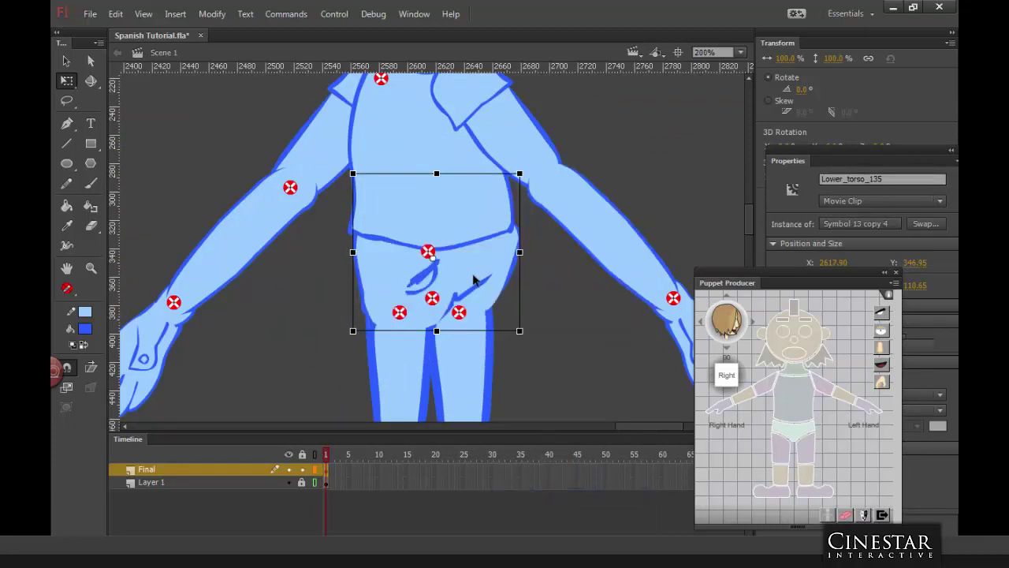
double_click(478, 280)
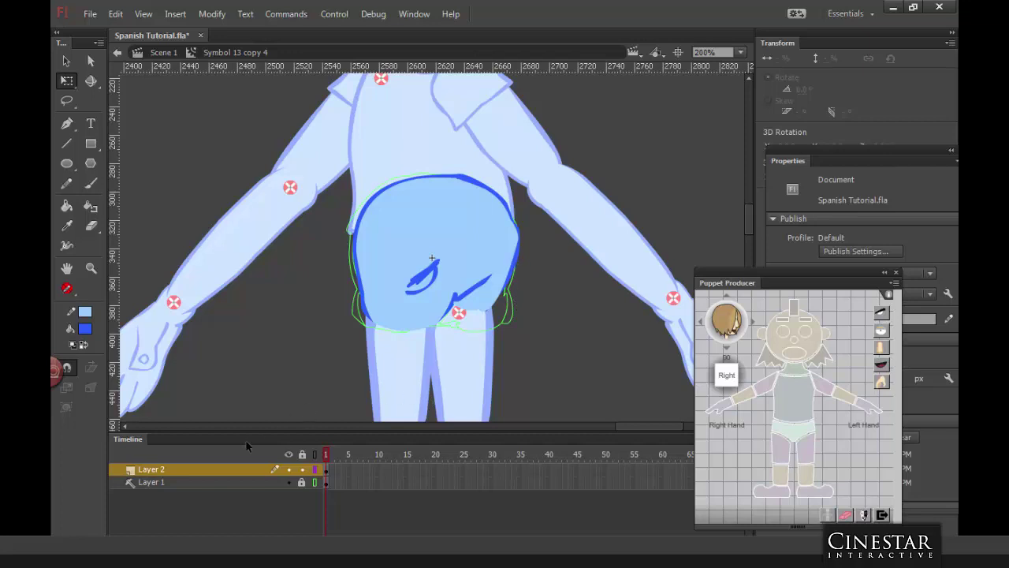
Step: Lock Layer 2 with the old lower-torso drawing, convert it to a guide layer and hide it
click(302, 469)
right_click(229, 477)
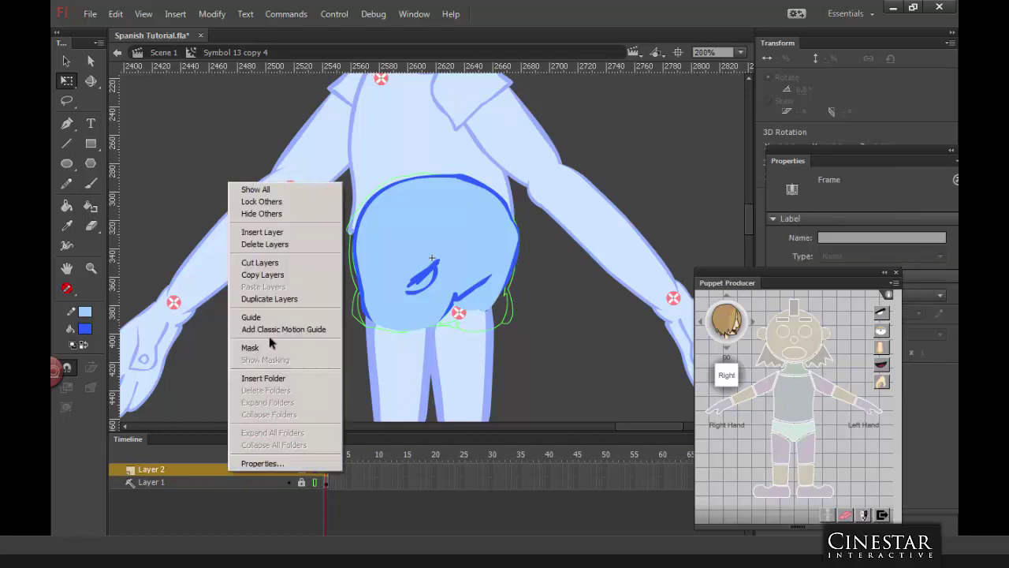
click(268, 317)
click(289, 469)
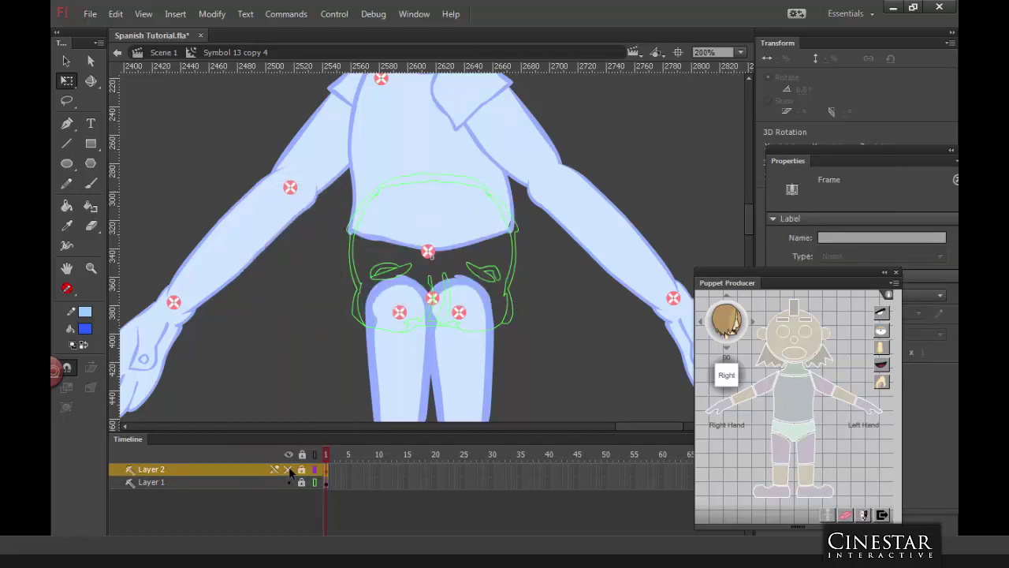
Step: Brush the lower torso's rear outline, seat crease and back pocket in dark blue on Layer 3, closing its lower edge in light blue
click(90, 183)
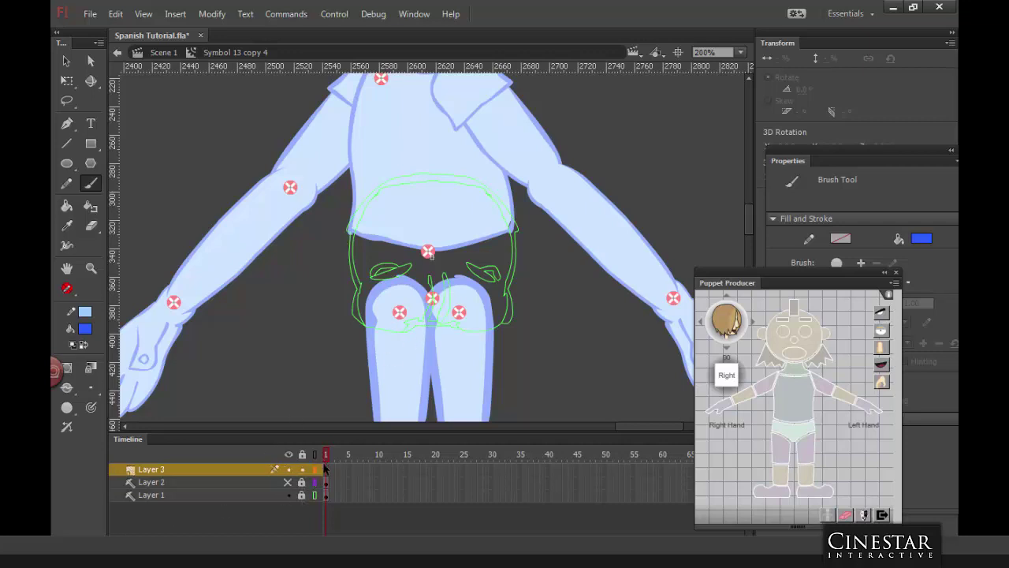
click(324, 468)
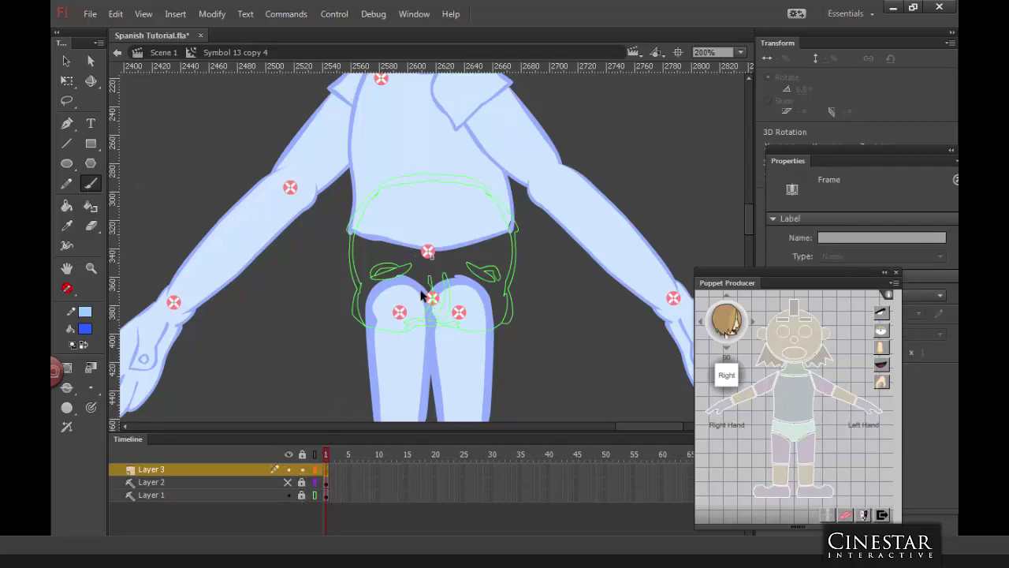
mouse_move(381, 286)
mouse_down()
mouse_move(466, 290)
mouse_move(367, 283)
mouse_move(435, 292)
mouse_move(414, 295)
mouse_move(468, 289)
mouse_move(377, 283)
mouse_move(418, 293)
mouse_up()
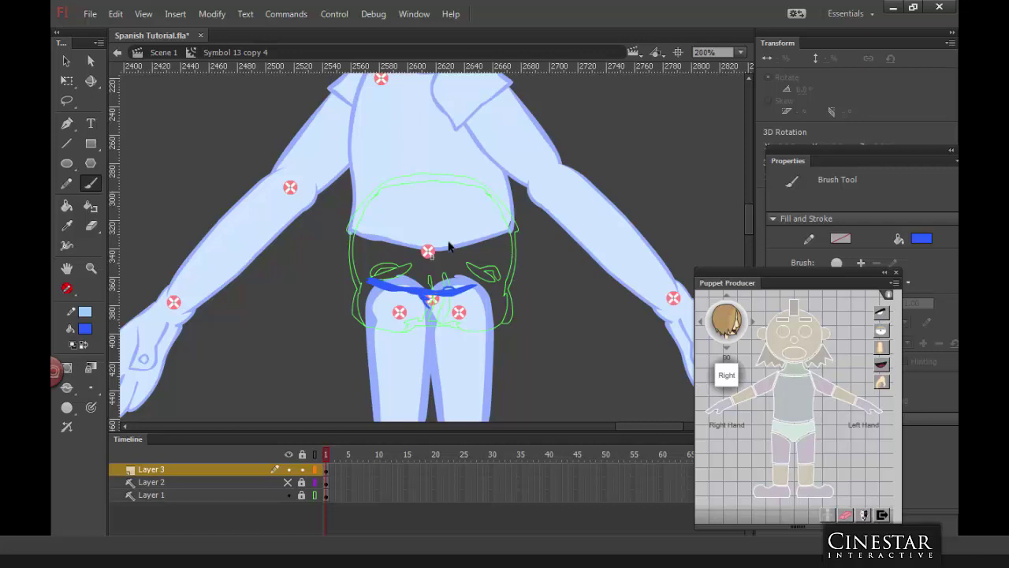
mouse_move(474, 249)
mouse_down()
mouse_move(460, 274)
mouse_move(486, 269)
mouse_move(487, 249)
mouse_move(487, 259)
mouse_move(484, 246)
mouse_move(459, 256)
mouse_move(509, 251)
mouse_up()
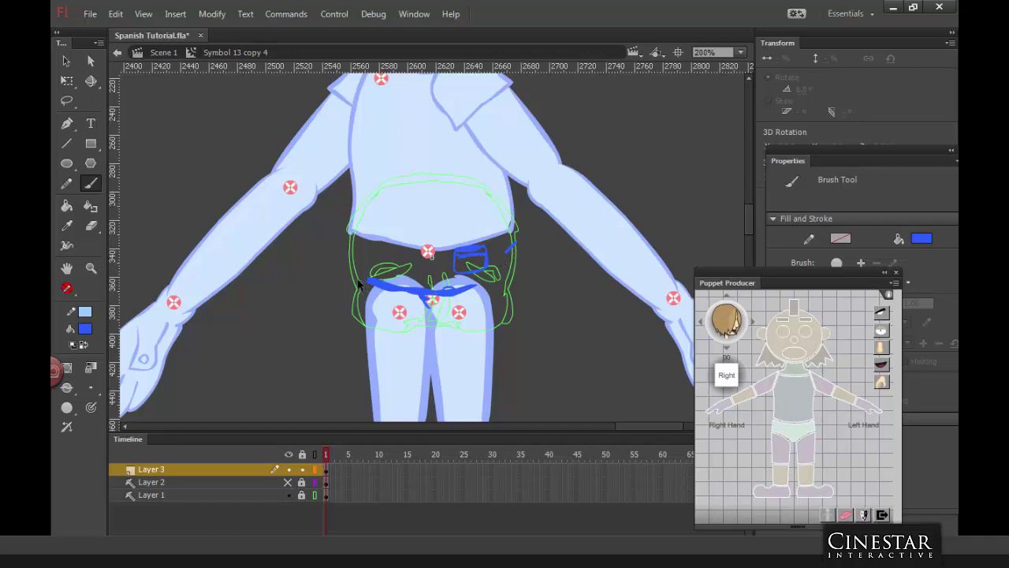
mouse_move(358, 286)
mouse_down()
mouse_move(349, 250)
mouse_move(355, 212)
mouse_move(372, 194)
mouse_move(423, 176)
mouse_move(499, 195)
mouse_move(518, 246)
mouse_move(496, 304)
mouse_up()
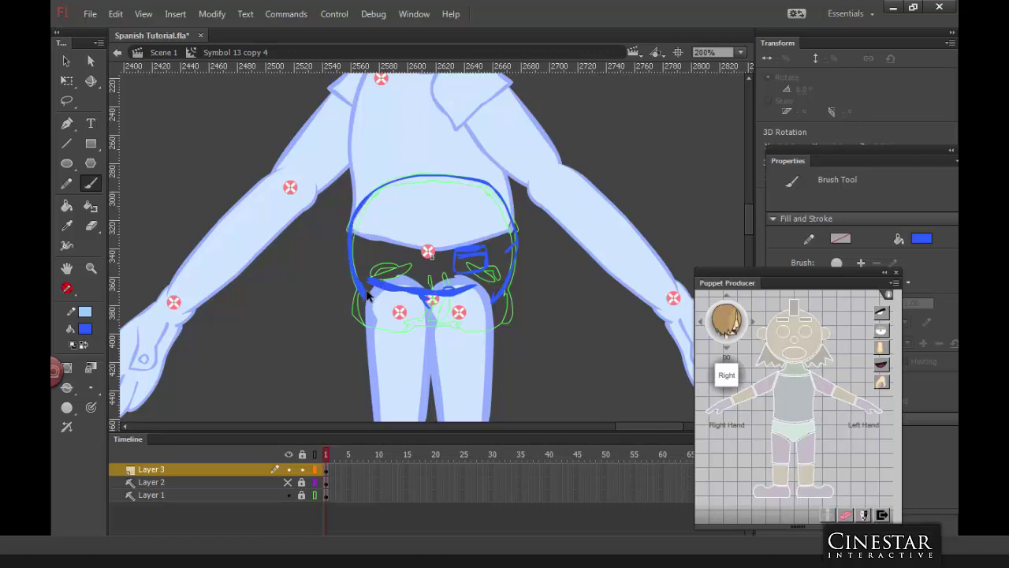
click(84, 346)
mouse_move(374, 293)
mouse_down()
mouse_move(370, 309)
mouse_move(382, 273)
mouse_up()
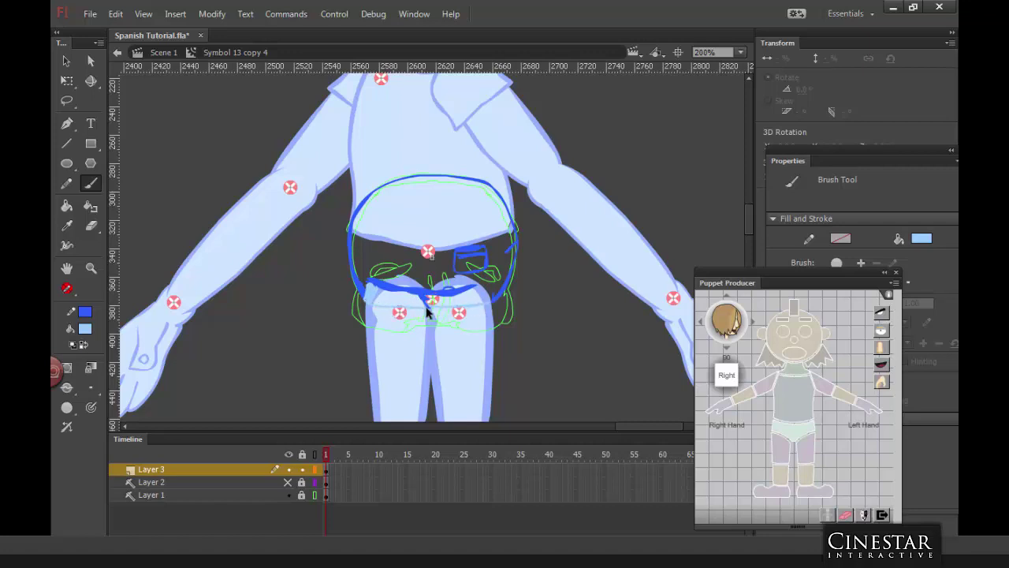
Step: Fill the lower torso, pocket and hip area with light blue using Close Large Gaps, and return to the main scene
key(k)
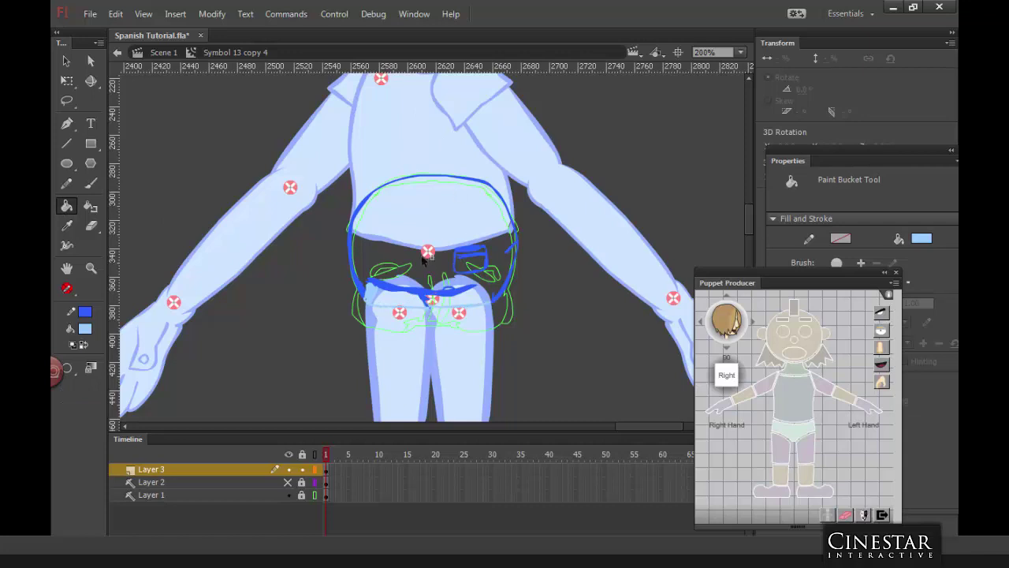
click(401, 310)
click(68, 369)
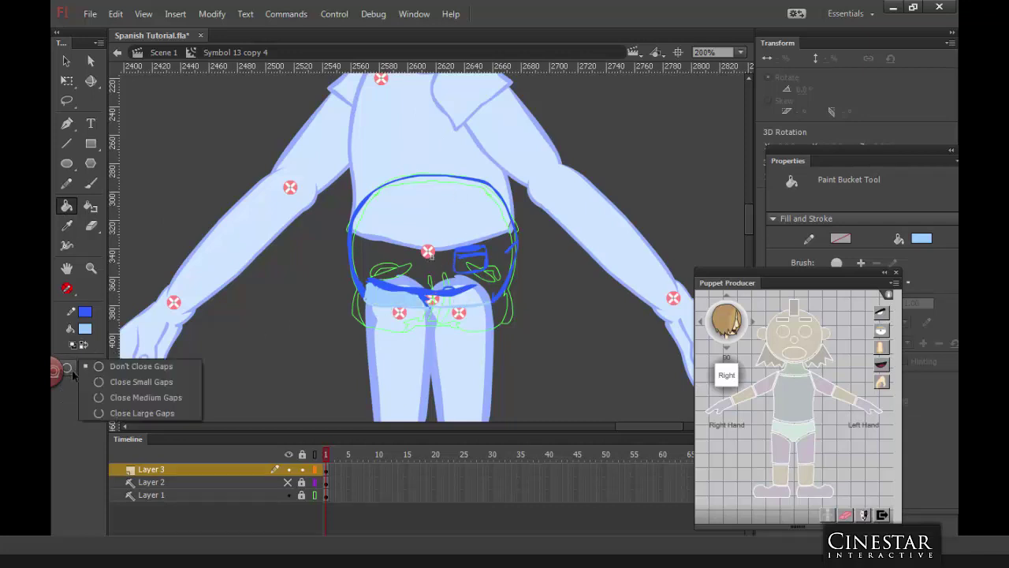
click(134, 412)
click(413, 250)
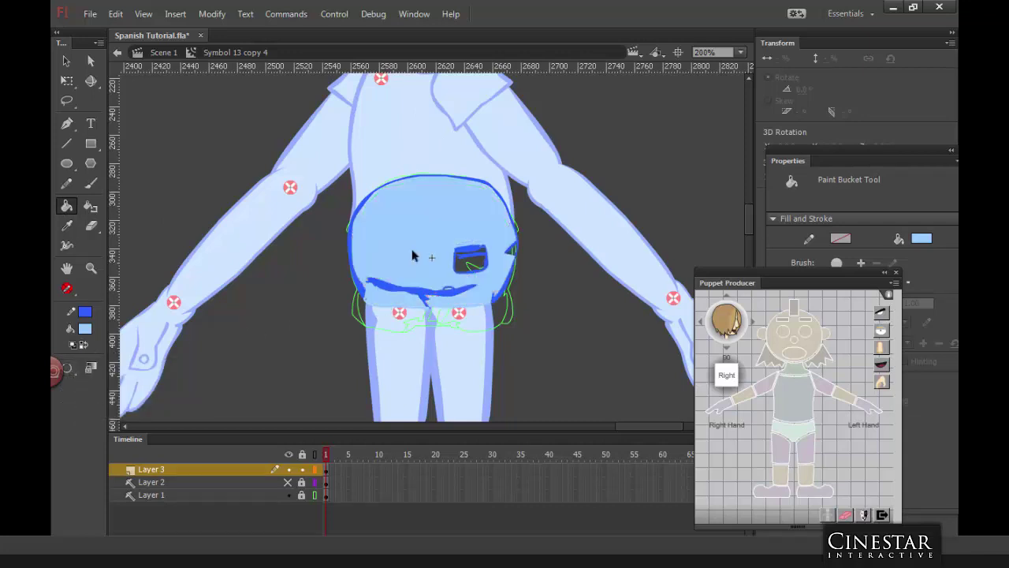
click(476, 266)
click(511, 254)
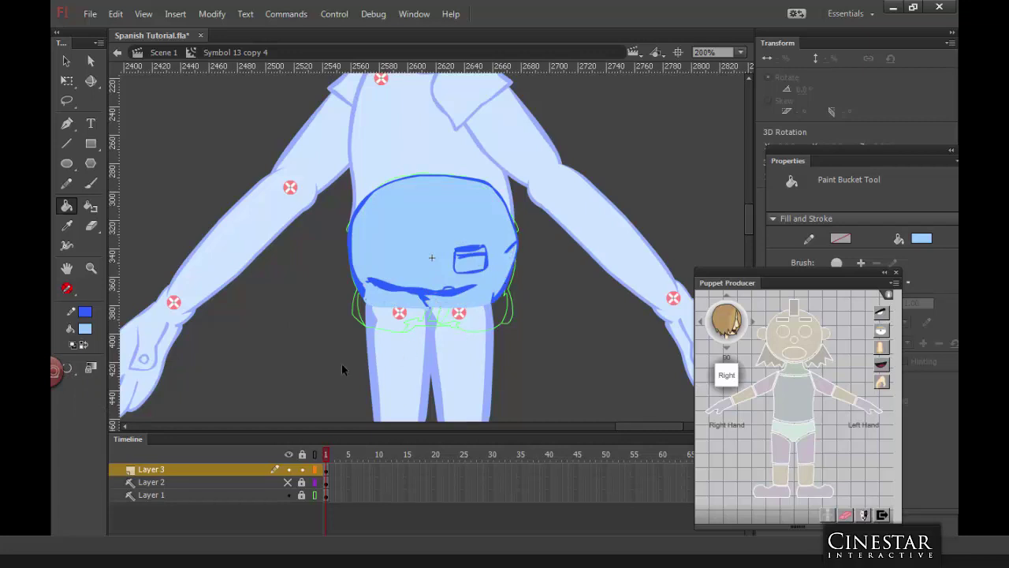
key(v)
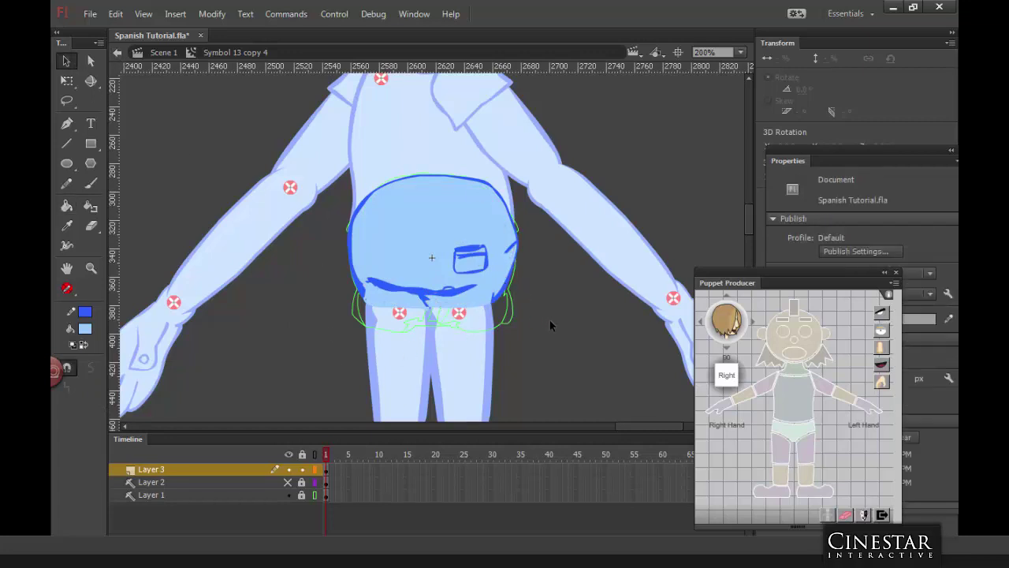
double_click(553, 321)
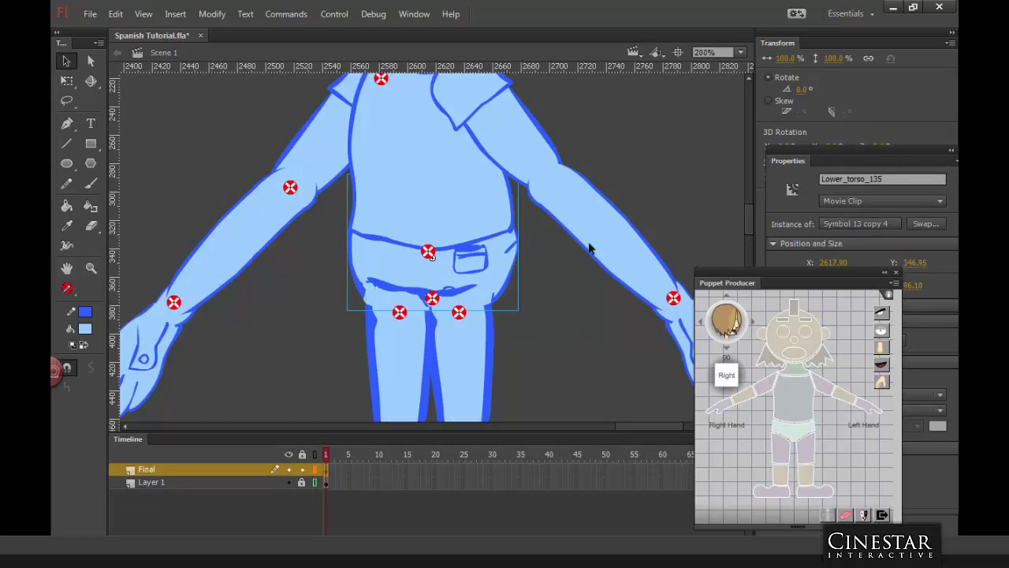
key(ctrl+minus)
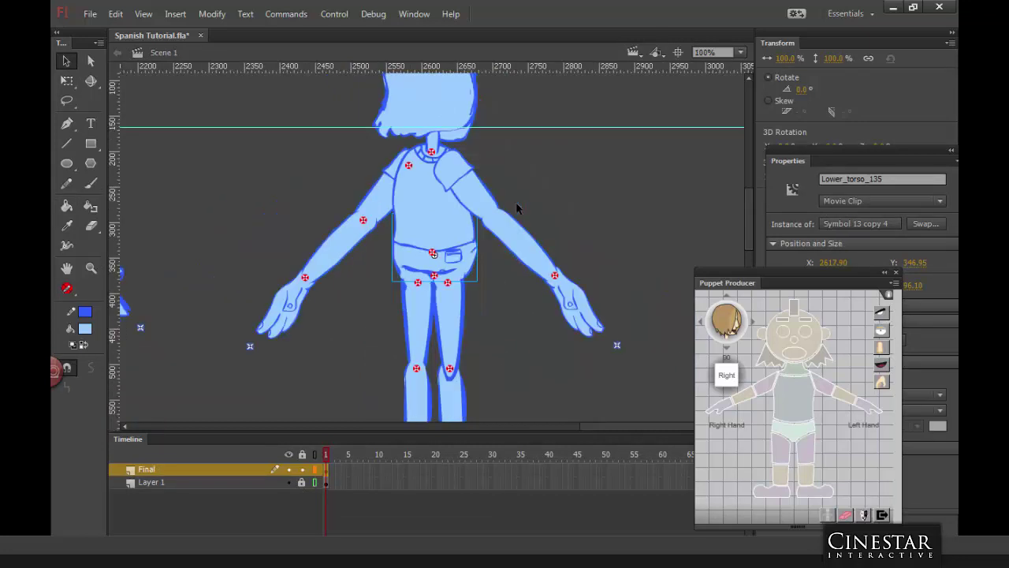
double_click(439, 211)
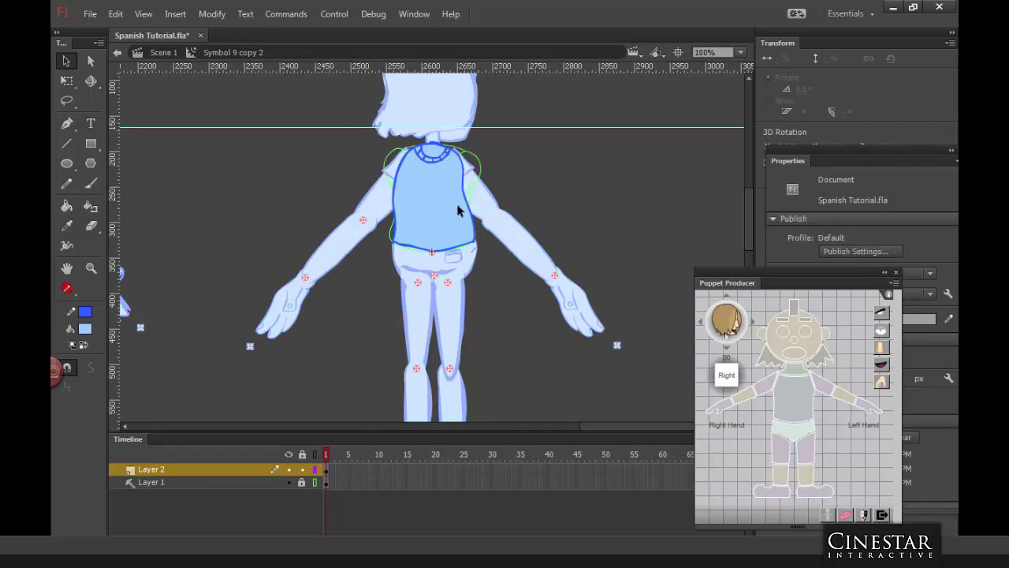
right_click(213, 473)
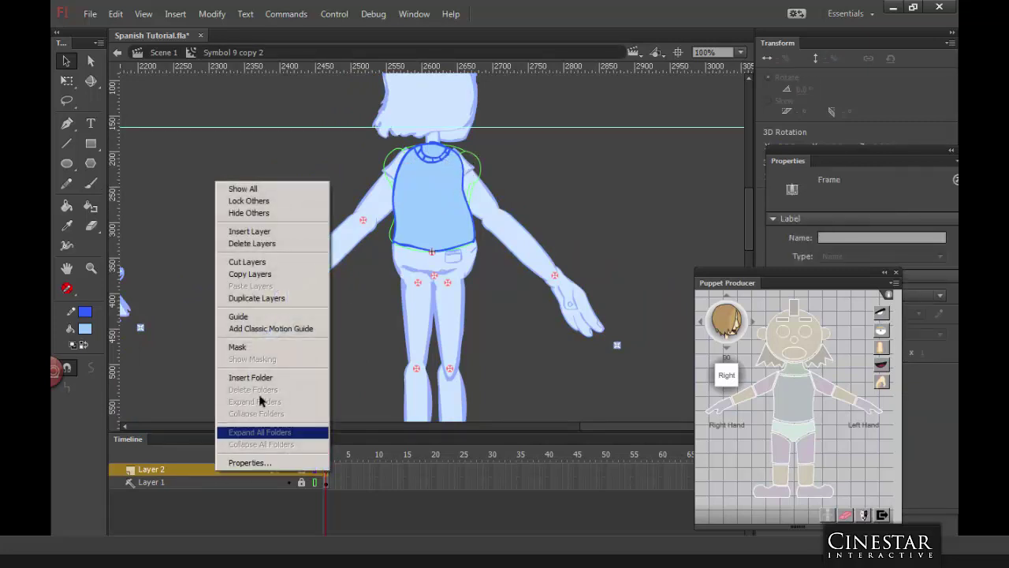
click(251, 319)
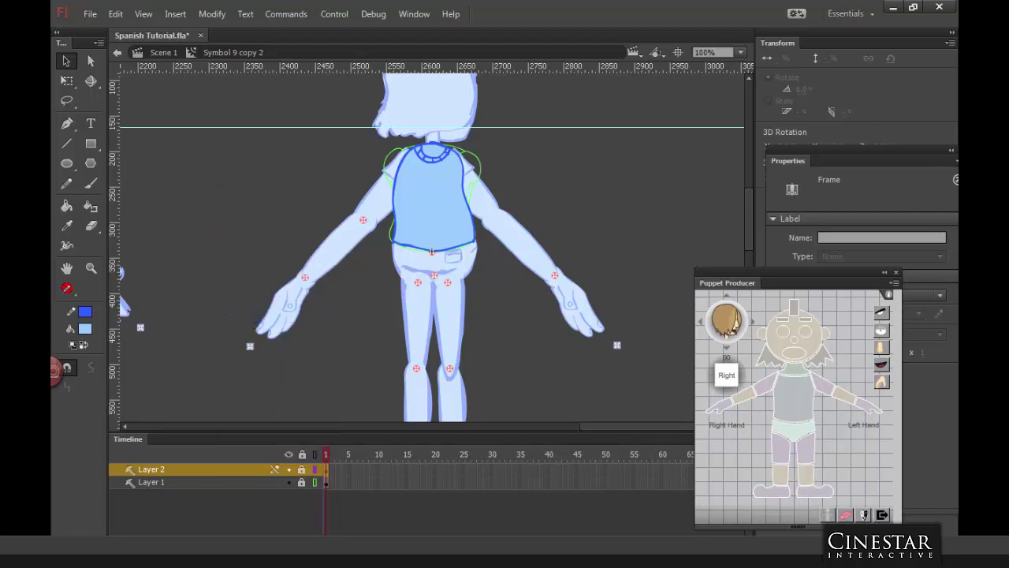
double_click(541, 183)
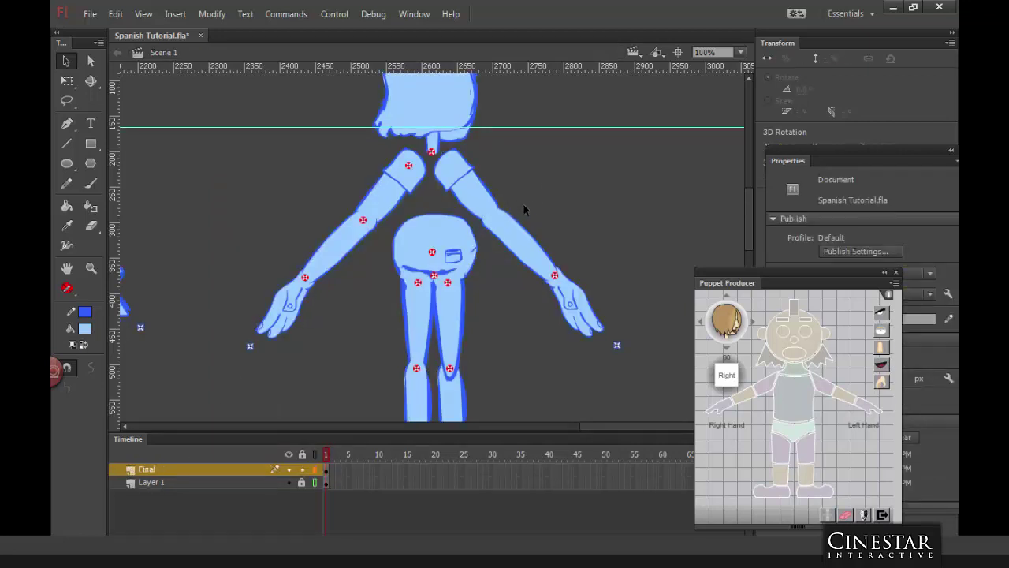
double_click(530, 200)
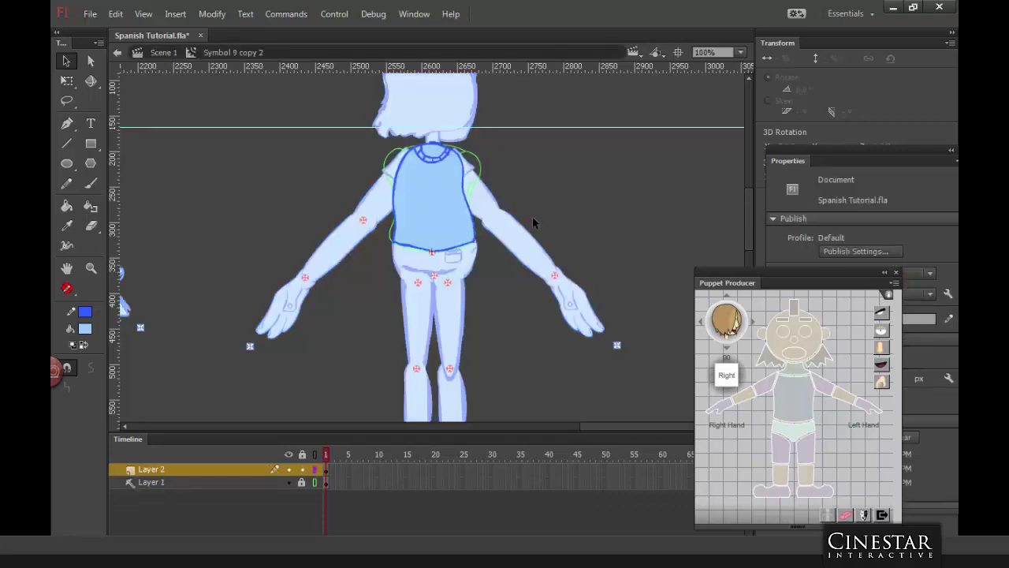
double_click(532, 216)
click(548, 188)
Step: Duplicate the 135° upper torso's symbol and open the copy for editing in place
click(469, 164)
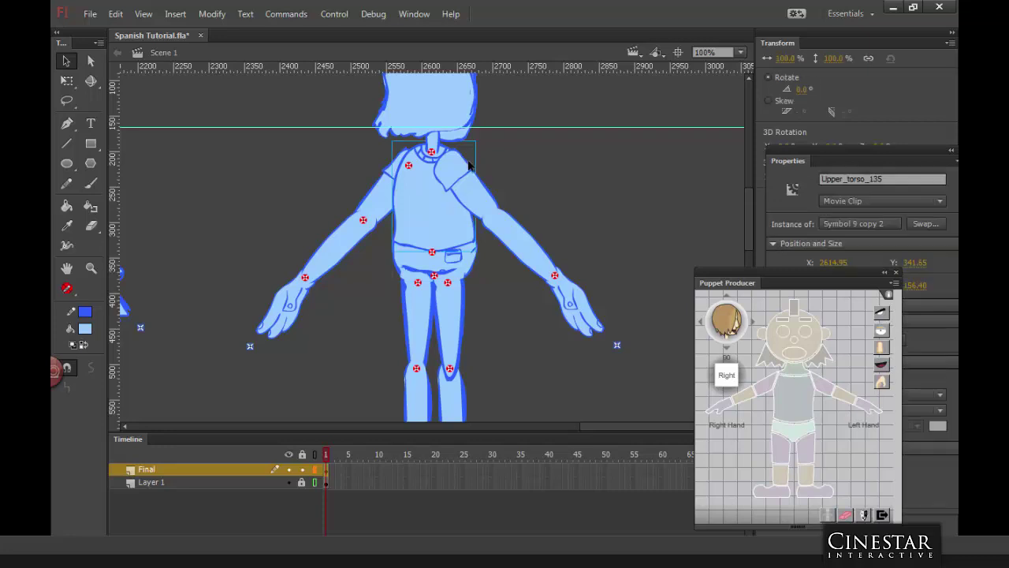
right_click(427, 201)
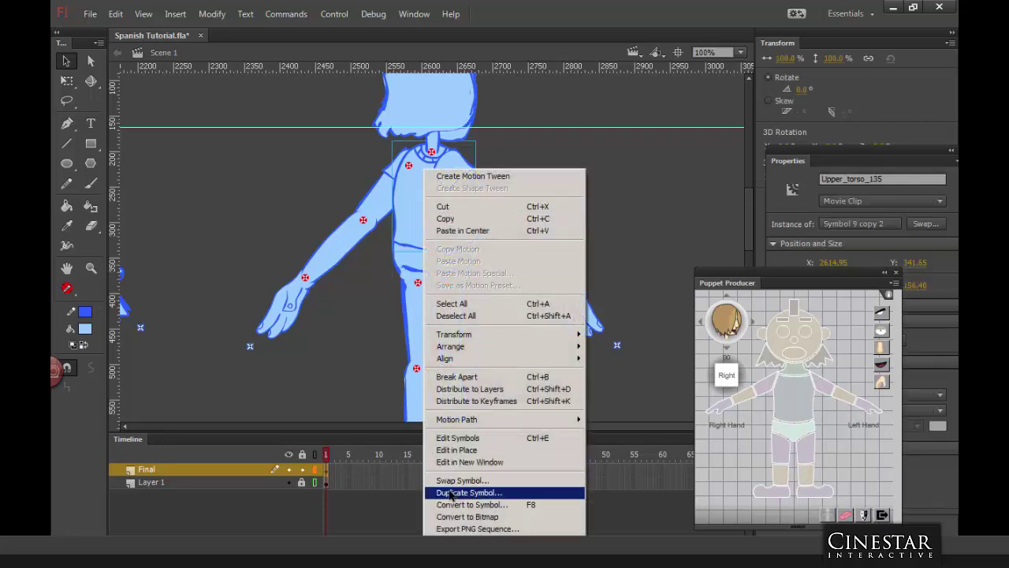
click(452, 494)
click(631, 277)
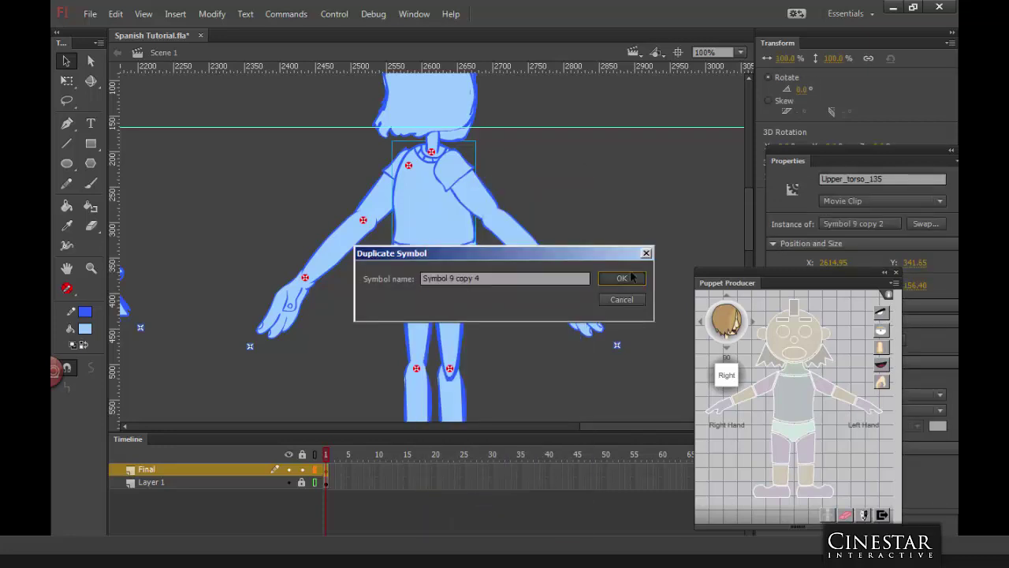
double_click(430, 207)
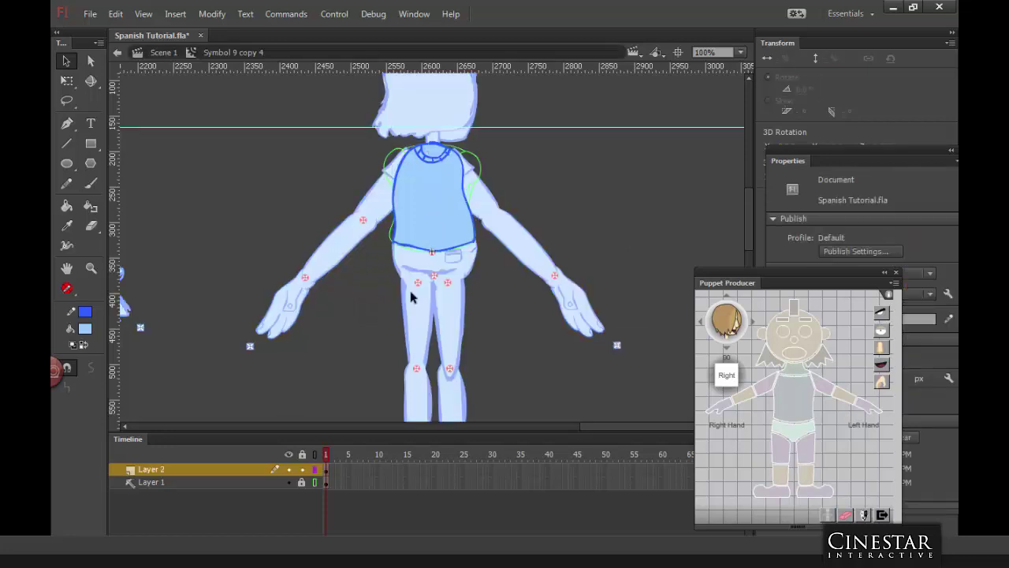
Step: Lock Layer 2 with the shirt drawing, convert it to a guide layer and add a new layer above it
click(302, 469)
right_click(182, 470)
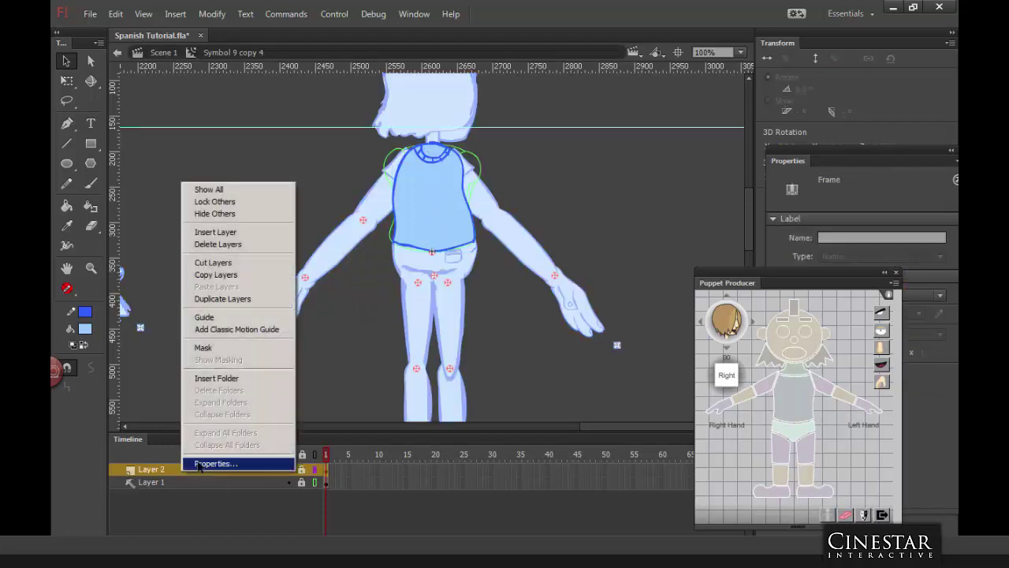
click(204, 316)
click(138, 524)
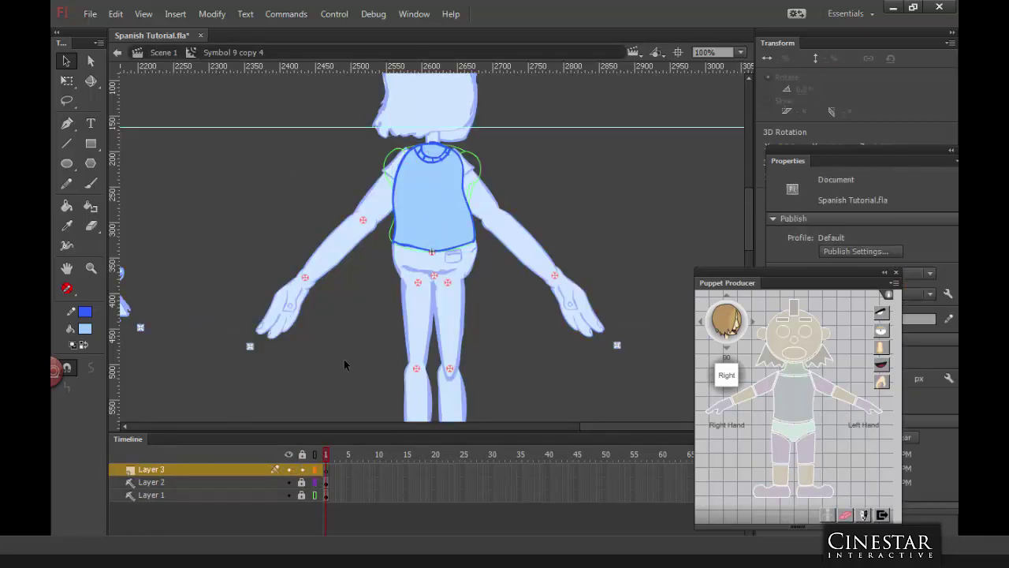
Step: Turn Layer 2 from a guide back into a normal layer and make Layer 3 active for brushing
click(91, 183)
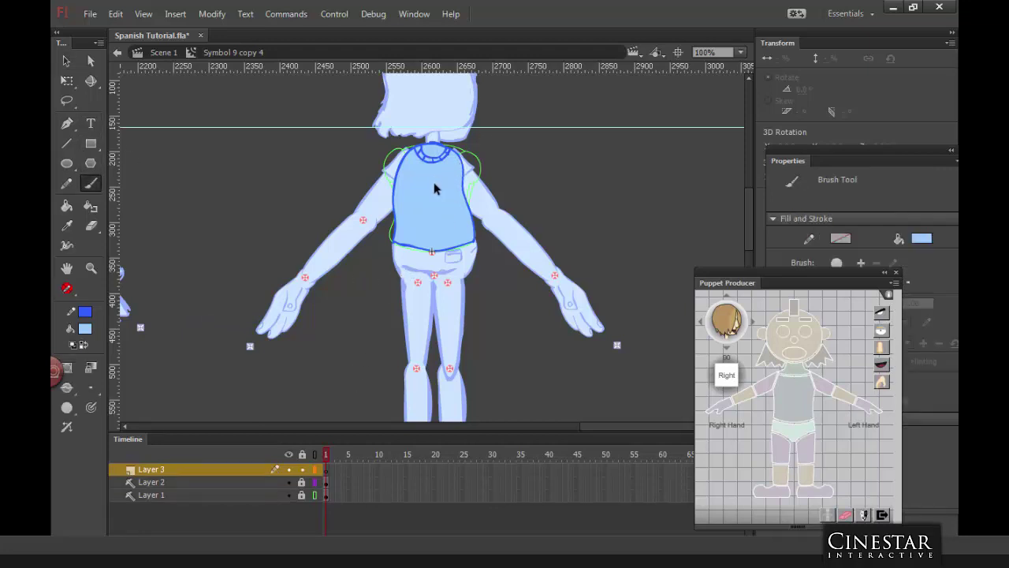
right_click(184, 481)
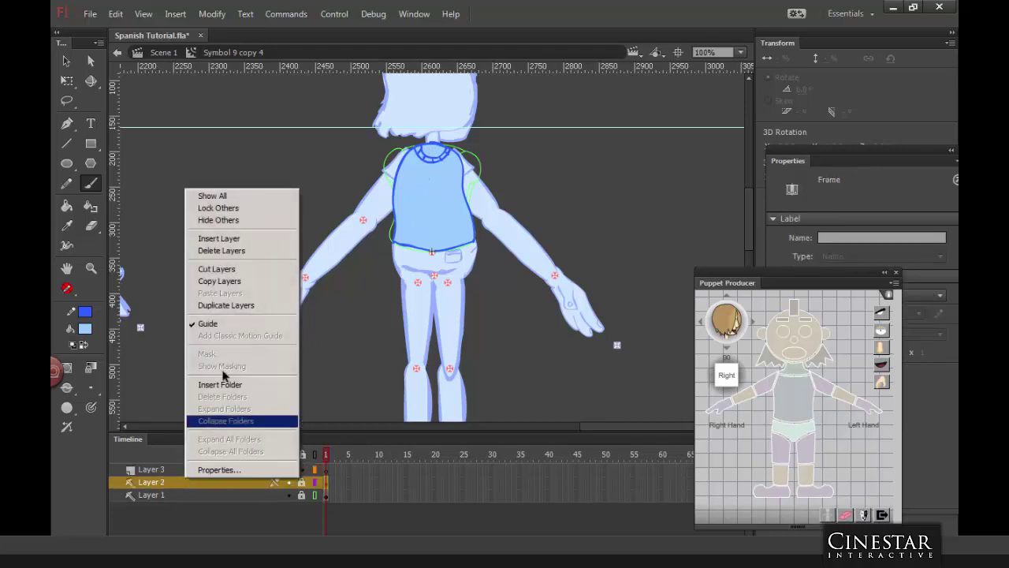
click(213, 324)
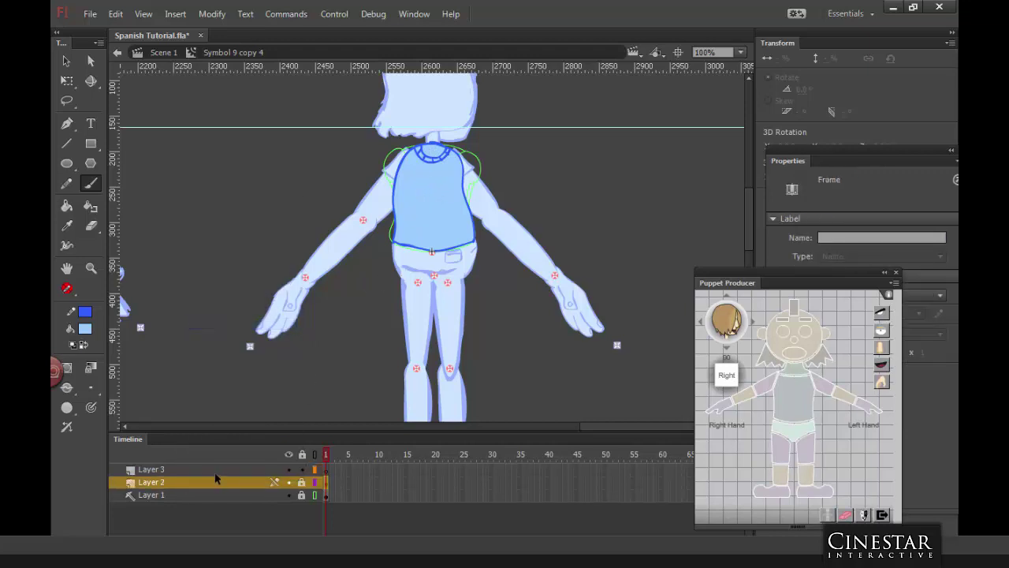
click(218, 469)
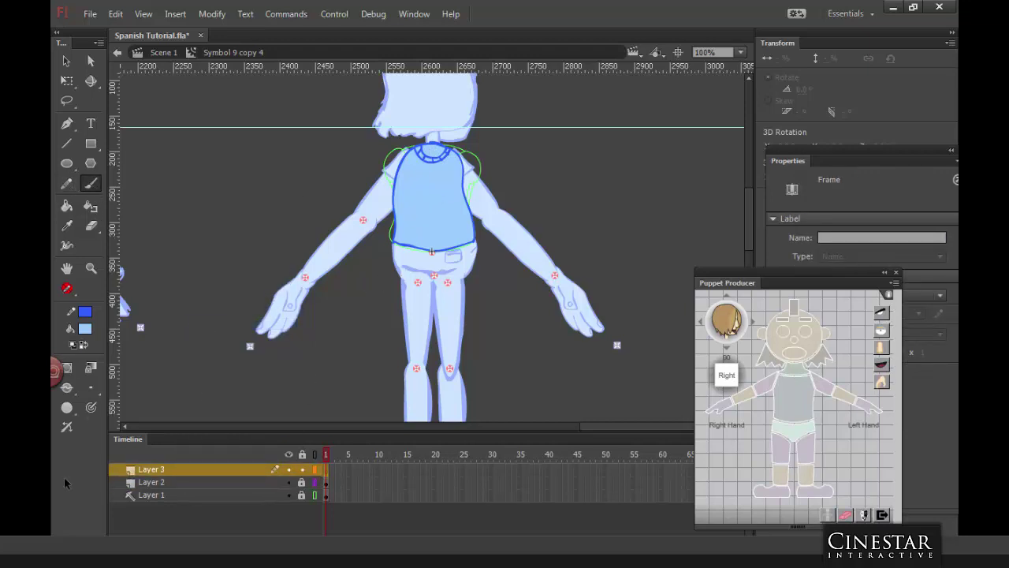
click(423, 175)
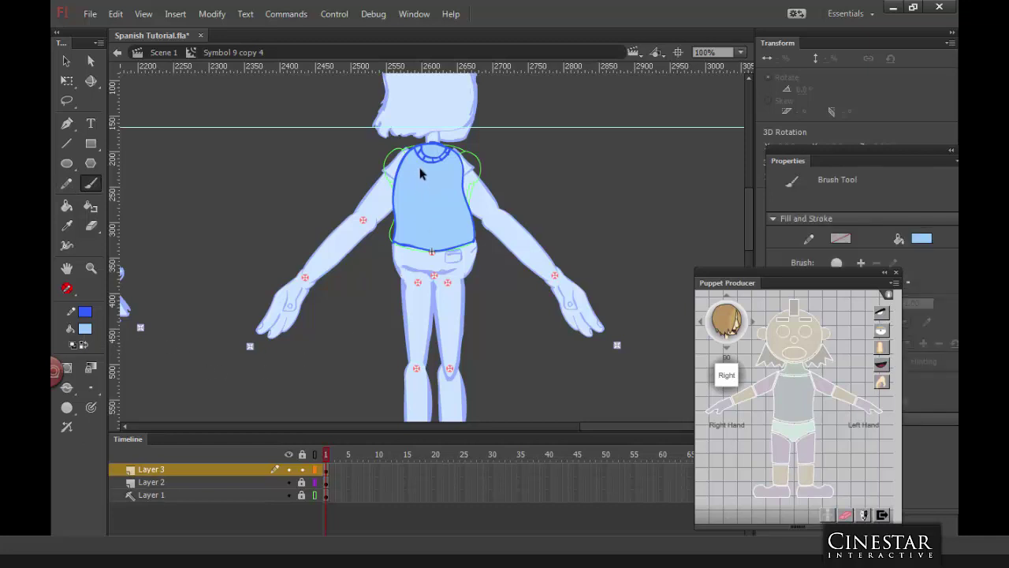
click(327, 471)
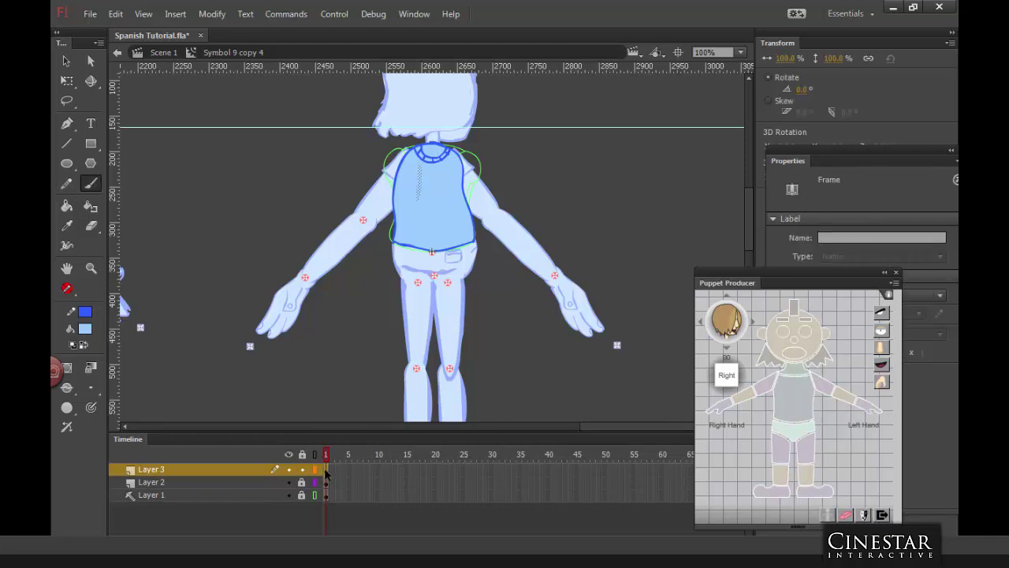
click(85, 344)
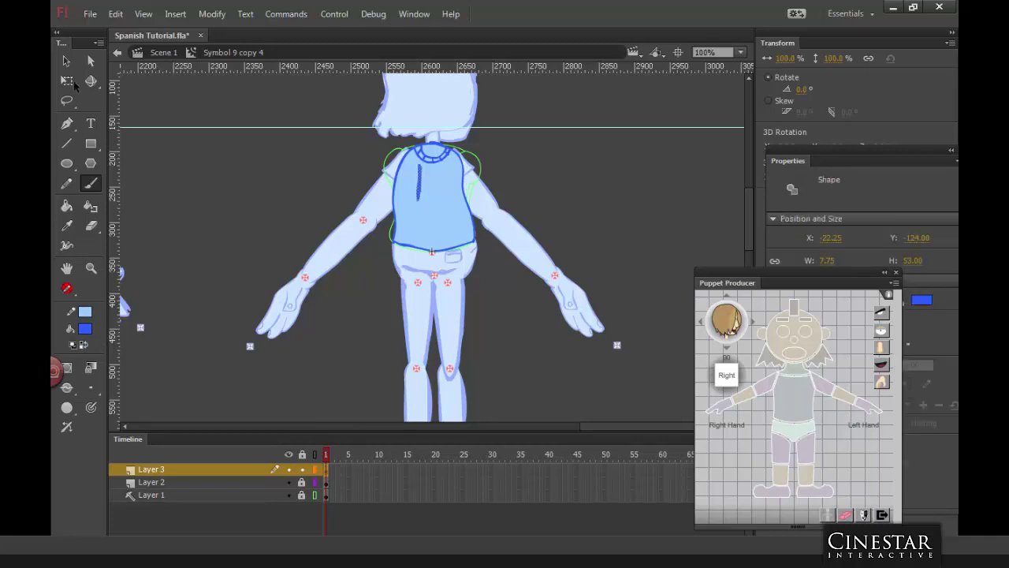
click(66, 61)
click(518, 157)
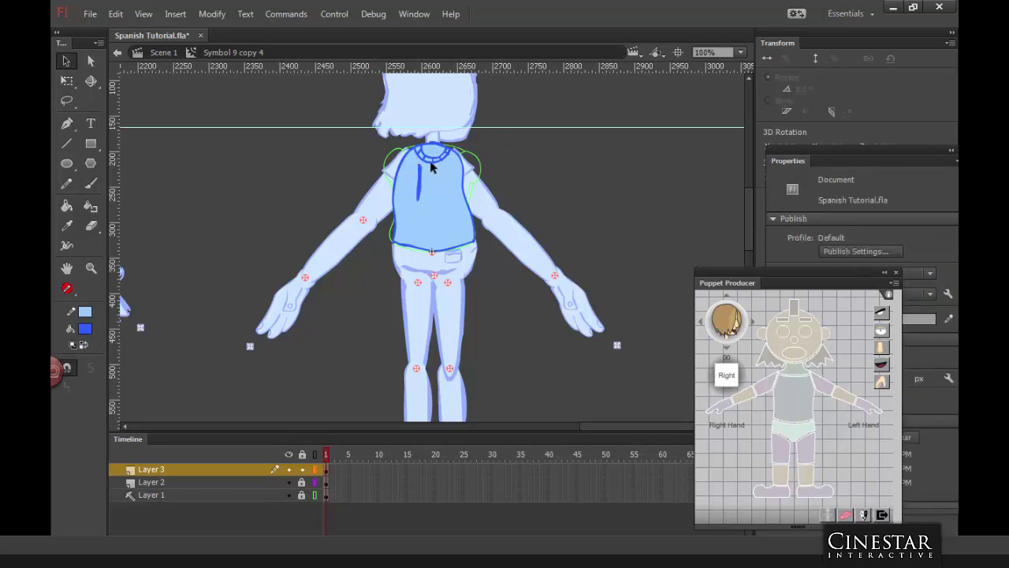
click(91, 225)
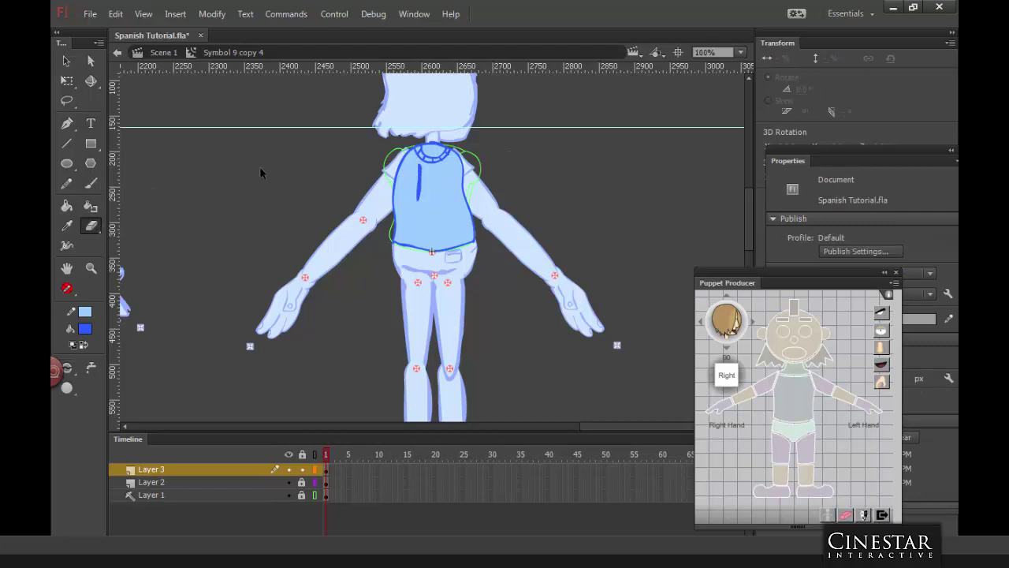
mouse_move(449, 166)
mouse_down()
mouse_move(420, 156)
mouse_move(444, 157)
mouse_move(421, 163)
mouse_move(420, 205)
mouse_move(429, 158)
mouse_up()
Step: Paint over the shirt's collar detail on Layer 3 with a larger light blue brush
click(91, 183)
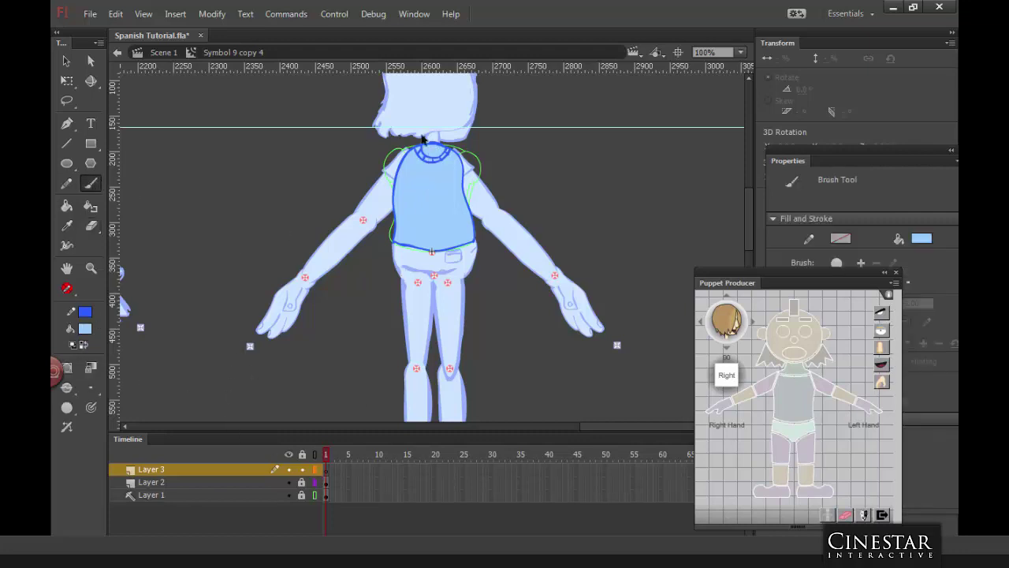
click(91, 387)
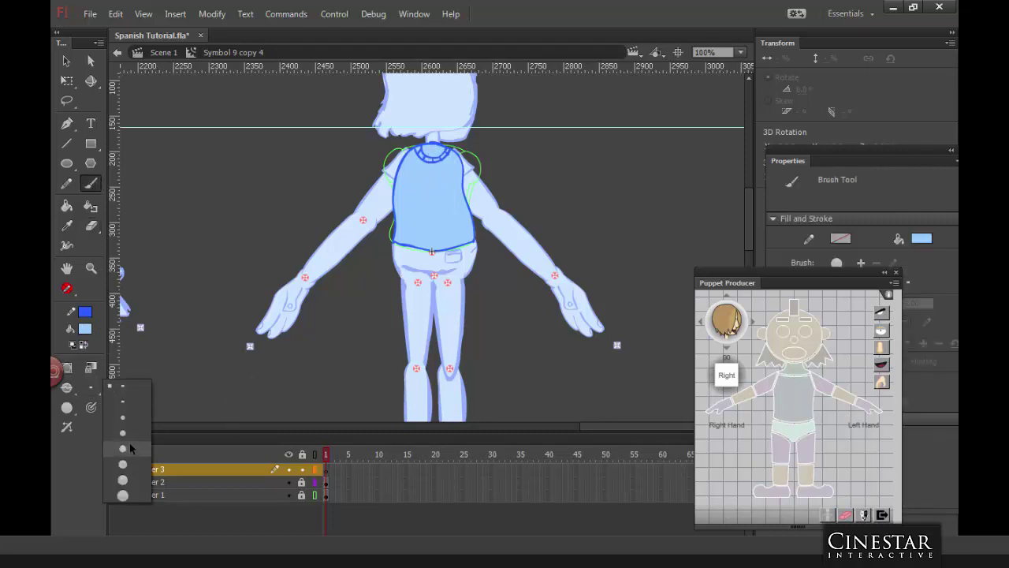
click(126, 448)
mouse_move(445, 165)
mouse_down()
mouse_move(449, 154)
mouse_move(425, 154)
mouse_move(445, 167)
mouse_up()
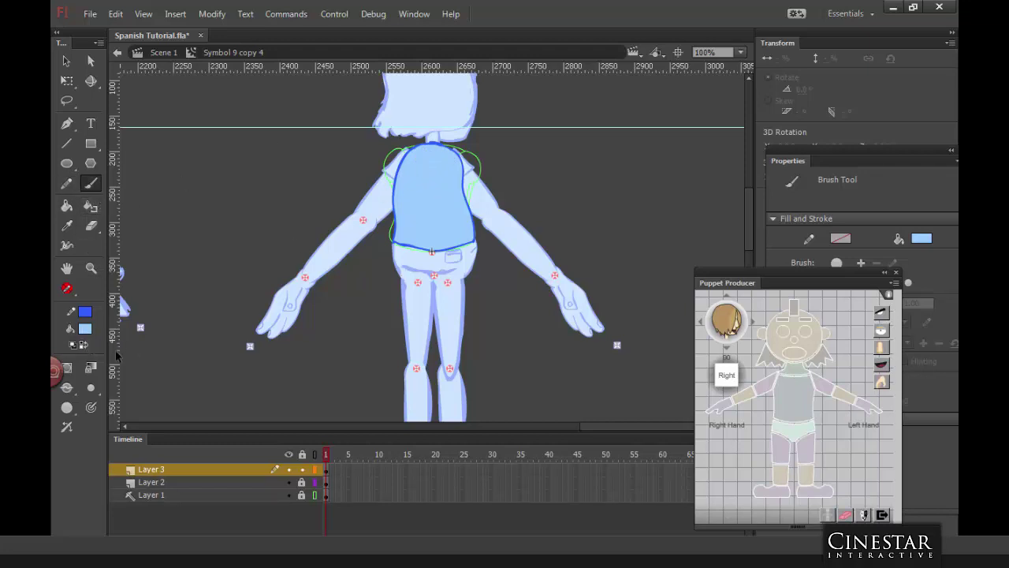
Step: Draw a thin dark blue vertical line down the upper back with a small brush, and return to the main scene
click(91, 387)
click(123, 387)
click(83, 346)
drag(420, 159, 421, 204)
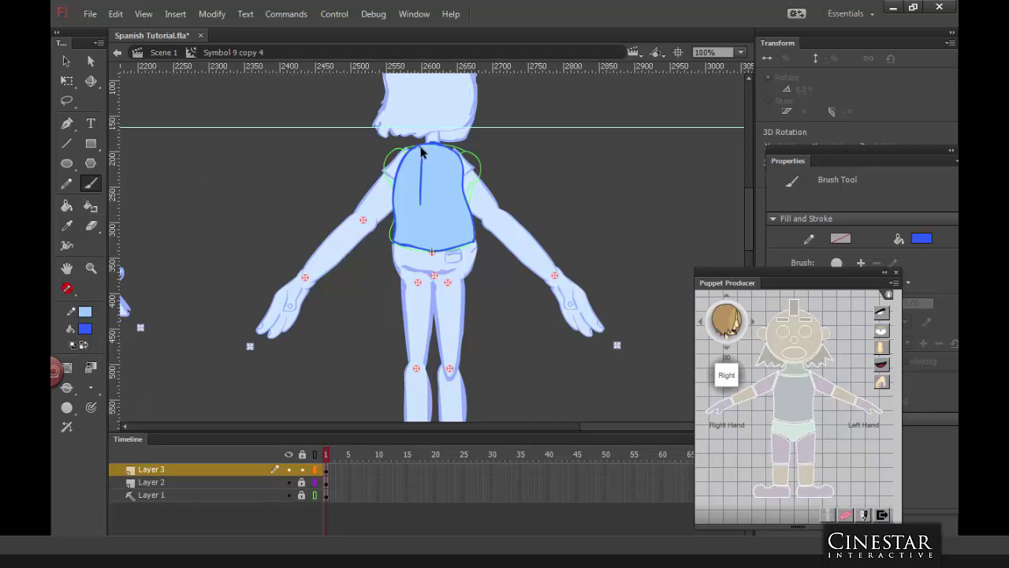
mouse_move(420, 152)
mouse_down()
mouse_move(417, 148)
mouse_move(451, 149)
mouse_move(419, 152)
mouse_up()
click(66, 61)
double_click(543, 169)
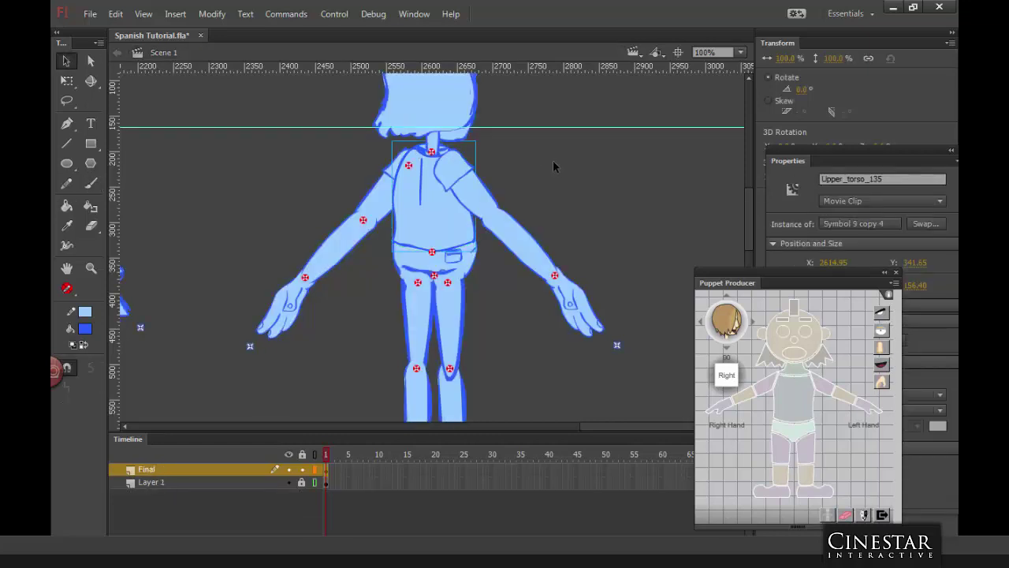
Step: Skew the left and right feet of the 135° view so their toe sides tilt slightly upward
key(ctrl+minus)
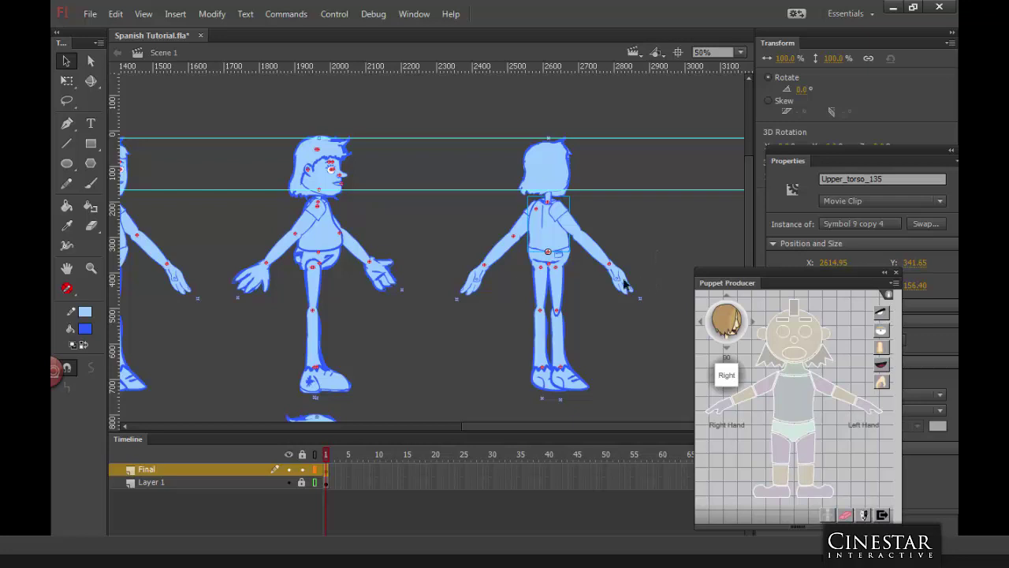
click(550, 379)
click(66, 80)
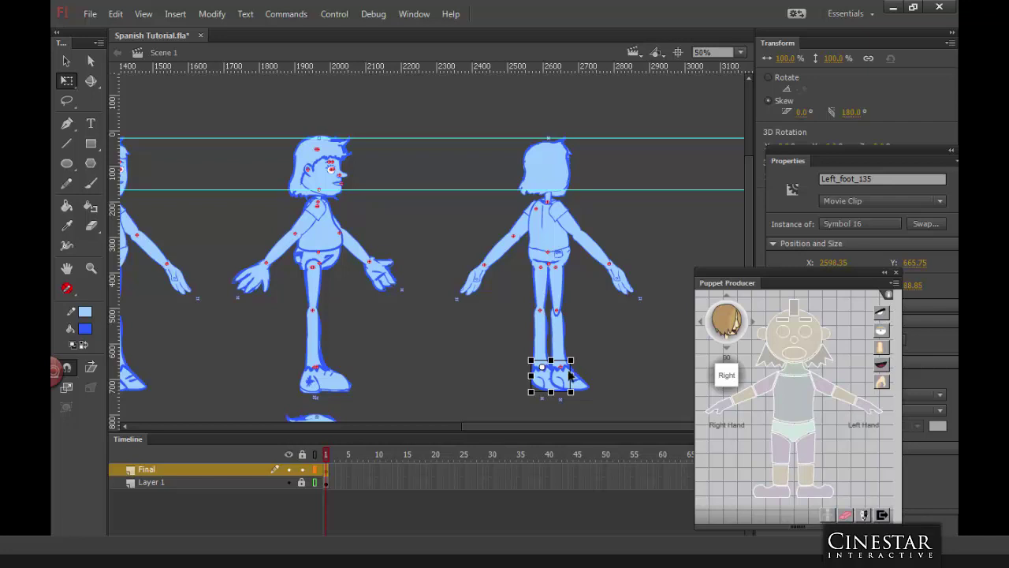
drag(570, 374, 570, 369)
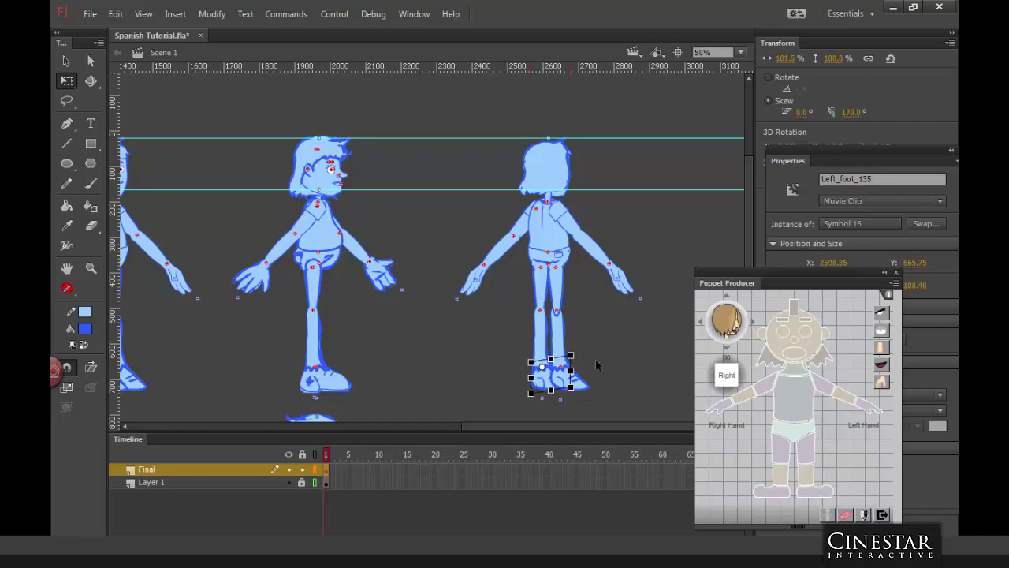
click(584, 378)
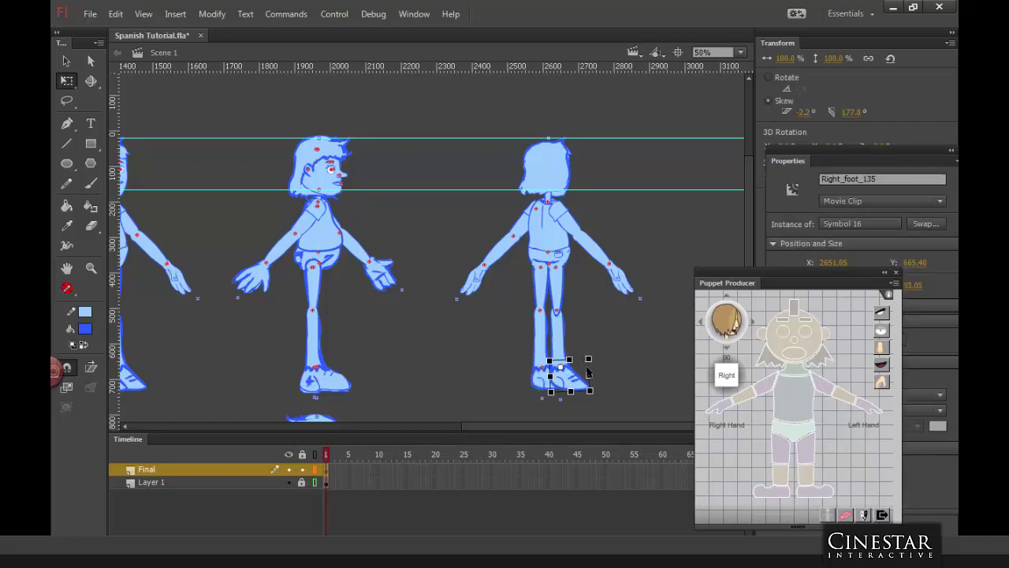
drag(589, 371, 590, 368)
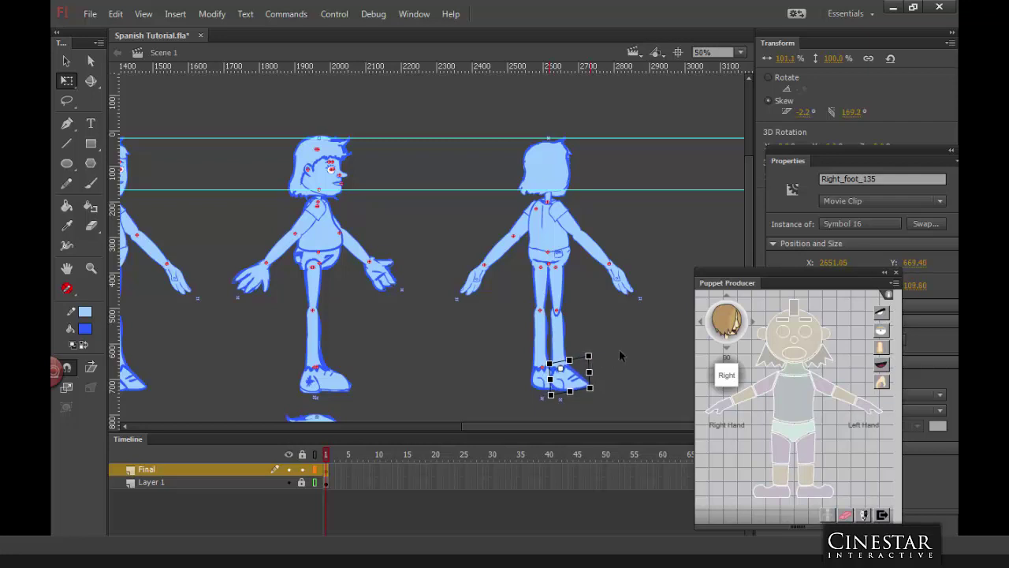
click(619, 349)
key(ctrl+minus)
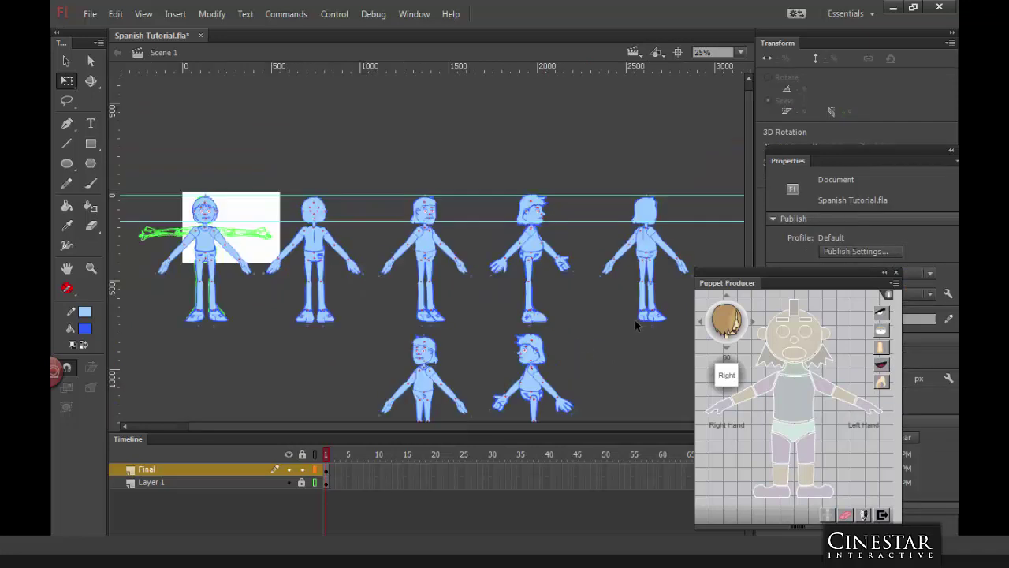
key(ctrl+equal)
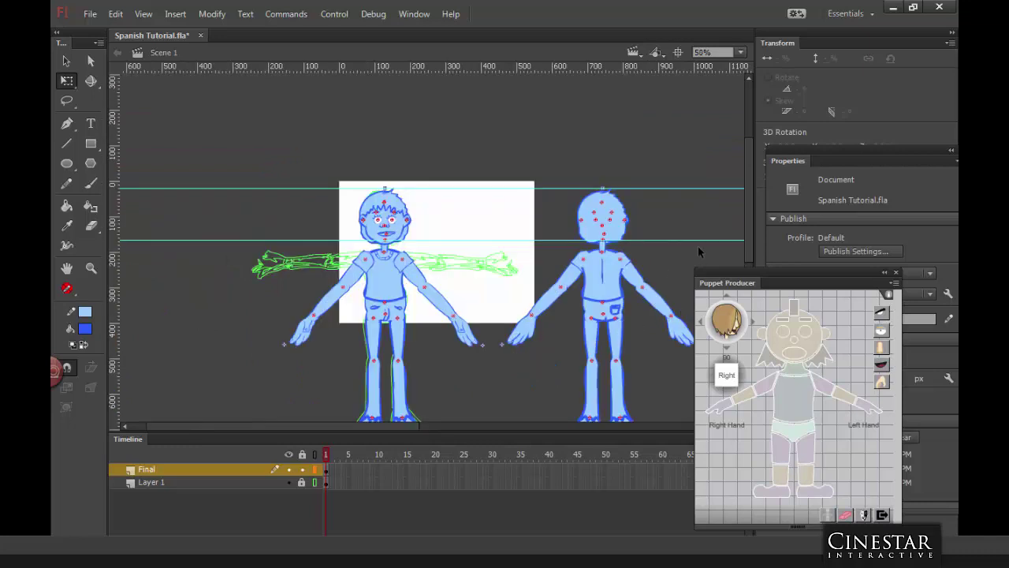
scroll(698, 246, right, 10)
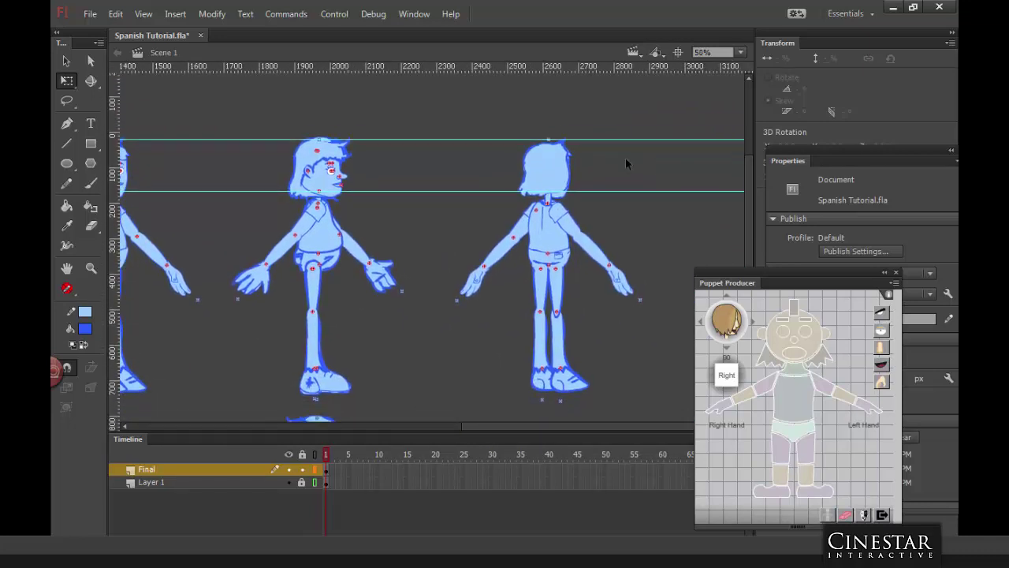
scroll(615, 154, down, 3)
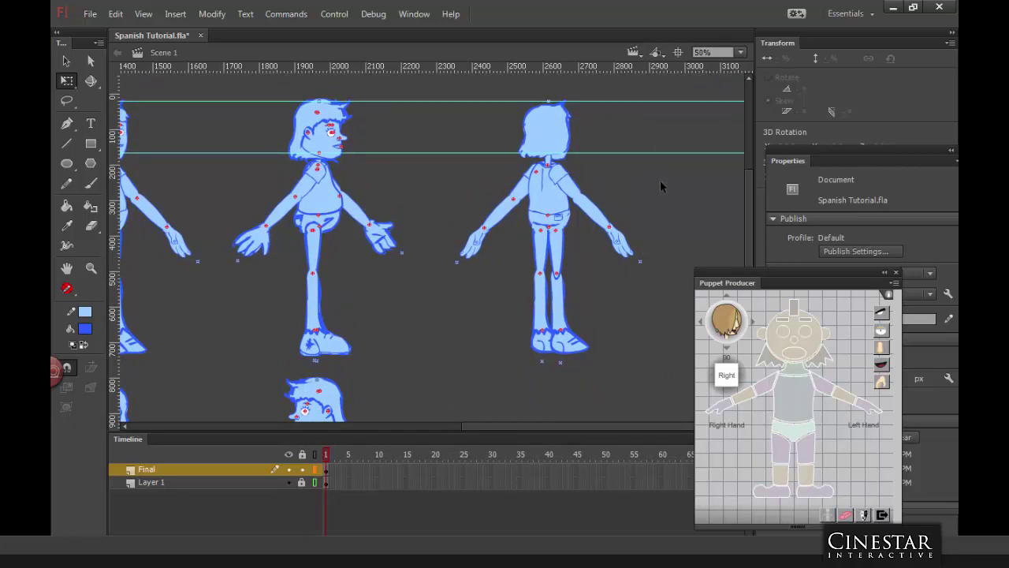
click(549, 158)
drag(497, 107, 594, 157)
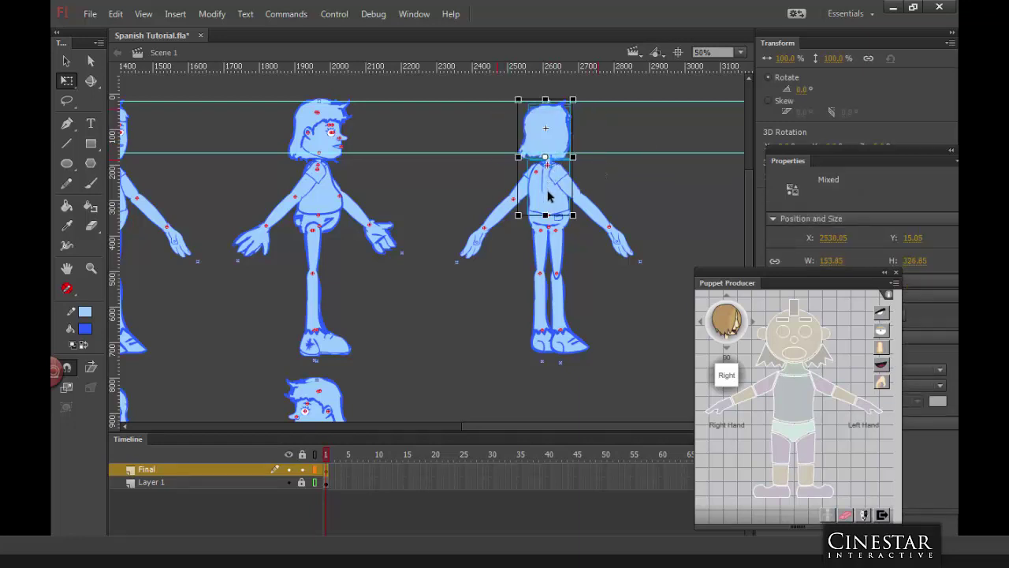
shift+click(556, 196)
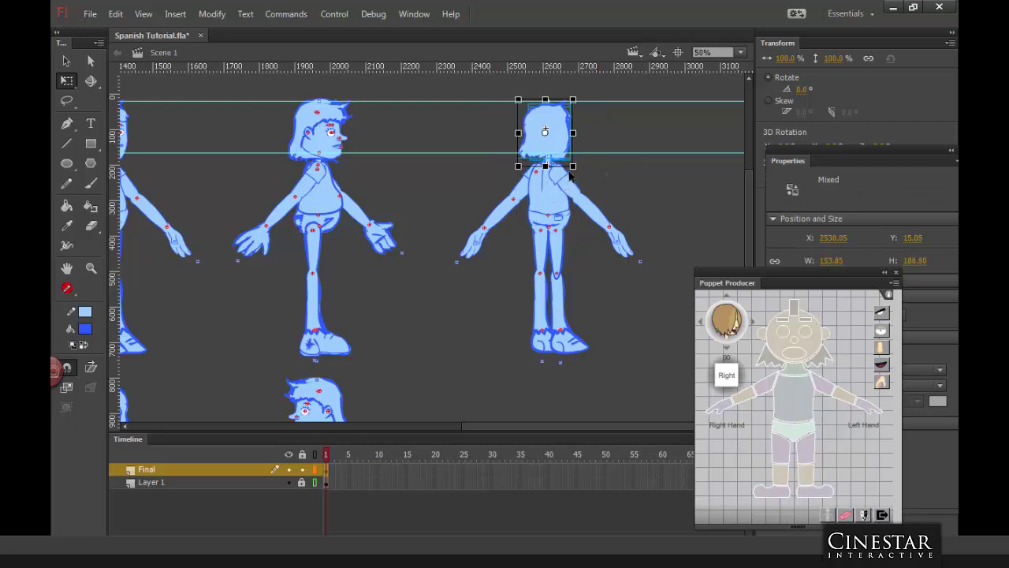
click(607, 175)
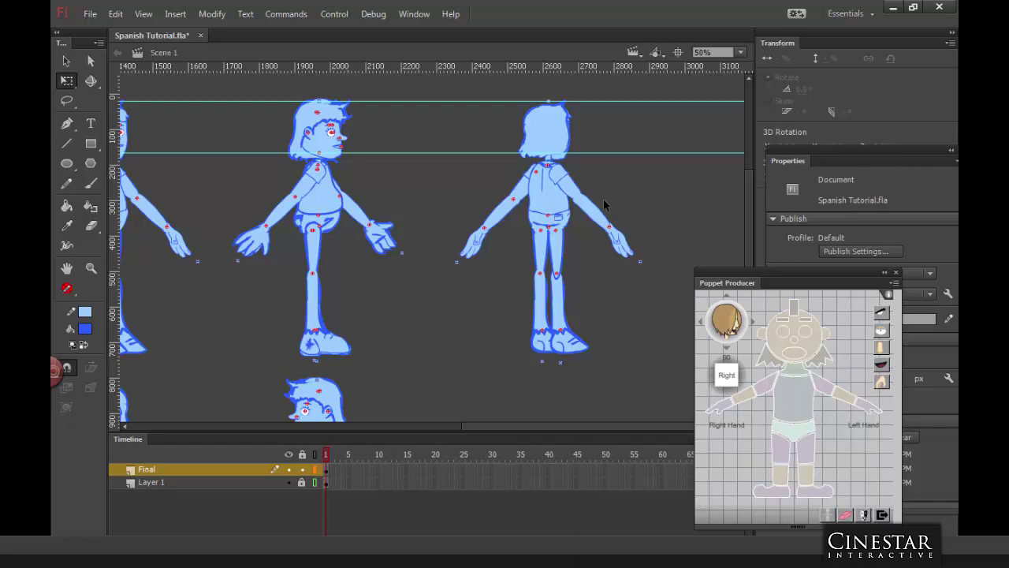
Step: Duplicate the symbols of the 135° right hand and left hand, keeping the suggested names
click(629, 248)
right_click(626, 253)
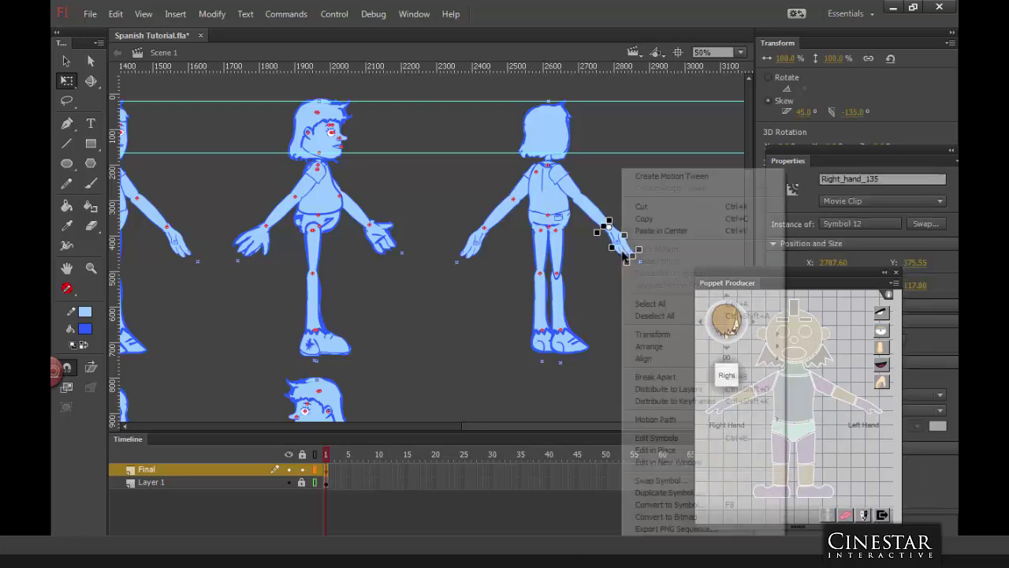
click(645, 494)
click(616, 276)
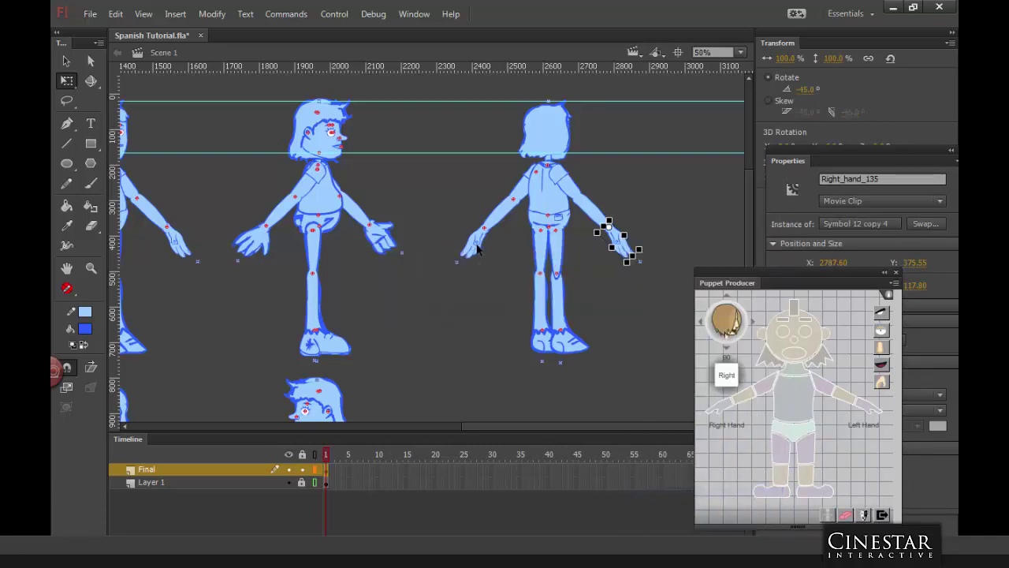
right_click(477, 249)
click(514, 494)
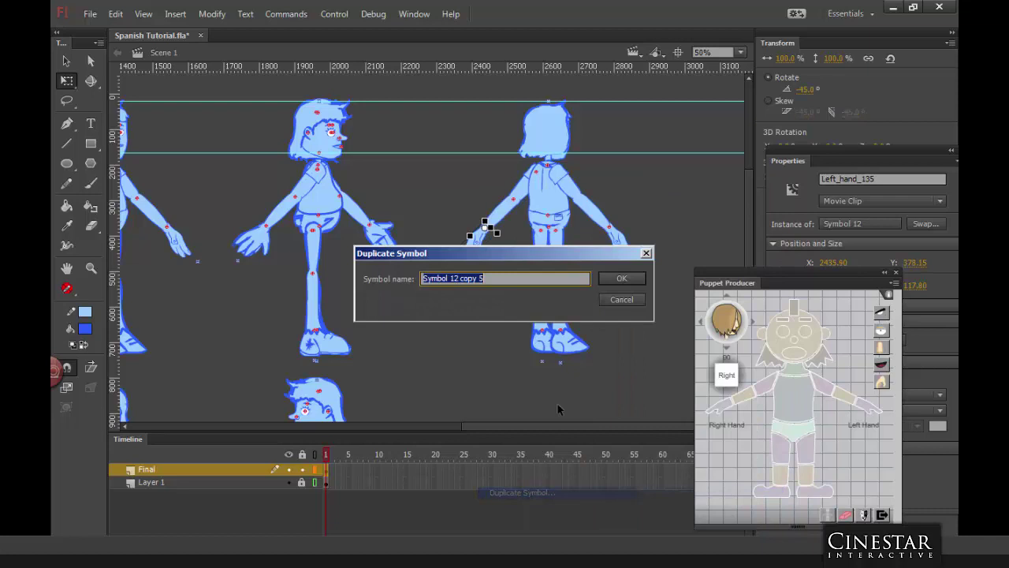
click(622, 279)
click(647, 261)
click(629, 251)
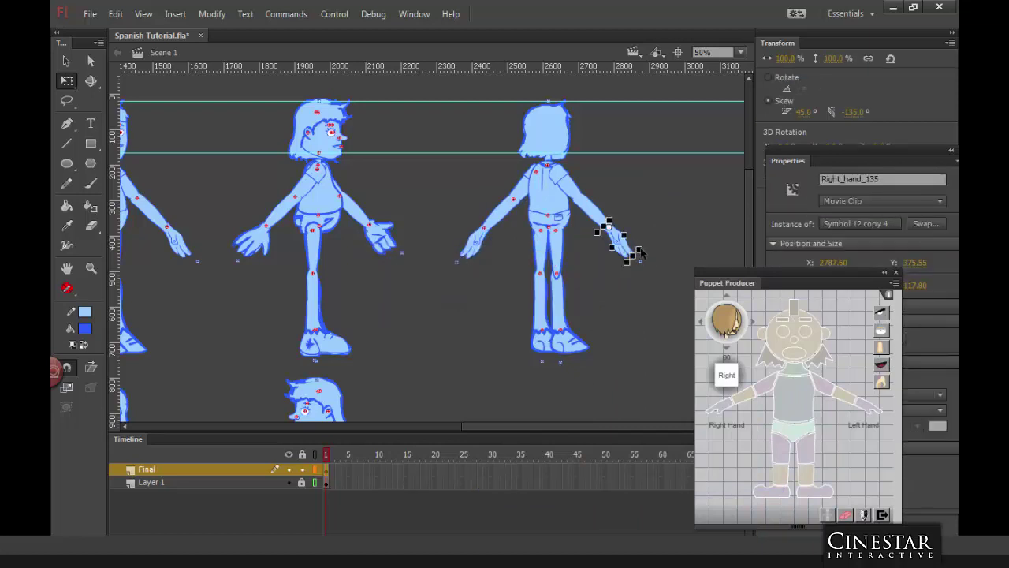
click(301, 470)
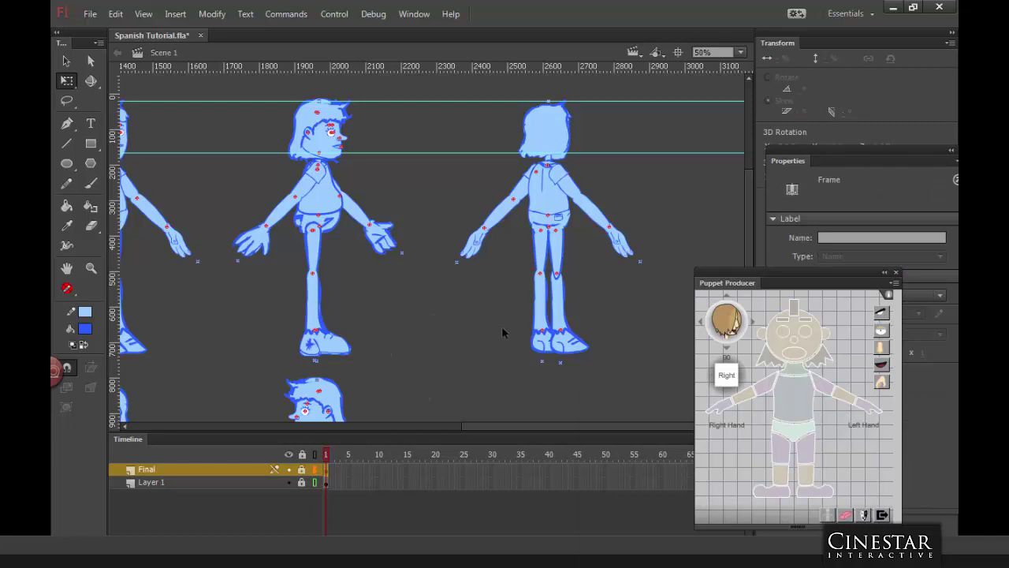
click(288, 469)
click(302, 469)
click(289, 469)
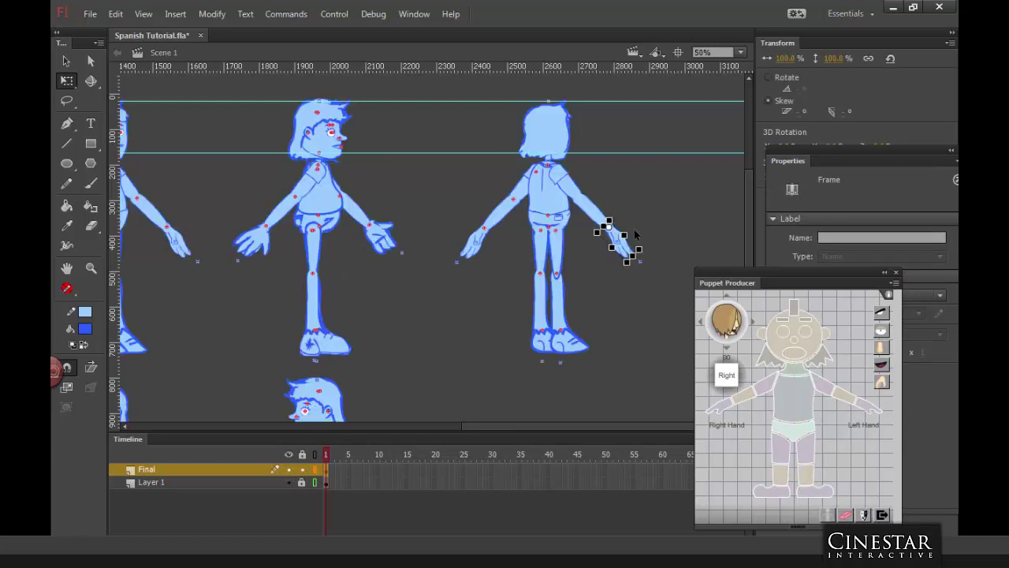
click(636, 234)
Step: Open the duplicated right hand in place and add a layer with keyframes on frames 1 to 11 above the drawing
double_click(623, 246)
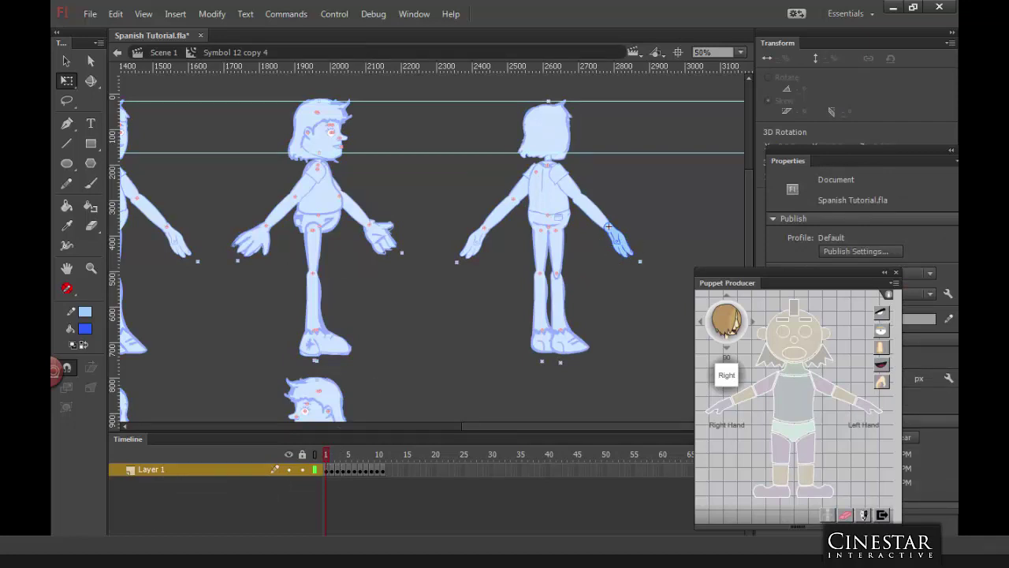
drag(328, 472, 385, 459)
key(F6)
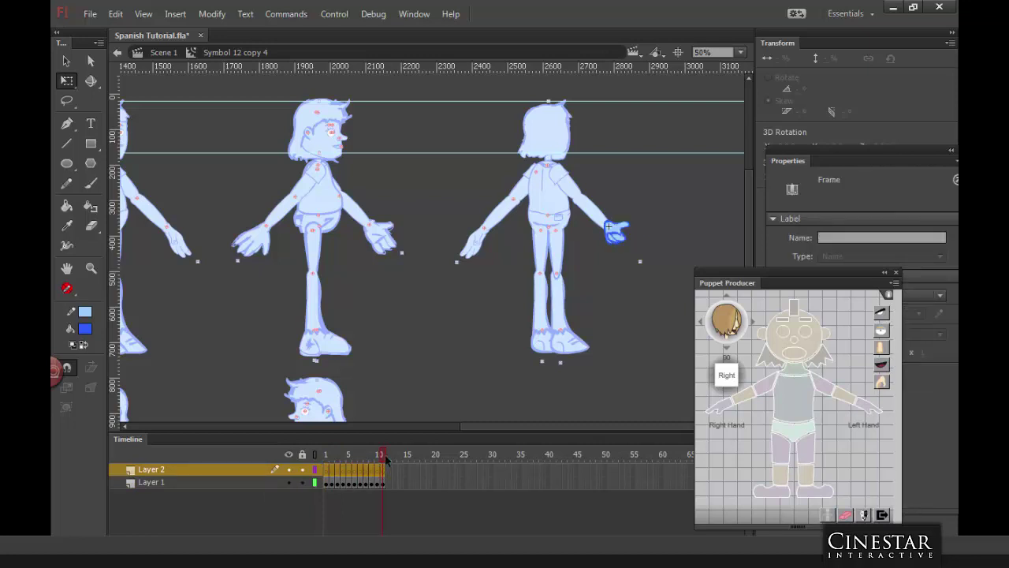
click(684, 213)
key(shift+comma)
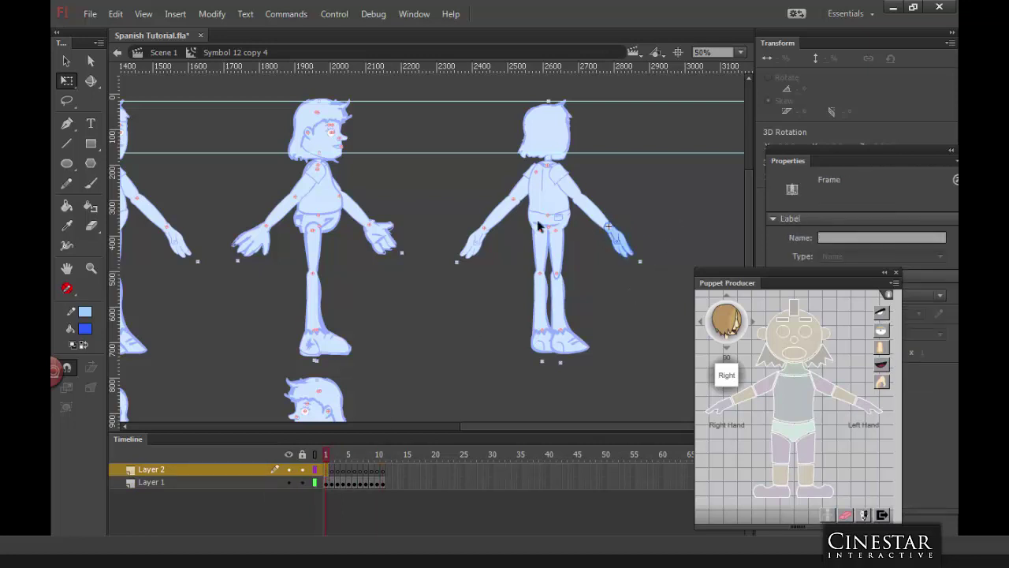
Step: Brush a new back-of-hand outline with thumb and fingers on Layer 2's first frame and fill it with light blue
click(90, 182)
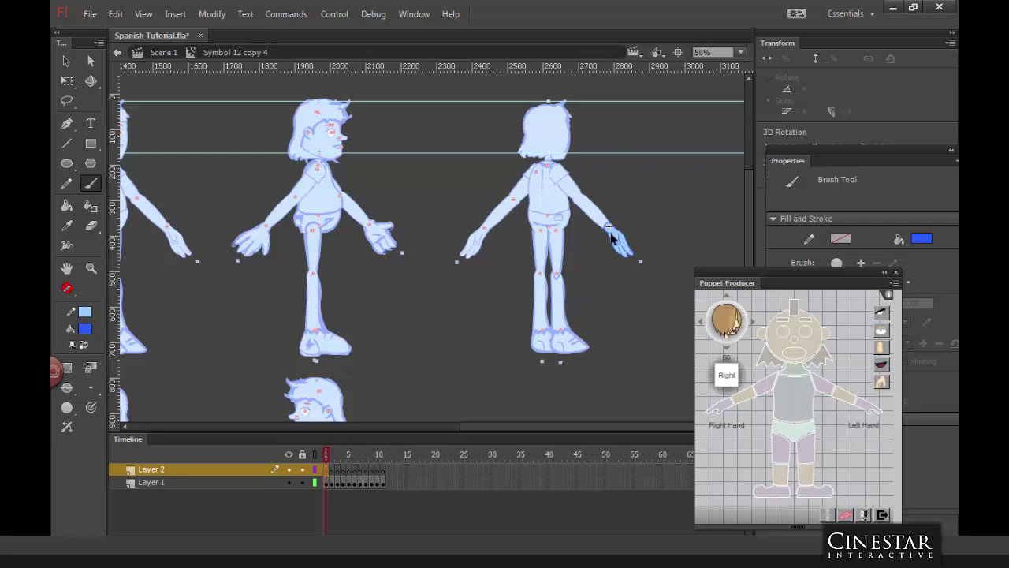
scroll(635, 236, up, 2)
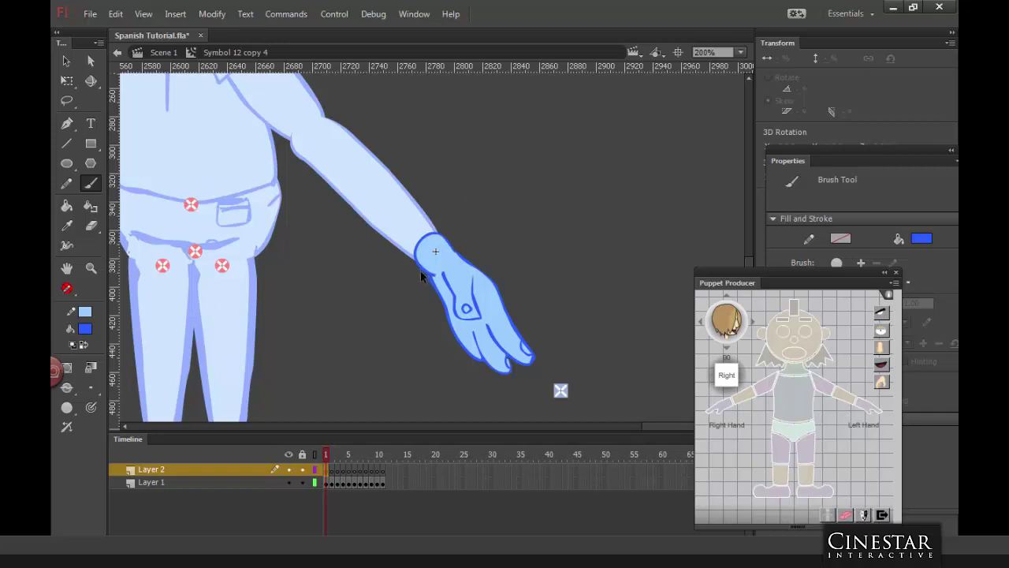
mouse_move(401, 327)
mouse_down()
mouse_move(428, 309)
mouse_move(436, 317)
mouse_move(444, 386)
mouse_move(464, 340)
mouse_move(484, 378)
mouse_move(486, 334)
mouse_move(498, 362)
mouse_move(508, 358)
mouse_move(501, 316)
mouse_move(471, 262)
mouse_move(439, 234)
mouse_move(425, 235)
mouse_move(426, 274)
mouse_up()
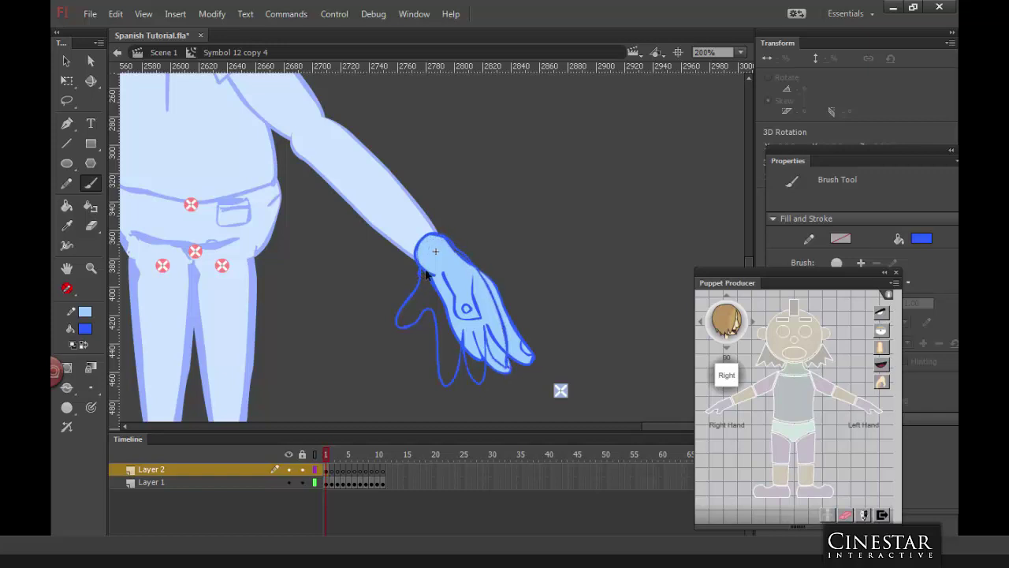
click(67, 206)
click(84, 345)
click(462, 306)
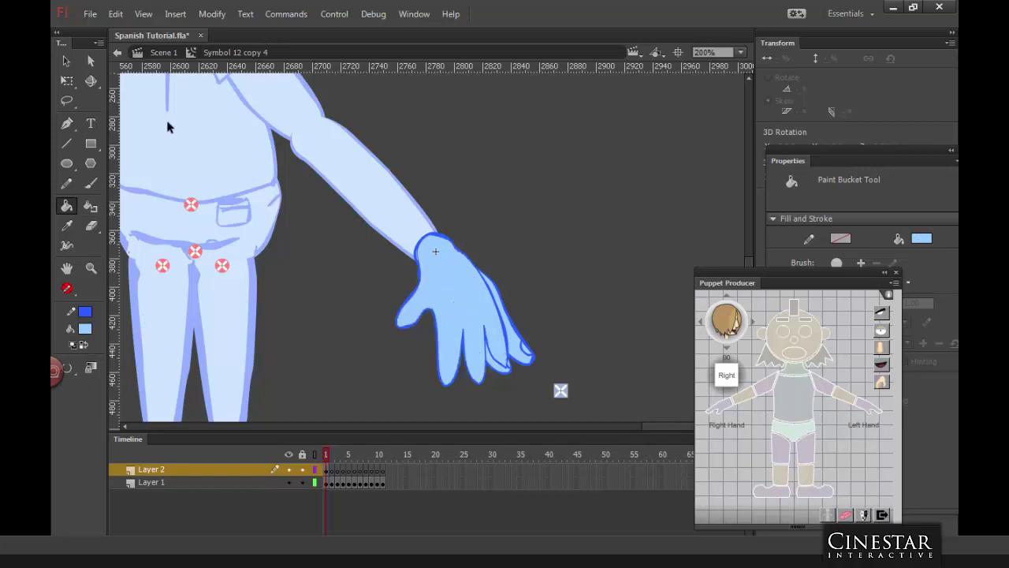
Step: Check the redrawn hand poses along the timeline and delete Layer 1 with the old hand drawings
click(67, 62)
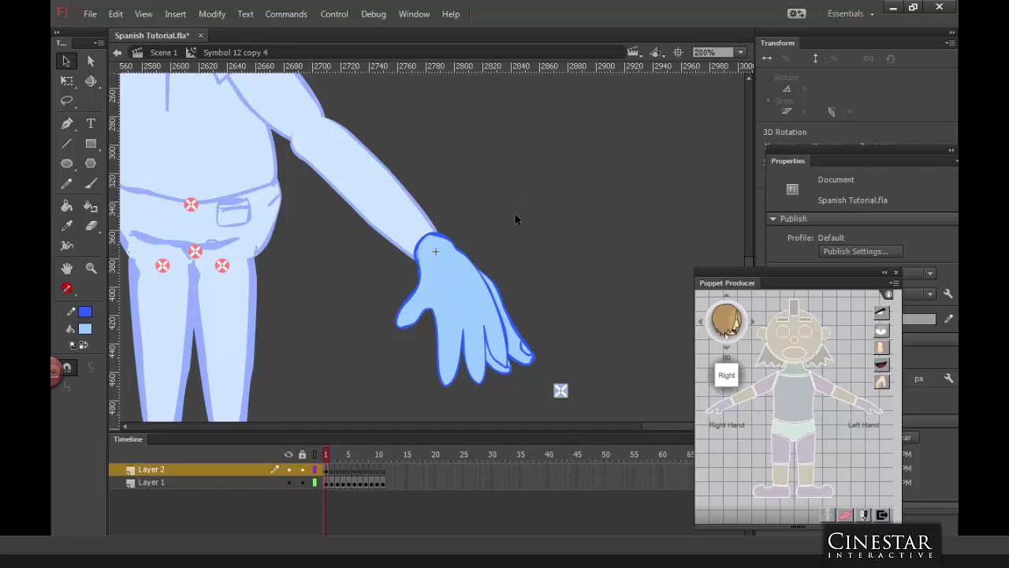
drag(332, 481, 361, 470)
click(263, 483)
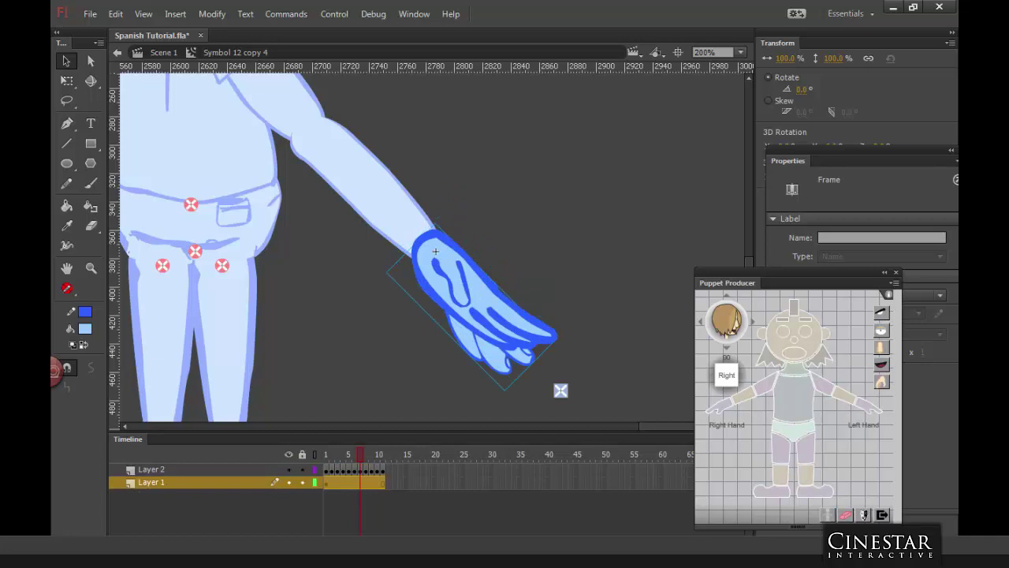
key(Delete)
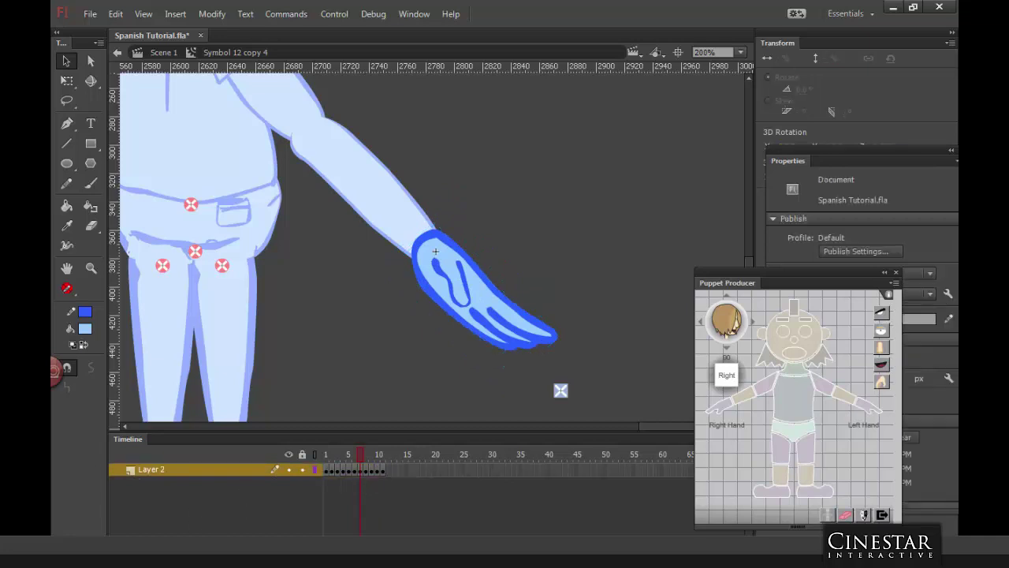
Step: Return to frame 1 of the redrawn hand and show the Hands pose list
click(326, 470)
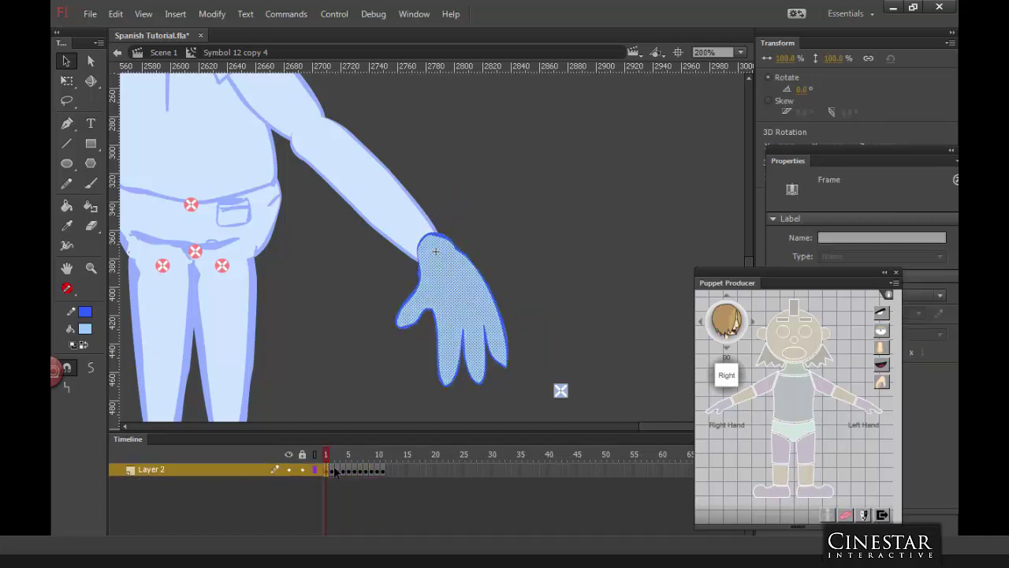
click(882, 383)
click(617, 306)
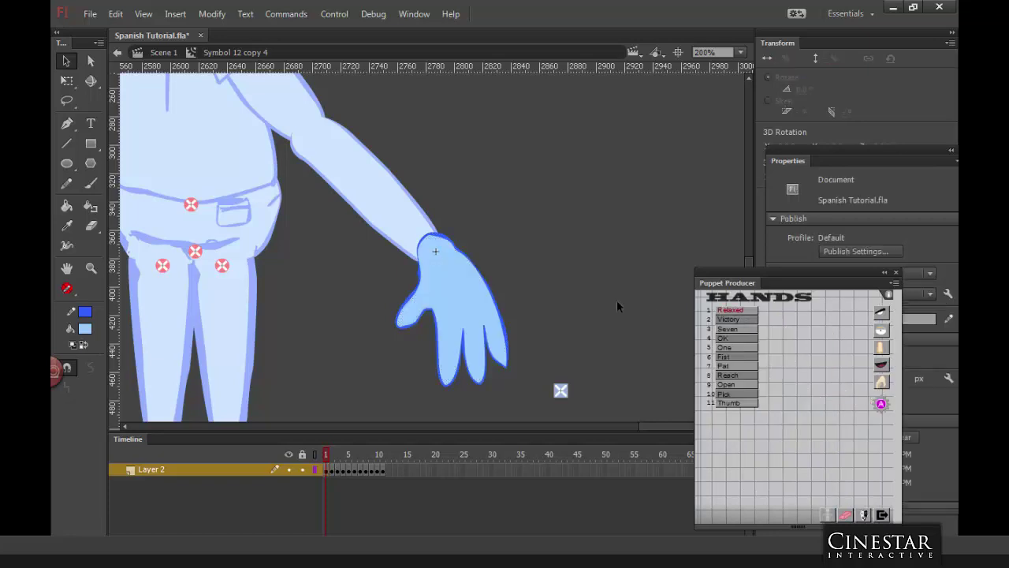
double_click(559, 281)
key(ctrl+minus)
key(ctrl+minus)
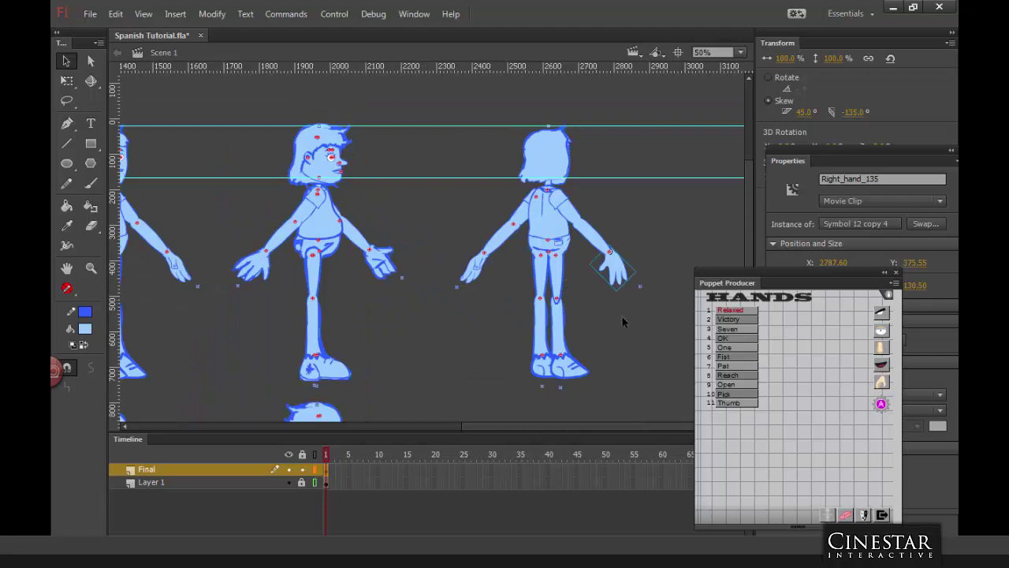
double_click(627, 271)
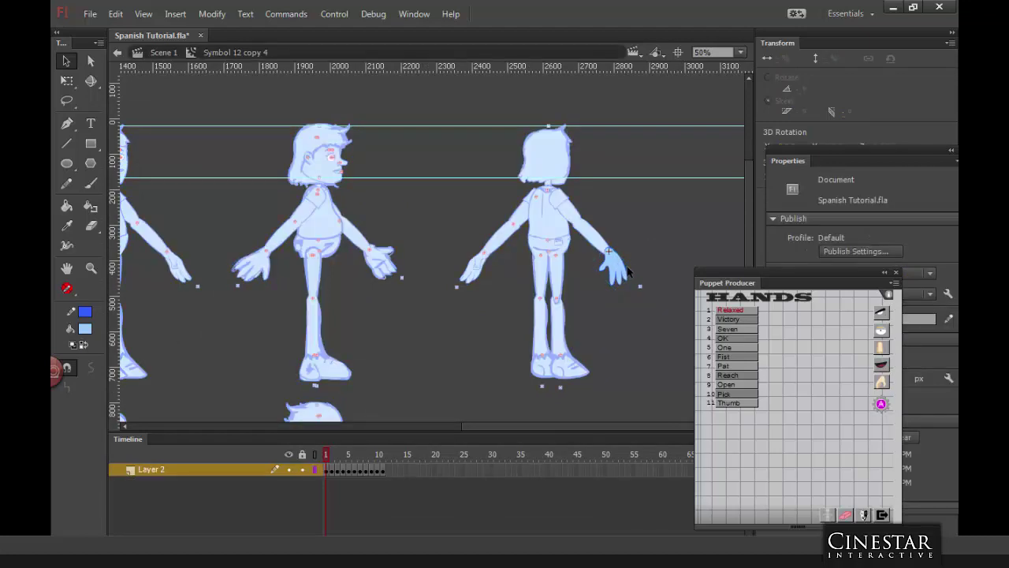
click(327, 471)
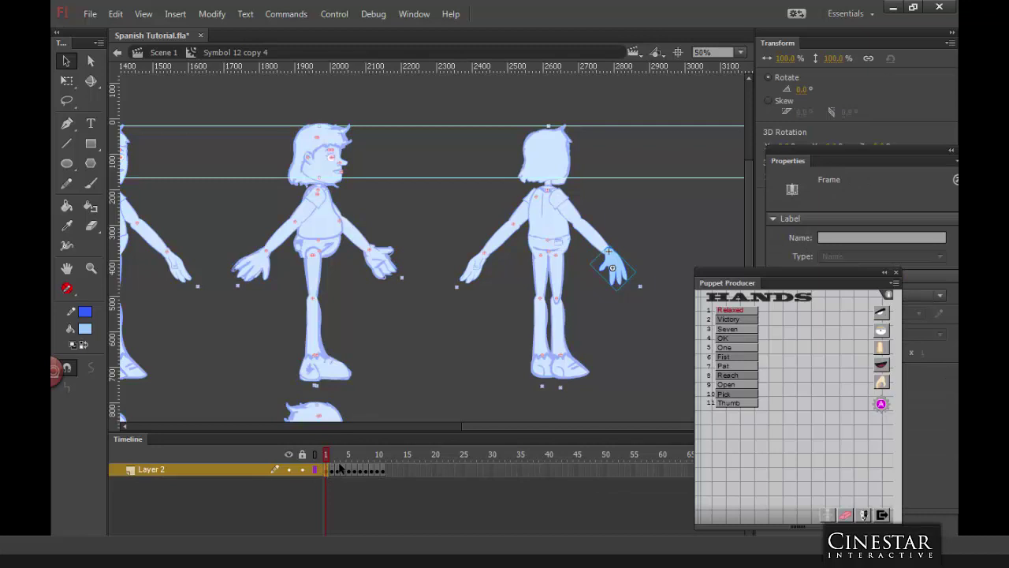
key(Delete)
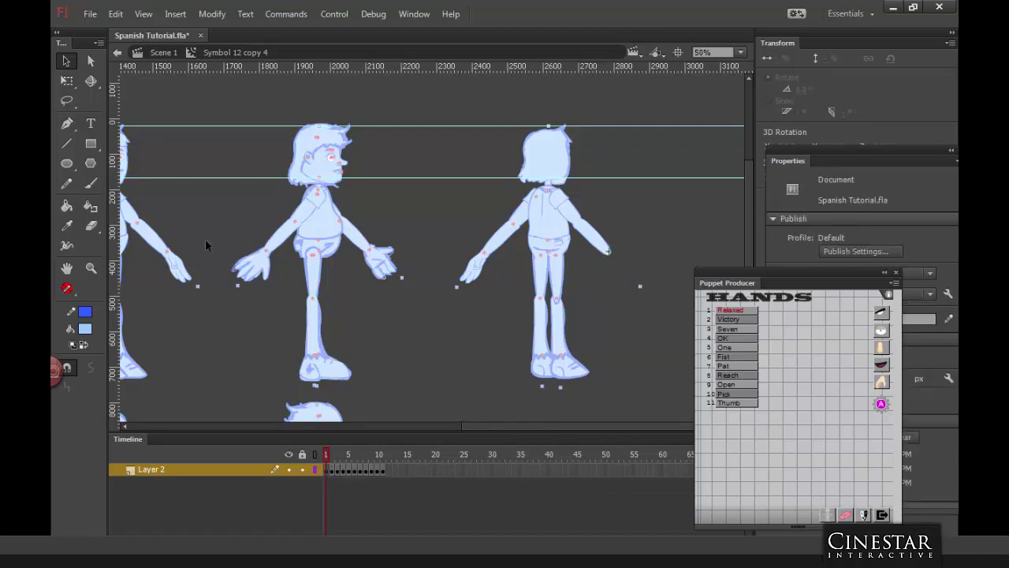
Step: Add a layer above the right hand's pose drawings and brush a spread-fingered hand outline on frame 1
key(b)
key(ctrl+1)
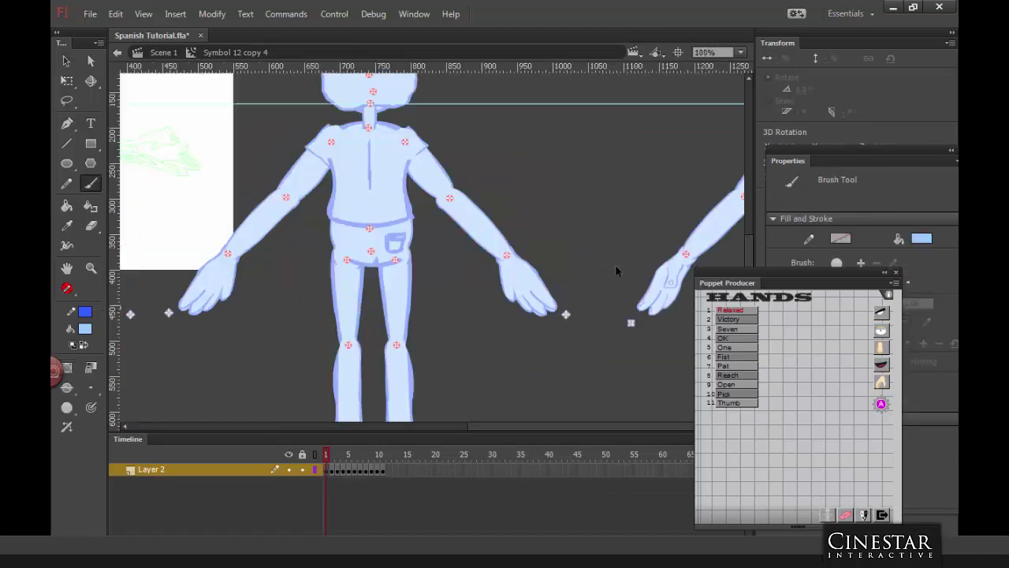
scroll(418, 278, up, 1)
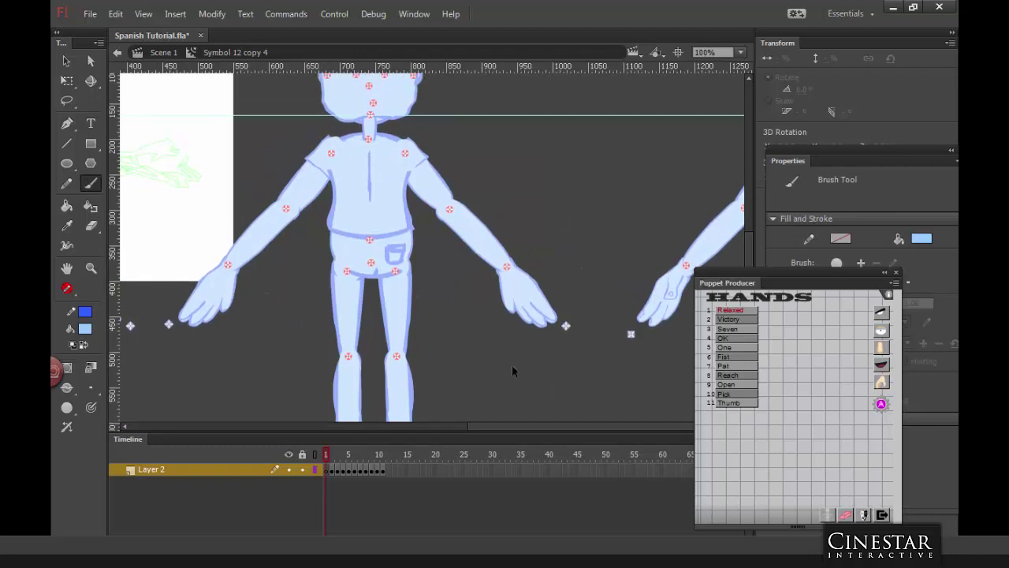
key(ctrl+minus)
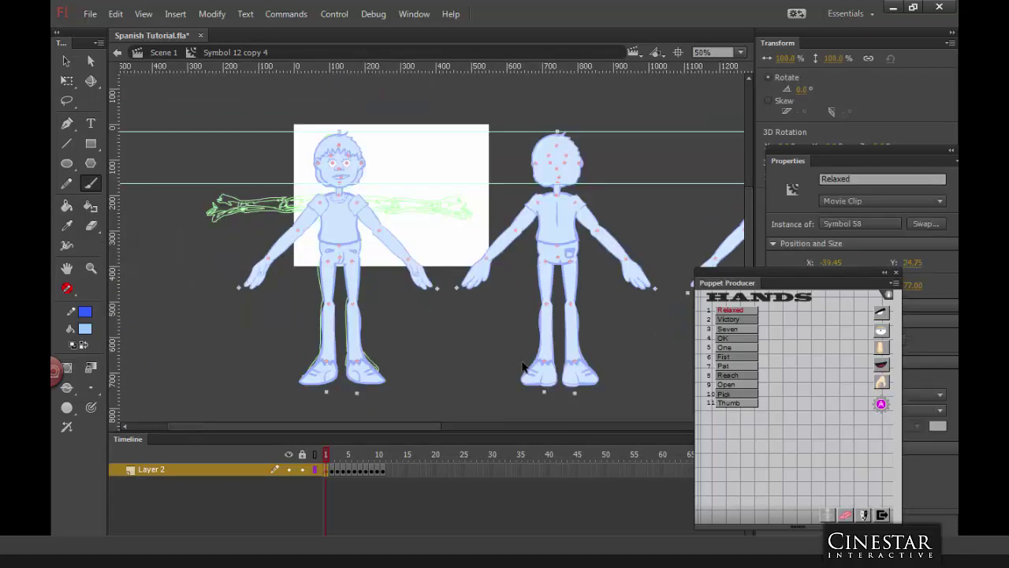
key(ctrl+1)
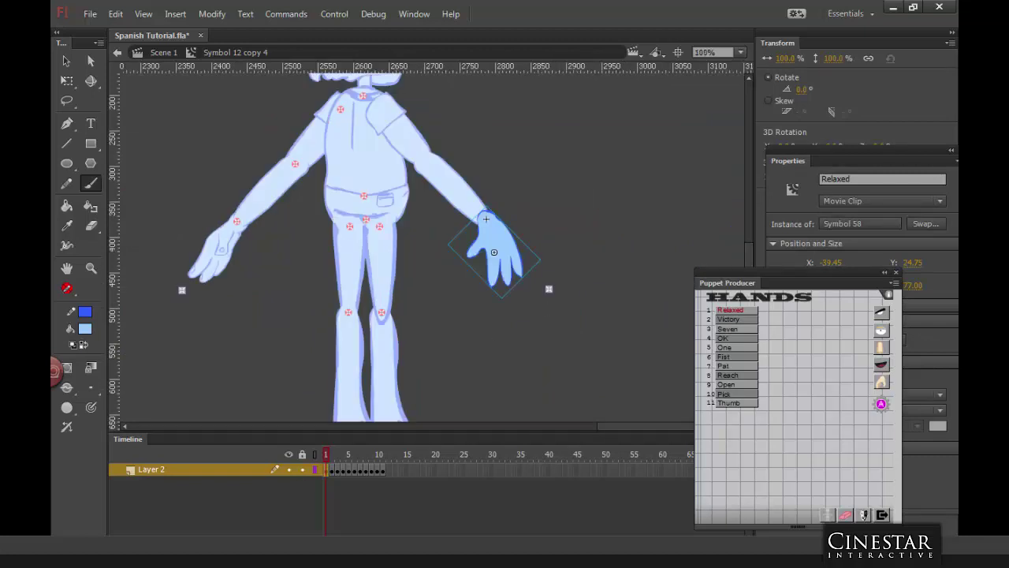
click(119, 526)
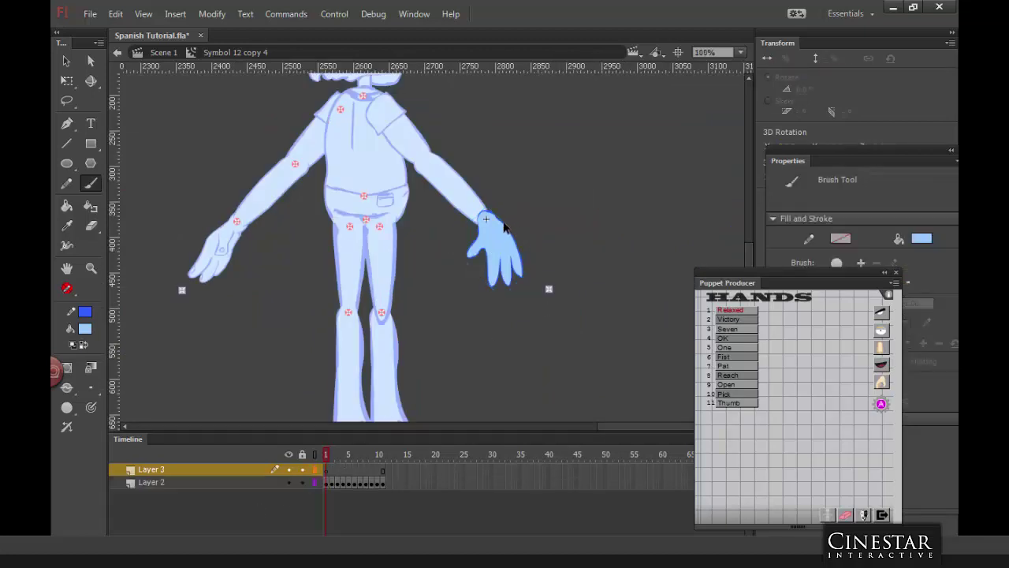
mouse_move(497, 221)
mouse_down()
mouse_move(536, 232)
mouse_move(518, 240)
mouse_move(547, 265)
mouse_move(518, 255)
mouse_move(533, 280)
mouse_move(525, 281)
mouse_move(500, 261)
mouse_move(509, 284)
mouse_move(494, 292)
mouse_move(475, 238)
mouse_move(501, 221)
mouse_up()
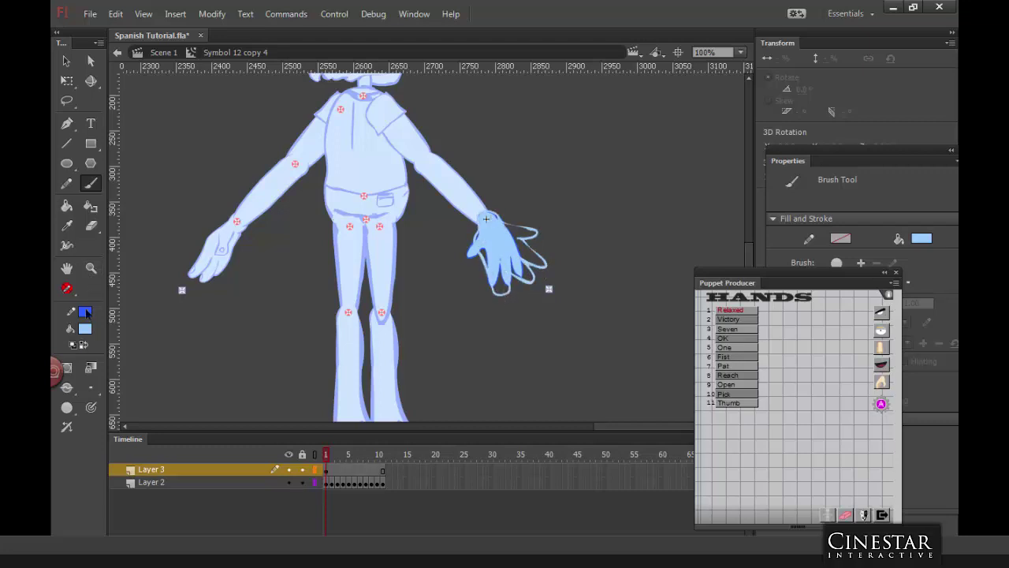
Step: Recolour the new hand outline dark blue with the Paint Bucket set to Close Large Gaps, and fill its inside light blue
click(82, 345)
click(66, 205)
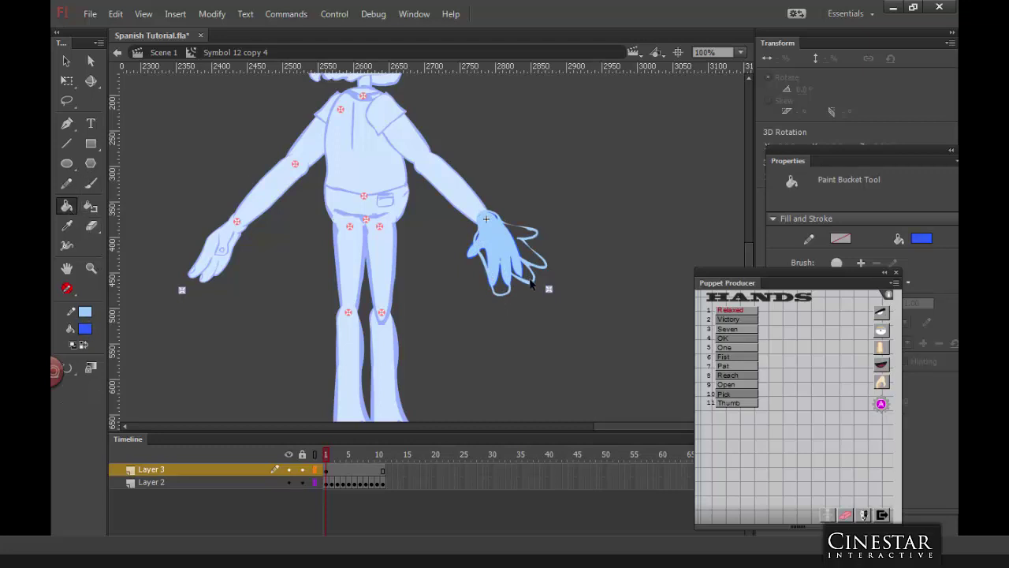
click(531, 280)
click(67, 367)
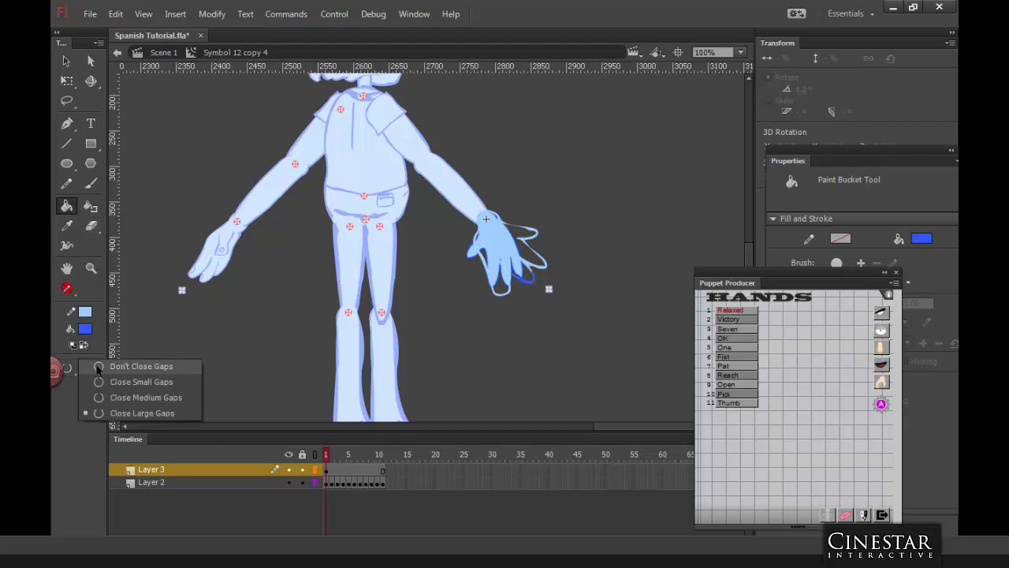
click(154, 414)
click(542, 256)
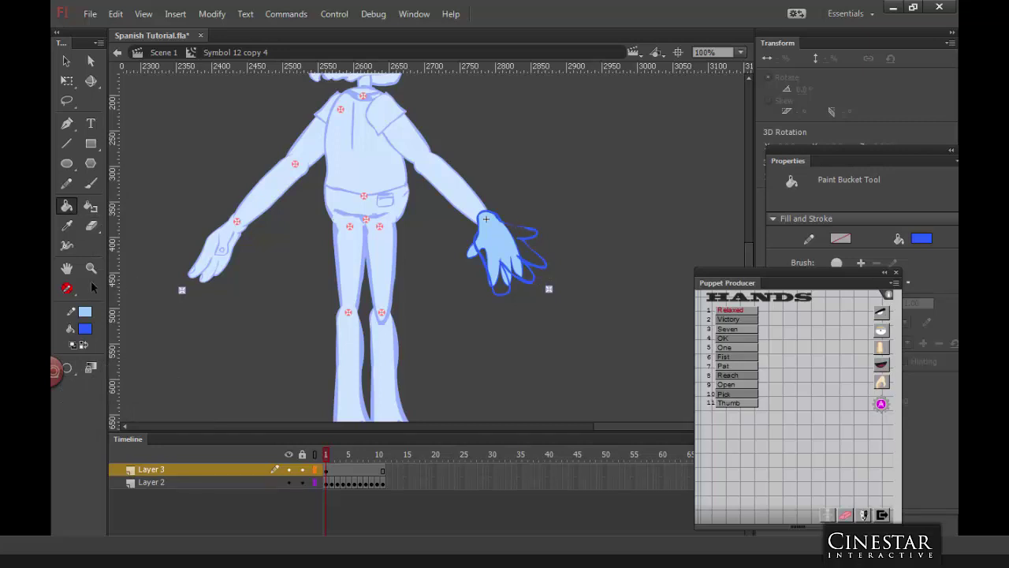
click(83, 344)
click(505, 250)
click(69, 62)
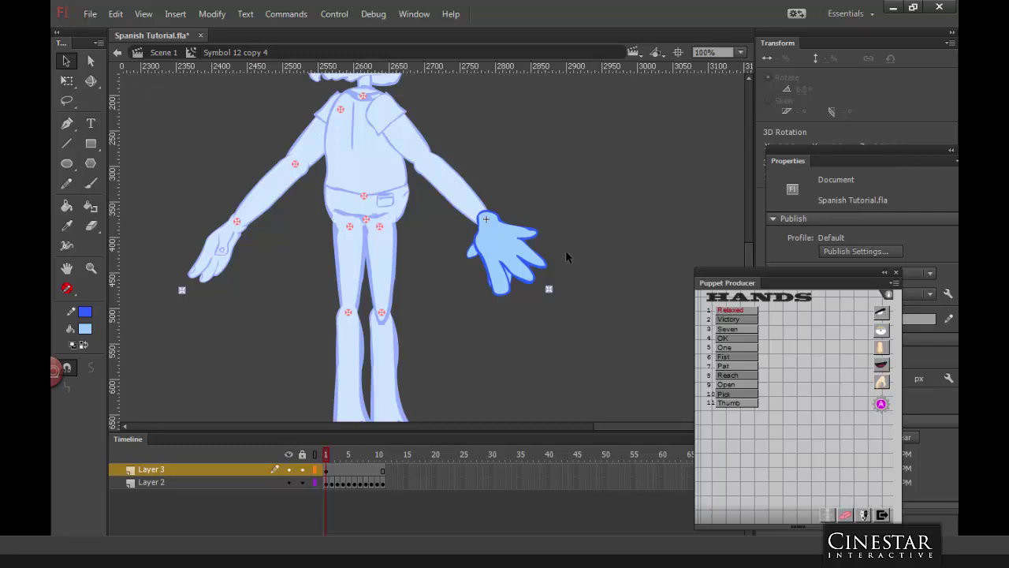
Step: Move the right hand's drawings on frames 2 to 11 from Layer 2 to Layer 3 and delete Layer 2
click(249, 483)
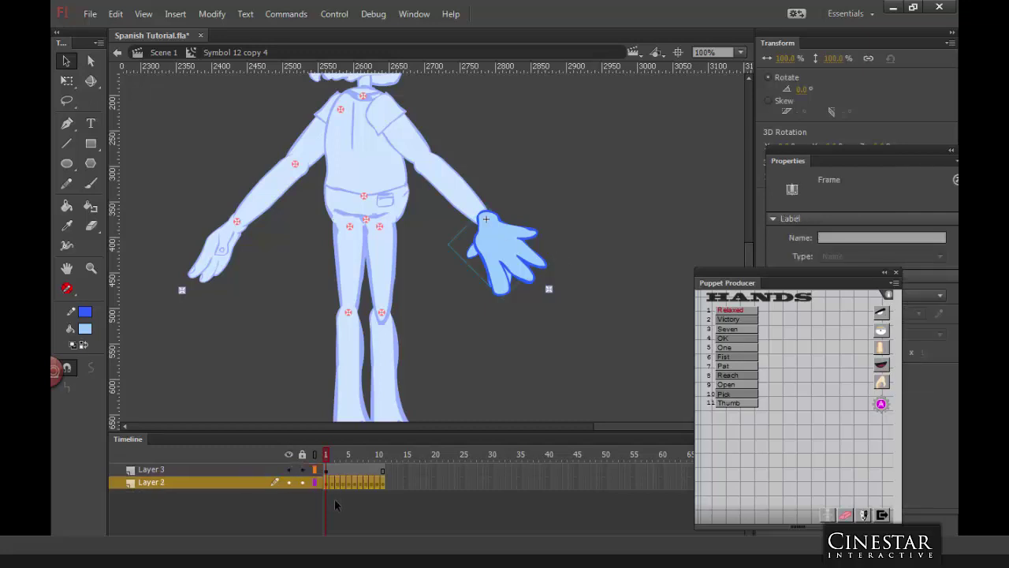
click(335, 505)
drag(382, 482, 329, 470)
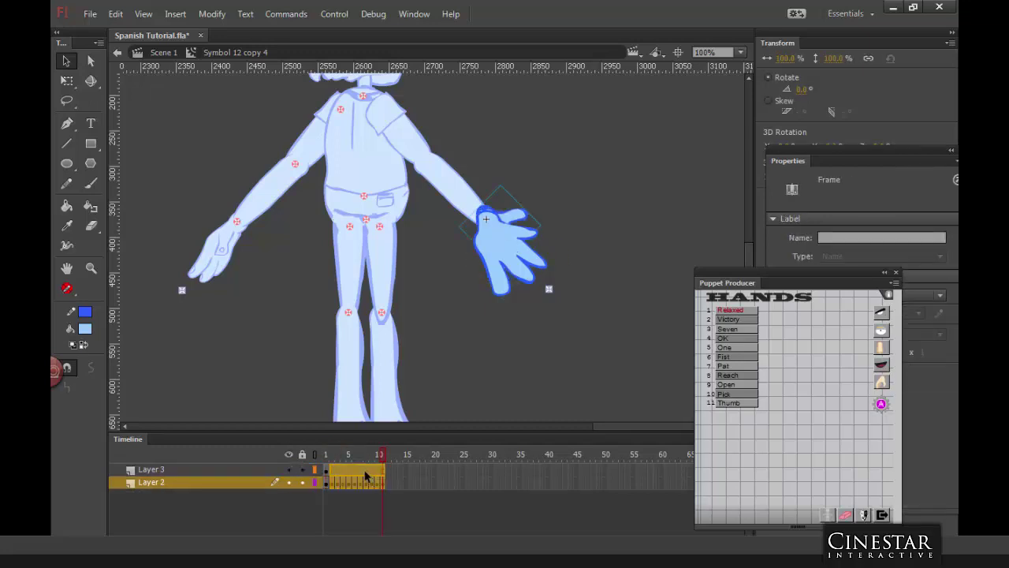
click(326, 470)
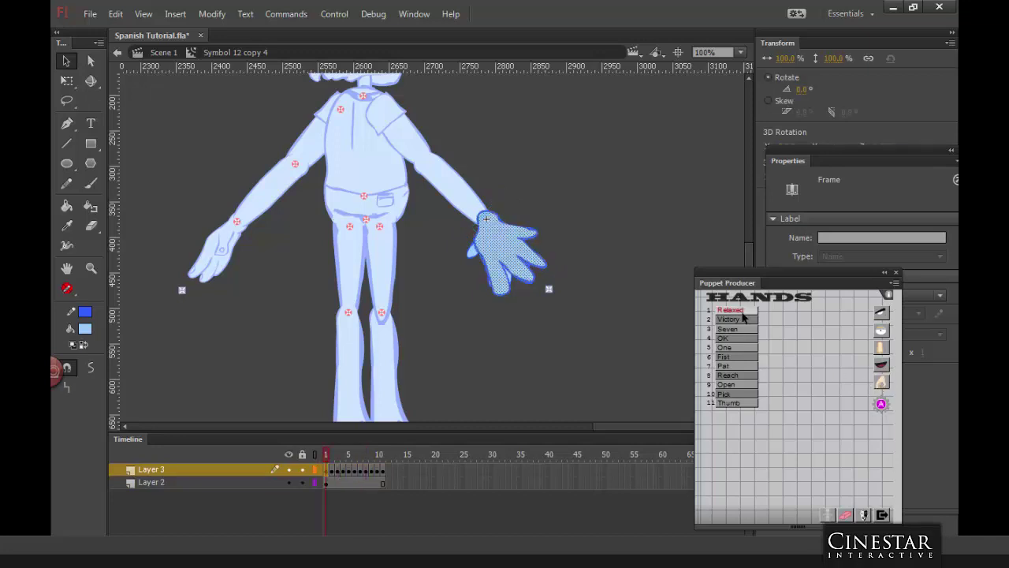
click(743, 318)
click(214, 483)
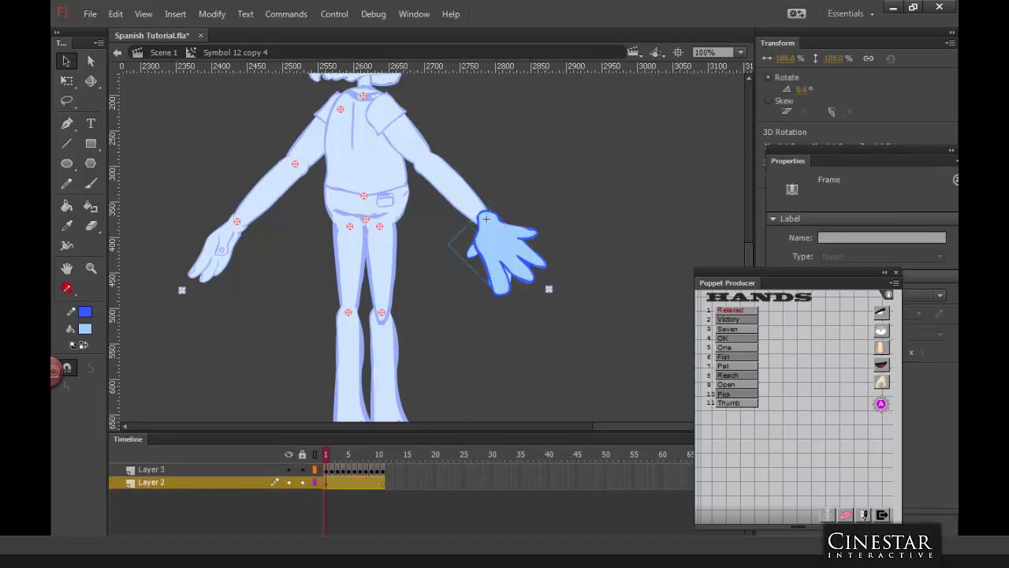
click(211, 526)
double_click(529, 338)
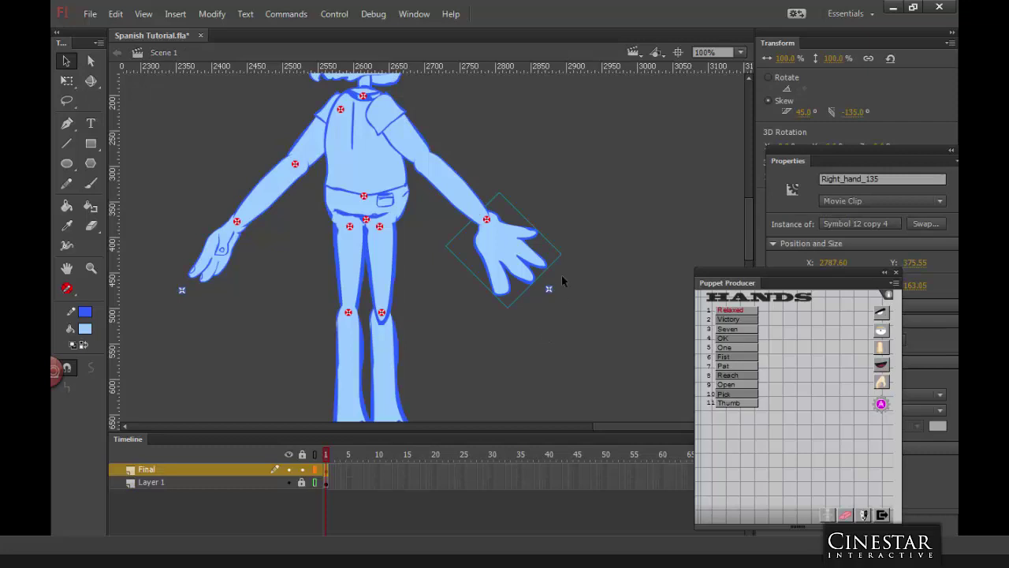
Step: Open the right hand's frame 1 drawing in place and smooth the bulging palm outline on the side nearest the body
double_click(497, 249)
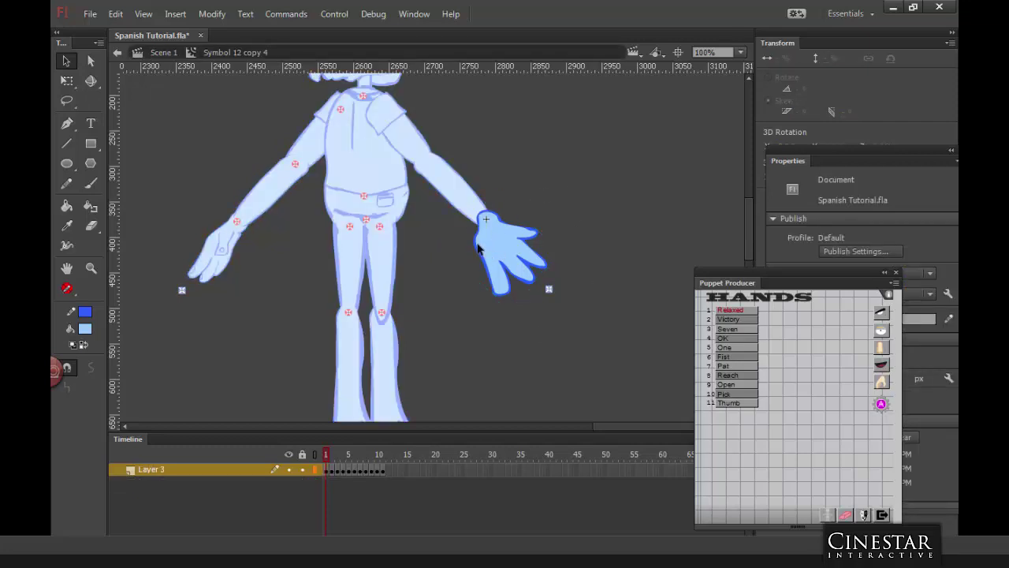
double_click(480, 249)
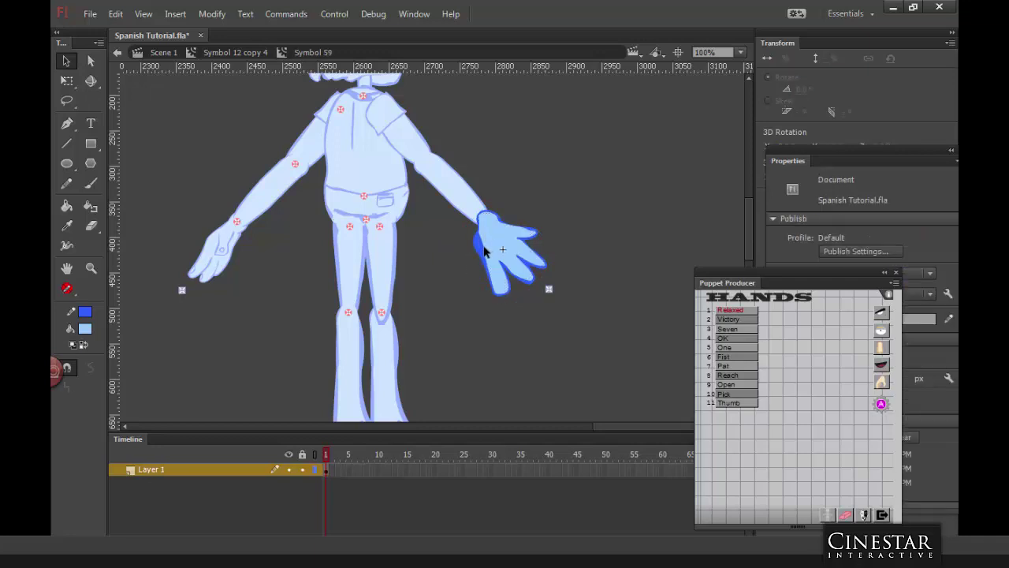
double_click(555, 188)
double_click(571, 188)
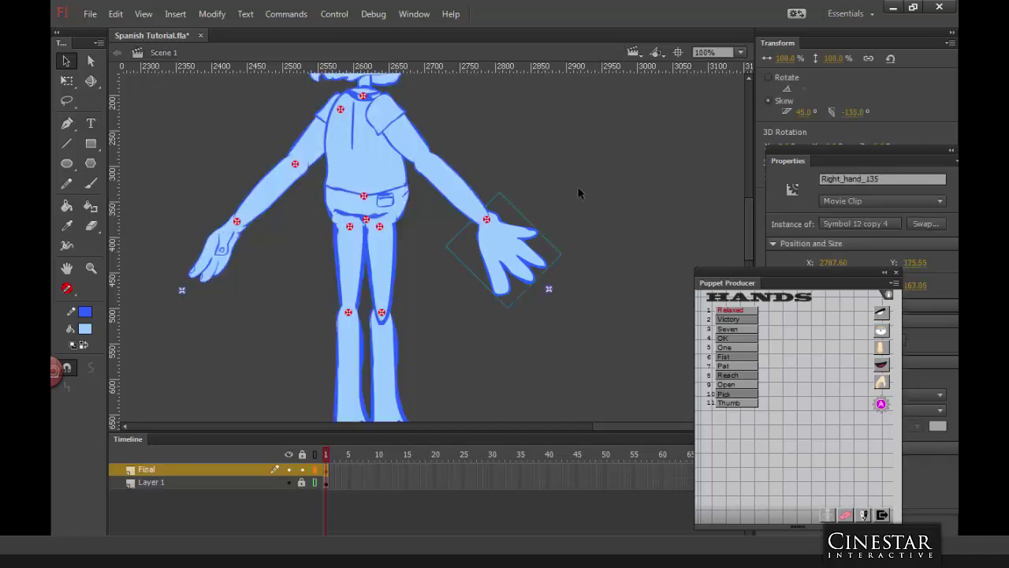
Step: Open the left hand in place and add a layer with blank keyframes on frames 1 to 11 above its drawings
double_click(239, 248)
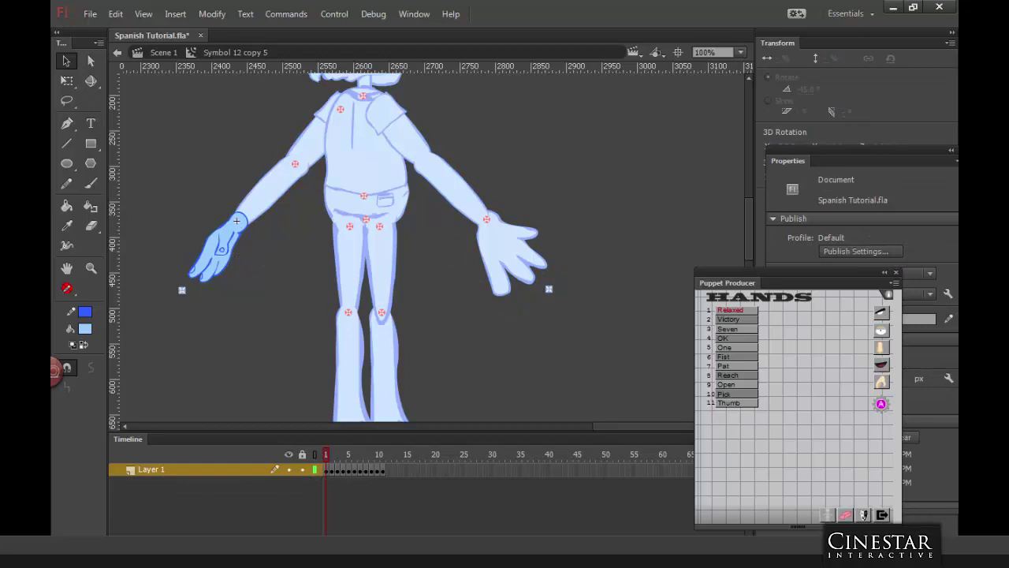
drag(331, 471, 384, 467)
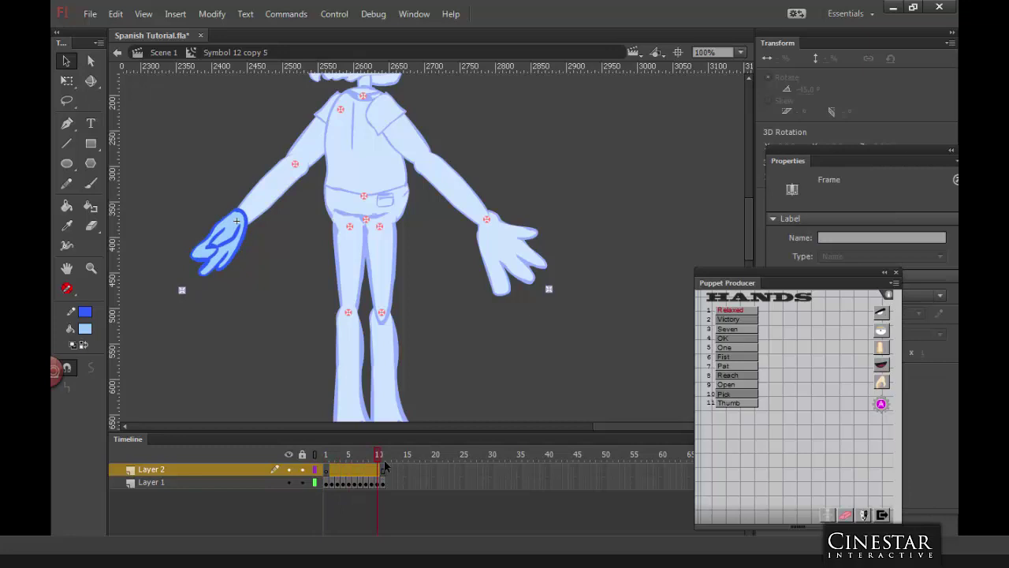
click(386, 472)
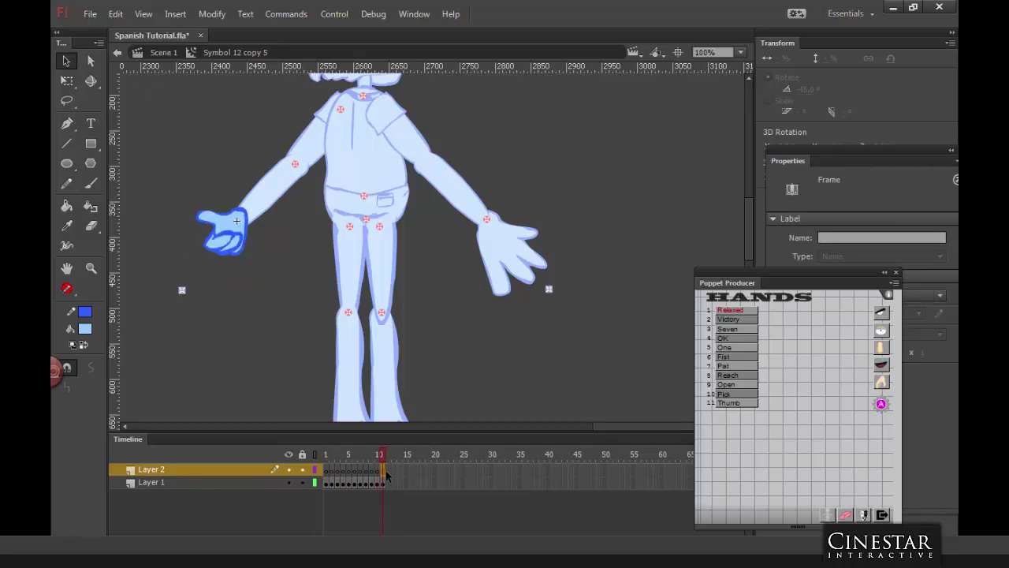
click(328, 472)
click(270, 241)
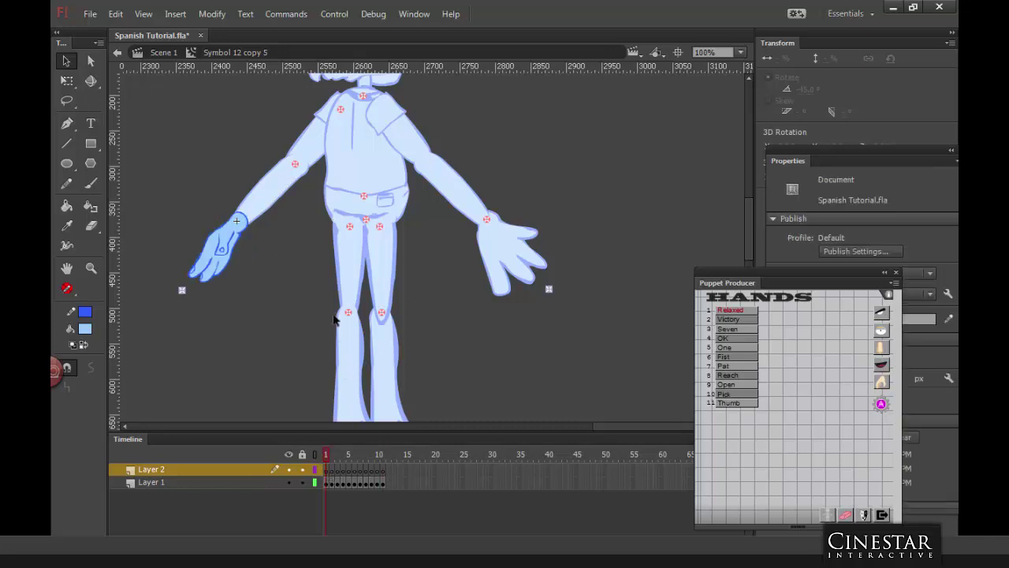
Step: Brush a dark blue back-of-hand outline with fingers and thumb over the left hand on Layer 2's first frame
click(325, 472)
click(90, 183)
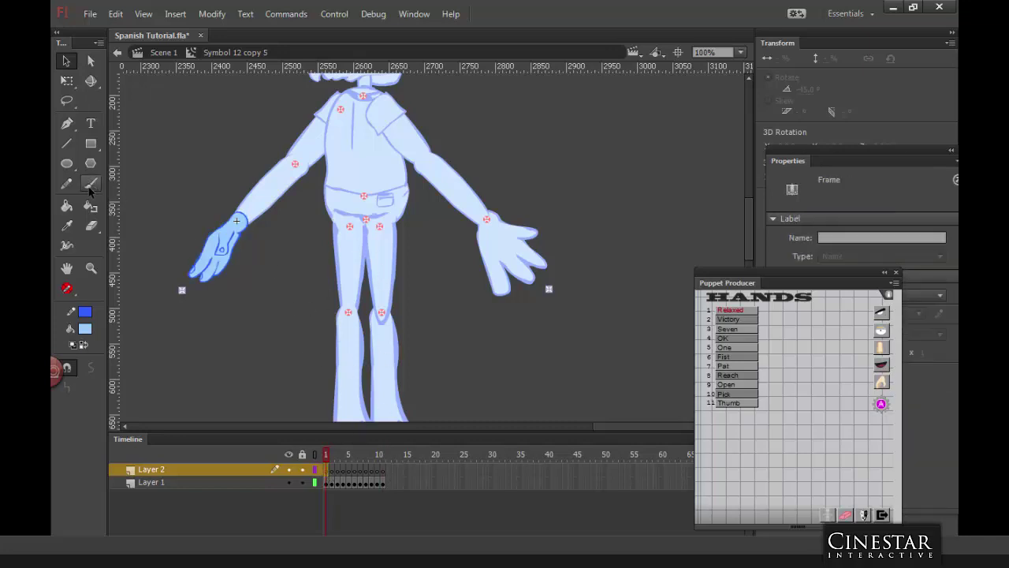
click(87, 345)
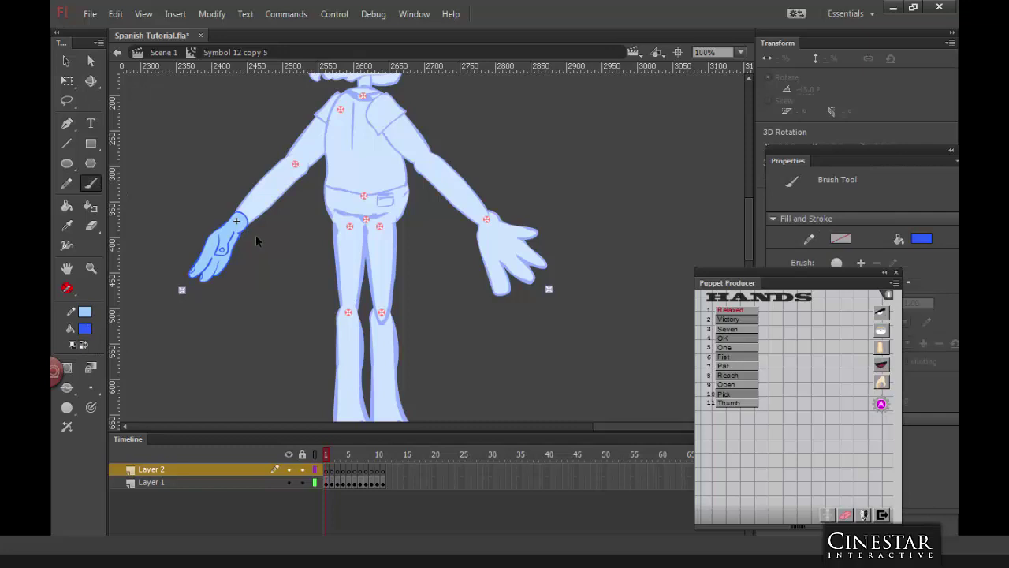
click(330, 473)
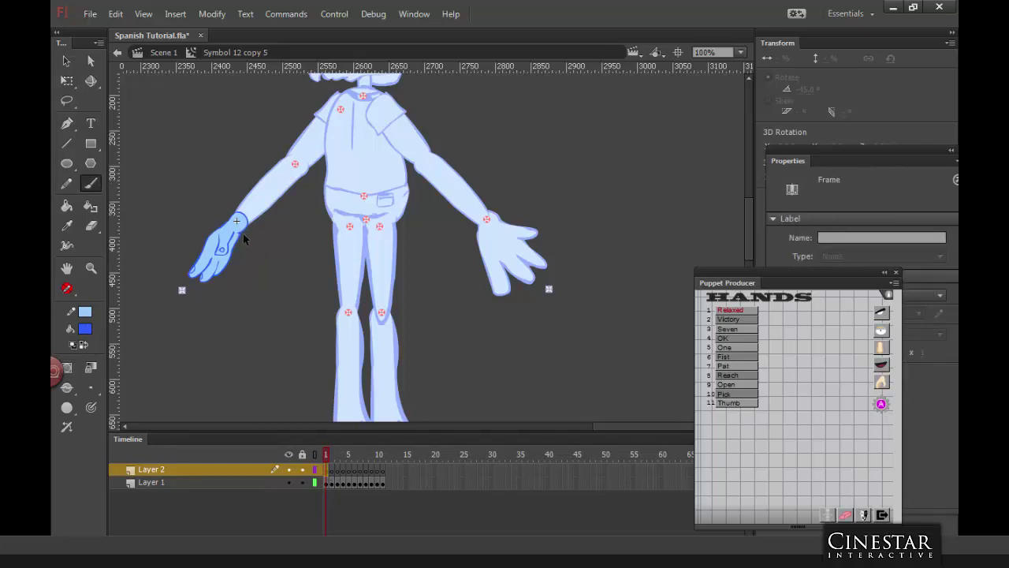
mouse_move(242, 240)
mouse_down()
mouse_move(240, 268)
mouse_move(238, 253)
mouse_move(226, 285)
mouse_up()
mouse_move(217, 295)
mouse_down()
mouse_move(222, 259)
mouse_move(214, 256)
mouse_move(213, 291)
mouse_up()
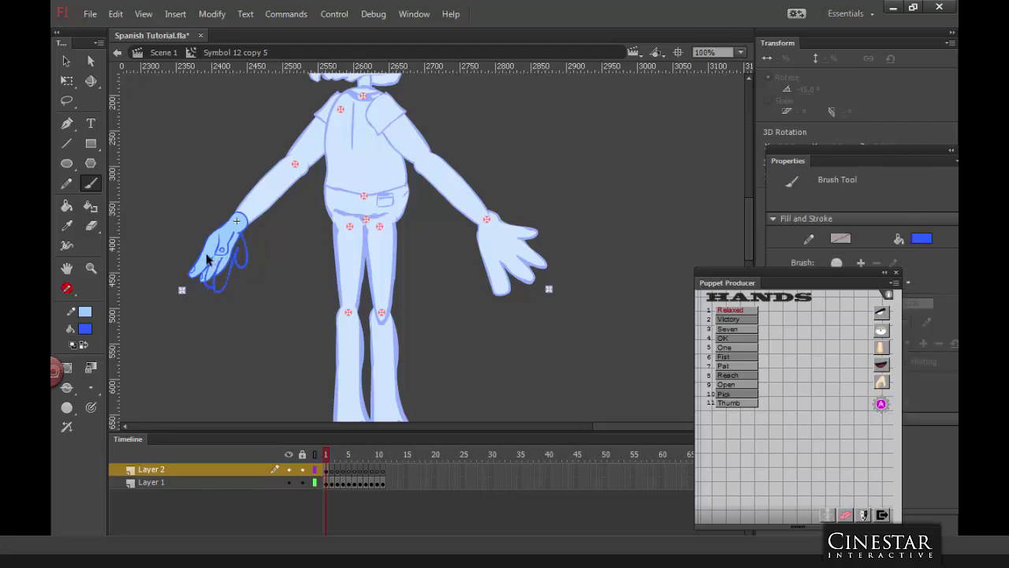
mouse_move(234, 218)
mouse_down()
mouse_move(200, 256)
mouse_move(198, 282)
mouse_move(216, 266)
mouse_up()
Step: Fill the redrawn left hand with light blue using the Paint Bucket
click(90, 344)
click(67, 205)
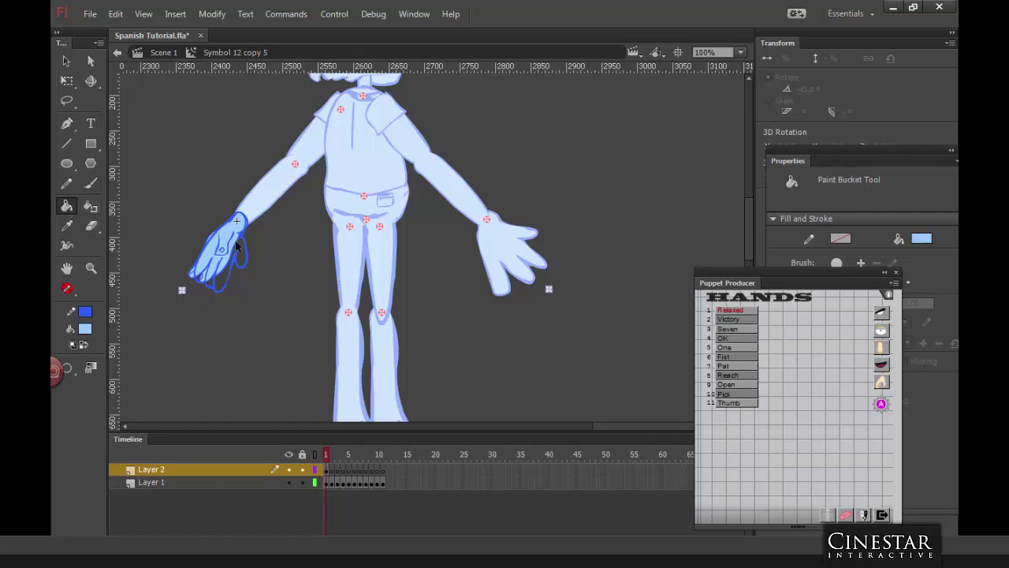
click(239, 248)
key(v)
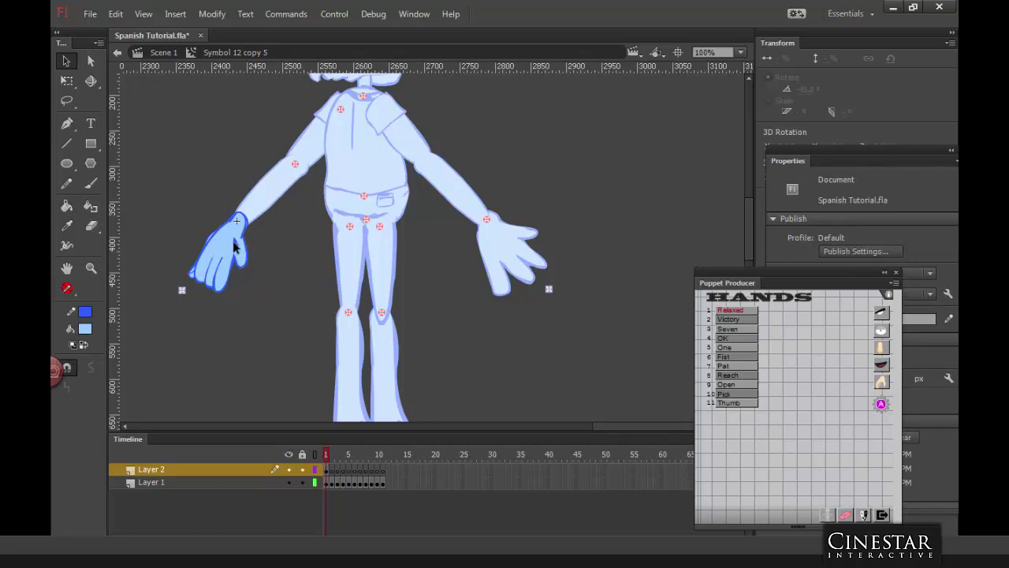
double_click(276, 257)
double_click(237, 260)
Step: Move the left hand's drawings on frames 2 to 11 to Layer 2 and delete Layer 1 with the old relaxed hand
mouse_move(328, 482)
mouse_down()
mouse_move(378, 484)
mouse_move(333, 484)
mouse_move(337, 470)
mouse_up()
click(377, 501)
click(267, 484)
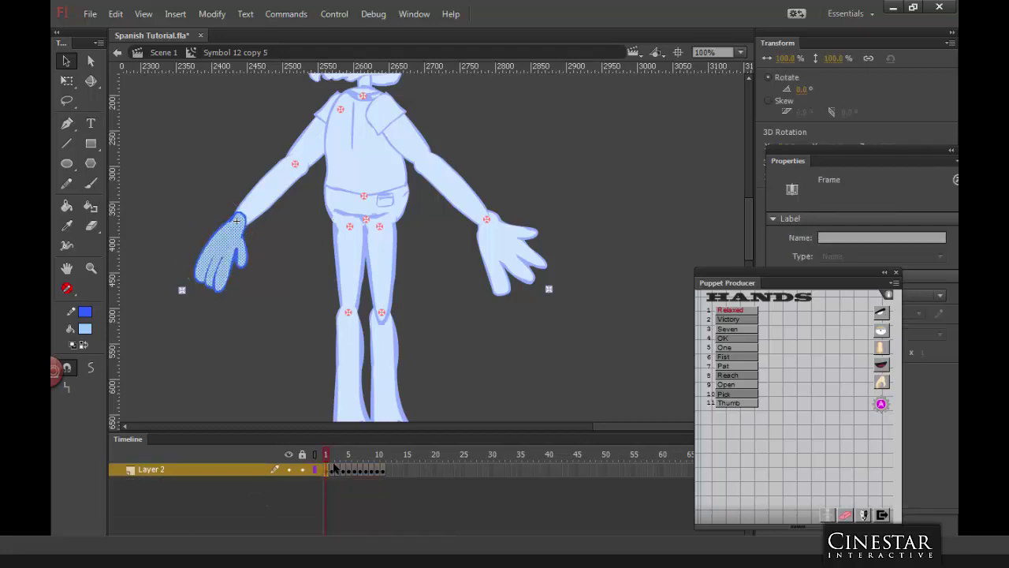
click(470, 334)
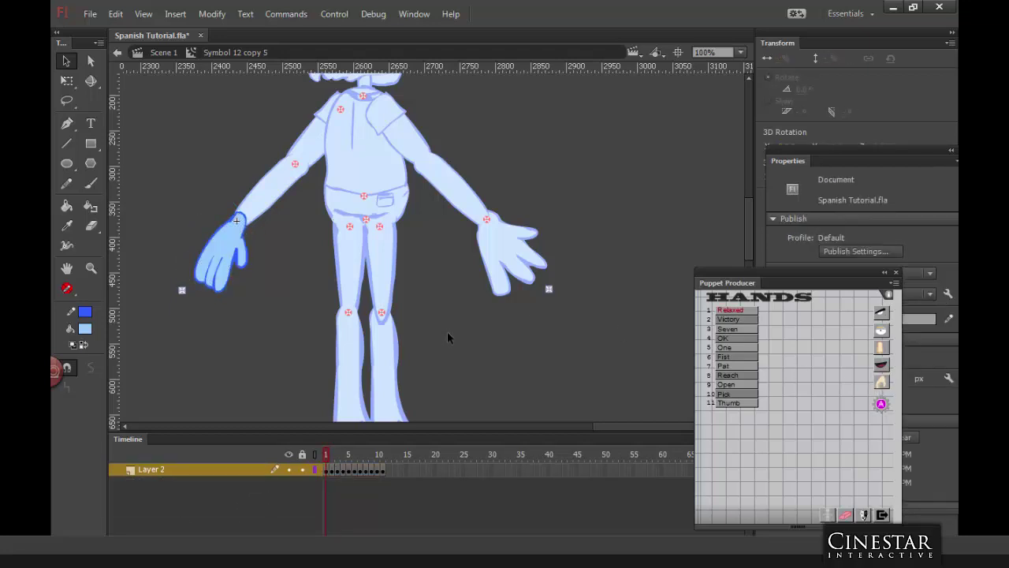
double_click(448, 334)
key(ctrl+minus)
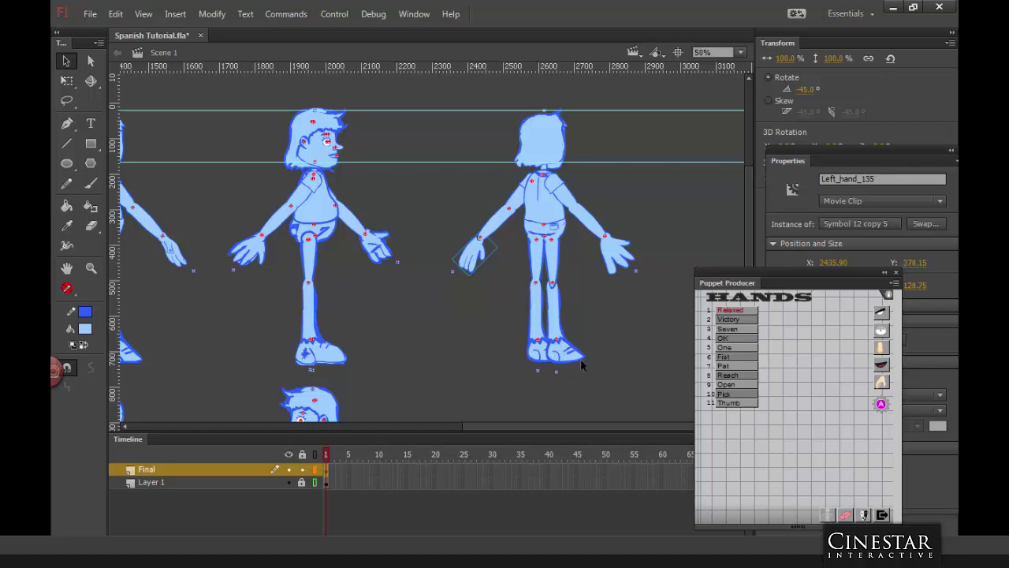
key(ctrl+minus)
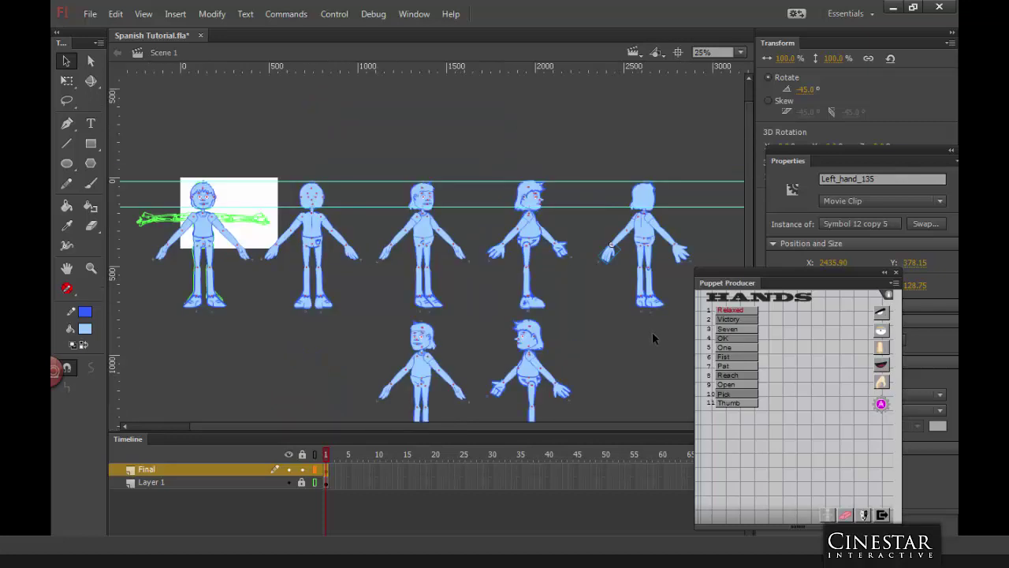
scroll(652, 338, down, 3)
drag(723, 97, 595, 249)
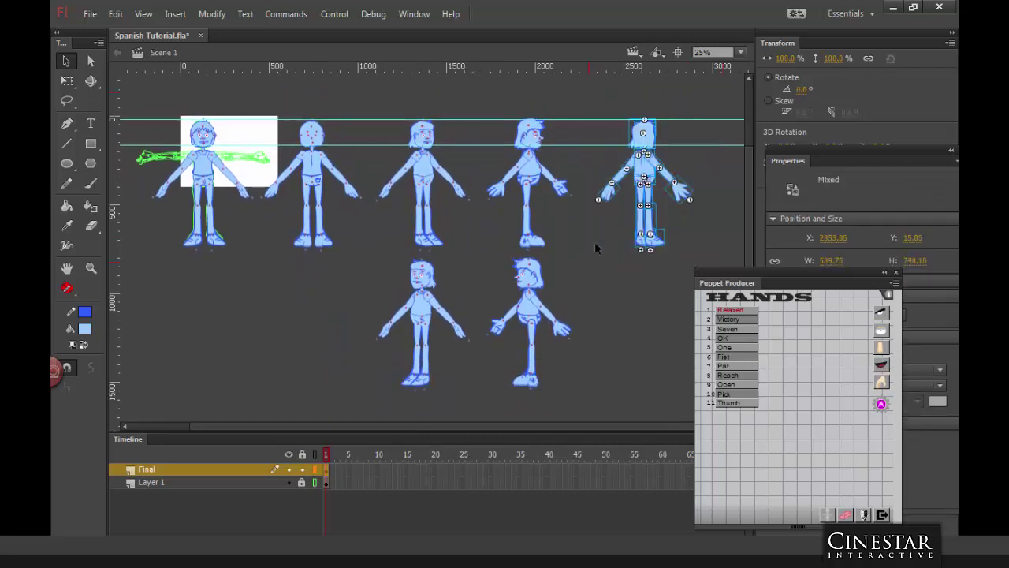
click(865, 515)
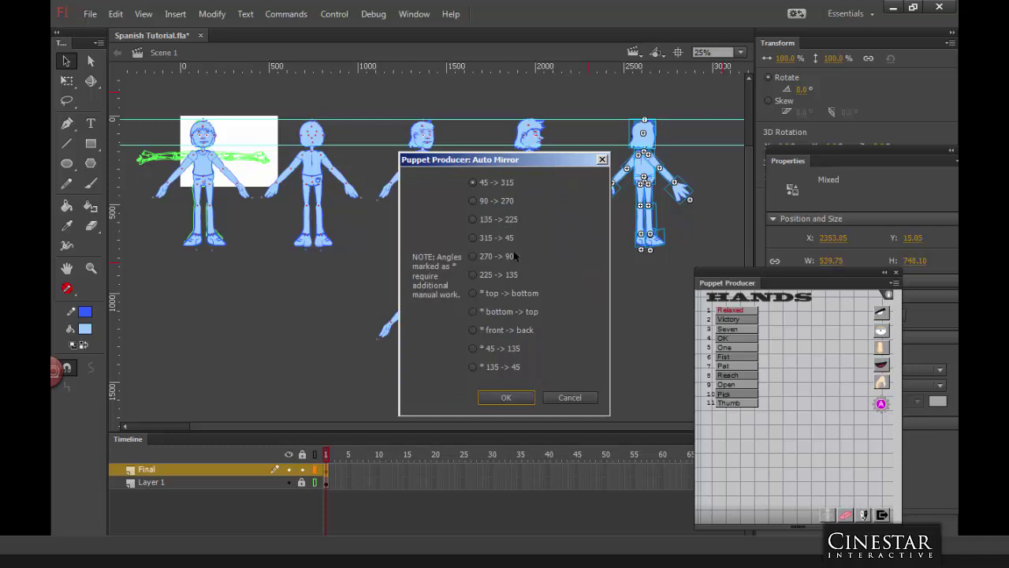
click(474, 237)
click(603, 160)
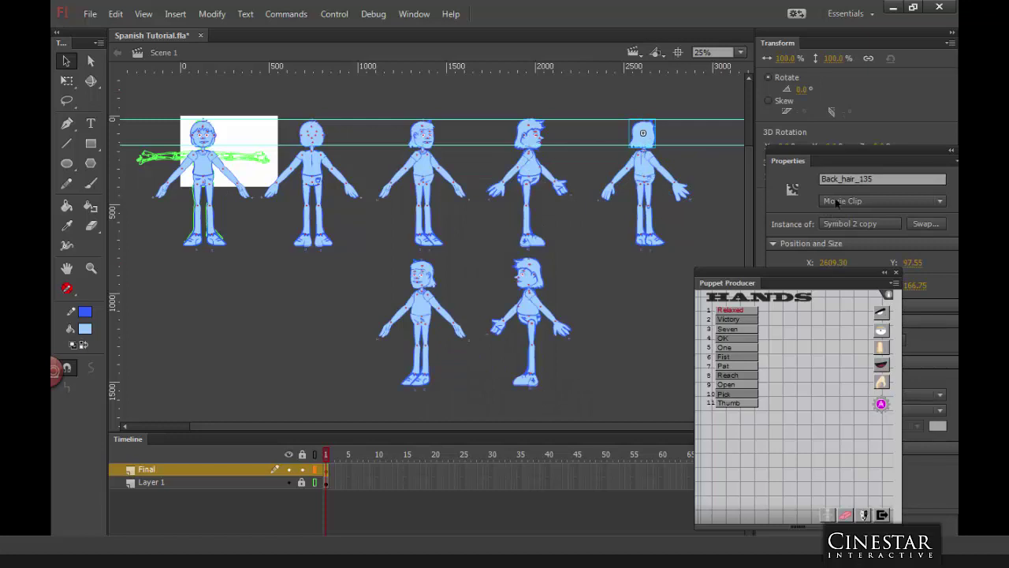
Step: Select the whole 135° puppet and auto-mirror it with the 135 -> 225 option
drag(712, 97, 592, 260)
click(865, 513)
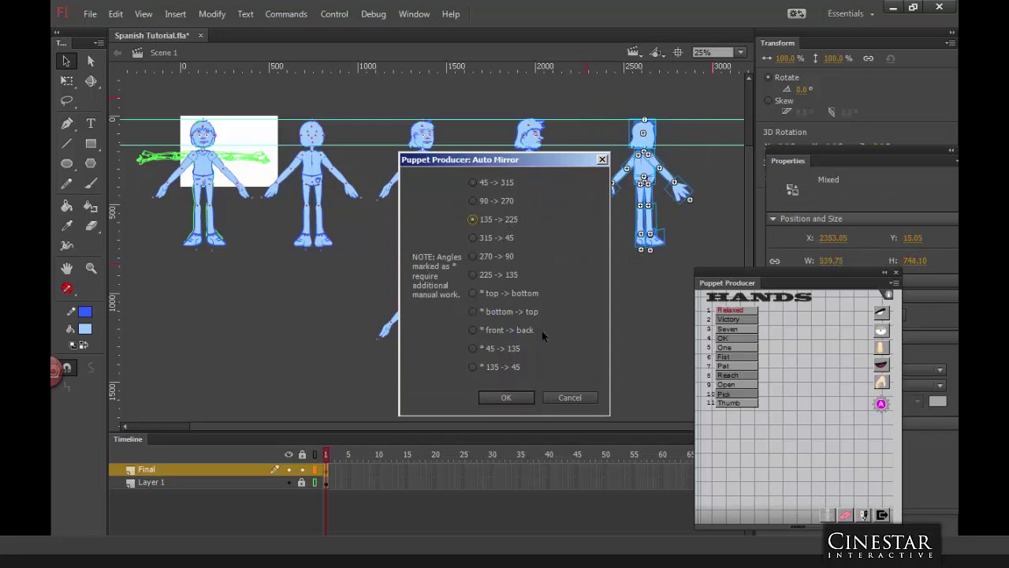
click(509, 222)
click(517, 398)
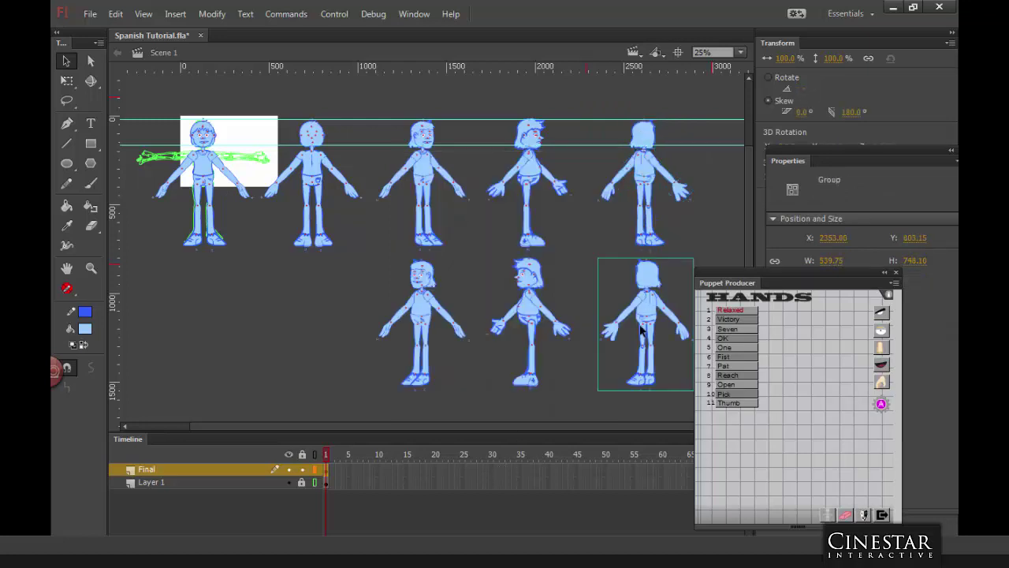
Step: Move the Puppet Producer panel aside, then lock the Final layer and add a new layer above it
drag(735, 288, 787, 298)
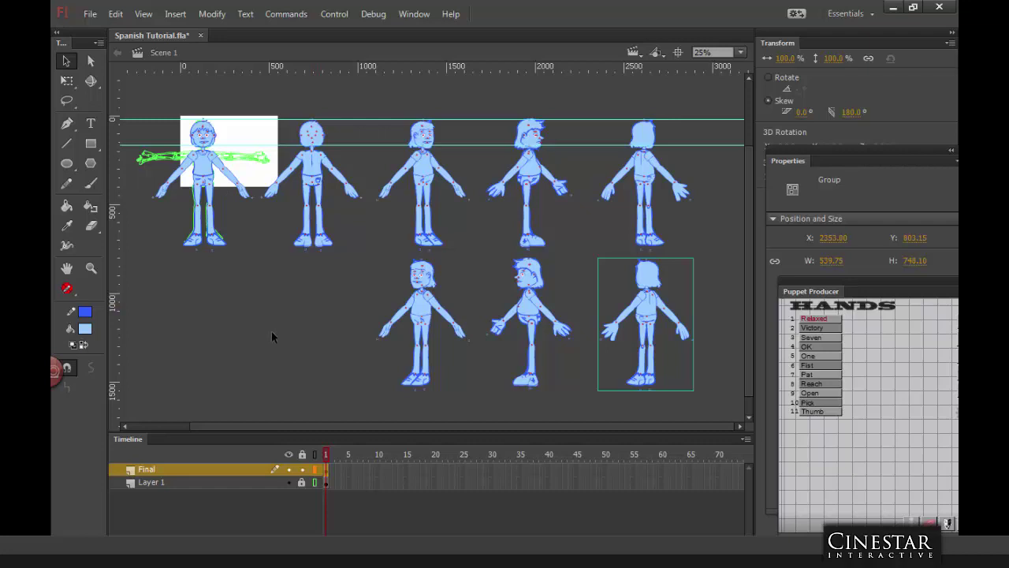
key(ctrl+equal)
scroll(489, 279, left, 5)
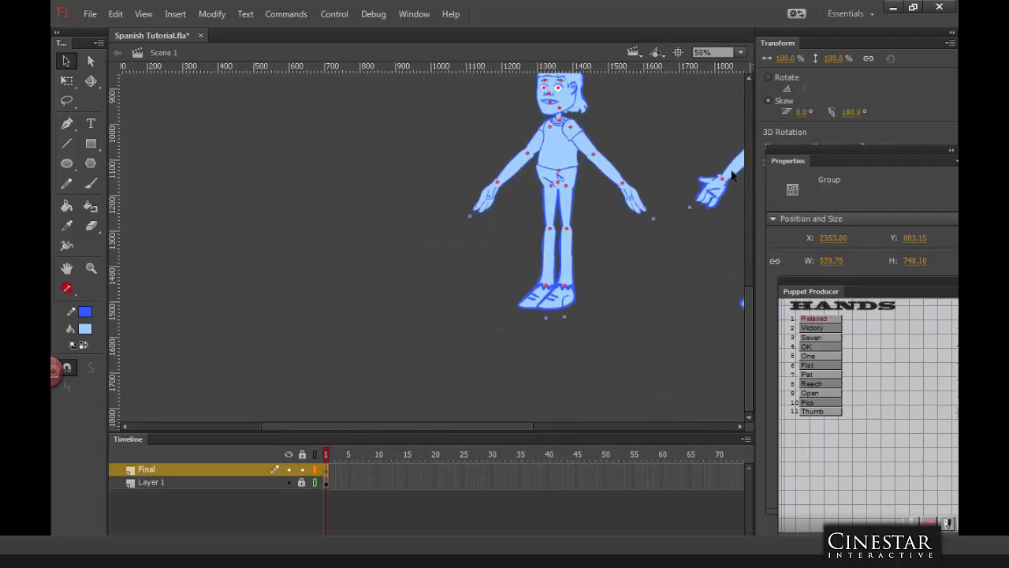
scroll(514, 260, up, 4)
scroll(519, 311, up, 3)
scroll(428, 264, left, 8)
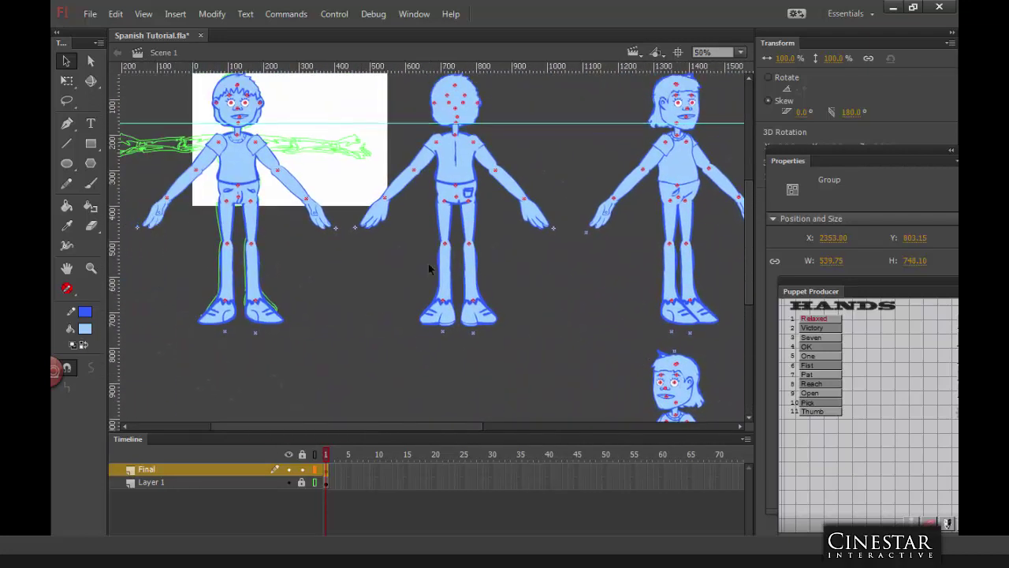
click(302, 470)
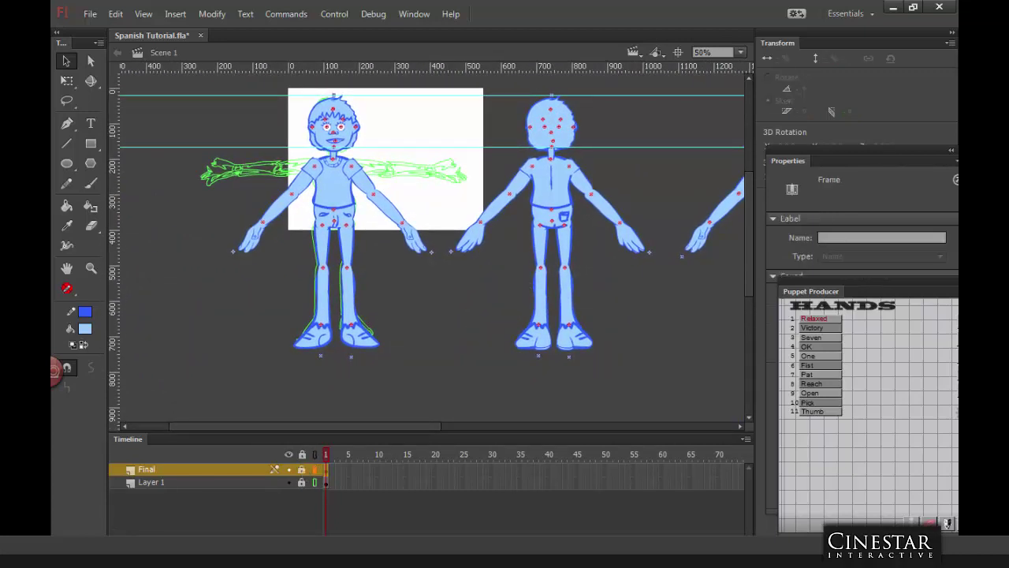
click(118, 527)
click(326, 471)
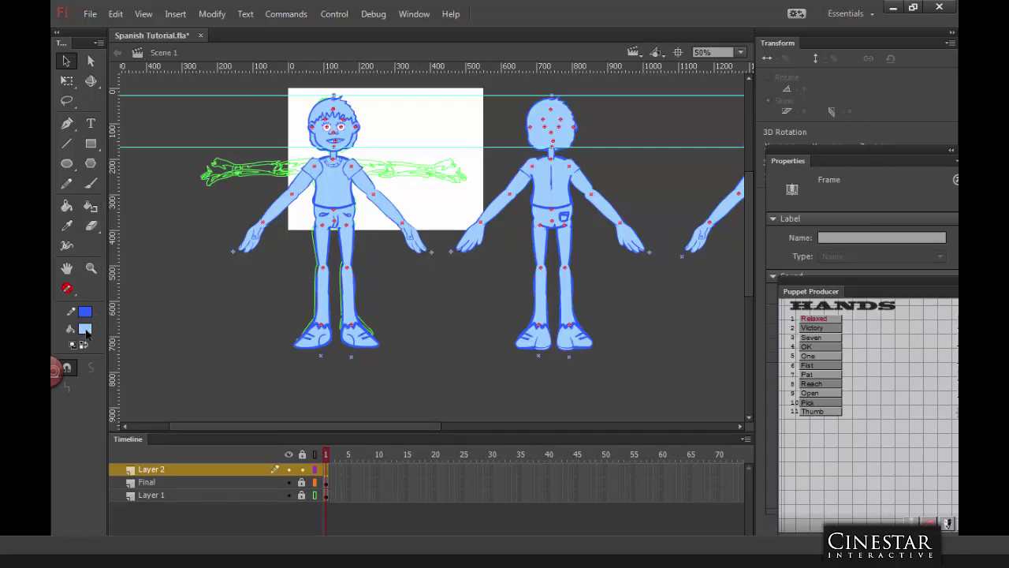
Step: Brush dark blue ovals over the front view's face, right upper arm and forearm, plus a fingered hand outline beside the right hand
click(82, 345)
click(90, 183)
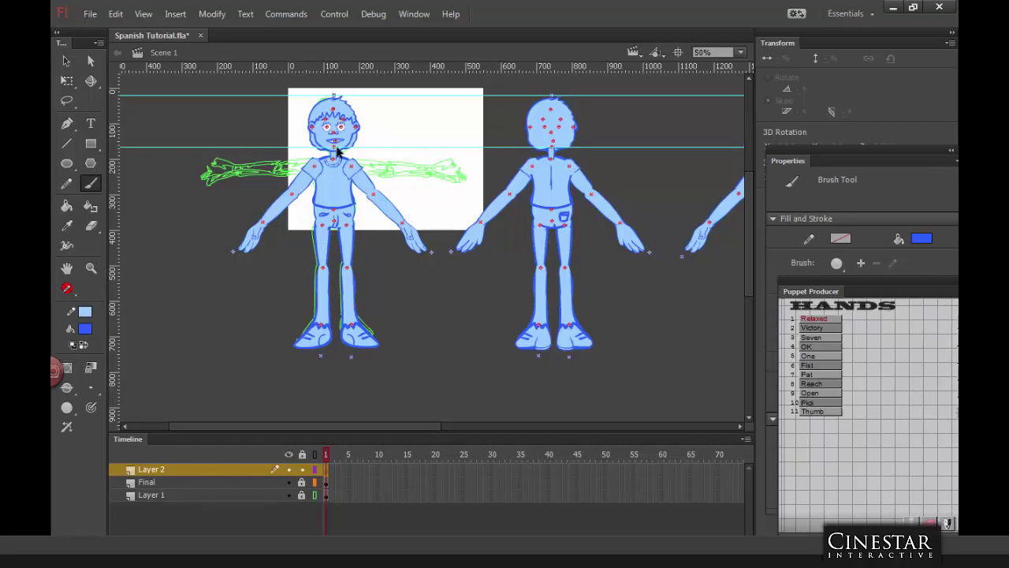
key(ctrl+=)
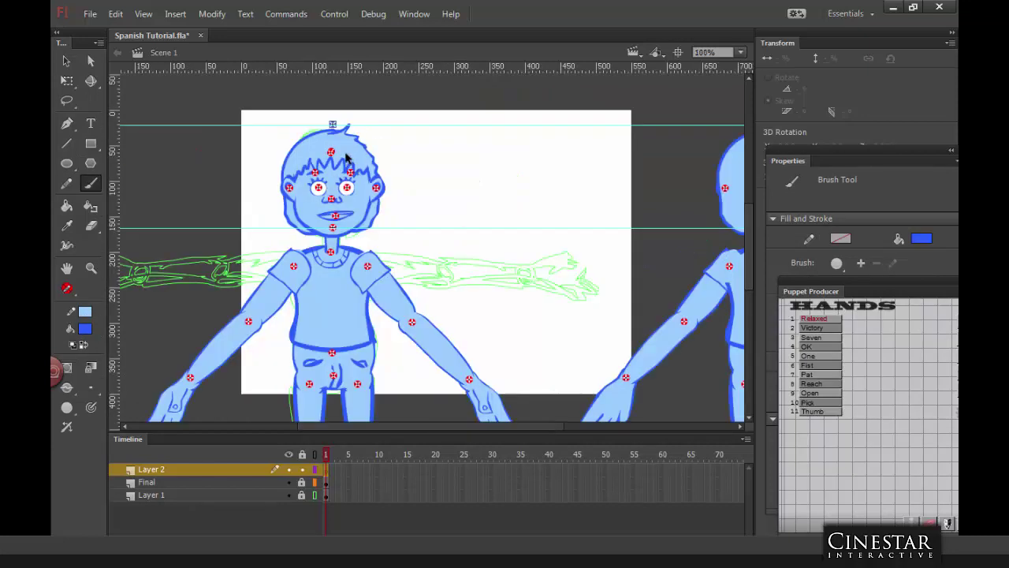
mouse_move(301, 175)
mouse_down()
mouse_move(316, 216)
mouse_move(357, 209)
mouse_move(370, 197)
mouse_move(371, 172)
mouse_move(343, 146)
mouse_up()
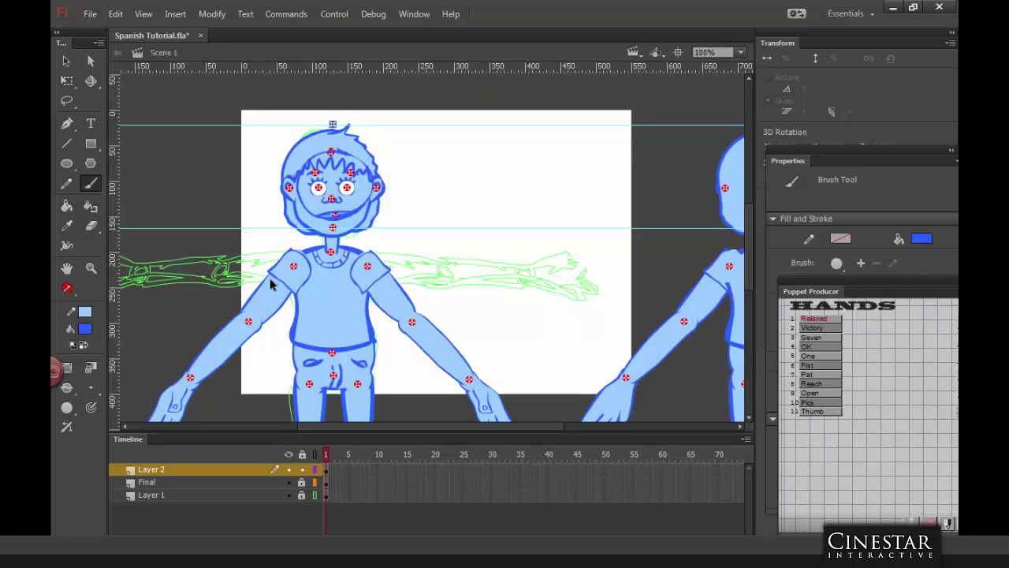
mouse_move(269, 285)
mouse_down()
mouse_move(266, 299)
mouse_move(295, 288)
mouse_move(272, 274)
mouse_move(266, 302)
mouse_up()
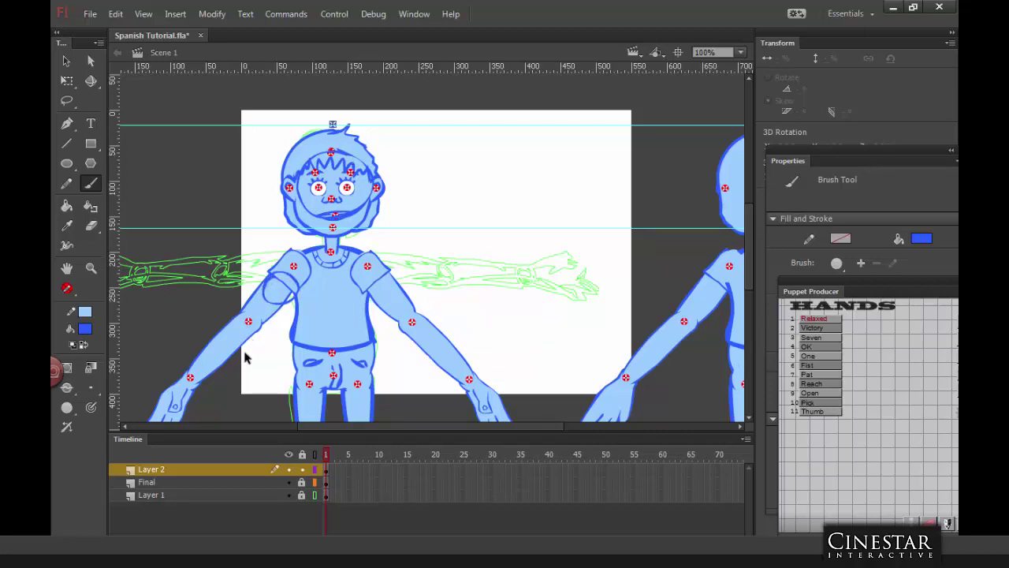
mouse_move(210, 348)
mouse_down()
mouse_move(214, 365)
mouse_move(237, 351)
mouse_move(213, 341)
mouse_up()
scroll(286, 347, down, 3)
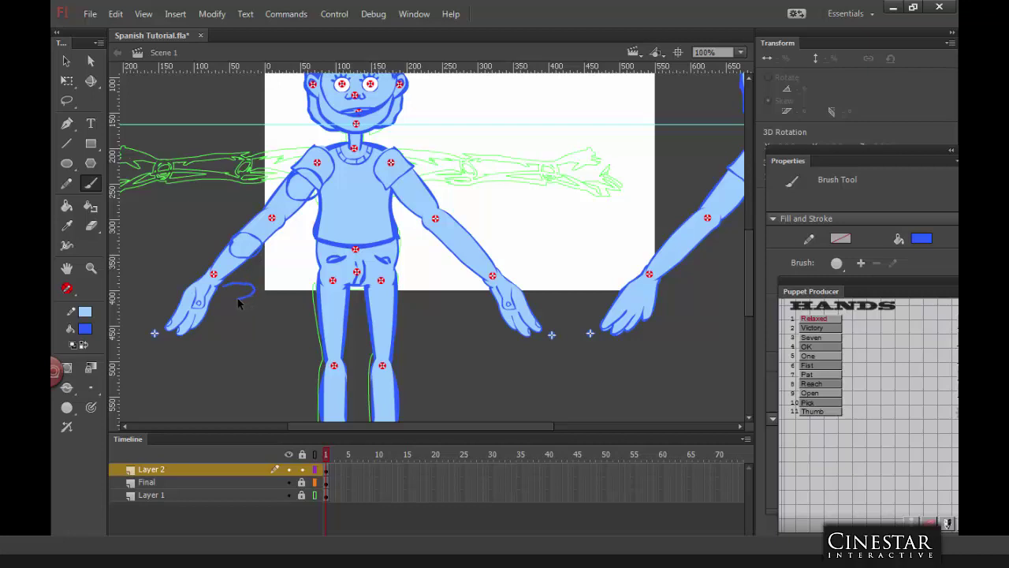
drag(254, 314, 238, 332)
Step: Brush a hip oval over the front view's pelvis, move it down over the thighs, and brush a second oval on the torso
scroll(427, 294, down, 5)
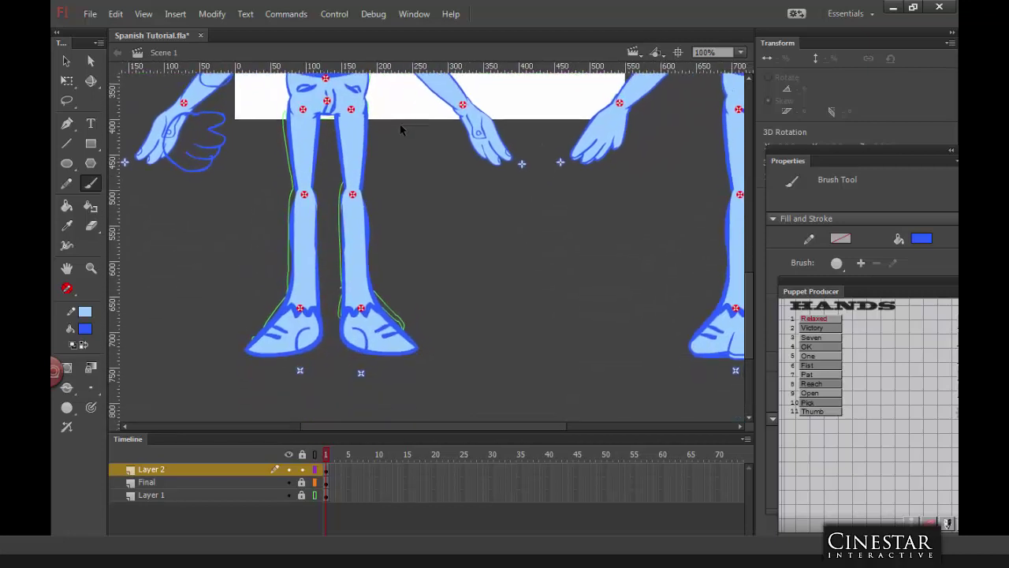
scroll(431, 229, up, 5)
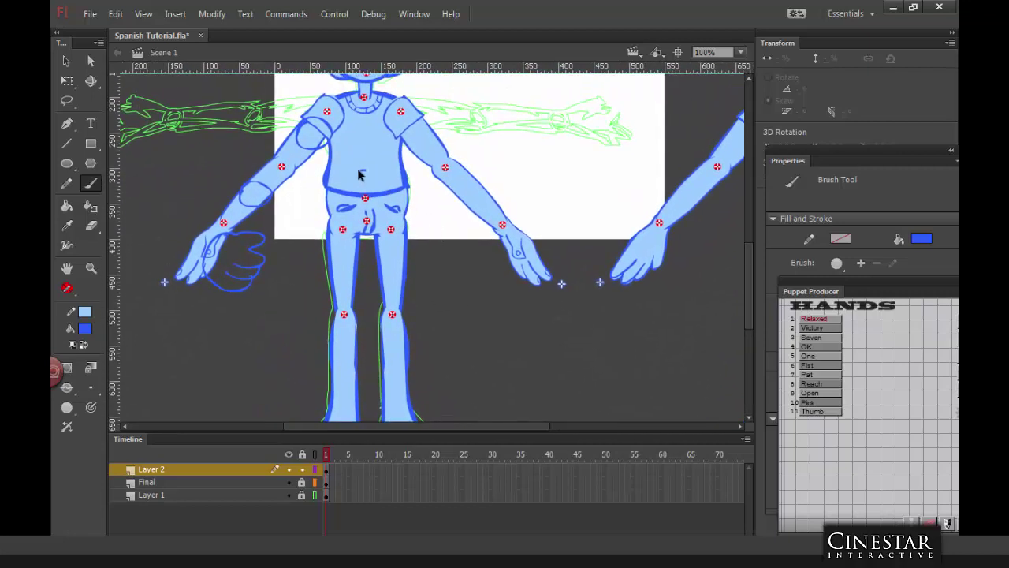
mouse_move(332, 202)
mouse_down()
mouse_move(344, 230)
mouse_move(385, 238)
mouse_move(402, 227)
mouse_move(409, 185)
mouse_move(354, 180)
mouse_up()
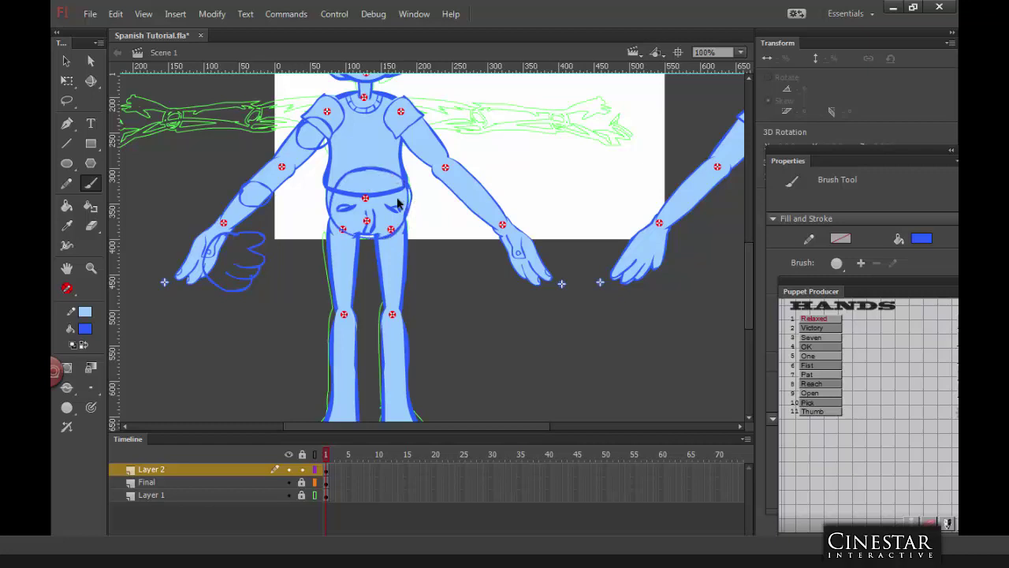
key(v)
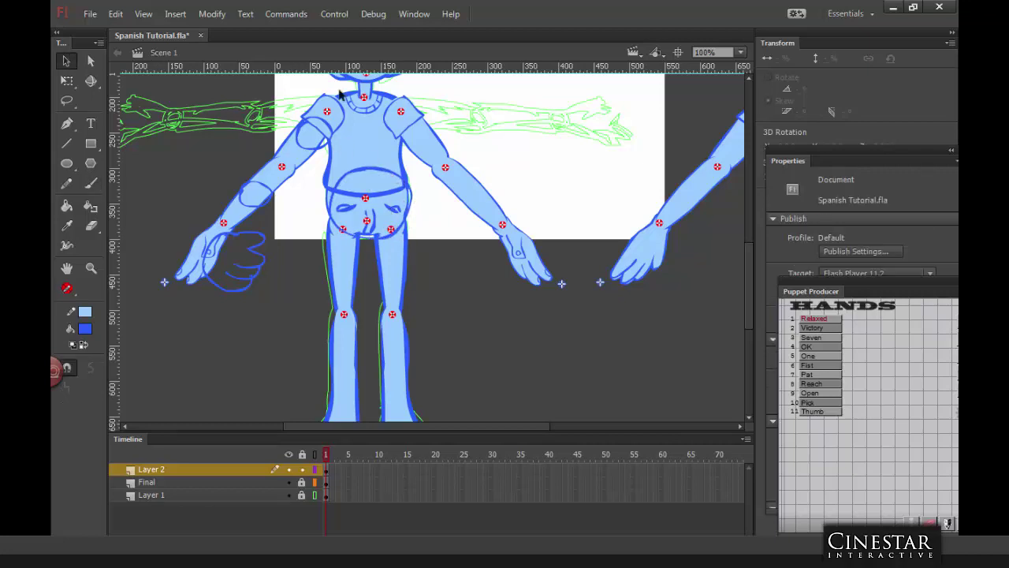
click(378, 174)
drag(379, 174, 379, 270)
click(91, 181)
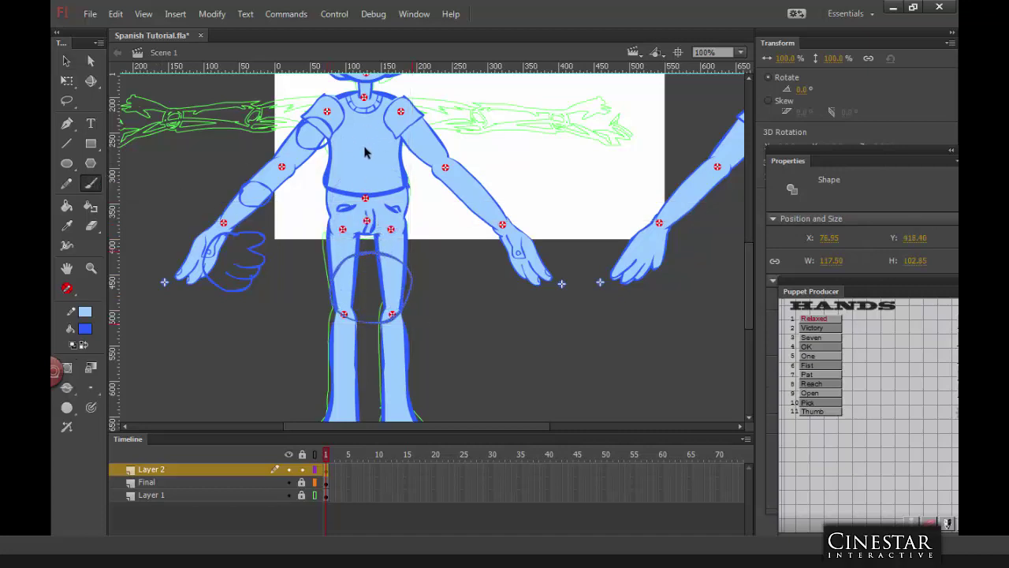
mouse_move(361, 142)
mouse_down()
mouse_move(353, 136)
mouse_move(335, 167)
mouse_move(346, 196)
mouse_move(389, 201)
mouse_move(409, 175)
mouse_move(399, 150)
mouse_move(372, 136)
mouse_move(356, 142)
mouse_up()
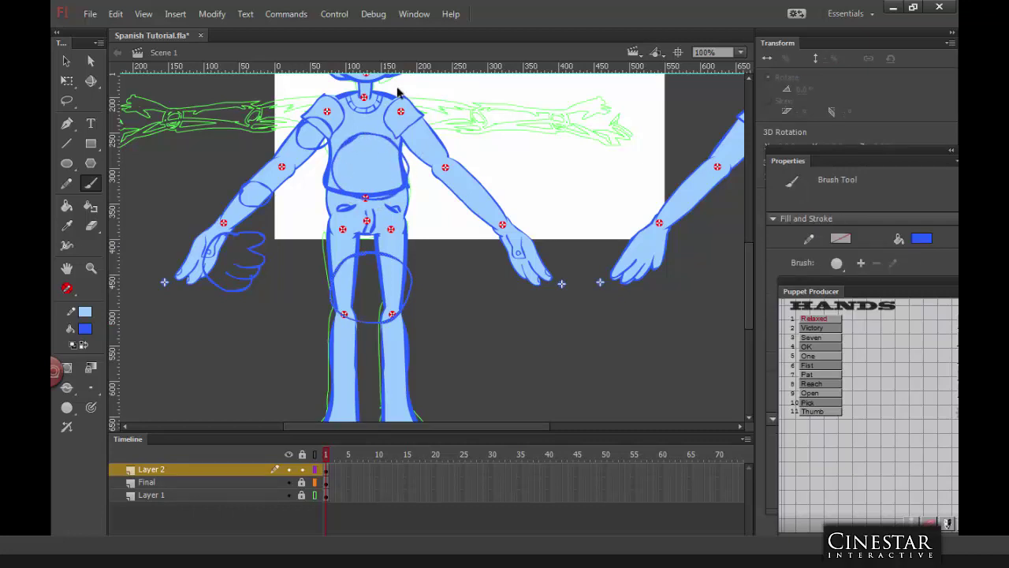
Step: Fill the head, torso, hip, arm and hand outlines on Layer 2 with light blue using the Paint Bucket
scroll(463, 178, up, 2)
scroll(463, 178, up, 1)
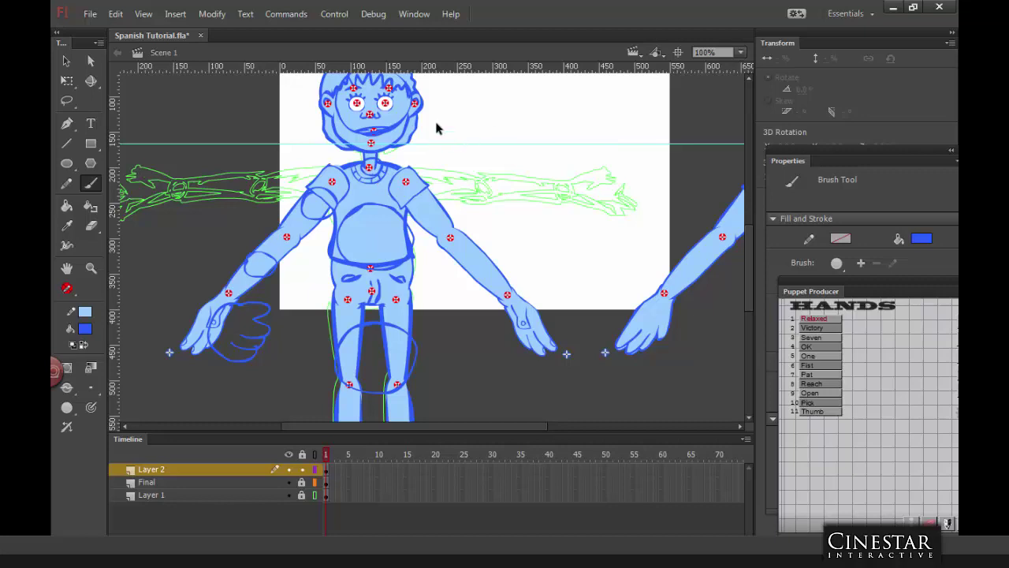
scroll(467, 193, up, 3)
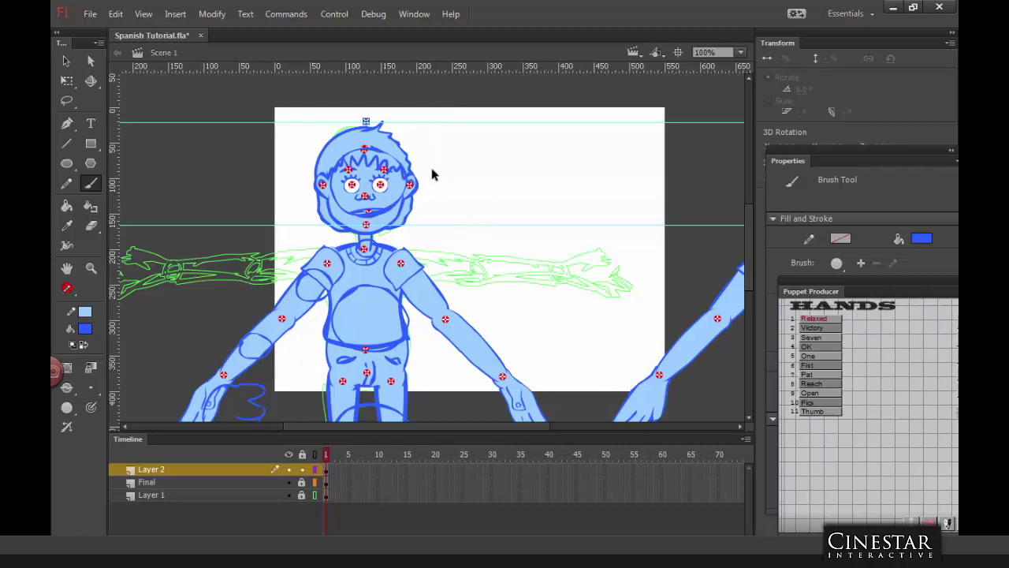
scroll(474, 154, up, 3)
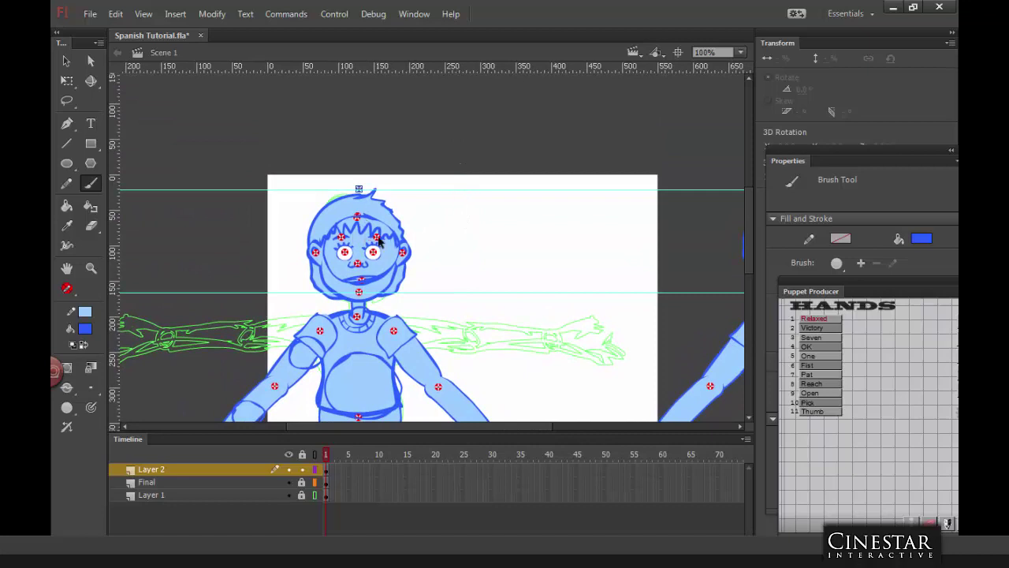
click(79, 345)
click(66, 206)
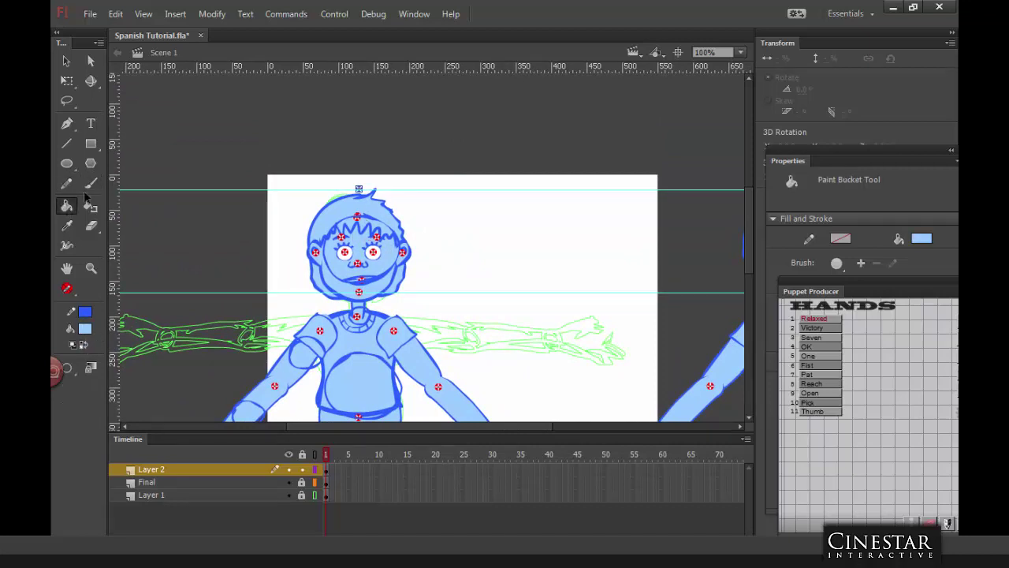
click(368, 234)
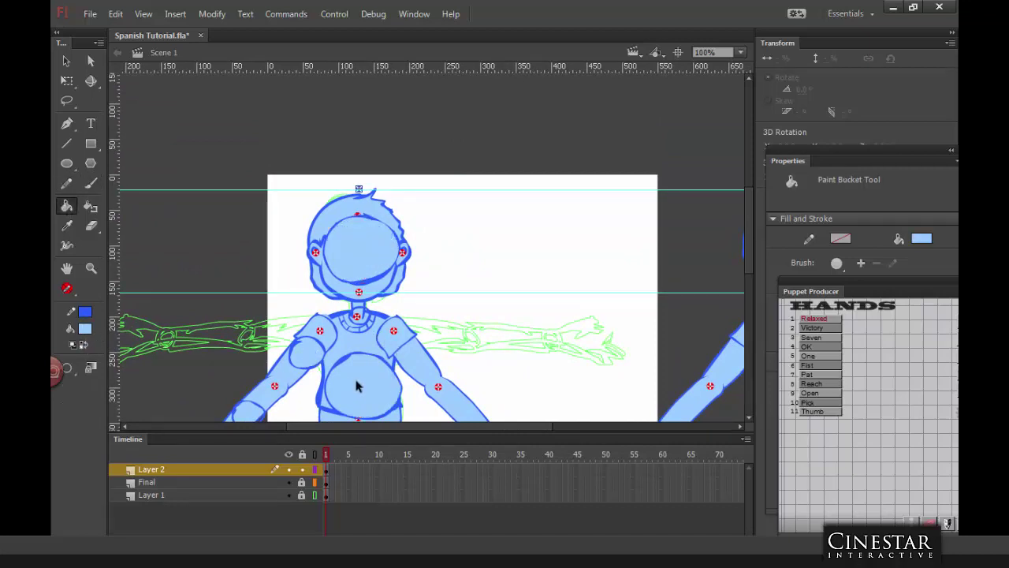
scroll(276, 315, down, 5)
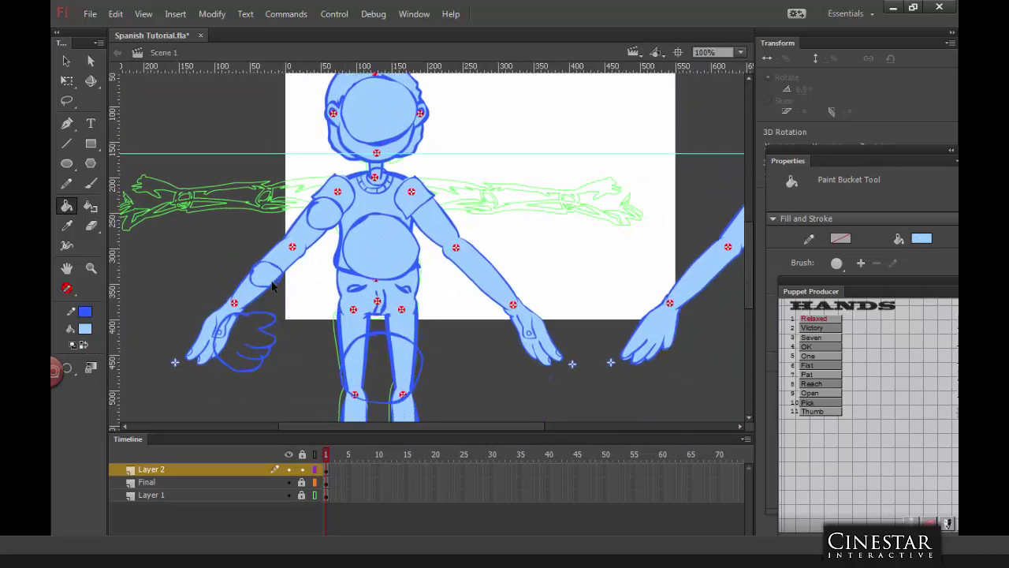
click(261, 331)
click(404, 357)
scroll(480, 295, down, 9)
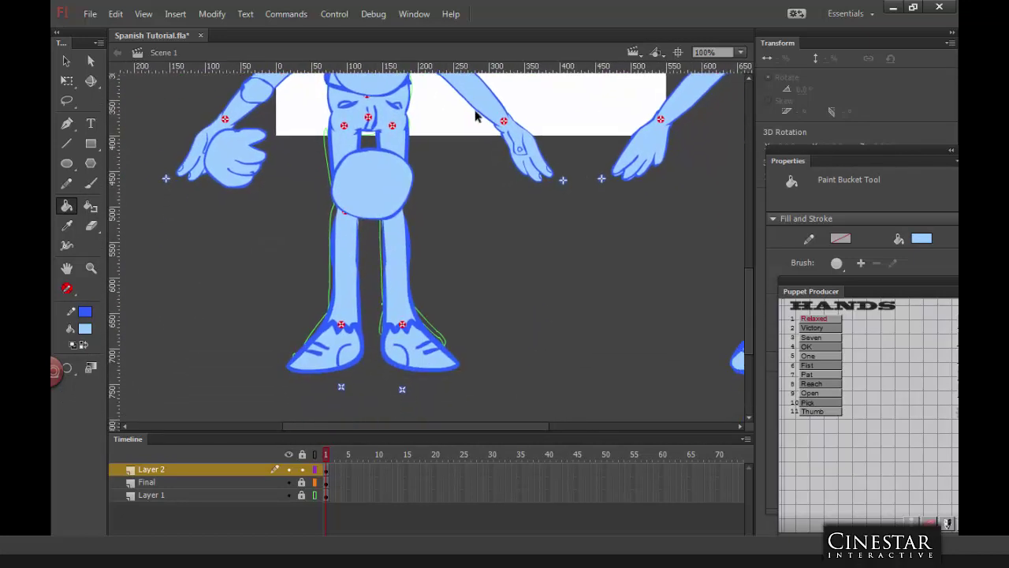
Step: Brush two dark blue ovals, one above the other, over the front view's right lower leg
click(91, 183)
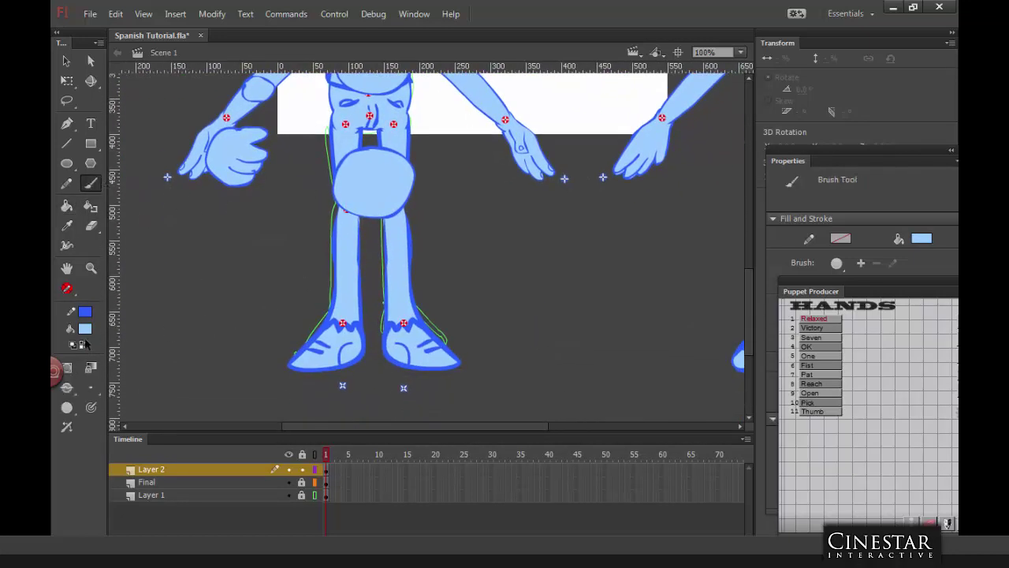
click(85, 345)
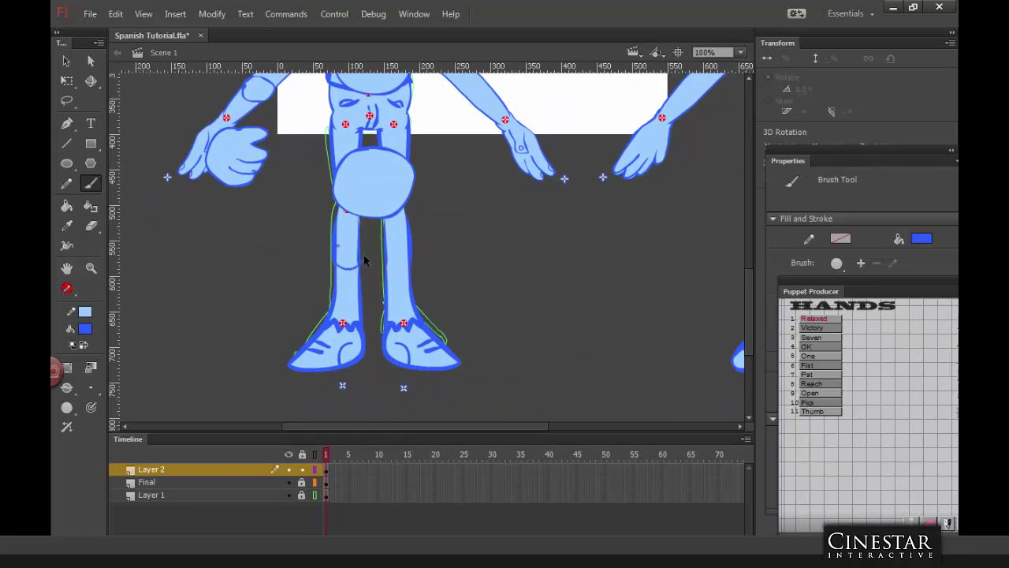
mouse_move(364, 260)
mouse_down()
mouse_move(344, 243)
mouse_move(347, 267)
mouse_up()
mouse_move(364, 318)
mouse_down()
mouse_move(341, 287)
mouse_move(334, 324)
mouse_up()
Step: Brush a dark blue top-view shoe below the right foot, with an ankle opening and tied laces
scroll(384, 362, down, 3)
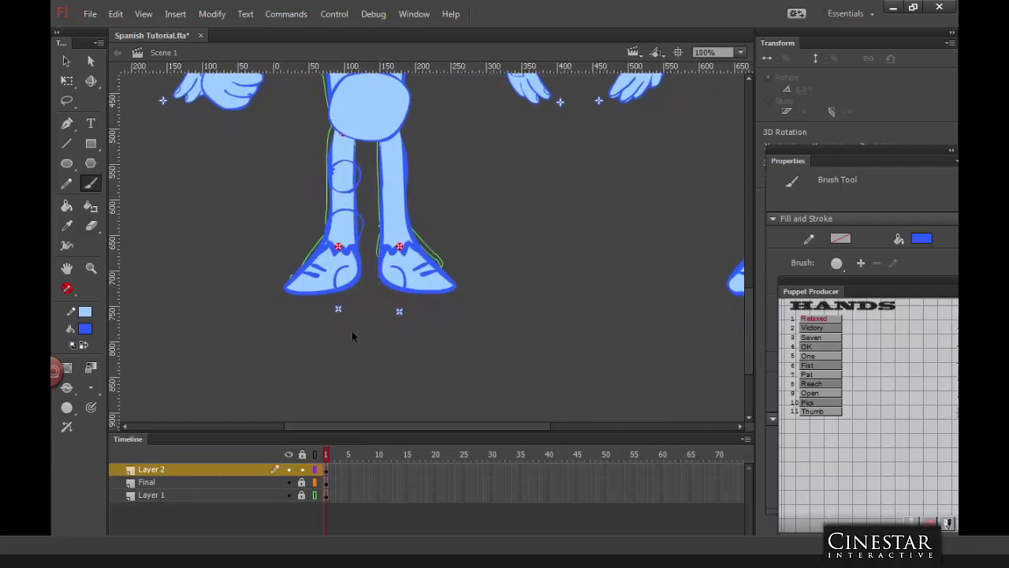
mouse_move(361, 327)
mouse_down()
mouse_move(336, 323)
mouse_move(326, 367)
mouse_up()
mouse_move(355, 416)
mouse_down()
mouse_move(367, 394)
mouse_move(357, 352)
mouse_up()
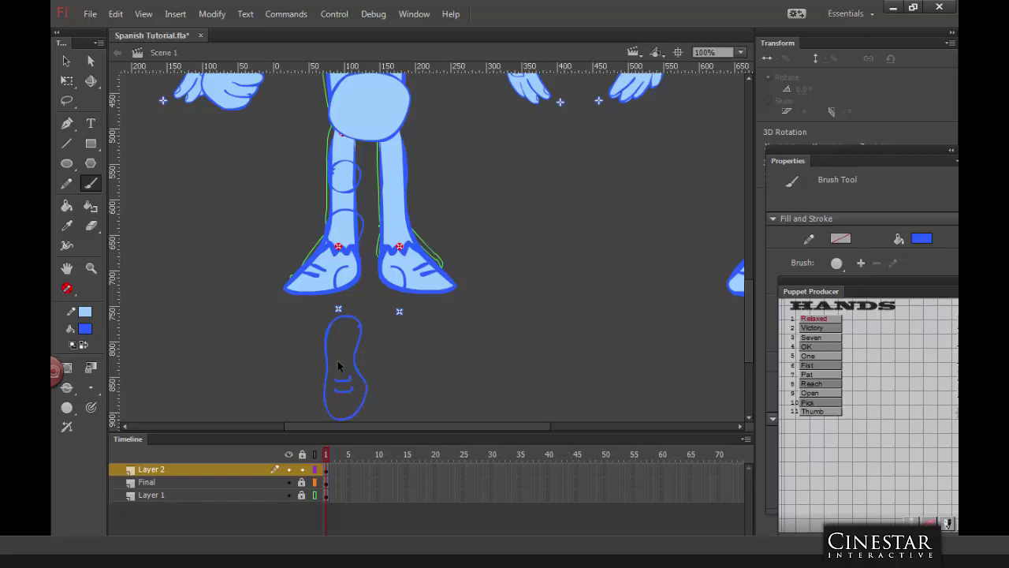
drag(343, 361, 352, 383)
mouse_move(341, 329)
mouse_down()
mouse_move(347, 349)
mouse_move(342, 335)
mouse_up()
Step: Fill the top-view shoe with light blue using the Paint Bucket
click(66, 205)
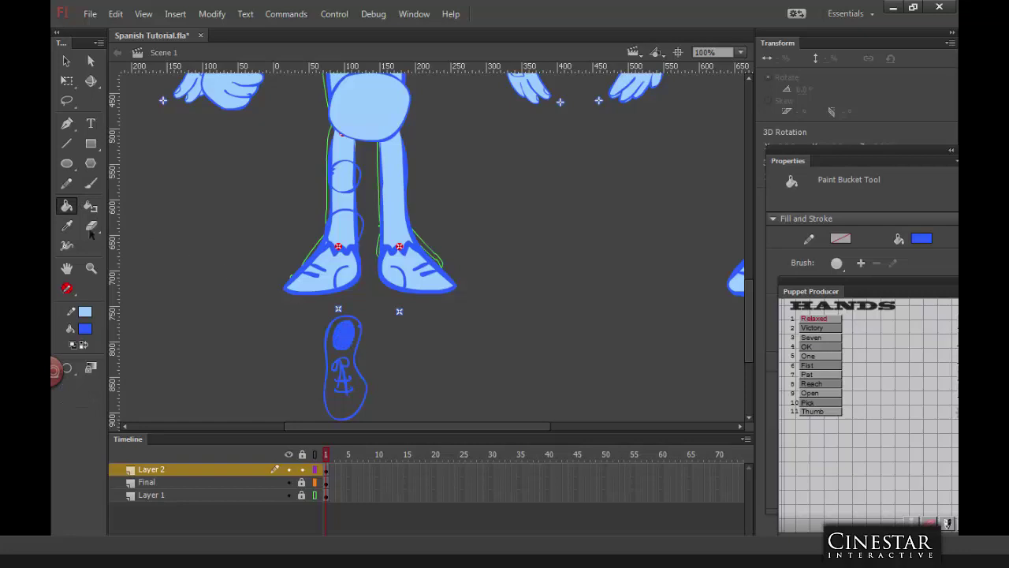
click(77, 345)
click(351, 406)
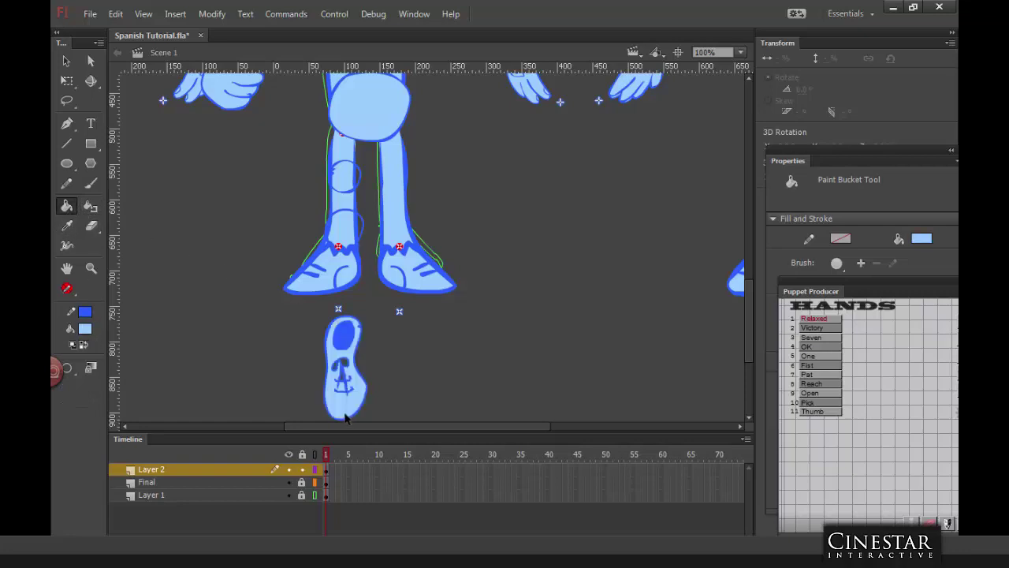
click(343, 369)
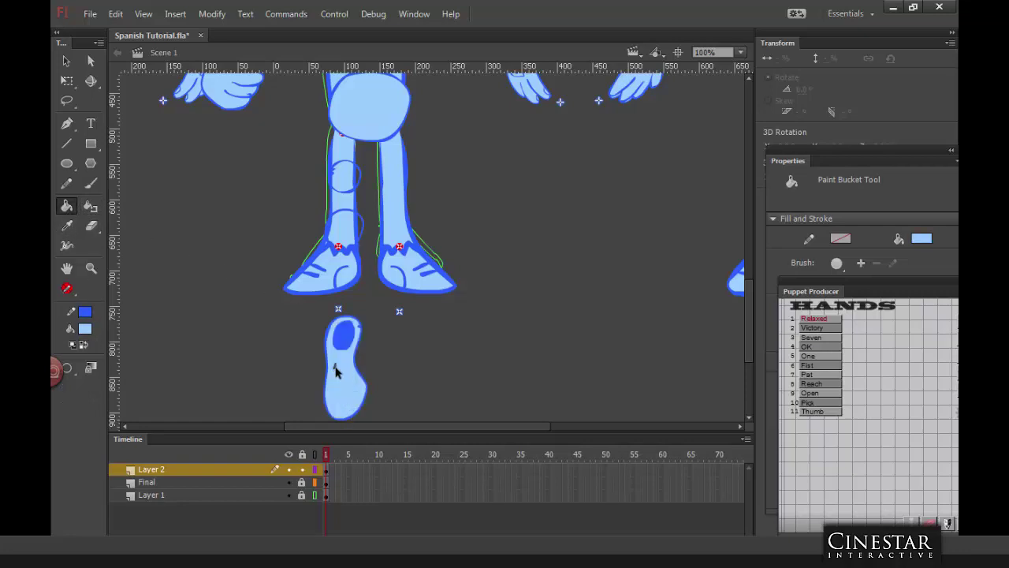
key(ctrl+z)
click(339, 371)
key(ctrl+z)
Step: Fill the two ovals on the front view's right lower leg with light blue using the Paint Bucket
click(346, 230)
click(352, 177)
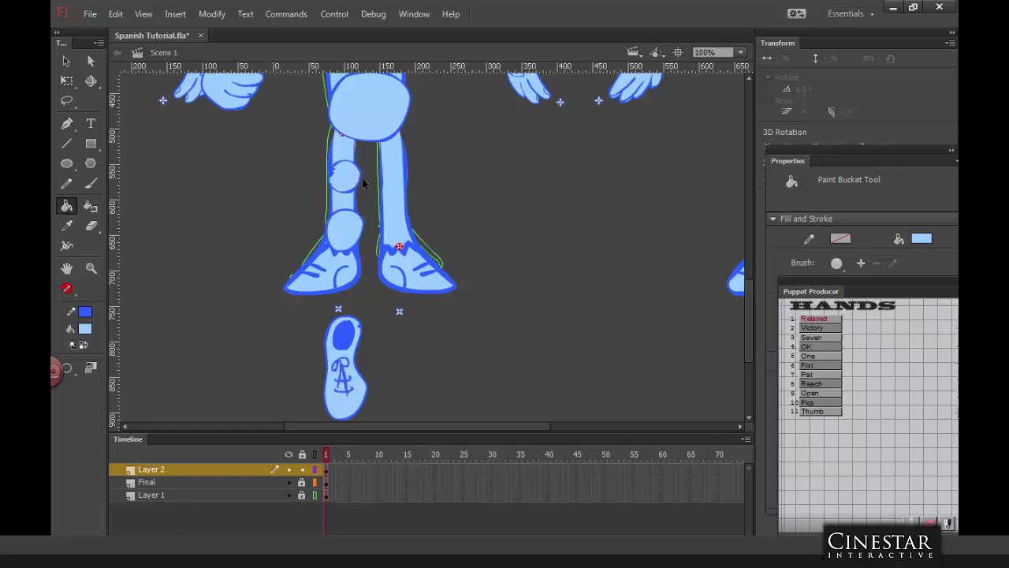
scroll(475, 190, up, 10)
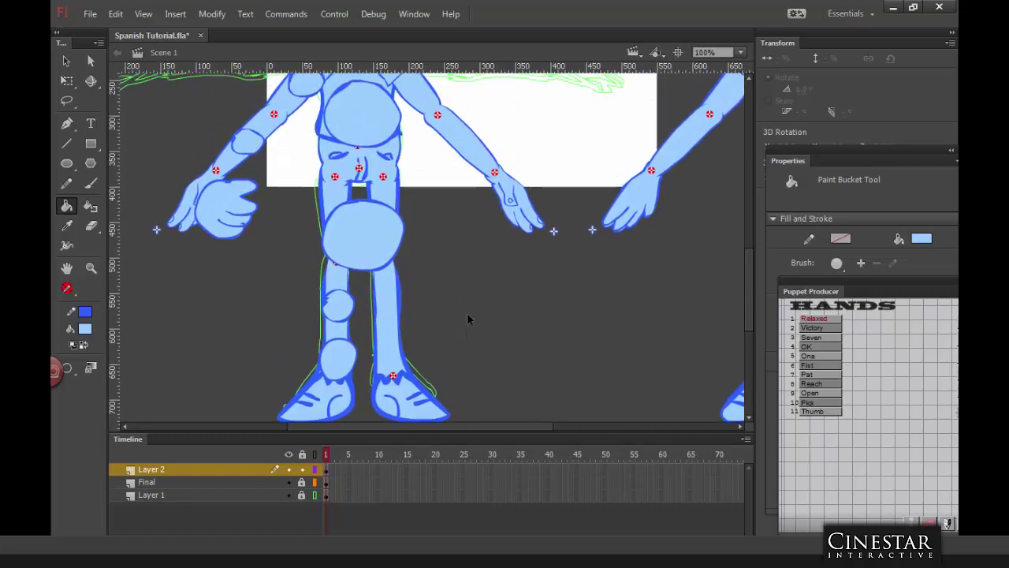
scroll(466, 195, up, 10)
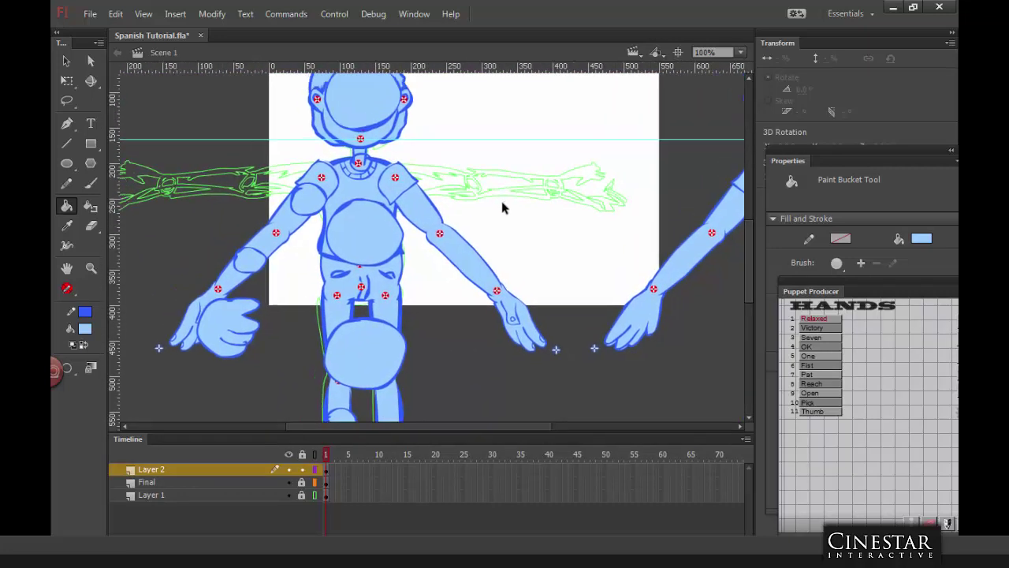
Step: Add a new layer, lock Layer 2, and brush a jagged dark blue hair outline around the front view's head
click(91, 183)
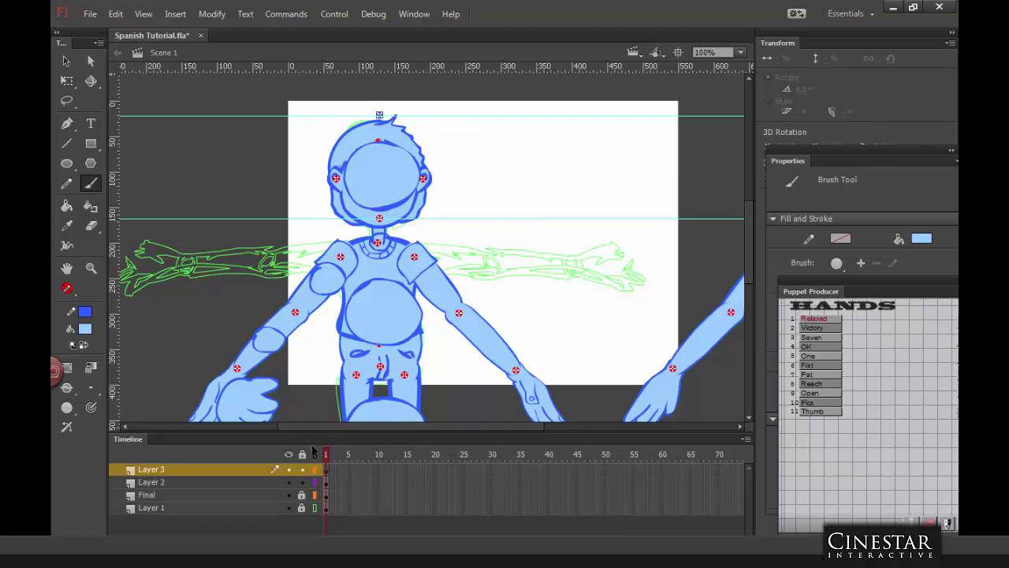
click(302, 482)
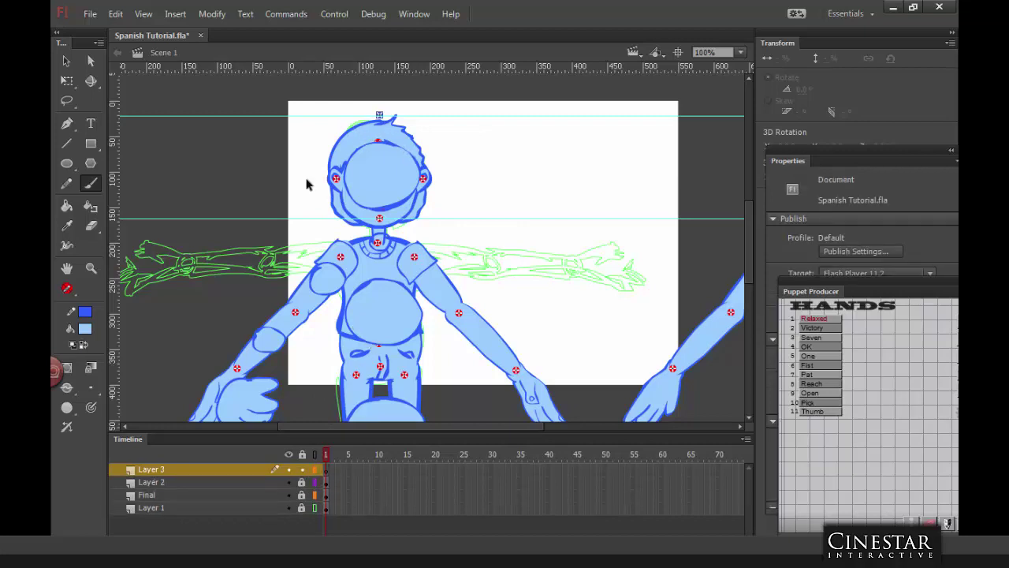
click(84, 344)
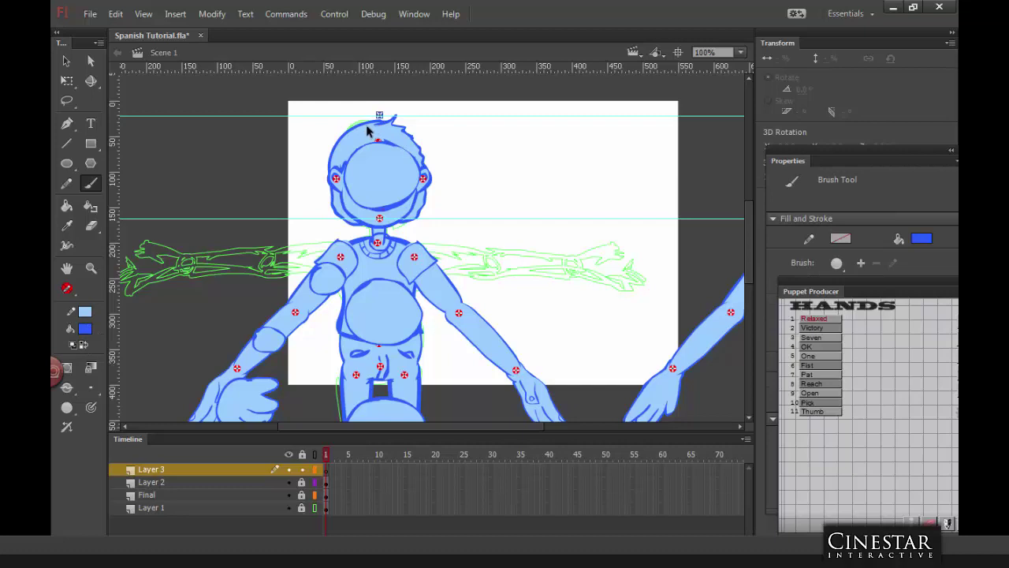
mouse_move(367, 131)
mouse_down()
mouse_move(329, 175)
mouse_move(330, 205)
mouse_move(354, 223)
mouse_move(422, 211)
mouse_move(432, 196)
mouse_move(422, 136)
mouse_move(406, 122)
mouse_move(353, 132)
mouse_up()
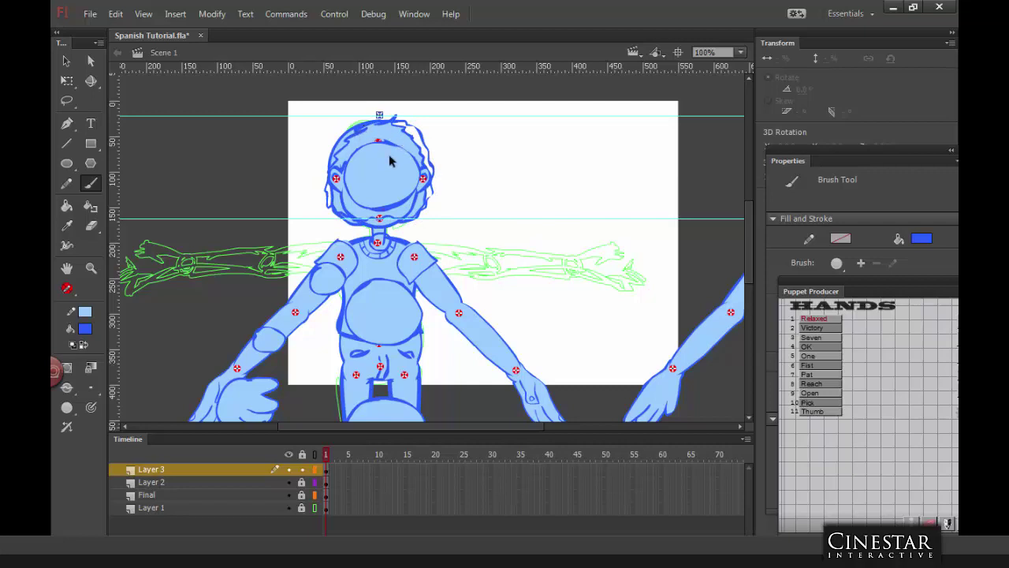
Step: Fill the hair outline with light blue using the Paint Bucket set to Close Large Gaps
click(83, 346)
key(k)
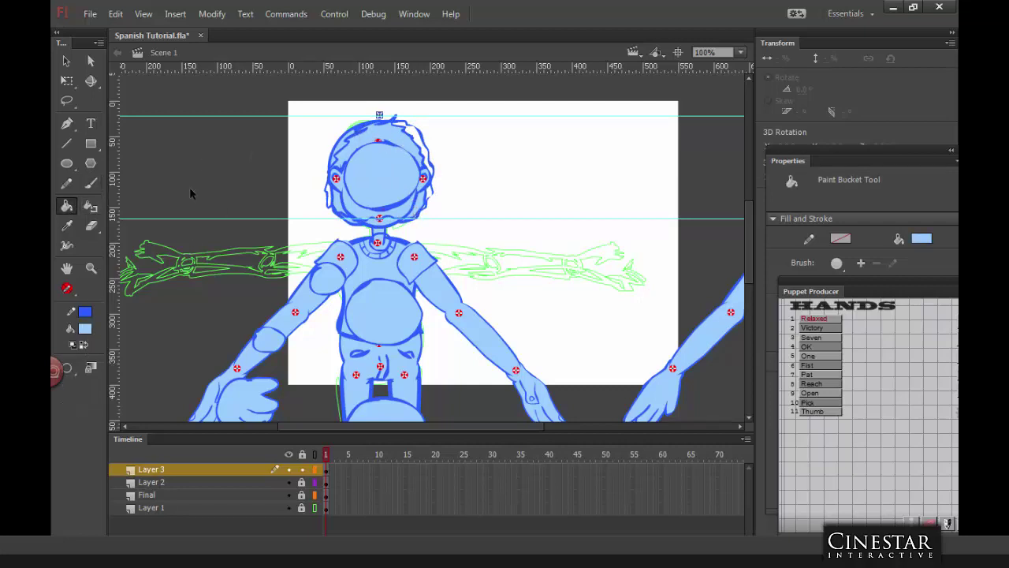
click(67, 368)
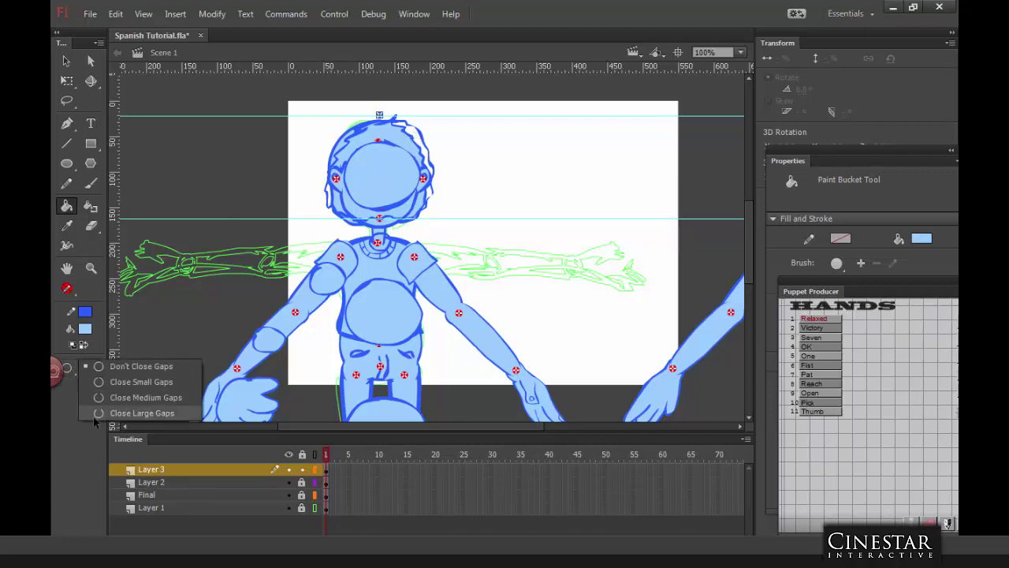
click(98, 413)
click(402, 193)
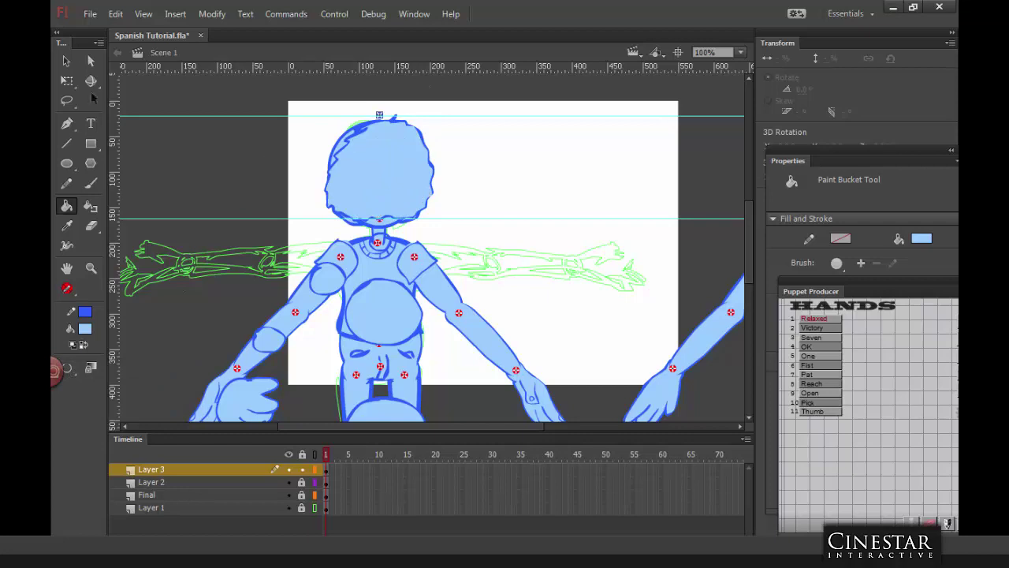
Step: Add a new layer above Layer 3 and hide all the layers beneath it
click(66, 60)
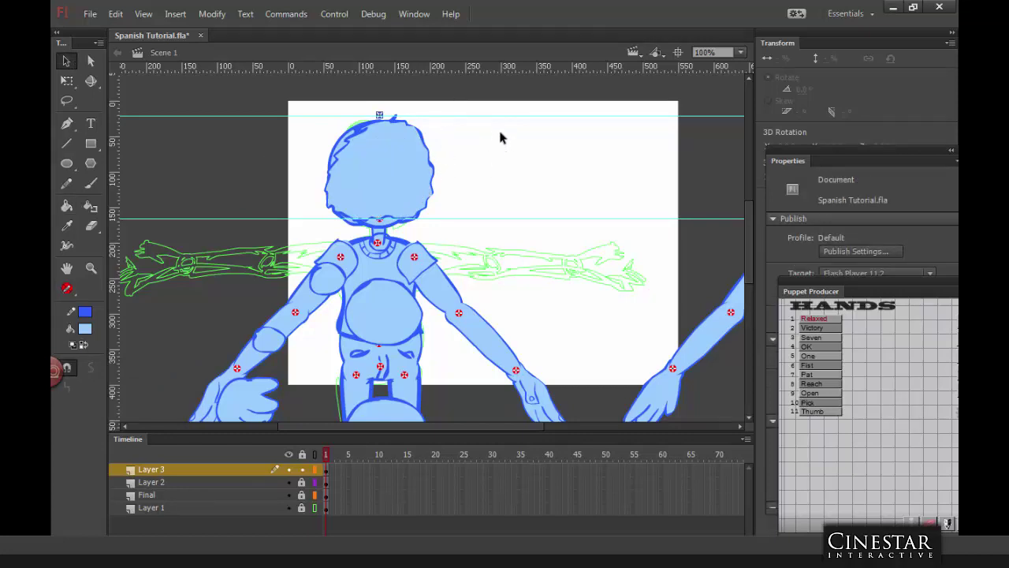
drag(501, 138, 507, 270)
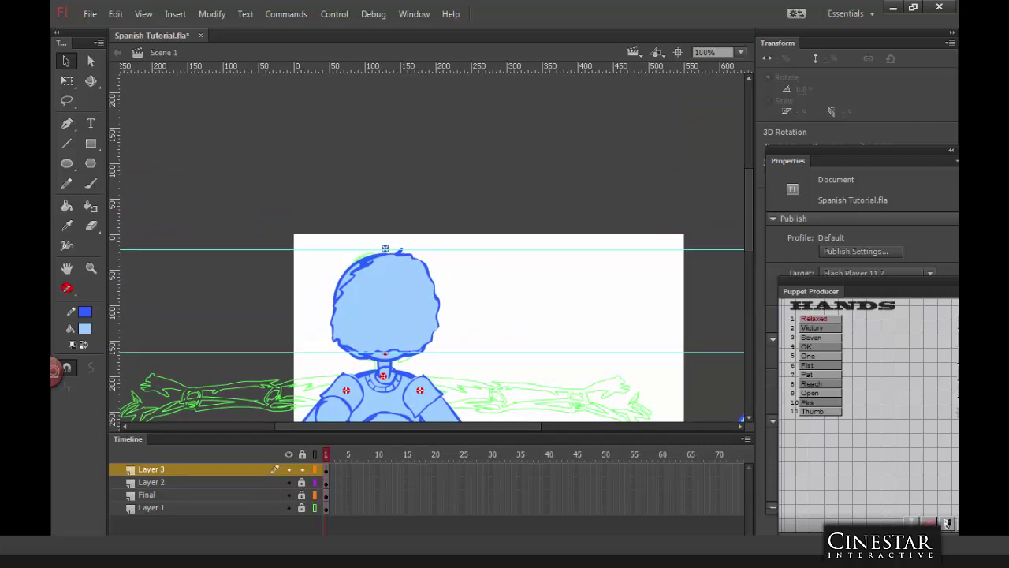
click(139, 527)
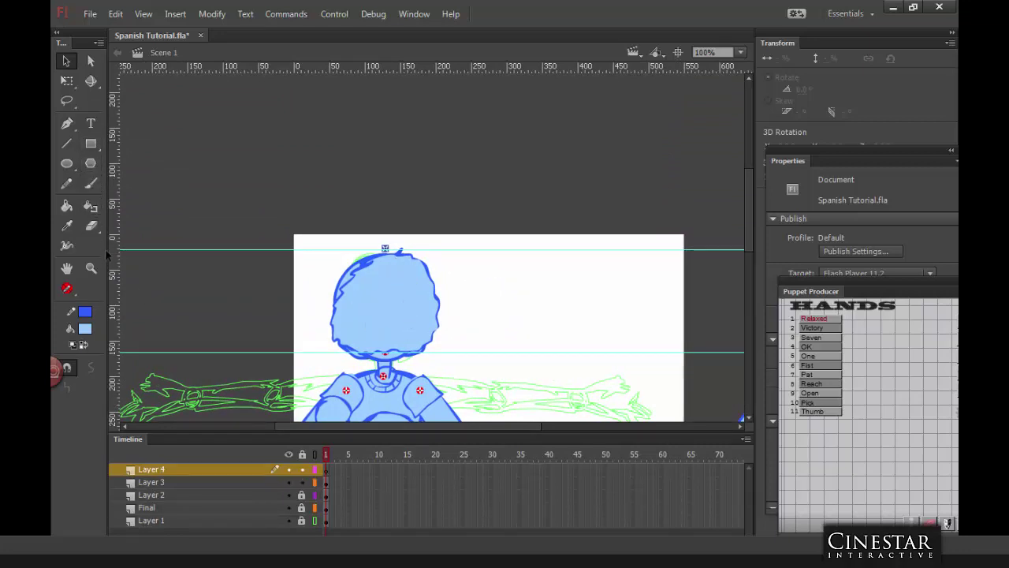
click(93, 183)
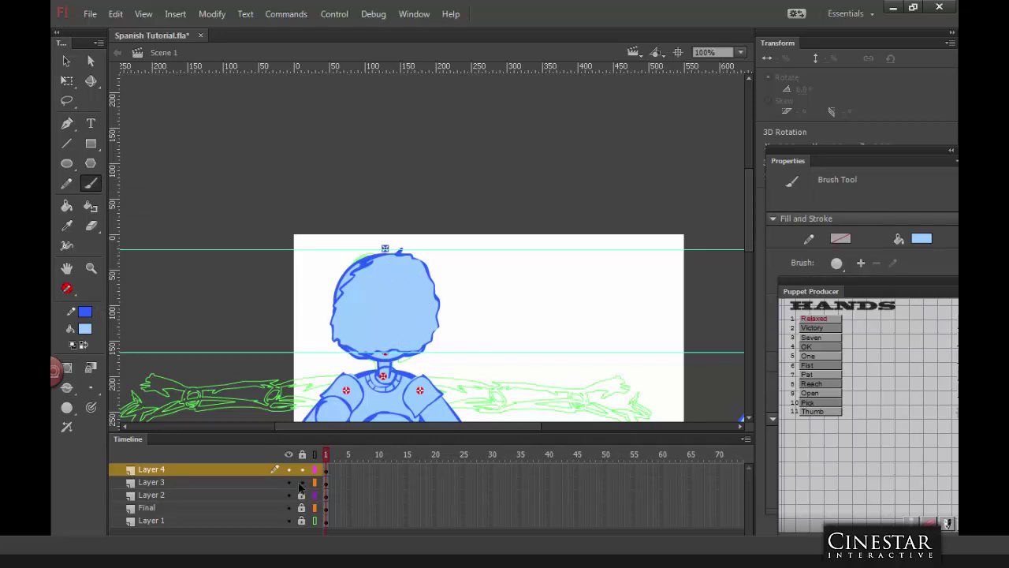
drag(299, 484, 300, 520)
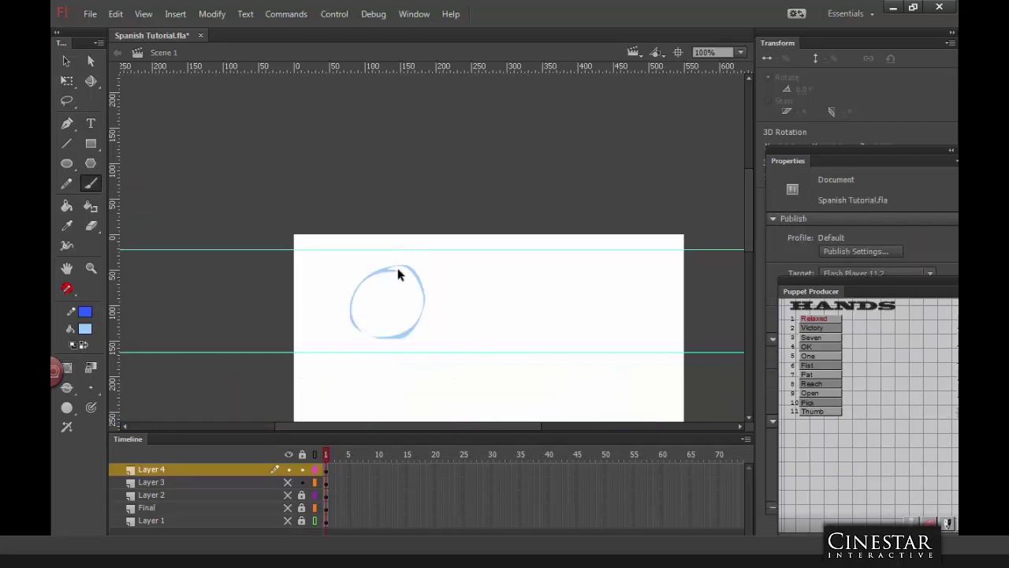
Step: Brush a light blue circle for the top of the head on Layer 4 and fill it solid in the same color
mouse_move(400, 272)
mouse_down()
mouse_move(367, 276)
mouse_move(352, 300)
mouse_move(364, 332)
mouse_move(399, 334)
mouse_up()
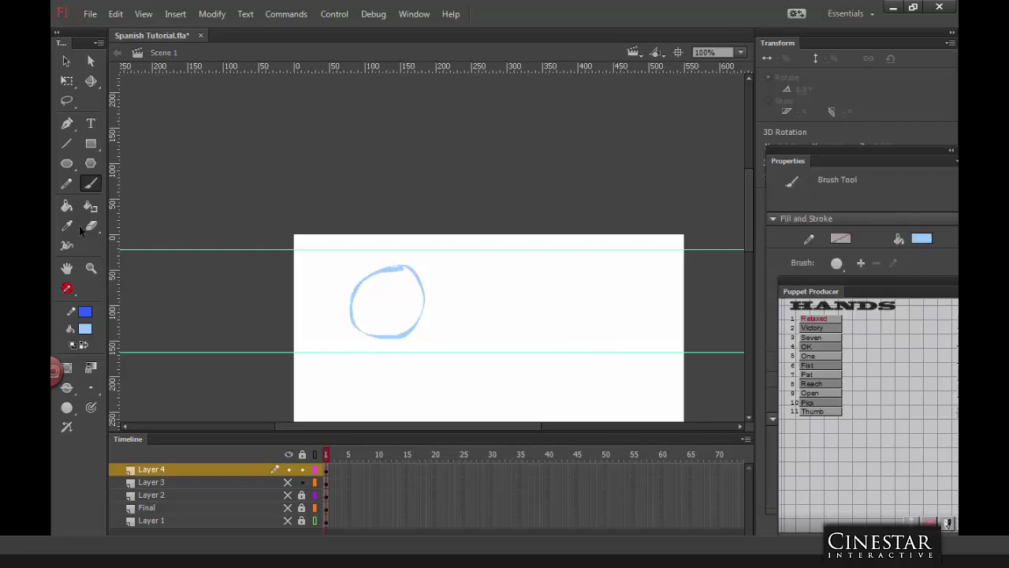
click(66, 205)
click(403, 293)
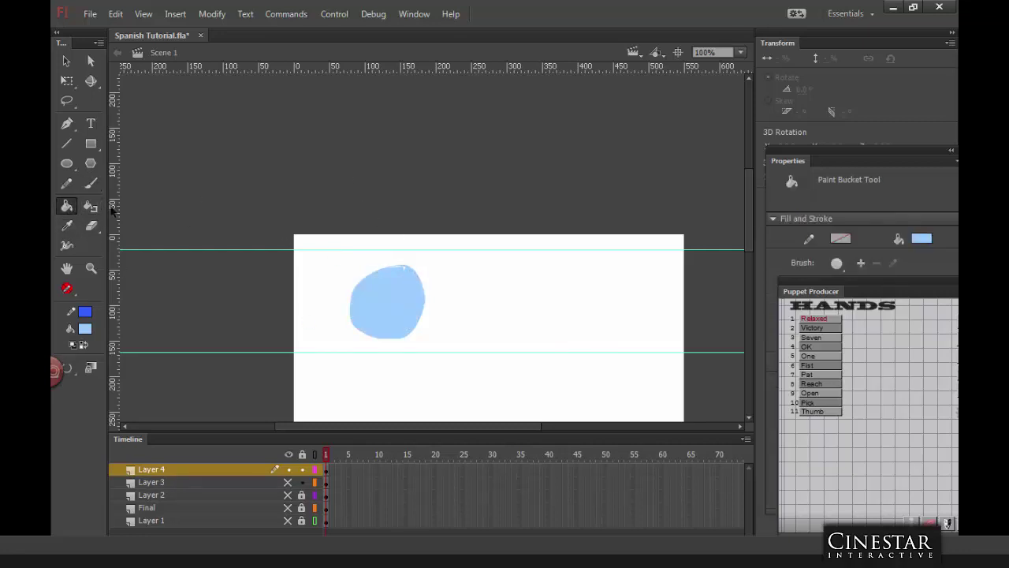
click(90, 184)
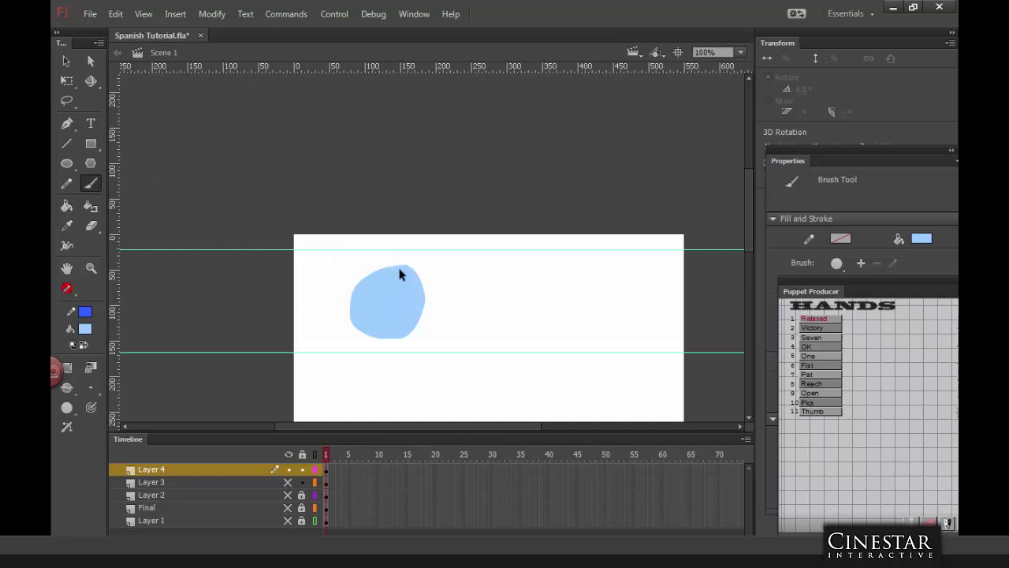
Step: Convert the light blue head circle on Layer 4 to a Movie Clip symbol with the default name
click(67, 62)
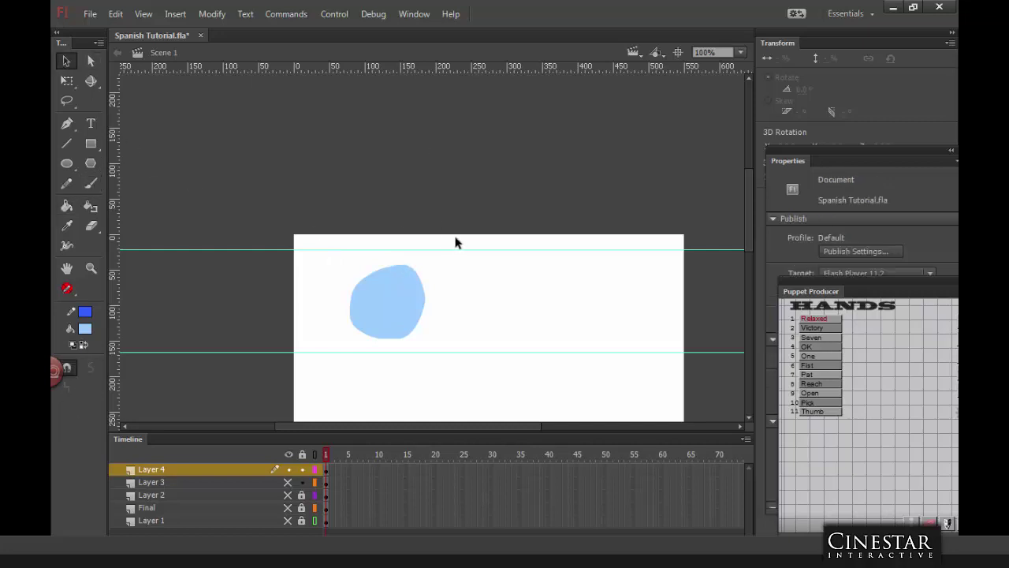
drag(455, 239, 323, 357)
key(F8)
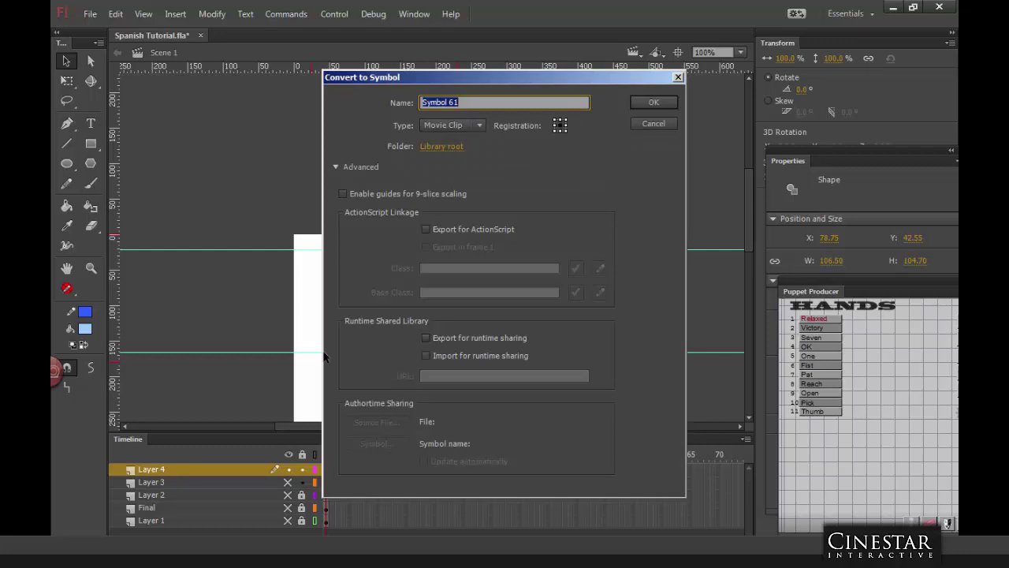
click(656, 104)
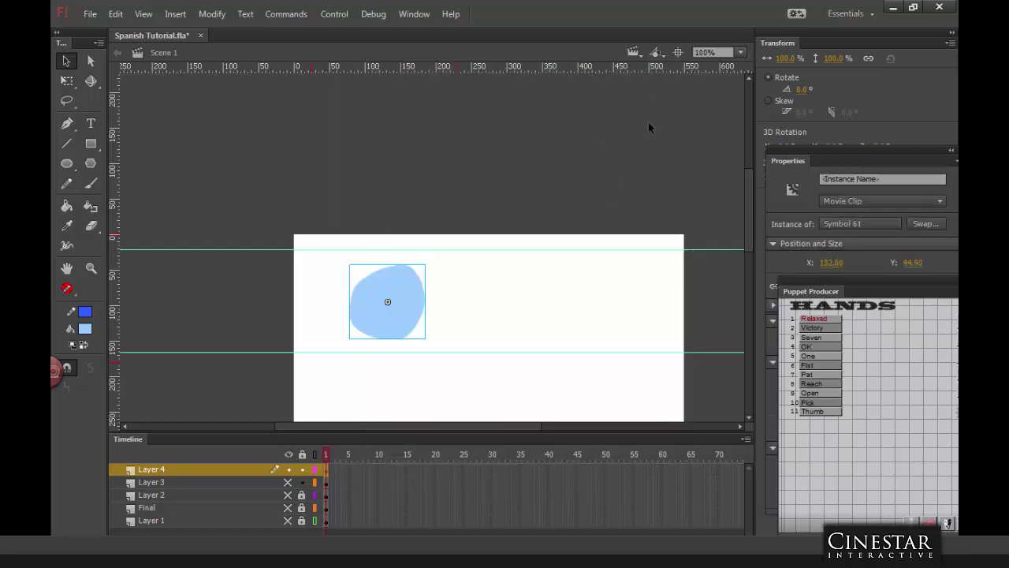
Step: Show Layer 3 and convert its hair shape to a Movie Clip symbol
click(289, 482)
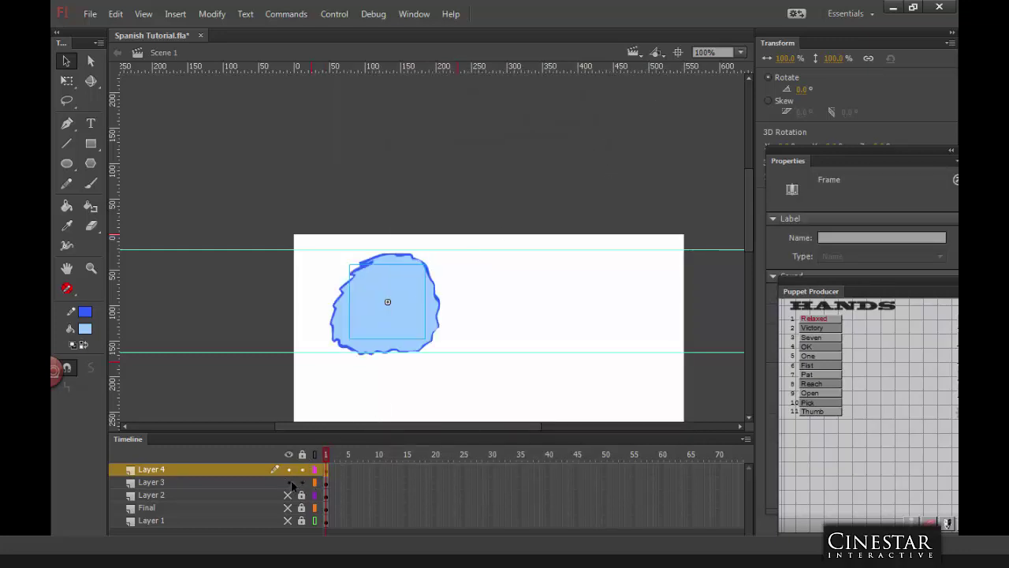
click(327, 486)
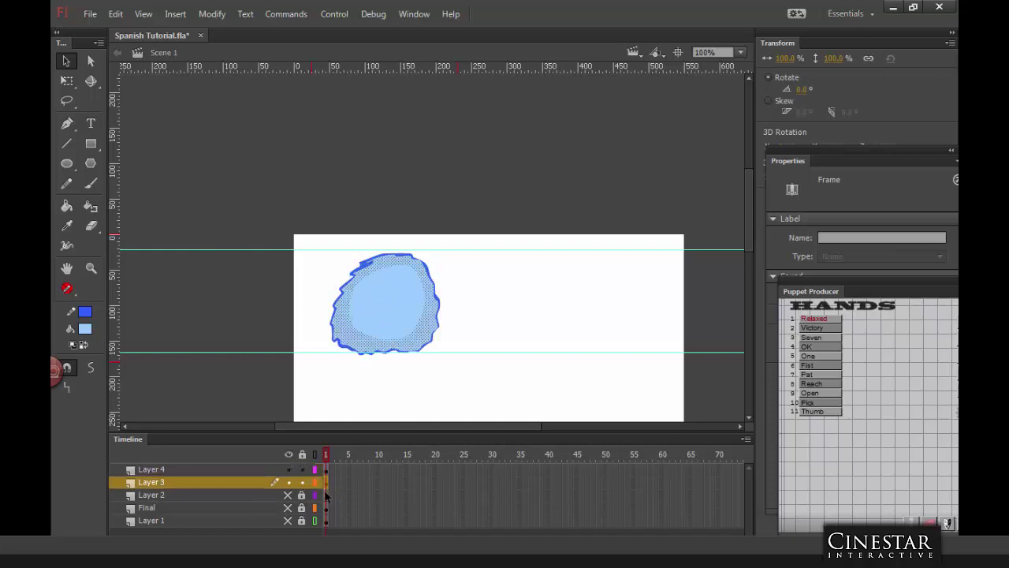
key(F8)
key(Return)
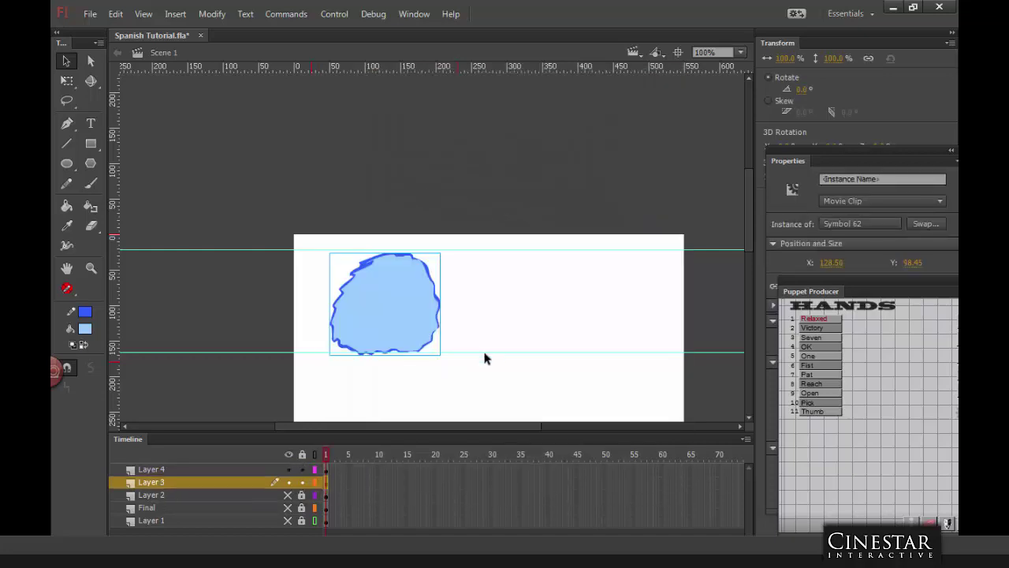
Step: Check the head and hair symbols by toggling the visibility of Layer 4 and Layer 3
click(287, 470)
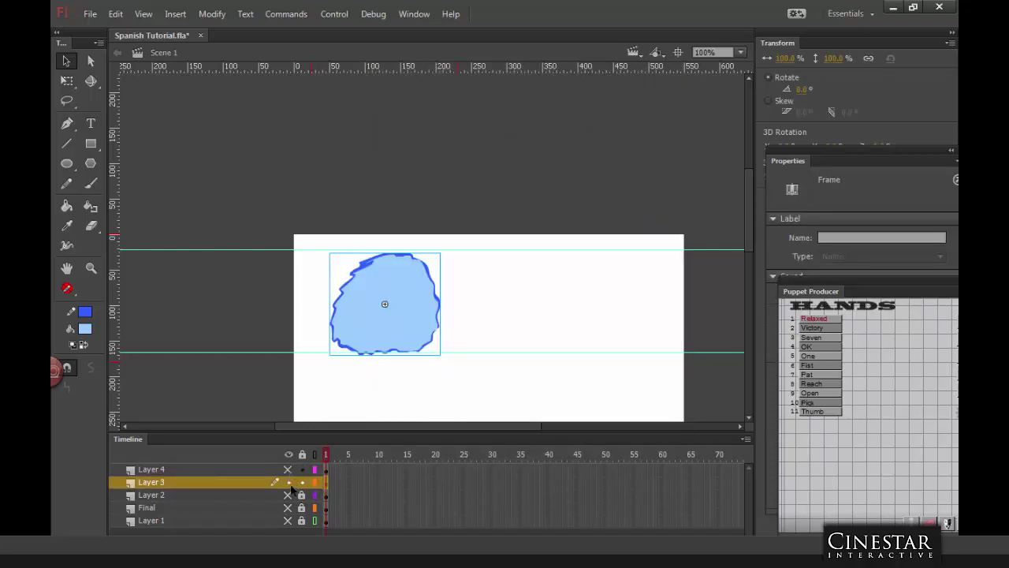
click(289, 482)
key(ctrl+z)
key(ctrl+z)
click(456, 358)
Step: Show and unlock Layer 2, and fill its empty neck oval with light blue using the Paint Bucket set to Close Large Gaps
scroll(516, 289, down, 5)
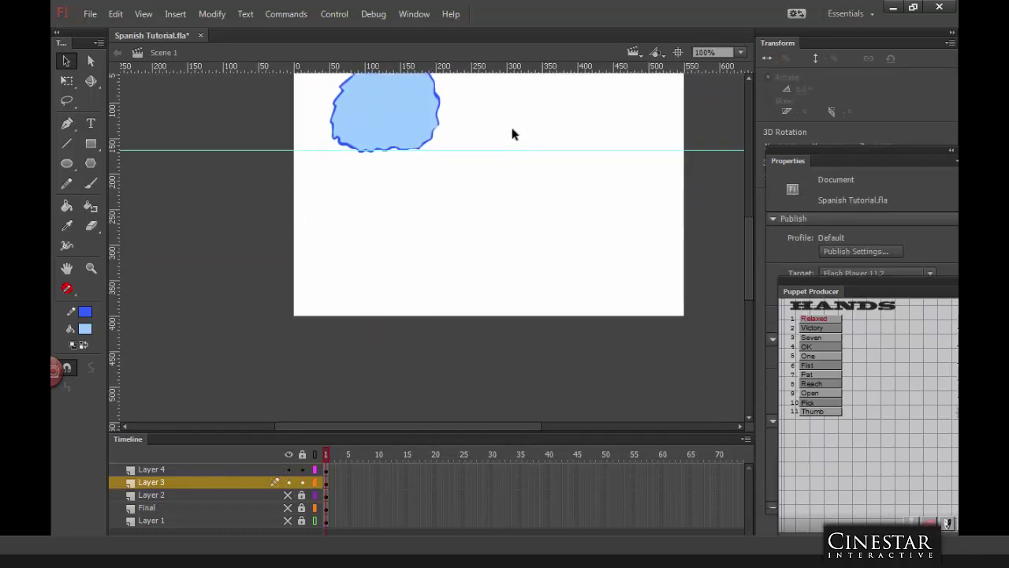
click(288, 494)
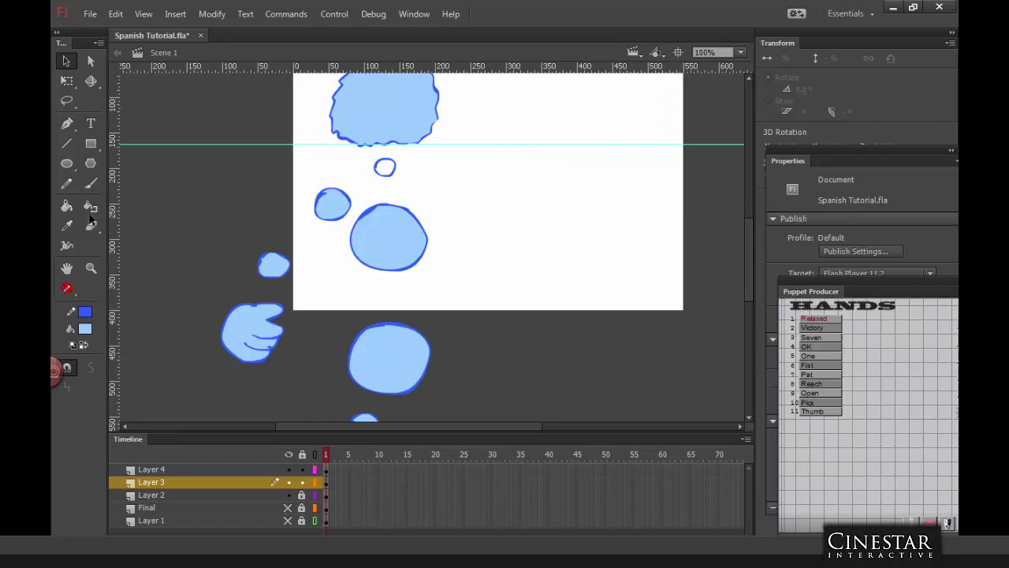
click(66, 206)
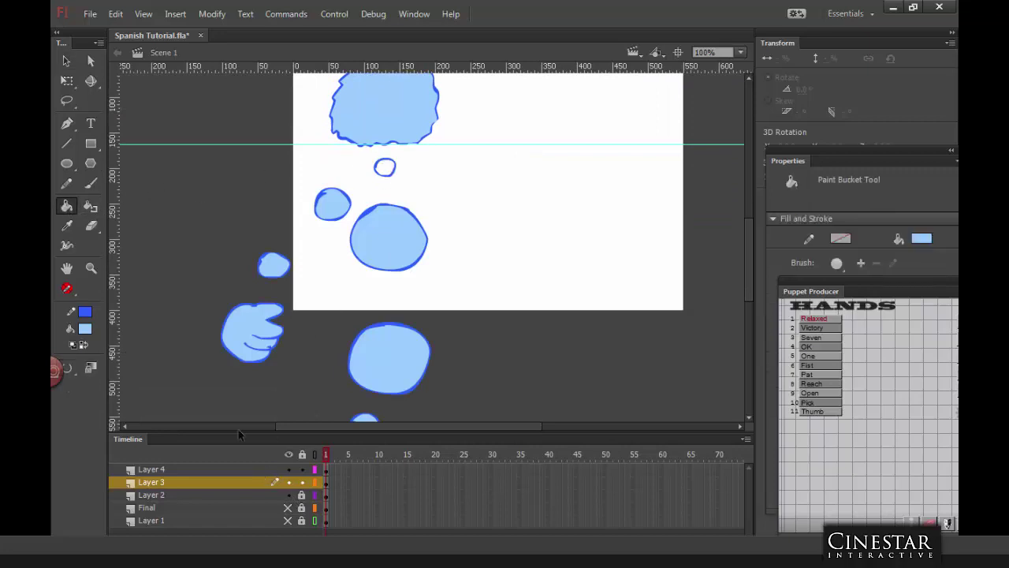
click(69, 369)
click(130, 411)
click(301, 507)
click(385, 167)
Step: Convert the filled neck oval on Layer 2 to a Movie Clip symbol
key(v)
drag(417, 150, 372, 192)
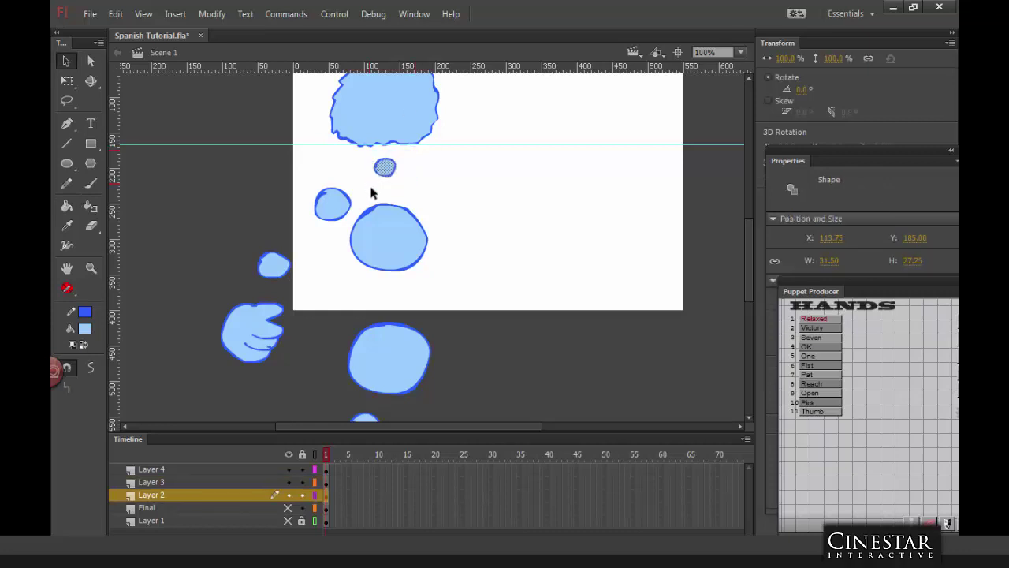
key(F8)
click(653, 103)
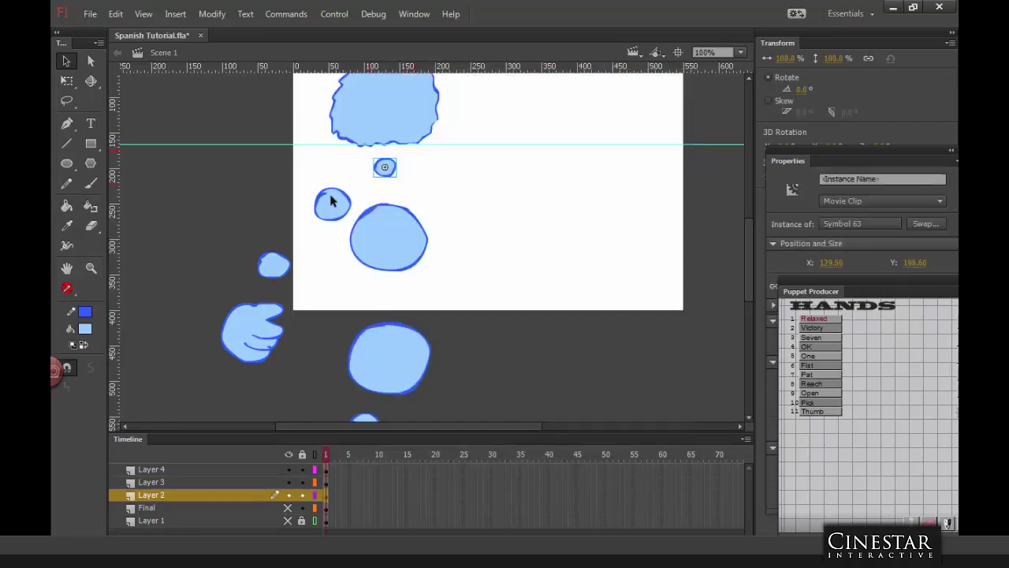
Step: Convert the upper-arm oval and the forearm oval on Layer 2 to separate Movie Clip symbols
click(335, 207)
drag(300, 172, 353, 227)
key(F8)
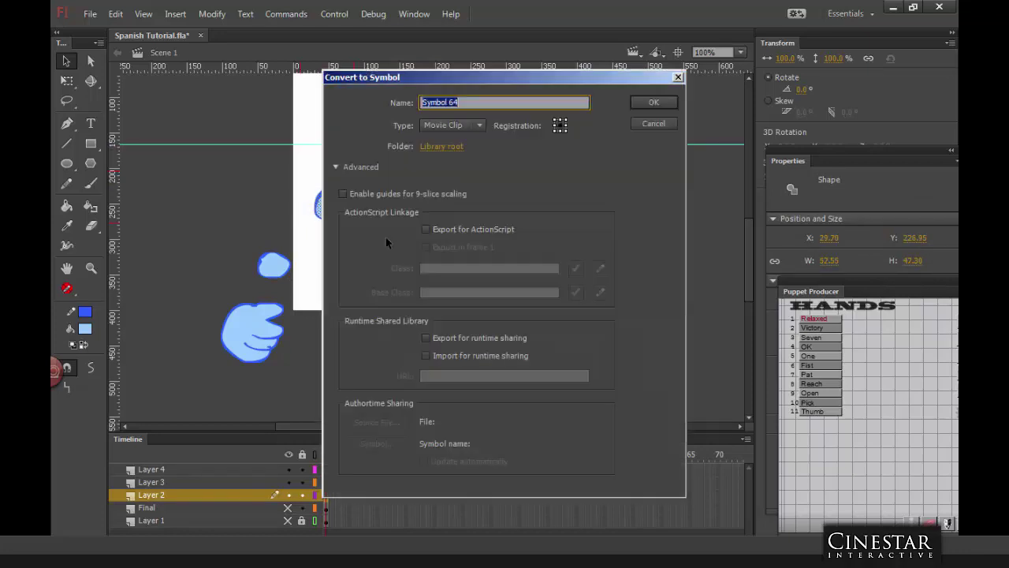
click(652, 103)
drag(243, 238, 314, 285)
key(F8)
key(Return)
Step: Convert the top-view hand and the large torso oval on Layer 2 to separate Movie Clip symbols
drag(208, 287, 301, 376)
key(F8)
click(652, 105)
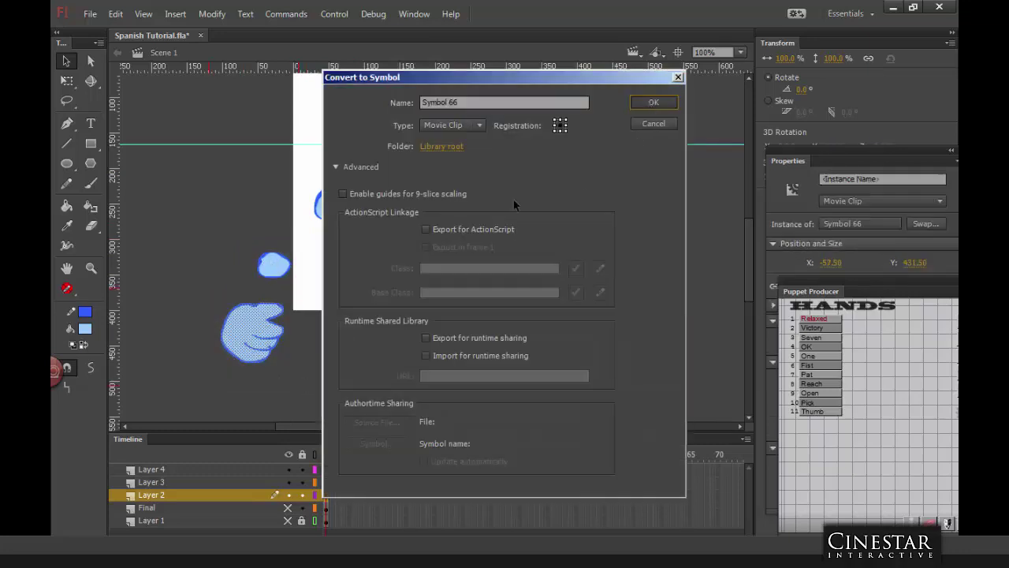
click(414, 238)
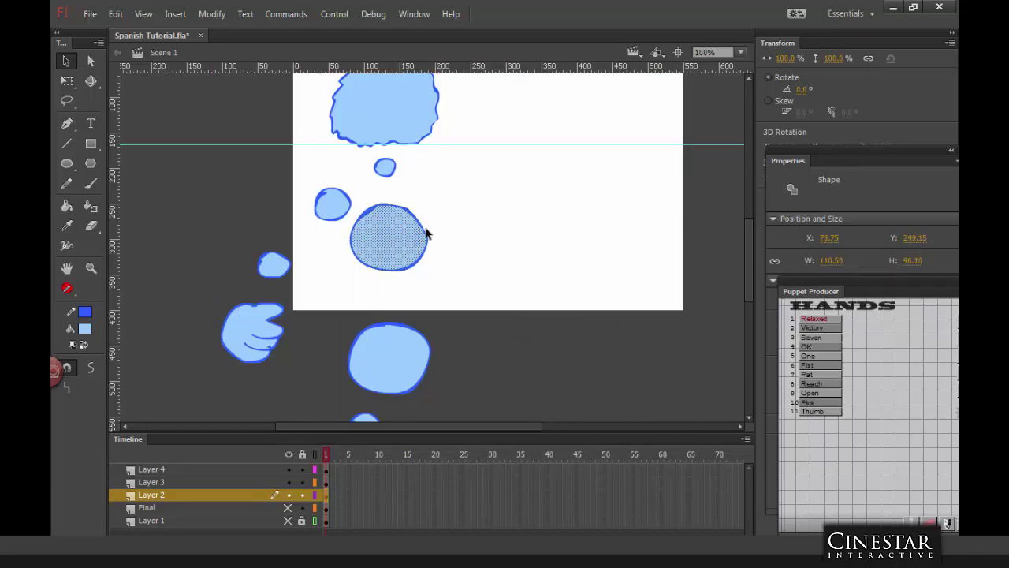
key(F8)
click(652, 102)
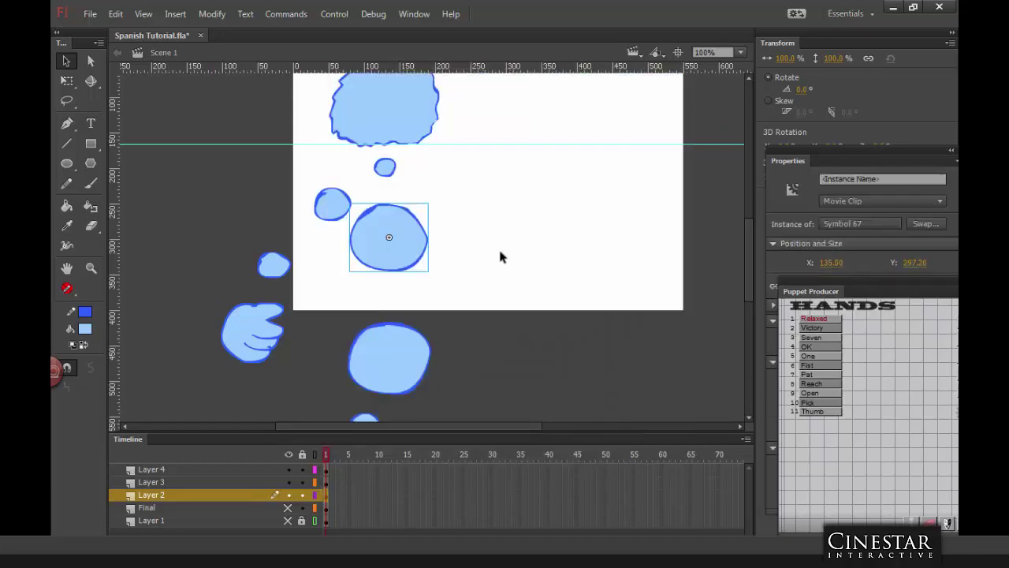
Step: Convert the large pelvis oval below the torso on Layer 2 to a Movie Clip symbol
drag(454, 298, 332, 401)
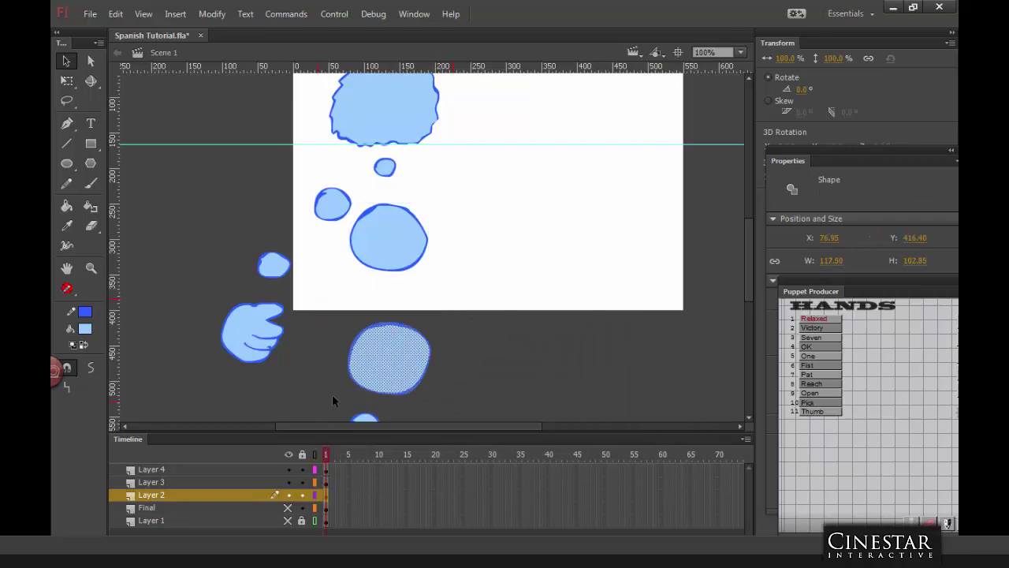
key(F8)
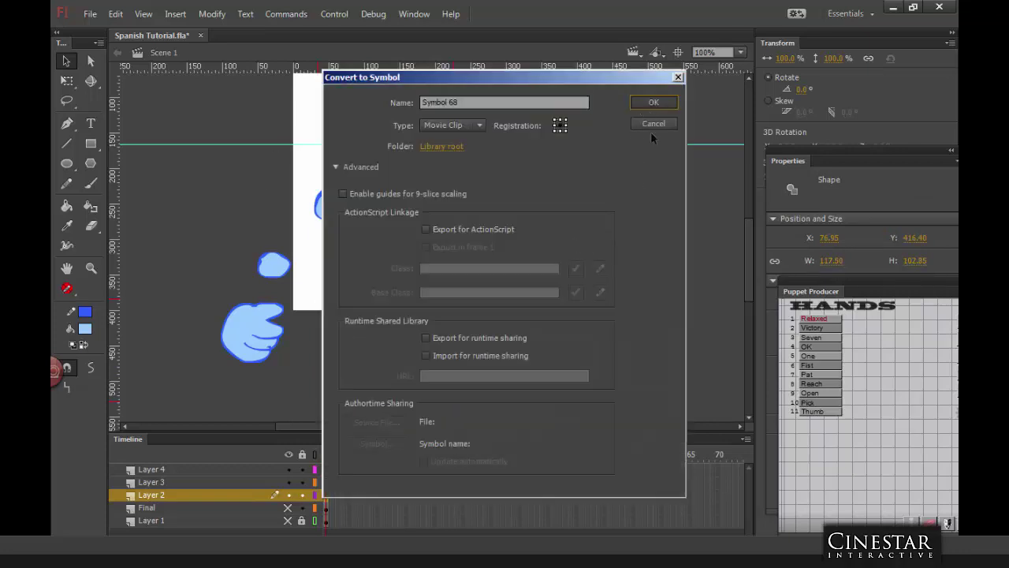
click(651, 102)
click(544, 357)
Step: Convert the two small leg ovals below the pelvis on Layer 2 to separate Movie Clip symbols
scroll(526, 236, down, 5)
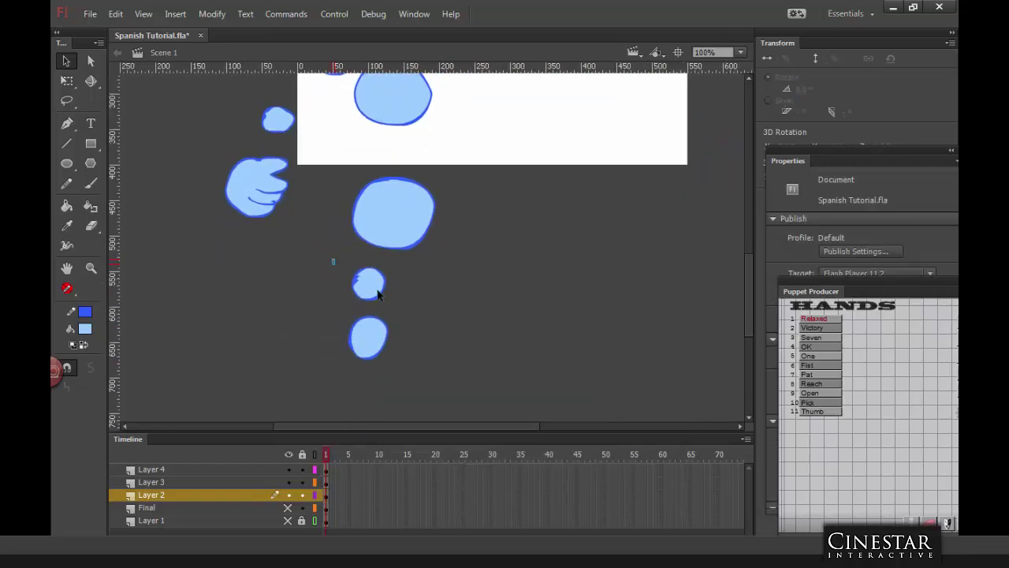
drag(394, 261, 334, 306)
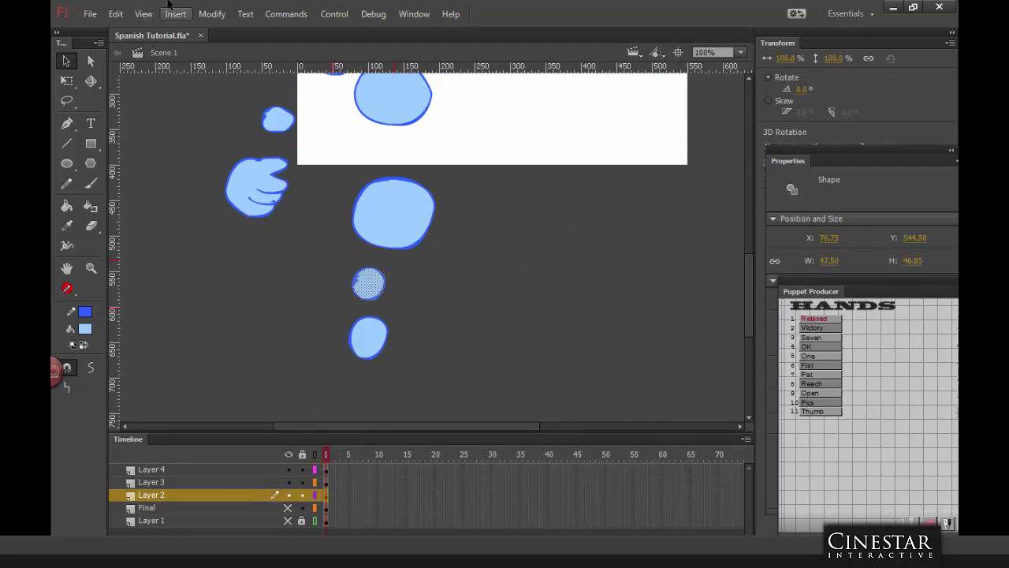
click(211, 13)
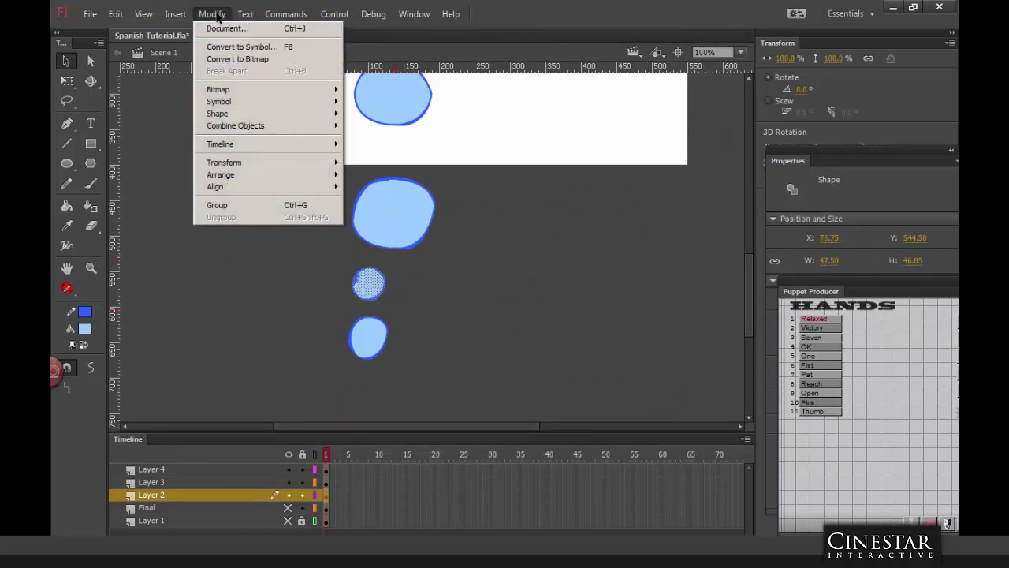
click(302, 49)
click(656, 102)
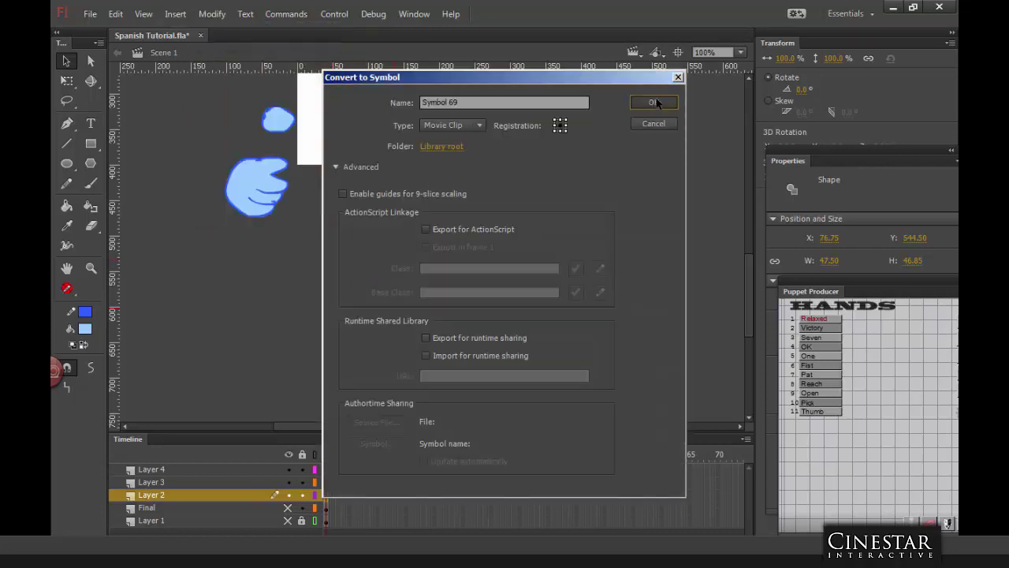
drag(322, 313, 417, 369)
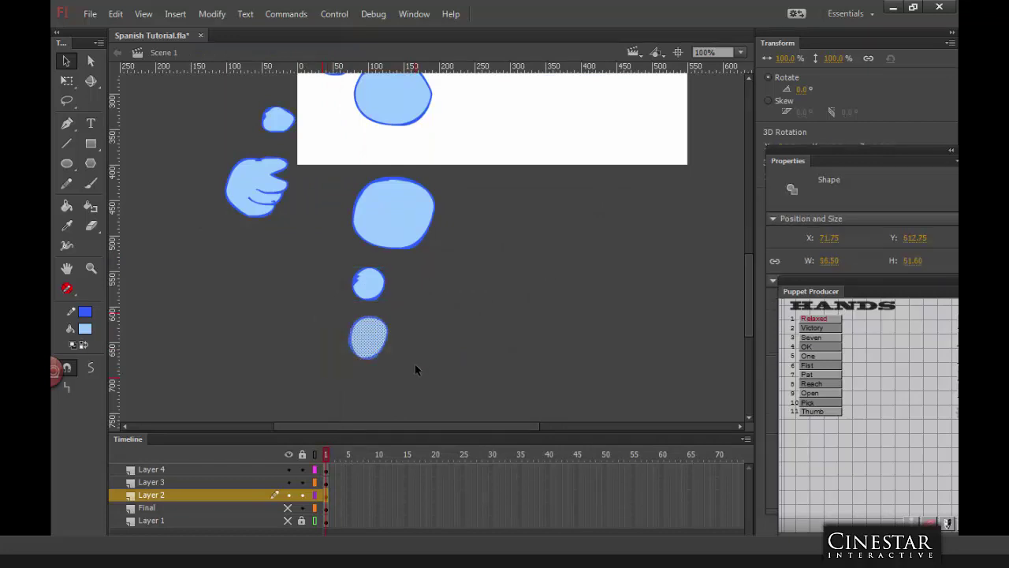
key(F8)
key(Return)
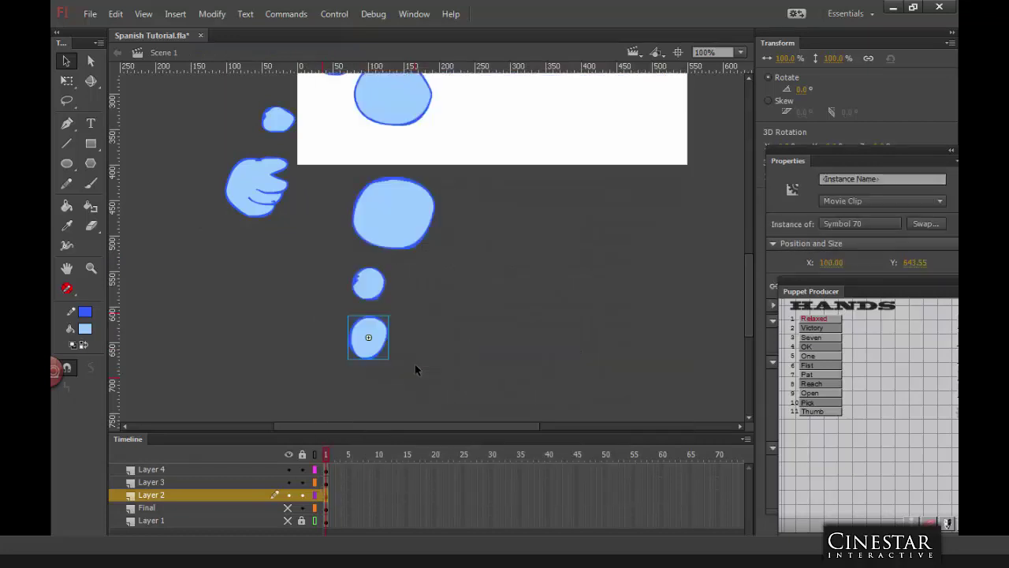
click(552, 313)
Step: Convert the top-view shoe on Layer 2 to a Movie Clip symbol
scroll(534, 212, down, 5)
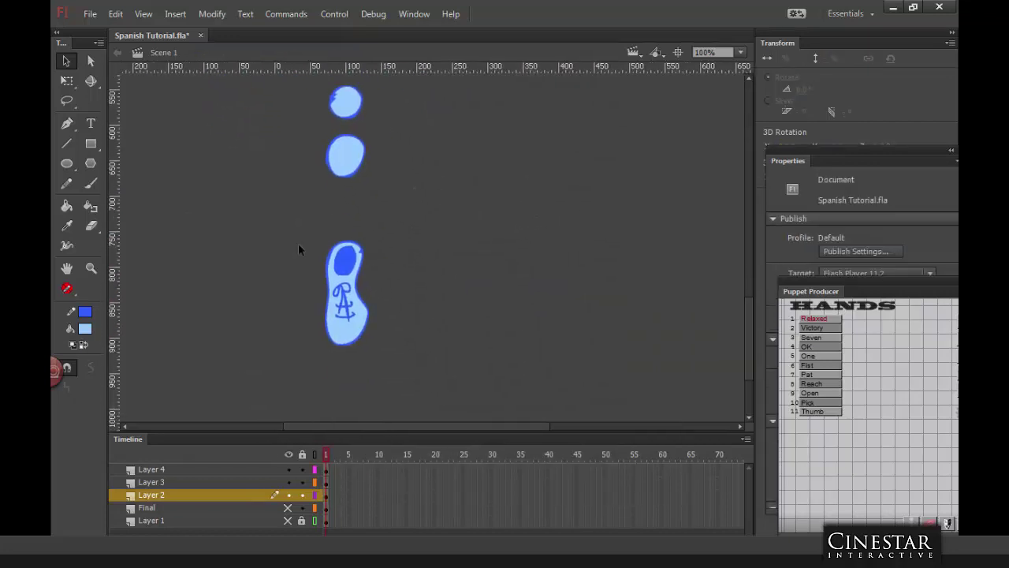
drag(417, 394, 418, 396)
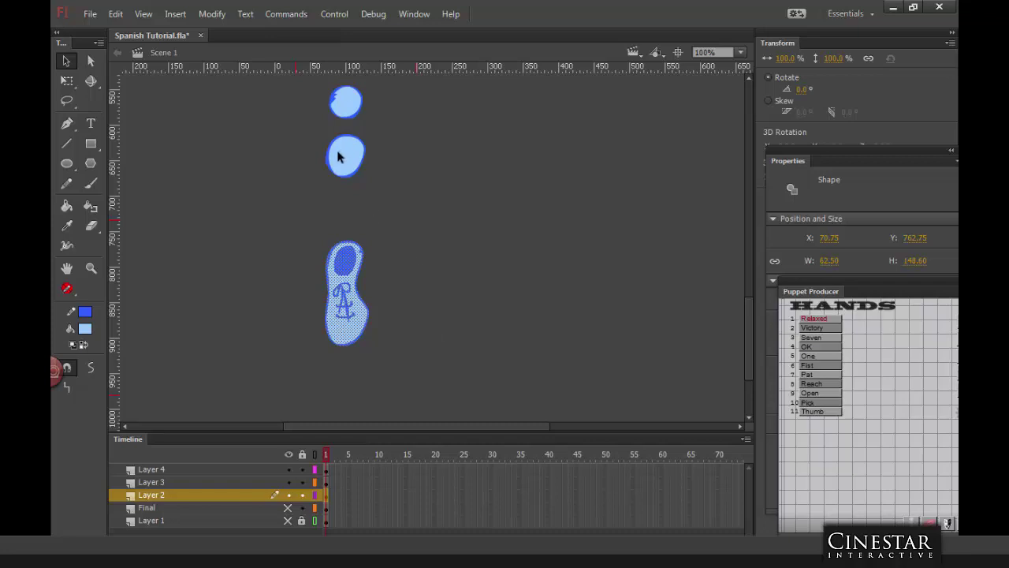
key(F8)
click(649, 101)
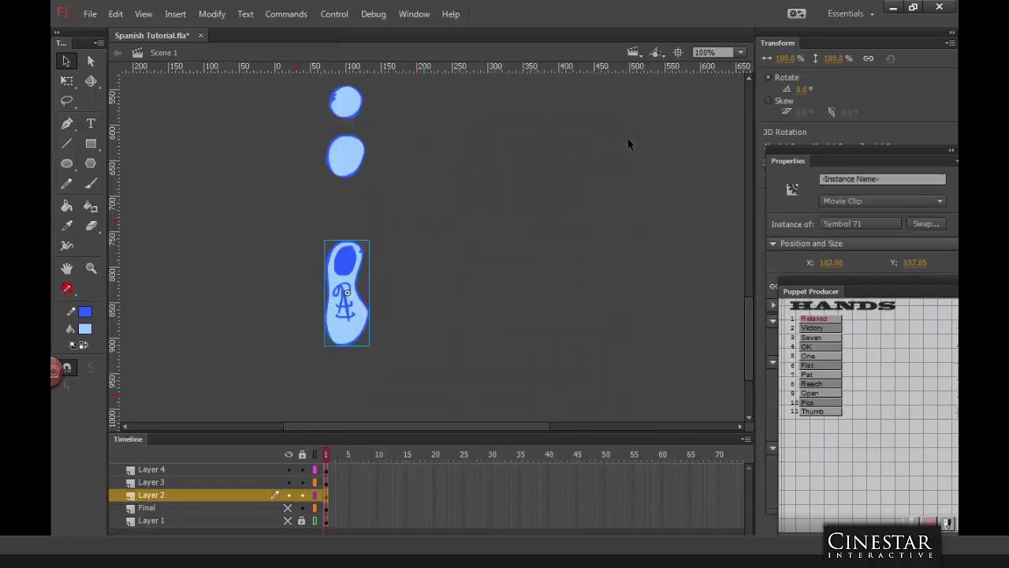
click(458, 226)
Step: Inside the shoe symbol, move the artwork down so the registration point sits in the ankle opening, and return to Scene 1
click(352, 315)
double_click(354, 277)
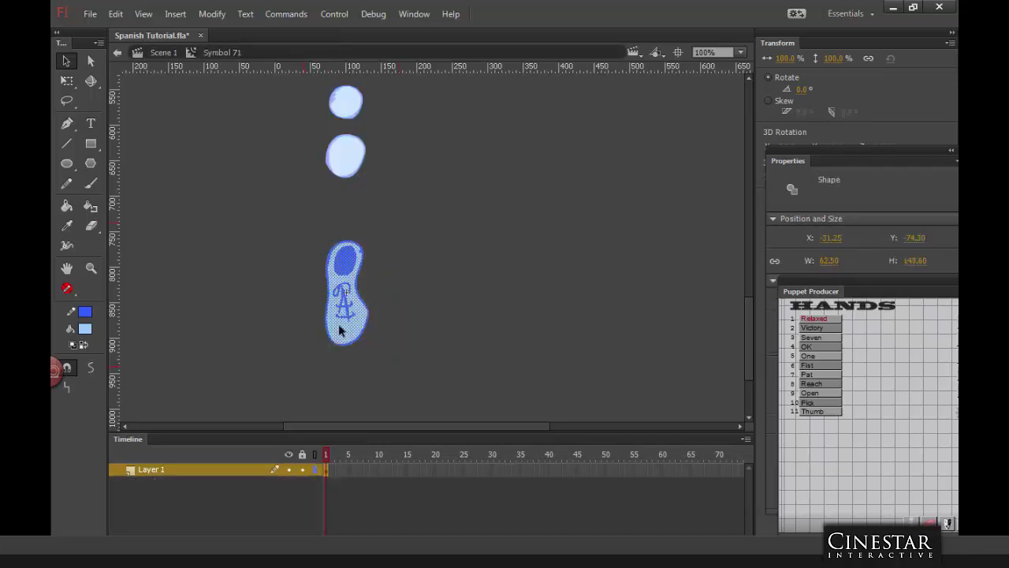
drag(347, 264, 350, 300)
click(409, 270)
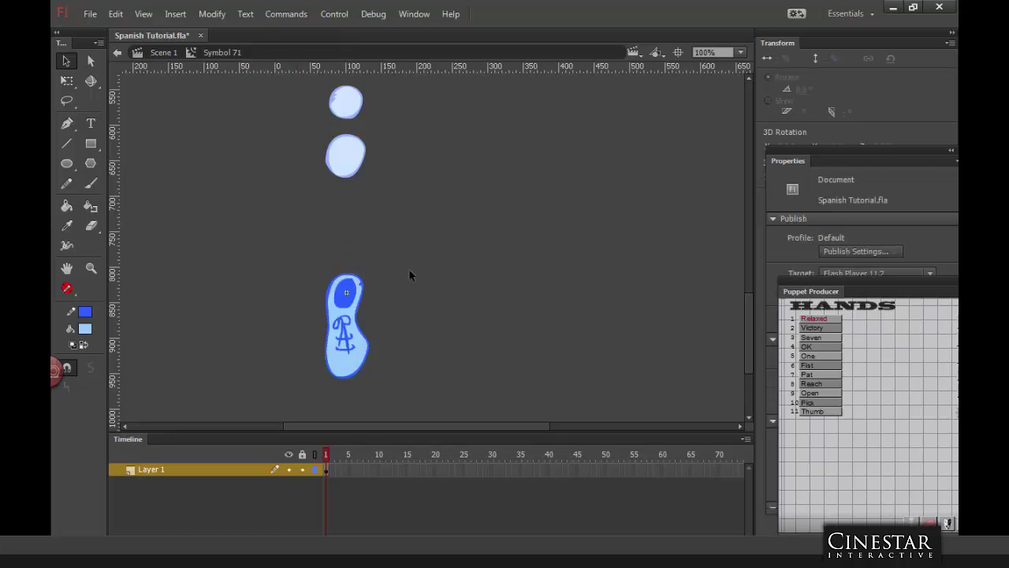
double_click(419, 266)
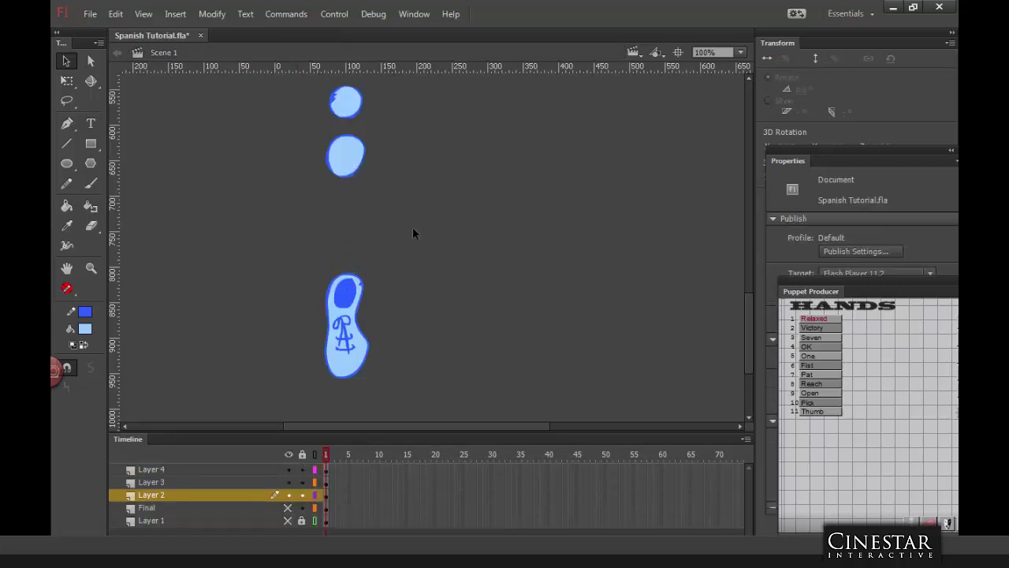
Step: Check the registration points of the shoe and the two leg ovals
click(352, 305)
click(423, 244)
click(362, 305)
click(354, 157)
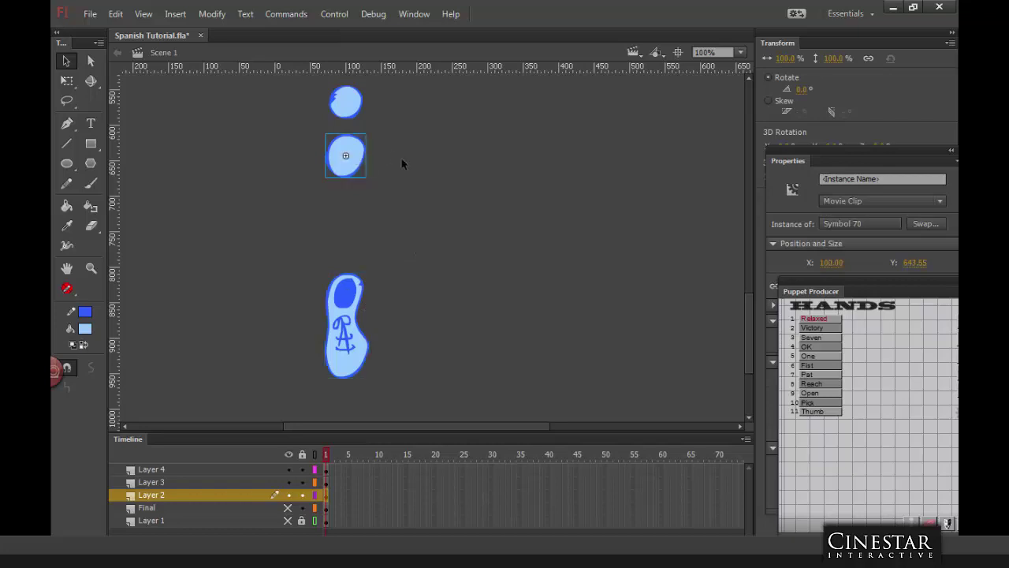
click(347, 101)
drag(445, 106, 414, 301)
click(377, 221)
click(356, 129)
Step: Inside the hand symbol, shift the artwork so the registration point sits near the wrist edge, and return to Scene 1
click(232, 215)
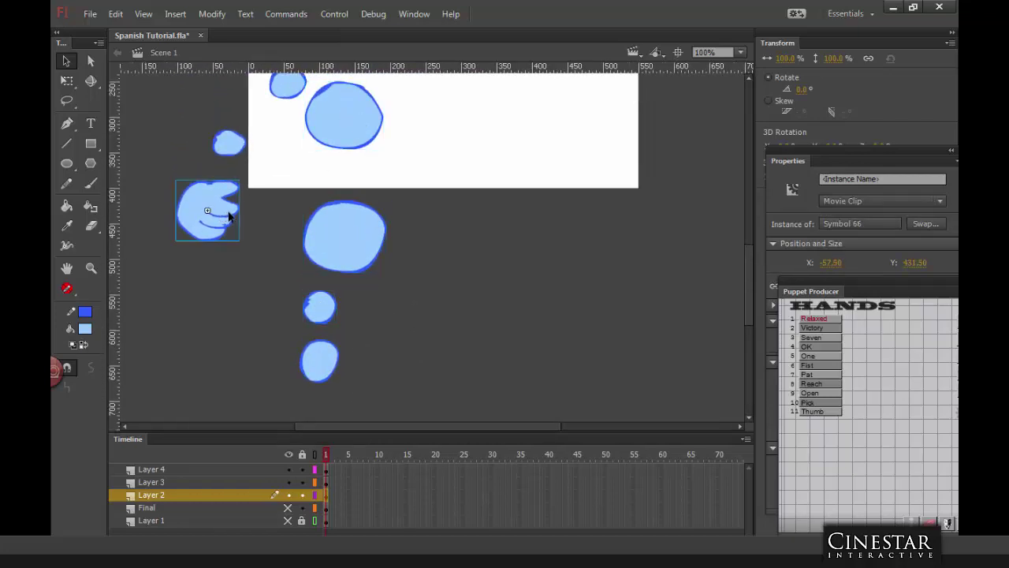
double_click(232, 213)
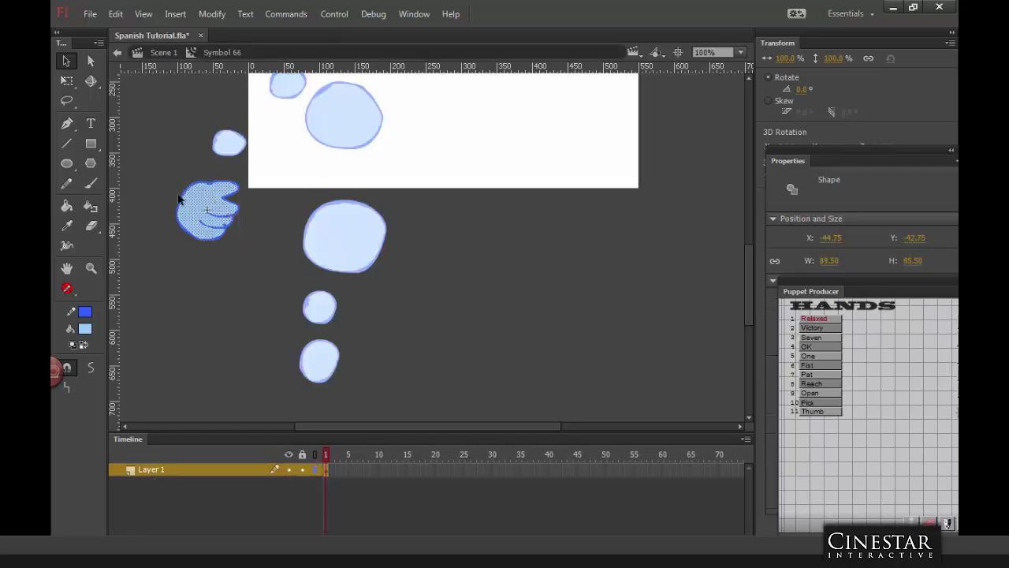
drag(213, 209, 233, 235)
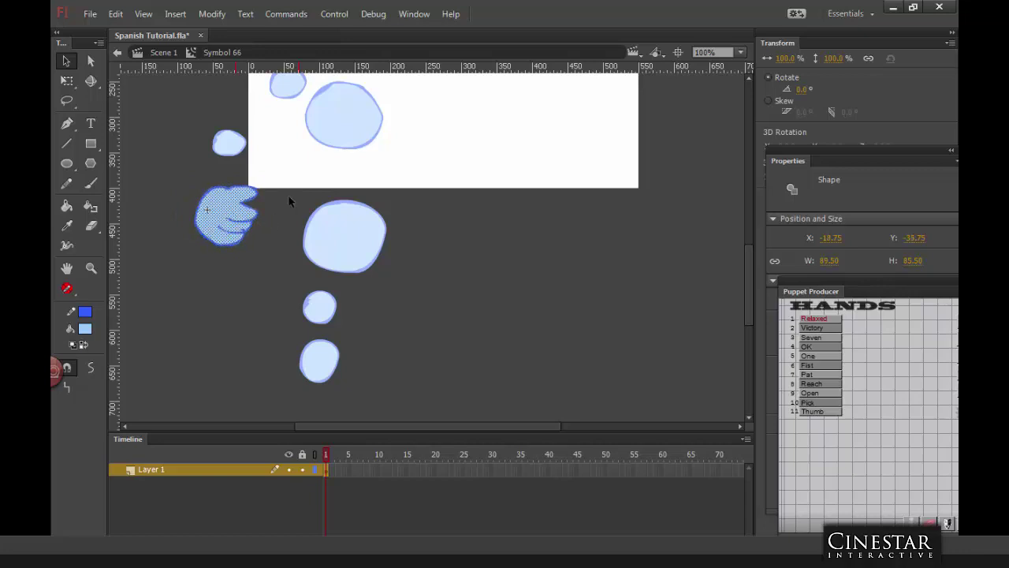
double_click(297, 157)
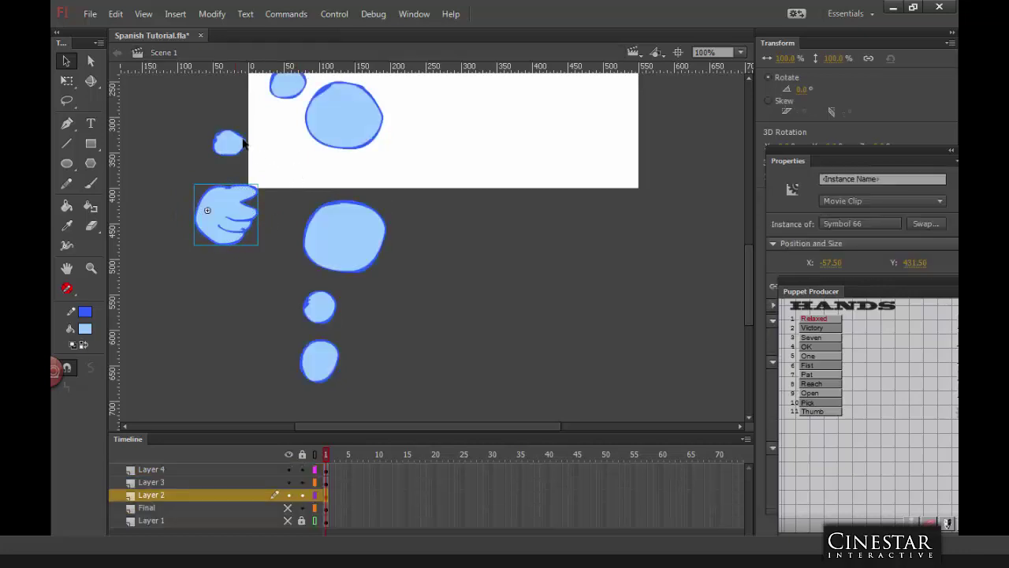
click(298, 167)
Step: Check the registration points of the arm ovals, neck, head and hair symbols
scroll(285, 237, up, 3)
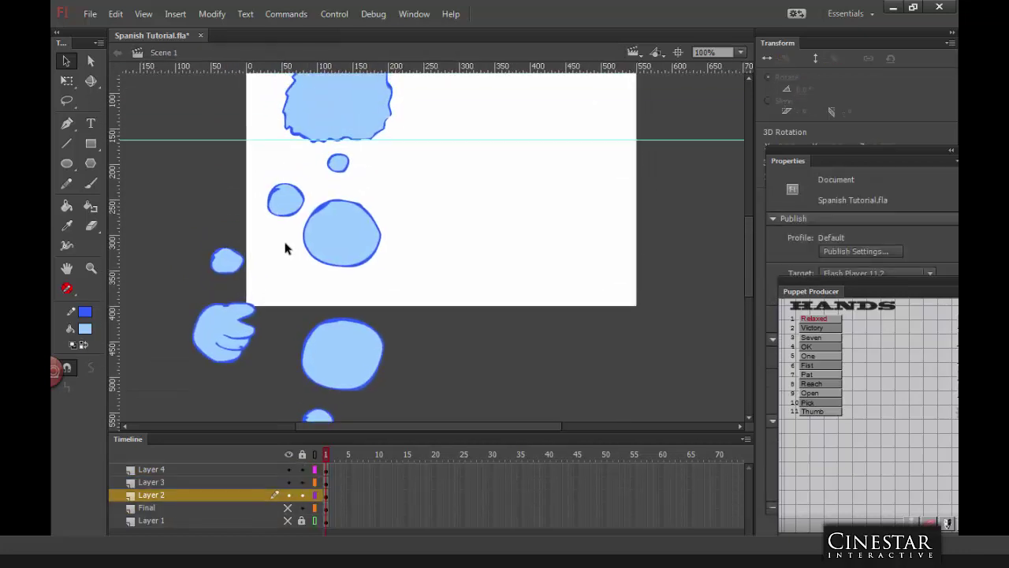
click(228, 260)
click(285, 200)
click(337, 163)
click(359, 118)
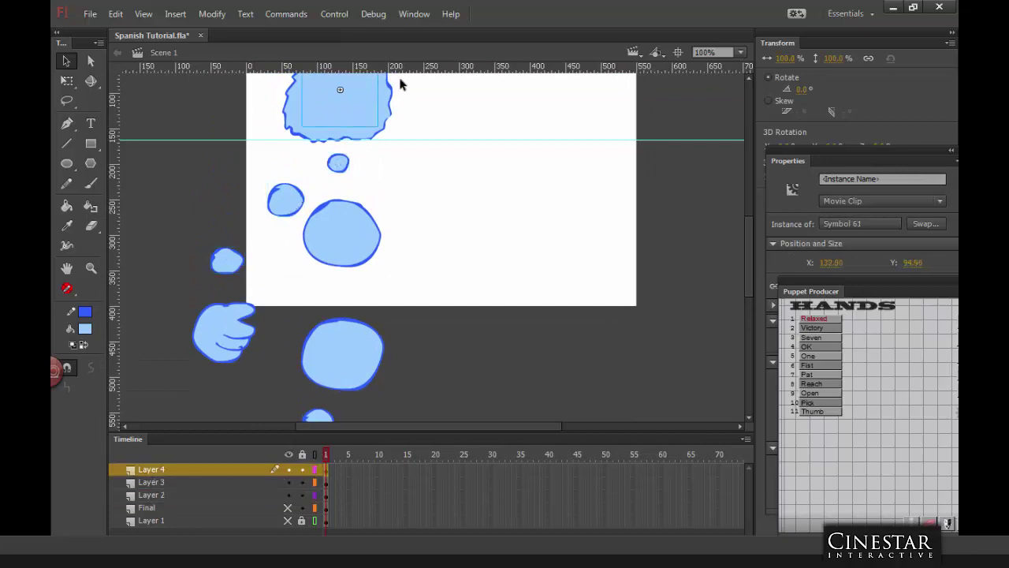
scroll(406, 102, up, 2)
scroll(402, 158, up, 1)
click(385, 161)
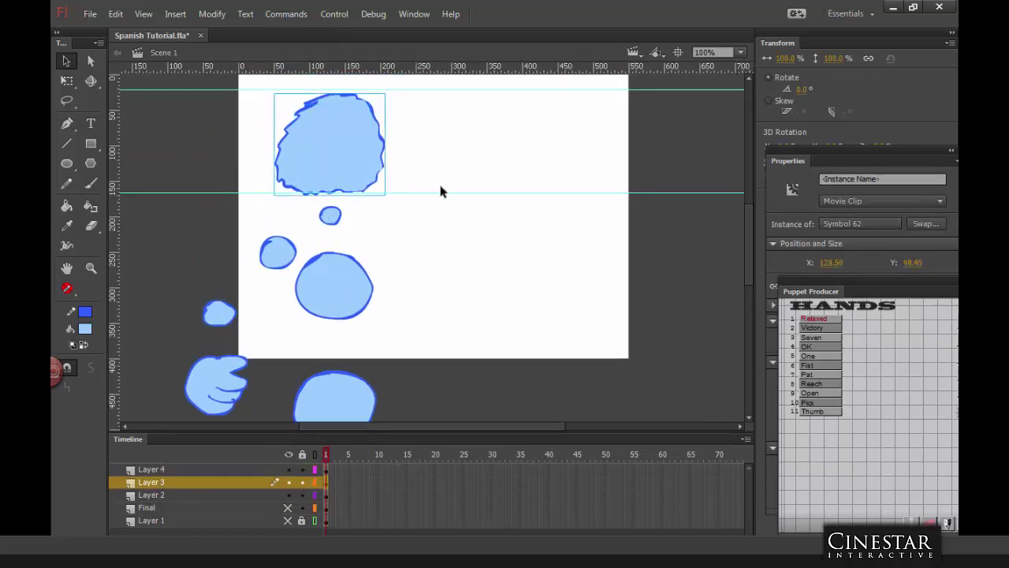
Step: Select all the top-view body parts across the layers and move them down, below the stage's top edge
click(460, 150)
key(ctrl+minus)
key(ctrl+minus)
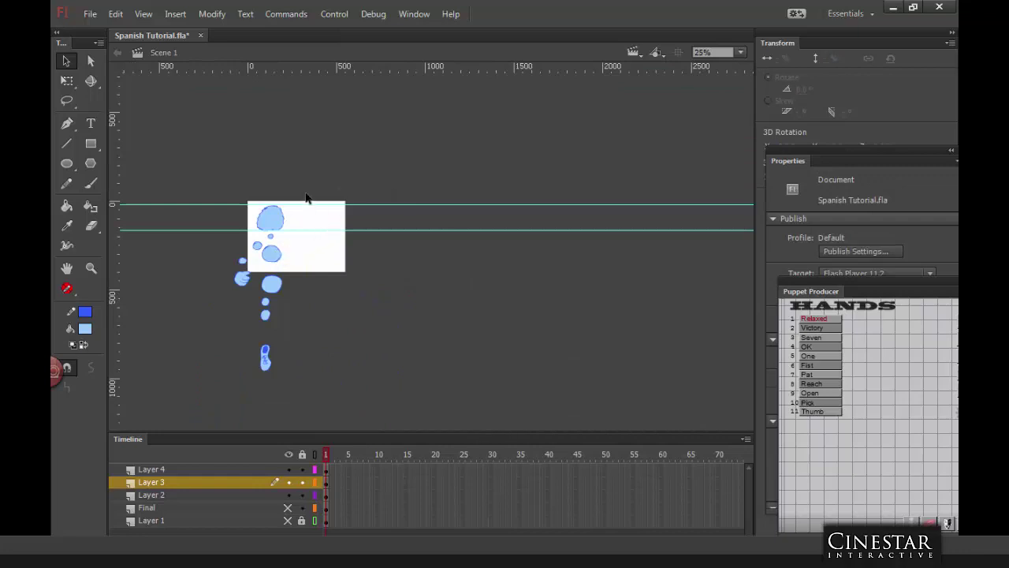
drag(313, 184, 211, 392)
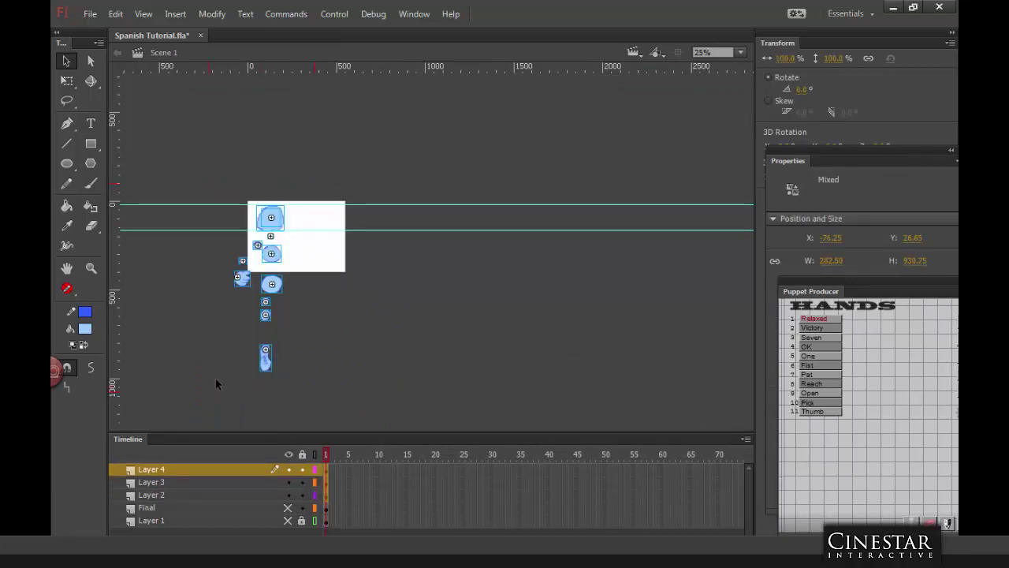
key(shift+Down)
key(shift+Down)
key(shift+Down)
key(shift+Down)
key(shift+Down)
key(shift+Down)
key(shift+Down)
key(shift+Down)
key(shift+Down)
key(shift+Down)
key(shift+Down)
key(shift+Down)
key(shift+Down)
key(shift+Down)
key(shift+Down)
key(shift+Down)
key(shift+Down)
key(shift+Down)
key(shift+Down)
key(shift+Down)
Step: Show the Final layer and Layer 1, and move the selected top-view parts further down, below the front-view figure
drag(289, 509, 297, 521)
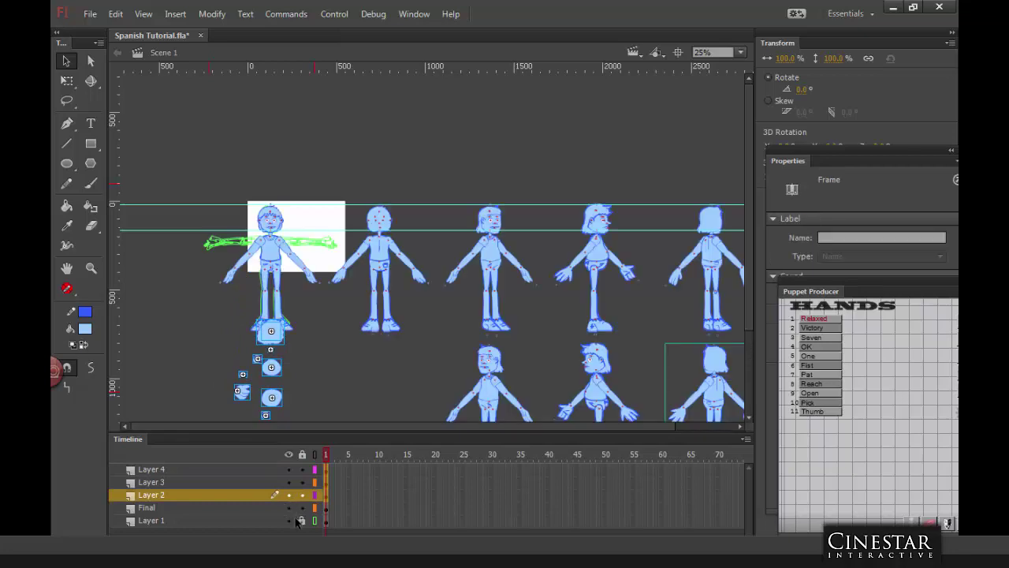
key(shift+Down)
key(shift+Down)
key(shift+Down)
key(shift+Down)
key(shift+Down)
key(shift+Down)
key(shift+Down)
key(shift+Down)
key(shift+Down)
key(shift+Down)
key(shift+Down)
key(shift+Down)
key(shift+Down)
key(shift+Down)
key(shift+Down)
key(shift+Down)
key(shift+Down)
key(shift+Down)
key(shift+Down)
key(shift+Down)
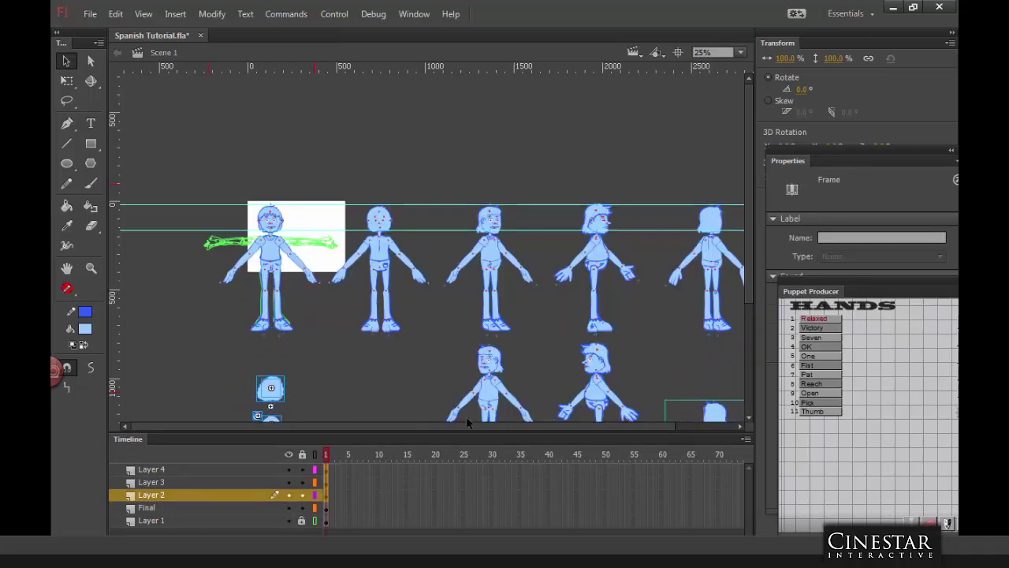
Step: Move the mirrored back-view figure group on the Final layer up, level with the other figures in the second row
click(712, 410)
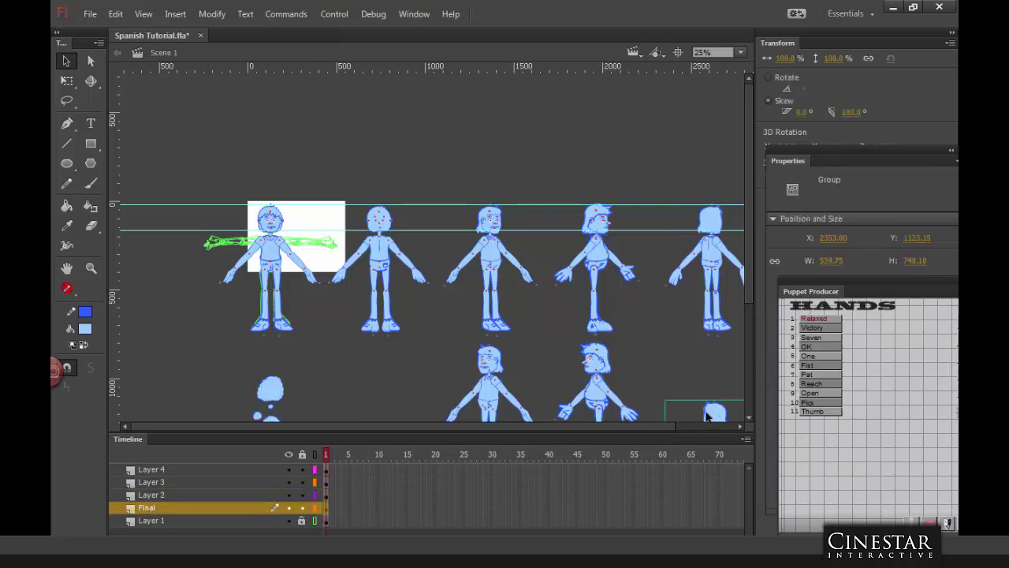
key(shift+Up)
key(shift+Up)
key(shift+Up)
key(shift+Up)
key(shift+Up)
key(shift+Up)
key(shift+Up)
key(shift+Up)
key(shift+Up)
key(shift+Up)
key(shift+Up)
key(shift+Up)
key(shift+Up)
key(shift+Up)
key(shift+Up)
key(shift+Up)
key(shift+Up)
key(shift+Up)
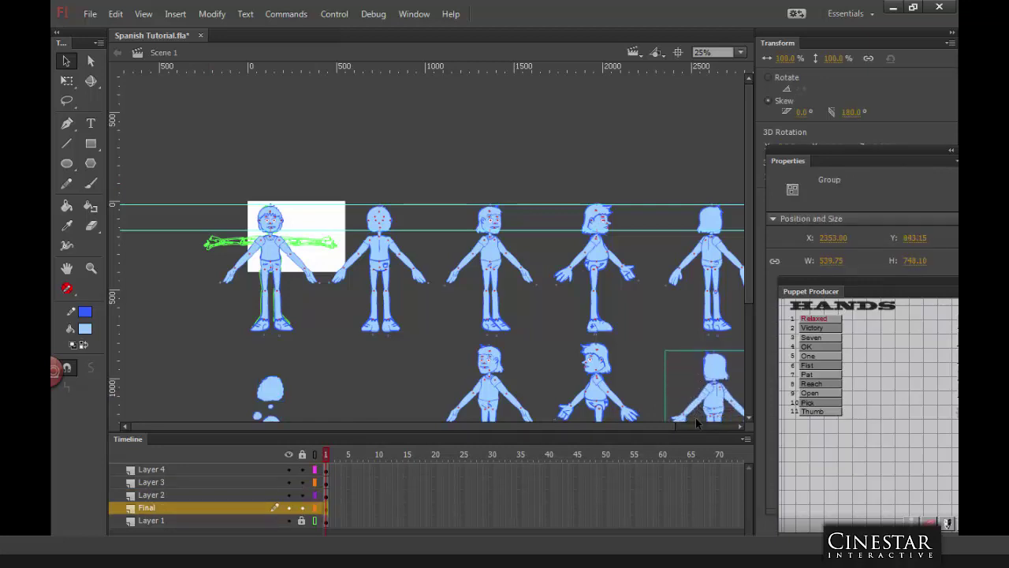
click(442, 379)
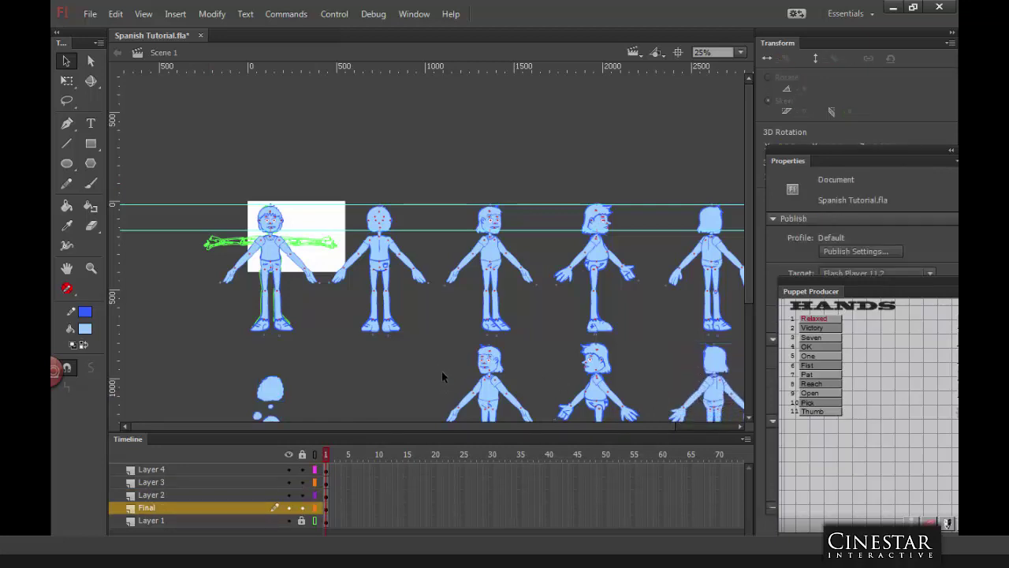
Step: Nudge the top-view upper-arm oval down so it sits beside the torso oval
scroll(441, 371, down, 5)
key(ctrl+equal)
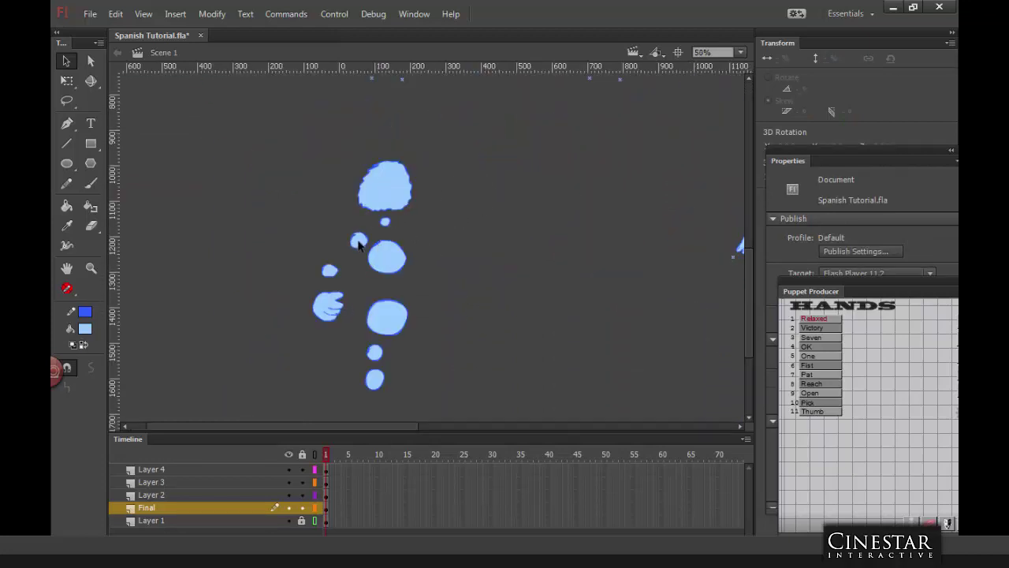
click(358, 240)
key(Down)
key(Down)
key(Down)
key(Down)
key(Down)
key(Down)
key(Down)
key(Down)
key(Down)
key(Down)
key(Down)
key(Down)
key(Down)
key(Down)
key(Down)
key(Down)
key(Down)
key(Down)
key(Down)
key(Down)
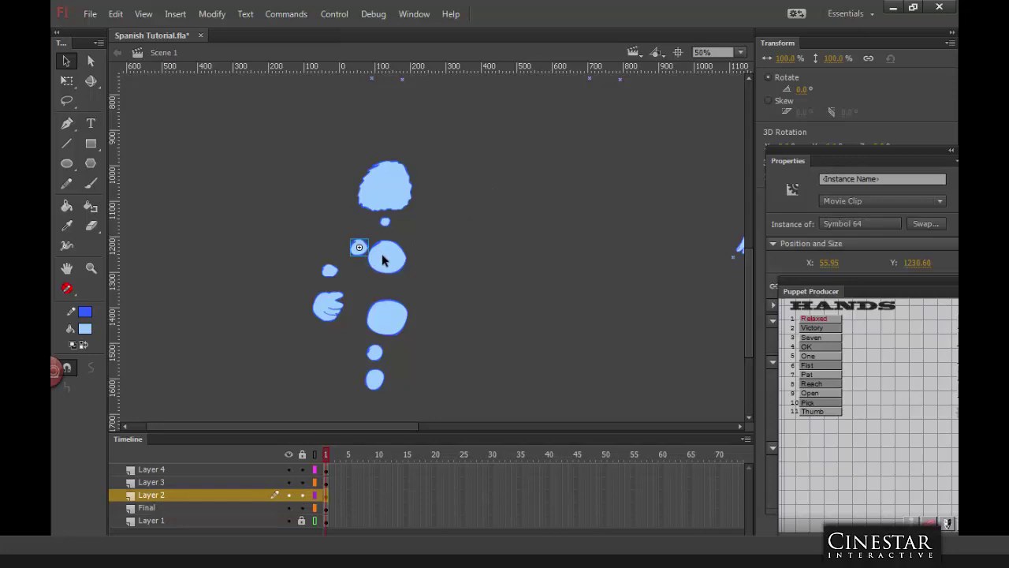
key(Up)
key(Up)
key(Up)
key(Up)
key(Up)
key(Up)
key(Up)
key(Up)
key(Up)
key(Up)
key(Up)
key(Up)
Step: Gather the loose parts: forearm oval beside the upper arm, hand just below the arm, and pelvis oval directly under the torso
click(330, 272)
click(345, 265)
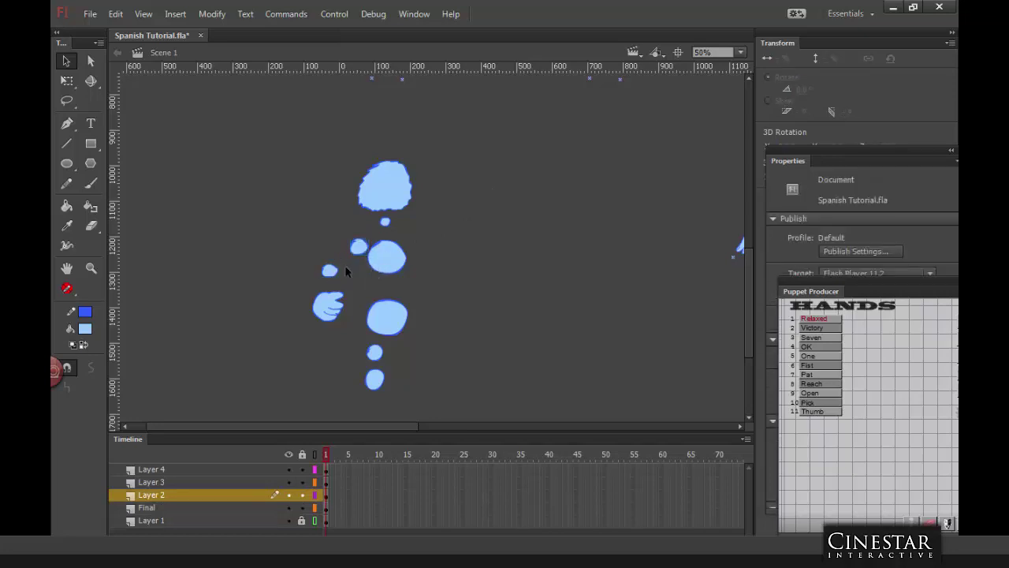
drag(331, 274, 347, 251)
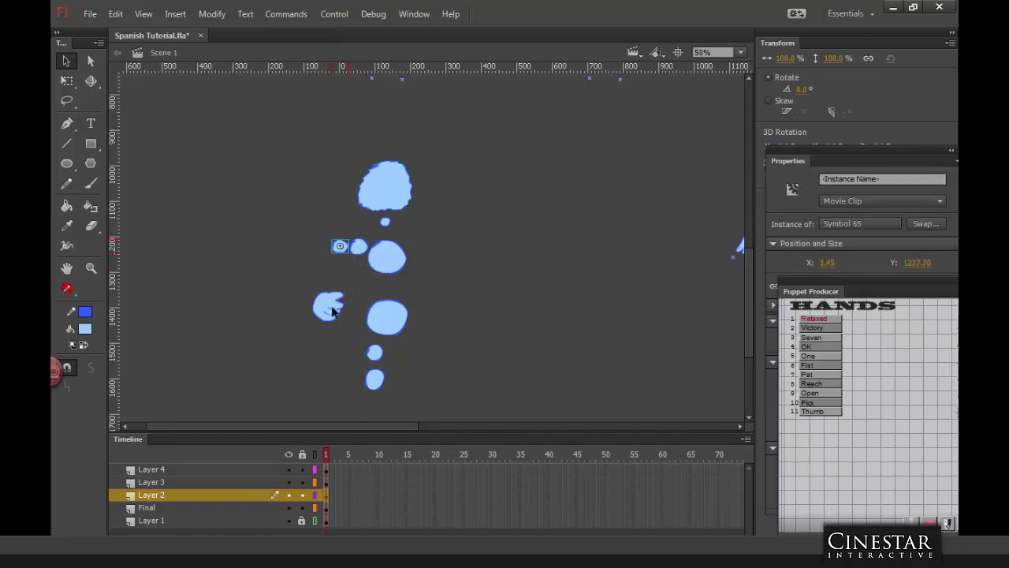
drag(341, 314, 353, 281)
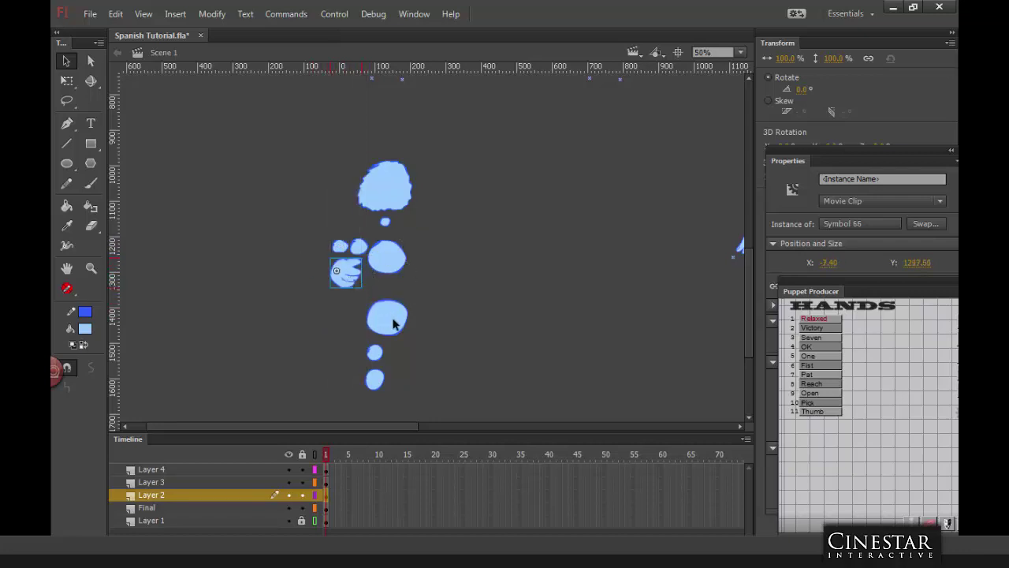
mouse_move(392, 322)
mouse_down()
mouse_move(392, 294)
mouse_move(392, 302)
mouse_up()
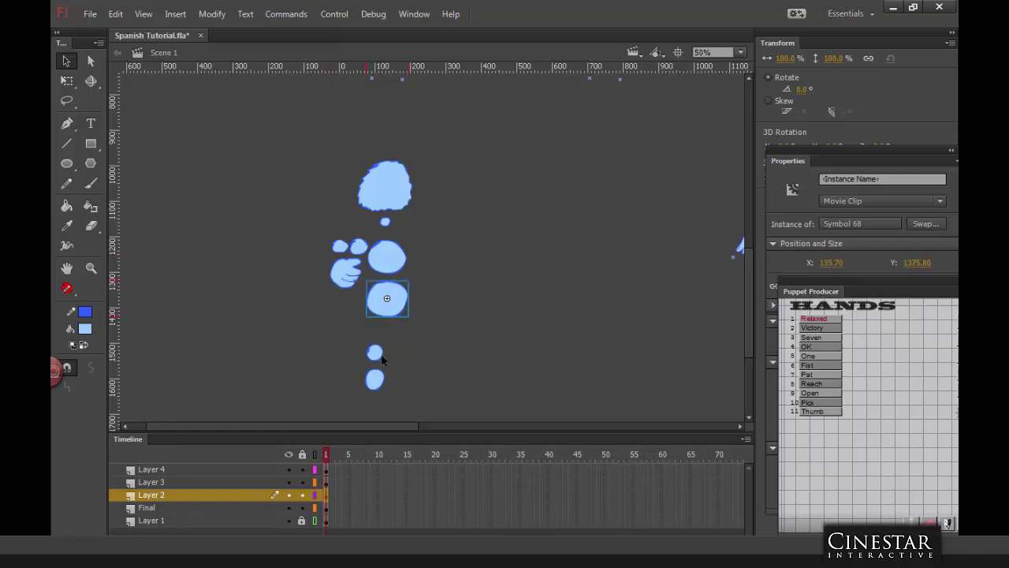
Step: Move the upper-leg and lower-leg ovals up so they stack directly beneath the pelvis oval
drag(378, 353, 377, 325)
drag(376, 381, 376, 350)
click(505, 258)
Step: Move the top-view shoe up so it sits just below the lower-leg oval
drag(747, 255, 743, 295)
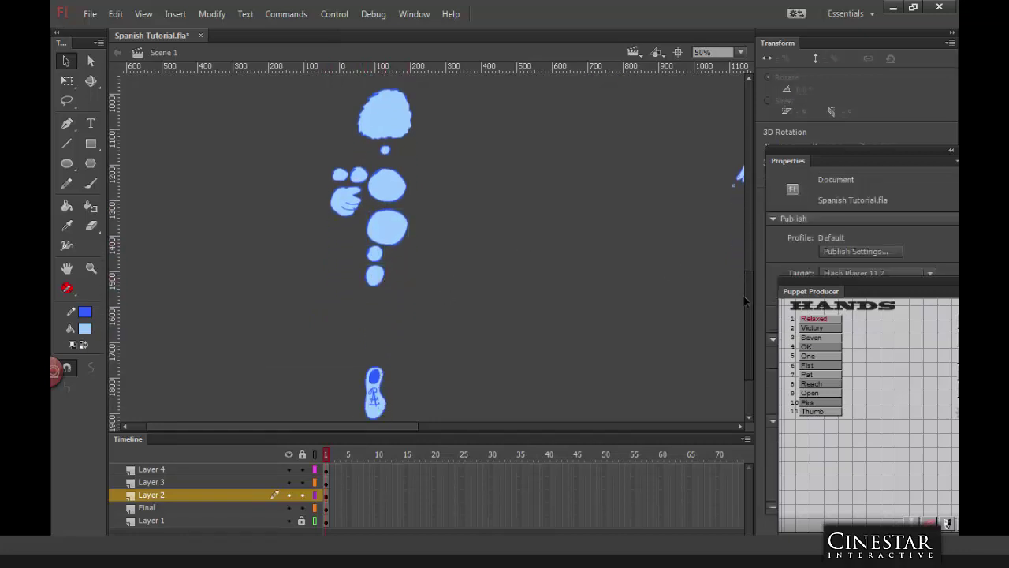
drag(373, 361, 376, 286)
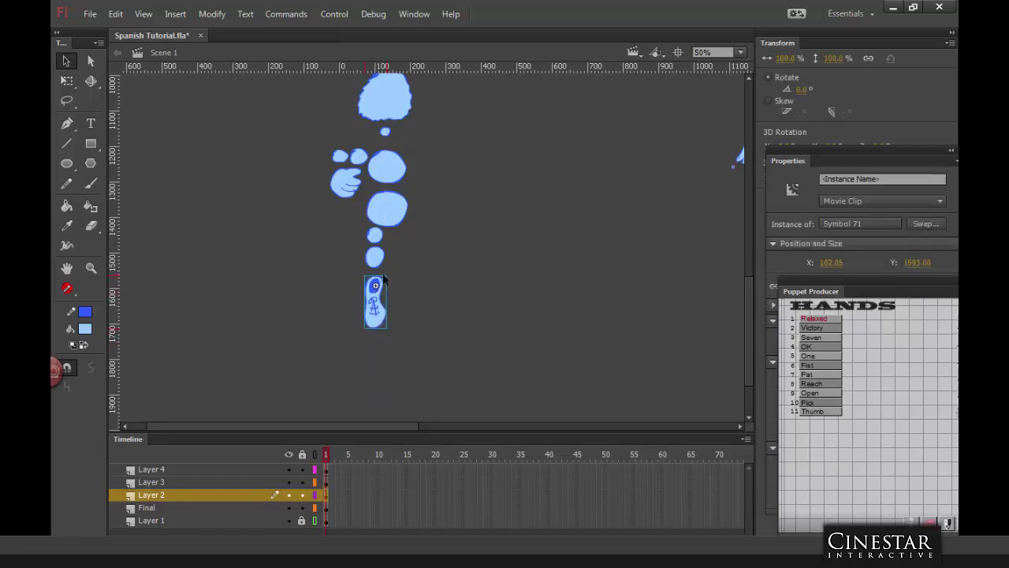
key(Up)
key(Up)
key(Up)
key(Up)
key(Up)
key(Up)
key(Up)
key(Up)
key(Up)
key(Up)
key(Up)
key(Up)
key(Up)
key(Up)
key(Up)
key(Up)
key(Up)
key(Up)
key(Up)
key(Up)
click(466, 274)
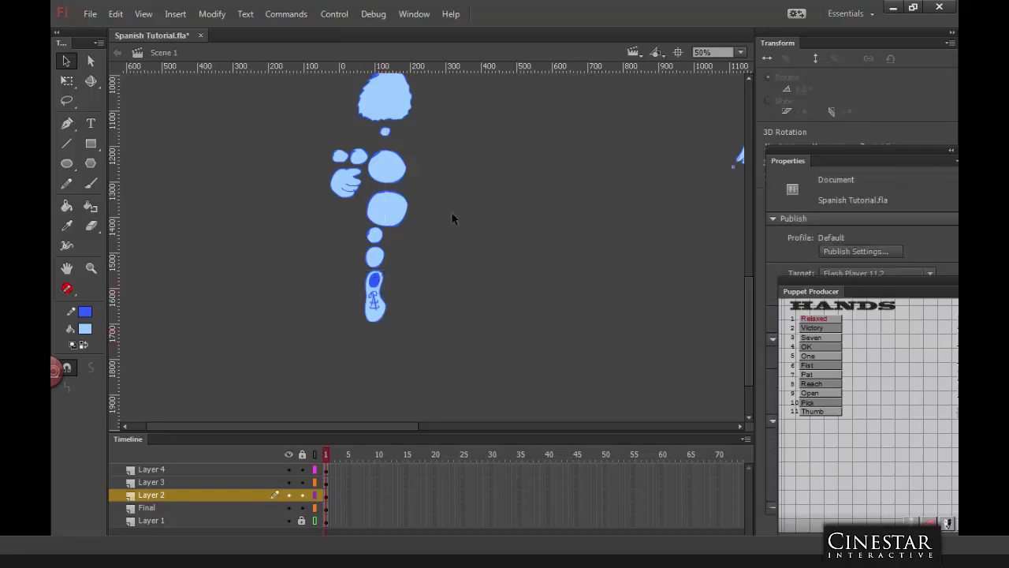
Step: Nudge the pelvis oval slightly up toward the torso and the small neck oval down toward the torso
click(399, 210)
click(411, 203)
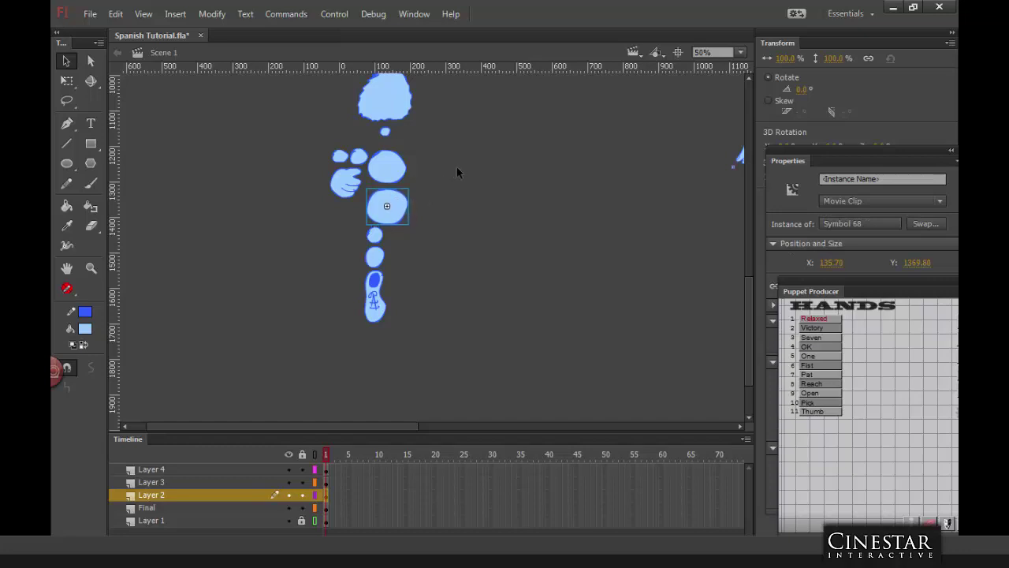
click(386, 130)
key(Down)
key(Down)
key(Down)
key(Down)
key(Down)
key(Down)
key(Down)
key(Down)
key(Down)
key(Down)
key(Down)
key(Down)
key(Down)
key(Down)
key(Down)
key(Down)
key(Down)
key(Down)
key(Down)
key(Down)
Step: Nudge the head shape down so it sits just above the neck oval
drag(337, 125, 450, 74)
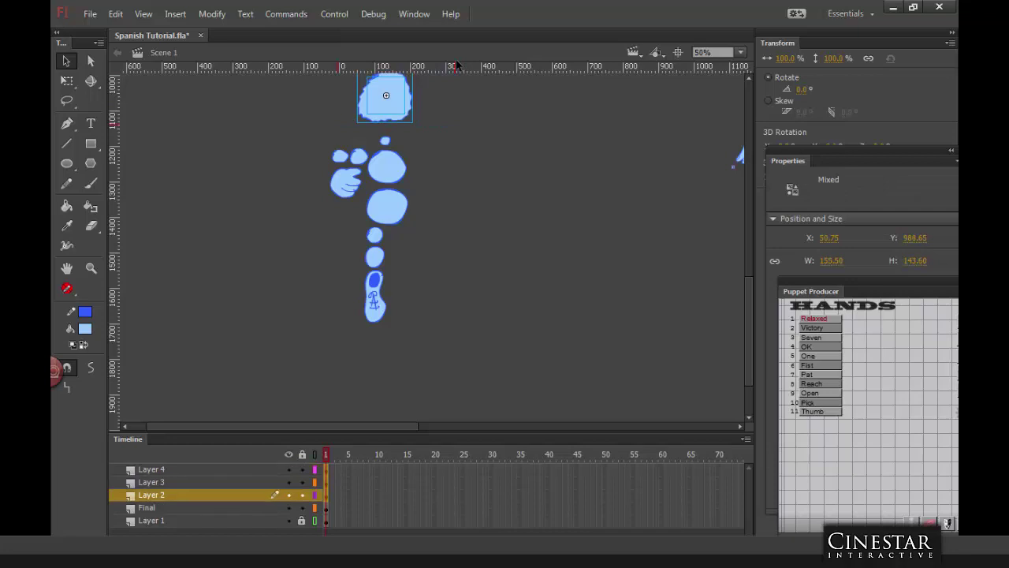
key(Down)
key(Down)
key(Down)
key(Down)
key(Down)
key(Down)
key(Down)
key(Down)
key(Down)
key(Down)
key(Down)
key(Down)
key(Down)
key(Down)
key(Down)
key(Down)
key(Down)
key(Down)
key(Down)
key(Down)
click(460, 121)
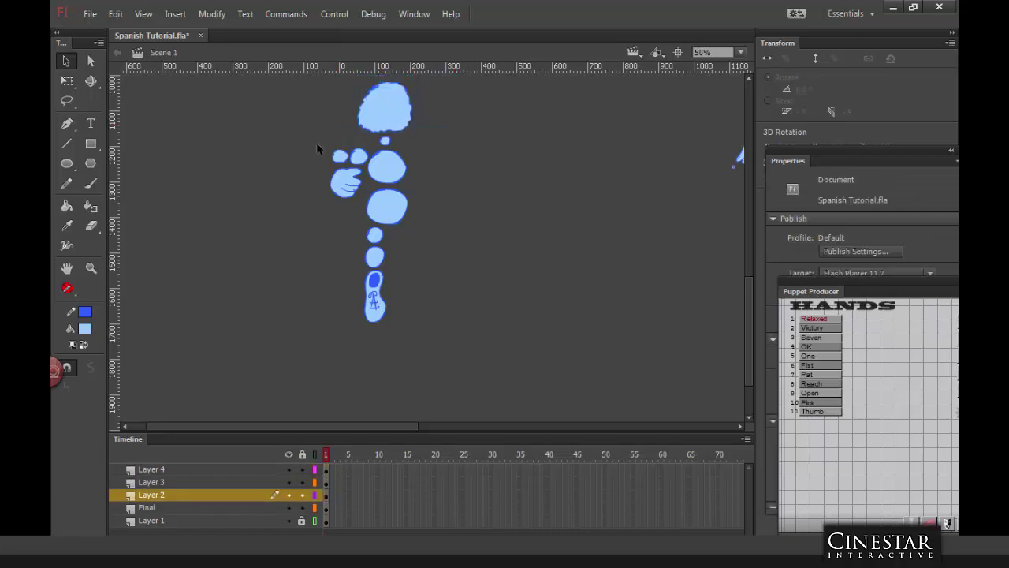
Step: Group the arm ovals, hand, leg ovals and shoe of the top-view figure into one limb group
drag(318, 145, 362, 204)
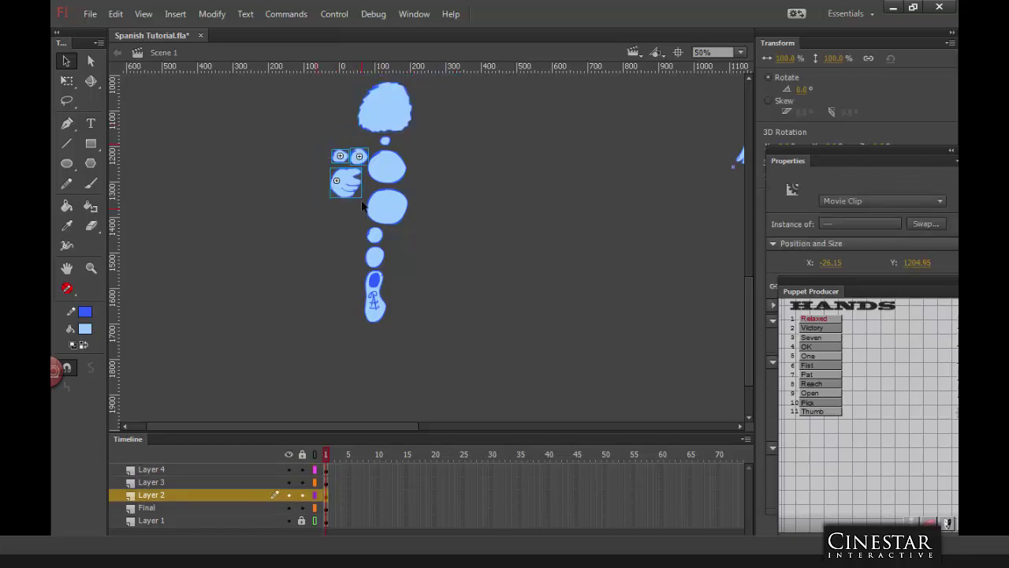
shift+click(374, 235)
shift+click(375, 255)
key(ctrl+g)
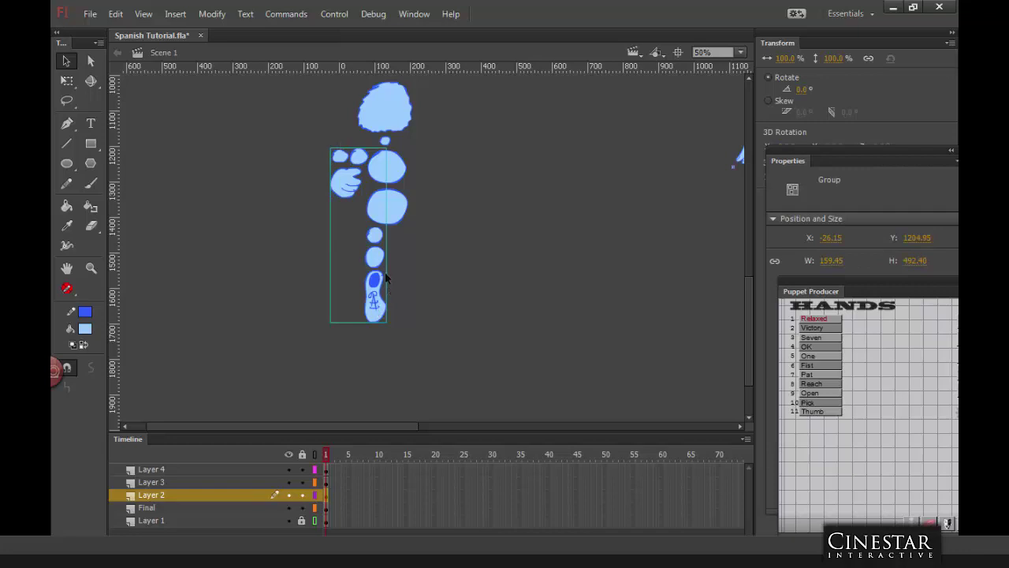
Step: Duplicate the limb group and place the copy exactly over the original
click(221, 14)
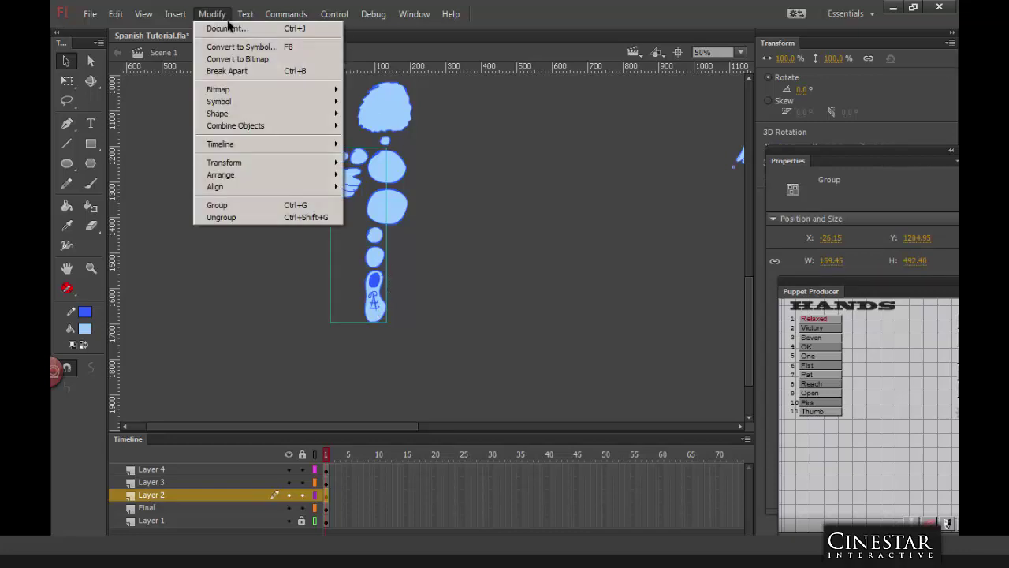
click(229, 28)
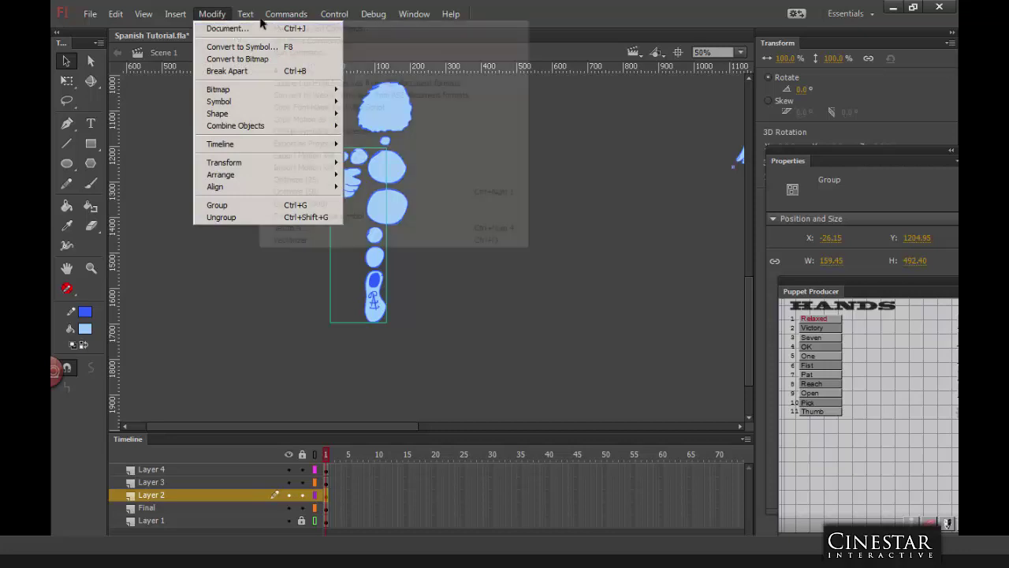
click(115, 14)
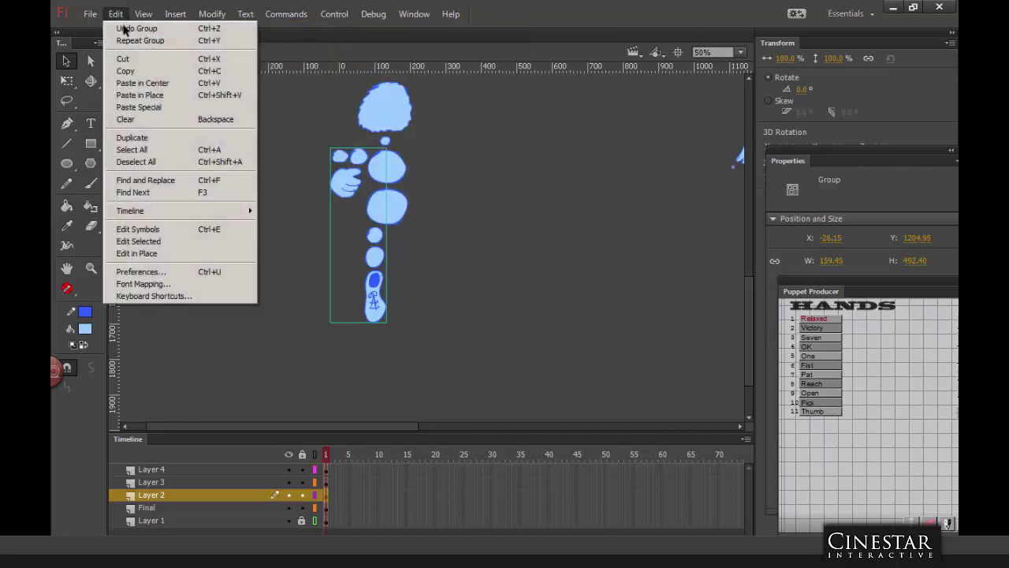
click(133, 137)
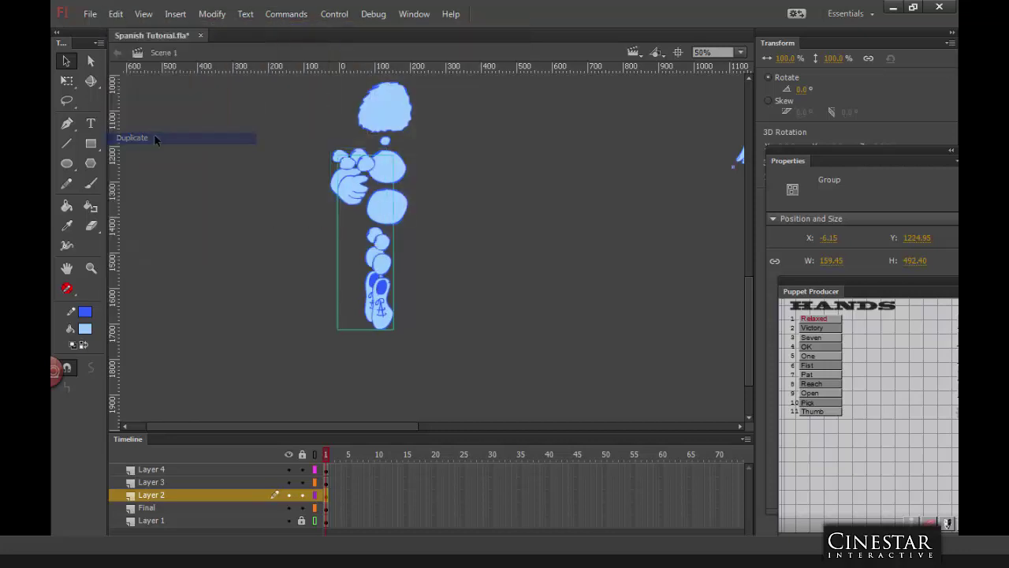
key(ctrl+z)
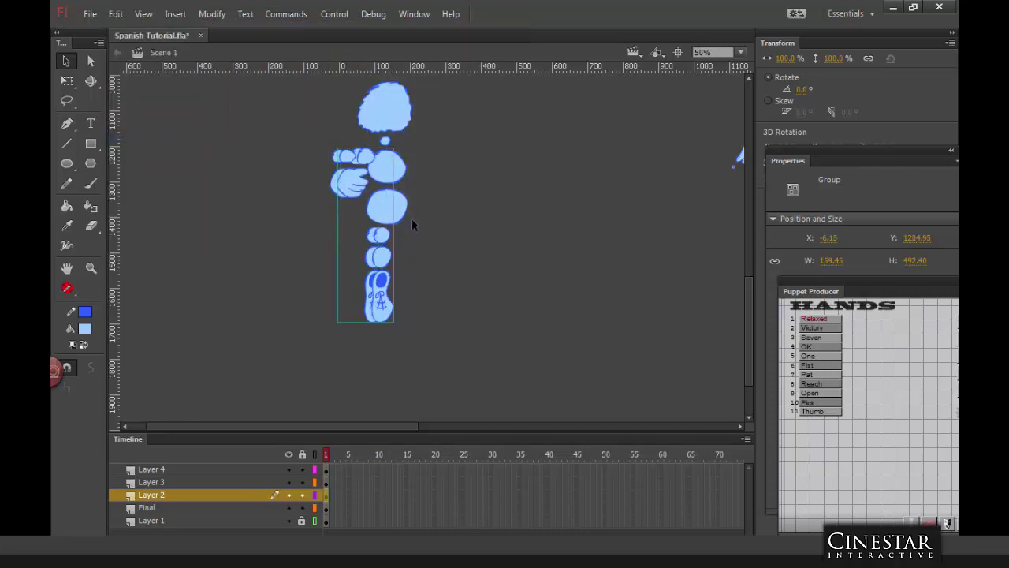
Step: Flip the duplicated limb group horizontally and move it to the opposite side of the torso, at X 153.80
click(211, 14)
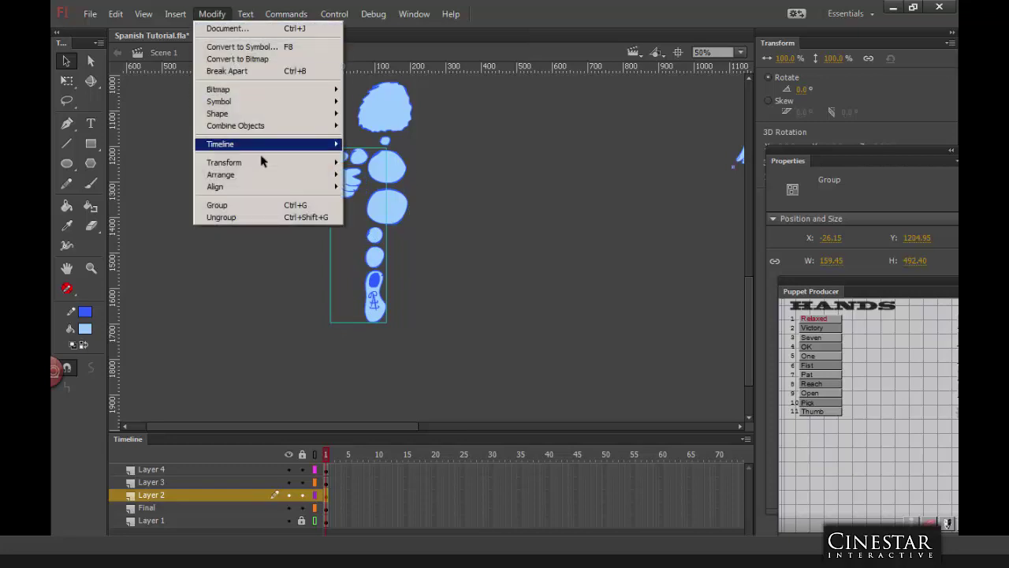
mouse_move(259, 163)
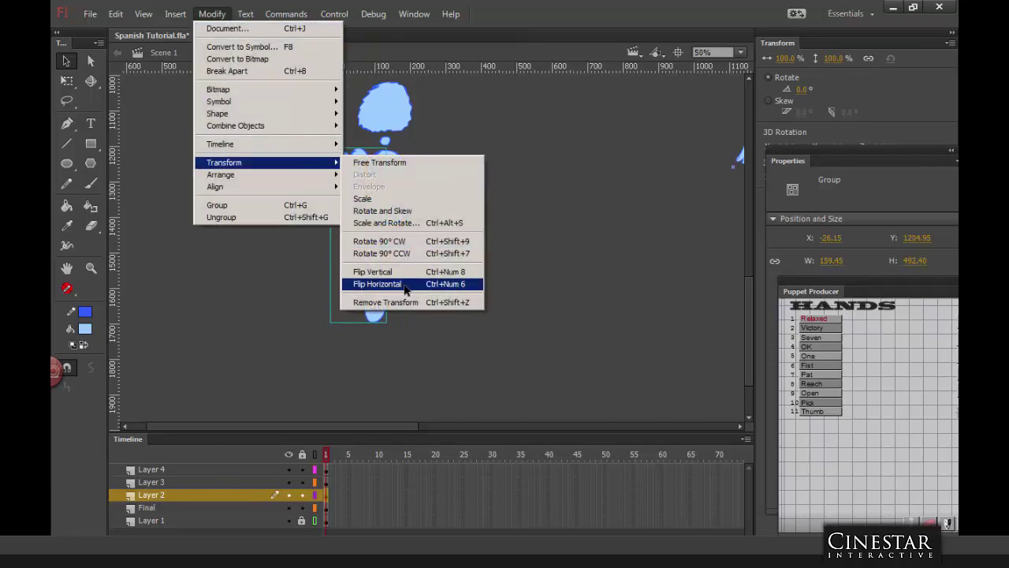
click(408, 283)
key(shift+Right)
key(shift+Right)
key(shift+Right)
key(shift+Right)
key(shift+Right)
key(shift+Right)
key(shift+Right)
key(shift+Right)
key(shift+Right)
key(shift+Right)
key(shift+Right)
key(shift+Right)
key(shift+Right)
key(shift+Right)
key(shift+Right)
key(shift+Right)
key(shift+Right)
key(shift+Right)
key(shift+Right)
key(shift+Right)
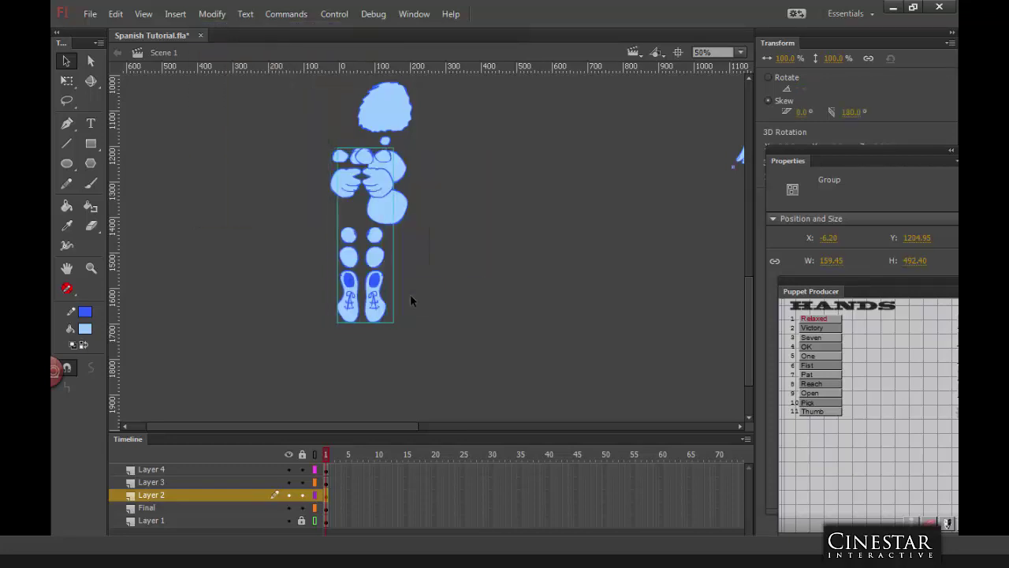
key(shift+Left)
key(shift+Left)
key(shift+Left)
key(shift+Left)
key(shift+Left)
key(shift+Left)
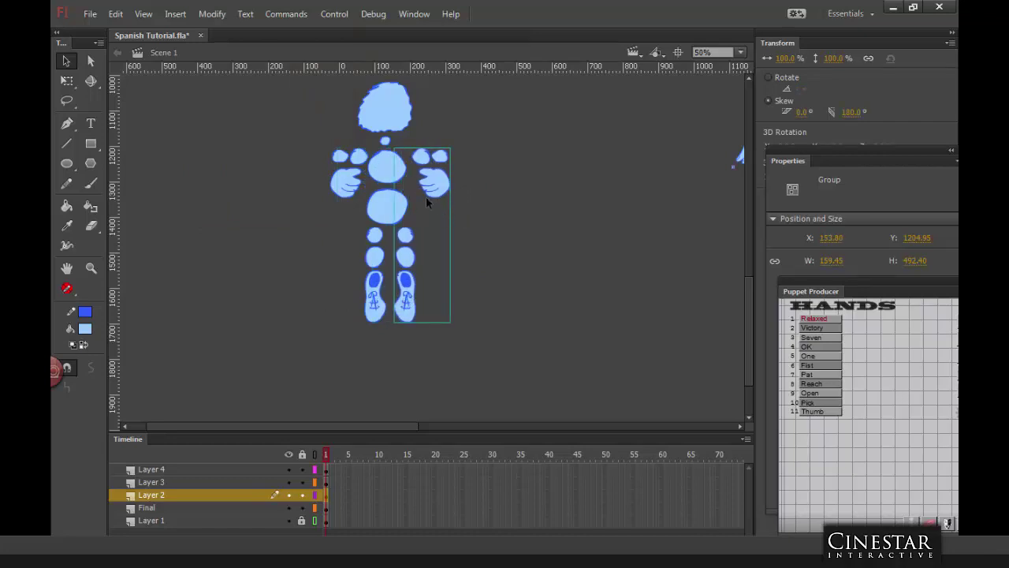
Step: Select the neck, torso and pelvis ovals together with both limb groups
drag(310, 156, 472, 361)
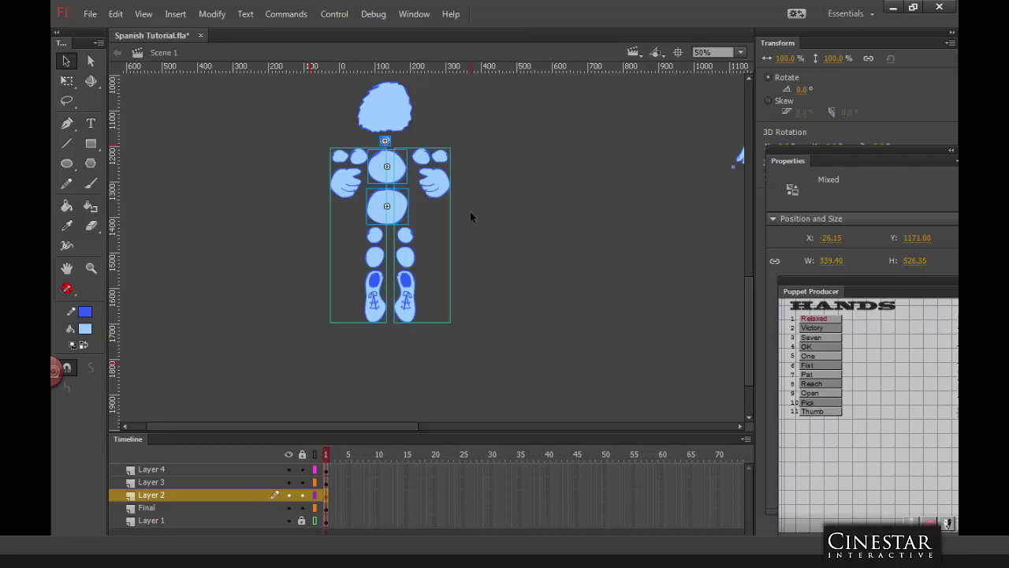
shift+click(387, 141)
key(Left)
key(Left)
key(Left)
key(Left)
key(Left)
key(Left)
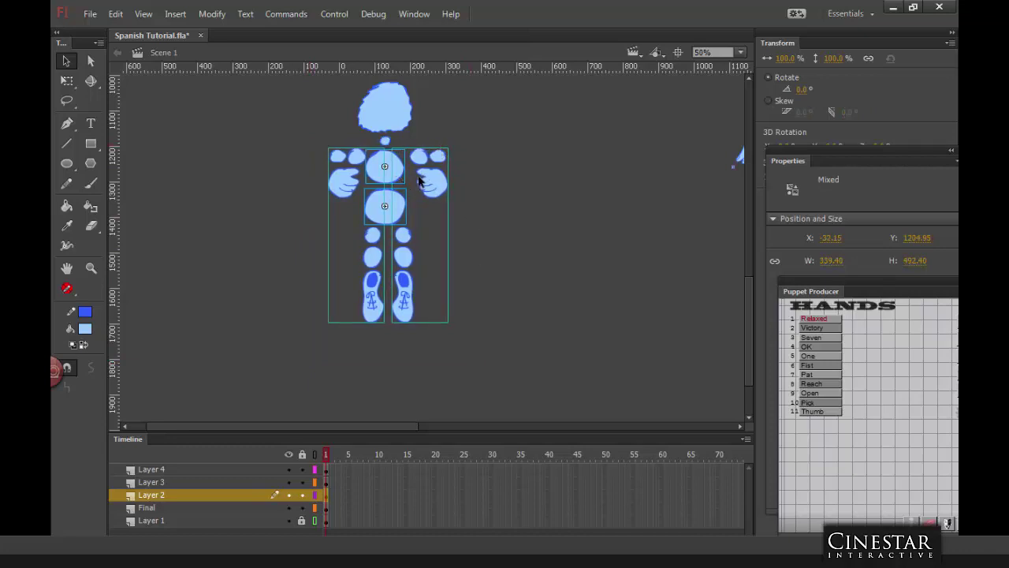
key(Right)
key(Right)
key(Right)
key(Right)
key(Right)
key(Right)
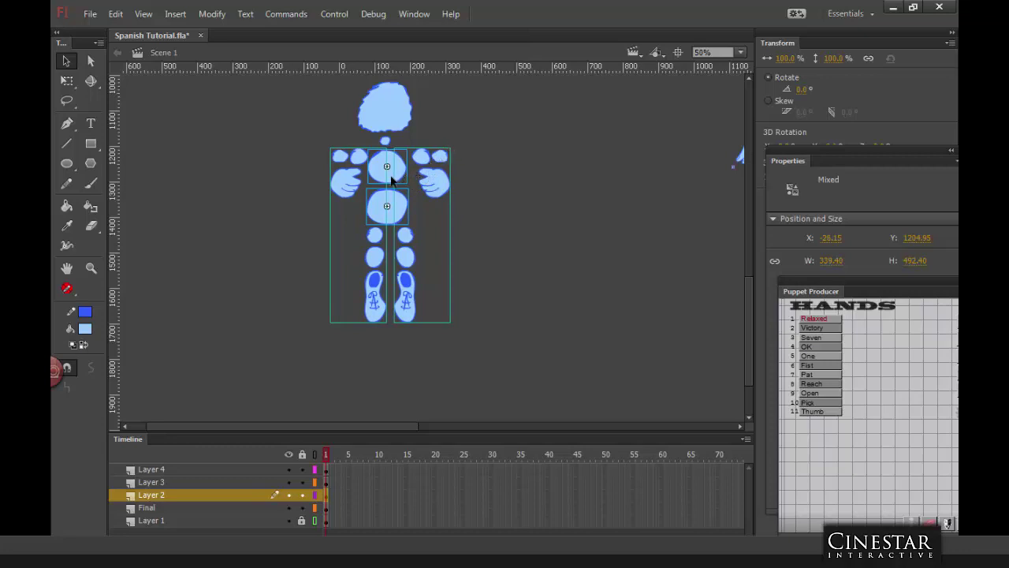
Step: Reduce the selection to the two arm-and-leg groups and nudge them 12 px left under the torso
shift+click(394, 175)
shift+click(399, 204)
key(Left)
key(Left)
key(Left)
key(Left)
key(Left)
key(Left)
key(Left)
key(Left)
key(Left)
key(Left)
key(Left)
key(Left)
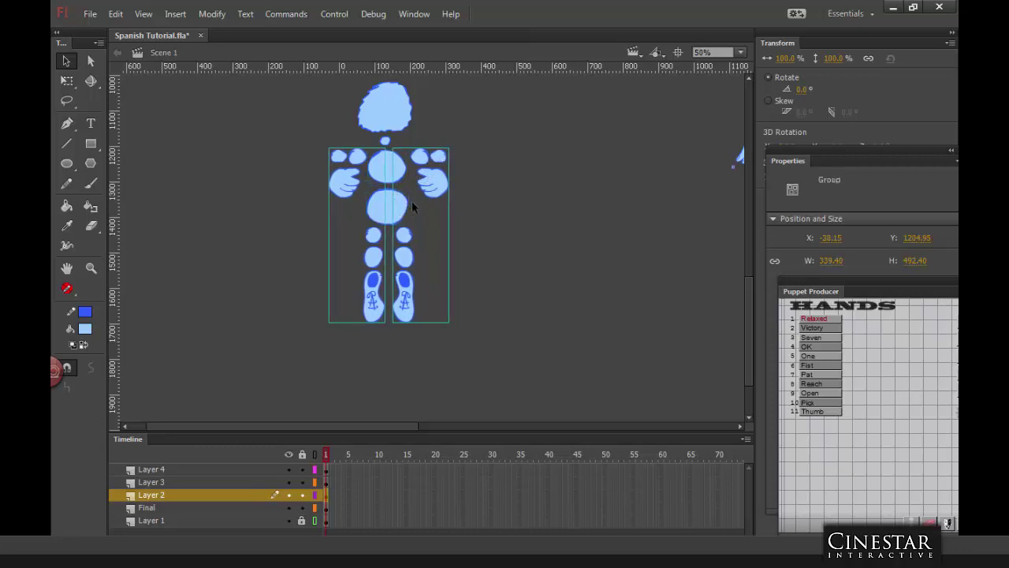
Step: Shift the head pieces and neck slightly right to centre them above the torso, and check the two limb groups
drag(349, 136, 442, 104)
click(495, 144)
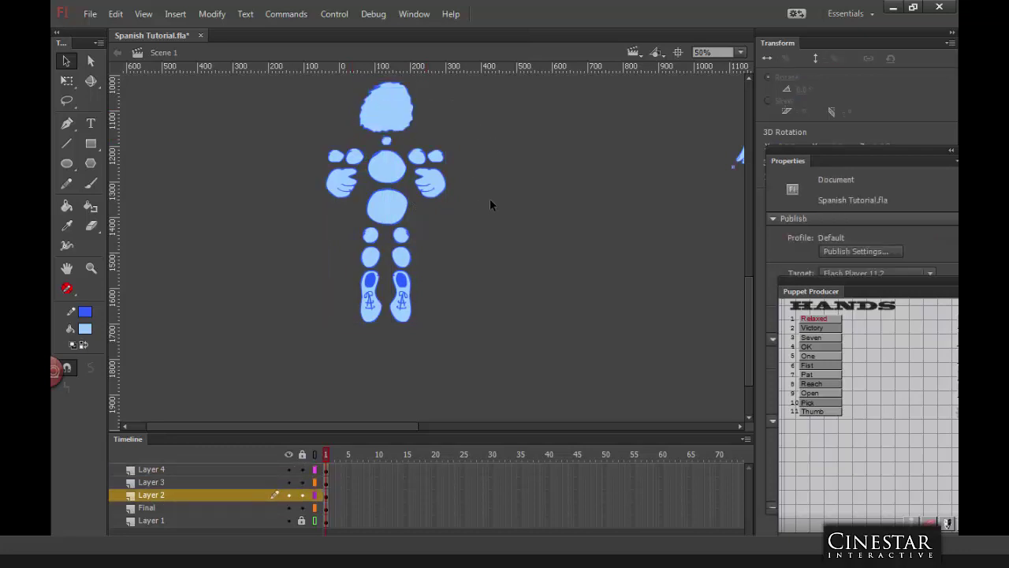
click(424, 197)
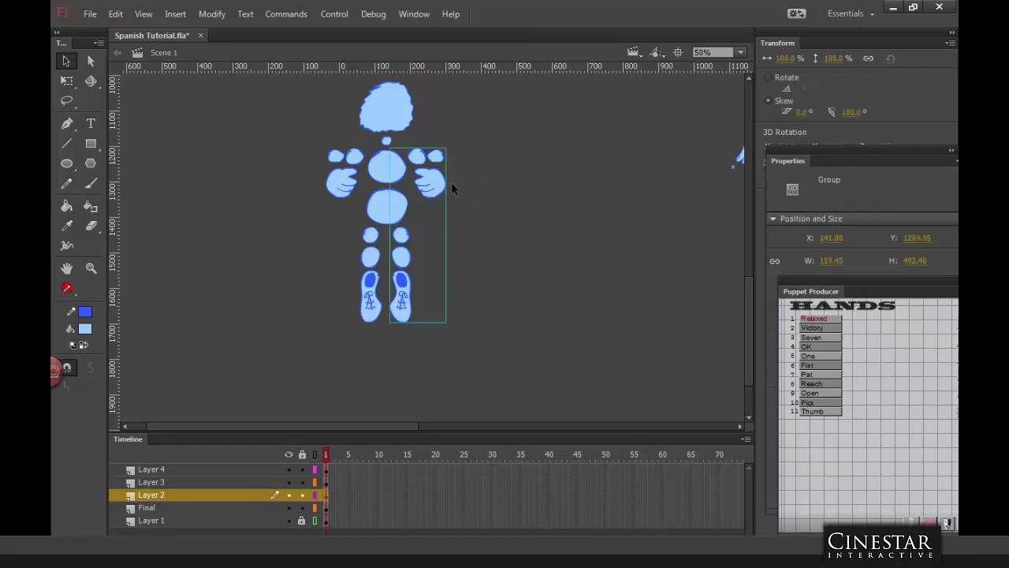
click(348, 191)
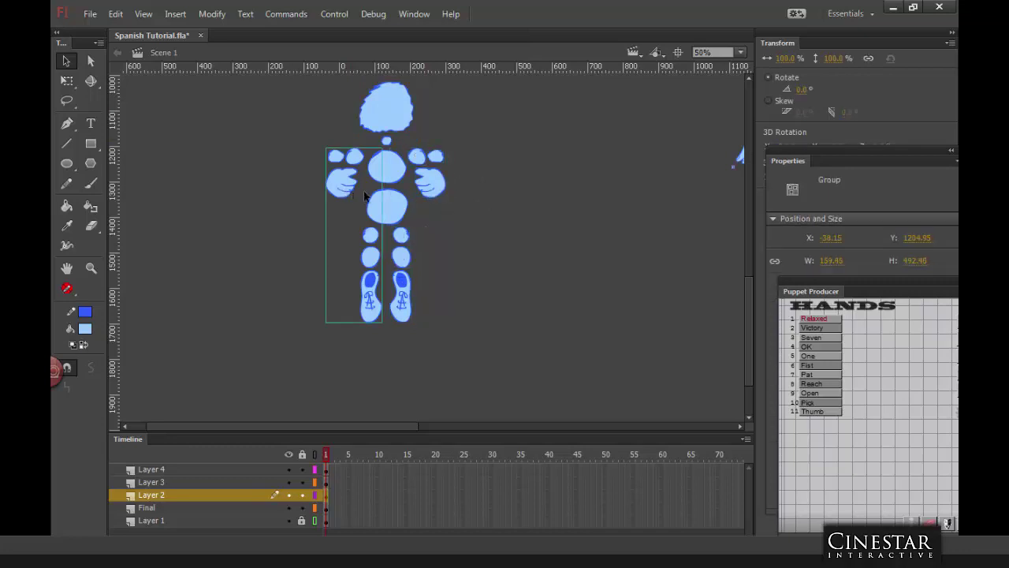
click(506, 165)
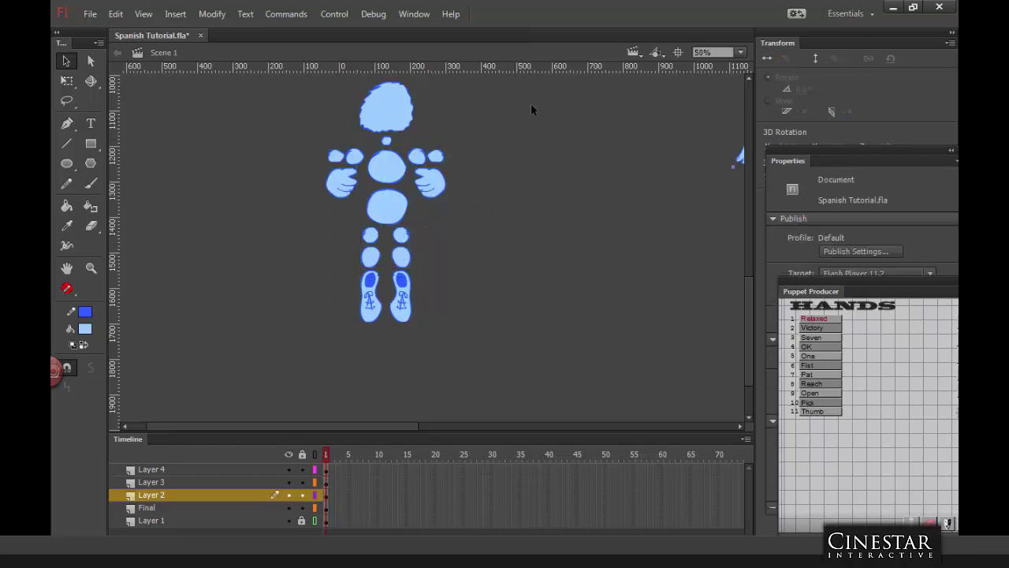
Step: Place the Puppet Producer panel near the puppet and show its body template with the head view set to Top
drag(812, 291, 621, 138)
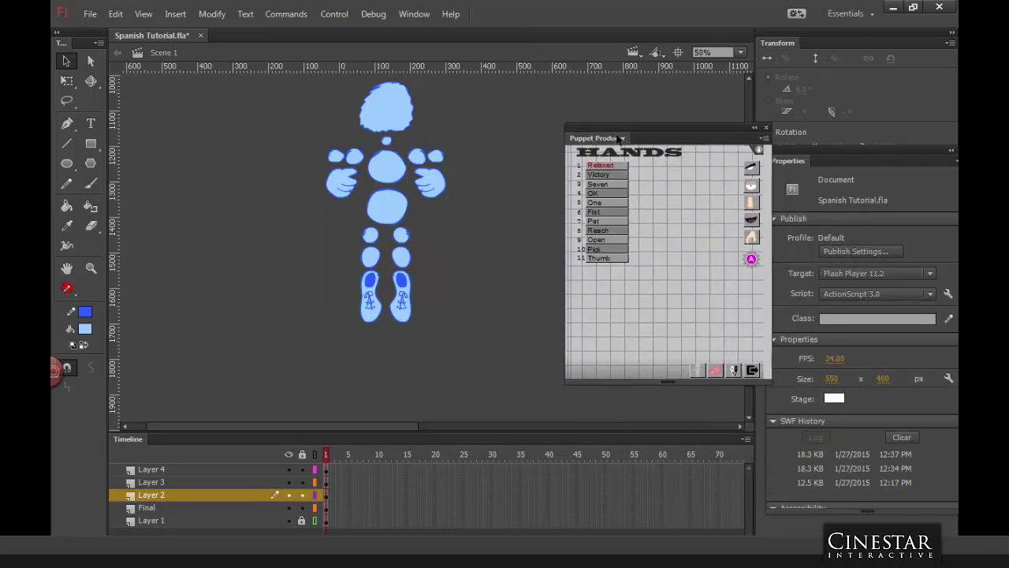
click(698, 370)
click(598, 203)
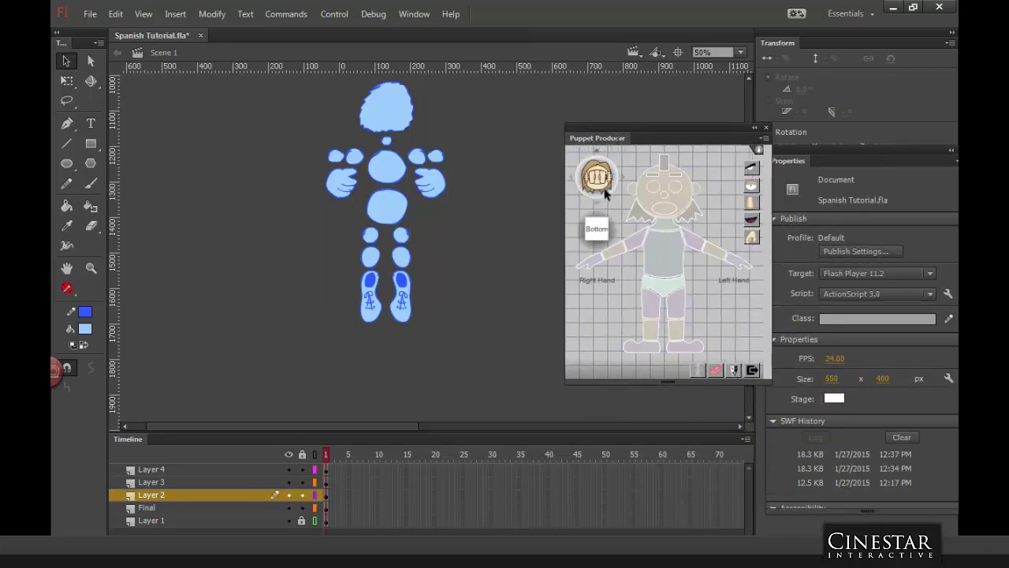
click(598, 151)
click(598, 152)
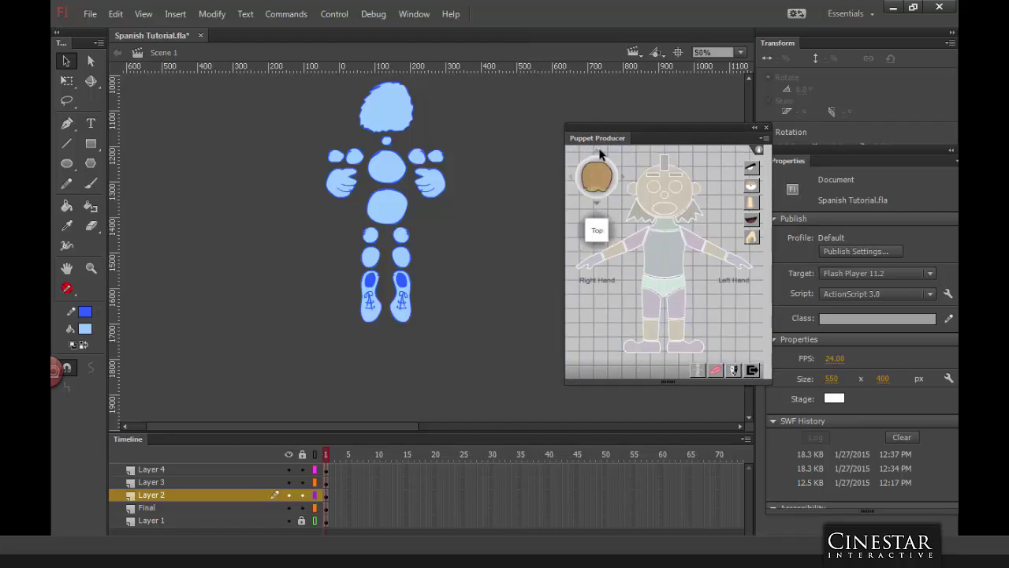
Step: Assign the inner head symbol as the Top view's front hair and the outer jagged head symbol as its back hair
click(396, 108)
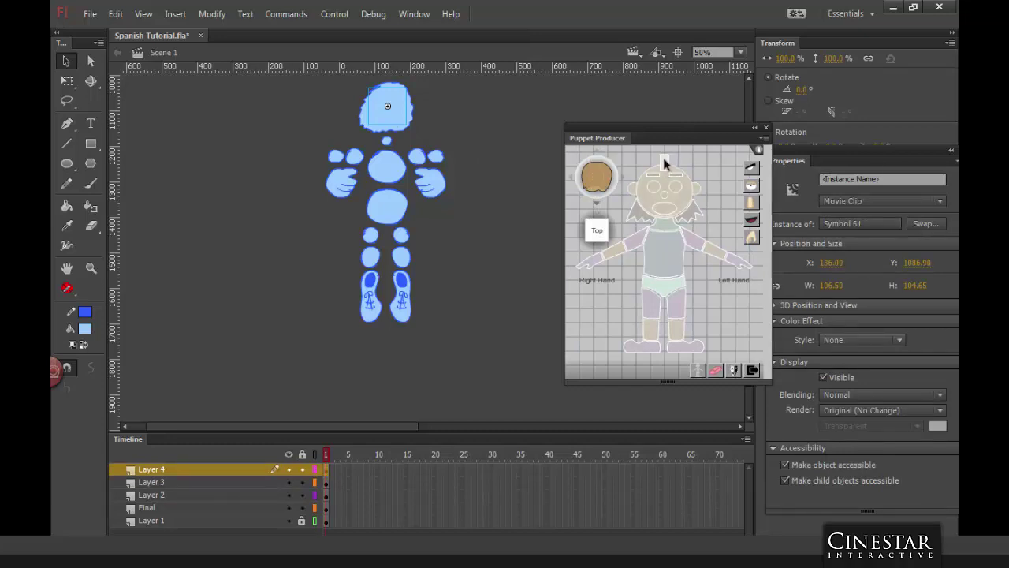
click(665, 164)
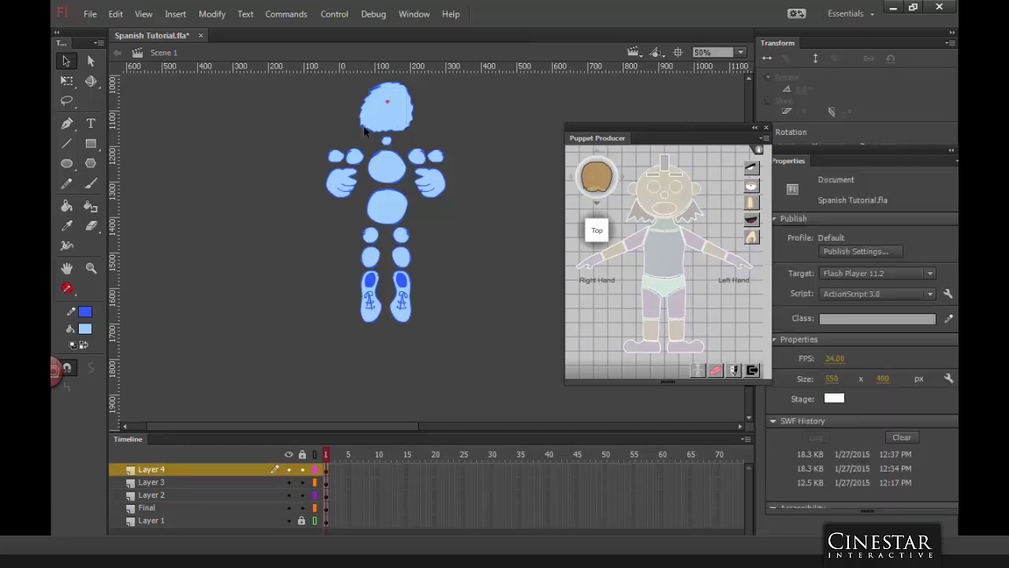
click(365, 132)
click(643, 221)
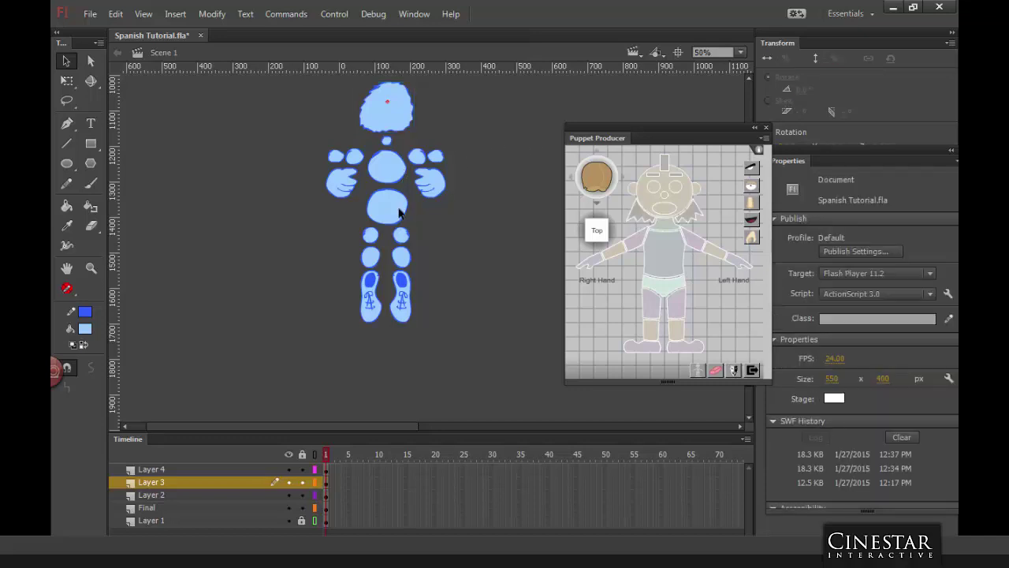
Step: Show all layers as outlines and inspect the overlapping head pieces
click(315, 455)
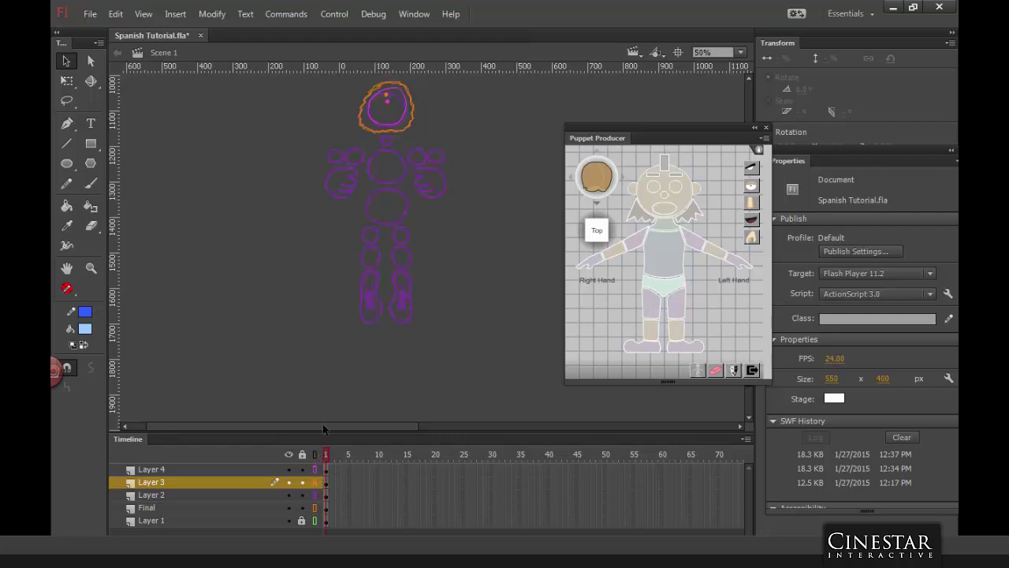
click(405, 97)
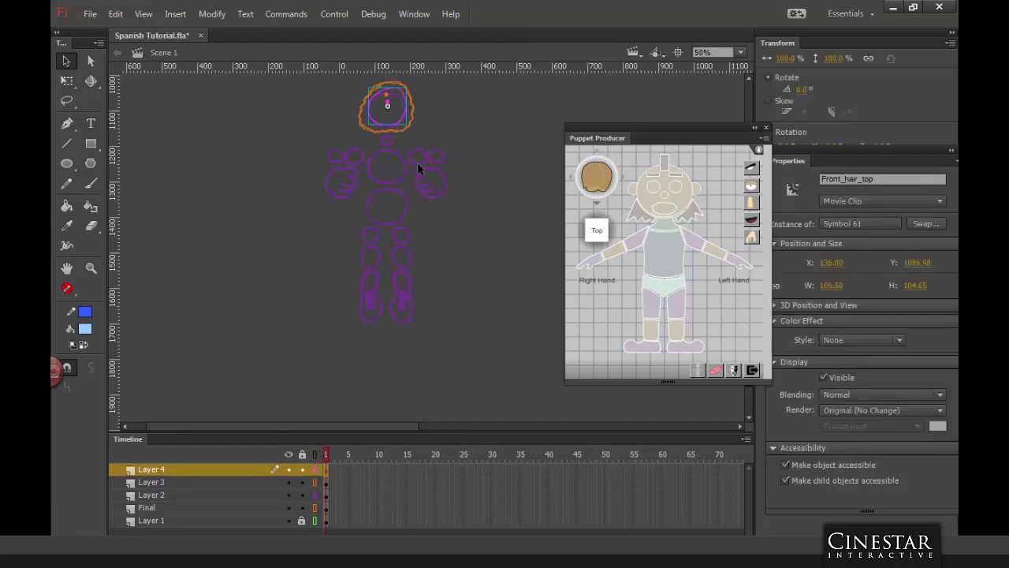
click(397, 96)
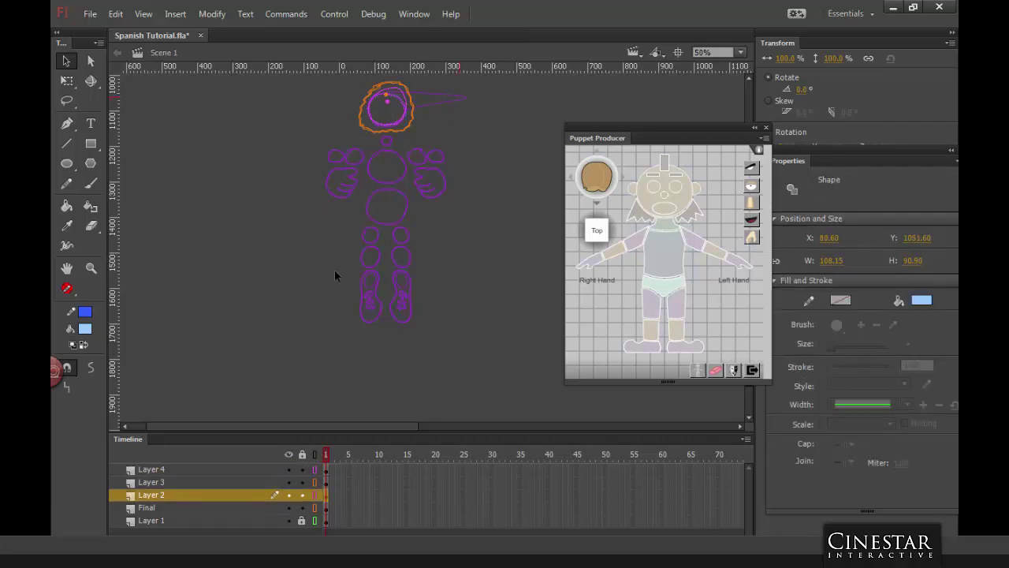
click(493, 172)
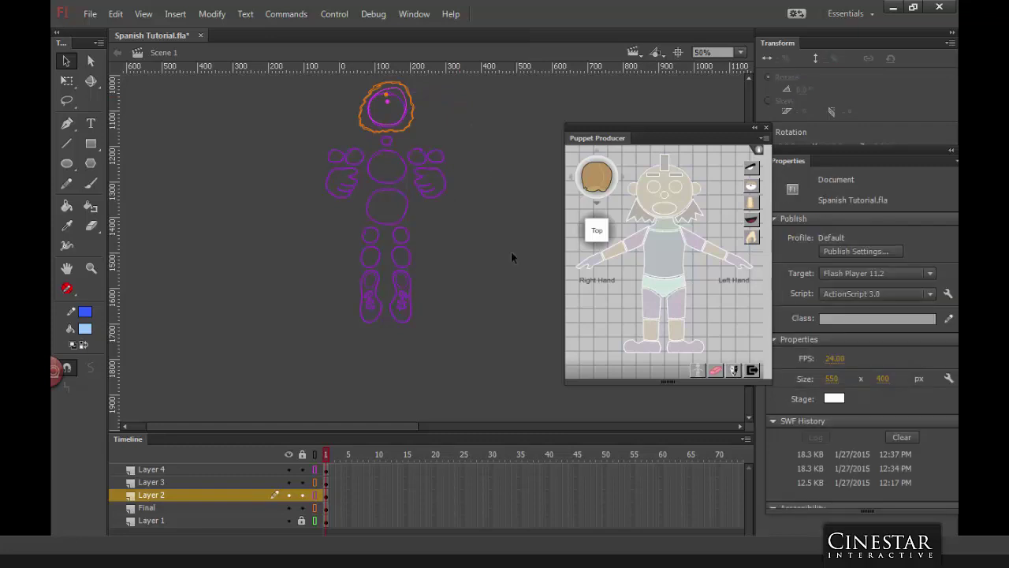
Step: Move the front hair to the left of the face and the back hair to its right, and restore solid display
click(406, 98)
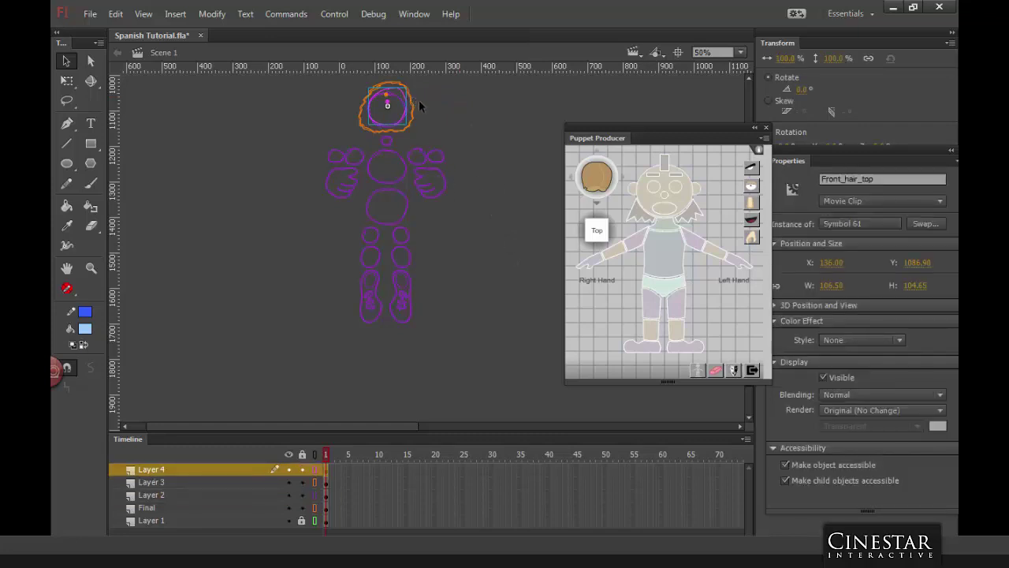
drag(385, 102, 296, 110)
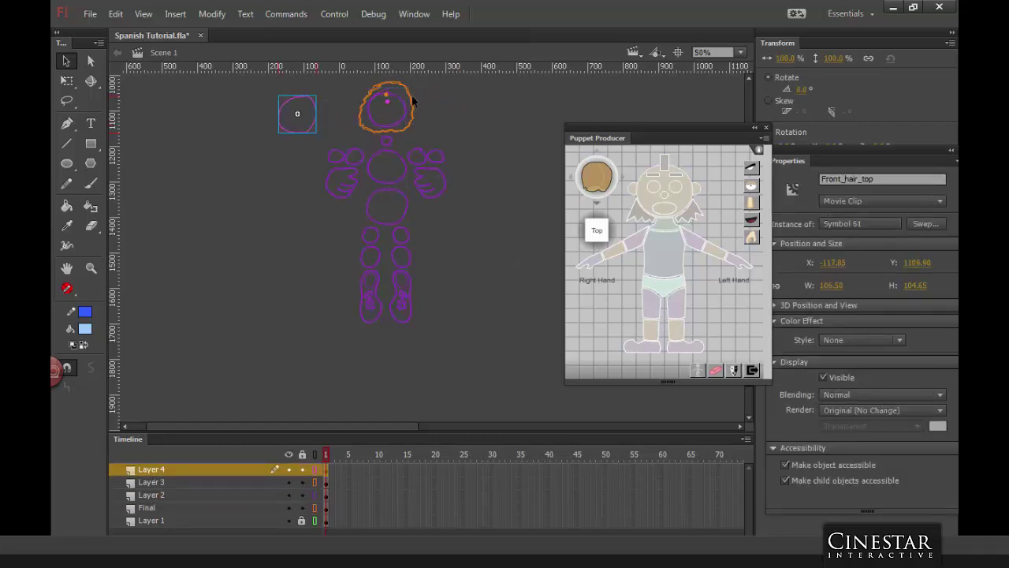
drag(414, 100, 484, 101)
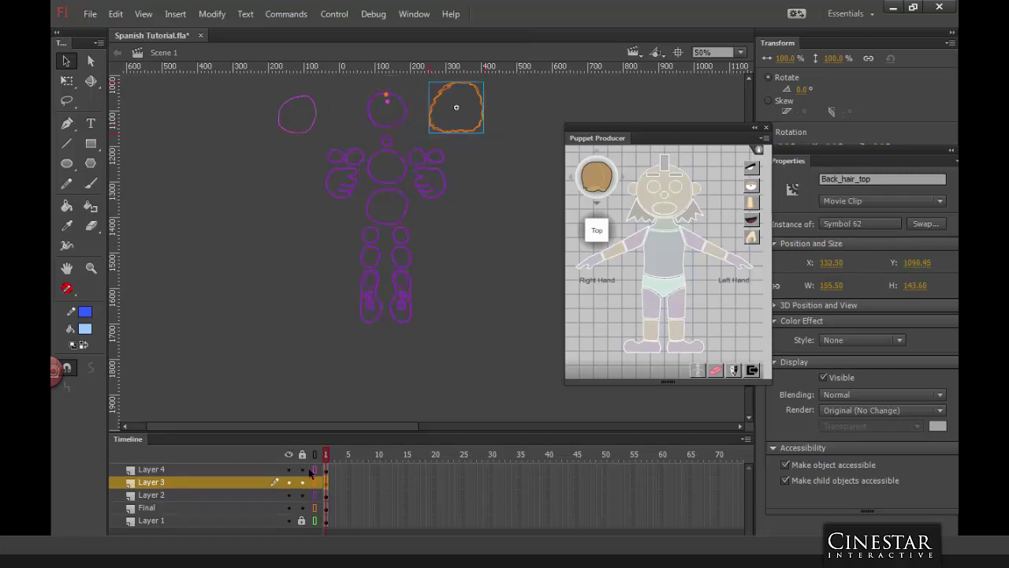
drag(313, 470, 315, 508)
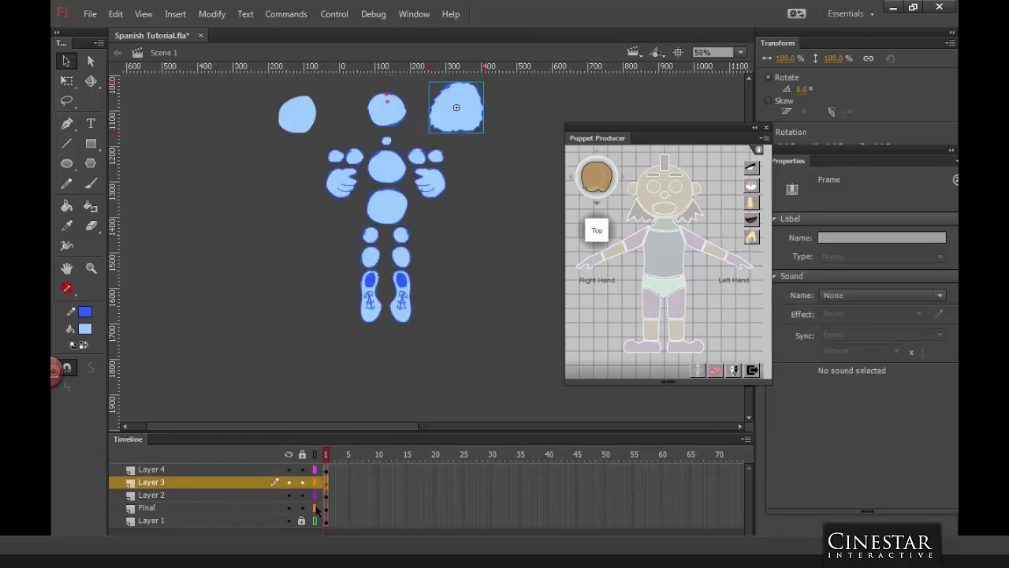
Step: Convert the face shape to a Movie Clip symbol and assign it as the Top view's face
click(393, 118)
click(398, 124)
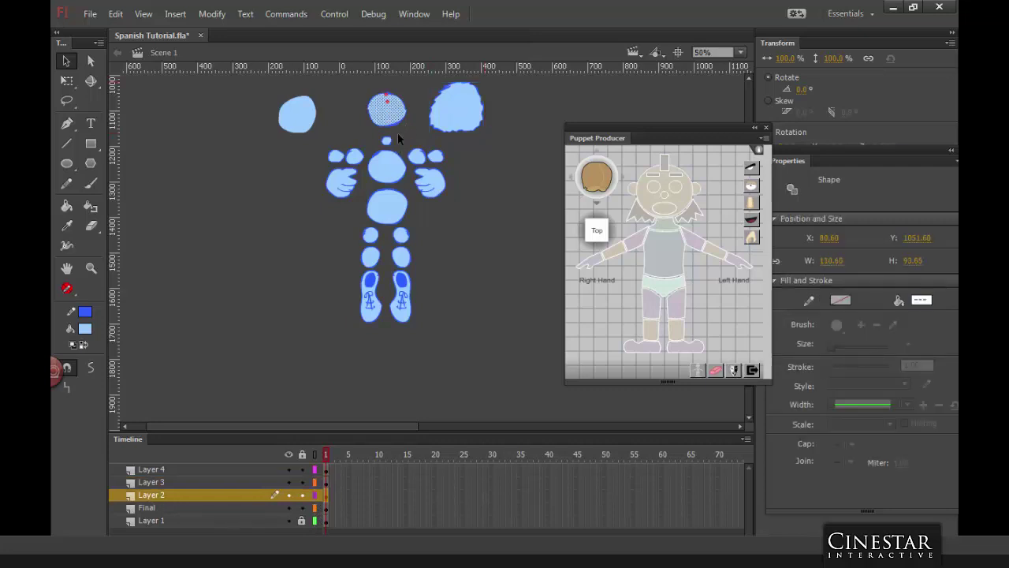
key(F8)
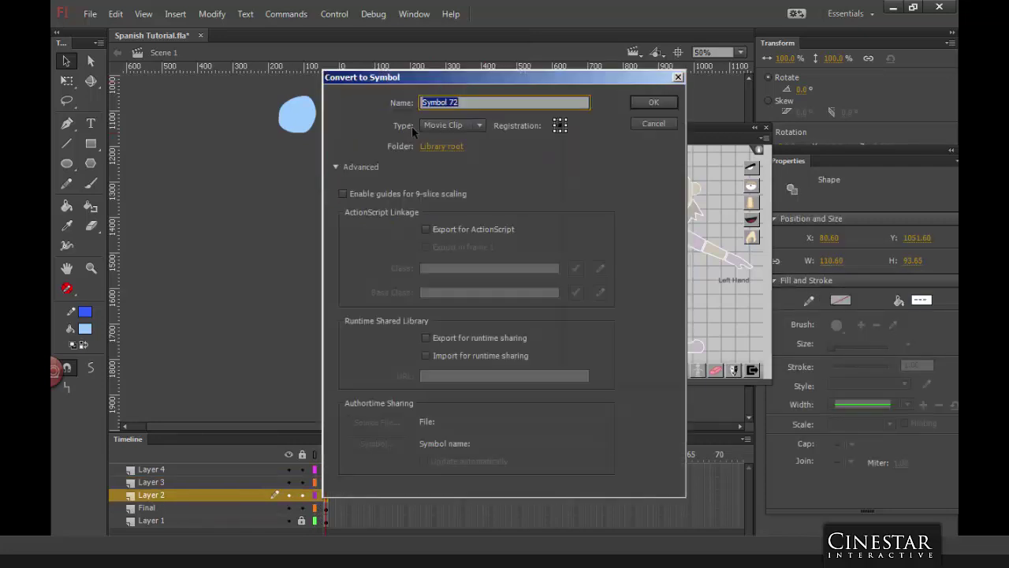
key(Return)
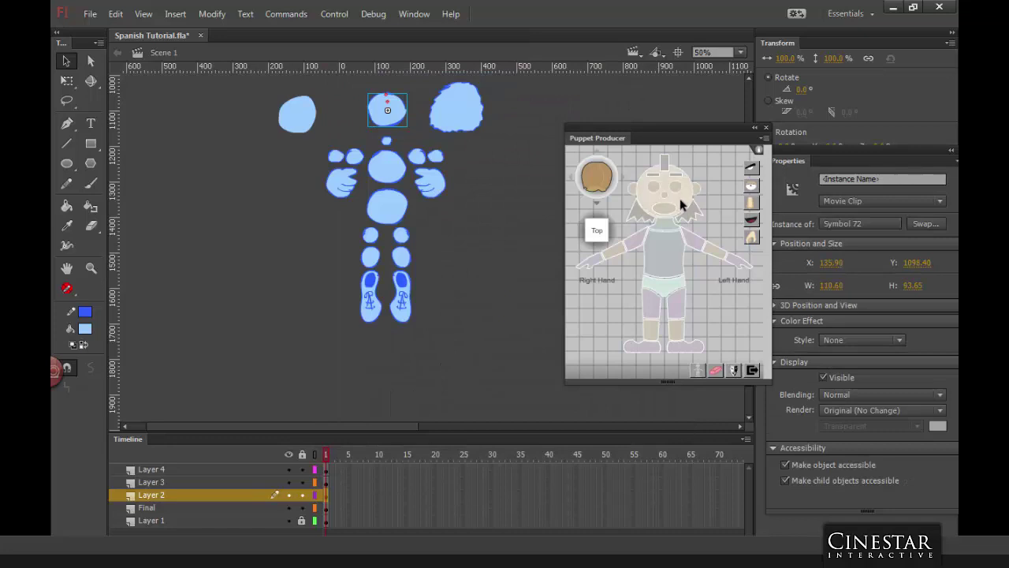
click(680, 197)
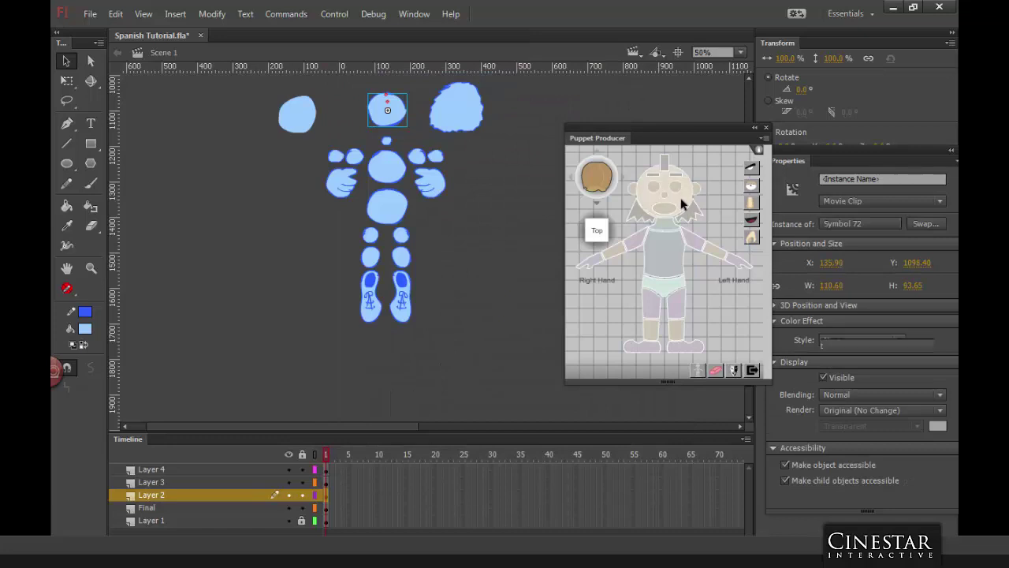
Step: Move the back hair 200 px left and 120 px up so it sits directly above the face
click(457, 119)
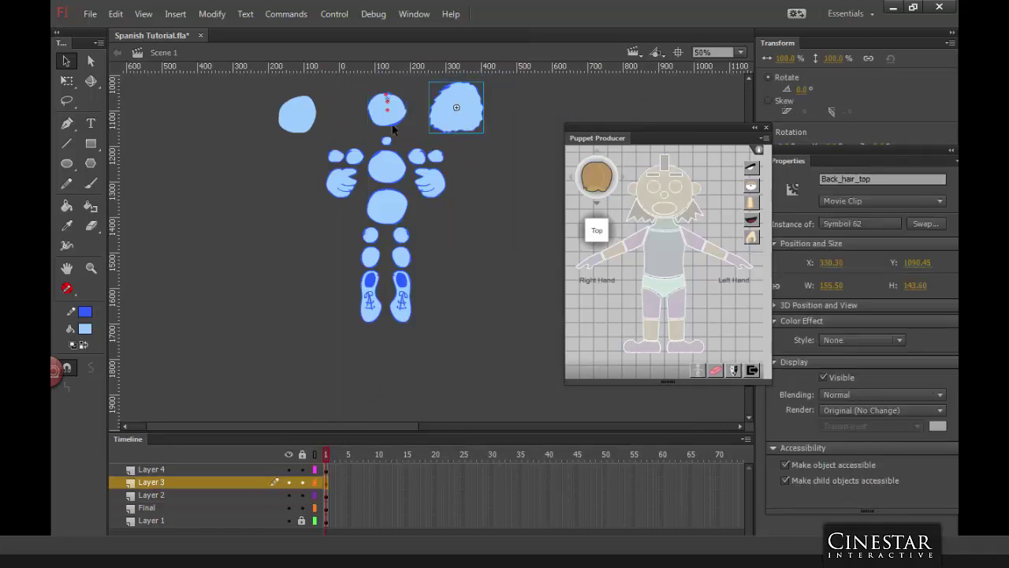
key(shift+Left)
key(shift+Left)
key(shift+Left)
key(shift+Left)
key(shift+Left)
key(shift+Left)
key(shift+Left)
key(shift+Left)
key(shift+Left)
key(shift+Left)
key(shift+Left)
key(shift+Left)
key(shift+Left)
key(shift+Left)
key(shift+Left)
key(shift+Left)
key(shift+Left)
key(shift+Left)
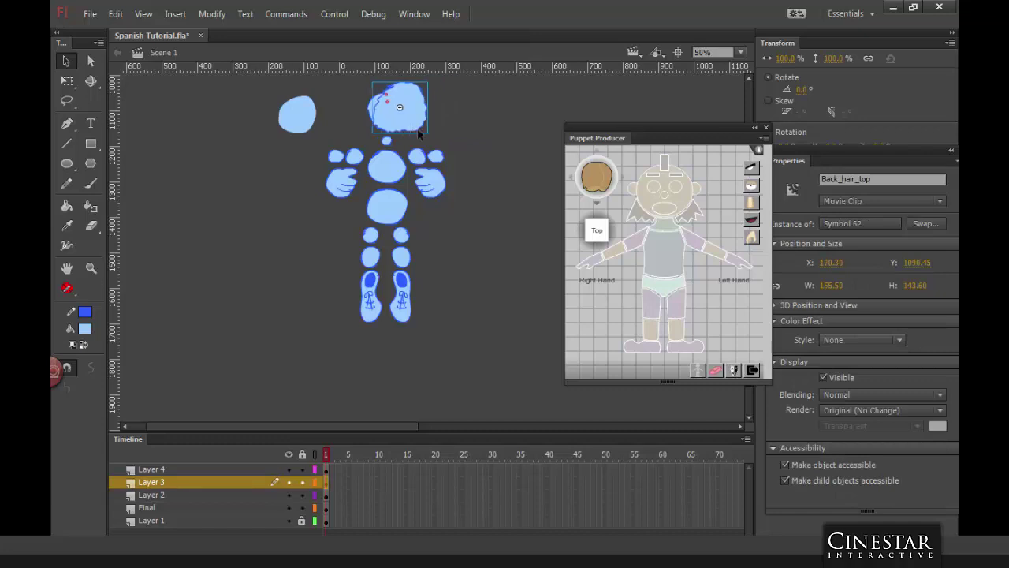
key(shift+Left)
key(shift+Left)
key(shift+Up)
key(shift+Up)
key(shift+Up)
key(shift+Up)
key(shift+Up)
key(shift+Up)
key(shift+Up)
key(shift+Up)
key(shift+Up)
key(shift+Up)
key(shift+Up)
key(shift+Up)
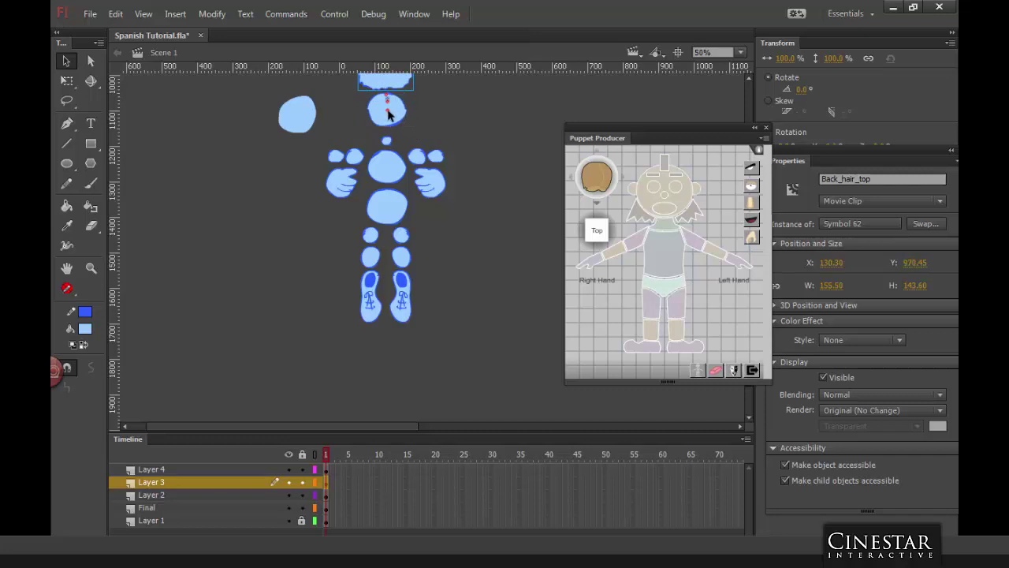
Step: Delete the small red markers lying over the upper part of the face
click(388, 110)
click(388, 102)
click(387, 102)
click(387, 102)
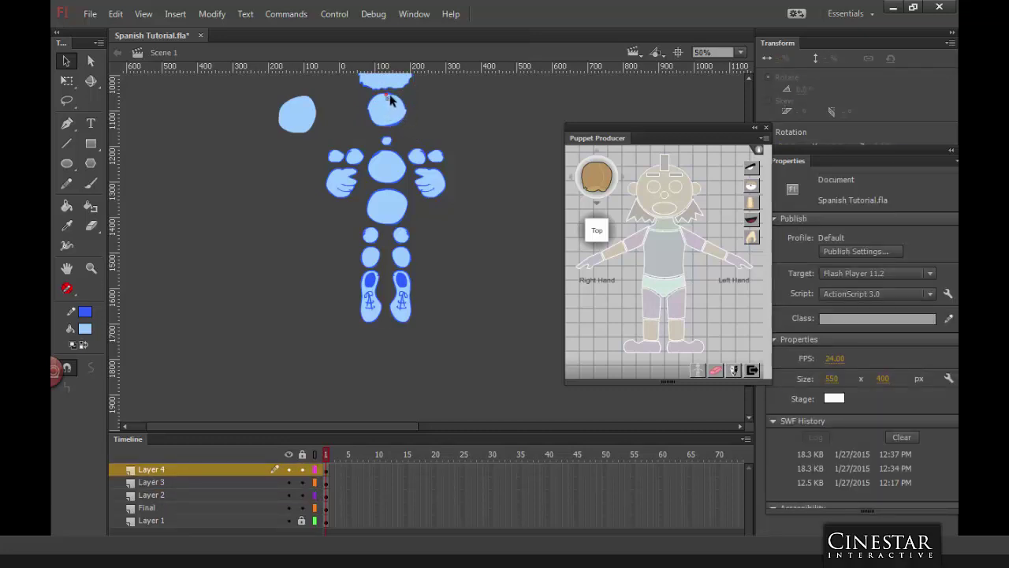
click(390, 100)
Step: Move the front hair above the back hair in line with the face, at about X 135.75, Y 850.50
drag(308, 123, 396, 118)
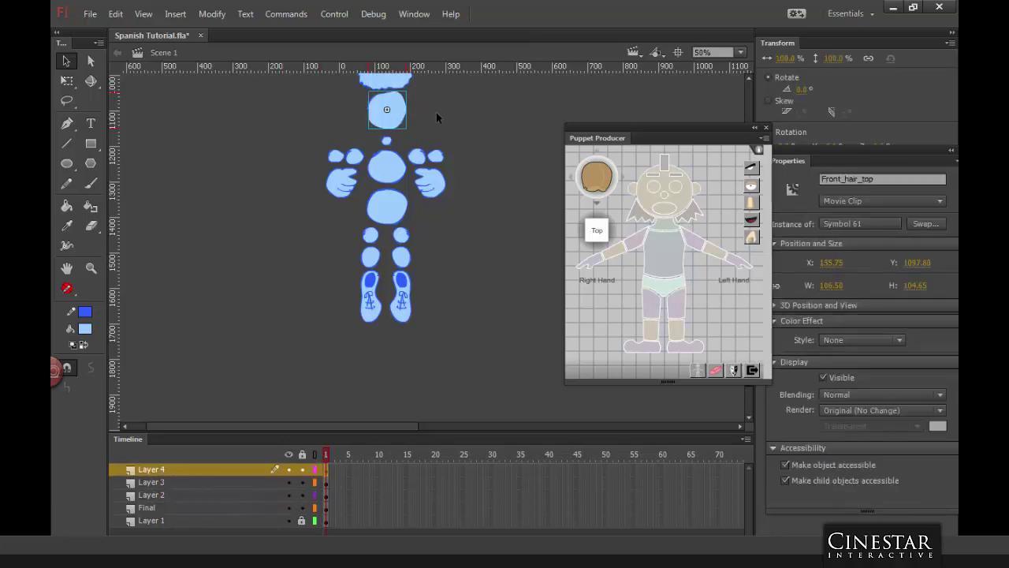
scroll(469, 212, up, 4)
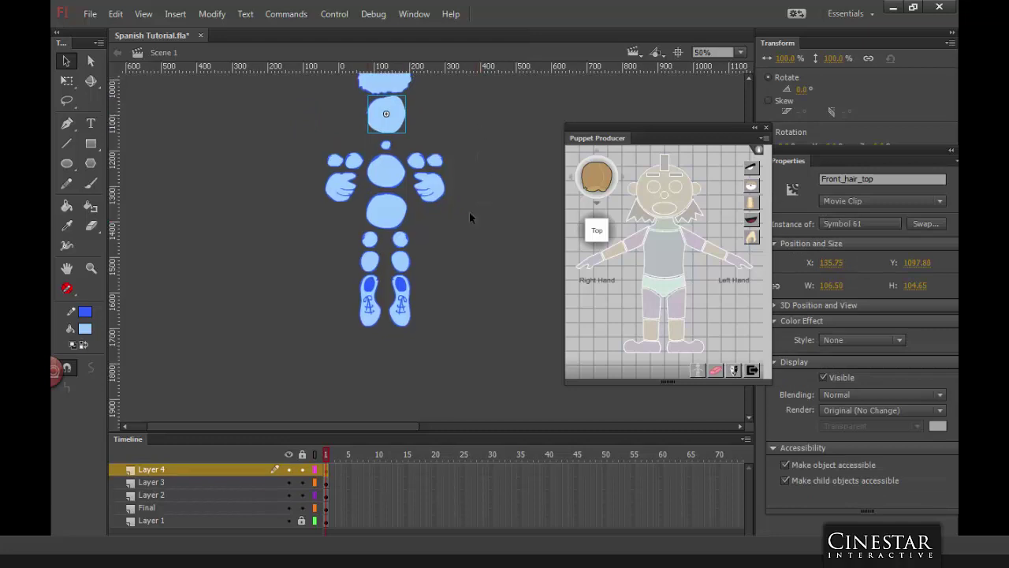
drag(367, 233, 368, 161)
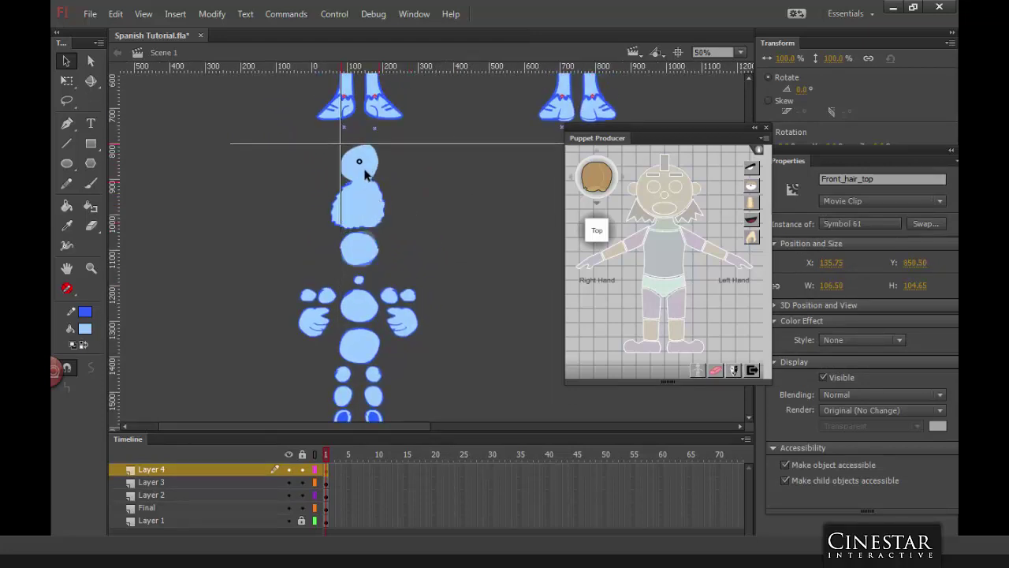
Step: Nudge the back hair down about 14 px to separate it from the front hair
click(376, 215)
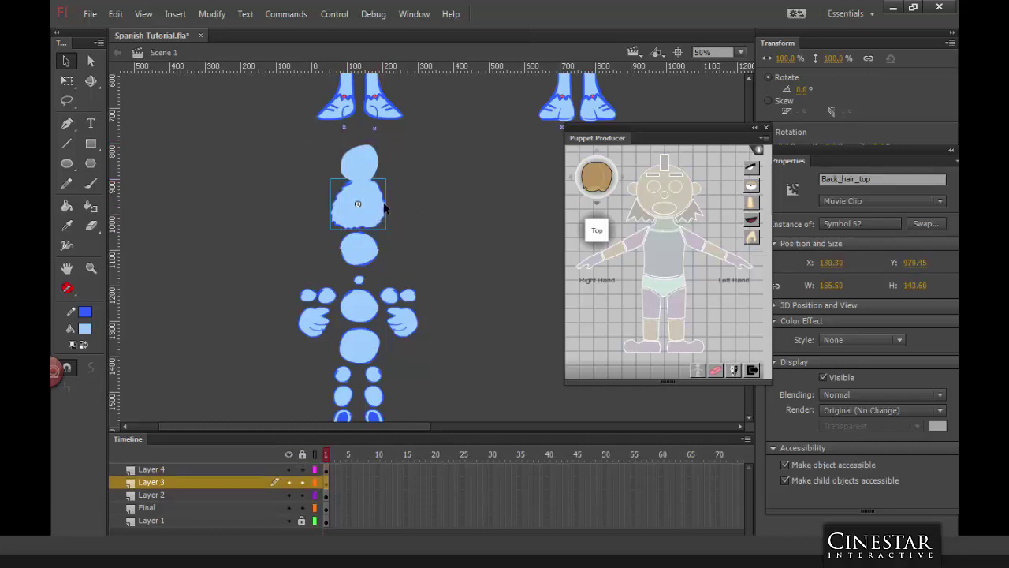
key(Down)
key(Down)
key(Down)
key(Down)
key(Down)
key(Down)
key(Down)
key(Down)
key(Down)
key(Down)
key(Down)
key(Down)
key(Down)
key(Down)
Step: Nudge the face 10 px down to leave a gap below the back hair
click(375, 247)
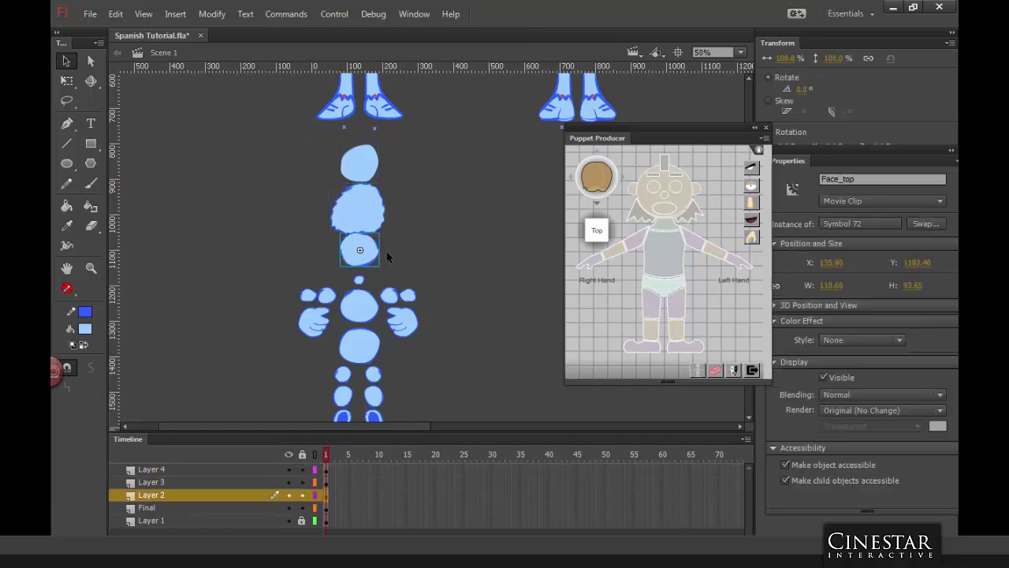
key(Down)
key(Down)
key(Down)
key(Down)
key(Down)
key(Down)
key(Down)
key(Down)
key(Down)
key(Down)
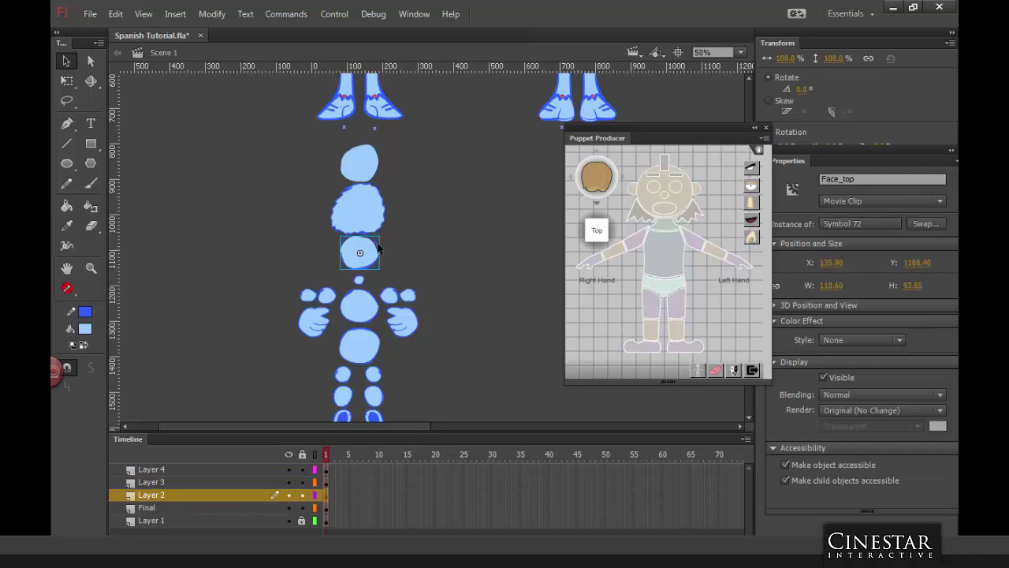
Step: Assign the top-view face, back hair and front hair to their matching parts in Puppet Producer
click(382, 251)
click(400, 242)
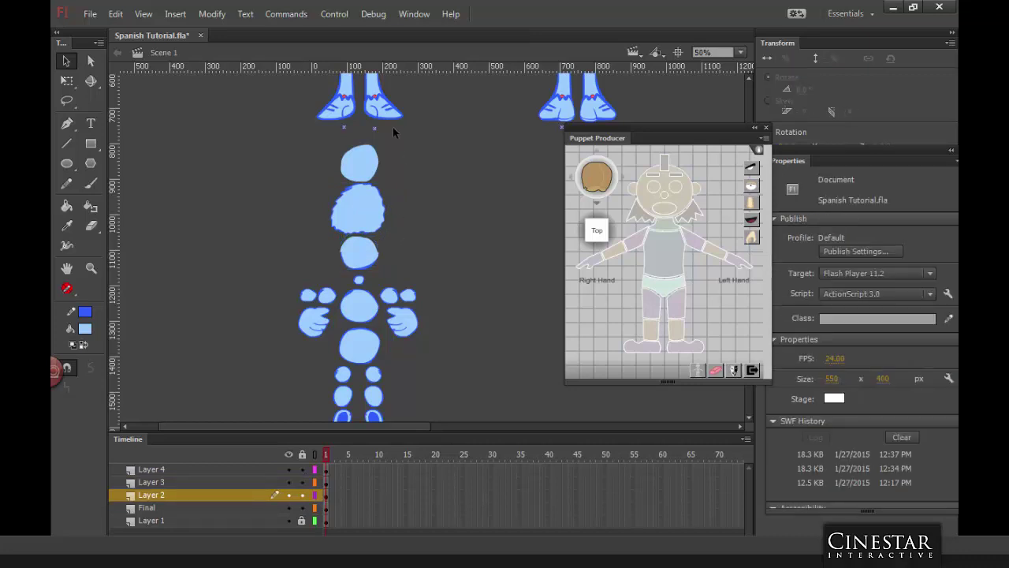
click(367, 254)
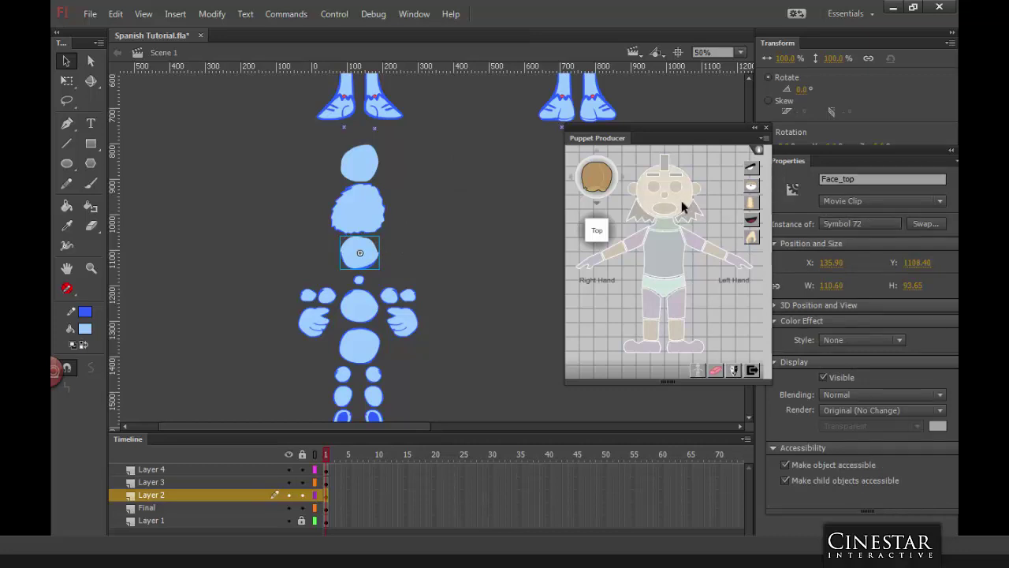
click(682, 204)
click(380, 204)
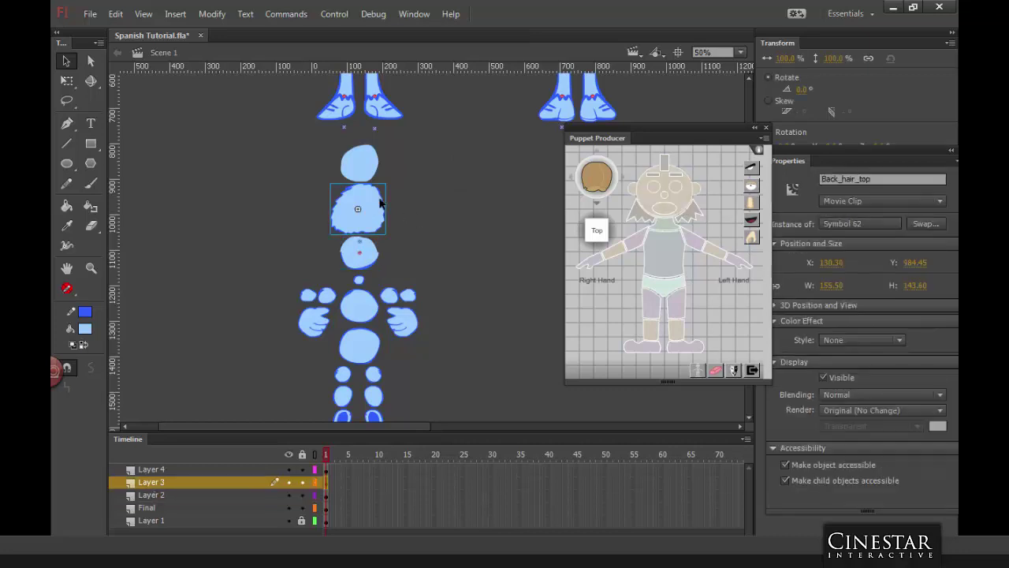
click(699, 217)
click(379, 165)
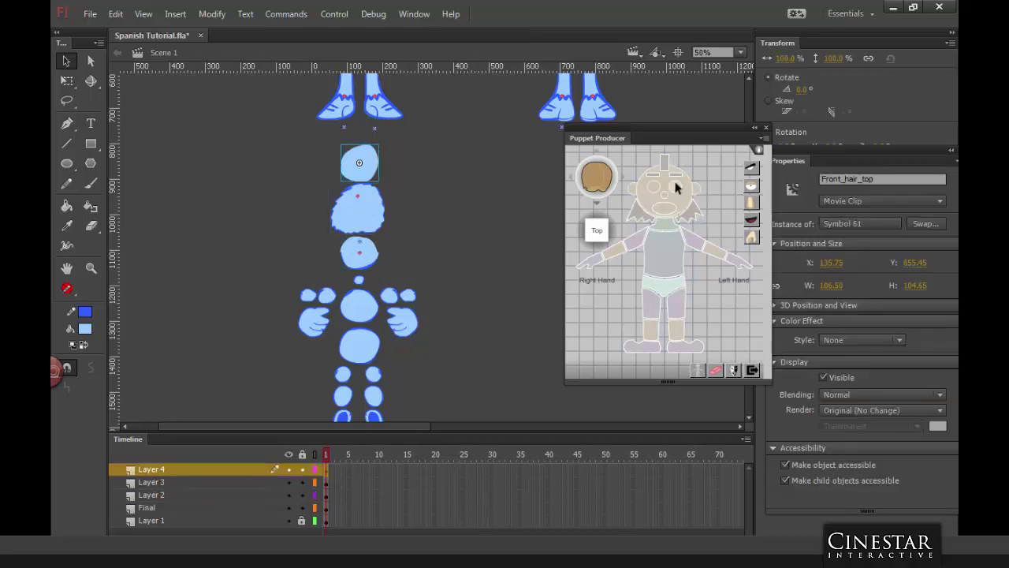
click(670, 168)
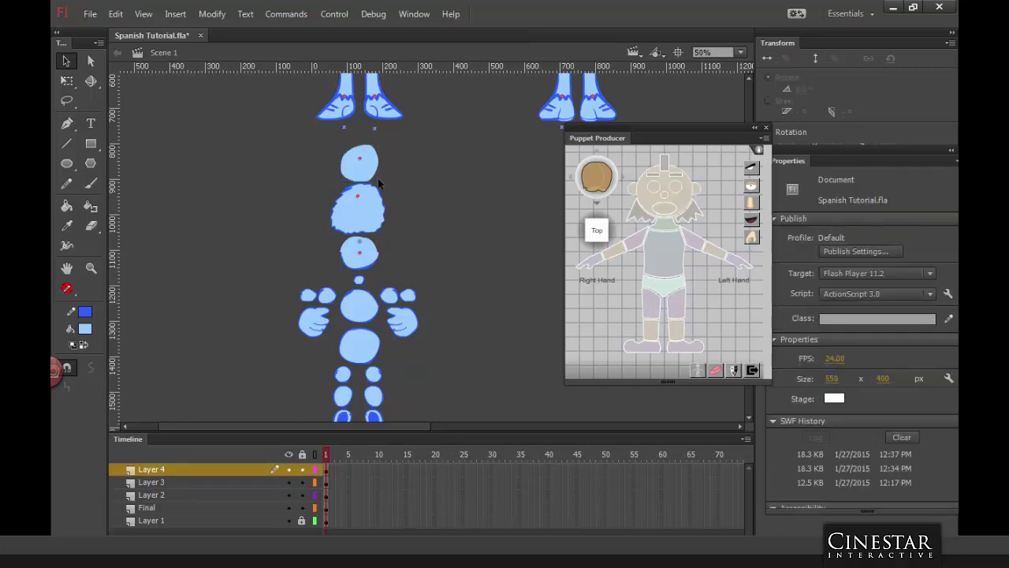
Step: Move the front hair and back hair pivots to the centre of their shapes
click(360, 158)
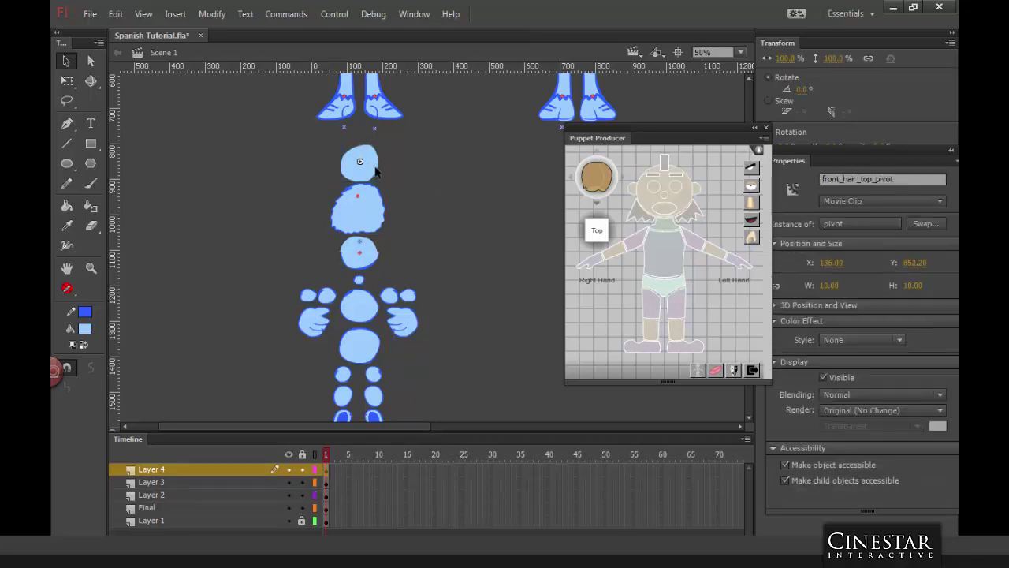
click(359, 201)
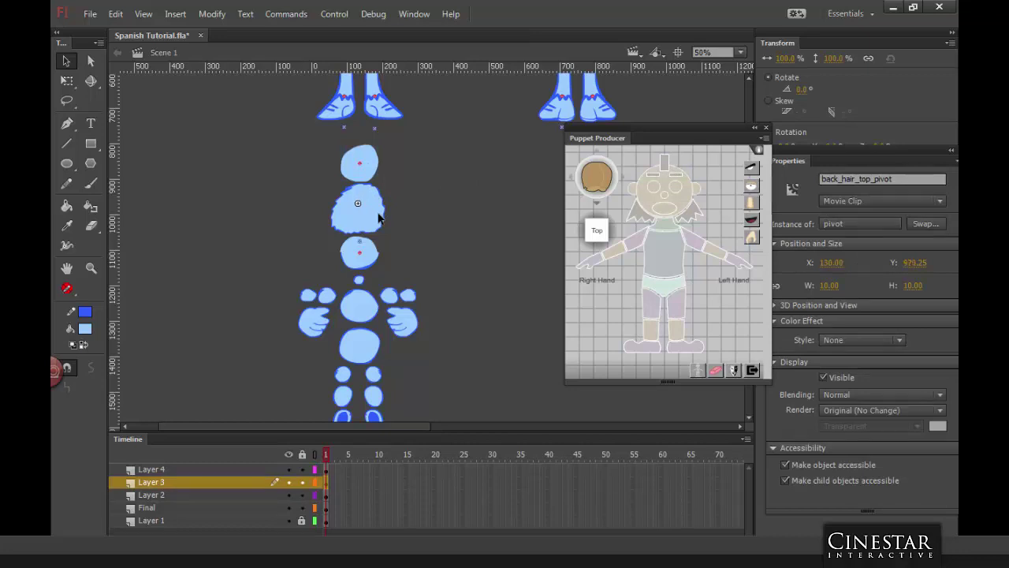
click(429, 186)
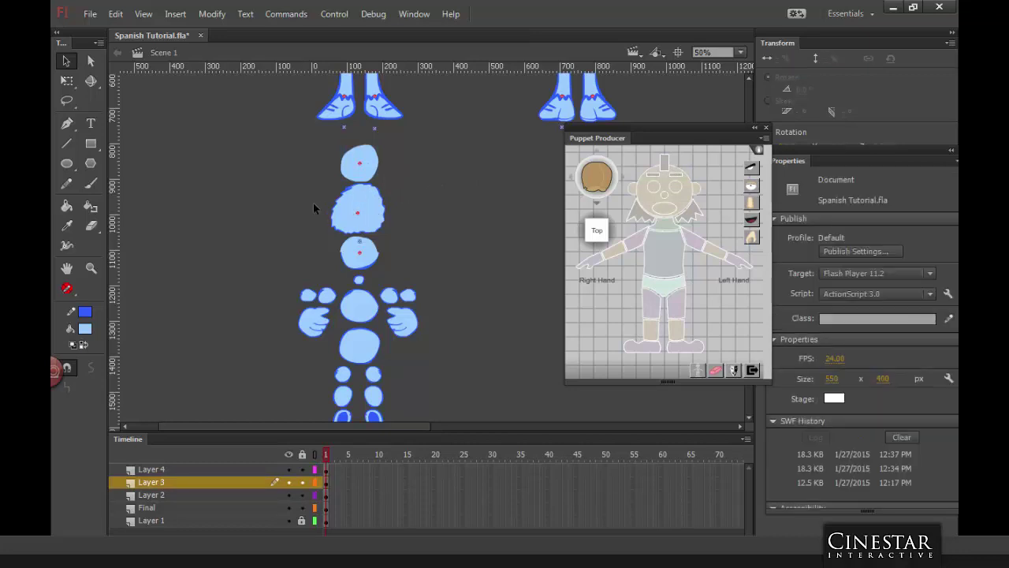
click(384, 203)
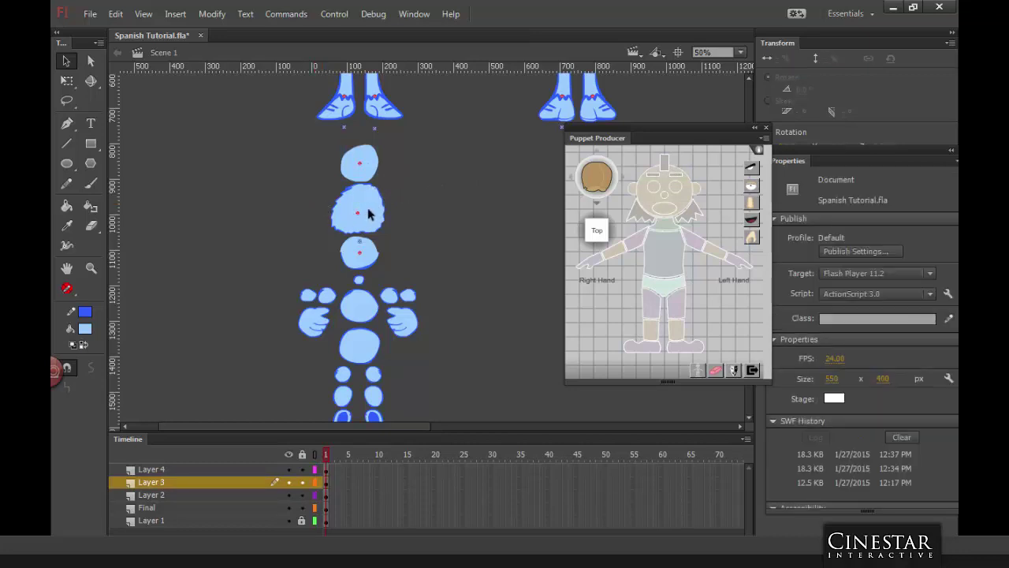
click(430, 199)
Step: Assign the neck, upper torso and lower torso as top-view puppet parts and centre the lower torso's pivot
click(359, 279)
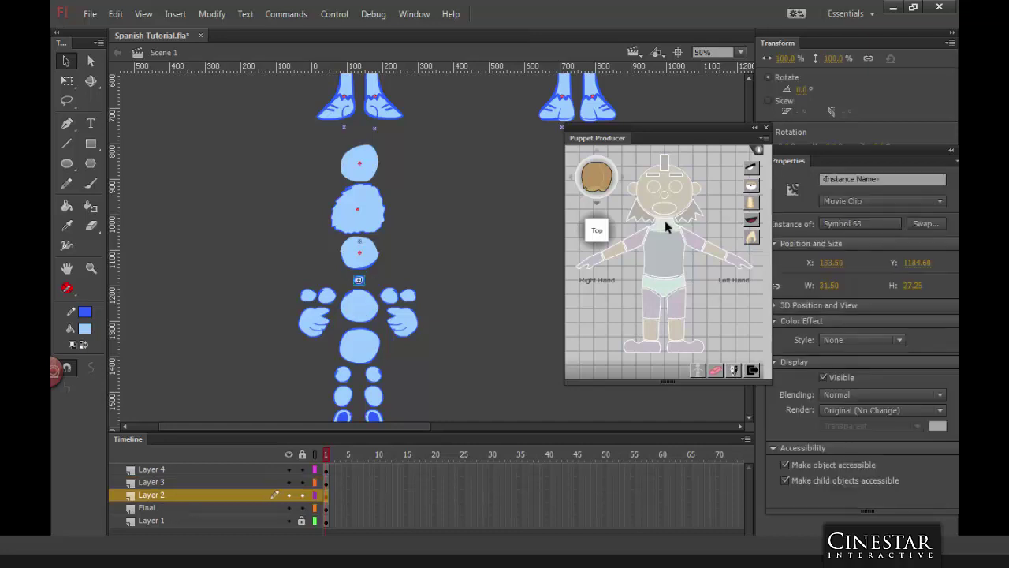
click(667, 248)
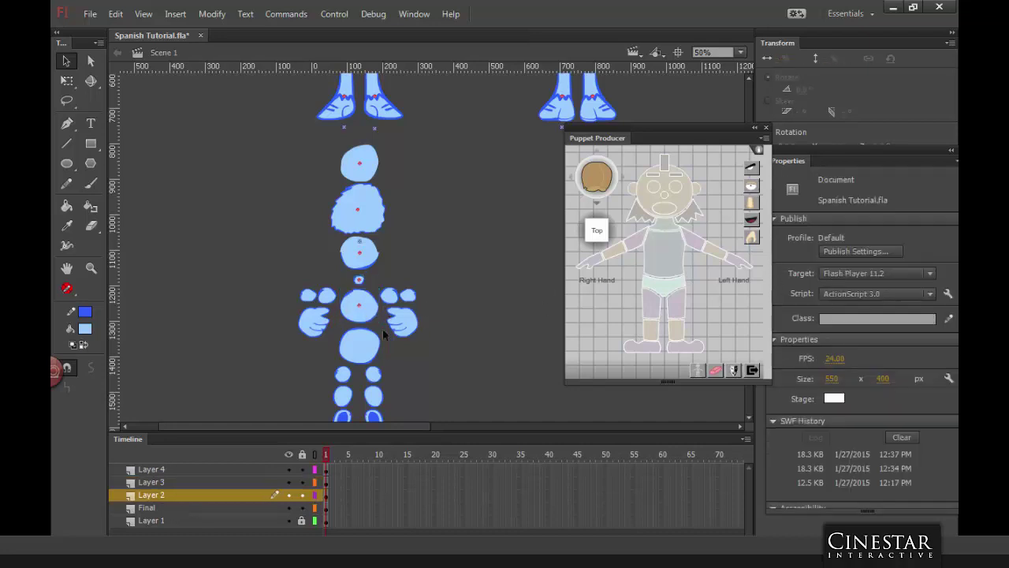
click(367, 345)
click(667, 286)
click(361, 356)
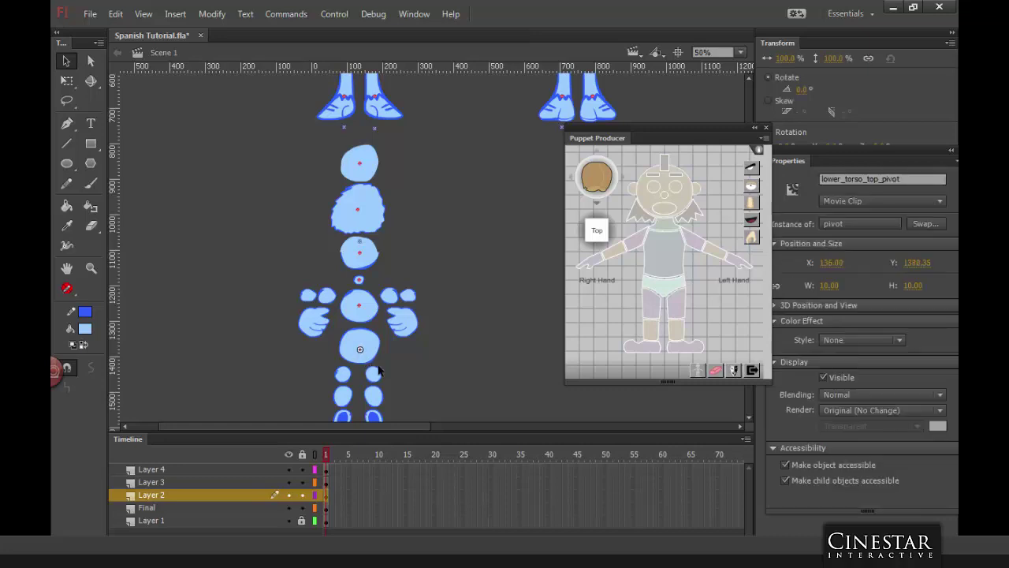
click(426, 359)
Step: Assign the right thigh, lower leg and foot to the matching top-view puppet parts
click(347, 375)
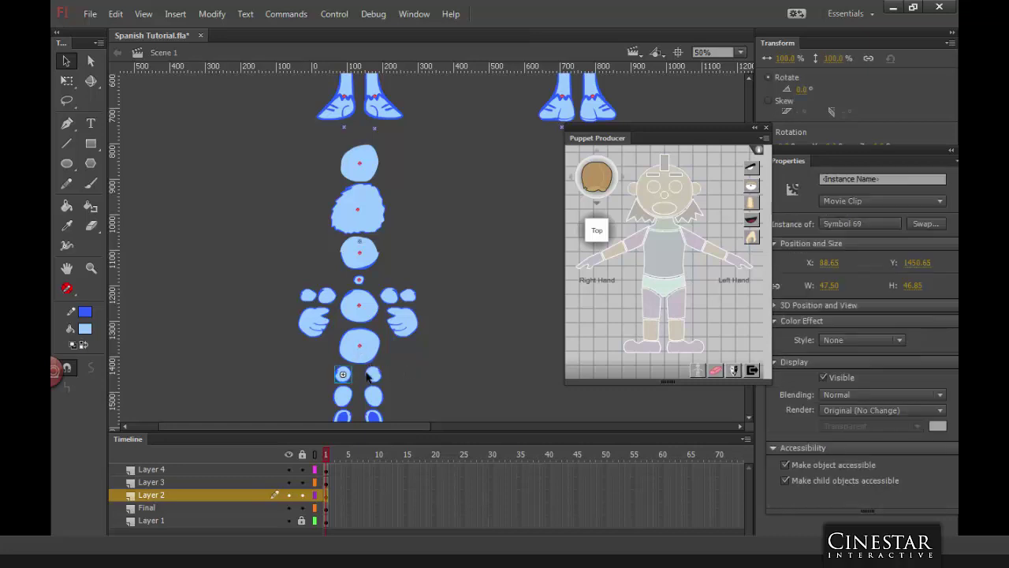
drag(478, 344, 467, 228)
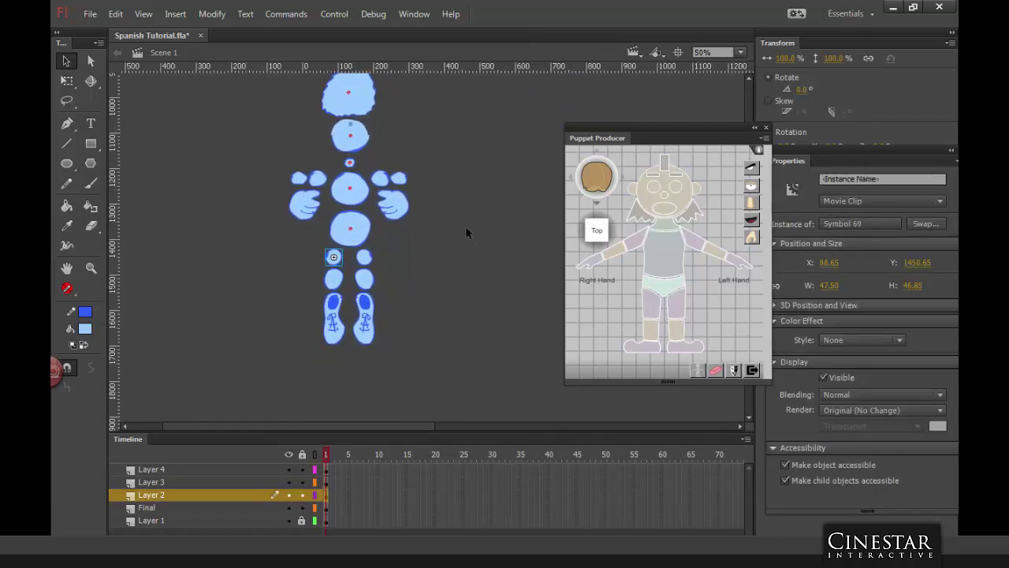
click(654, 306)
click(649, 332)
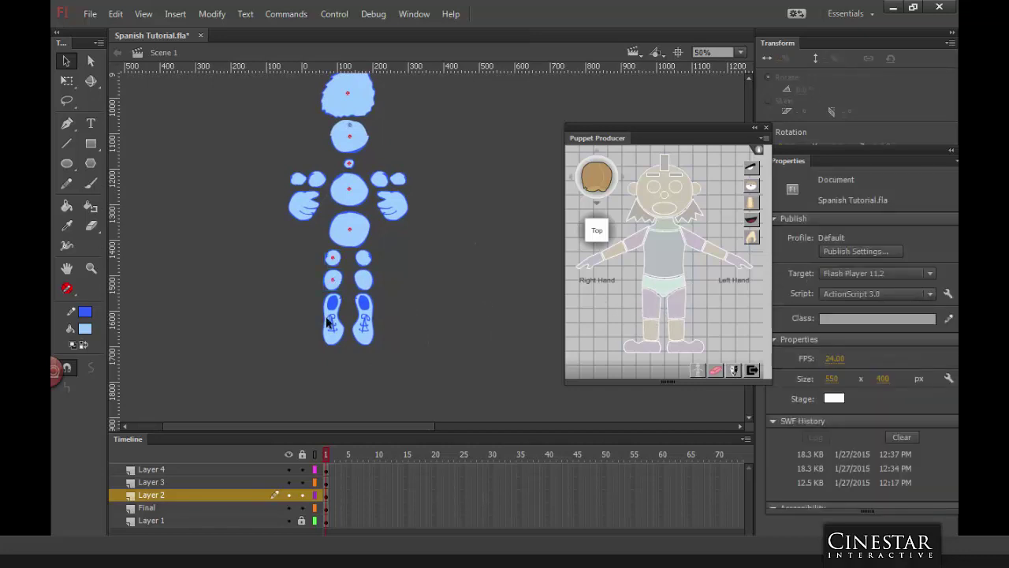
click(381, 288)
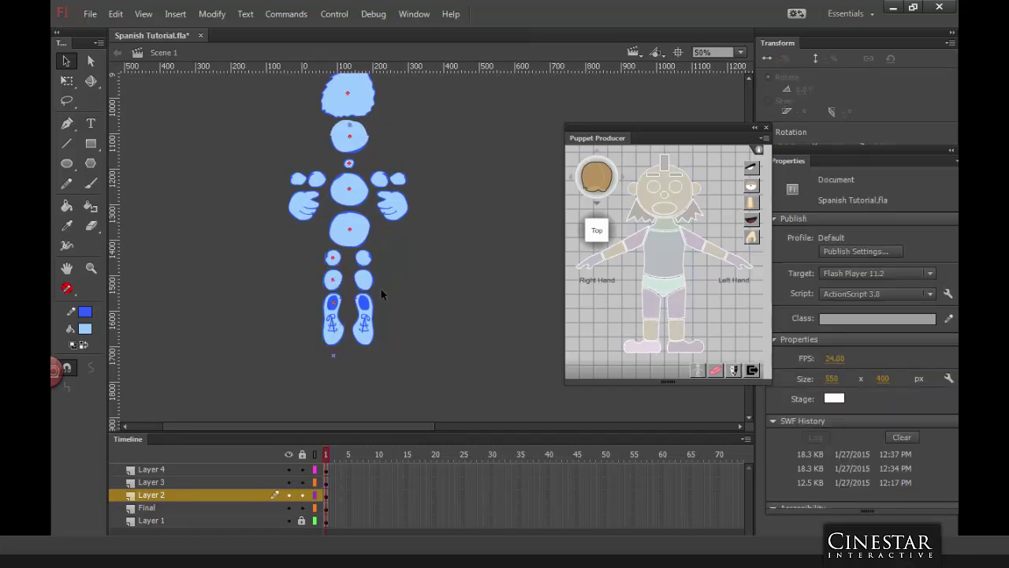
Step: Assign the left thigh, lower leg and foot to the matching top-view puppet parts
click(364, 257)
click(677, 330)
click(416, 339)
click(377, 331)
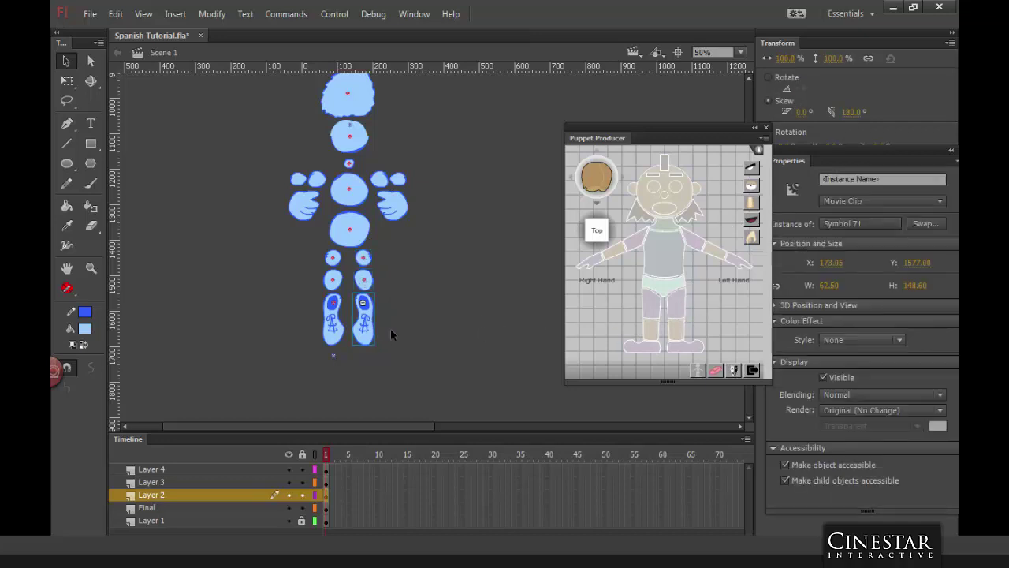
click(699, 353)
Step: Assign the right upper arm, forearm and hand as top-view parts and place the hand's nud pivot just outside the hand
click(350, 187)
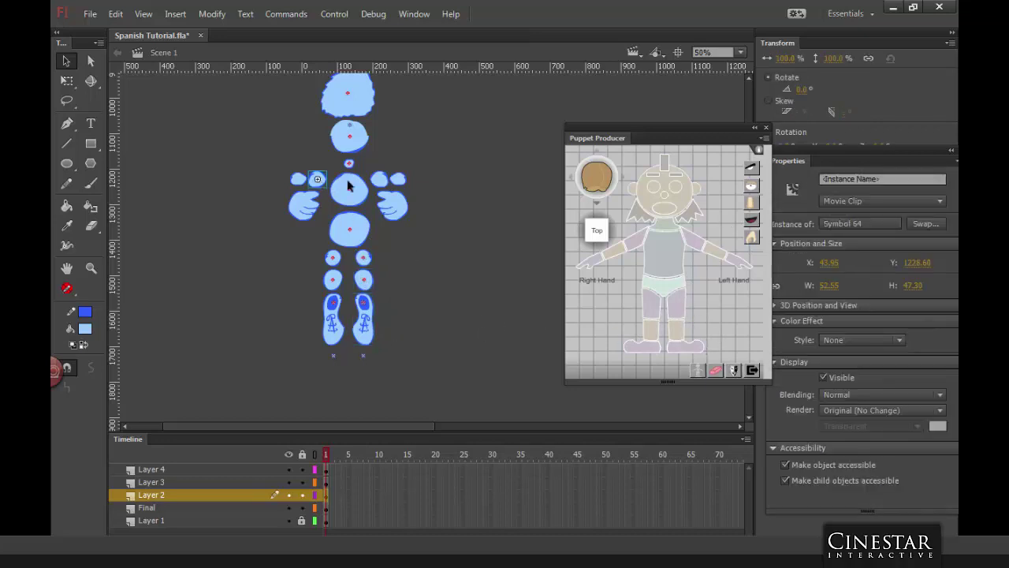
click(624, 239)
click(330, 190)
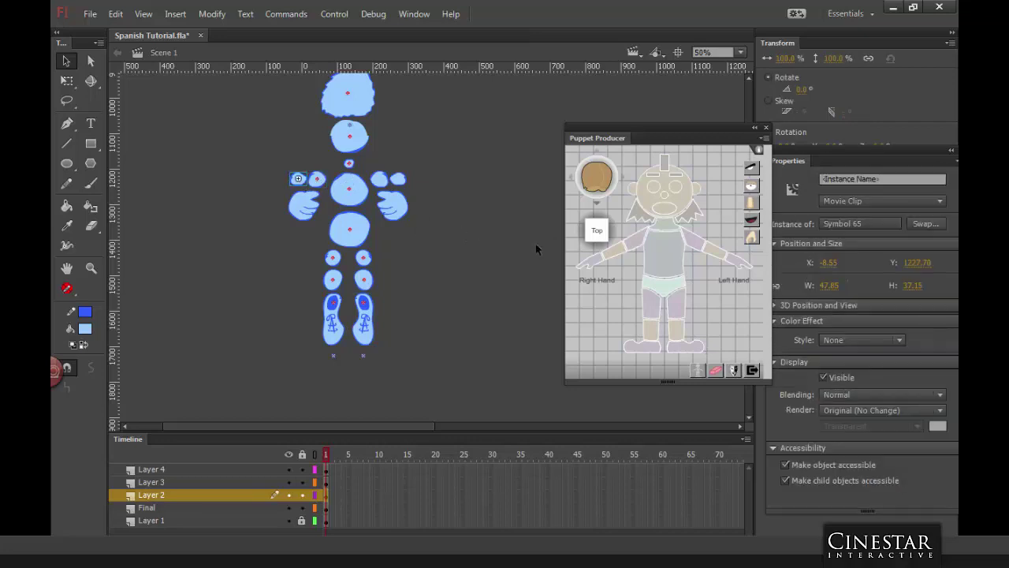
click(333, 214)
click(332, 215)
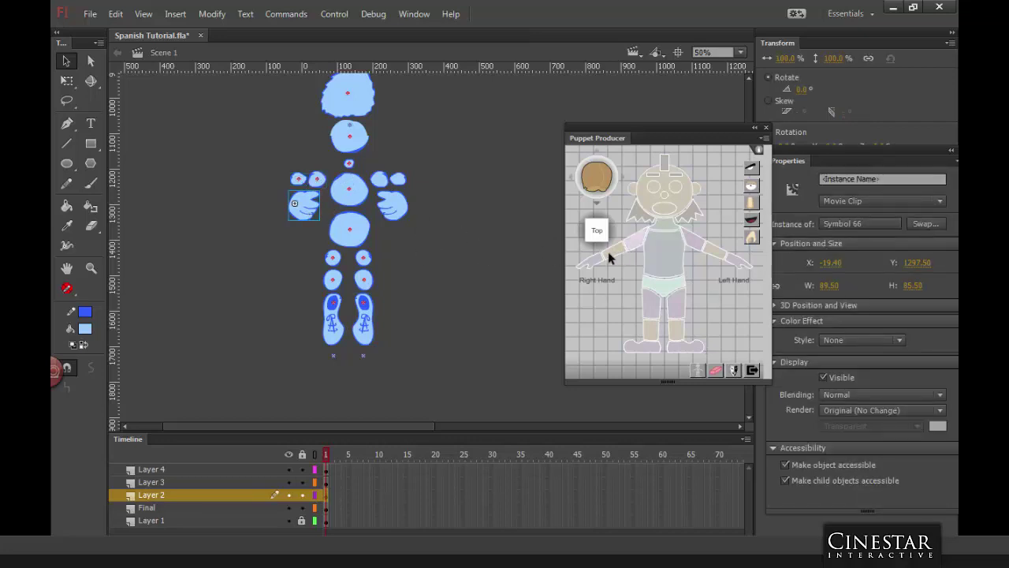
click(593, 262)
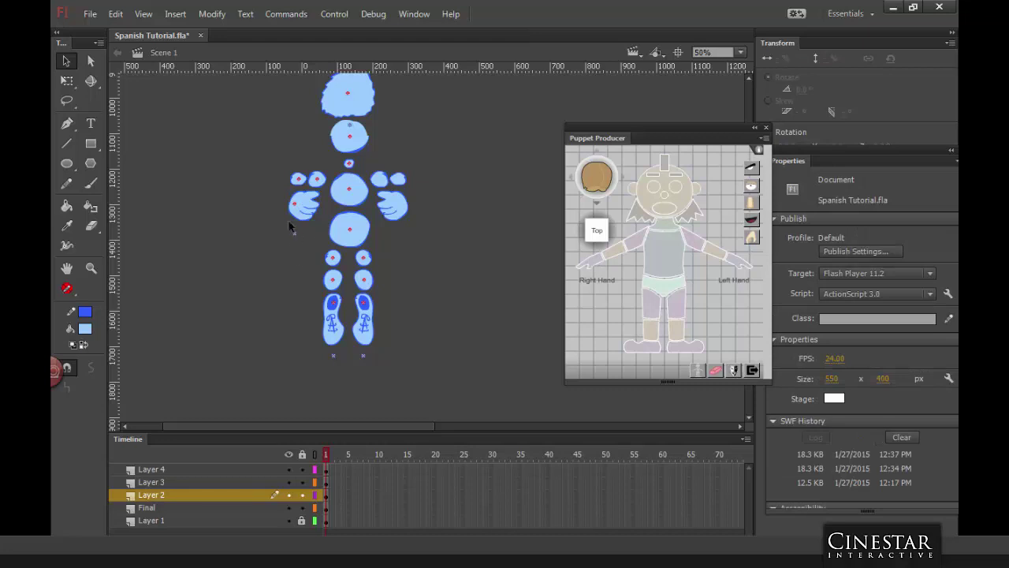
drag(289, 227, 283, 203)
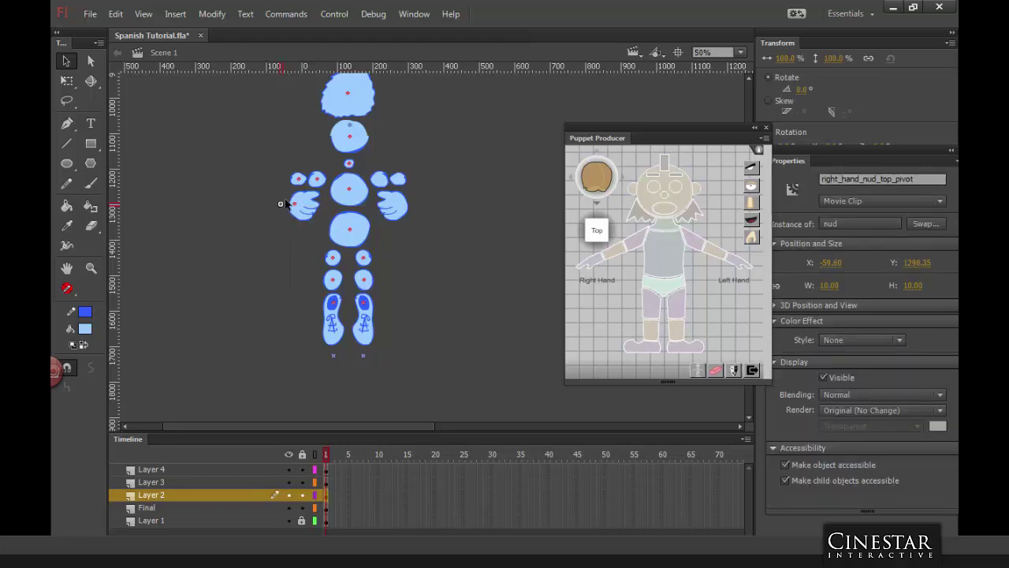
click(475, 213)
Step: Assign the left arm and hand pieces as top-view parts and place the left hand's nud pivot just outside the hand
click(397, 178)
click(480, 218)
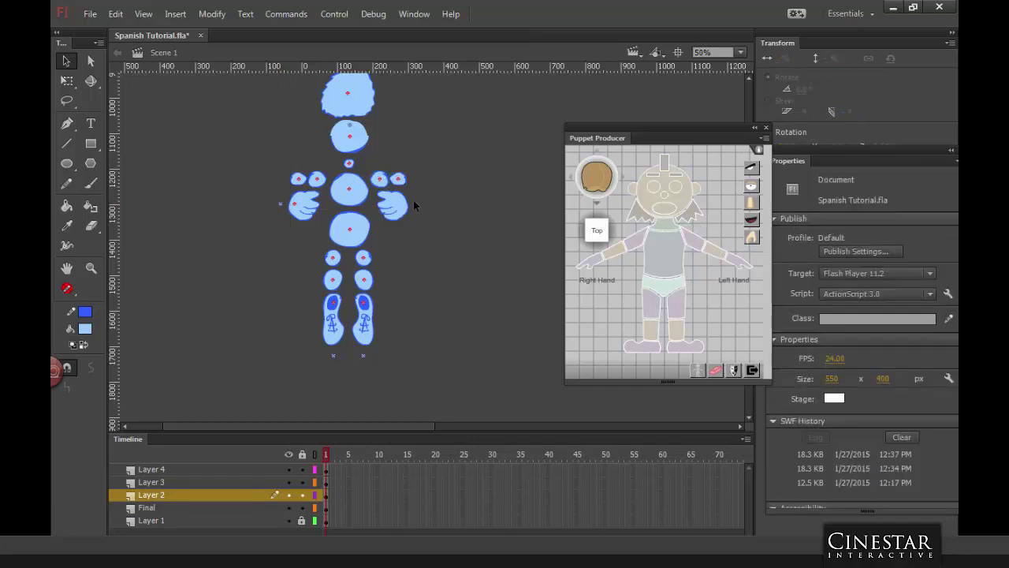
click(404, 204)
click(446, 228)
drag(402, 232, 417, 206)
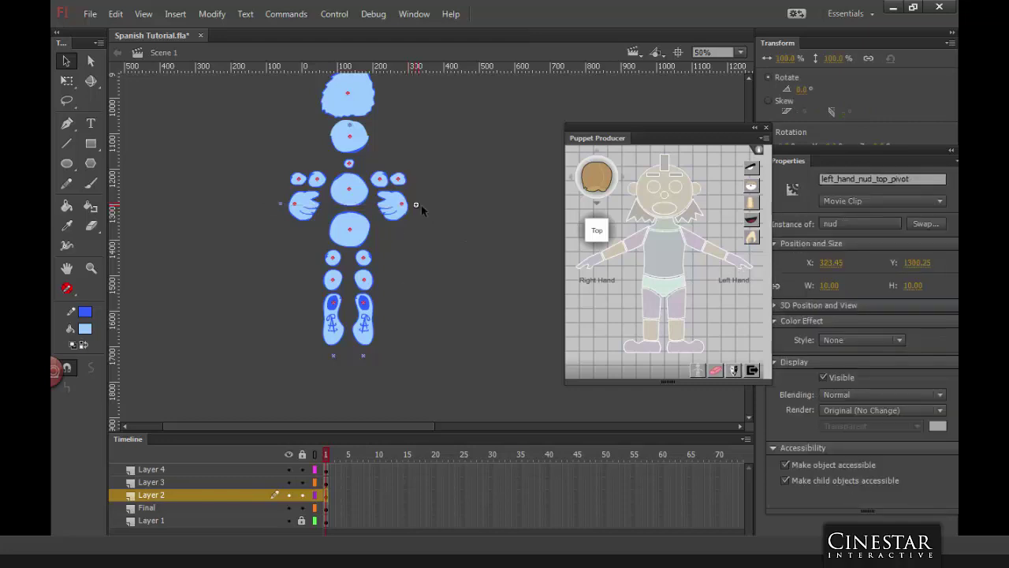
click(465, 209)
Step: Select all the top-view puppet parts with their pivots and nudge them down to Y 847.15
scroll(470, 190, down, 3)
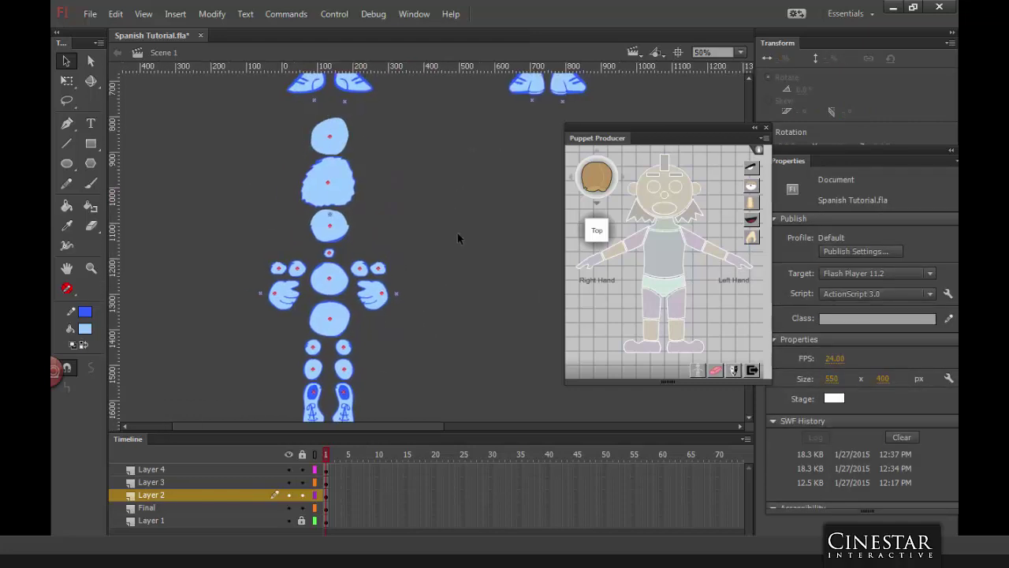
scroll(450, 205, up, 4)
drag(310, 178, 408, 392)
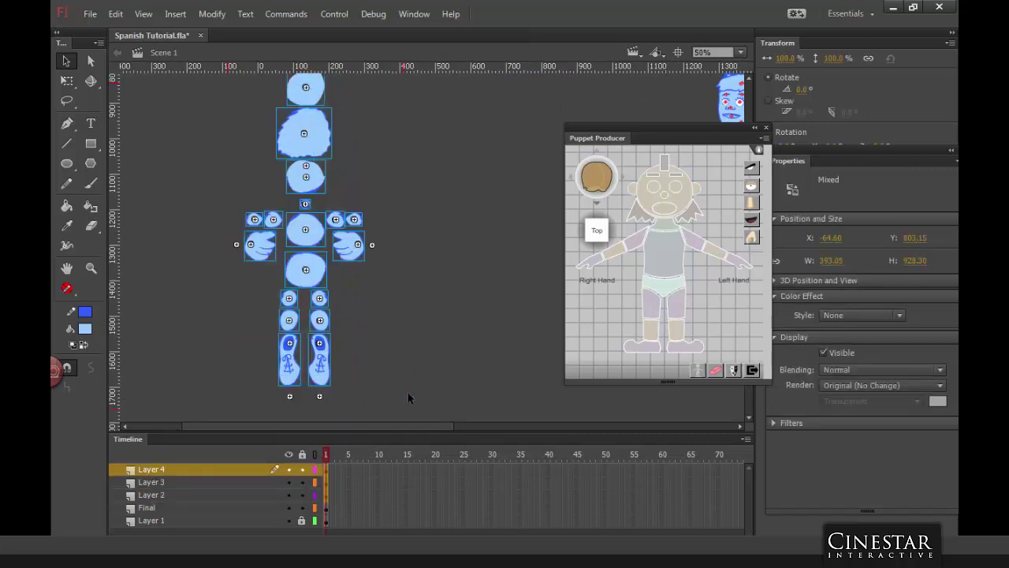
key(Down)
key(Down)
key(Down)
key(Down)
key(Down)
key(Down)
key(Down)
key(Down)
key(Down)
key(Down)
key(Down)
key(Down)
key(Down)
key(Down)
key(Down)
key(Down)
key(Down)
key(Down)
key(Down)
key(Down)
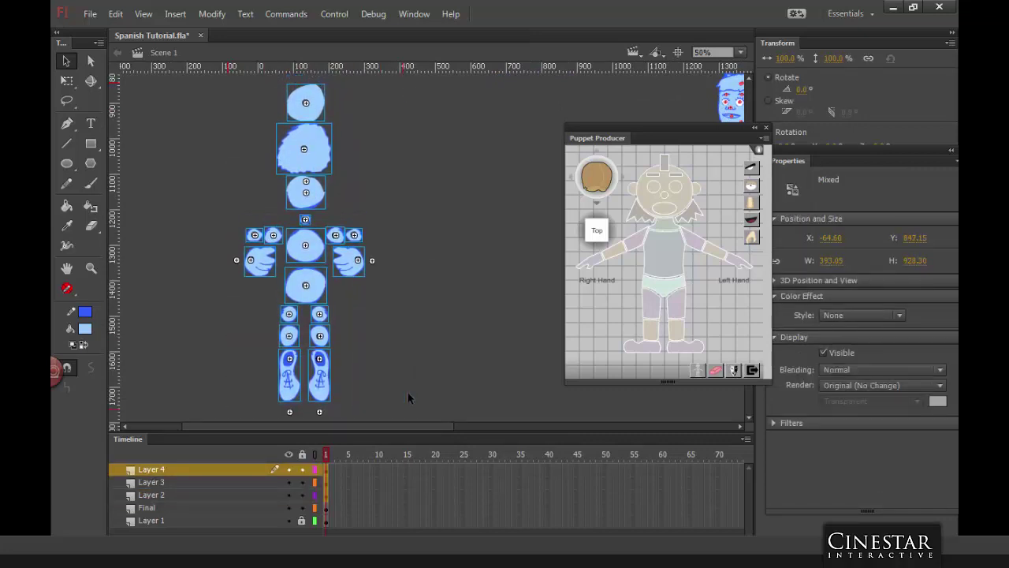
Step: Auto-mirror the selected parts from top to bottom and move the mirrored copy clear of the original to X 401.90
key(ctrl+minus)
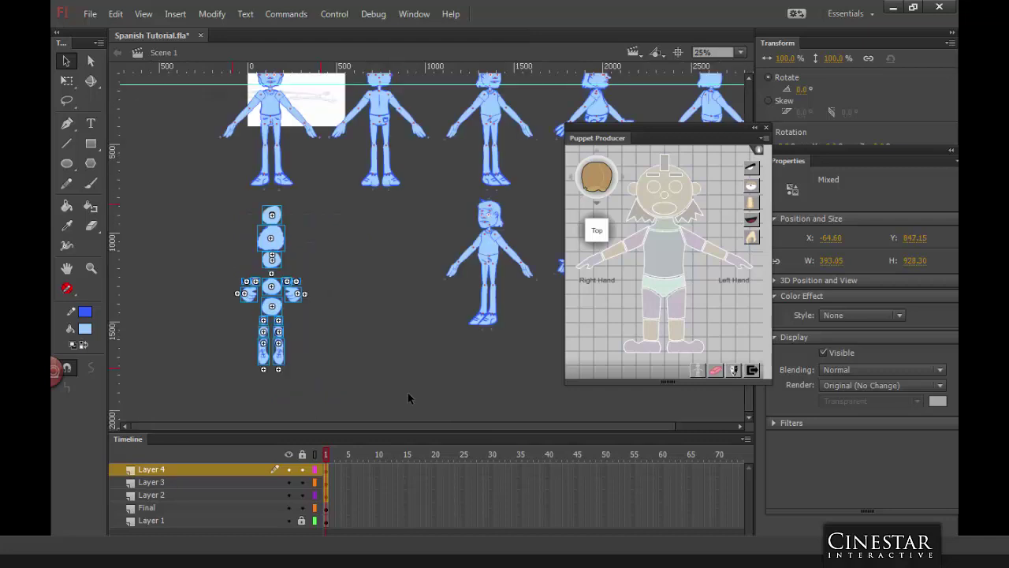
click(733, 371)
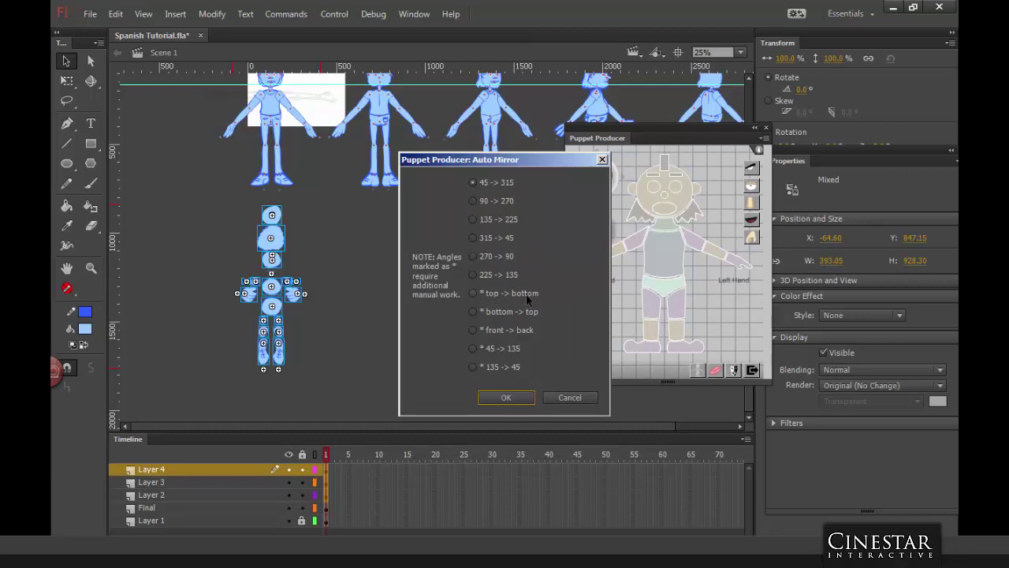
click(474, 294)
click(506, 398)
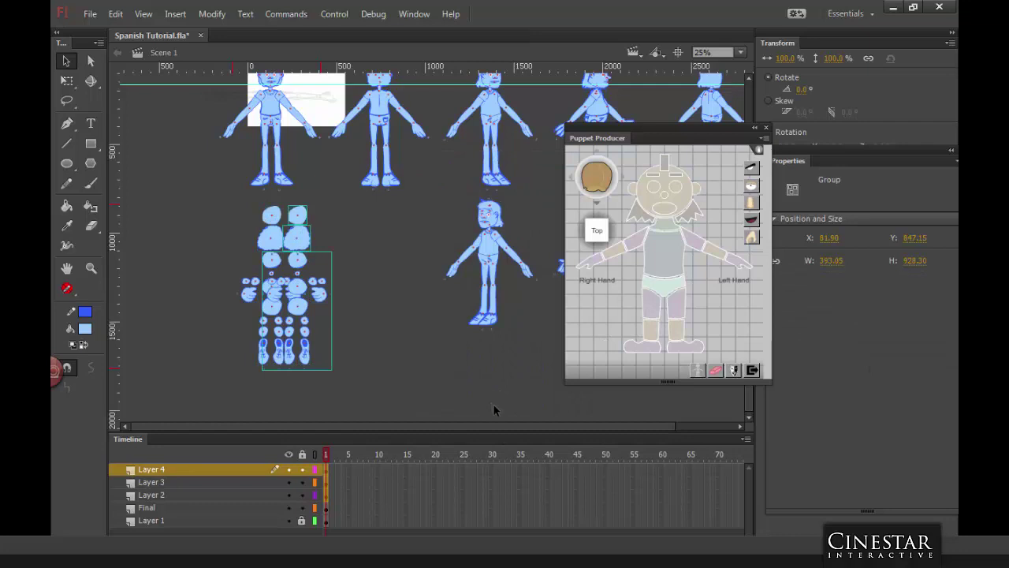
drag(315, 249, 419, 300)
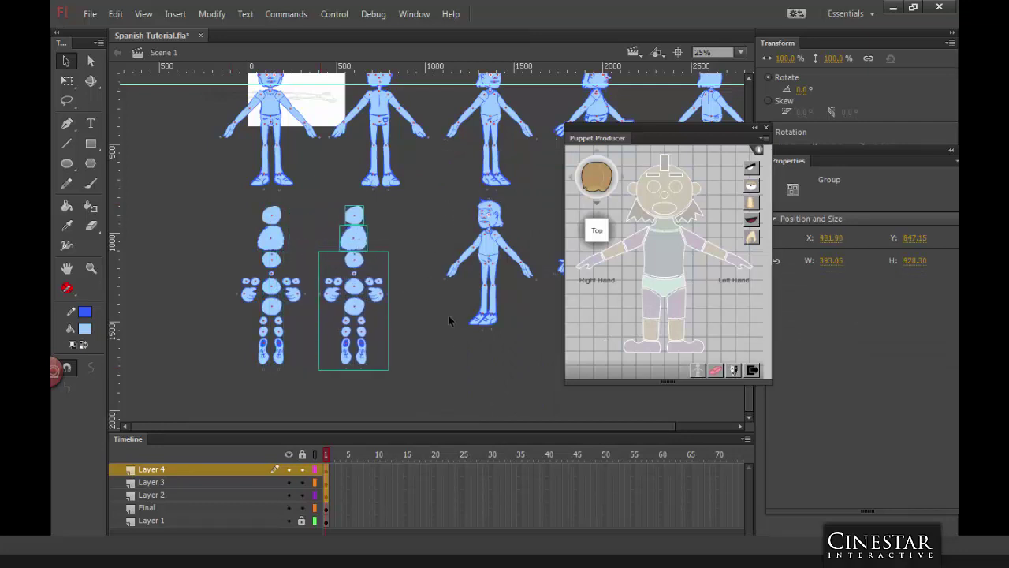
click(422, 303)
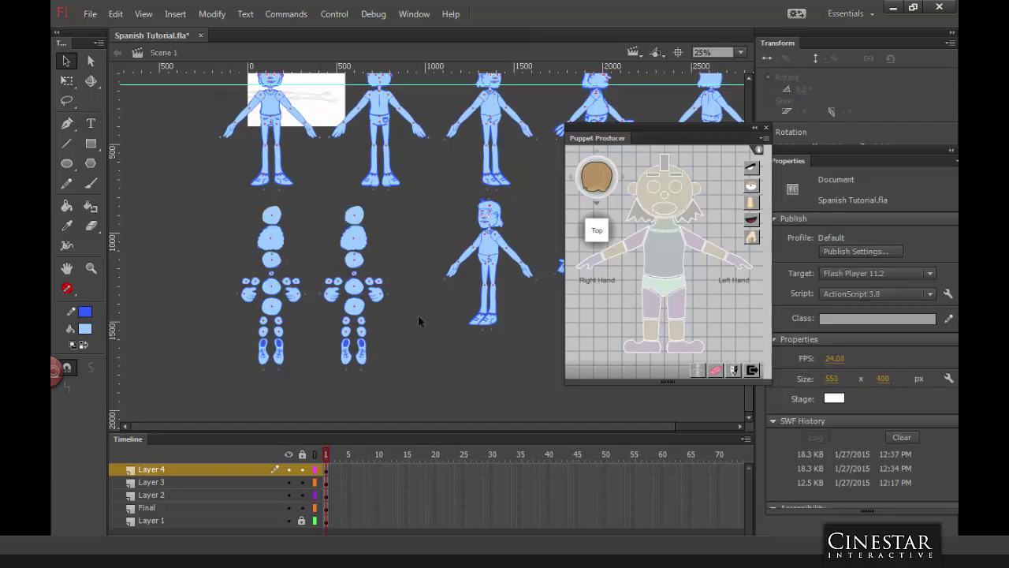
Step: Inspect the mirrored copy's parts and compare the instance names of the original right upper arm and its mirrored counterpart
click(340, 297)
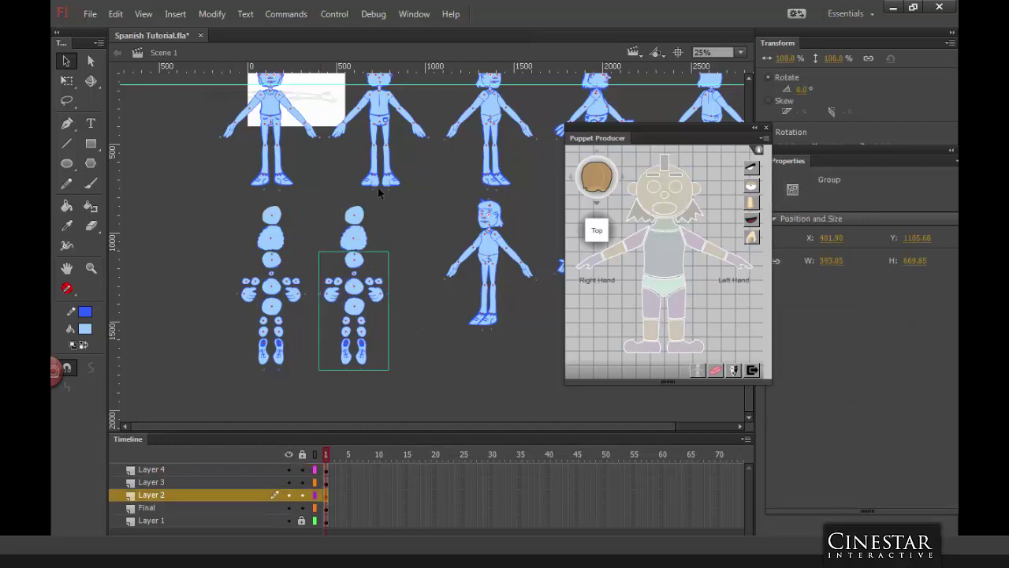
click(361, 218)
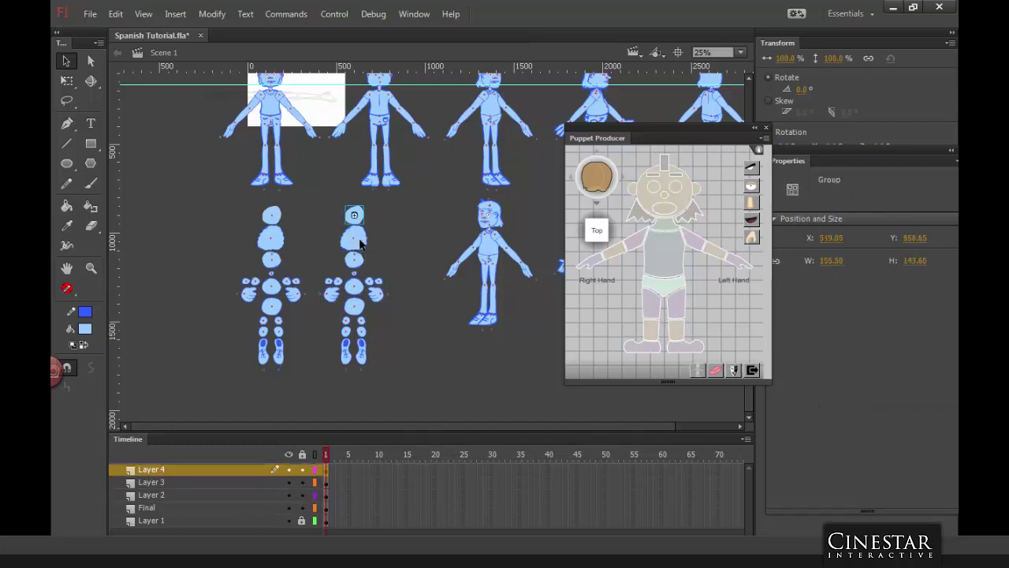
click(357, 257)
click(367, 266)
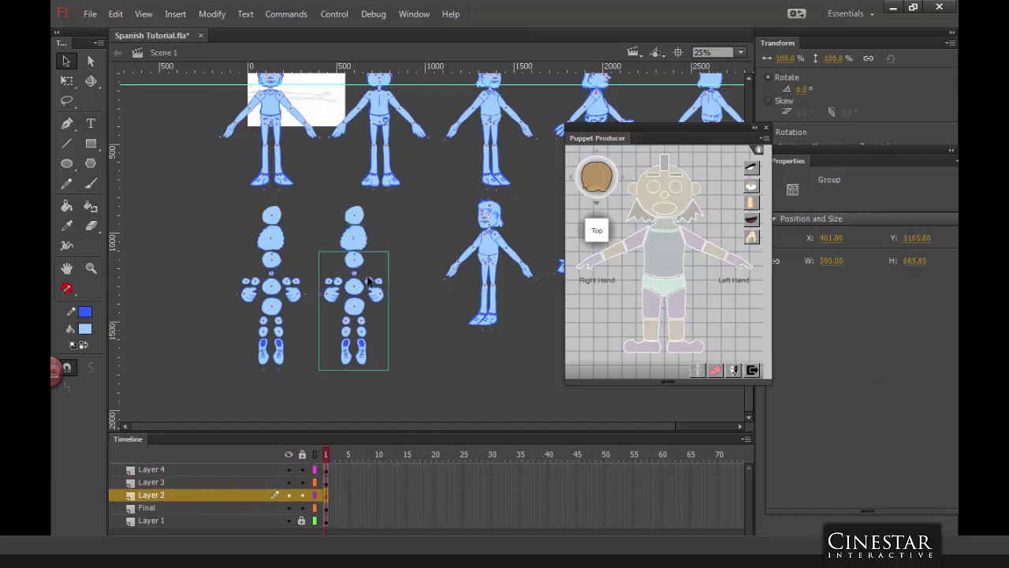
click(371, 280)
click(405, 241)
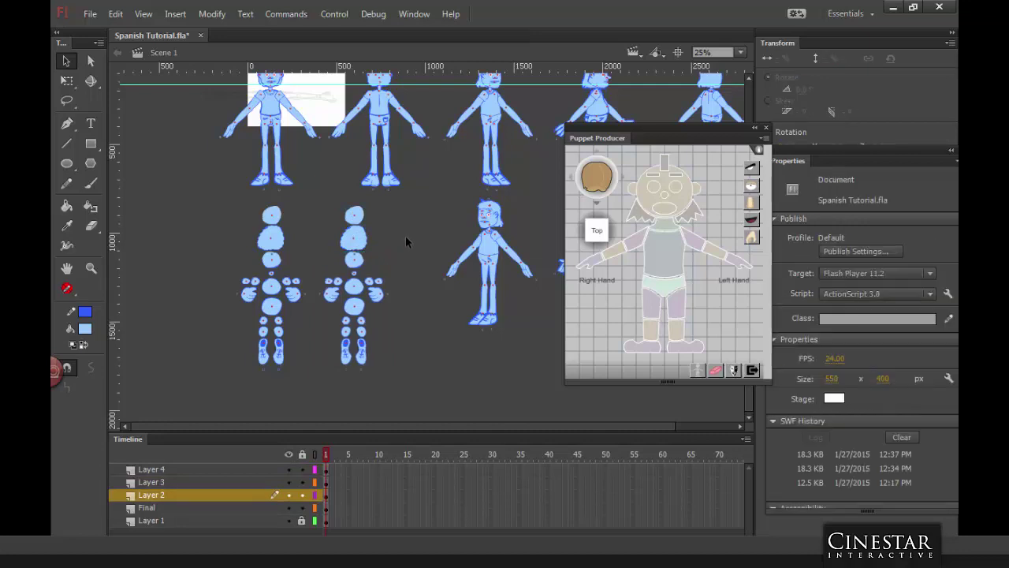
key(ctrl+equal)
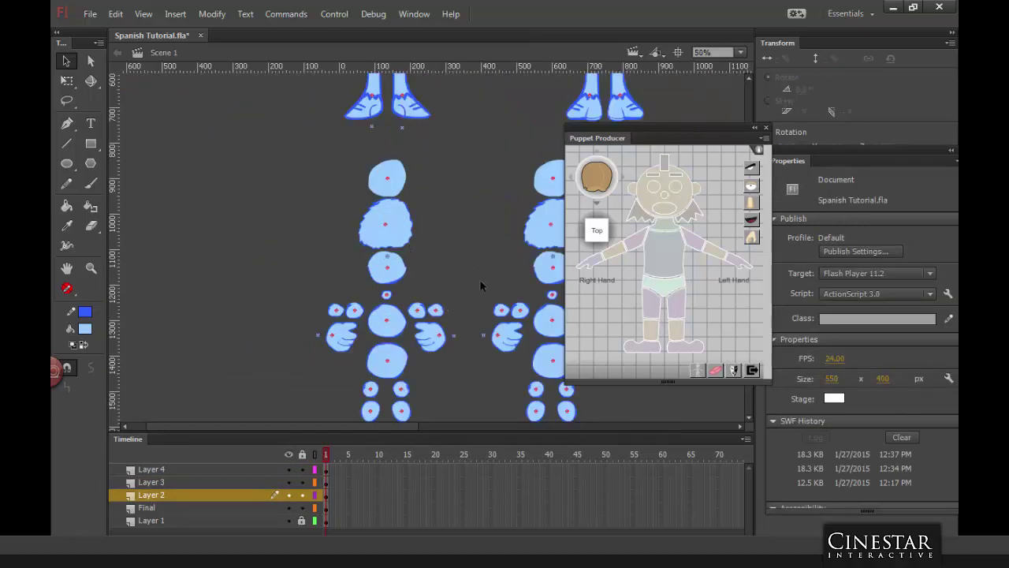
scroll(480, 279, down, 3)
scroll(480, 279, right, 5)
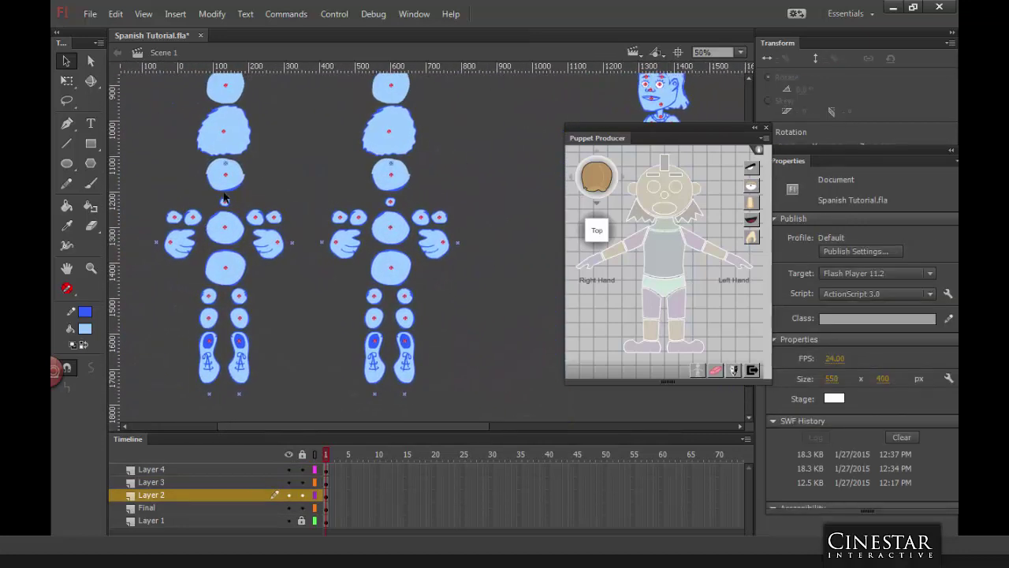
click(194, 218)
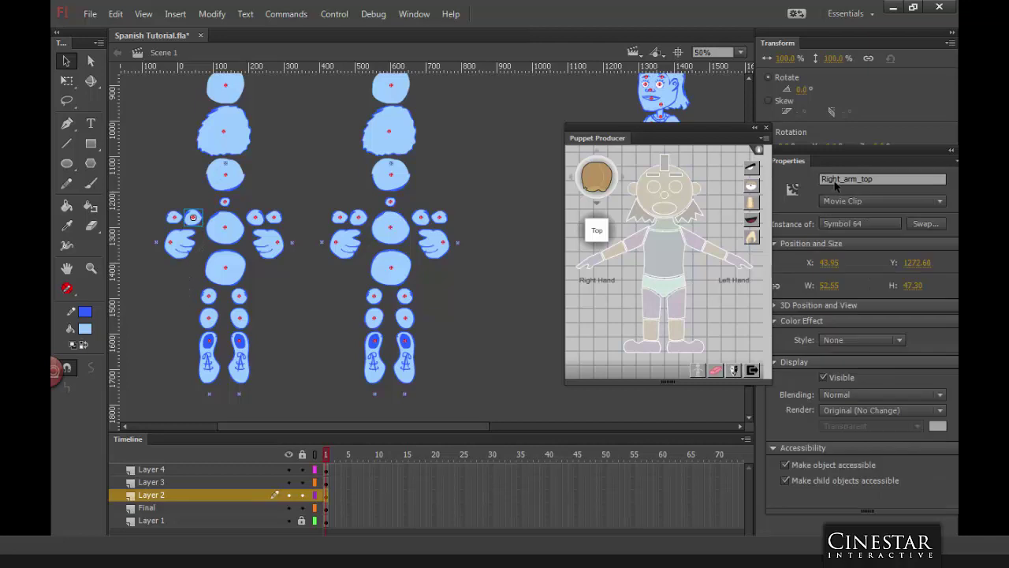
click(360, 220)
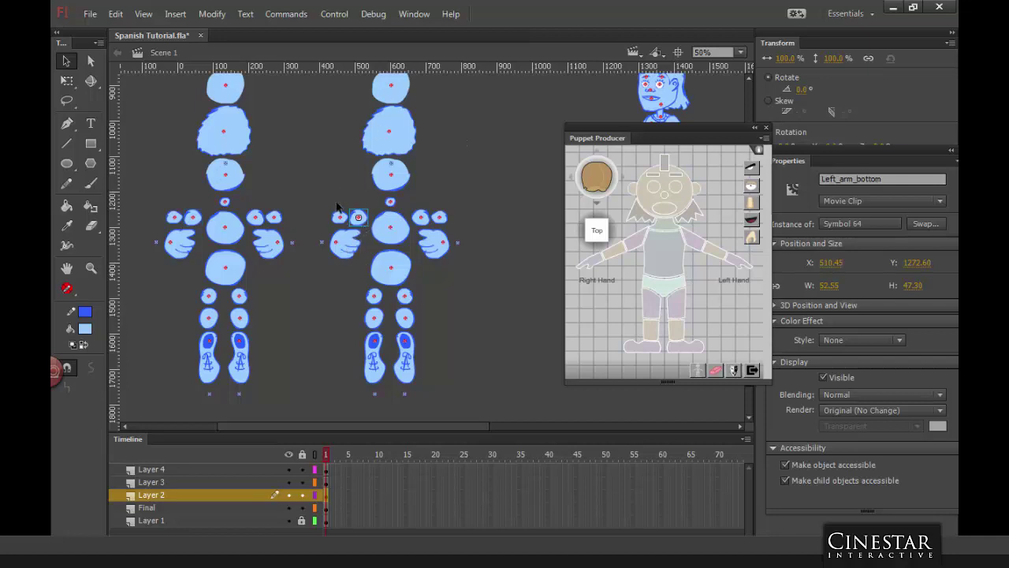
Step: Select the mirrored copy's body parts from head to feet and flip them horizontally
drag(321, 201, 467, 401)
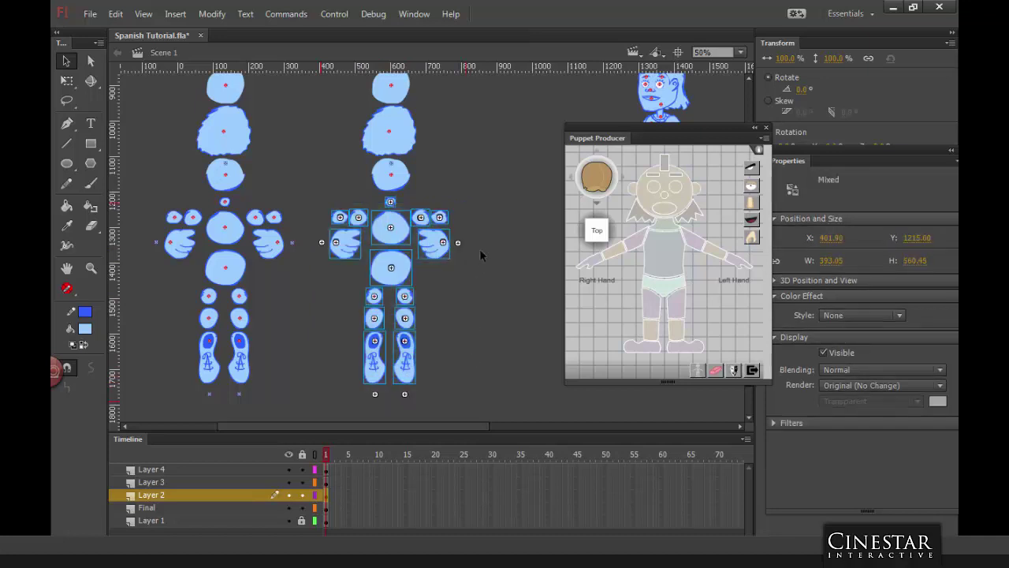
shift+click(392, 204)
drag(326, 407, 490, 78)
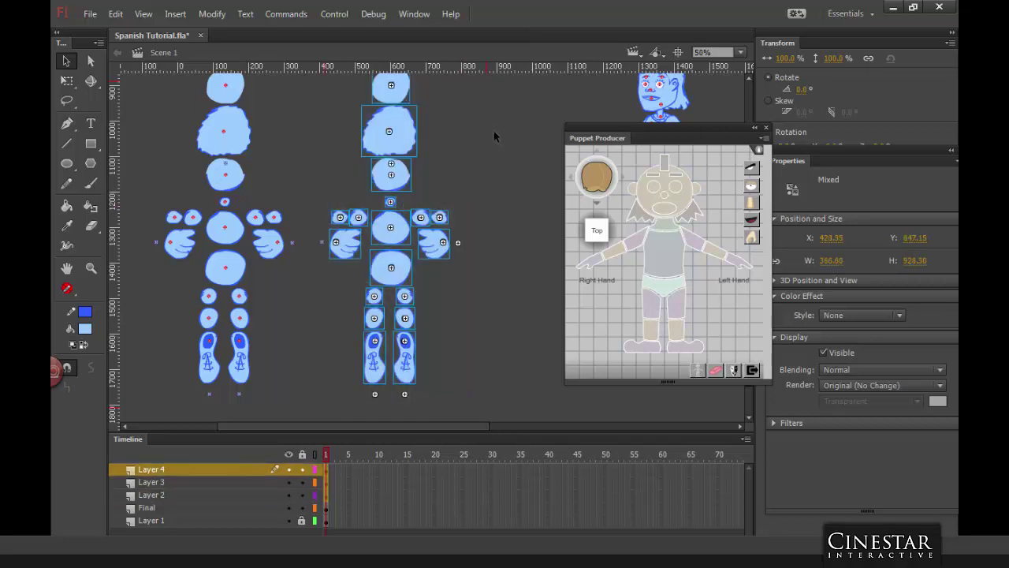
scroll(493, 157, up, 2)
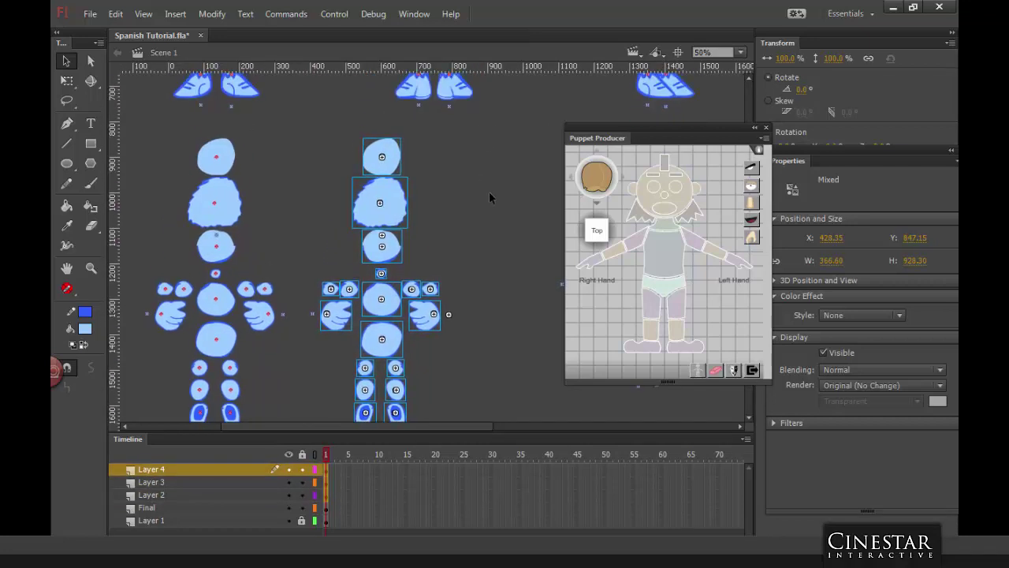
click(210, 16)
mouse_move(268, 166)
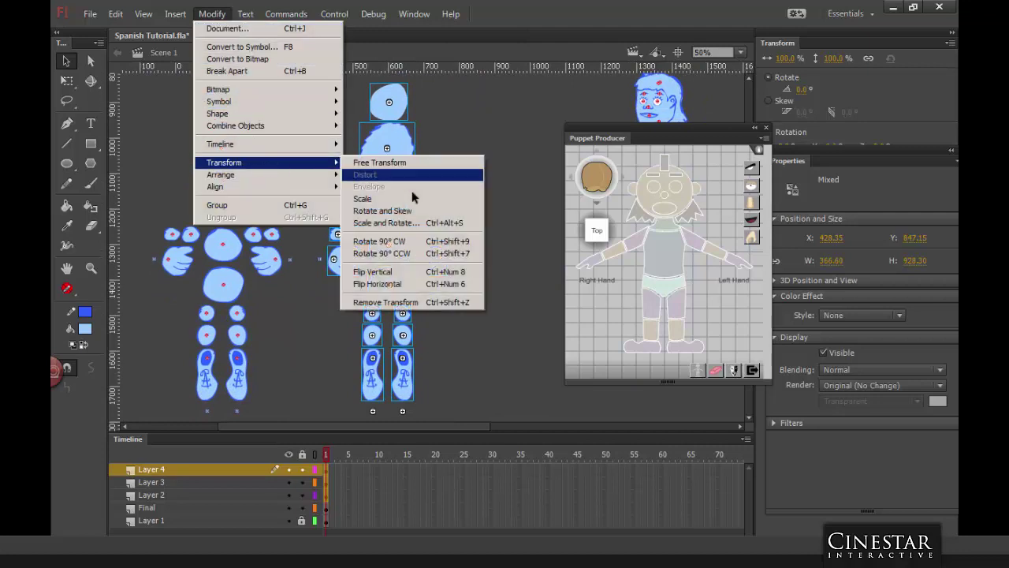
click(399, 286)
click(491, 209)
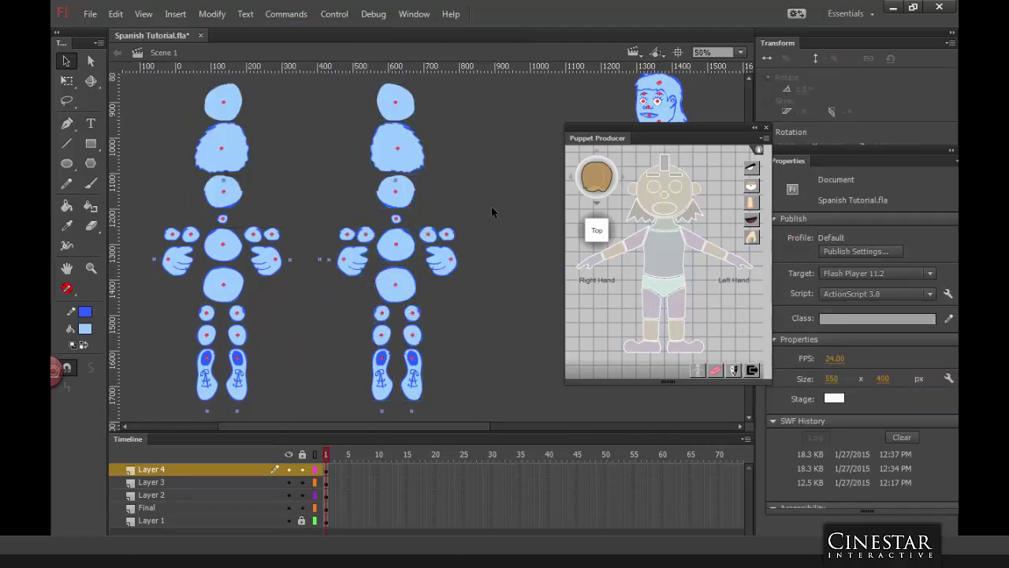
Step: Check the instance names of the hand and forearm on the right-arm side of the flipped copy
click(353, 271)
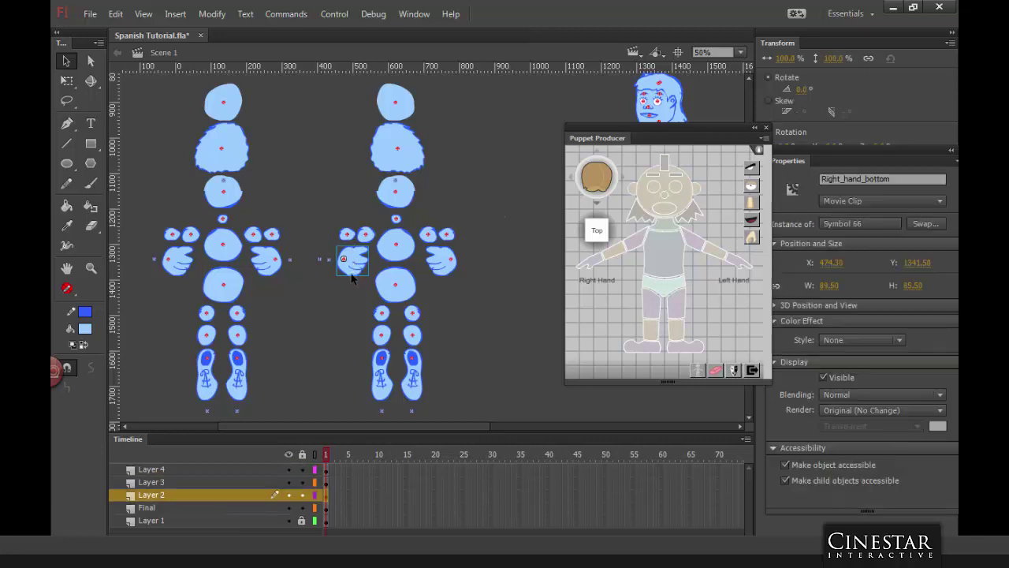
click(352, 238)
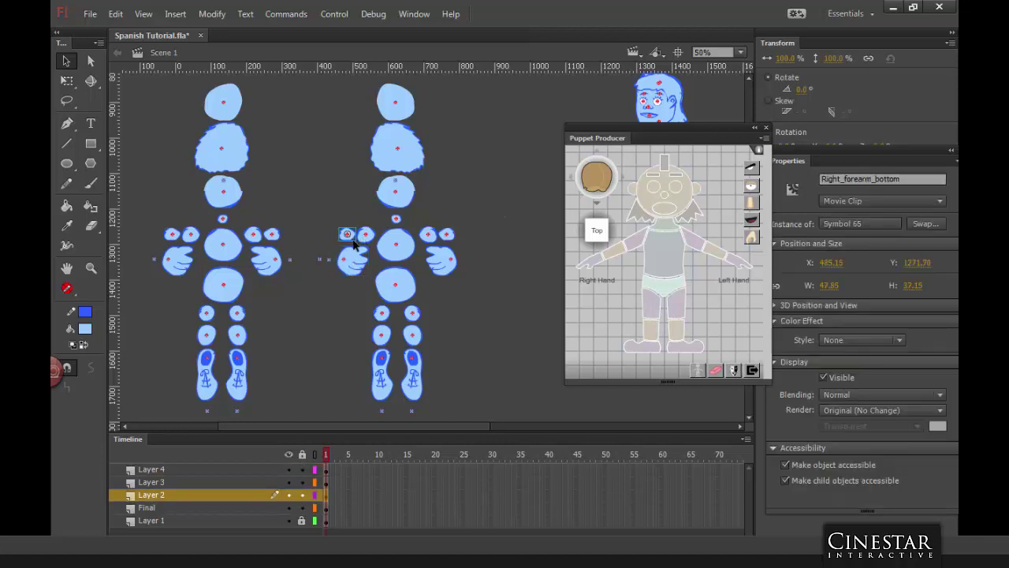
click(500, 253)
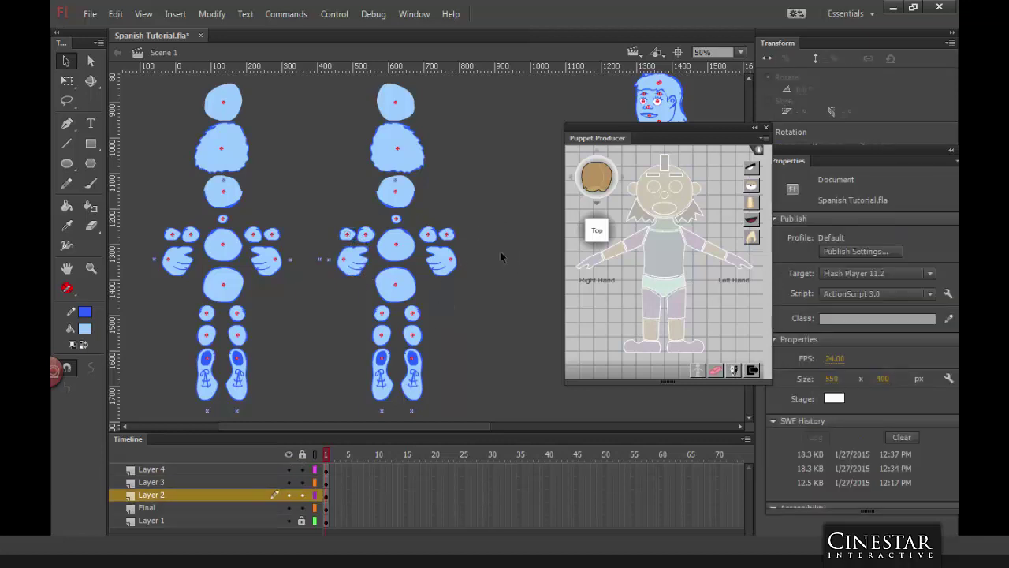
Step: Duplicate the symbol of the bottom-view right foot as Symbol 71 copy
scroll(488, 236, down, 3)
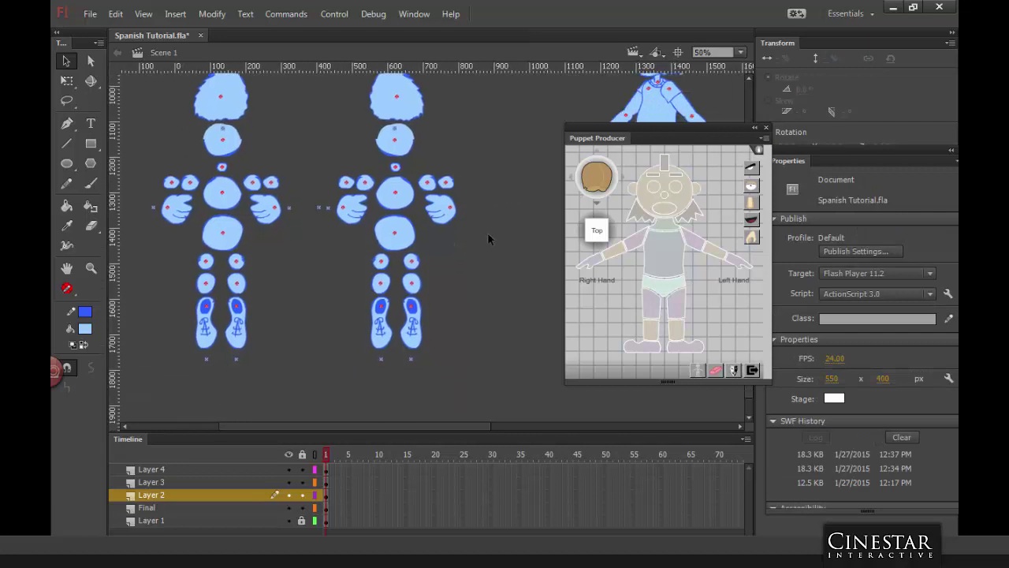
click(383, 335)
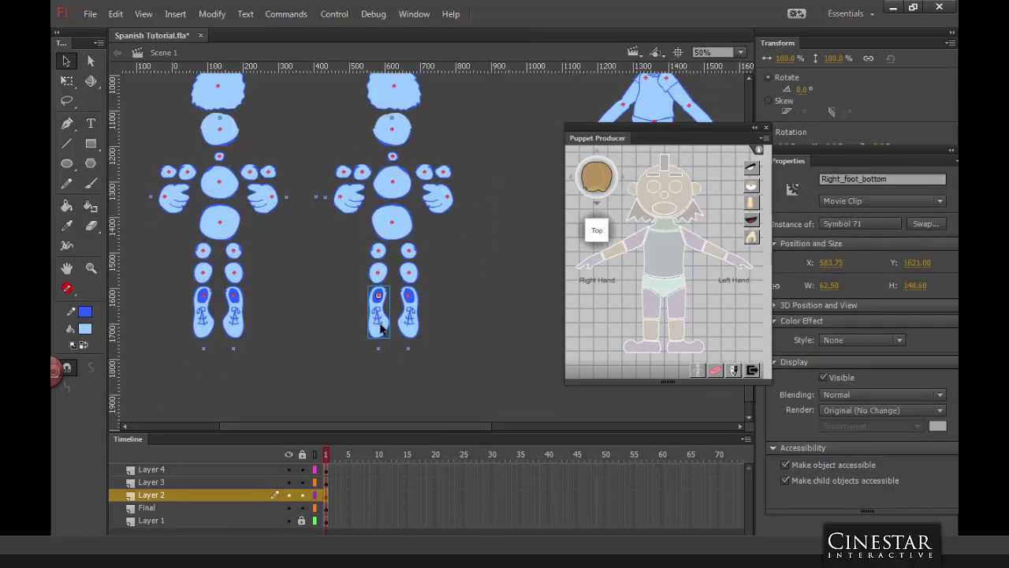
right_click(382, 328)
click(424, 493)
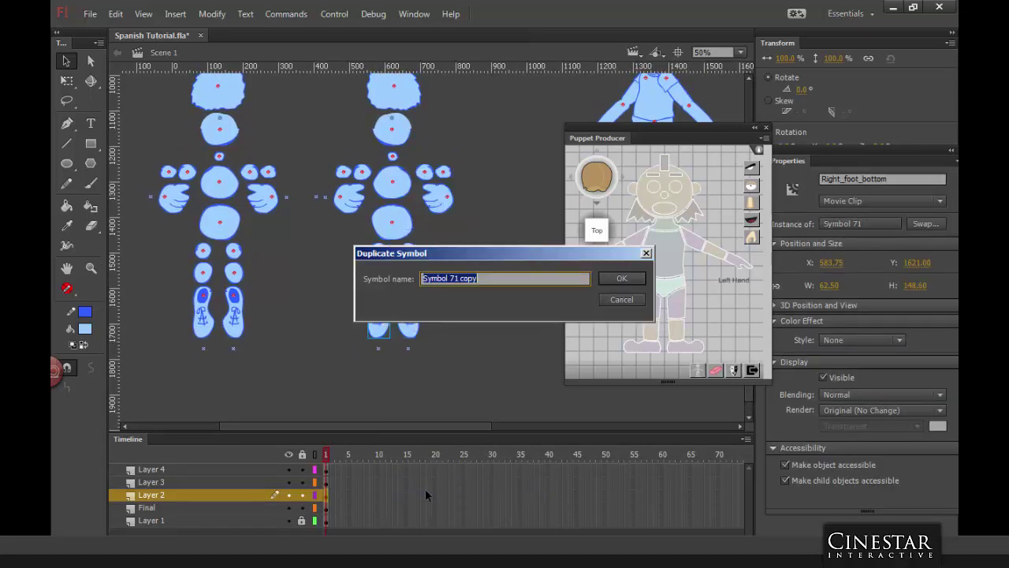
click(619, 281)
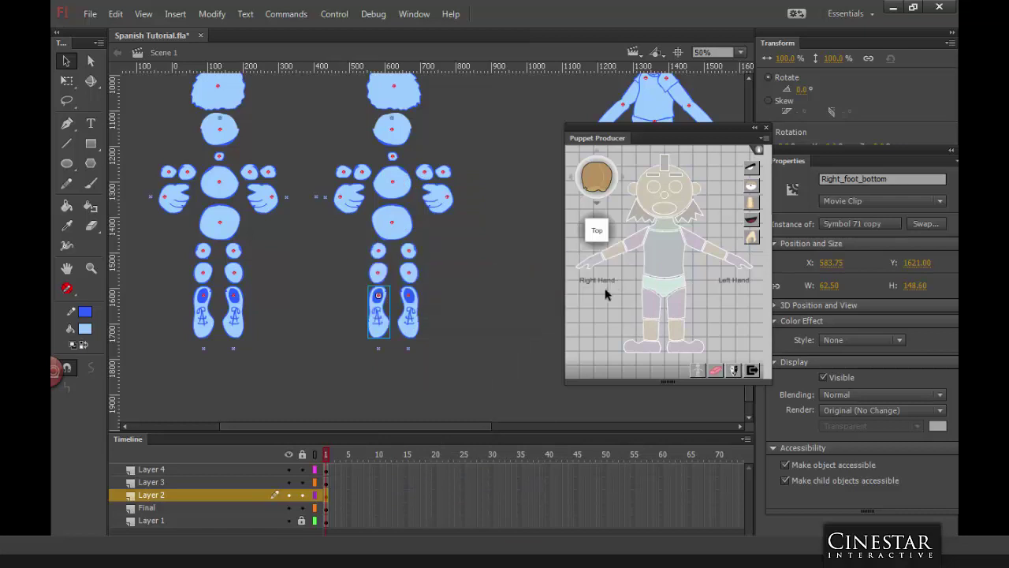
Step: Swap the bottom-view left foot's symbol for Symbol 71 copy
click(410, 318)
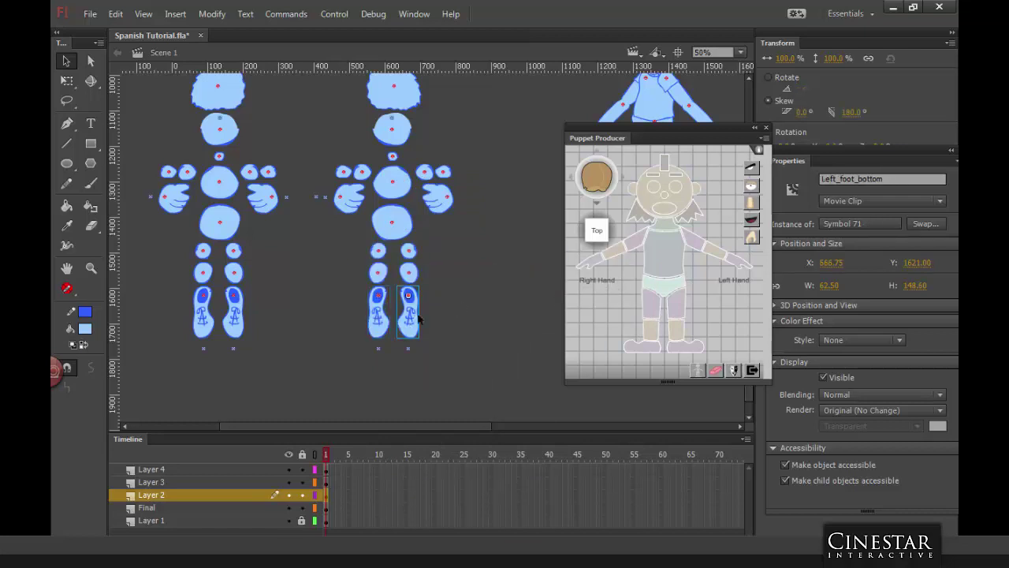
right_click(411, 323)
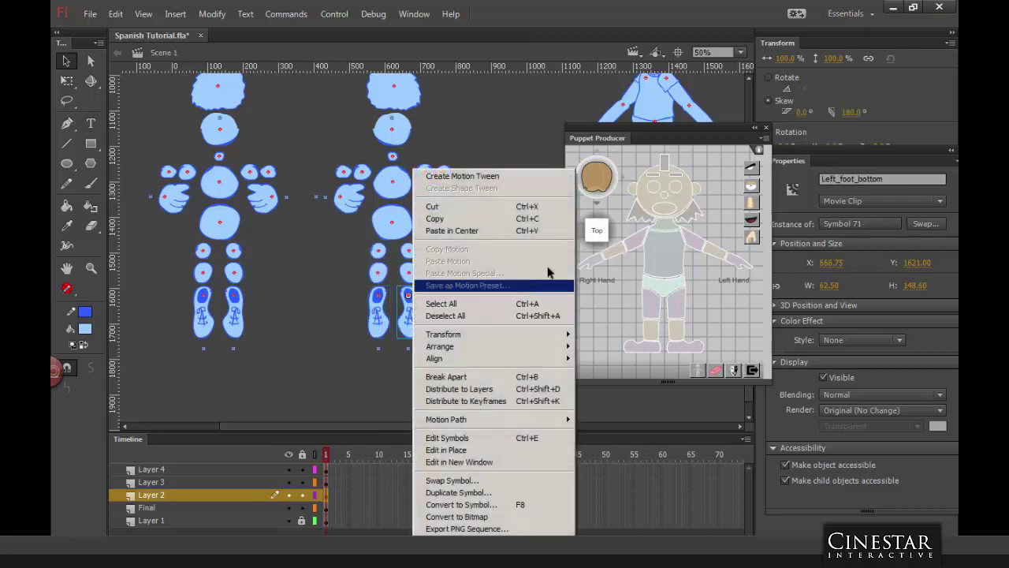
click(456, 481)
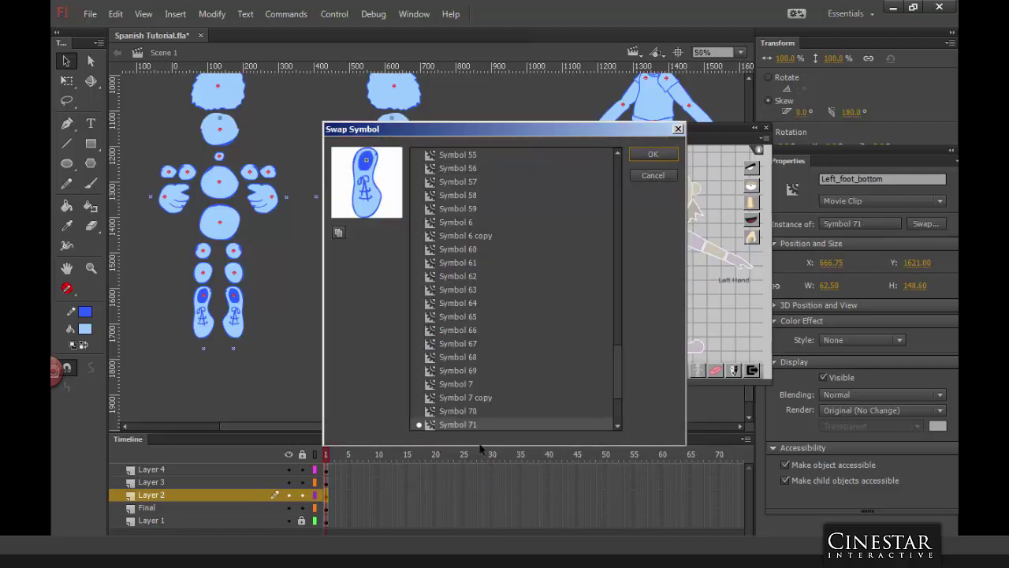
scroll(617, 364, down, 3)
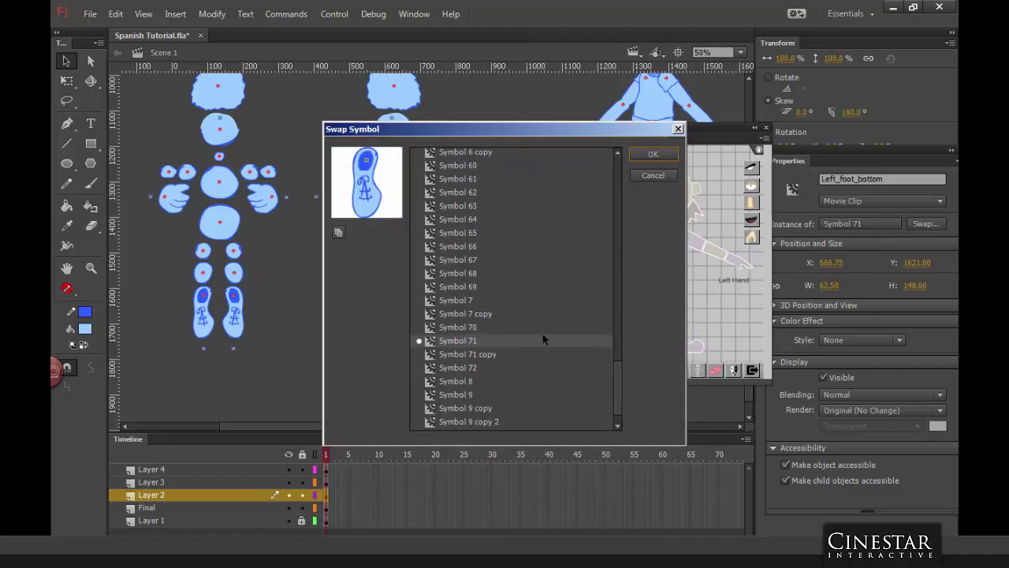
click(482, 354)
click(647, 157)
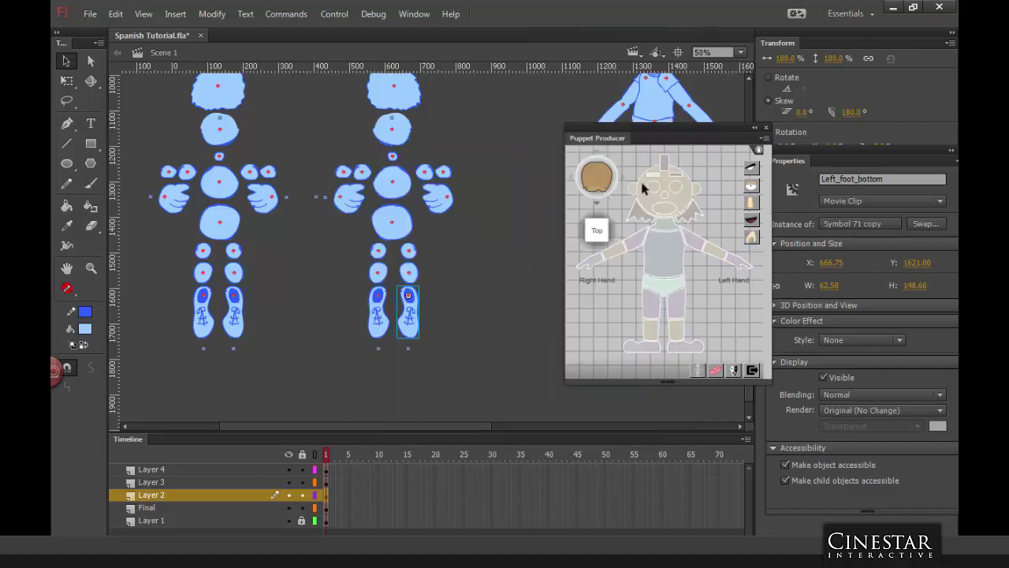
Step: Open the bottom-view right foot's symbol for editing and flip its shoe artwork vertically with Free Transform, to a height of about 153 px
click(379, 319)
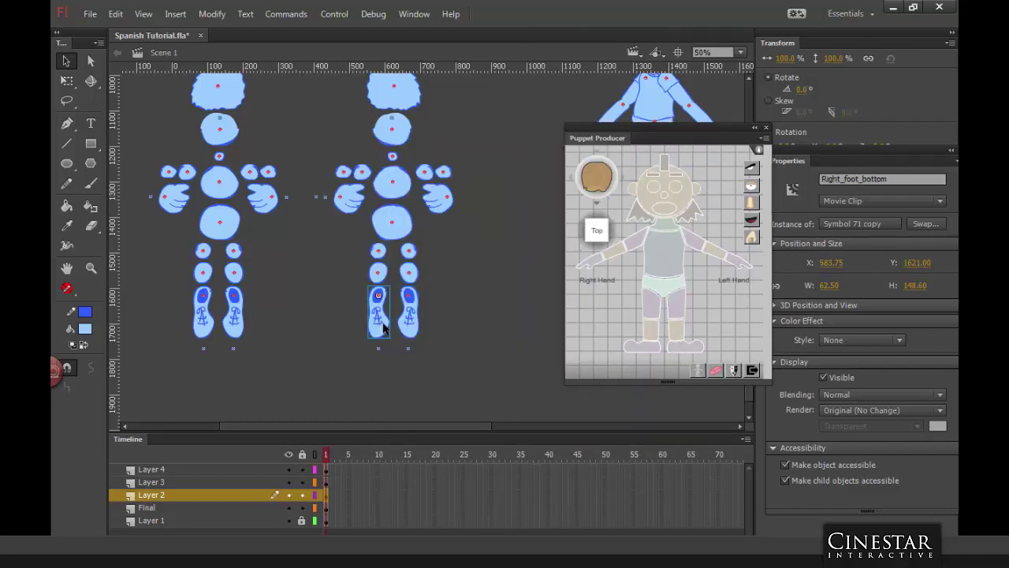
key(ctrl+equal)
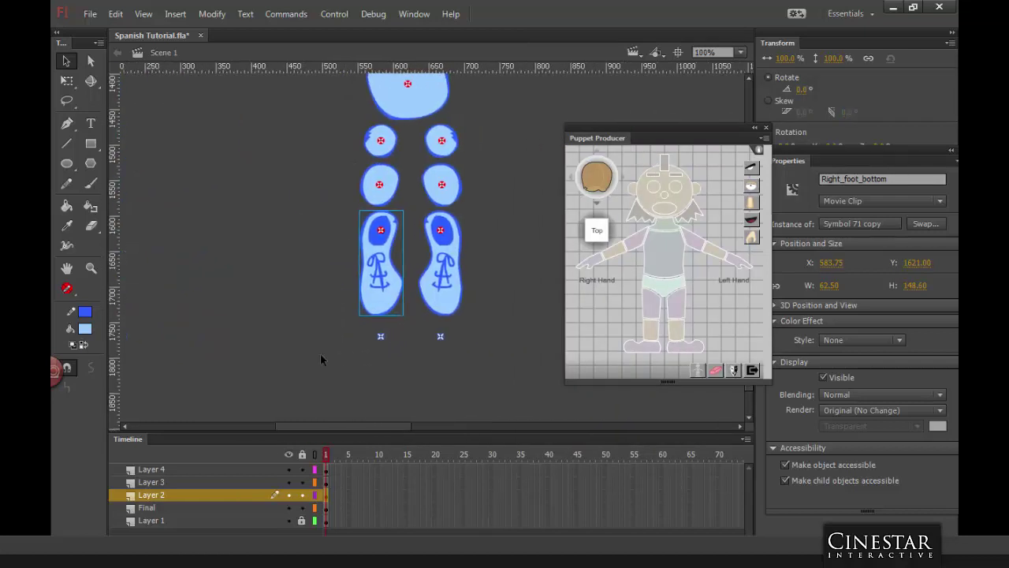
double_click(333, 284)
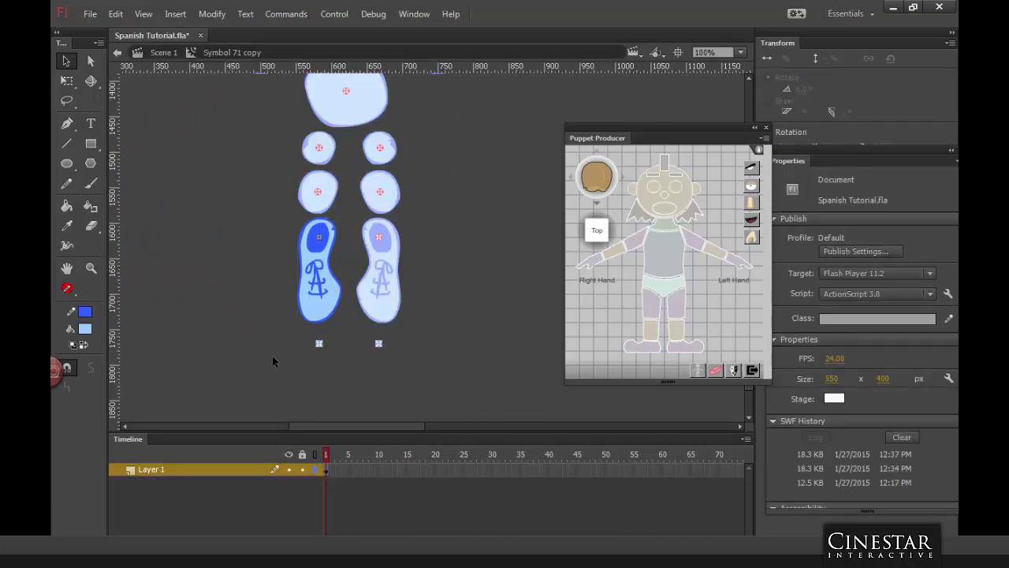
drag(272, 355, 356, 217)
key(q)
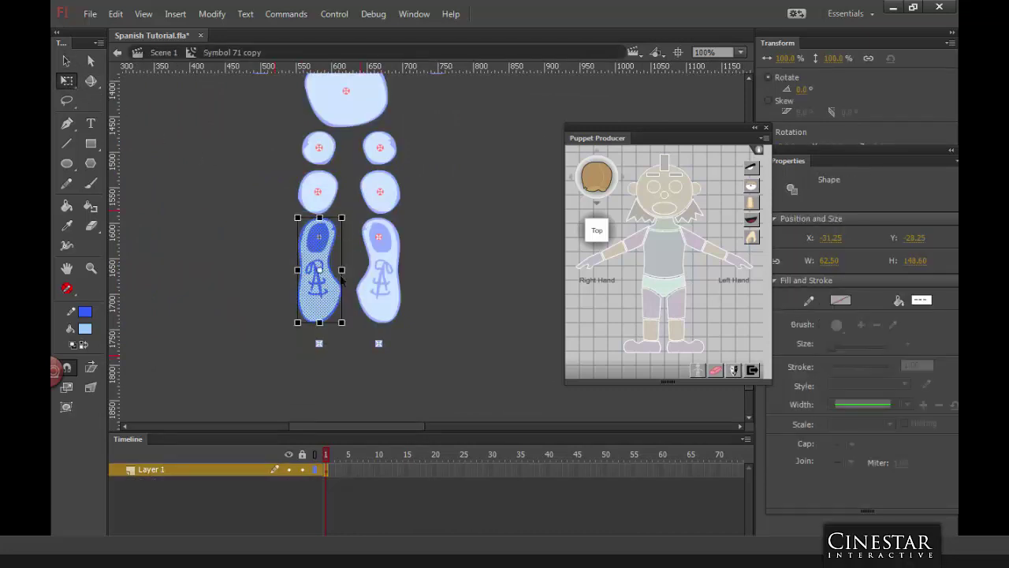
drag(320, 322, 335, 217)
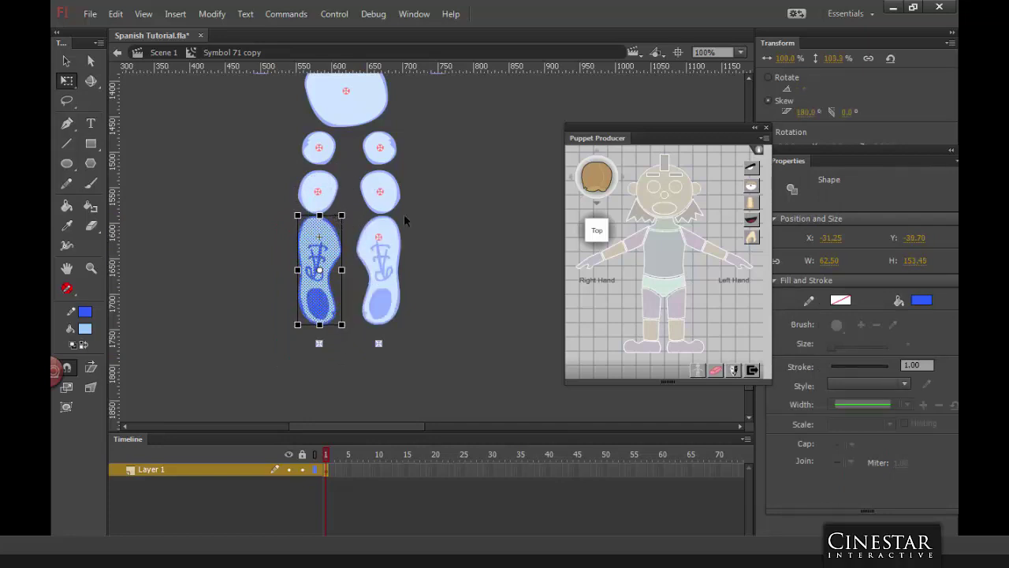
click(446, 205)
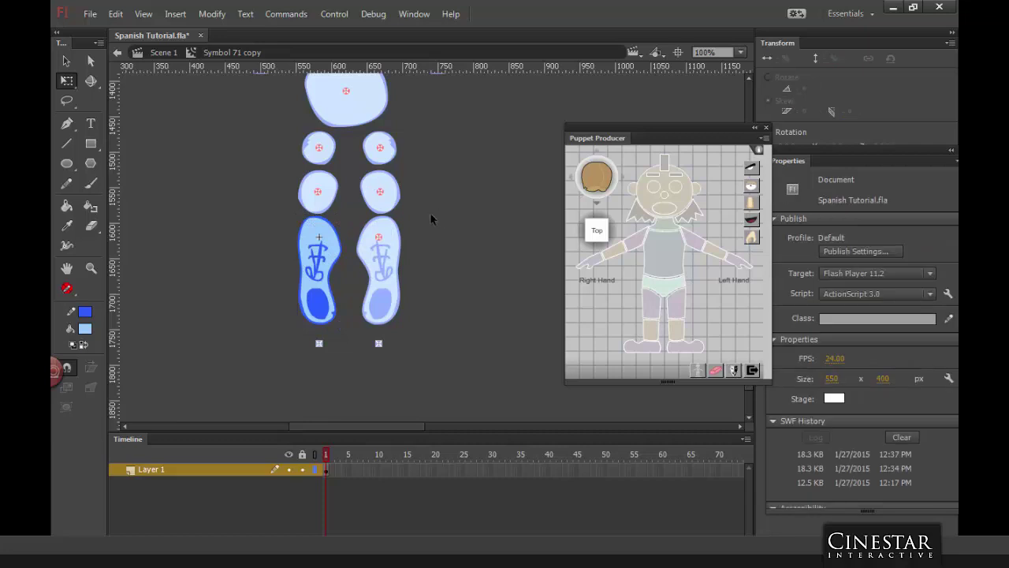
Step: Fill the shoe's laces and dark ankle opening with the light blue fill using the Paint Bucket
click(66, 205)
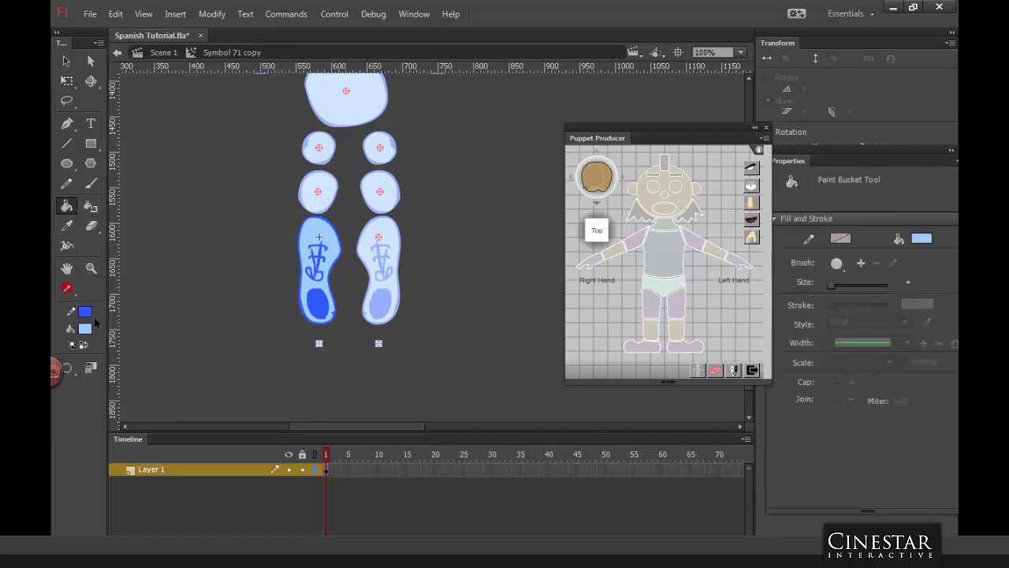
click(319, 272)
click(324, 298)
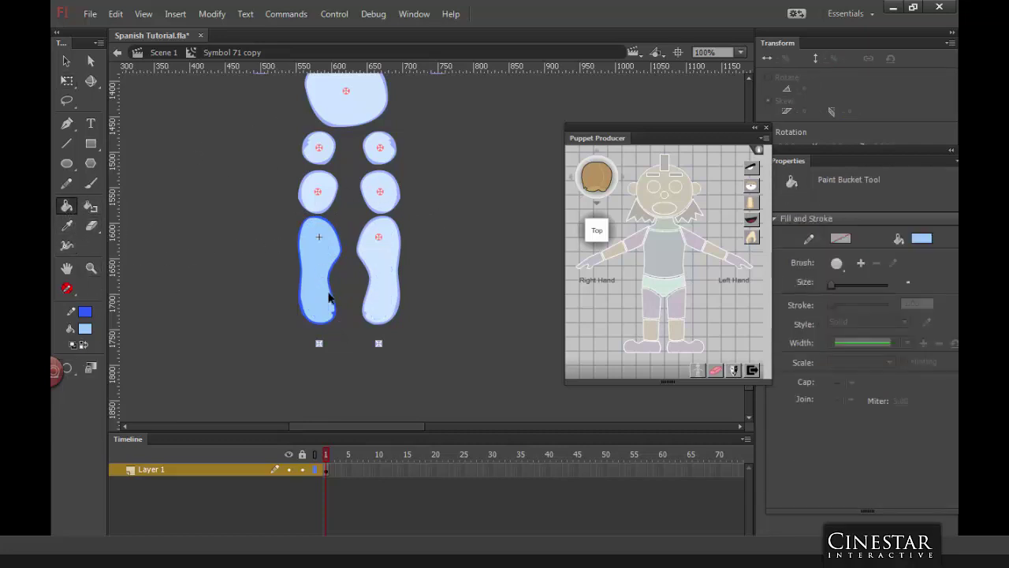
Step: Swap the stroke and fill colours, choose a brush size and paint a dark blue sole outline with tread lines inside the shoe
click(91, 183)
click(82, 344)
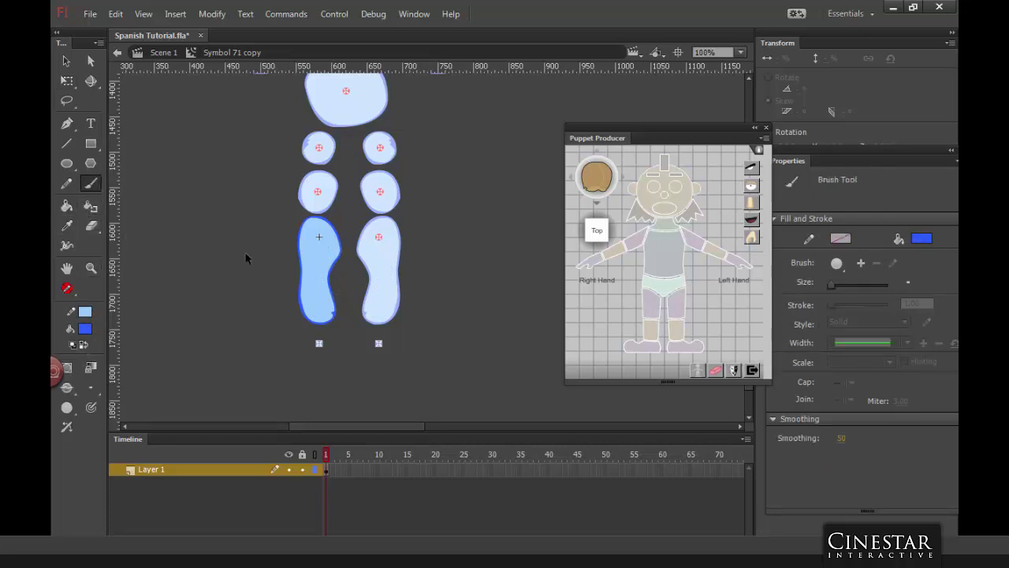
click(92, 387)
click(137, 390)
mouse_move(326, 228)
mouse_down()
mouse_move(311, 233)
mouse_move(309, 308)
mouse_move(329, 310)
mouse_move(328, 231)
mouse_move(320, 292)
mouse_move(324, 309)
mouse_move(334, 308)
mouse_up()
key(v)
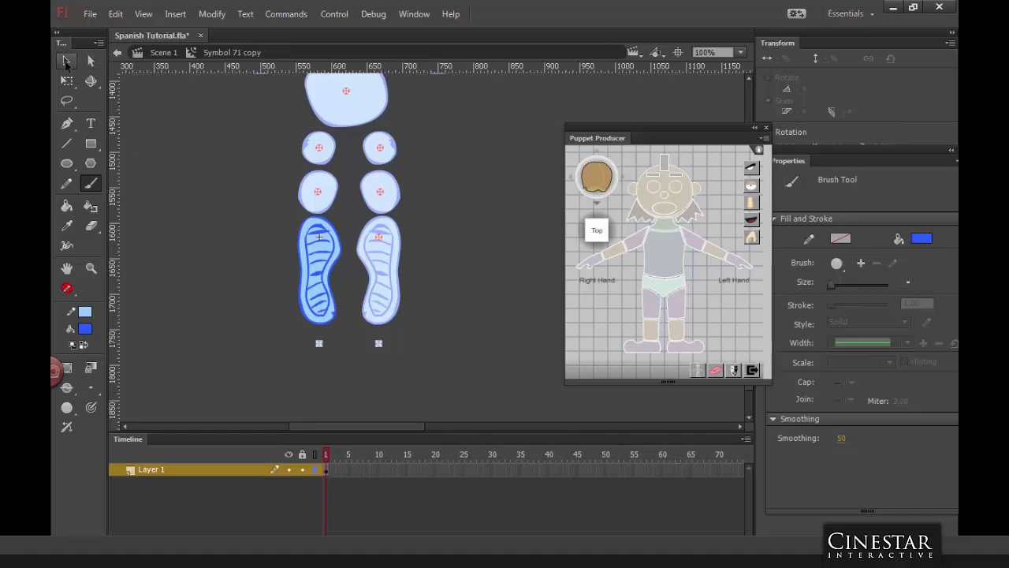
Step: Leave the shoe symbol and move both bottom-view foot pivots down to the heel end of the soles, at Y 1707.40
double_click(451, 234)
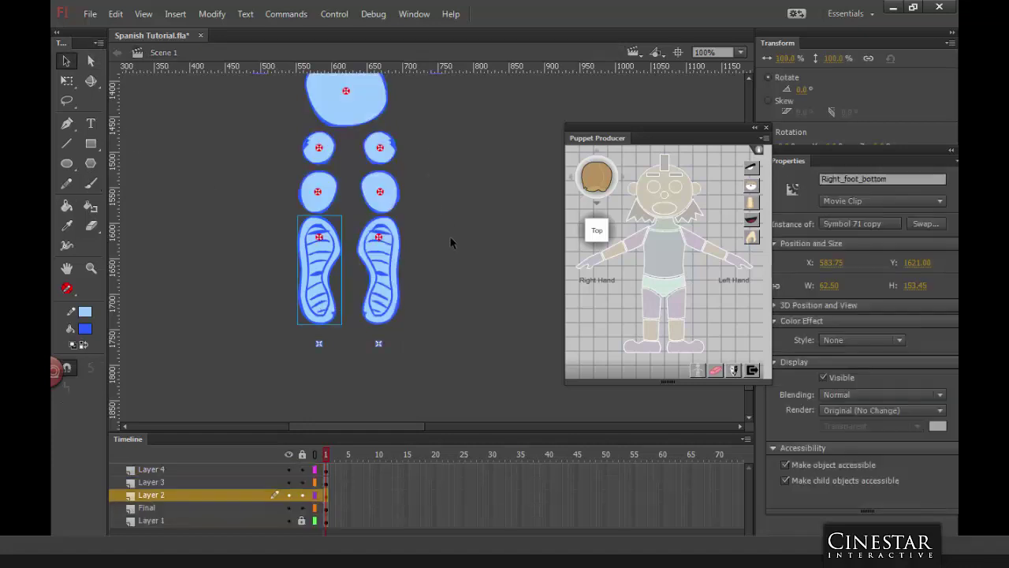
click(320, 237)
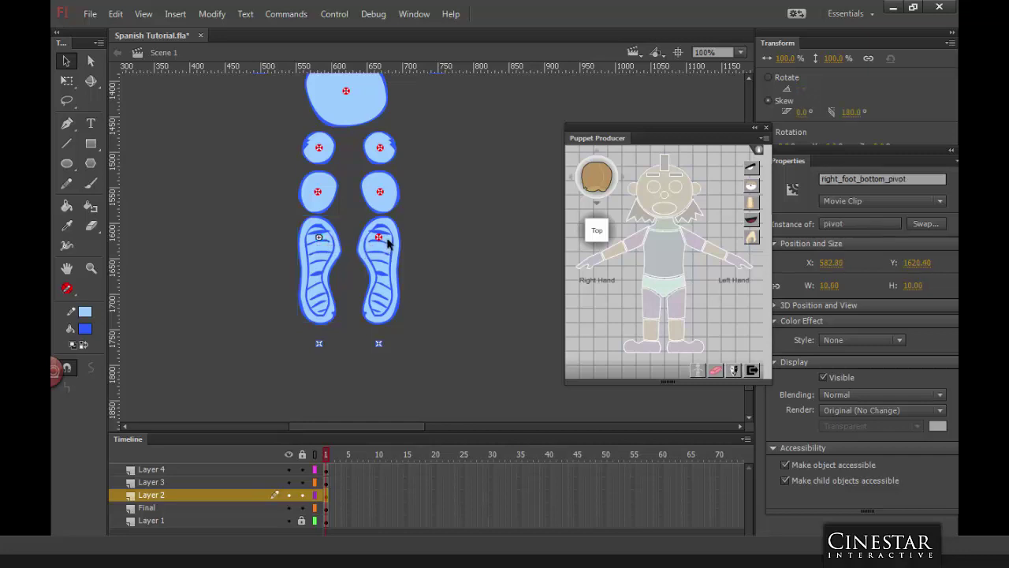
shift+click(388, 245)
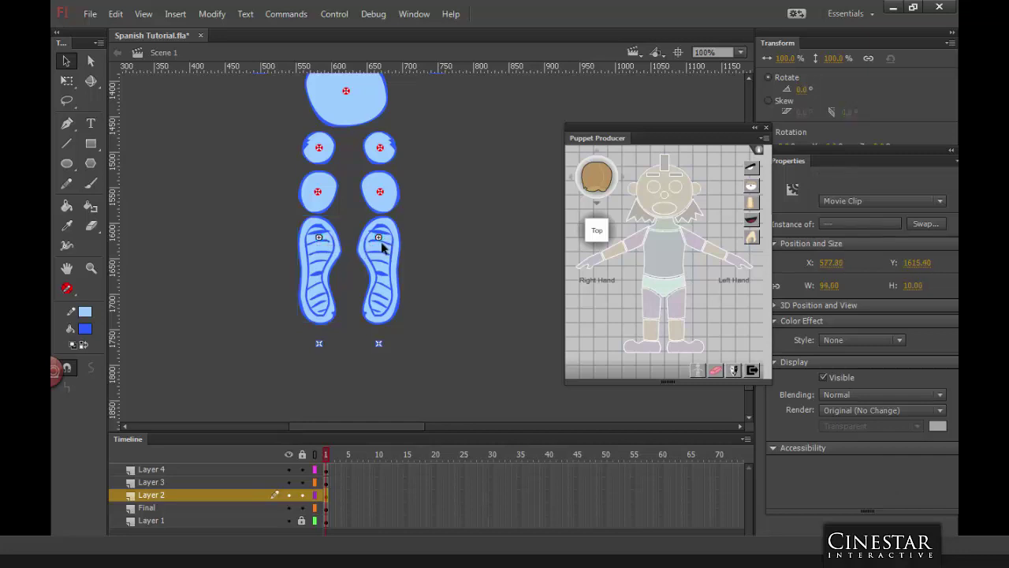
key(shift+Down)
key(shift+Down)
key(shift+Down)
key(shift+Down)
key(shift+Down)
key(shift+Down)
key(shift+Down)
key(shift+Down)
key(shift+Down)
key(shift+Down)
key(Up)
key(Up)
key(Up)
key(Up)
key(Up)
key(Up)
key(Up)
key(Up)
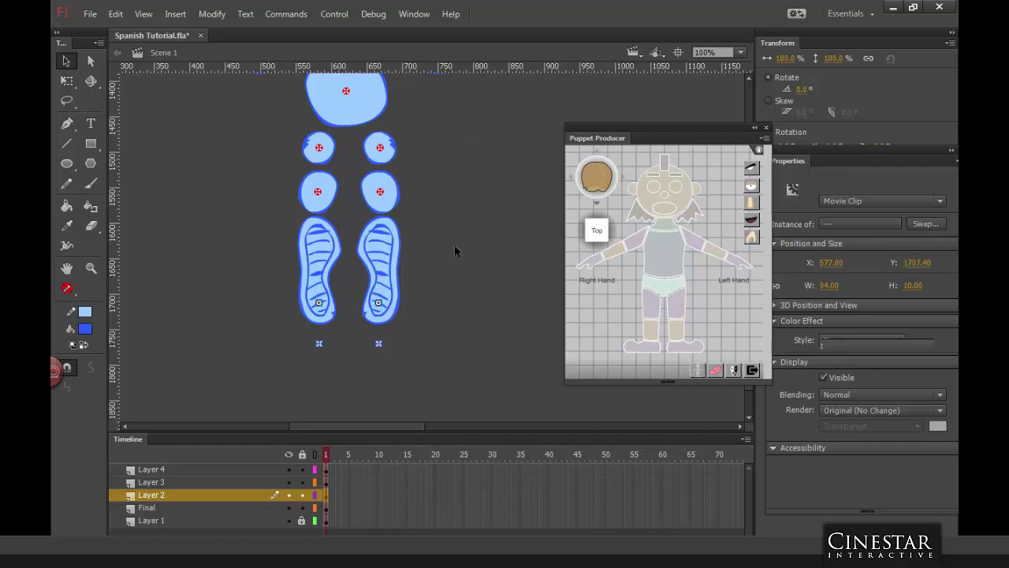
click(454, 250)
Step: Duplicate the bottom-view right hand's symbol as Symbol 66 copy
scroll(438, 269, up, 3)
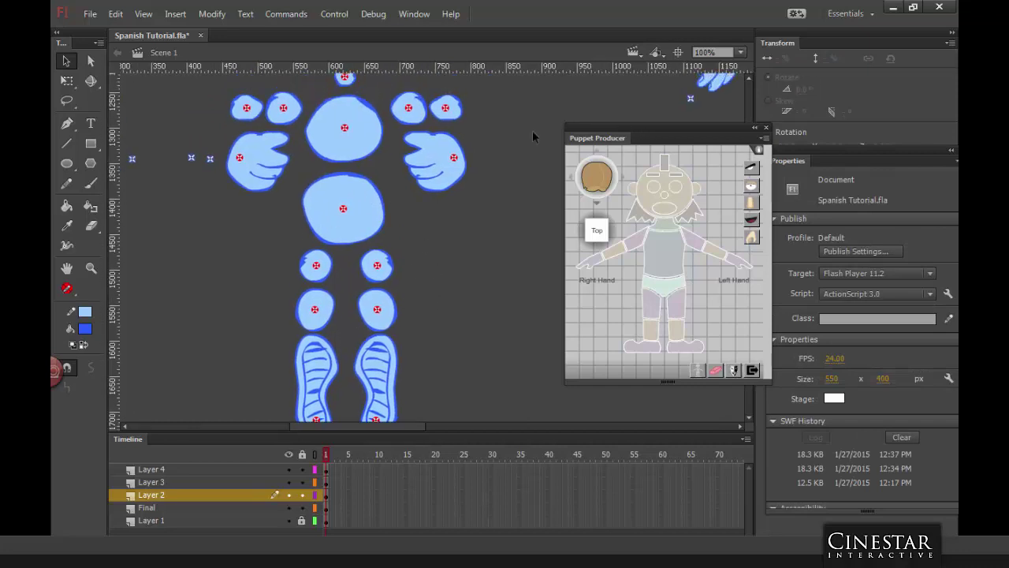
scroll(508, 238, up, 5)
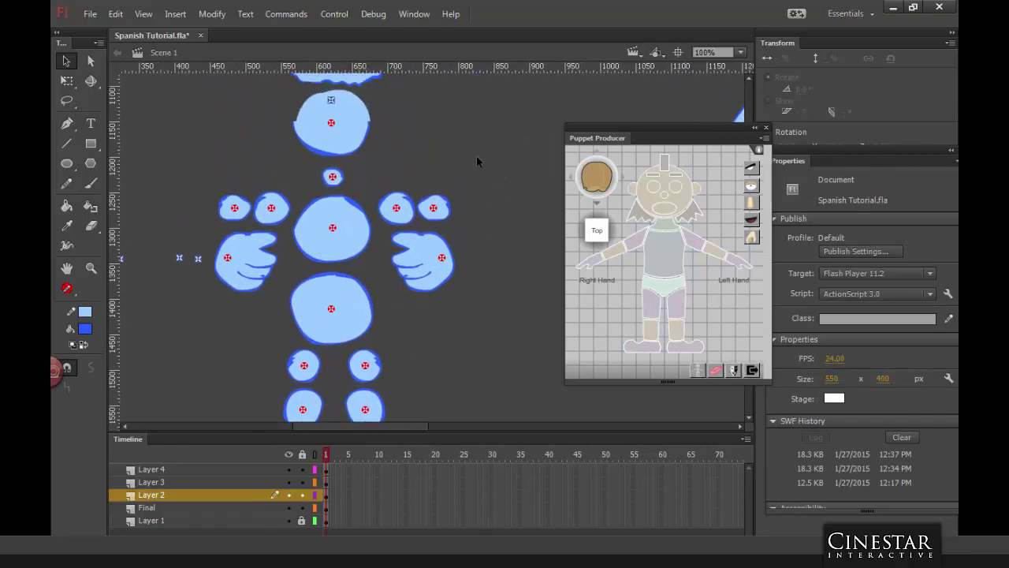
drag(476, 162, 529, 212)
click(295, 335)
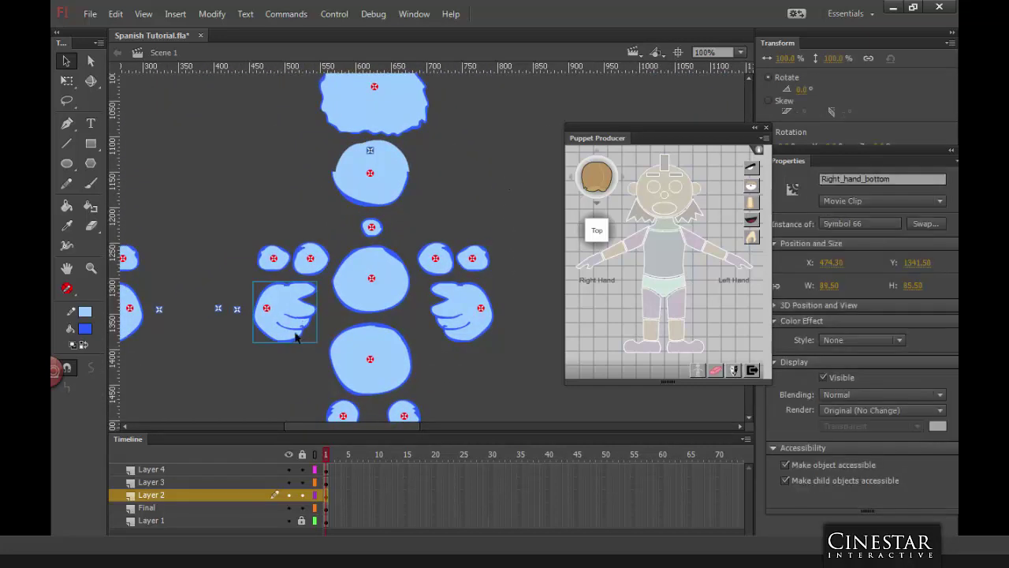
right_click(300, 299)
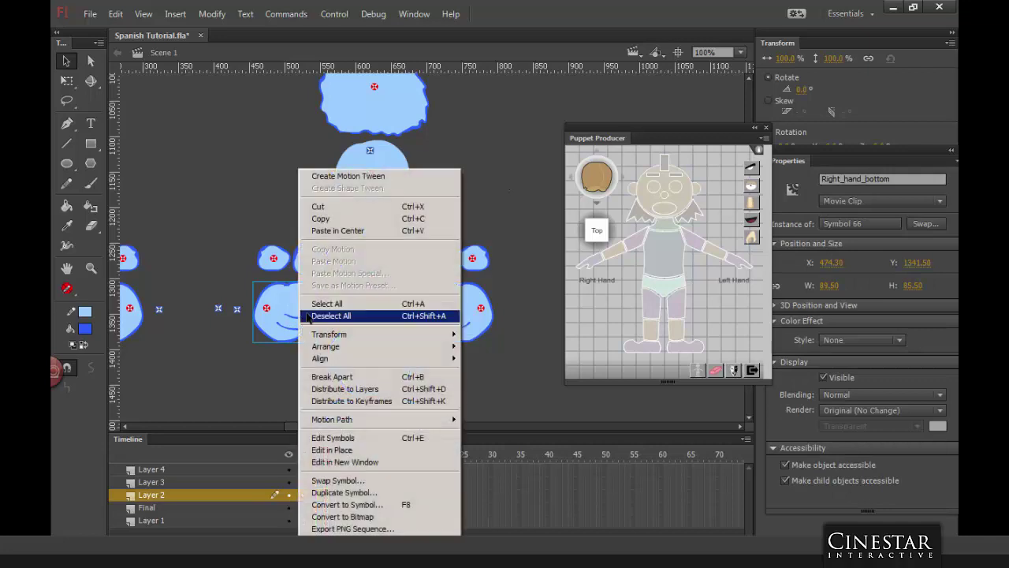
click(330, 492)
click(617, 280)
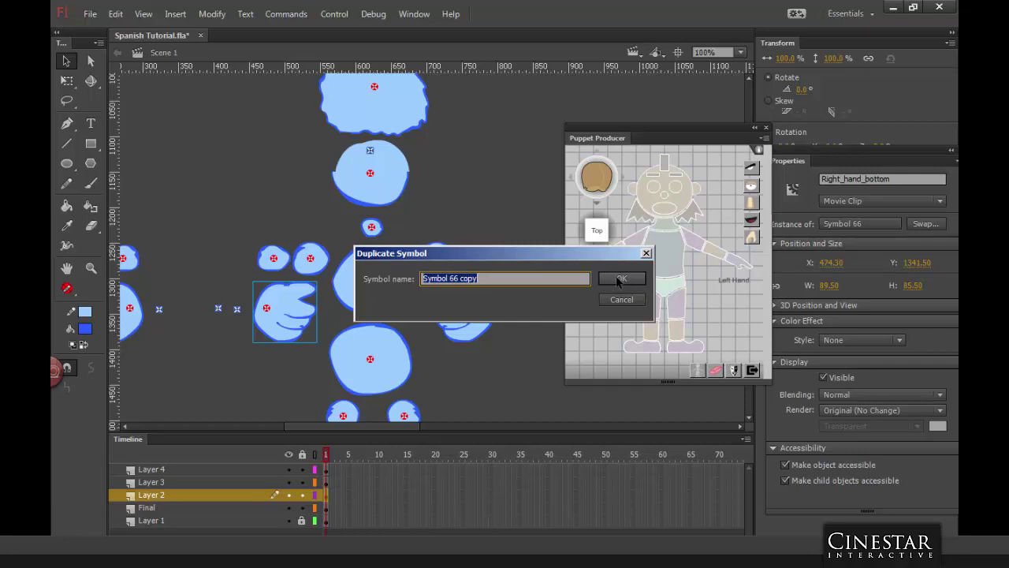
click(619, 280)
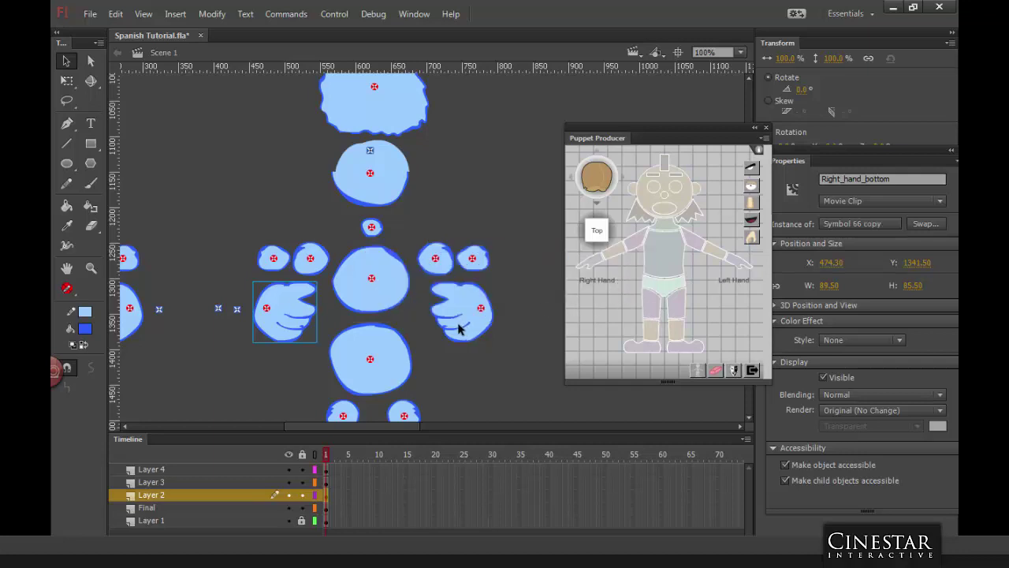
double_click(287, 319)
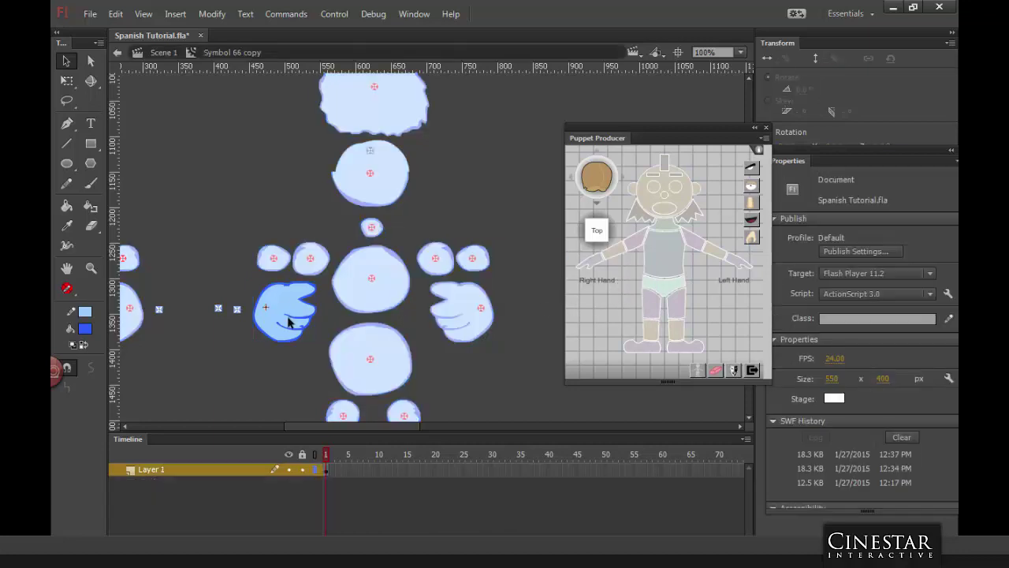
double_click(494, 222)
Step: Swap the bottom-view left hand's symbol for Symbol 66 copy
click(473, 323)
right_click(467, 327)
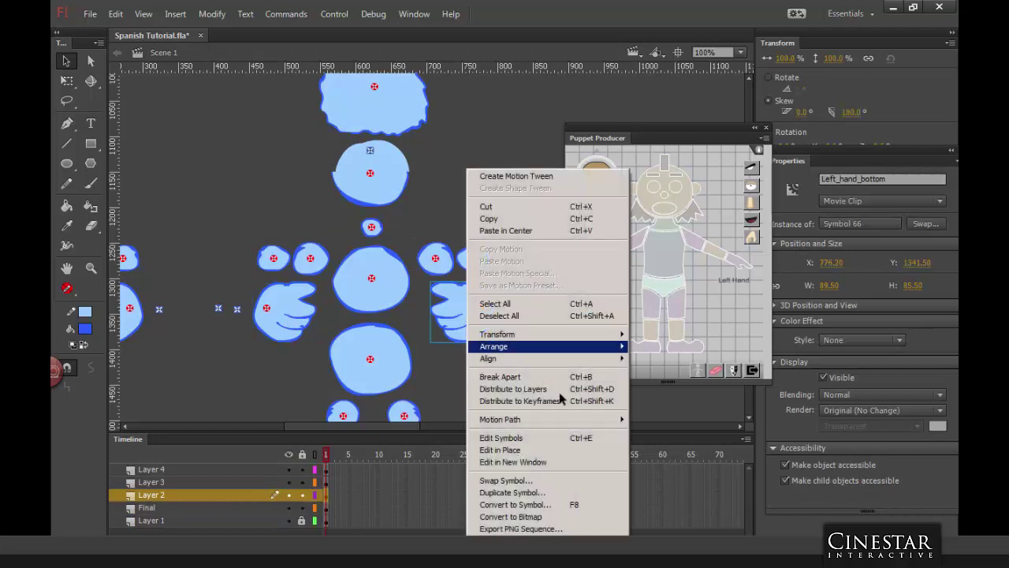
click(509, 480)
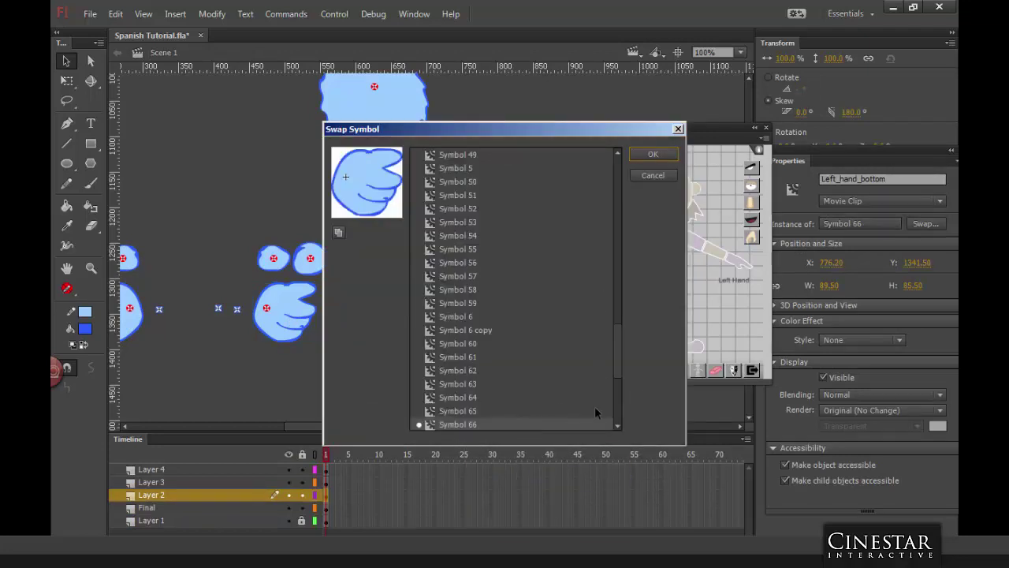
drag(619, 359, 619, 378)
click(493, 365)
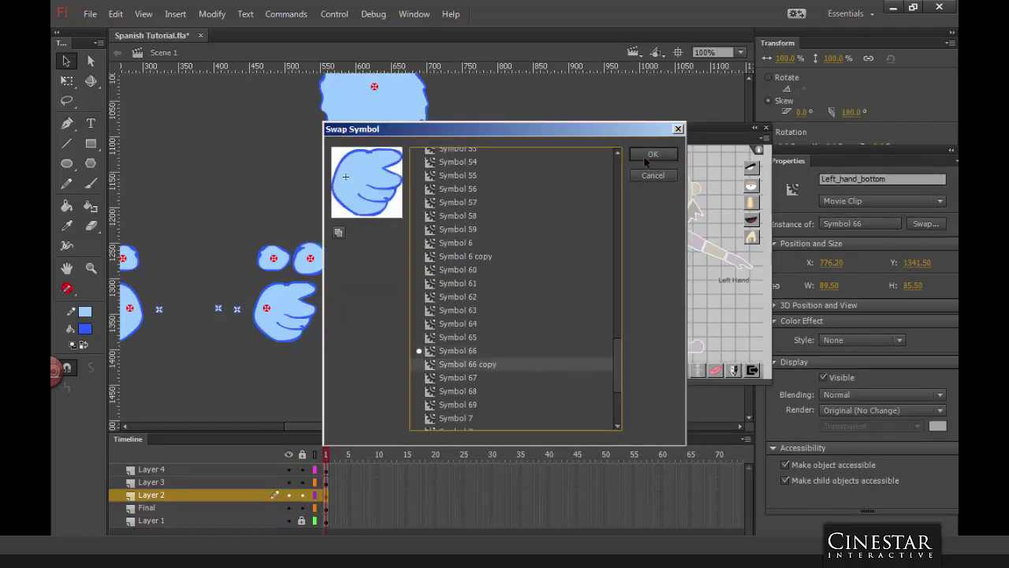
click(650, 155)
Step: Set Puppet Producer to the Bottom view and flip the artwork inside the bottom-view right hand's symbol horizontally
double_click(294, 328)
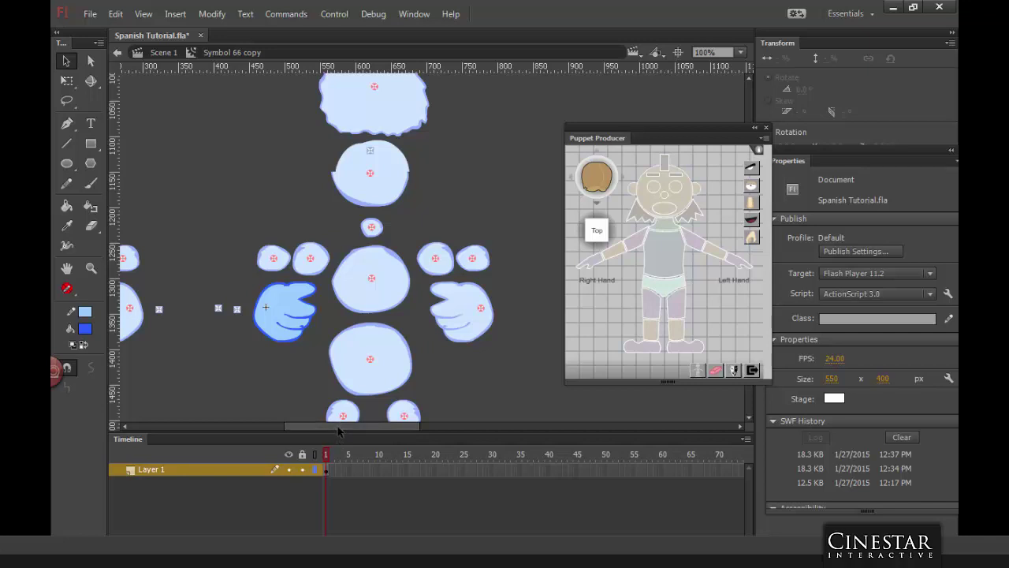
click(597, 205)
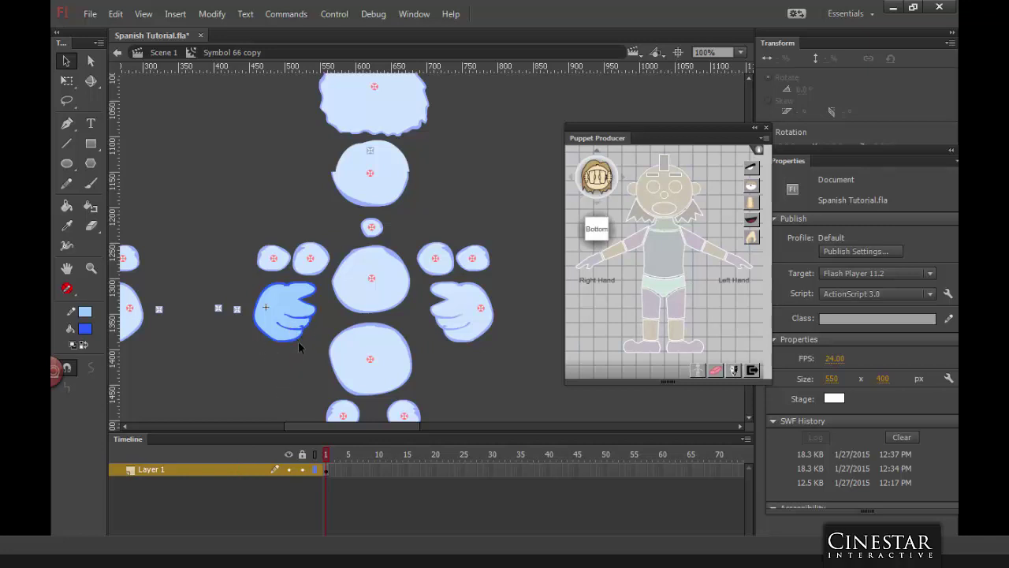
drag(327, 272, 246, 361)
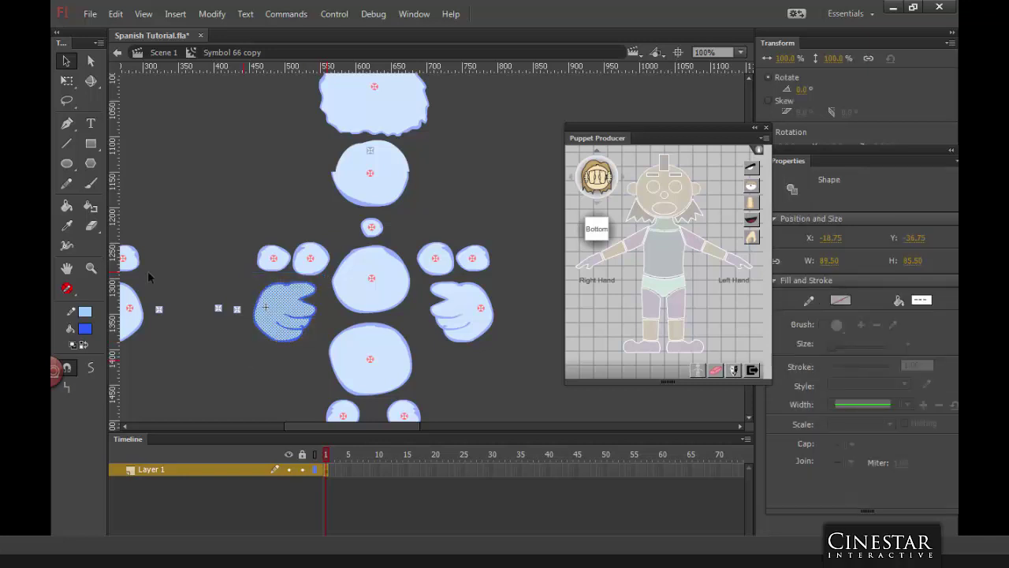
click(211, 14)
mouse_move(271, 162)
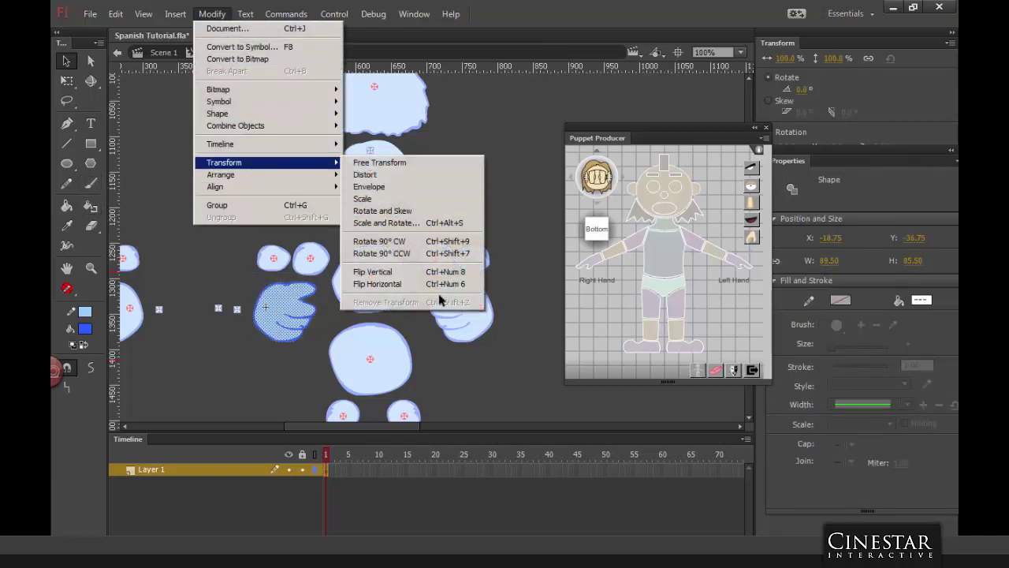
click(407, 286)
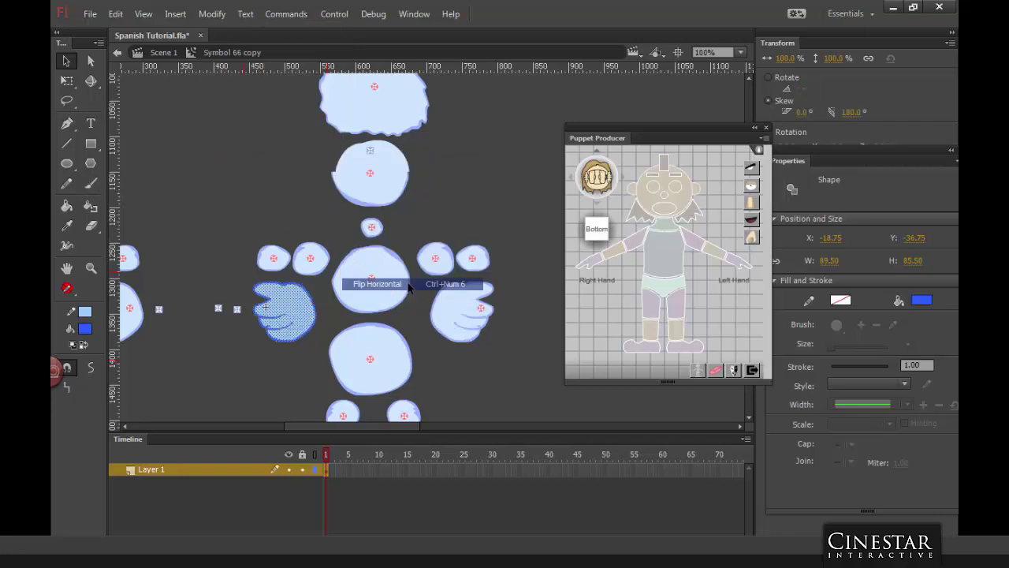
click(304, 364)
Step: Add a layer inside the hand symbol and paint the dark blue outline of a palm with curled fingers and thumb
key(b)
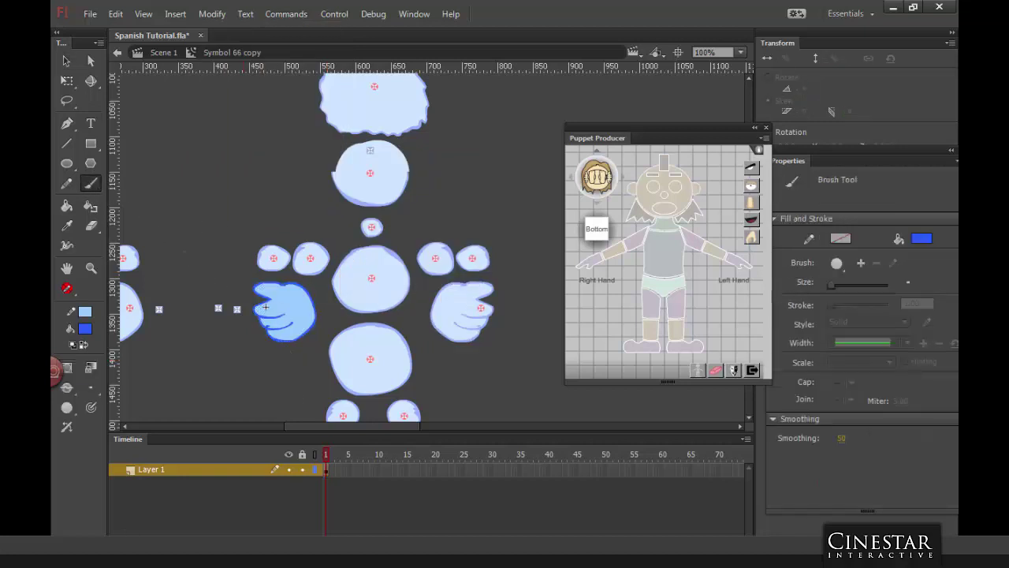
click(135, 525)
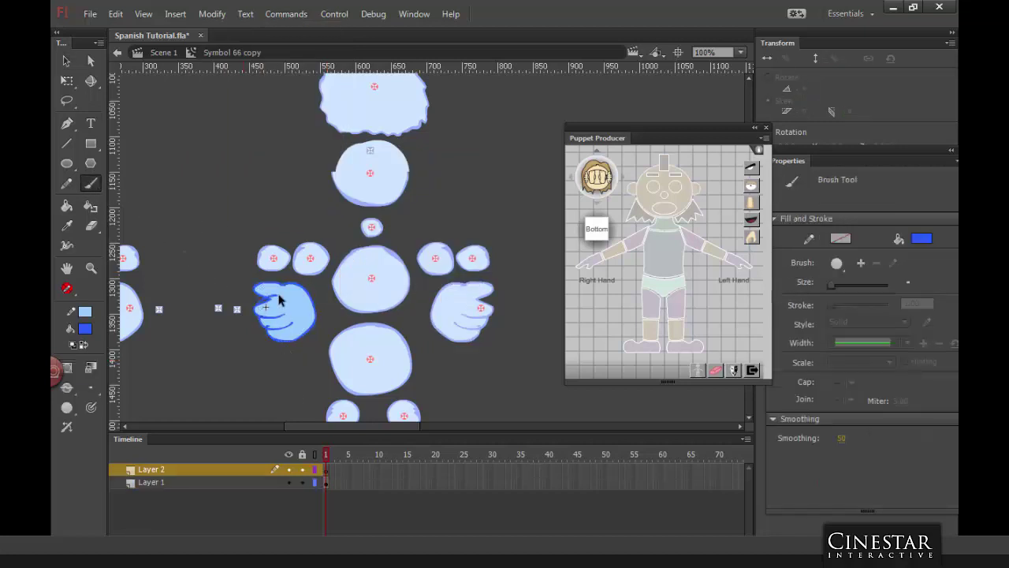
mouse_move(275, 313)
mouse_down()
mouse_move(286, 300)
mouse_move(257, 304)
mouse_move(272, 325)
mouse_move(282, 317)
mouse_move(259, 332)
mouse_move(286, 331)
mouse_move(285, 356)
mouse_move(271, 332)
mouse_move(306, 331)
mouse_move(319, 312)
mouse_move(311, 291)
mouse_move(268, 277)
mouse_move(262, 310)
mouse_up()
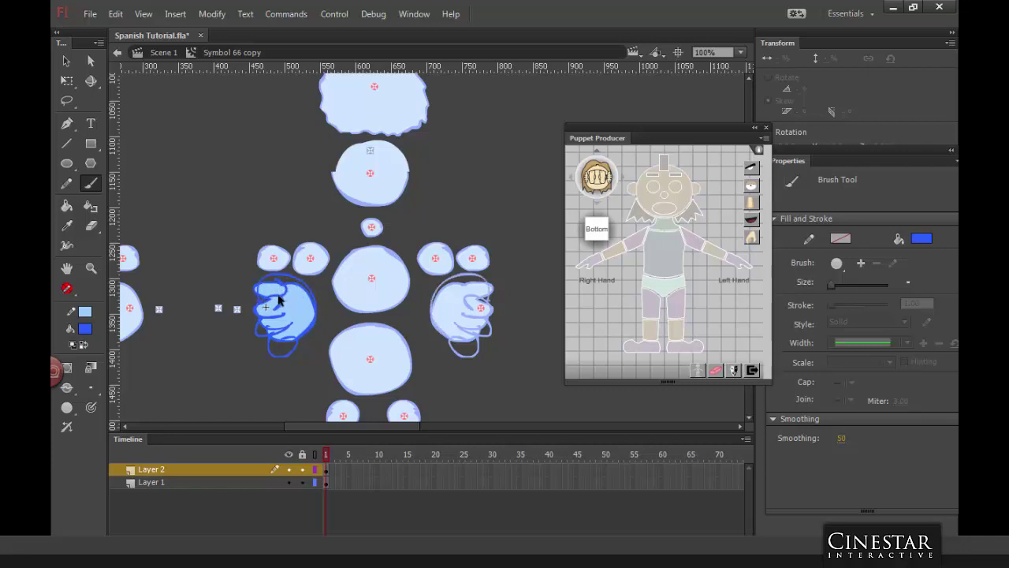
Step: Swap the stroke and fill colours and fill the new hand outline with light blue using the Paint Bucket
click(68, 206)
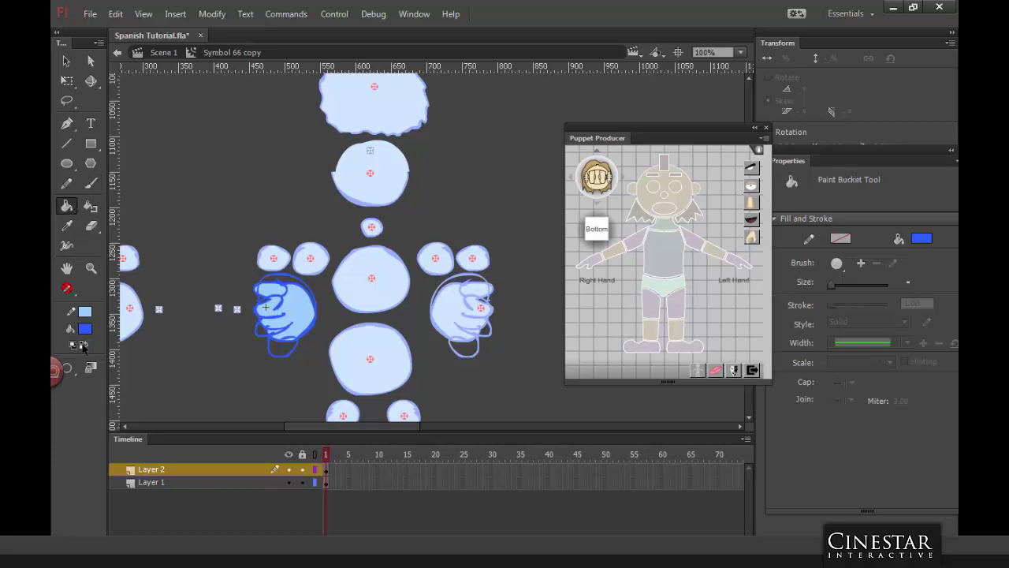
click(85, 344)
click(305, 305)
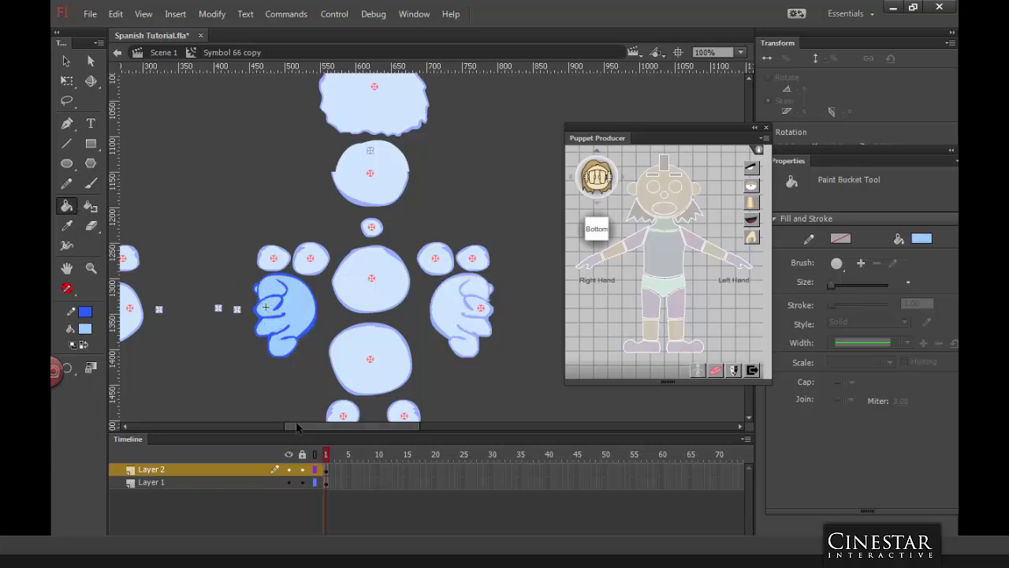
Step: Swap the colours back and paint dark blue crease lines across the palm with the Brush tool
click(93, 182)
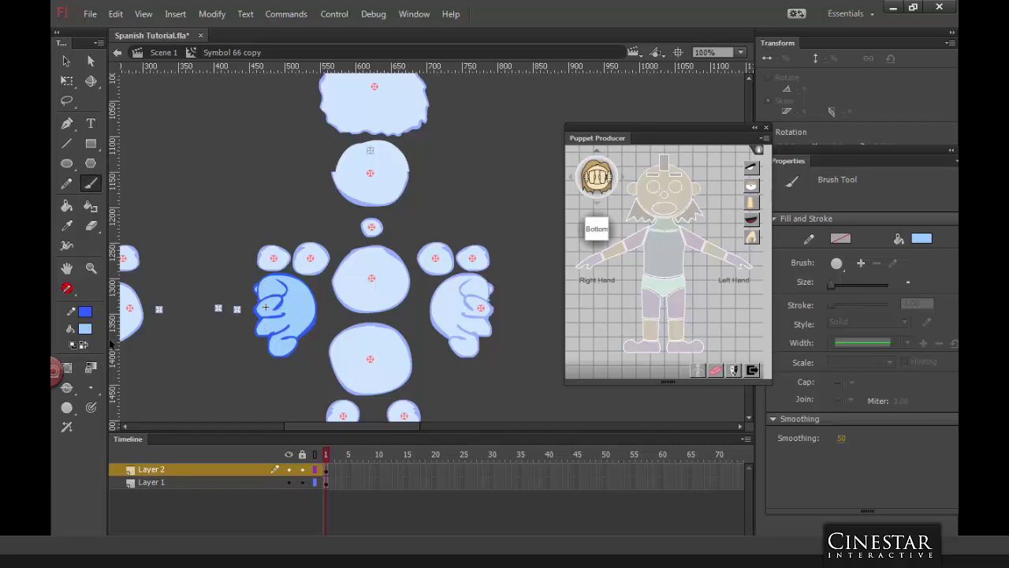
click(83, 347)
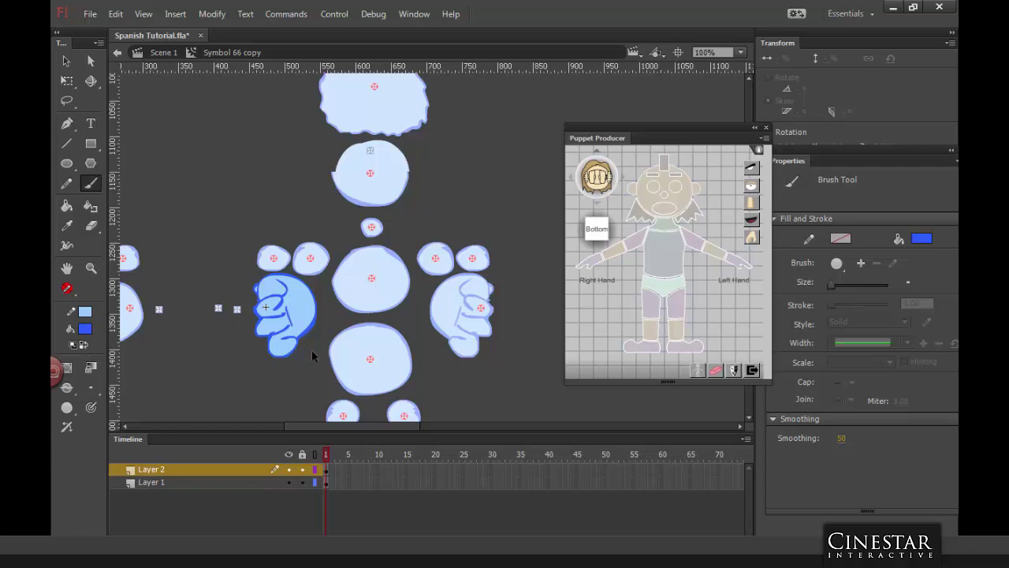
drag(295, 310, 304, 289)
Step: Delete the layer holding the old hand artwork and return to Scene 1
click(66, 60)
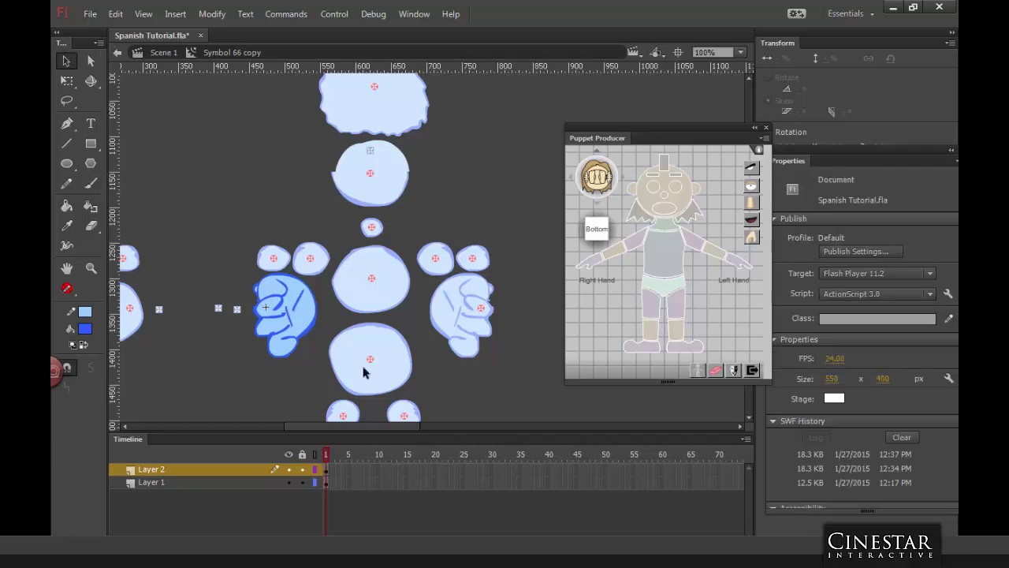
click(236, 483)
click(509, 268)
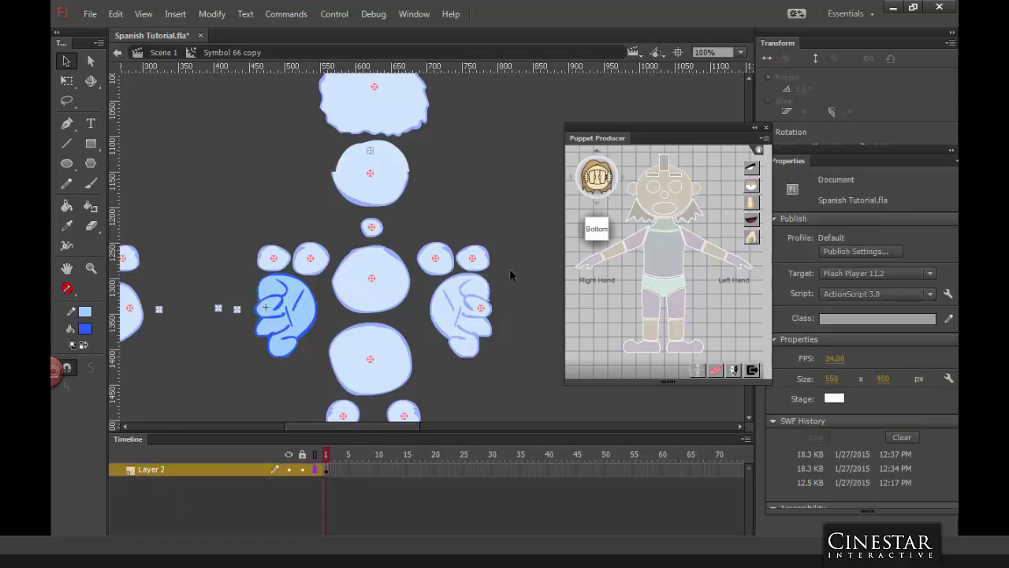
double_click(518, 283)
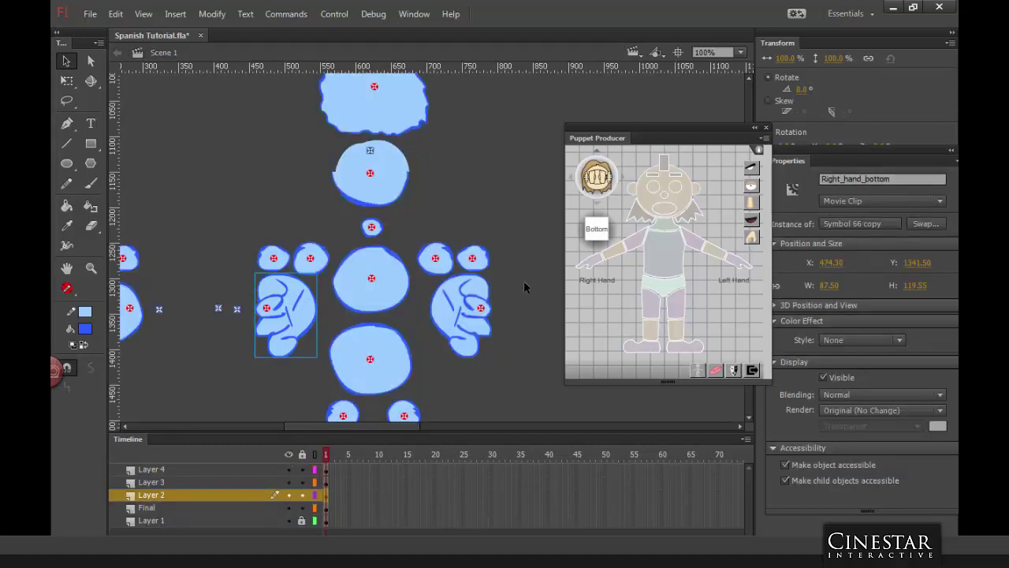
Step: Save the Flash document and deselect the right hand
key(ctrl+minus)
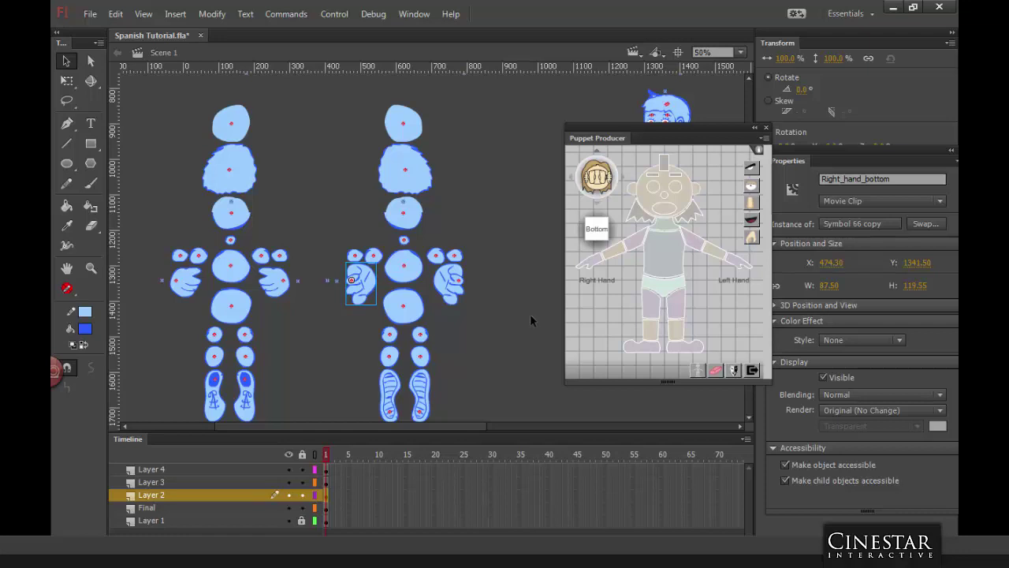
key(ctrl+s)
click(490, 334)
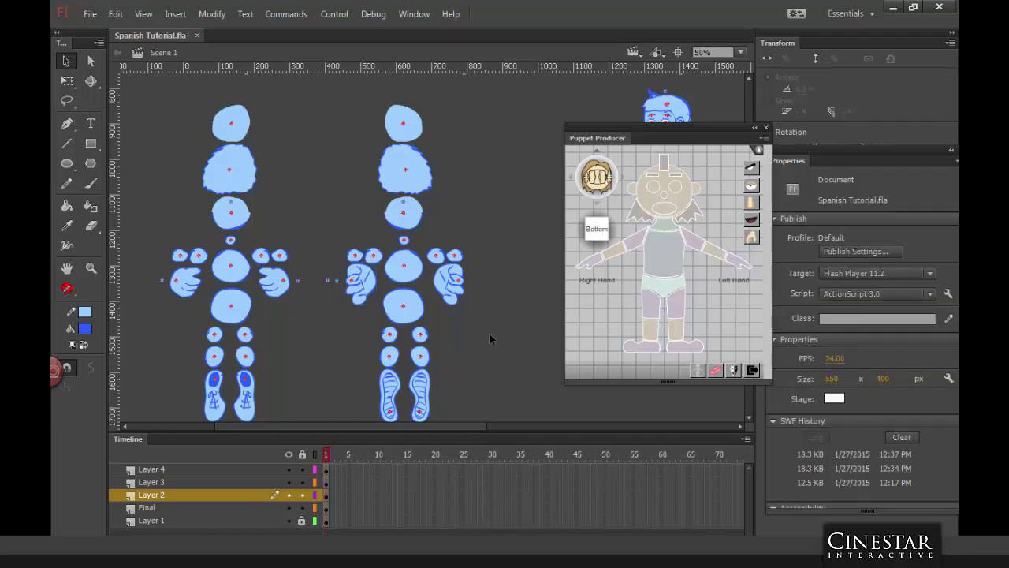
Step: Move the Puppet Producer panel down, clear of the upper row of puppet views
key(ctrl+minus)
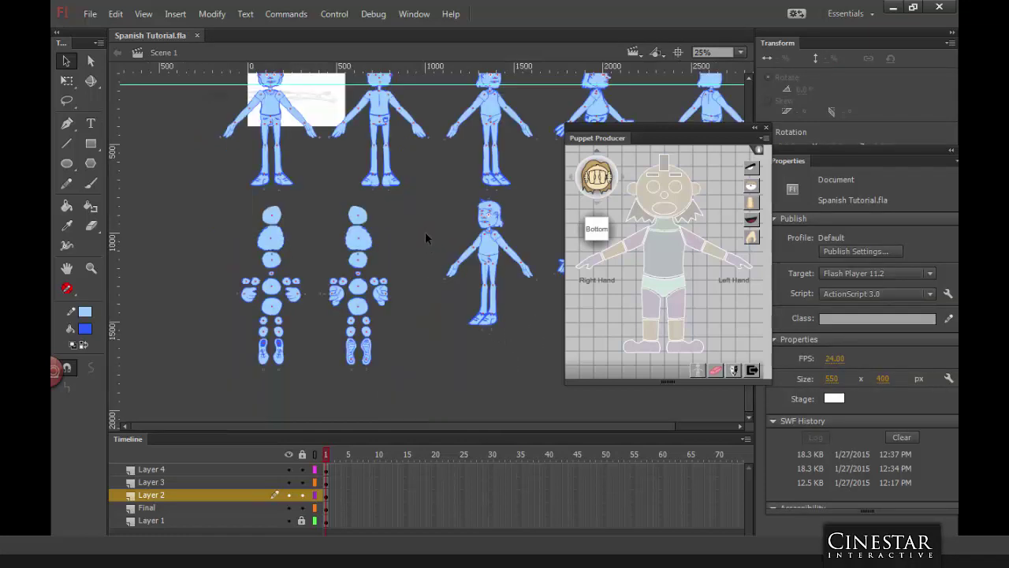
drag(320, 252, 252, 327)
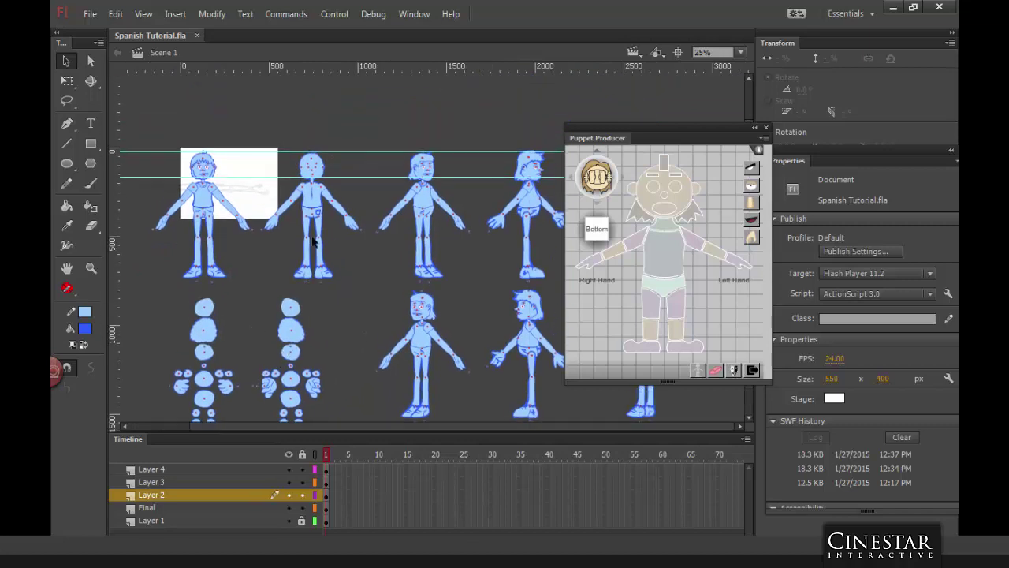
drag(597, 139, 655, 361)
drag(624, 303, 515, 272)
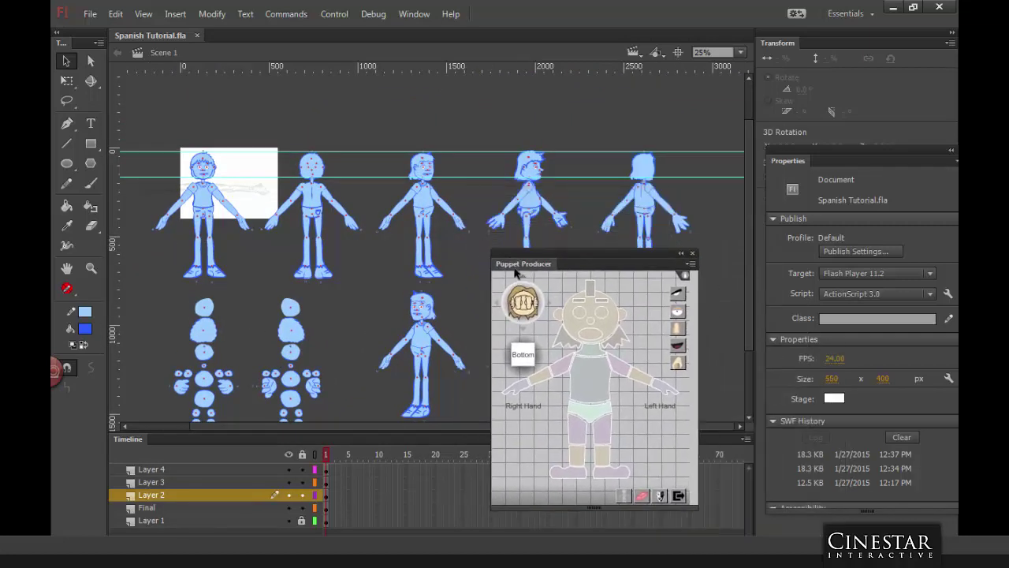
Step: Examine the front puppet's eye symbol with its Mask, Pupil and Image layers, and bring up the Eyes expression list in Puppet Producer
click(206, 170)
key(ctrl+equal)
key(ctrl+equal)
key(ctrl+equal)
key(ctrl+equal)
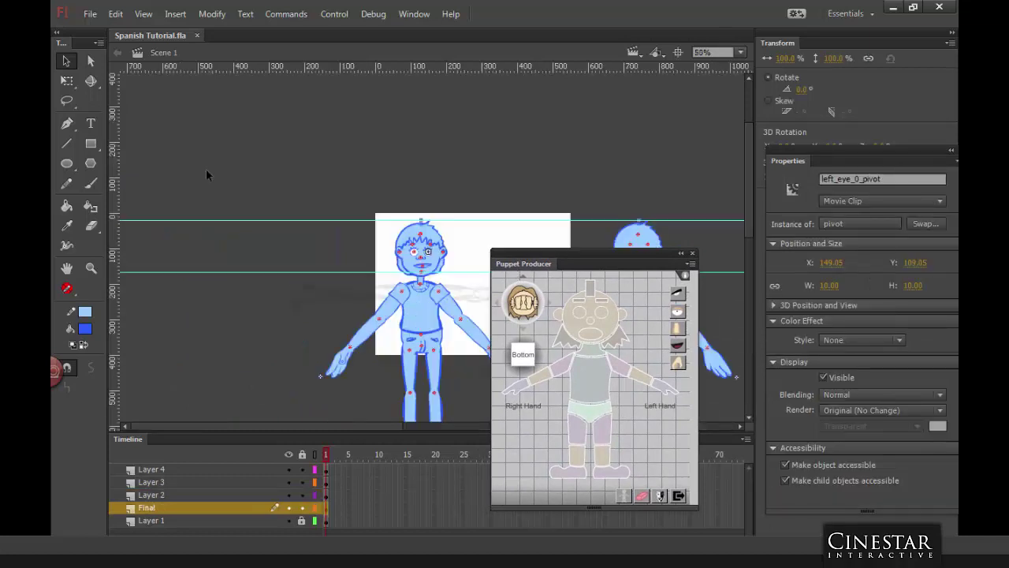
double_click(352, 267)
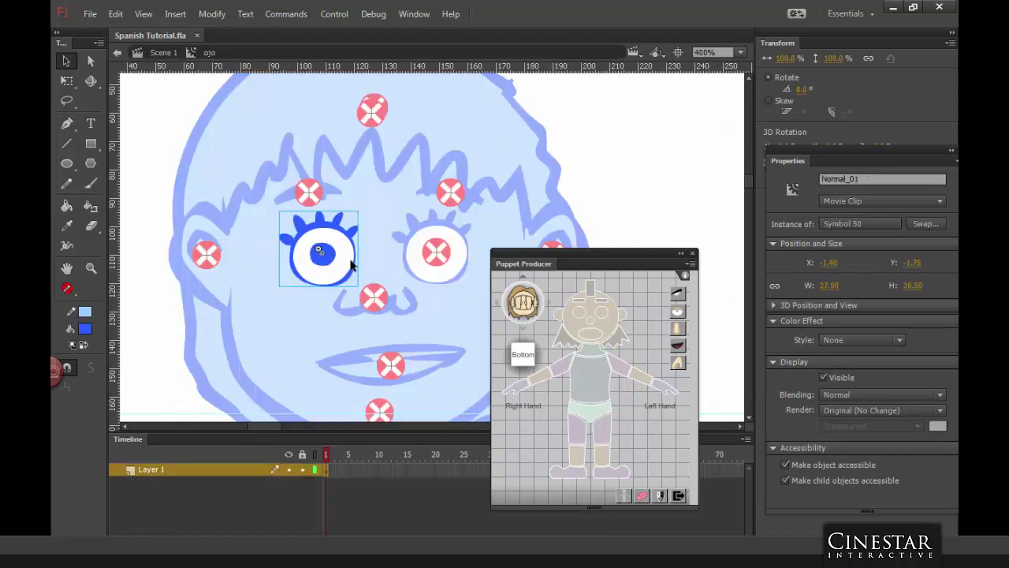
double_click(352, 266)
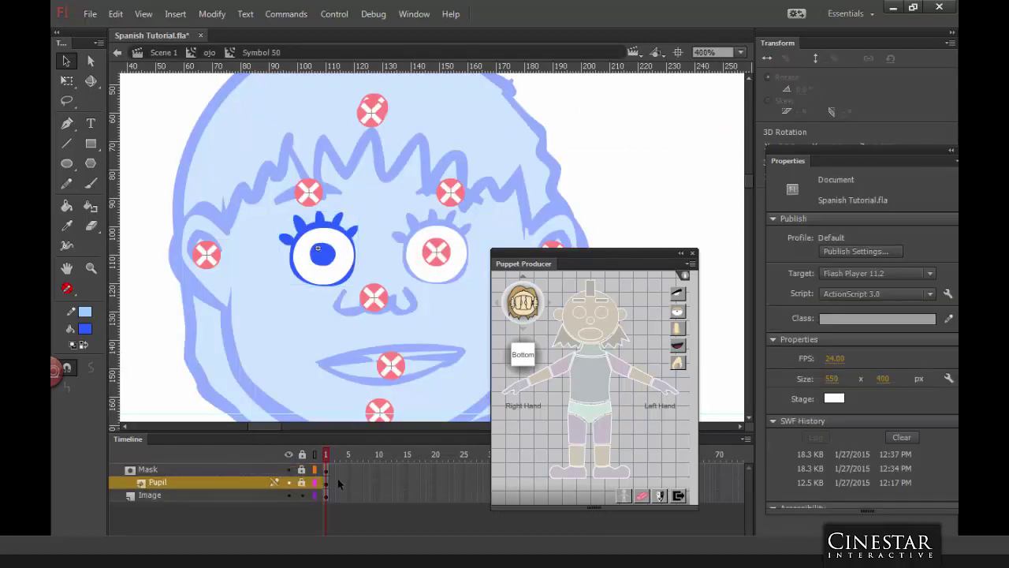
key(ctrl+a)
click(152, 275)
double_click(152, 275)
double_click(153, 276)
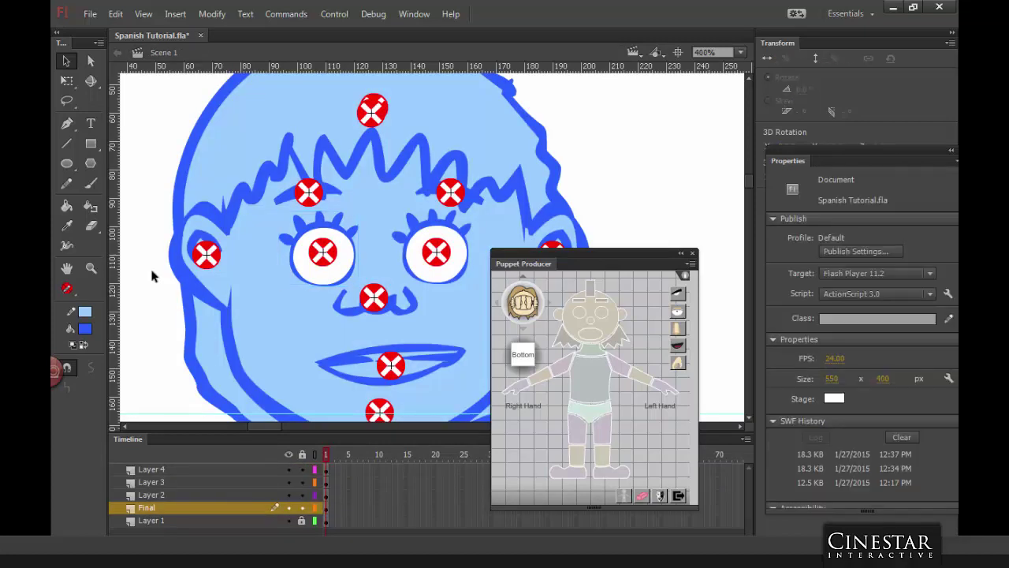
click(678, 311)
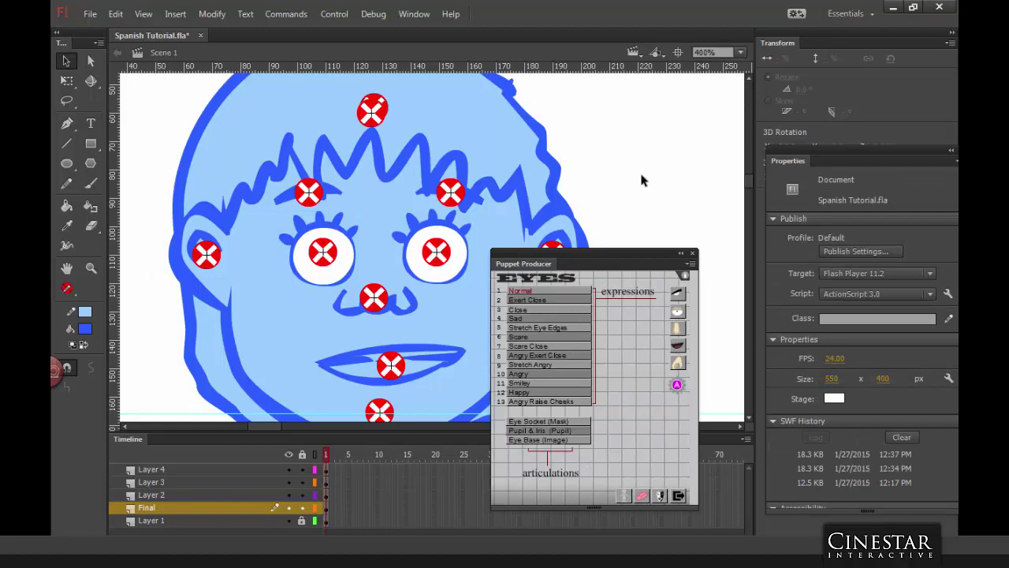
Step: Set the stage width to 720 px
key(ctrl+minus)
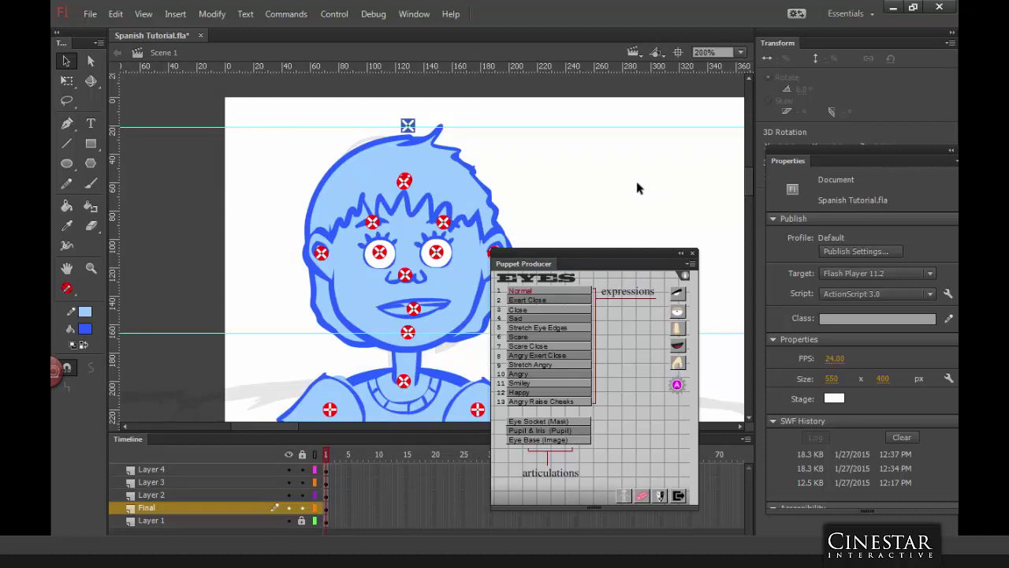
key(ctrl+minus)
drag(634, 219, 412, 108)
key(ctrl+minus)
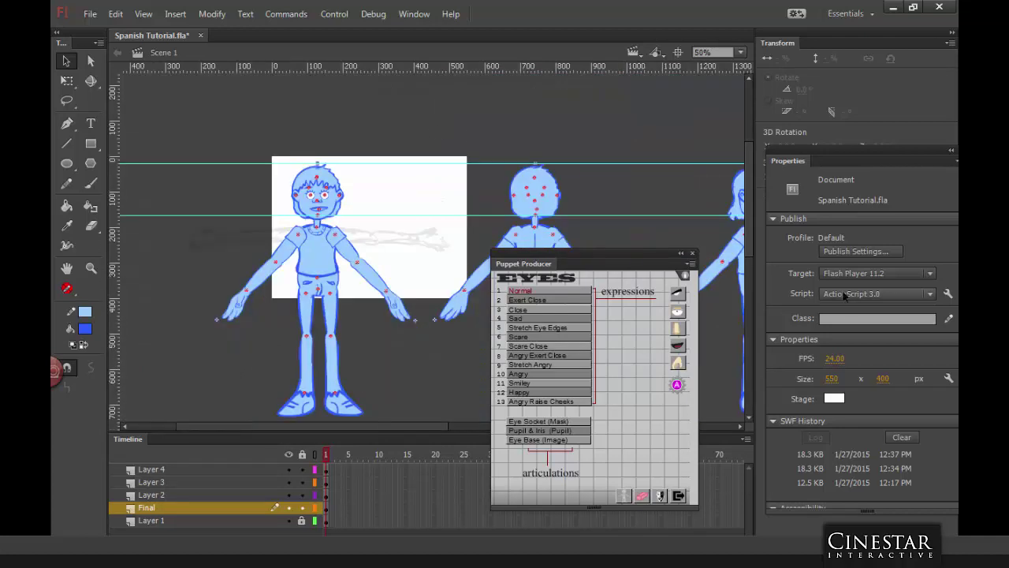
click(831, 378)
text(720)
key(Return)
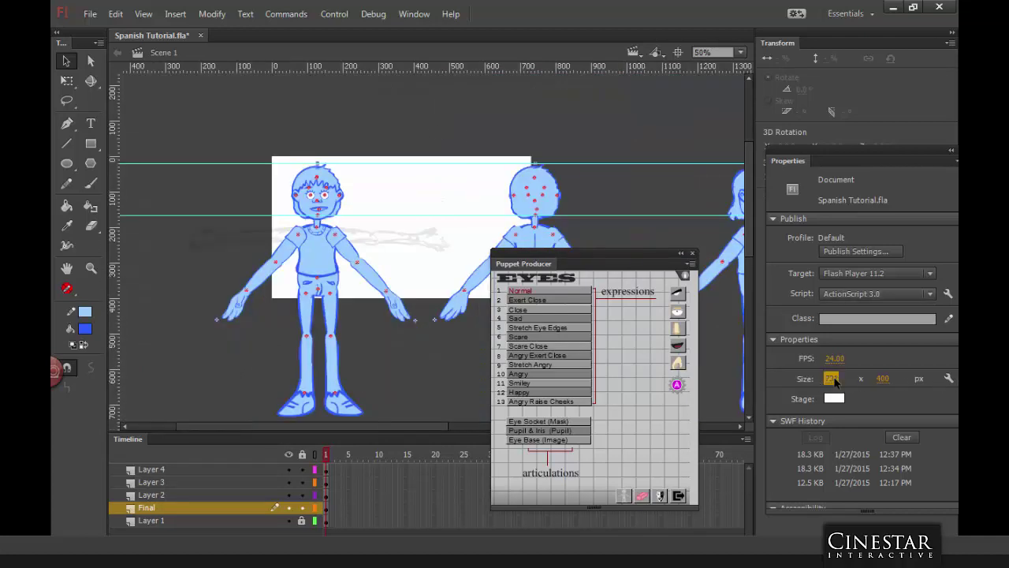
Step: Widen the stage to 2899 px so it spans the whole upper row of puppet views
drag(831, 379, 955, 383)
key(ctrl+minus)
key(ctrl+minus)
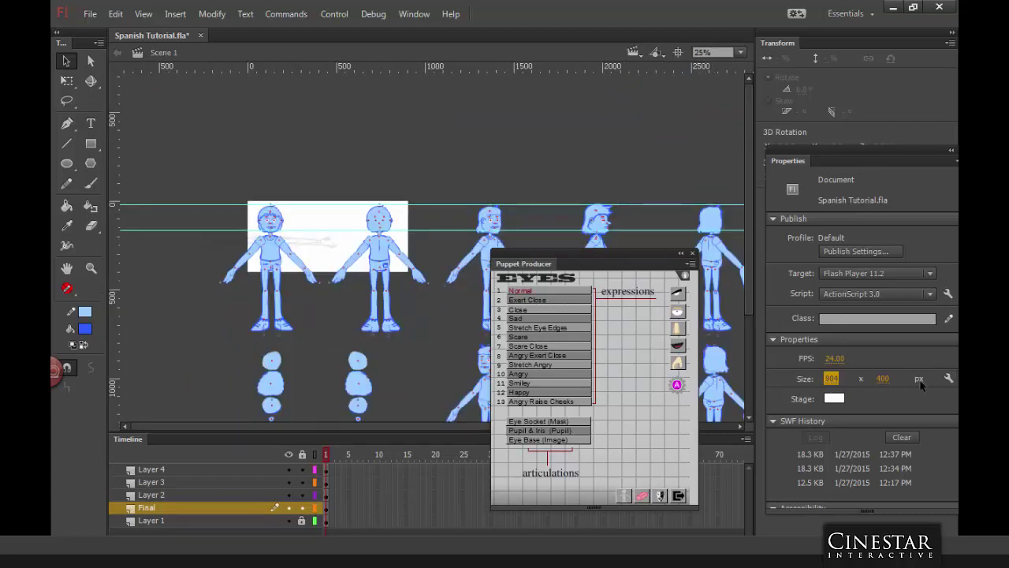
drag(834, 382, 947, 385)
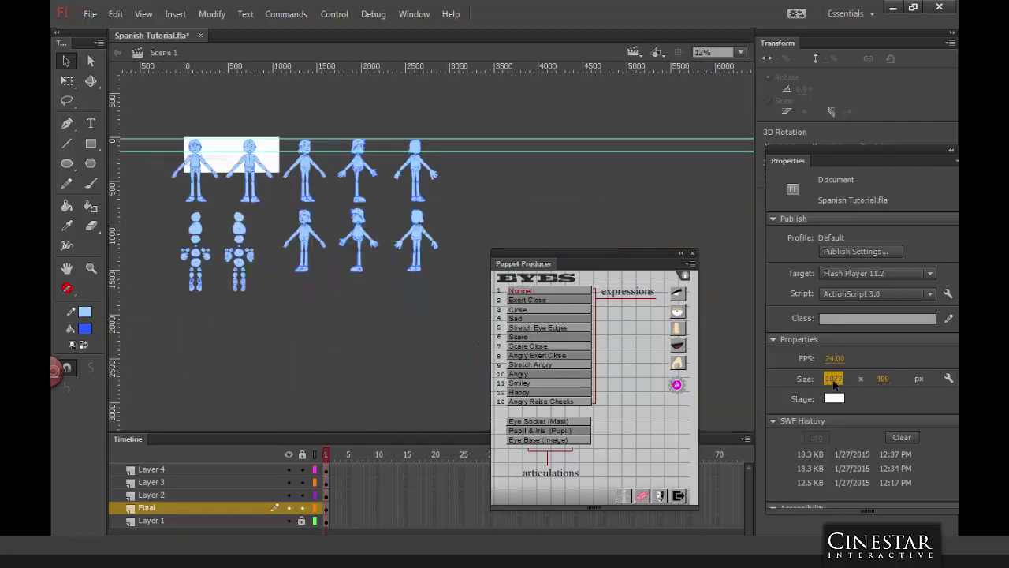
drag(837, 382, 946, 385)
drag(833, 378, 928, 382)
drag(834, 378, 847, 382)
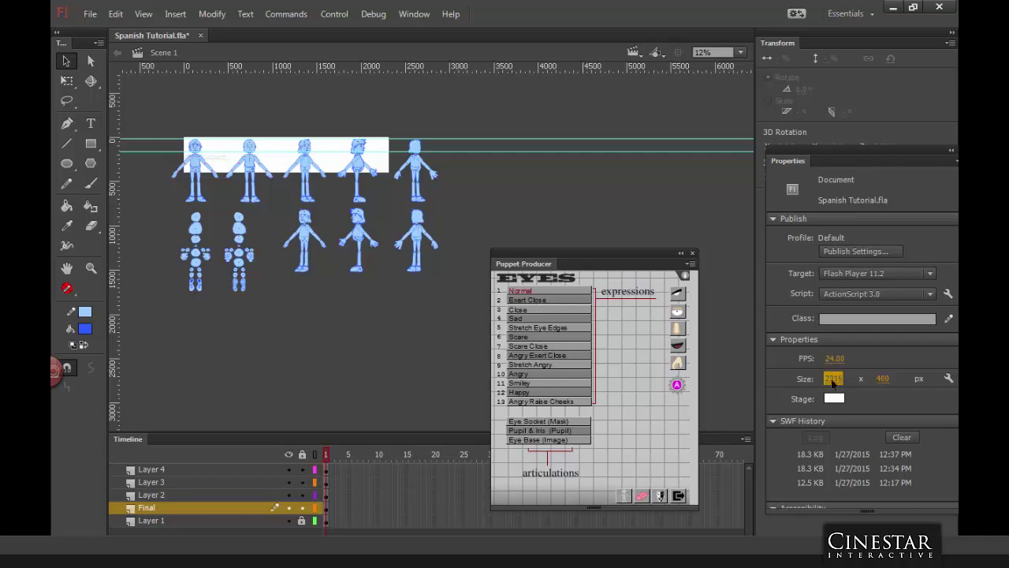
drag(930, 381, 949, 381)
drag(832, 381, 942, 384)
drag(834, 381, 882, 382)
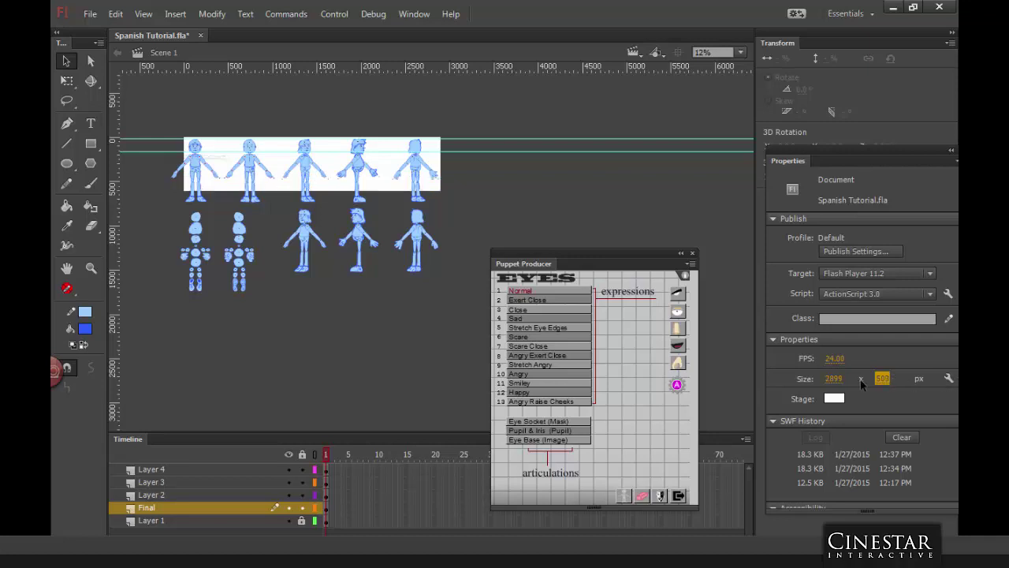
Step: Set the stage height to 2000 px to take in both rows of puppet views
click(882, 381)
text(2000)
key(Return)
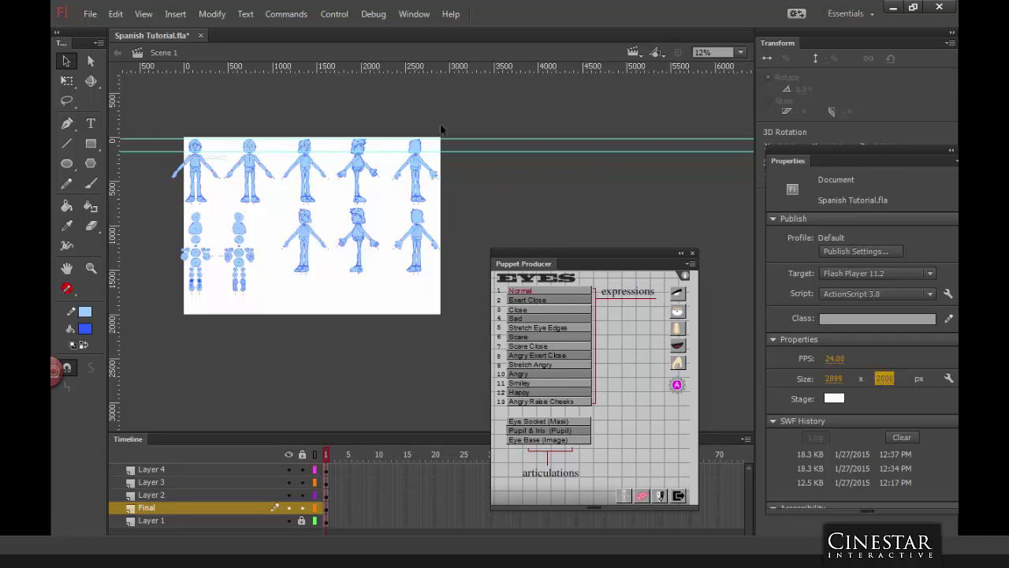
Step: Select all the puppet views, nudge them right and down to X -66.25, Y 61, and deselect them
drag(440, 129, 162, 355)
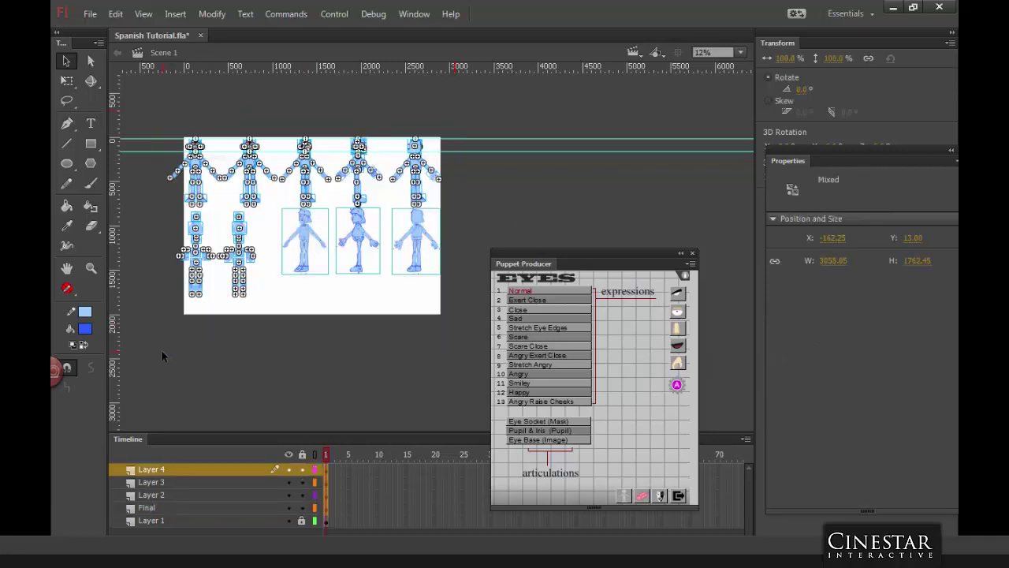
key(Right)
key(Right)
key(Right)
key(Right)
key(Right)
key(Right)
key(Right)
key(Right)
key(Right)
key(Right)
key(Right)
key(Right)
key(Right)
key(Right)
key(Right)
key(Right)
key(Right)
key(Right)
key(Right)
key(Right)
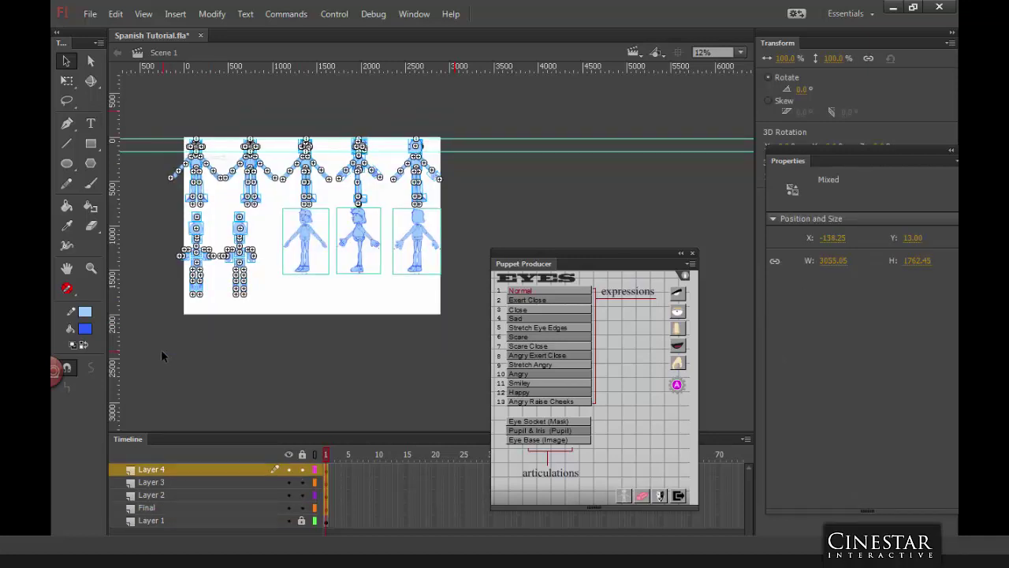
key(Right)
key(Right)
key(Right)
key(Right)
key(Right)
key(Right)
key(Right)
key(Right)
key(Right)
key(Right)
key(Right)
key(Right)
key(Right)
key(Right)
key(Right)
key(Right)
key(Right)
key(Right)
key(Right)
key(Right)
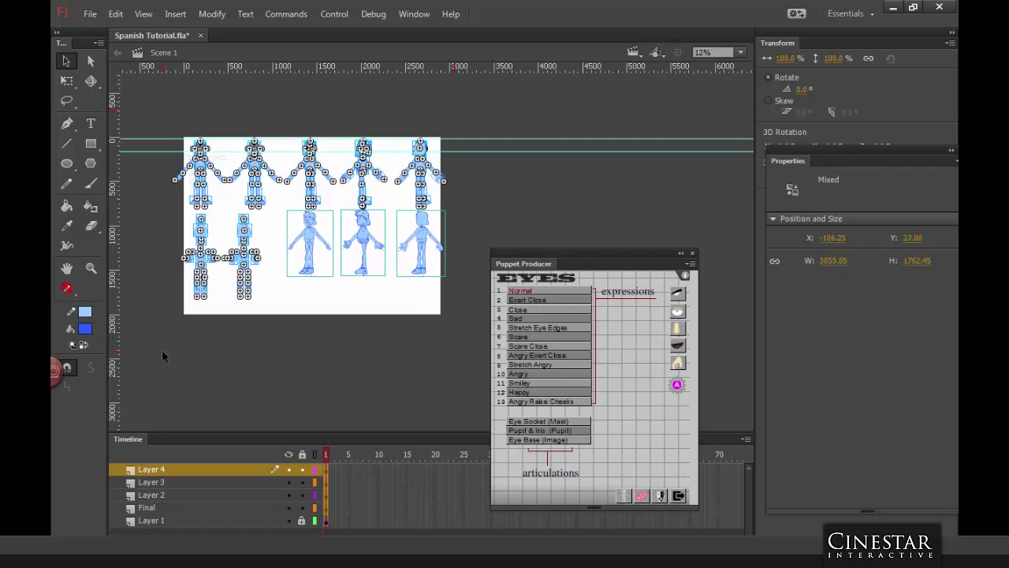
key(Down)
key(Down)
key(Down)
key(Down)
key(Down)
key(Down)
key(Down)
key(Down)
key(Down)
key(Down)
key(Down)
key(Down)
key(Down)
key(Down)
key(Down)
key(Down)
key(Down)
key(Down)
key(Down)
key(Down)
click(162, 350)
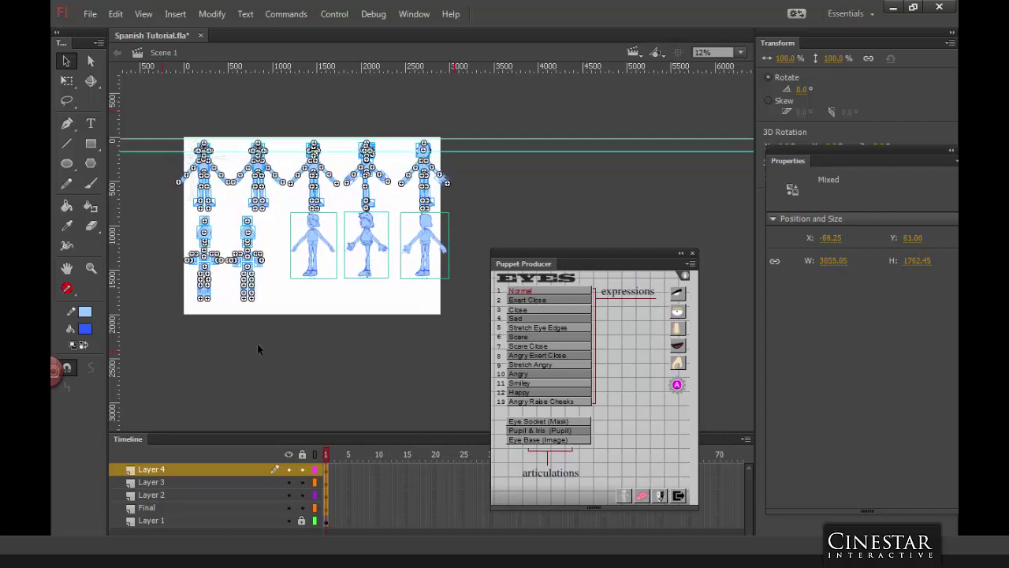
Step: Test the movie, reposition the preview window to check both rows of puppet views, and close the preview
key(ctrl+Return)
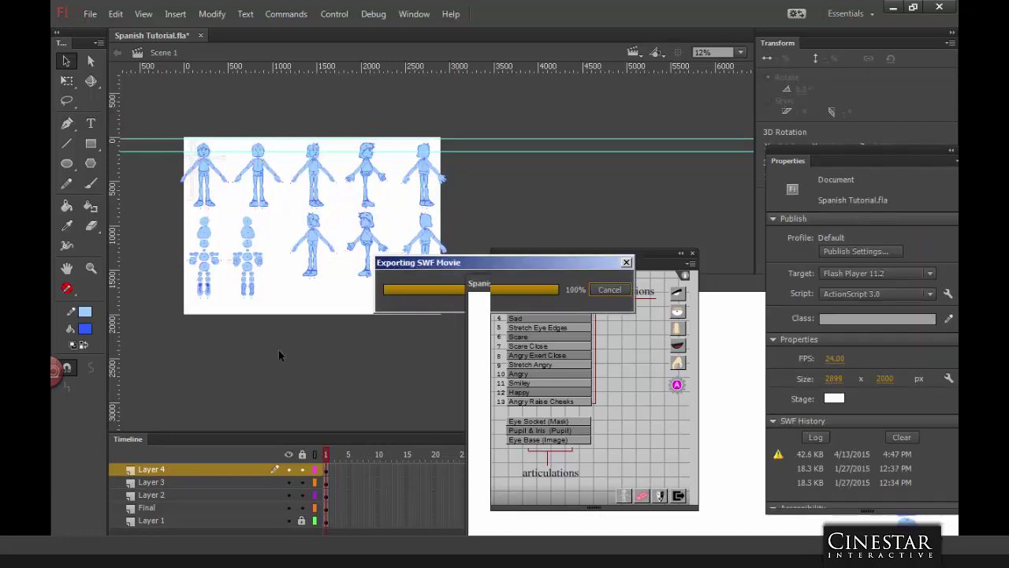
drag(619, 287, 52, 83)
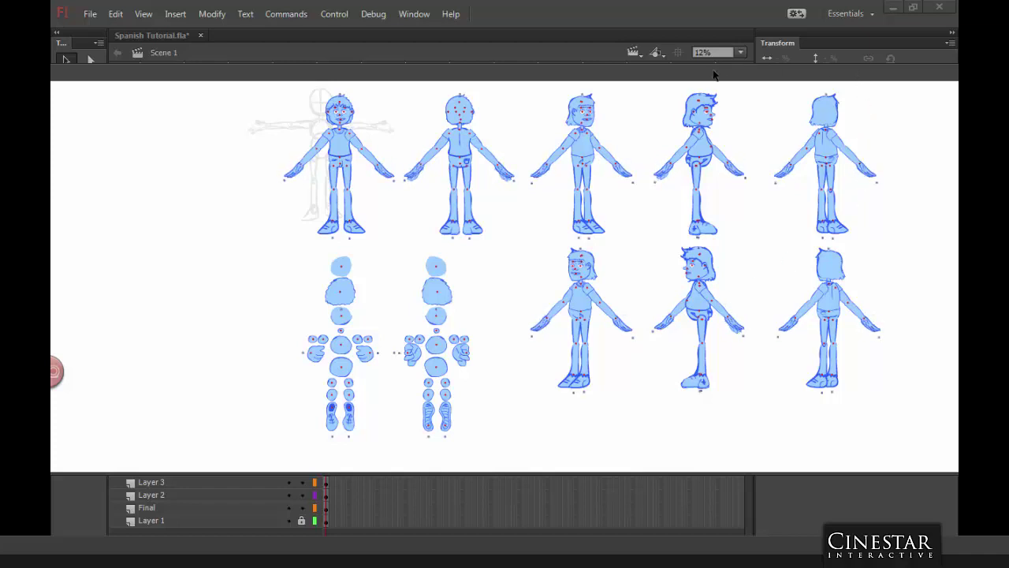
drag(714, 72, 576, 78)
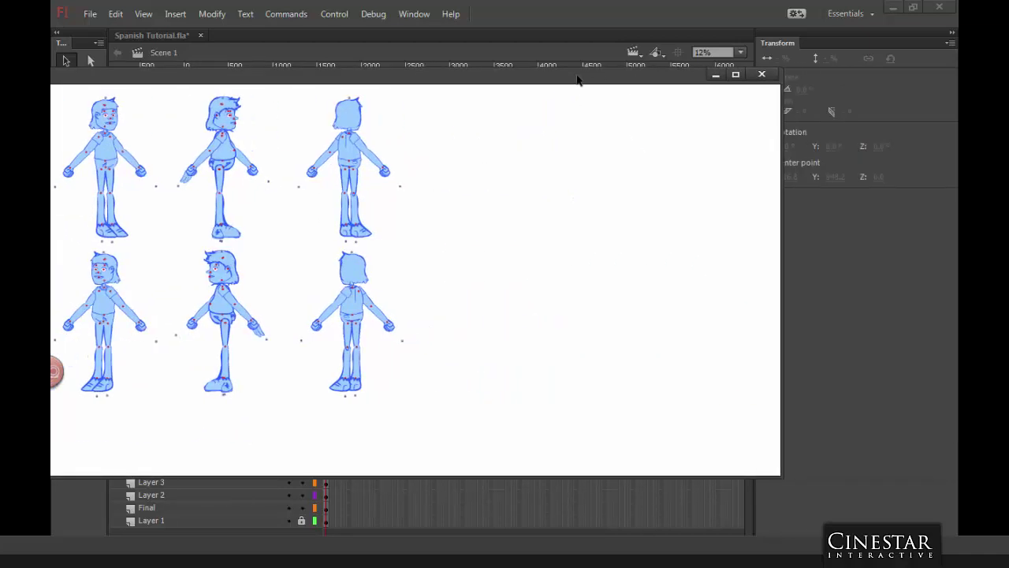
click(763, 73)
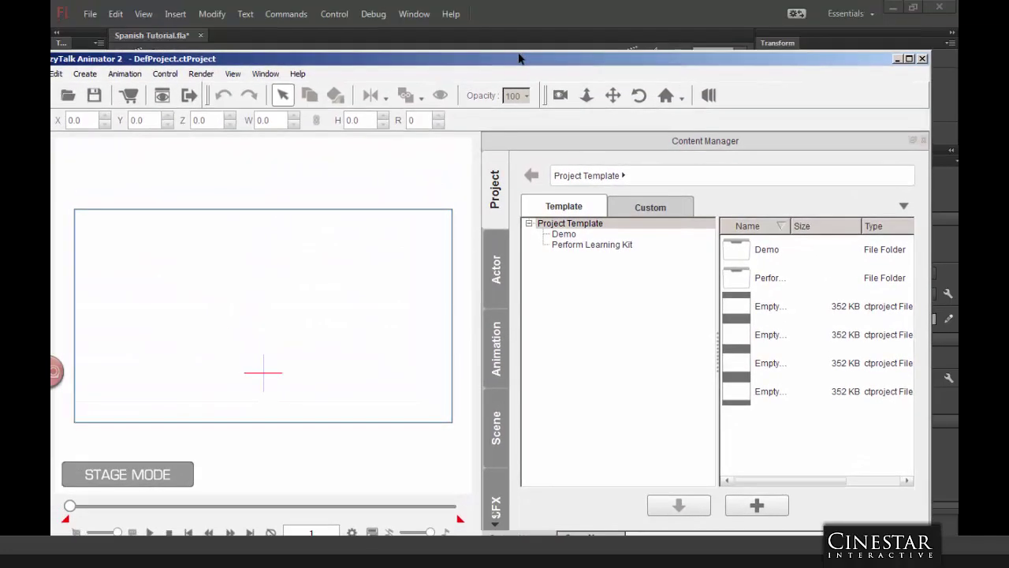
Step: In CrazyTalk Animator 2, add the Dummy character from the actor templates to the stage and open it for character editing
double_click(519, 58)
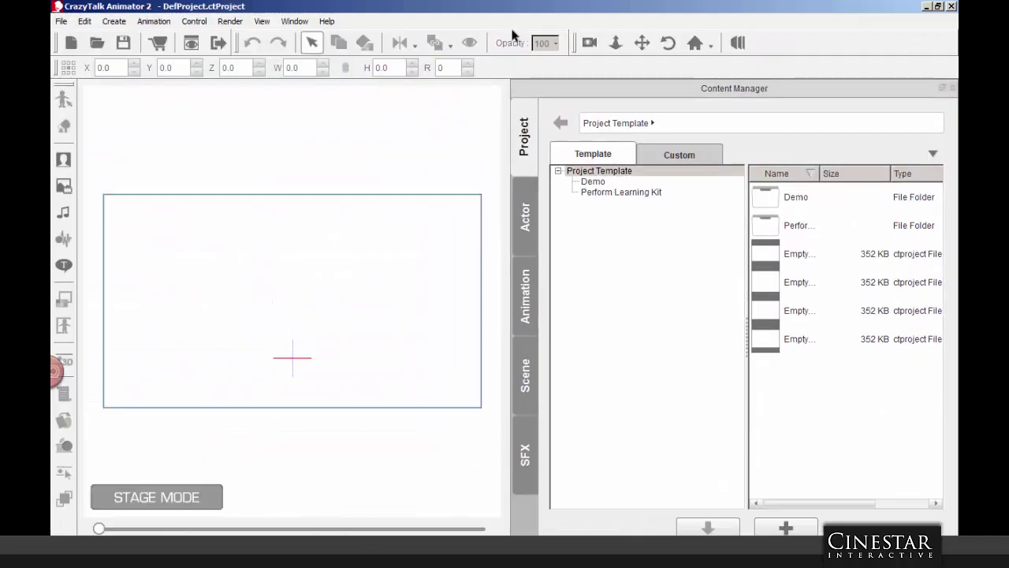
click(524, 226)
click(579, 184)
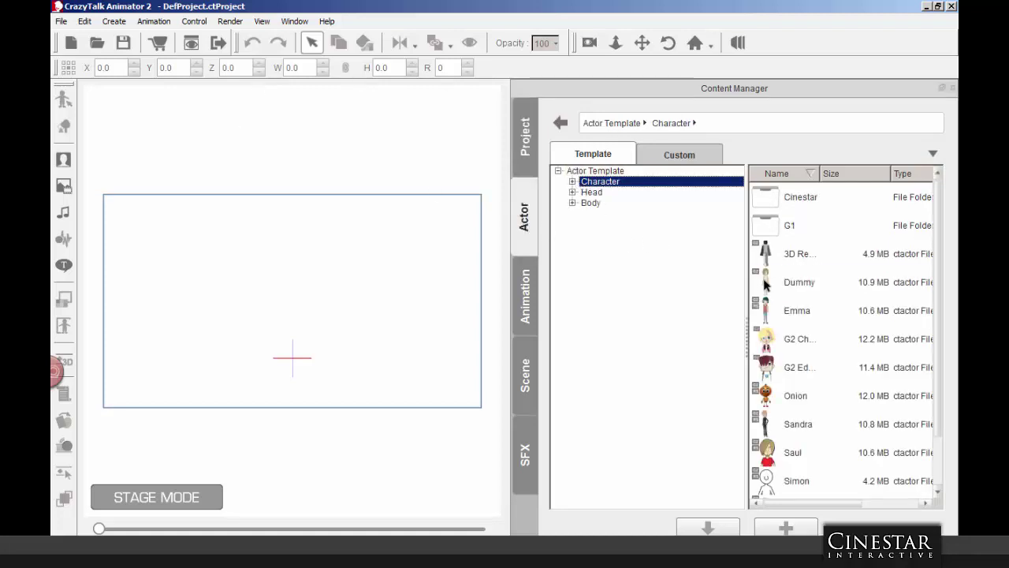
double_click(759, 283)
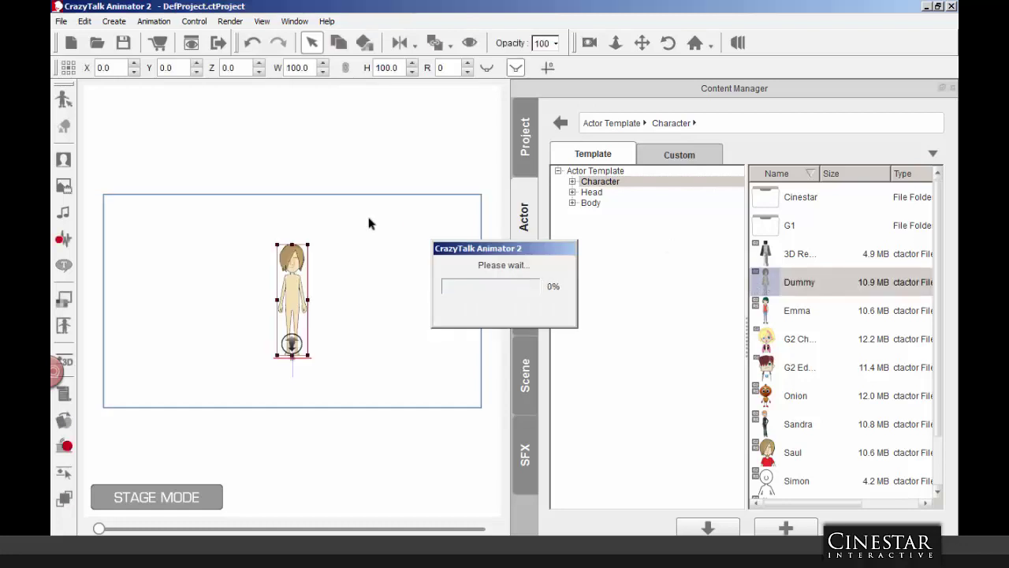
click(64, 101)
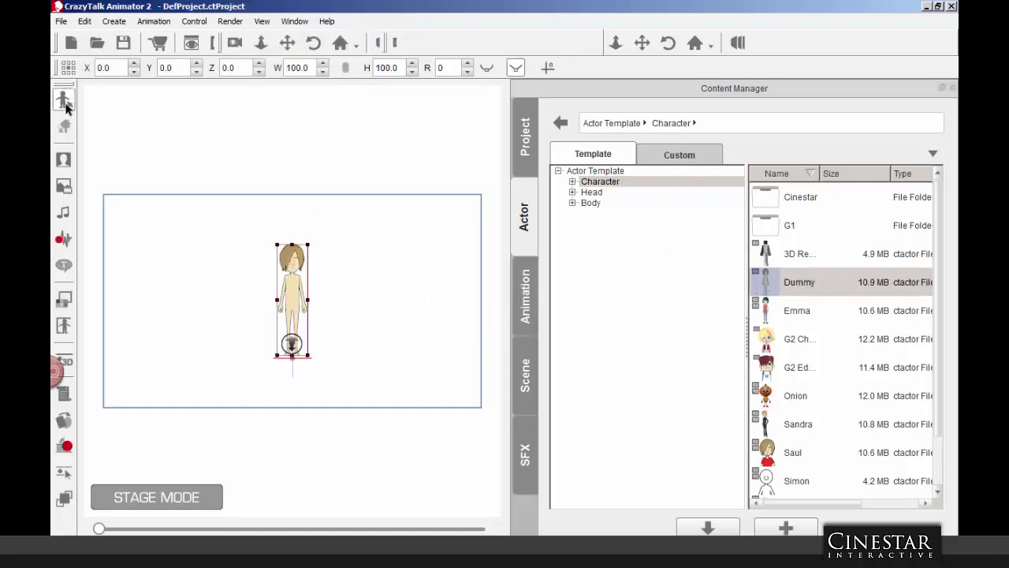
Step: Switch back to Flash and save the Spanish Tutorial document
click(57, 369)
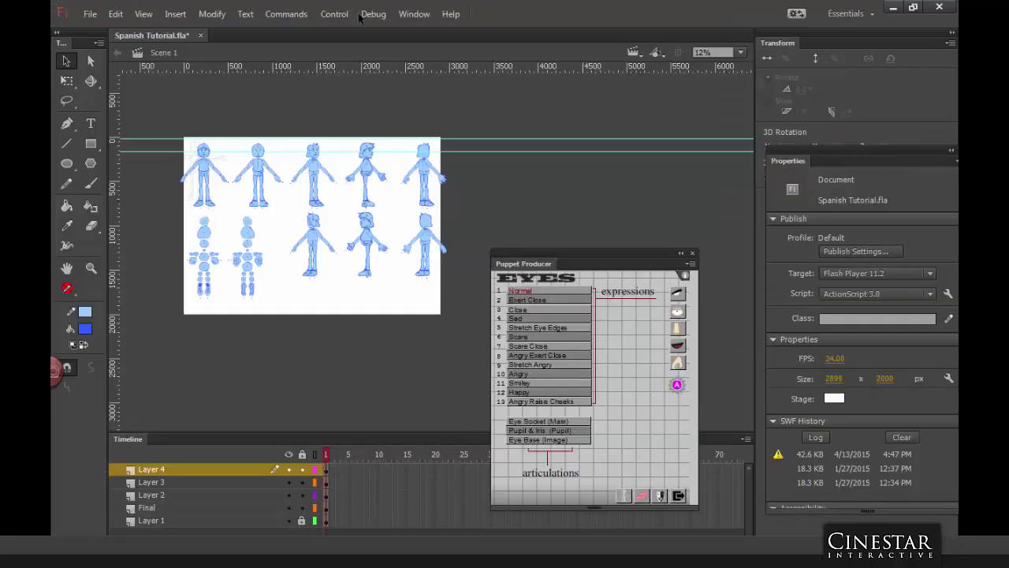
click(90, 15)
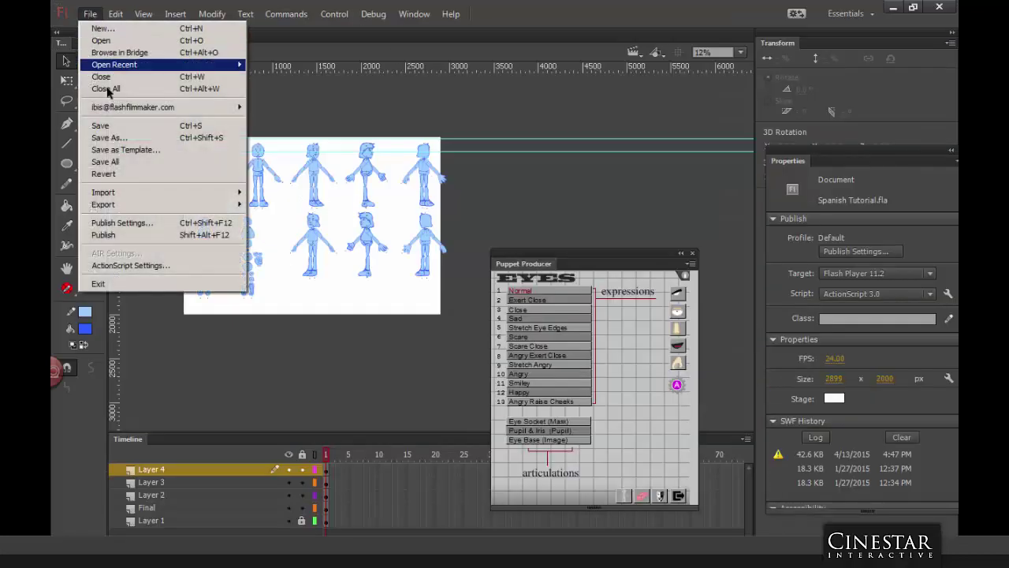
click(109, 126)
Step: Export the puppet views to the Desktop as an SWF movie named NUEVO
click(90, 14)
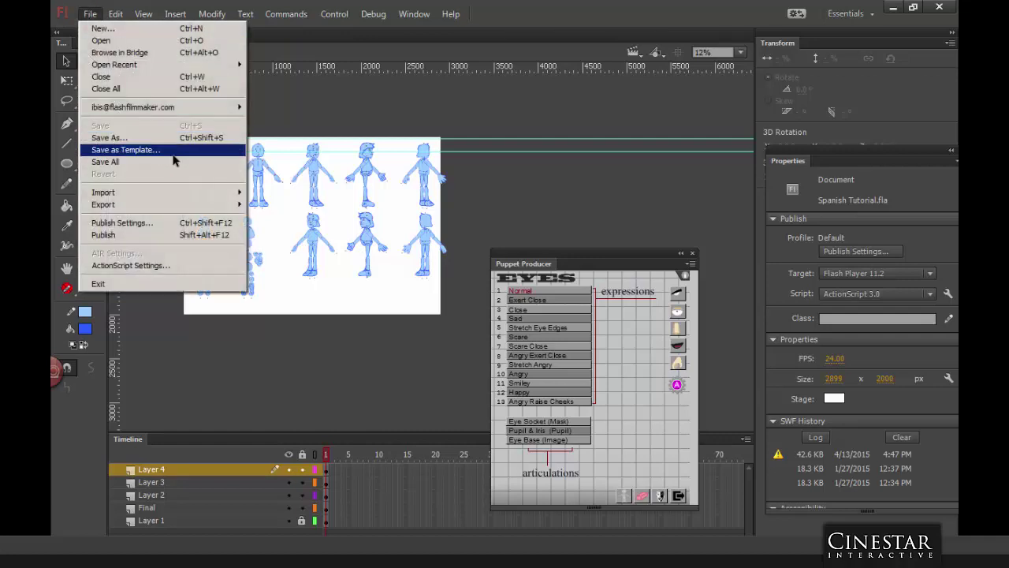
mouse_move(139, 206)
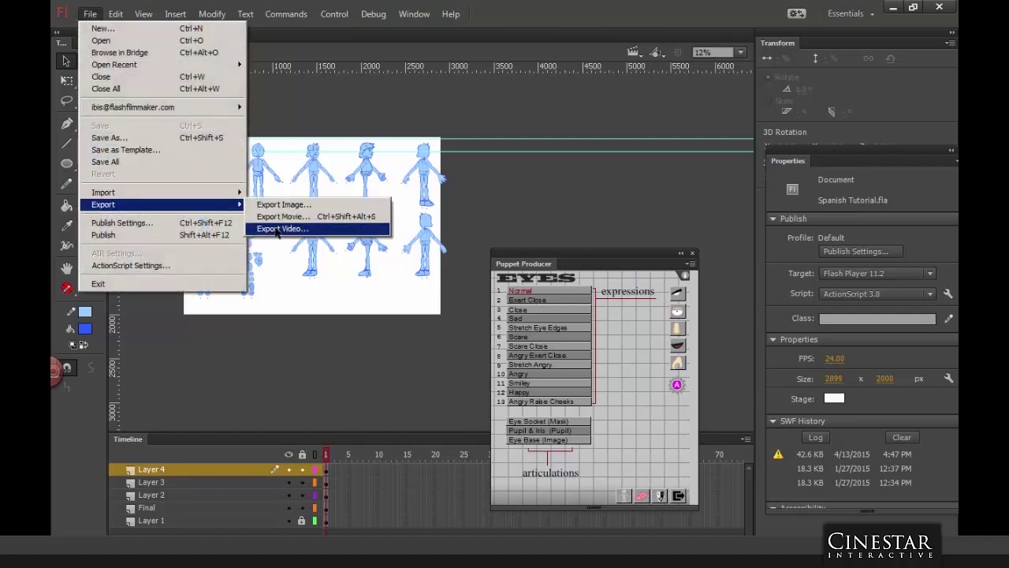
click(281, 216)
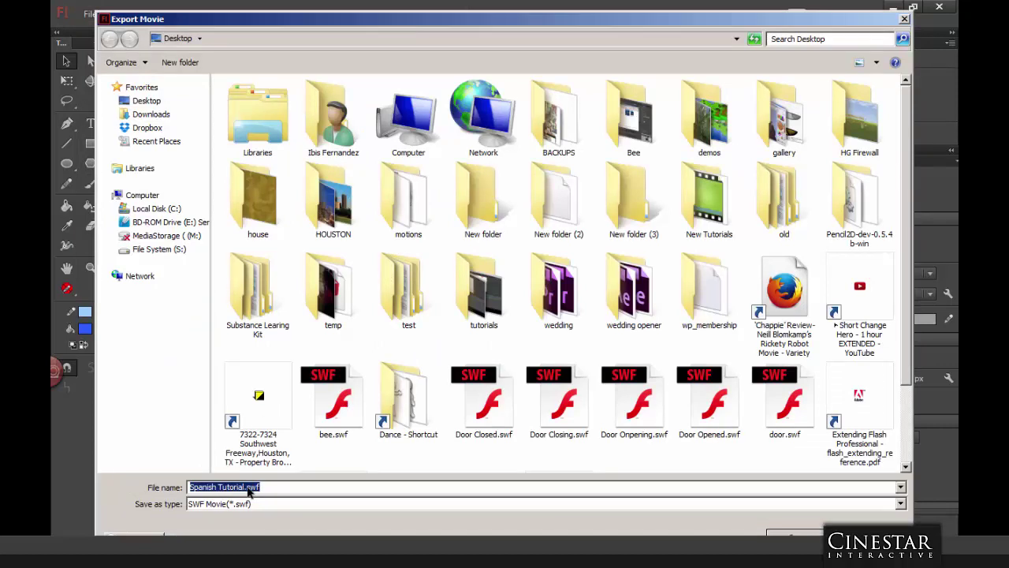
text(NUEVO)
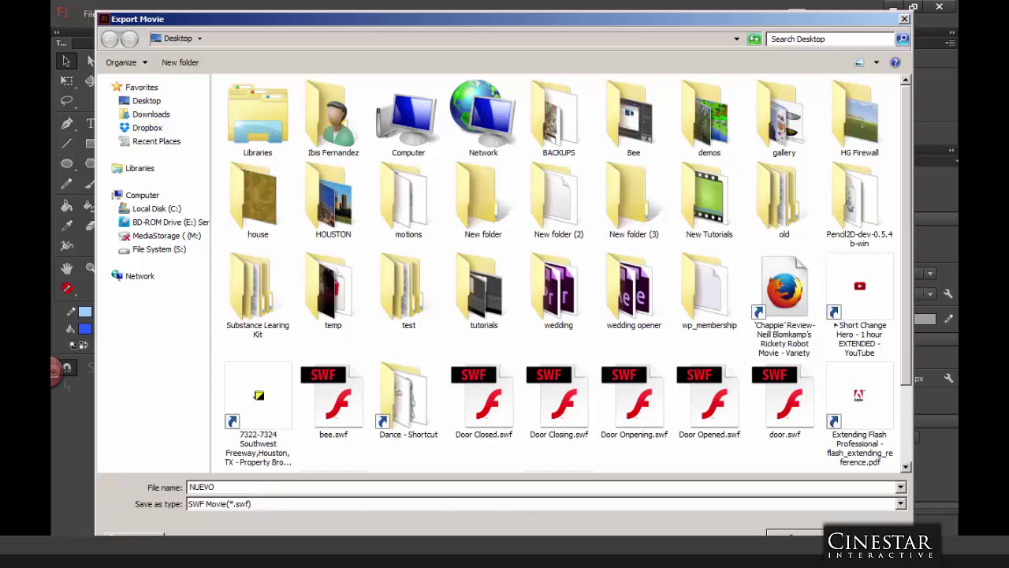
key(Return)
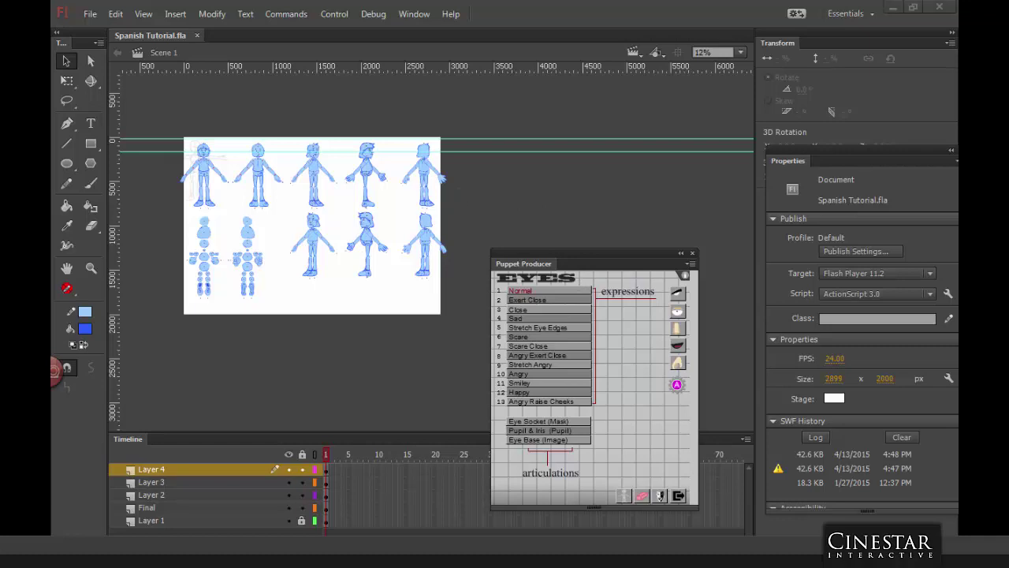
Step: Switch to CrazyTalk Animator 2 and replace the Dummy's artwork with NUEVO.swf from the Desktop, without keeping any existing working options
click(894, 7)
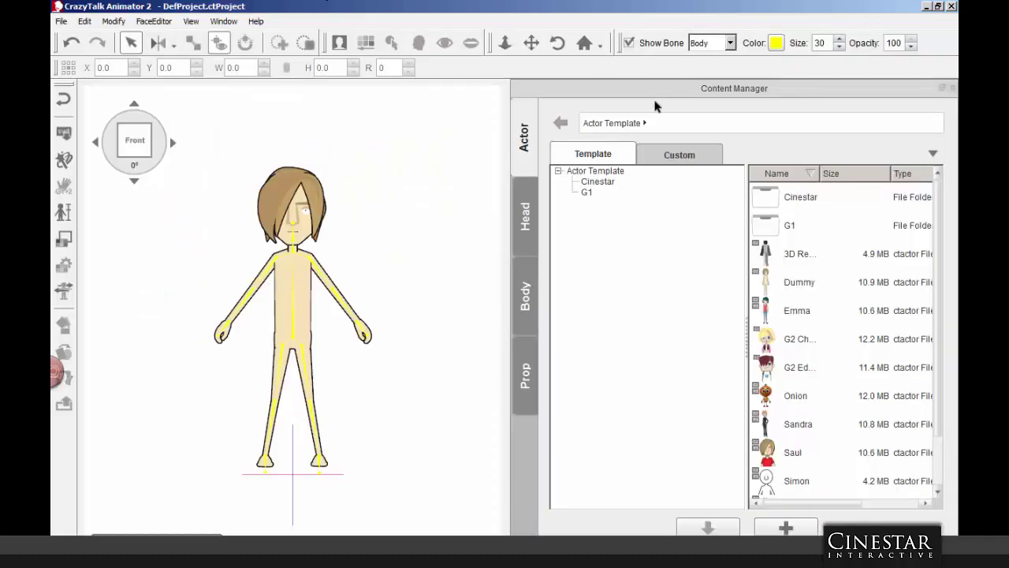
click(66, 135)
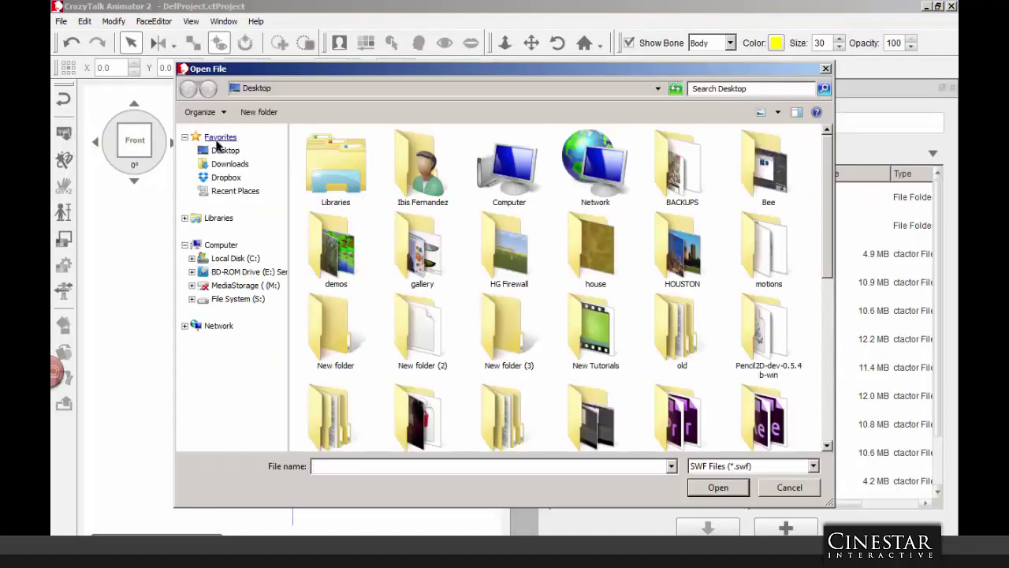
drag(826, 230, 828, 406)
click(685, 335)
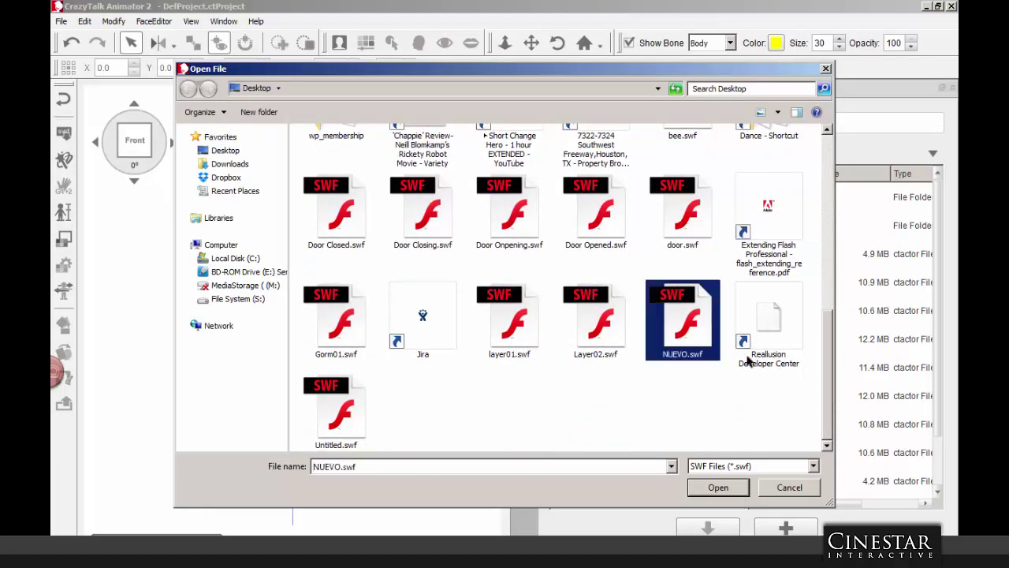
click(727, 487)
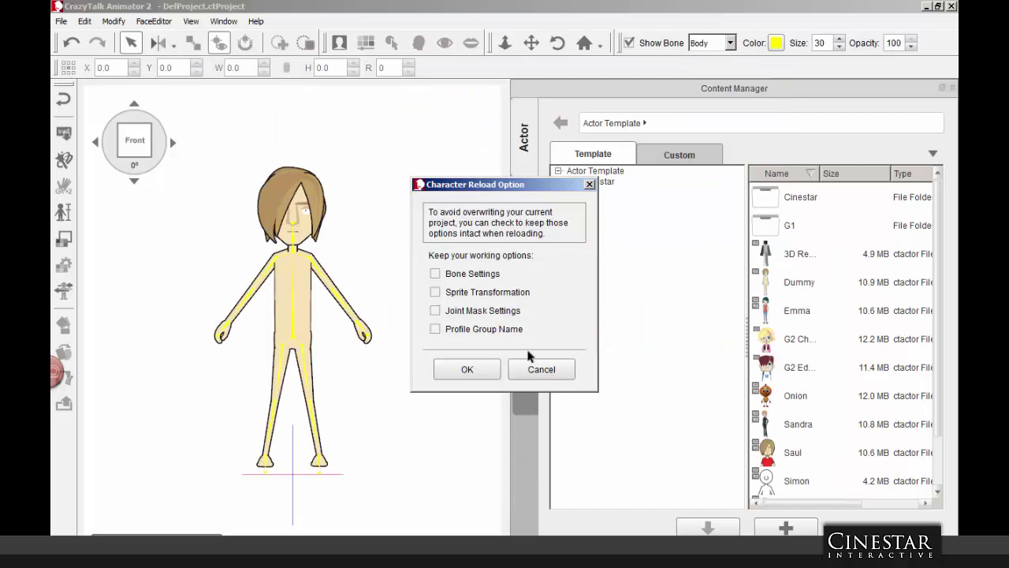
click(468, 370)
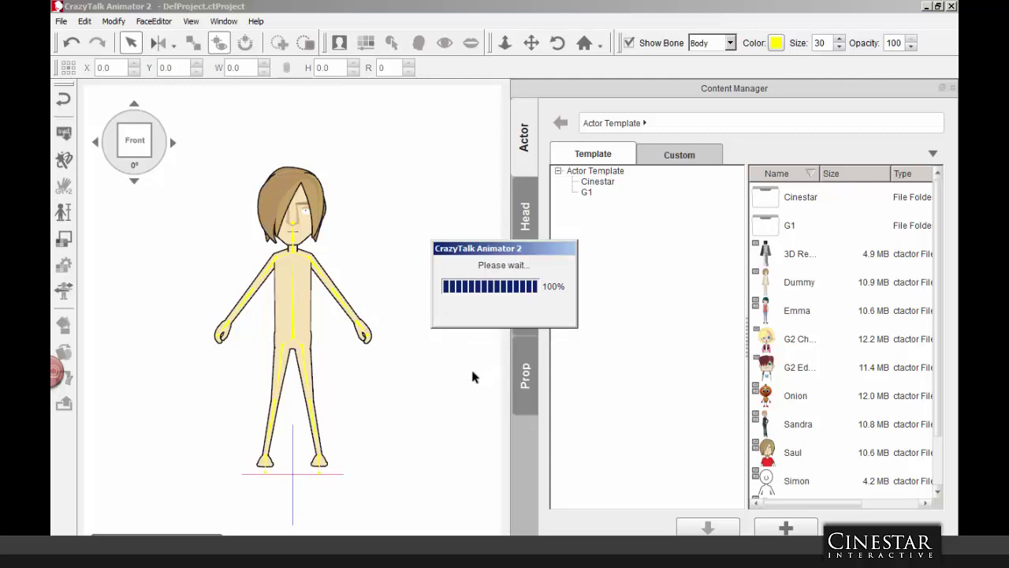
click(501, 338)
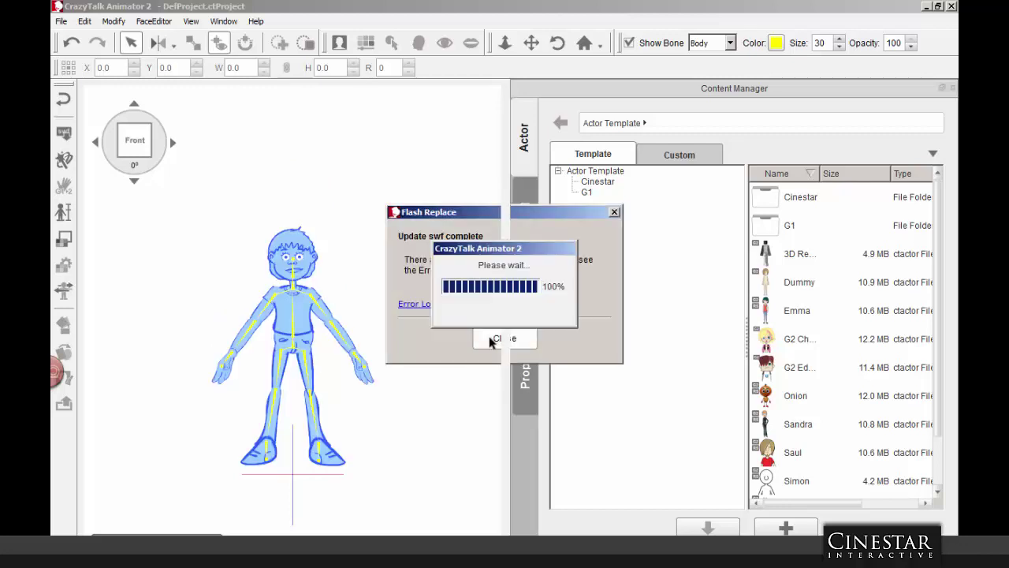
Step: Rotate the imported character through all its angles and back to the front to inspect each view
click(173, 143)
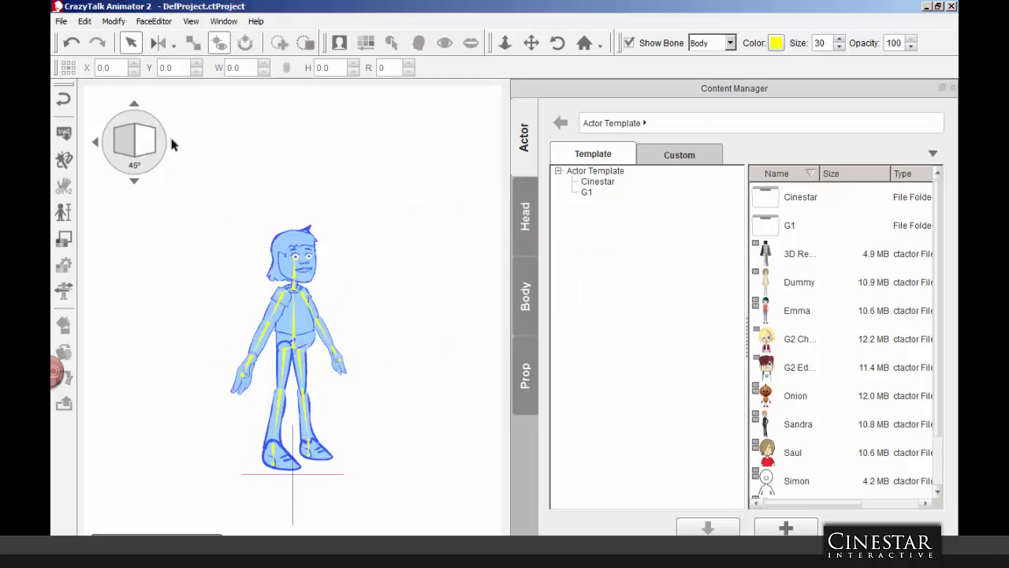
click(173, 142)
click(173, 143)
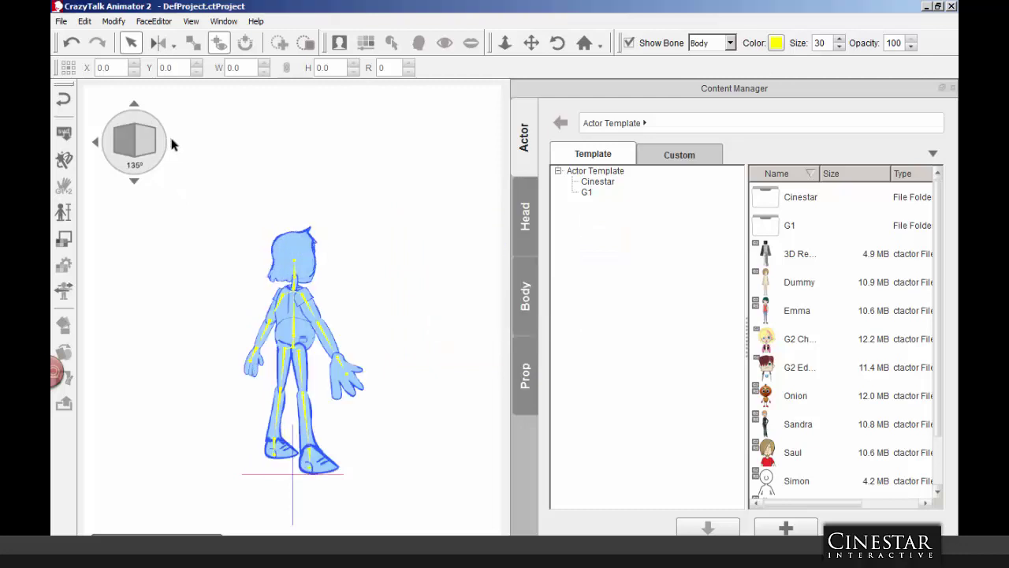
click(172, 142)
click(173, 143)
click(173, 143)
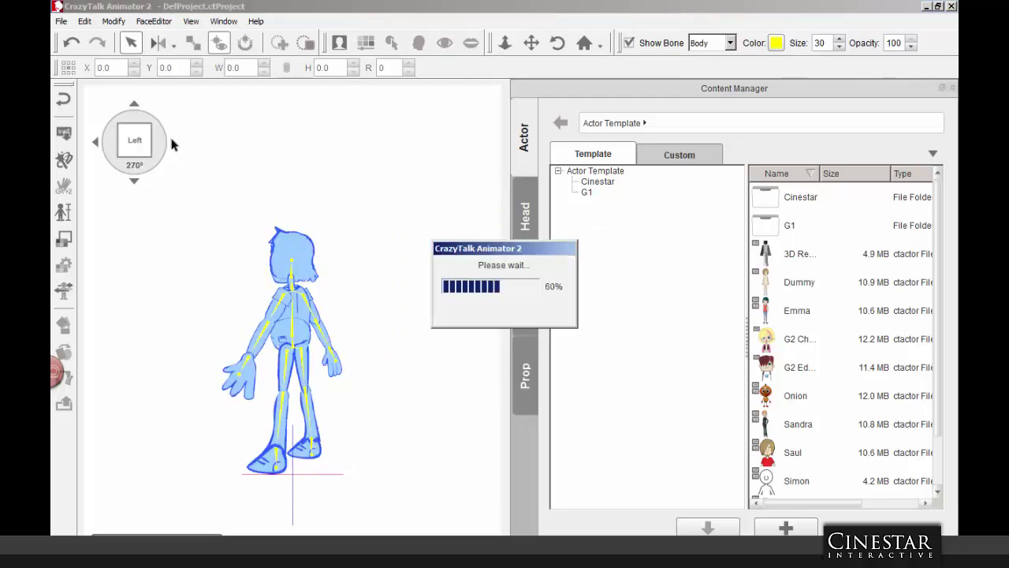
click(173, 143)
click(173, 143)
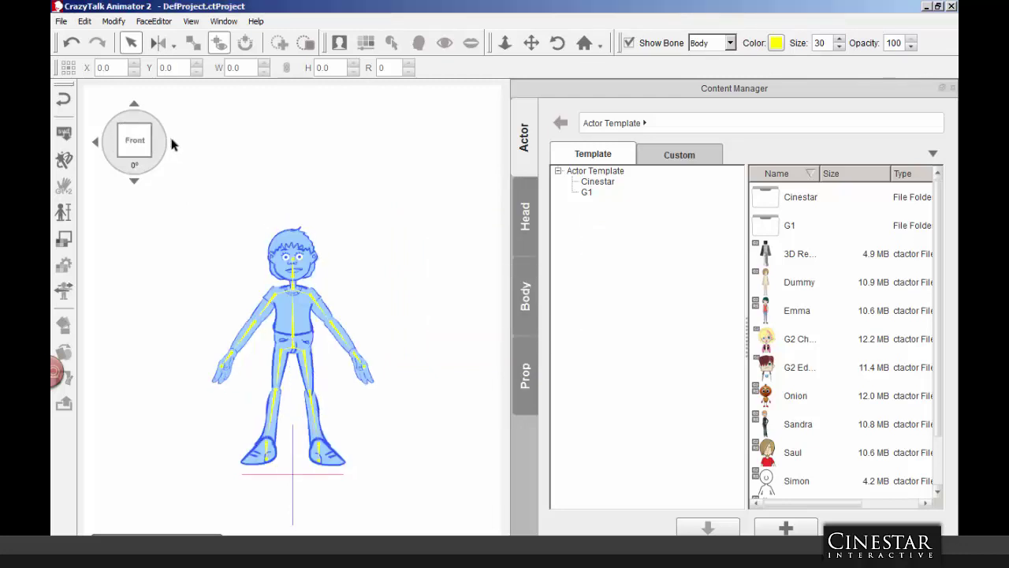
Step: Recalculate the sprite layers and joint masks at all other angles from the character's frontal settings
click(68, 160)
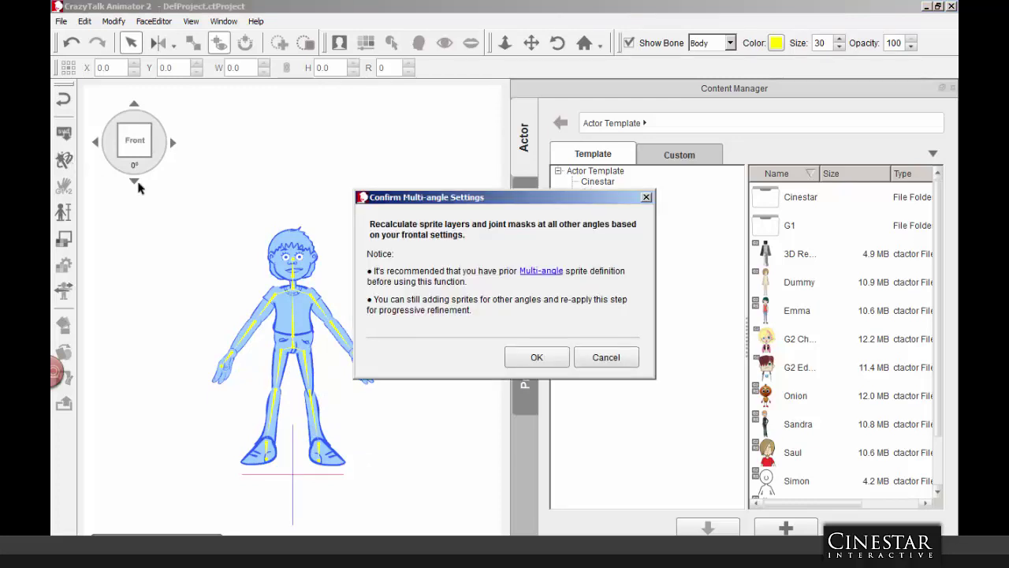
click(525, 356)
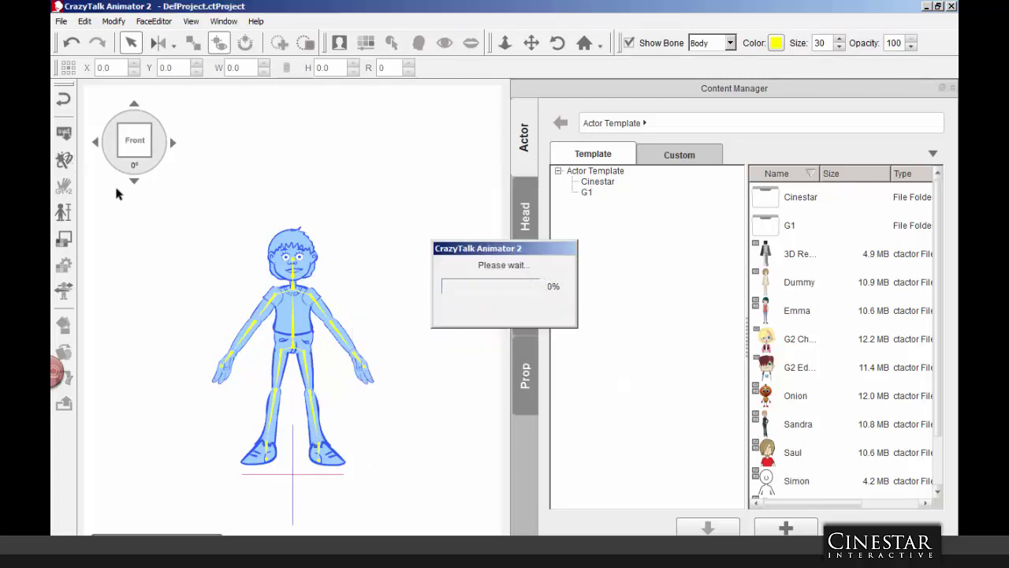
click(628, 316)
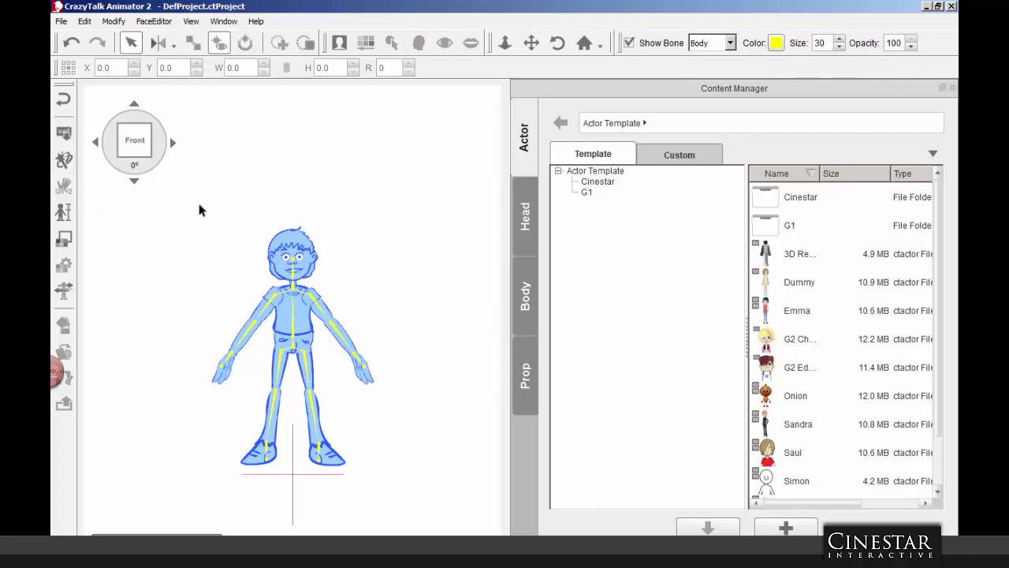
Step: Check the character again through its angles after the multi-angle recalculation, and return to Flash
click(174, 143)
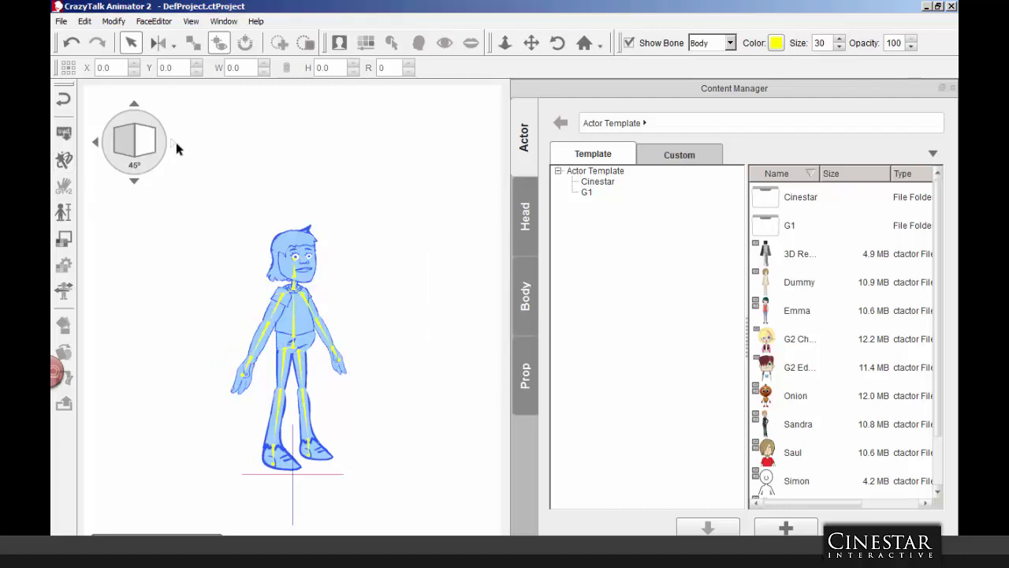
click(174, 147)
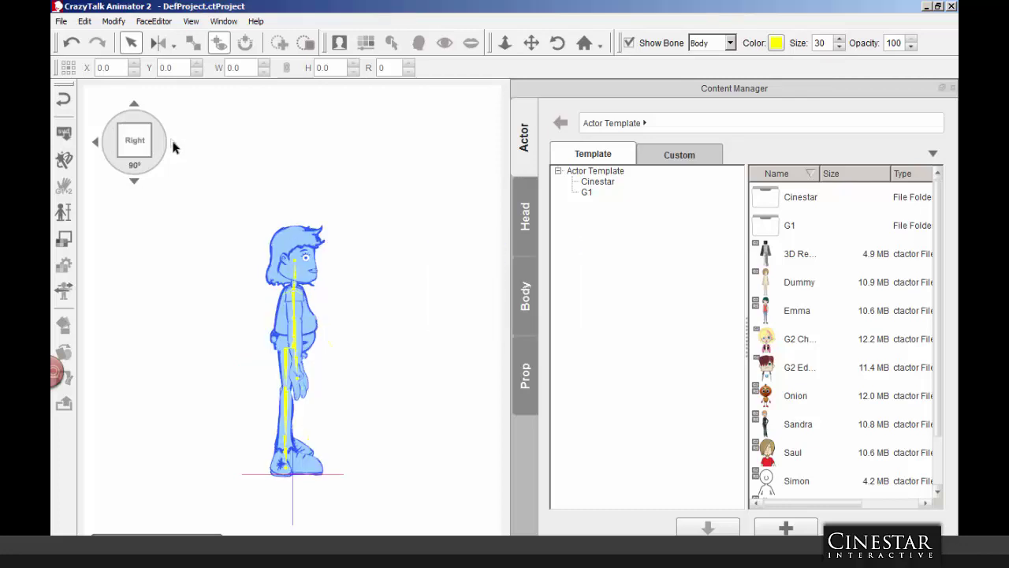
click(174, 145)
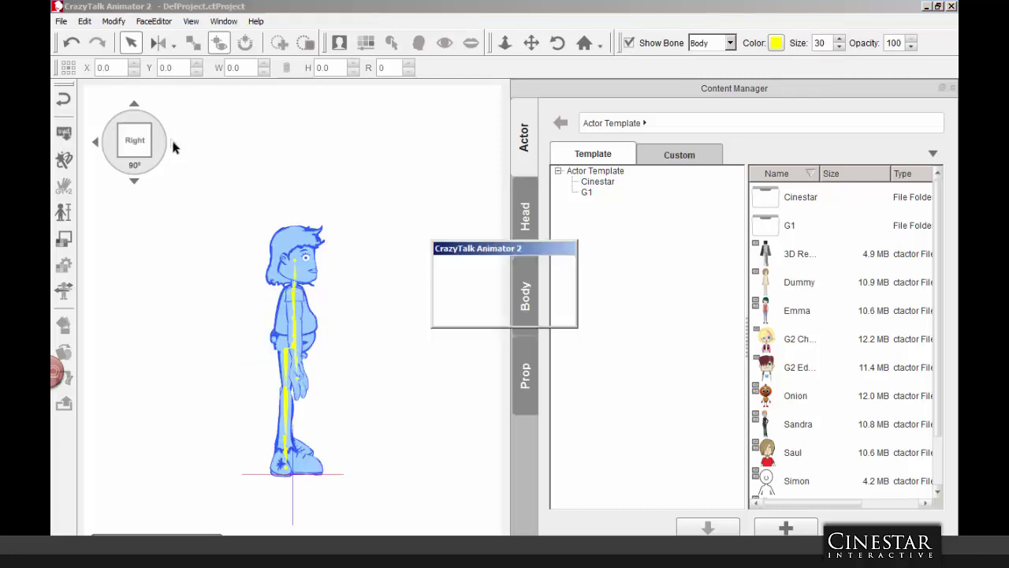
click(97, 142)
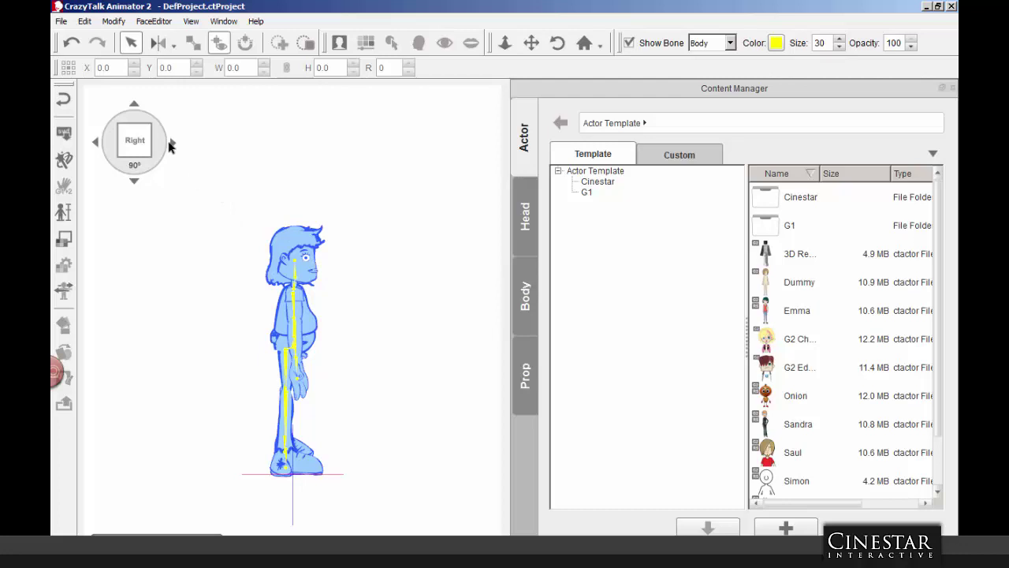
click(174, 146)
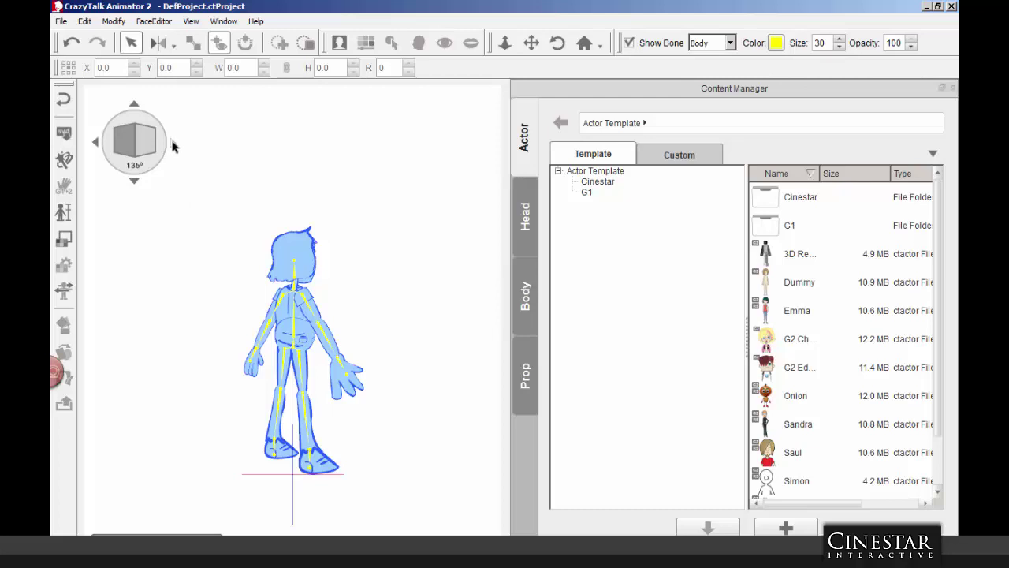
click(172, 145)
click(172, 145)
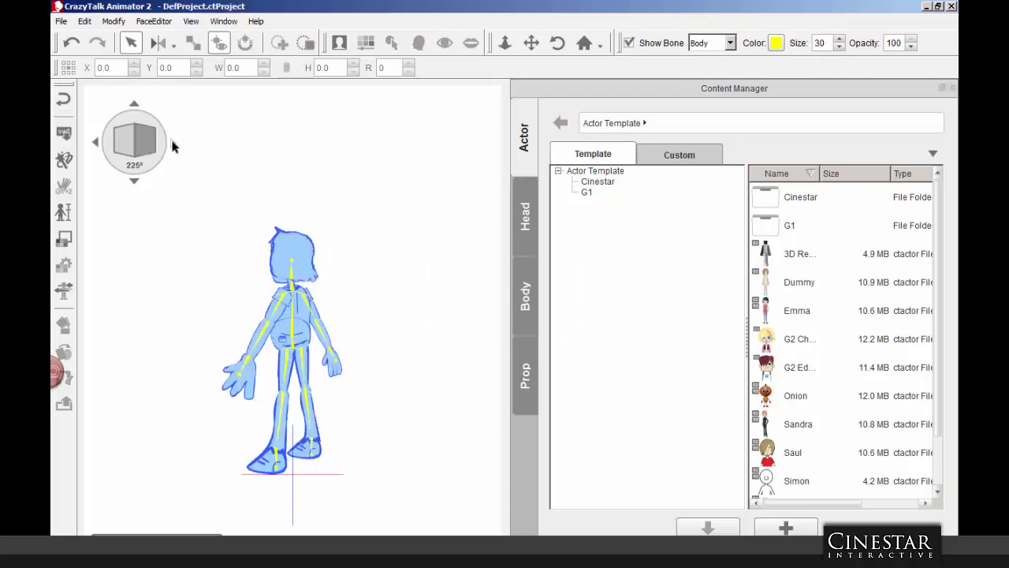
click(171, 145)
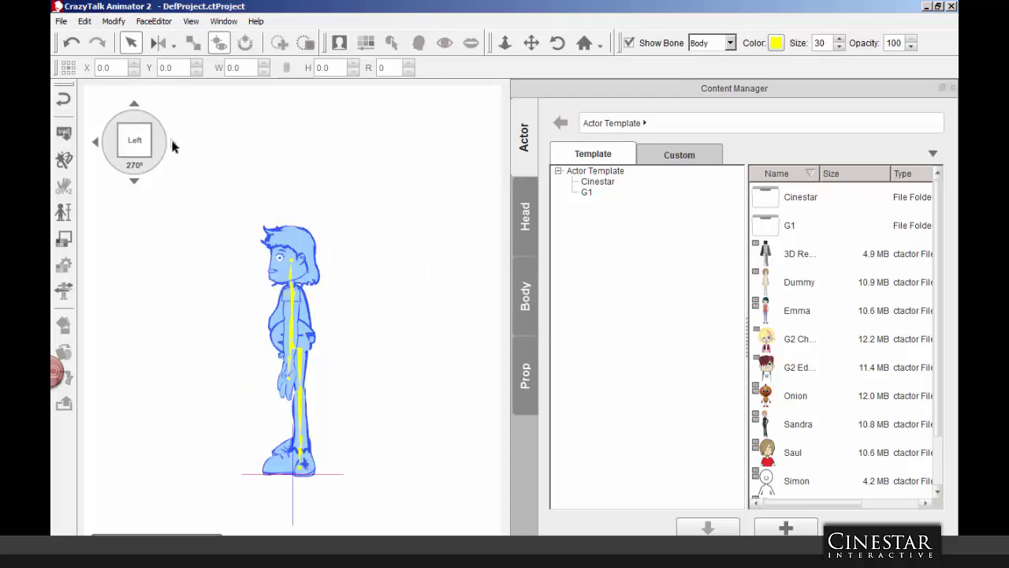
click(172, 146)
click(172, 145)
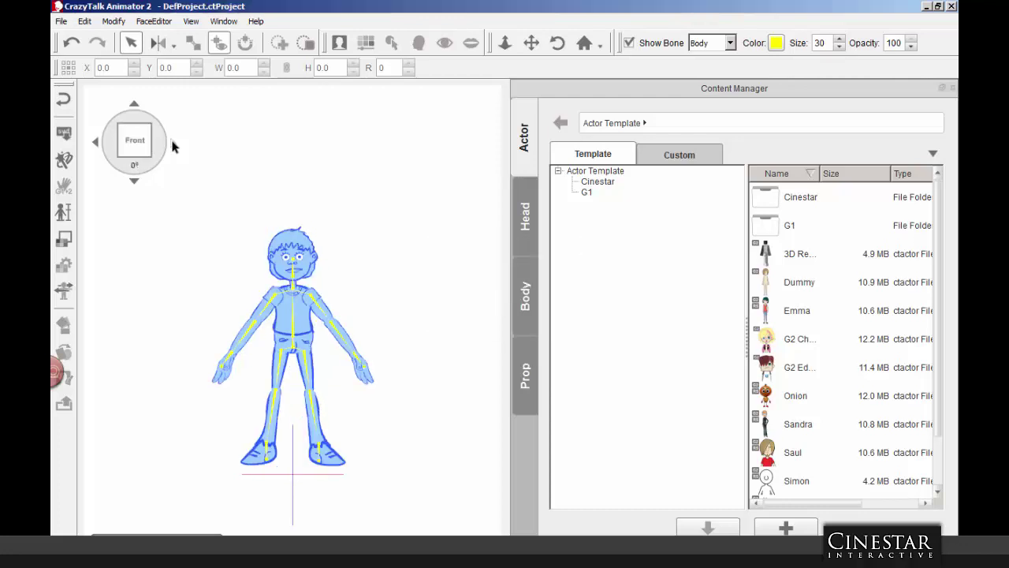
click(172, 145)
click(172, 145)
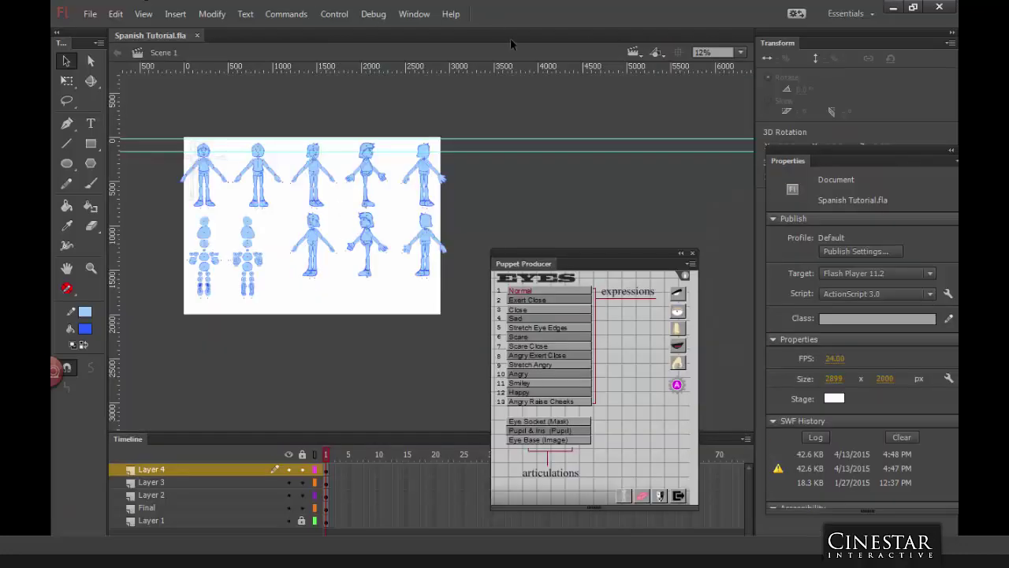
Step: Open the Nose_90 symbol of the upper-row side-view puppet for editing
click(368, 160)
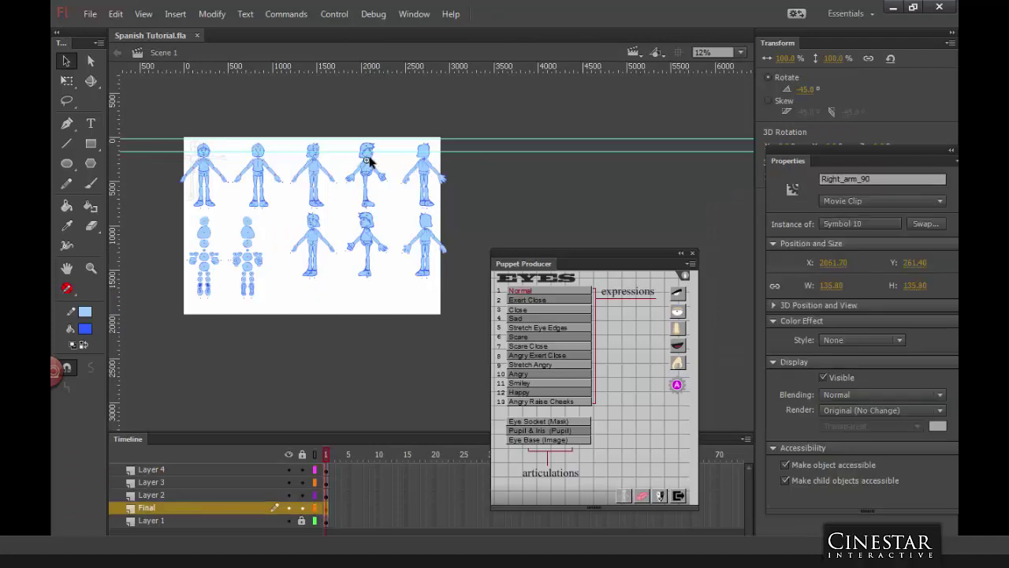
key(ctrl+equal)
key(ctrl+equal)
key(ctrl+equal)
key(ctrl+equal)
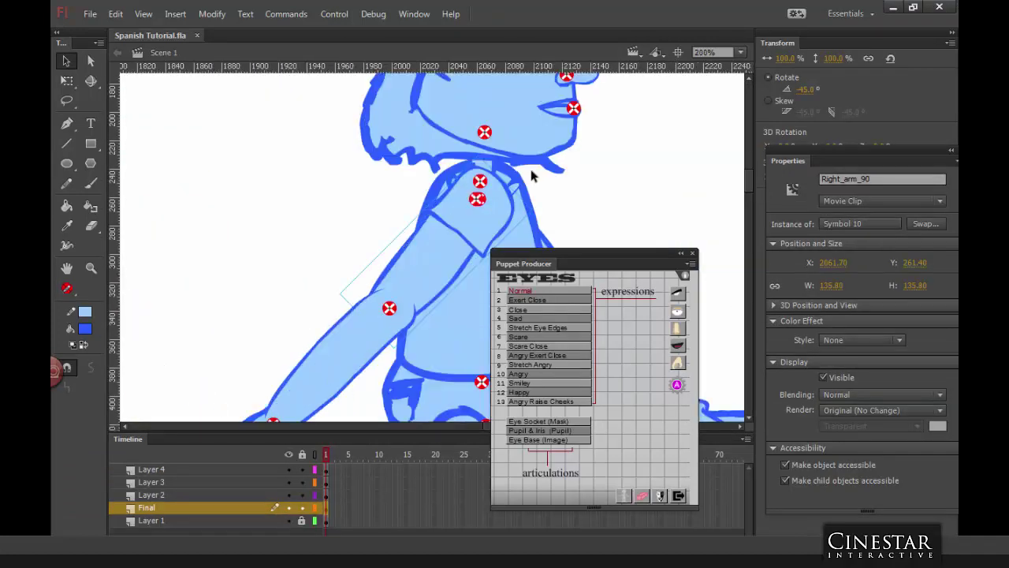
click(587, 89)
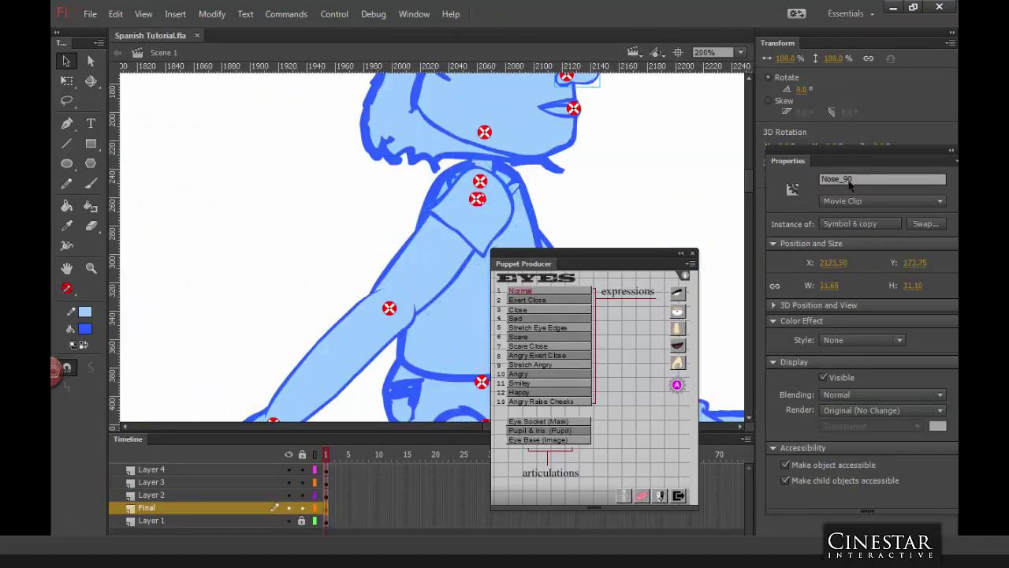
click(707, 139)
drag(643, 118, 428, 174)
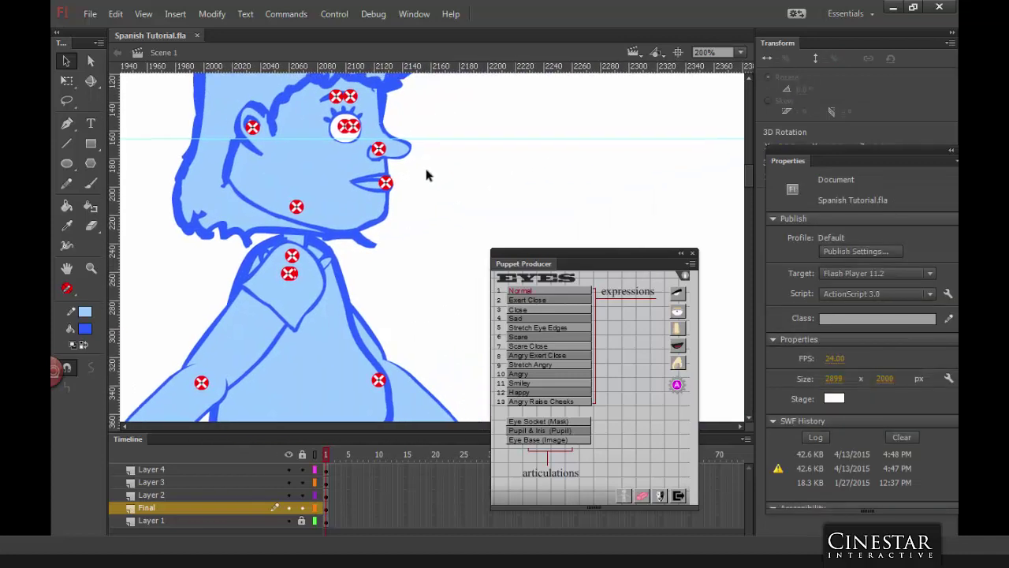
double_click(403, 158)
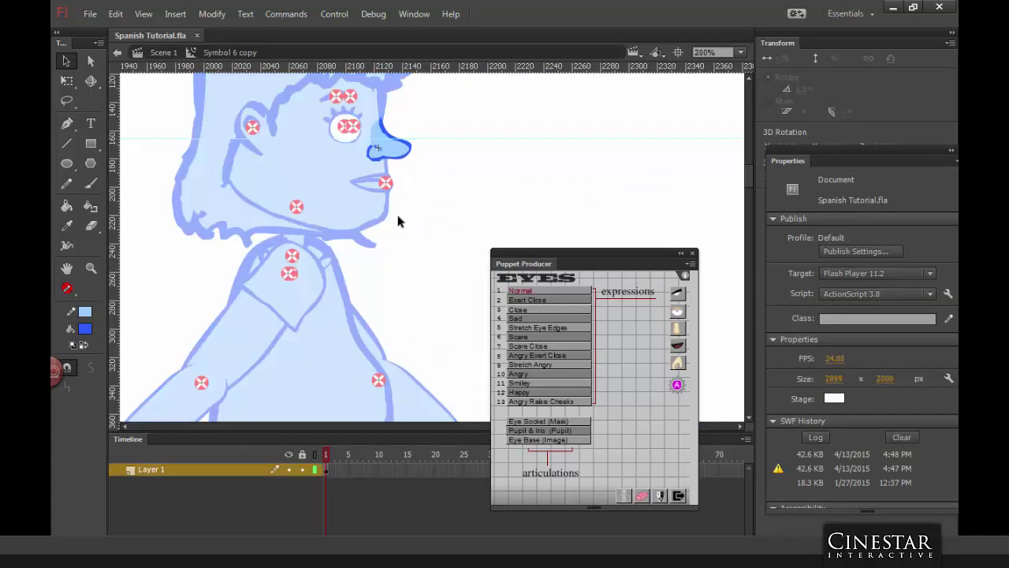
Step: Turn the whole side-view nose artwork into a movie clip for the Normal nose expression with Puppet Producer
click(398, 151)
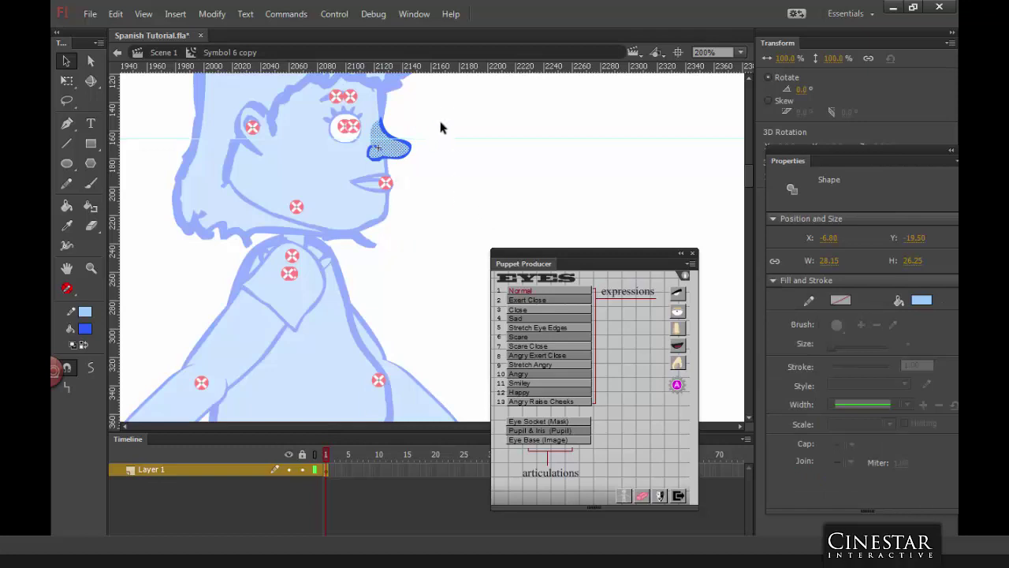
drag(443, 108, 353, 180)
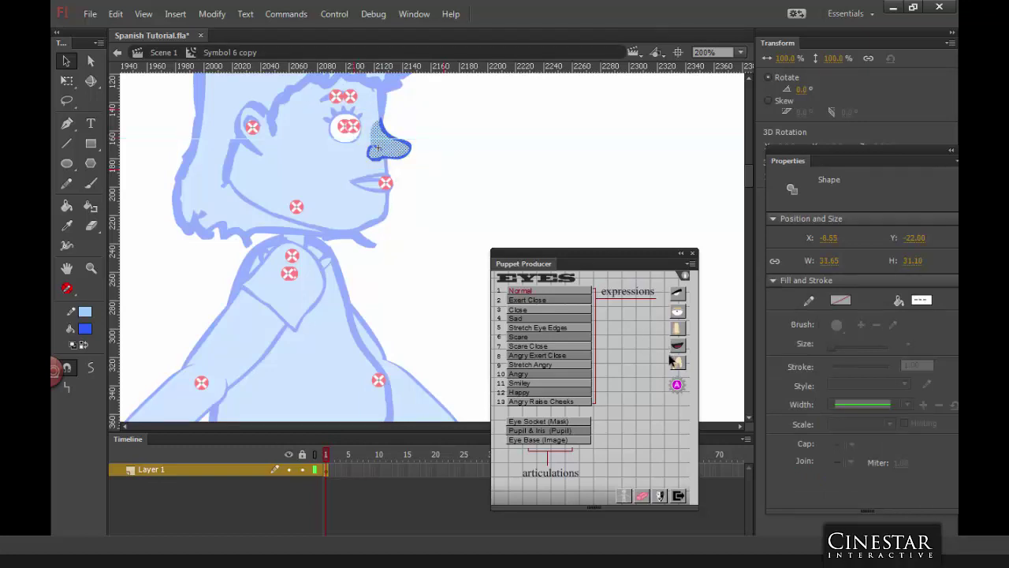
click(677, 330)
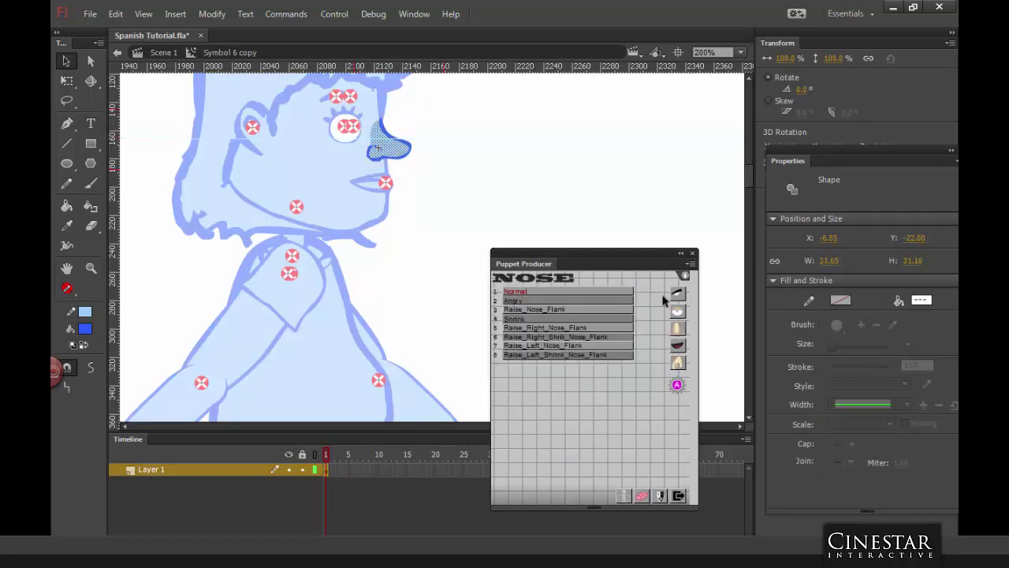
drag(590, 255, 607, 184)
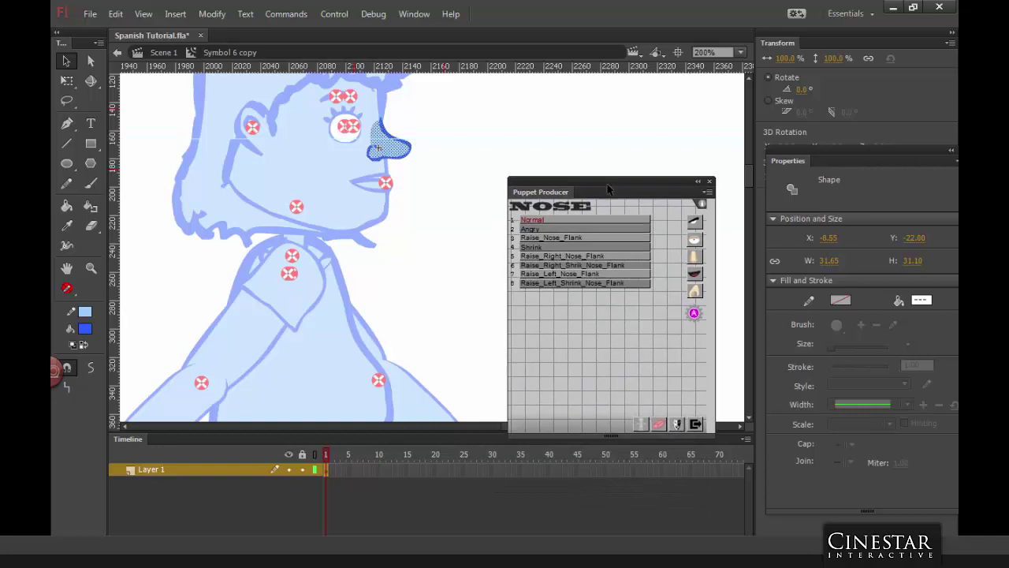
click(537, 222)
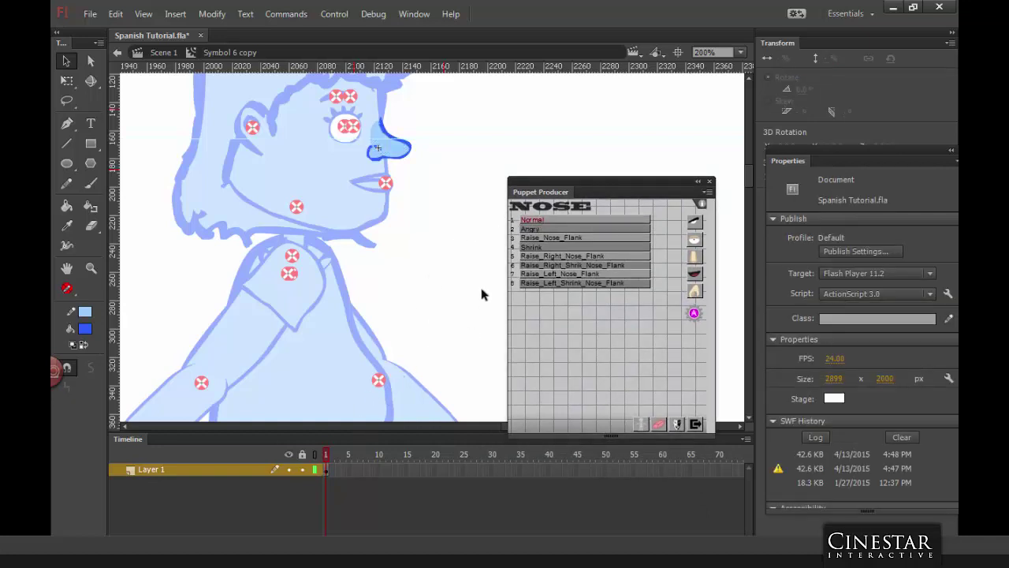
drag(442, 120, 346, 188)
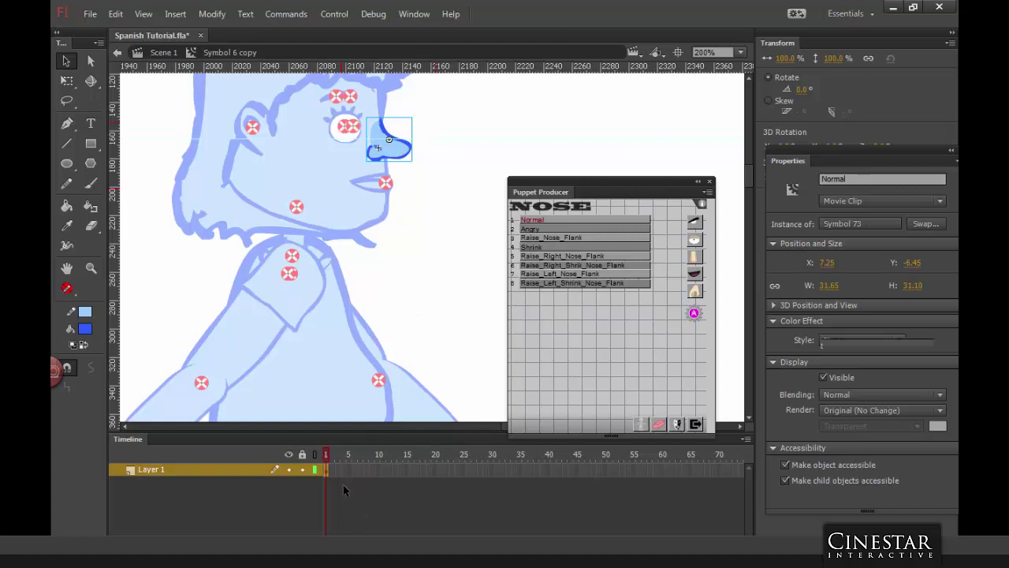
Step: Add keyframes through frame 8 in the nose symbol's timeline and span the onion-skin range over frames 1 to 8
key(F6)
key(F6)
key(F6)
key(F6)
key(F6)
key(F6)
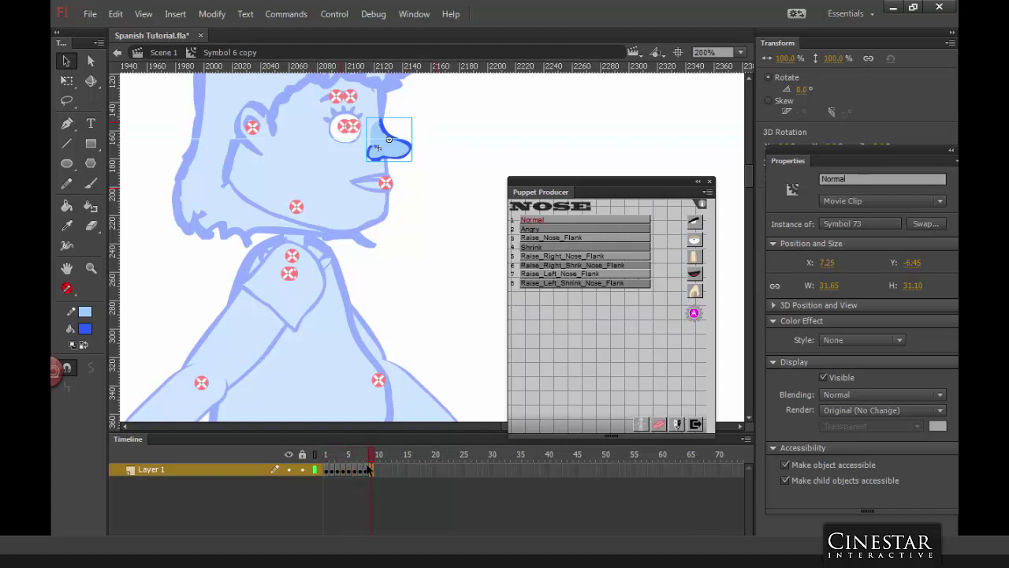
key(ctrl+z)
drag(359, 456, 326, 457)
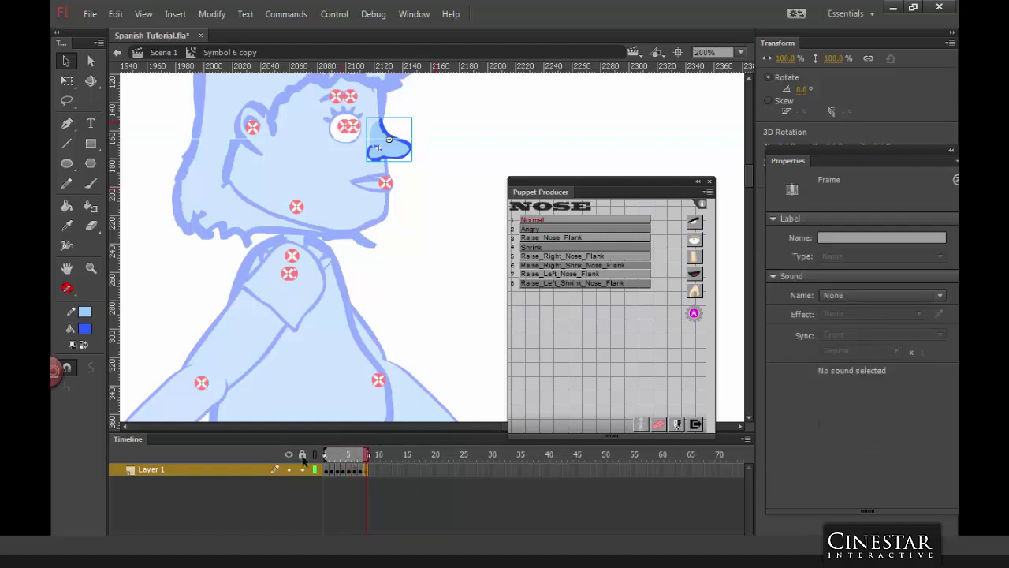
Step: Break the nose clips in the added keyframes apart into raw shapes, and turn off the onion-skin range
click(298, 220)
key(ctrl+b)
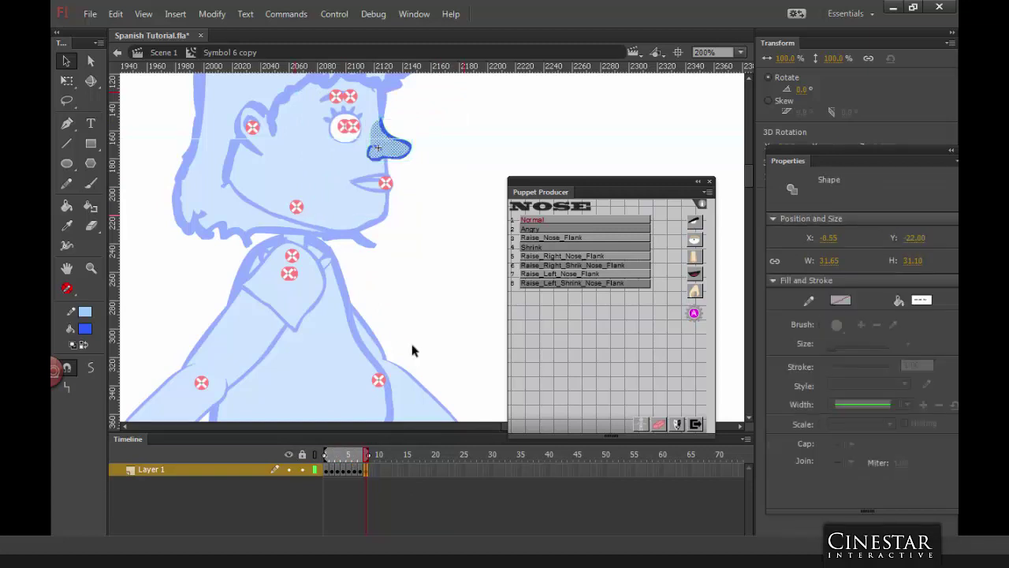
key(ctrl+g)
click(375, 464)
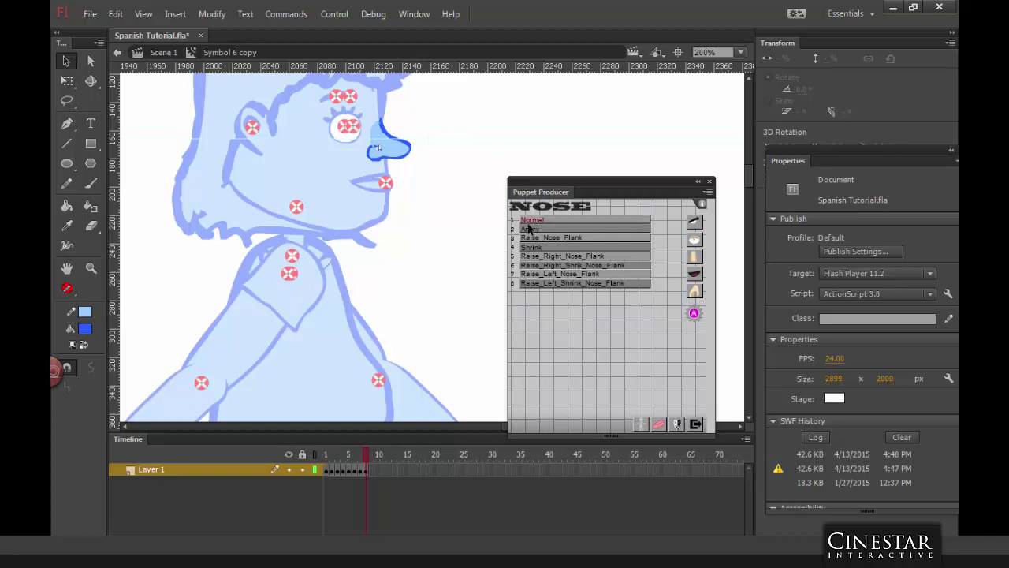
Step: Check the nose artwork in the individual keyframes from frame 1 to 8, and return to the main scene
click(331, 471)
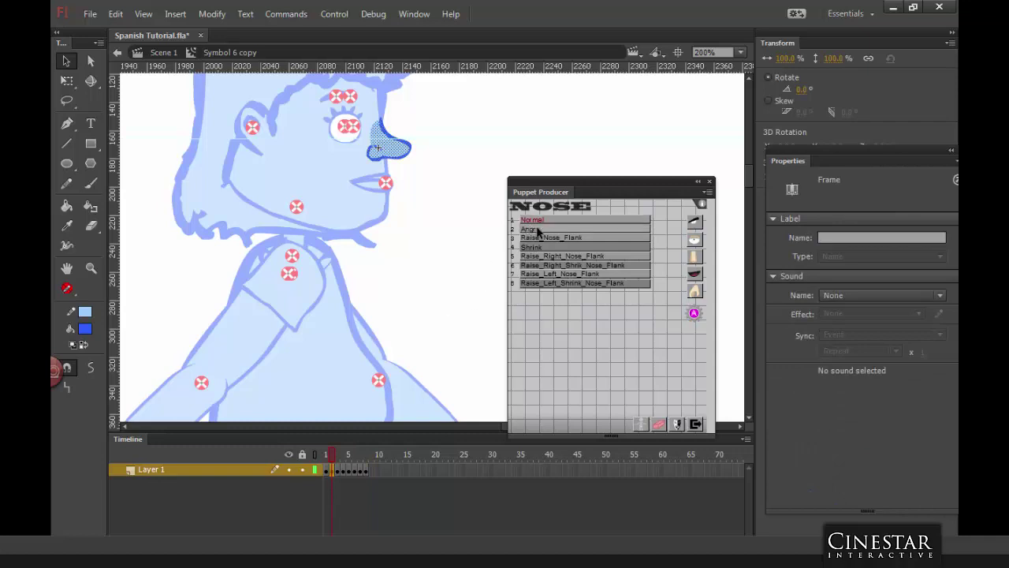
click(534, 250)
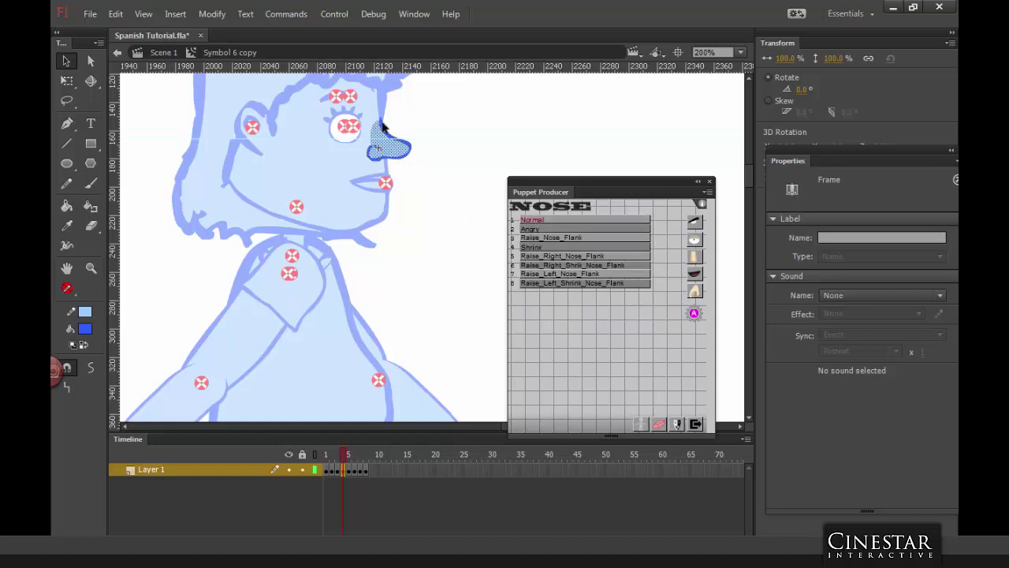
click(434, 169)
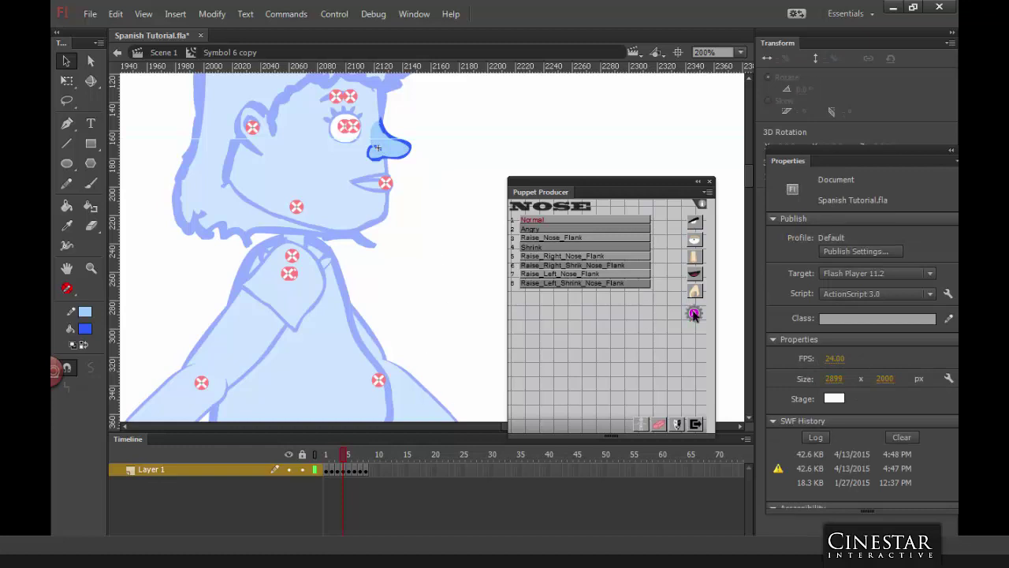
click(366, 470)
click(368, 460)
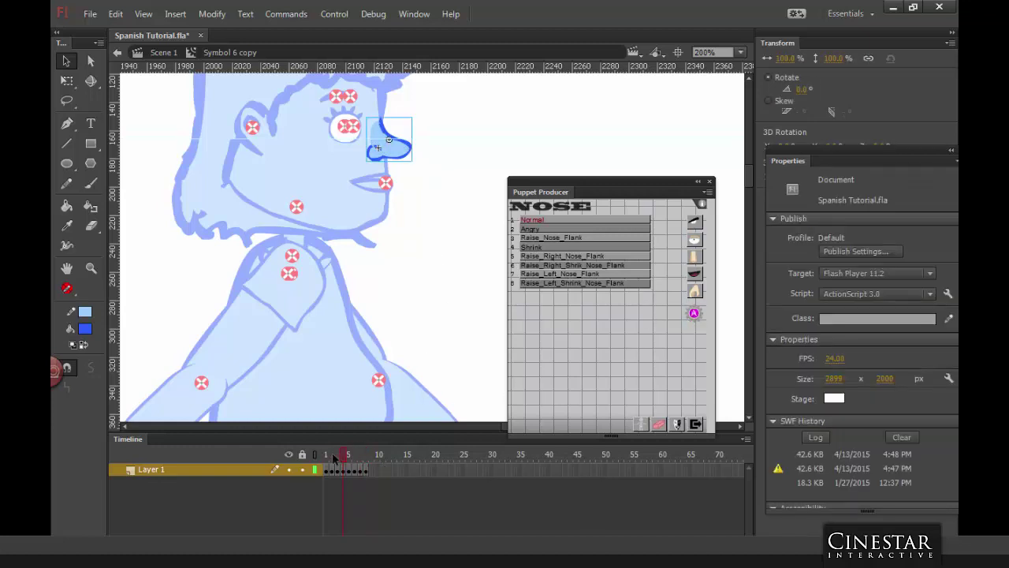
drag(369, 457, 327, 458)
double_click(401, 320)
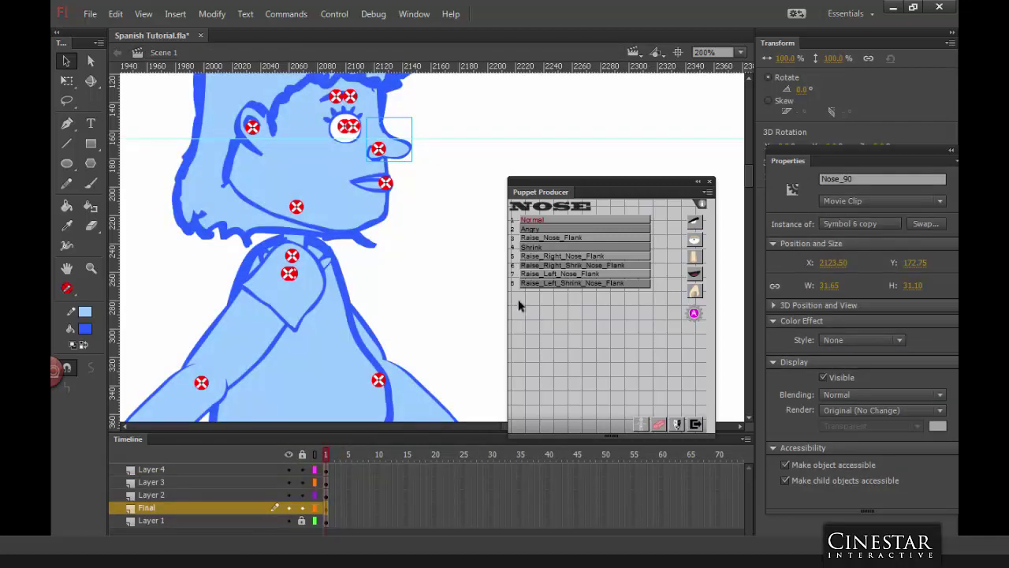
Step: Export the puppet as an SWF movie to the Desktop, replacing the existing NUEVO.swf
drag(526, 189, 600, 187)
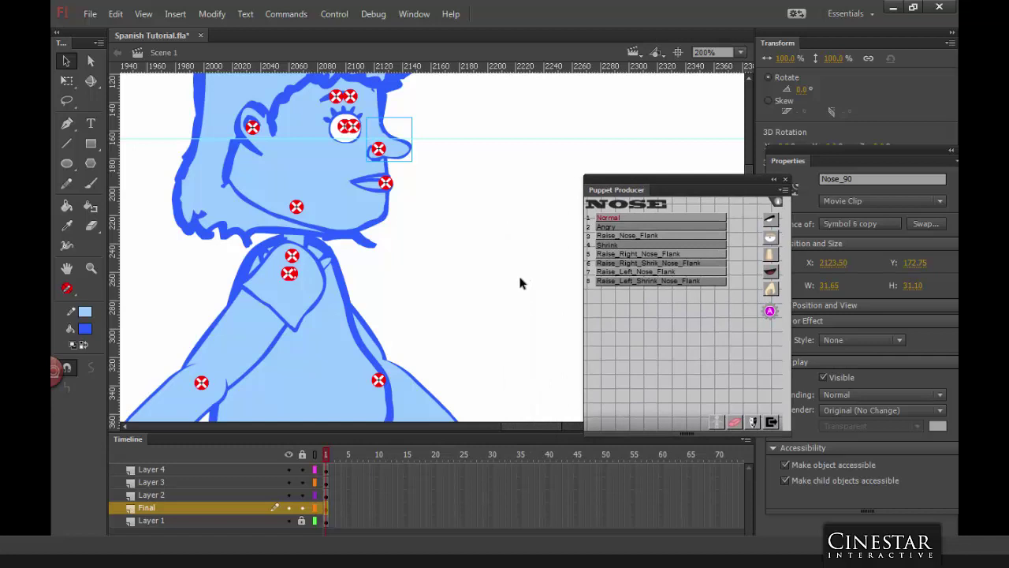
key(ctrl+alt+shift+s)
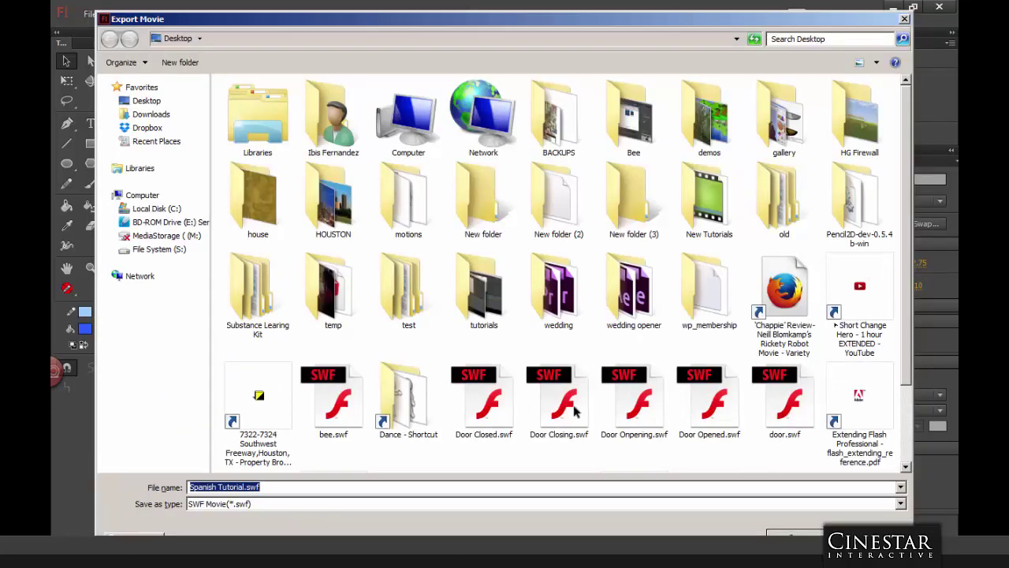
click(477, 421)
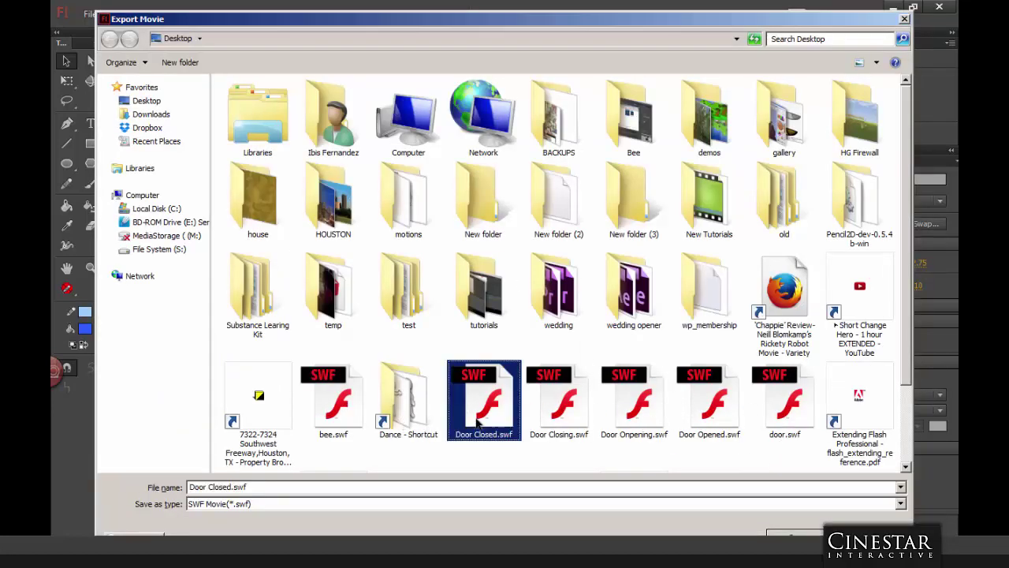
scroll(505, 426, down, 1)
click(570, 426)
click(777, 534)
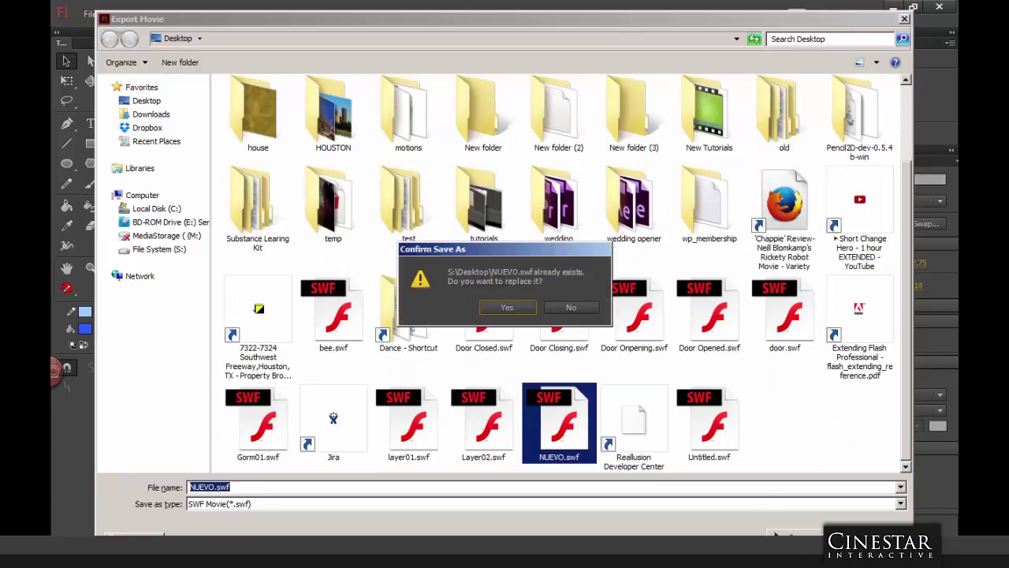
click(508, 307)
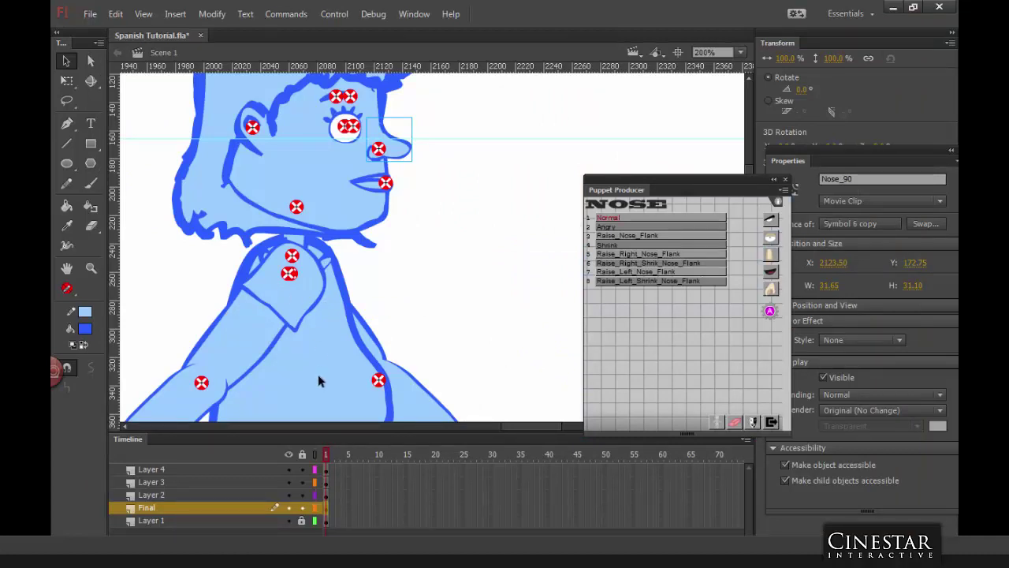
Step: Switch to CrazyTalk Animator 2 and choose the re-exported NUEVO.swf as the replacement Flash file for the character
key(alt+Tab)
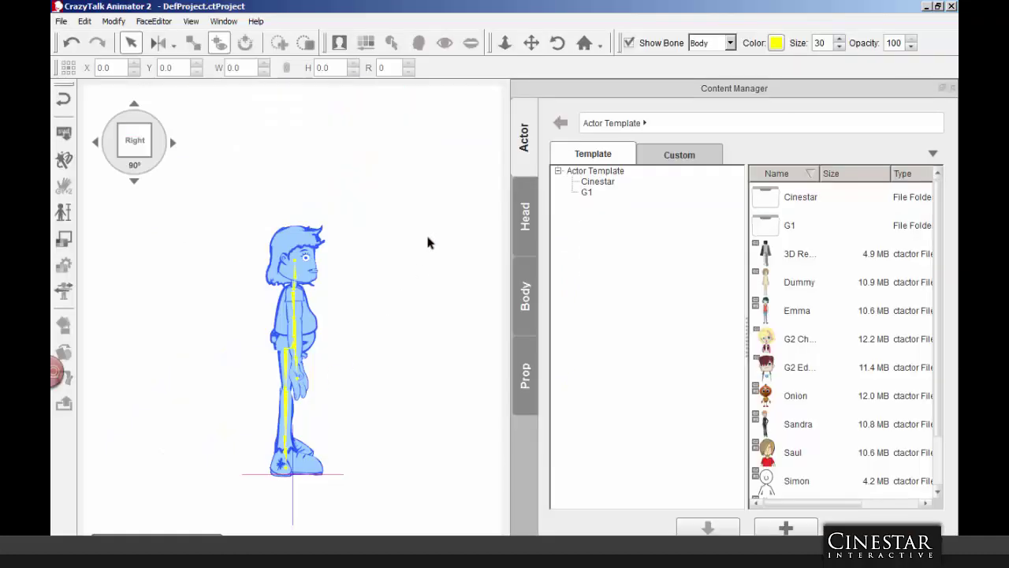
click(64, 132)
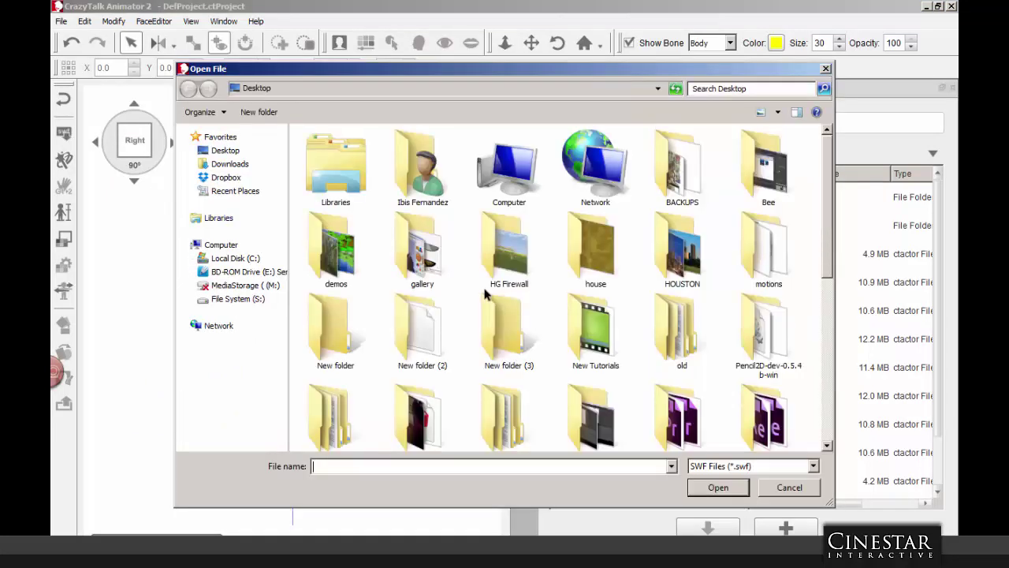
text(nue)
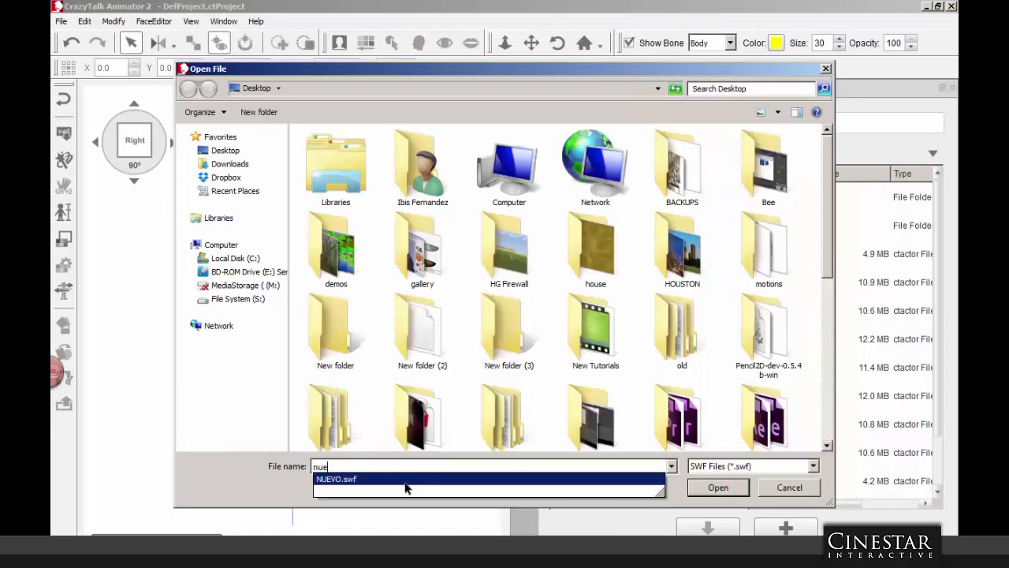
click(404, 480)
click(714, 487)
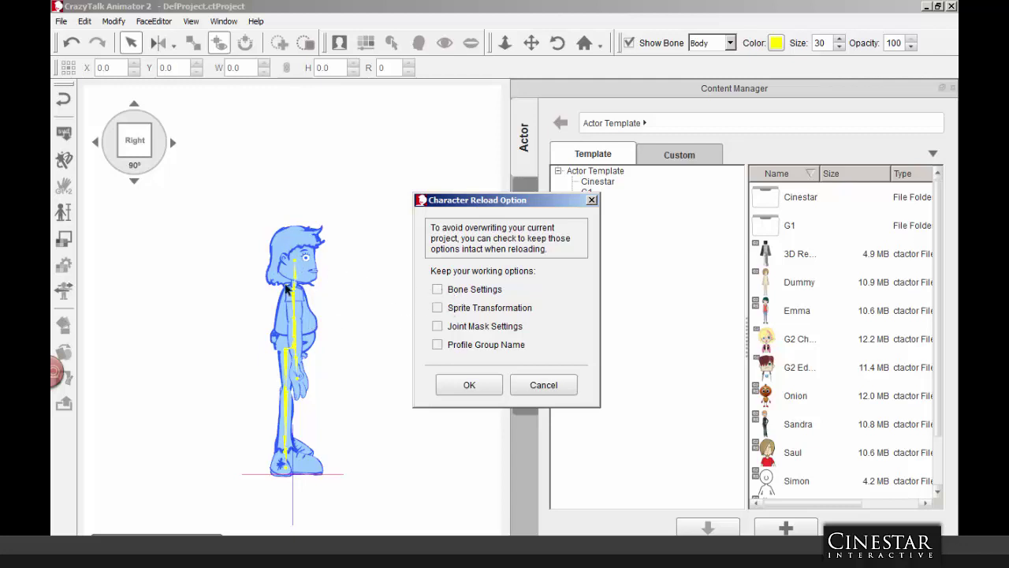
Step: Reload the character while keeping the bone settings, sprite transformation, joint mask settings and profile group name
click(438, 290)
click(438, 307)
click(438, 326)
click(434, 345)
click(464, 387)
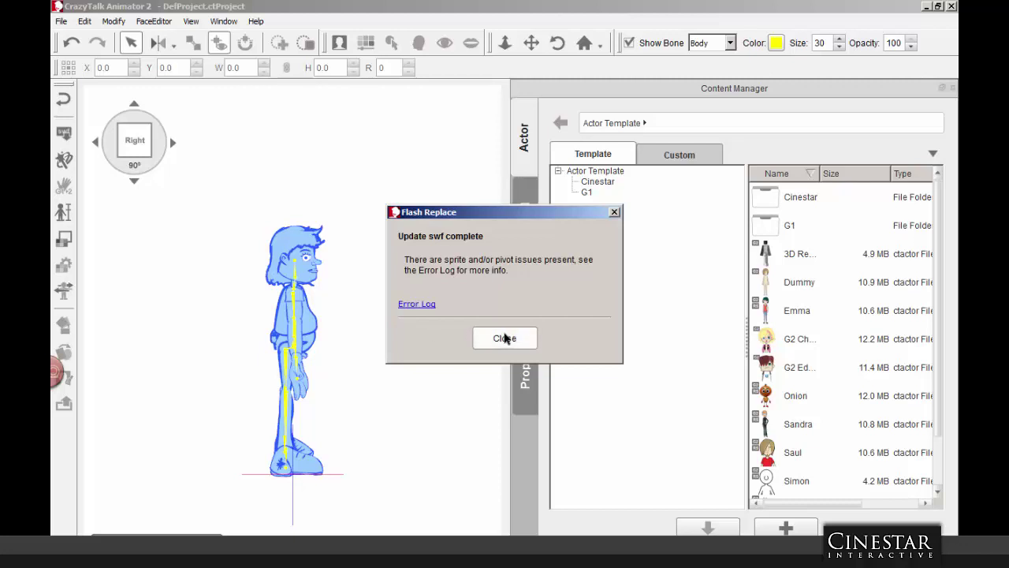
click(503, 336)
Step: Check the reloaded character through all its angles, and run the multi-angle recalculation from the front view
click(95, 143)
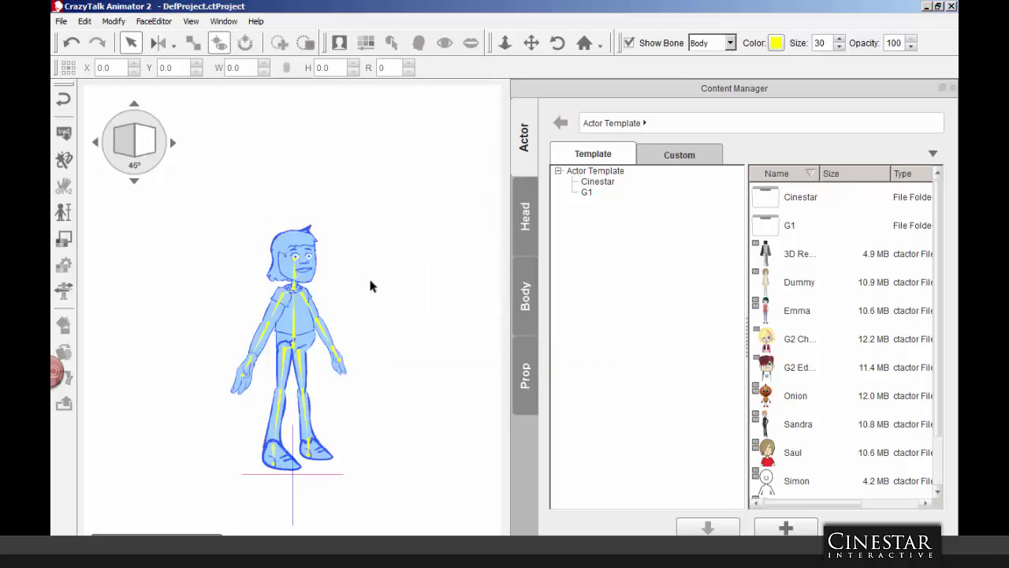
click(172, 144)
click(172, 144)
click(172, 144)
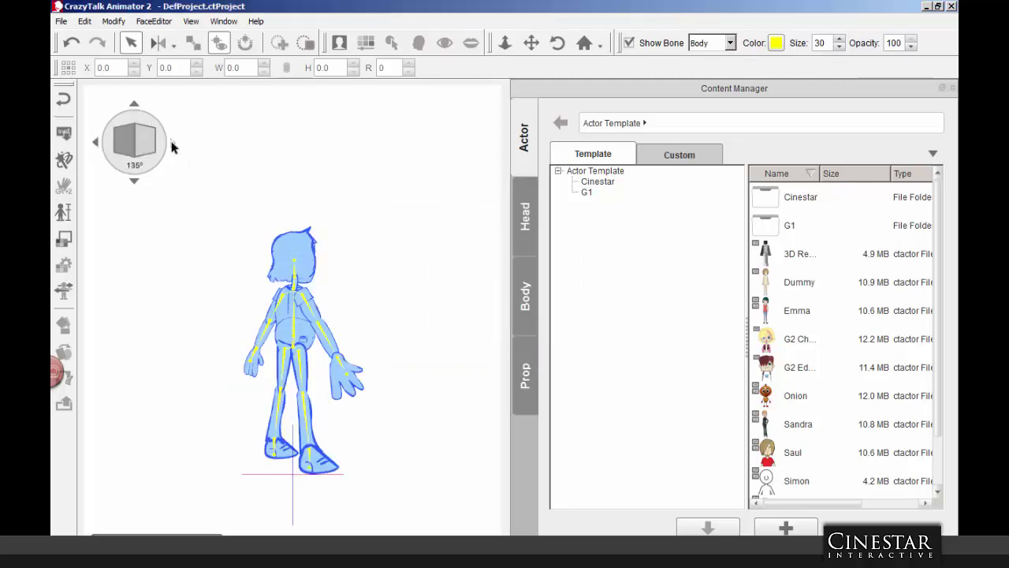
click(172, 143)
click(172, 143)
click(172, 144)
click(172, 144)
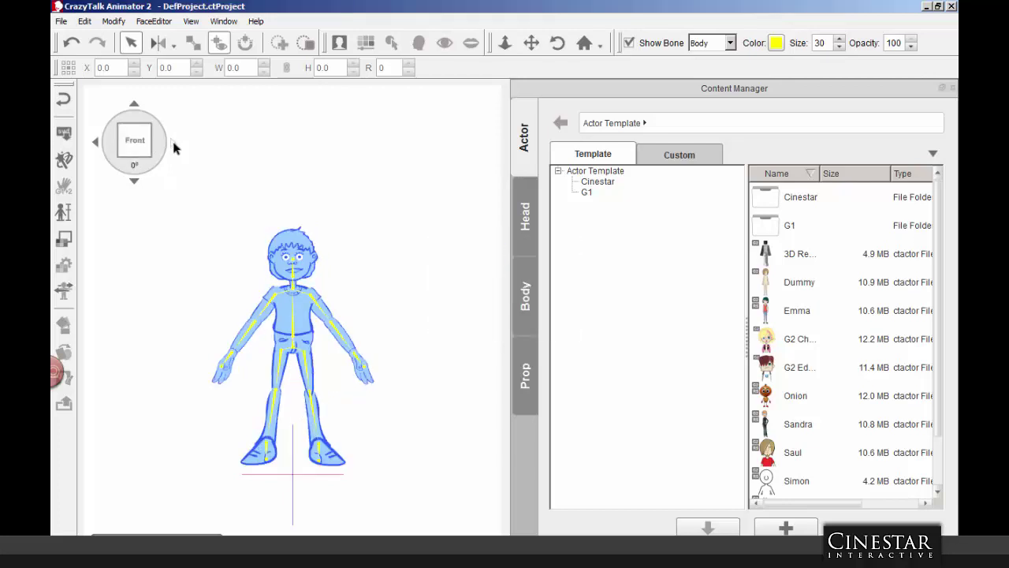
click(68, 160)
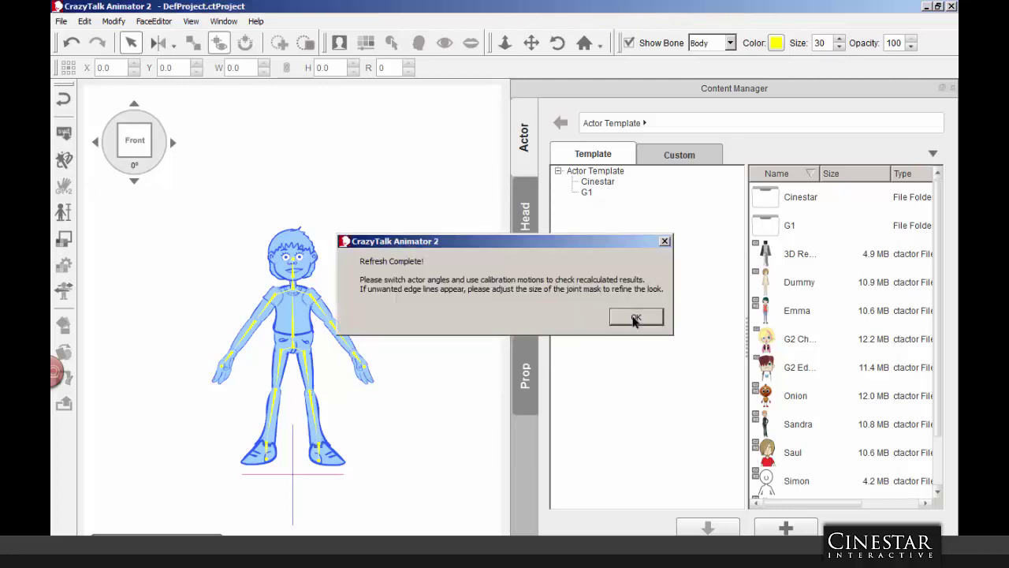
click(636, 317)
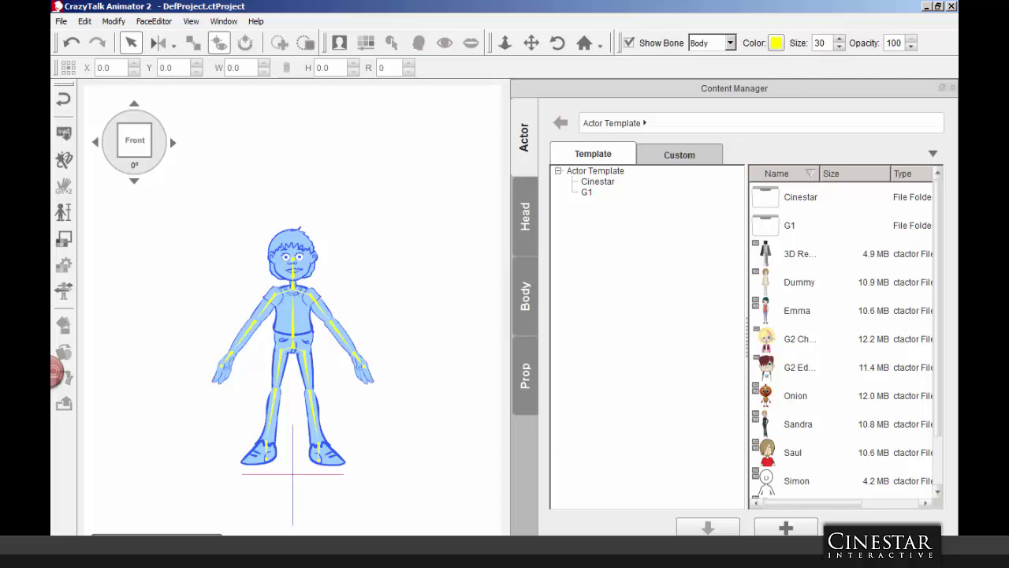
Step: Bring up the joint masks in the Scene Manager and shift the L Arm and R Arm masks outward over the shirt sleeves
key(F4)
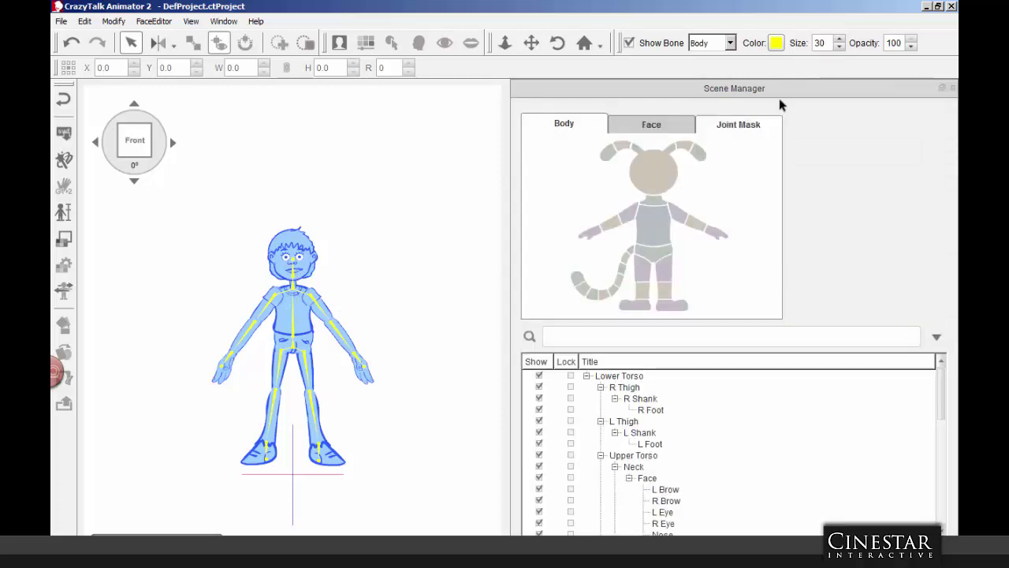
click(738, 125)
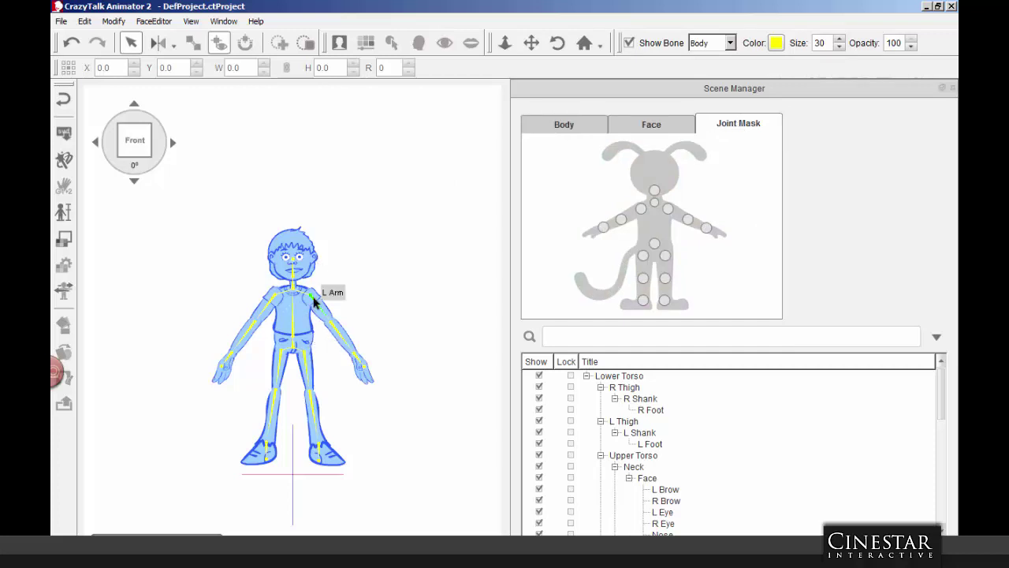
click(668, 211)
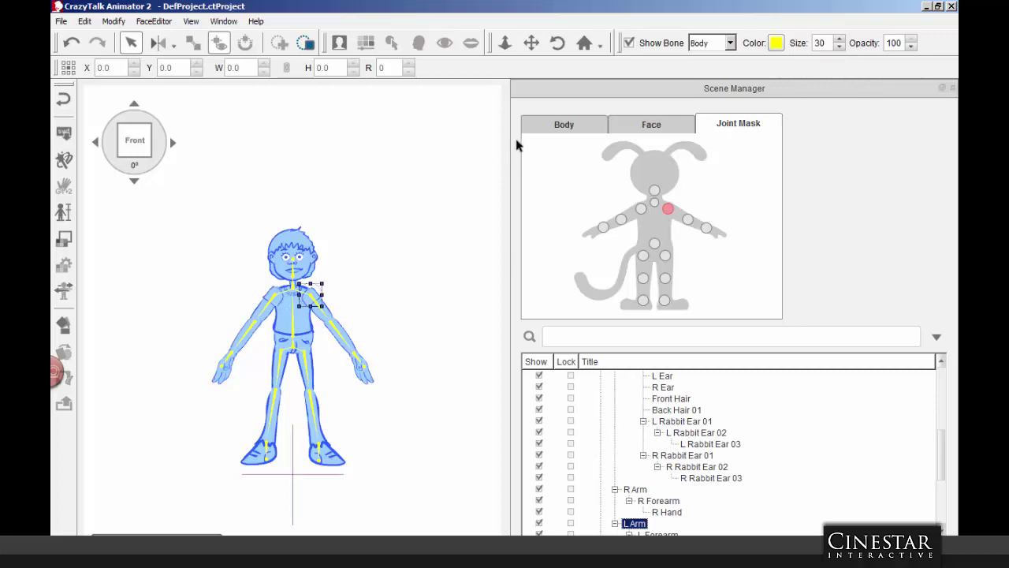
click(505, 43)
scroll(384, 297, up, 5)
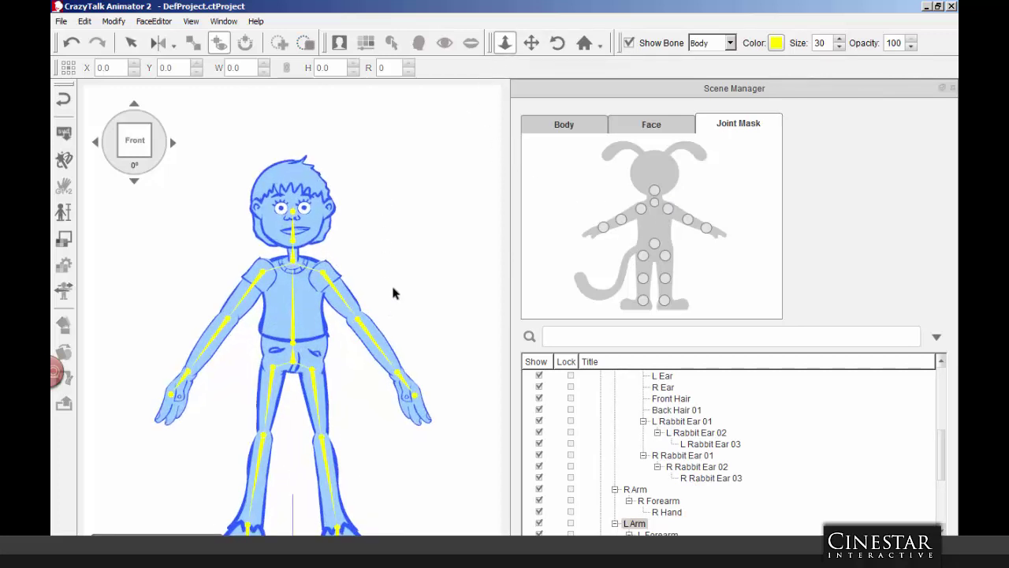
click(667, 209)
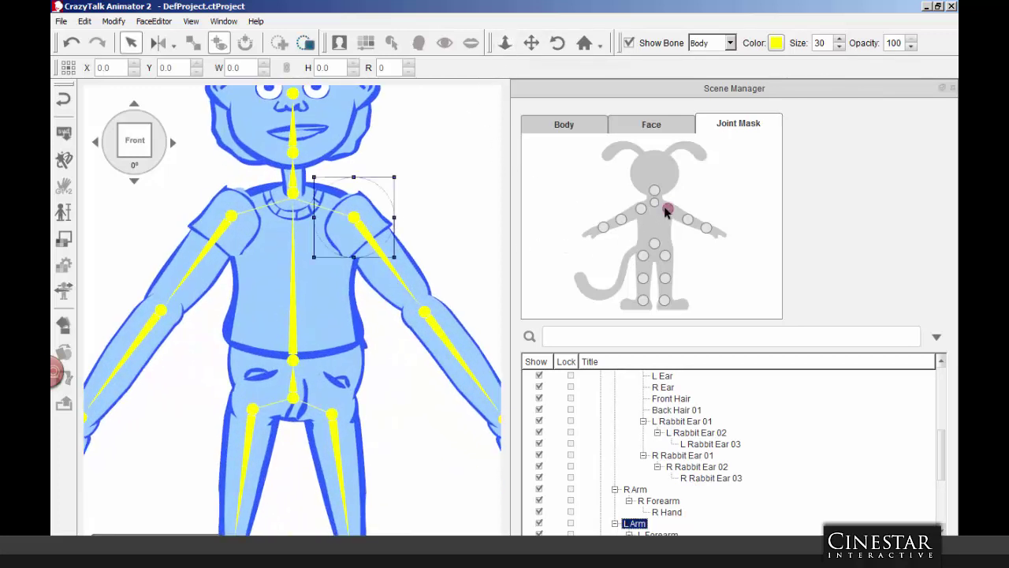
drag(379, 213, 401, 232)
click(641, 209)
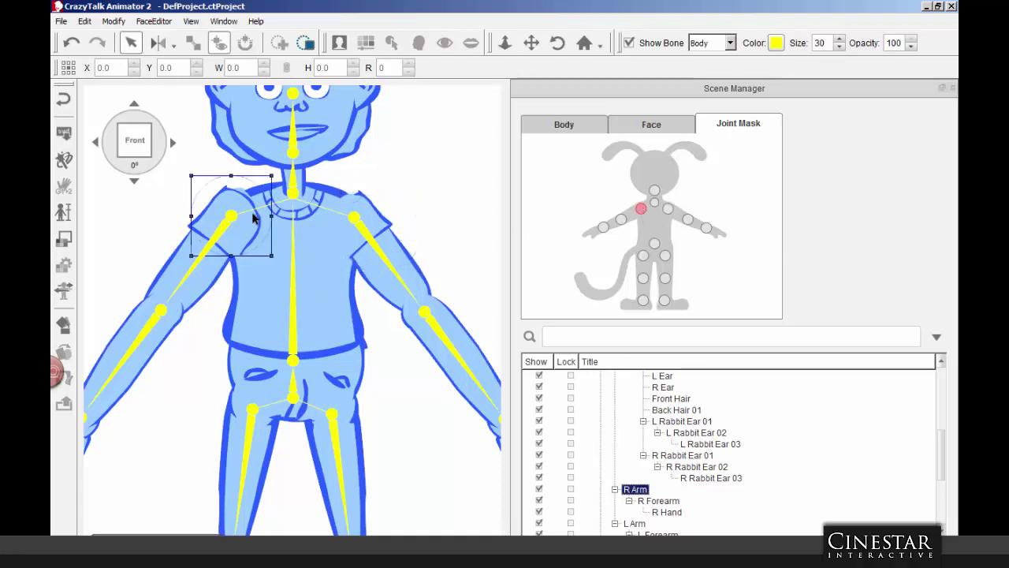
drag(254, 220, 234, 225)
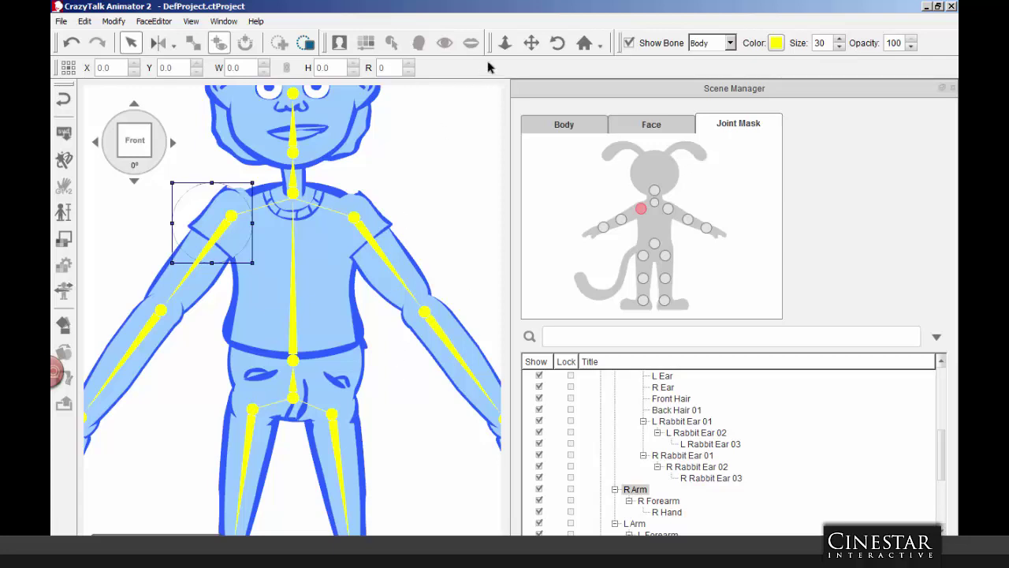
Step: Shift the L Thigh joint mask slightly inward so that it is centred over the hip joint
click(532, 42)
drag(468, 212, 460, 160)
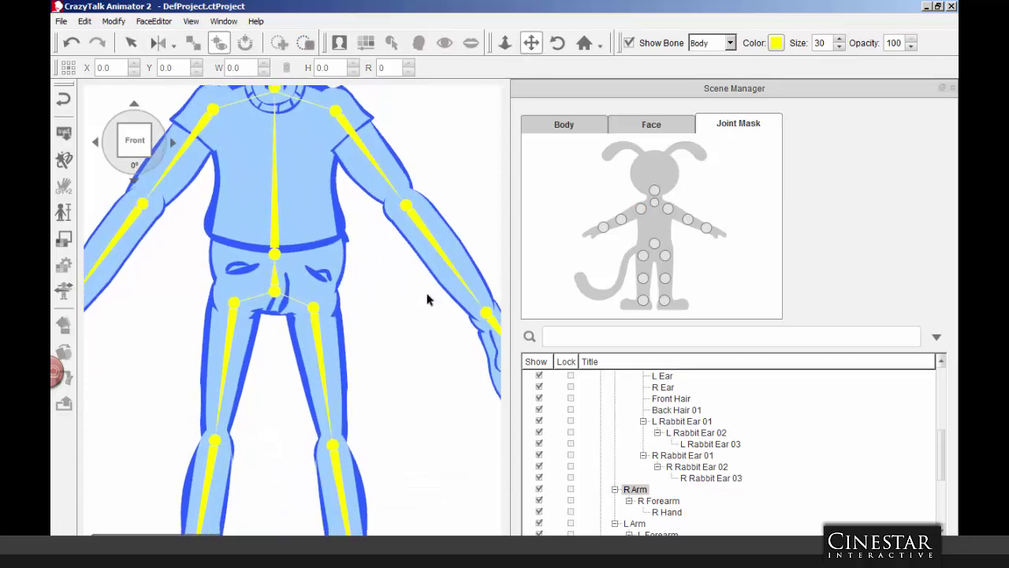
drag(427, 299, 424, 415)
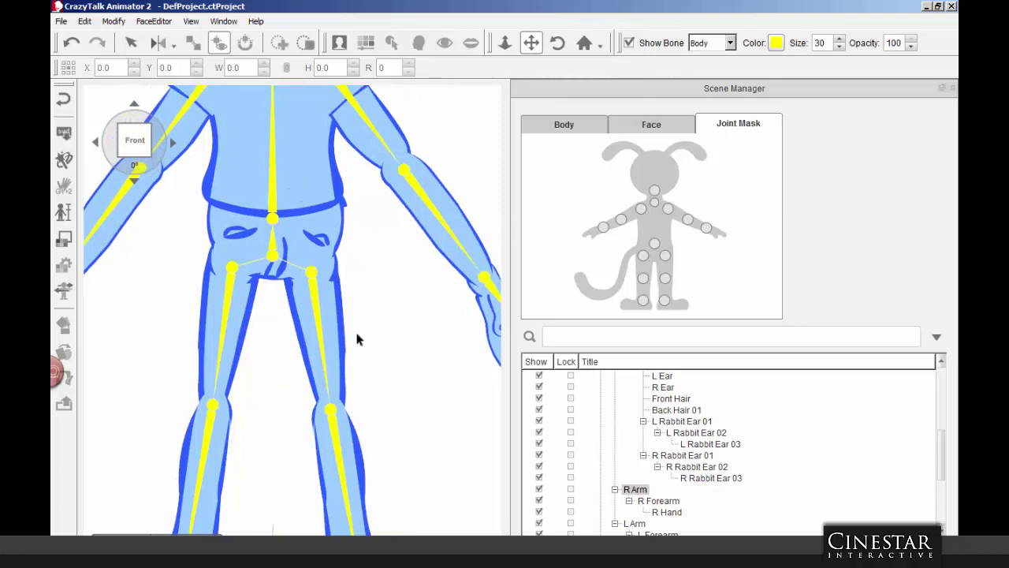
click(665, 256)
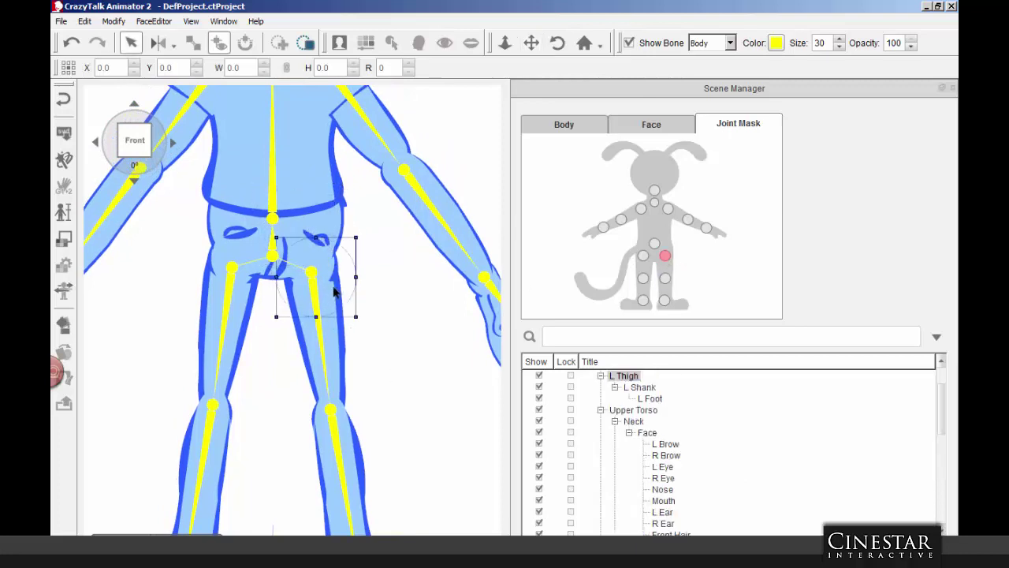
drag(335, 293, 317, 300)
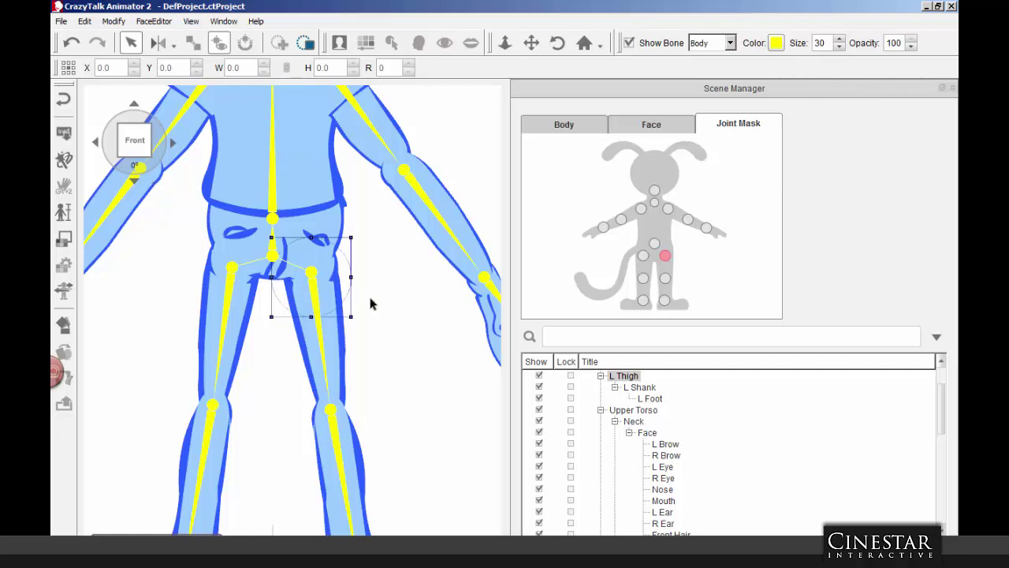
click(389, 302)
Step: Shrink the L Hand joint mask so that it fits closely around the wrist
scroll(390, 302, down, 2)
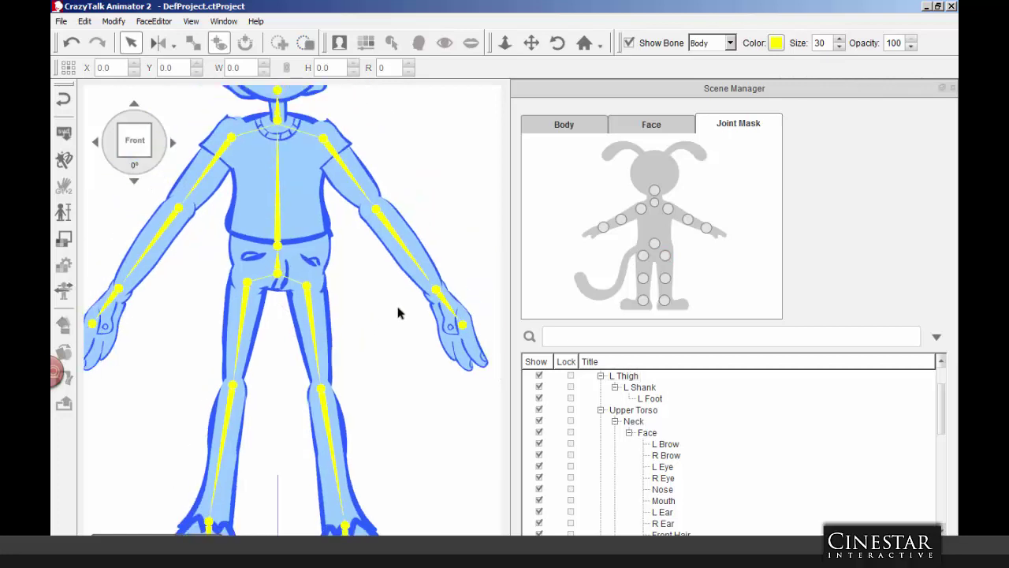
click(443, 313)
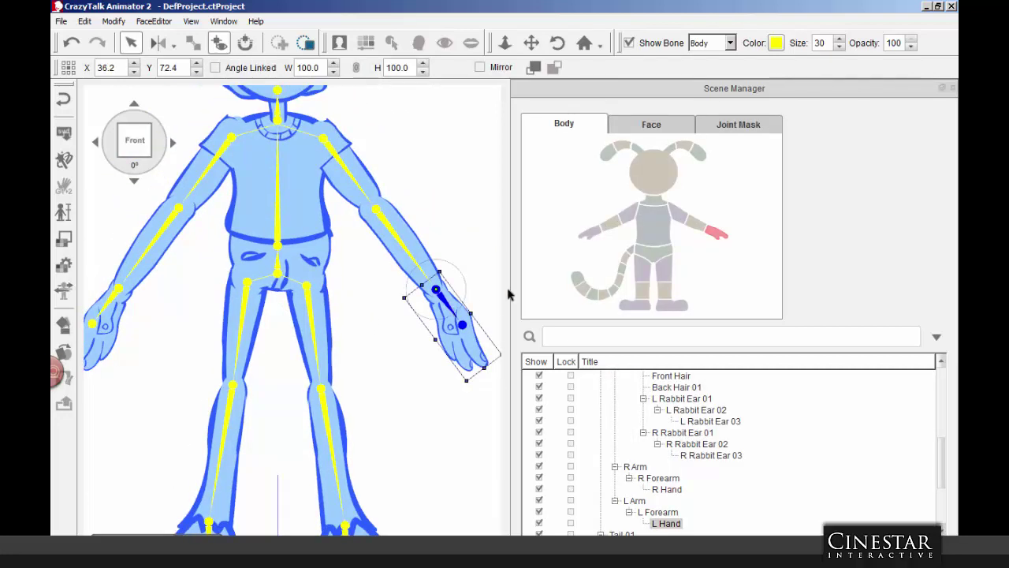
click(738, 124)
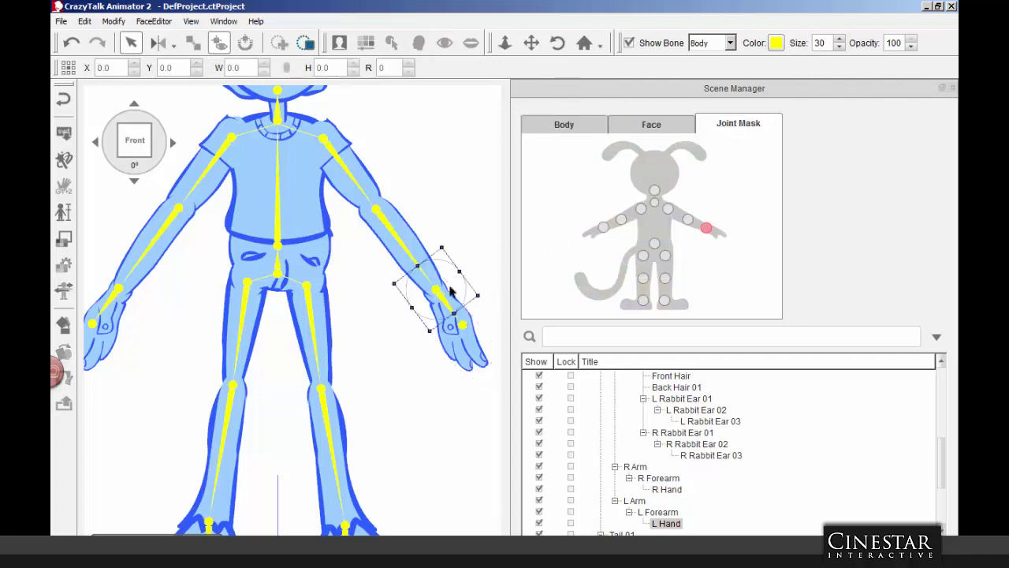
click(414, 253)
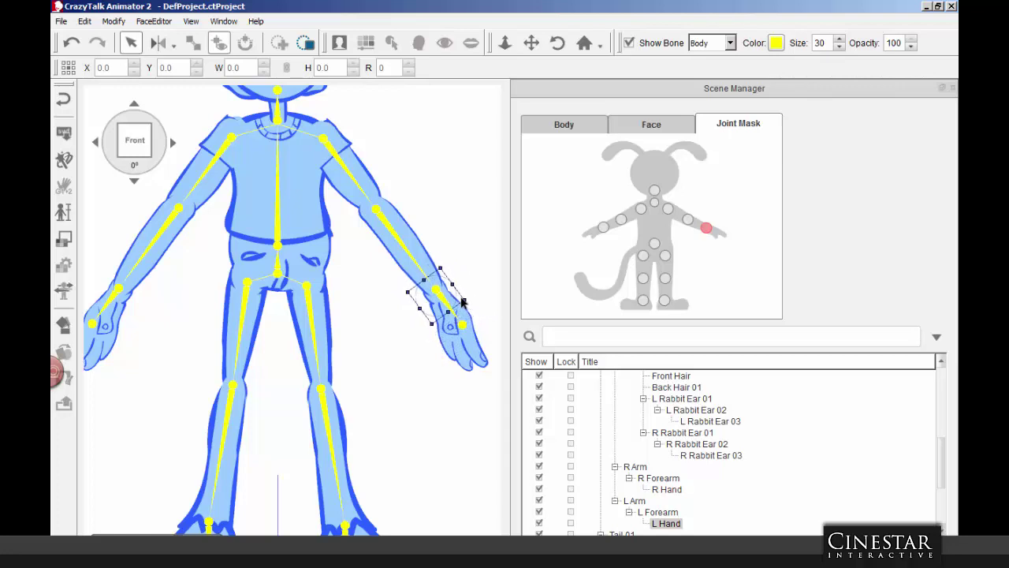
click(423, 351)
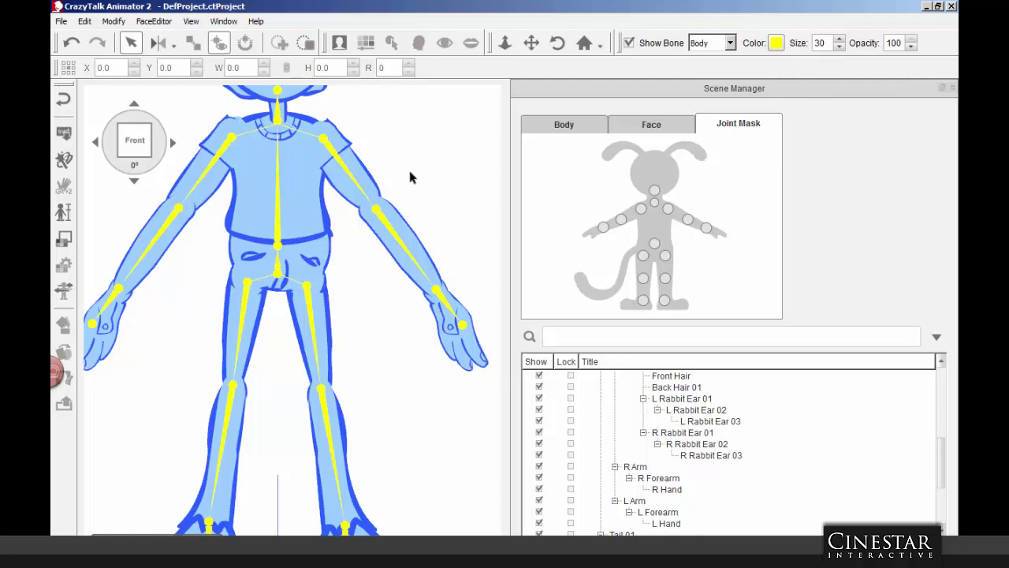
Step: In the 45° view, try layering the R Thigh in front of the hip, and shift its joint mask slightly inward
click(532, 43)
drag(358, 173, 357, 335)
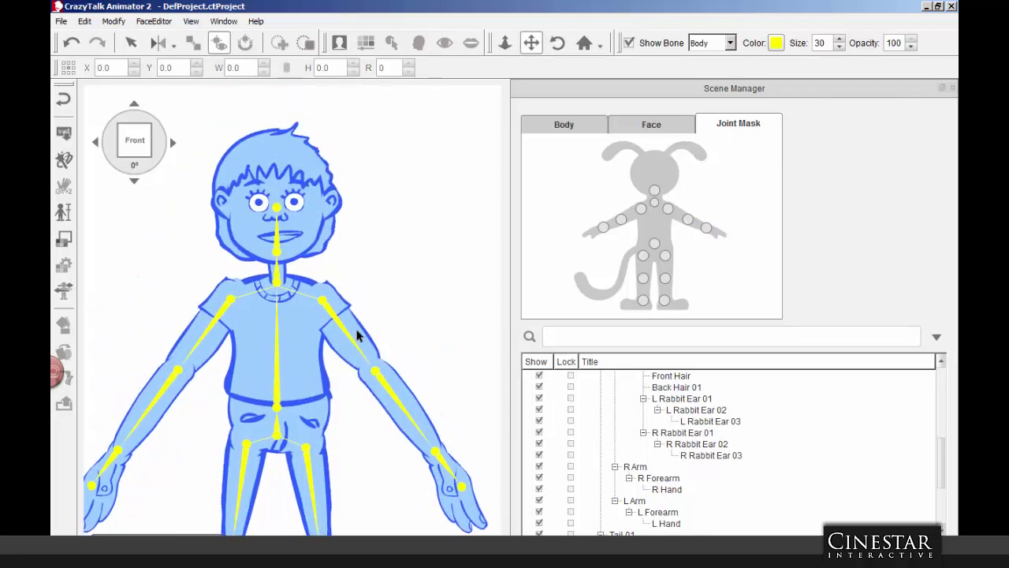
click(172, 144)
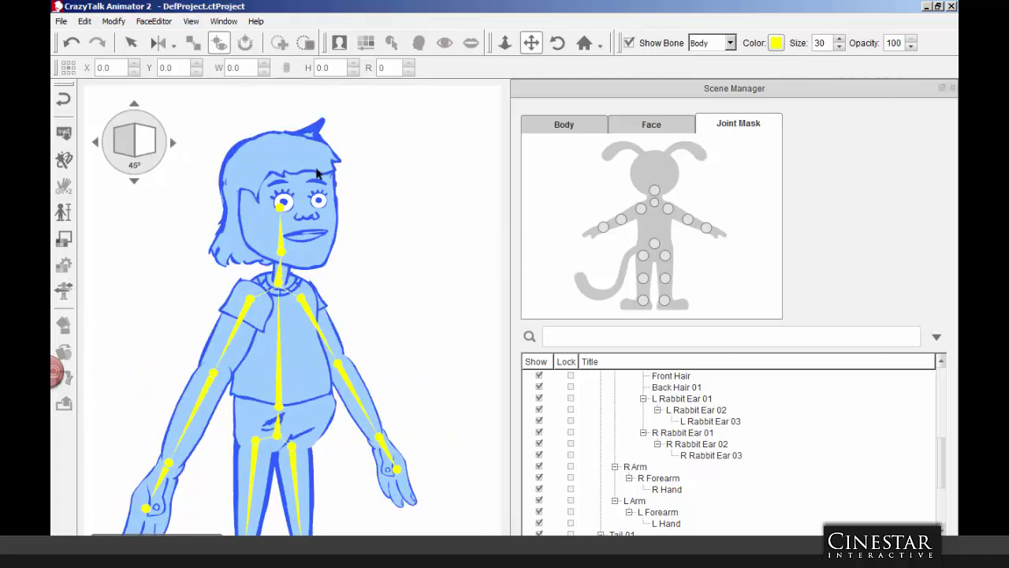
click(253, 473)
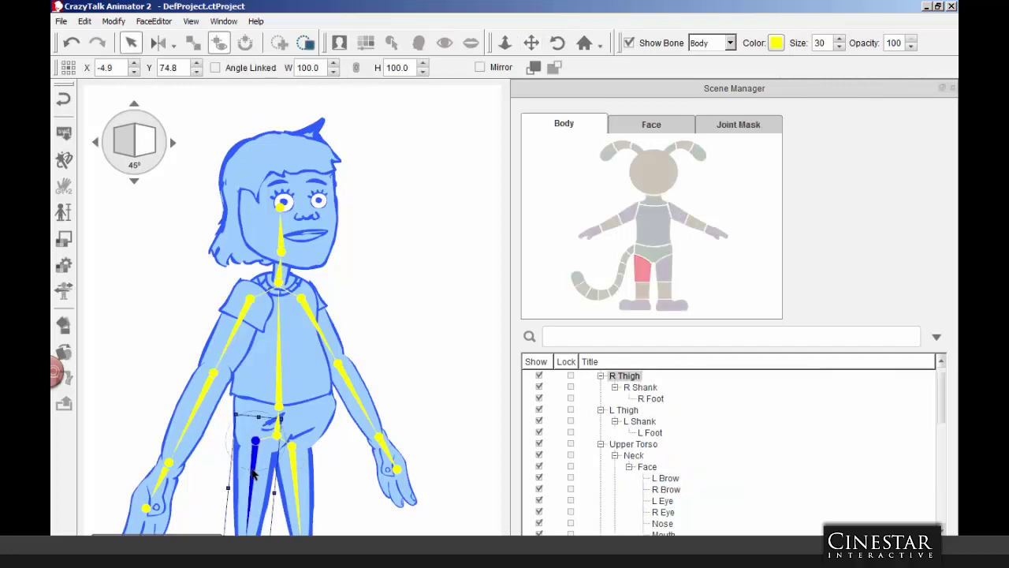
click(534, 67)
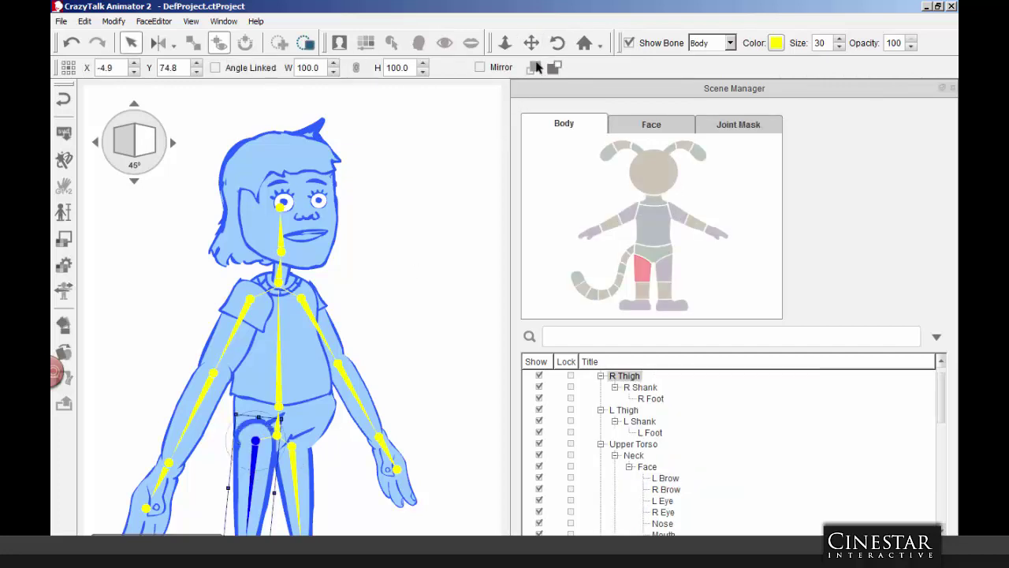
click(714, 130)
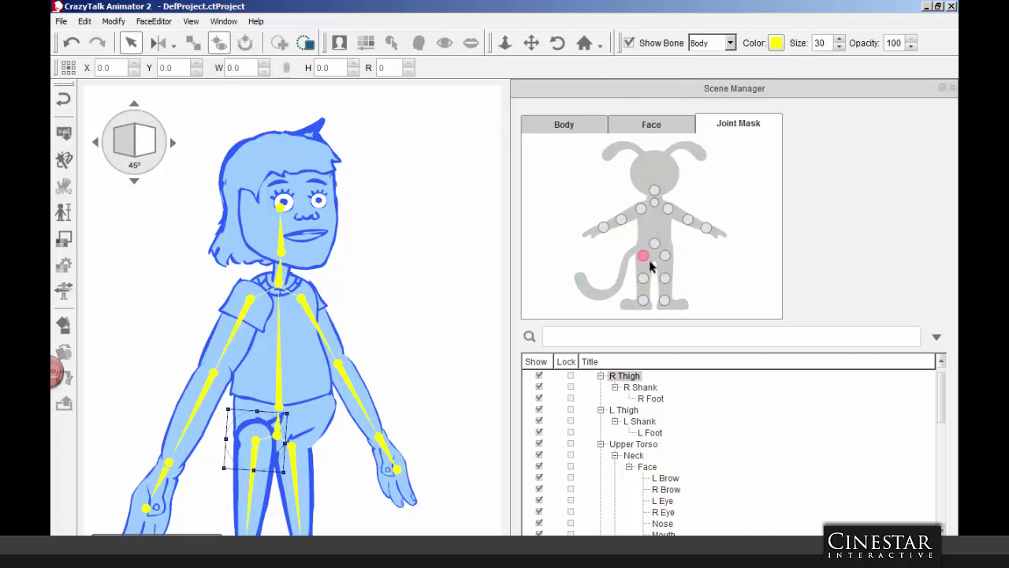
mouse_move(255, 433)
mouse_down()
mouse_move(254, 451)
mouse_move(251, 418)
mouse_move(254, 454)
mouse_up()
click(254, 487)
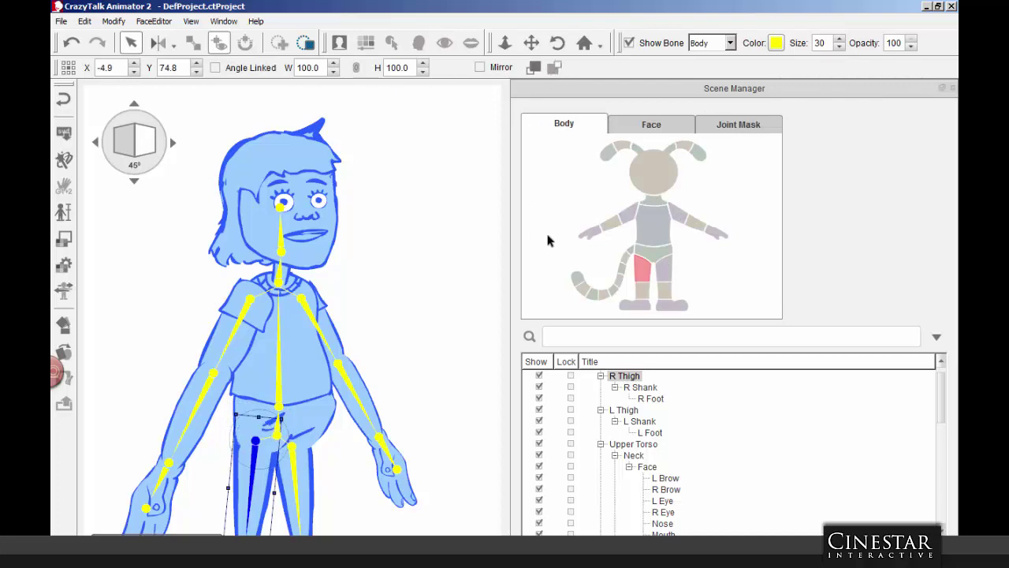
Step: Move the R Thigh joint mask slightly upward over the hip in the 45° view
click(738, 123)
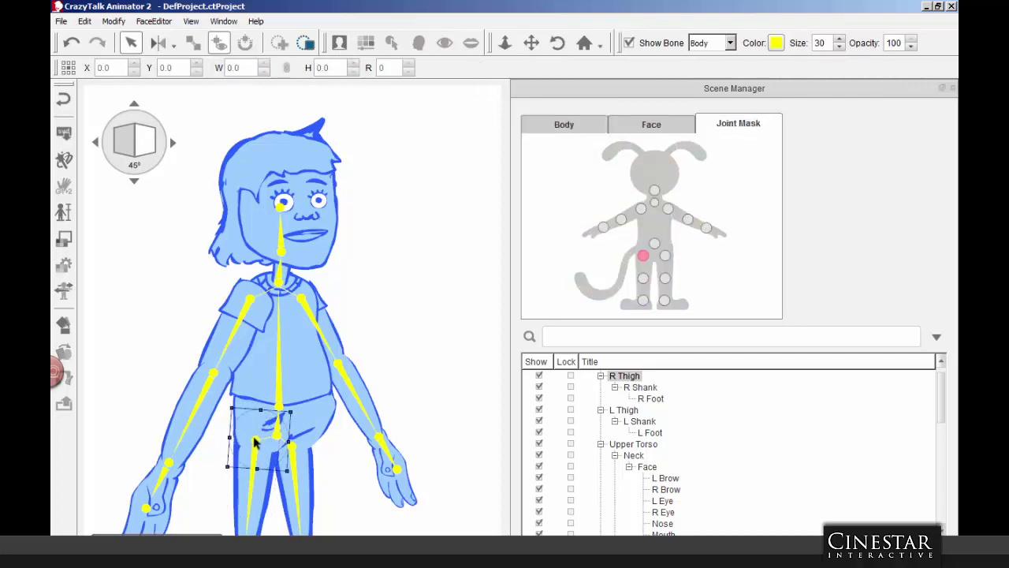
drag(255, 398, 258, 424)
click(451, 406)
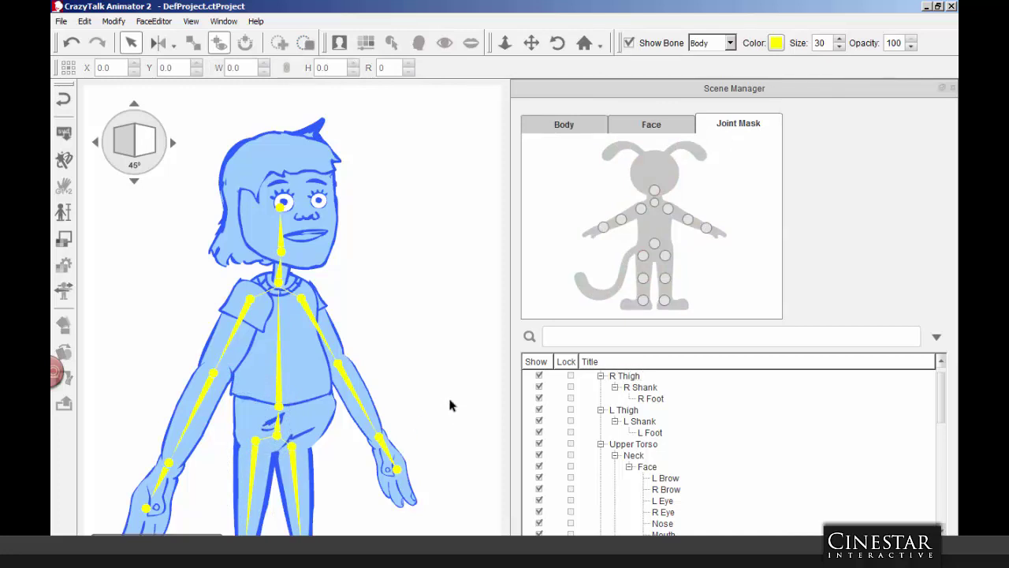
click(643, 256)
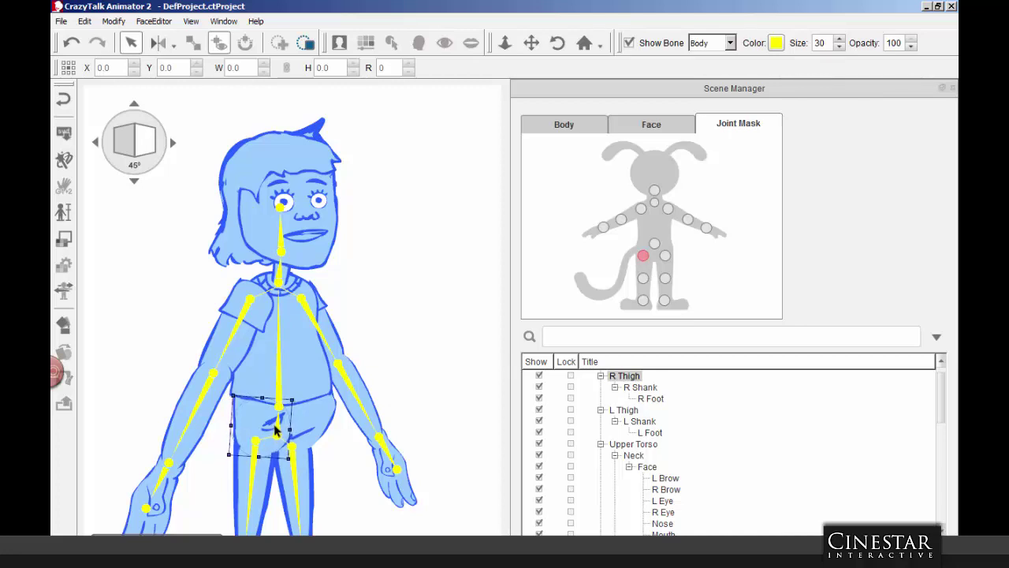
click(427, 404)
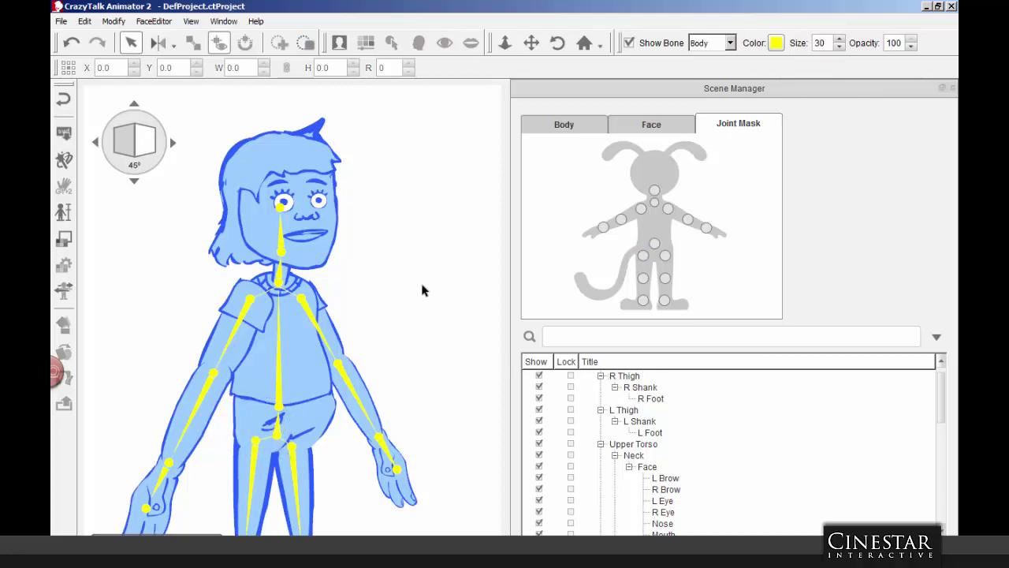
Step: Turn the character to the 135° view and enlarge the Upper Torso joint mask to span the full waist
click(530, 42)
drag(378, 328, 430, 512)
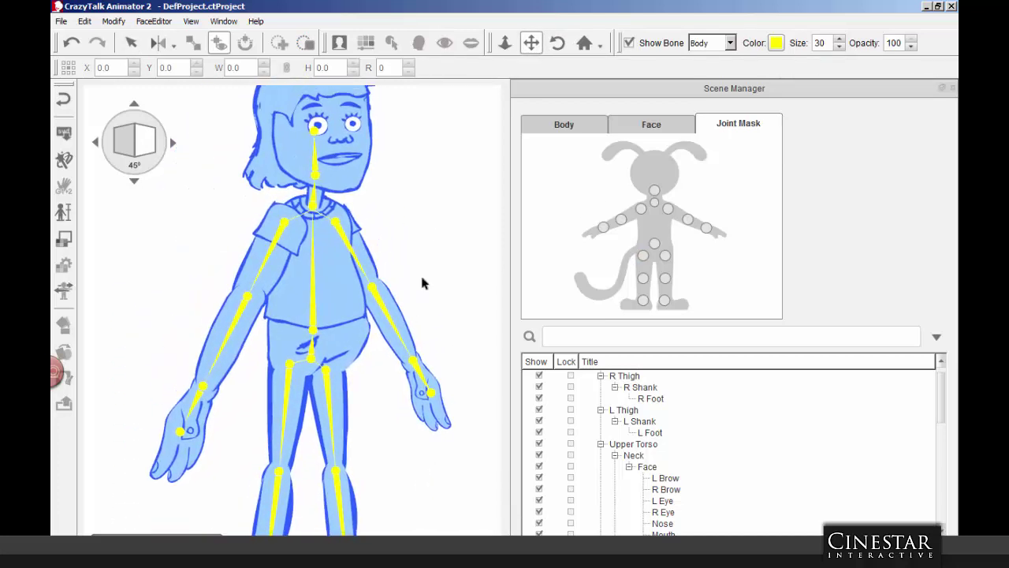
drag(426, 284, 422, 314)
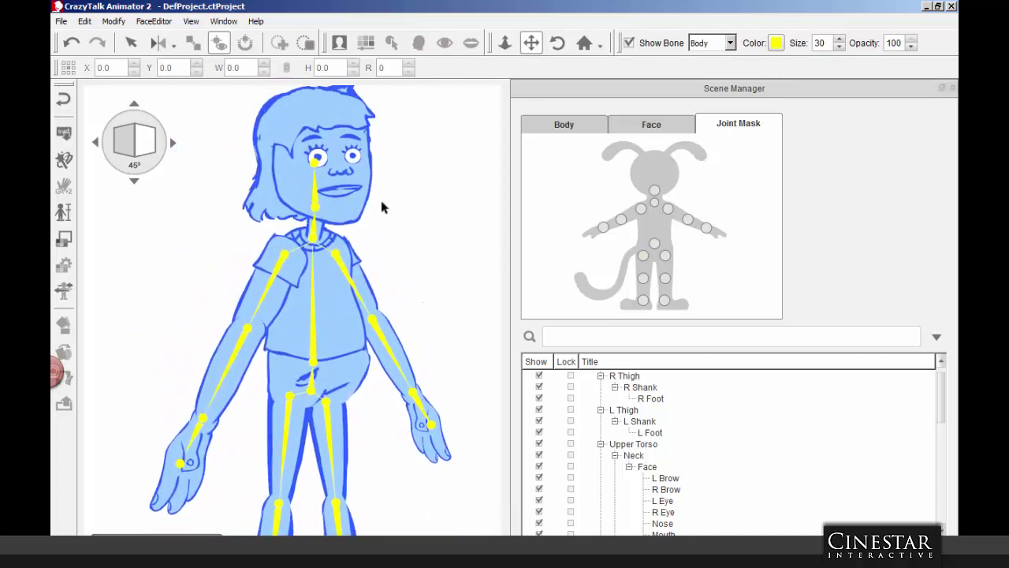
click(172, 143)
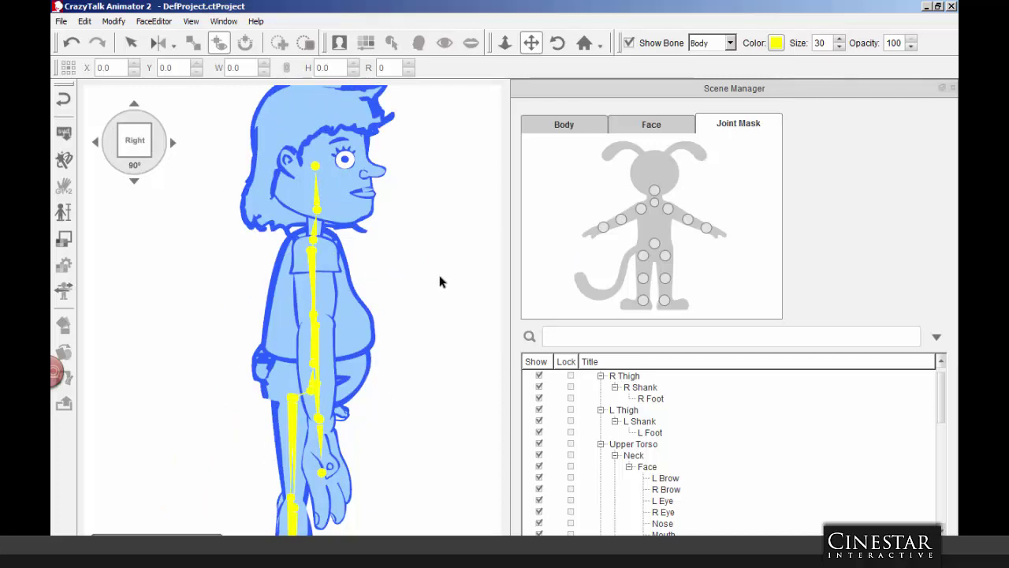
scroll(439, 340, down, 5)
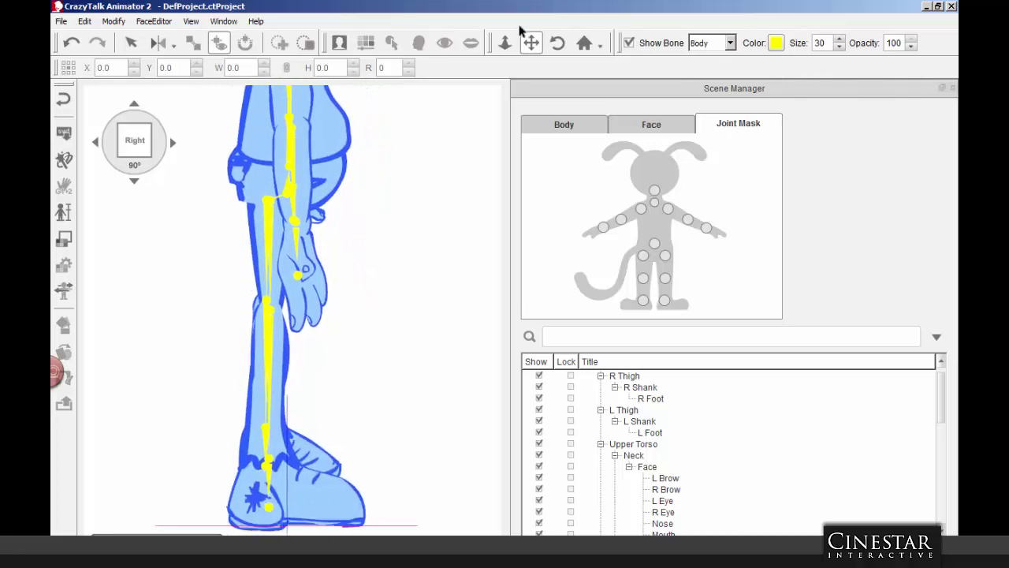
click(171, 146)
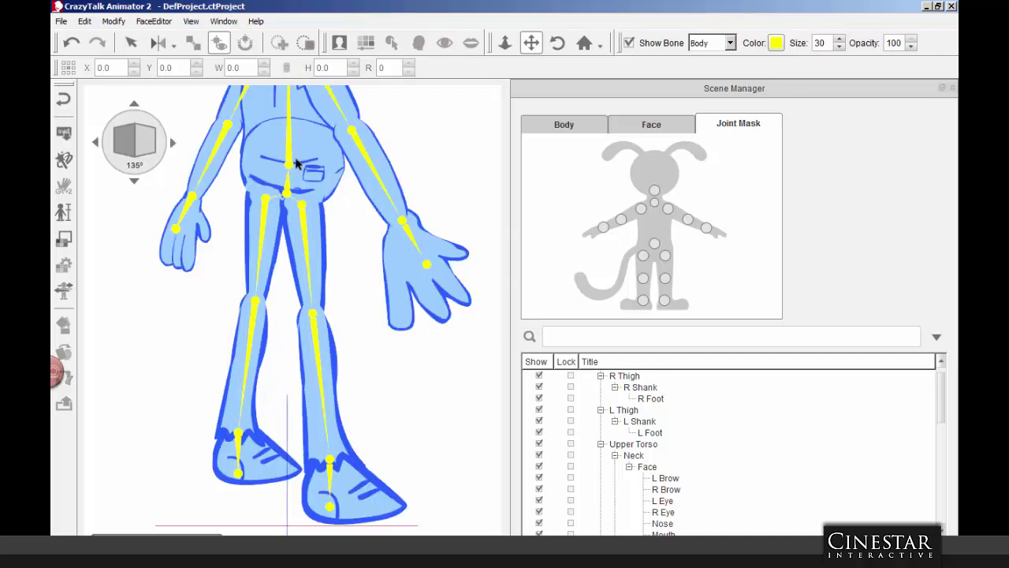
click(654, 245)
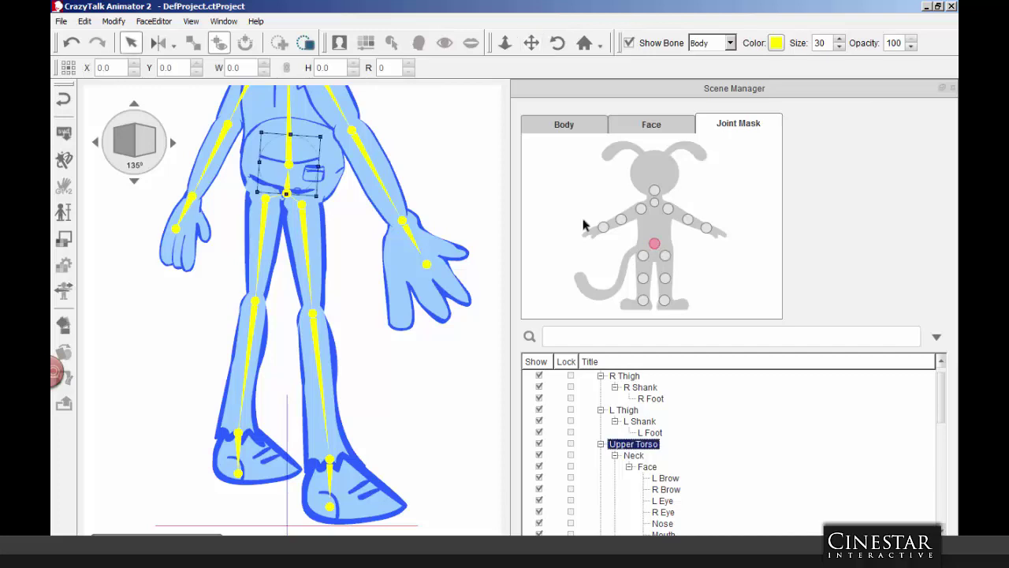
click(319, 141)
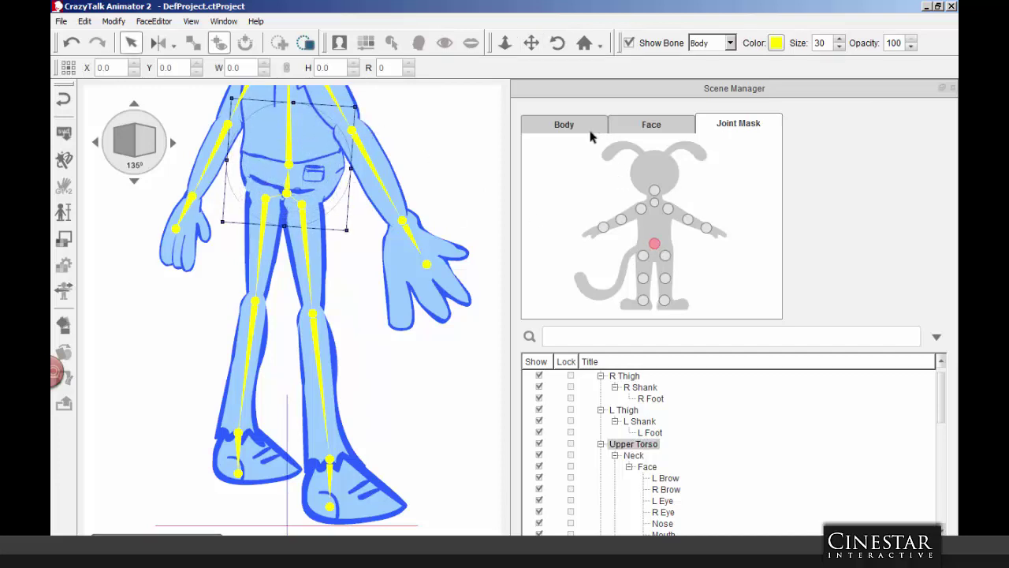
Step: Enlarge the Upper Torso joint mask to the full waist width in the Right (90°) and 45° views
click(95, 142)
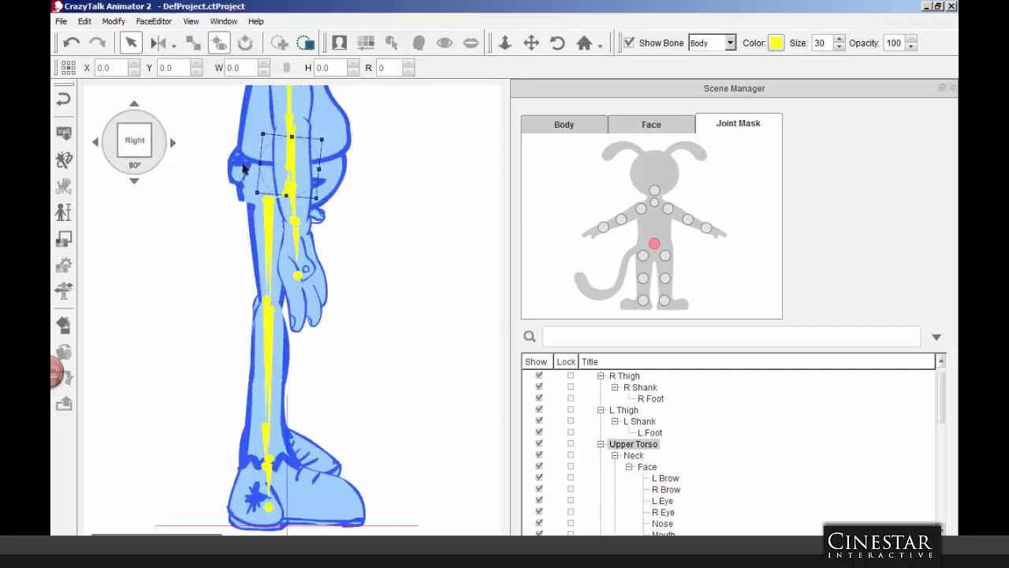
drag(326, 142, 361, 110)
click(95, 144)
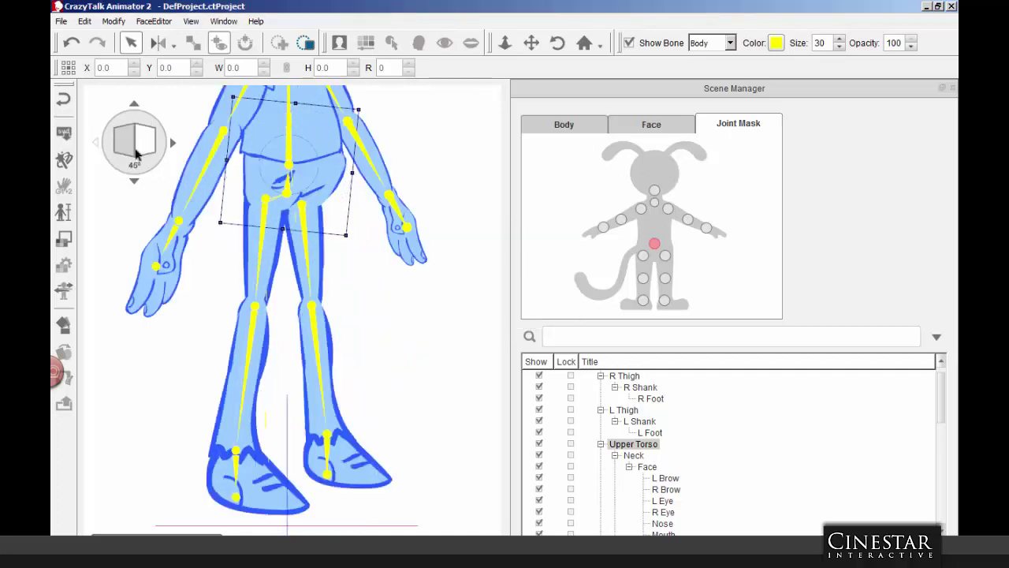
drag(328, 140, 367, 120)
Step: Enlarge the Upper Torso joint mask across the waist in the Left (270°) and 225° views
click(97, 142)
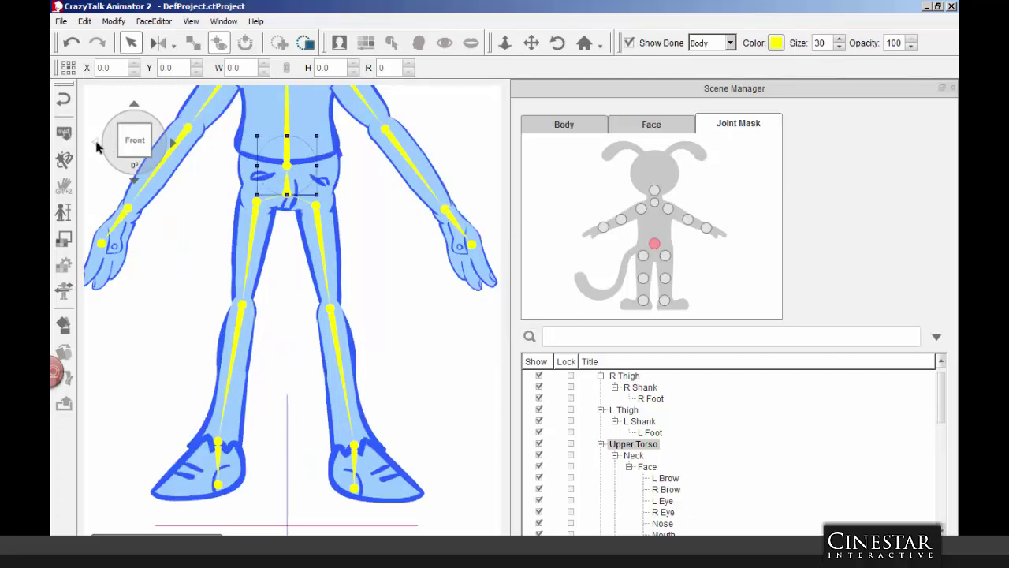
click(96, 142)
click(95, 143)
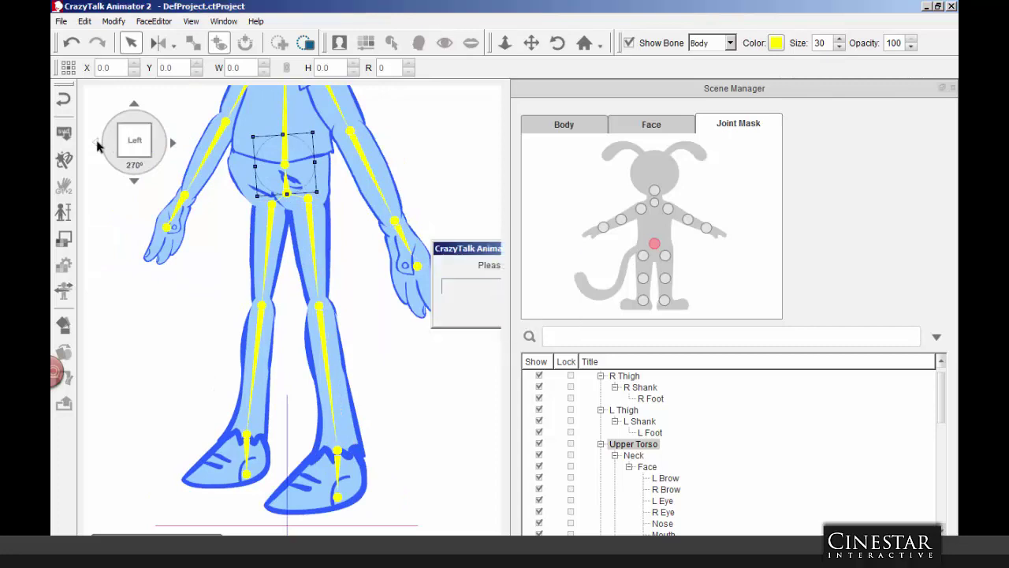
drag(312, 138, 342, 97)
click(96, 142)
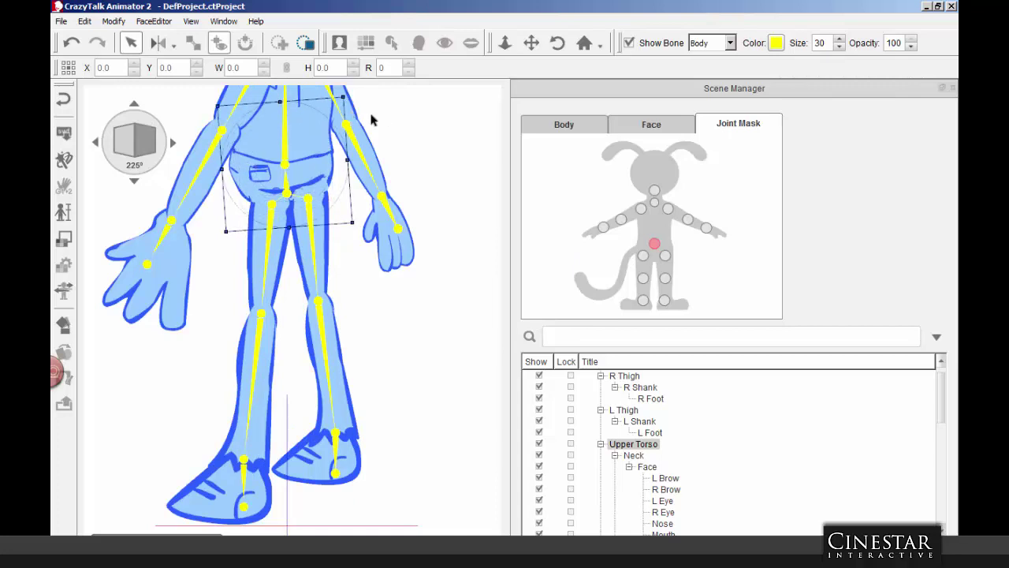
Step: Check the waist joint mask from the Back view round to the 45° view, and deselect it
click(96, 142)
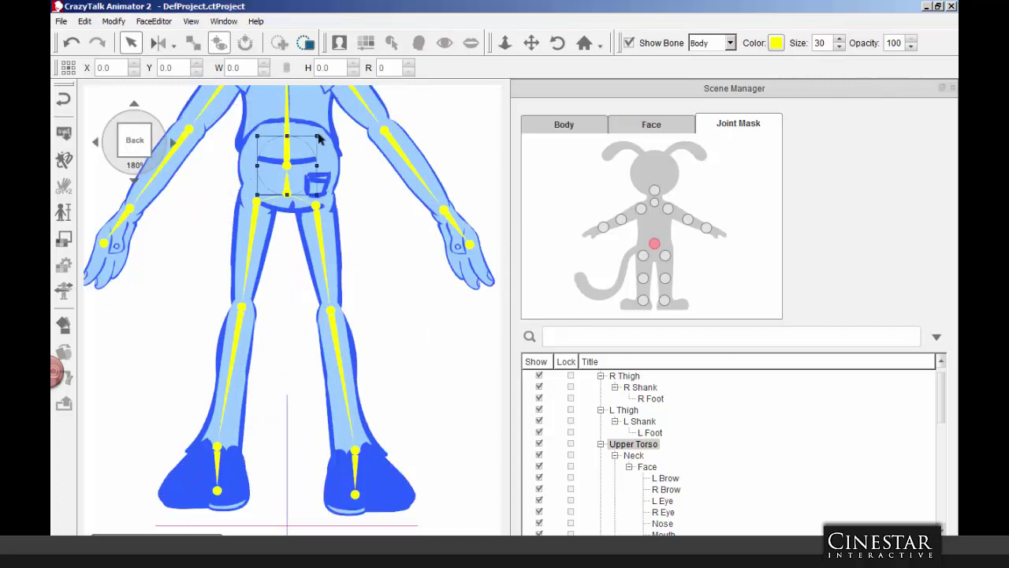
click(96, 142)
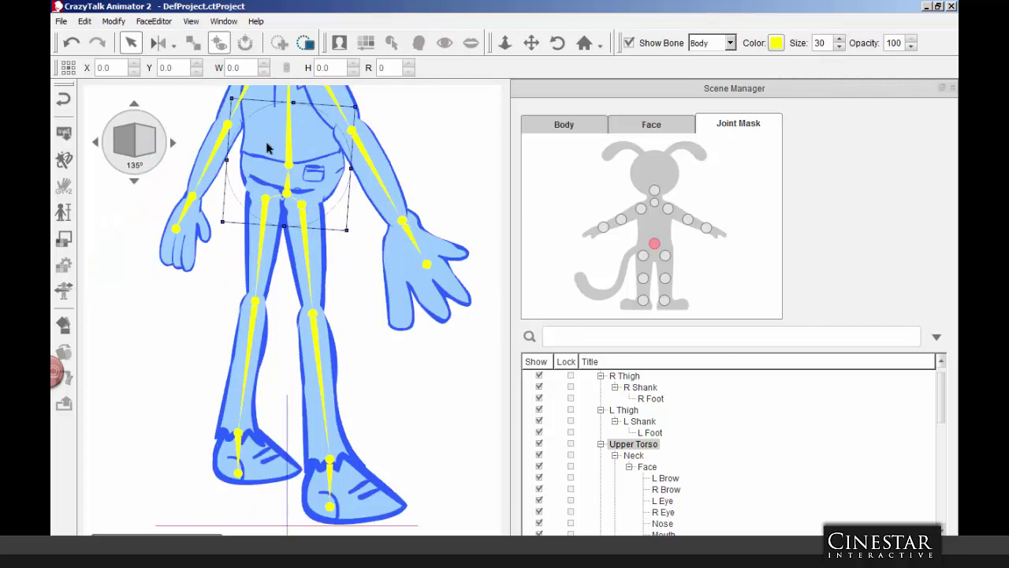
click(97, 142)
click(96, 142)
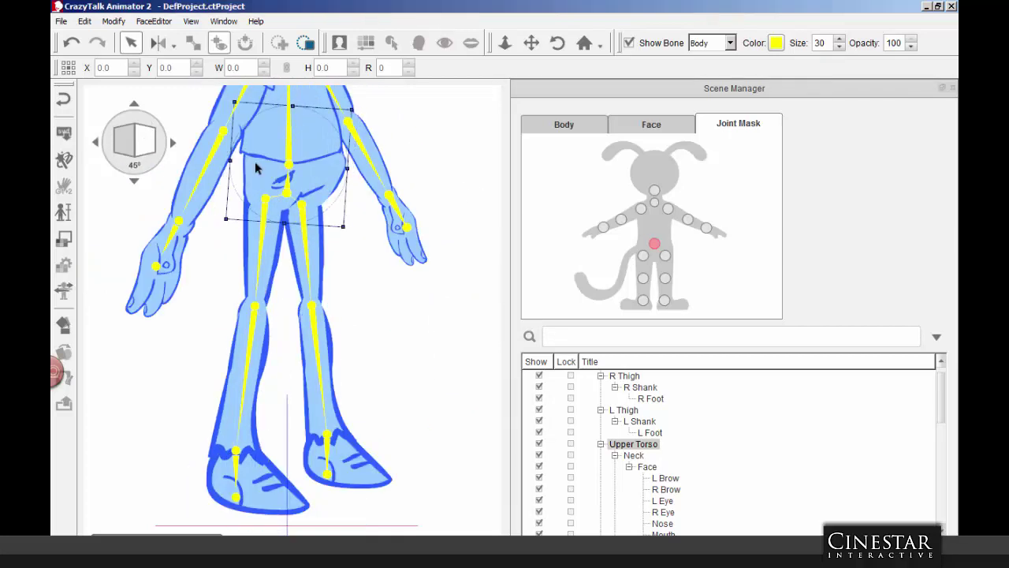
click(434, 143)
scroll(434, 143, down, 4)
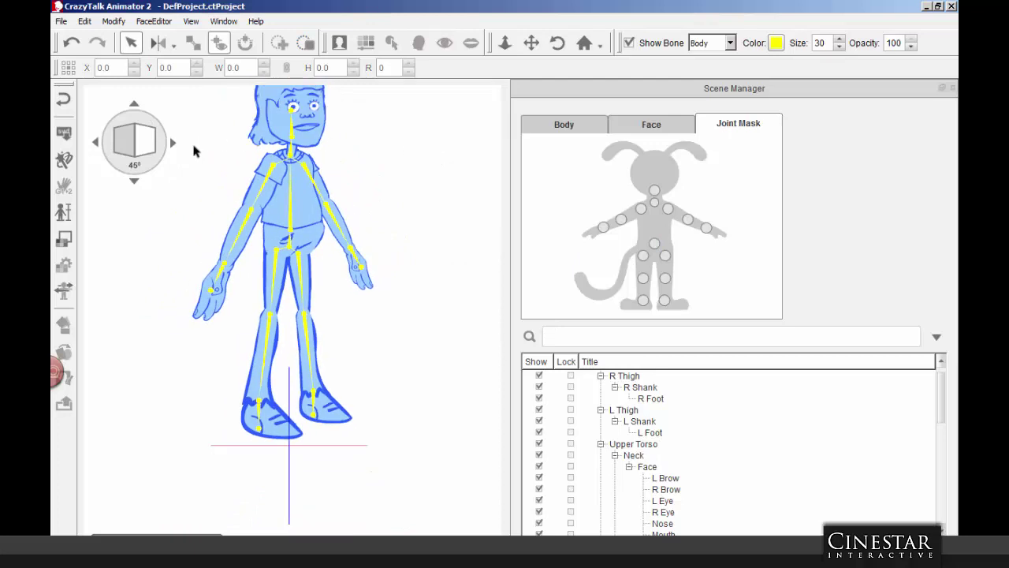
Step: Send the Neck behind the shirt in the layer order in the Right (90°) view
click(530, 43)
drag(422, 133, 302, 238)
scroll(302, 238, up, 5)
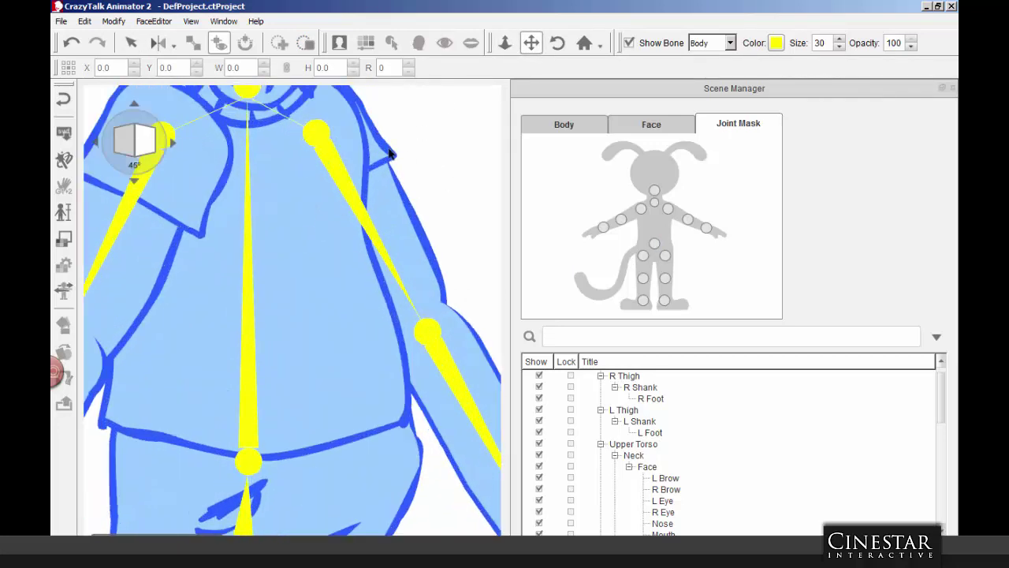
scroll(404, 161, down, 1)
scroll(365, 172, down, 1)
click(173, 144)
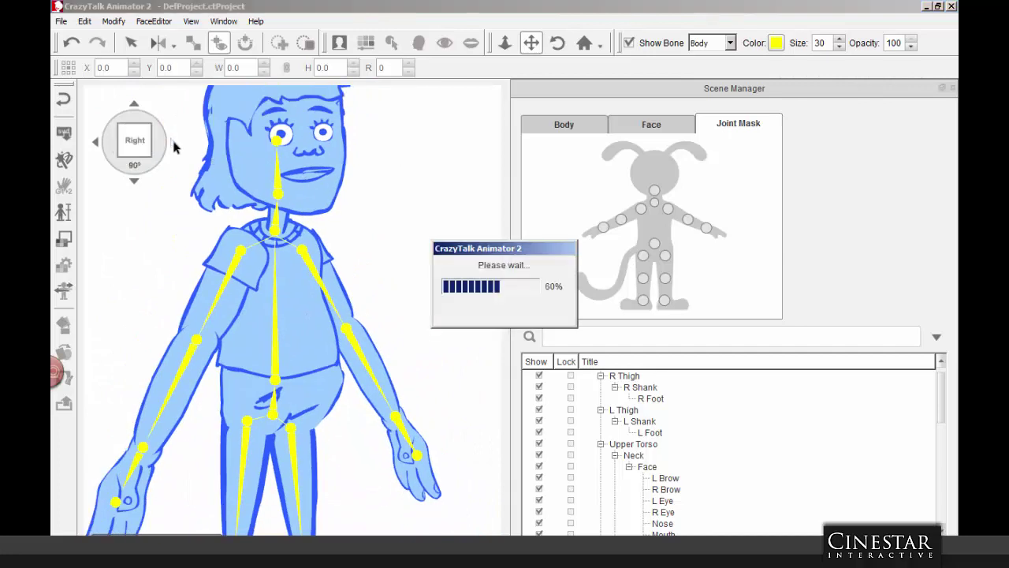
click(278, 225)
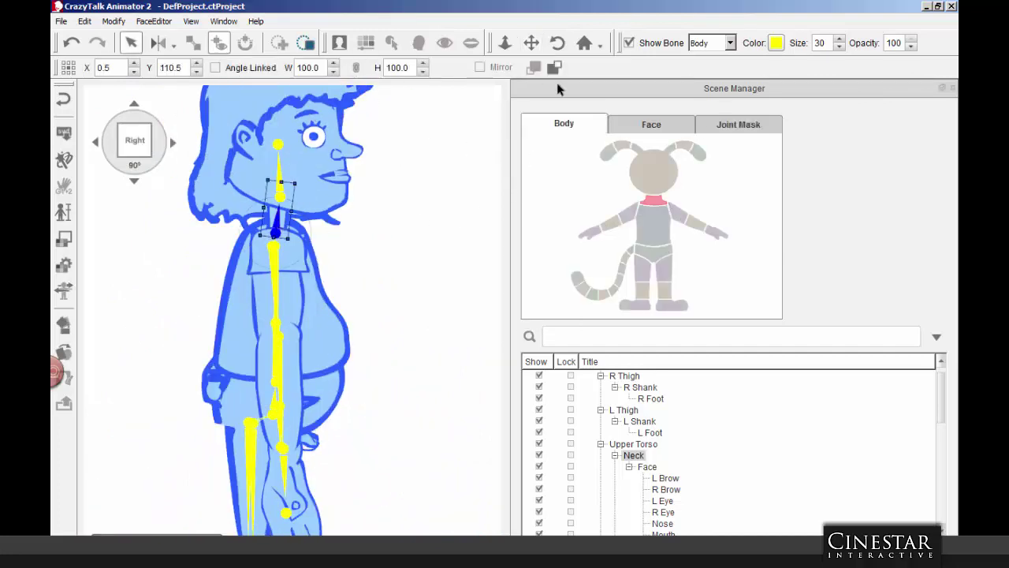
click(554, 68)
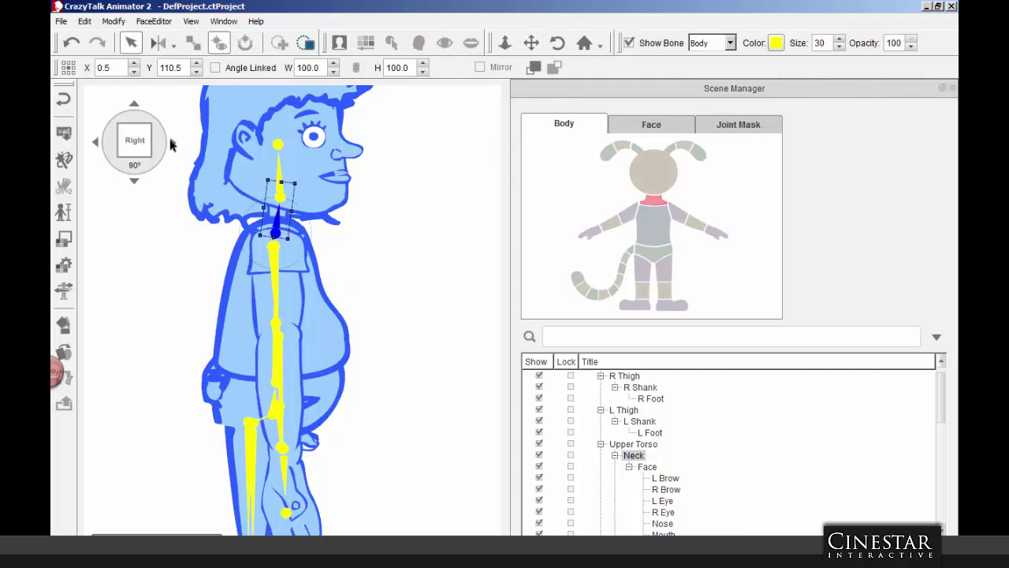
Step: Check the Neck's layer order in the 135°, Back, 225°, Left (270°), 315° and Front views, and deselect it
click(174, 144)
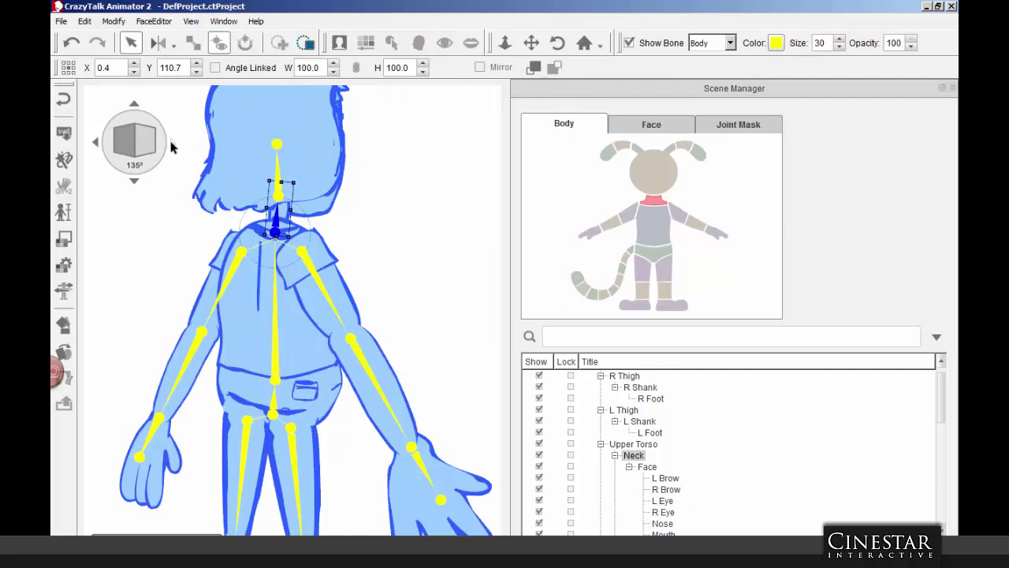
click(173, 145)
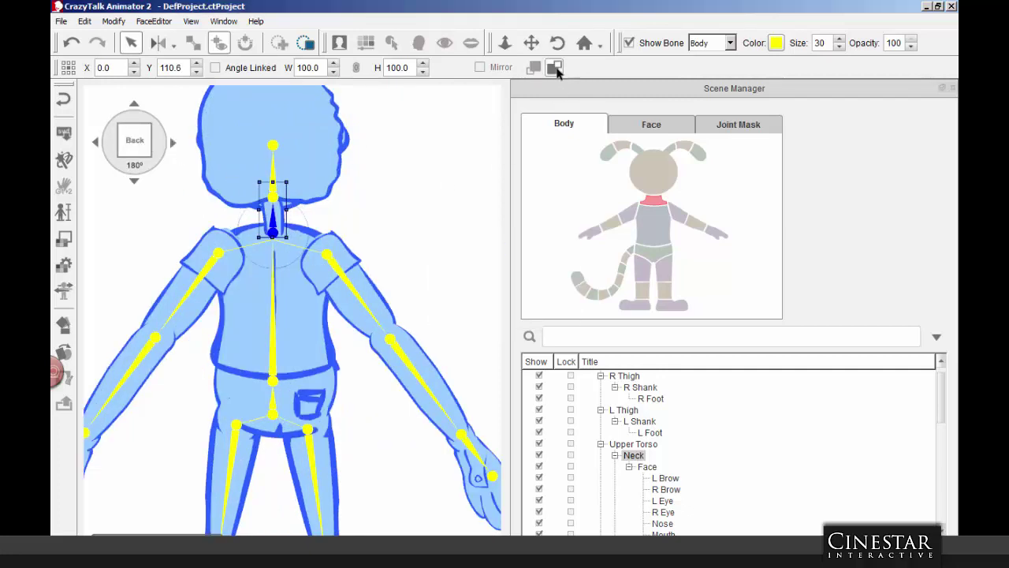
click(175, 144)
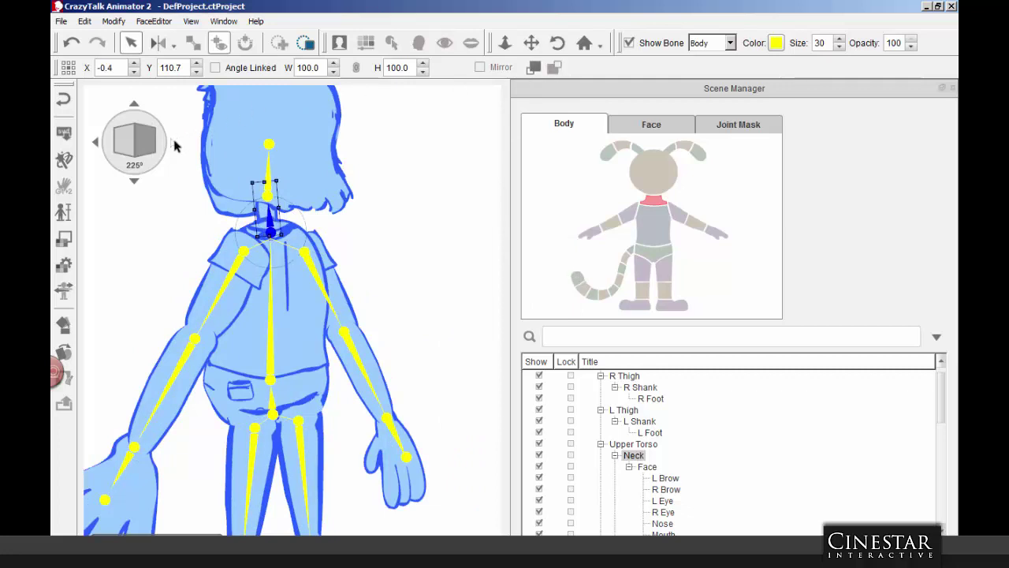
click(174, 145)
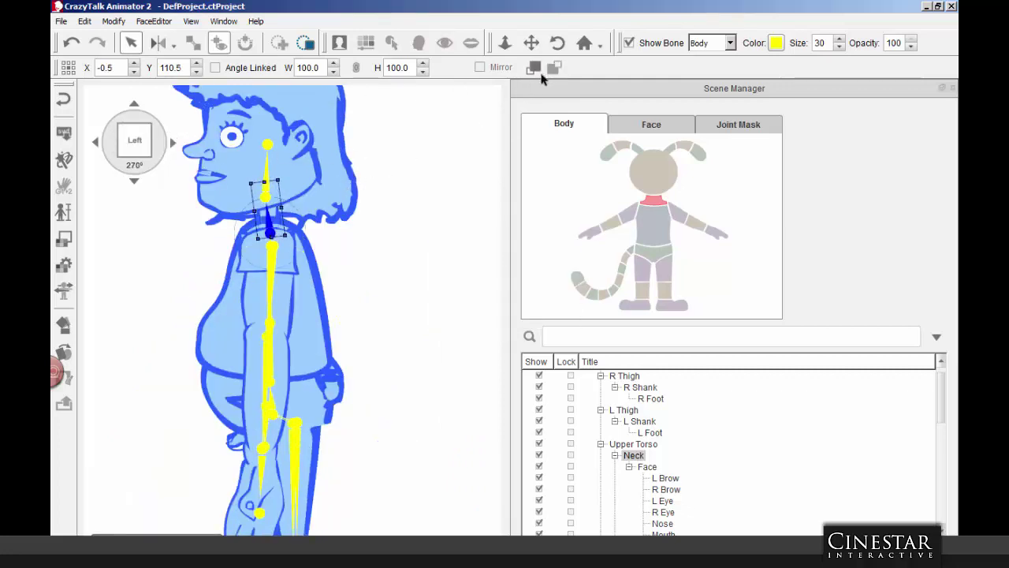
click(174, 145)
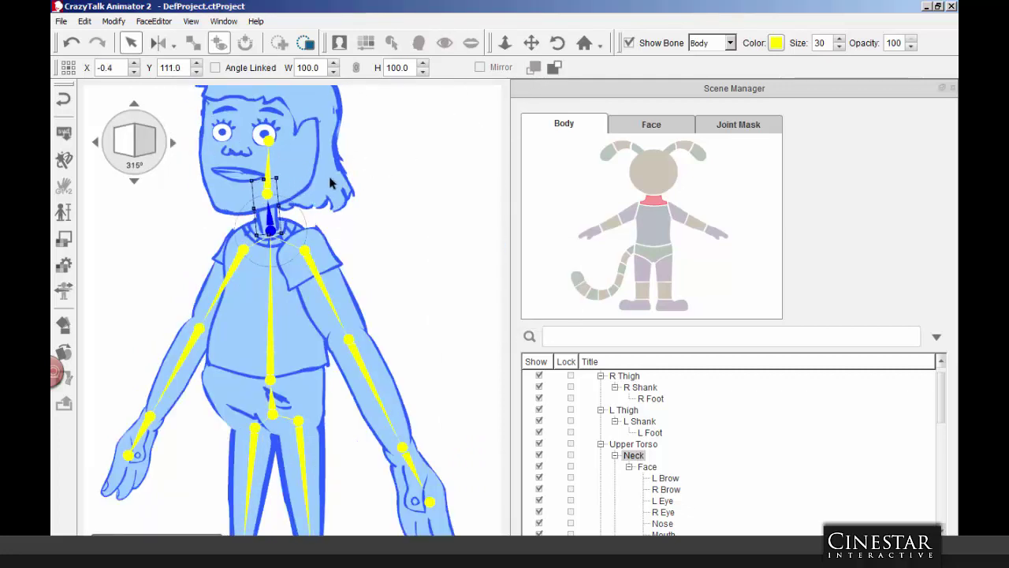
click(175, 148)
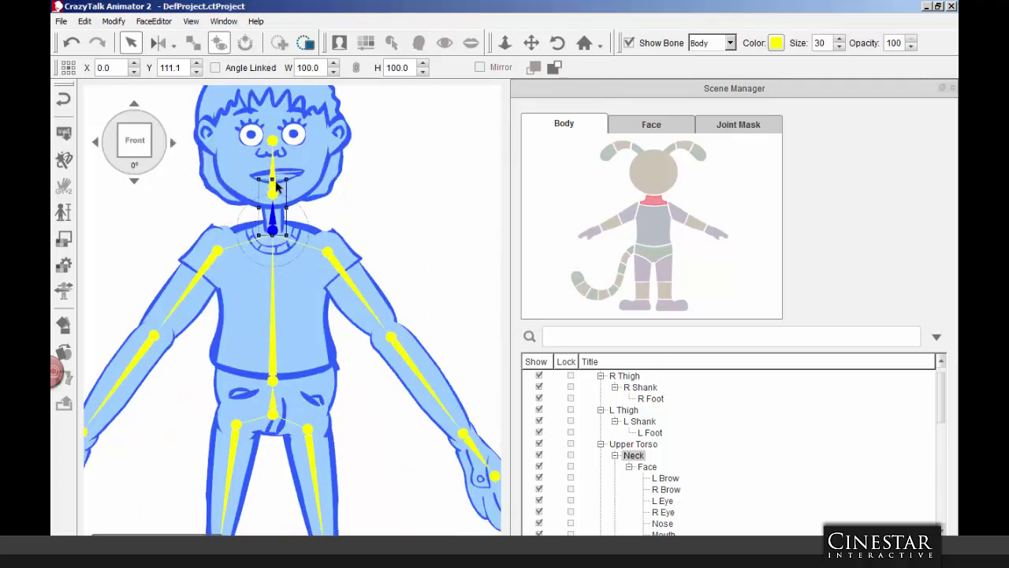
click(426, 160)
Step: Return to the stage and zoom in on the Dummy character
click(505, 43)
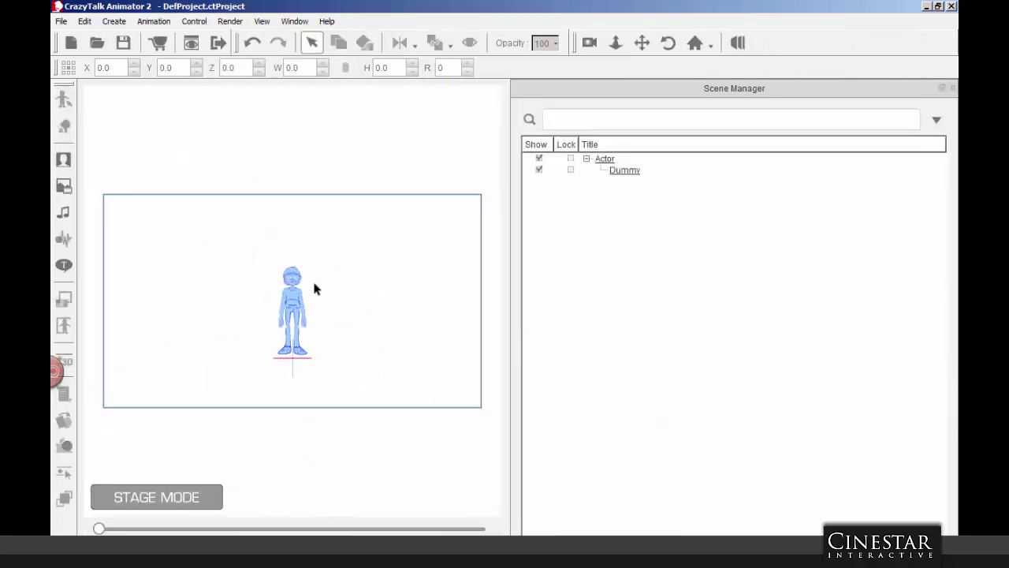
click(298, 310)
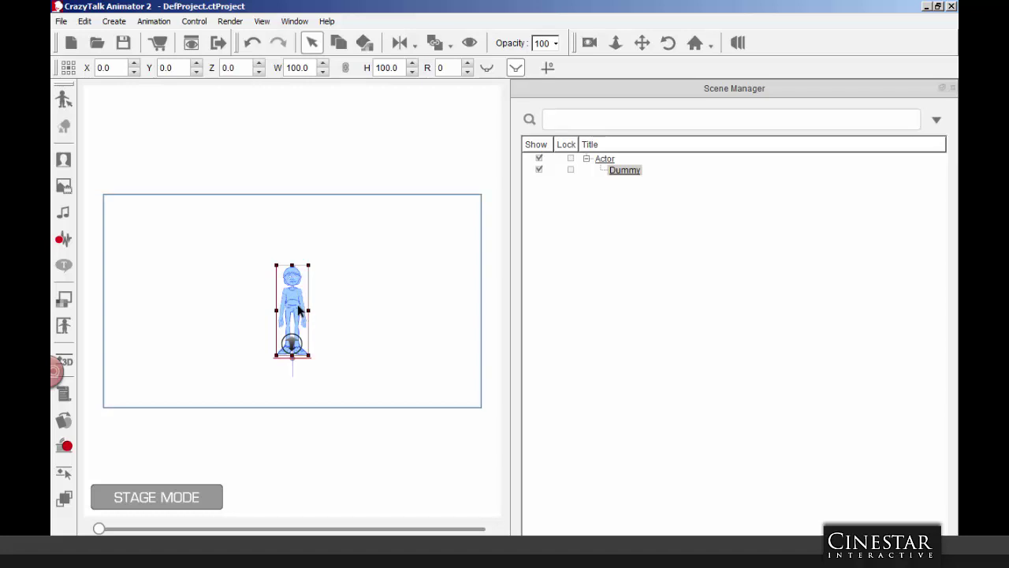
click(616, 43)
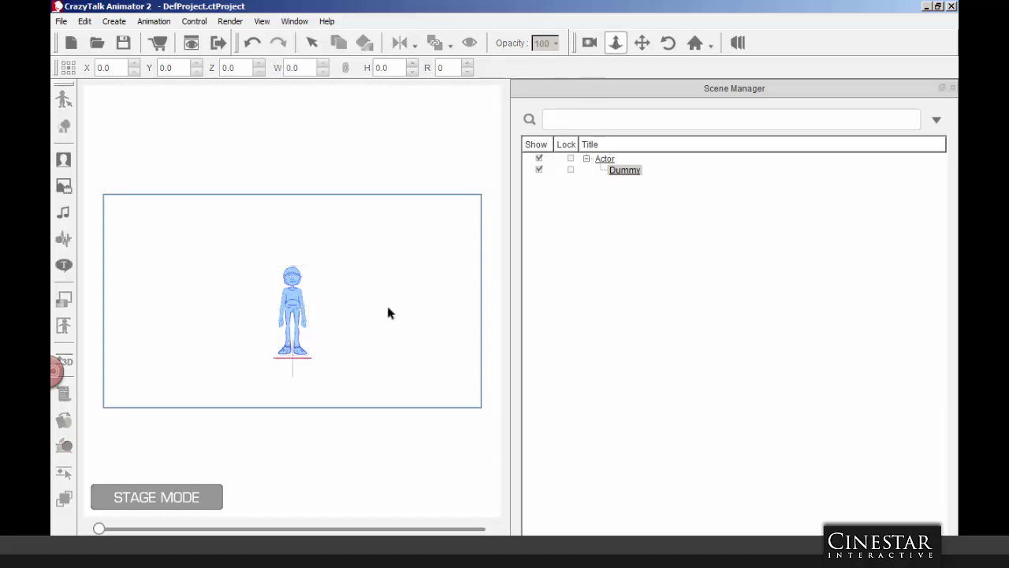
drag(347, 348, 315, 249)
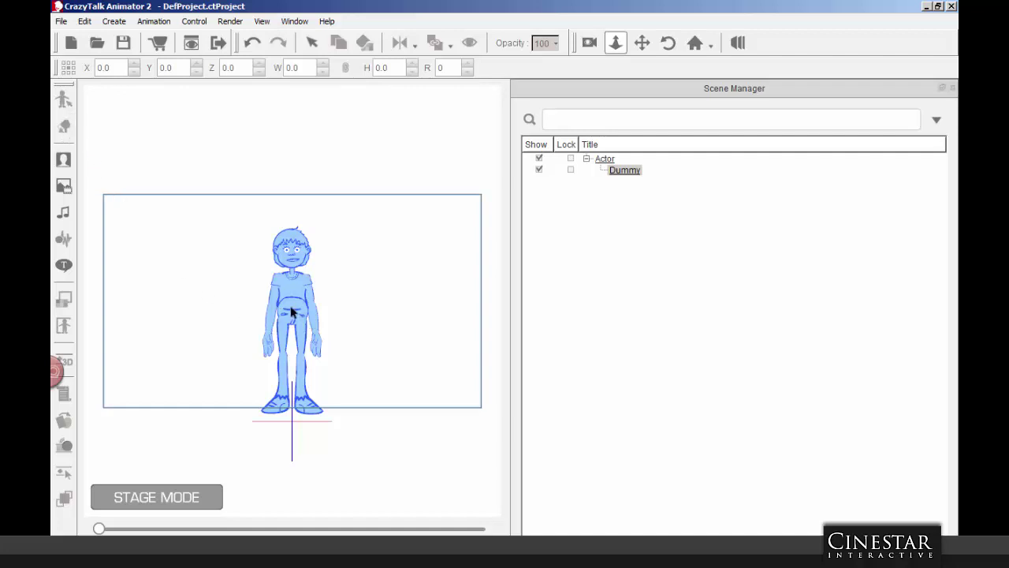
Step: Check the character's waist in the composer's Front view, and return to the stage with the Dummy selected
click(292, 312)
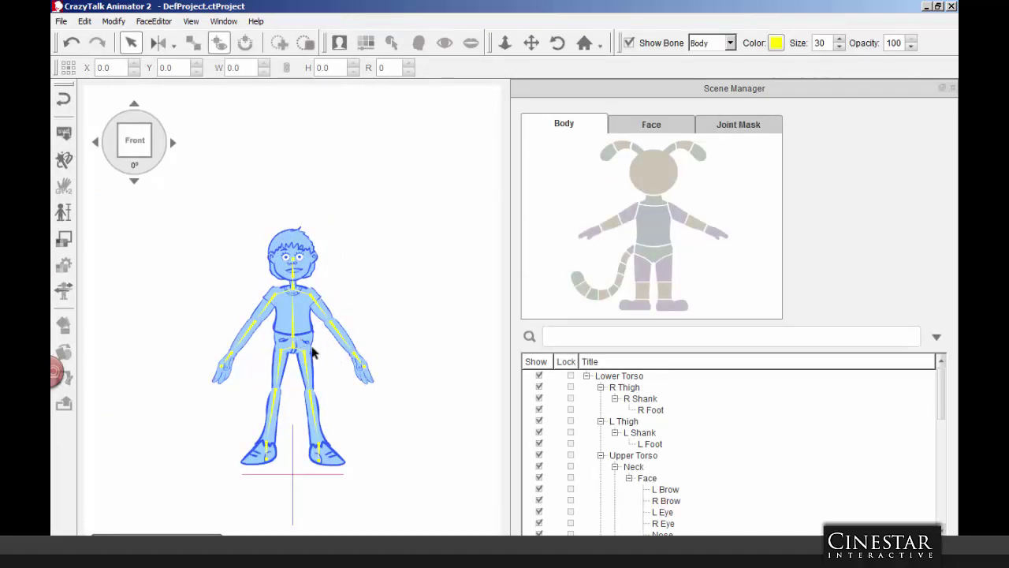
click(63, 97)
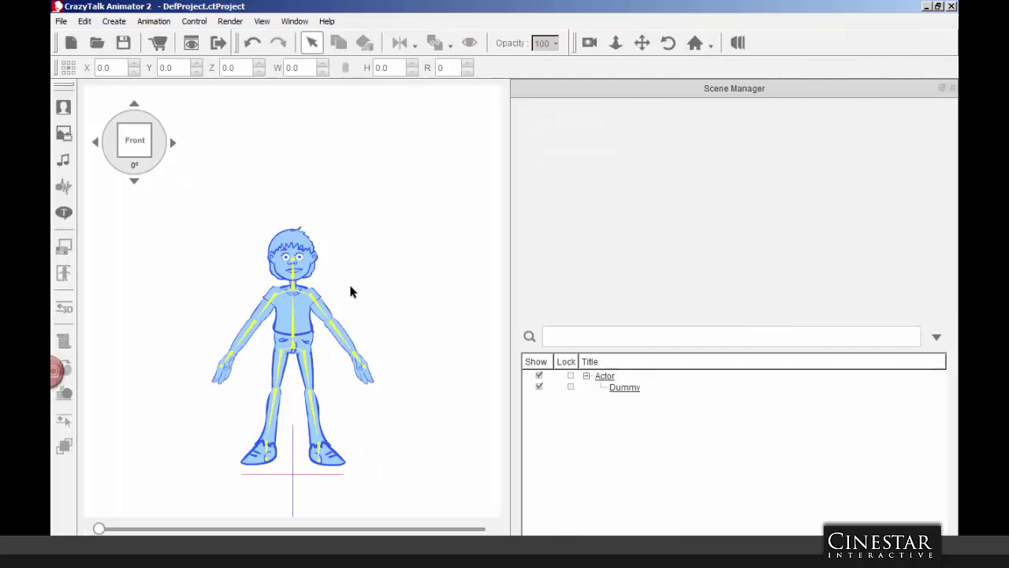
click(309, 310)
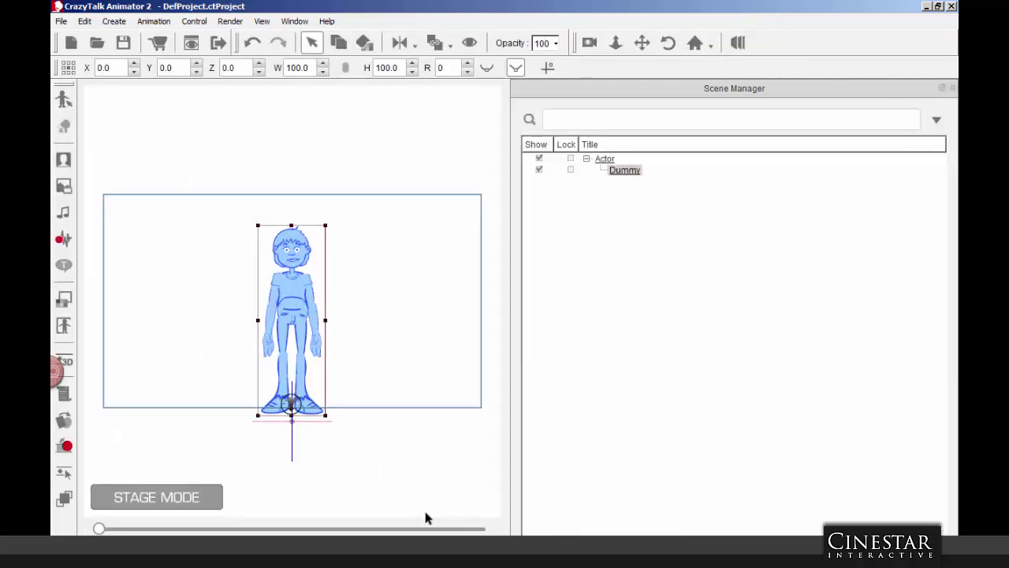
Step: Examine the Lower Torso, Upper Torso and thigh bones in the Runtime Composer for joint mask options
click(64, 327)
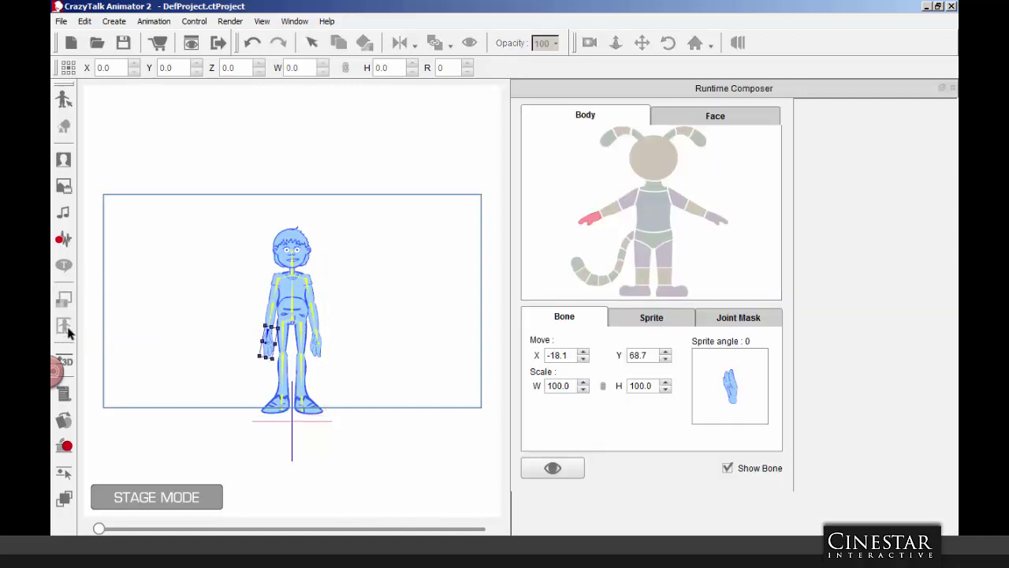
click(652, 241)
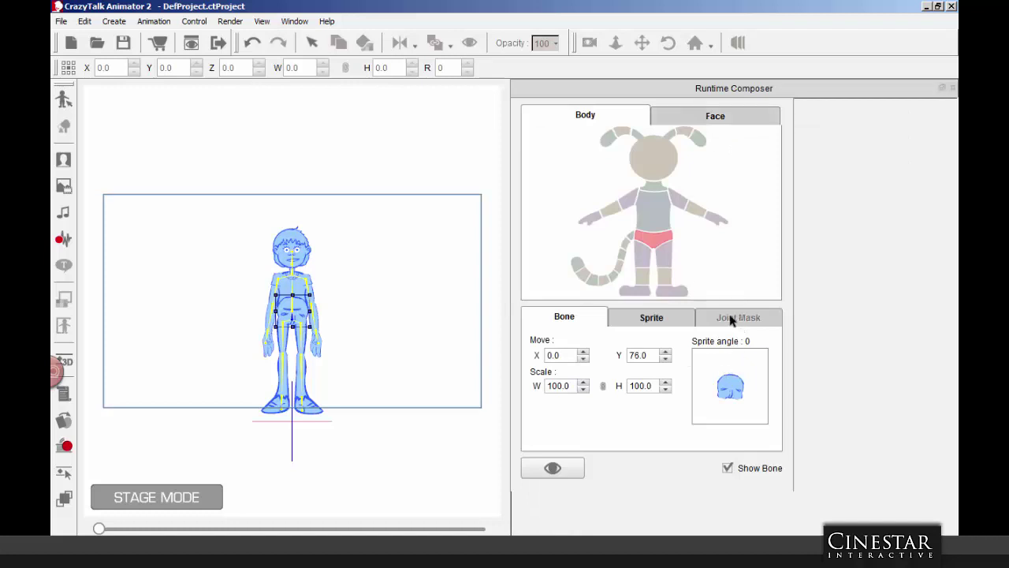
click(294, 293)
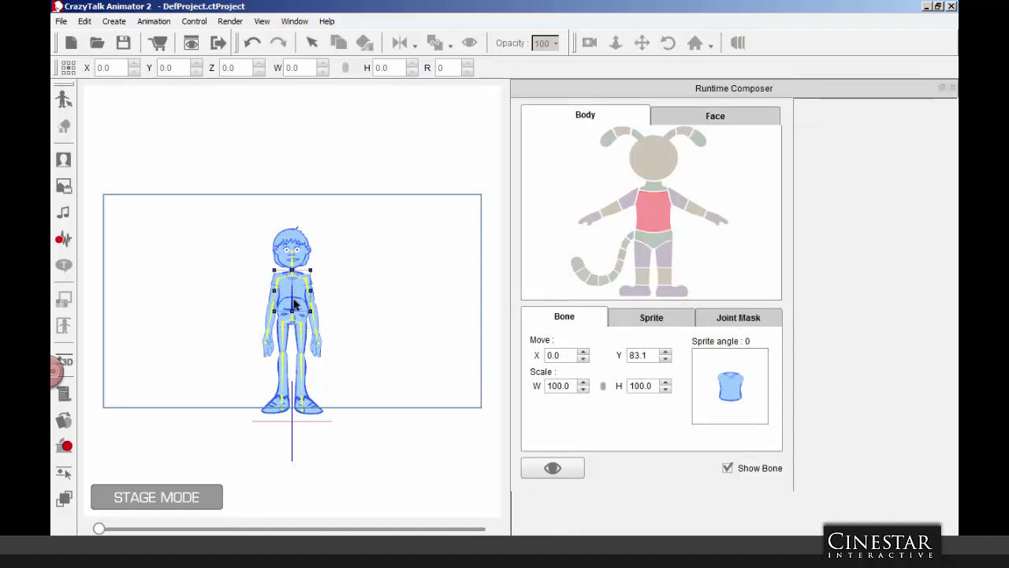
click(295, 311)
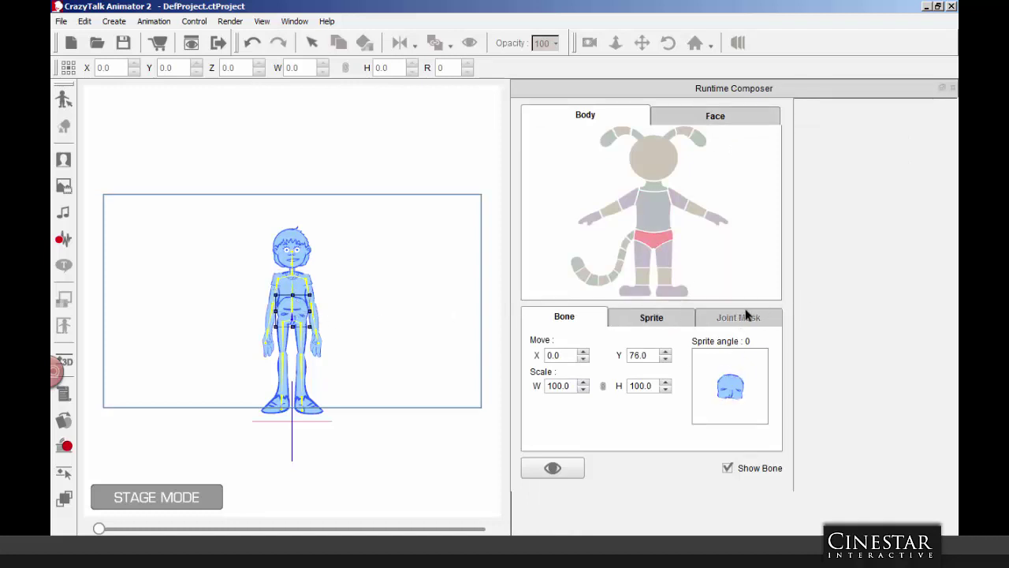
click(657, 246)
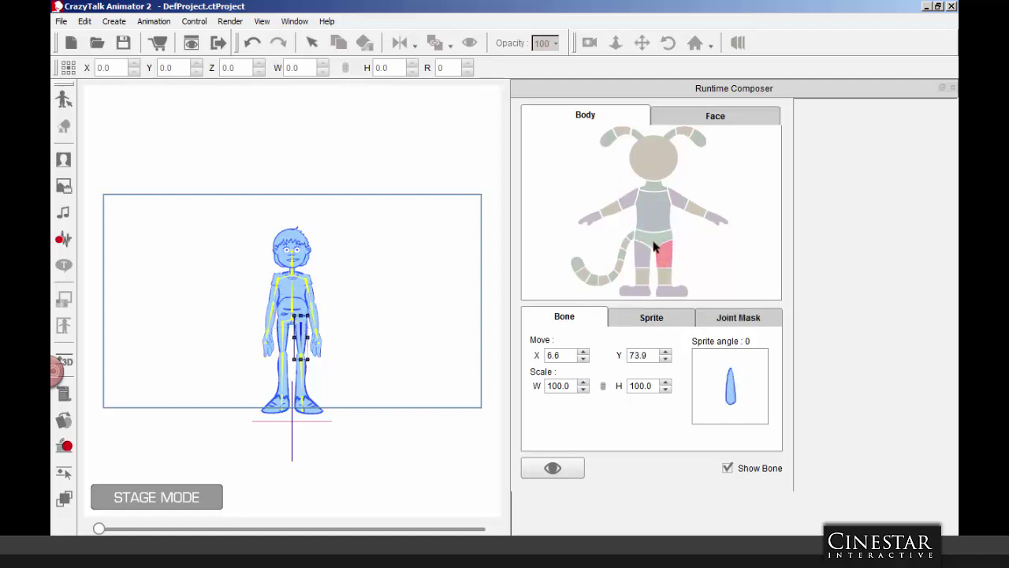
click(653, 238)
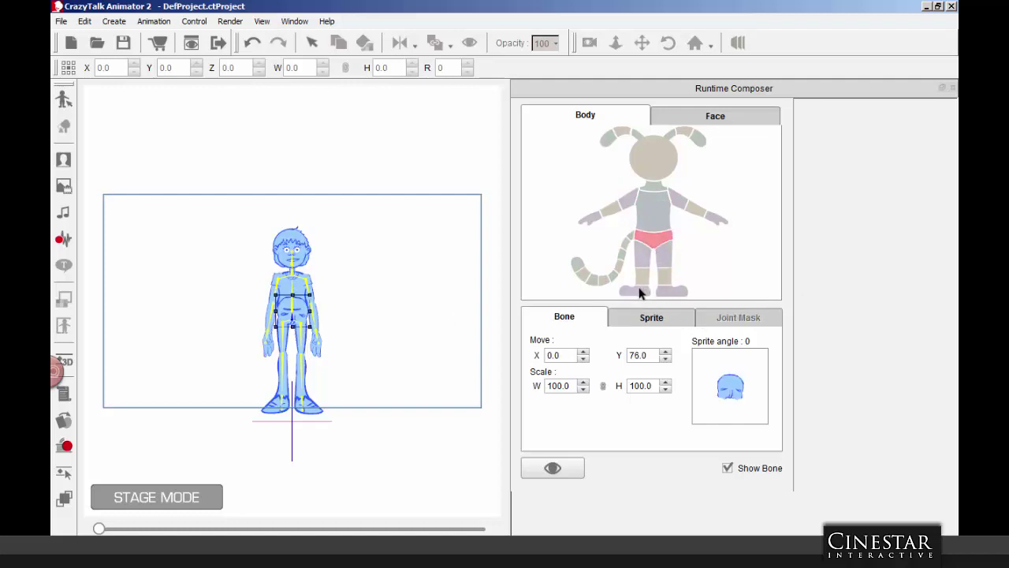
click(645, 252)
click(658, 241)
click(669, 263)
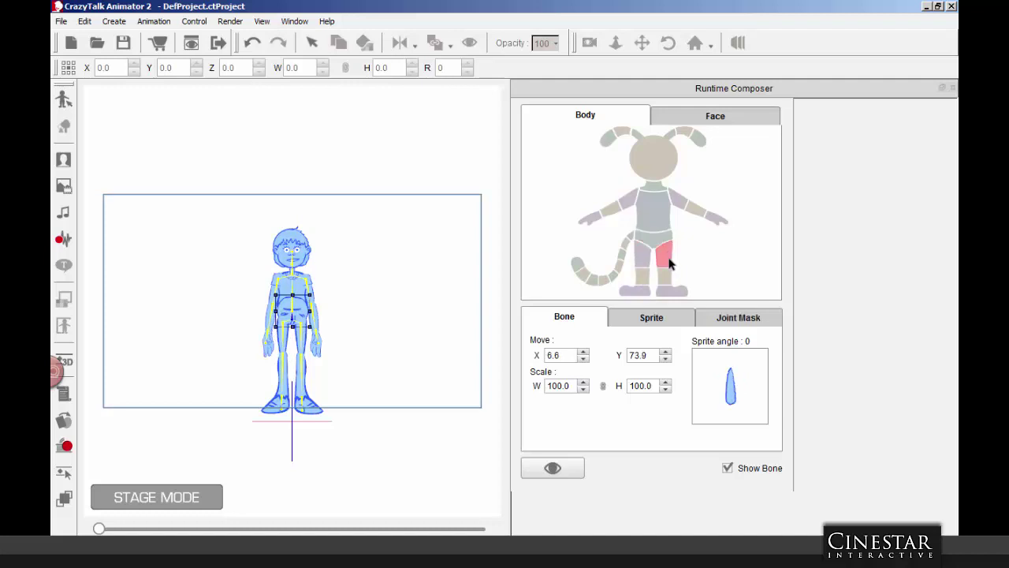
click(298, 294)
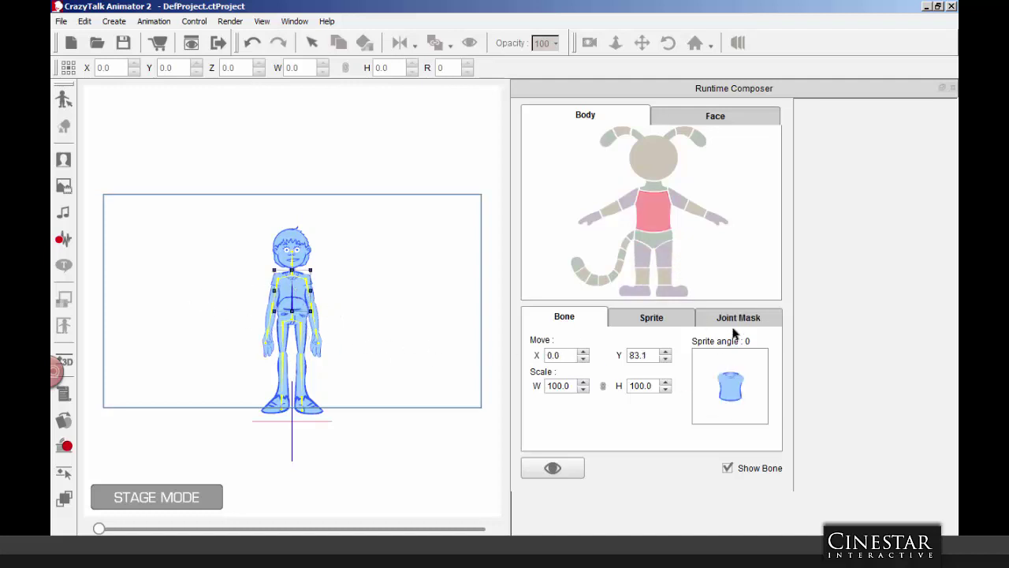
Step: Bring the Upper Torso layer in front of the Lower Torso with the Layer Editor, and close the editor
click(68, 428)
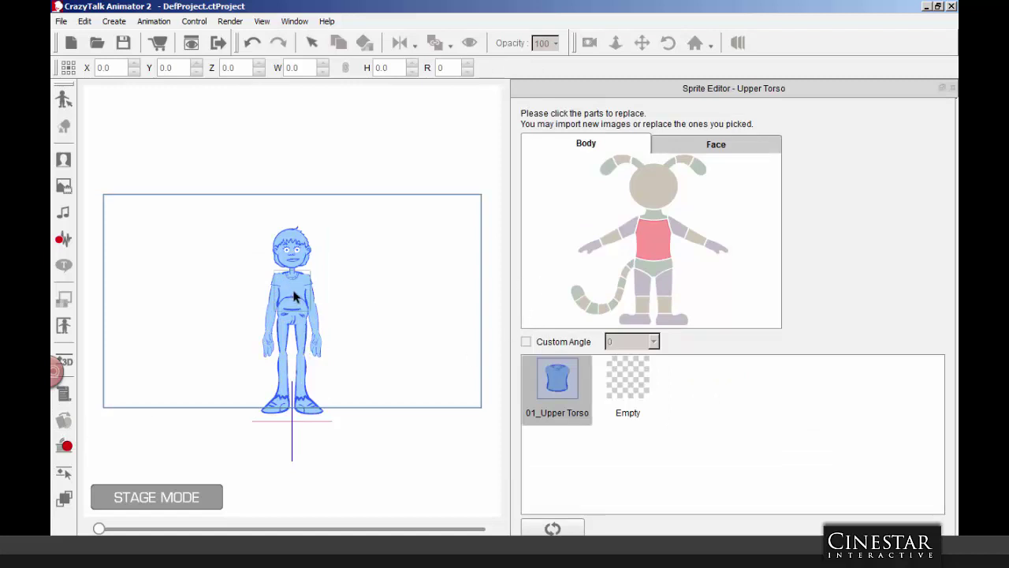
click(65, 496)
click(652, 239)
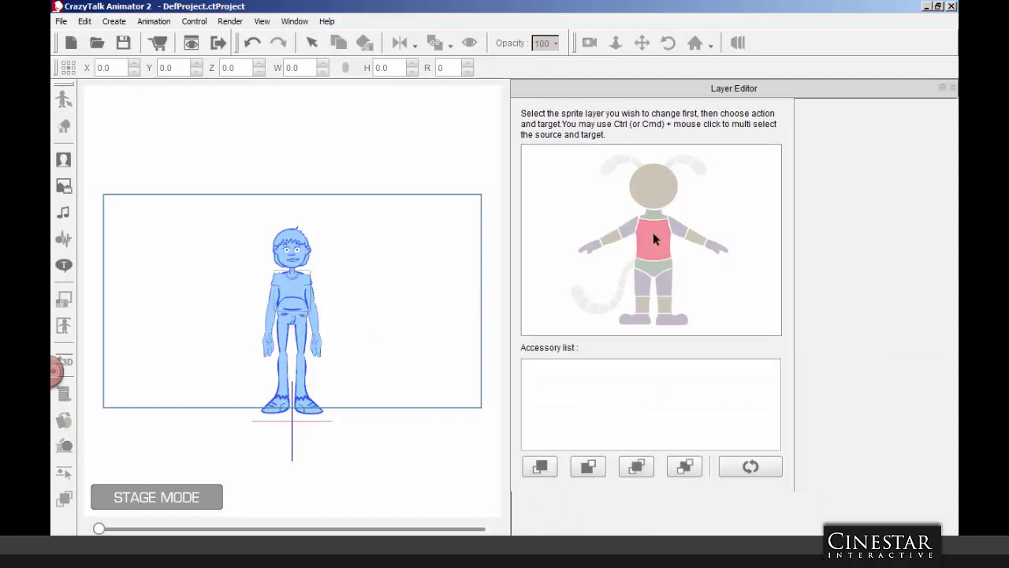
click(542, 468)
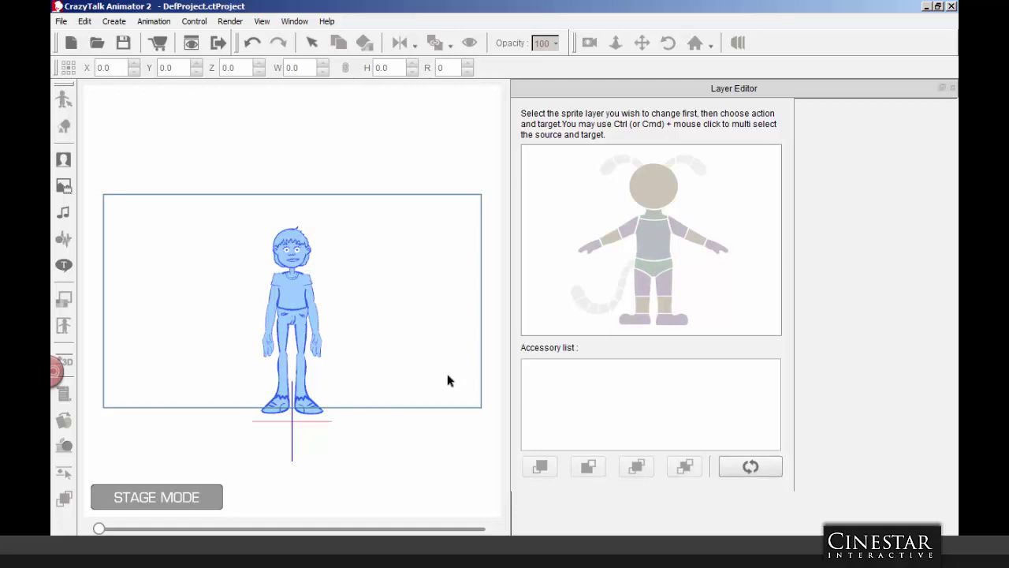
click(952, 87)
Step: Rename the Dummy actor as Personaje and open the 3D Motion Key Editor for it
click(302, 317)
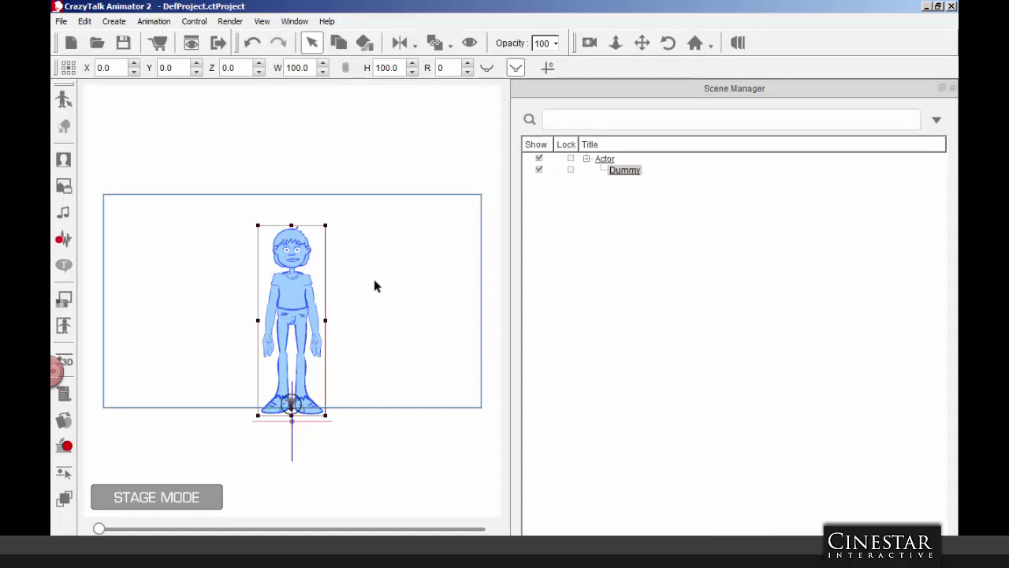
click(627, 172)
text(Personaje)
click(630, 172)
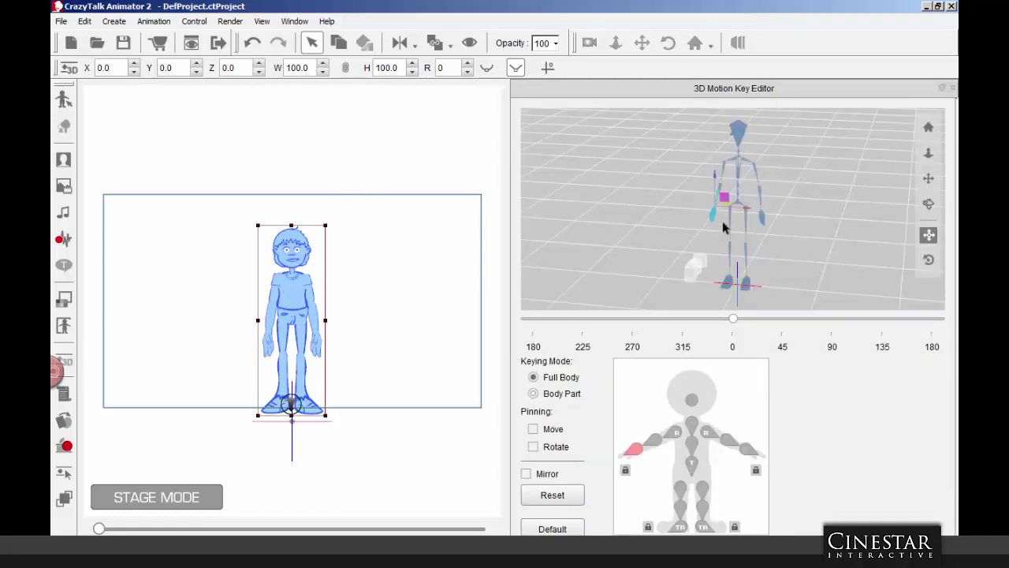
Step: Raise the left shoulder slightly, rotate the left upper arm outward, and bend the forearm in so the hand rests on the hip
click(756, 175)
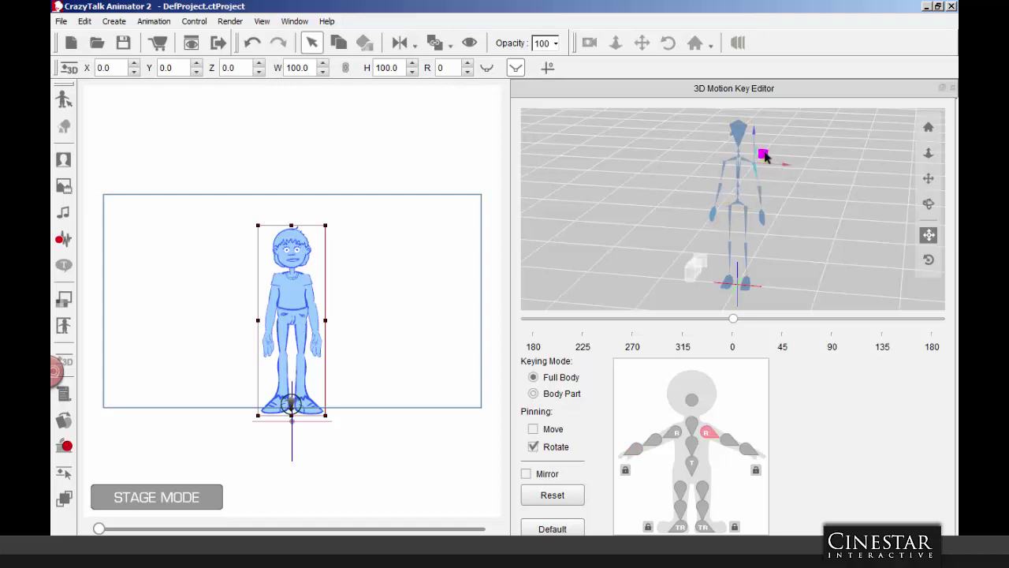
drag(763, 156, 764, 144)
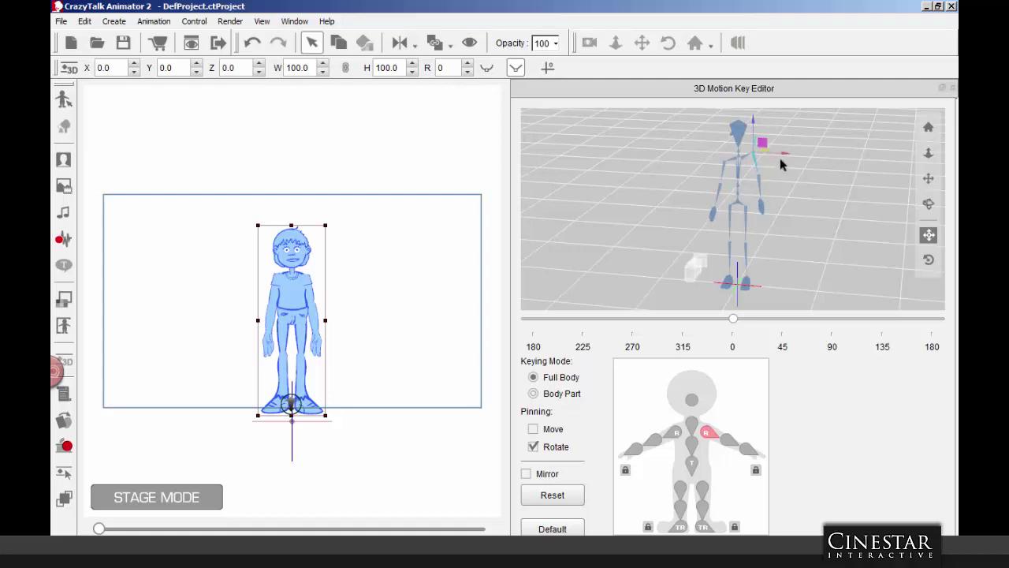
click(927, 260)
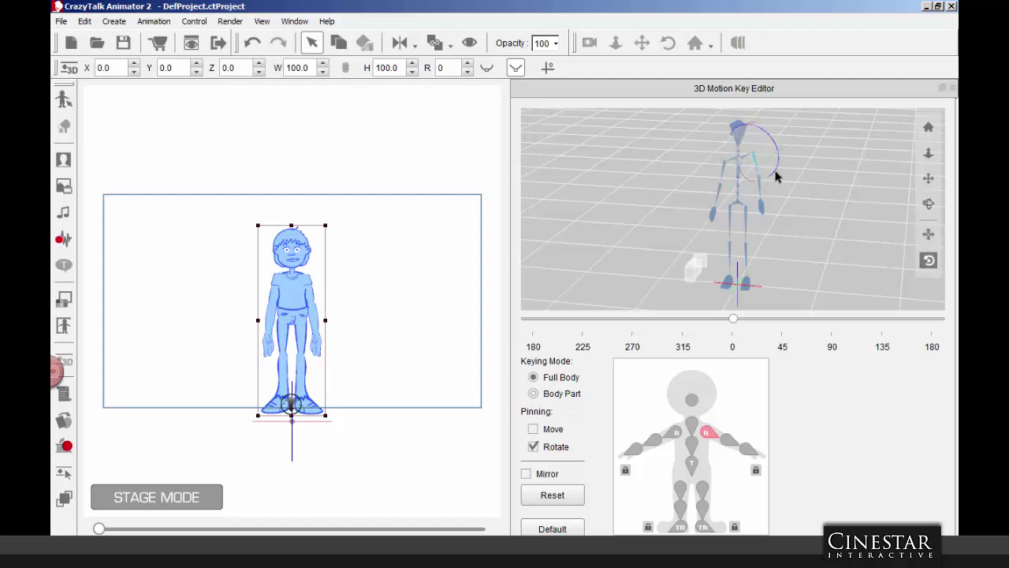
drag(776, 176, 793, 160)
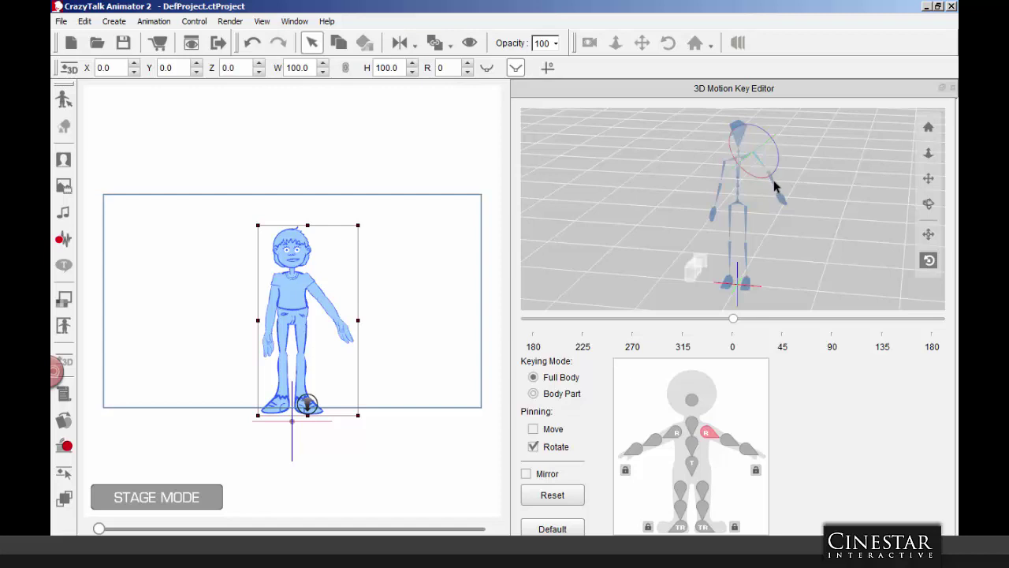
click(774, 180)
drag(788, 183, 429, 177)
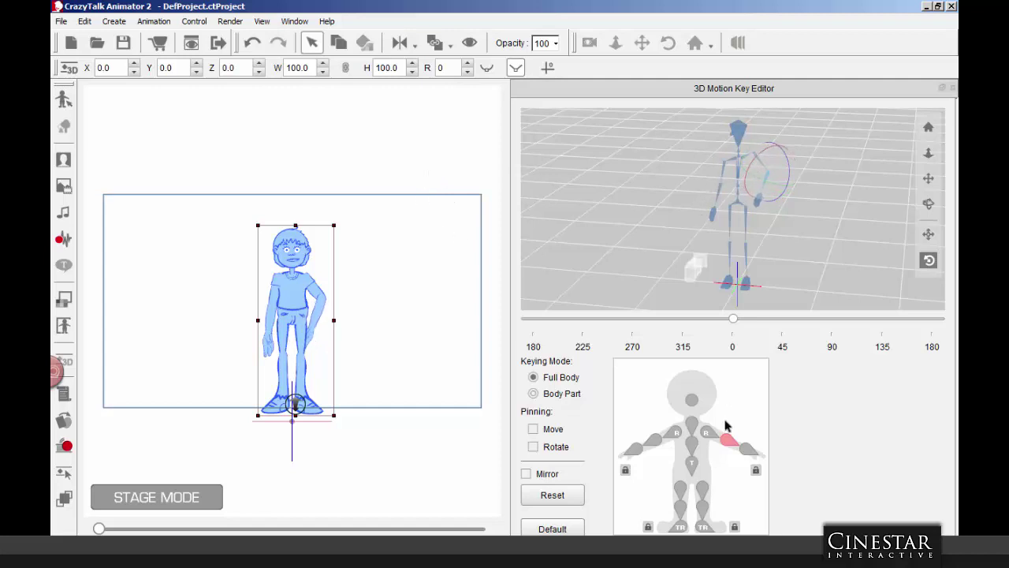
Step: Rotate the right upper arm outward and bend its forearm in so the right hand rests on the hip
click(675, 433)
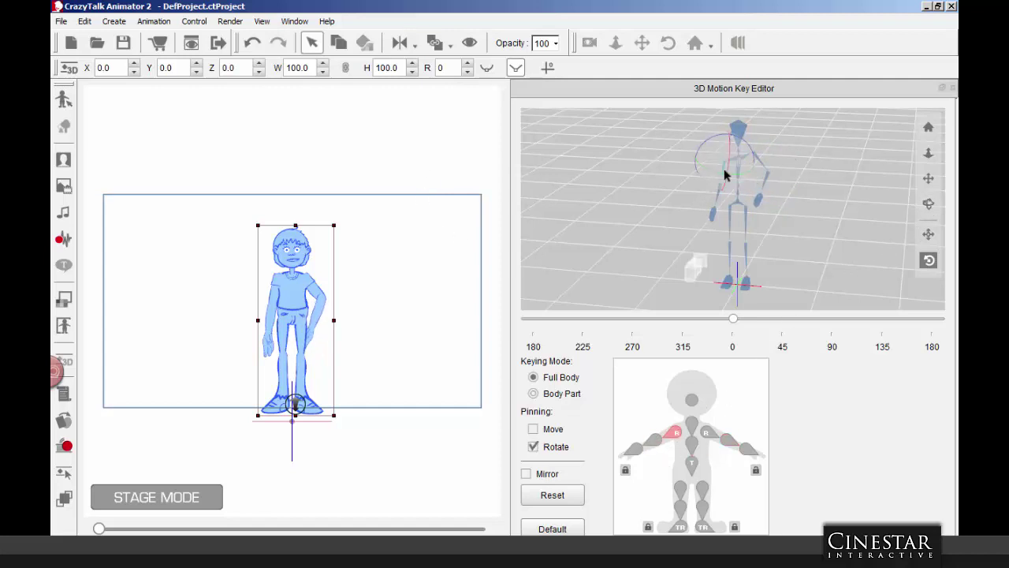
drag(701, 156, 716, 133)
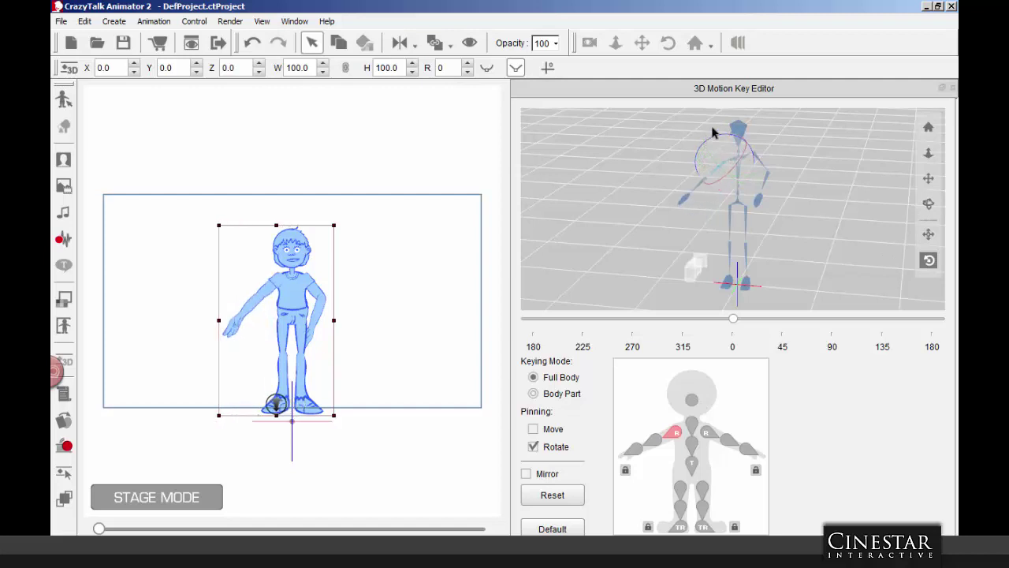
click(660, 446)
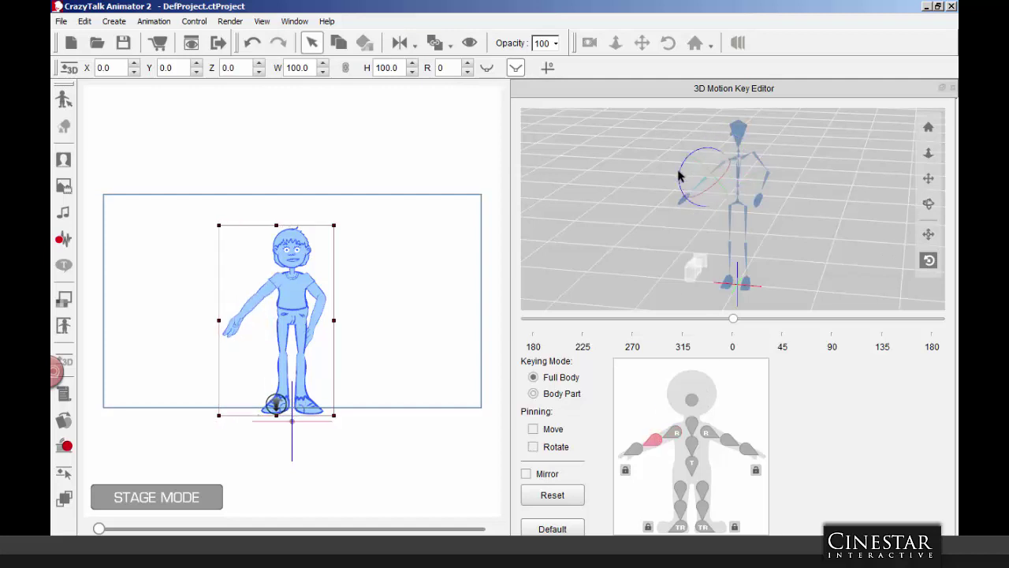
drag(678, 174, 722, 207)
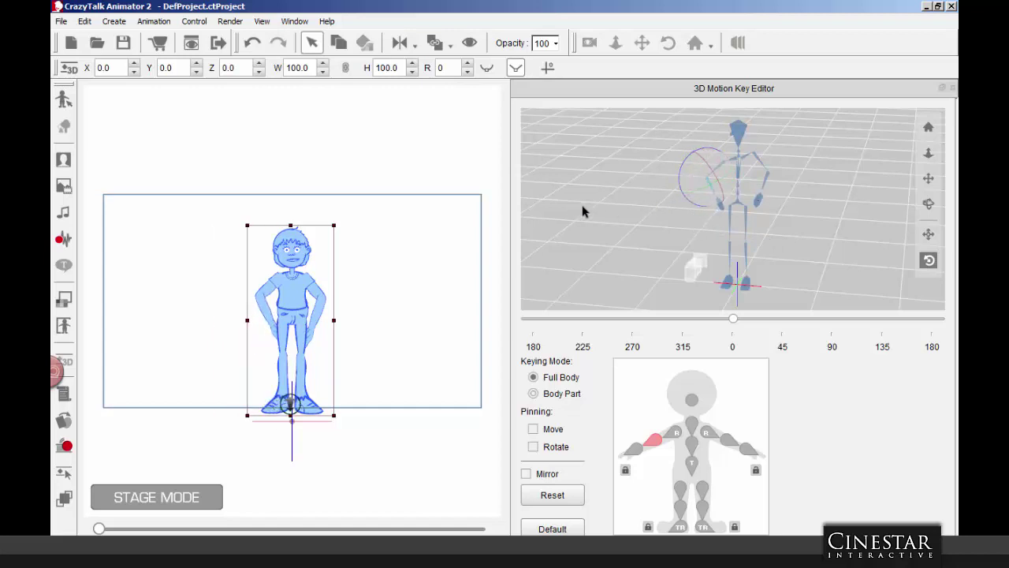
Step: Lean the waist toward the character's right and bend the right forearm back in so its hand rests on the hip
click(691, 443)
drag(755, 180, 750, 170)
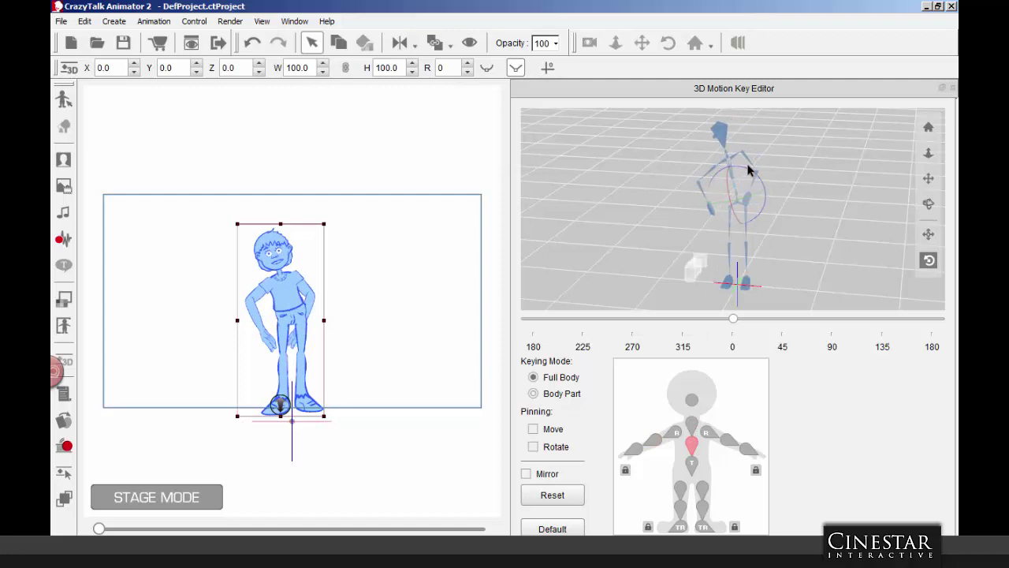
click(701, 188)
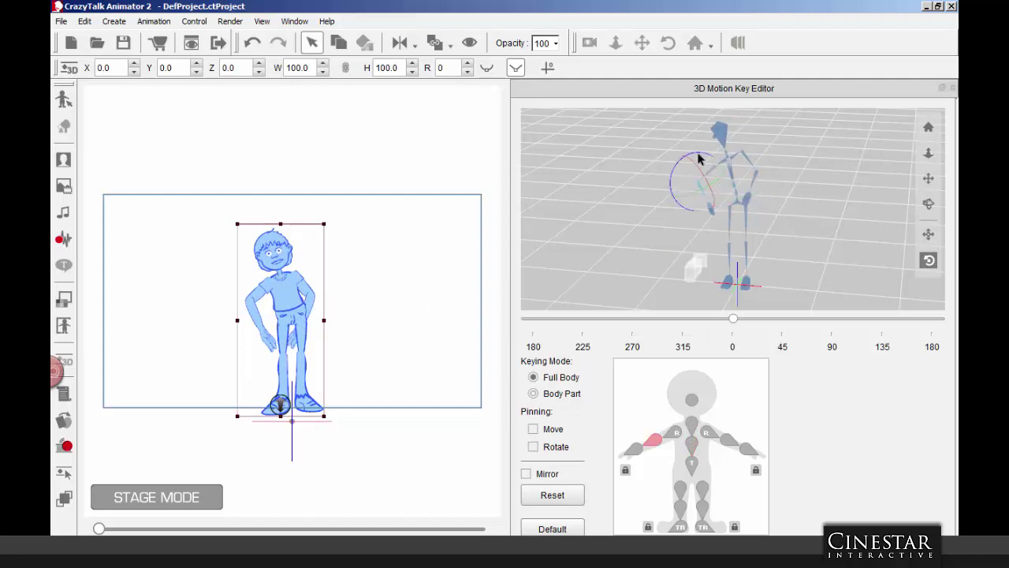
drag(703, 154, 672, 162)
drag(686, 162, 689, 162)
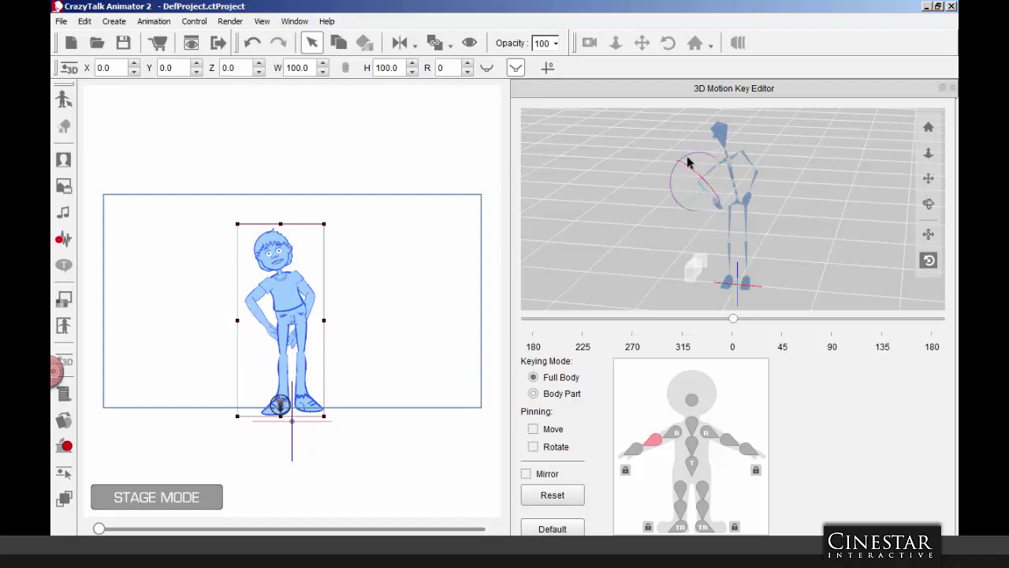
Step: Counter-rotate the chest toward upright, bend the left forearm in slightly, and tilt the head toward the character's left shoulder
click(691, 429)
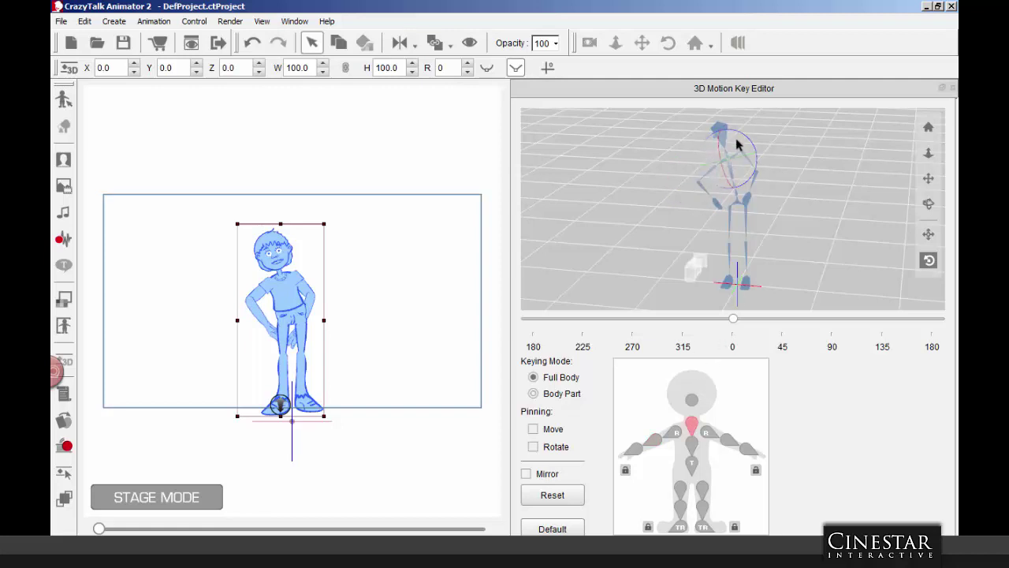
drag(742, 139, 748, 139)
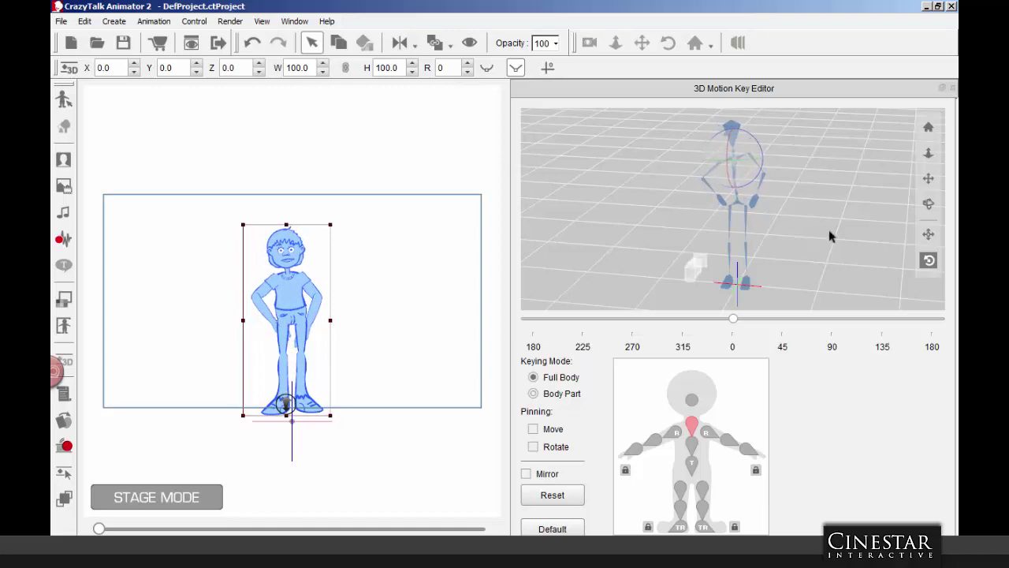
click(763, 182)
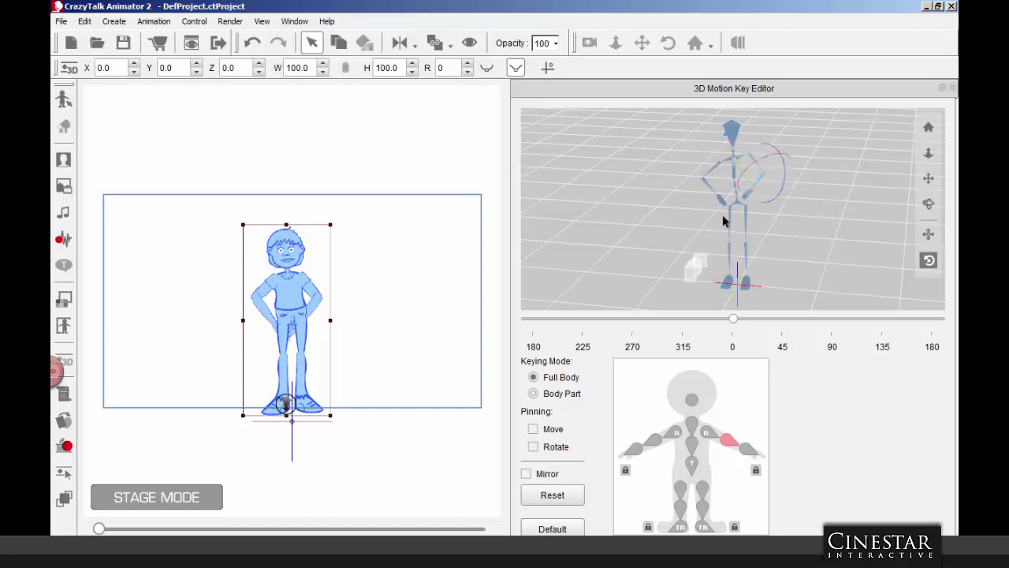
click(732, 130)
drag(749, 130, 763, 142)
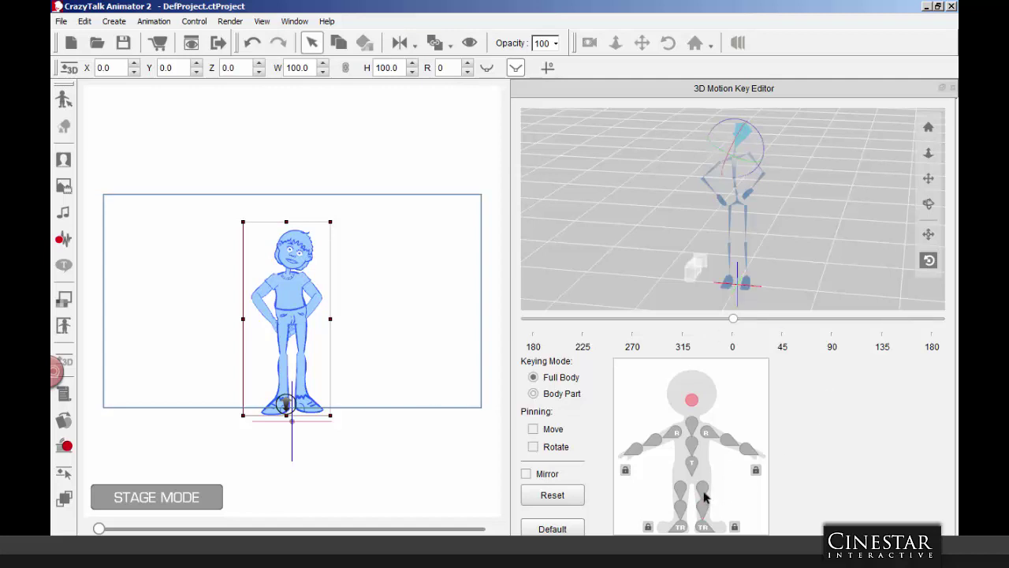
Step: Move the left foot outward to widen the stance and shift the hips sideways over that foot
click(702, 526)
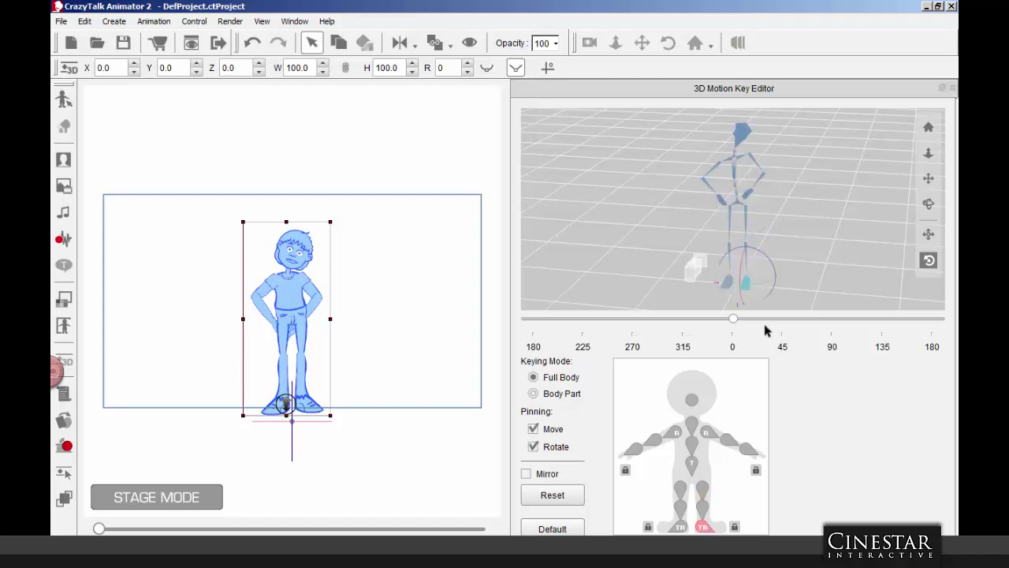
click(925, 236)
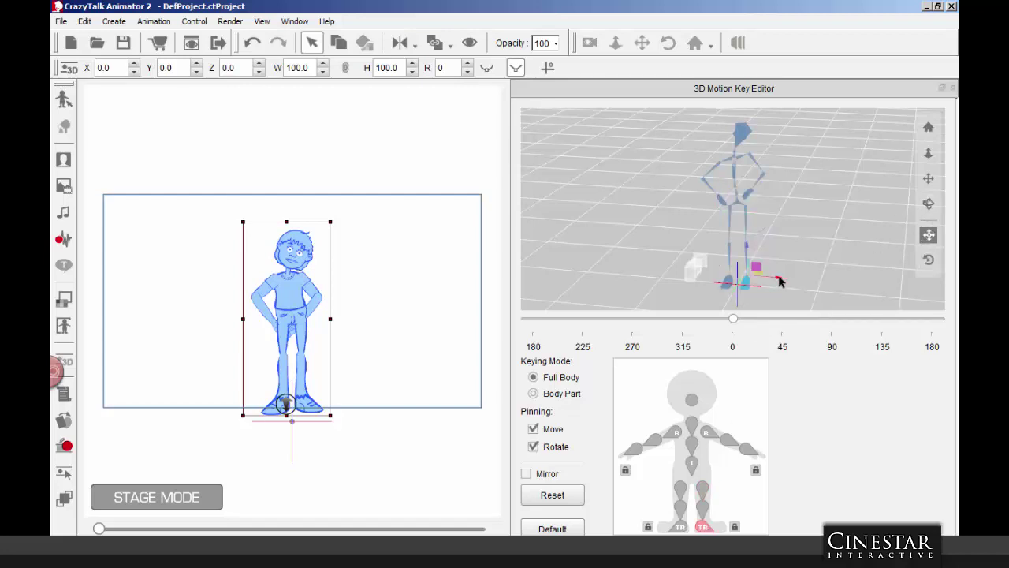
drag(780, 281, 799, 284)
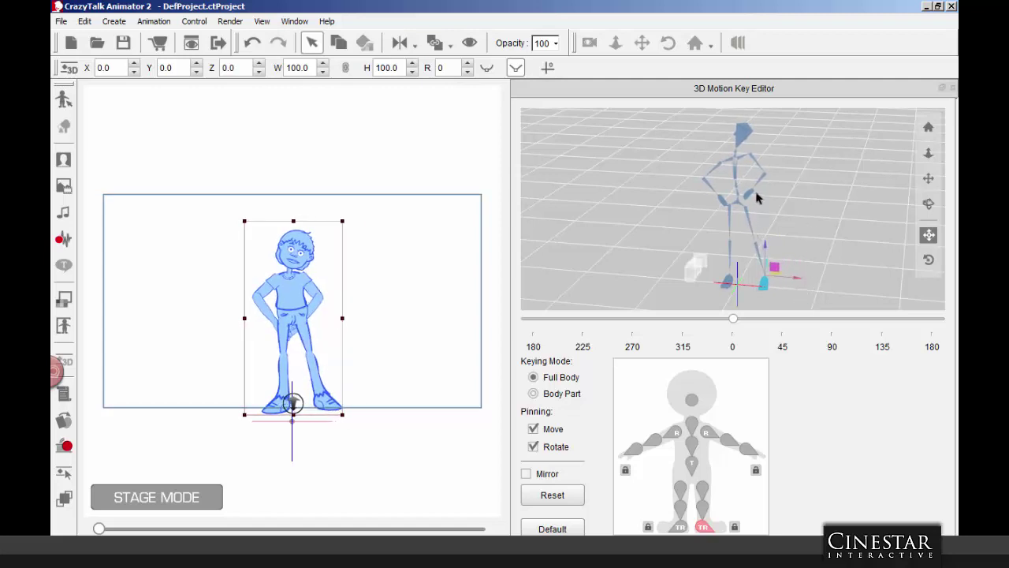
click(738, 201)
drag(770, 212, 794, 211)
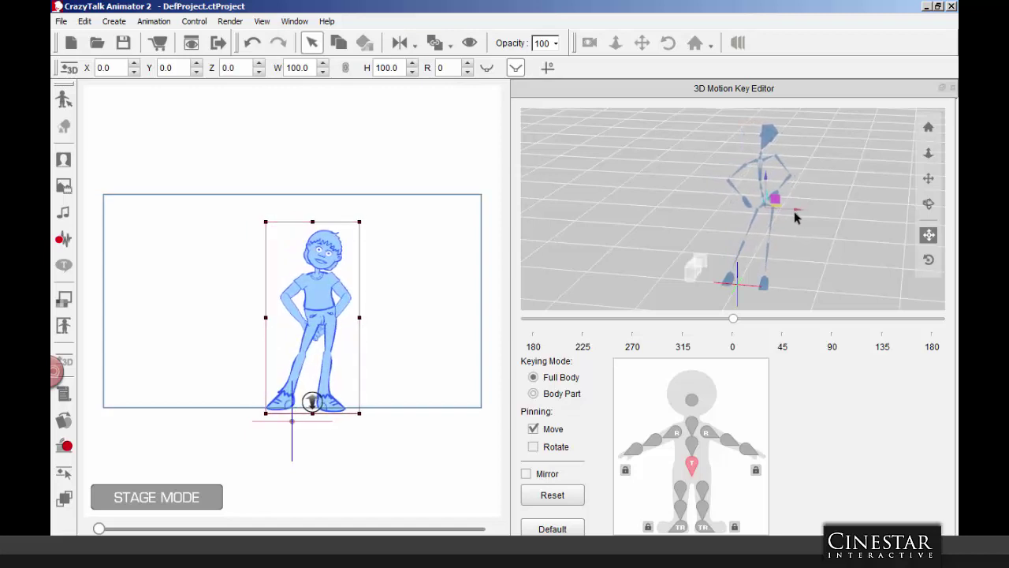
Step: Select the head bone again and fine-tune its rotation for the hands-on-hips pose
click(769, 138)
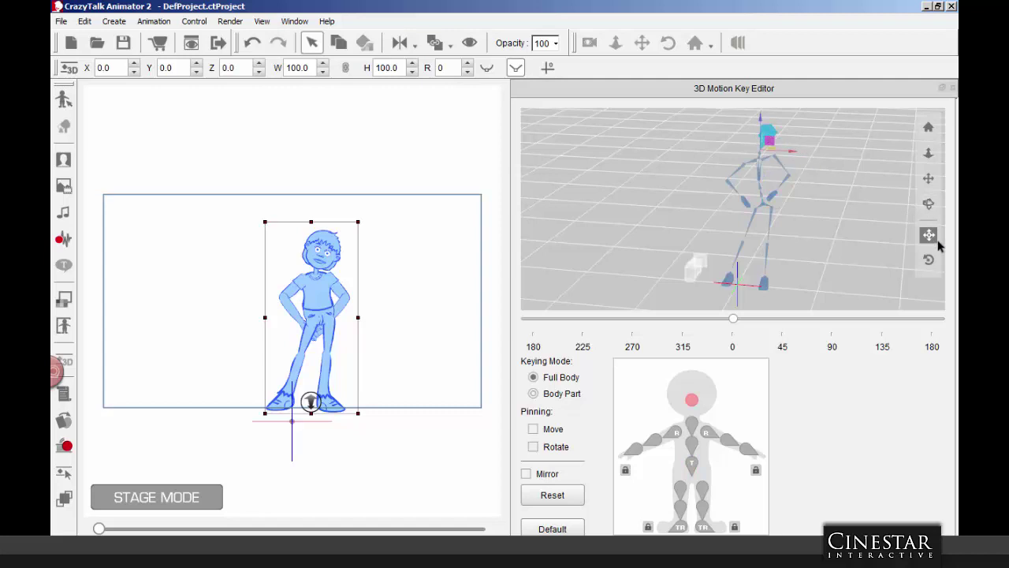
click(929, 260)
drag(788, 144, 786, 138)
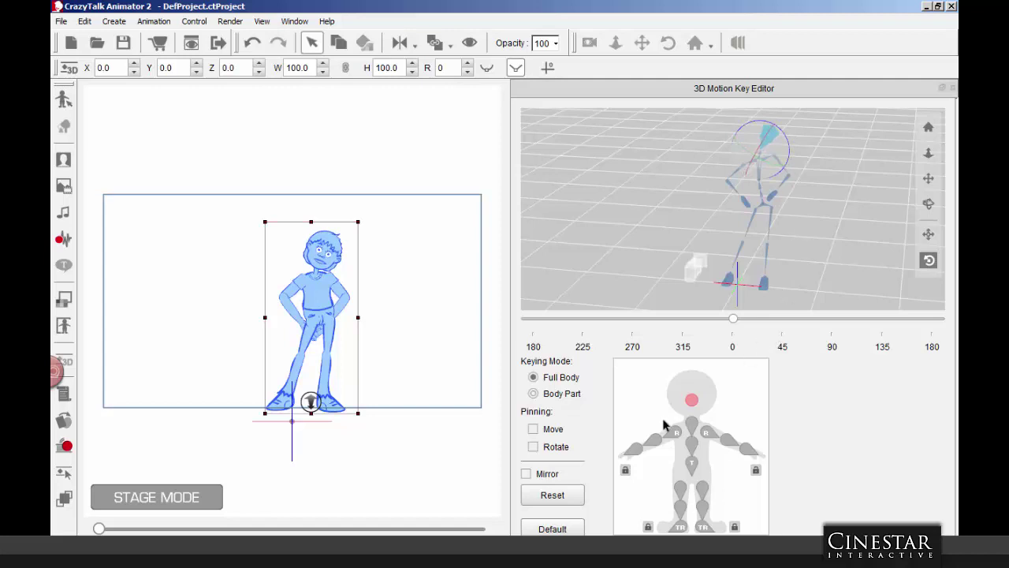
Step: Open the Timeline and show the actor's Collect Clip track at frame 1
right_click(323, 290)
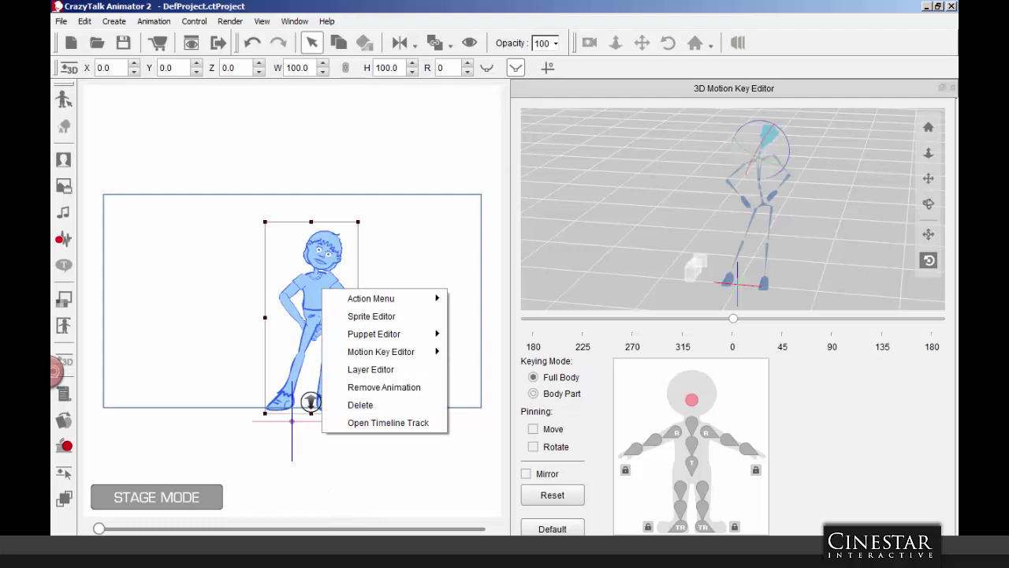
click(384, 388)
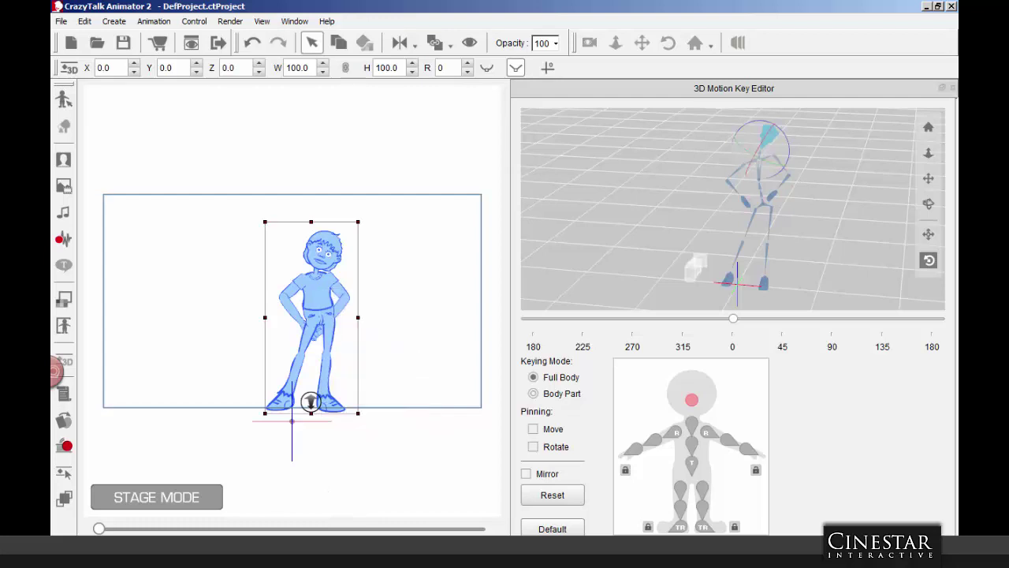
key(F3)
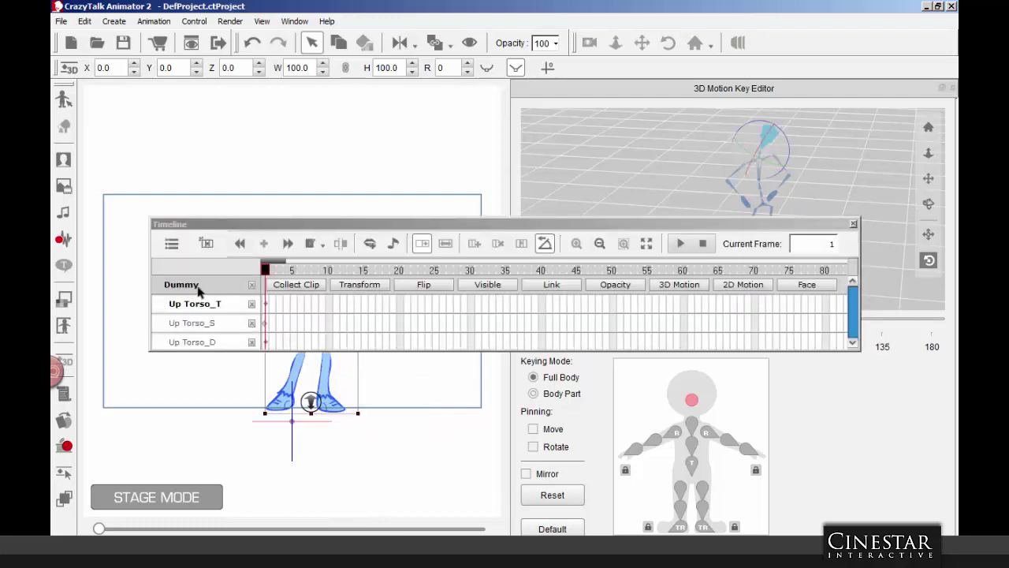
click(293, 319)
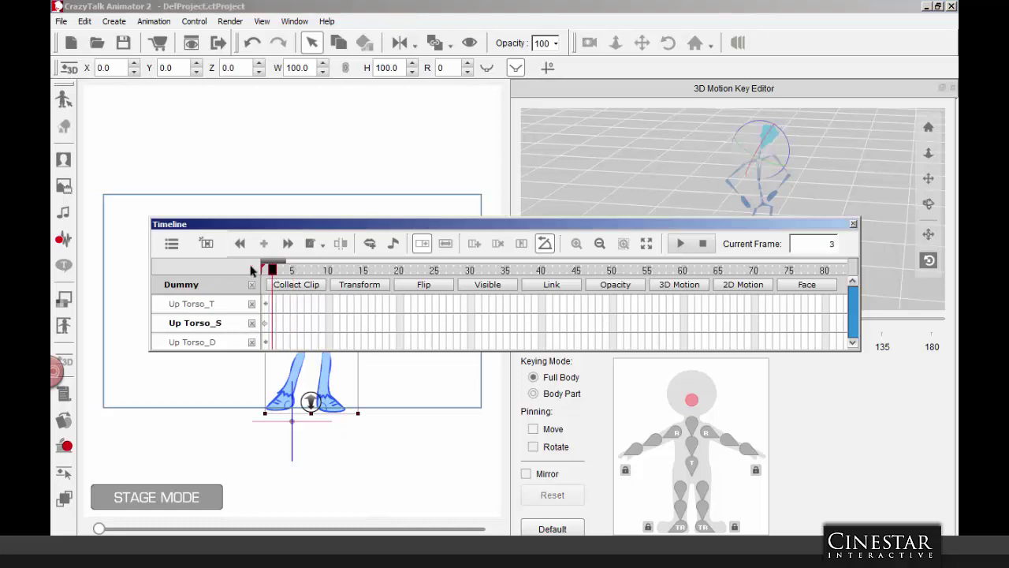
click(277, 285)
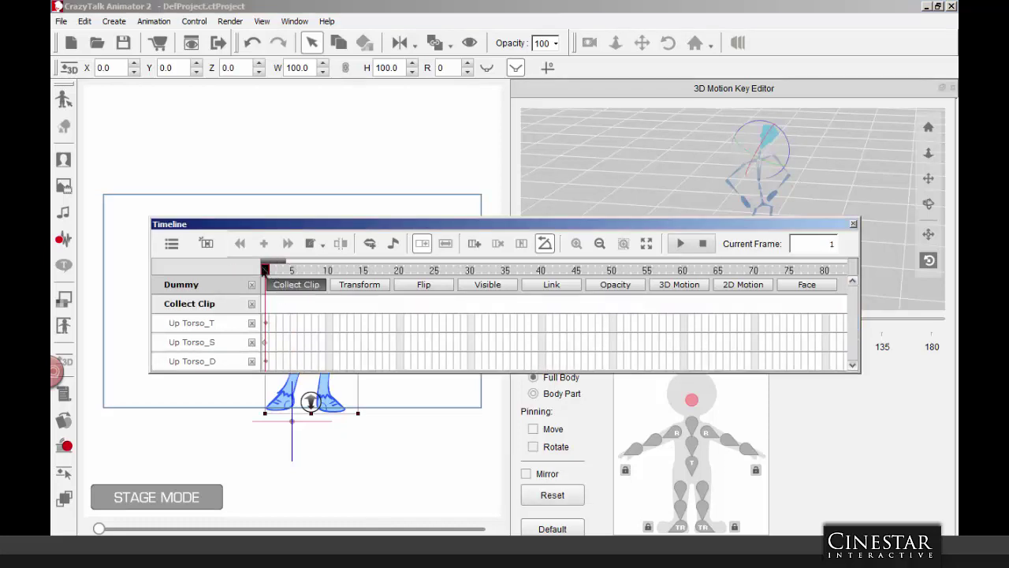
Step: Export the pose at frame 1 as a 3D motion file named Default Pose on the Desktop
right_click(265, 307)
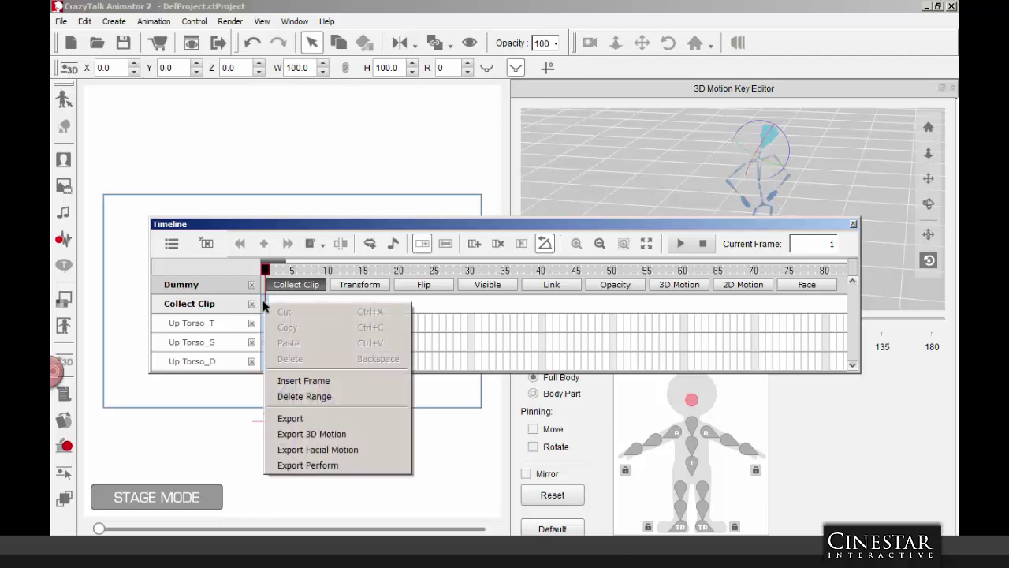
click(312, 434)
click(225, 151)
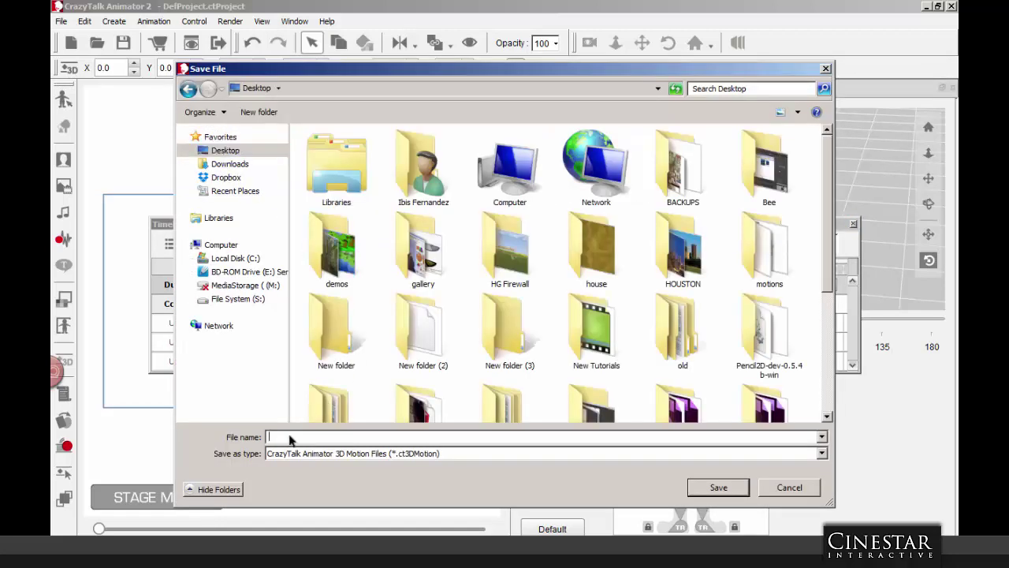
text(Default )
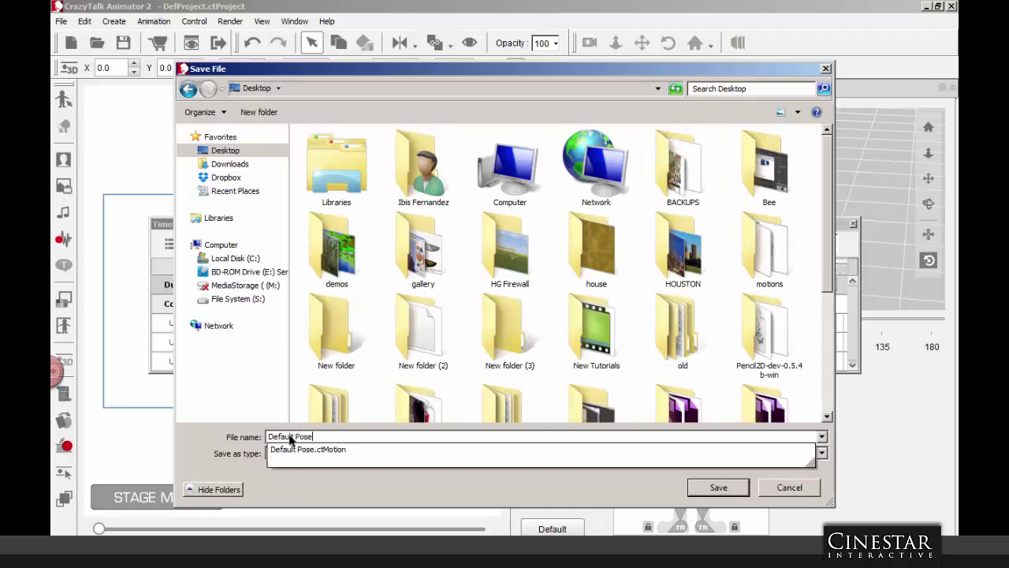
text(Pose)
click(382, 480)
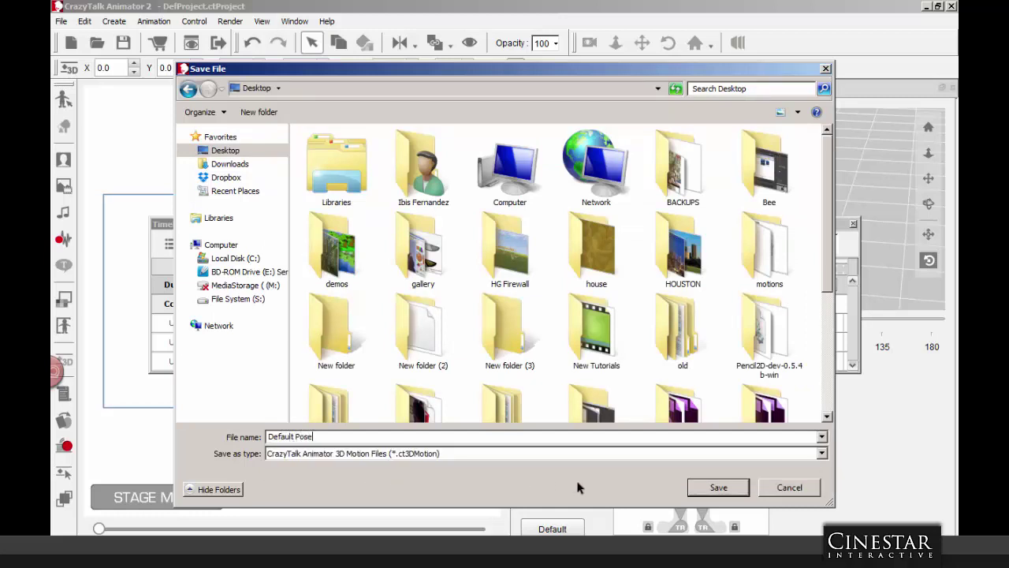
click(716, 487)
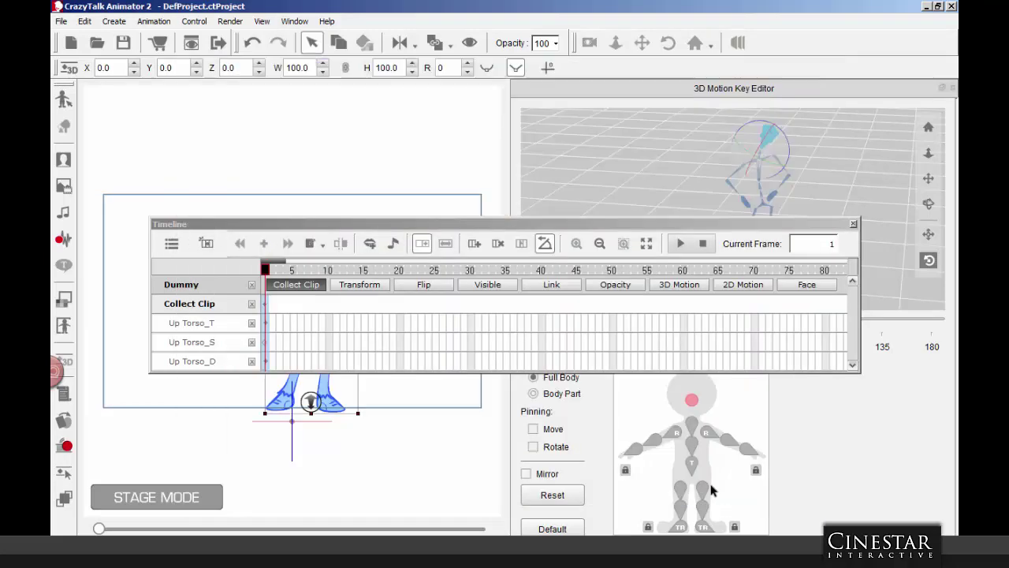
Step: Hide the Collect Clip track and close the Timeline
click(854, 225)
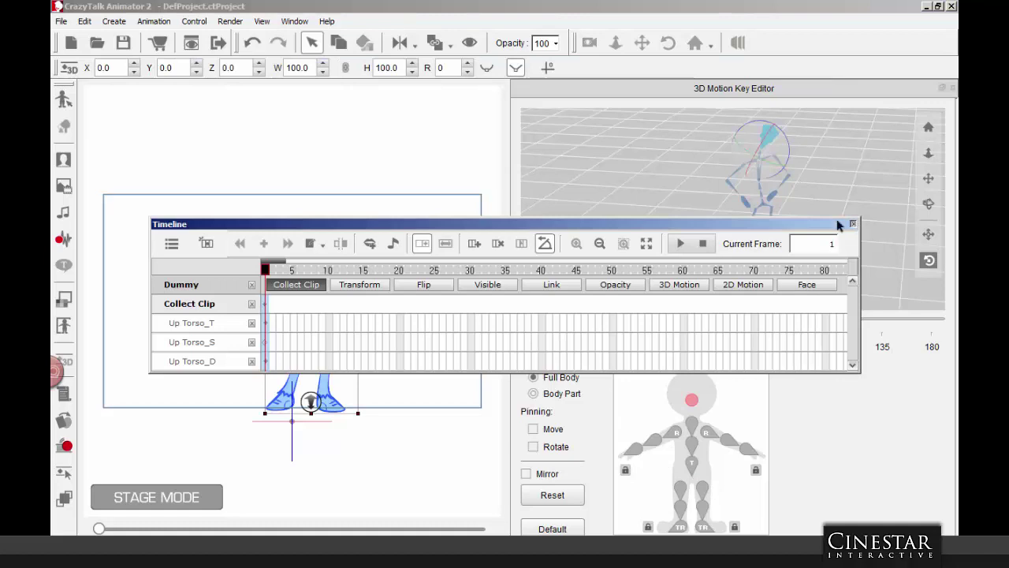
click(286, 289)
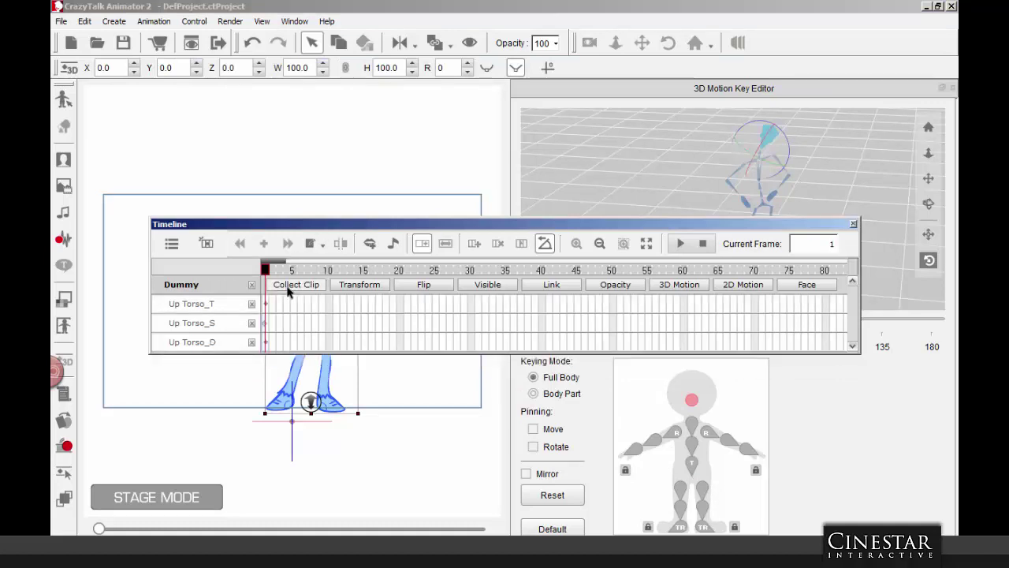
click(854, 224)
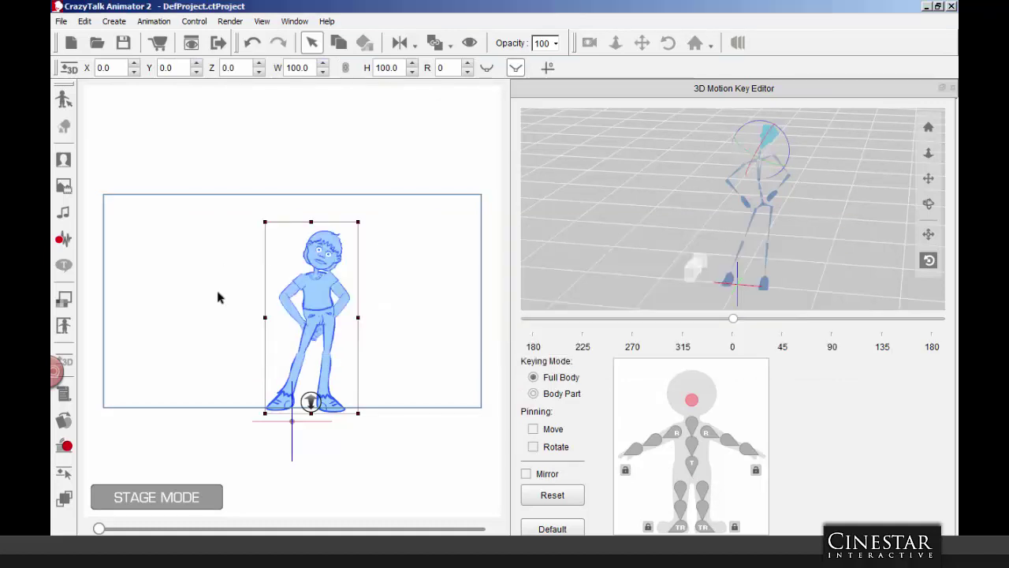
Step: Open the Action Menu Editor for the actor and add Default Pose.ct3DMotion from the Desktop as an action
right_click(322, 295)
mouse_move(369, 300)
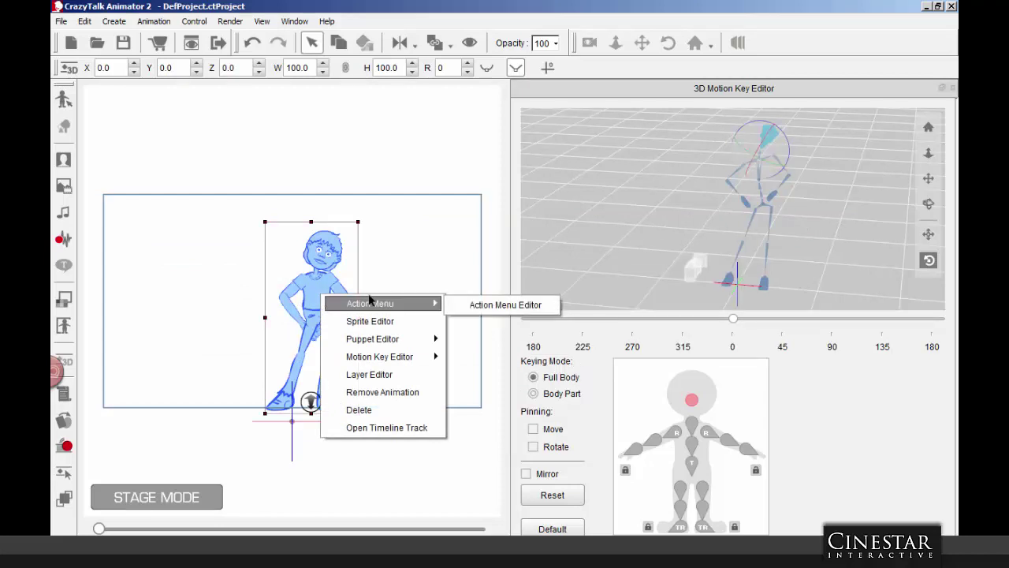
click(498, 310)
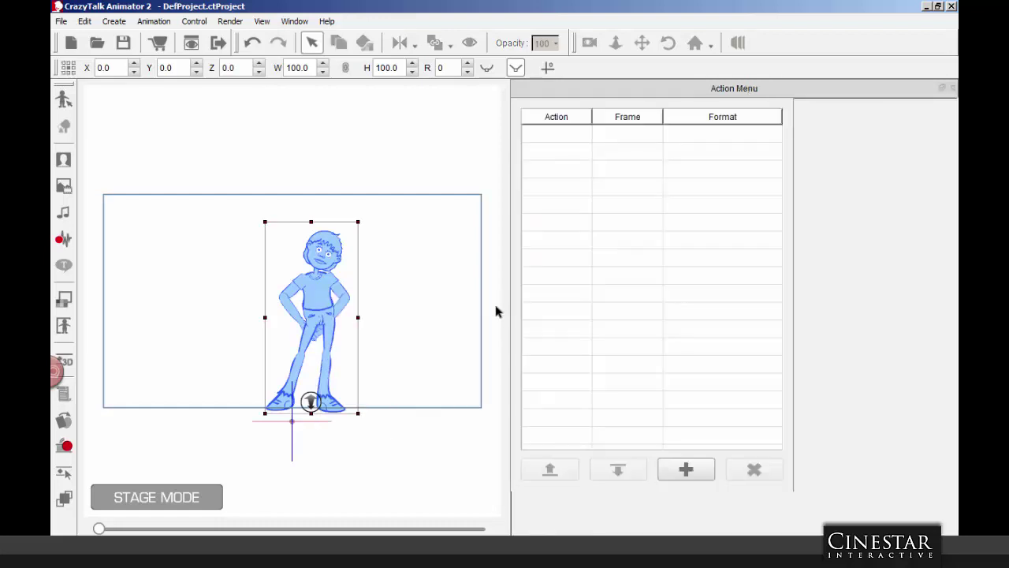
click(685, 470)
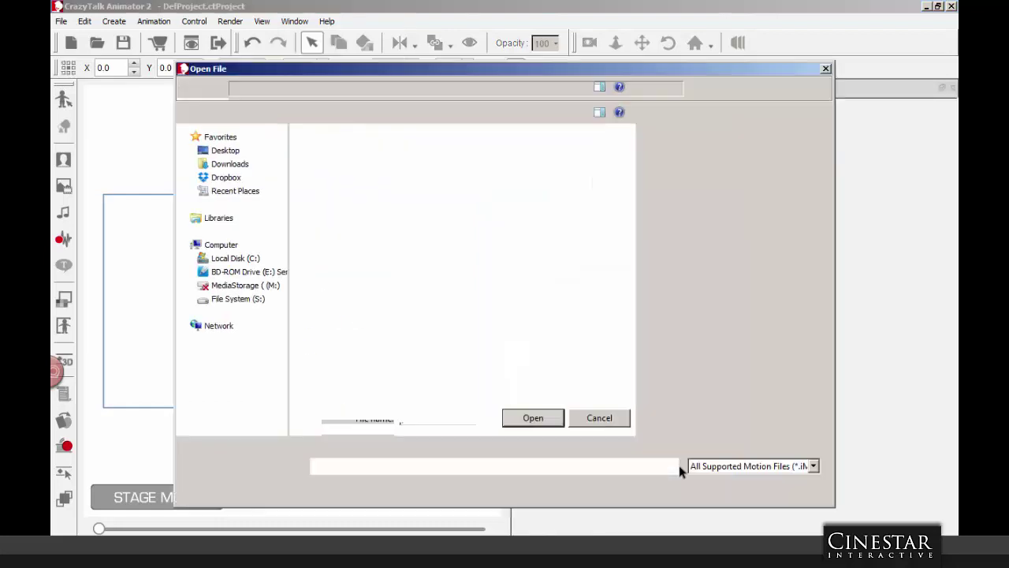
text(def)
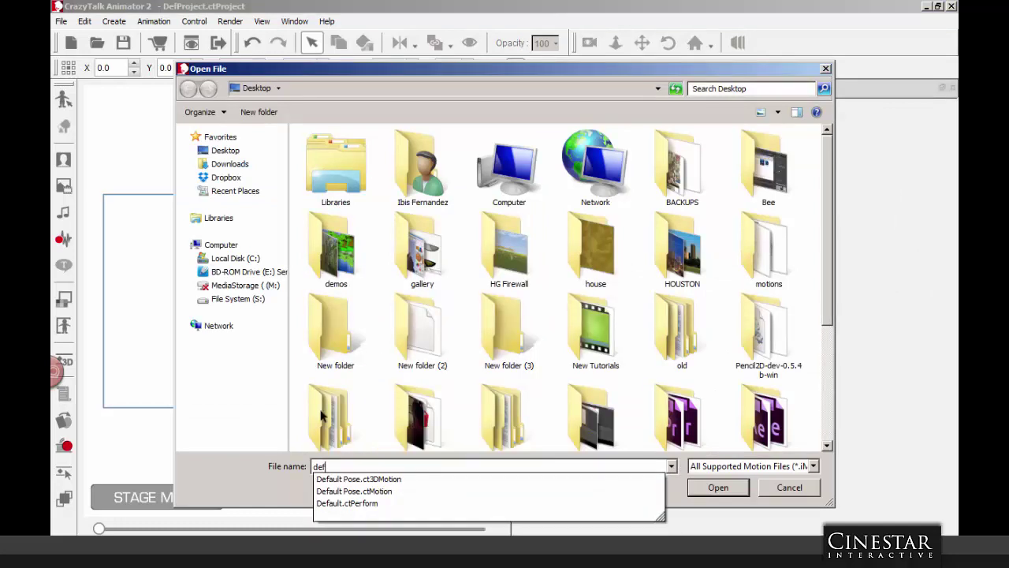
click(359, 492)
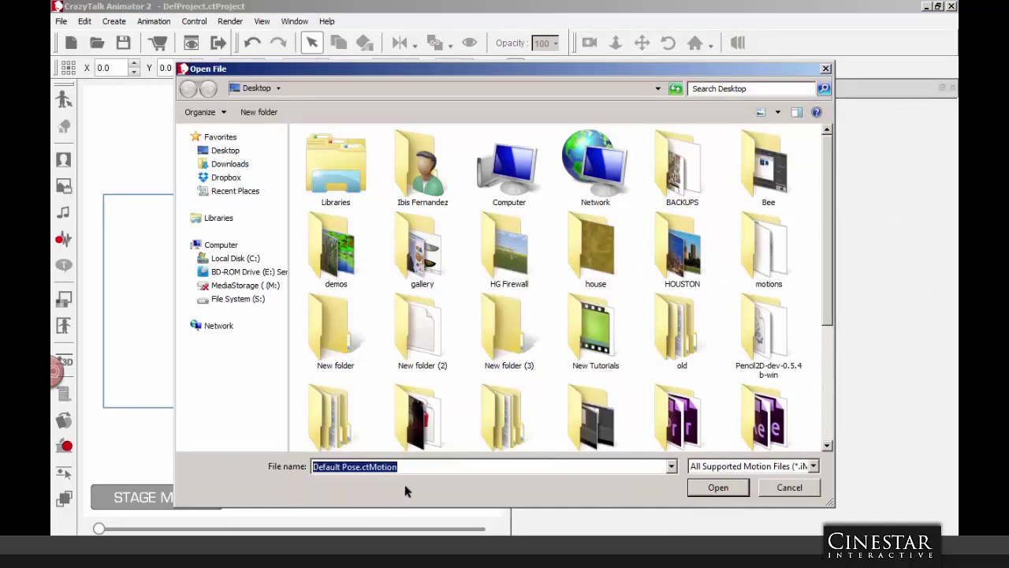
drag(829, 302, 829, 459)
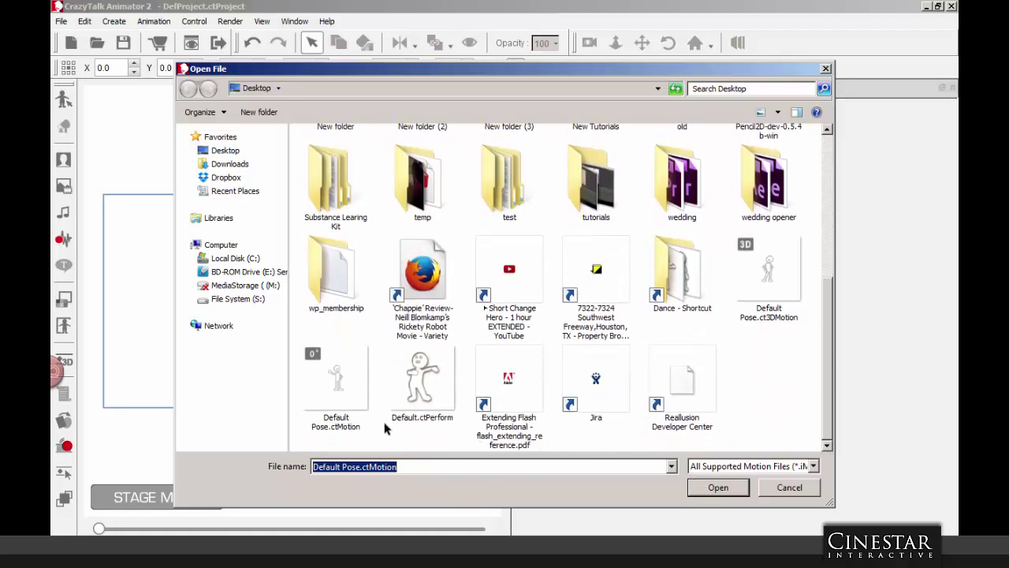
click(770, 281)
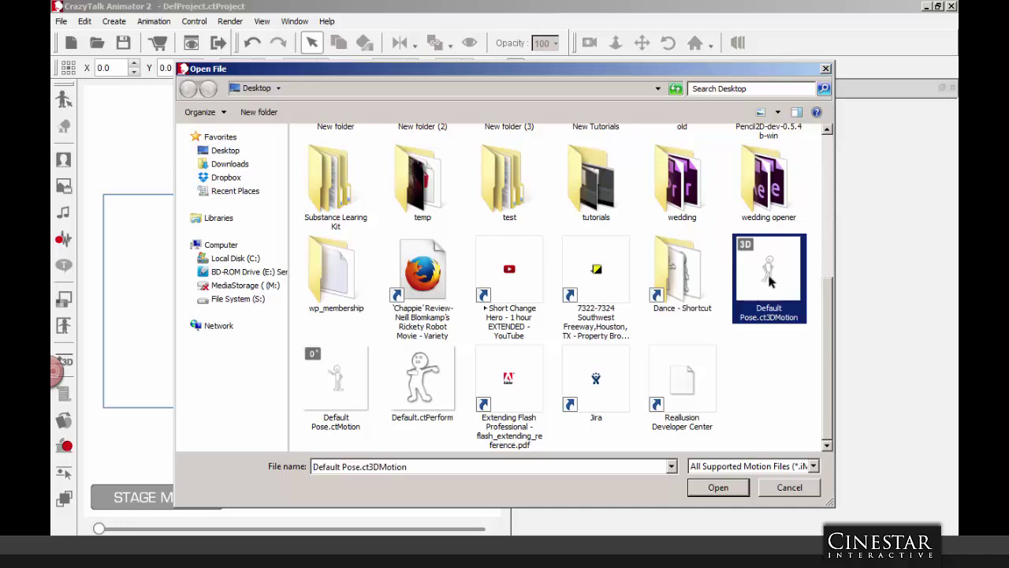
click(717, 487)
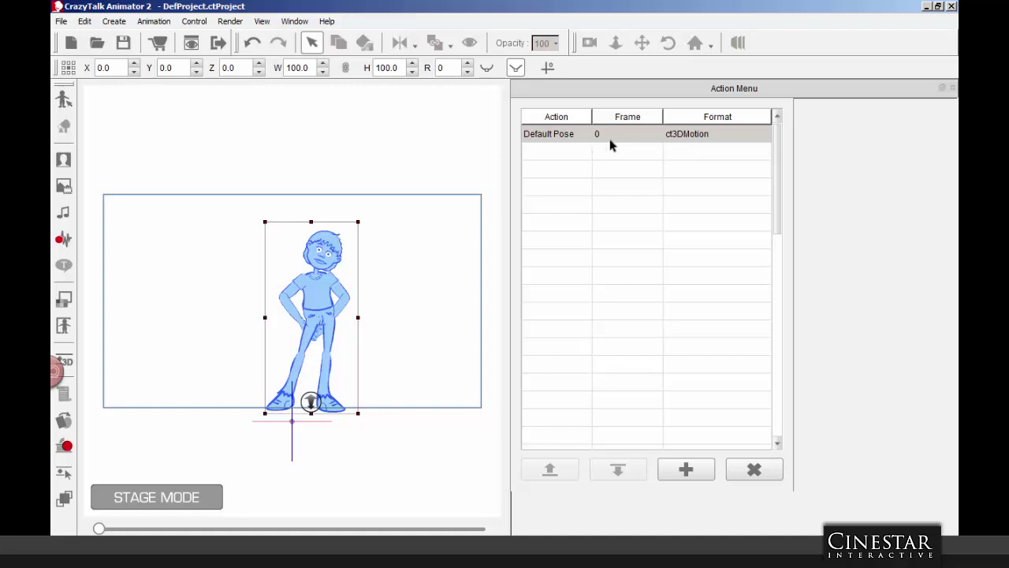
click(579, 142)
click(563, 145)
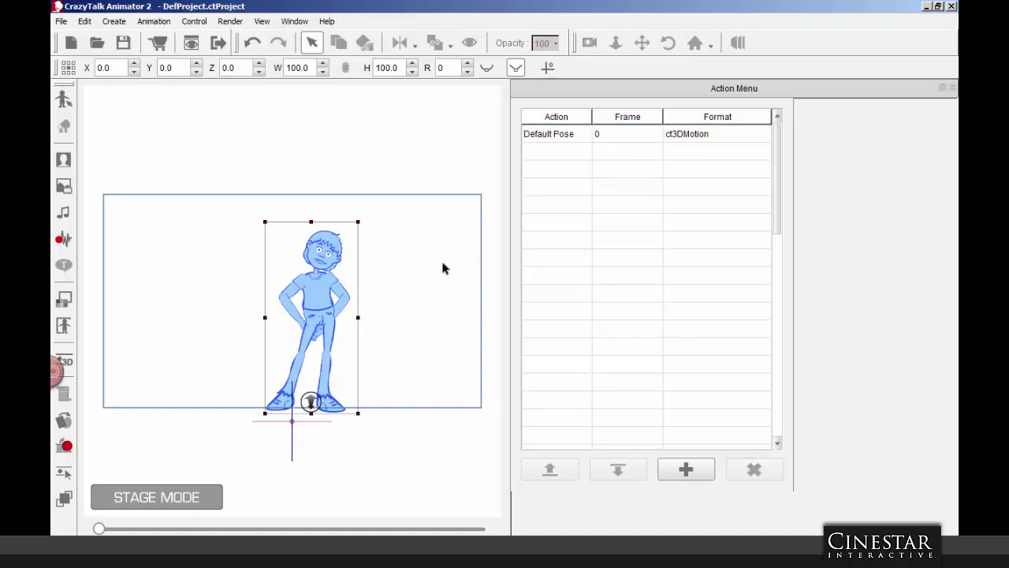
Step: Apply the Walk_Male motion from the 3D 01_Move animation templates to the actor
click(65, 361)
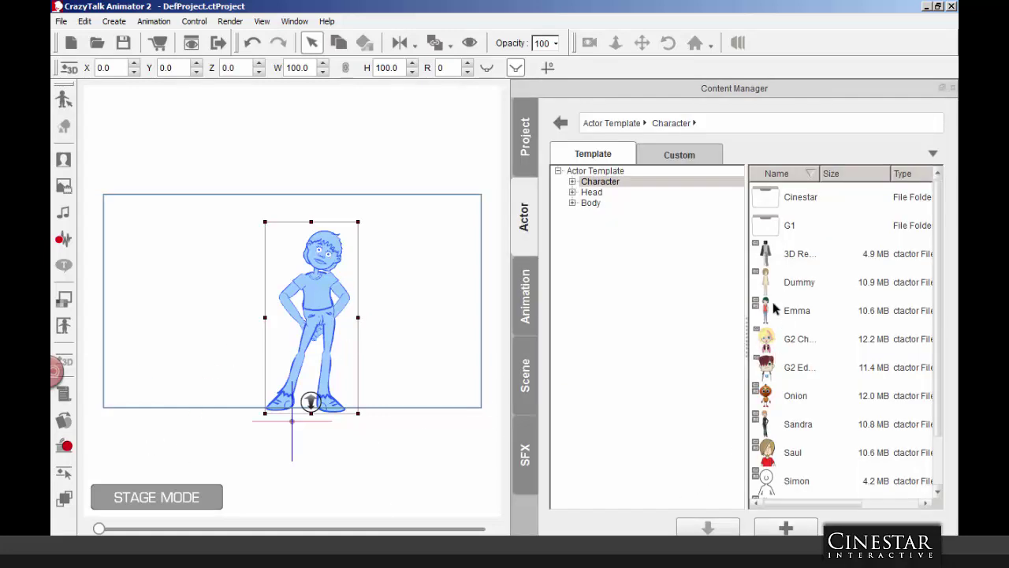
click(530, 298)
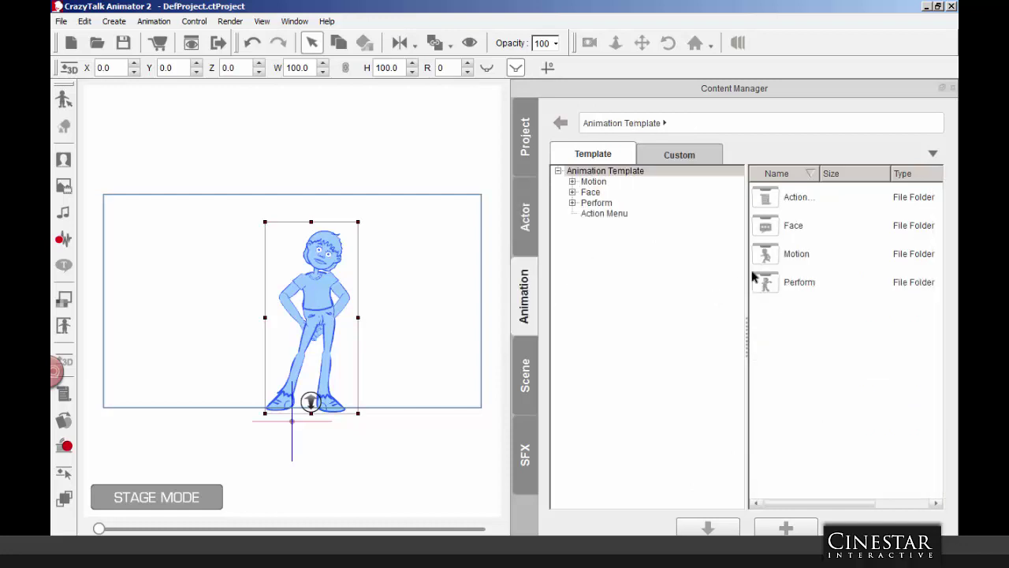
double_click(767, 254)
double_click(775, 231)
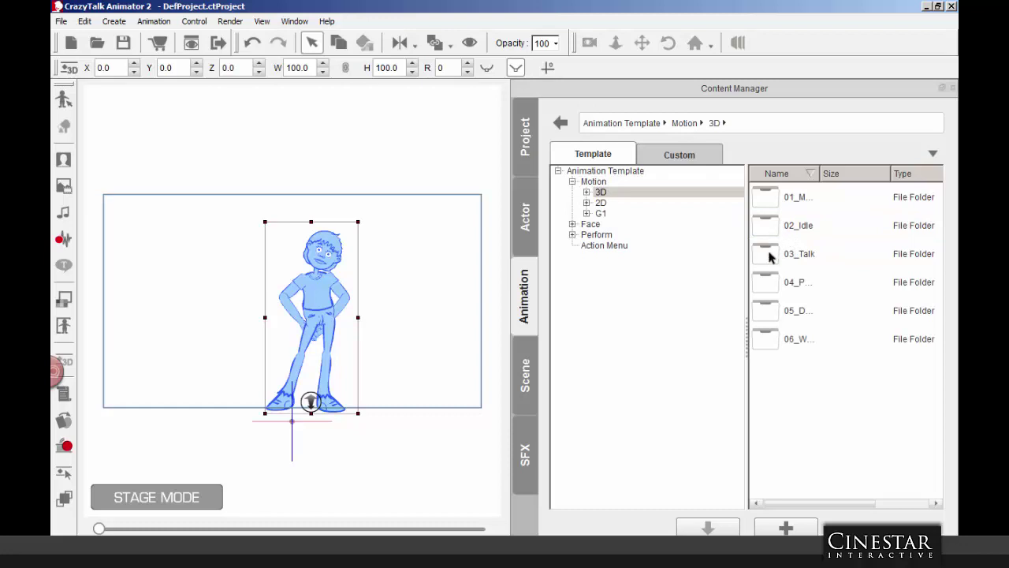
double_click(766, 256)
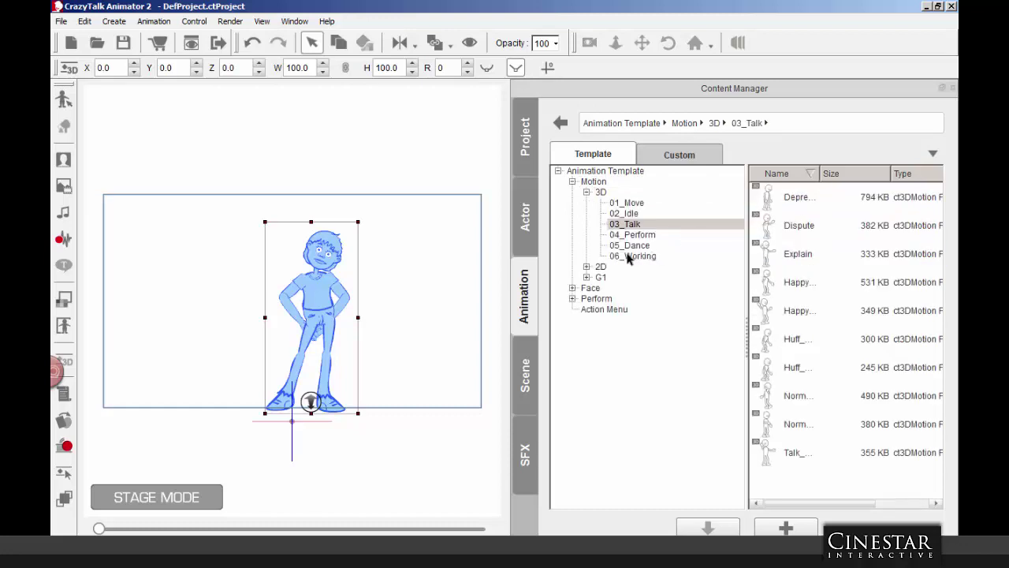
click(626, 204)
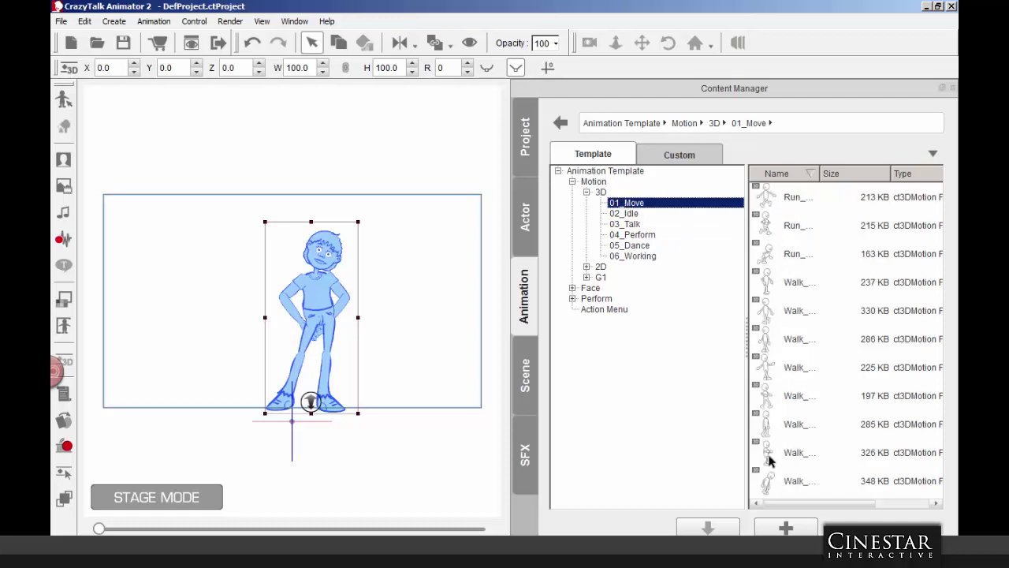
drag(822, 174, 905, 178)
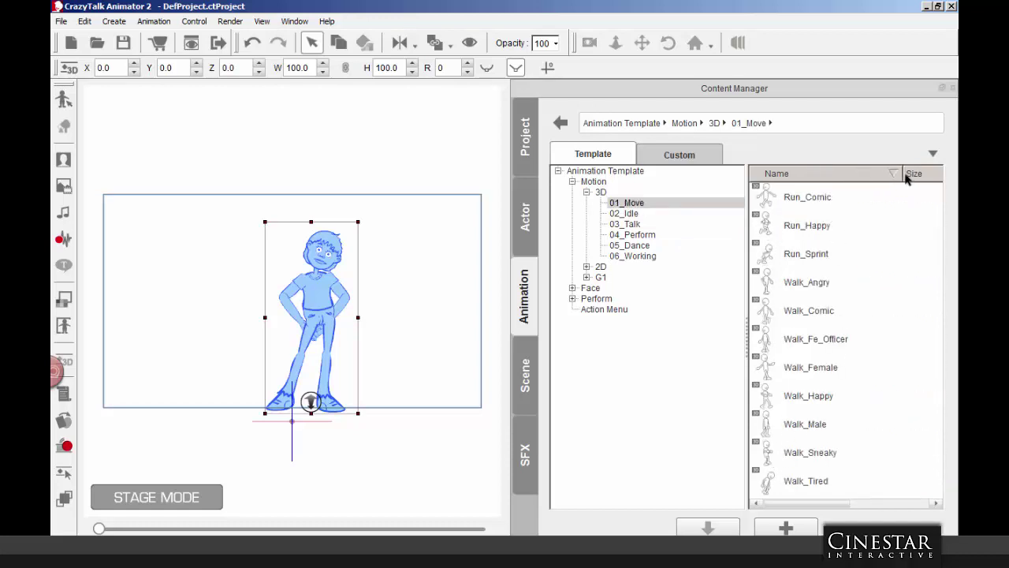
double_click(767, 420)
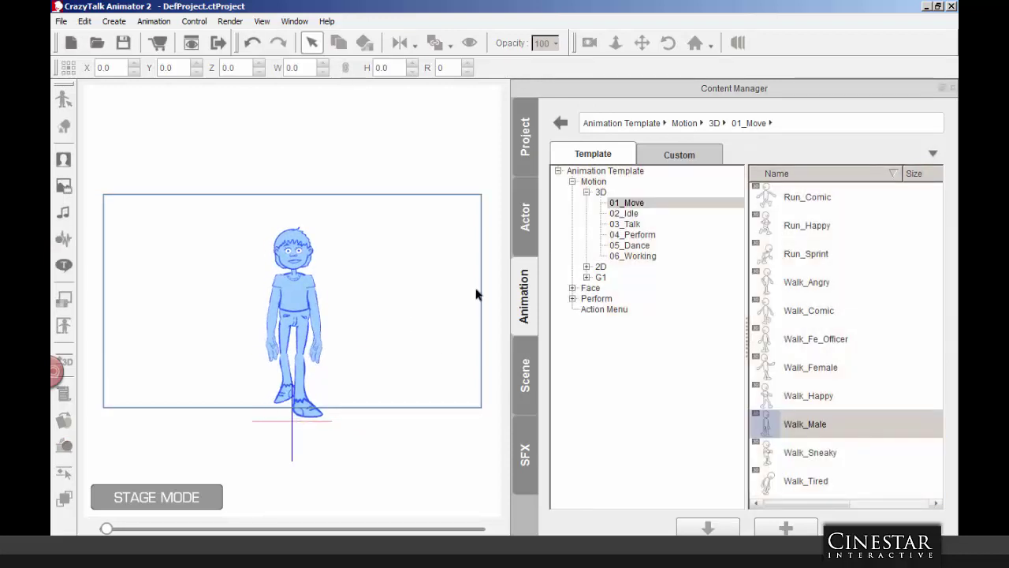
Step: Apply the Default Pose action to the actor after the walk motion
click(297, 291)
right_click(299, 290)
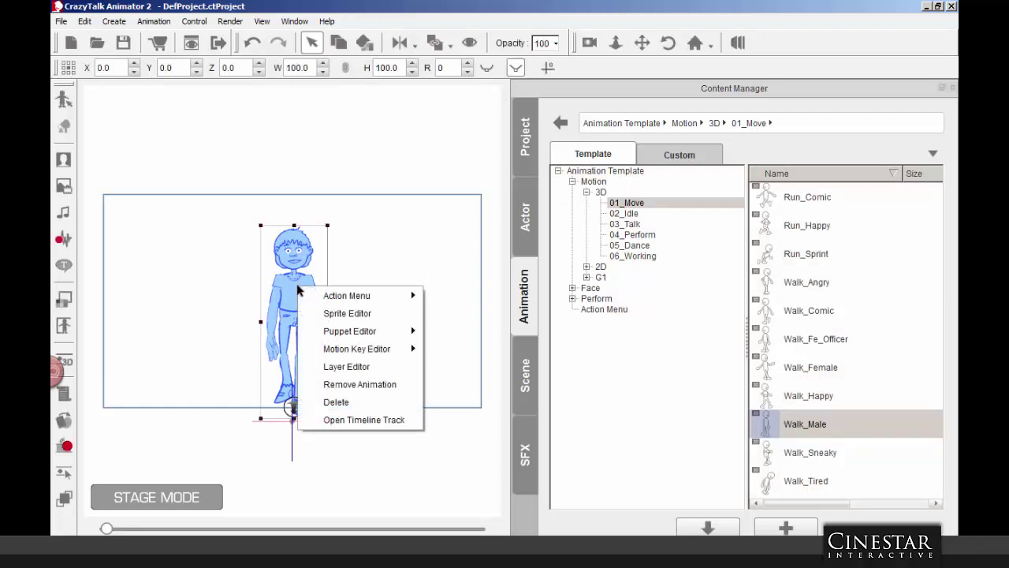
mouse_move(302, 294)
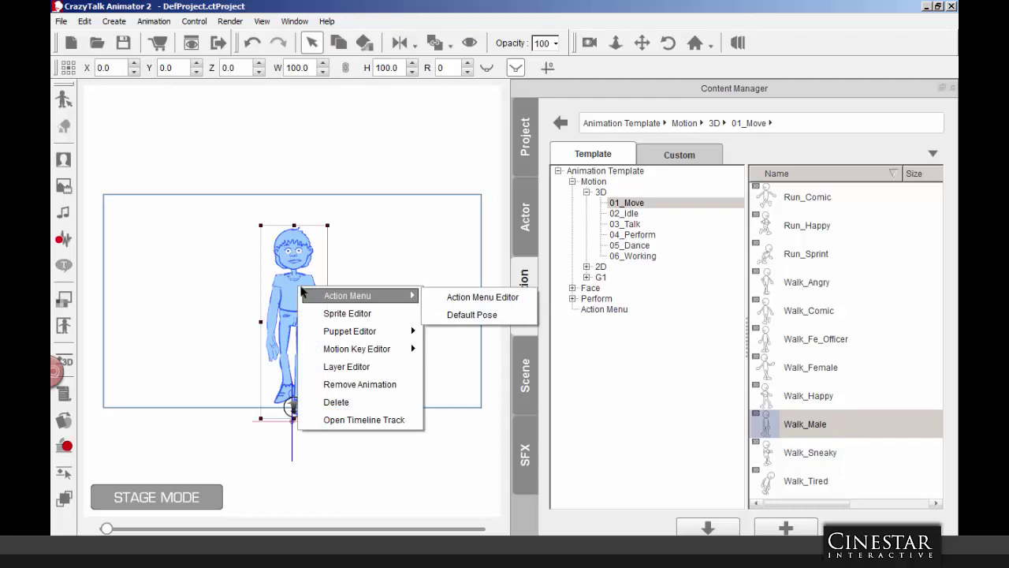
click(481, 315)
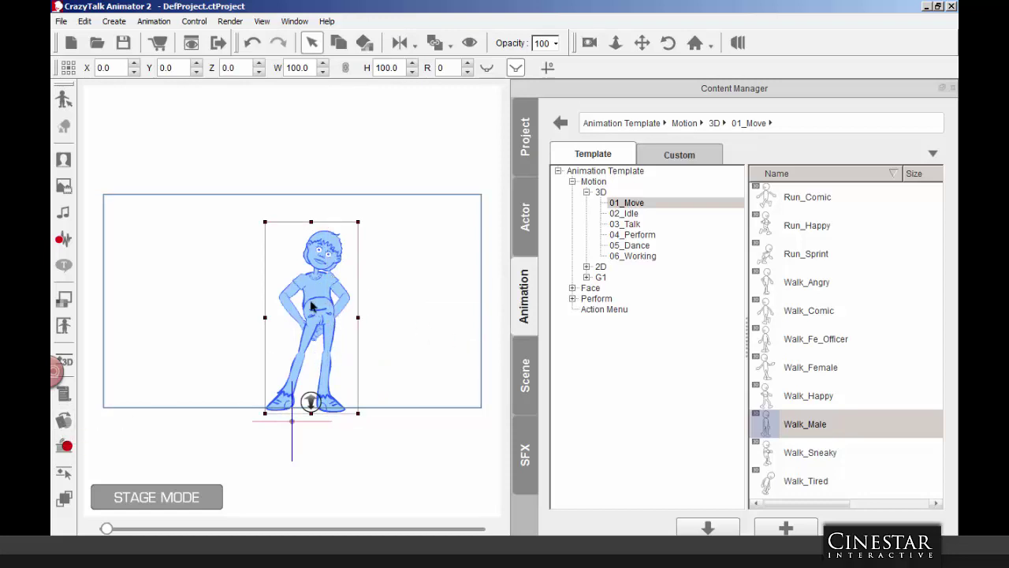
Step: Enlarge the waist joint mask in the actor's character composer and return to the stage
click(64, 99)
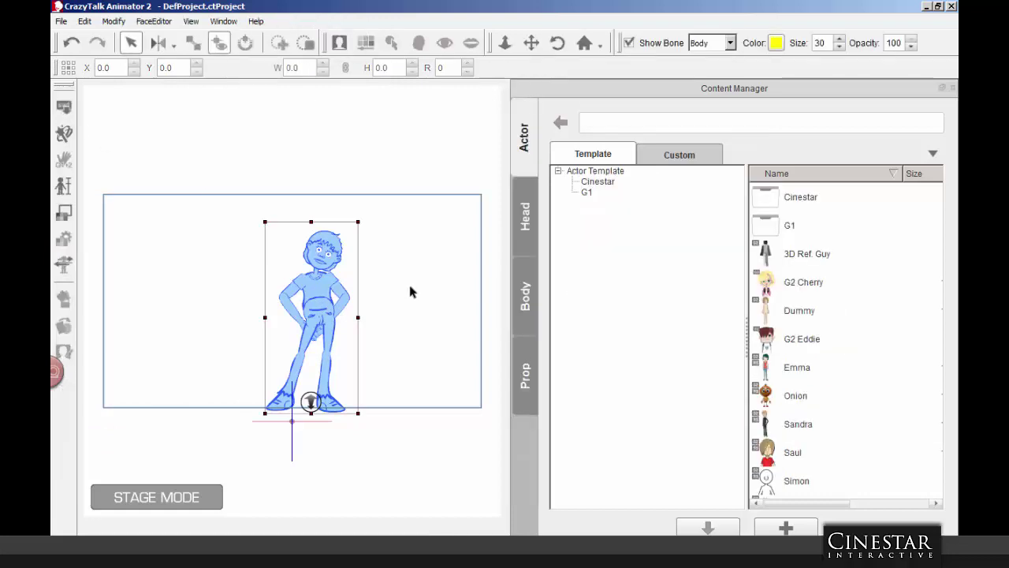
click(293, 343)
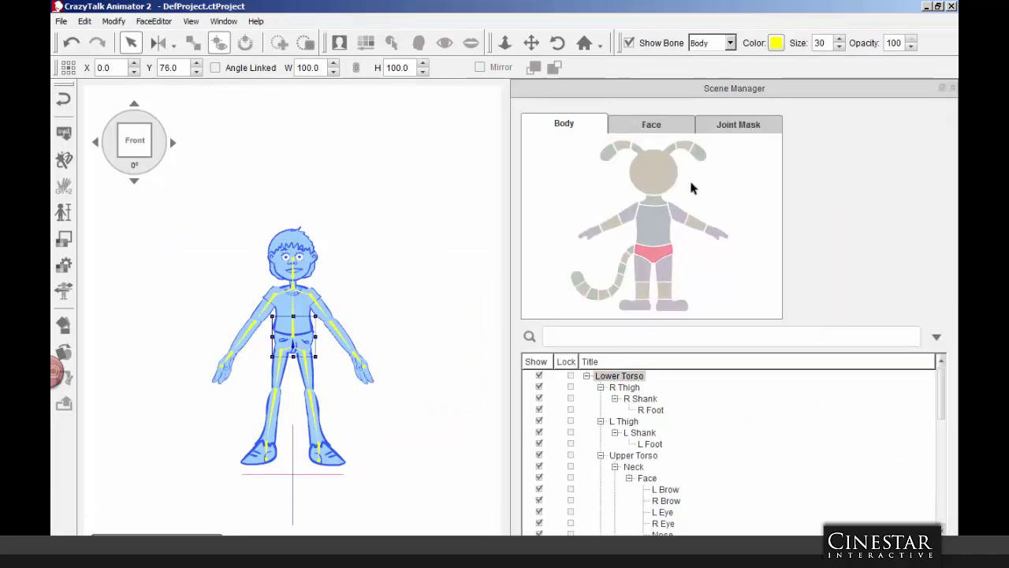
click(723, 124)
click(654, 244)
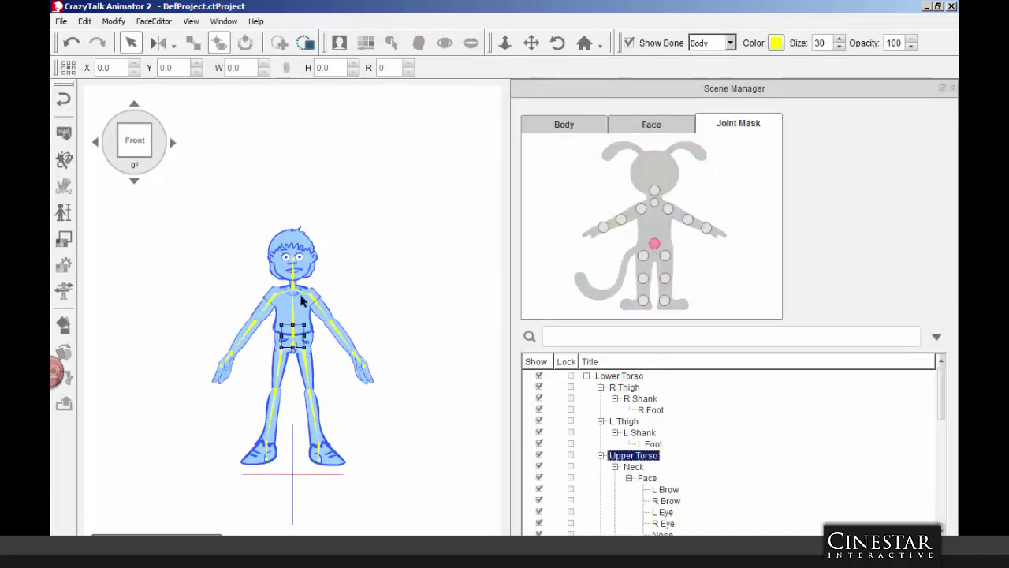
click(308, 329)
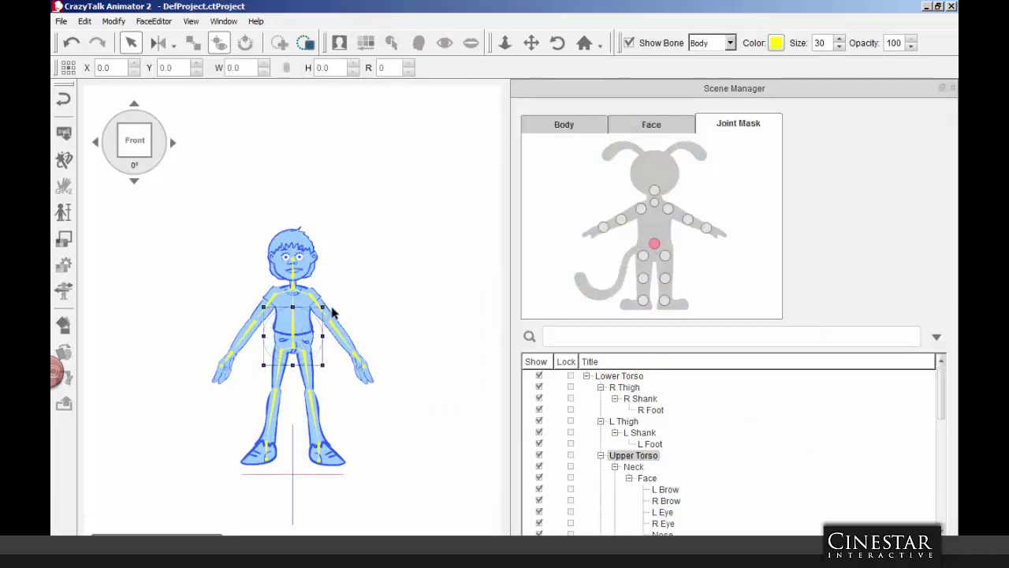
click(64, 100)
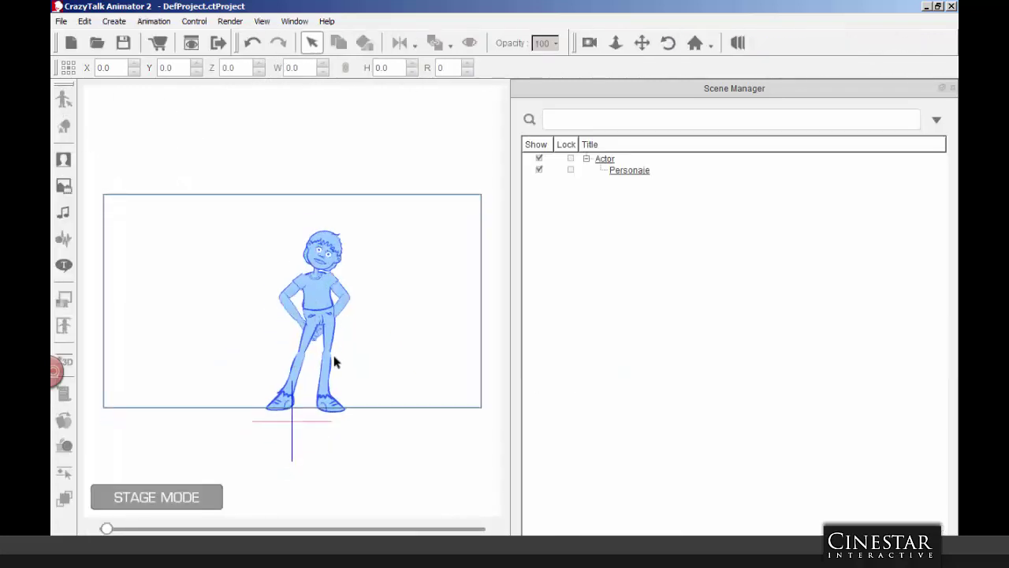
Step: Rewind the project to its first frame and apply the Default Pose action to the actor there
drag(106, 528, 66, 525)
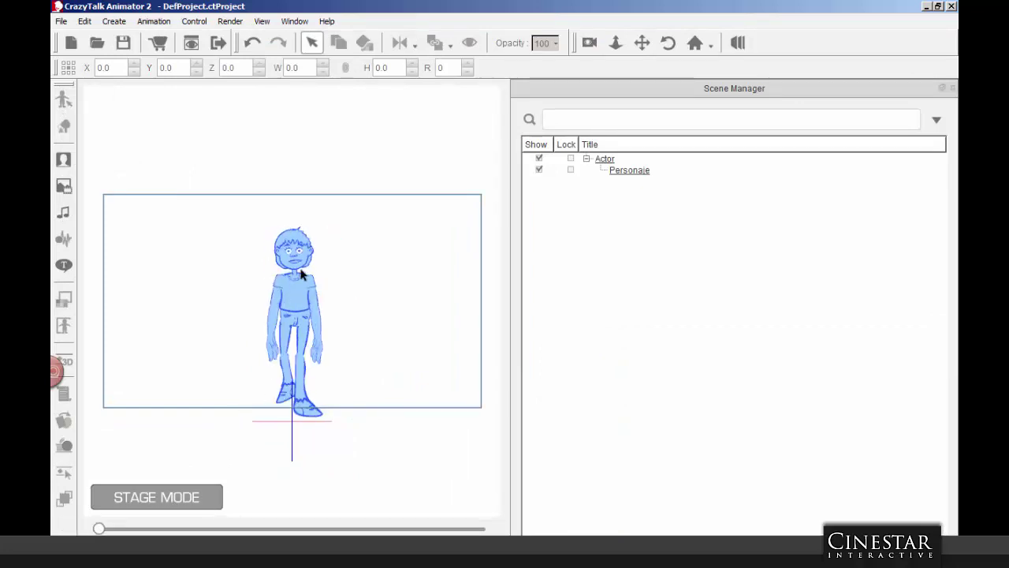
click(294, 297)
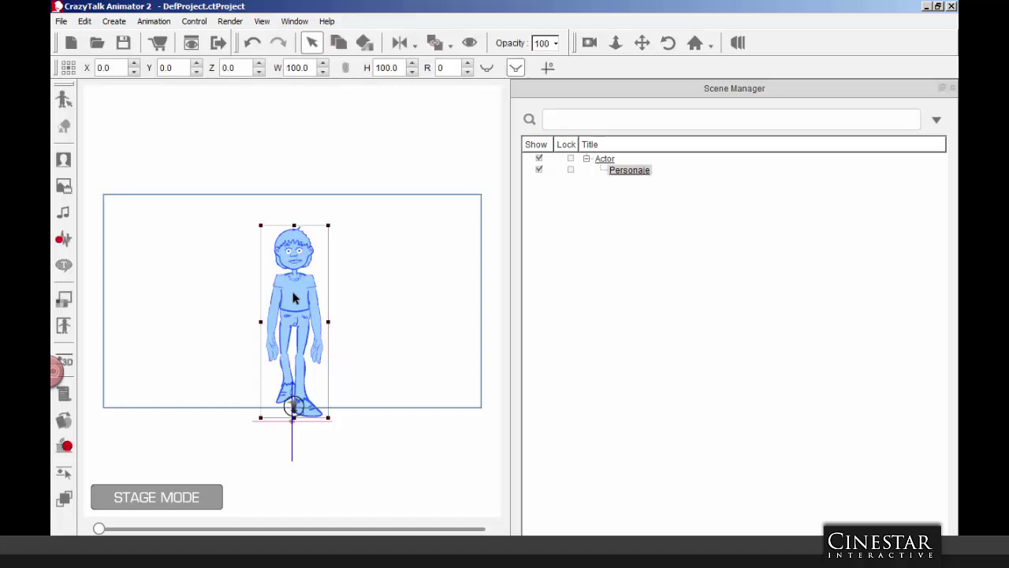
right_click(293, 298)
mouse_move(339, 303)
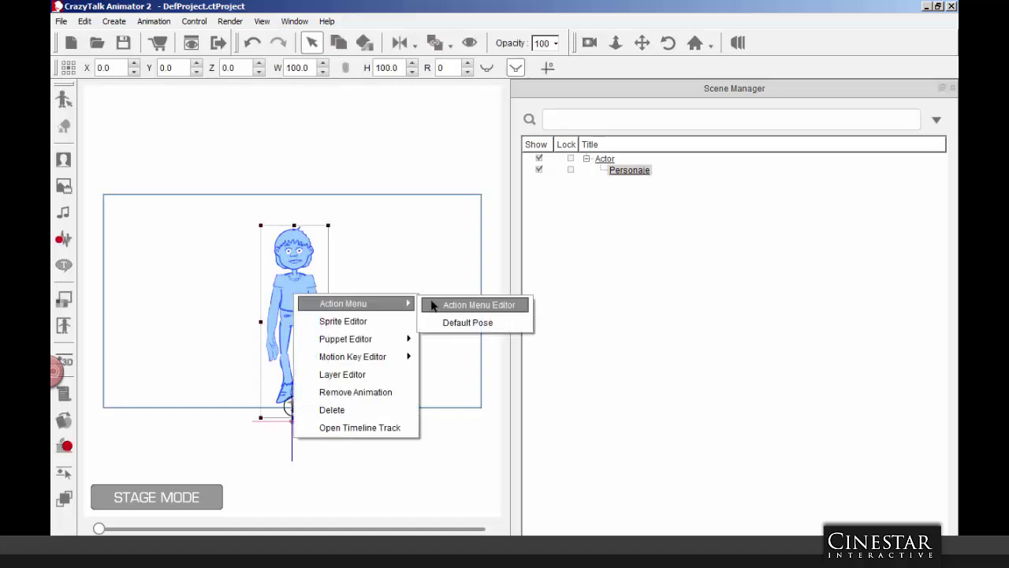
click(468, 323)
Step: Remove the animation from the actor and deselect it
right_click(315, 296)
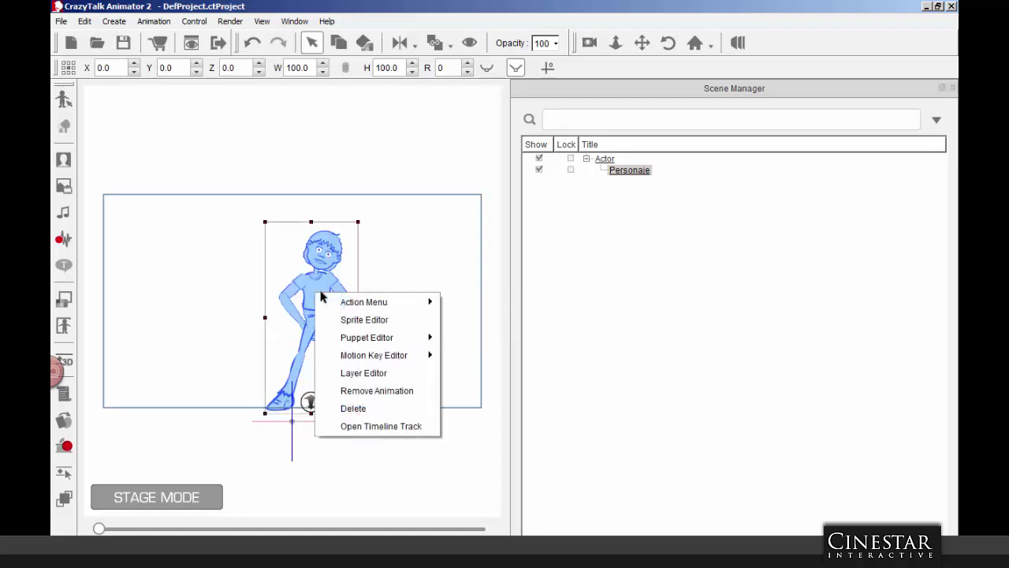
click(372, 391)
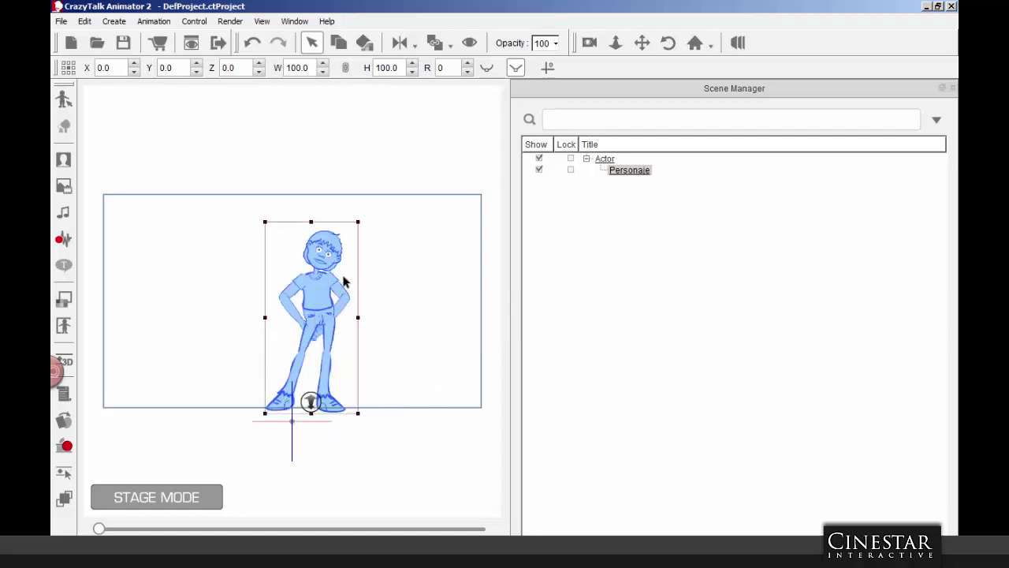
click(430, 311)
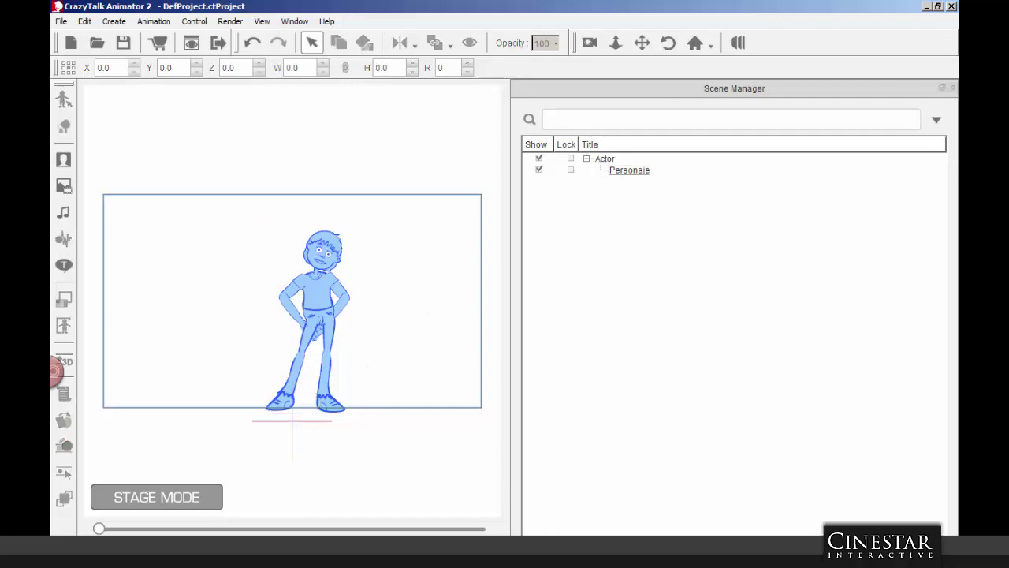
Step: Save the actor to the Content Manager's custom Character library under the name Personaje
key(F4)
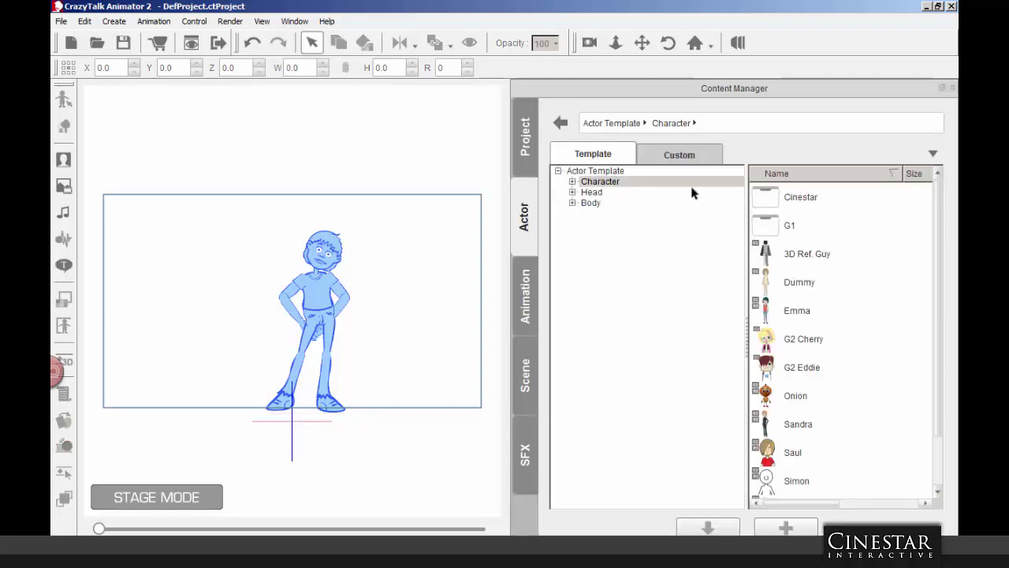
click(678, 154)
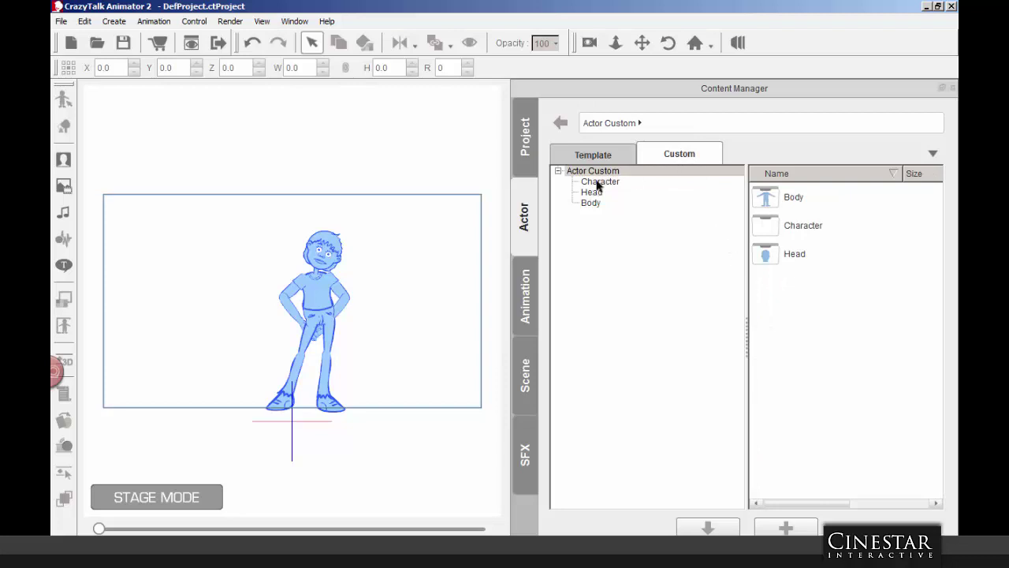
click(596, 183)
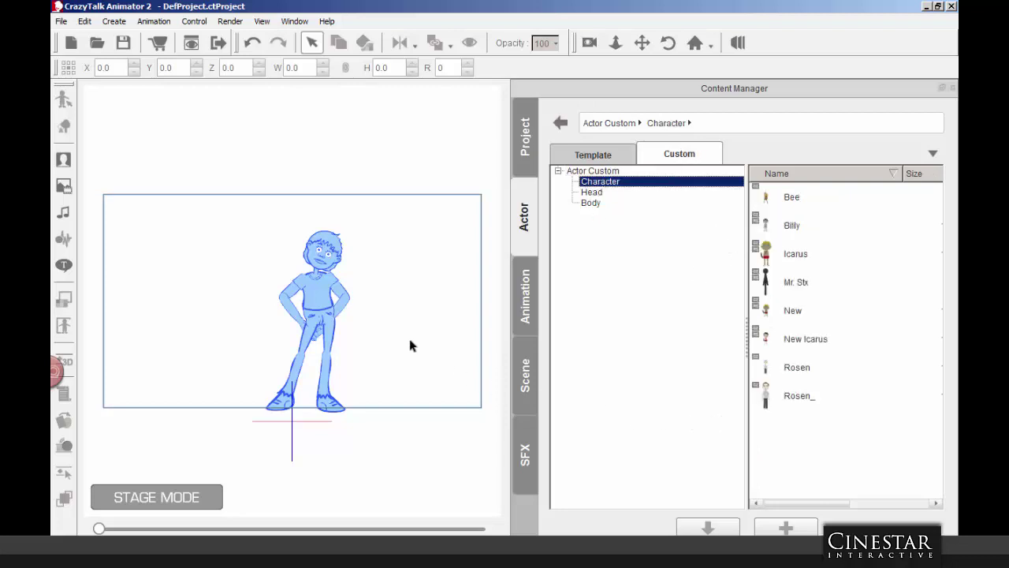
click(310, 283)
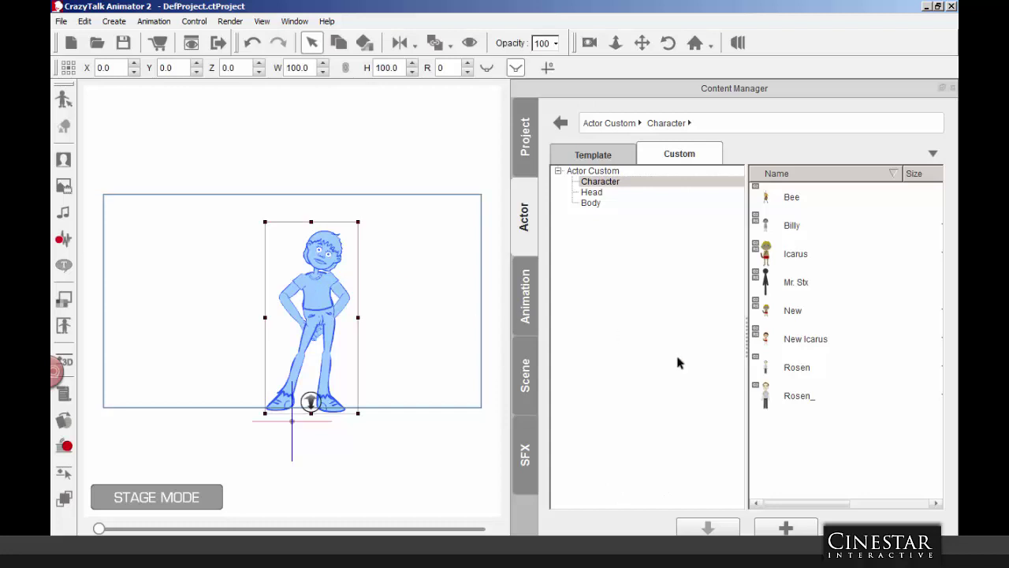
click(787, 528)
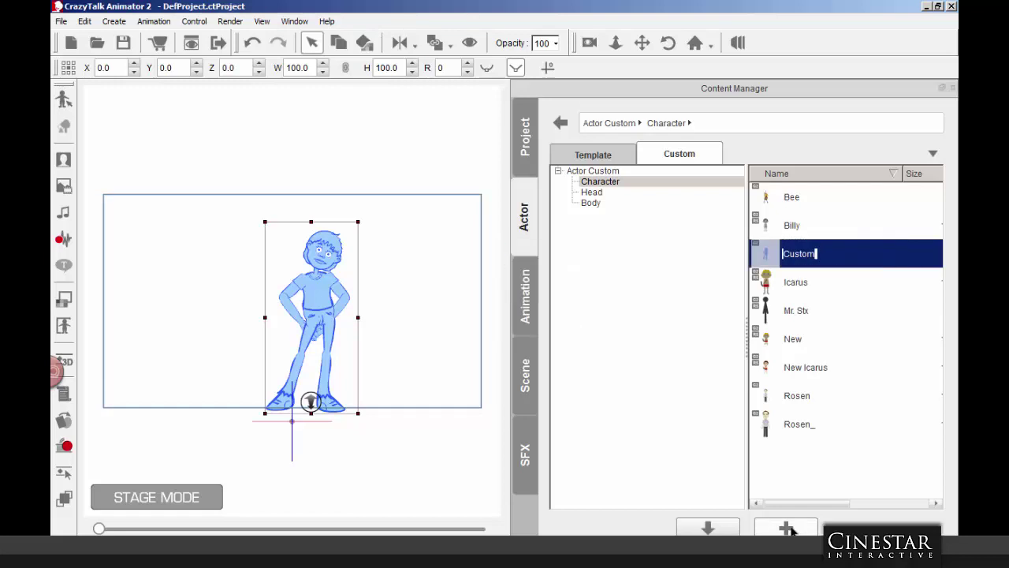
key(BackSpace)
key(BackSpace)
key(BackSpace)
key(BackSpace)
key(BackSpace)
key(BackSpace)
text(Personaje)
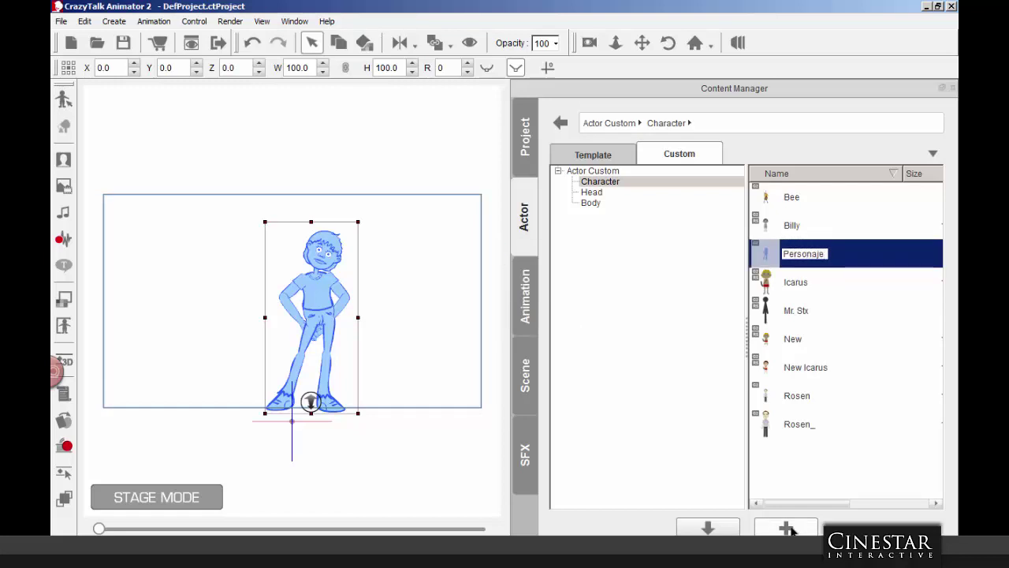
key(Return)
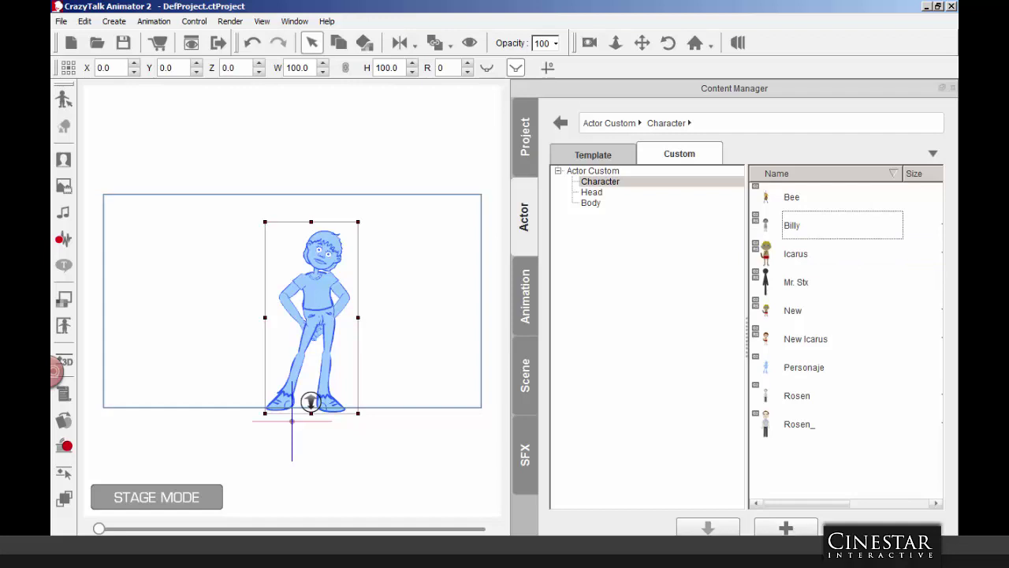
Step: Switch the custom Character library from the list to the large thumbnail view
click(769, 364)
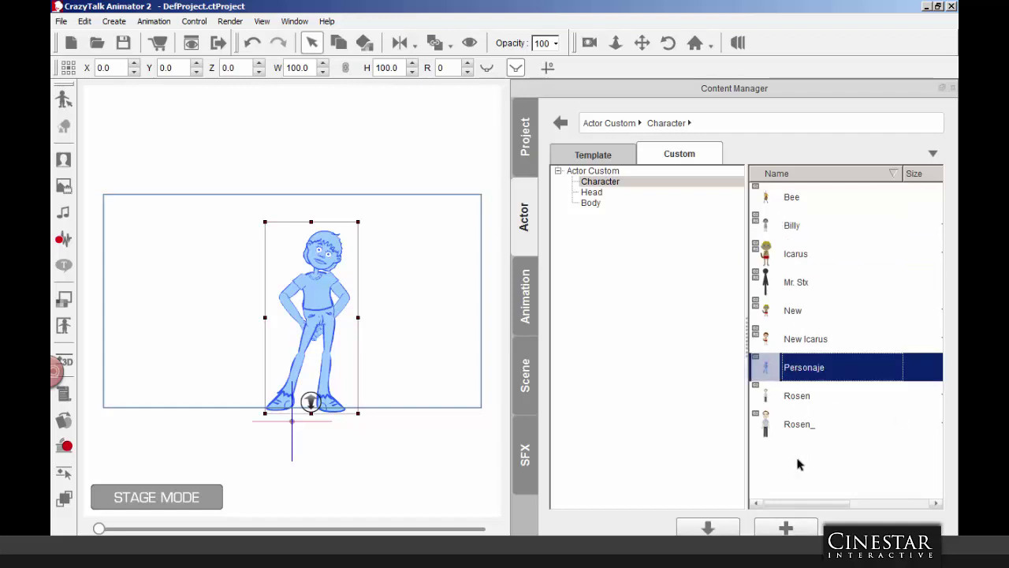
click(935, 155)
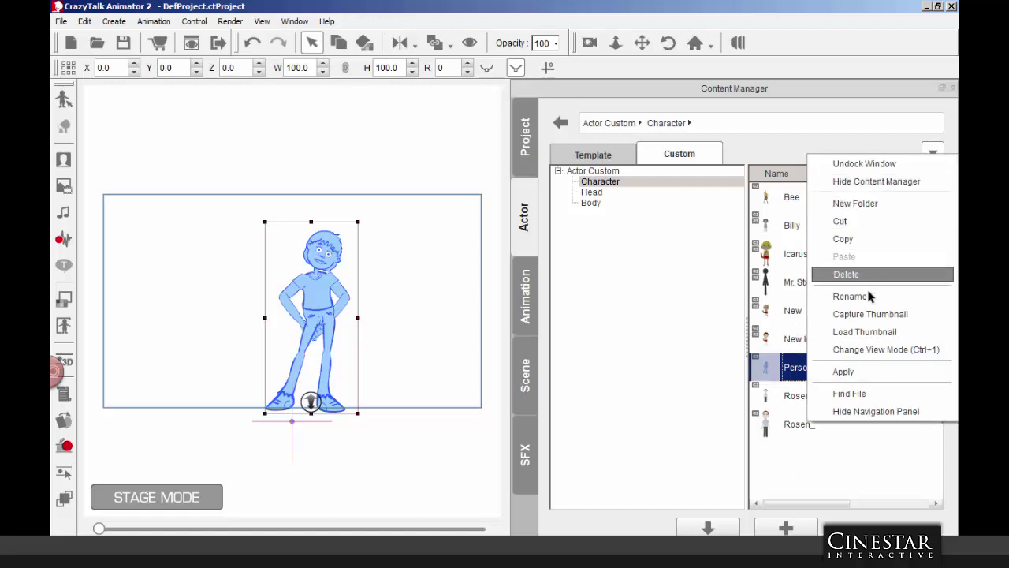
click(877, 349)
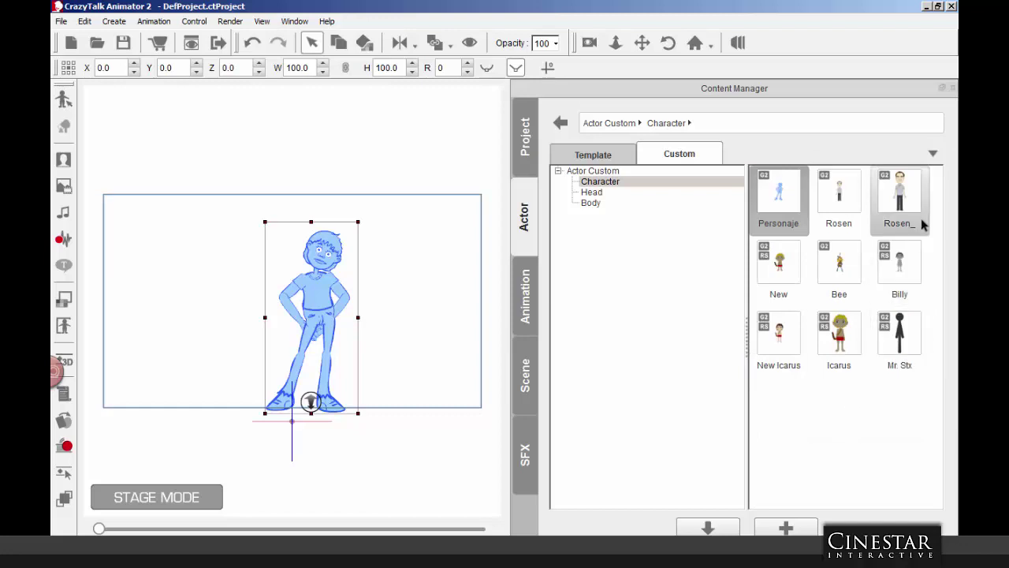
click(933, 154)
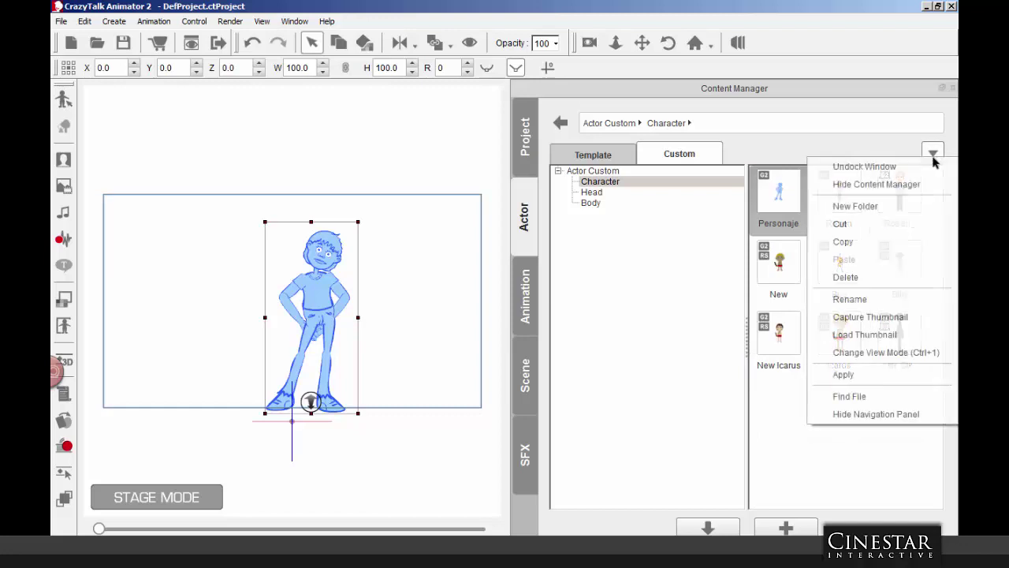
click(919, 351)
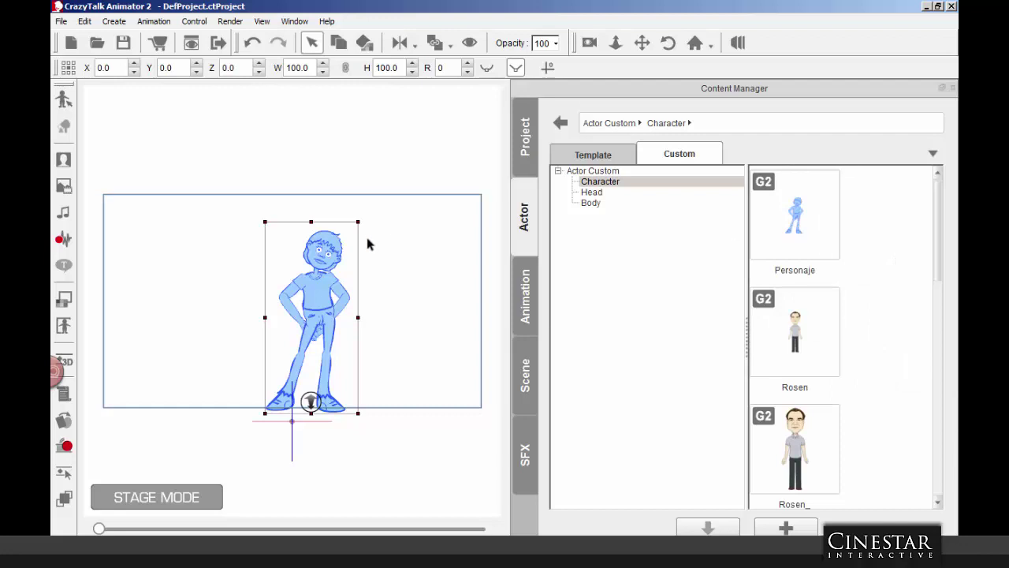
Step: Delete the actor from the stage
click(374, 262)
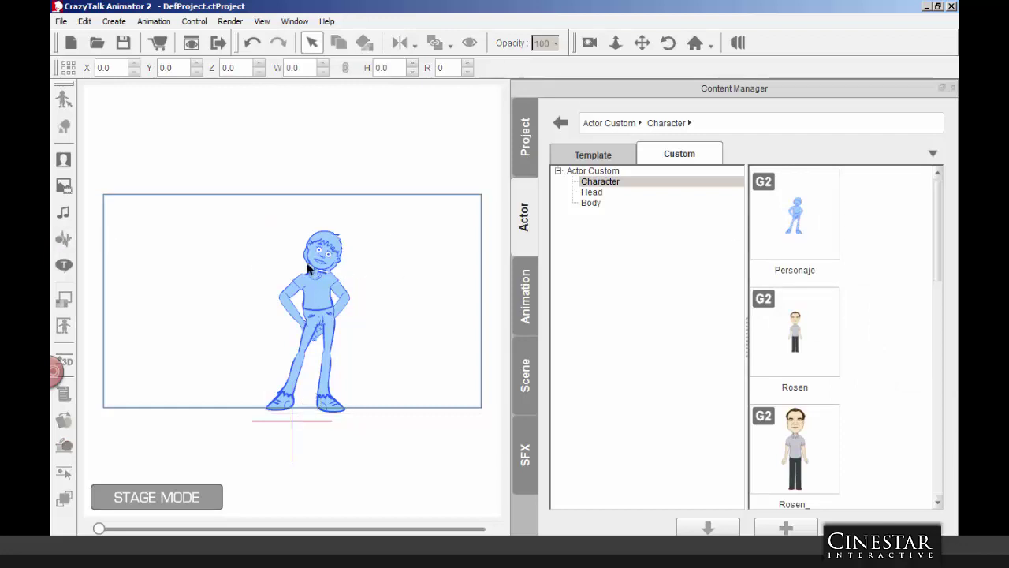
click(312, 279)
key(Delete)
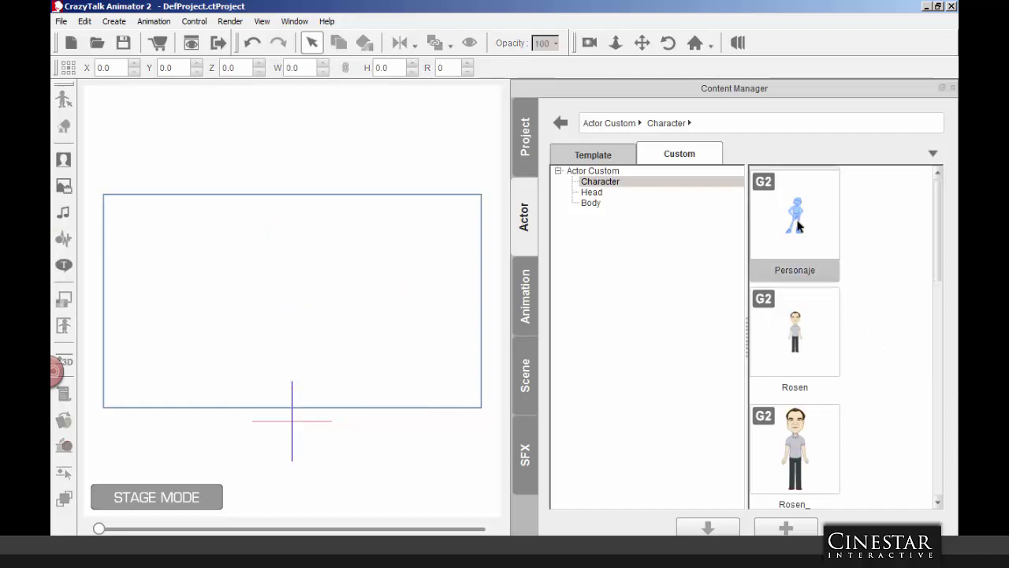
Step: Place two copies of the custom Personaje character side by side on the stage and leave them deselected
drag(798, 227, 226, 284)
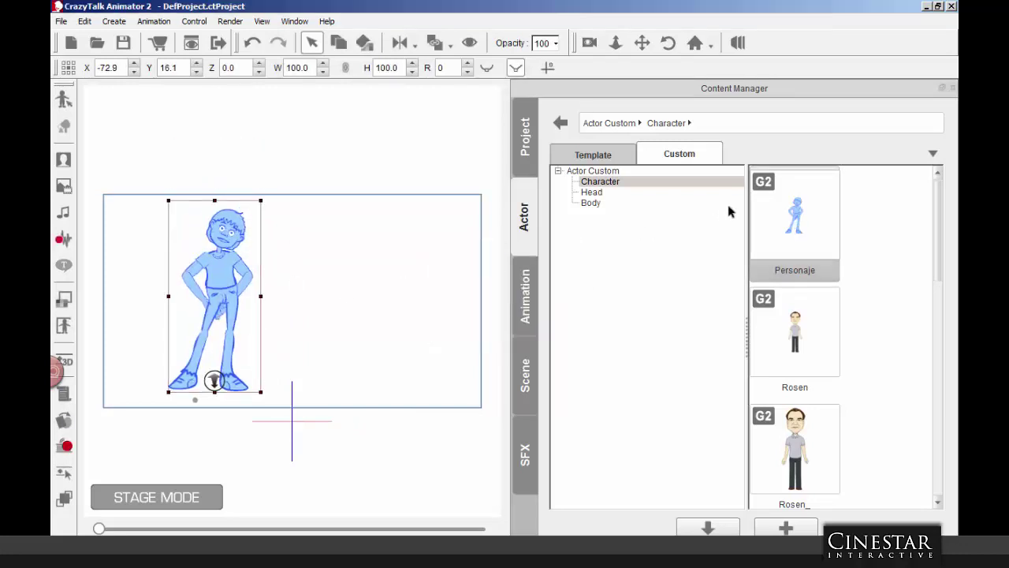
drag(798, 214, 366, 283)
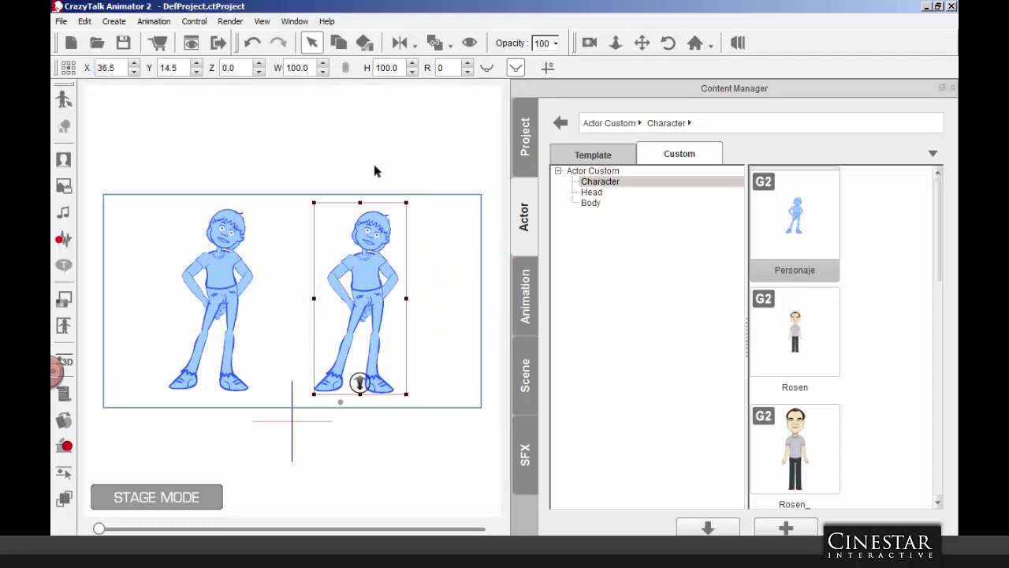
click(291, 212)
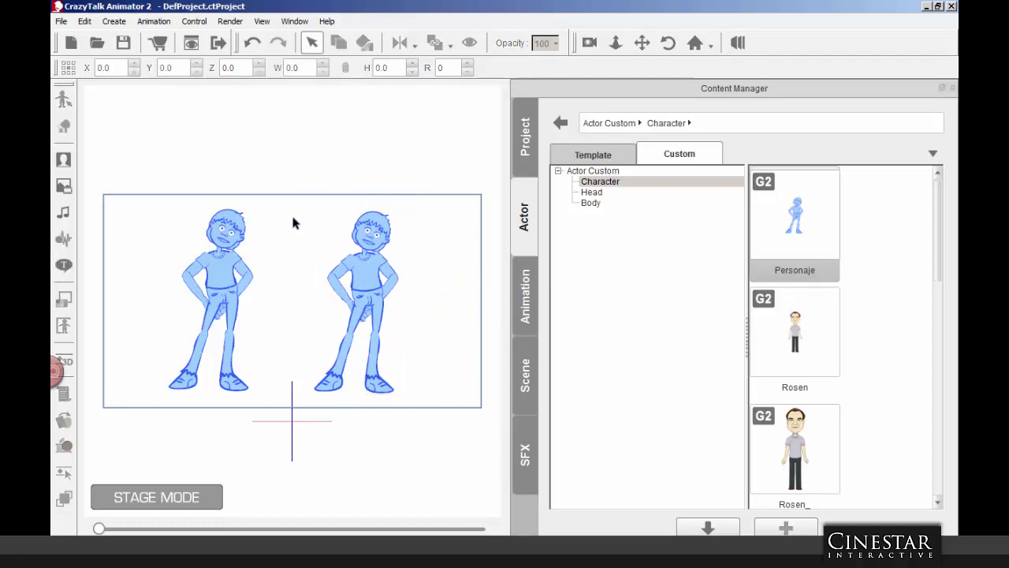
Step: Locate the Personaje.ctactor file in its folder on disk, then close the folder window
right_click(790, 210)
click(872, 428)
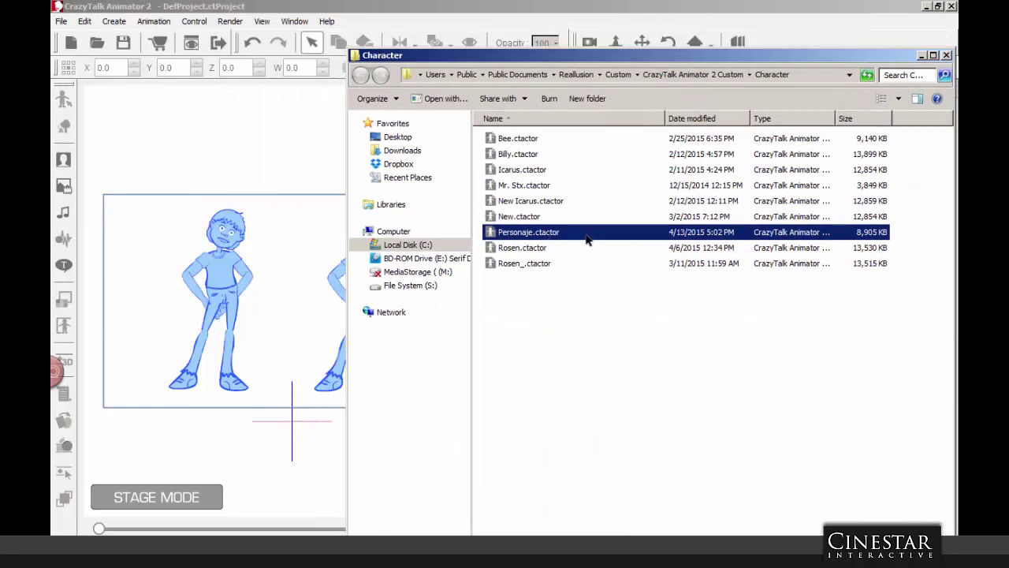
click(546, 237)
click(604, 236)
click(946, 55)
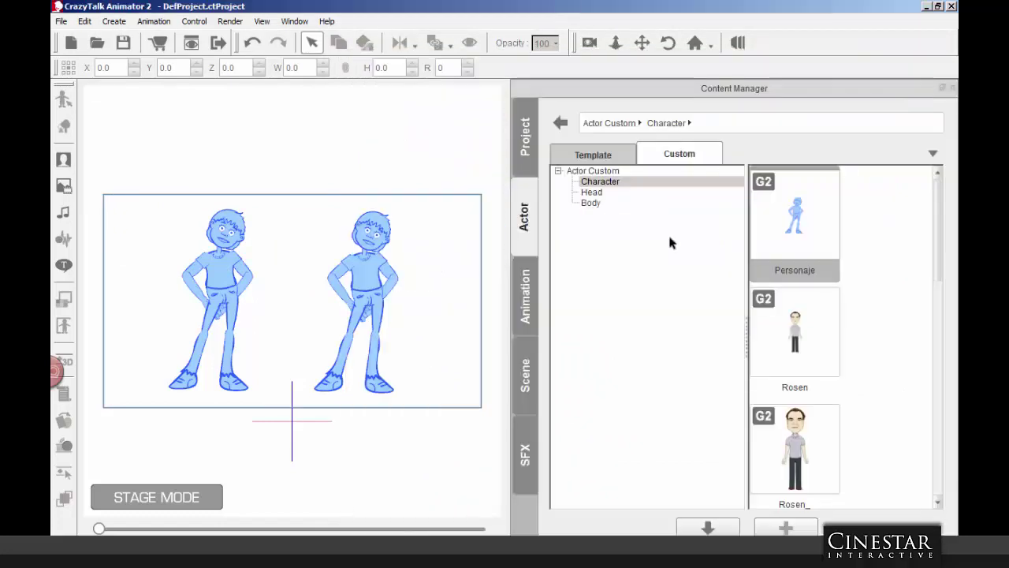
click(655, 256)
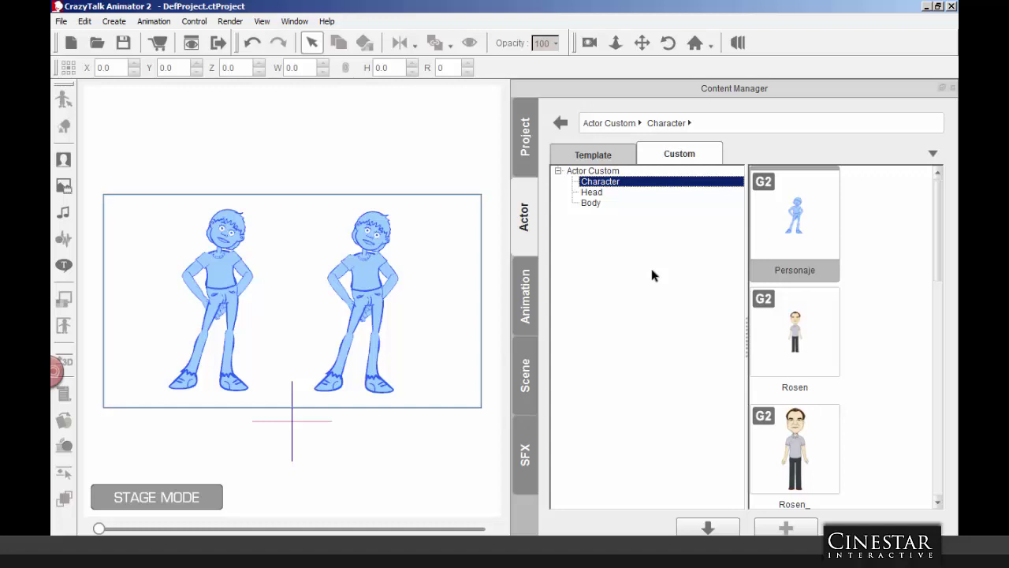
click(282, 229)
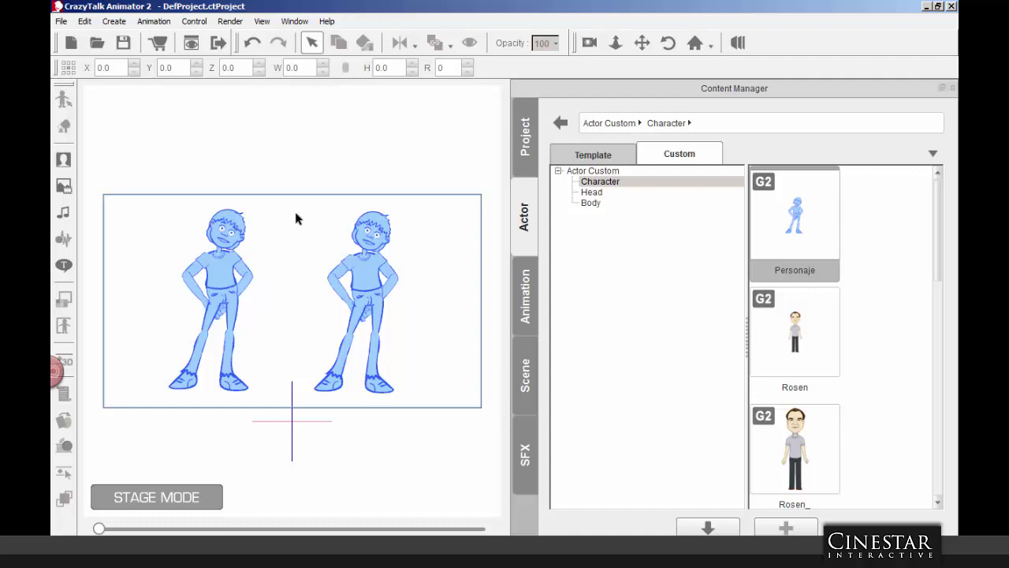
click(359, 271)
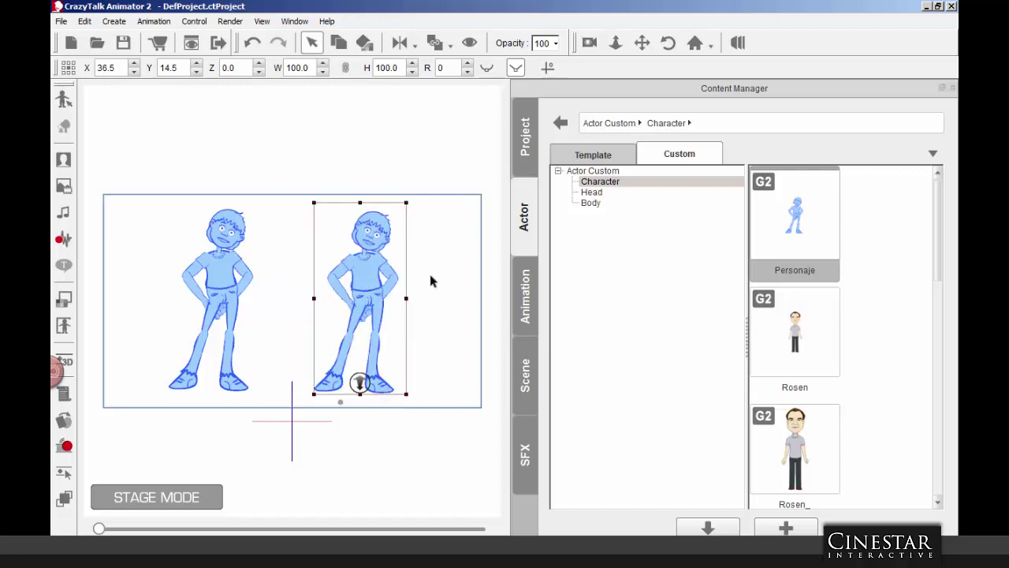
drag(434, 282, 418, 291)
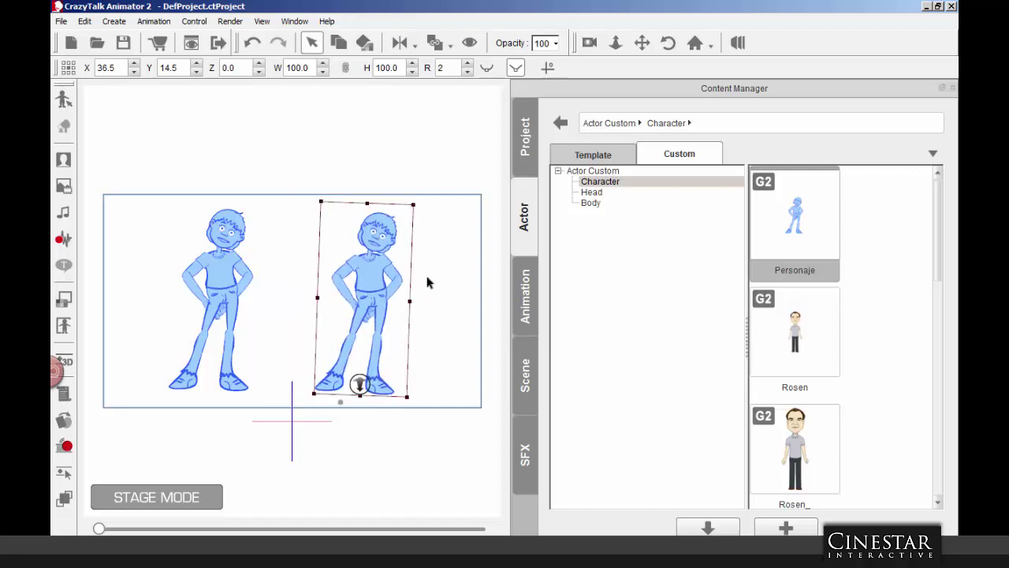
key(ctrl+z)
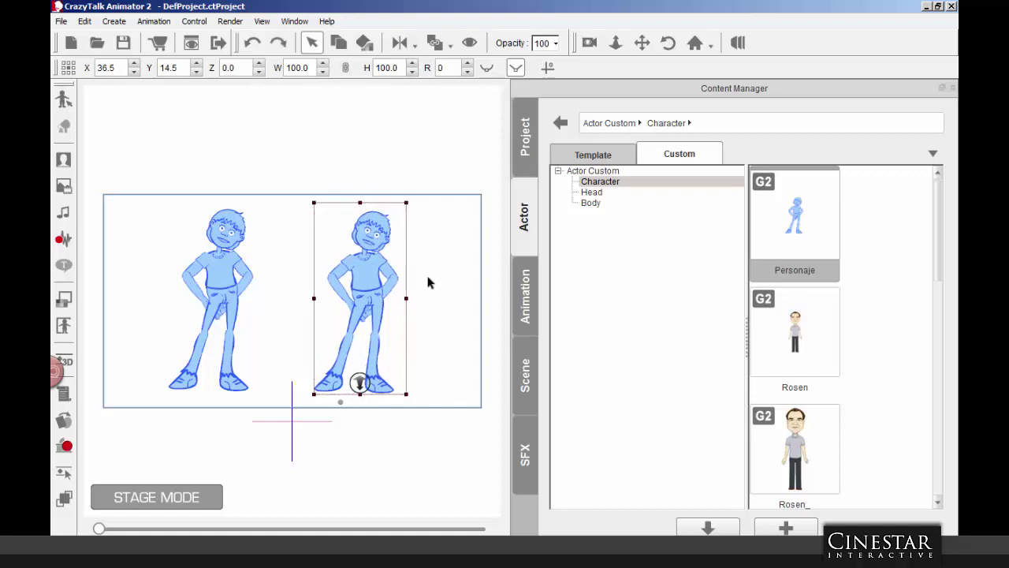